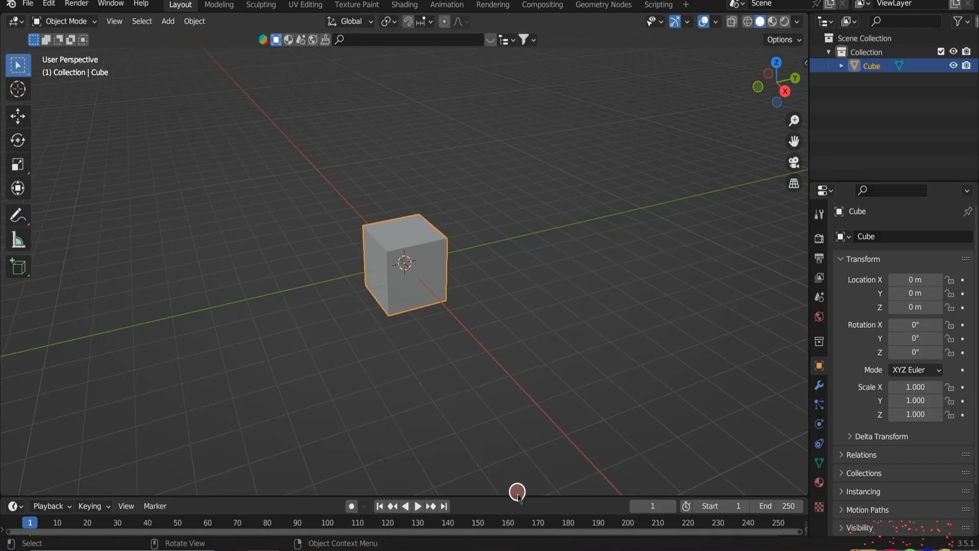
Step: Enlarge the timeline area and move the cube along the global Y axis to about -9.13 m
{"action": "left_click_drag", "start_coordinate": [517, 496], "coordinate": [526, 425]}
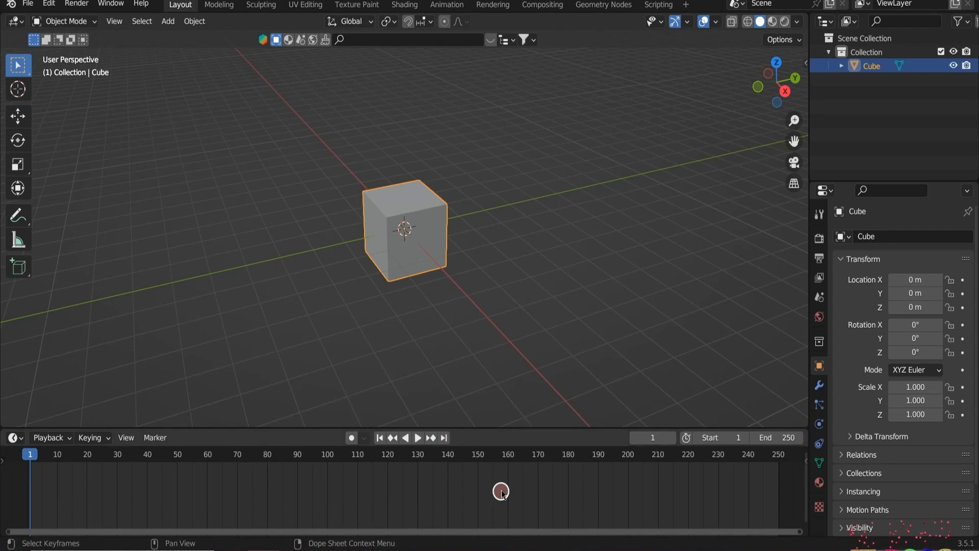
{"action": "middle_click_drag", "start_coordinate": [580, 316], "coordinate": [528, 311]}
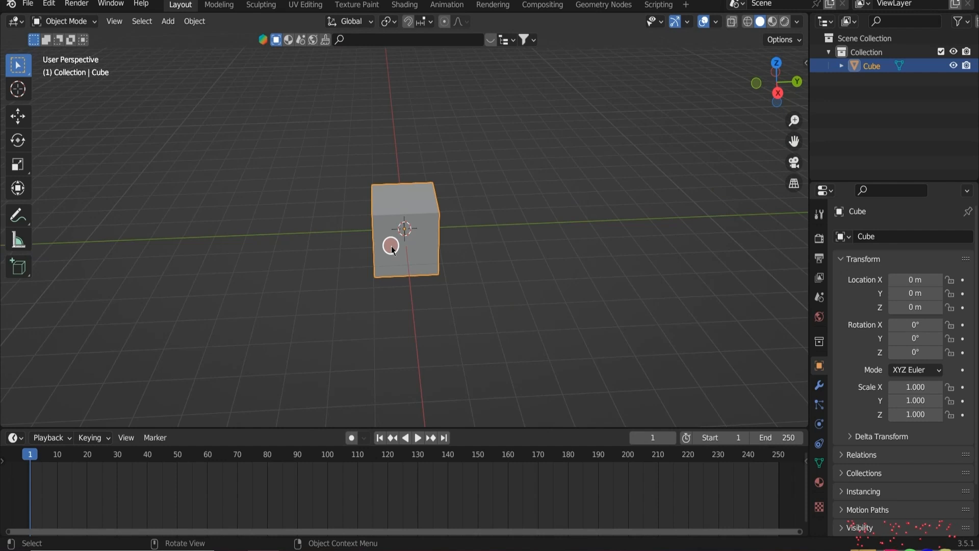
{"action": "key", "text": "g"}
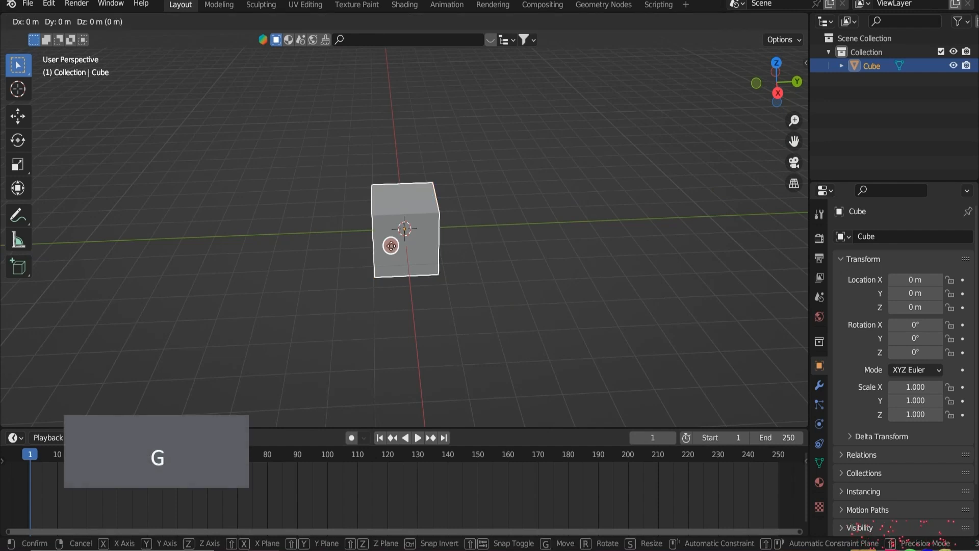
{"action": "key", "text": "y"}
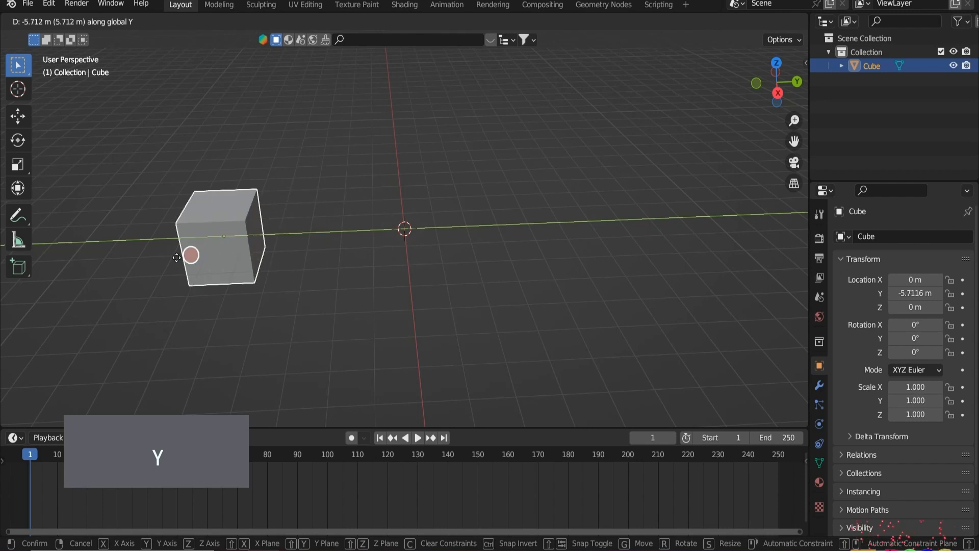
{"action": "left_click", "coordinate": [100, 258]}
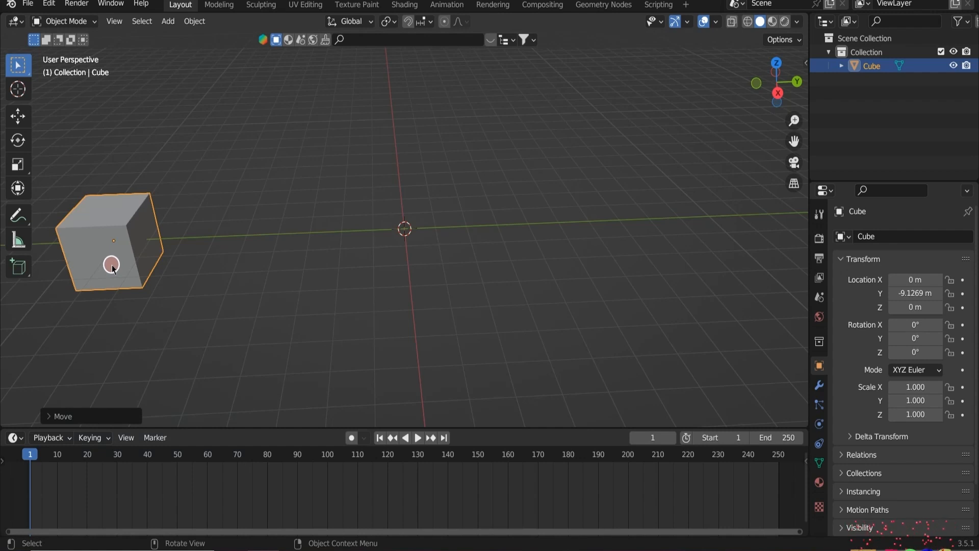
Step: Insert a Location keyframe for the cube at frame 1
{"action": "key", "text": "i"}
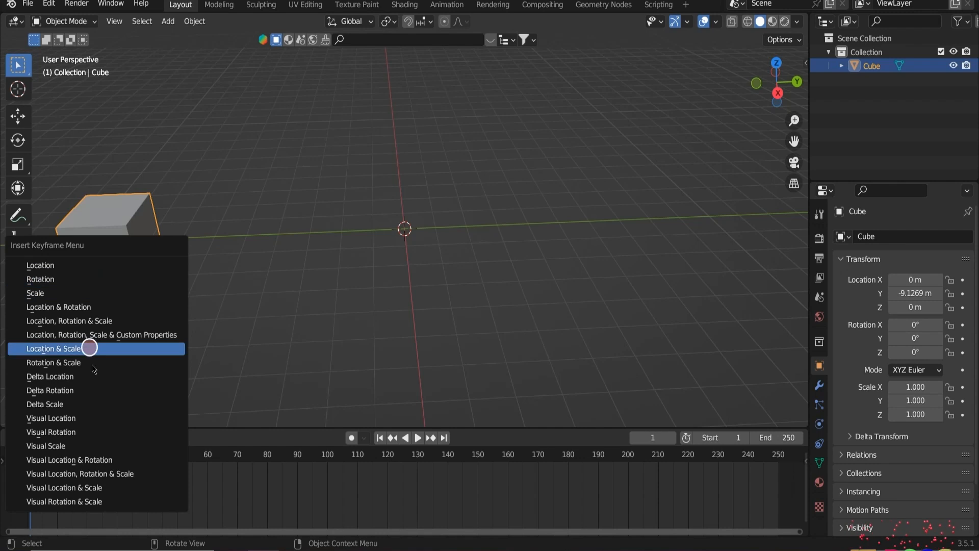
{"action": "left_click", "coordinate": [70, 264]}
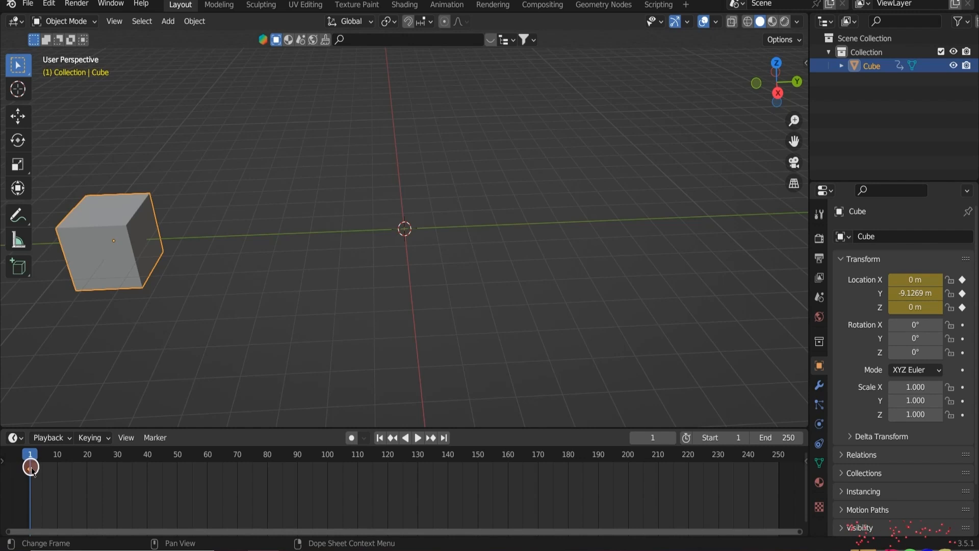
{"action": "key", "text": "space"}
Step: At frame 100, move the cube along the global Y axis to about 9.32 m and insert a Location keyframe
{"action": "left_click_drag", "start_coordinate": [60, 457], "coordinate": [330, 459]}
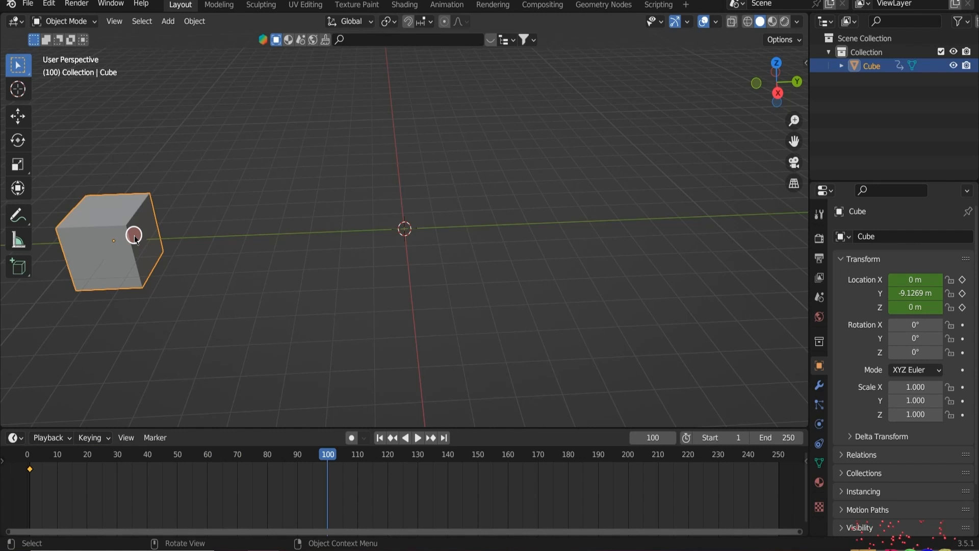
{"action": "key", "text": "g"}
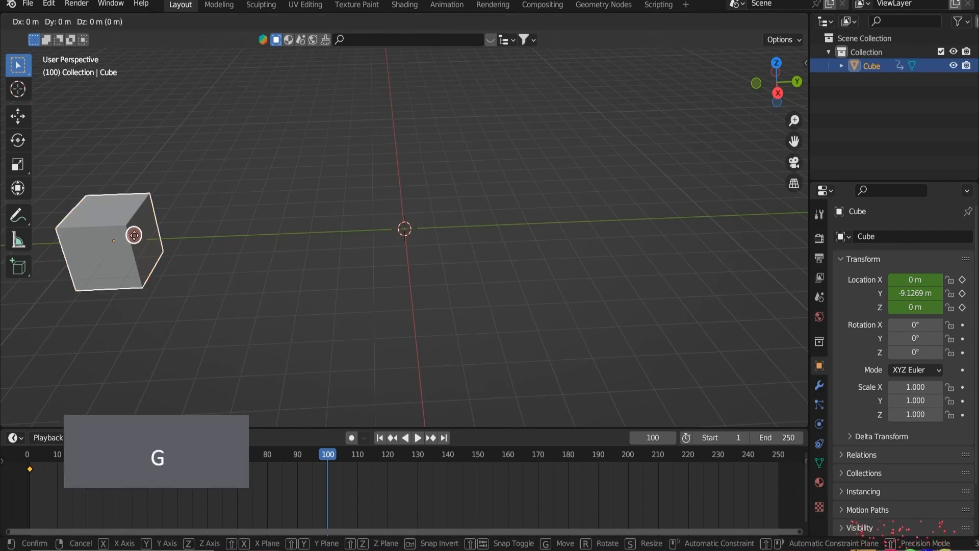
{"action": "key", "text": "y"}
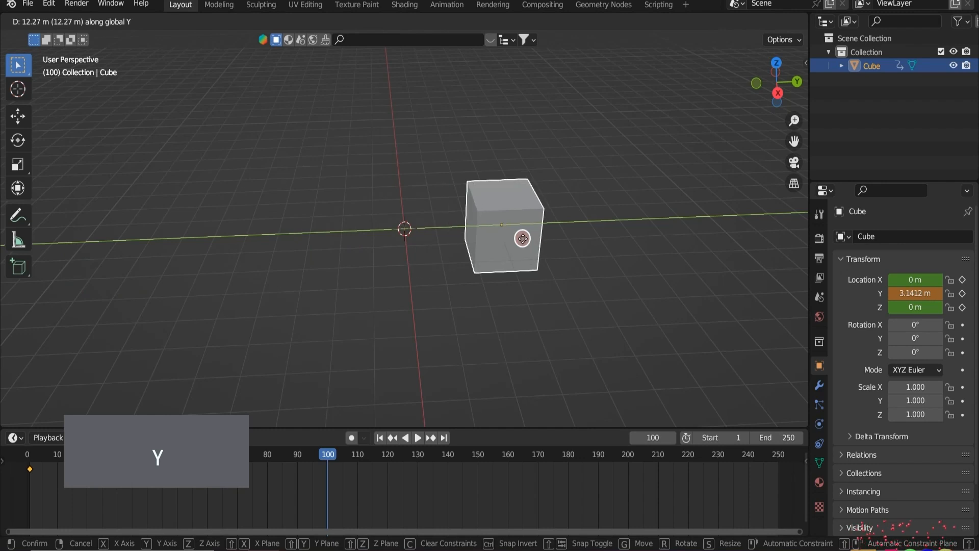
{"action": "left_click", "coordinate": [709, 229]}
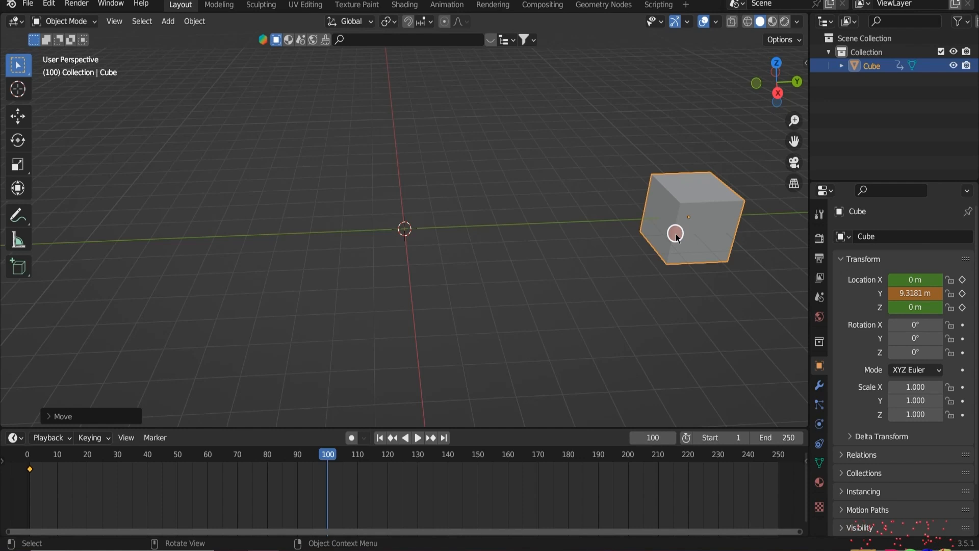
{"action": "key", "text": "i"}
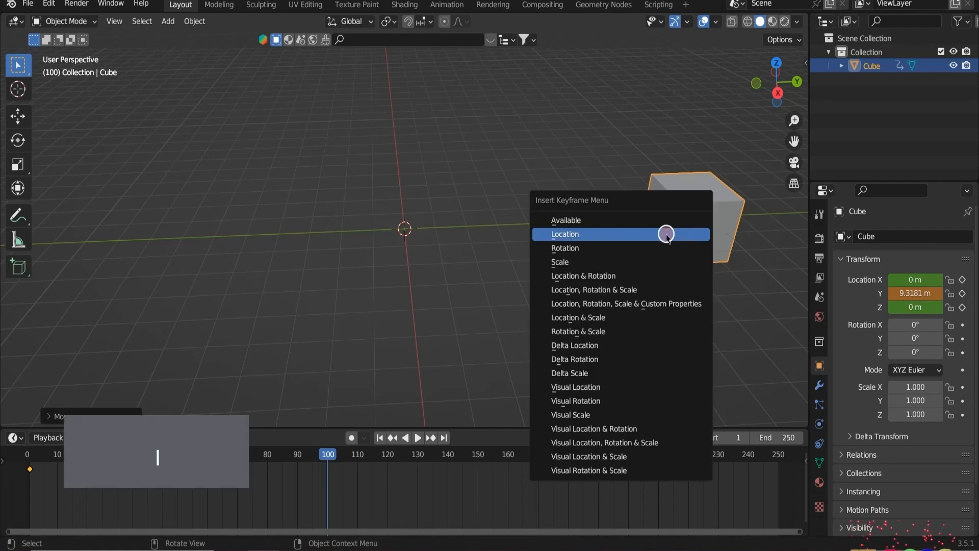
{"action": "left_click", "coordinate": [589, 233]}
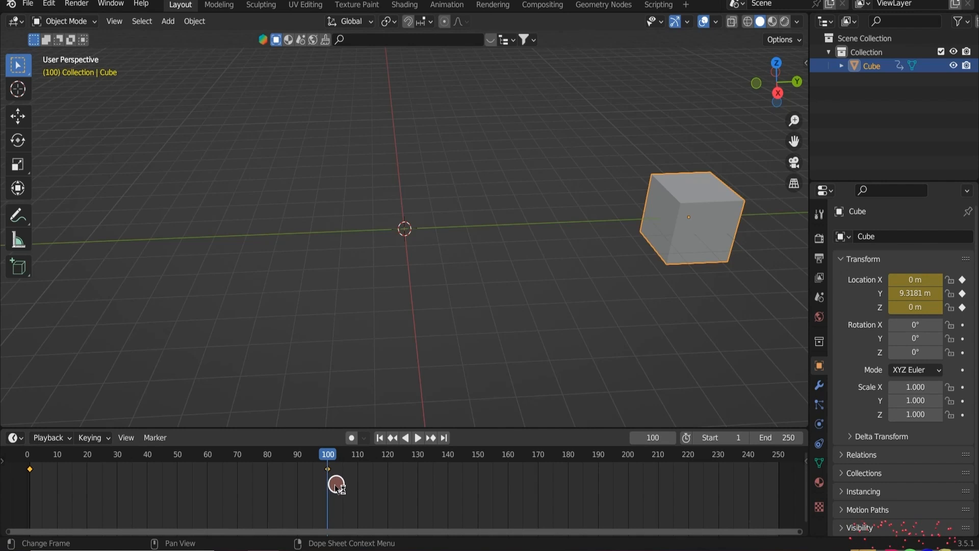
{"action": "left_click", "coordinate": [694, 278]}
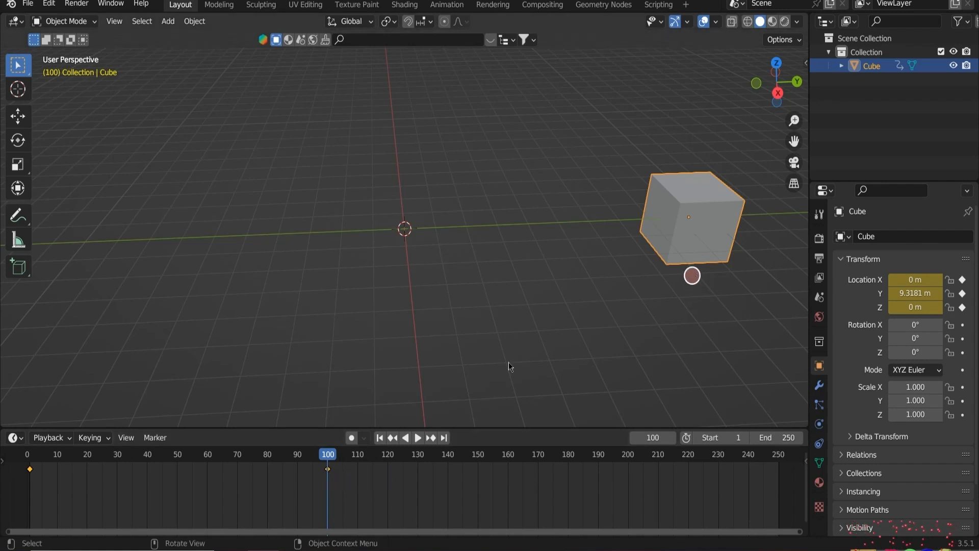
Step: Play the cube's animation from the start of the timeline, then stop playback
{"action": "left_click_drag", "start_coordinate": [326, 455], "coordinate": [12, 461]}
{"action": "left_click", "coordinate": [413, 438]}
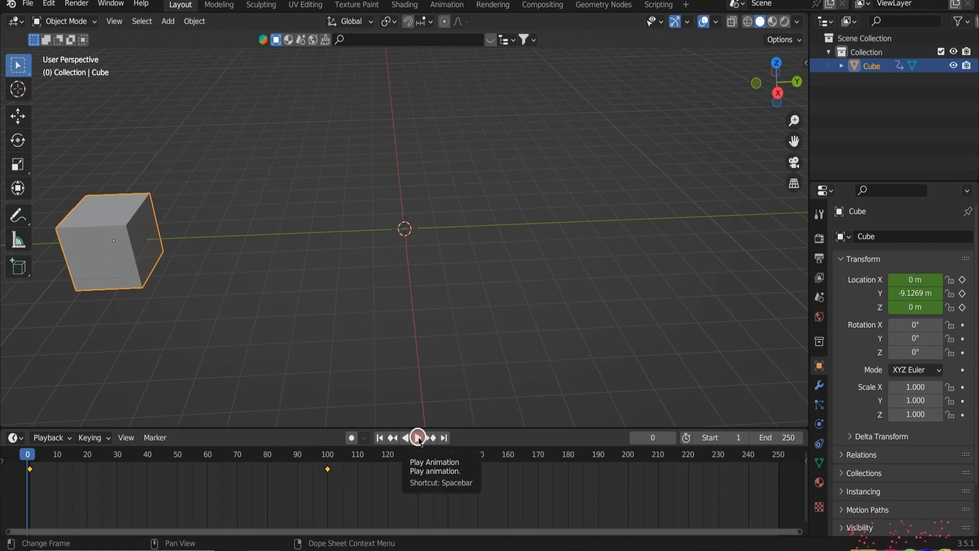
{"action": "left_click", "coordinate": [419, 437]}
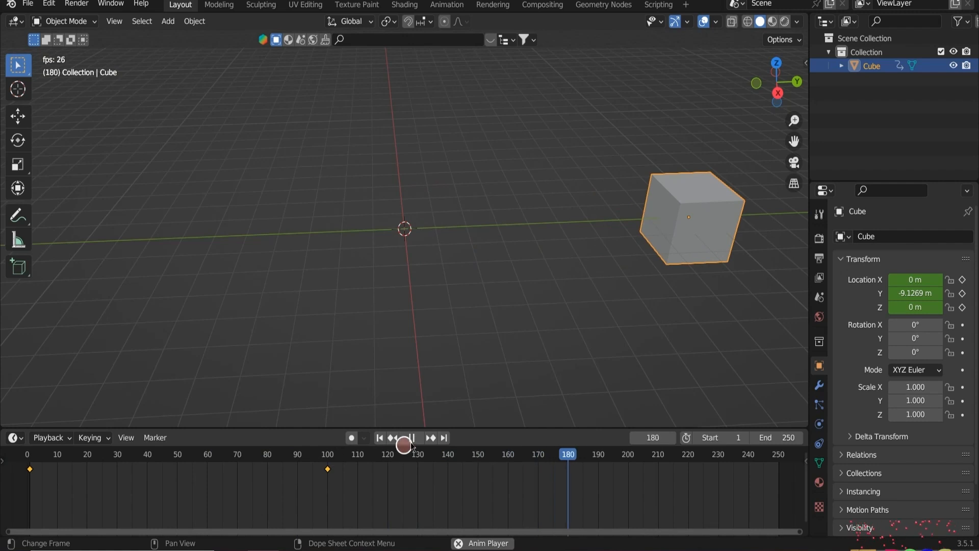
{"action": "key", "text": "Escape"}
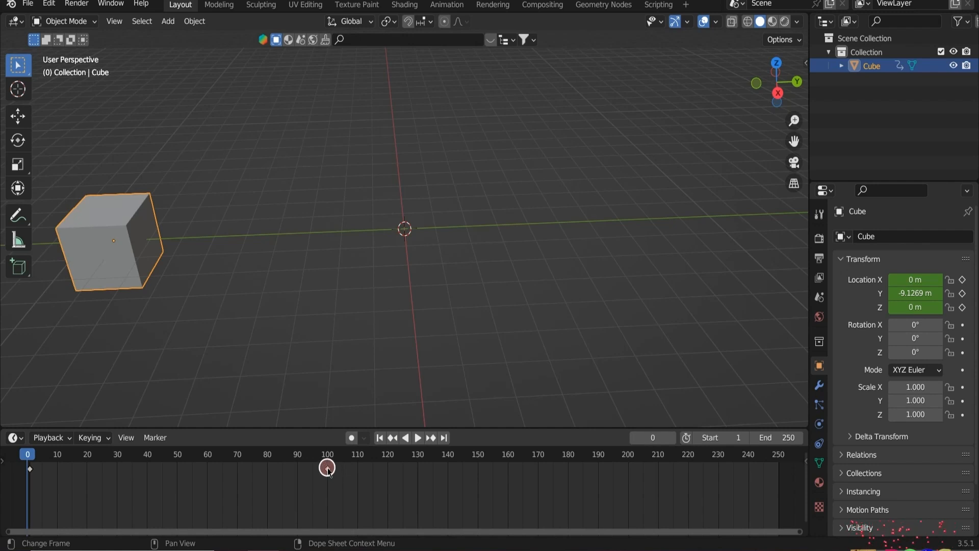
Step: Shift the cube's keyframe at frame 100 to frame 200 and play back the slower animation
{"action": "left_click", "coordinate": [327, 468]}
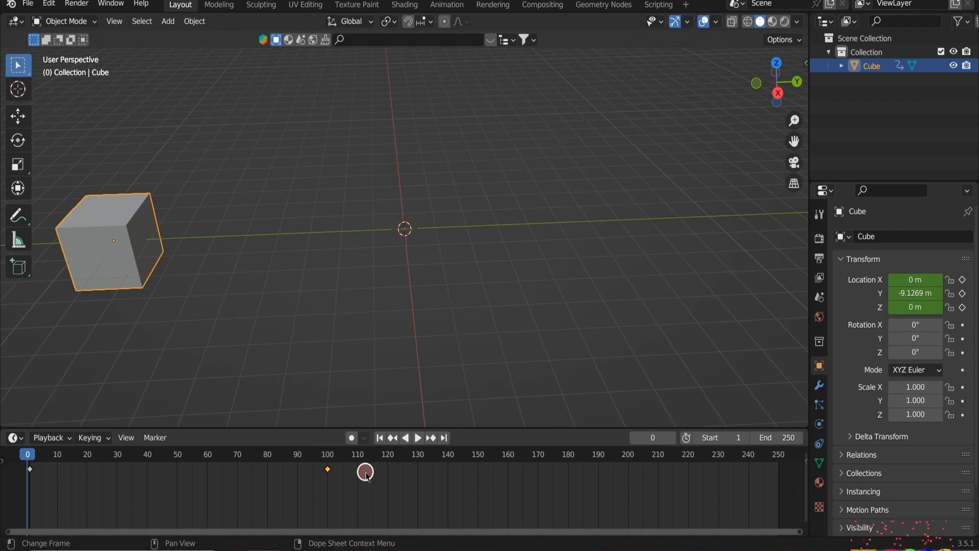
{"action": "key", "text": "g"}
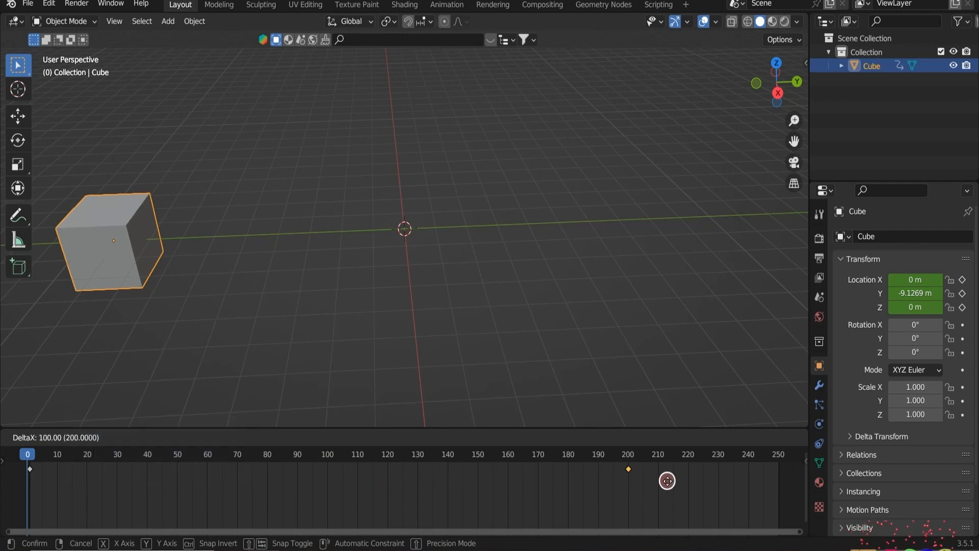
{"action": "left_click", "coordinate": [667, 481]}
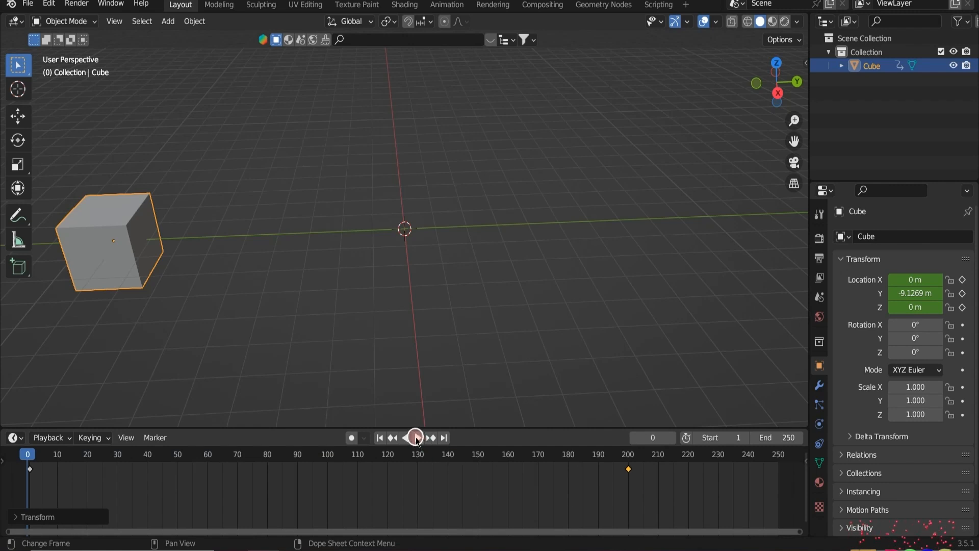
{"action": "left_click", "coordinate": [417, 437]}
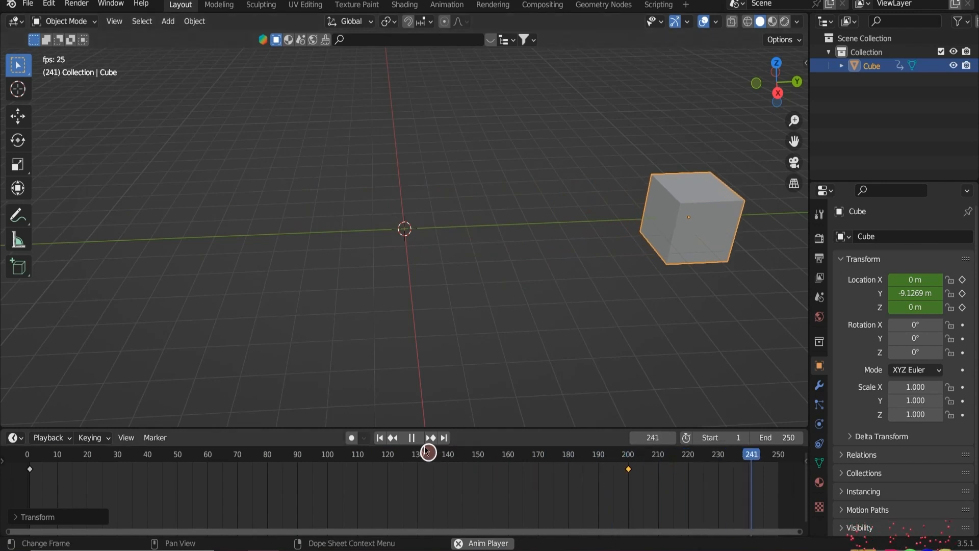
{"action": "left_click", "coordinate": [412, 438]}
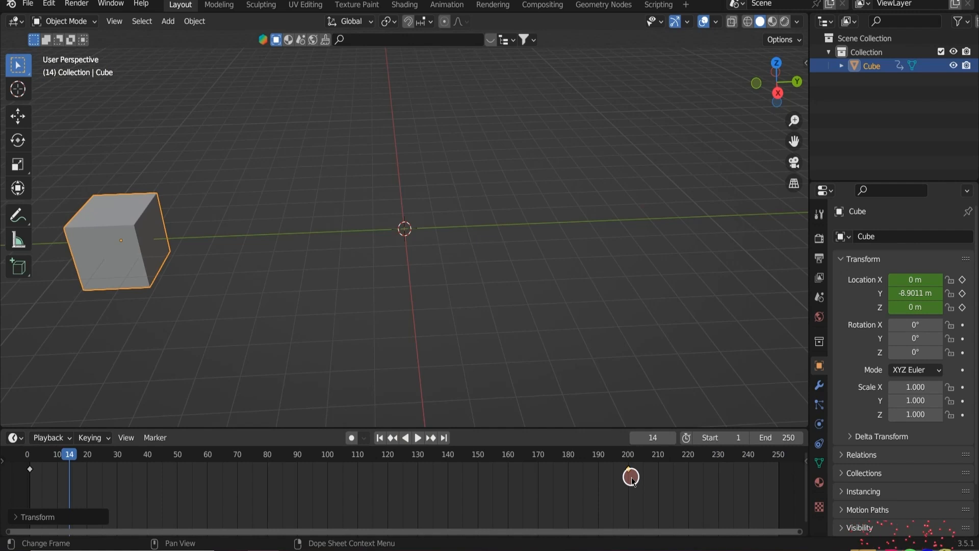
Step: Shift the cube's last keyframe to frame 70 to speed up the movement
{"action": "left_click", "coordinate": [628, 469]}
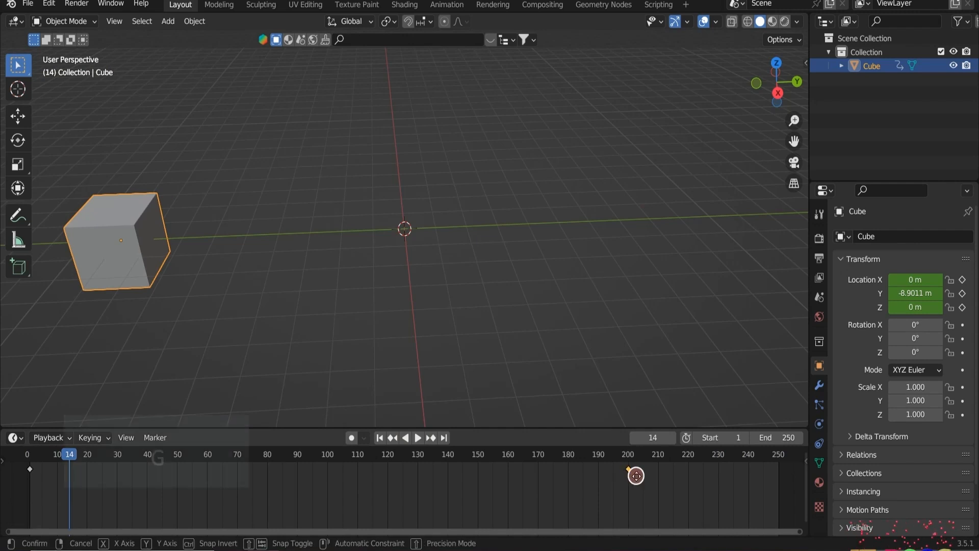
{"action": "key", "text": "g"}
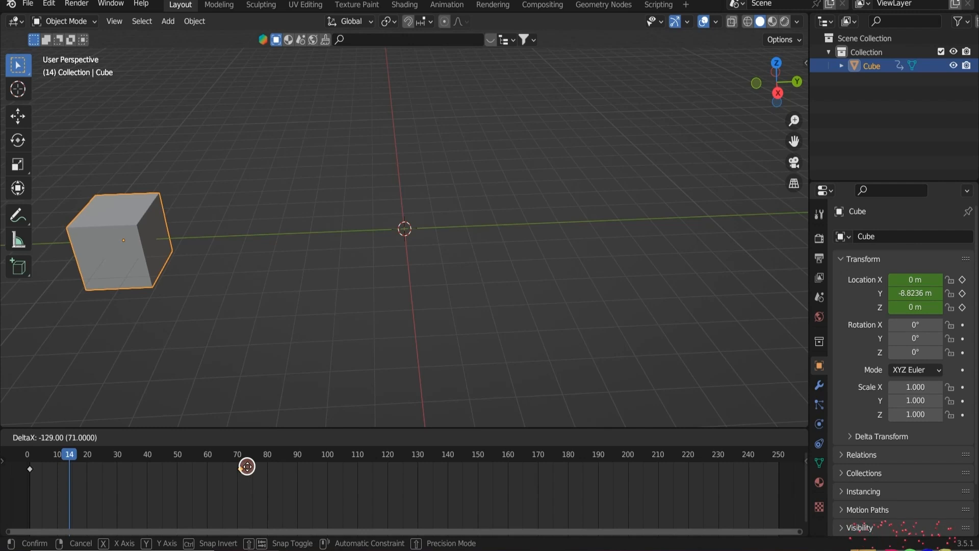
{"action": "left_click", "coordinate": [246, 467]}
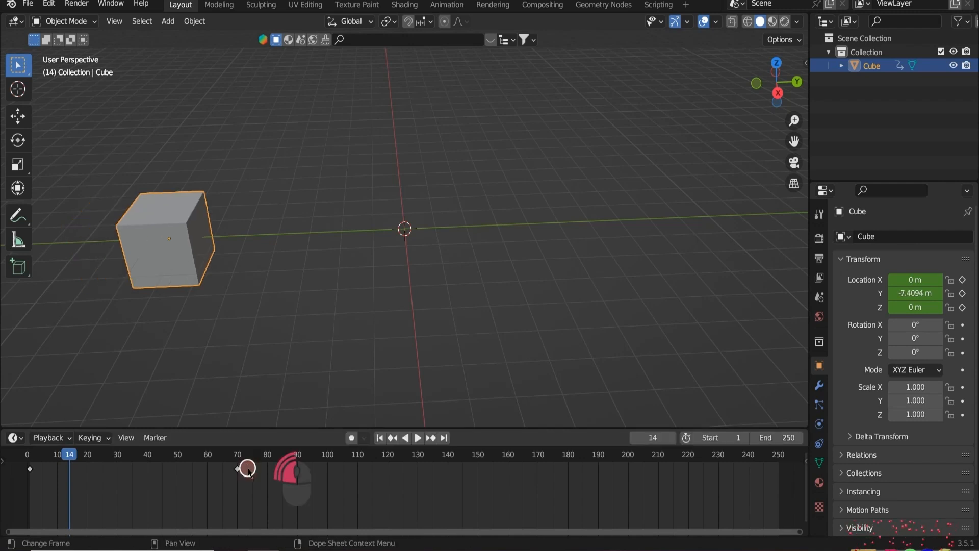
Step: Play back the retimed cube animation, replay it from the beginning, and return to frame 0
{"action": "left_click", "coordinate": [418, 438]}
{"action": "left_click", "coordinate": [418, 438]}
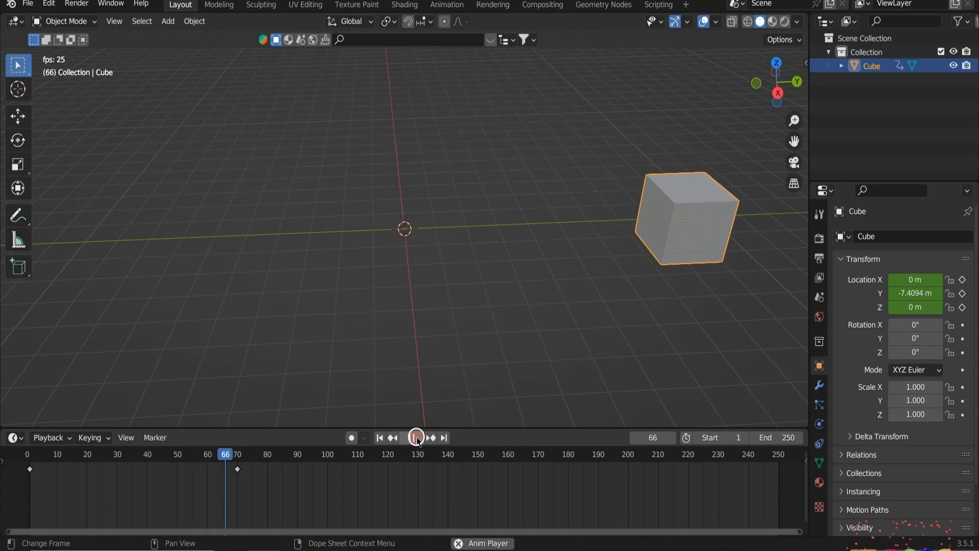
{"action": "left_click", "coordinate": [412, 437]}
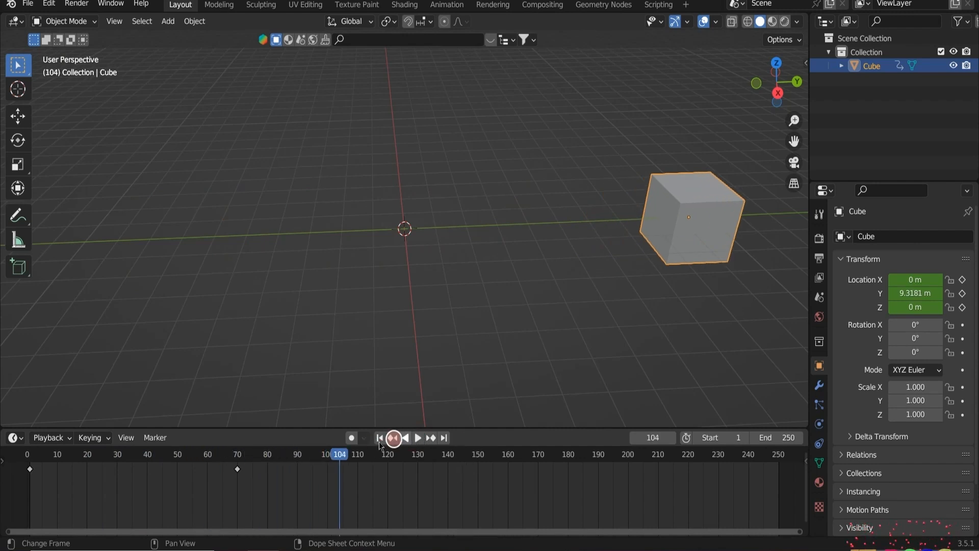
{"action": "left_click", "coordinate": [235, 454]}
{"action": "left_click_drag", "start_coordinate": [176, 460], "coordinate": [13, 461]}
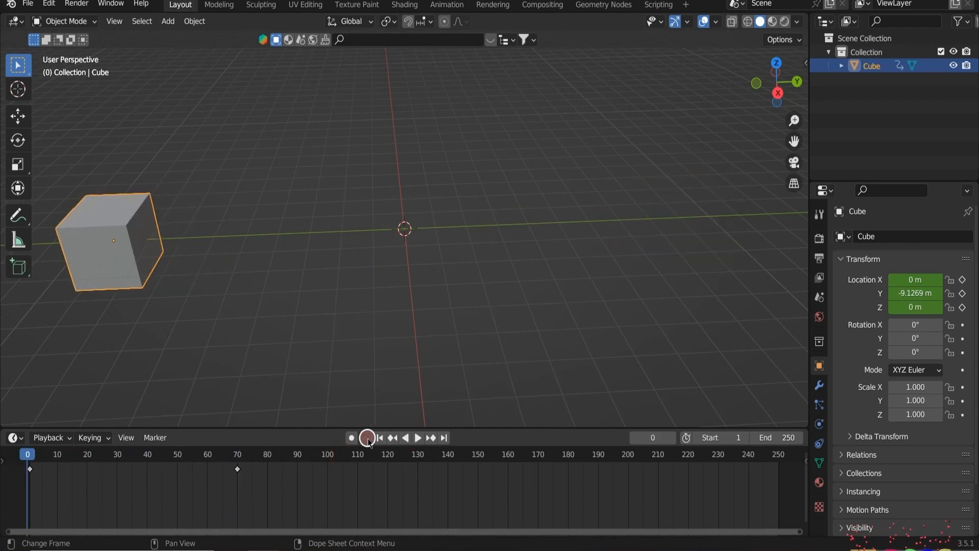
{"action": "left_click", "coordinate": [417, 437]}
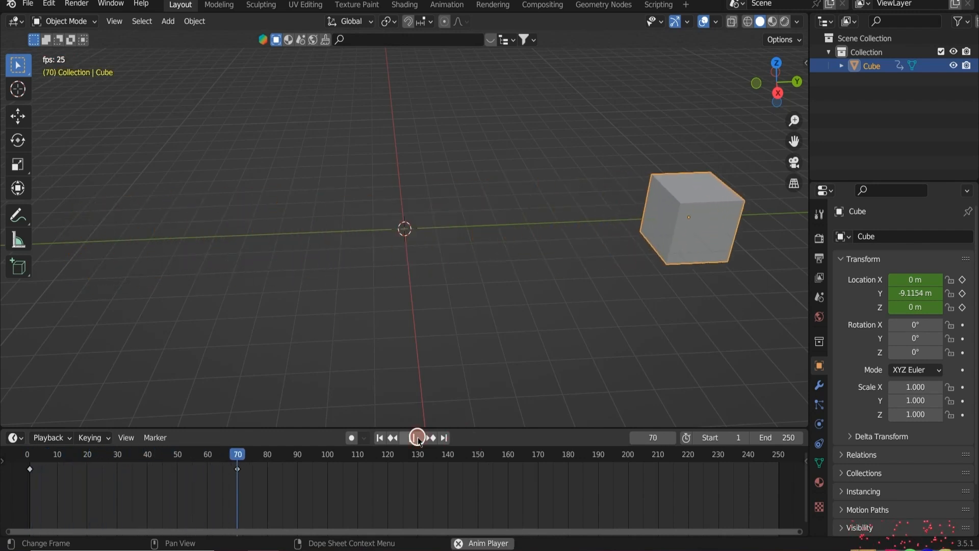
{"action": "left_click", "coordinate": [417, 438]}
{"action": "left_click_drag", "start_coordinate": [265, 454], "coordinate": [12, 465]}
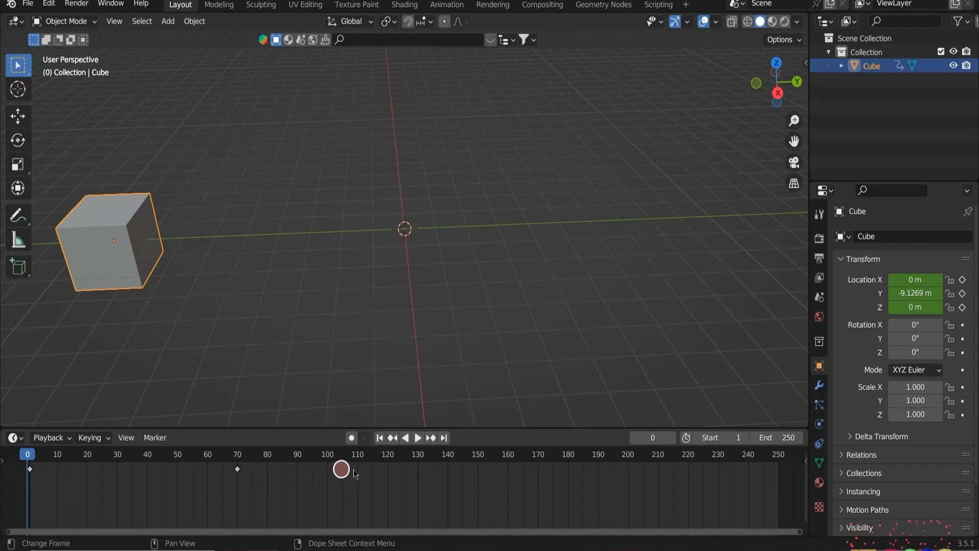
Step: Set the animation's end frame to 70 and play the shortened animation
{"action": "left_click", "coordinate": [781, 436]}
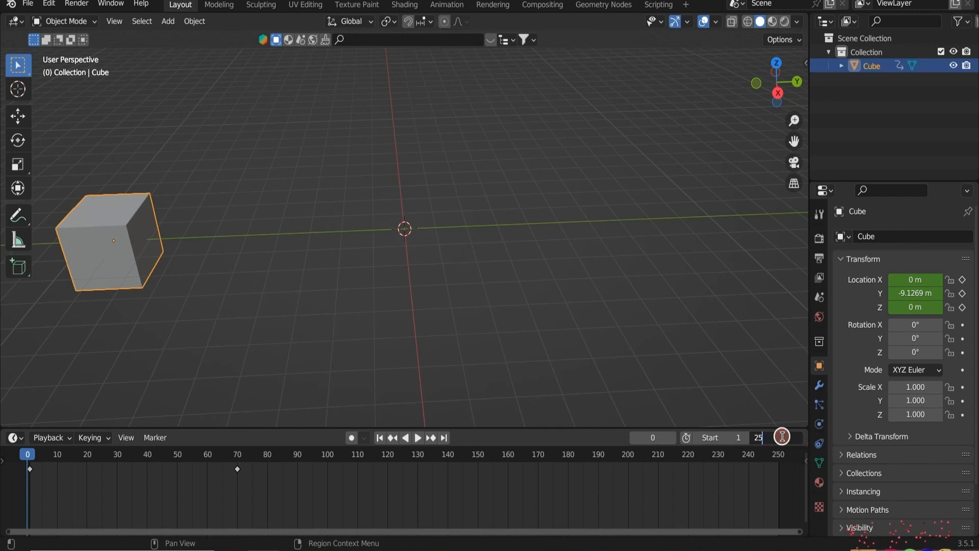
{"action": "key", "text": "BackSpace"}
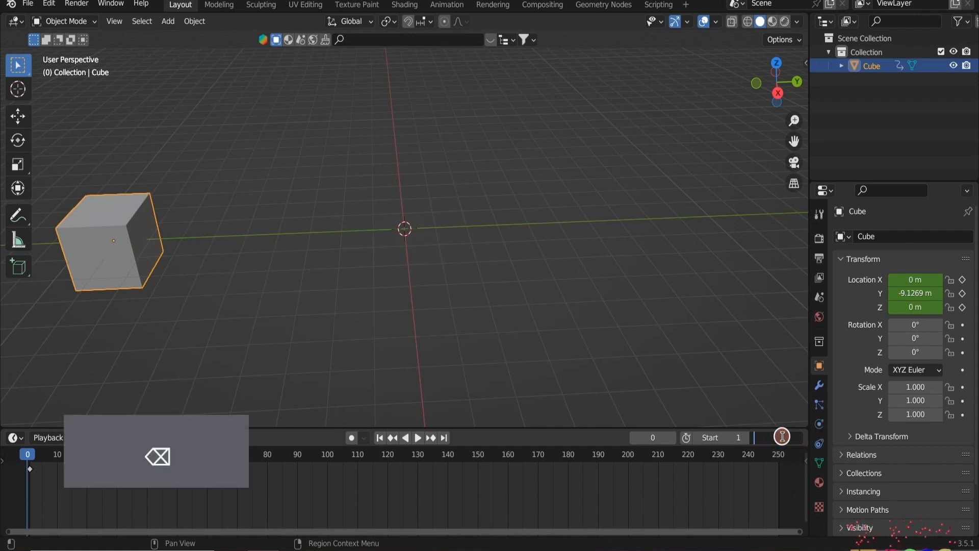
{"action": "type", "text": "70"}
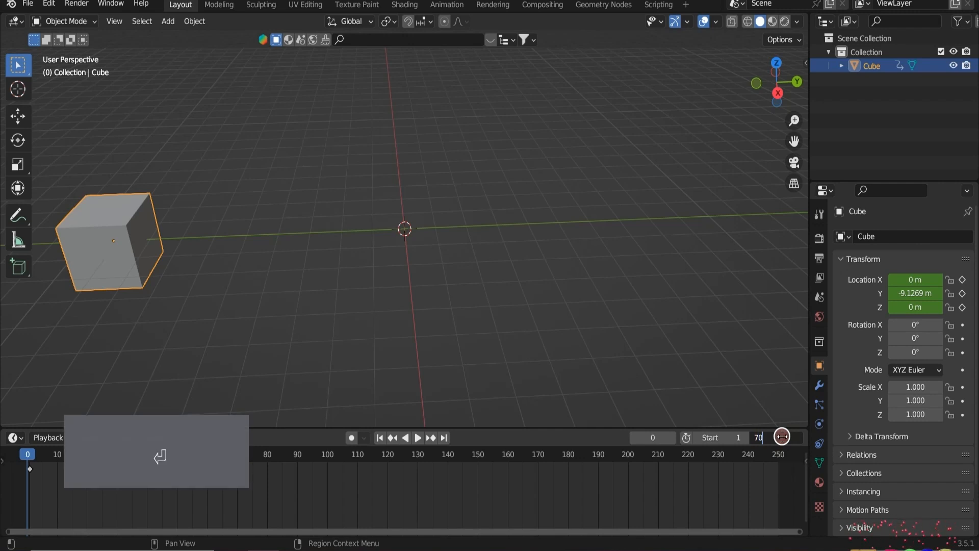
{"action": "key", "text": "Return"}
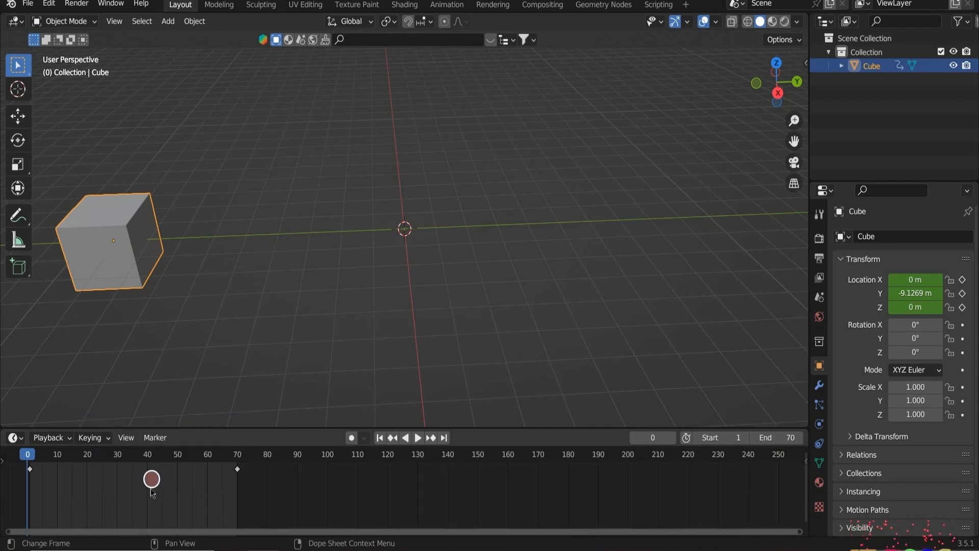
{"action": "key", "text": "Right"}
{"action": "left_click", "coordinate": [417, 438]}
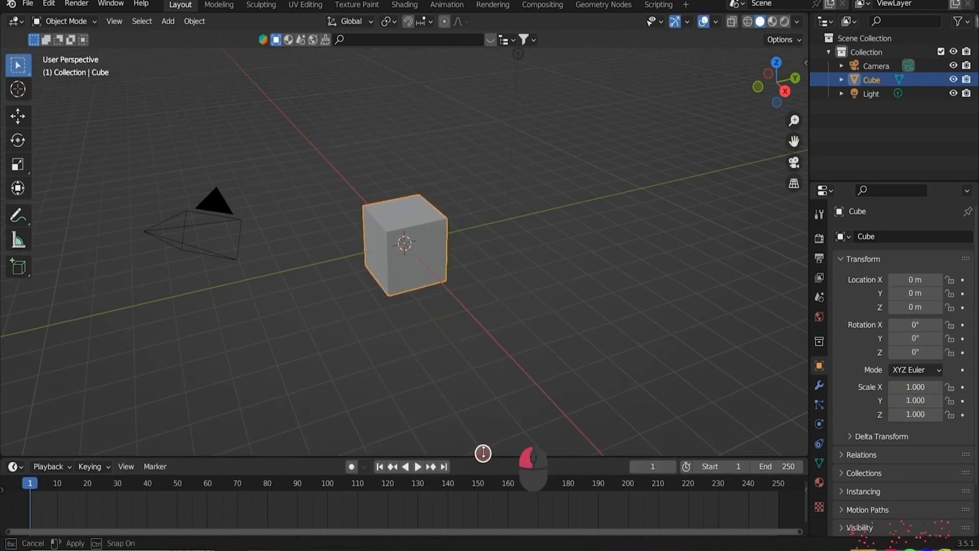
Step: Enlarge the timeline area and insert a Rotation keyframe for the cube at frame 1
{"action": "left_click_drag", "start_coordinate": [483, 406], "coordinate": [481, 428]}
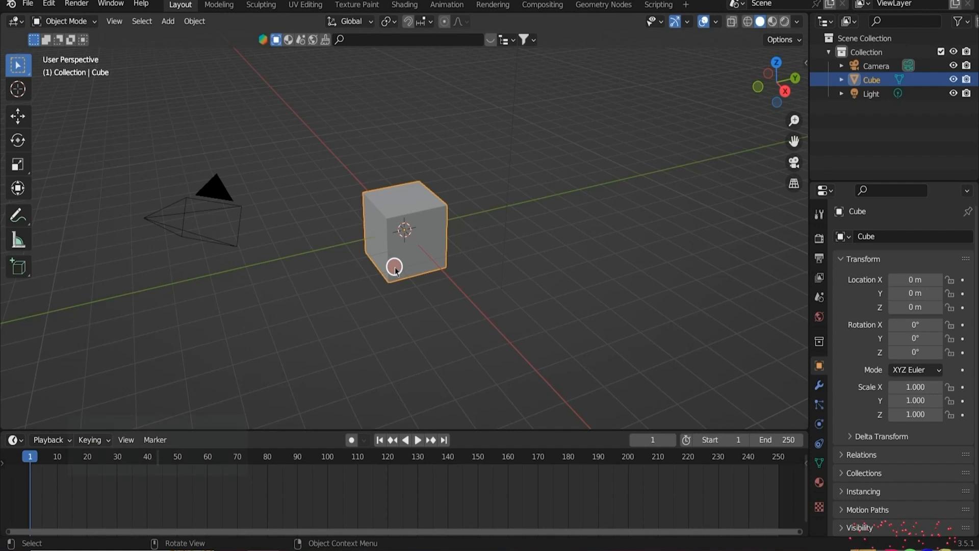
{"action": "key", "text": "i"}
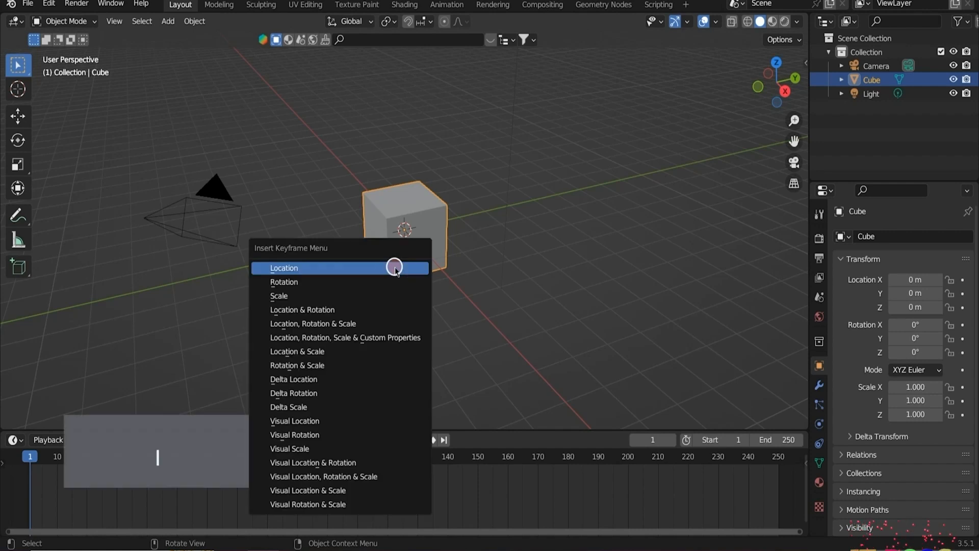
{"action": "left_click", "coordinate": [331, 282]}
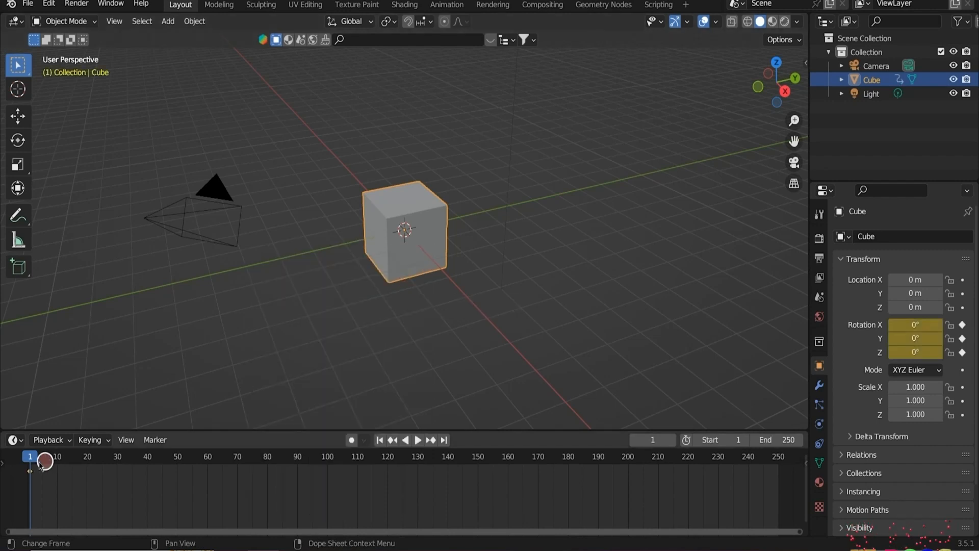
Step: At frame 100, rotate the cube around the X axis to about 739° and insert a Rotation keyframe
{"action": "left_click_drag", "start_coordinate": [31, 458], "coordinate": [327, 462]}
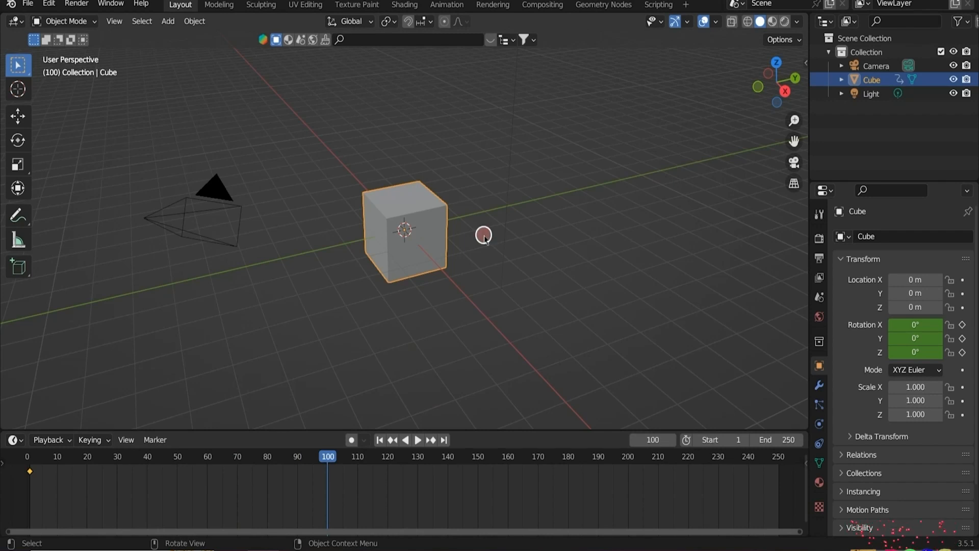
{"action": "key", "text": "r"}
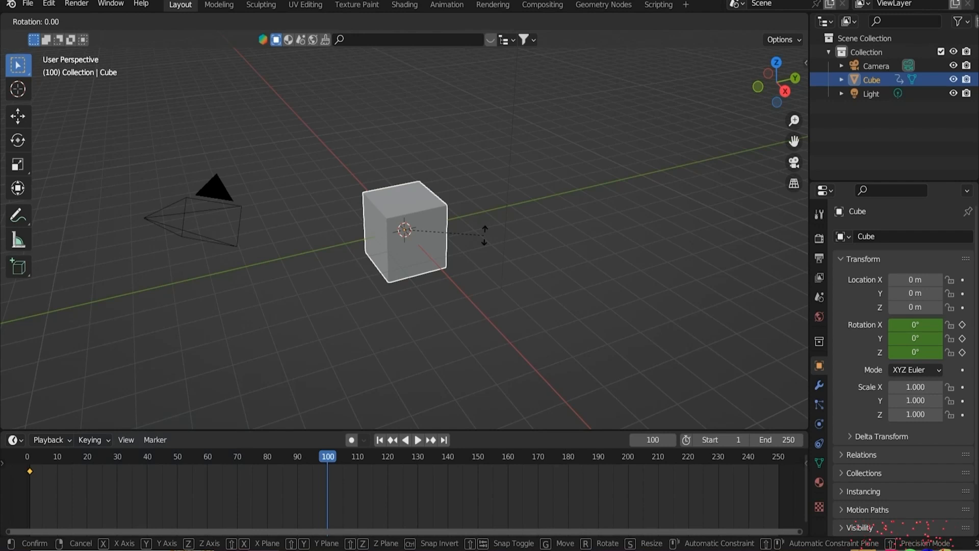
{"action": "key", "text": "x"}
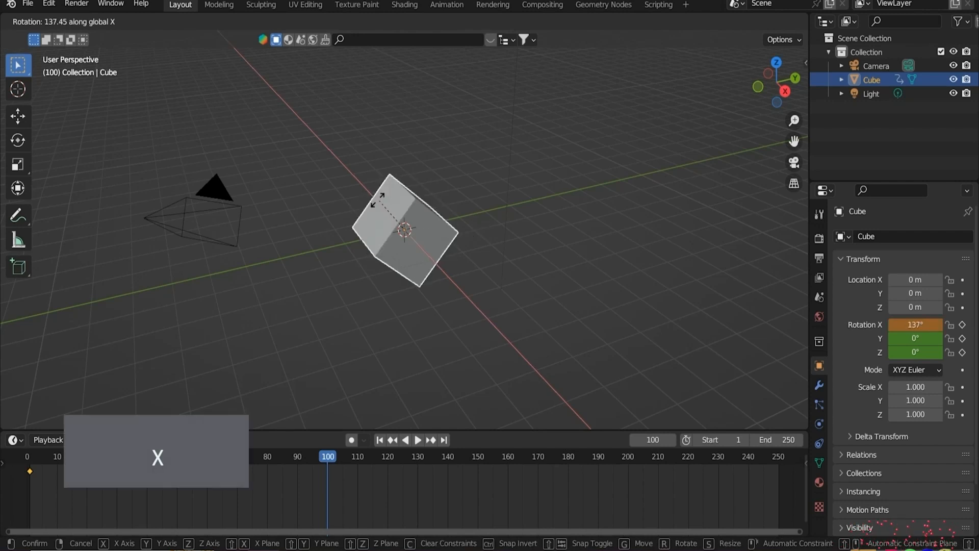
{"action": "left_click", "coordinate": [524, 194]}
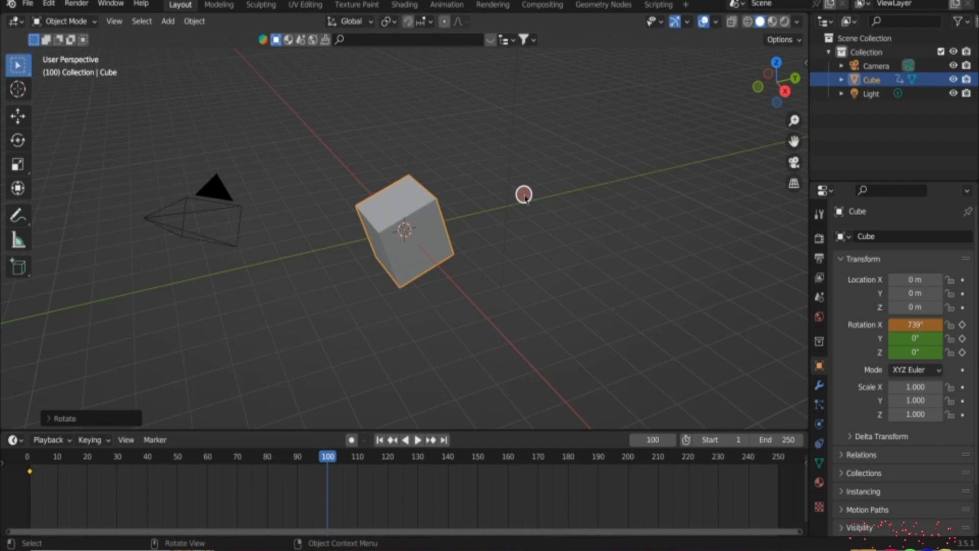
{"action": "key", "text": "i"}
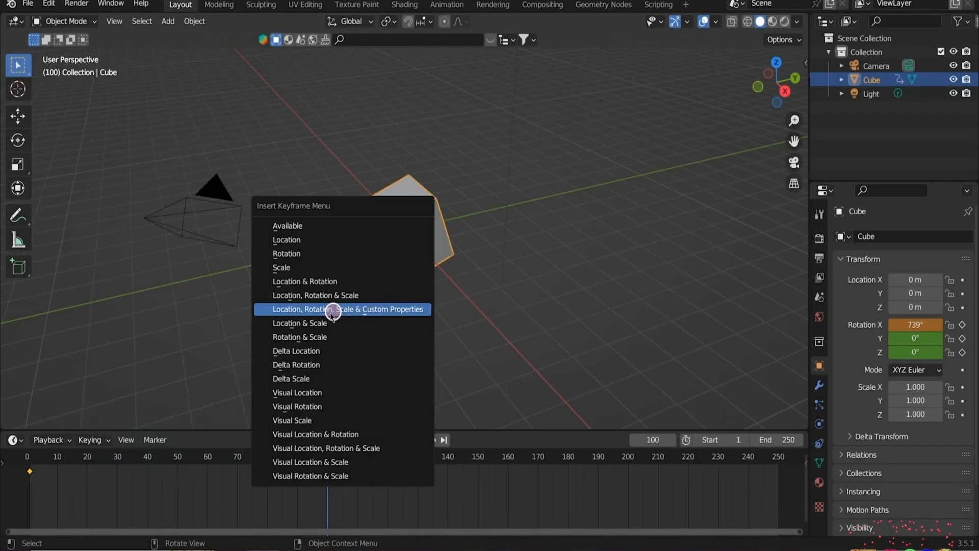
{"action": "left_click", "coordinate": [298, 253]}
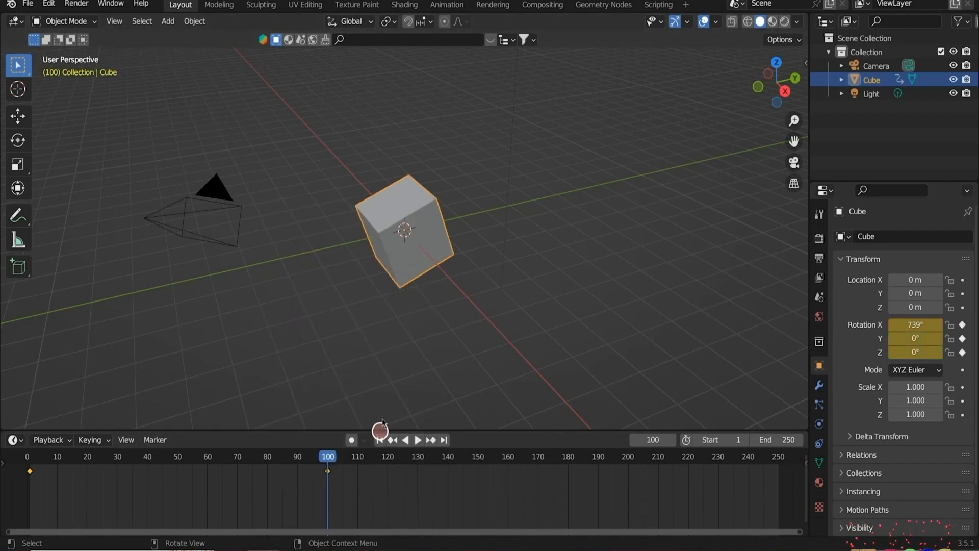
Step: Play back the cube's rotation animation from the first frame and stop it
{"action": "left_click", "coordinate": [380, 440]}
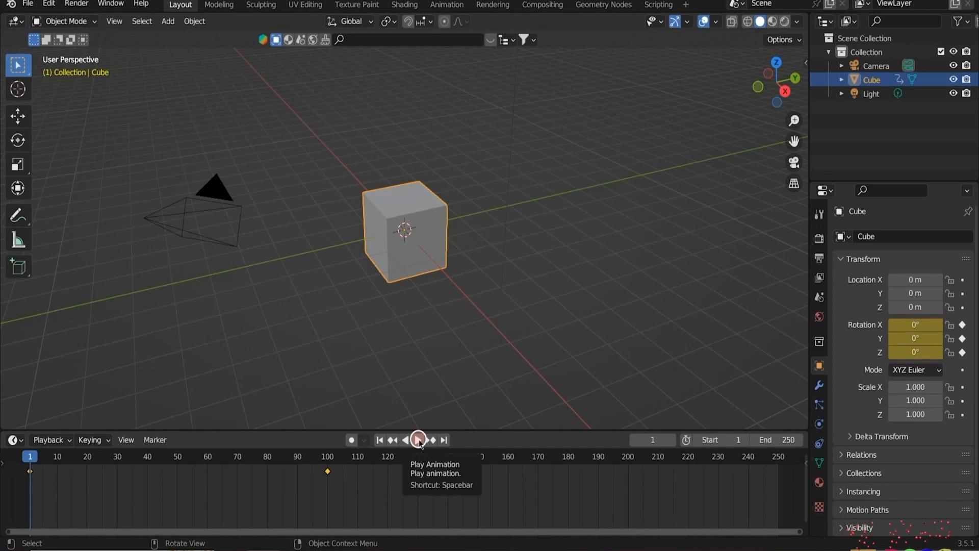
{"action": "left_click", "coordinate": [418, 440]}
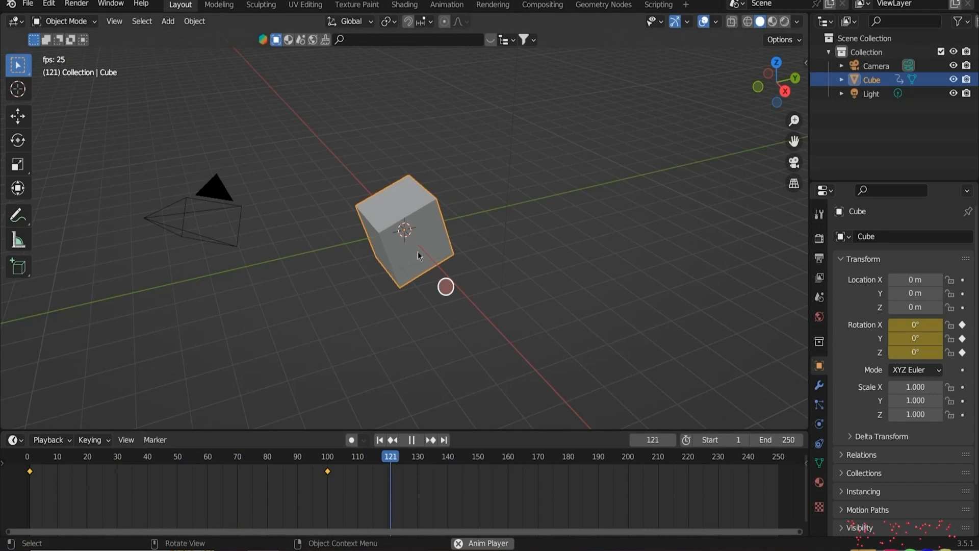
{"action": "left_click", "coordinate": [412, 442]}
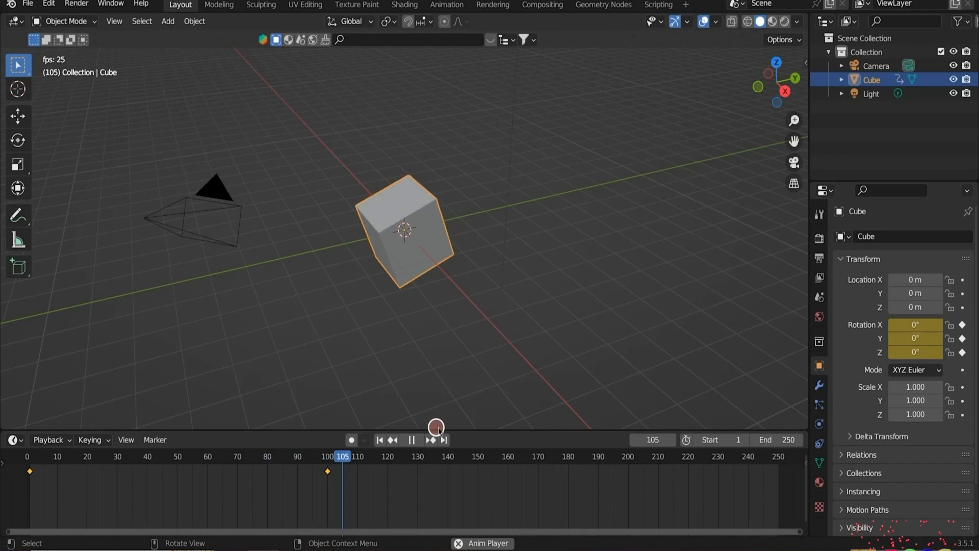
{"action": "left_click", "coordinate": [412, 441]}
Step: Delete the cube's rotation keyframes at frames 1 and 100 from the timeline
{"action": "left_click_drag", "start_coordinate": [349, 478], "coordinate": [23, 465]}
{"action": "left_click", "coordinate": [328, 471]}
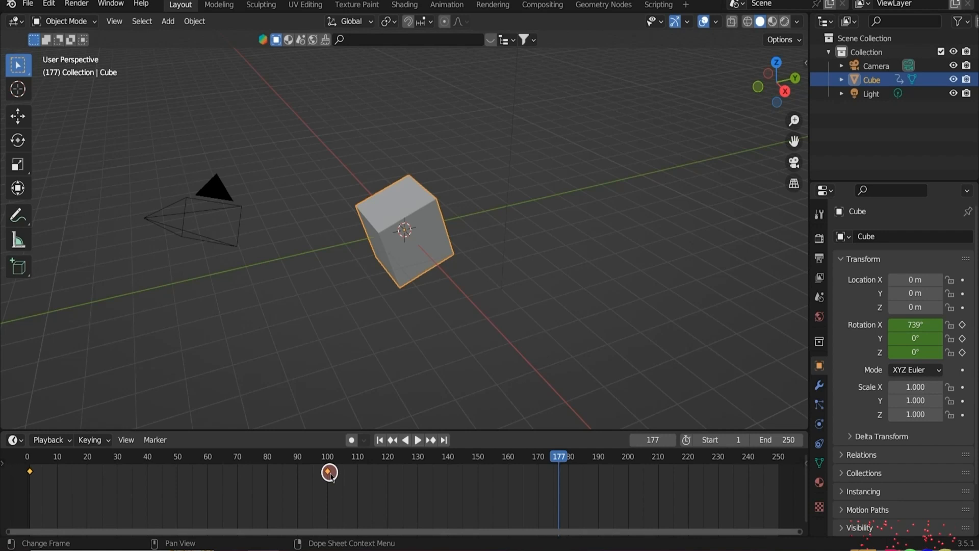
{"action": "key", "text": "x"}
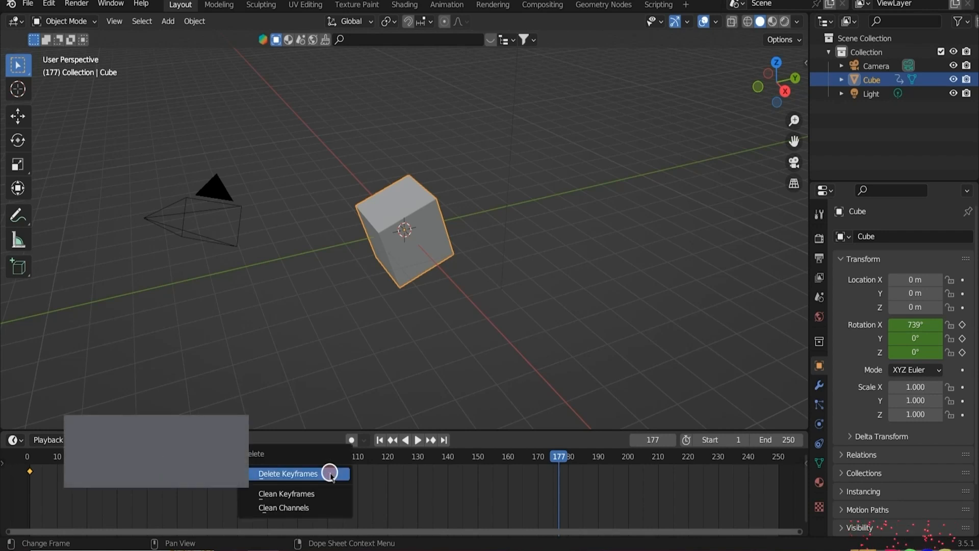
{"action": "left_click", "coordinate": [330, 474]}
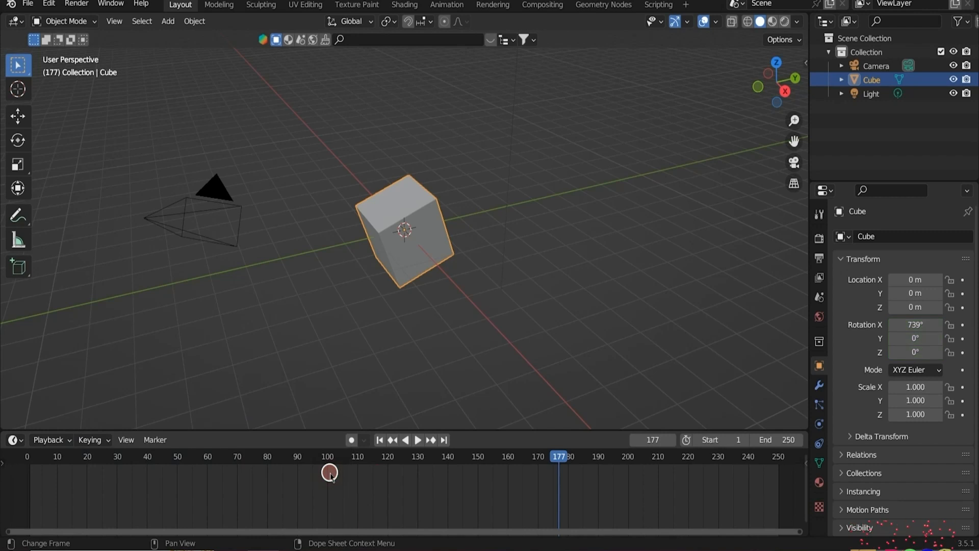
Step: Go to frame 0 and insert a Scale keyframe for the cube
{"action": "key", "text": "shift+Left"}
{"action": "left_click", "coordinate": [430, 239]}
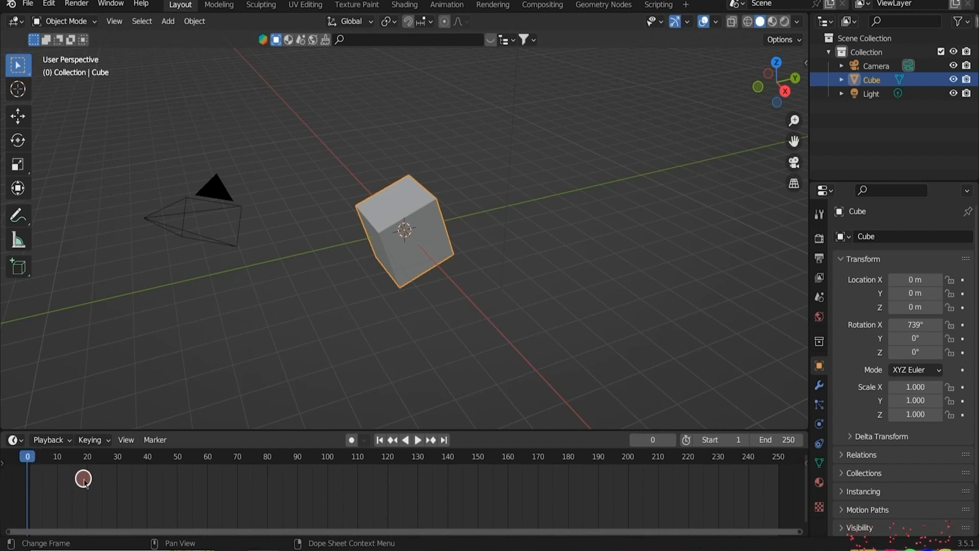
{"action": "right_click", "coordinate": [130, 486]}
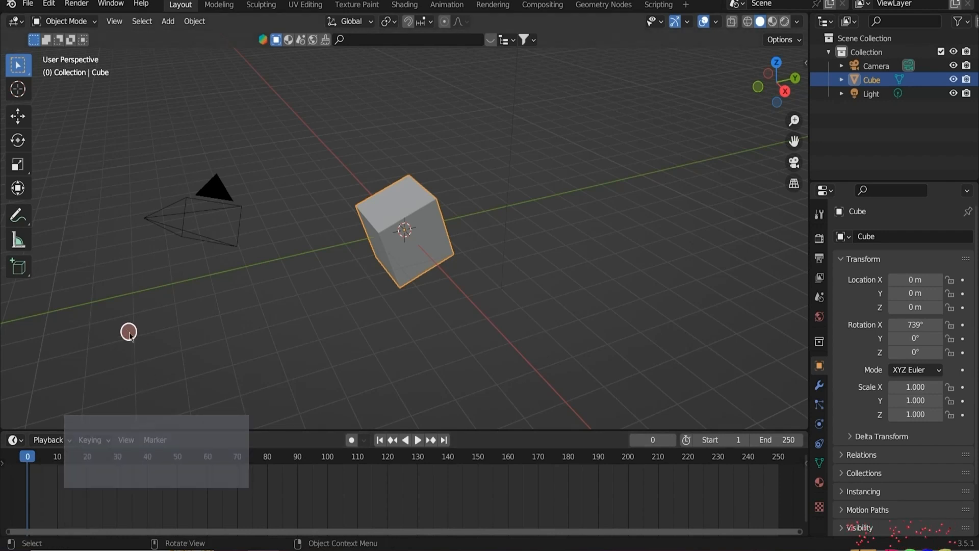
{"action": "key", "text": "i"}
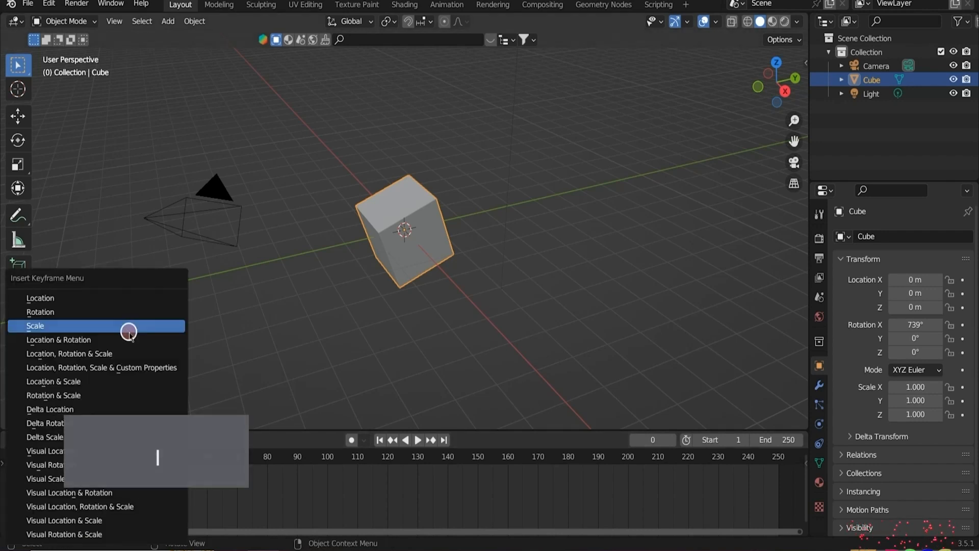
{"action": "left_click", "coordinate": [67, 327]}
Step: At frame 90, scale the cube up uniformly to about 3.54 and insert a Scale keyframe
{"action": "left_click_drag", "start_coordinate": [28, 456], "coordinate": [298, 454]}
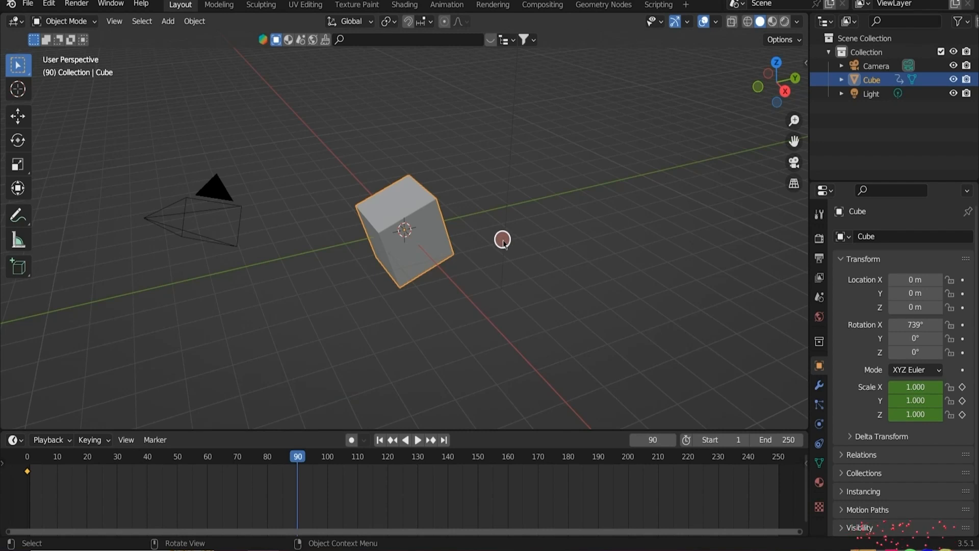
{"action": "key", "text": "s"}
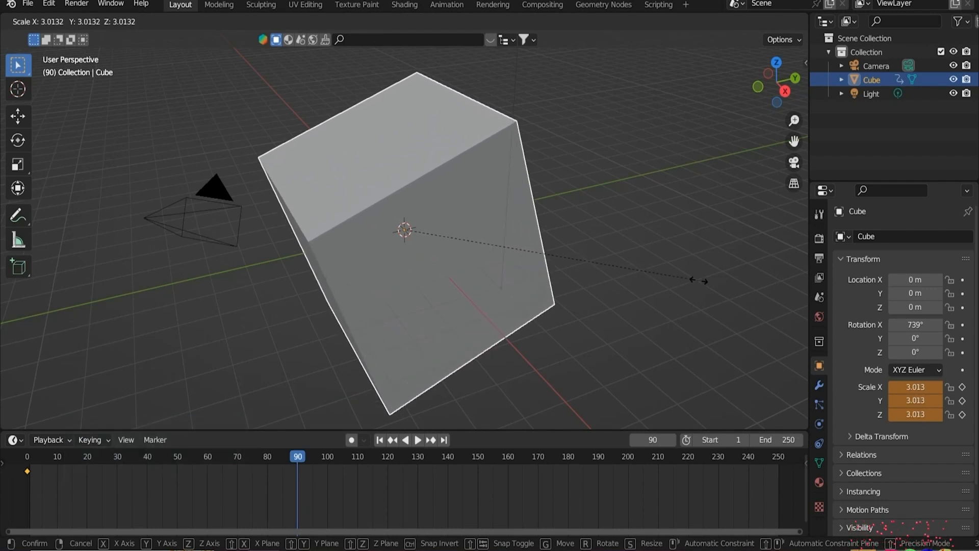
{"action": "left_click", "coordinate": [749, 289]}
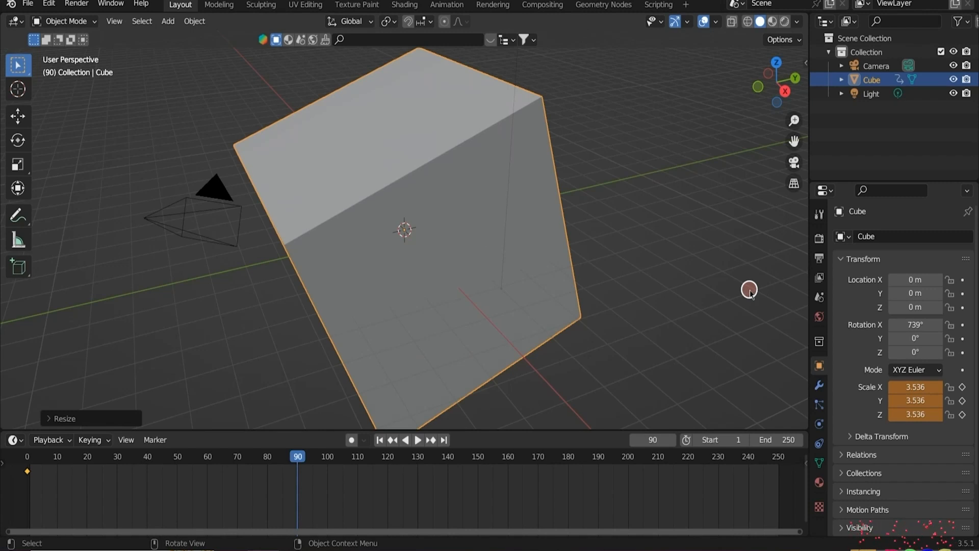
{"action": "key", "text": "i"}
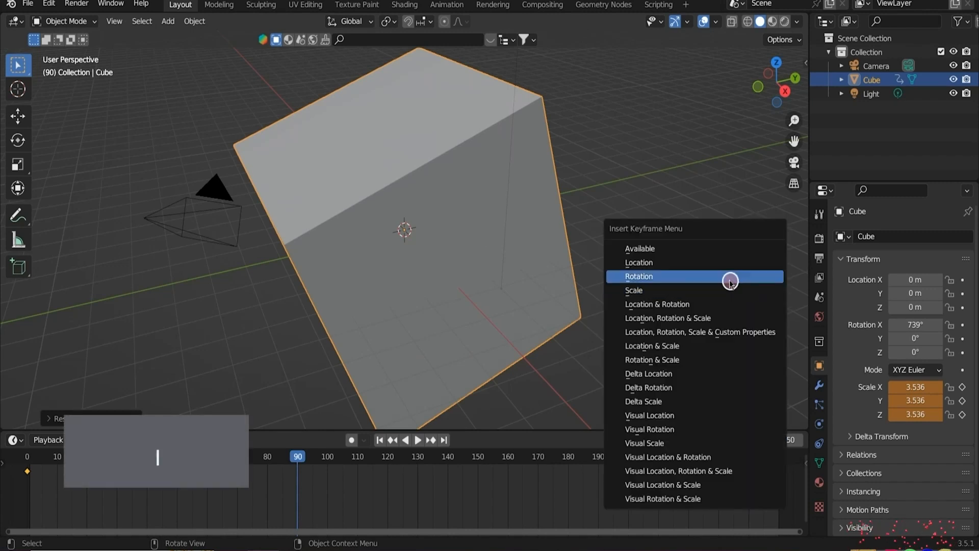
{"action": "left_click", "coordinate": [642, 290]}
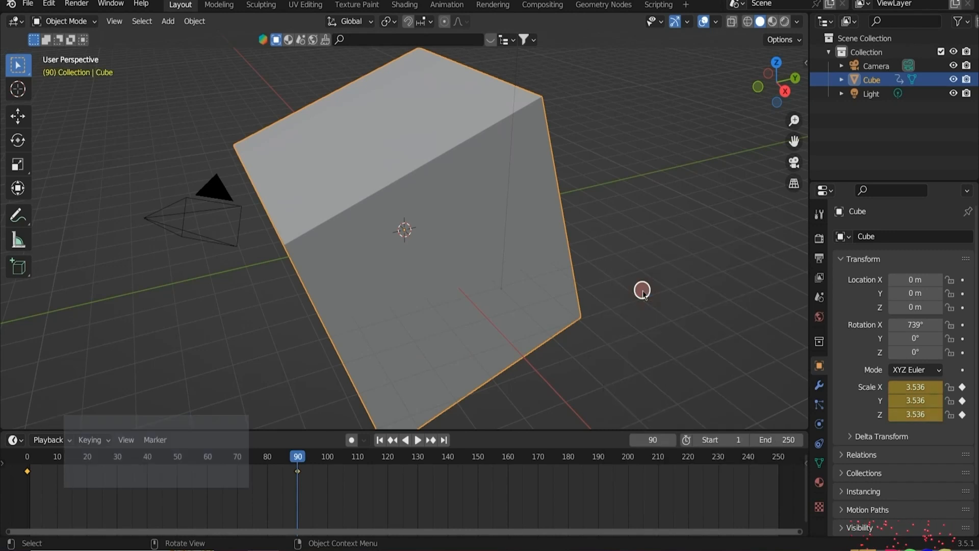
Step: Play back the cube's scale animation from the first frame and replay it
{"action": "left_click", "coordinate": [379, 440]}
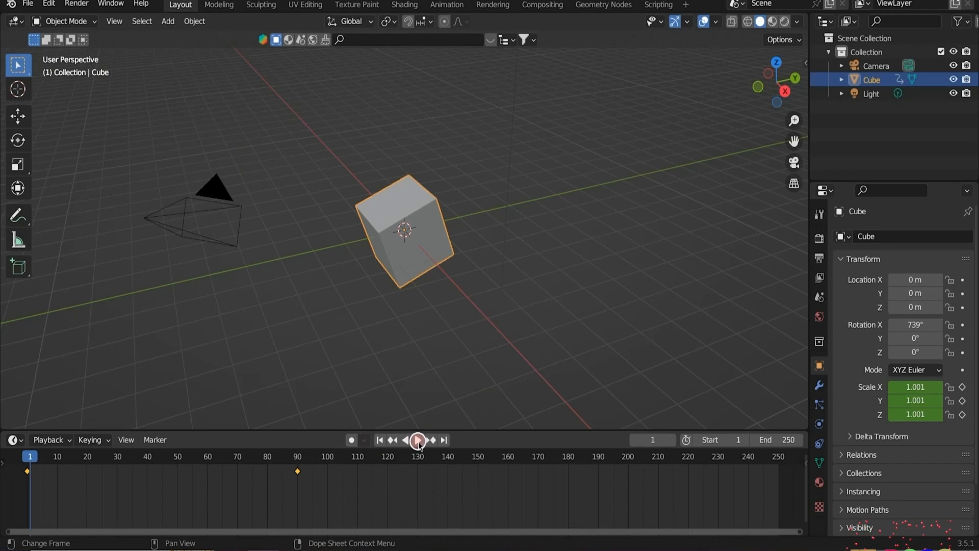
{"action": "left_click", "coordinate": [416, 440]}
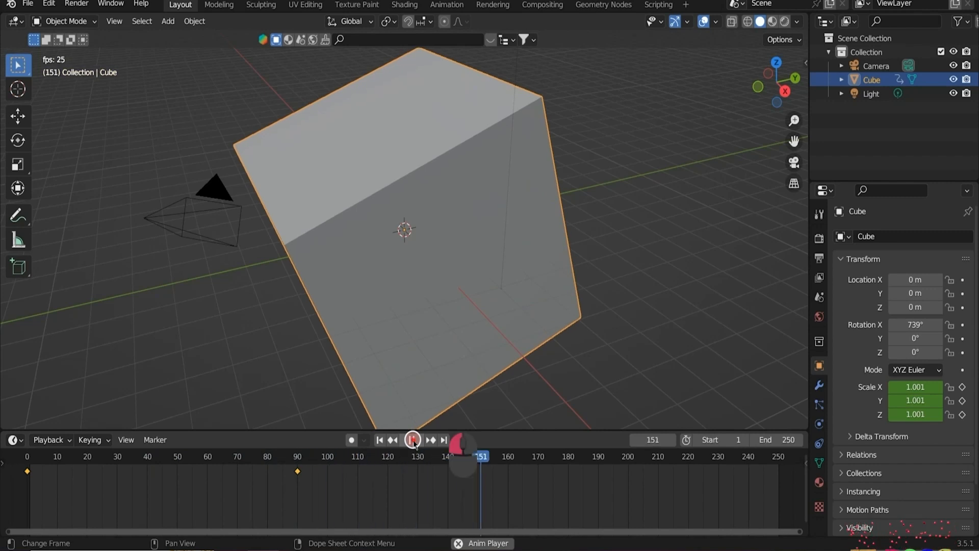
{"action": "left_click", "coordinate": [413, 440]}
{"action": "left_click", "coordinate": [379, 440]}
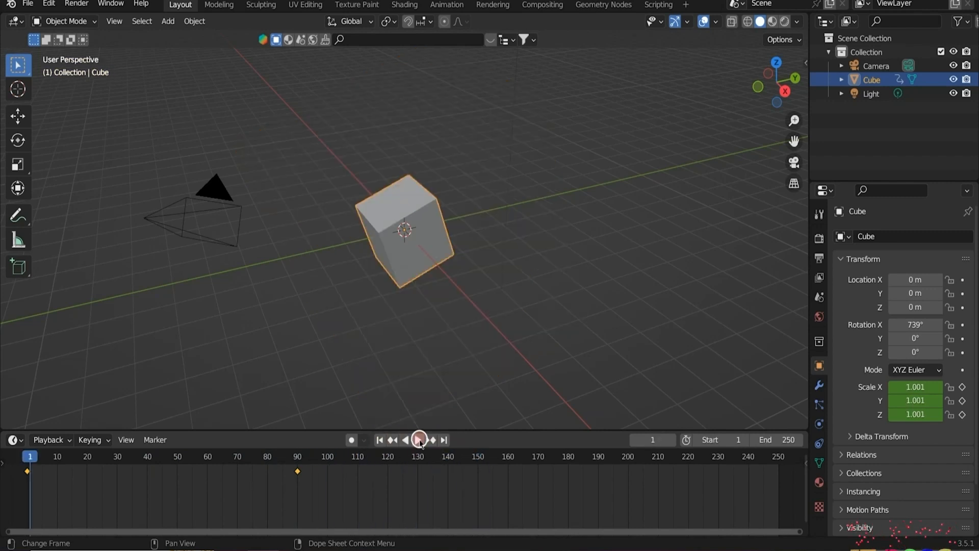
{"action": "left_click", "coordinate": [418, 439]}
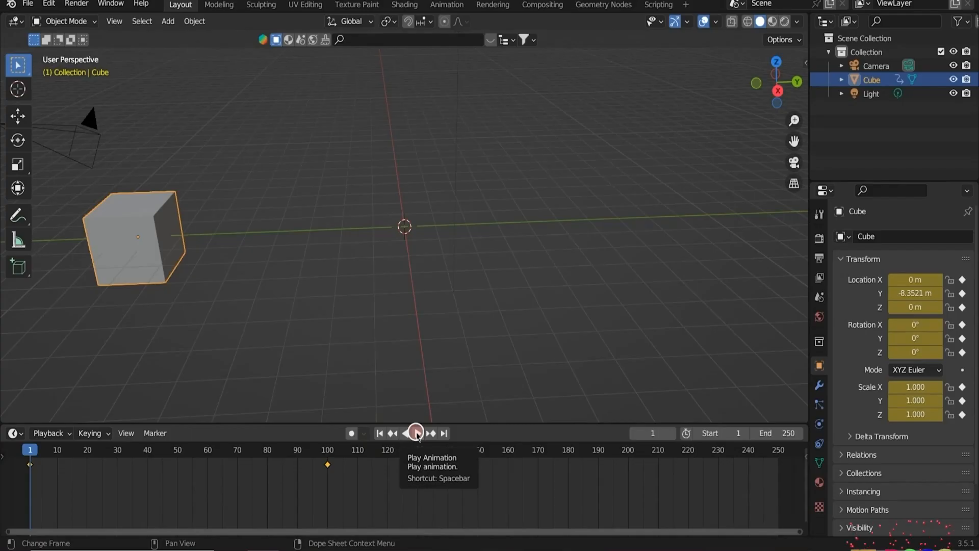
Step: Play back the cube's combined location, rotation and scale animation keyed at frames 1 and 100
{"action": "left_click", "coordinate": [416, 433]}
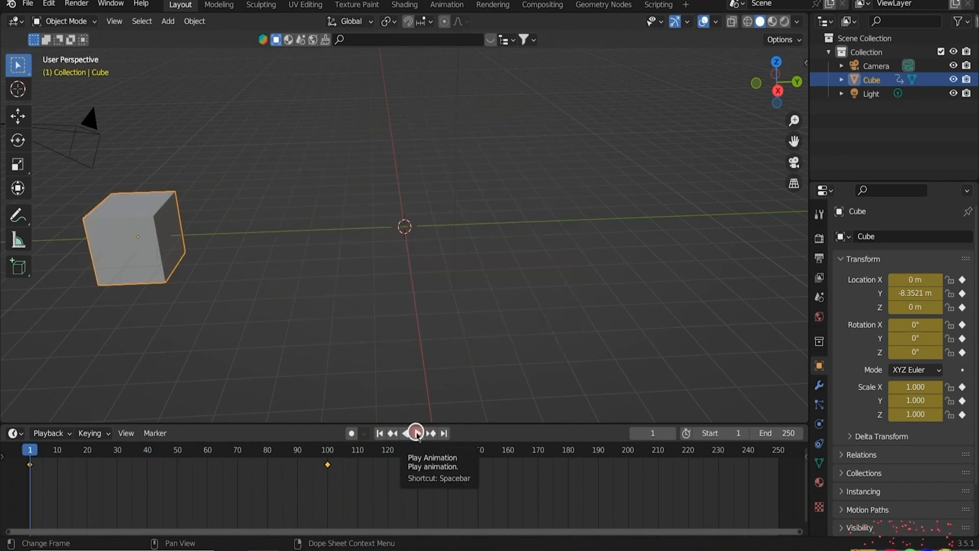
{"action": "left_click", "coordinate": [416, 433]}
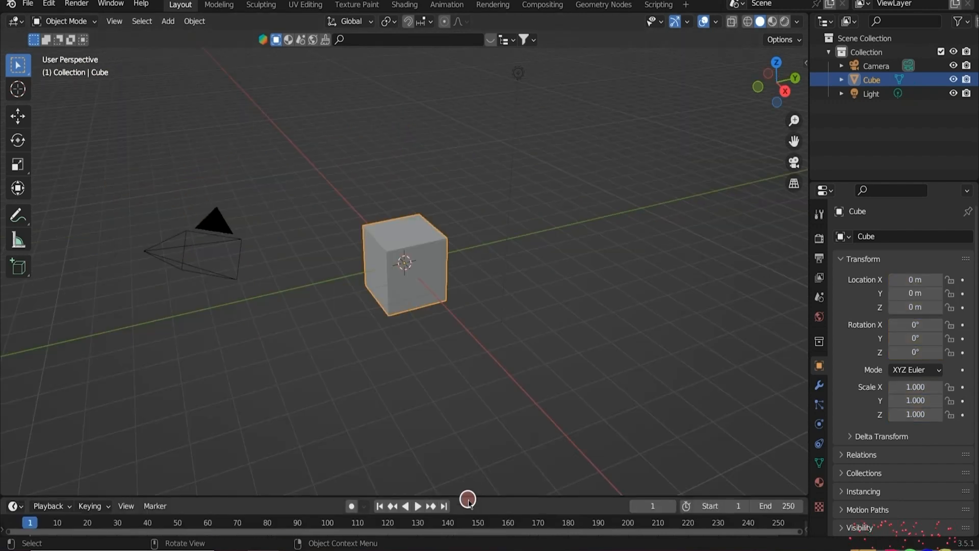
Step: Move the cube along the Y axis to about -8.35 m and insert a Location, Rotation & Scale keyframe at frame 1
{"action": "left_click_drag", "start_coordinate": [468, 500], "coordinate": [478, 422]}
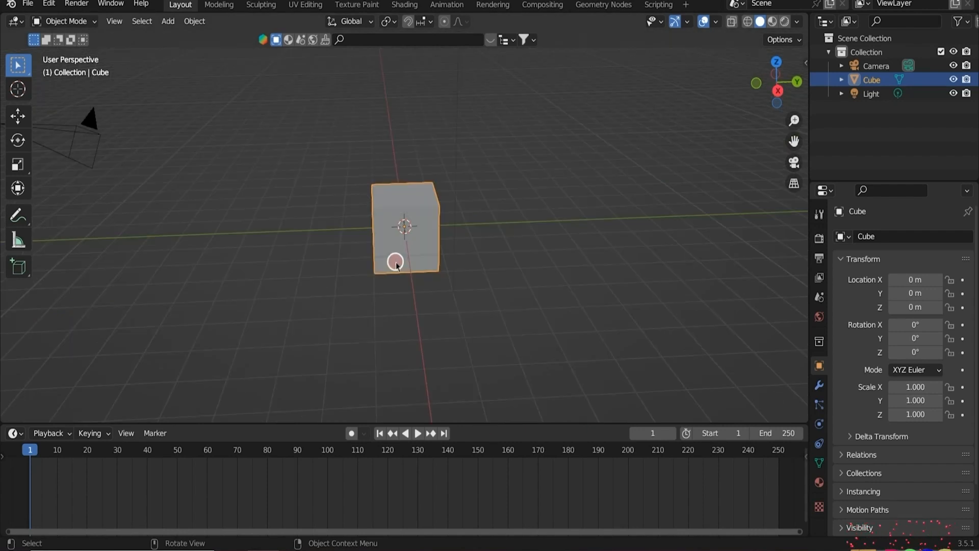
{"action": "key", "text": "g"}
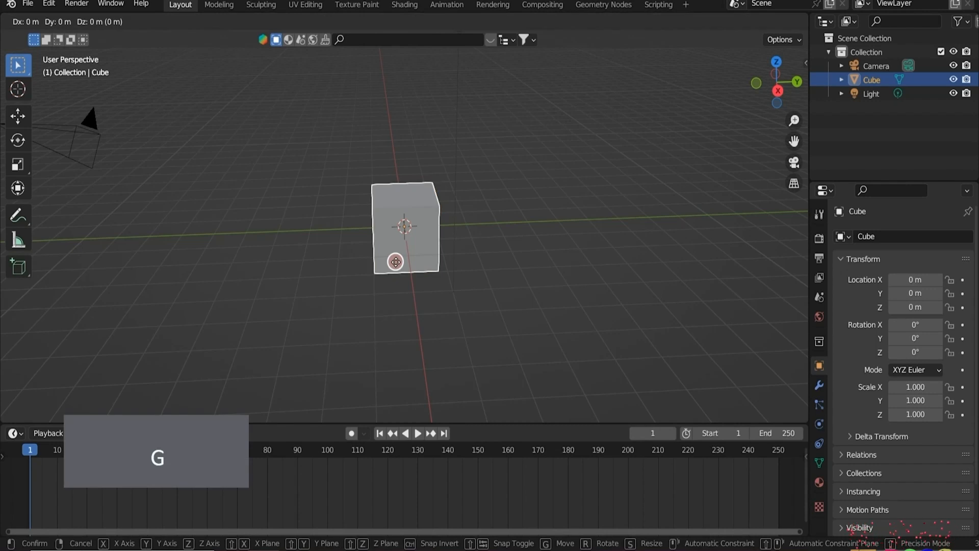
{"action": "key", "text": "y"}
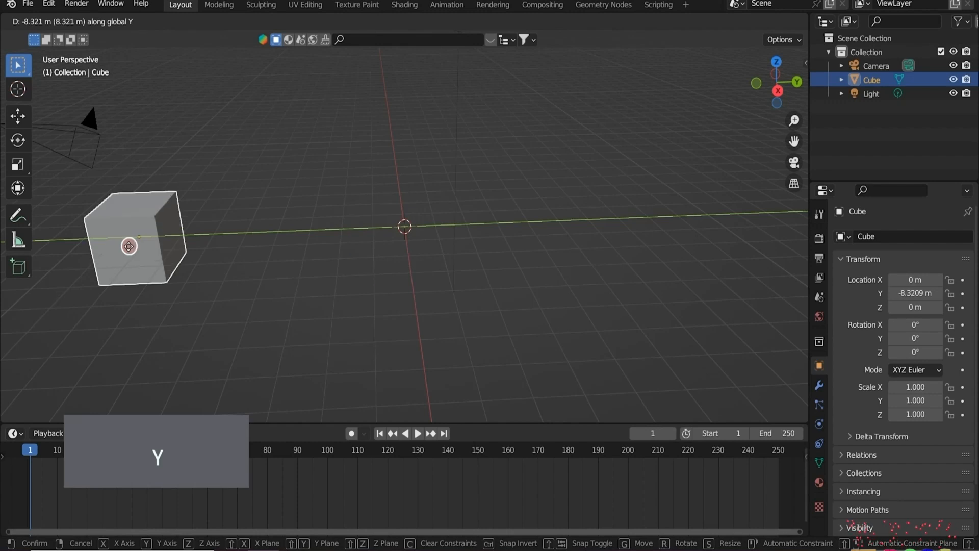
{"action": "left_click", "coordinate": [129, 247]}
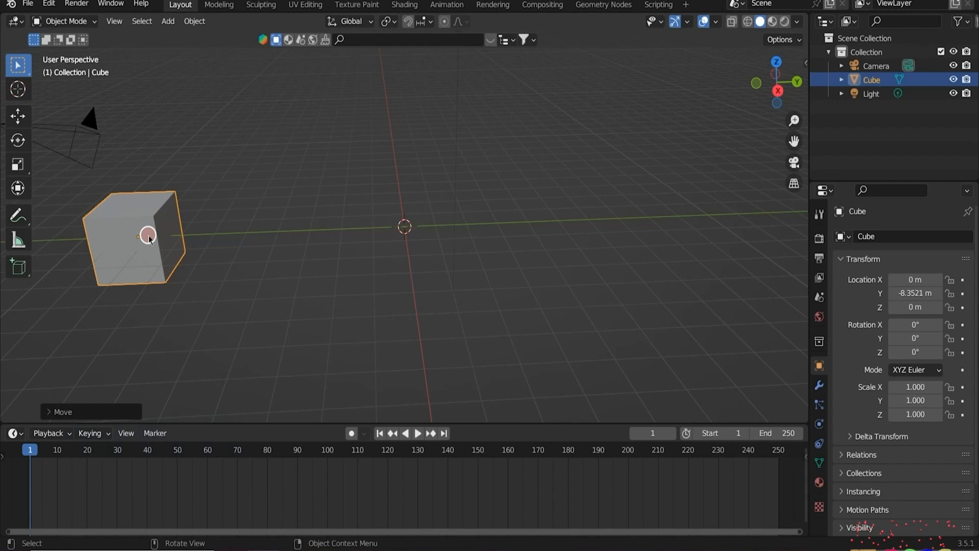
{"action": "key", "text": "i"}
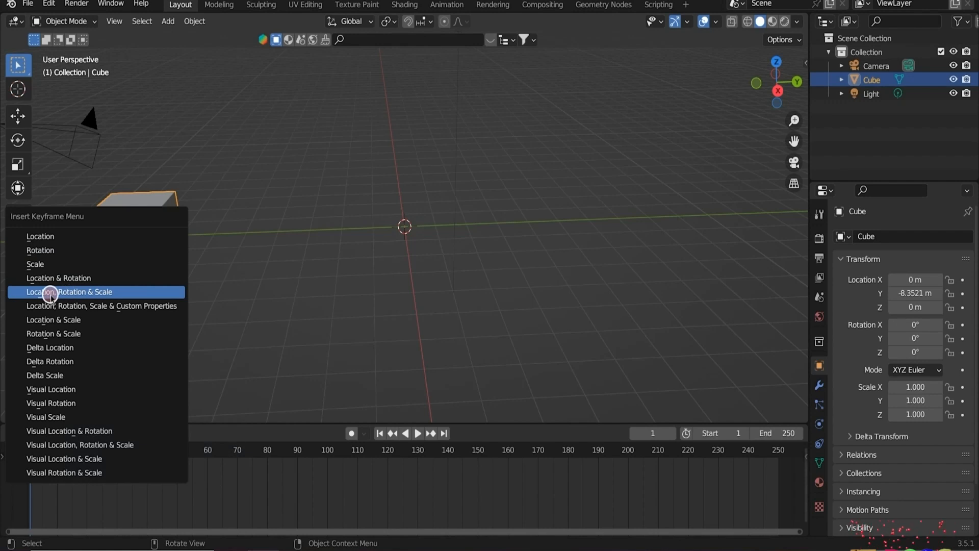
{"action": "left_click", "coordinate": [143, 292]}
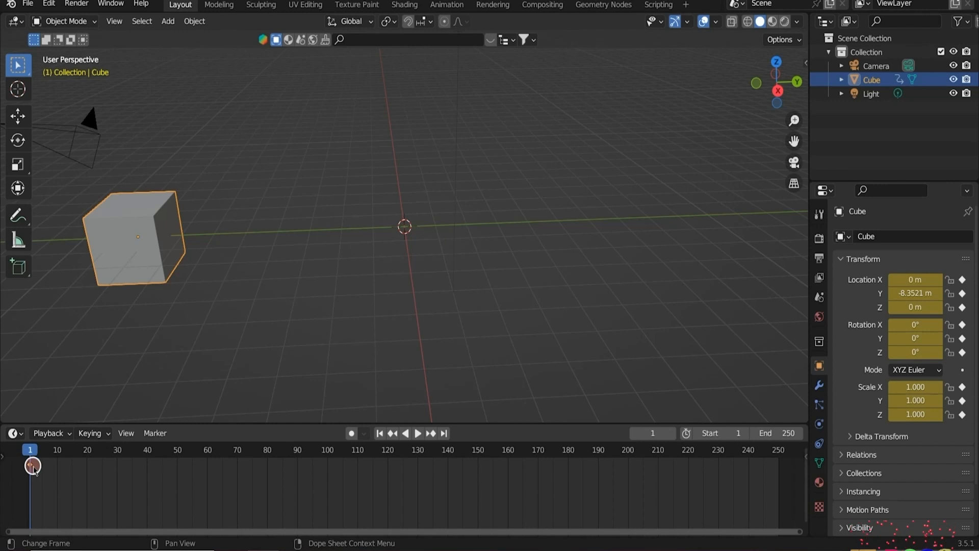
Step: At frame 100, move the cube along the Y axis to about 2.15 m and rotate it about two full turns, X about -721°
{"action": "left_click_drag", "start_coordinate": [29, 450], "coordinate": [327, 453]}
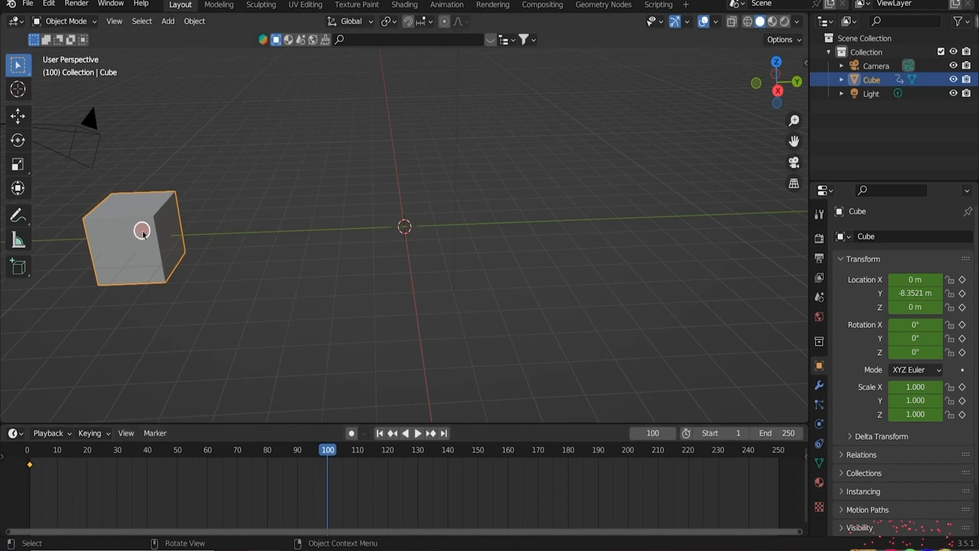
{"action": "key", "text": "g"}
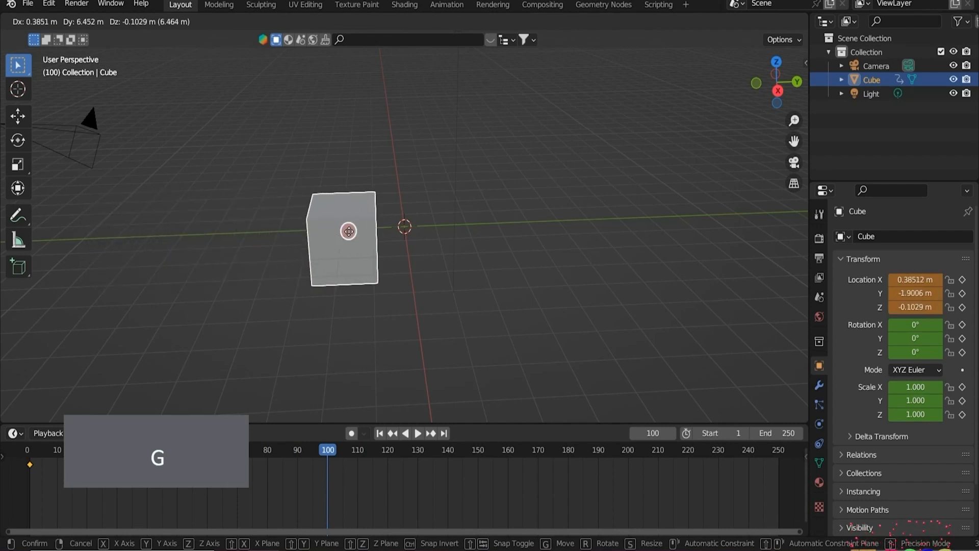
{"action": "key", "text": "y"}
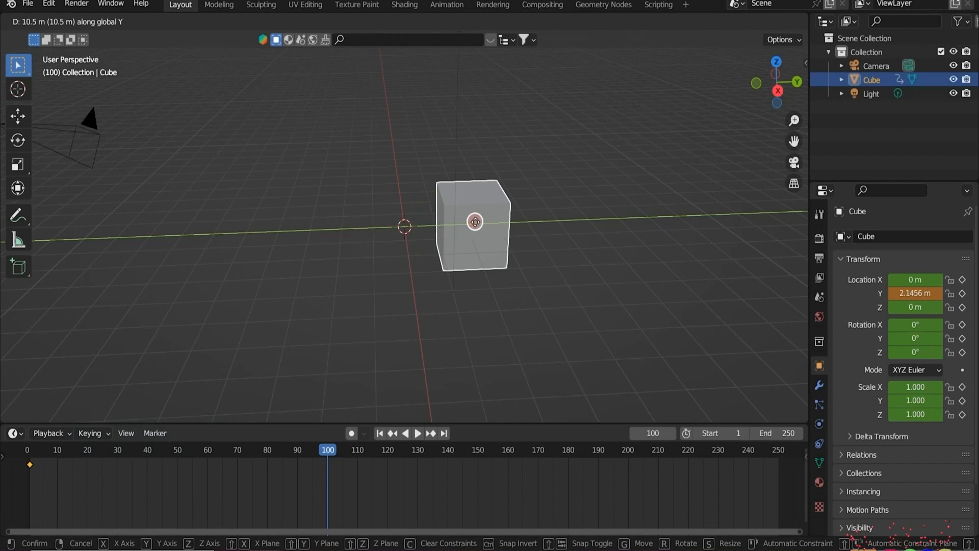
{"action": "left_click", "coordinate": [476, 226]}
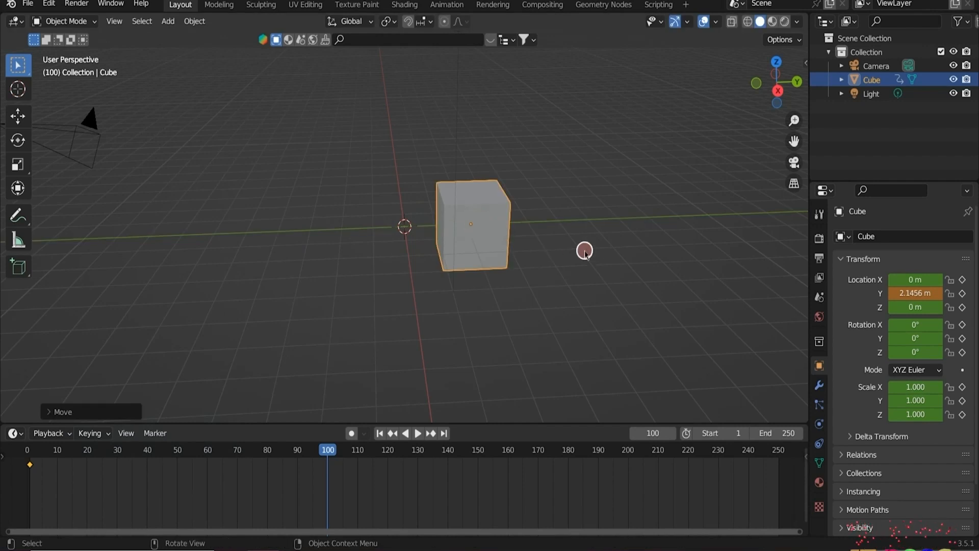
{"action": "key", "text": "r"}
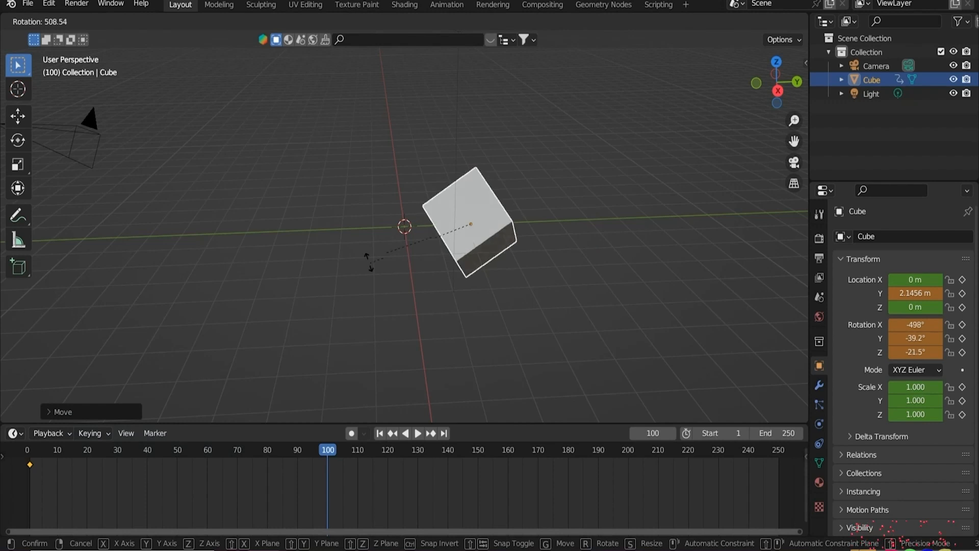
{"action": "right_click", "coordinate": [627, 281]}
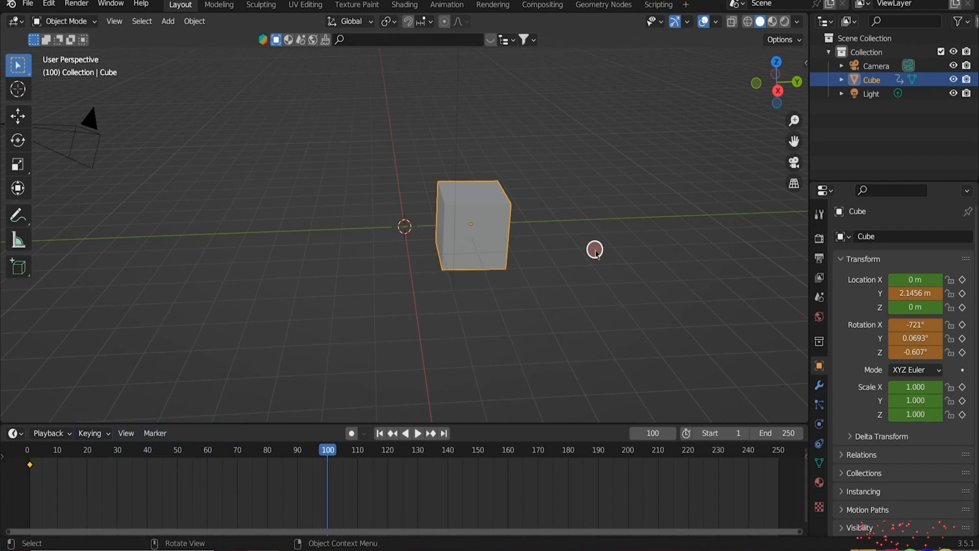
Step: Scale the cube up uniformly to about 2.73 and insert a Location, Rotation & Scale keyframe at frame 100
{"action": "key", "text": "s"}
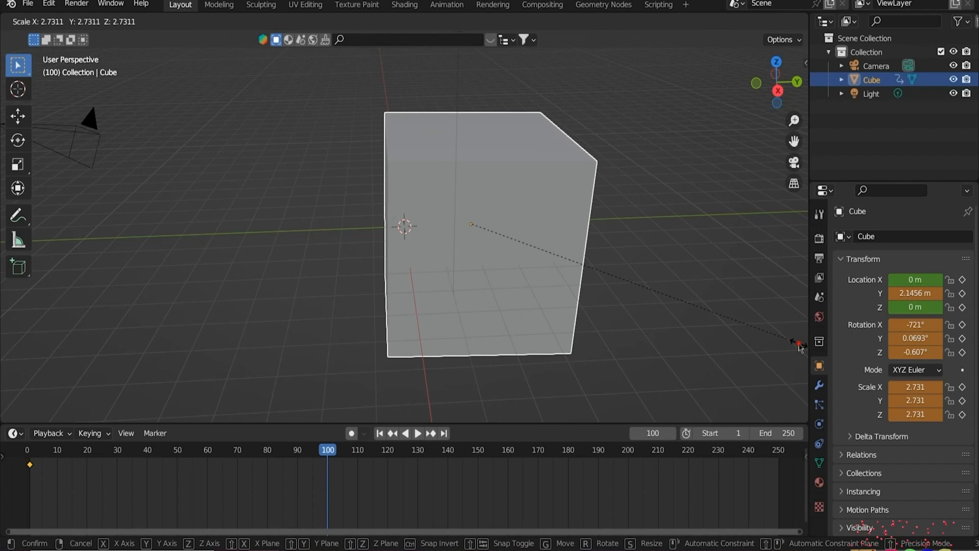
{"action": "left_click", "coordinate": [800, 346]}
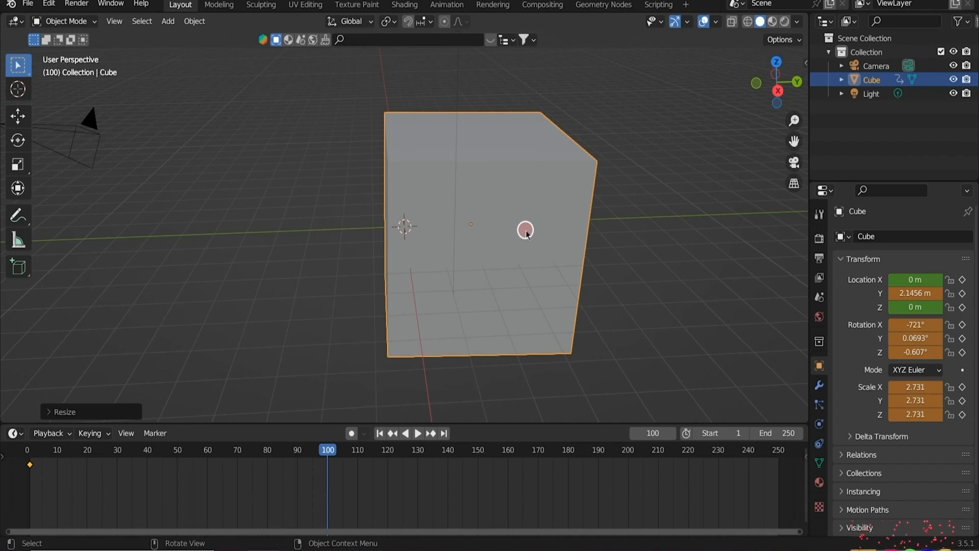
{"action": "key", "text": "i"}
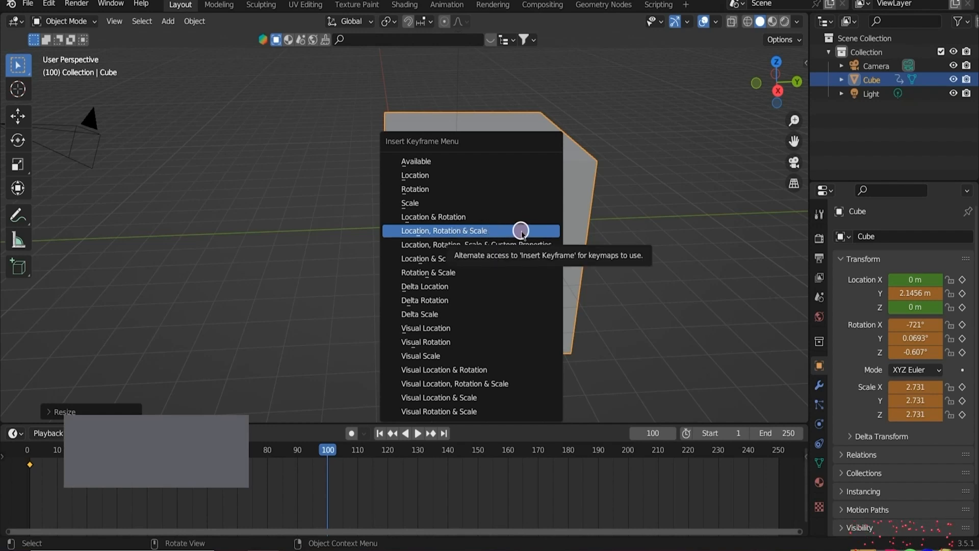
{"action": "left_click", "coordinate": [518, 231]}
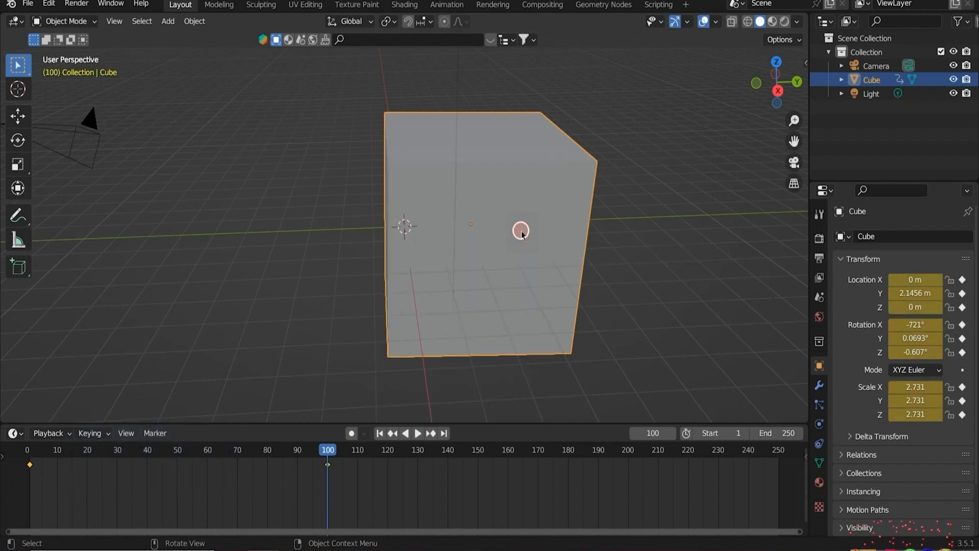
Step: Play back the cube's combined move, rotation and scale animation from the first frame and replay it
{"action": "left_click", "coordinate": [379, 434]}
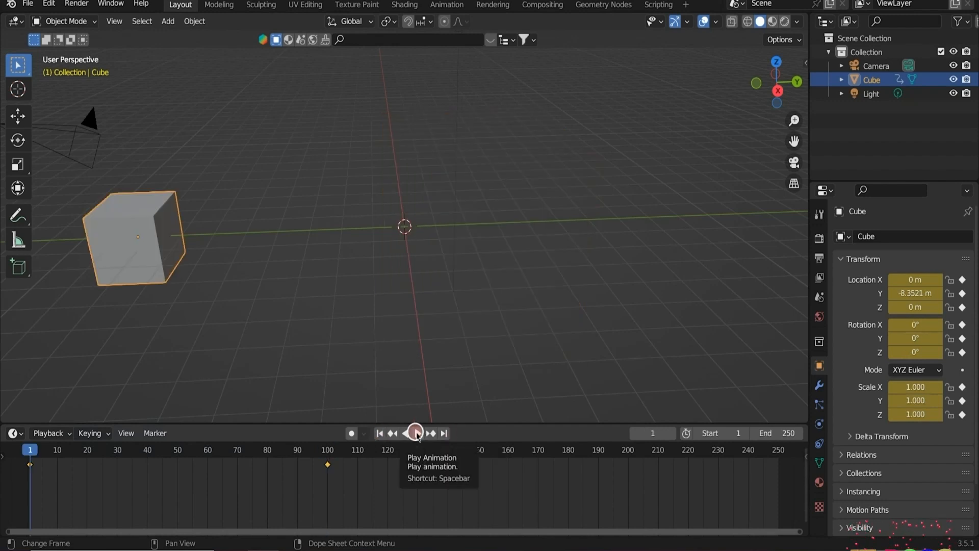
{"action": "left_click", "coordinate": [416, 433]}
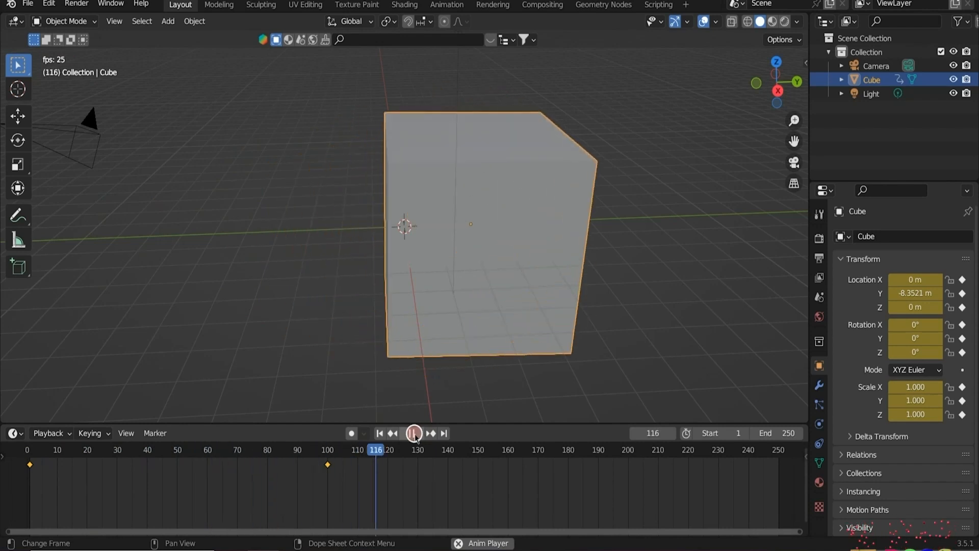
{"action": "left_click", "coordinate": [414, 434]}
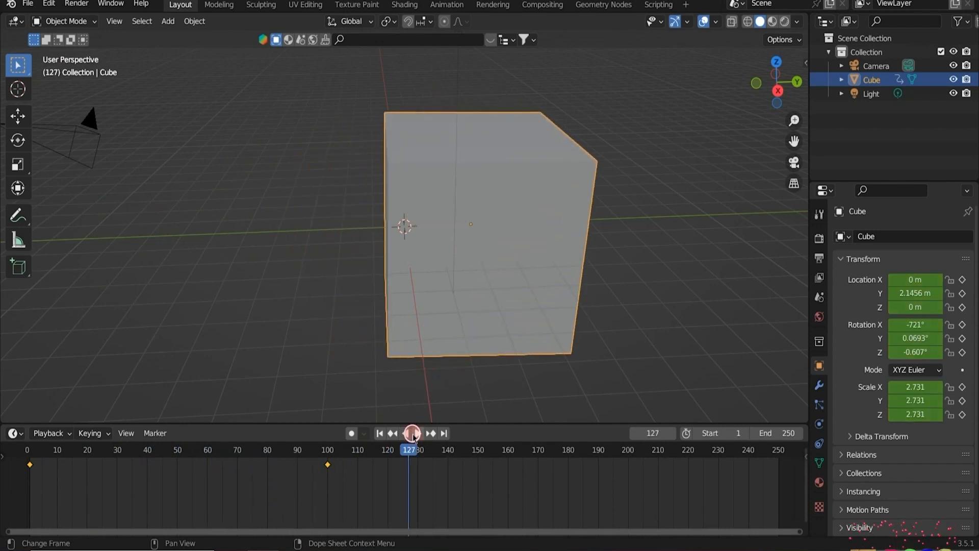
{"action": "left_click", "coordinate": [381, 433]}
{"action": "left_click", "coordinate": [418, 433]}
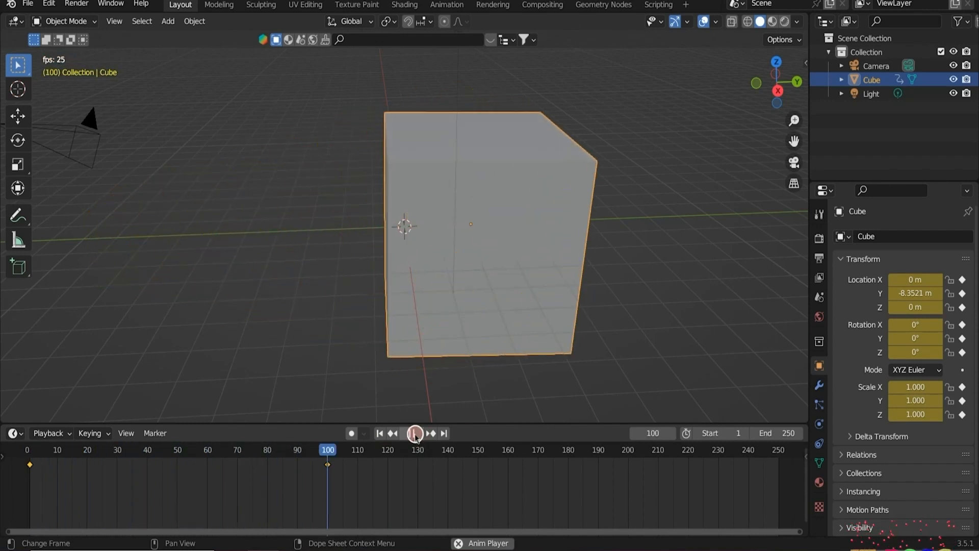
{"action": "left_click", "coordinate": [413, 433]}
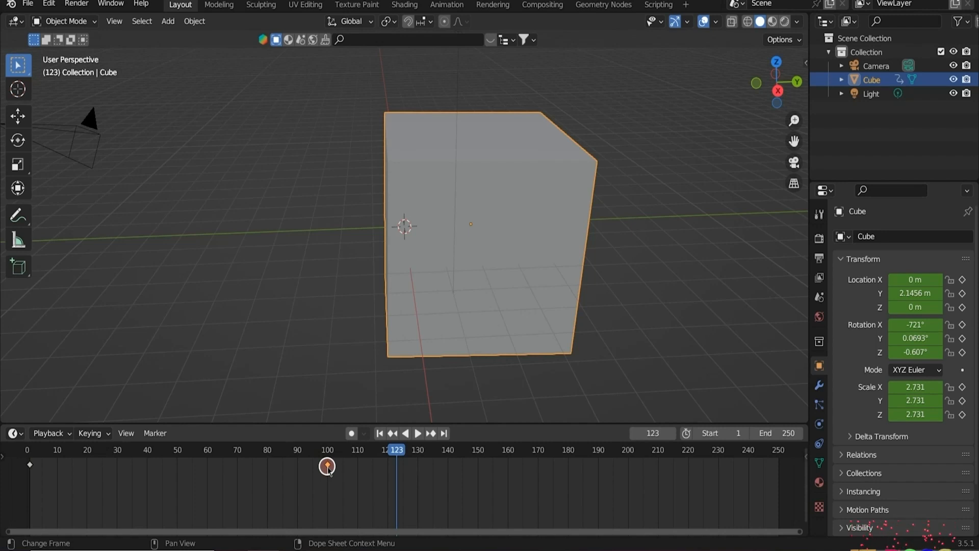
Step: Shift the cube's keyframe from frame 100 to frame 50 in the timeline and clear the keyframe selection
{"action": "key", "text": "g"}
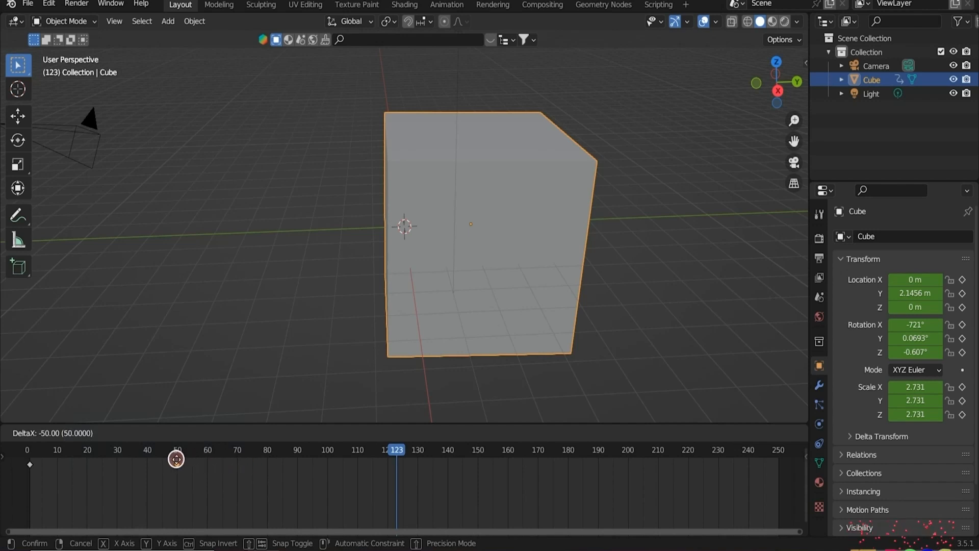
{"action": "left_click", "coordinate": [176, 459]}
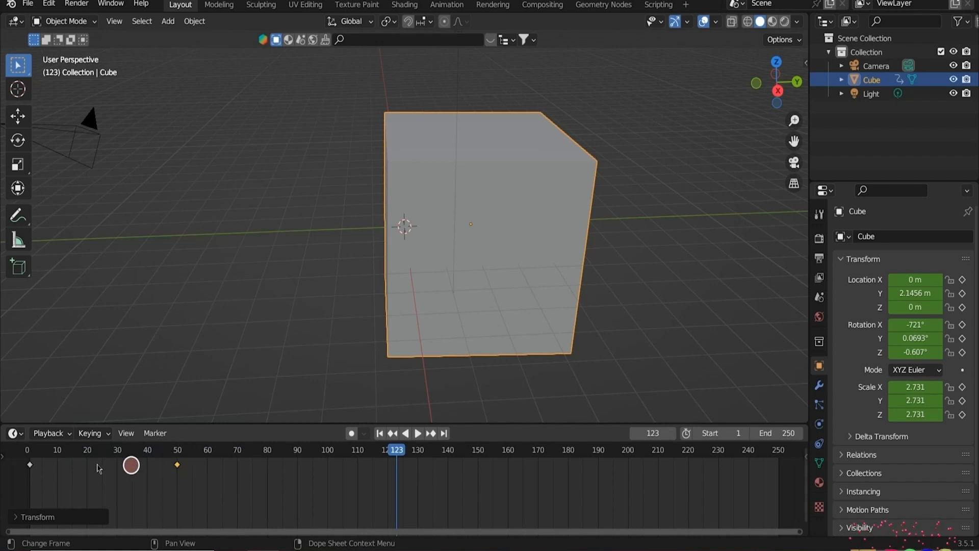
{"action": "left_click", "coordinate": [74, 478]}
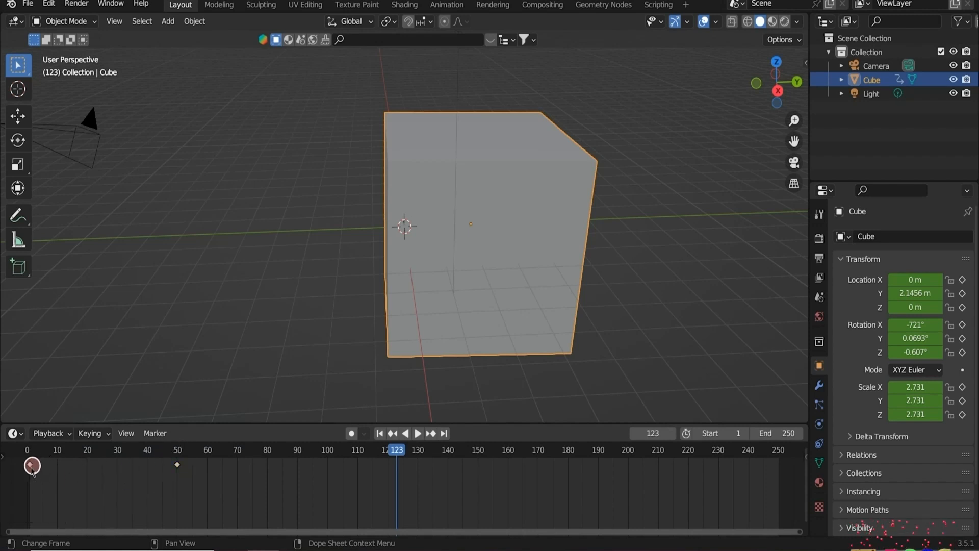
Step: Copy the cube's keyframe at frame 1 and paste it at frame 100
{"action": "left_click", "coordinate": [30, 466]}
{"action": "right_click", "coordinate": [31, 467]}
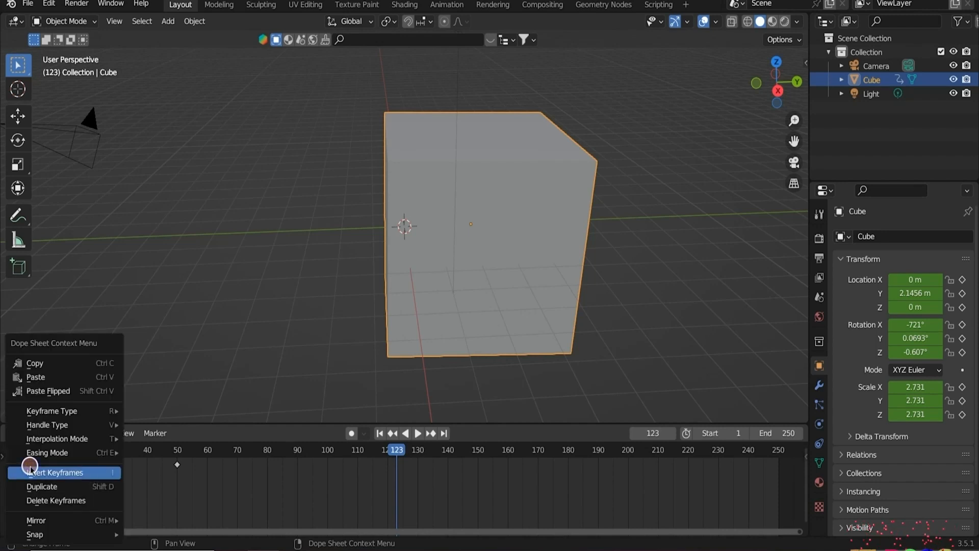
{"action": "left_click", "coordinate": [43, 364]}
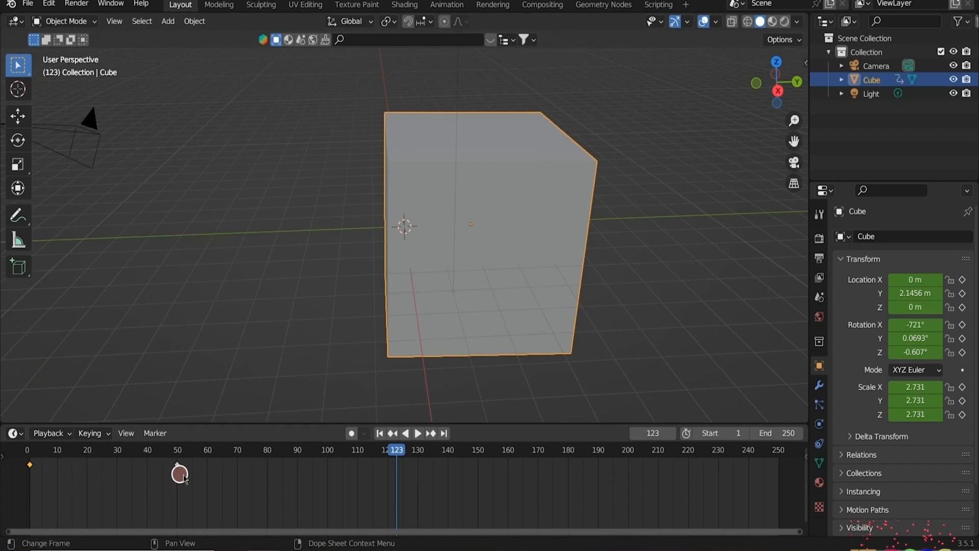
{"action": "left_click_drag", "start_coordinate": [396, 453], "coordinate": [321, 477]}
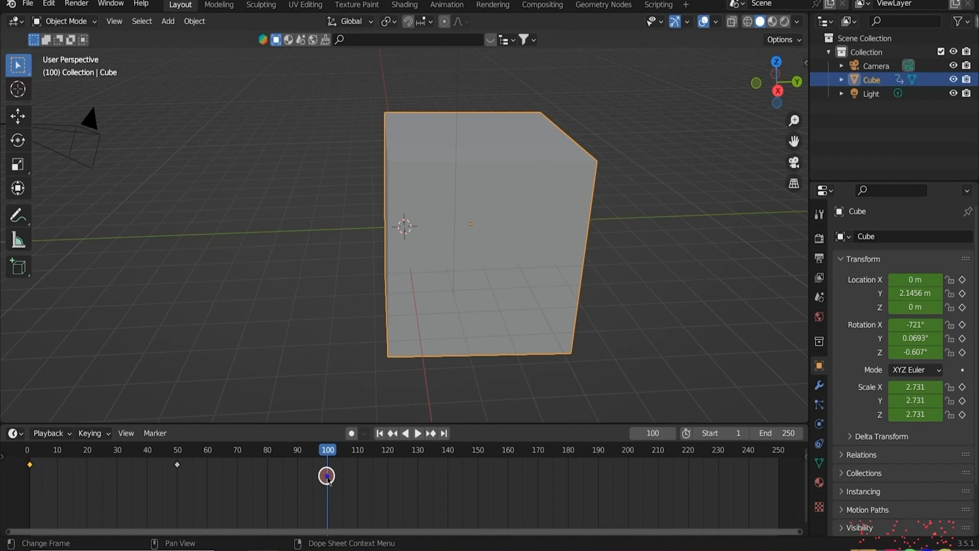
{"action": "right_click", "coordinate": [326, 477]}
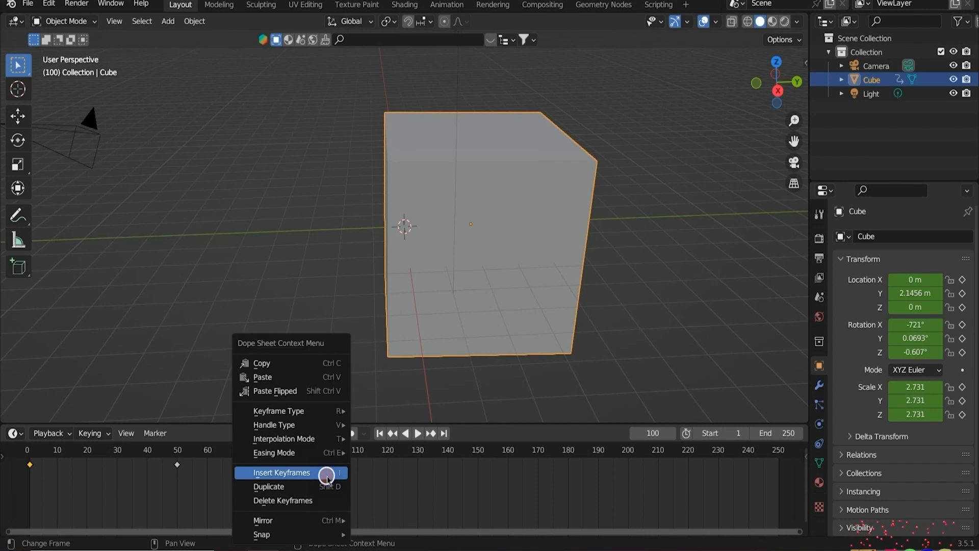
{"action": "left_click", "coordinate": [305, 377]}
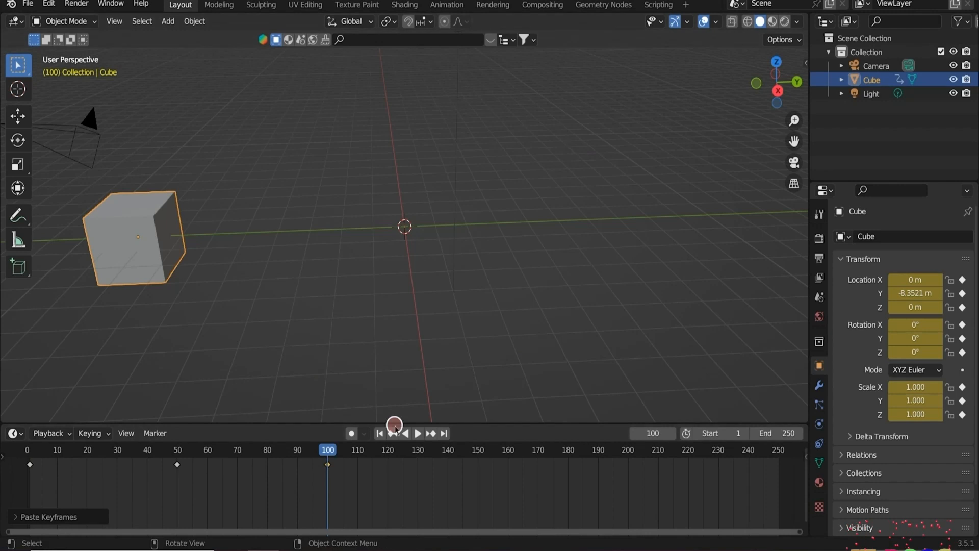
Step: Play back the cube's animation keyed at frames 1, 50 and 100 from the first frame and replay it
{"action": "left_click", "coordinate": [378, 432]}
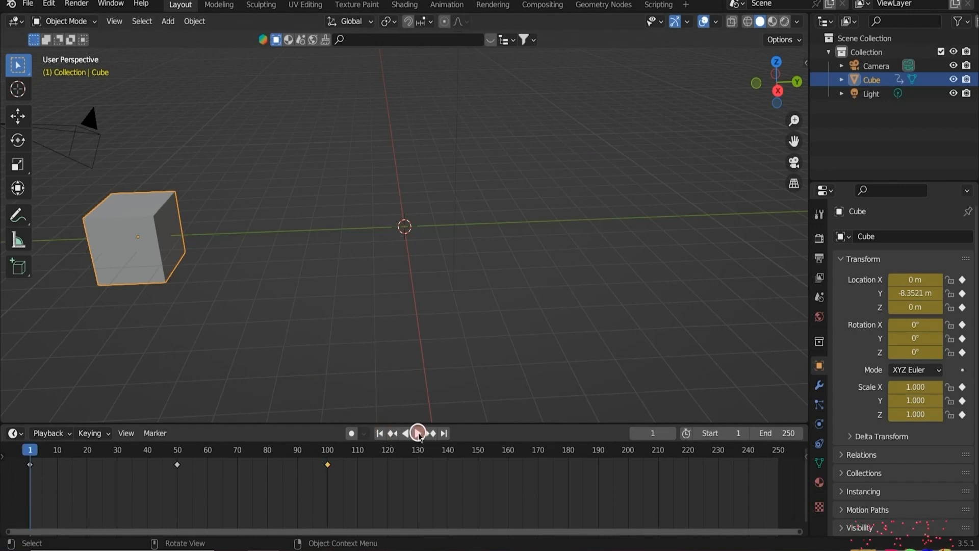
{"action": "left_click", "coordinate": [417, 433]}
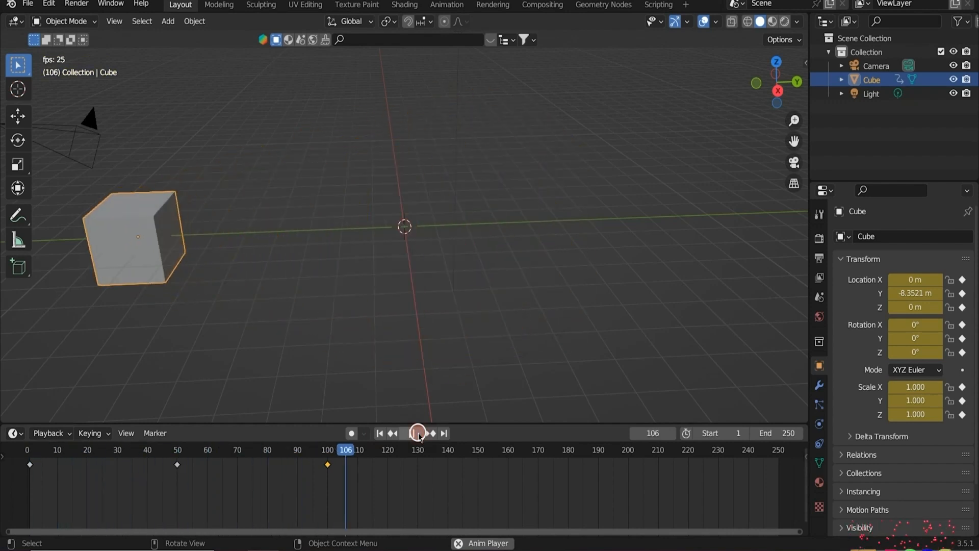
{"action": "left_click", "coordinate": [411, 433]}
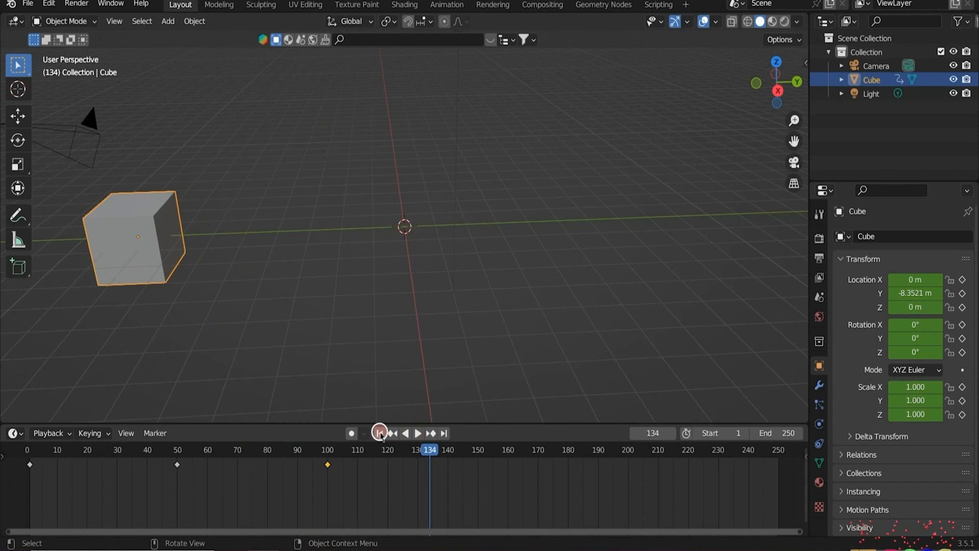
{"action": "left_click", "coordinate": [379, 432]}
{"action": "left_click", "coordinate": [417, 432]}
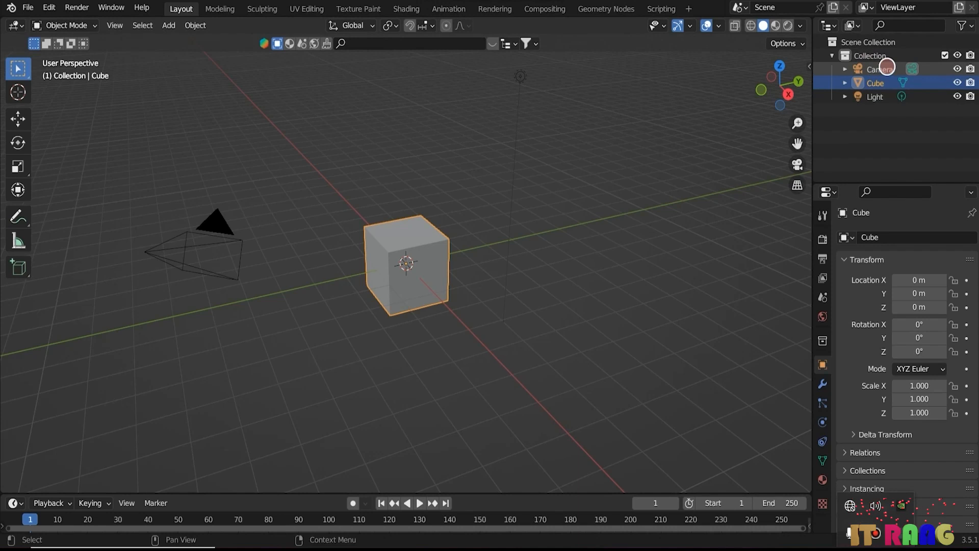
{"action": "left_click", "coordinate": [225, 266]}
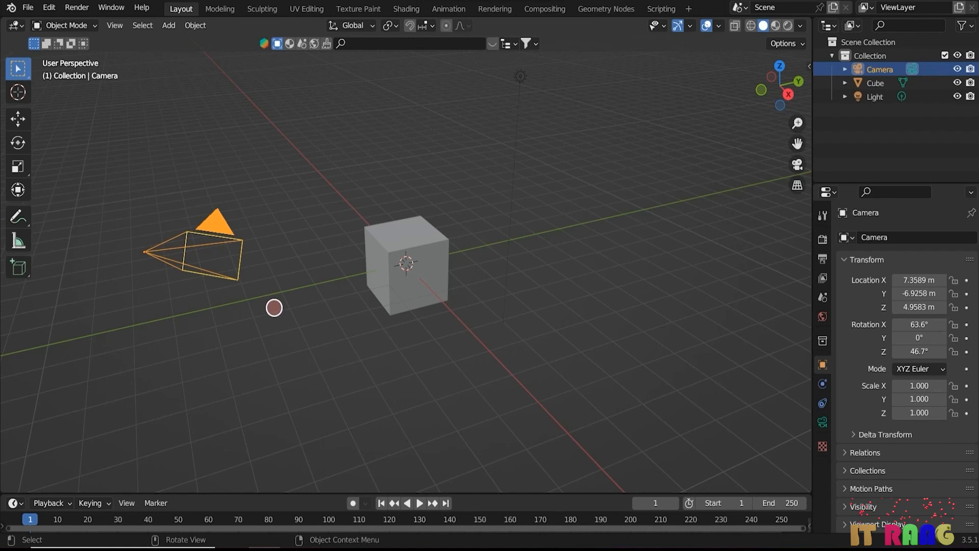
{"action": "key", "text": "shift+a"}
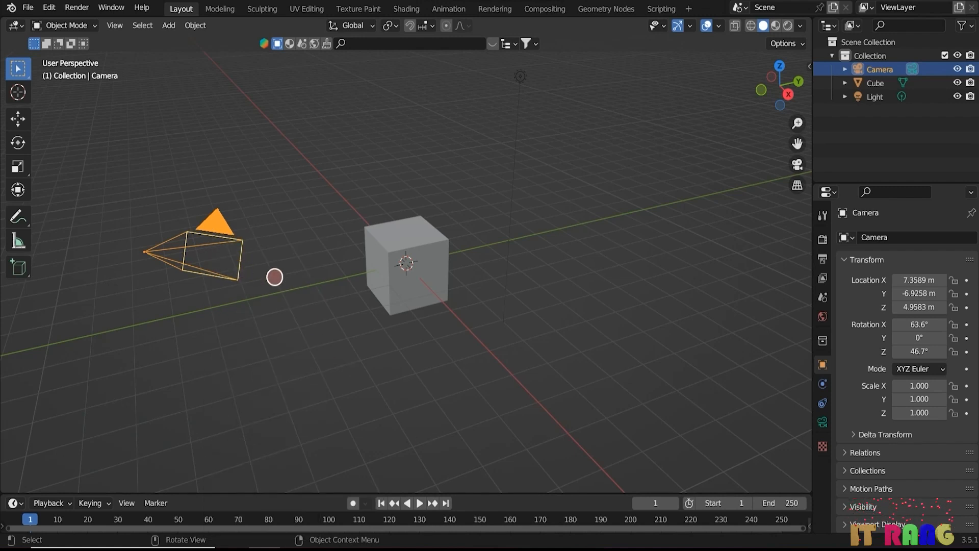
{"action": "left_click", "coordinate": [303, 376]}
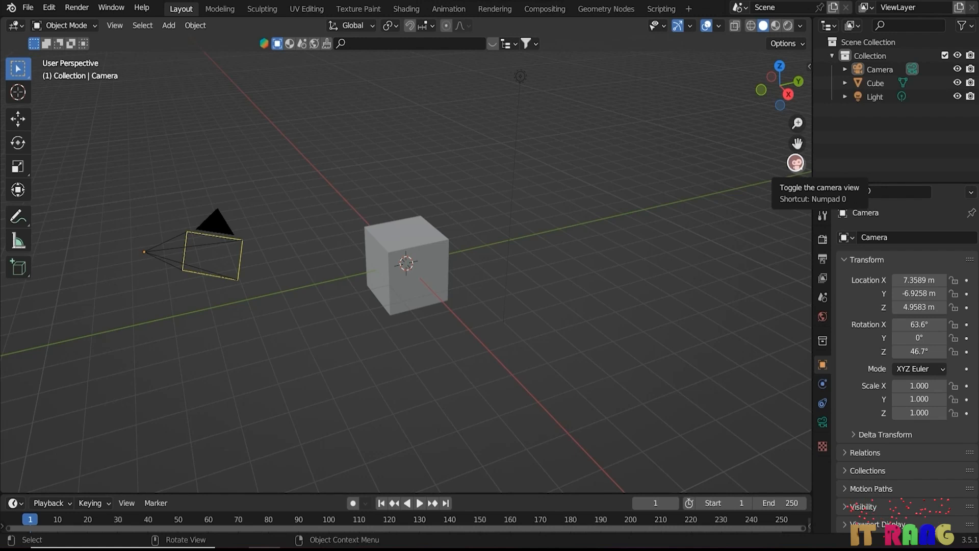
Step: Switch into the camera view and back to the perspective view two times to check the camera's framing of the cube
{"action": "left_click", "coordinate": [796, 163]}
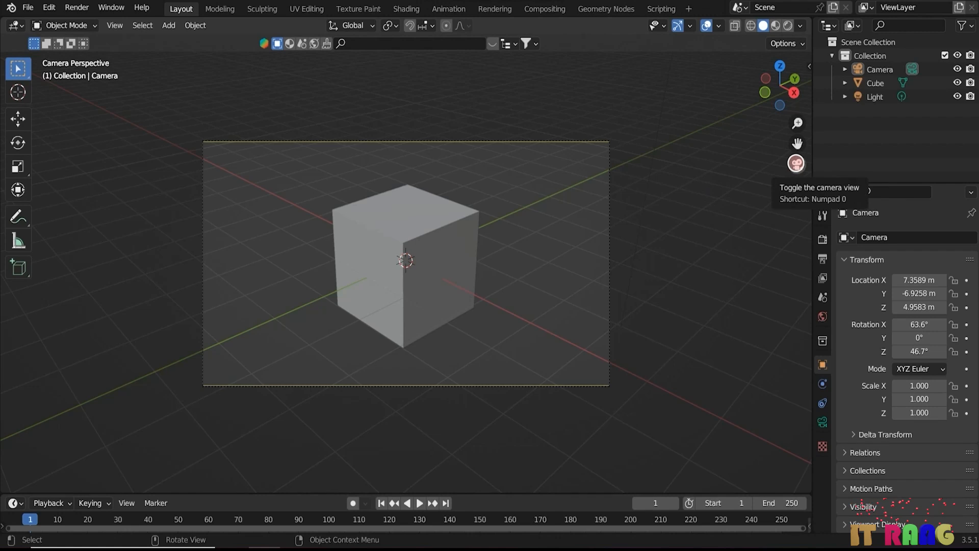
{"action": "left_click", "coordinate": [796, 163]}
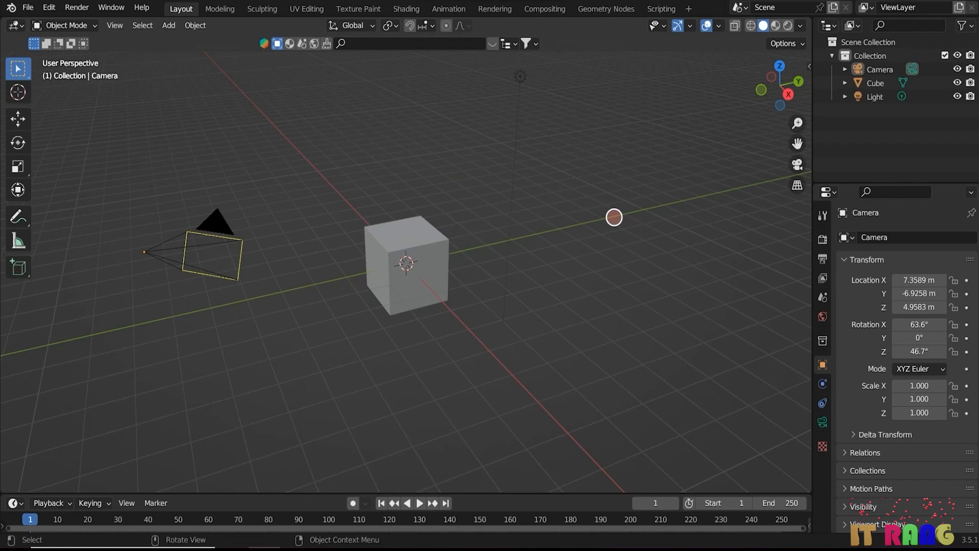
{"action": "key", "text": "KP_0"}
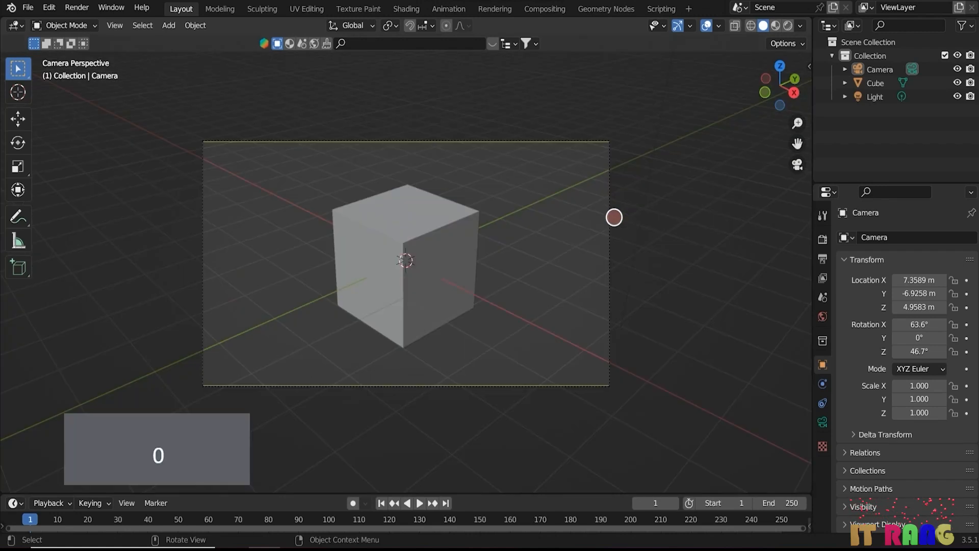
{"action": "key", "text": "KP_0"}
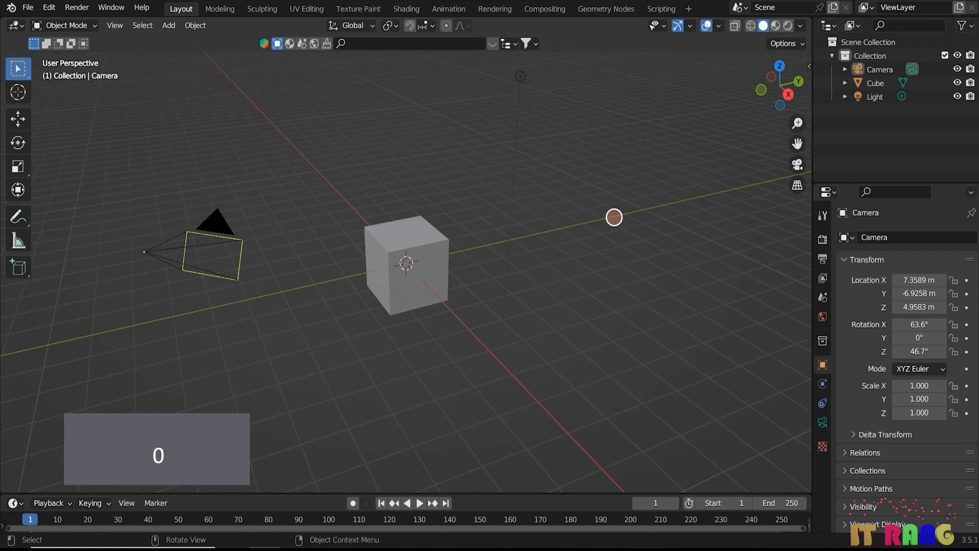
Step: Select the camera, look through it, and lower its lens focal length to 40 mm
{"action": "left_click", "coordinate": [218, 223]}
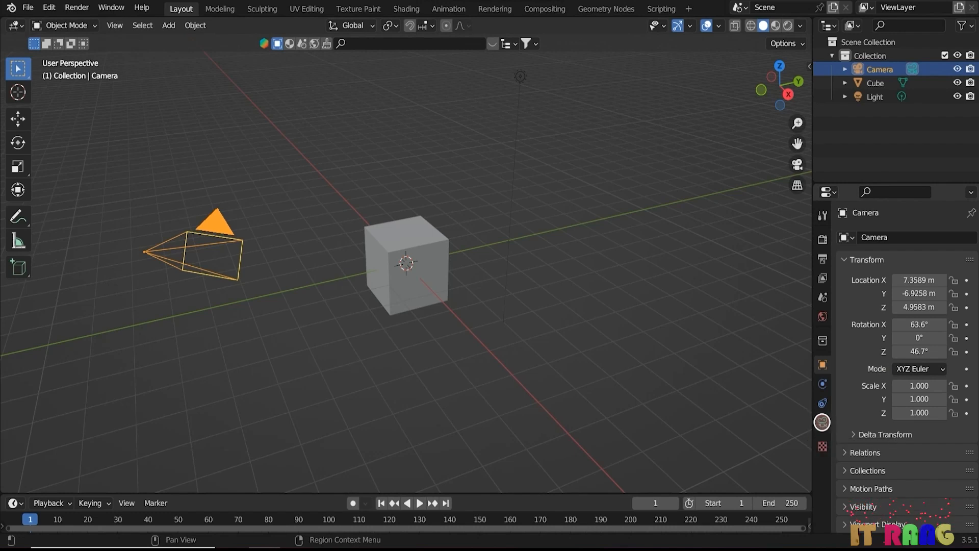
{"action": "left_click", "coordinate": [821, 421]}
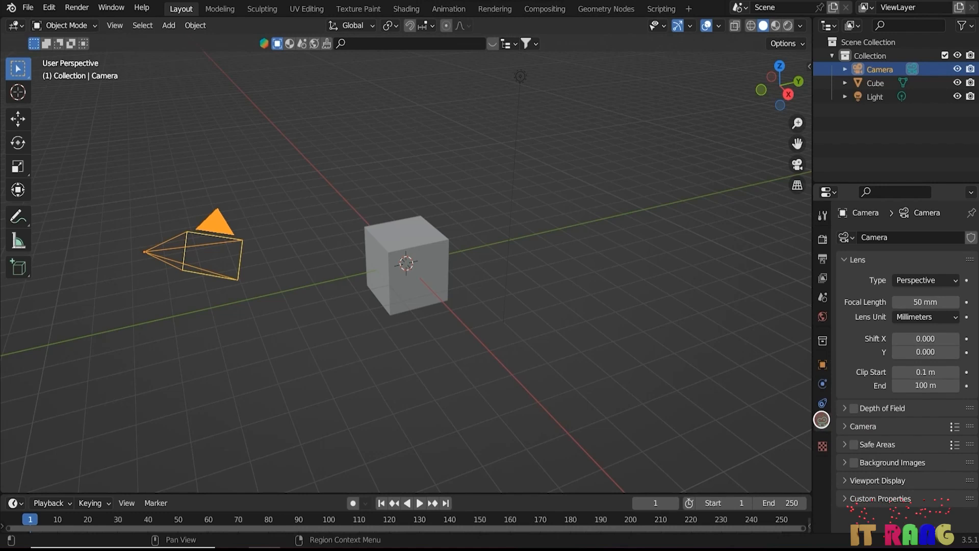
{"action": "key", "text": "KP_0"}
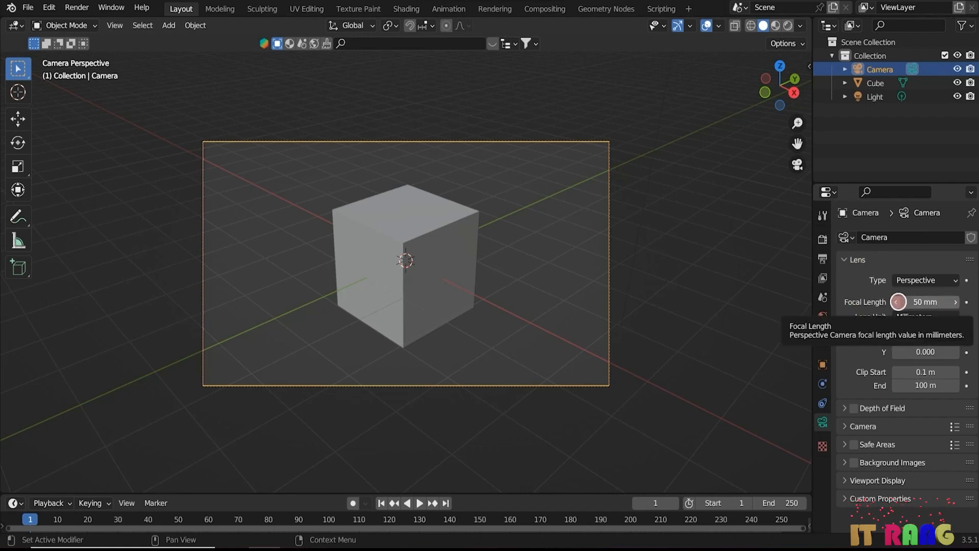
{"action": "left_click", "coordinate": [896, 301]}
{"action": "left_click", "coordinate": [897, 302]}
{"action": "left_click", "coordinate": [897, 302]}
{"action": "left_click", "coordinate": [896, 301]}
{"action": "left_click", "coordinate": [896, 301]}
{"action": "left_click", "coordinate": [896, 301]}
{"action": "left_click", "coordinate": [897, 301]}
{"action": "left_click", "coordinate": [896, 302]}
{"action": "left_click", "coordinate": [896, 302]}
{"action": "left_click", "coordinate": [897, 301]}
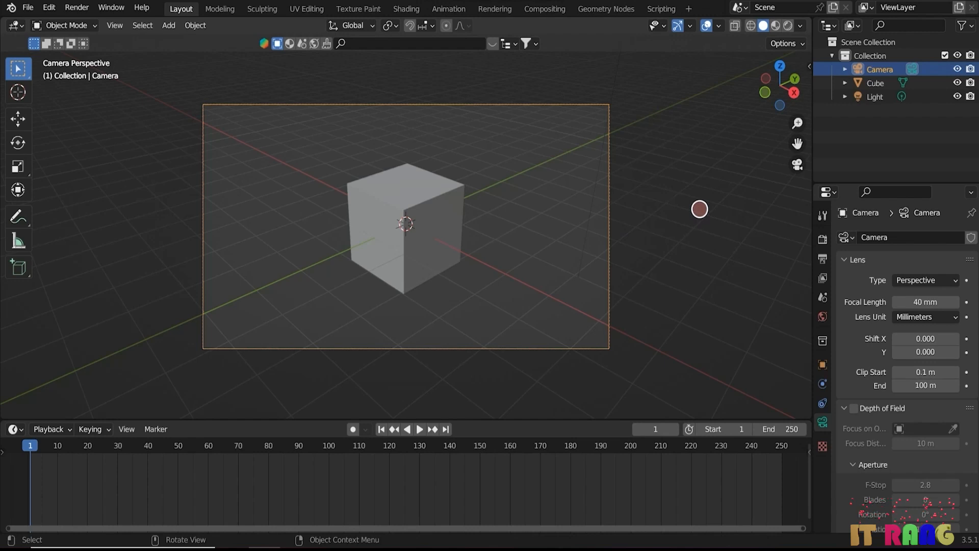
Step: Lock the camera to the view so that view navigation moves the camera
{"action": "key", "text": "n"}
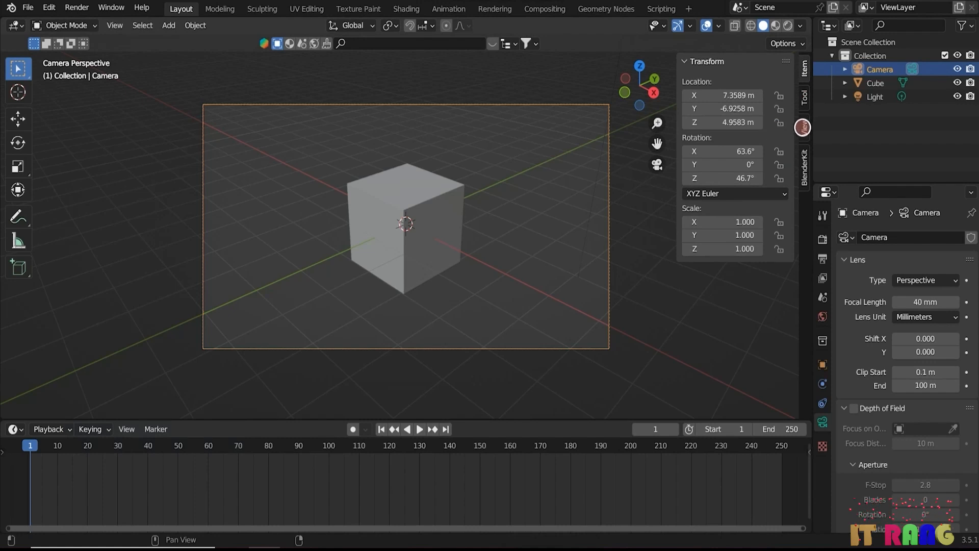
{"action": "left_click", "coordinate": [802, 128]}
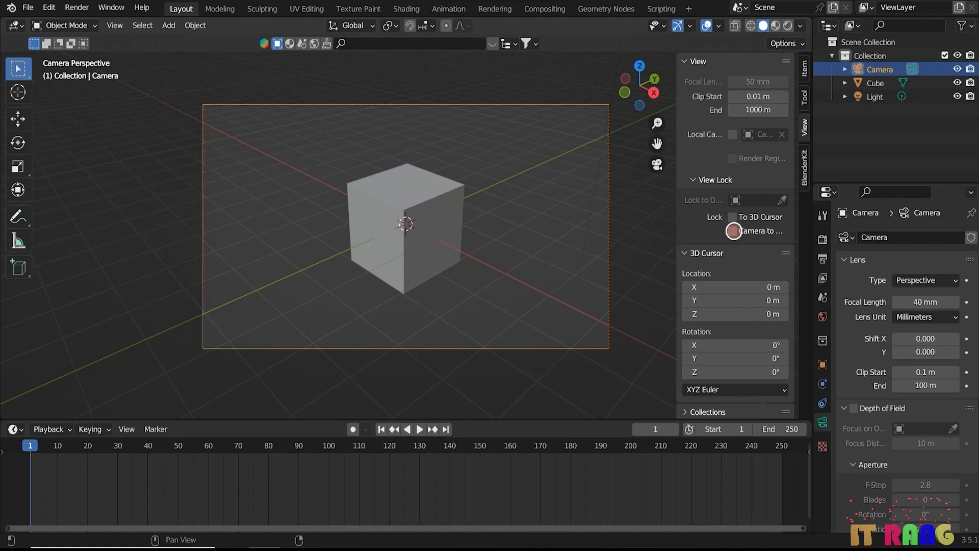
{"action": "left_click", "coordinate": [733, 231]}
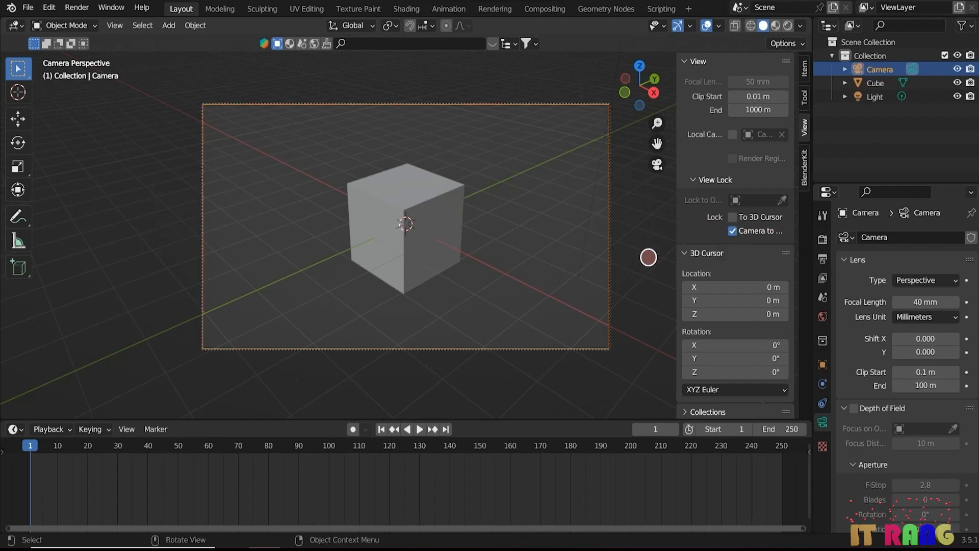
{"action": "key", "text": "n"}
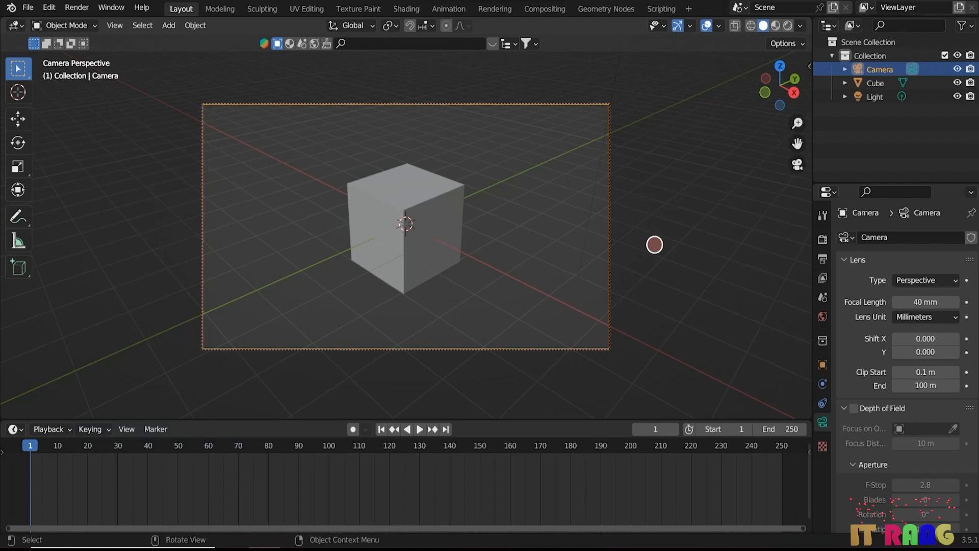
Step: Pull the locked camera well back from the cube and insert a Location, Rotation, Scale & Custom Properties keyframe at frame 1
{"action": "scroll", "coordinate": [654, 245], "scroll_direction": "up", "scroll_amount": 5}
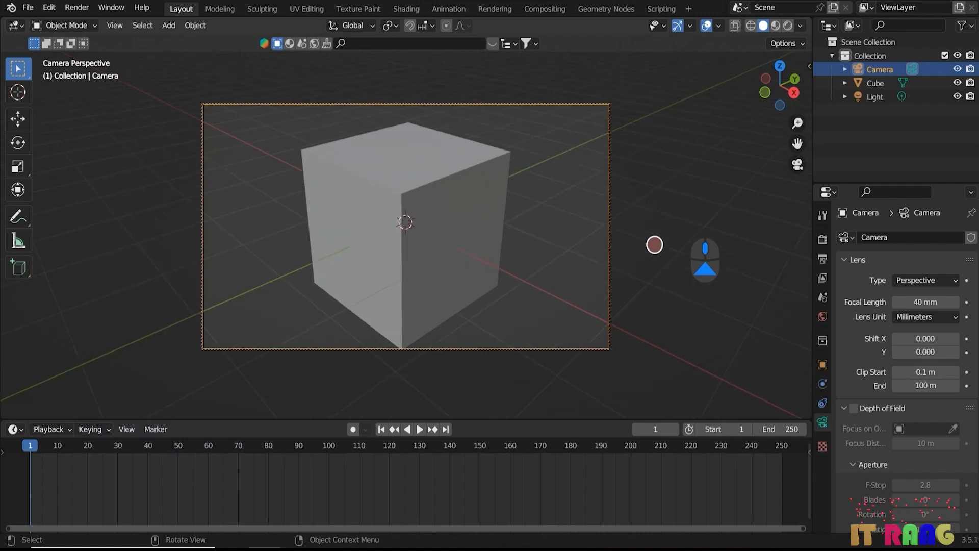
{"action": "scroll", "coordinate": [655, 245], "scroll_direction": "down", "scroll_amount": 5}
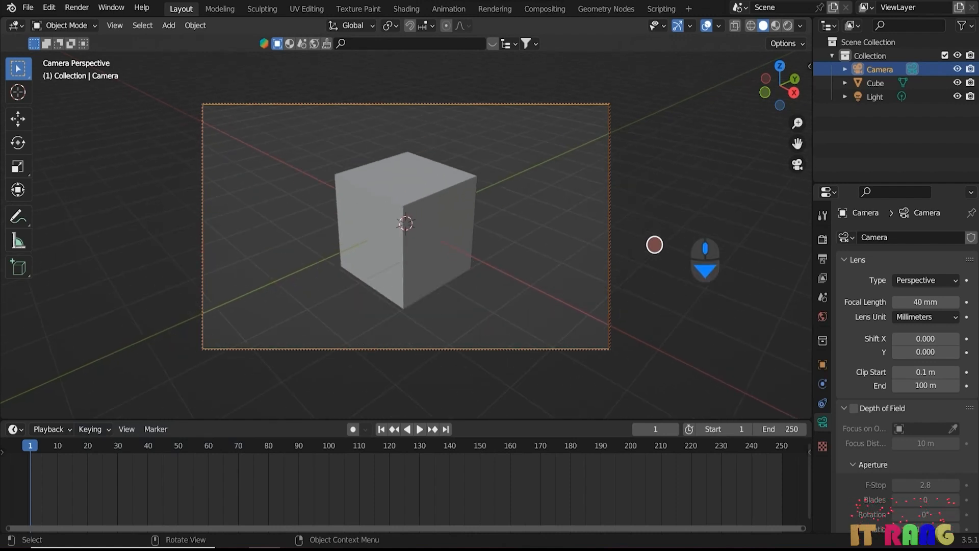
{"action": "scroll", "coordinate": [655, 244], "scroll_direction": "down", "scroll_amount": 6}
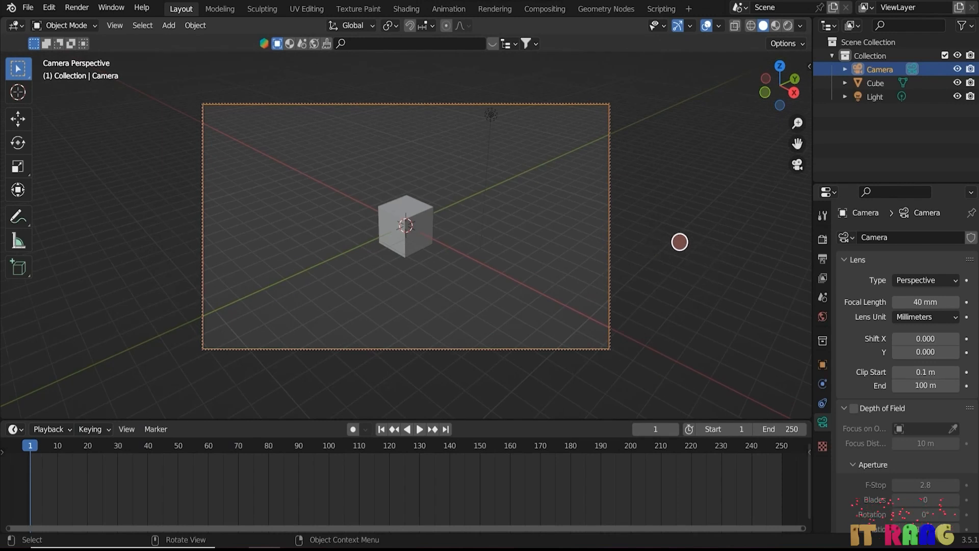
{"action": "mouse_move", "coordinate": [681, 243]}
{"action": "middle_mouse_down"}
{"action": "mouse_move", "coordinate": [398, 277]}
{"action": "mouse_move", "coordinate": [683, 250]}
{"action": "middle_mouse_up"}
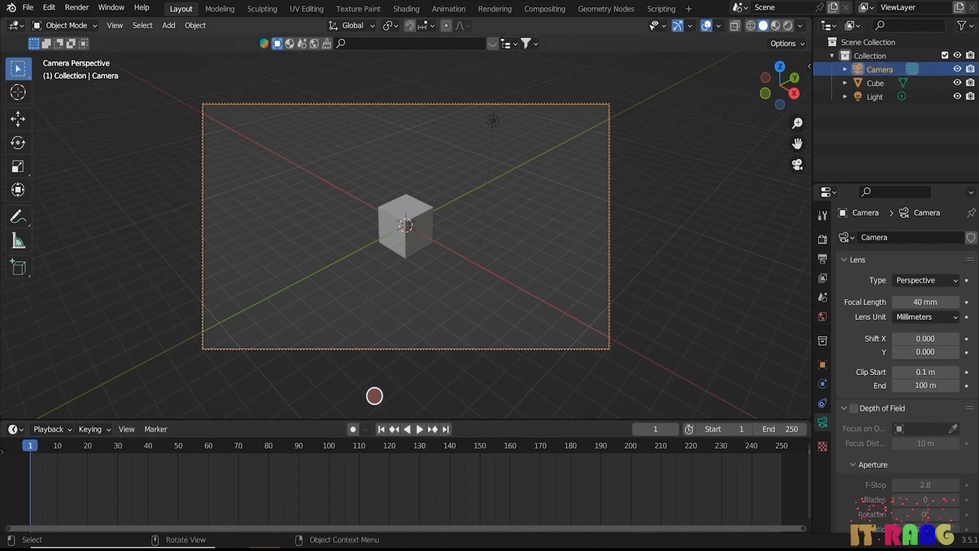
{"action": "key", "text": "i"}
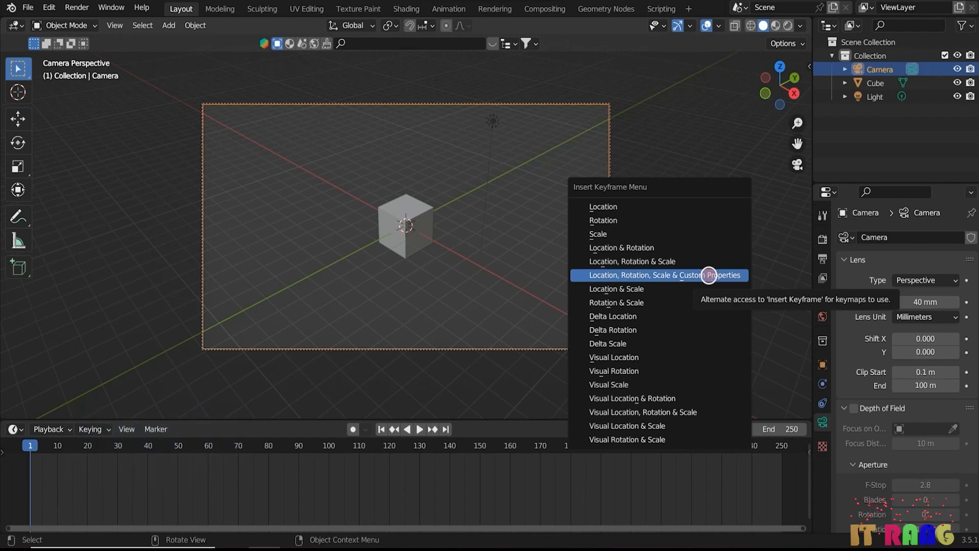
{"action": "left_click", "coordinate": [709, 275]}
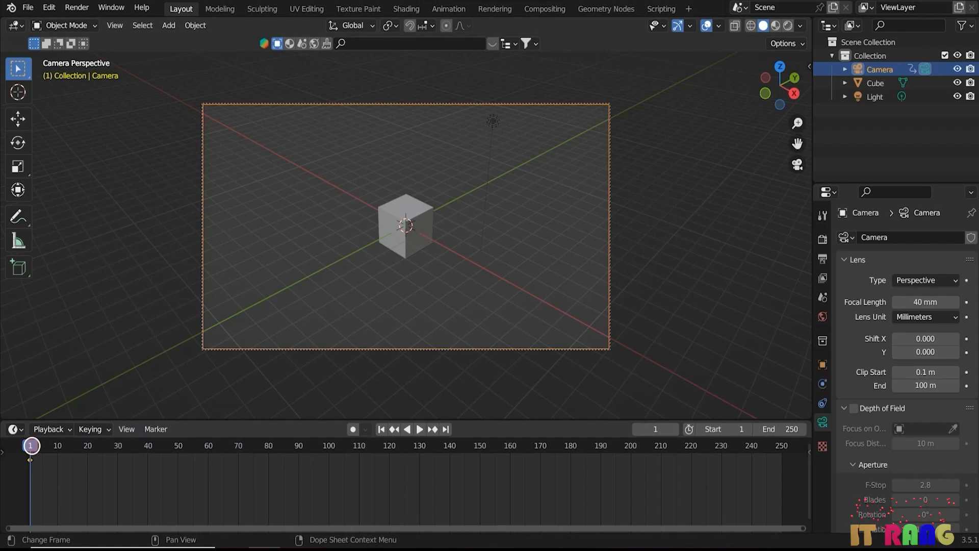
Step: At frame 70, swing the camera round to face the cube along the X axis and key Location, Rotation, Scale & Custom Properties
{"action": "left_click_drag", "start_coordinate": [31, 445], "coordinate": [238, 449]}
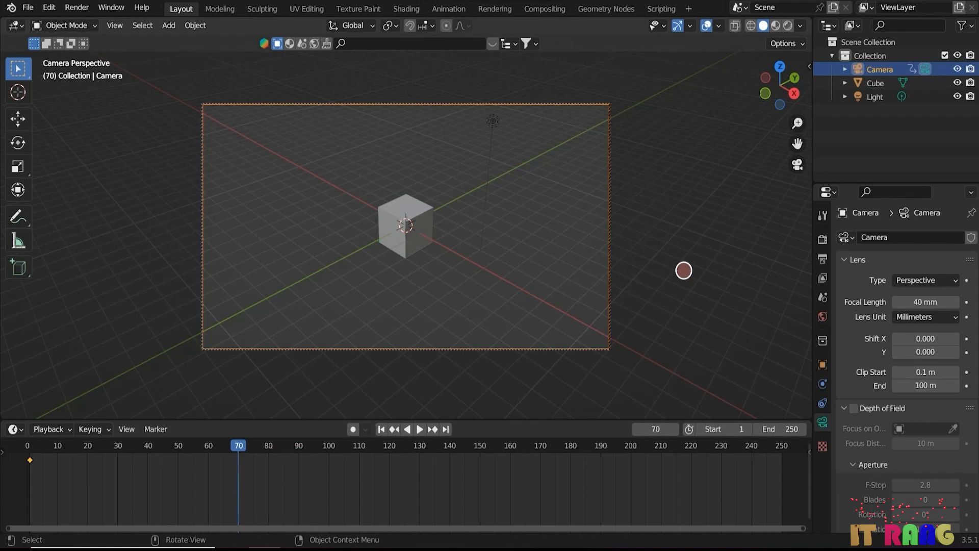
{"action": "middle_click_drag", "start_coordinate": [747, 271], "coordinate": [673, 274]}
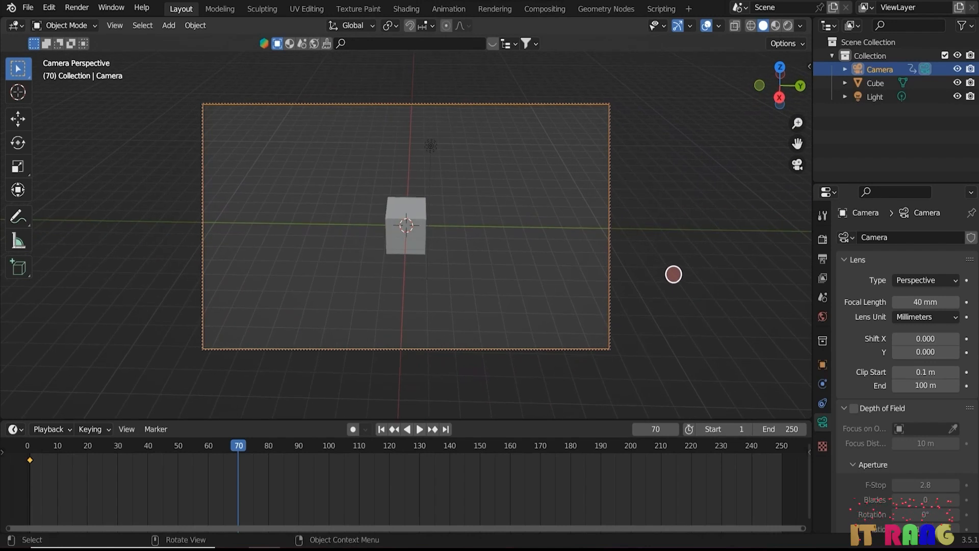
{"action": "key", "text": "i"}
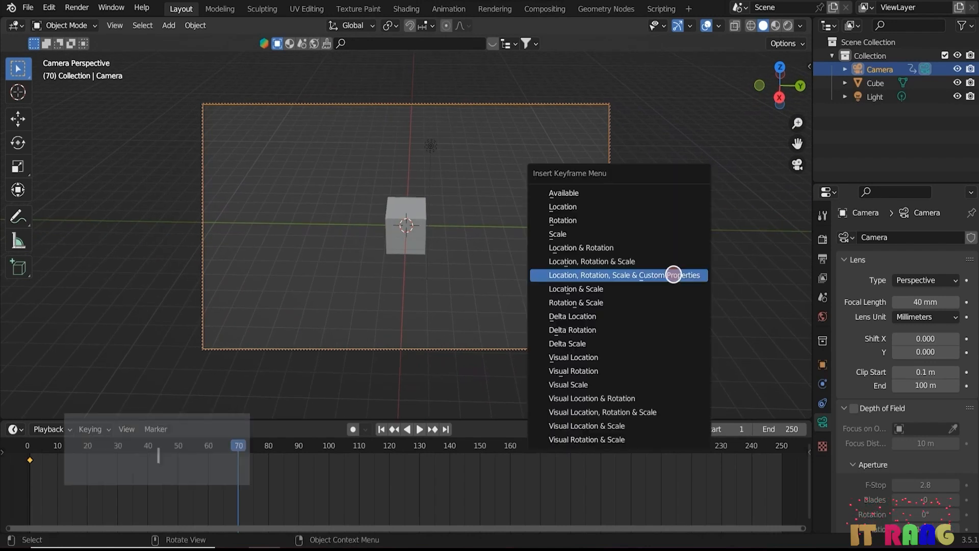
{"action": "left_click", "coordinate": [673, 275]}
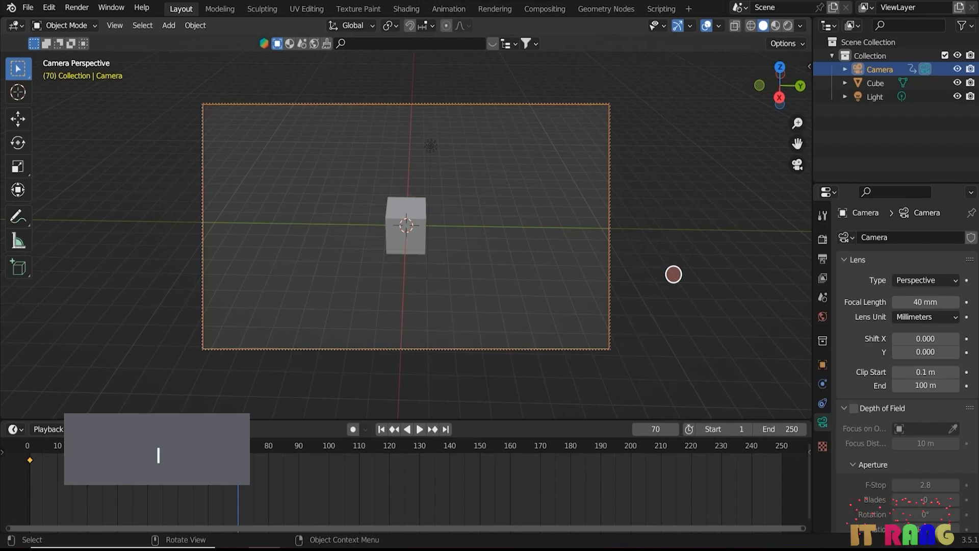
Step: At frame 130, bring the camera closer to the cube and insert a Location, Rotation, Scale & Custom Properties keyframe
{"action": "left_click_drag", "start_coordinate": [236, 446], "coordinate": [419, 445]}
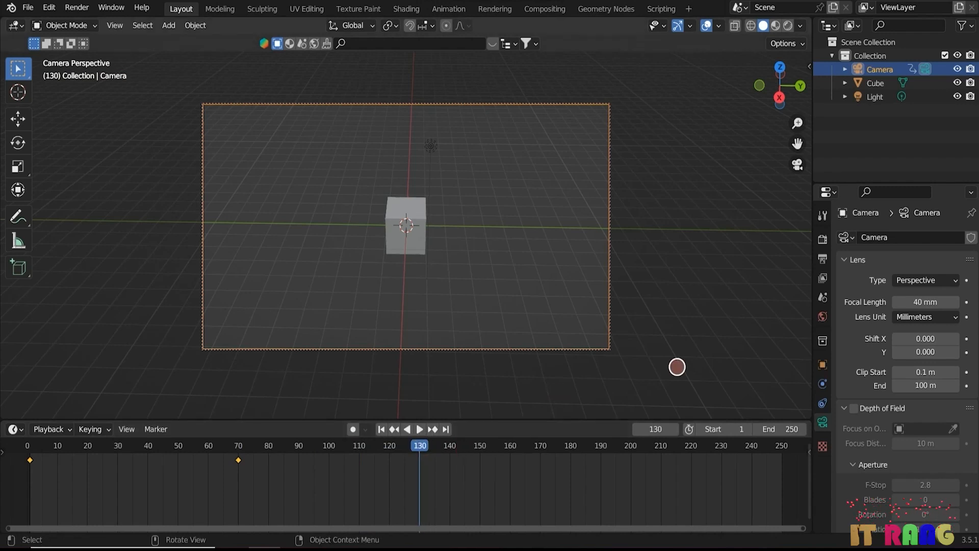
{"action": "scroll", "coordinate": [677, 366], "scroll_direction": "up", "scroll_amount": 2}
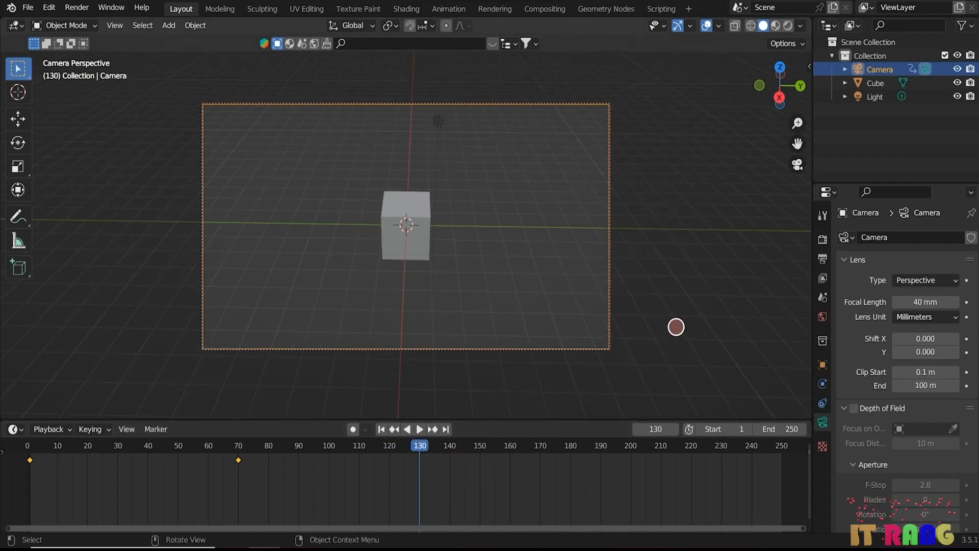
{"action": "scroll", "coordinate": [676, 326], "scroll_direction": "up", "scroll_amount": 1}
{"action": "scroll", "coordinate": [675, 326], "scroll_direction": "up", "scroll_amount": 1}
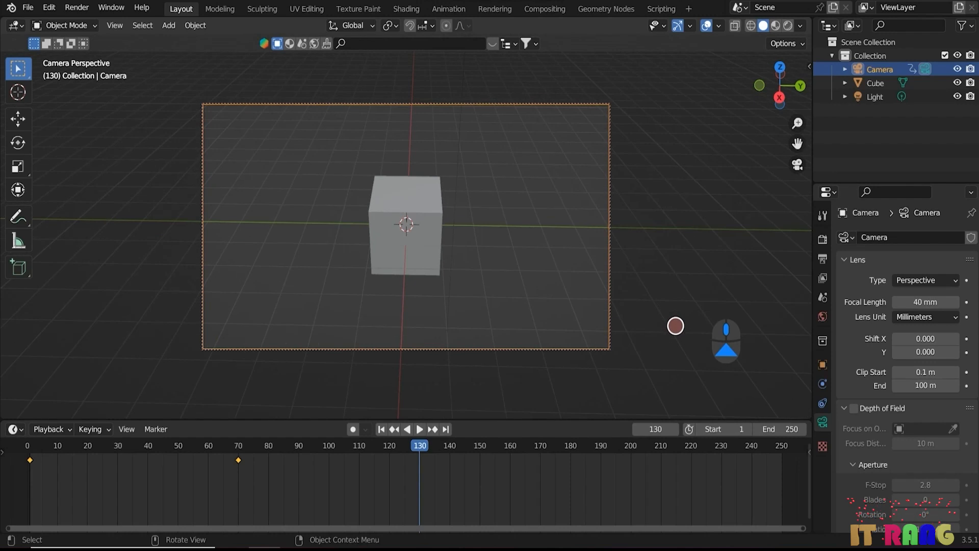
{"action": "scroll", "coordinate": [676, 326], "scroll_direction": "up", "scroll_amount": 1}
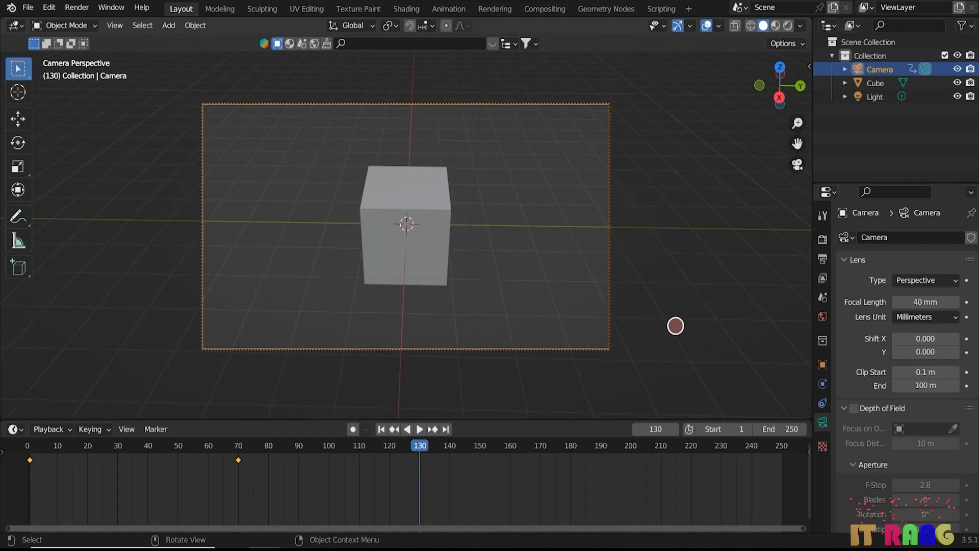
{"action": "key", "text": "i"}
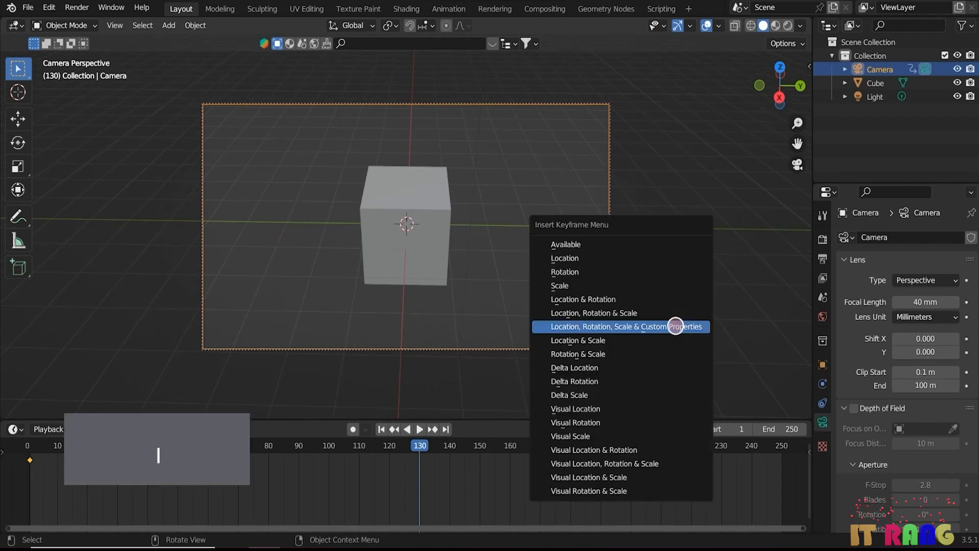
{"action": "left_click", "coordinate": [675, 326]}
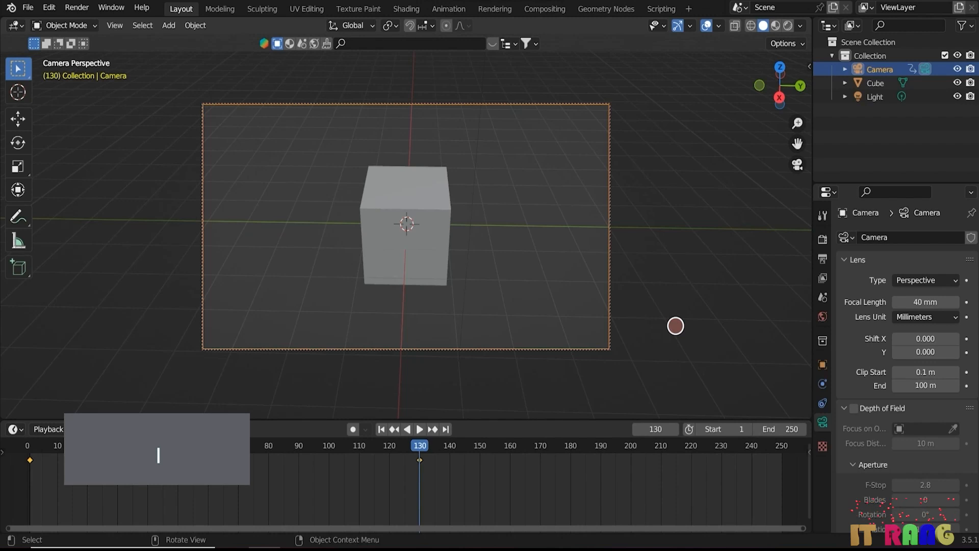
Step: Play back the camera animation from the first frame two times and stop it
{"action": "key", "text": "shift+Left"}
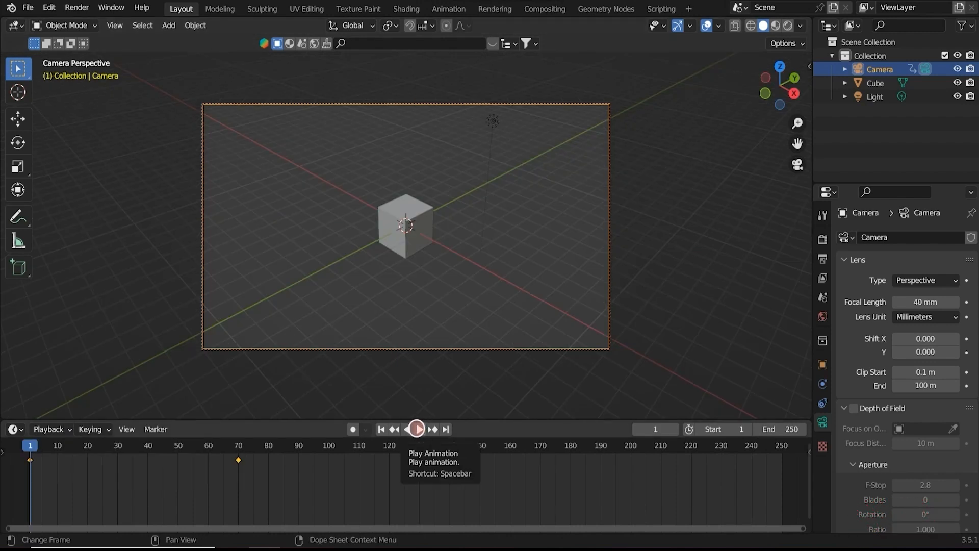
{"action": "key", "text": "space"}
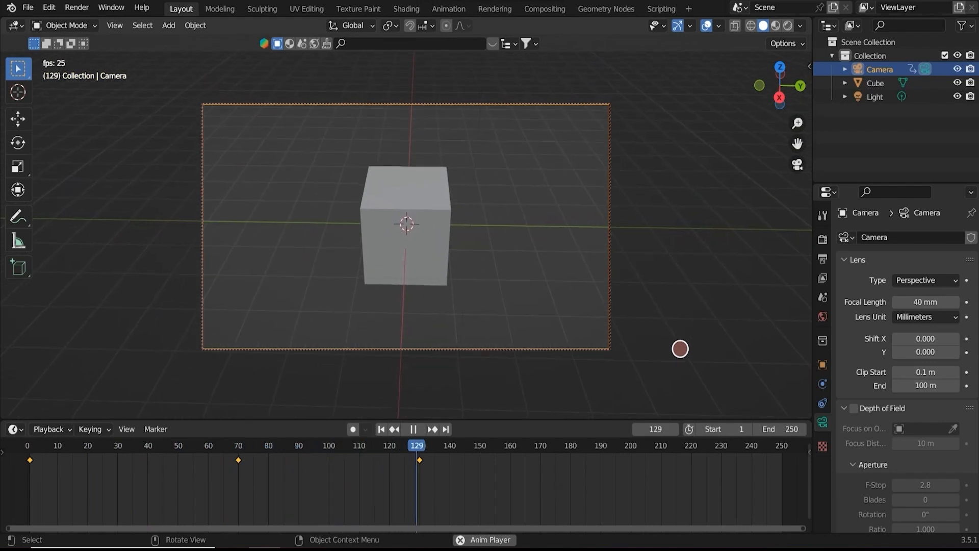
{"action": "left_click", "coordinate": [413, 430]}
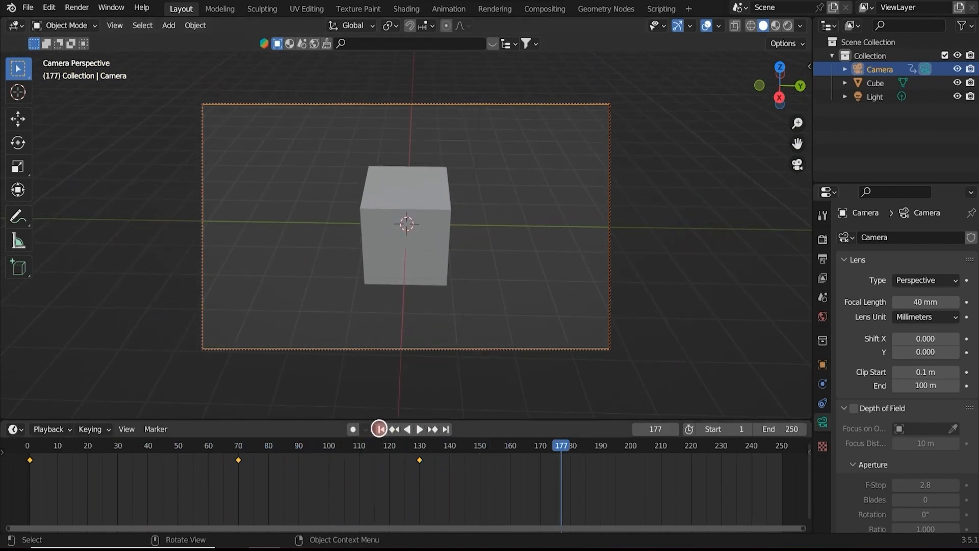
{"action": "left_click", "coordinate": [380, 429]}
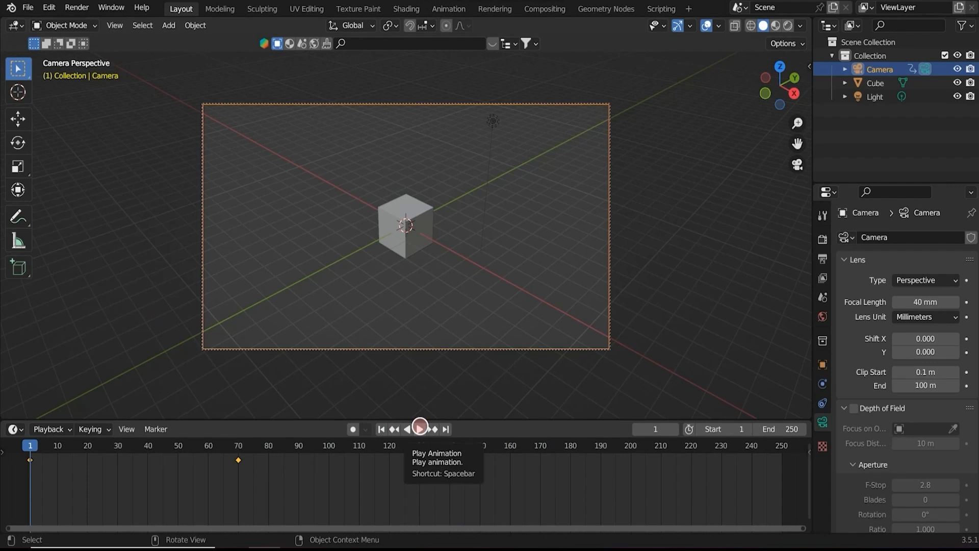
{"action": "left_click", "coordinate": [419, 428]}
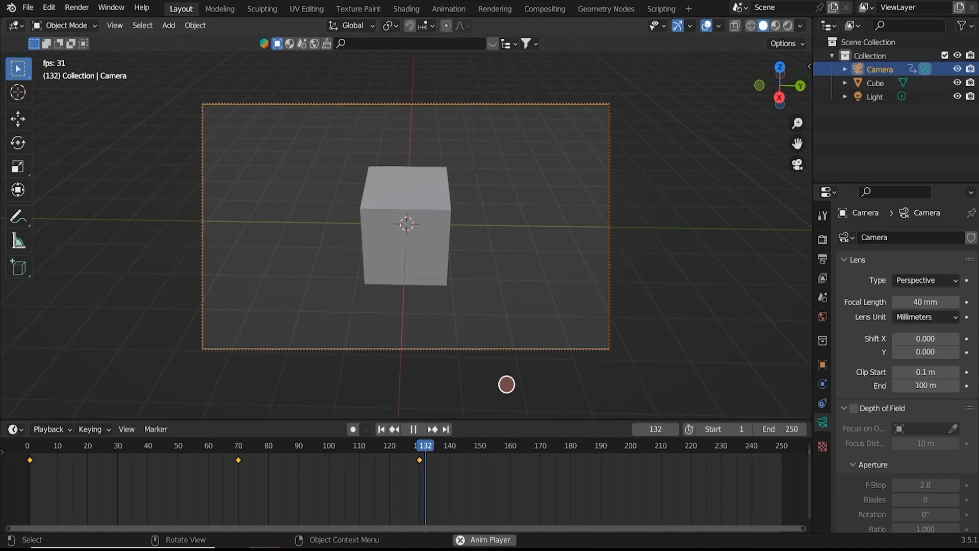
{"action": "left_click", "coordinate": [413, 429]}
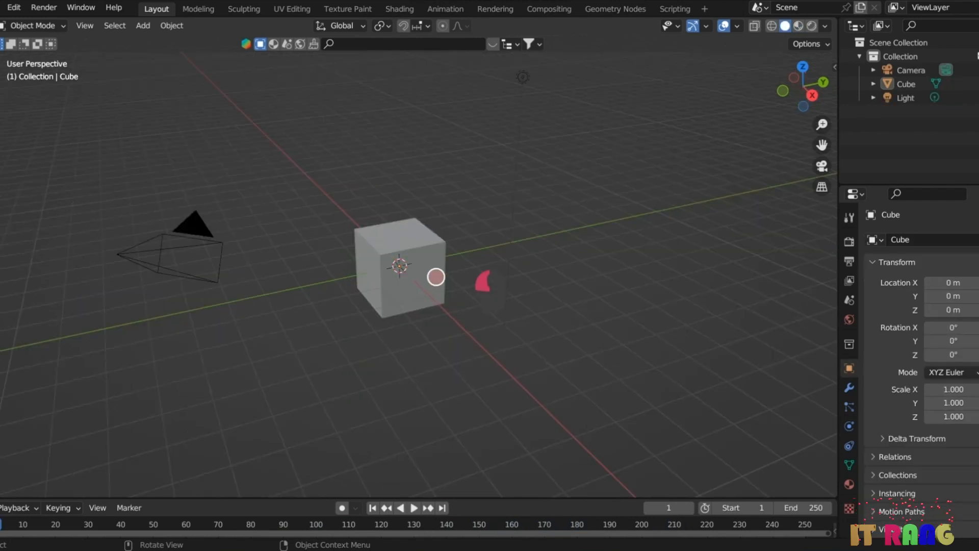
Step: Add a plane mesh at the cube's centre in the new scene and scale it up uniformly to about 4.3
{"action": "left_click", "coordinate": [449, 278]}
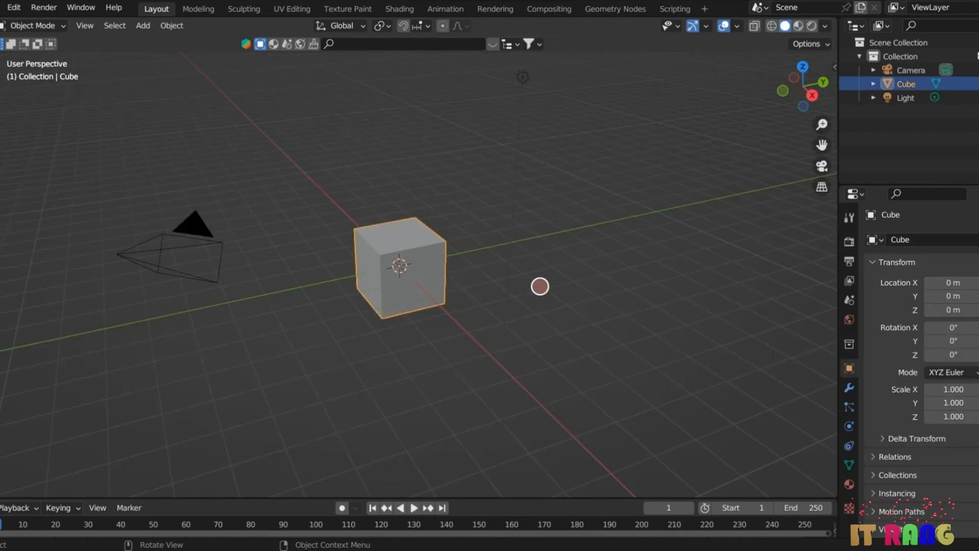
{"action": "key", "text": "shift+a"}
{"action": "mouse_move", "coordinate": [529, 271]}
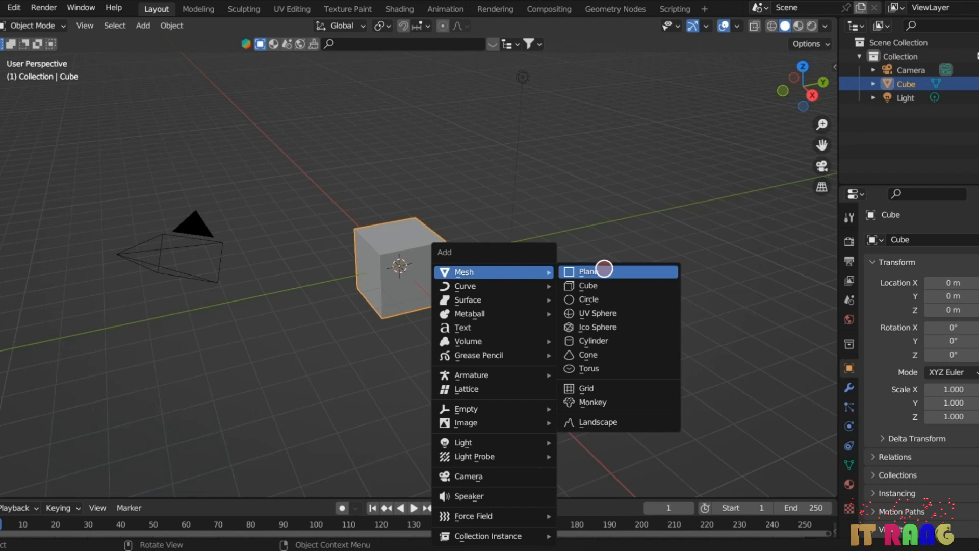
{"action": "left_click", "coordinate": [605, 269]}
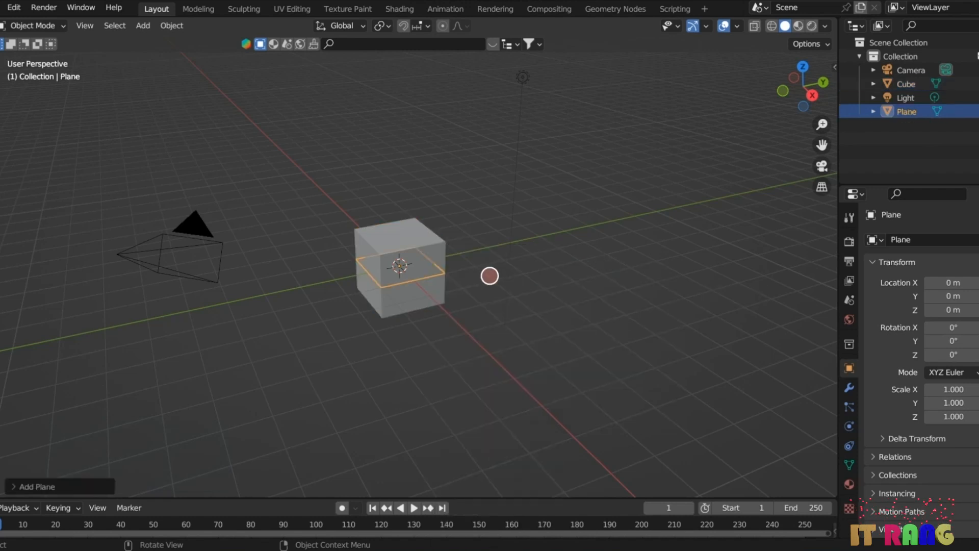
{"action": "key", "text": "s"}
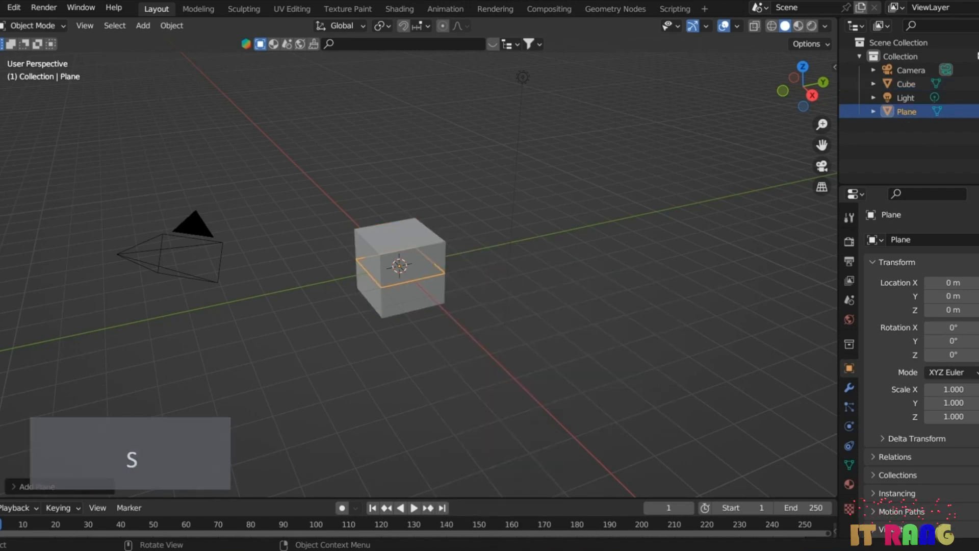
{"action": "left_click", "coordinate": [681, 325]}
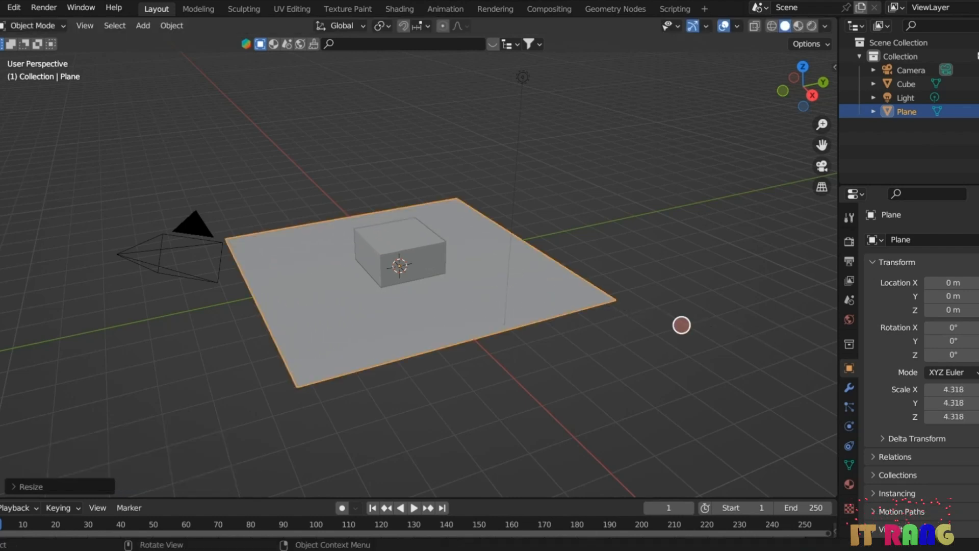
Step: Raise the plane along Z to about 5.2 m above the cube and shade it smooth
{"action": "key", "text": "g"}
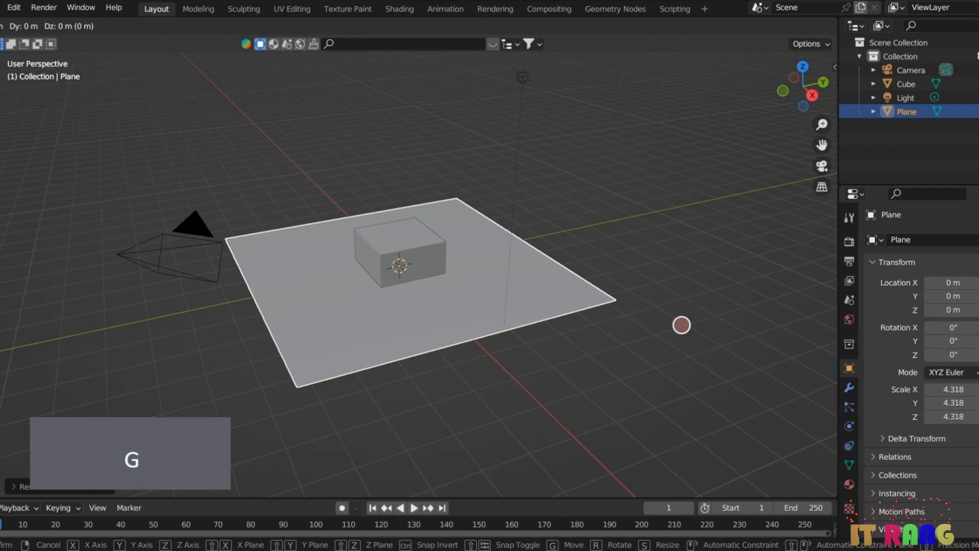
{"action": "key", "text": "z"}
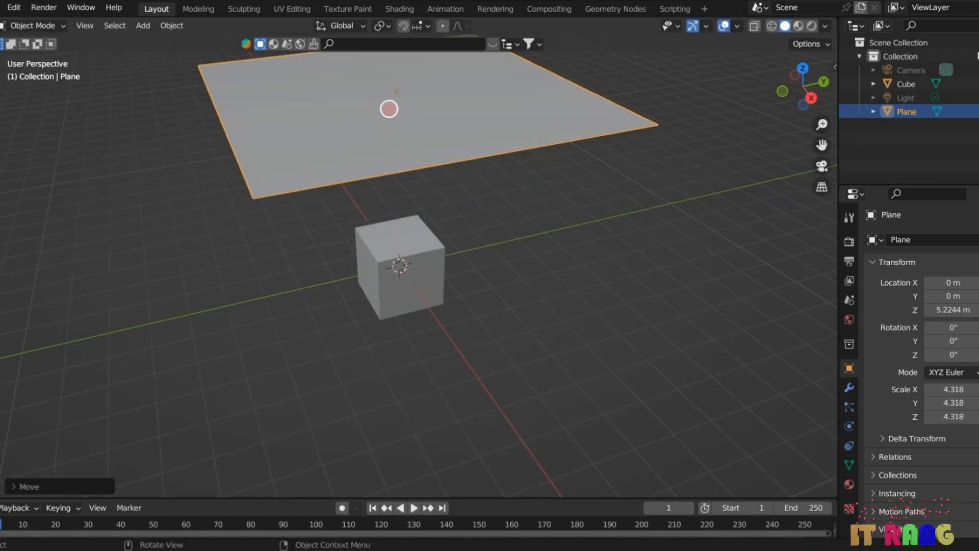
{"action": "right_click", "coordinate": [380, 111]}
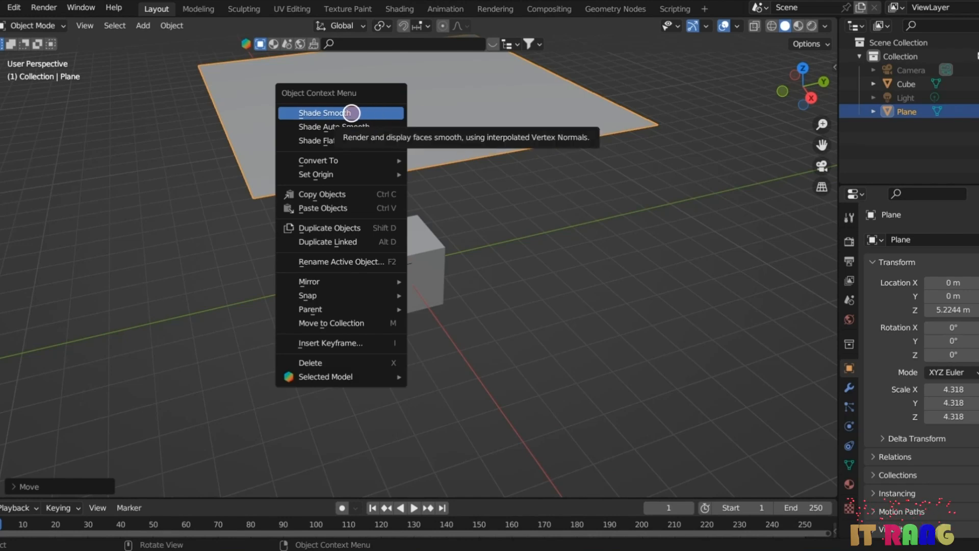
{"action": "left_click", "coordinate": [350, 112]}
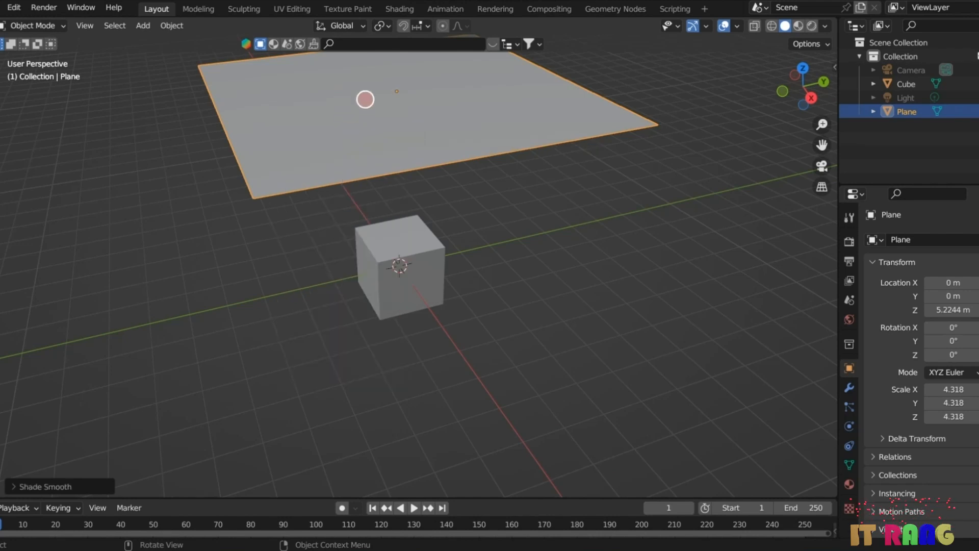
Step: Subdivide the raised plane's mesh with 75 cuts and return to Object Mode
{"action": "key", "text": "Tab"}
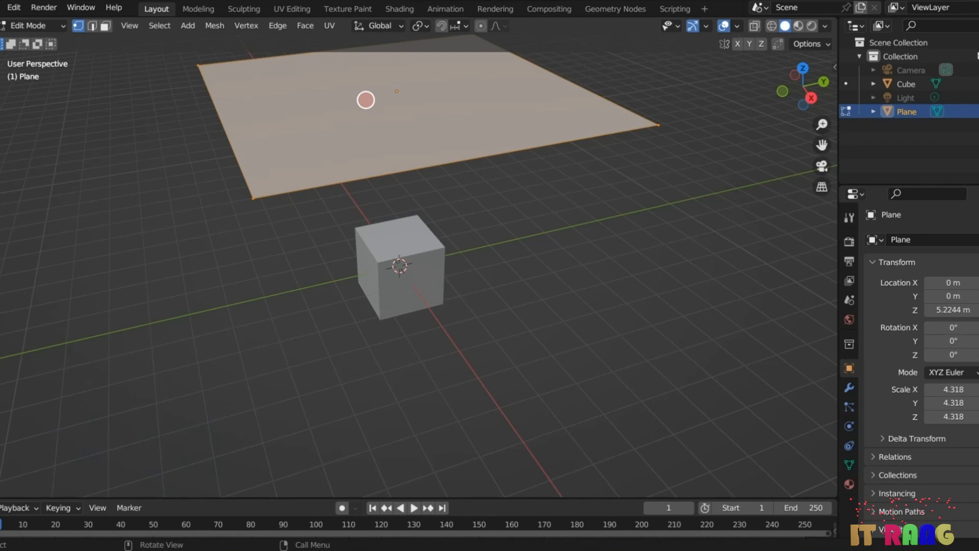
{"action": "right_click", "coordinate": [365, 99]}
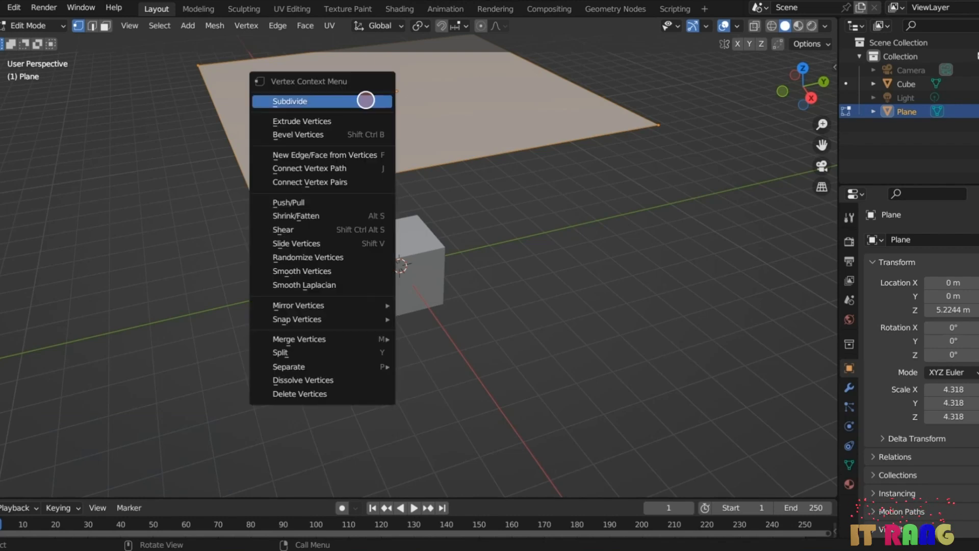
{"action": "left_click", "coordinate": [324, 100]}
{"action": "left_click", "coordinate": [72, 485]}
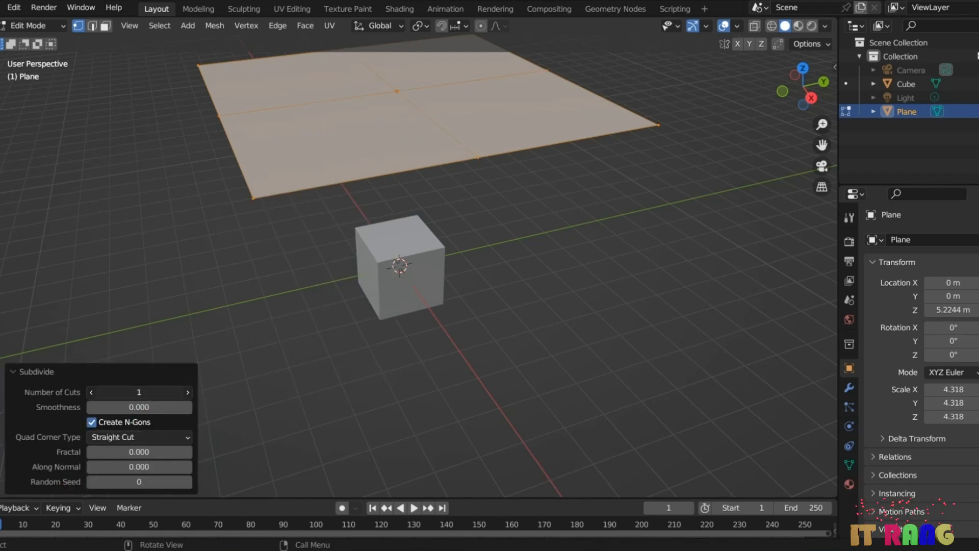
{"action": "type", "text": "7"}
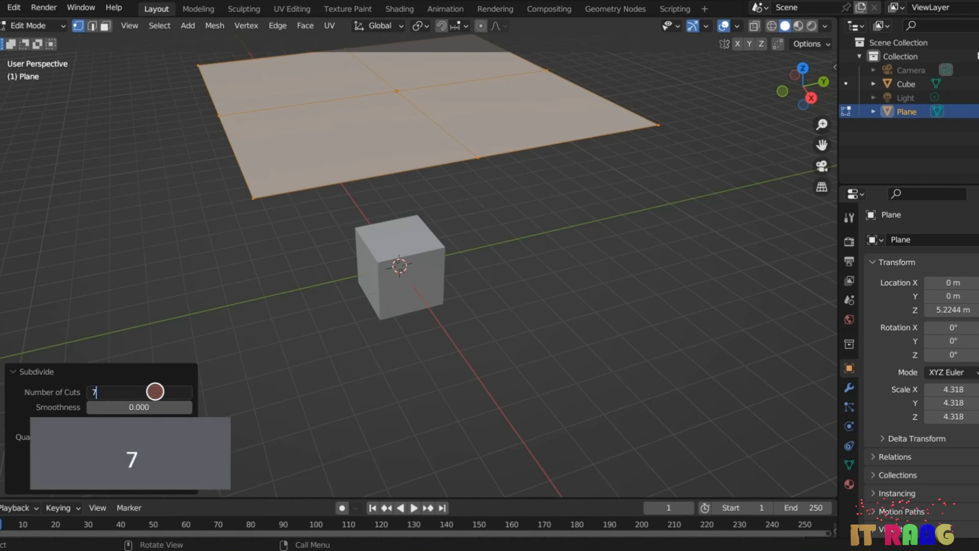
{"action": "type", "text": "5"}
{"action": "key", "text": "Return"}
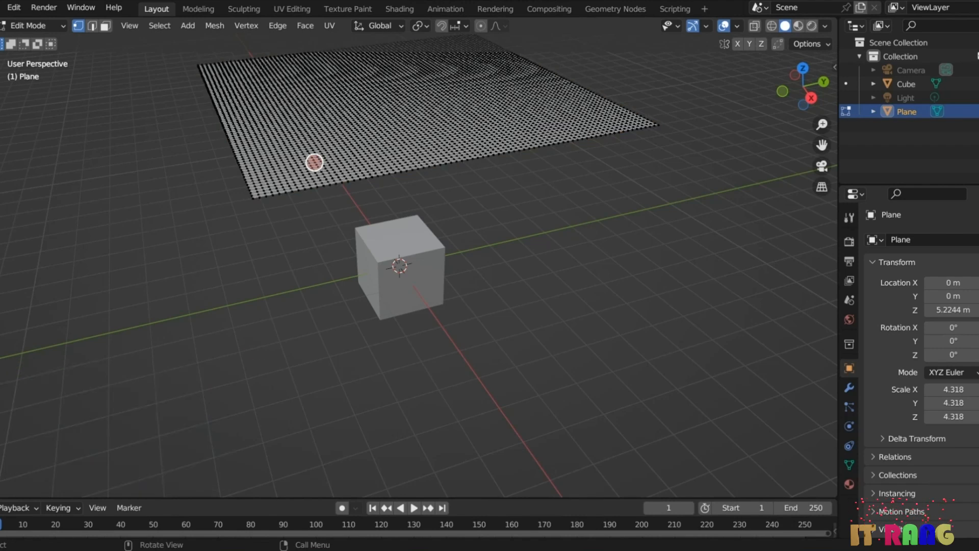
{"action": "key", "text": "Tab"}
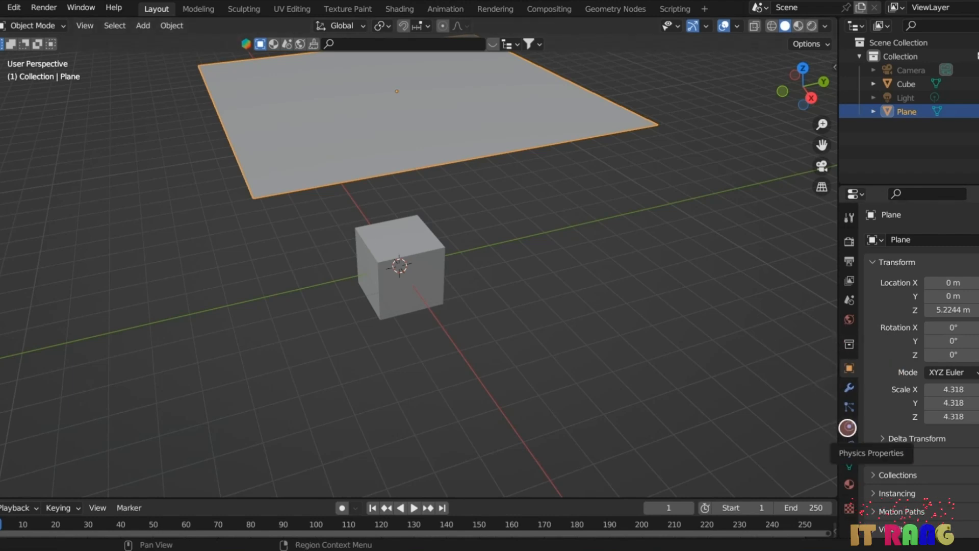
Step: Add Cloth physics to the plane and Collision physics to the cube below it
{"action": "left_click", "coordinate": [847, 427]}
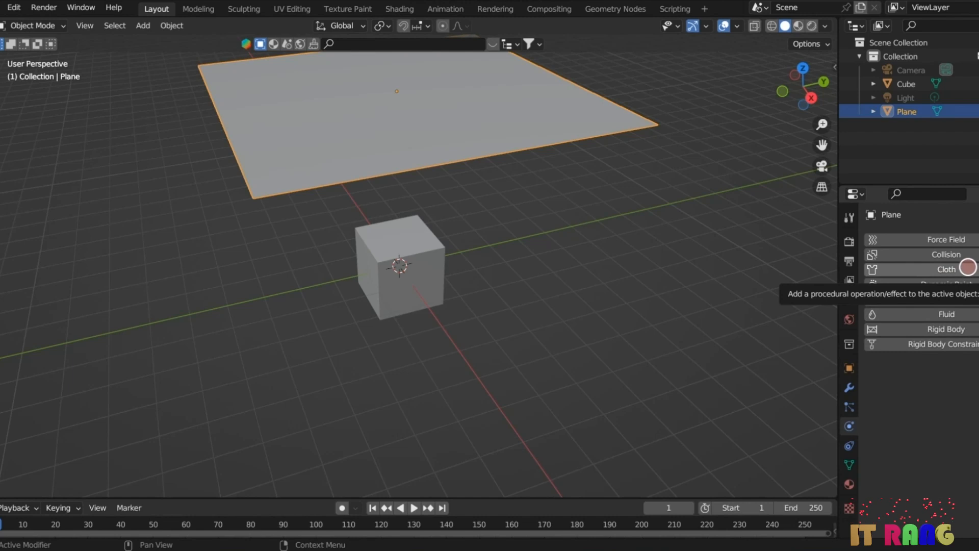
{"action": "left_click", "coordinate": [966, 269]}
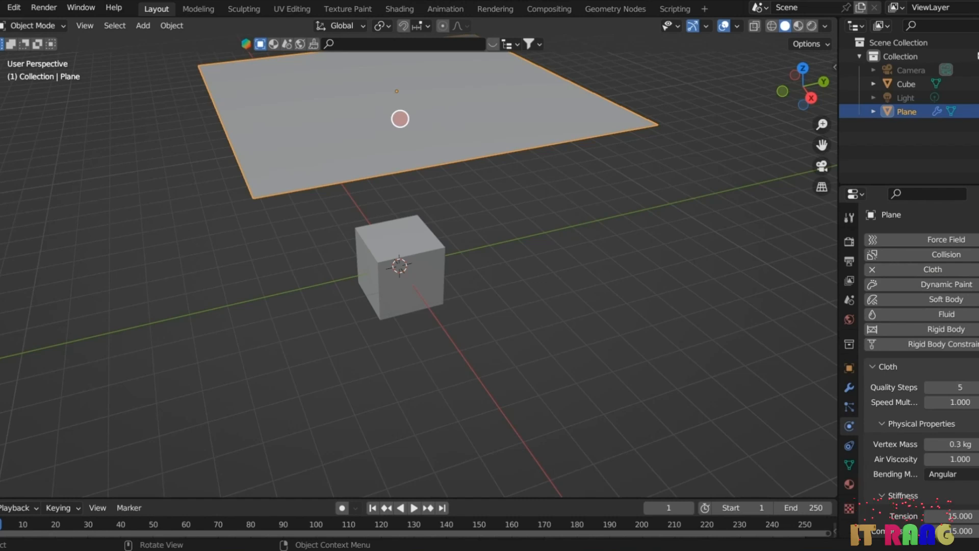
{"action": "left_click", "coordinate": [422, 264]}
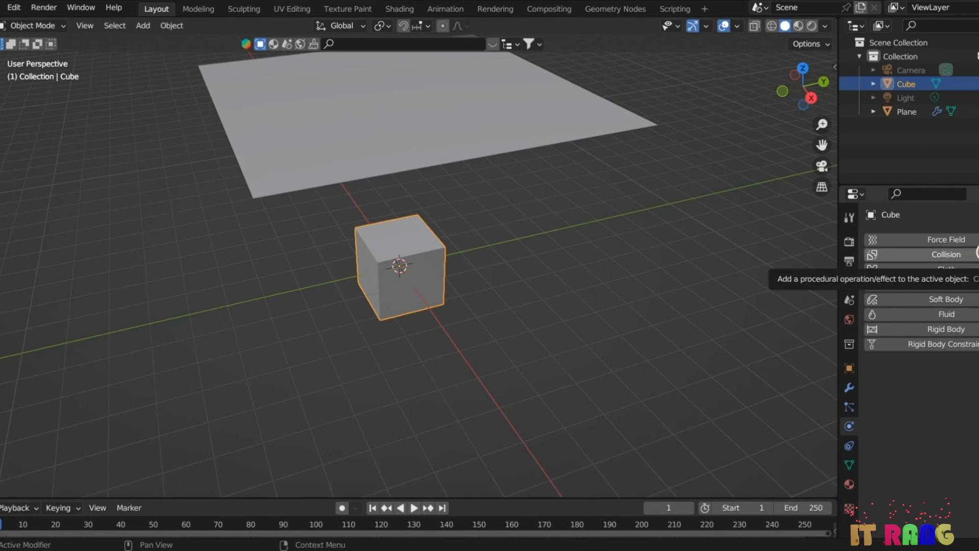
{"action": "left_click", "coordinate": [966, 254]}
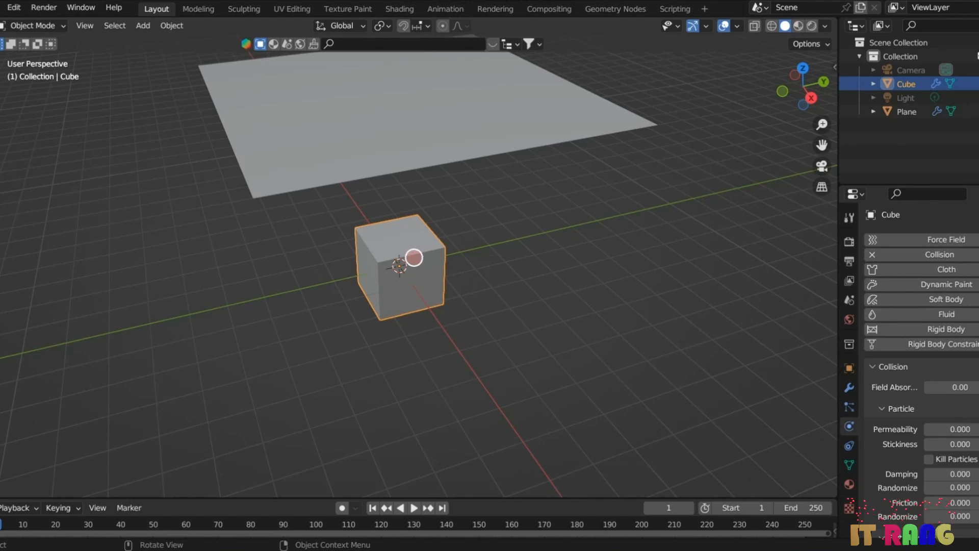
Step: Give the plane a new material with a green base color
{"action": "left_click", "coordinate": [425, 133]}
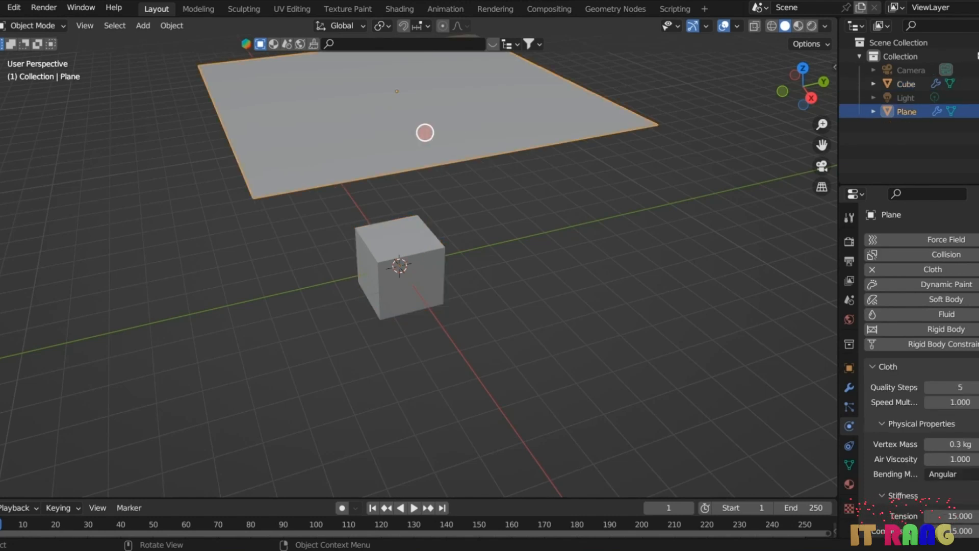
{"action": "left_click", "coordinate": [849, 485]}
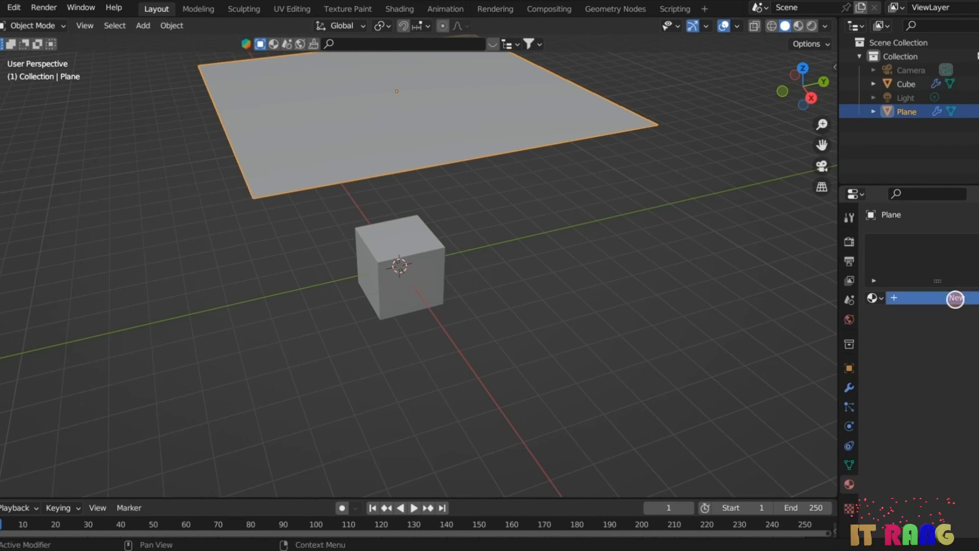
{"action": "left_click", "coordinate": [955, 299]}
{"action": "left_click", "coordinate": [968, 442]}
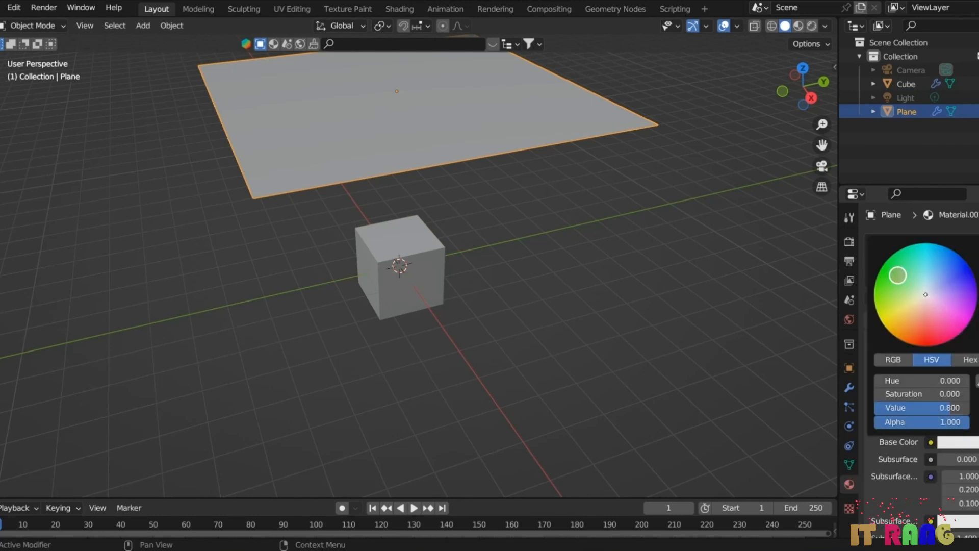
{"action": "left_click", "coordinate": [898, 275]}
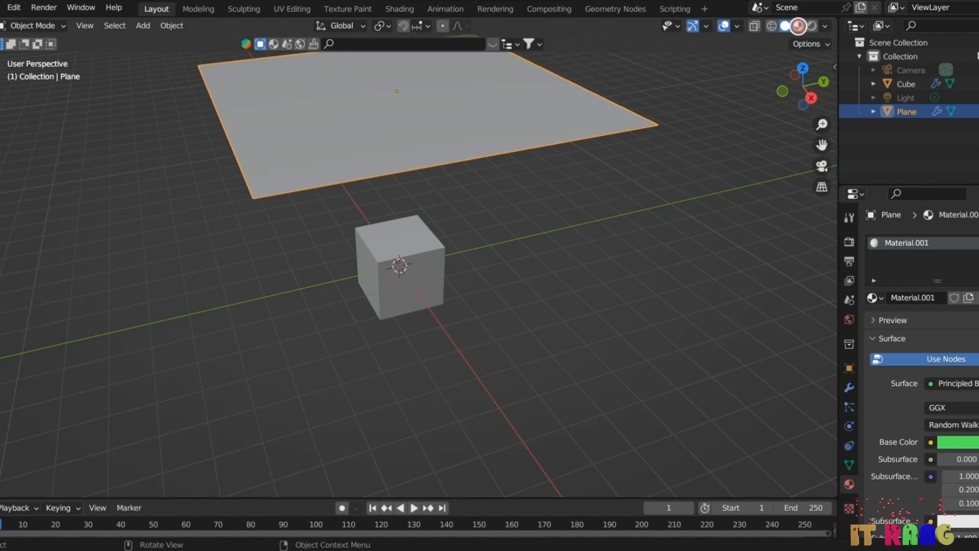
Step: Show the viewport in Material Preview shading and play the cloth simulation from frame 1
{"action": "left_click", "coordinate": [798, 26]}
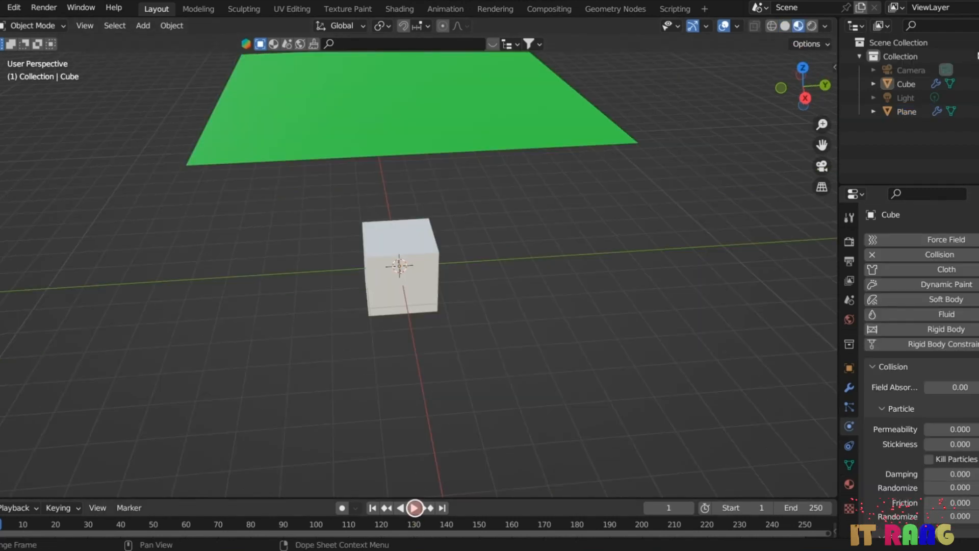
{"action": "left_click", "coordinate": [412, 507]}
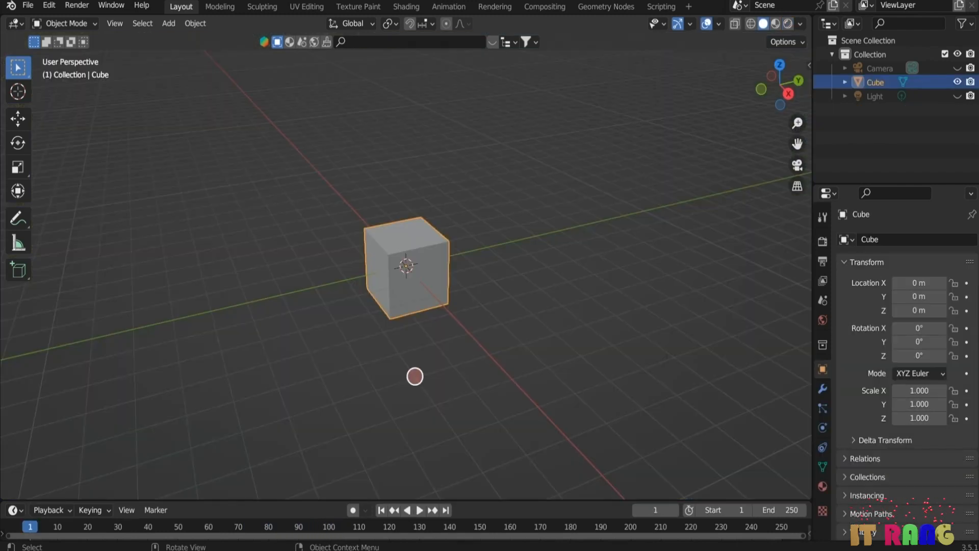
Step: Delete the default cube in the new scene and add a plane mesh at the origin
{"action": "key", "text": "x"}
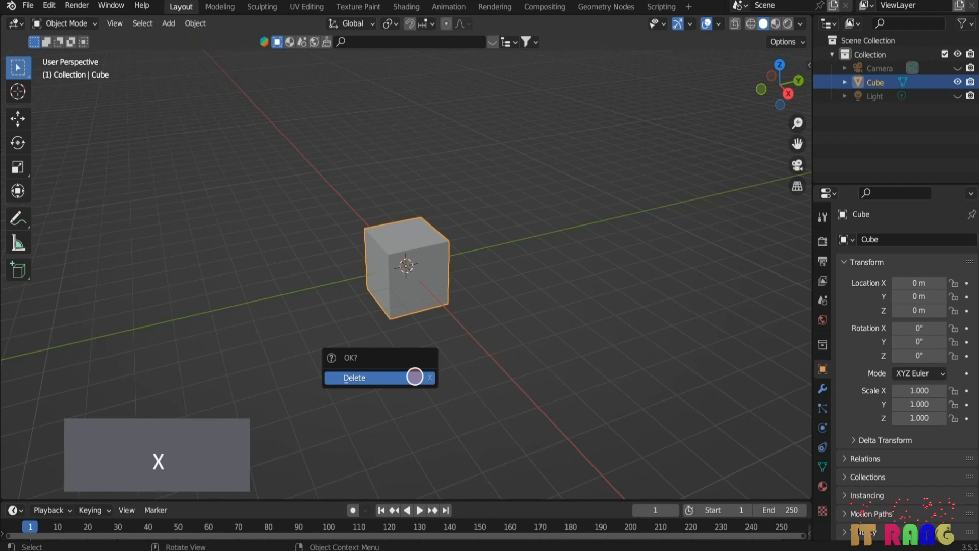
{"action": "key", "text": "Return"}
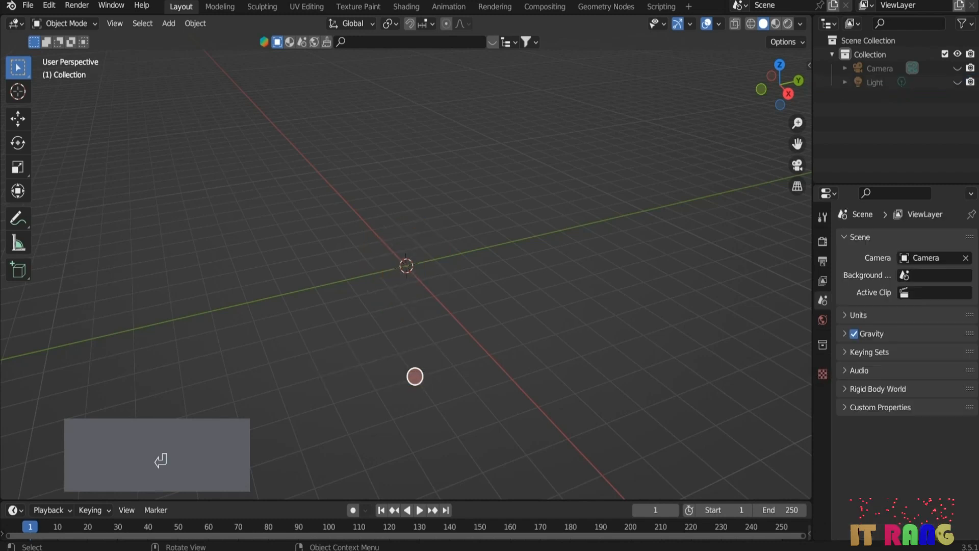
{"action": "key", "text": "shift+a"}
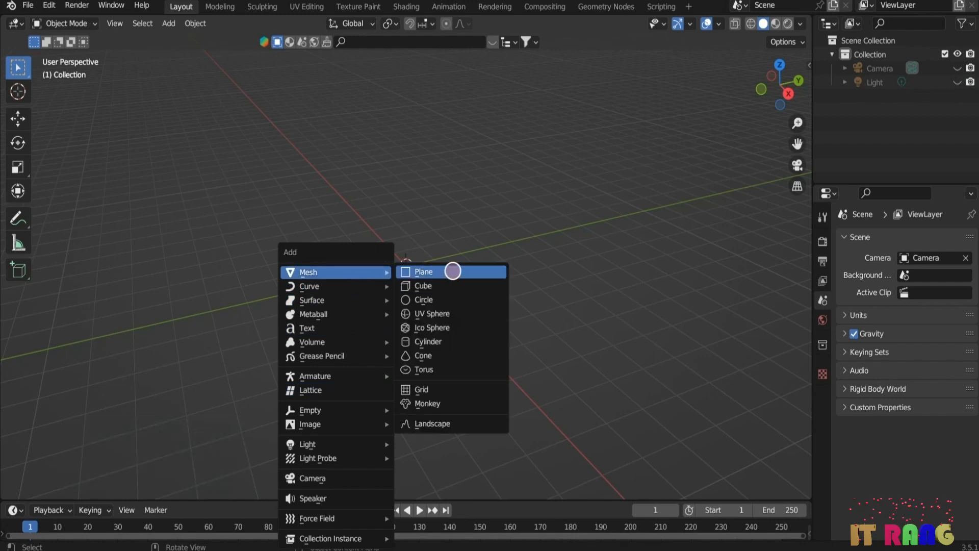
{"action": "left_click", "coordinate": [452, 270]}
Step: Rotate the plane 90° about the global X axis so it stands upright
{"action": "middle_click_drag", "start_coordinate": [452, 270], "coordinate": [411, 376]}
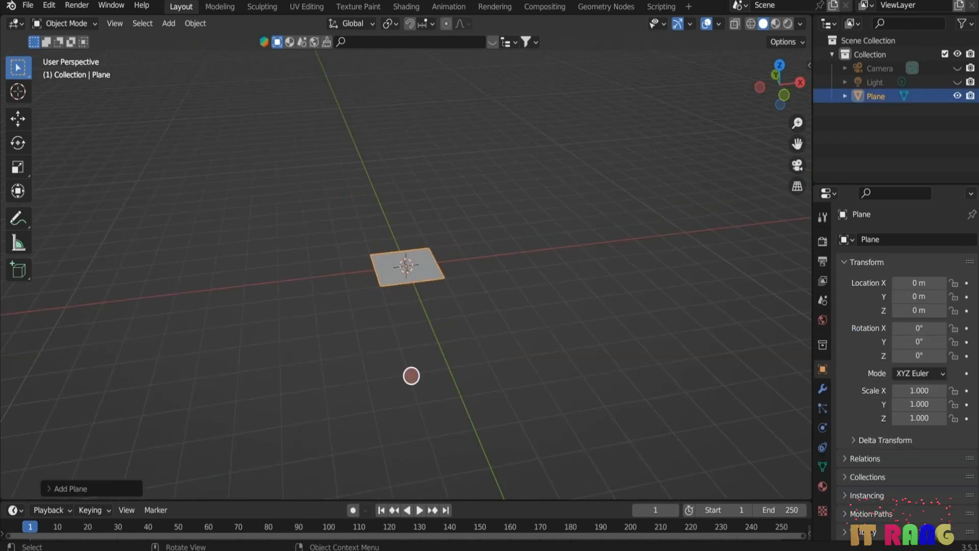
{"action": "key", "text": "r"}
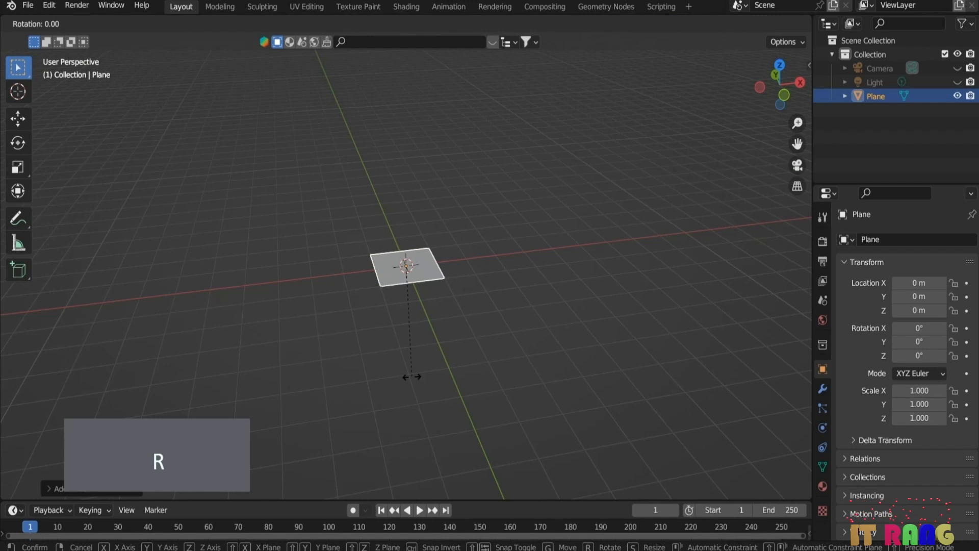
{"action": "key", "text": "x"}
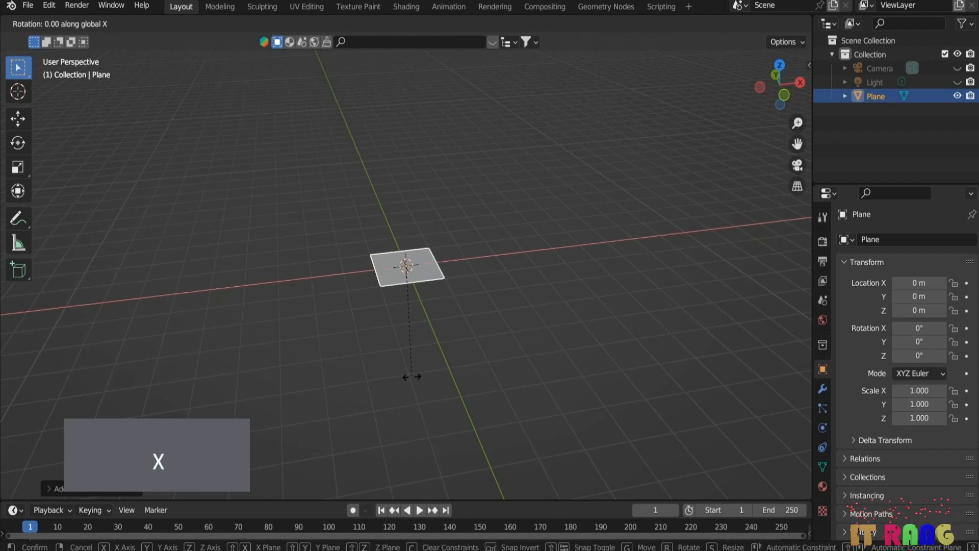
{"action": "type", "text": "90"}
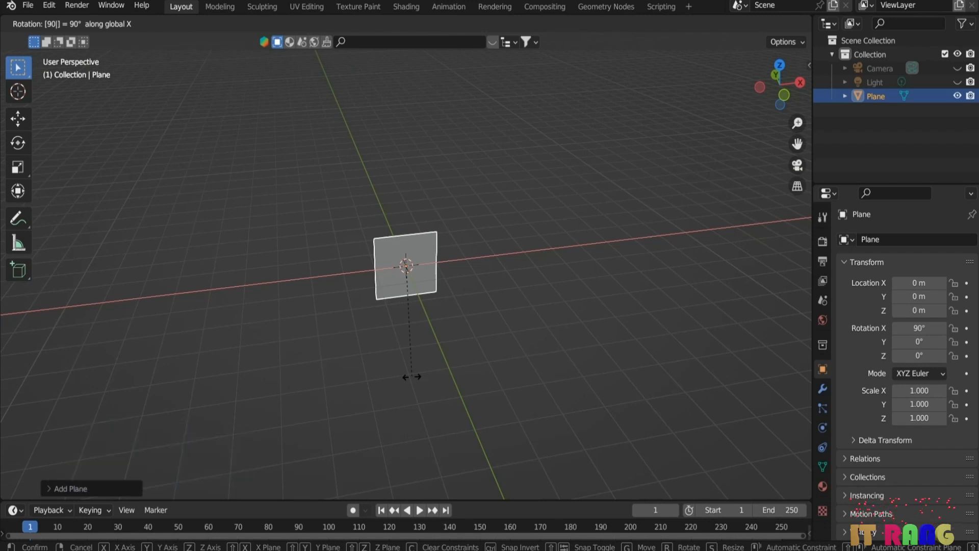
{"action": "key", "text": "Return"}
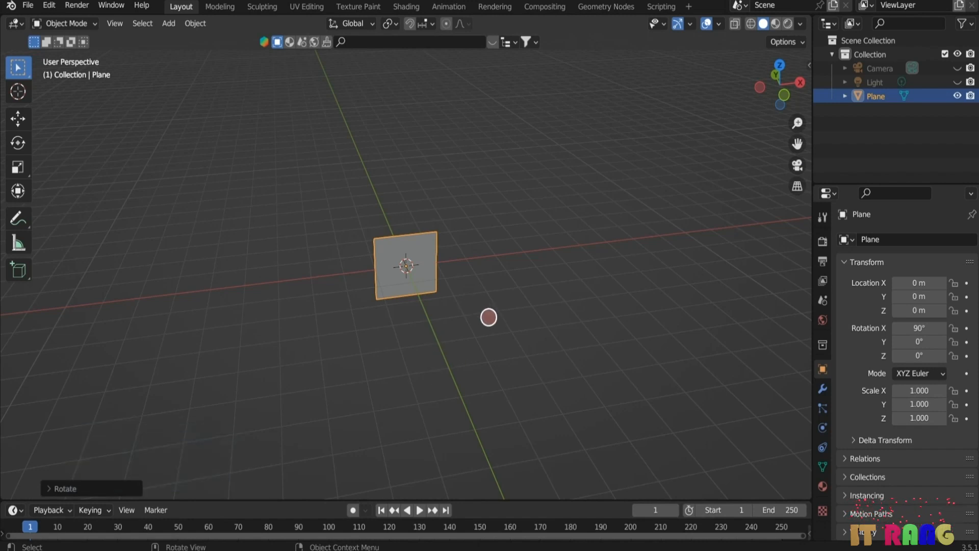
Step: Stretch the upright plane along the global X axis to a scale of about 1.415
{"action": "middle_click_drag", "start_coordinate": [488, 317], "coordinate": [441, 264]}
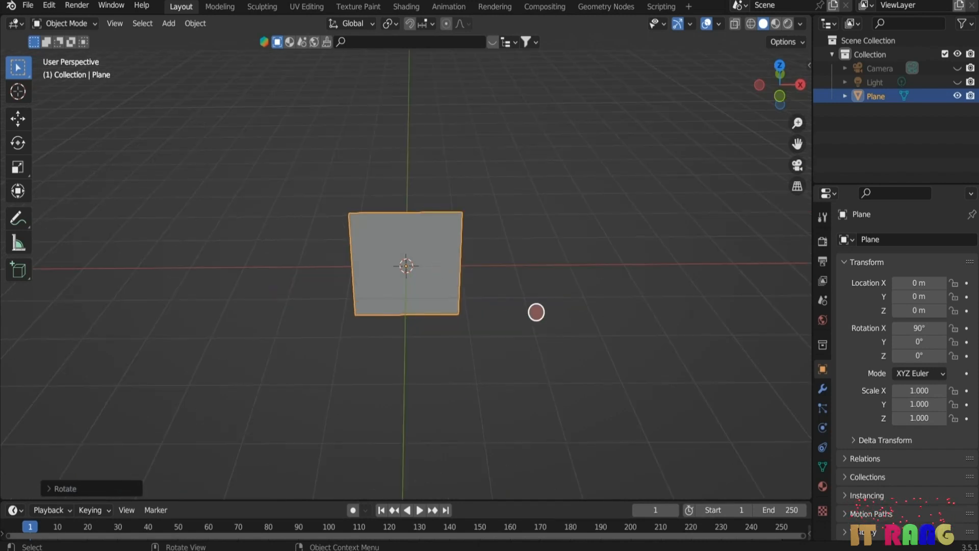
{"action": "key", "text": "s"}
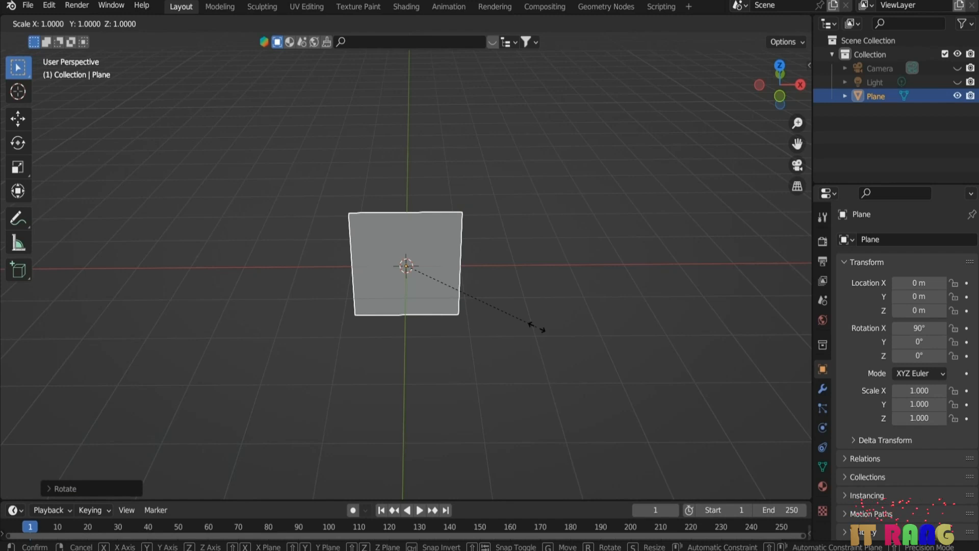
{"action": "key", "text": "x"}
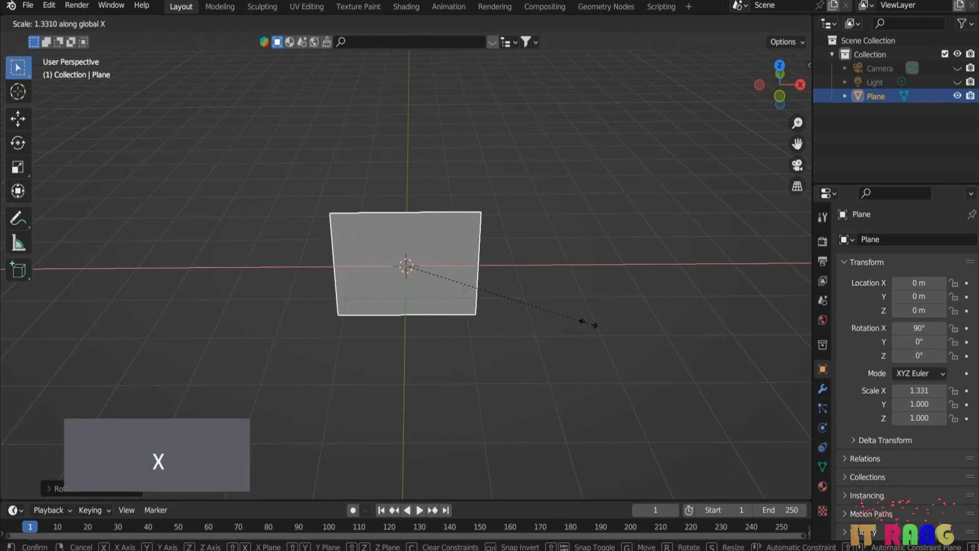
{"action": "left_click", "coordinate": [601, 322]}
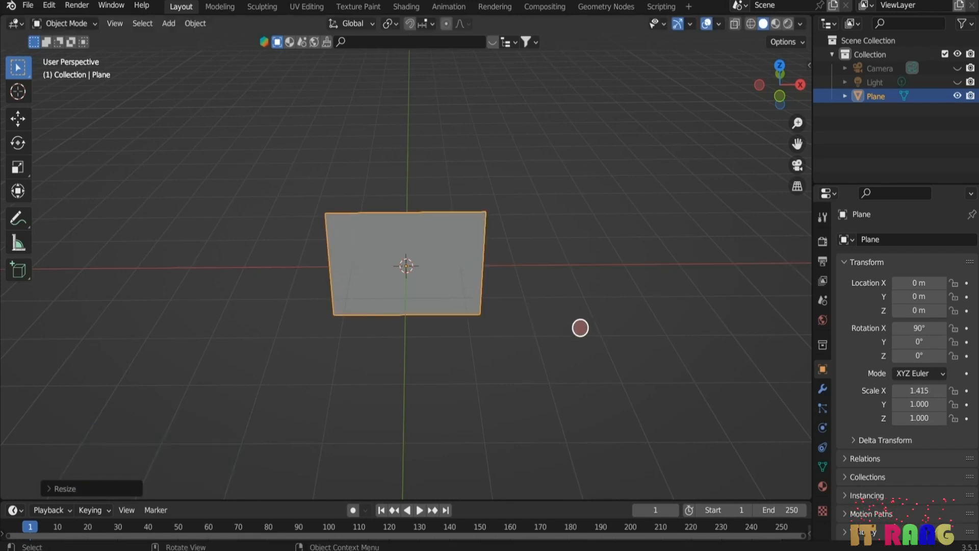
Step: Subdivide the upright plane's mesh in Edit Mode into a dense grid of vertices
{"action": "scroll", "coordinate": [369, 270], "scroll_direction": "up", "scroll_amount": 1}
{"action": "key", "text": "Tab"}
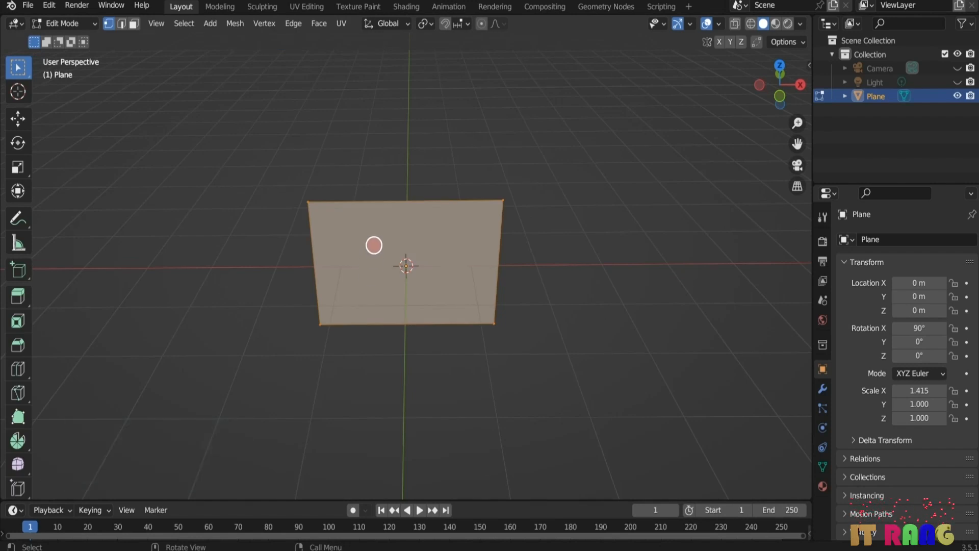
{"action": "right_click", "coordinate": [373, 245]}
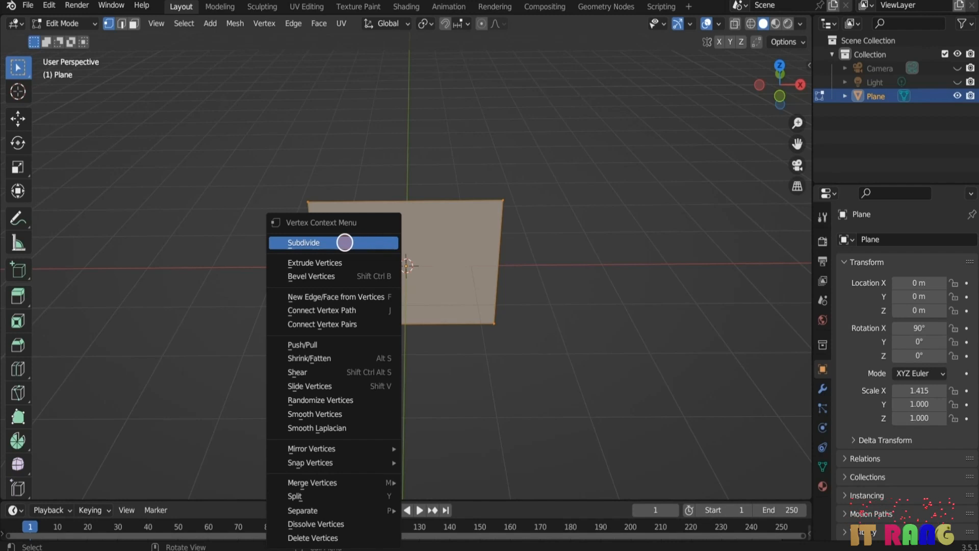
{"action": "left_click", "coordinate": [341, 243]}
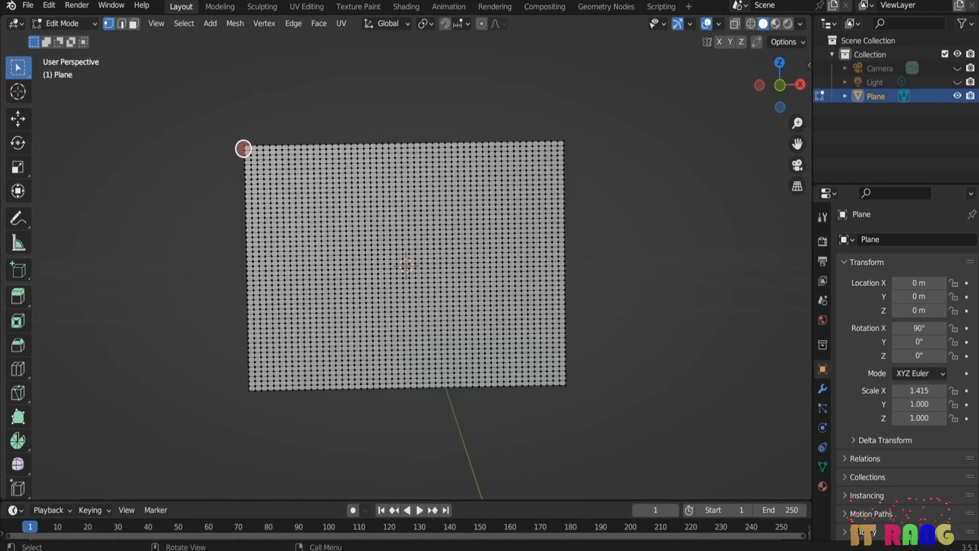
Step: Assign the vertices along the upright plane's left edge to a new vertex group named pin
{"action": "left_click_drag", "start_coordinate": [218, 118], "coordinate": [251, 396]}
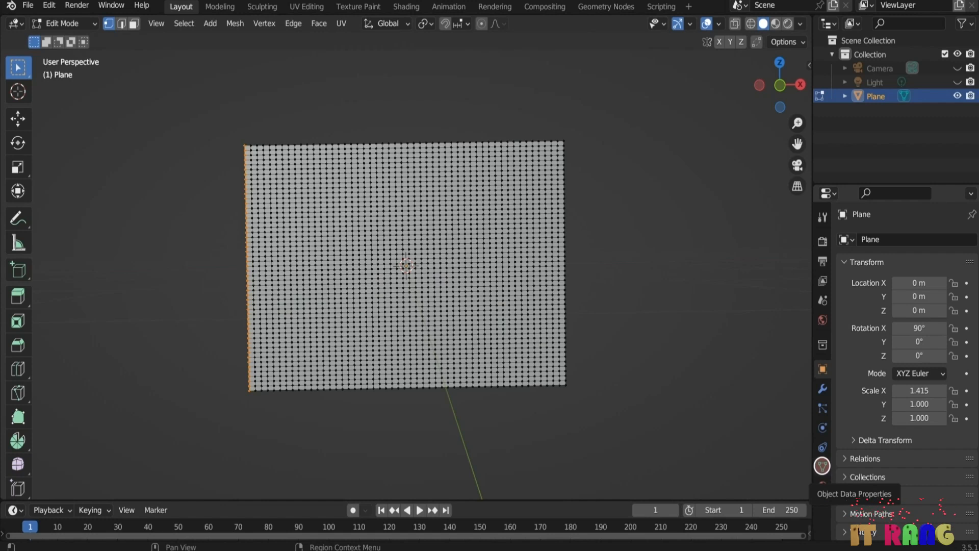
{"action": "left_click", "coordinate": [821, 463]}
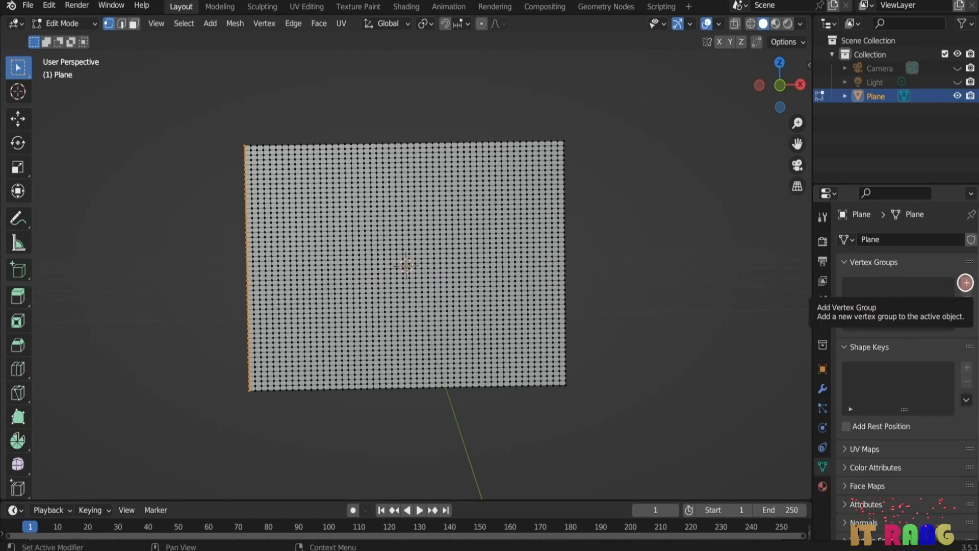
{"action": "left_click", "coordinate": [965, 282]}
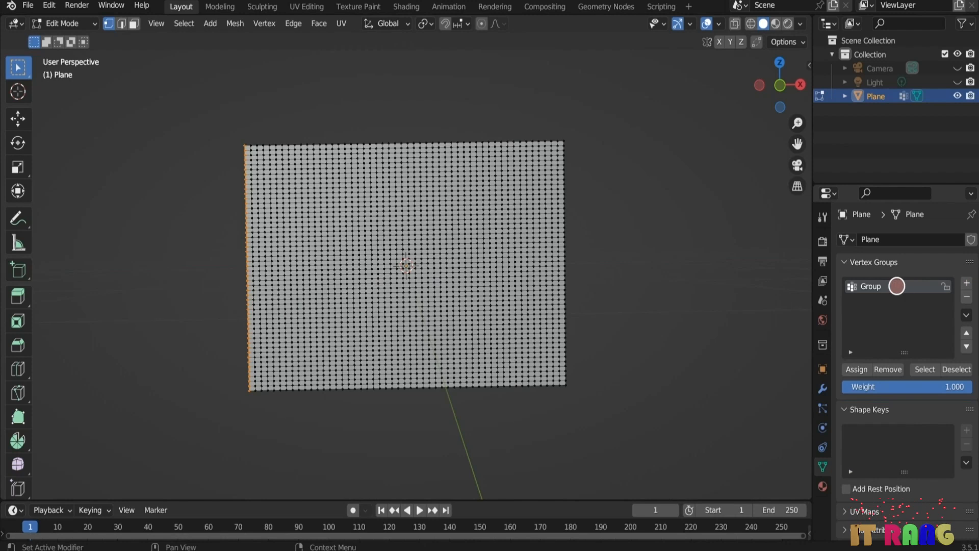
{"action": "double_click", "coordinate": [889, 287]}
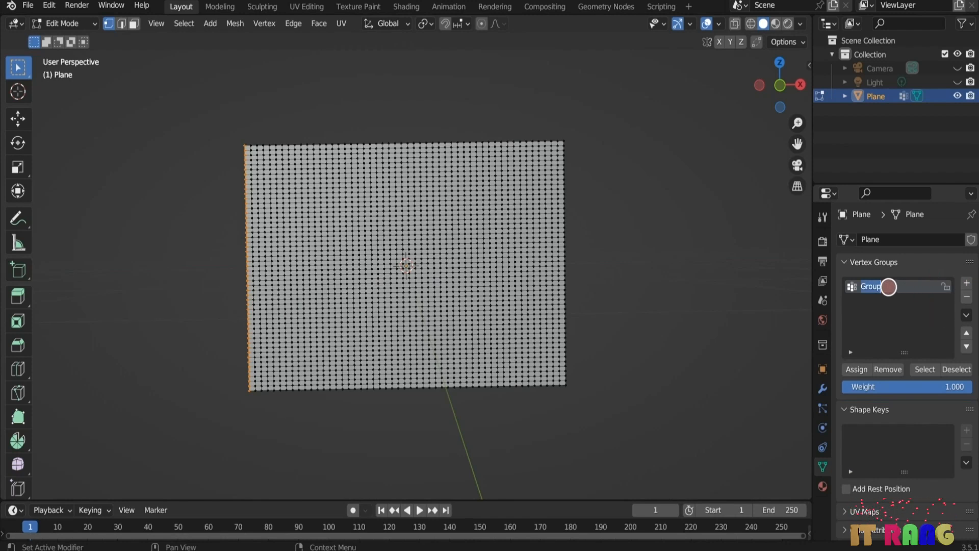
{"action": "type", "text": "pin"}
{"action": "key", "text": "Return"}
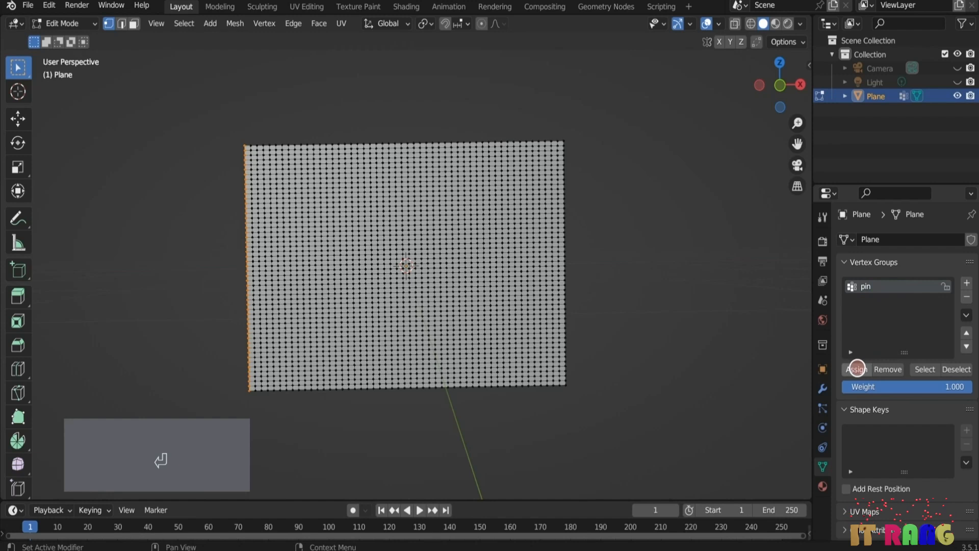
{"action": "left_click", "coordinate": [857, 368]}
Step: Return to Object Mode, add Cloth physics to the plane and set its Pin Group to pin
{"action": "left_click", "coordinate": [823, 427]}
{"action": "key", "text": "Tab"}
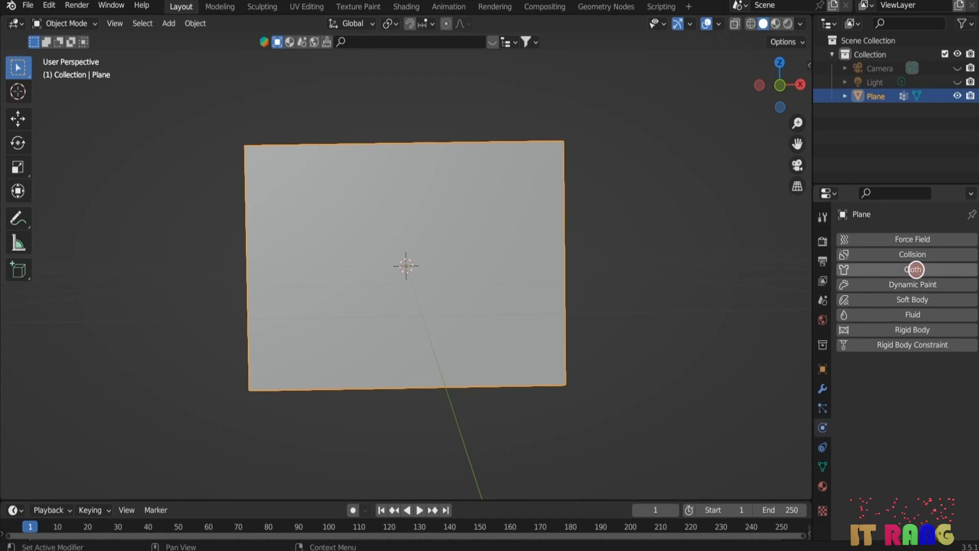
{"action": "left_click", "coordinate": [935, 269]}
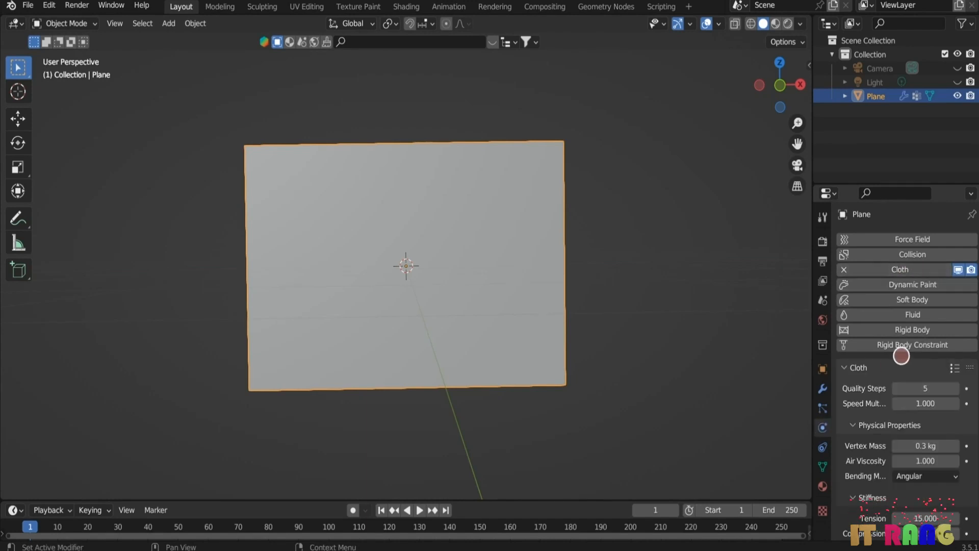
{"action": "scroll", "coordinate": [900, 353], "scroll_direction": "down", "scroll_amount": 15}
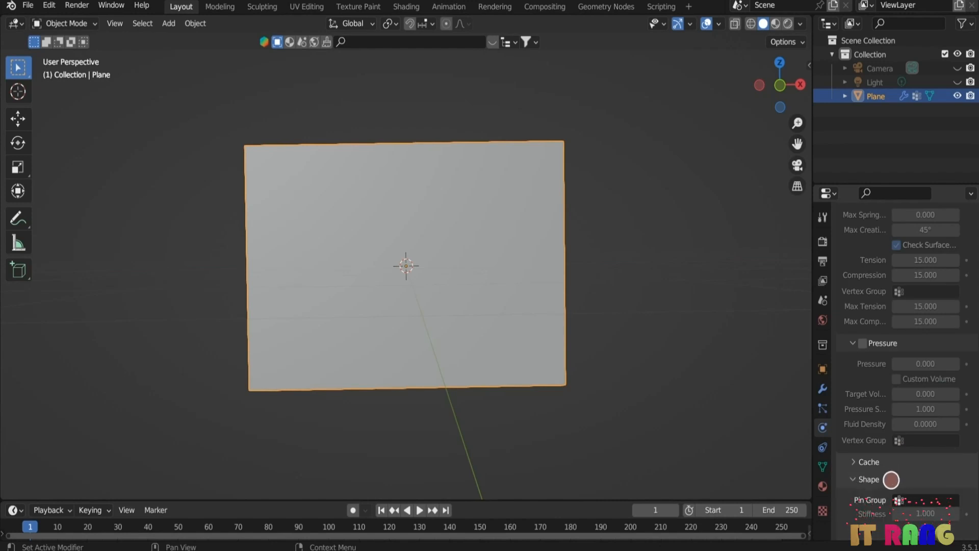
{"action": "scroll", "coordinate": [877, 479], "scroll_direction": "down", "scroll_amount": 1}
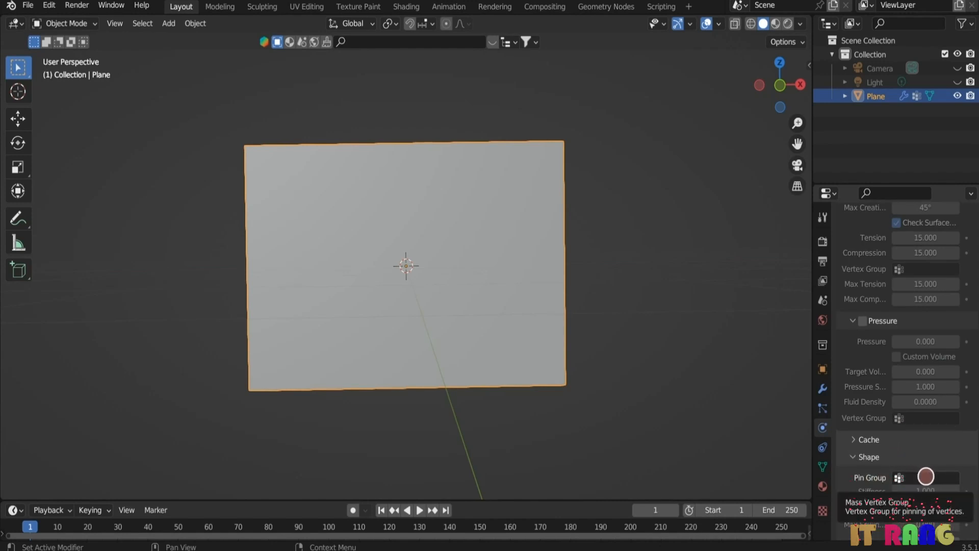
{"action": "left_click", "coordinate": [932, 477]}
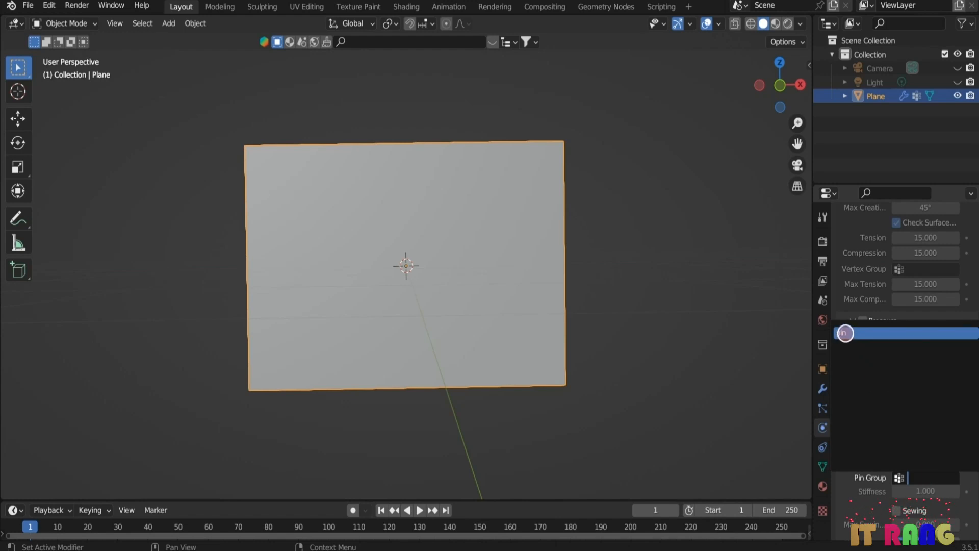
{"action": "left_click", "coordinate": [848, 333]}
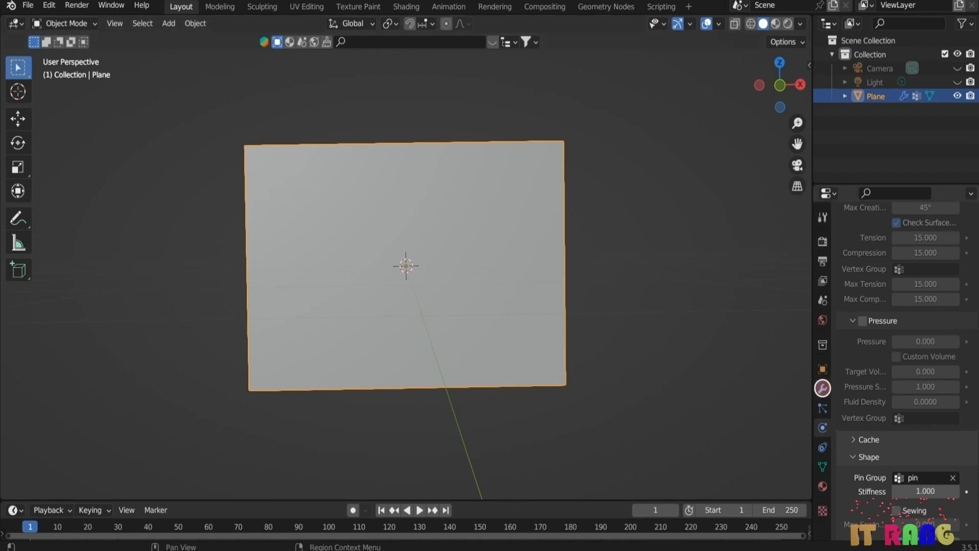
Step: Add a Subdivision Surface modifier to the plane and shade it smooth
{"action": "left_click", "coordinate": [822, 388]}
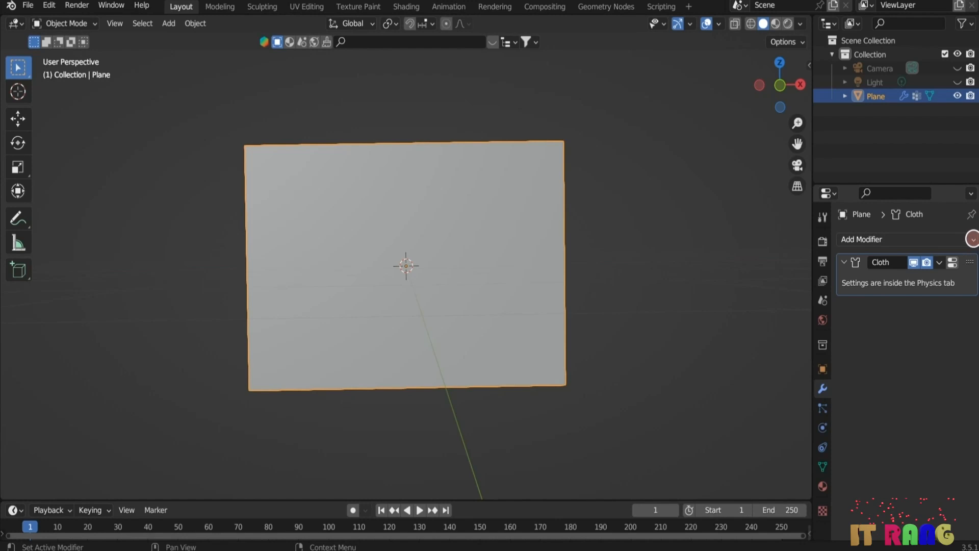
{"action": "left_click", "coordinate": [972, 238]}
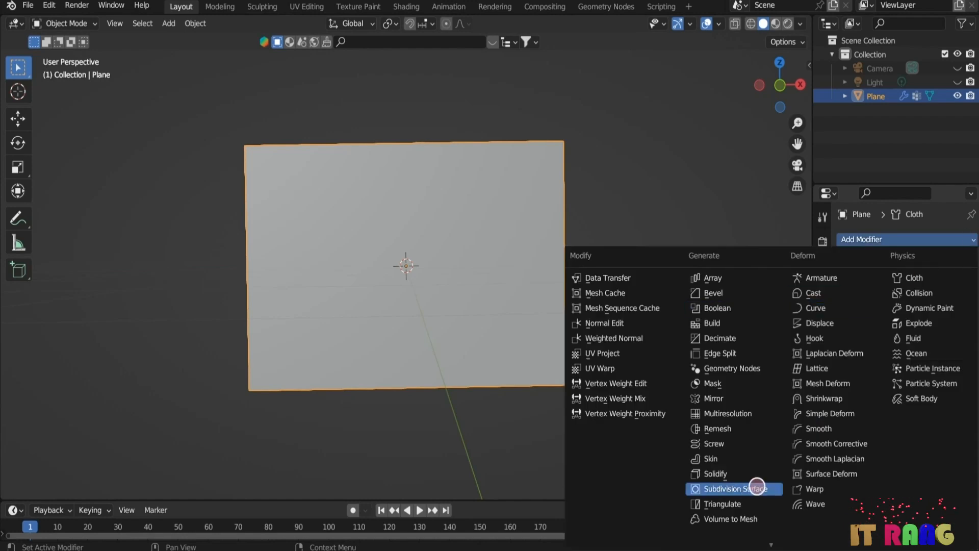
{"action": "left_click", "coordinate": [757, 487]}
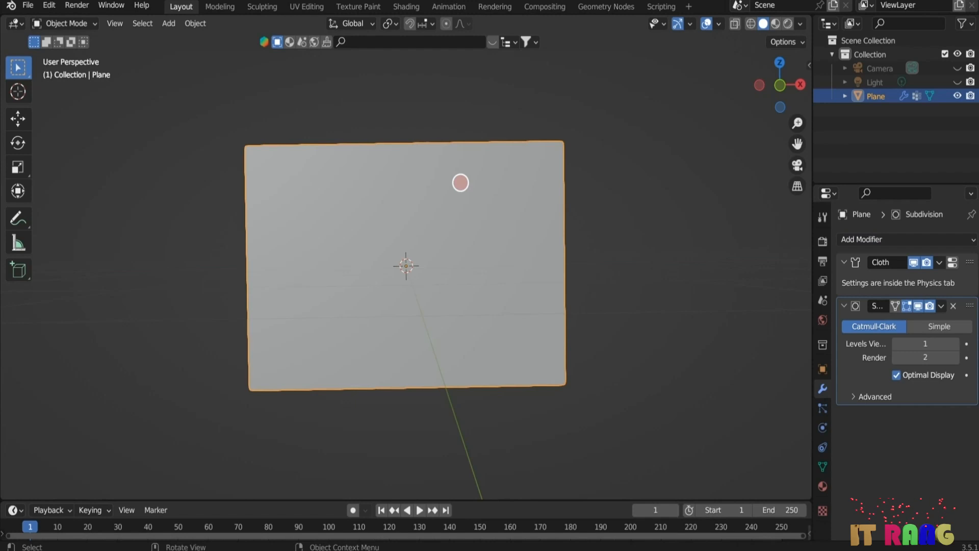
{"action": "right_click", "coordinate": [460, 183]}
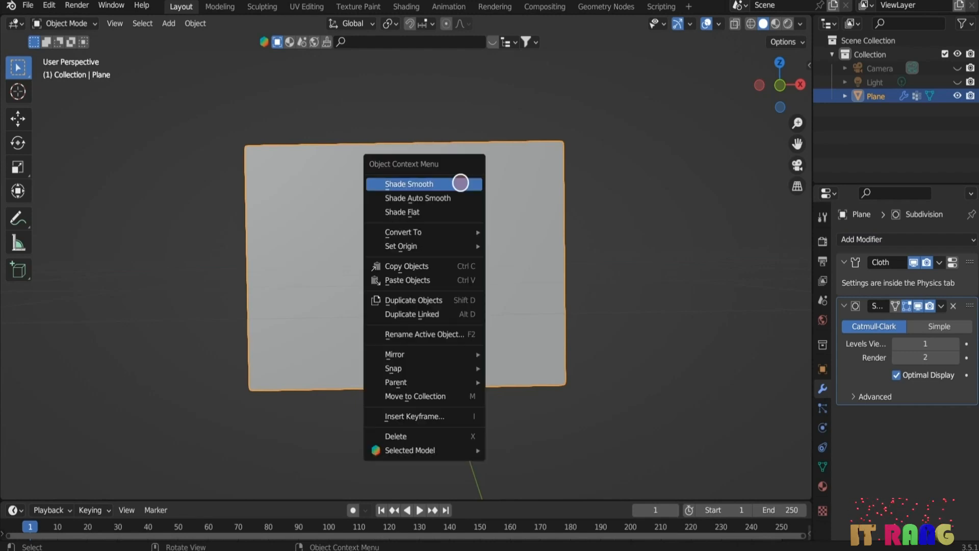
{"action": "left_click", "coordinate": [454, 182]}
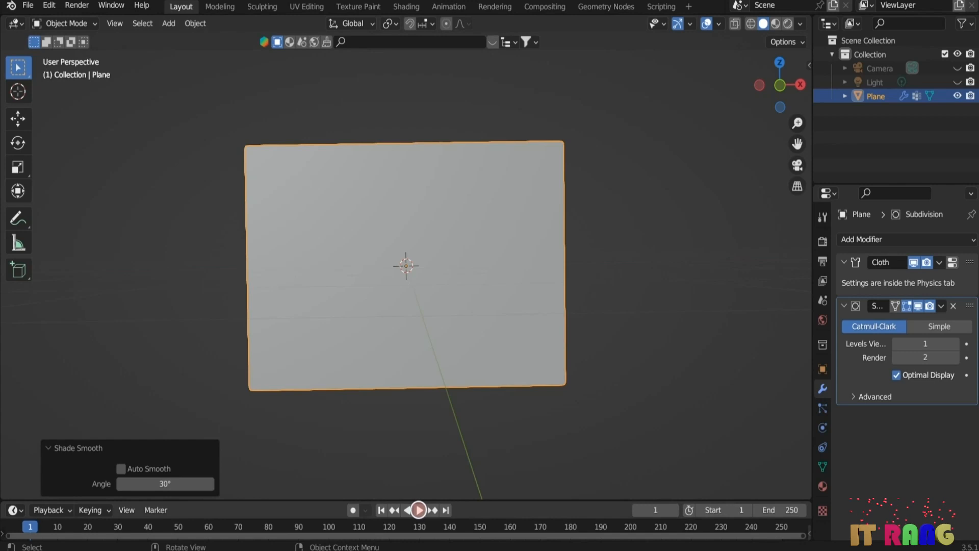
Step: Play the pinned cloth simulation, then stop it and return to frame 1
{"action": "left_click", "coordinate": [418, 510]}
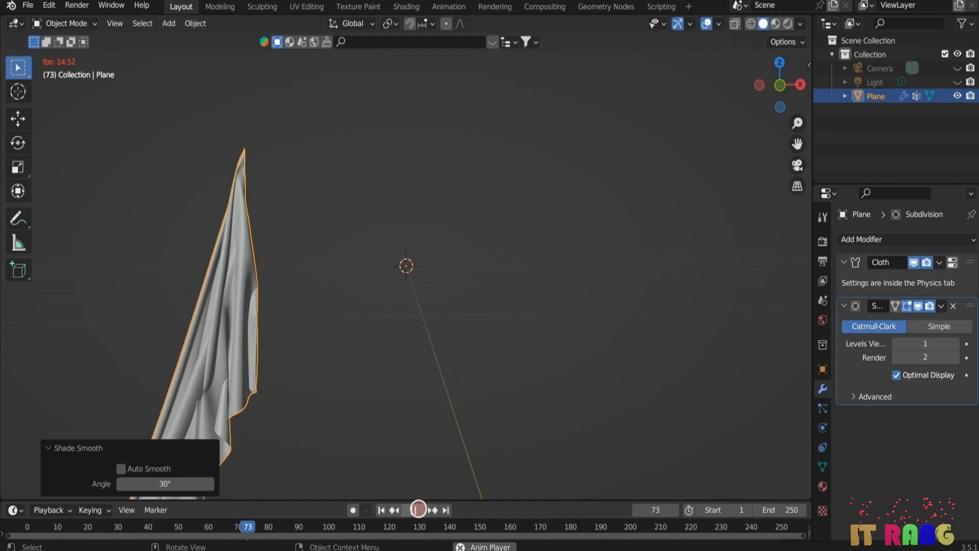
{"action": "key", "text": "Escape"}
Step: Add a cylinder mesh and move it along the negative global X axis until it stands clear of the plane
{"action": "scroll", "coordinate": [257, 350], "scroll_direction": "down", "scroll_amount": 2}
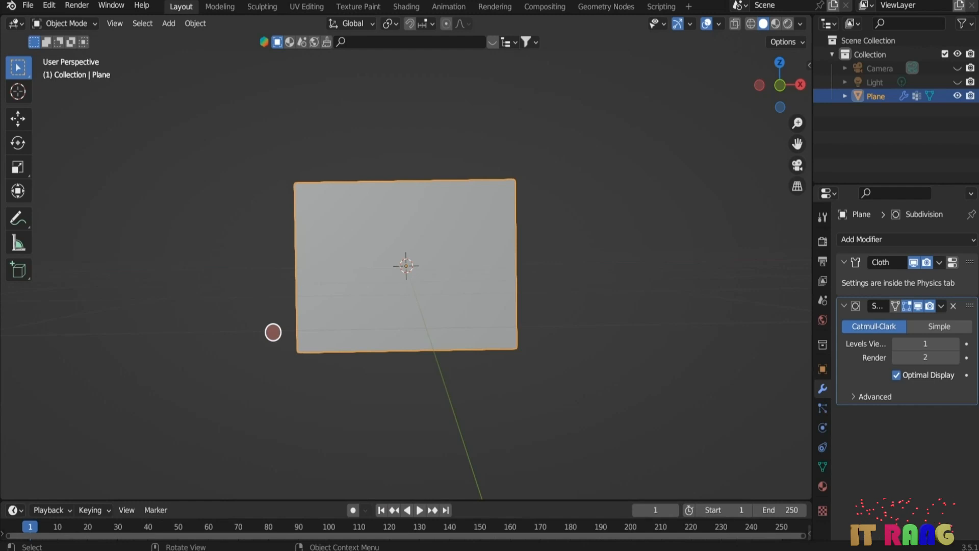
{"action": "scroll", "coordinate": [440, 372], "scroll_direction": "down", "scroll_amount": 1}
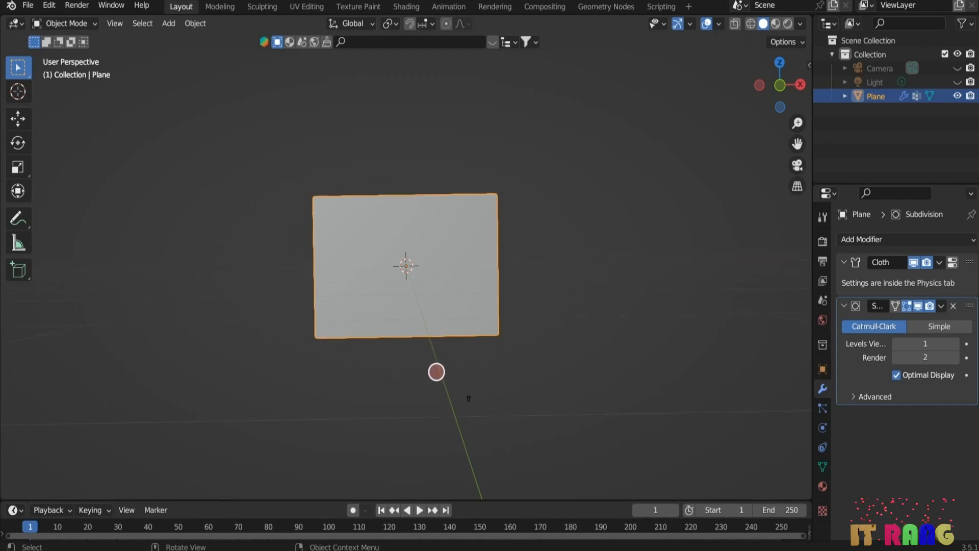
{"action": "key", "text": "shift+a"}
{"action": "mouse_move", "coordinate": [434, 271]}
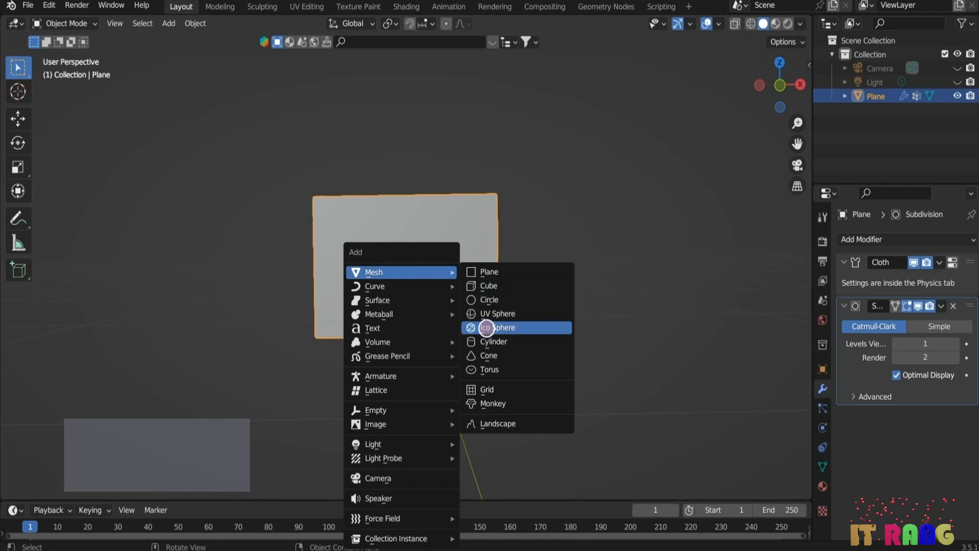
{"action": "left_click", "coordinate": [514, 341]}
{"action": "key", "text": "g"}
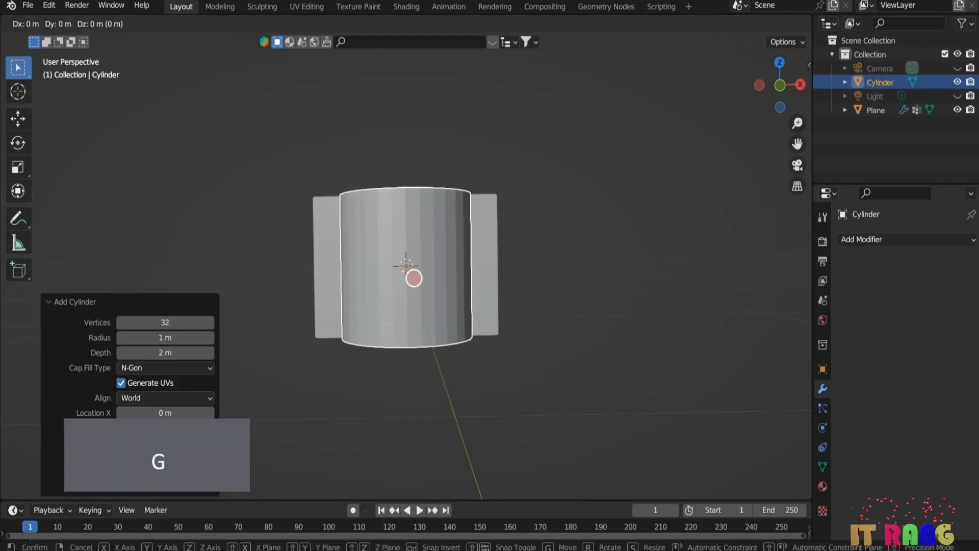
{"action": "key", "text": "x"}
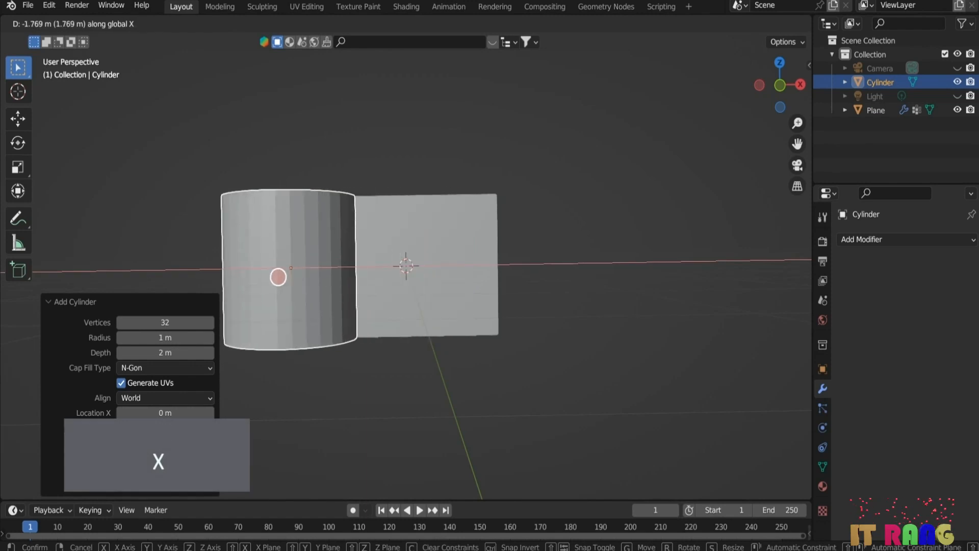
{"action": "left_click", "coordinate": [207, 278]}
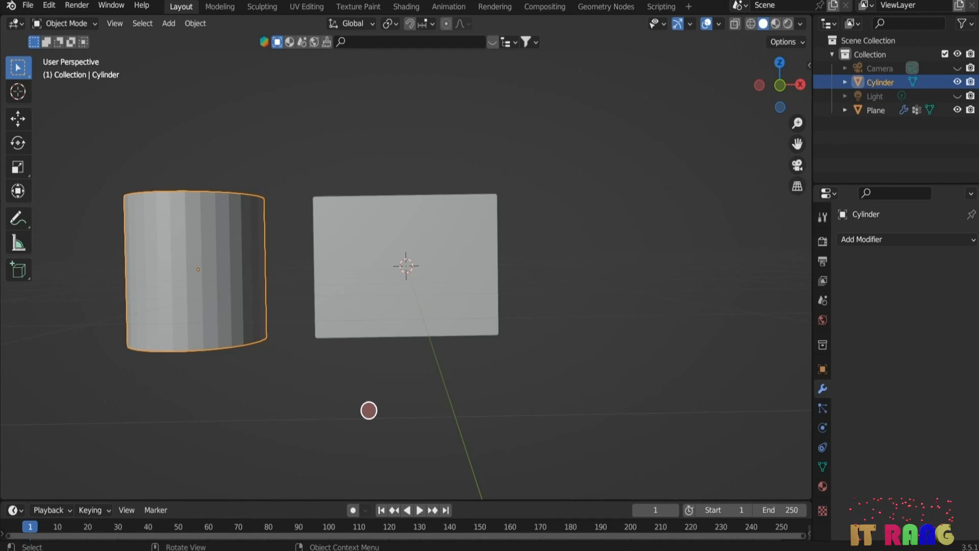
Step: Shape the cylinder into a thin, tall pole by scaling it to about 0.061 in X and Y and about 2.424 in Z
{"action": "key", "text": "s"}
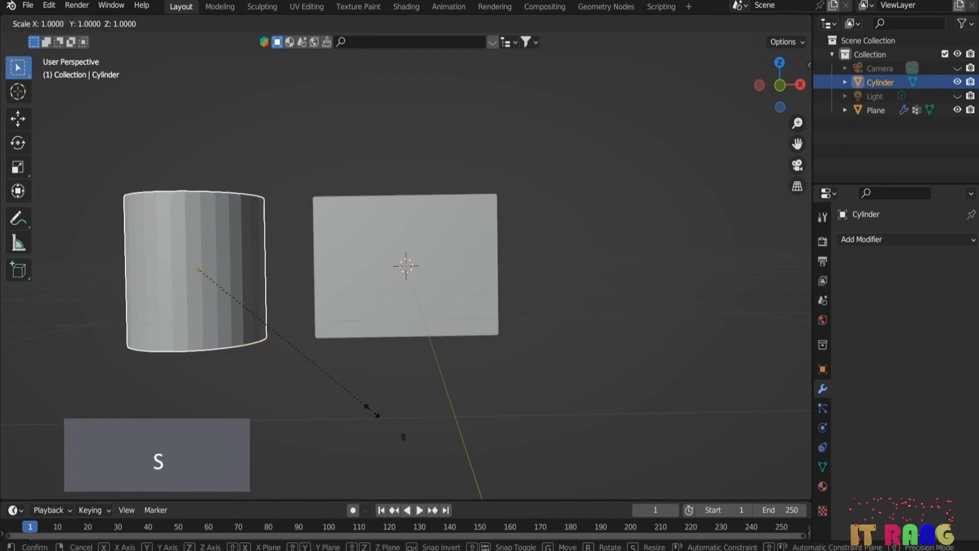
{"action": "key", "text": "shift+z"}
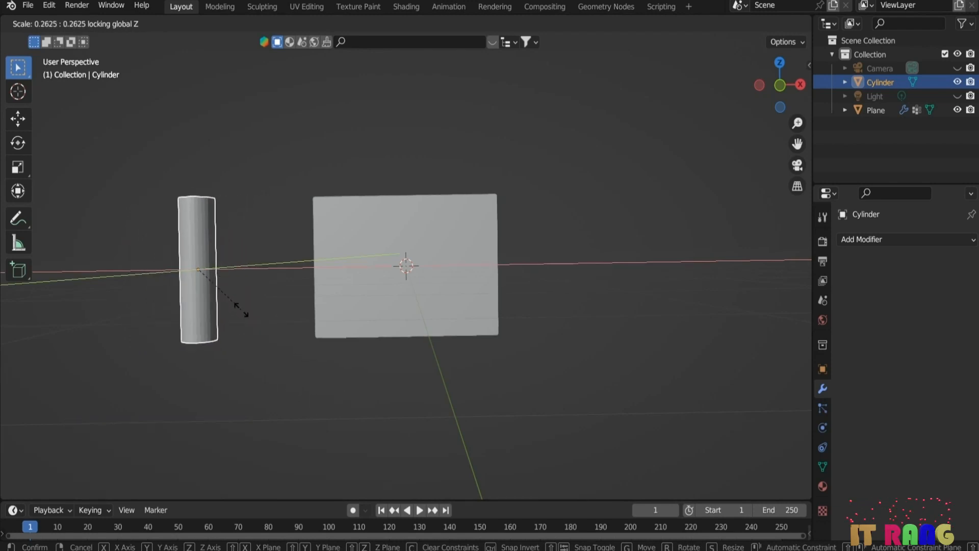
{"action": "left_click", "coordinate": [202, 279]}
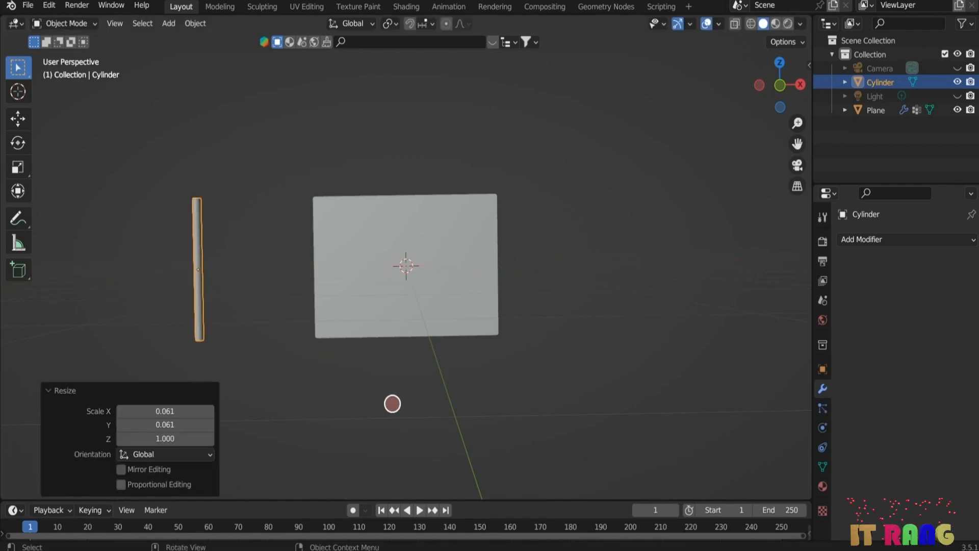
{"action": "key", "text": "s"}
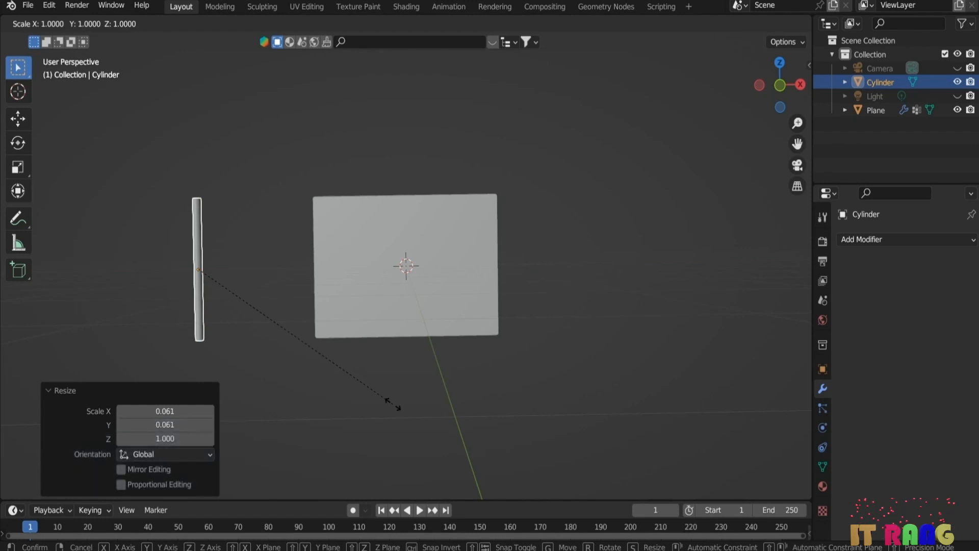
{"action": "key", "text": "z"}
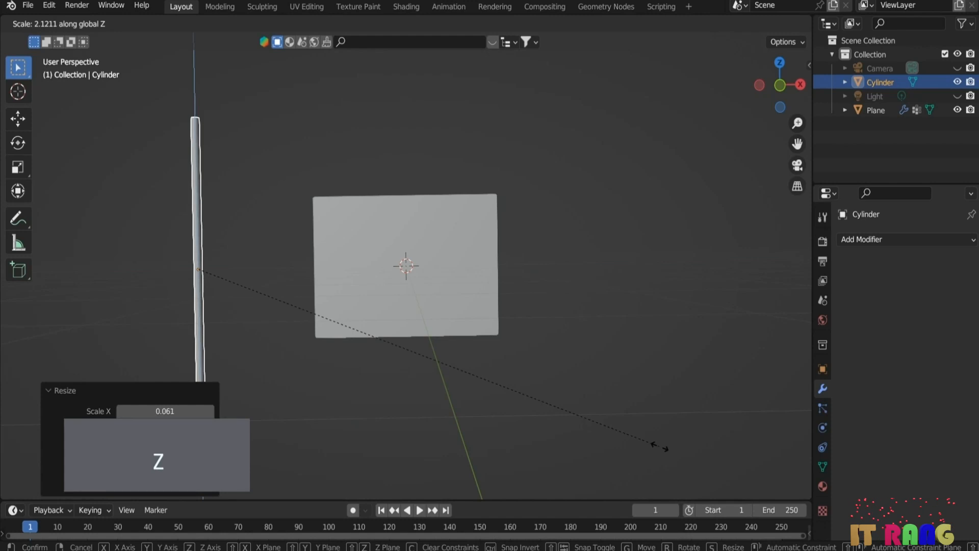
{"action": "left_click", "coordinate": [711, 451]}
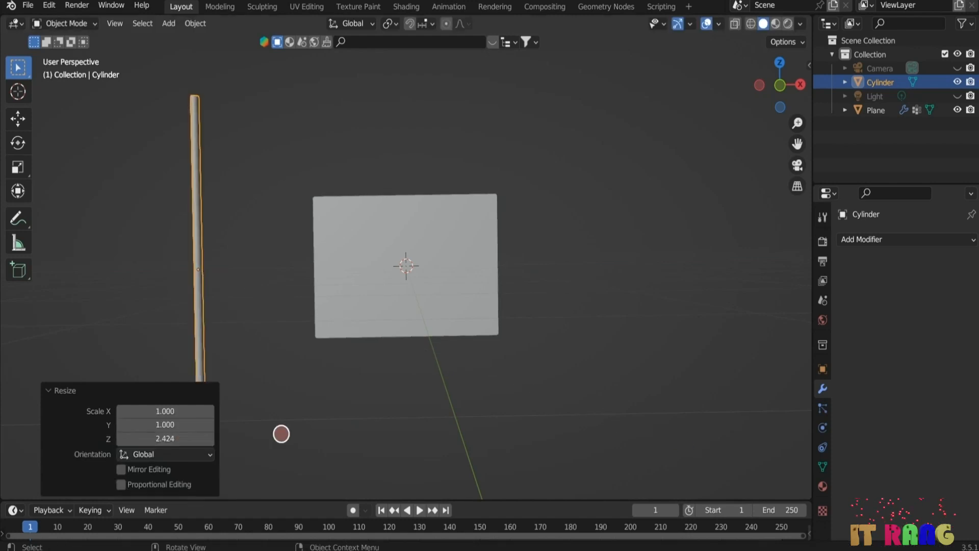
{"action": "left_click", "coordinate": [280, 434]}
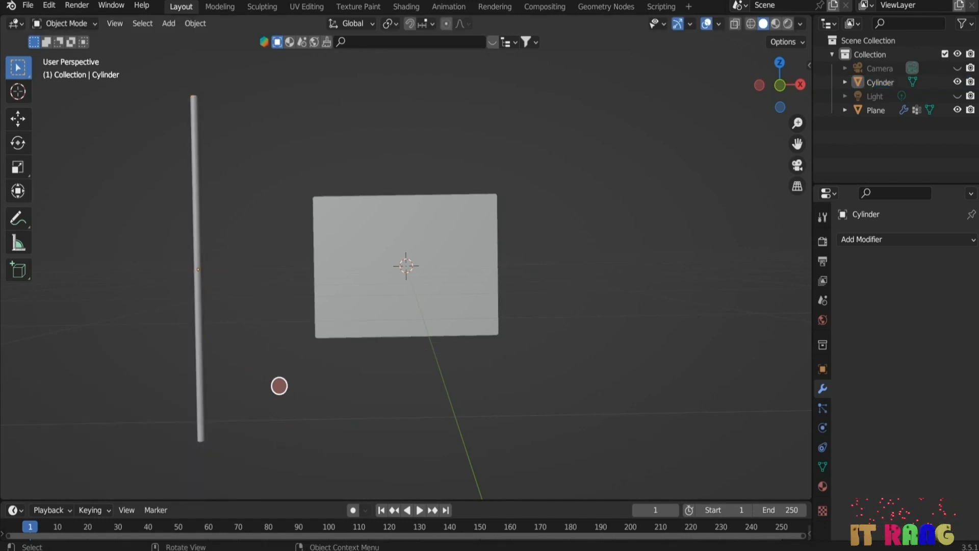
Step: Move the pole about 1.69 m along global X to the plane's pinned edge and lower it about 1.21 m along global Z
{"action": "left_click", "coordinate": [199, 346]}
{"action": "key", "text": "g"}
{"action": "key", "text": "x"}
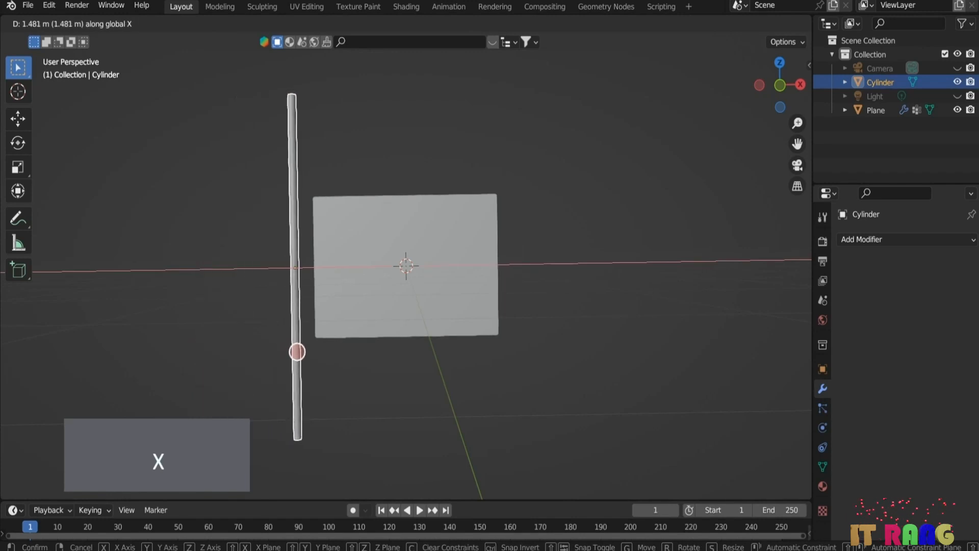
{"action": "left_click", "coordinate": [312, 360]}
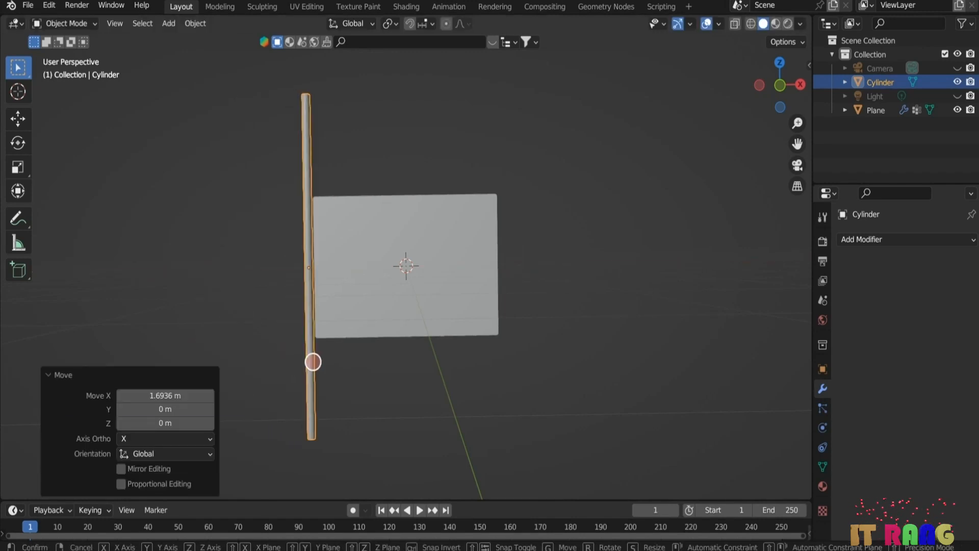
{"action": "key", "text": "g"}
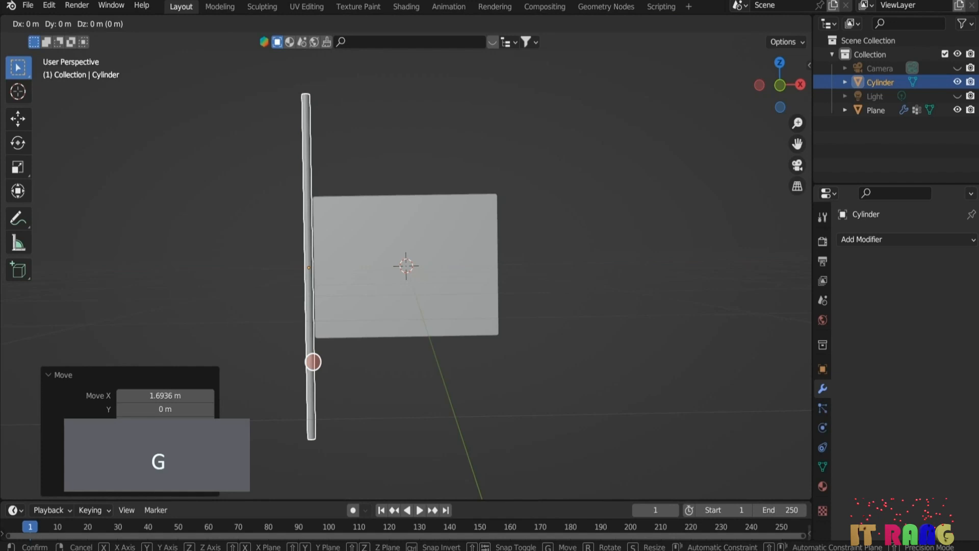
{"action": "key", "text": "z"}
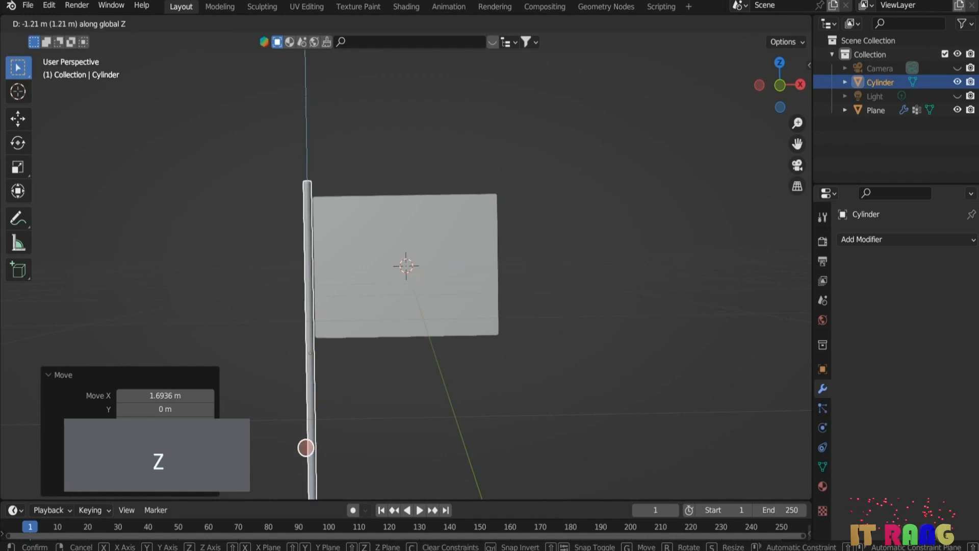
{"action": "left_click", "coordinate": [306, 447]}
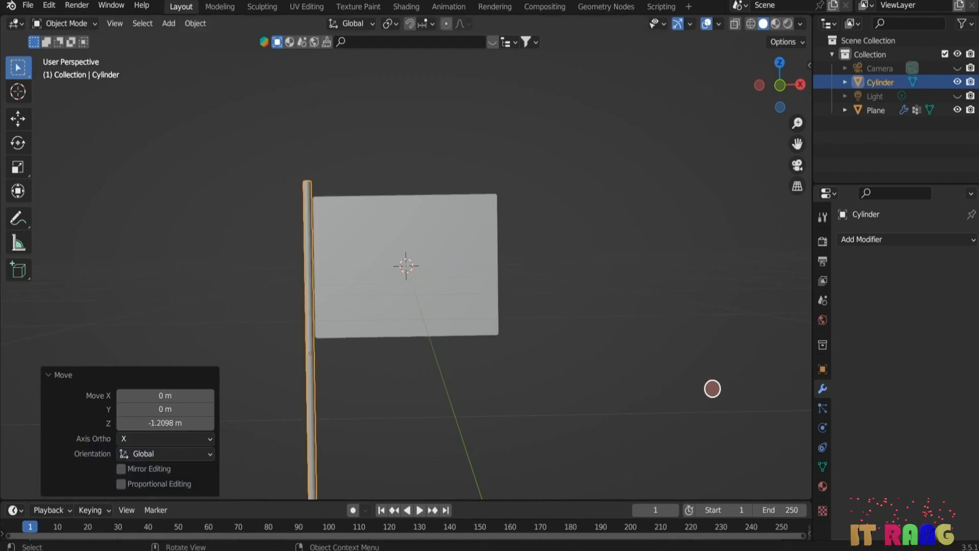
Step: Enable collision physics on the pole and give it a new material with an orange base color, viewed in Material Preview shading
{"action": "left_click", "coordinate": [823, 427]}
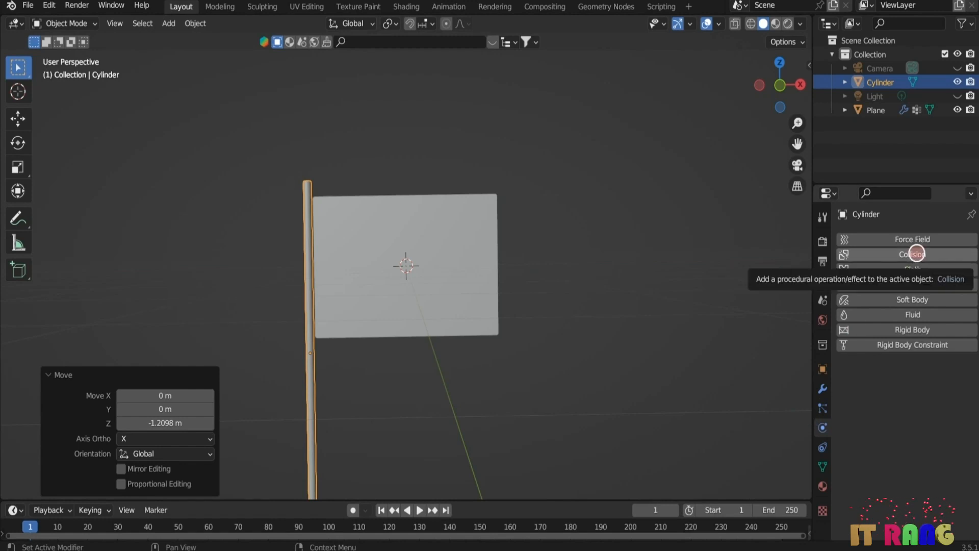
{"action": "left_click", "coordinate": [913, 254]}
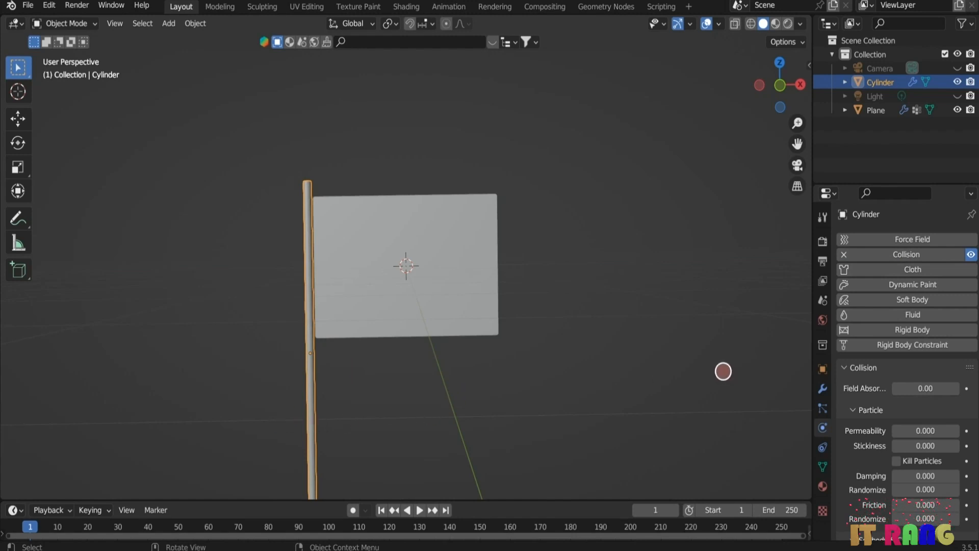
{"action": "left_click", "coordinate": [825, 488]}
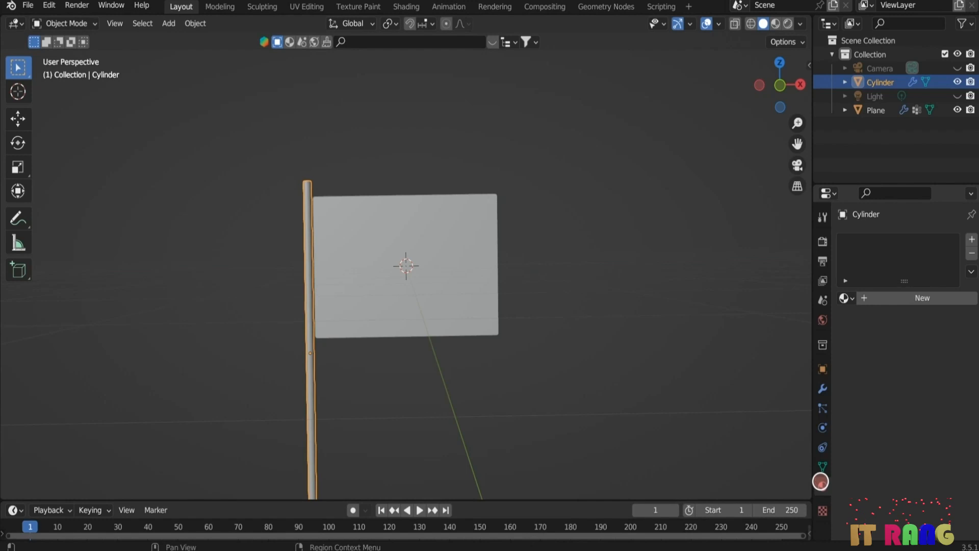
{"action": "left_click", "coordinate": [923, 298]}
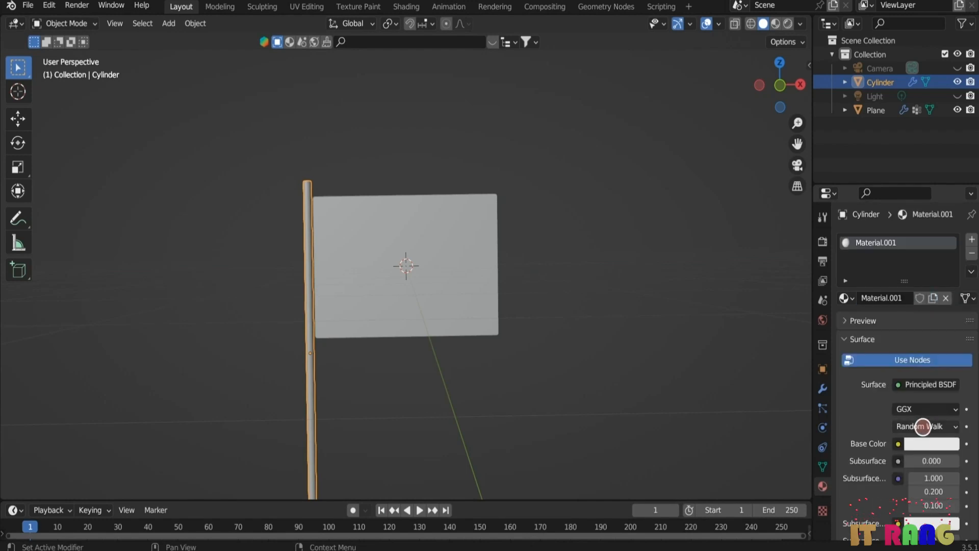
{"action": "left_click", "coordinate": [920, 443]}
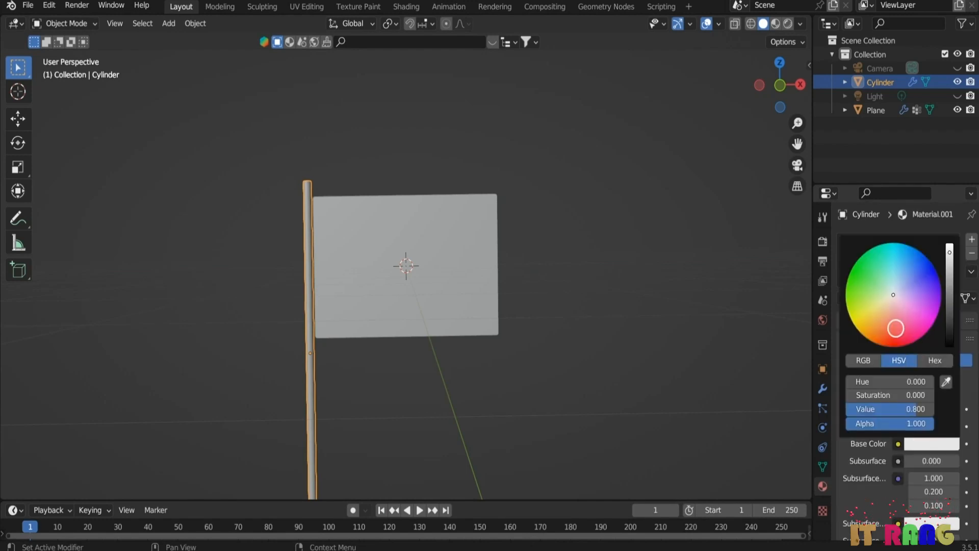
{"action": "left_click", "coordinate": [882, 337]}
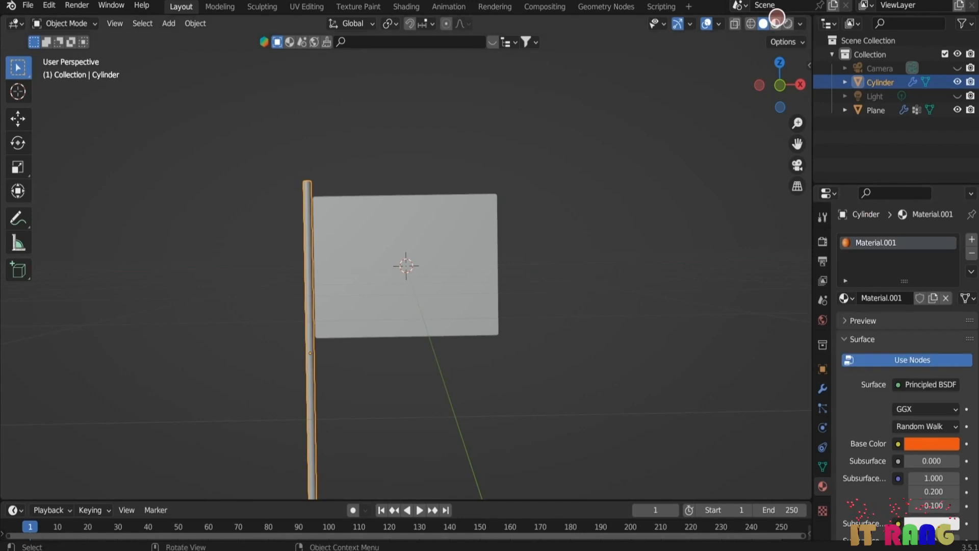
{"action": "left_click", "coordinate": [776, 20]}
Step: Give the flag plane a new material whose base color uses an Image Texture loaded from "blender logo jpg.jpg" on the Desktop
{"action": "left_click", "coordinate": [444, 298]}
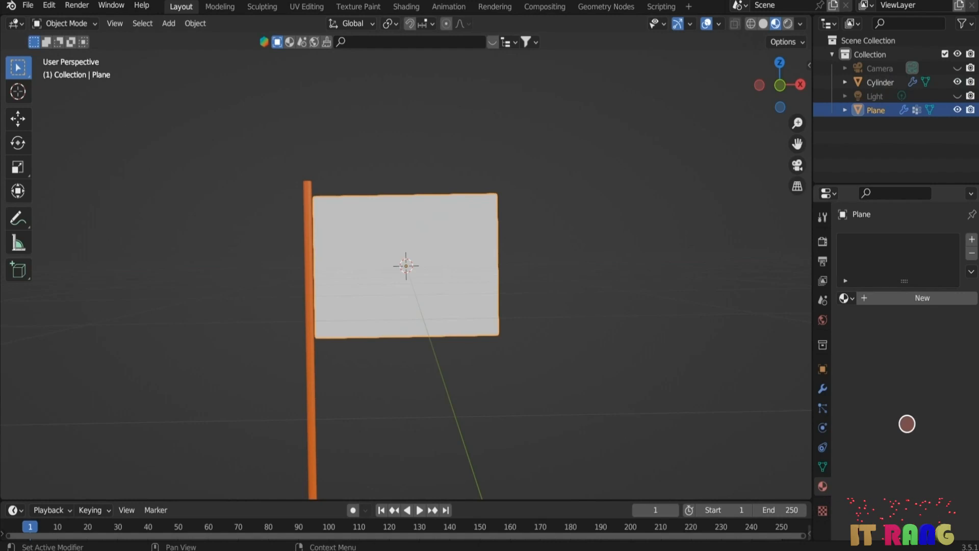
{"action": "left_click", "coordinate": [923, 298]}
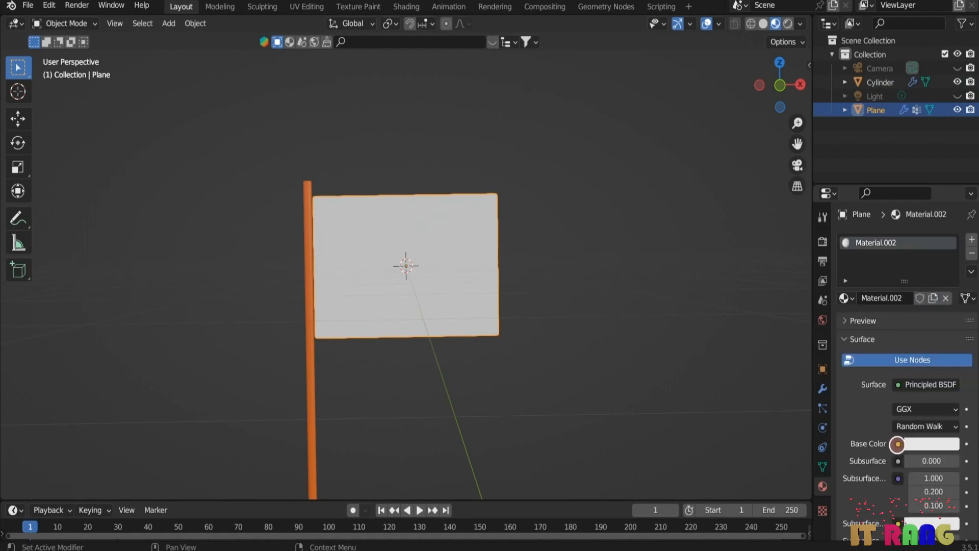
{"action": "left_click", "coordinate": [897, 443]}
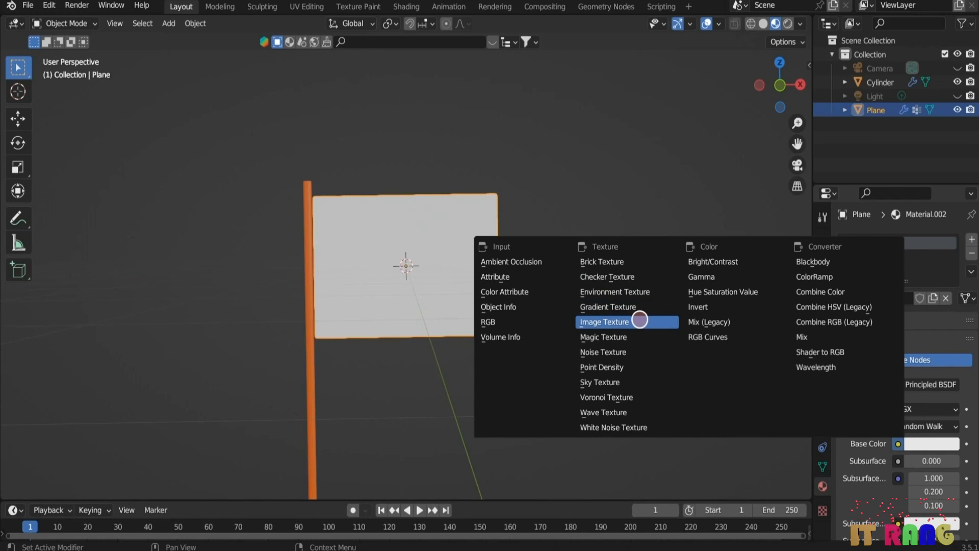
{"action": "left_click", "coordinate": [646, 321]}
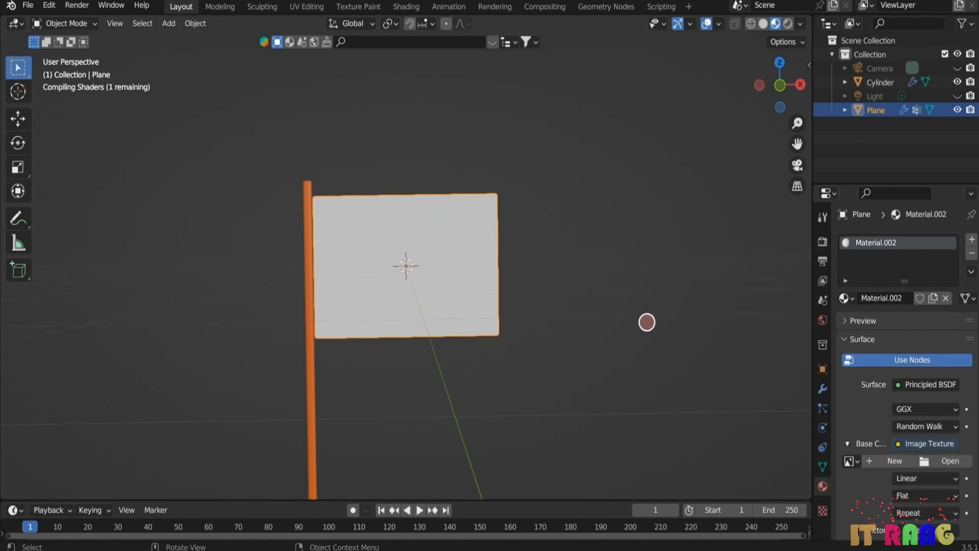
{"action": "left_click", "coordinate": [941, 461]}
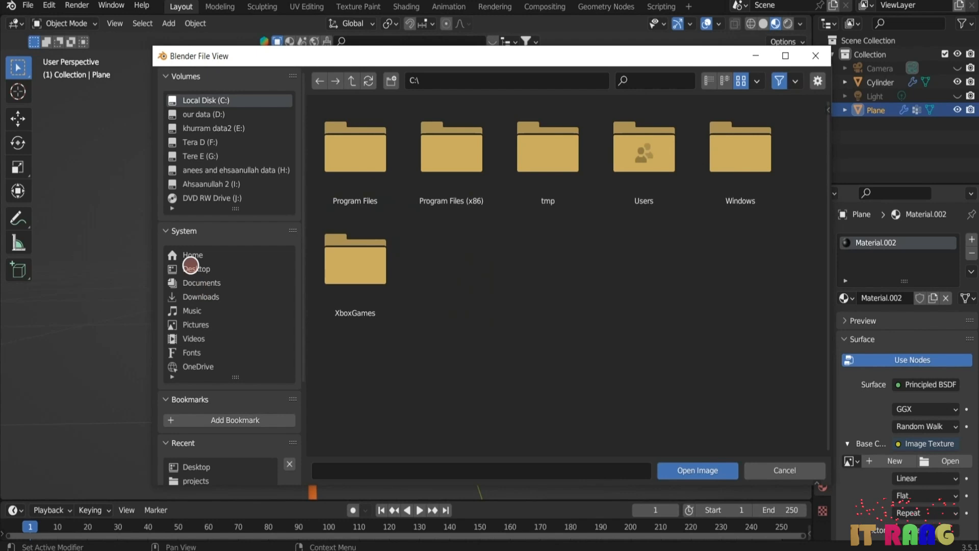
{"action": "left_click", "coordinate": [190, 267]}
{"action": "left_click", "coordinate": [465, 162]}
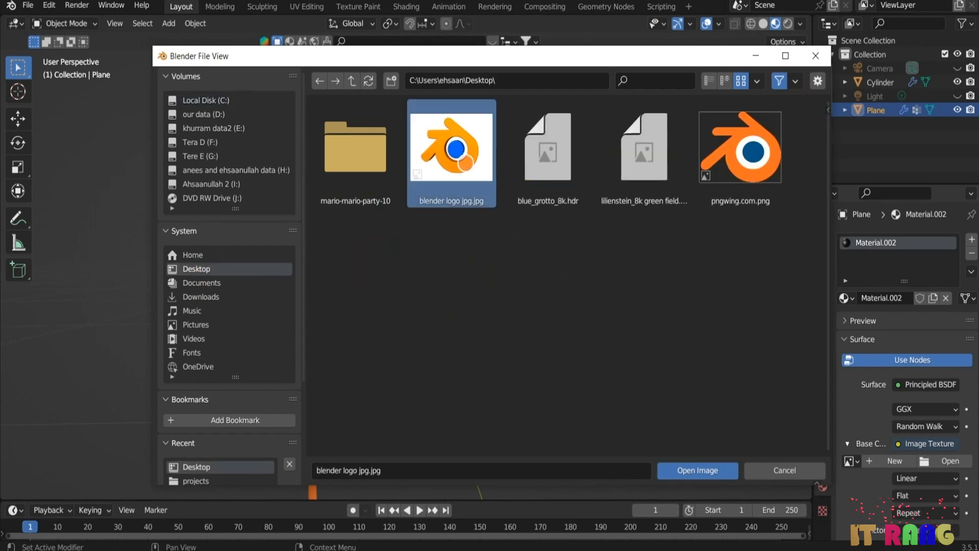
{"action": "left_click", "coordinate": [697, 470]}
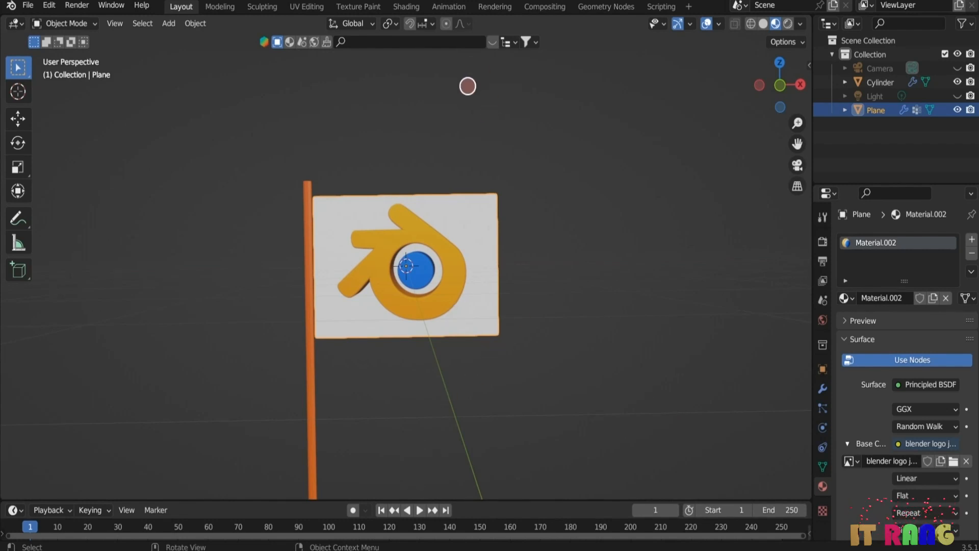
Step: In the Shading workspace, show the World node tree and add an Environment Texture node beside the Background node
{"action": "left_click", "coordinate": [407, 6]}
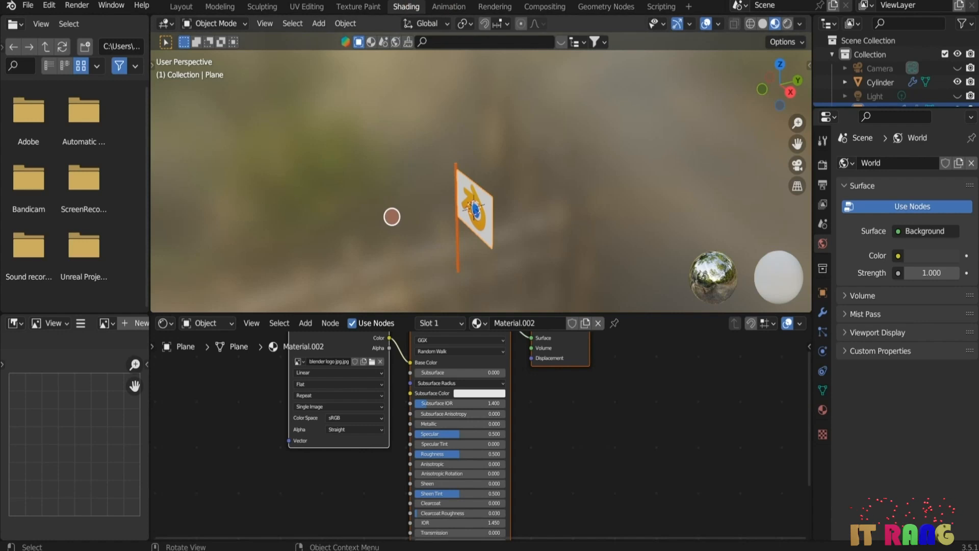
{"action": "left_click", "coordinate": [232, 323]}
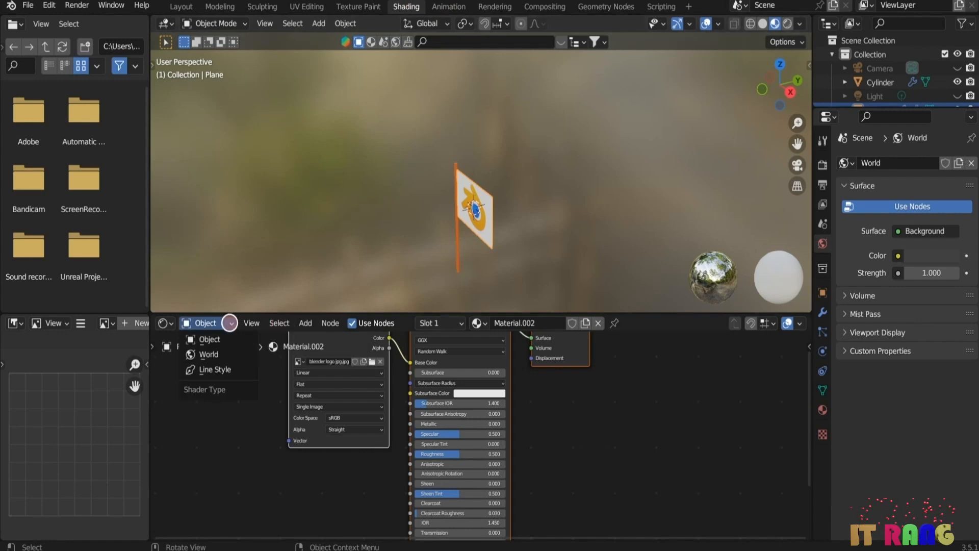
{"action": "left_click", "coordinate": [212, 353]}
{"action": "middle_click_drag", "start_coordinate": [359, 376], "coordinate": [365, 434]}
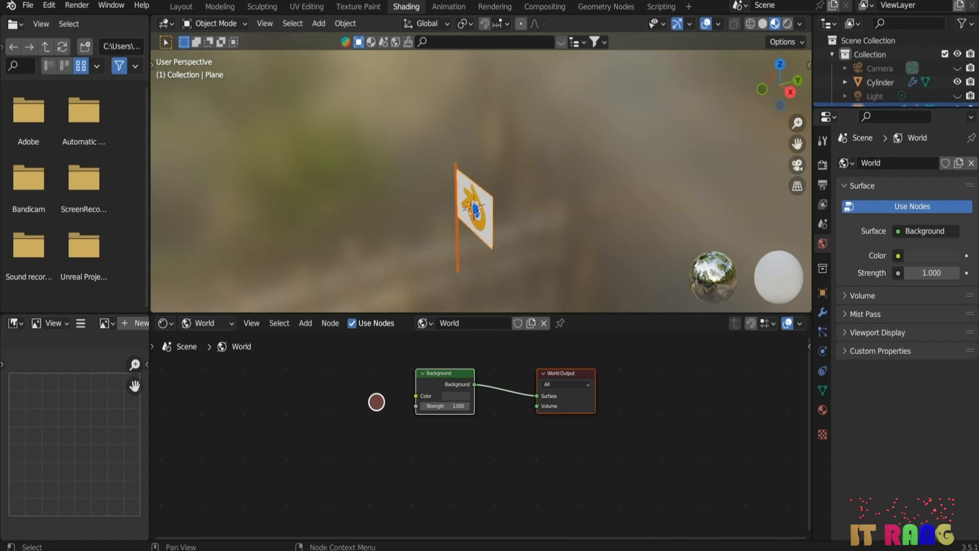
{"action": "left_click", "coordinate": [305, 323]}
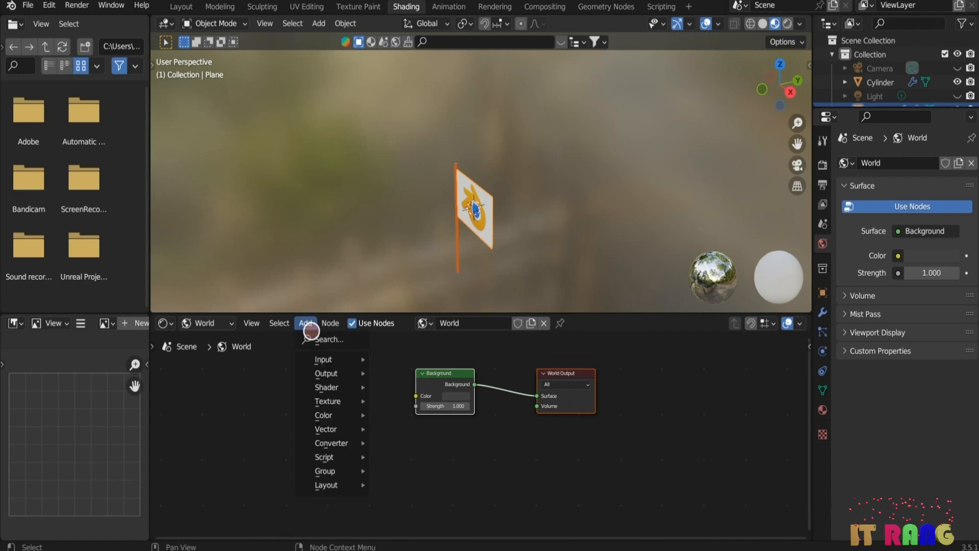
{"action": "left_click", "coordinate": [320, 338]}
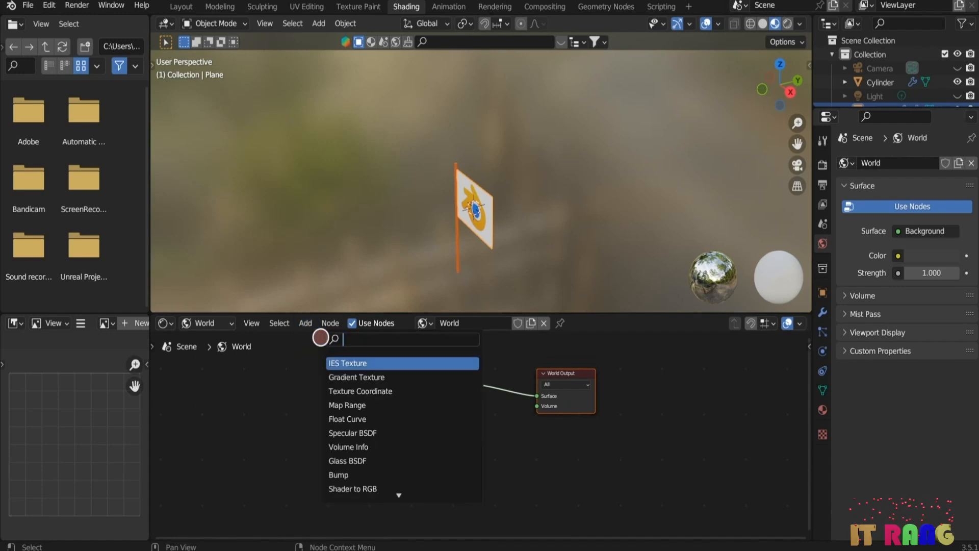
{"action": "type", "text": "env"}
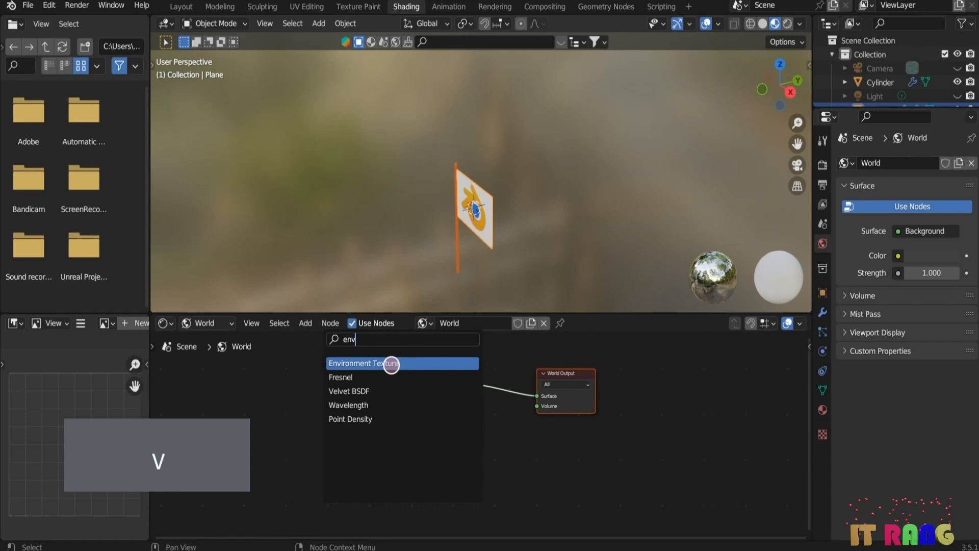
{"action": "left_click", "coordinate": [391, 364]}
{"action": "left_click", "coordinate": [366, 383]}
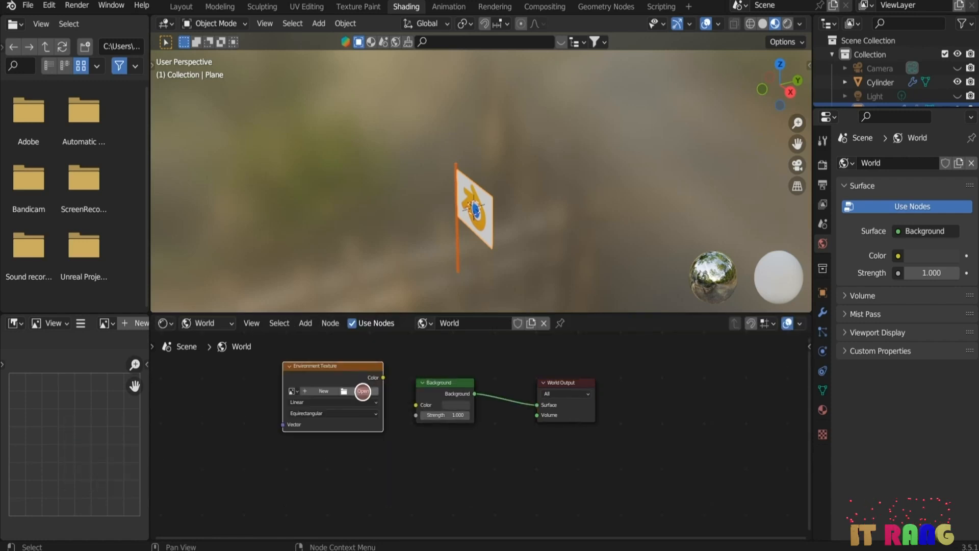
Step: Load "lilienstein_8k green field.hdr" from the Desktop into the Environment Texture node
{"action": "left_click", "coordinate": [362, 390]}
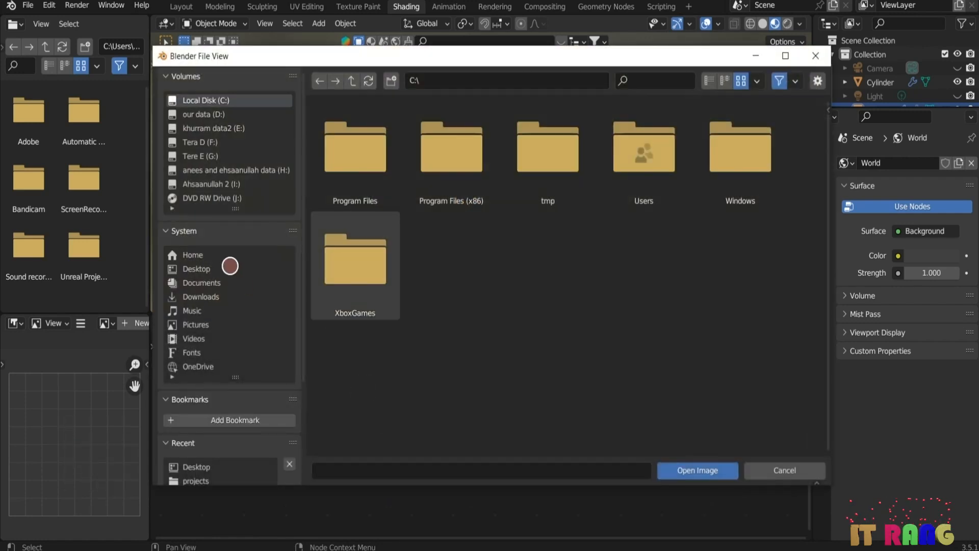
{"action": "left_click", "coordinate": [203, 267]}
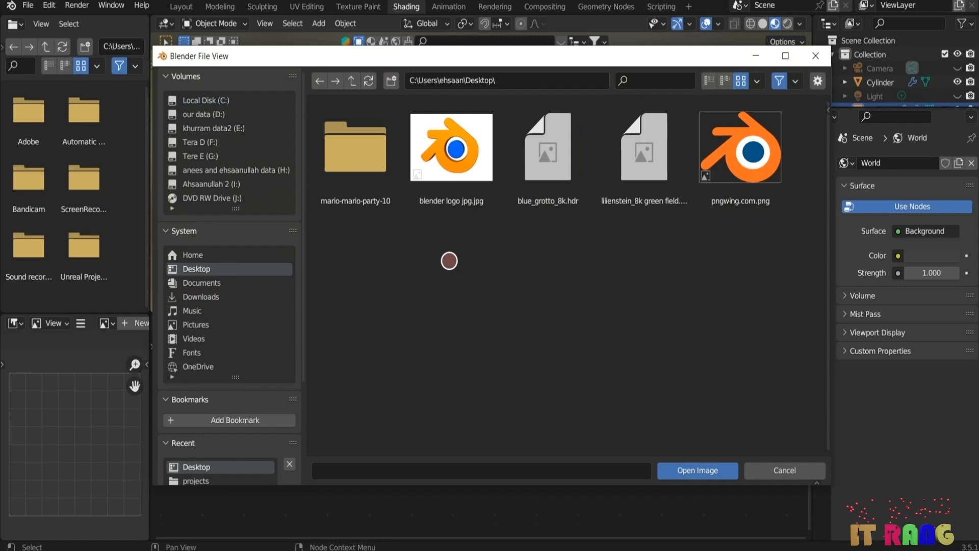
{"action": "left_click", "coordinate": [638, 181]}
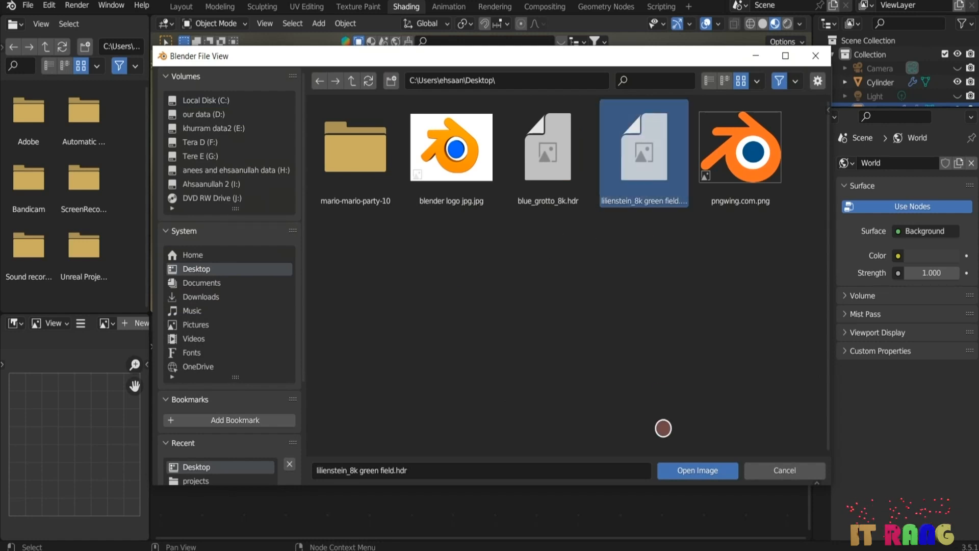
{"action": "left_click", "coordinate": [689, 470]}
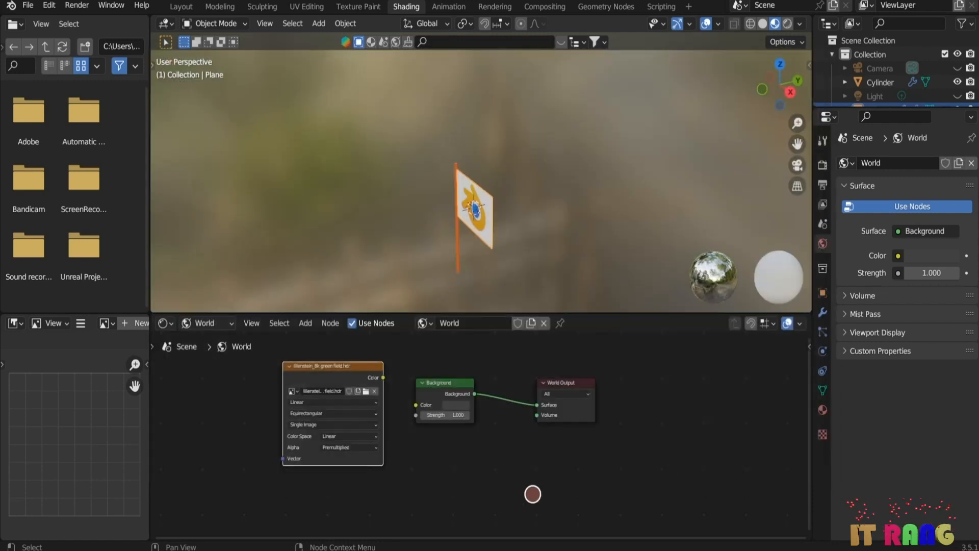
Step: Delete the Background node and connect the environment texture's Color output to the World Output's Surface input
{"action": "left_click", "coordinate": [445, 382]}
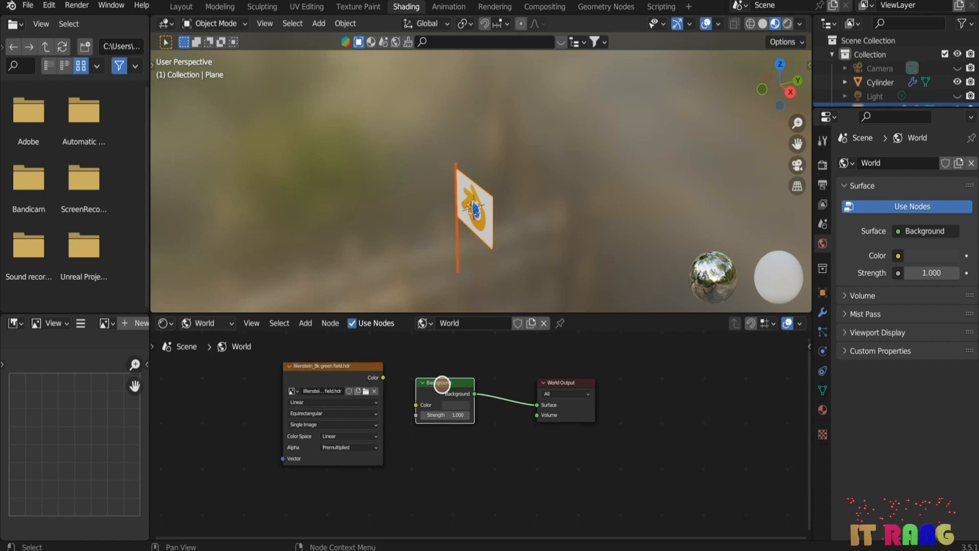
{"action": "key", "text": "x"}
{"action": "left_click_drag", "start_coordinate": [383, 378], "coordinate": [537, 405]}
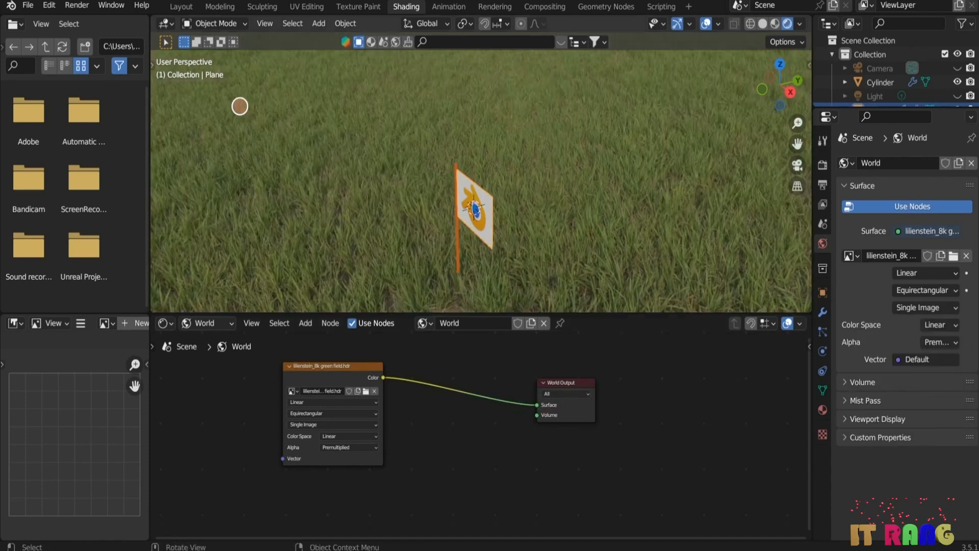
Step: Return to the Layout workspace and display the flag scene in Rendered viewport shading
{"action": "left_click", "coordinate": [185, 7]}
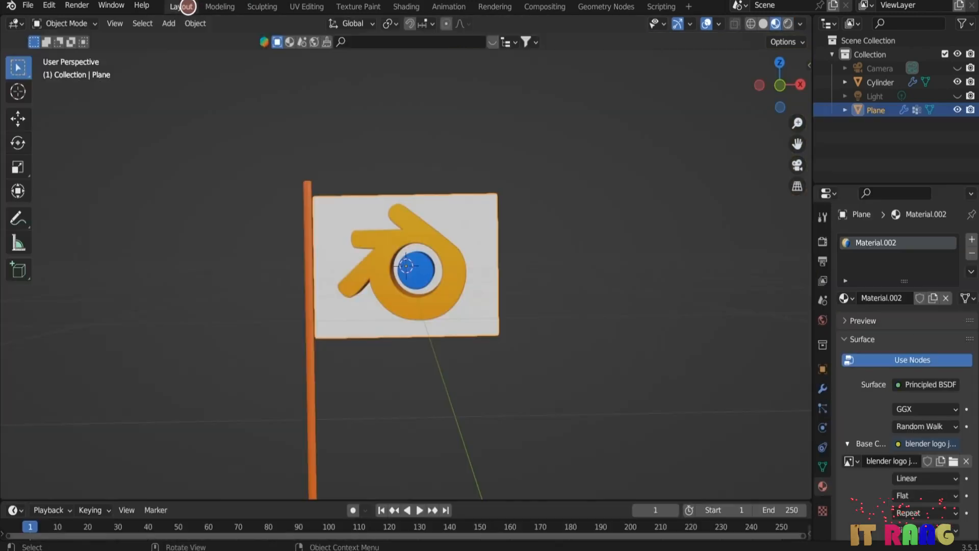
{"action": "left_click", "coordinate": [788, 23]}
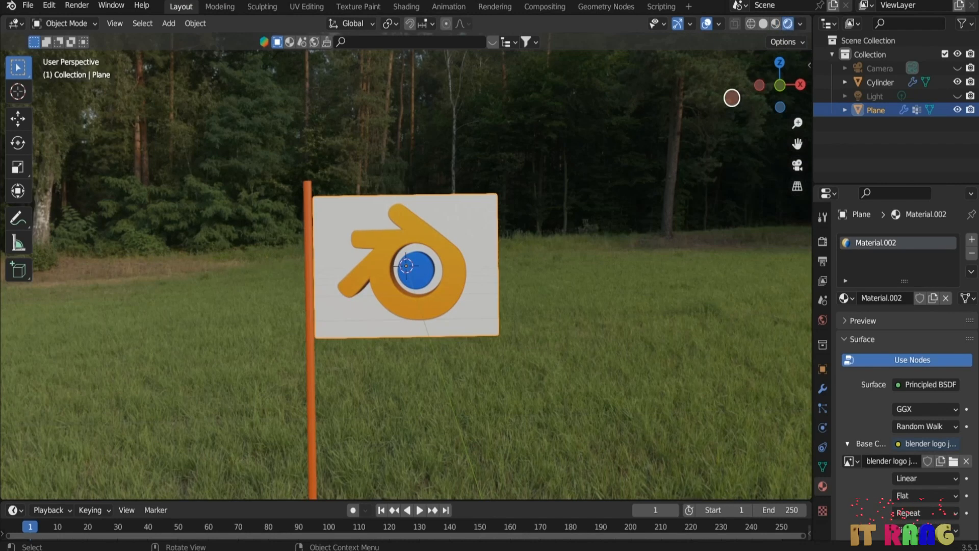
{"action": "scroll", "coordinate": [557, 392], "scroll_direction": "up", "scroll_amount": 2}
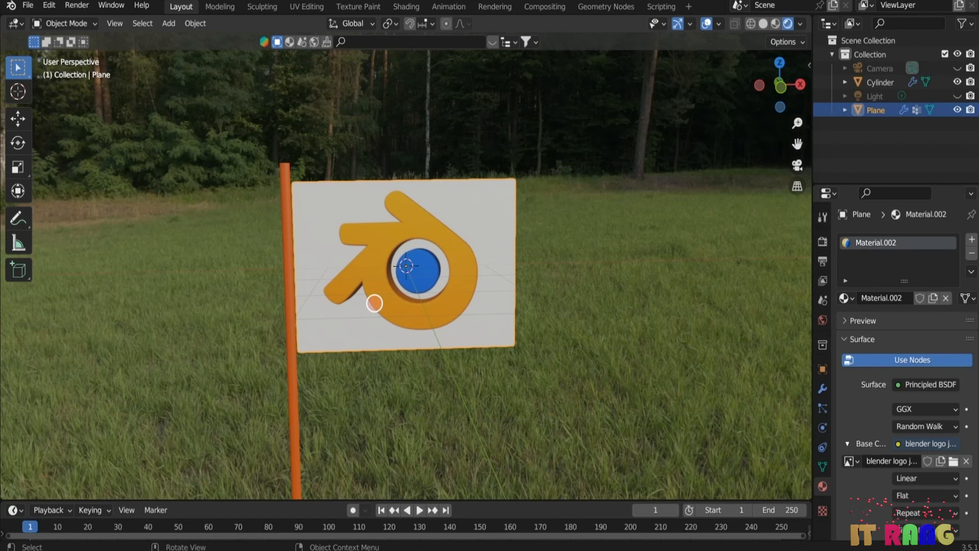
Step: Add a Wind force field and move it about 4 m along the negative global X axis, past the pole
{"action": "key", "text": "shift+a"}
{"action": "mouse_move", "coordinate": [374, 303]}
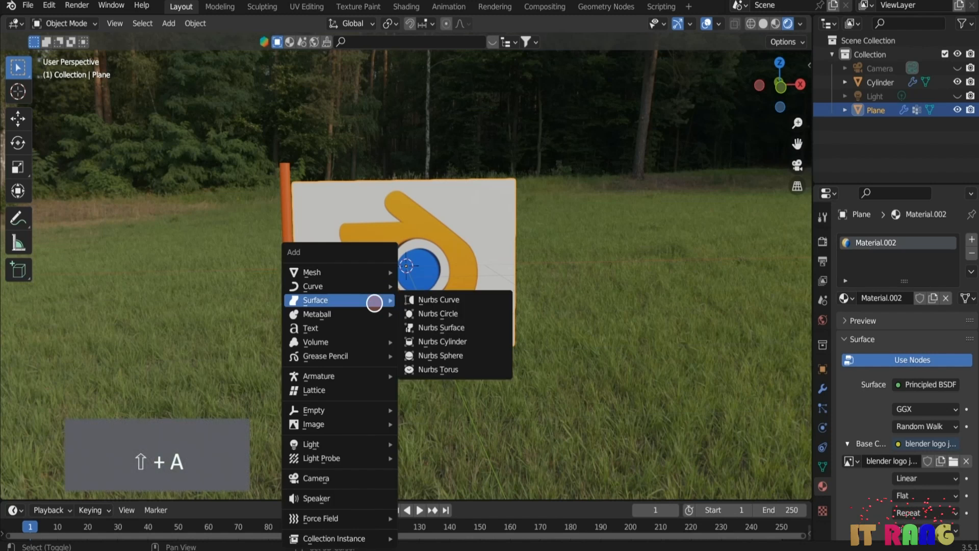
{"action": "mouse_move", "coordinate": [367, 518]}
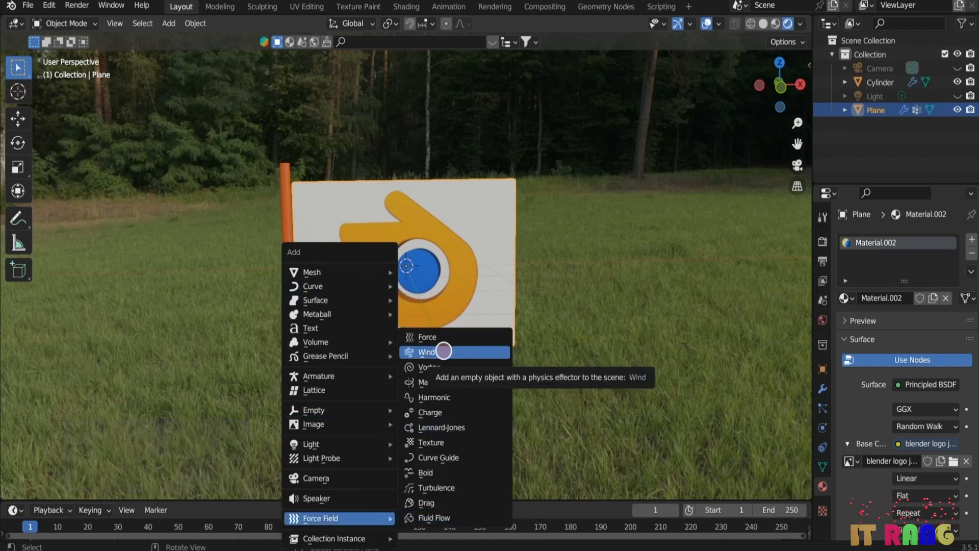
{"action": "left_click", "coordinate": [444, 351]}
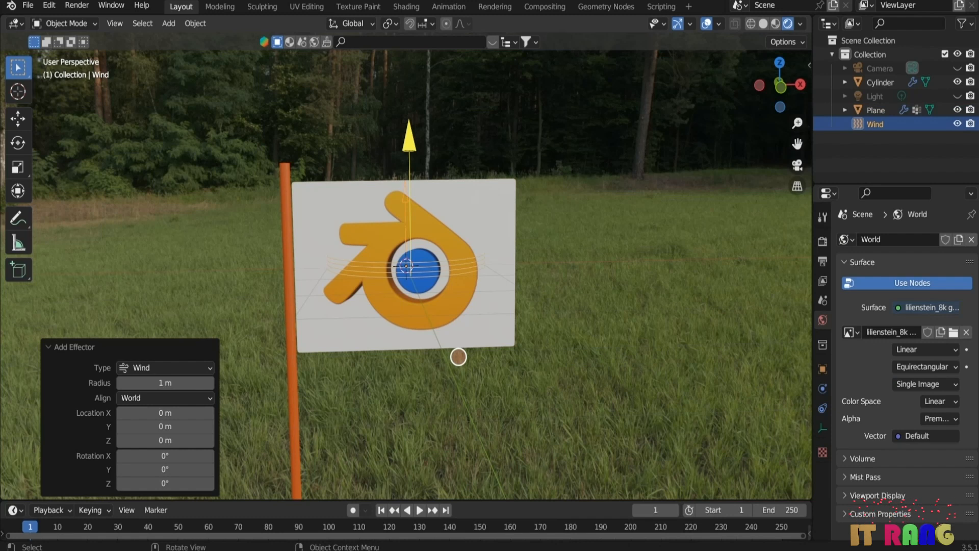
{"action": "key", "text": "g"}
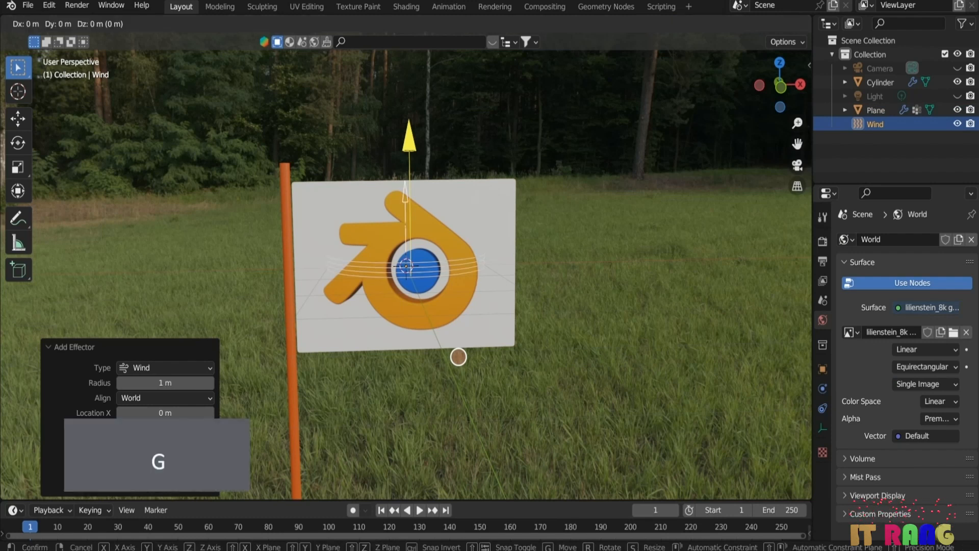
{"action": "key", "text": "x"}
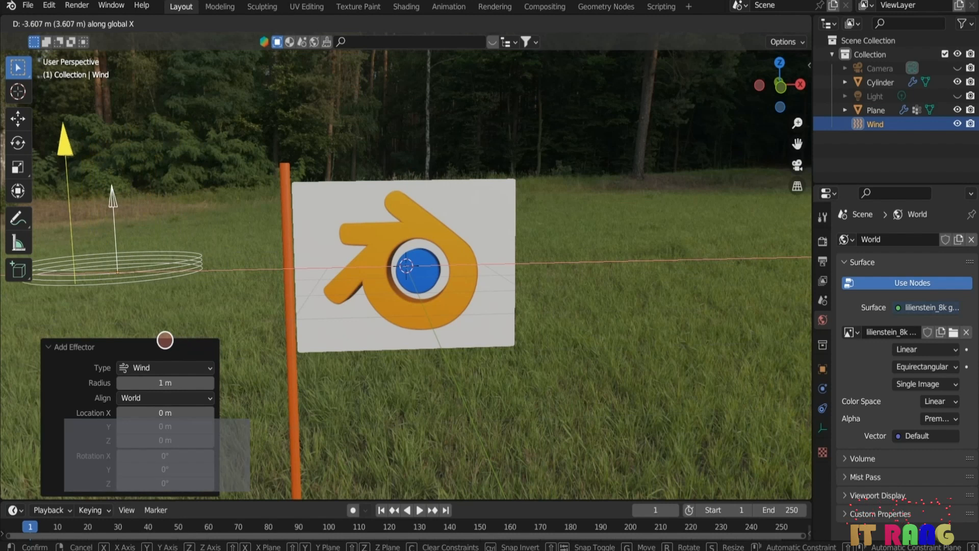
{"action": "left_click", "coordinate": [164, 339]}
{"action": "scroll", "coordinate": [221, 275], "scroll_direction": "down", "scroll_amount": 3}
{"action": "key", "text": "r"}
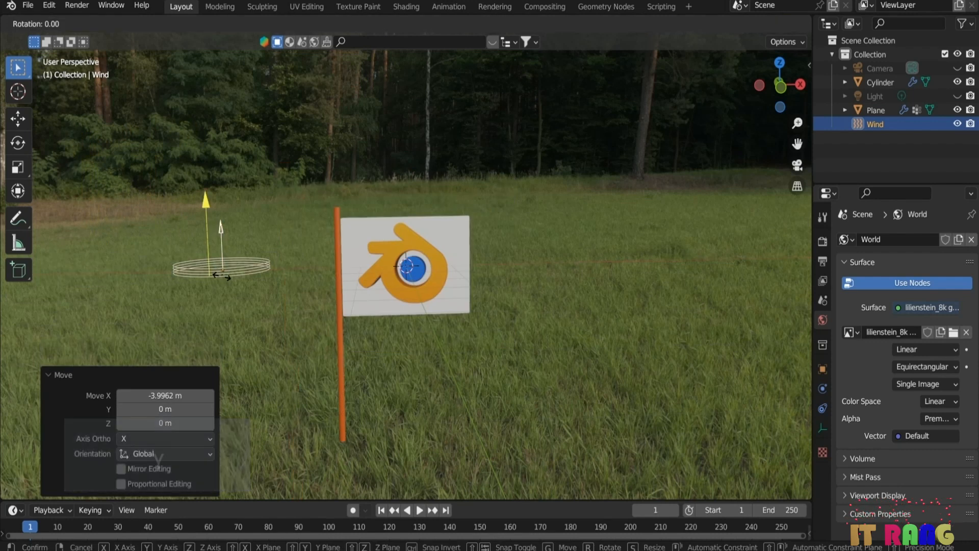
{"action": "key", "text": "y"}
{"action": "key", "text": "Escape"}
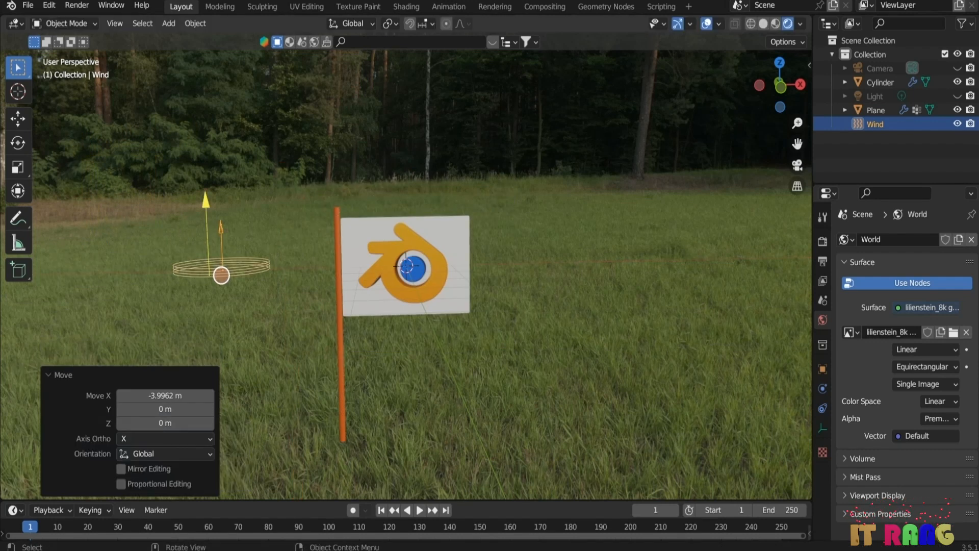
Step: Rotate the Wind force field 90° so its arrow points toward the flagpole
{"action": "key", "text": "r"}
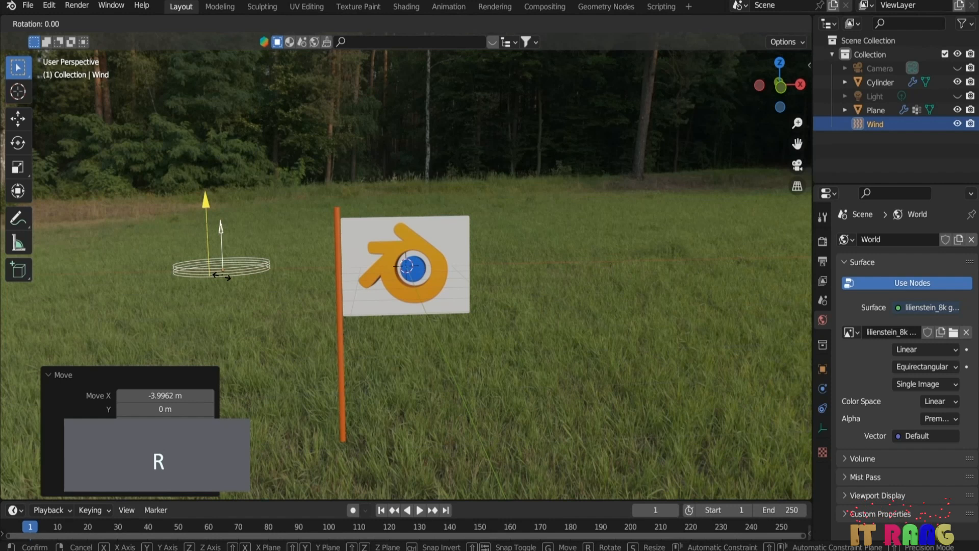
{"action": "type", "text": "90"}
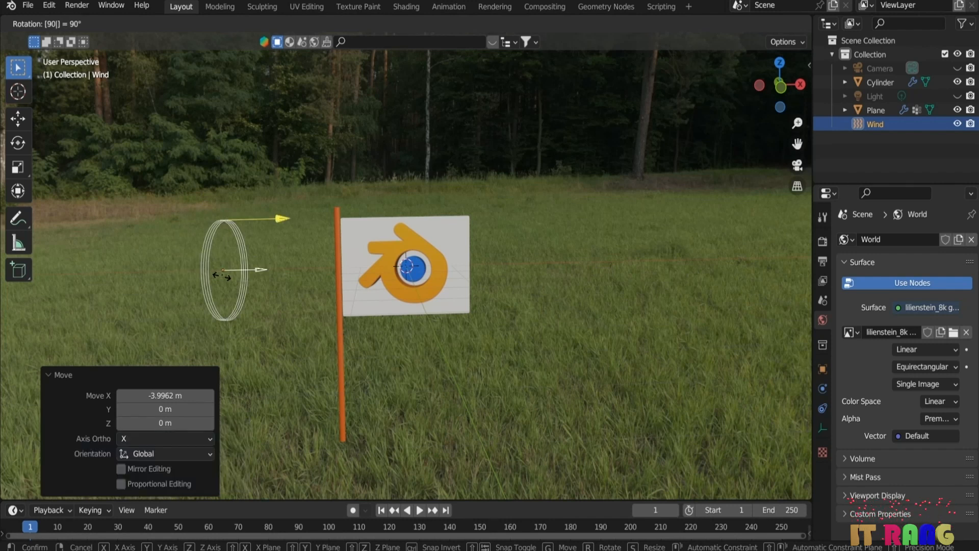
{"action": "key", "text": "Return"}
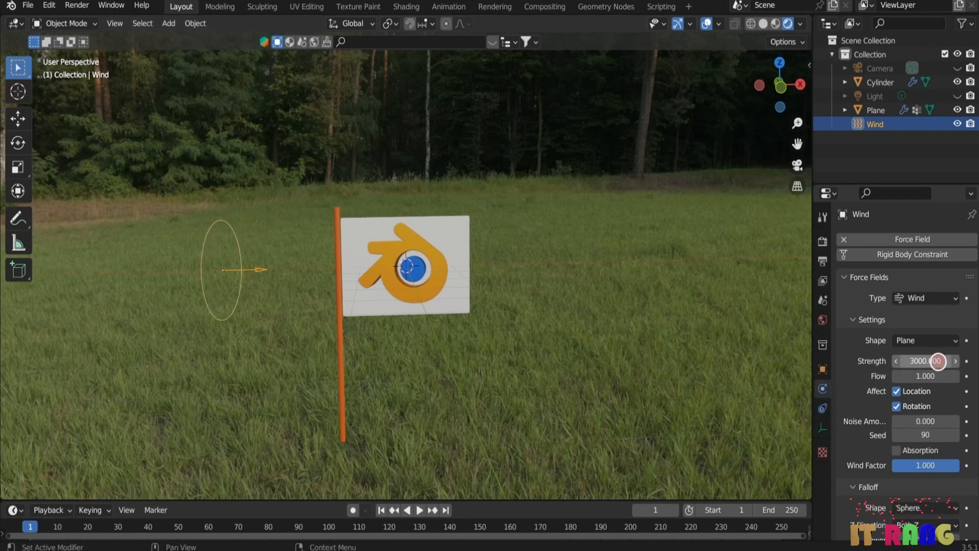
Step: Set the Wind force field's strength to 7000 and play the animation to simulate the flag
{"action": "left_click", "coordinate": [937, 361]}
{"action": "type", "text": "70"}
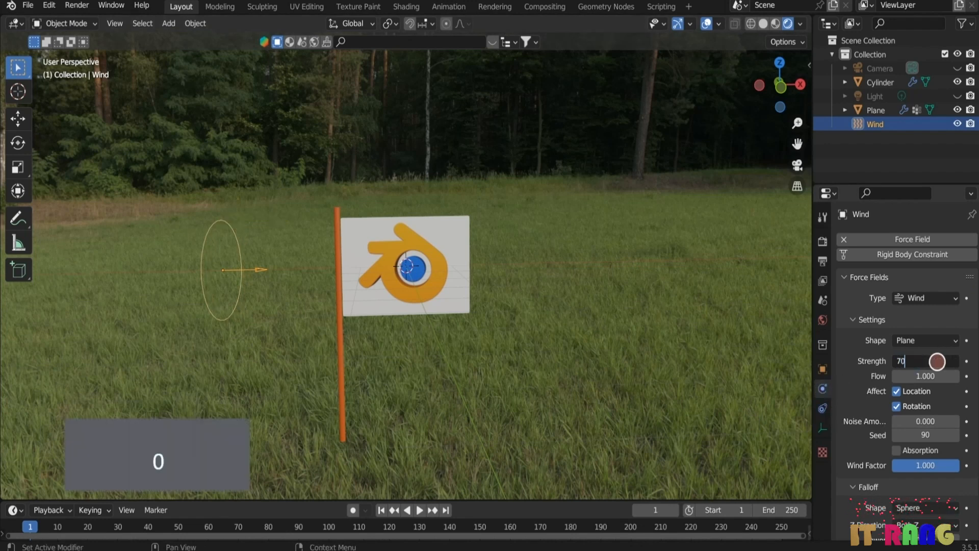
{"action": "type", "text": "00"}
{"action": "key", "text": "Return"}
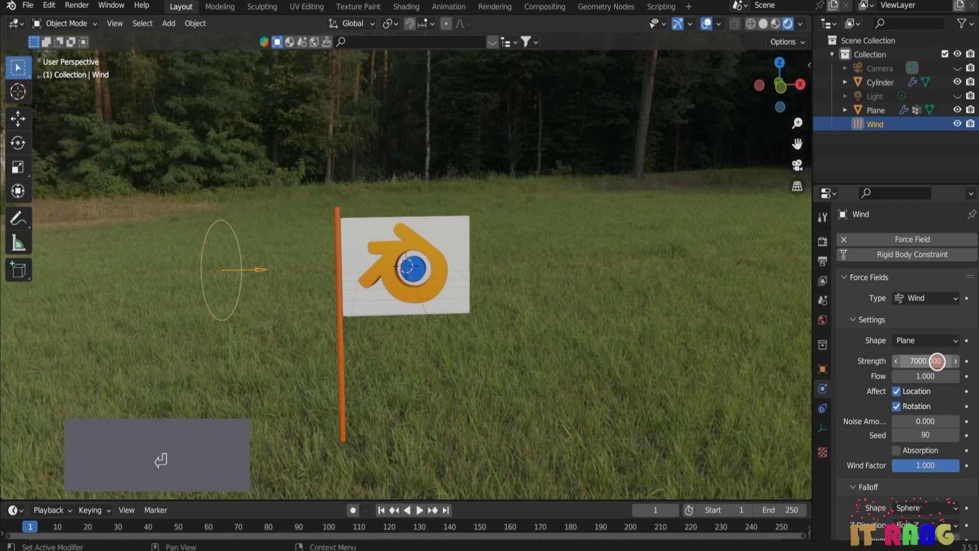
{"action": "left_click", "coordinate": [419, 510]}
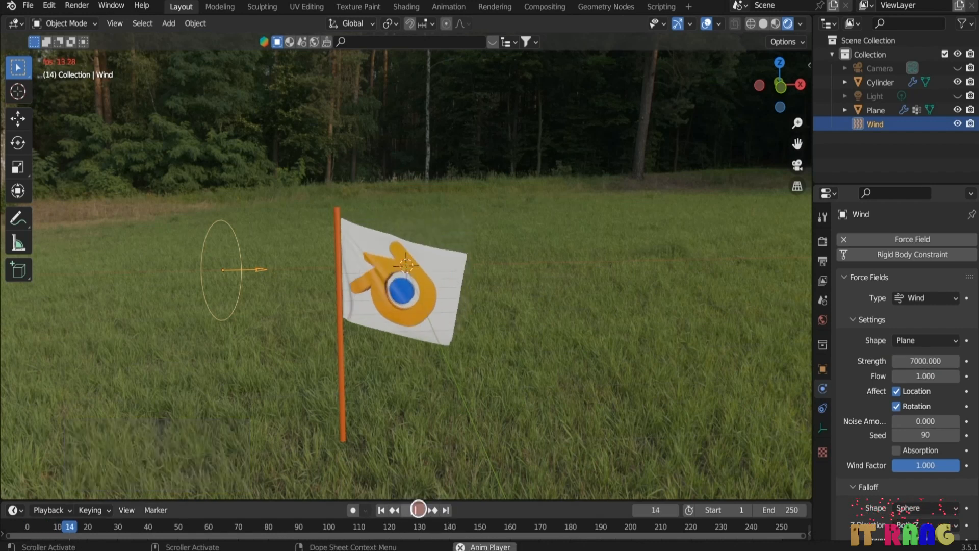
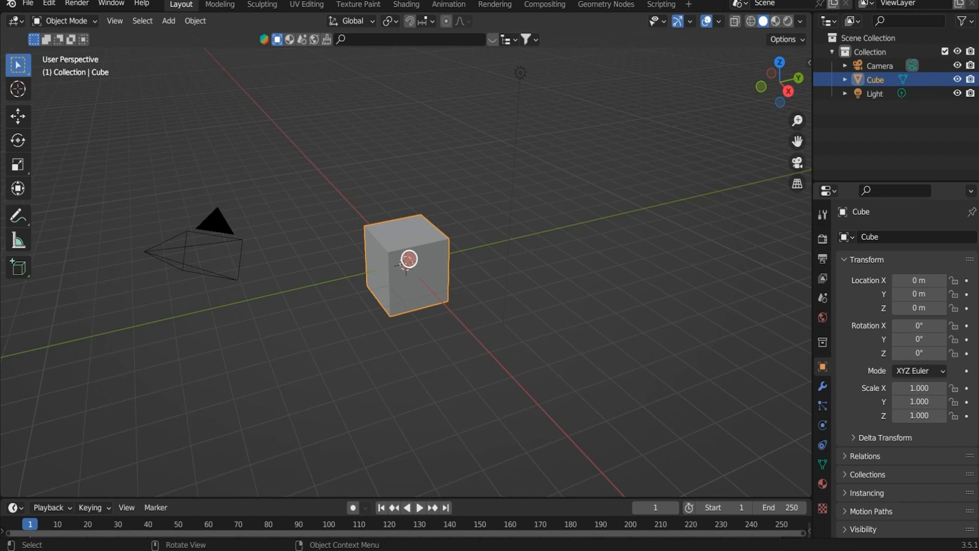
Step: Delete the default cube in the new scene and add a mesh plane at the origin
{"action": "key", "text": "x"}
{"action": "key", "text": "x"}
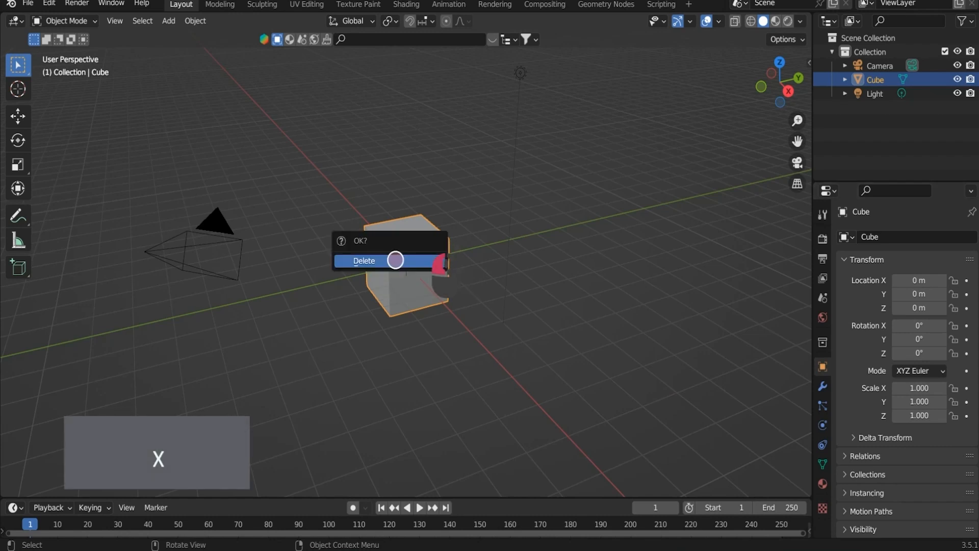
{"action": "left_click", "coordinate": [394, 258]}
{"action": "key", "text": "shift+a"}
{"action": "mouse_move", "coordinate": [498, 263]}
{"action": "left_click", "coordinate": [596, 260]}
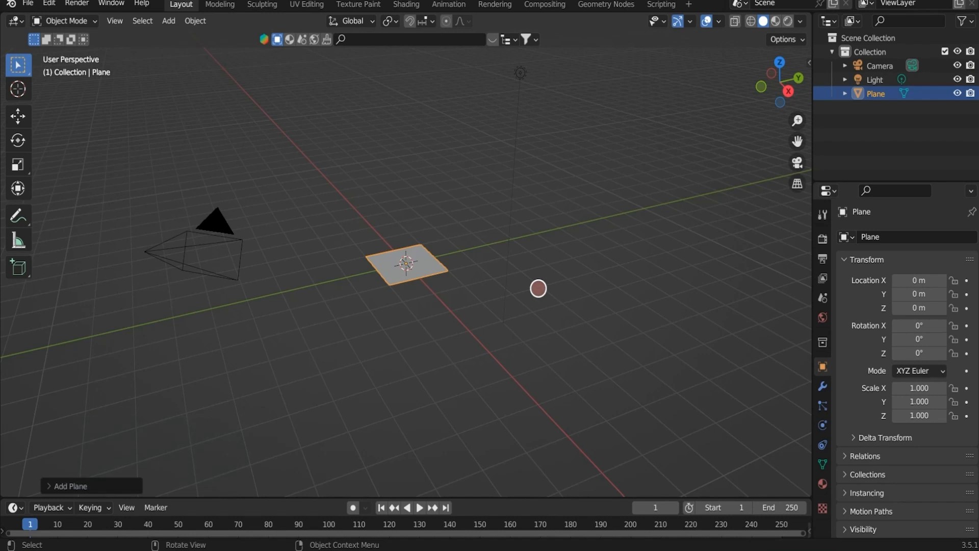
Step: Scale the plane uniformly to about 7.38 and raise it along the global Z axis, high above the origin
{"action": "key", "text": "s"}
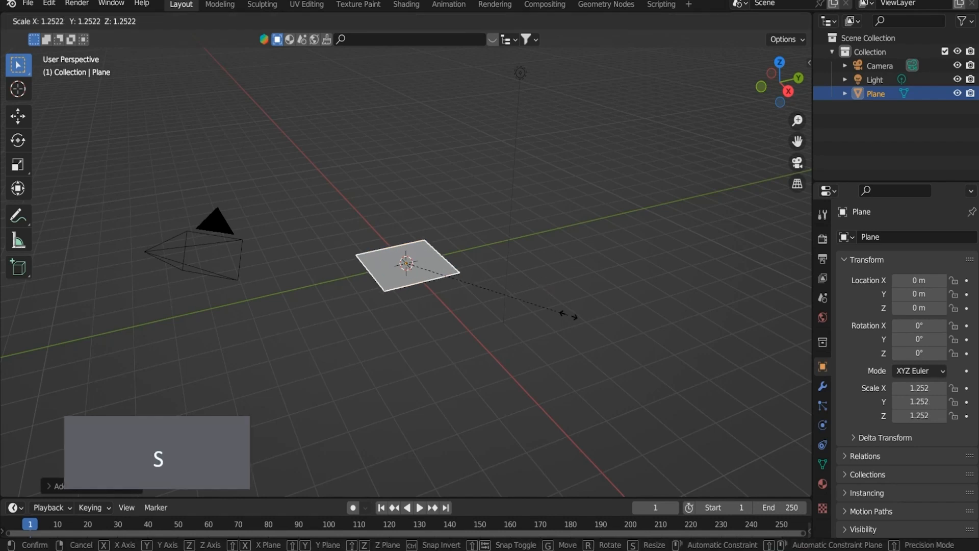
{"action": "left_click", "coordinate": [641, 408]}
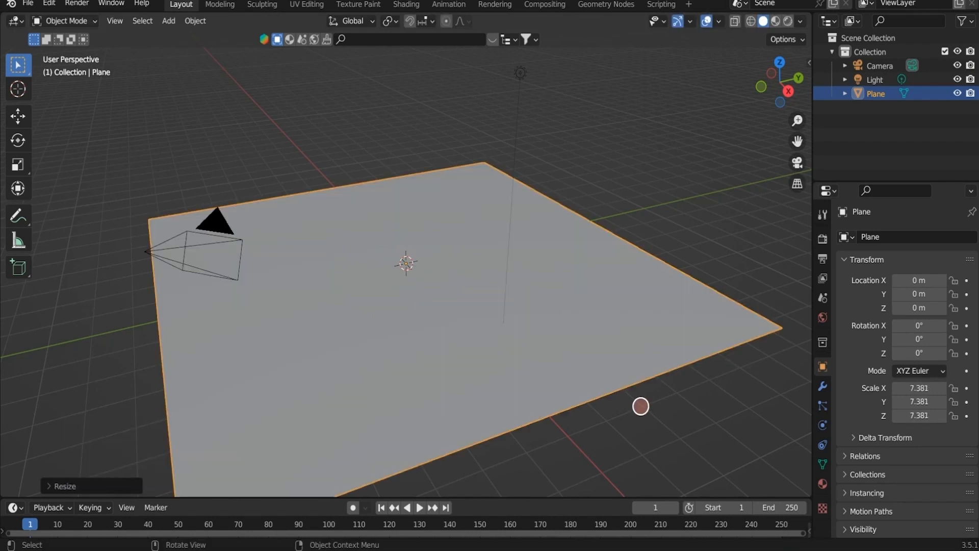
{"action": "key", "text": "g"}
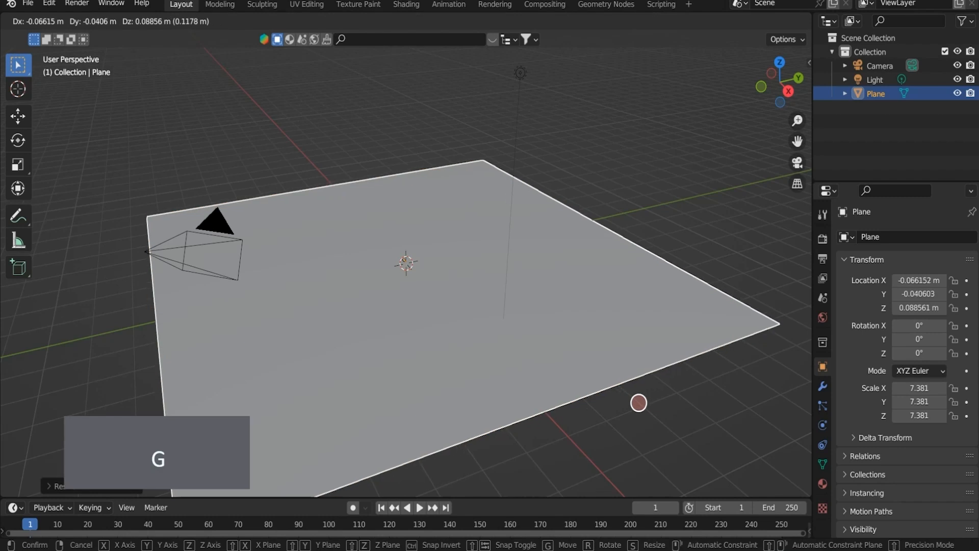
{"action": "key", "text": "z"}
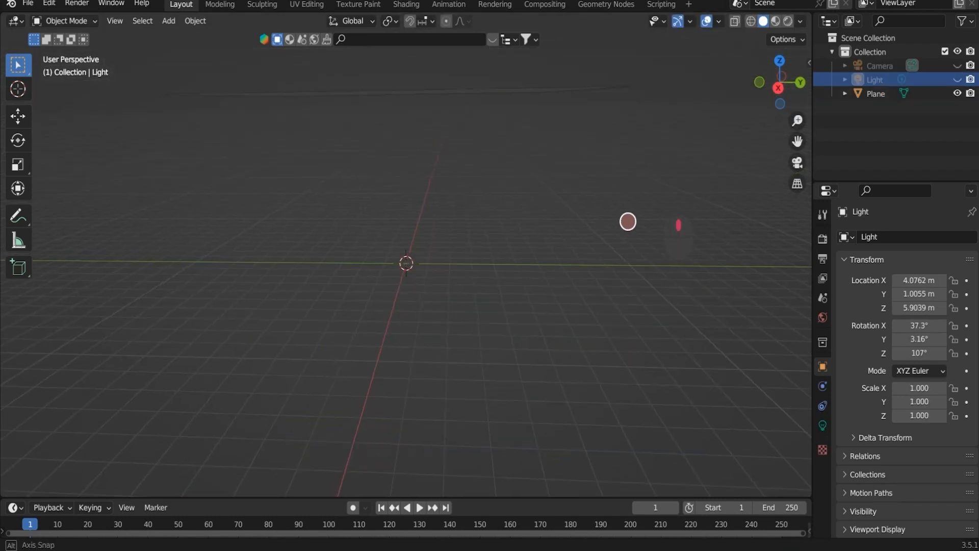
Step: Add a mesh cylinder at the origin and thin it to a scale of about 0.167 in X and Y, with Z locked
{"action": "middle_click_drag", "start_coordinate": [627, 218], "coordinate": [656, 227]}
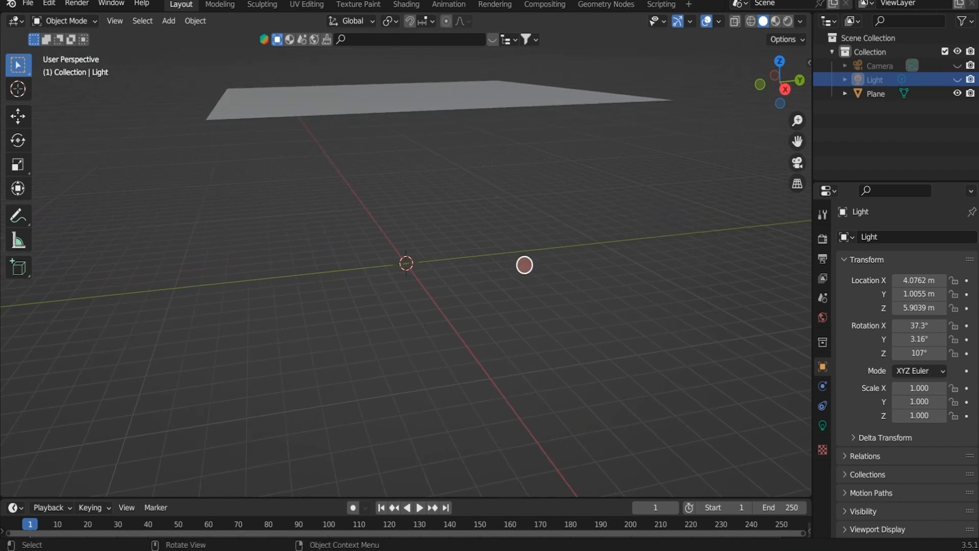
{"action": "key", "text": "shift+a"}
{"action": "mouse_move", "coordinate": [524, 265]}
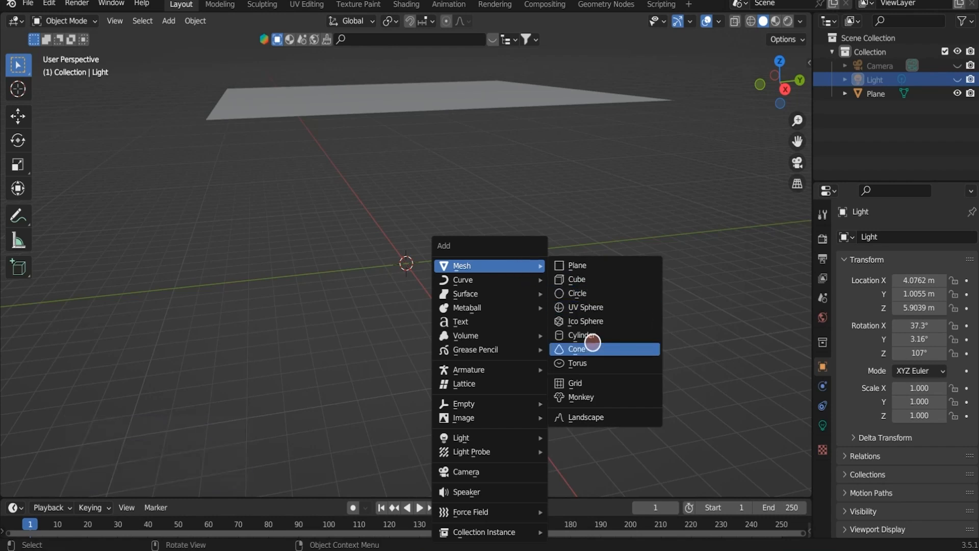
{"action": "left_click", "coordinate": [584, 335]}
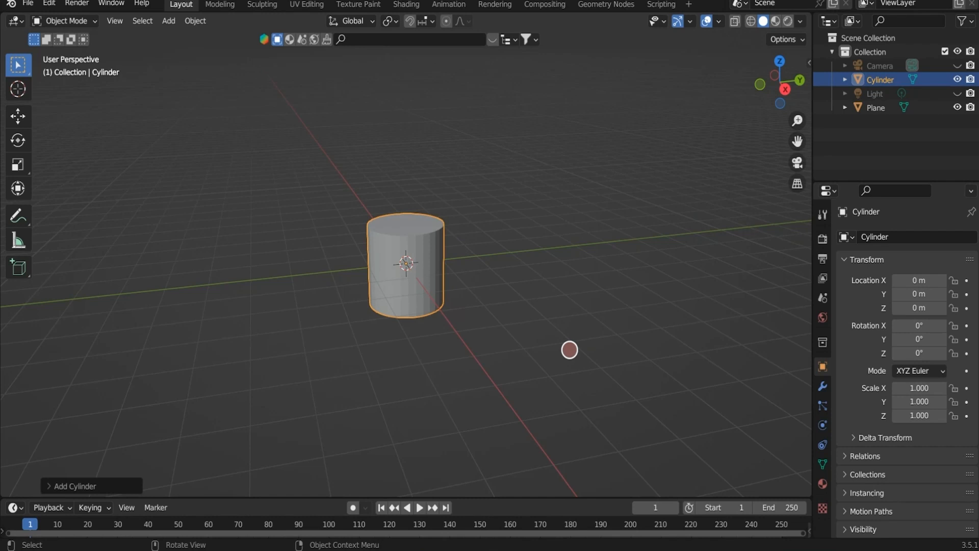
{"action": "key", "text": "s"}
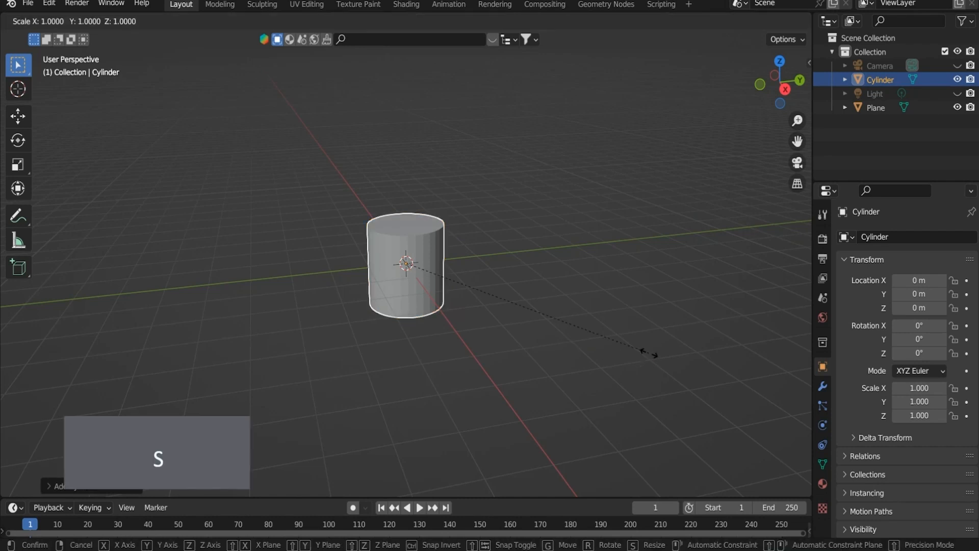
{"action": "key", "text": "shift+z"}
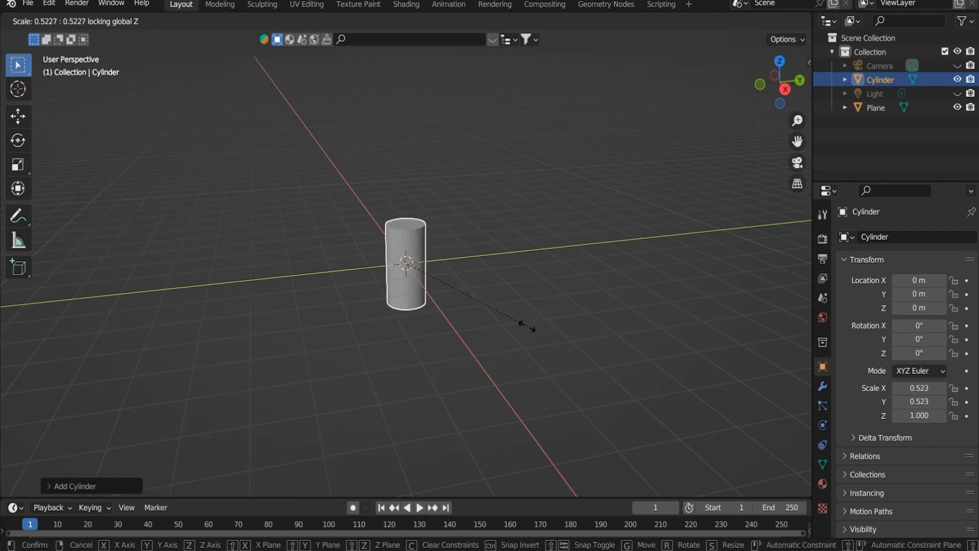
{"action": "left_click", "coordinate": [515, 291]}
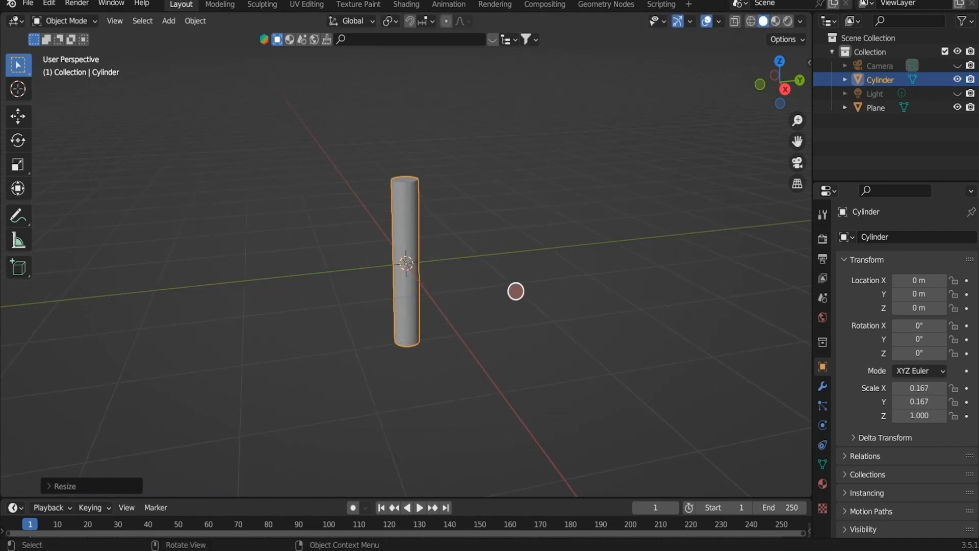
Step: Scale the cylinder to about 0.604 along the global Z axis and shade it smooth
{"action": "key", "text": "s"}
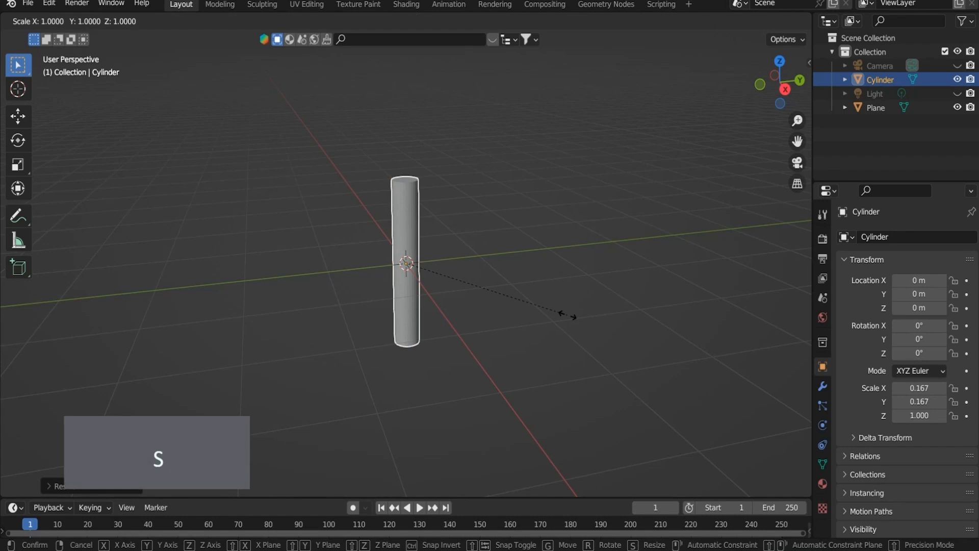
{"action": "key", "text": "z"}
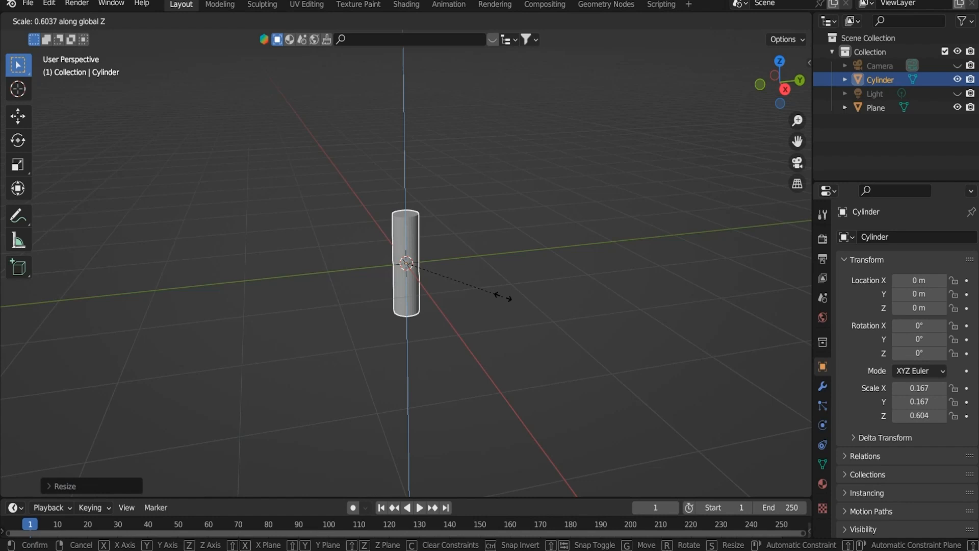
{"action": "left_click", "coordinate": [503, 297]}
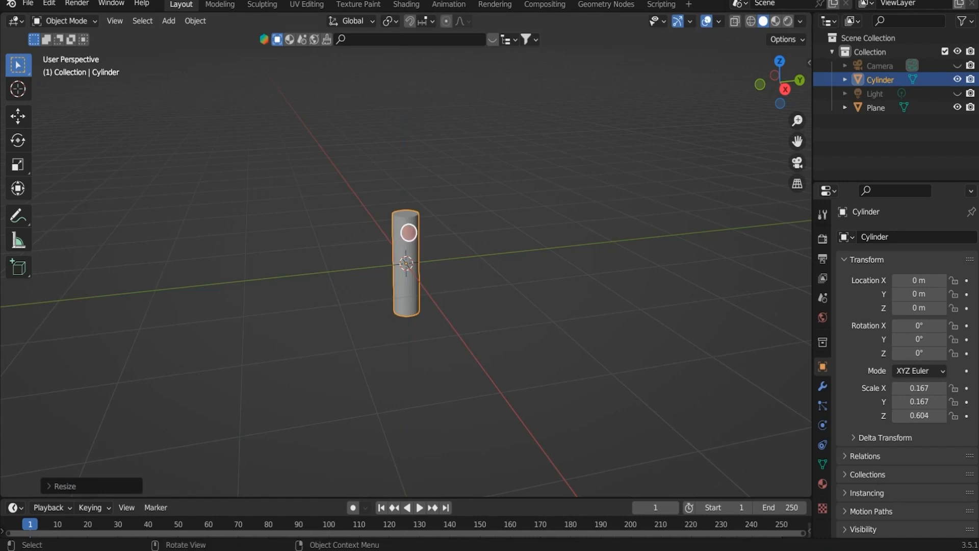
{"action": "right_click", "coordinate": [408, 232]}
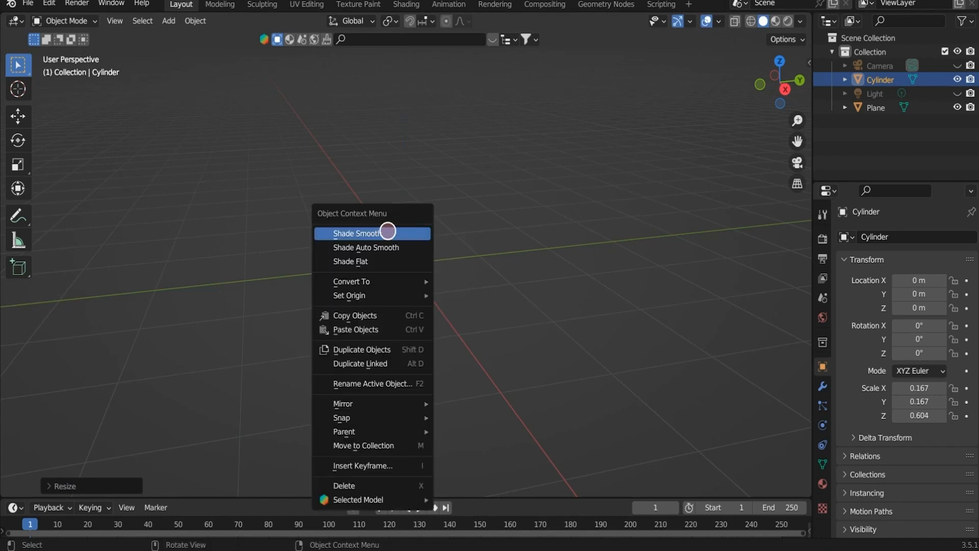
{"action": "left_click", "coordinate": [389, 231]}
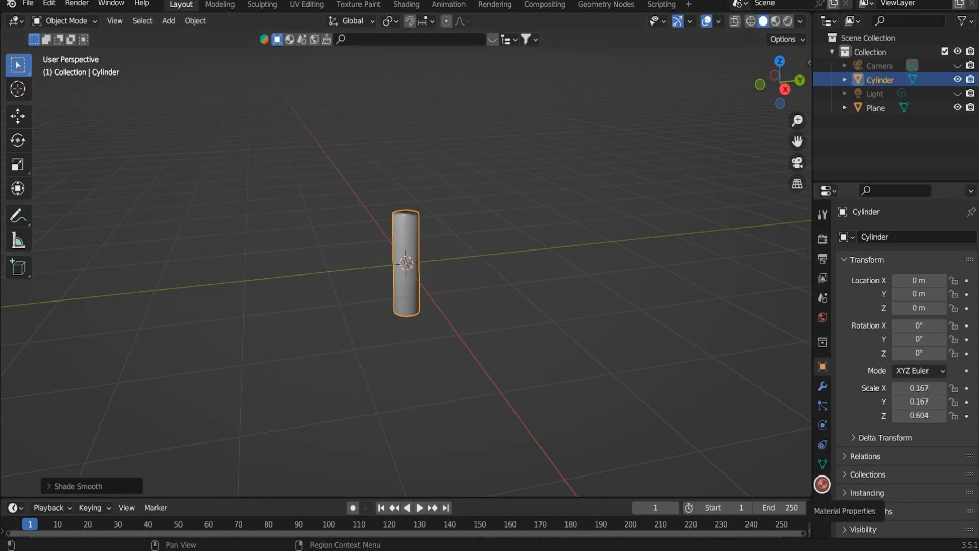
Step: Give the cylinder a new material with a pale cyan base color and display the viewport in Material Preview shading
{"action": "left_click", "coordinate": [822, 483]}
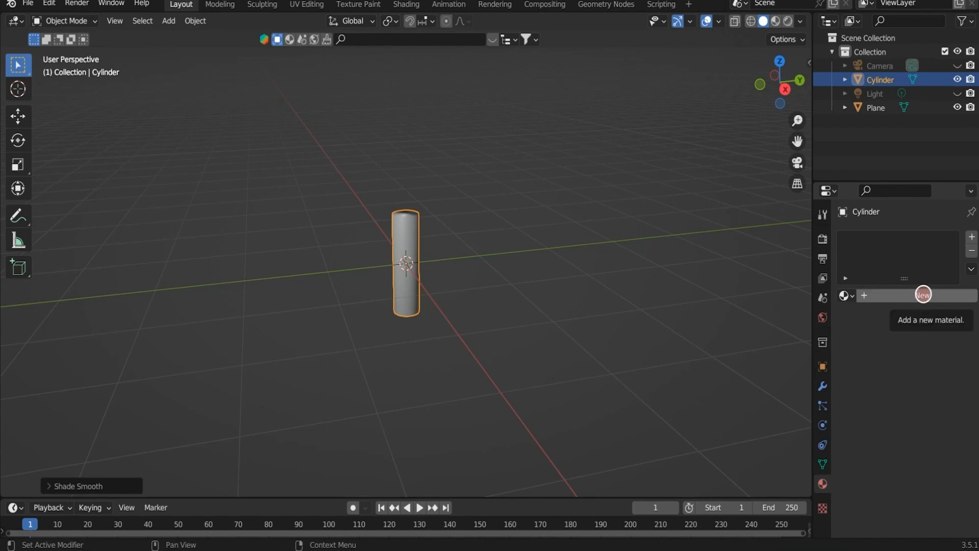
{"action": "left_click", "coordinate": [923, 295]}
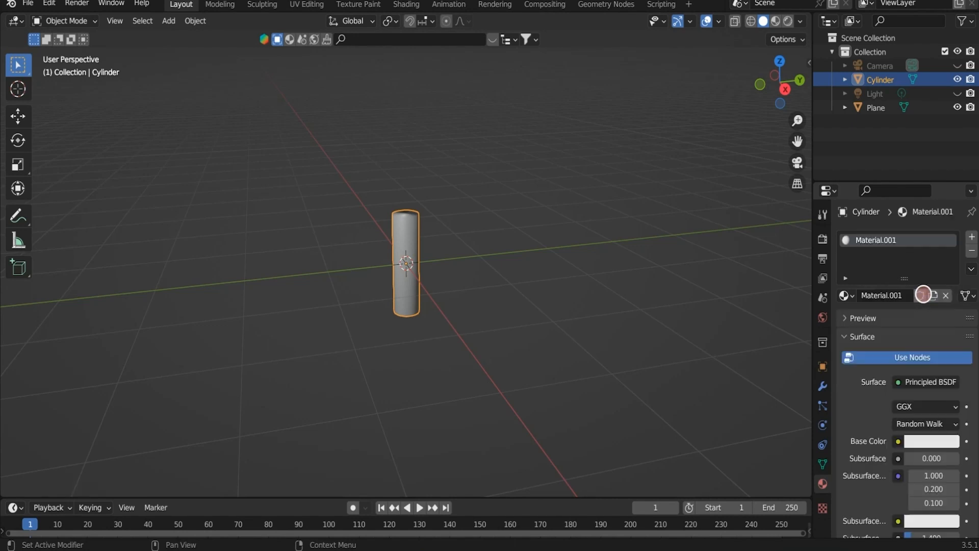
{"action": "left_click", "coordinate": [932, 441]}
{"action": "left_click", "coordinate": [892, 281]}
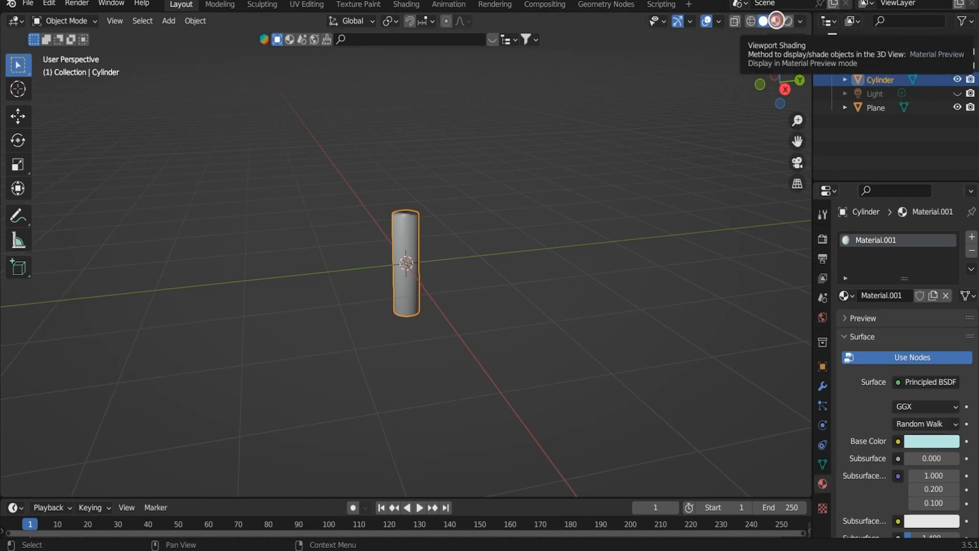
{"action": "left_click", "coordinate": [776, 20]}
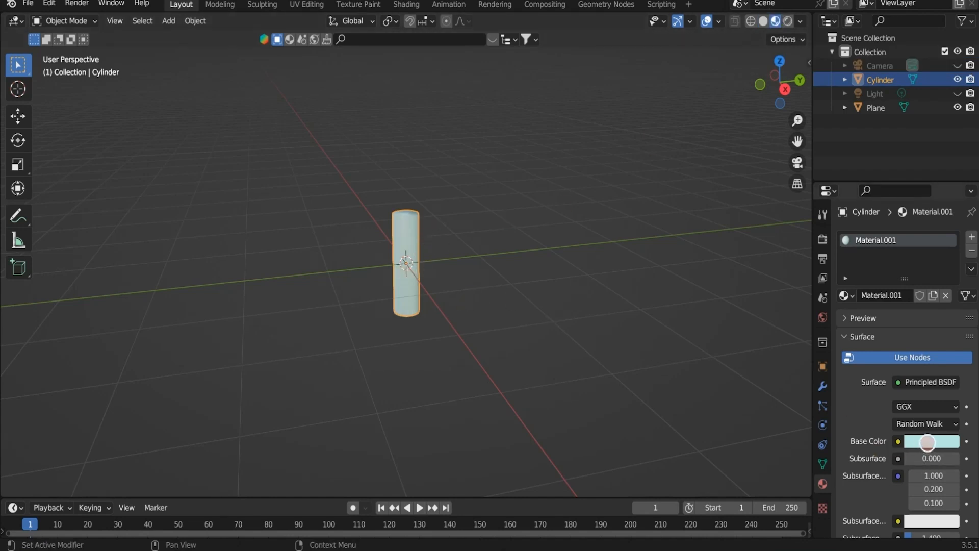
Step: Set the cylinder material's roughness to about 0.298 and its metallic value to about 0.119
{"action": "scroll", "coordinate": [926, 440], "scroll_direction": "down", "scroll_amount": 5}
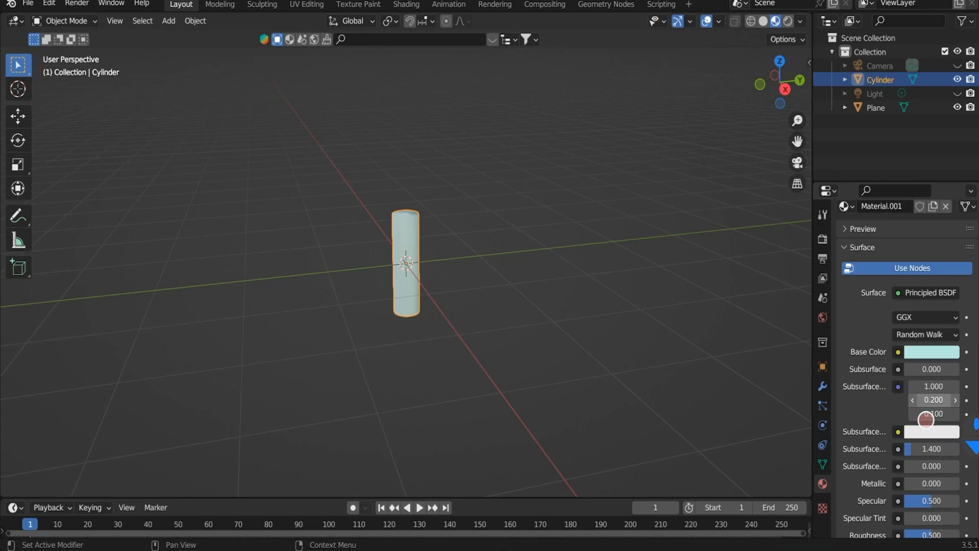
{"action": "left_click_drag", "start_coordinate": [933, 510], "coordinate": [925, 510]}
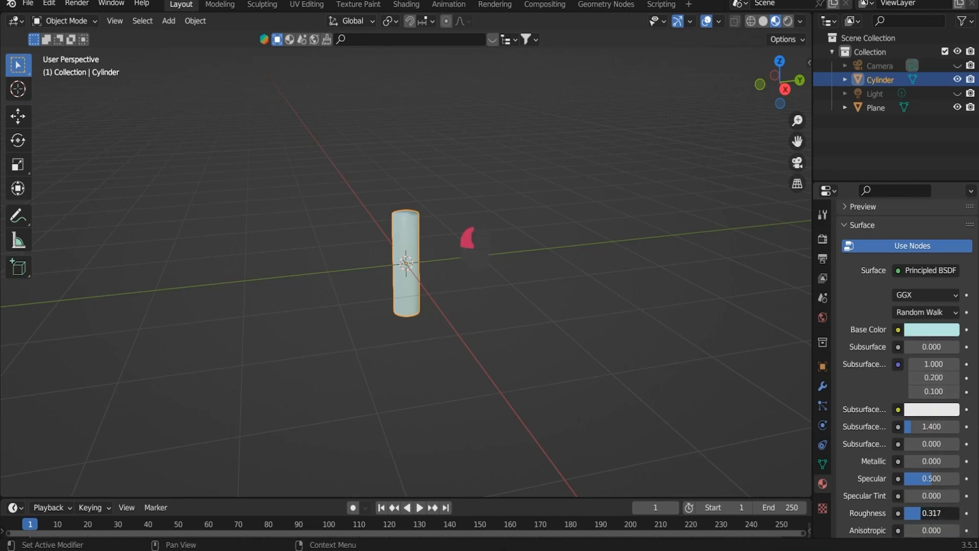
{"action": "left_click_drag", "start_coordinate": [905, 459], "coordinate": [906, 459]}
Step: Add a particle system to the raised plane and set its emission number to 11000
{"action": "scroll", "coordinate": [669, 341], "scroll_direction": "down", "scroll_amount": 5}
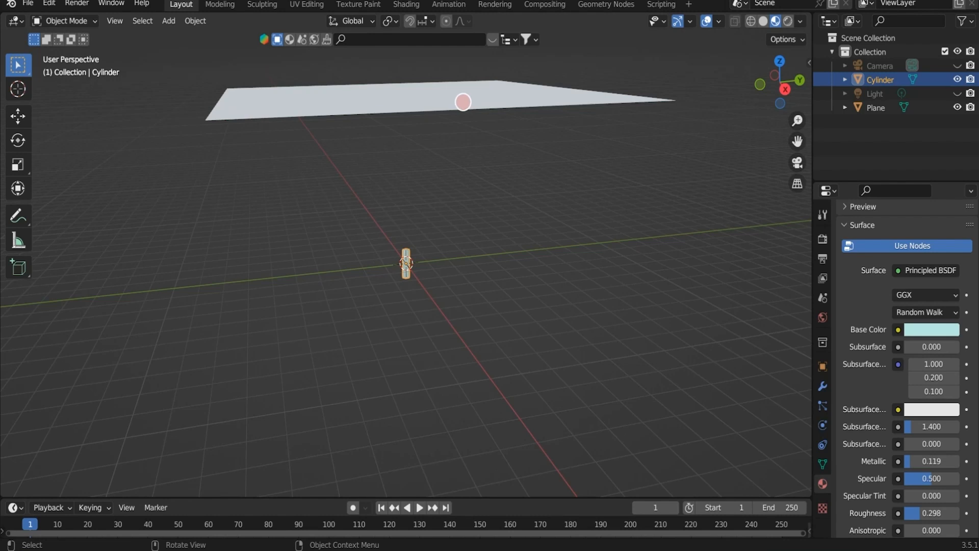
{"action": "left_click", "coordinate": [462, 101]}
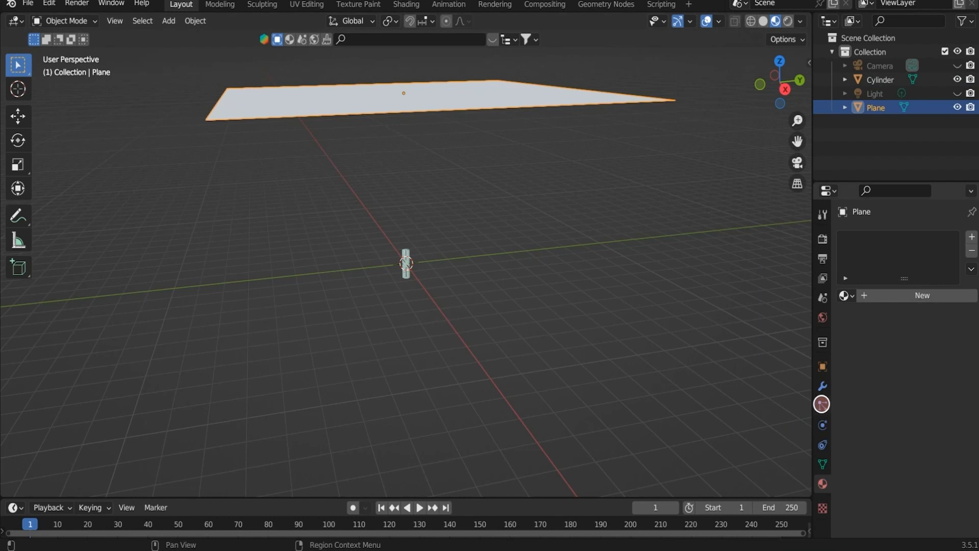
{"action": "left_click", "coordinate": [820, 403]}
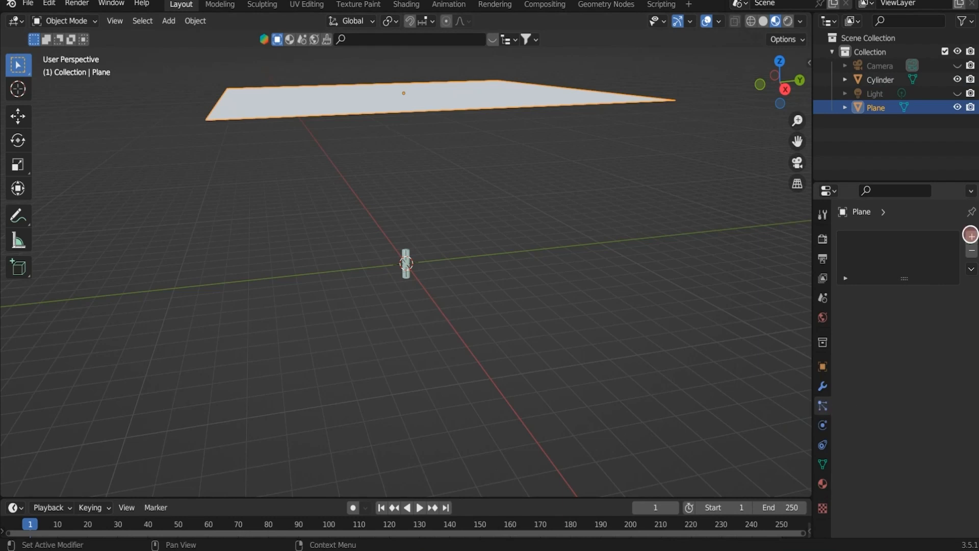
{"action": "left_click", "coordinate": [969, 236]}
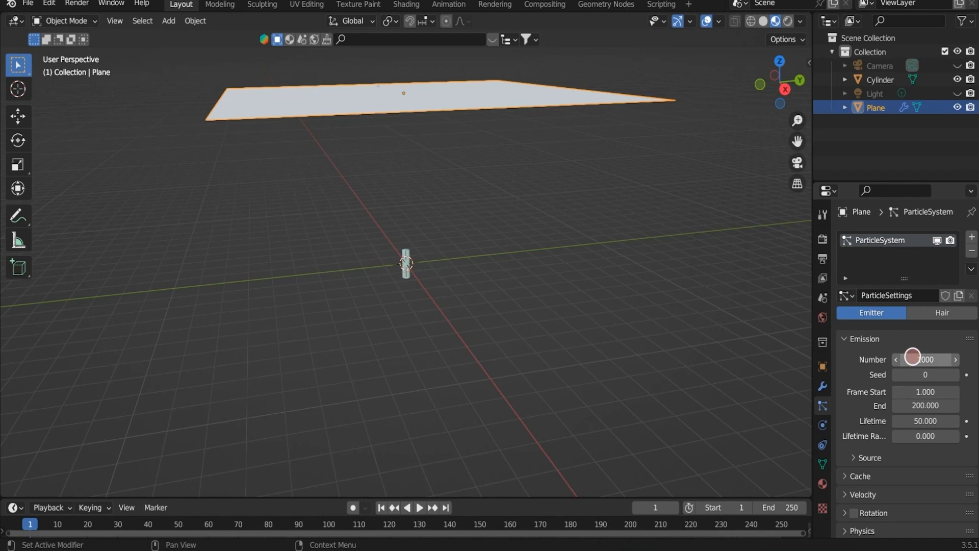
{"action": "left_click", "coordinate": [926, 361]}
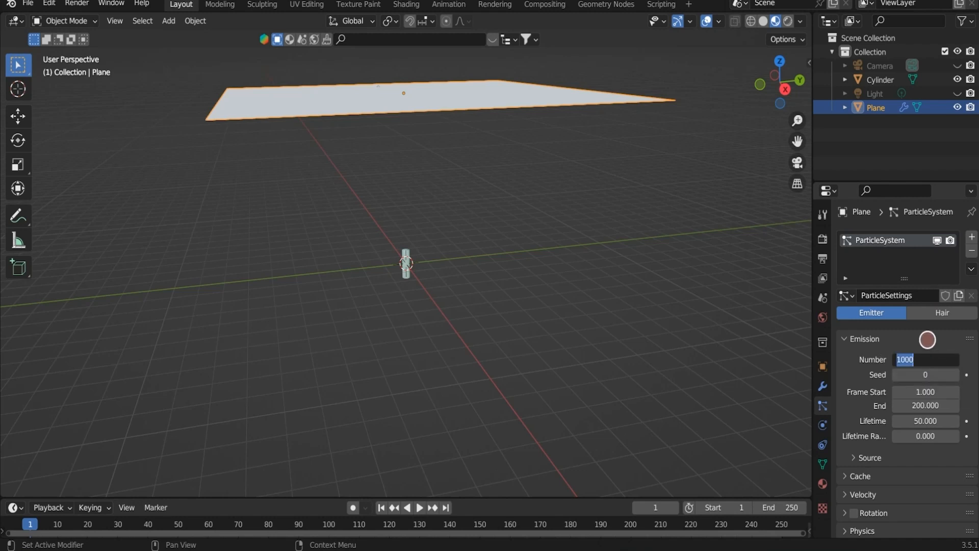
{"action": "type", "text": "1100"}
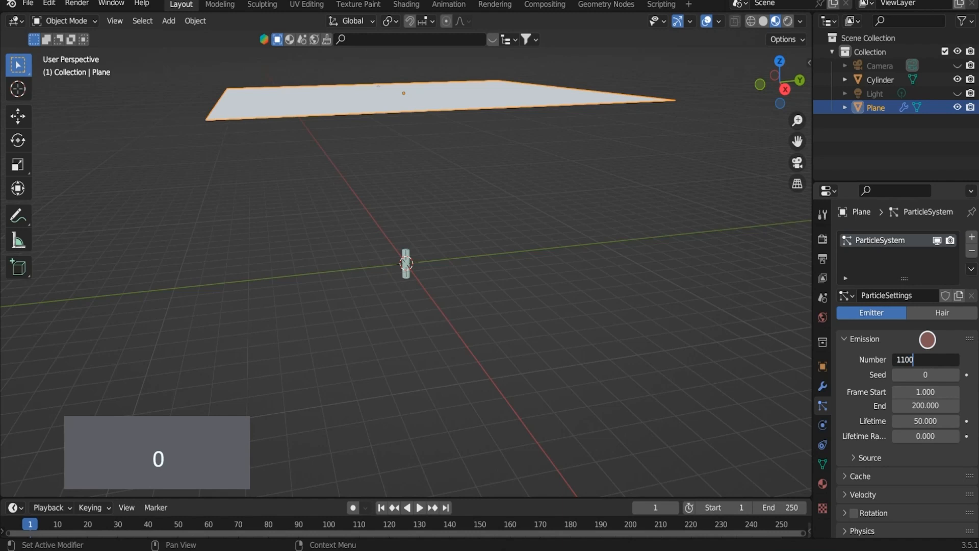
{"action": "type", "text": "0"}
{"action": "key", "text": "Return"}
Step: Render the plane's particles as Object and pick the cylinder as the instance object
{"action": "scroll", "coordinate": [867, 331], "scroll_direction": "down", "scroll_amount": 6}
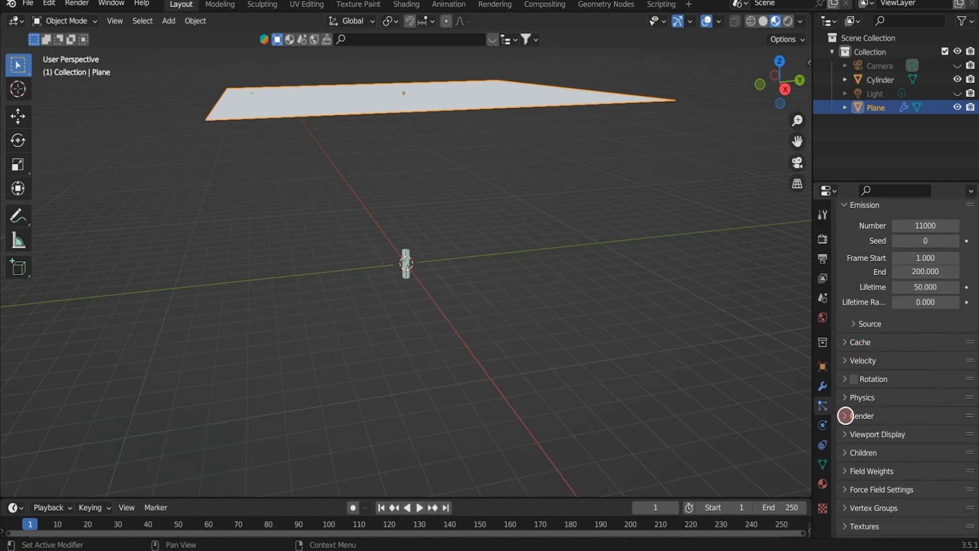
{"action": "left_click", "coordinate": [845, 415]}
{"action": "left_click", "coordinate": [954, 437]}
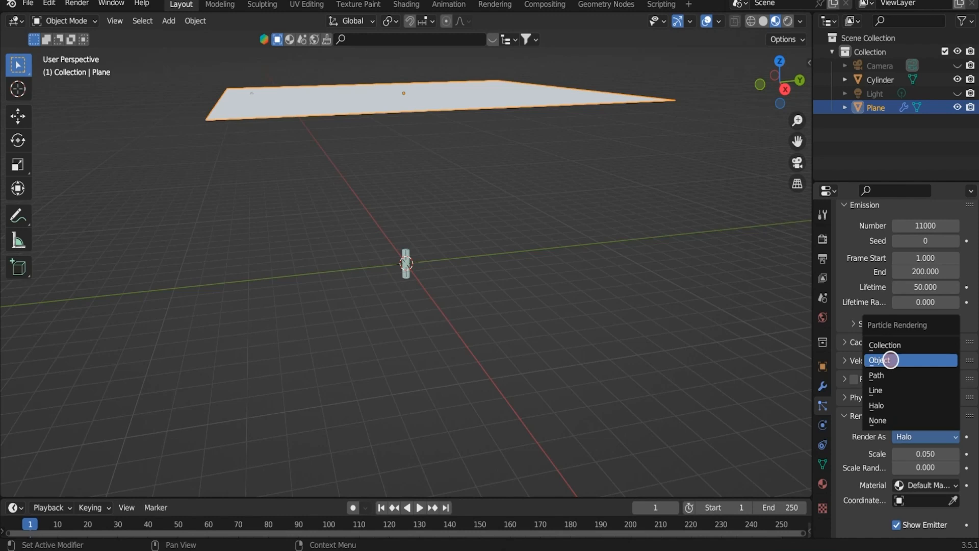
{"action": "left_click", "coordinate": [891, 360]}
{"action": "scroll", "coordinate": [870, 465], "scroll_direction": "down", "scroll_amount": 3}
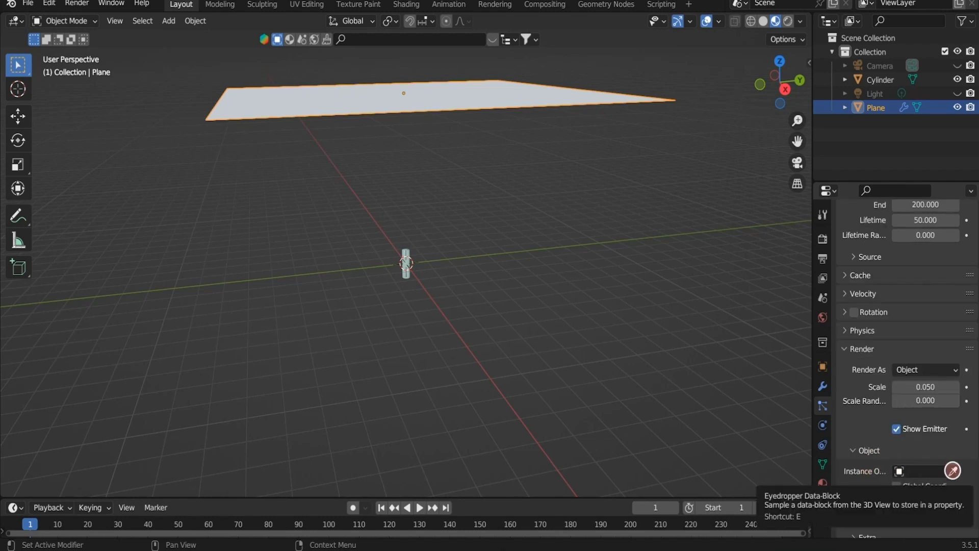
{"action": "left_click", "coordinate": [953, 470]}
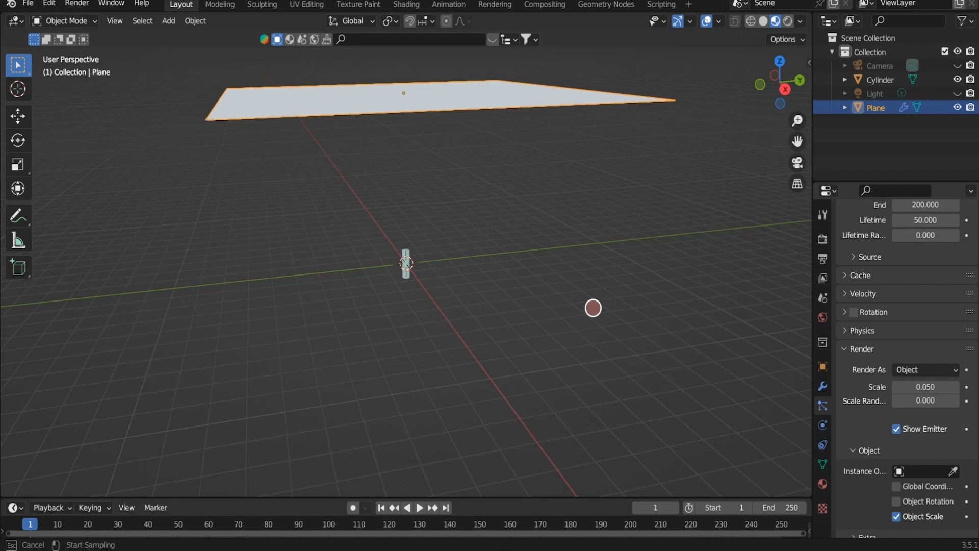
{"action": "left_click", "coordinate": [405, 252]}
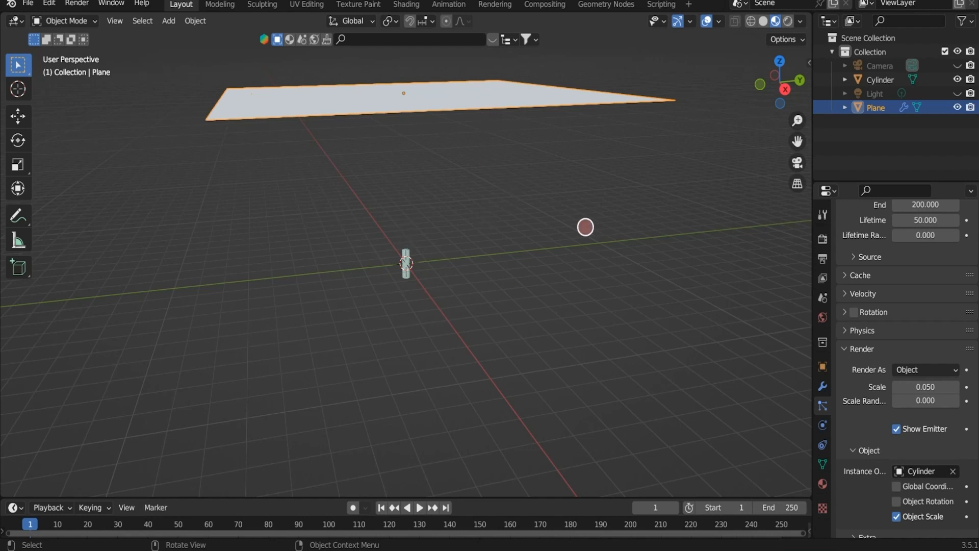
Step: Hide the cylinder in the viewport, preview the falling particles, and return to the first frame
{"action": "left_click", "coordinate": [957, 80]}
{"action": "left_click", "coordinate": [420, 507]}
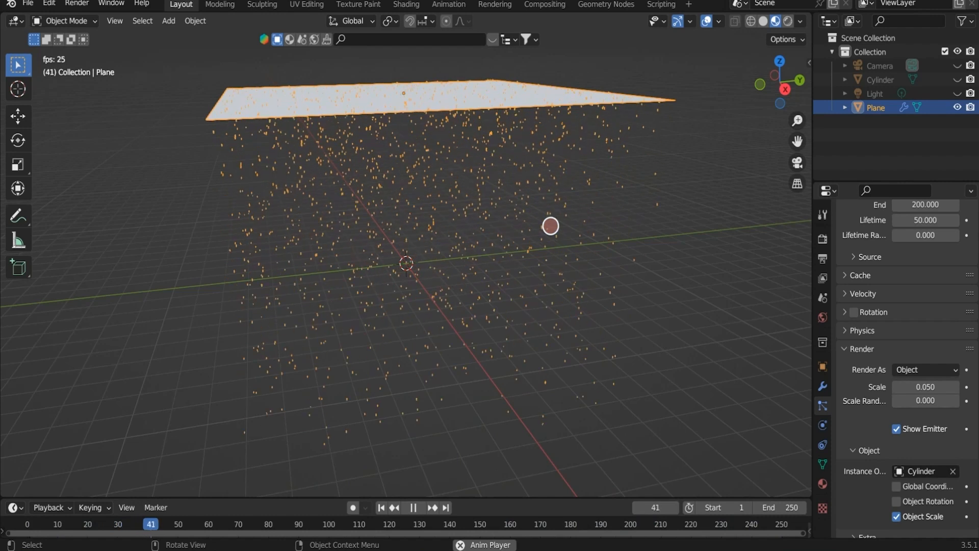
{"action": "left_click", "coordinate": [413, 507]}
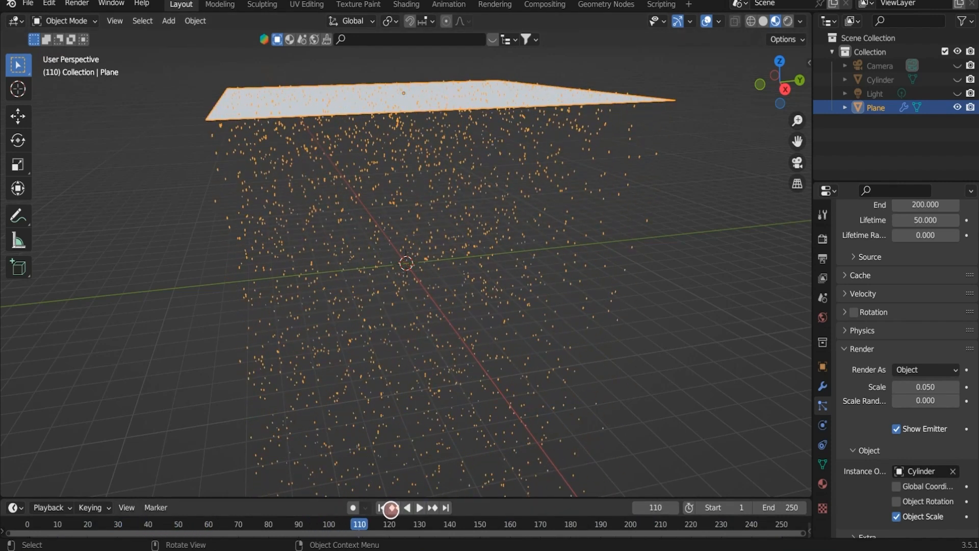
{"action": "left_click", "coordinate": [381, 507]}
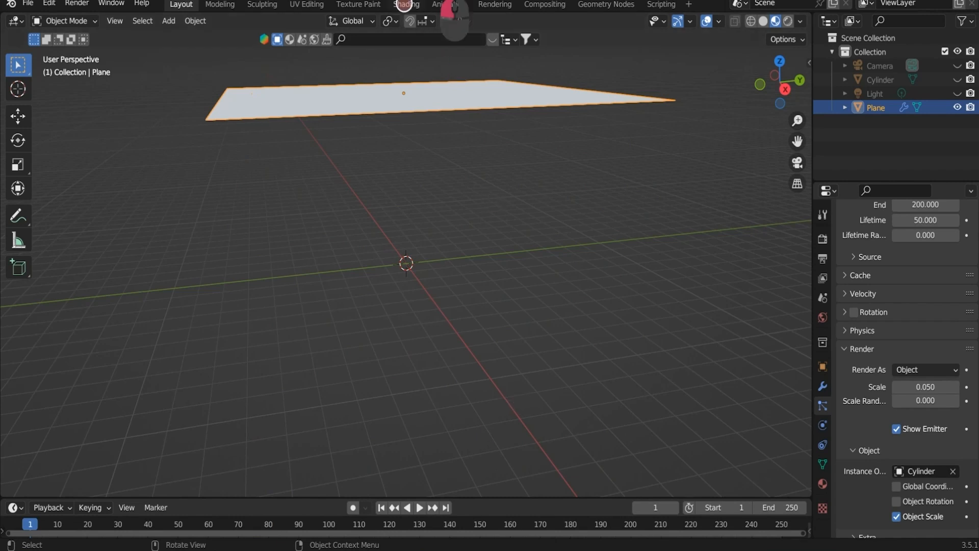
Step: Open the World shader nodes in the Shading workspace and delete the Background node
{"action": "left_click", "coordinate": [405, 5]}
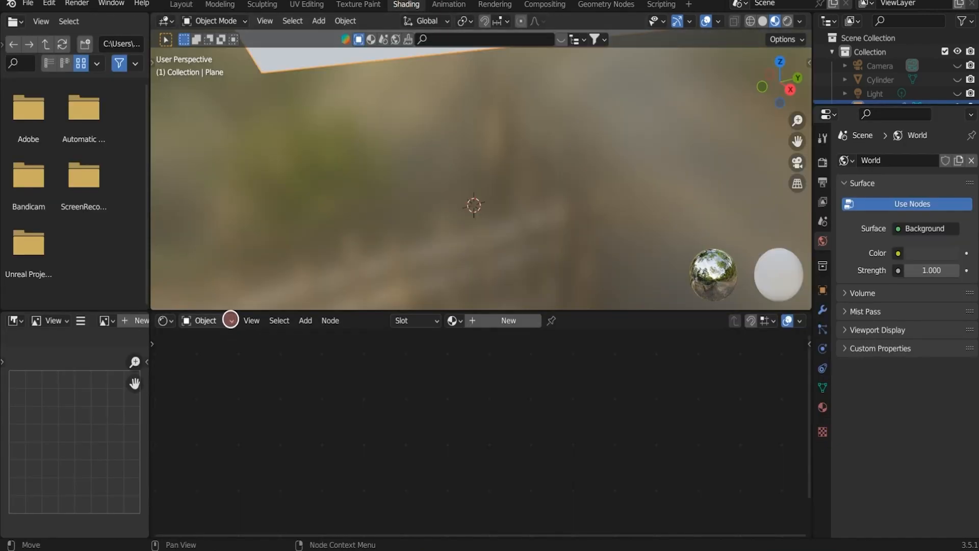
{"action": "left_click", "coordinate": [230, 320]}
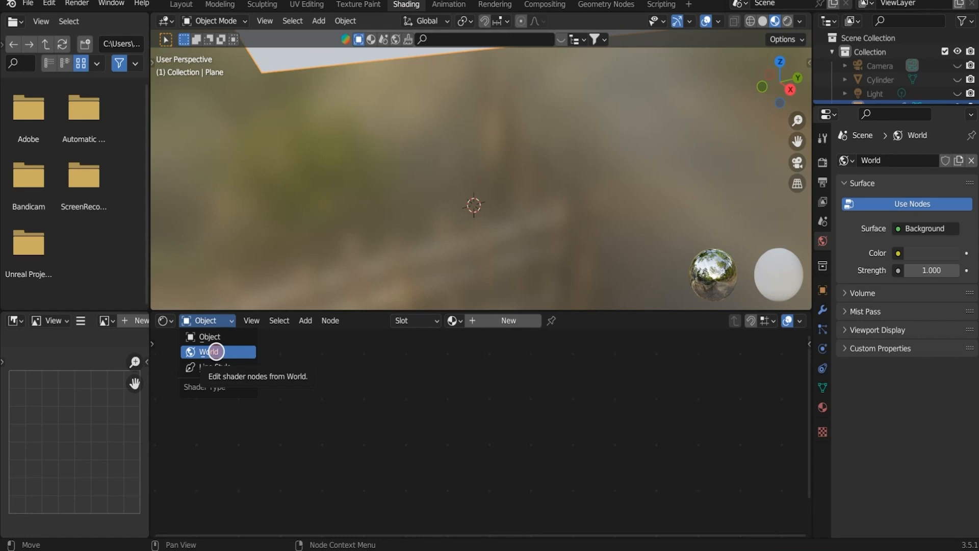
{"action": "left_click", "coordinate": [216, 351]}
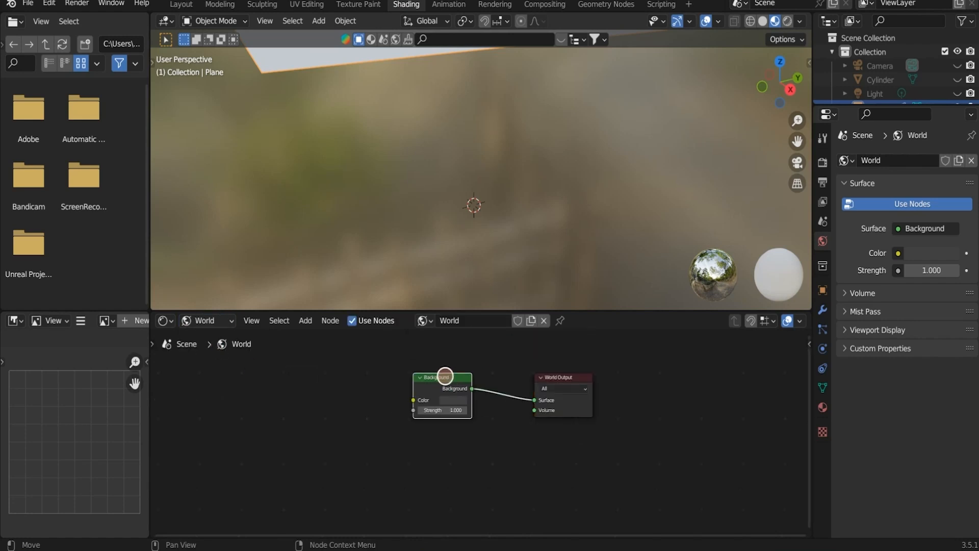
{"action": "key", "text": "x"}
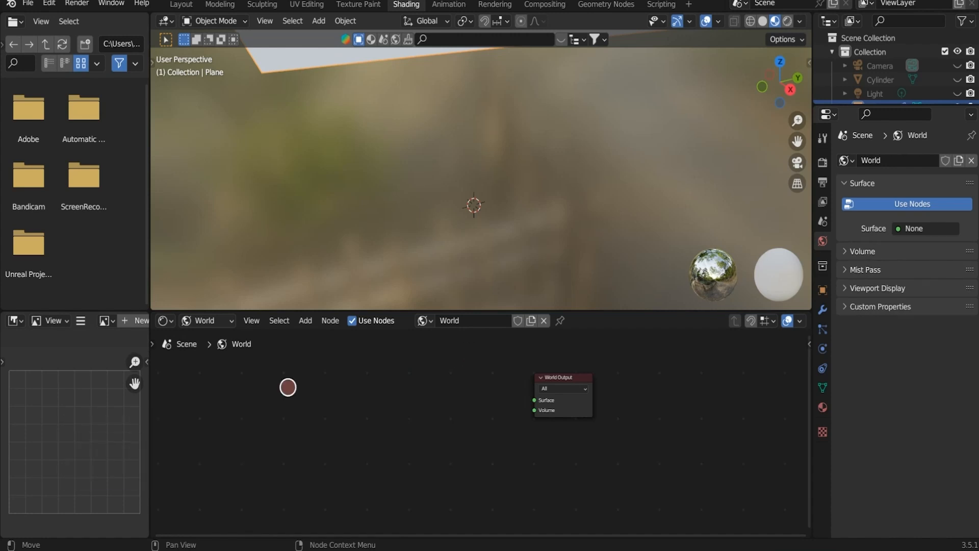
Step: Add an Environment Texture node beside the World Output node
{"action": "left_click", "coordinate": [308, 321]}
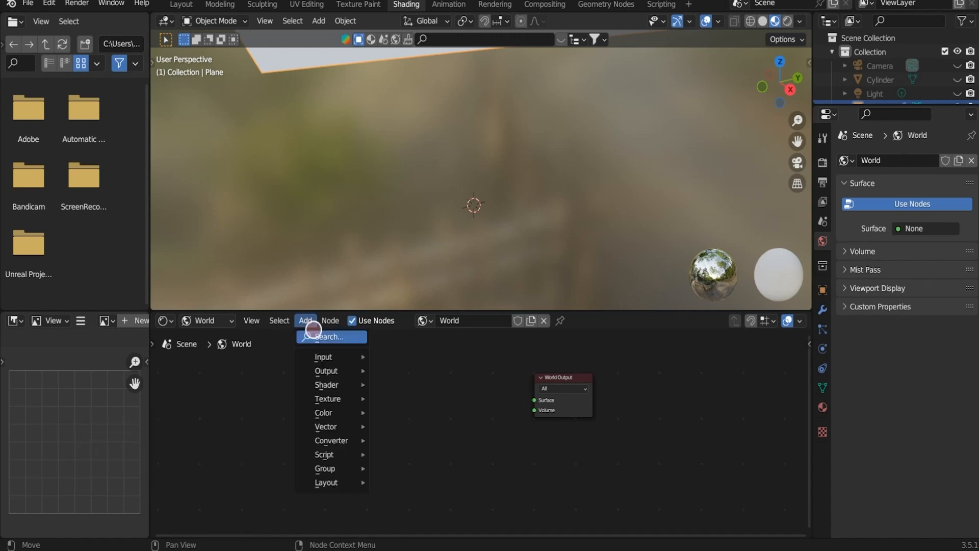
{"action": "left_click", "coordinate": [327, 336]}
{"action": "type", "text": "en"}
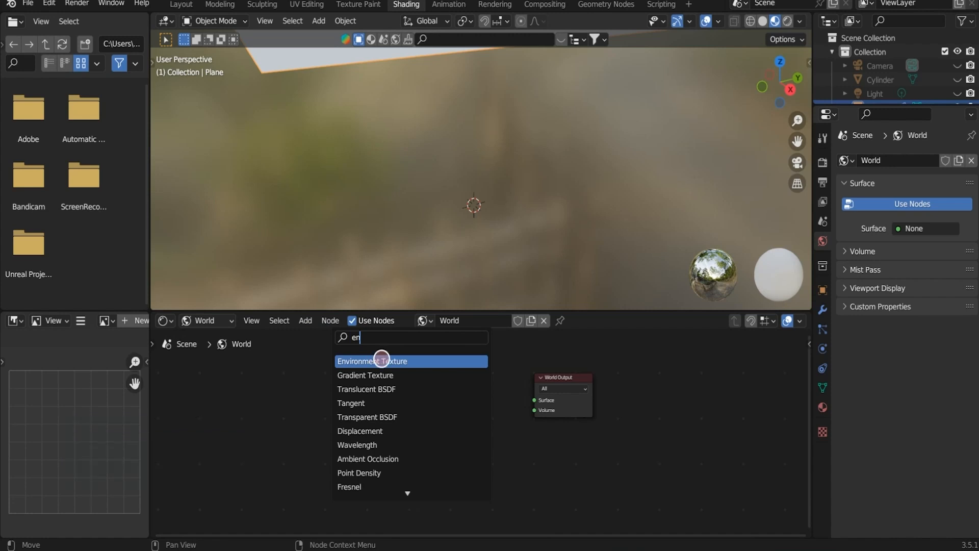
{"action": "left_click", "coordinate": [397, 361]}
{"action": "left_click", "coordinate": [411, 390]}
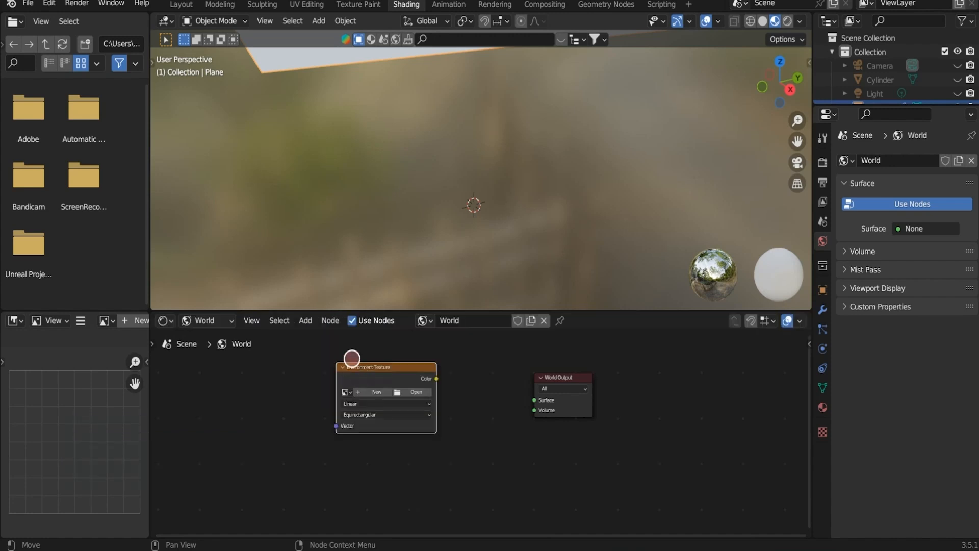
Step: Load cloudy_vondelpark_4k.hdr from the Desktop into the Environment Texture and connect its Color to the World Output's Surface
{"action": "scroll", "coordinate": [434, 395], "scroll_direction": "up", "scroll_amount": 2}
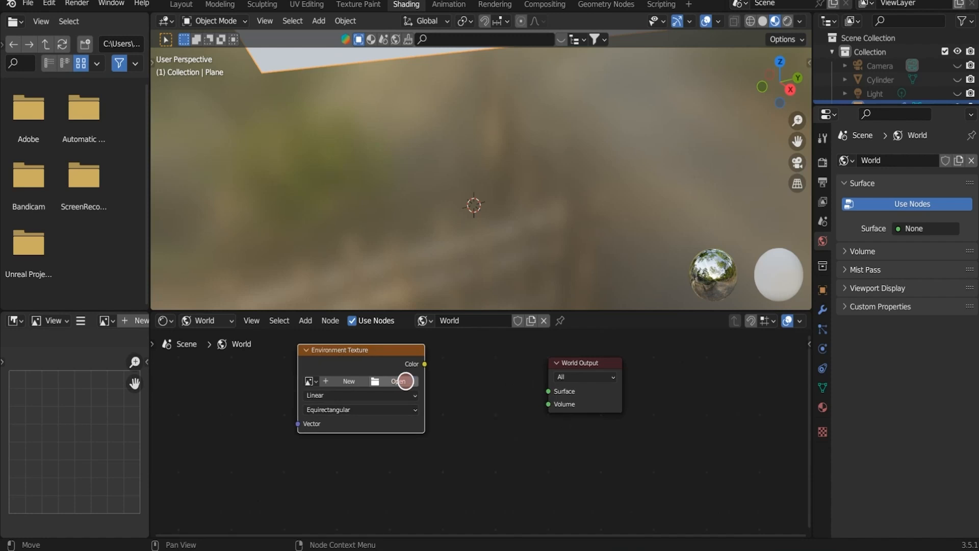
{"action": "left_click", "coordinate": [396, 381]}
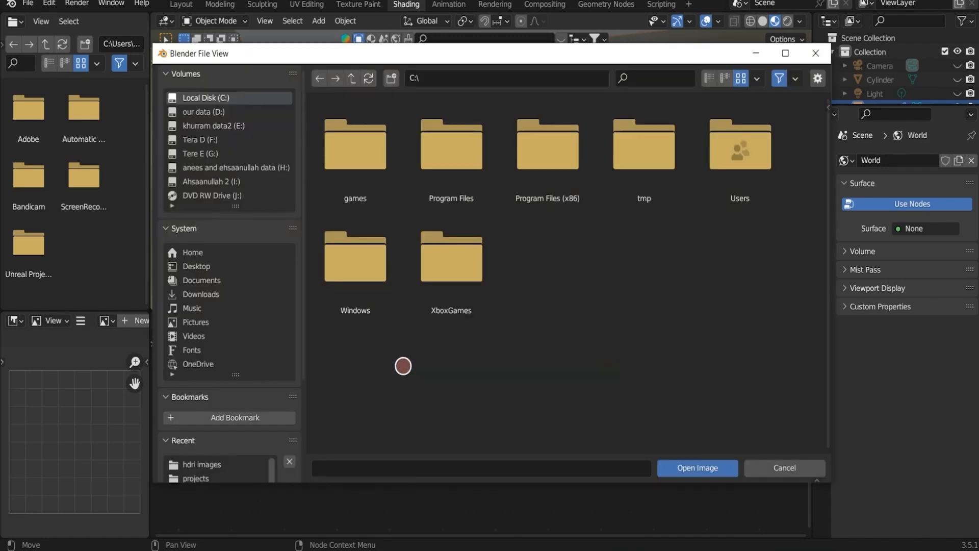
{"action": "left_click", "coordinate": [209, 265]}
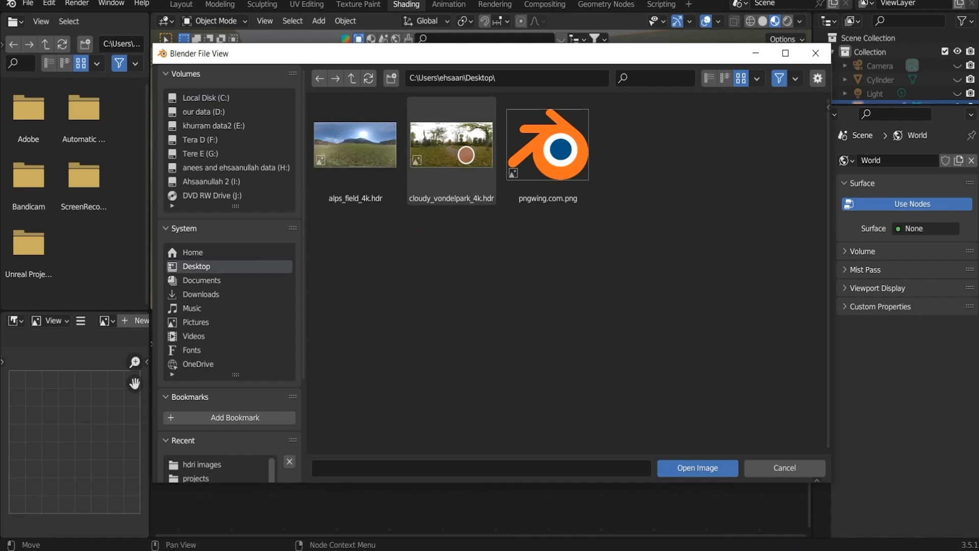
{"action": "left_click", "coordinate": [462, 152]}
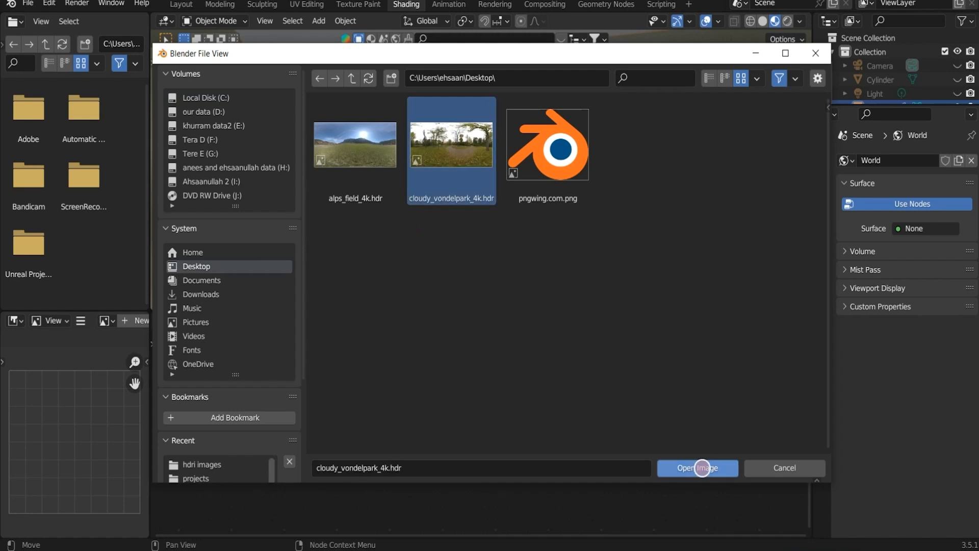
{"action": "left_click", "coordinate": [704, 473]}
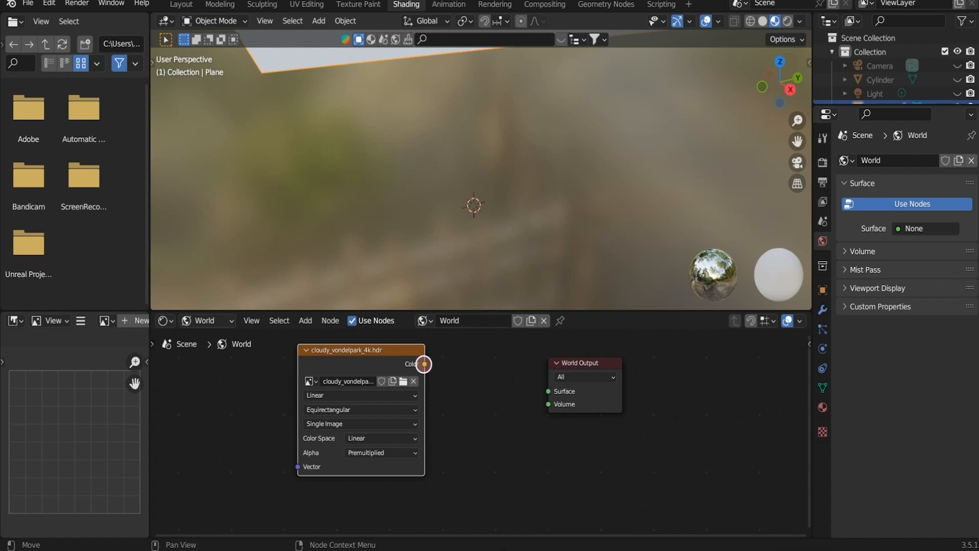
{"action": "left_click_drag", "start_coordinate": [424, 363], "coordinate": [544, 390]}
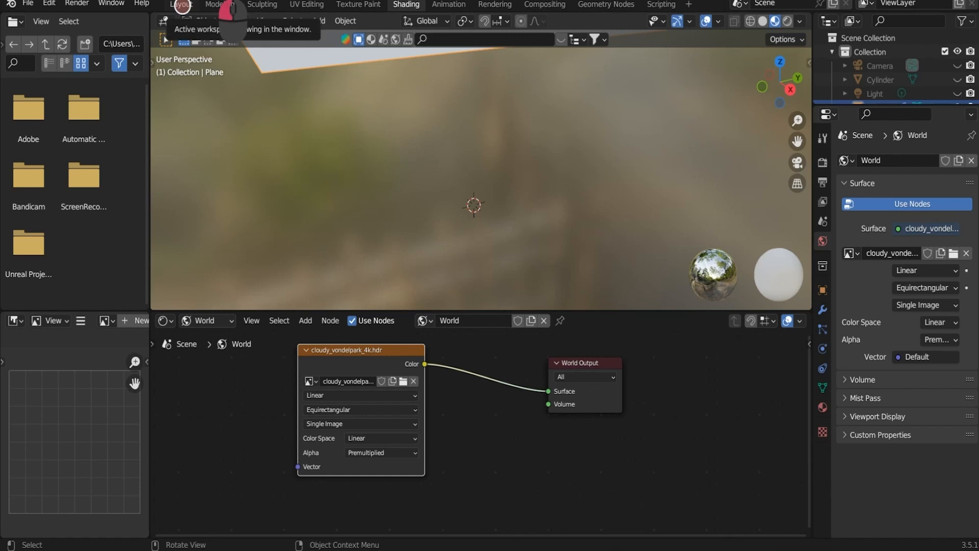
Step: Return to the Layout workspace, display the viewport in Rendered shading, and play the particle animation over the park path
{"action": "left_click", "coordinate": [181, 5]}
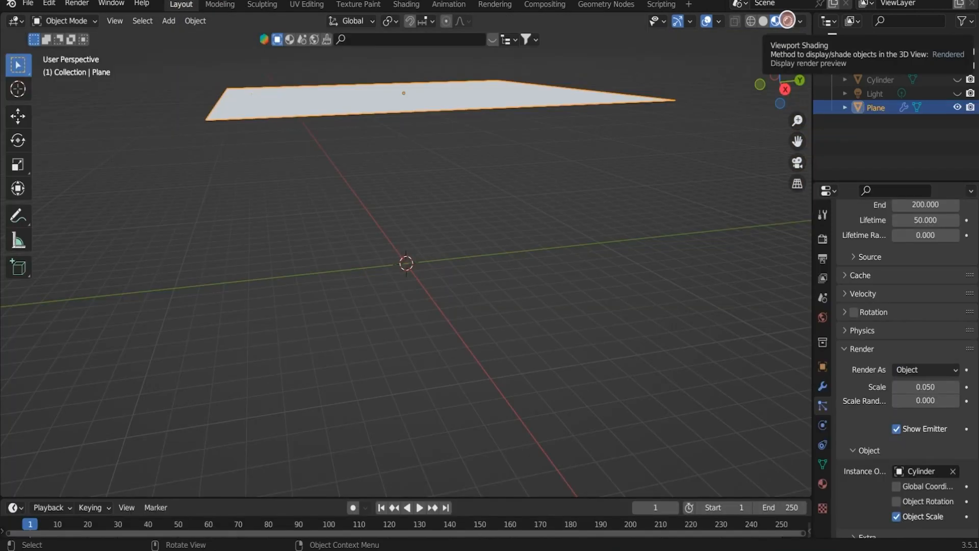
{"action": "left_click", "coordinate": [788, 20]}
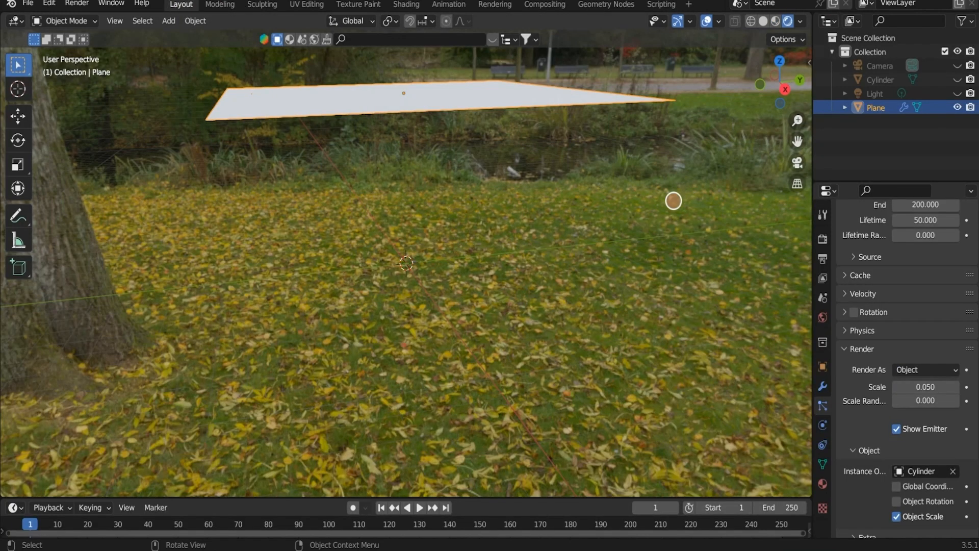
{"action": "middle_click_drag", "start_coordinate": [468, 249], "coordinate": [550, 326]}
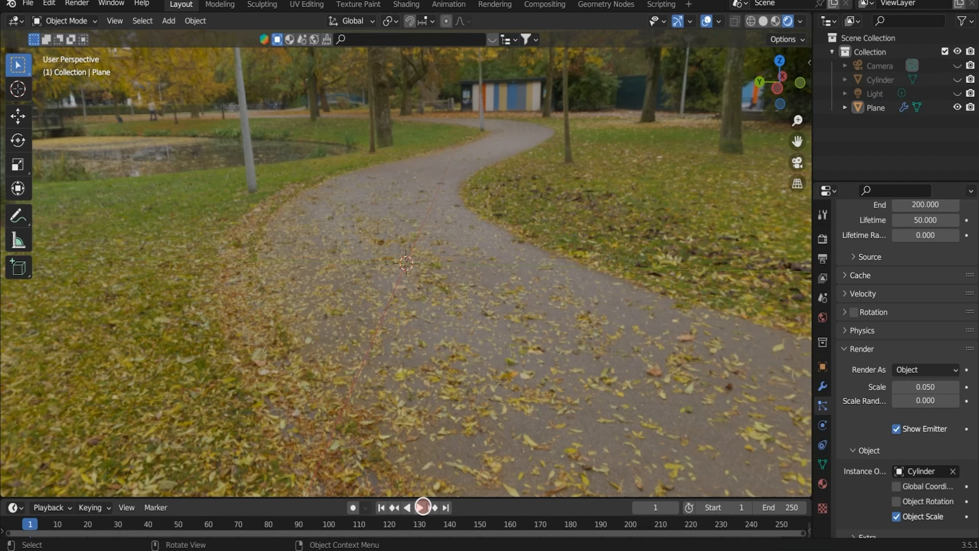
{"action": "left_click", "coordinate": [420, 507]}
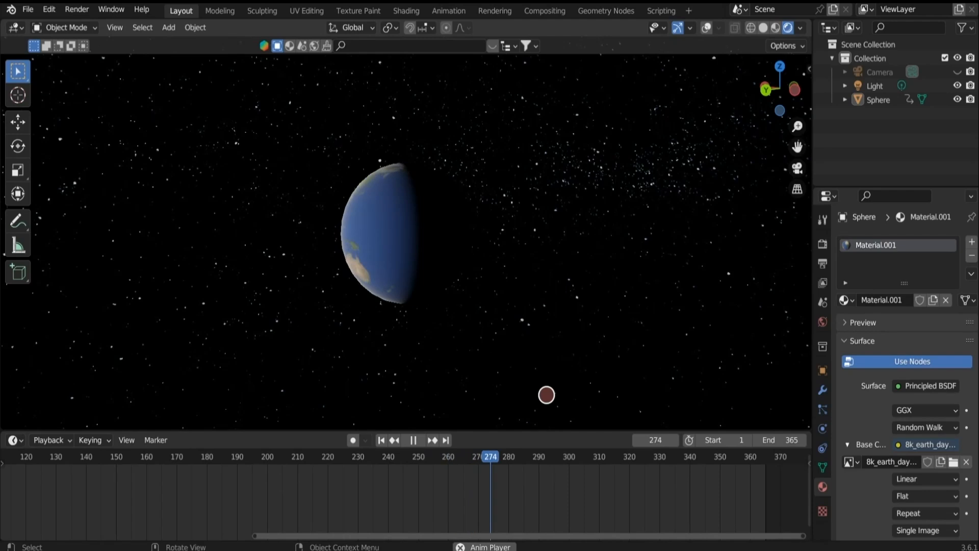
{"action": "scroll", "coordinate": [528, 356], "scroll_direction": "up", "scroll_amount": 1}
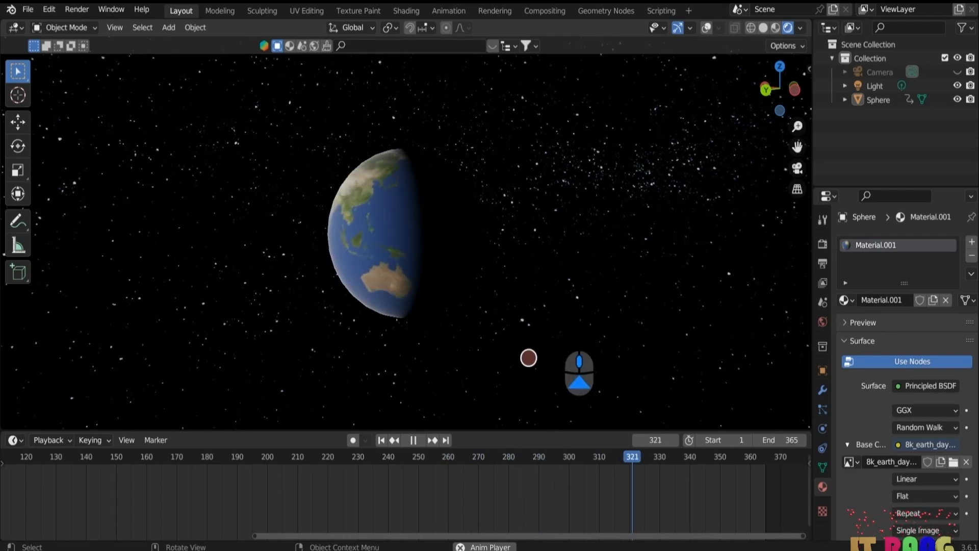
{"action": "scroll", "coordinate": [528, 358], "scroll_direction": "up", "scroll_amount": 1}
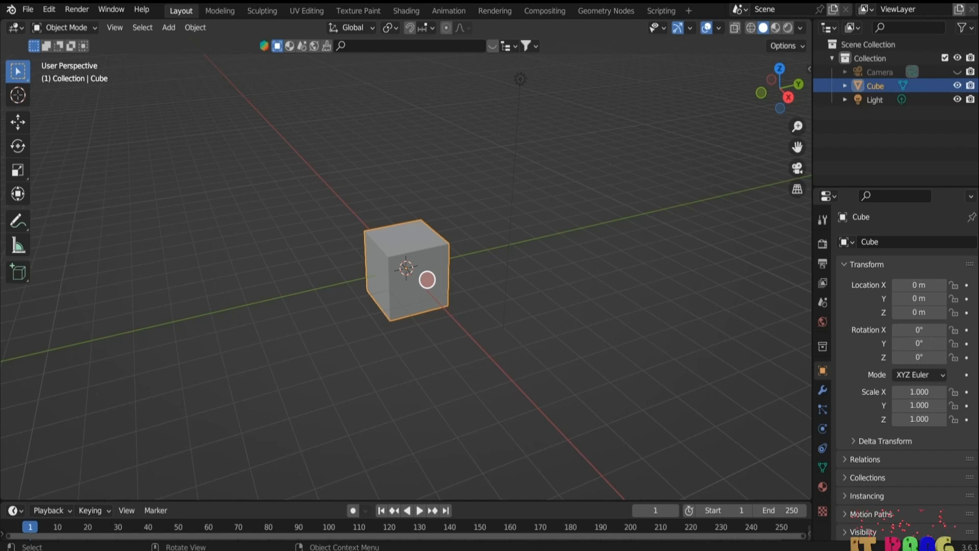
Step: Delete the default cube from the new scene
{"action": "key", "text": "x"}
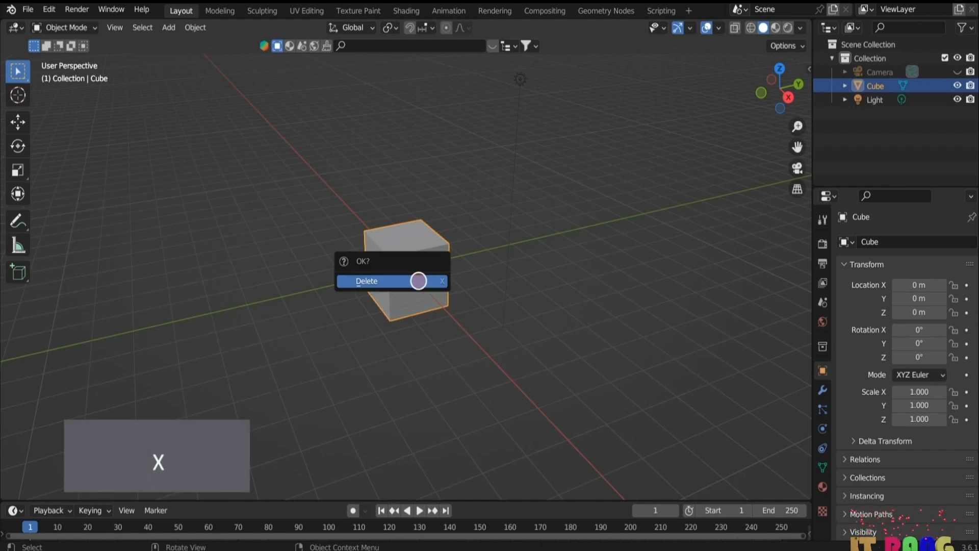
{"action": "left_click", "coordinate": [416, 280]}
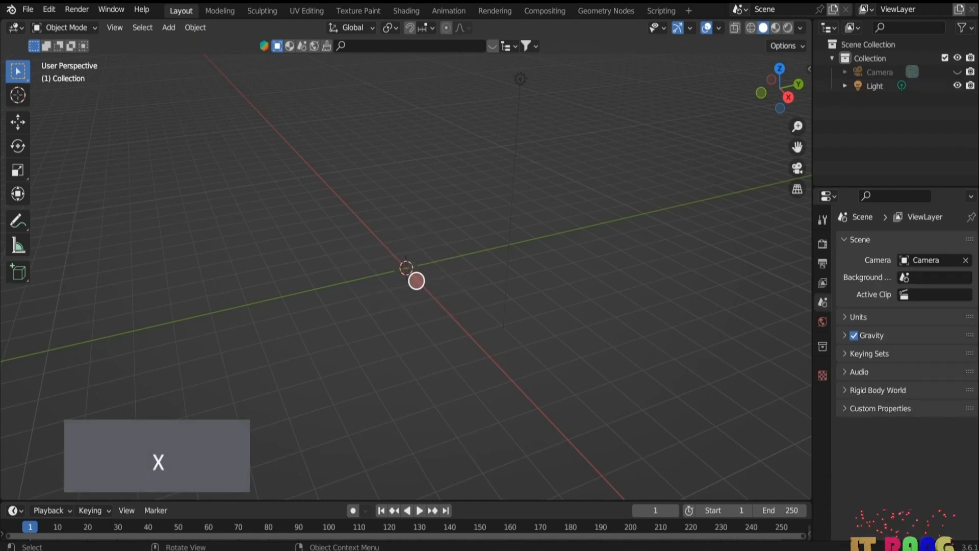
Step: Add a UV sphere at the scene origin and shade it smooth
{"action": "key", "text": "shift+a"}
{"action": "mouse_move", "coordinate": [428, 290]}
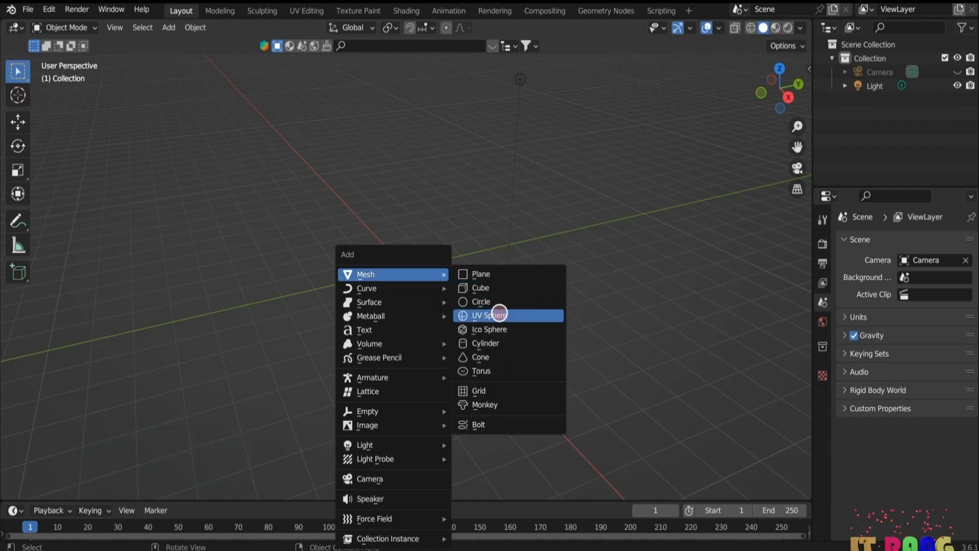
{"action": "left_click", "coordinate": [498, 313]}
{"action": "right_click", "coordinate": [428, 255]}
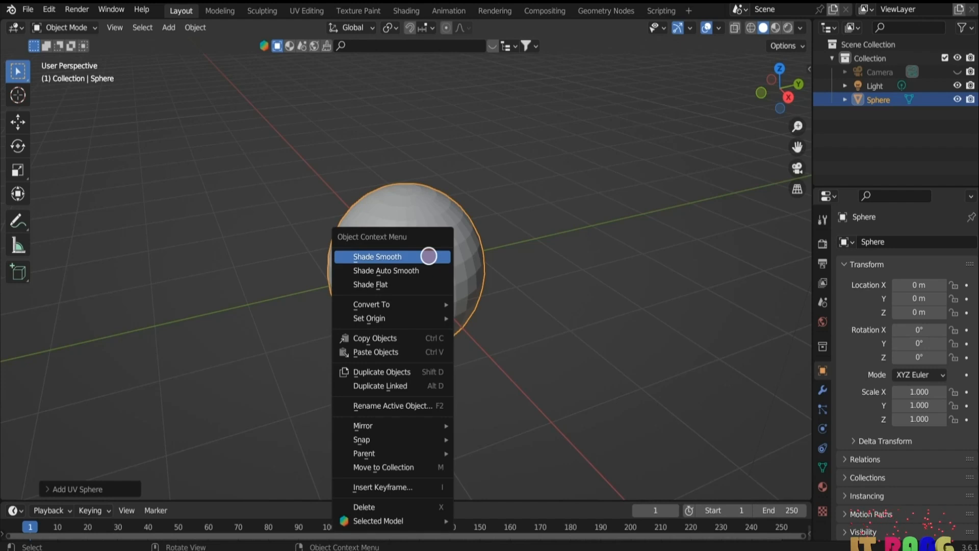
{"action": "left_click", "coordinate": [411, 255]}
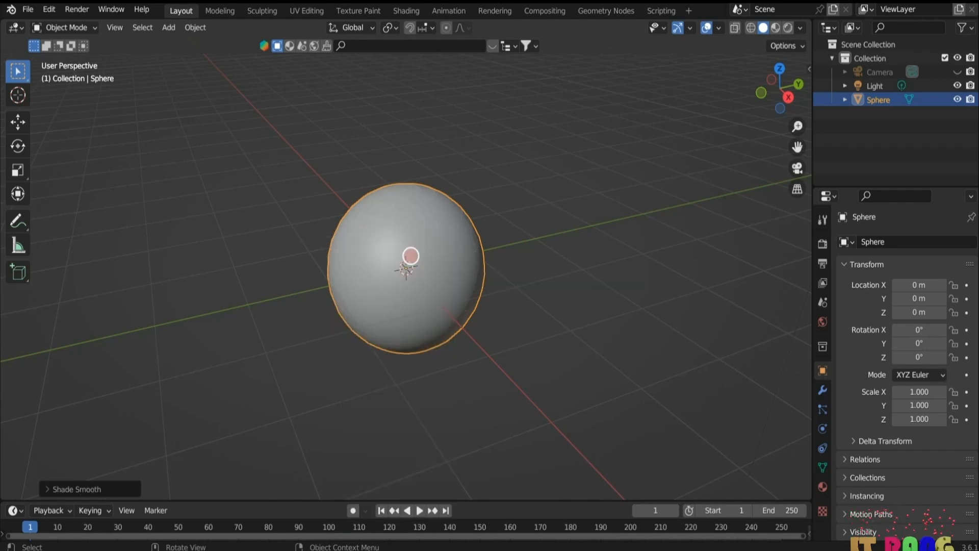
Step: Create a new material for the sphere and assign an Image Texture to its Base Color
{"action": "left_click", "coordinate": [822, 486]}
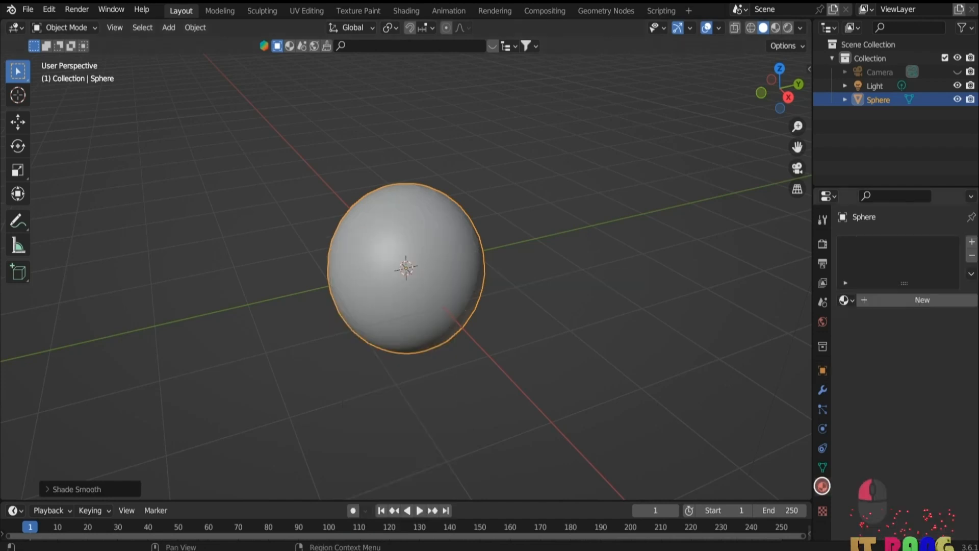
{"action": "left_click", "coordinate": [923, 300]}
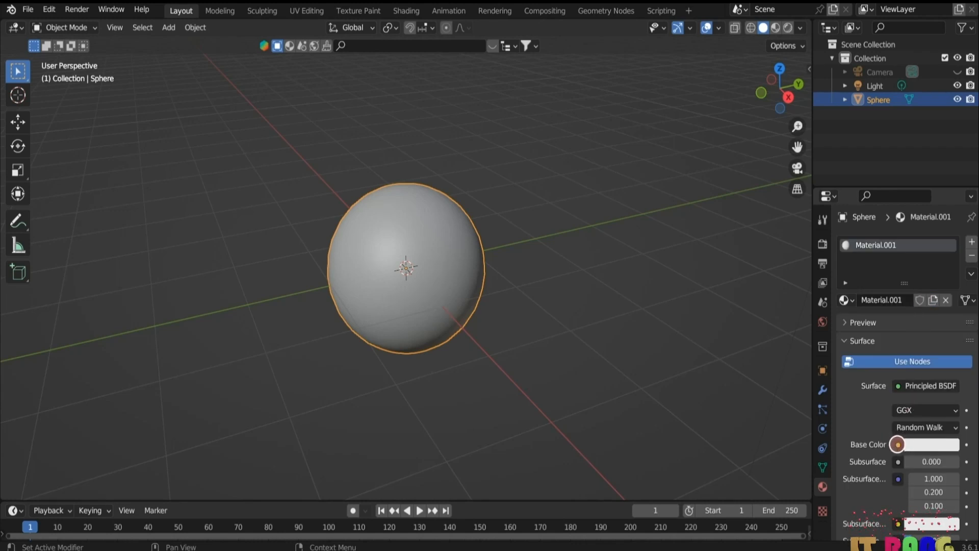
{"action": "left_click", "coordinate": [898, 444]}
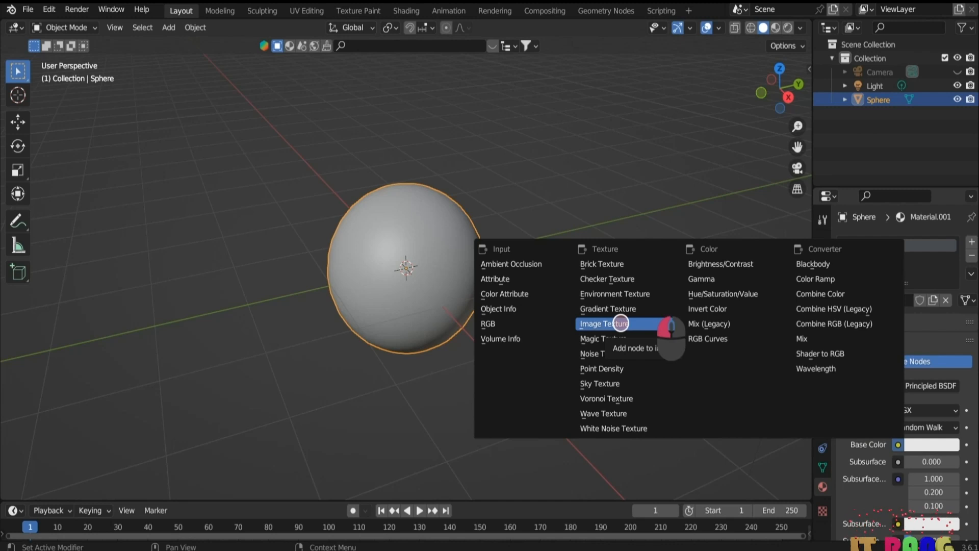
{"action": "left_click", "coordinate": [620, 324]}
Step: Switch to the browser and look over the Earth map downloads on the solarsystemscope.com textures page
{"action": "left_click", "coordinate": [948, 460]}
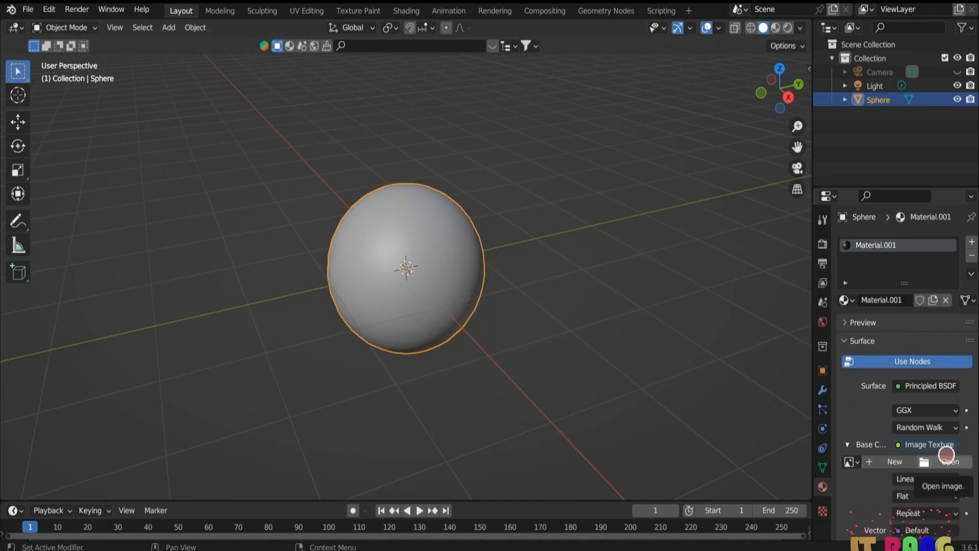
{"action": "left_click", "coordinate": [946, 462]}
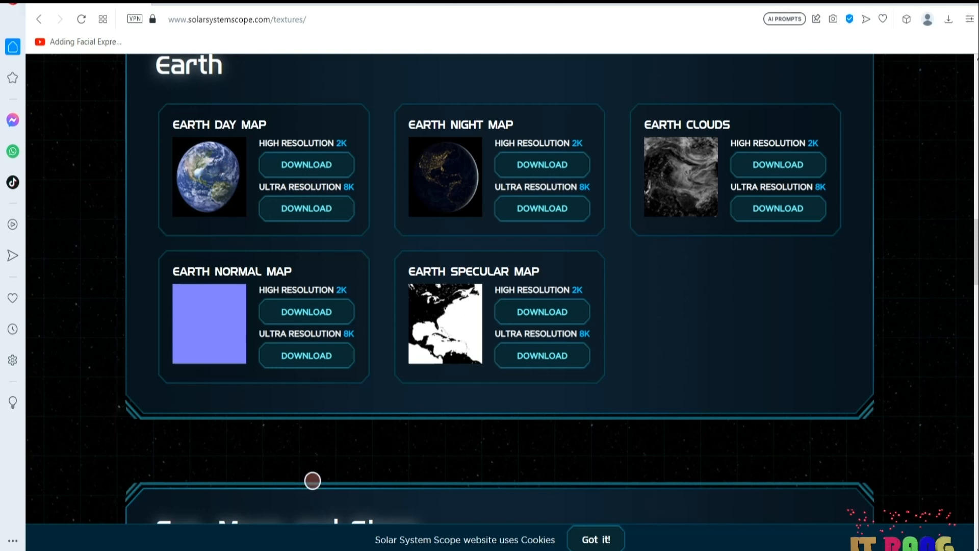
{"action": "scroll", "coordinate": [319, 405], "scroll_direction": "down", "scroll_amount": 4}
{"action": "scroll", "coordinate": [319, 405], "scroll_direction": "down", "scroll_amount": 1}
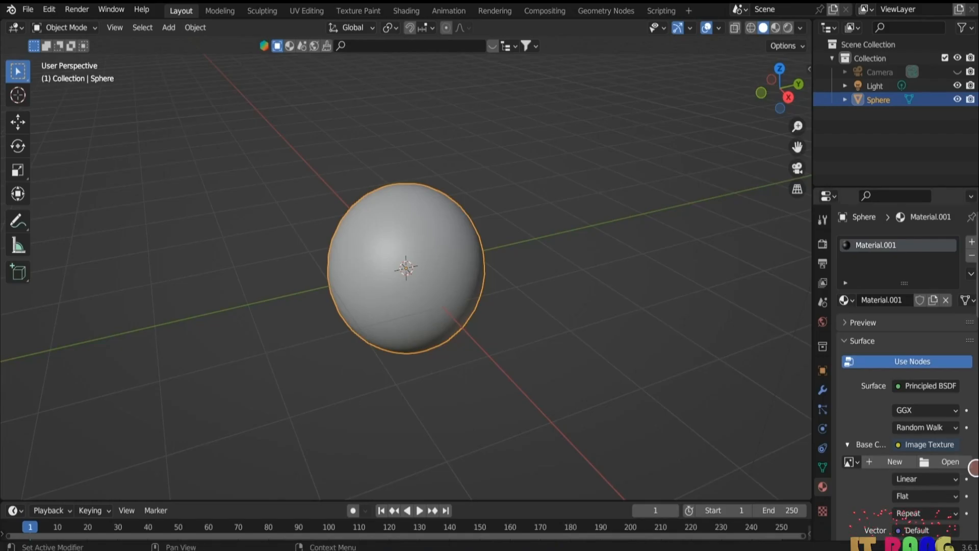
Step: Load 8k_earth_daymap.jpg from the Desktop textures folder as the Base Color image and display the sphere in Material Preview shading
{"action": "left_click", "coordinate": [948, 462]}
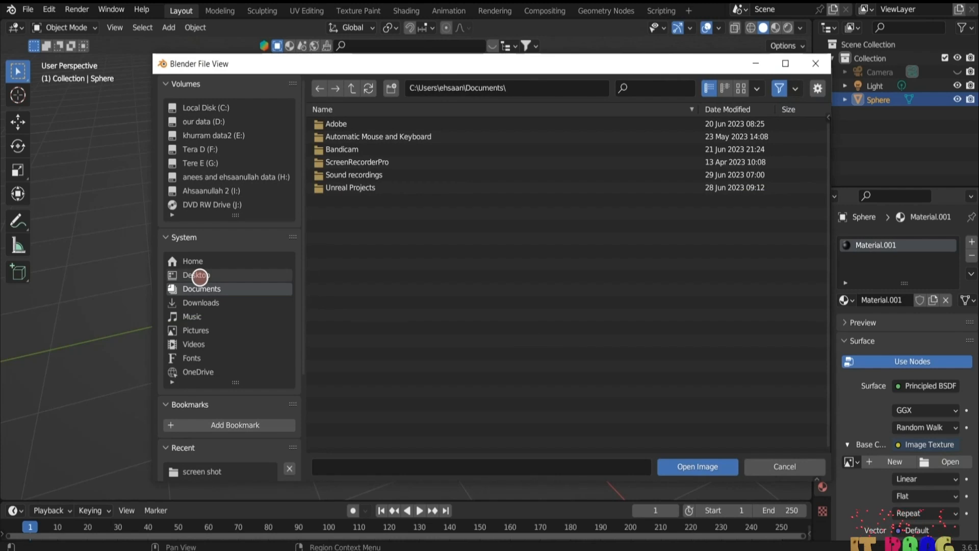
{"action": "left_click", "coordinate": [205, 275]}
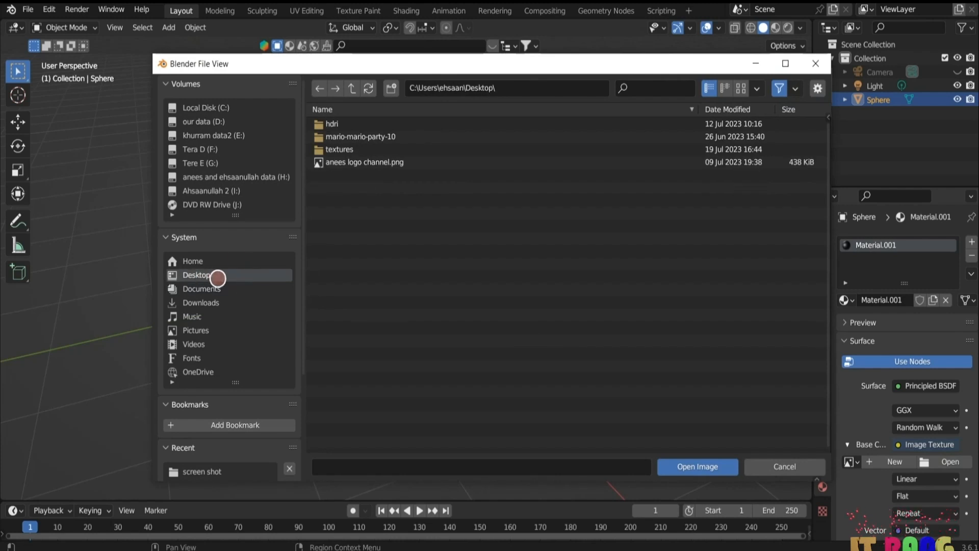
{"action": "left_click", "coordinate": [344, 148]}
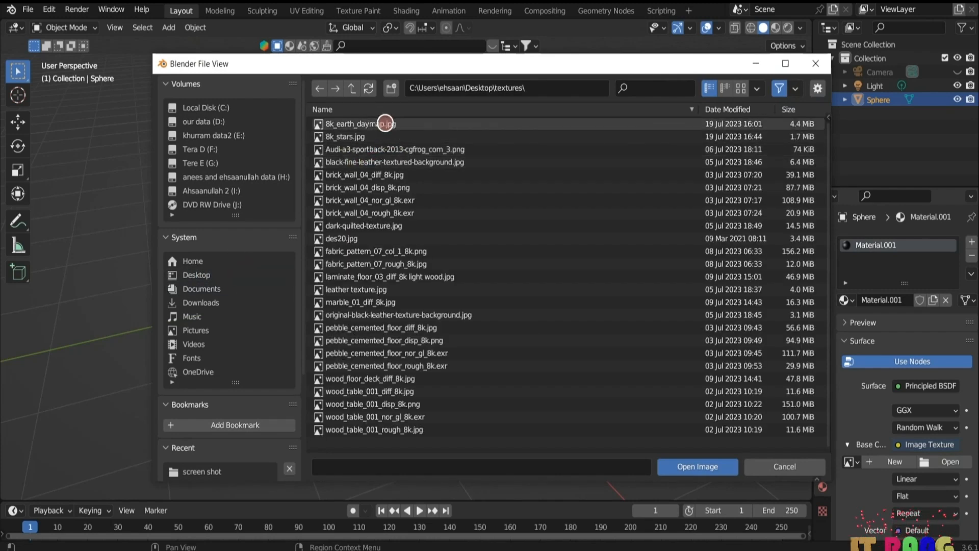
{"action": "double_click", "coordinate": [382, 123]}
{"action": "left_click", "coordinate": [775, 27]}
{"action": "scroll", "coordinate": [710, 100], "scroll_direction": "up", "scroll_amount": 2}
Step: Set the Earth material's Roughness to 1.000
{"action": "scroll", "coordinate": [867, 390], "scroll_direction": "down", "scroll_amount": 10}
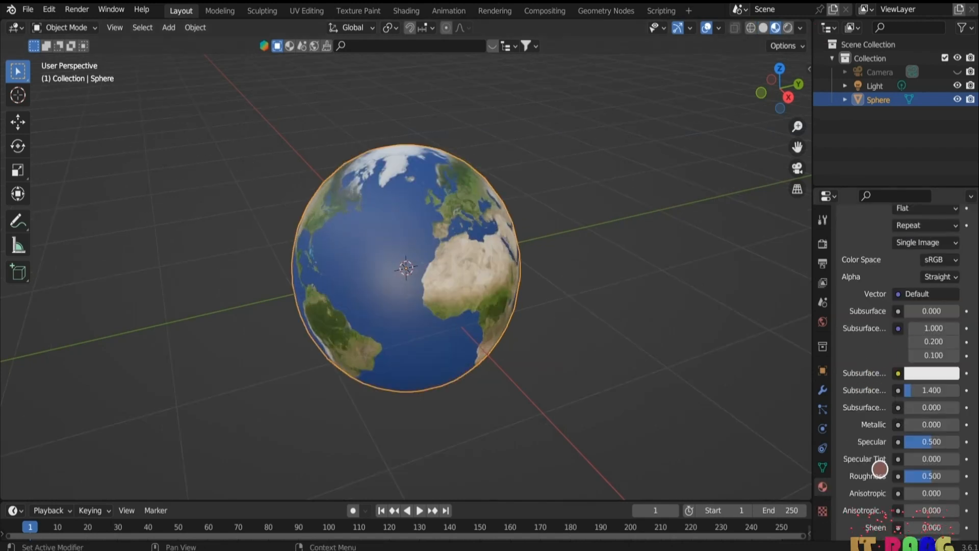
{"action": "left_click_drag", "start_coordinate": [925, 476], "coordinate": [952, 476]}
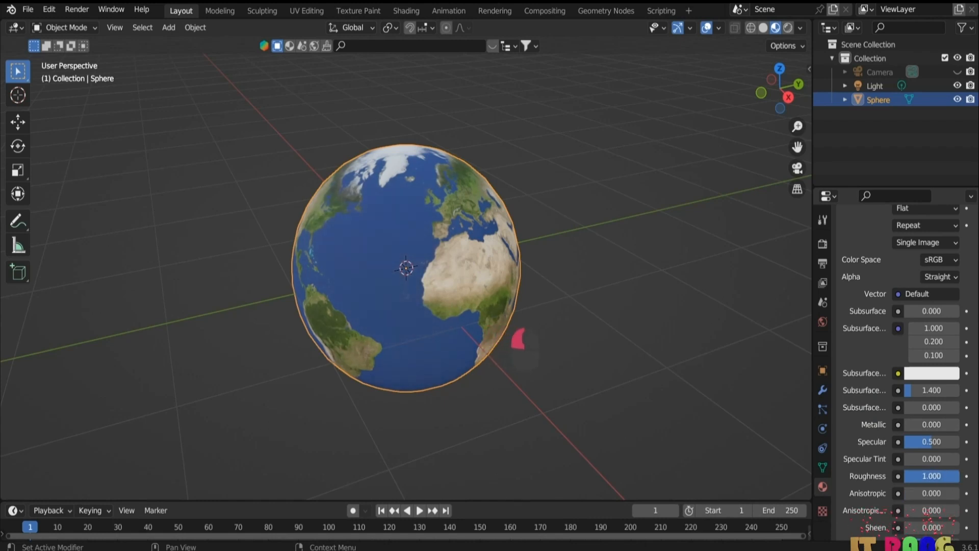
{"action": "scroll", "coordinate": [898, 437], "scroll_direction": "down", "scroll_amount": 8}
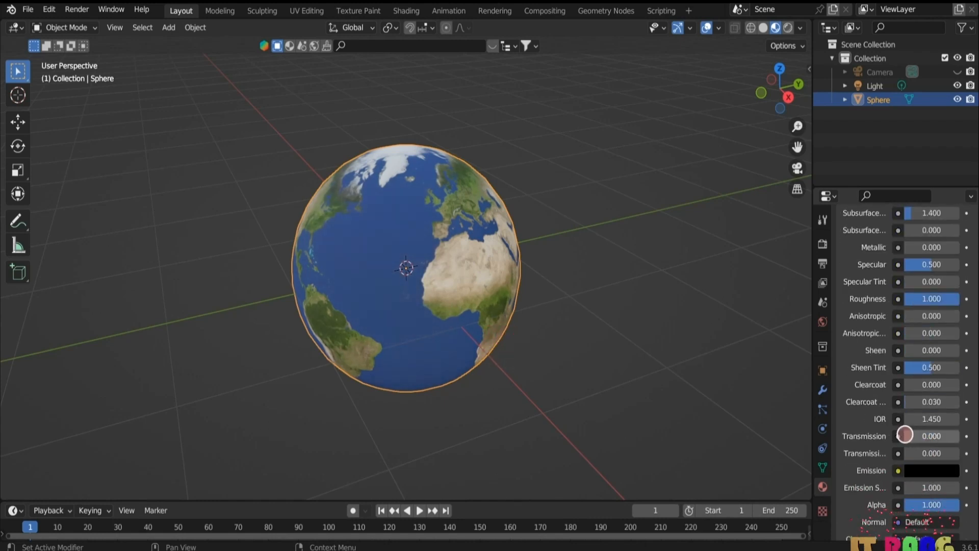
{"action": "left_click_drag", "start_coordinate": [904, 435], "coordinate": [911, 435]}
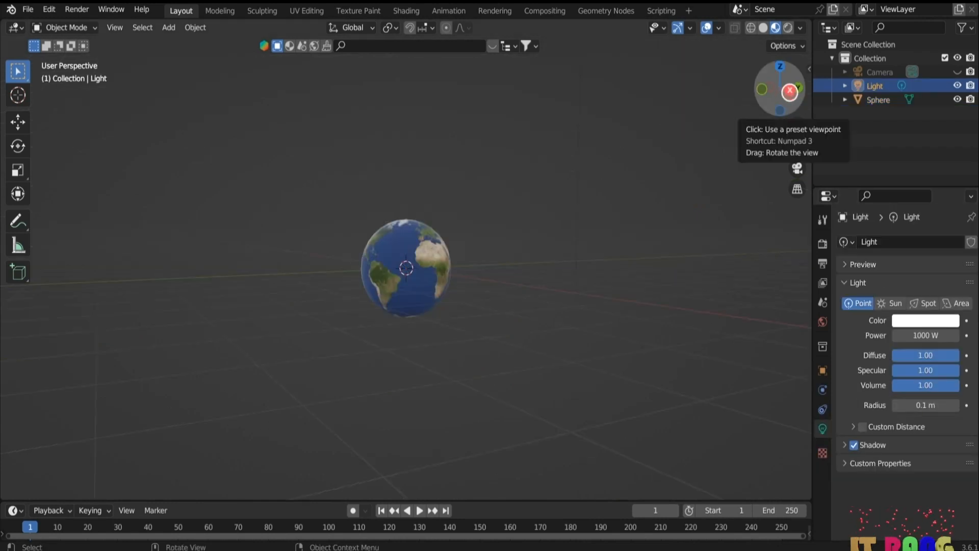
Step: In the right orthographic view, lower the light about 6 m along Z to the Earth's level and move it about 6 m outward along Y
{"action": "left_click", "coordinate": [789, 89]}
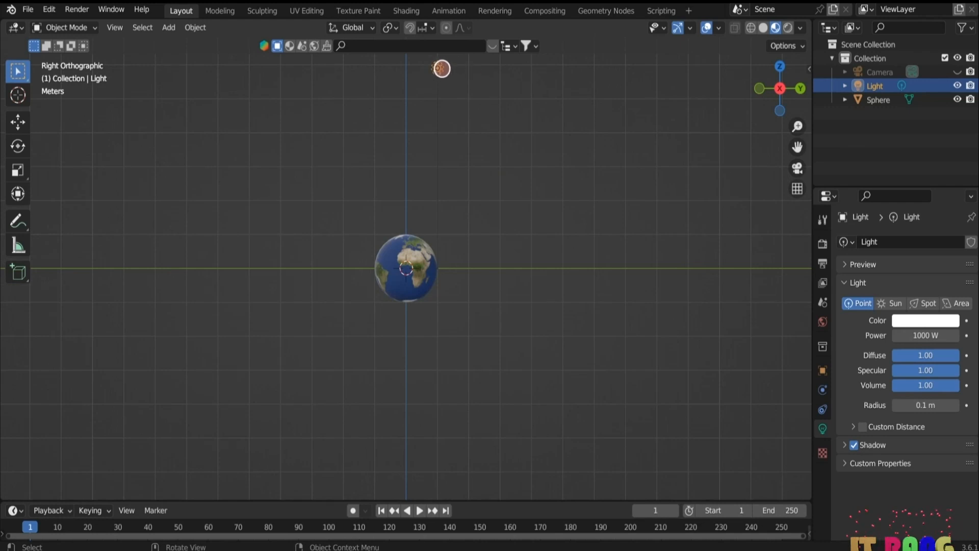
{"action": "key", "text": "g"}
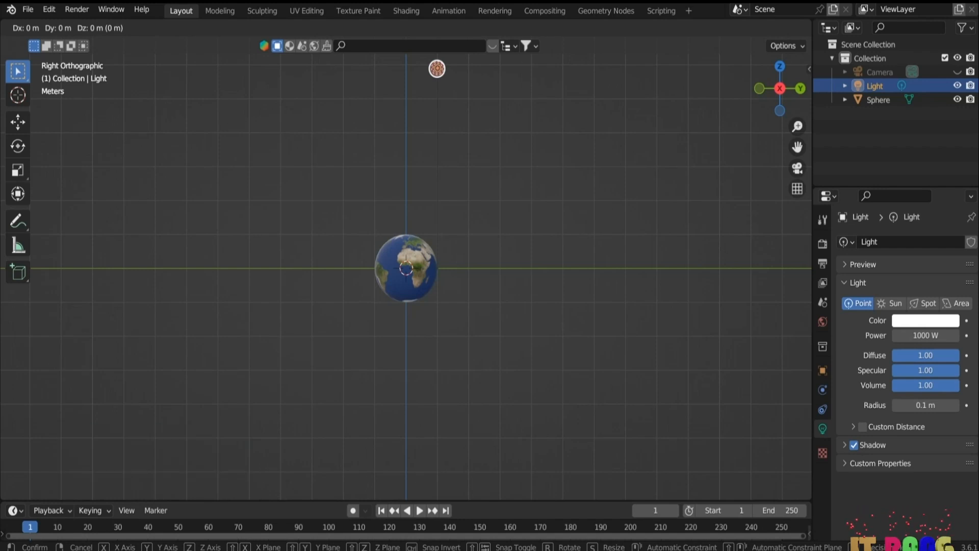
{"action": "key", "text": "z"}
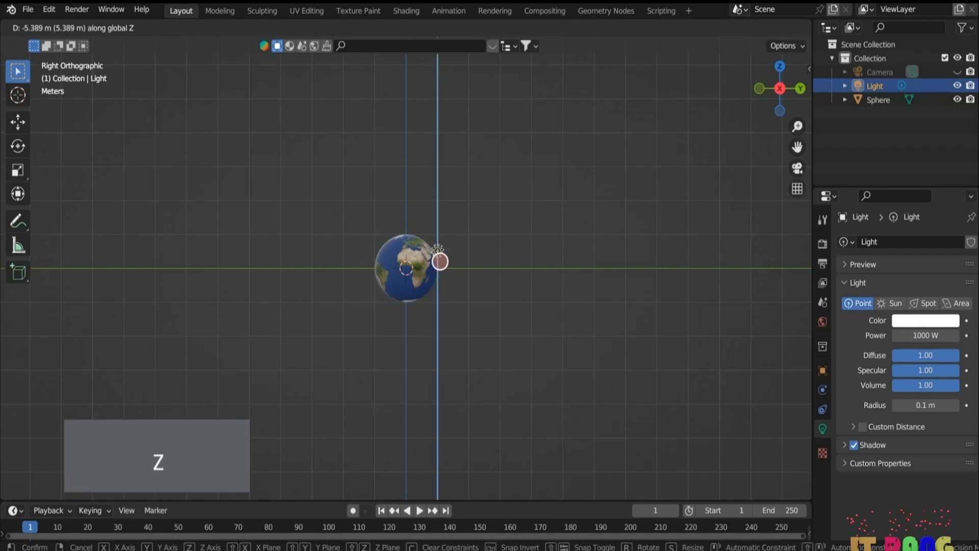
{"action": "left_click", "coordinate": [490, 266]}
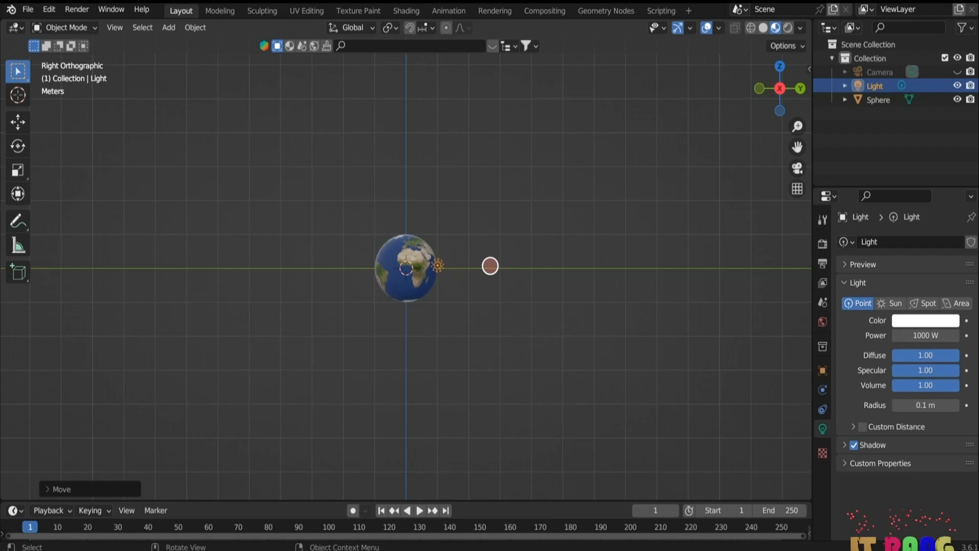
{"action": "key", "text": "g"}
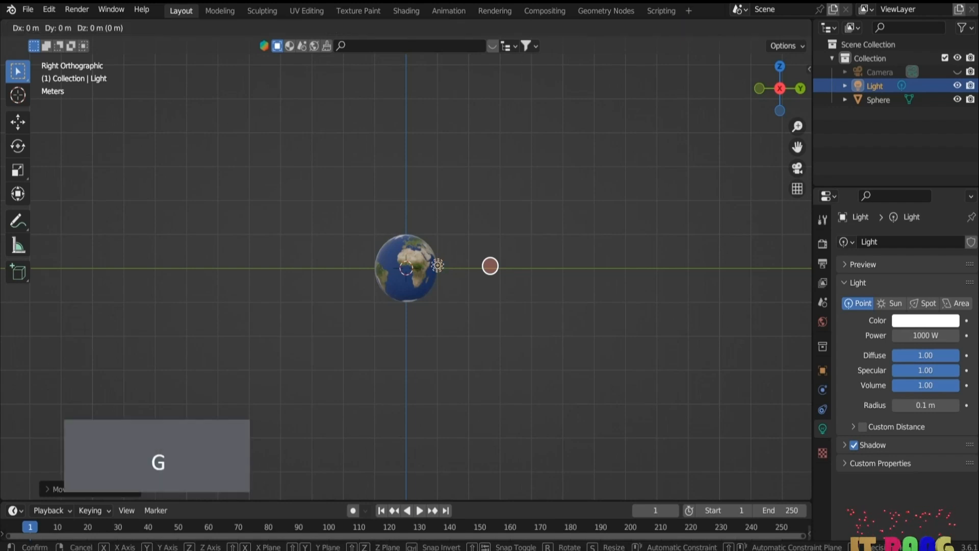
{"action": "key", "text": "y"}
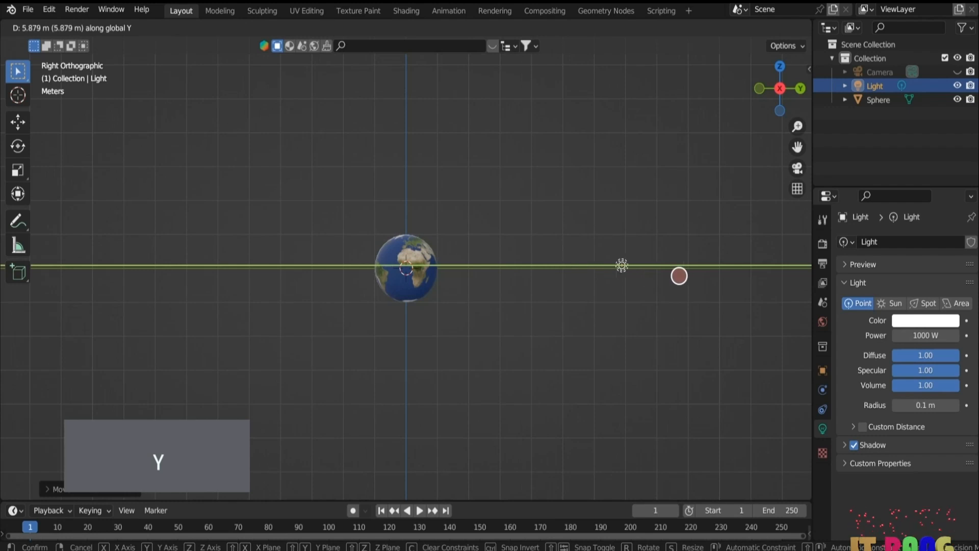
{"action": "left_click", "coordinate": [634, 269]}
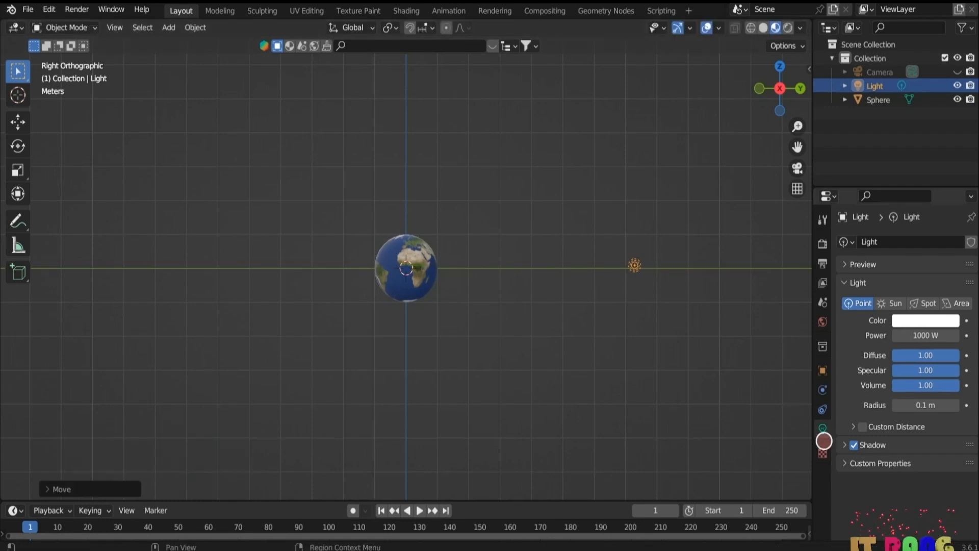
Step: Set the point light's power to 3000 W and preview the Earth sphere with rendered viewport shading
{"action": "left_click", "coordinate": [932, 337]}
{"action": "type", "text": "3000"}
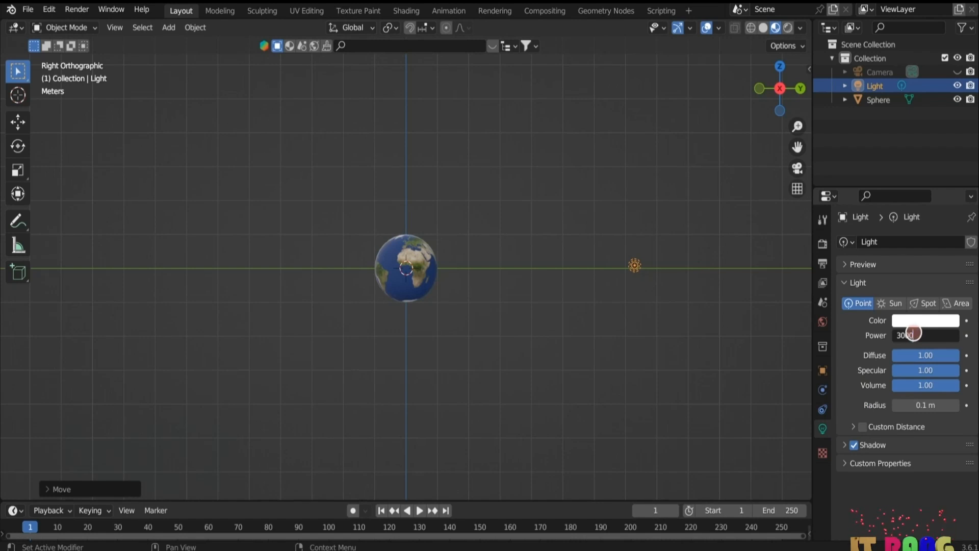
{"action": "key", "text": "Return"}
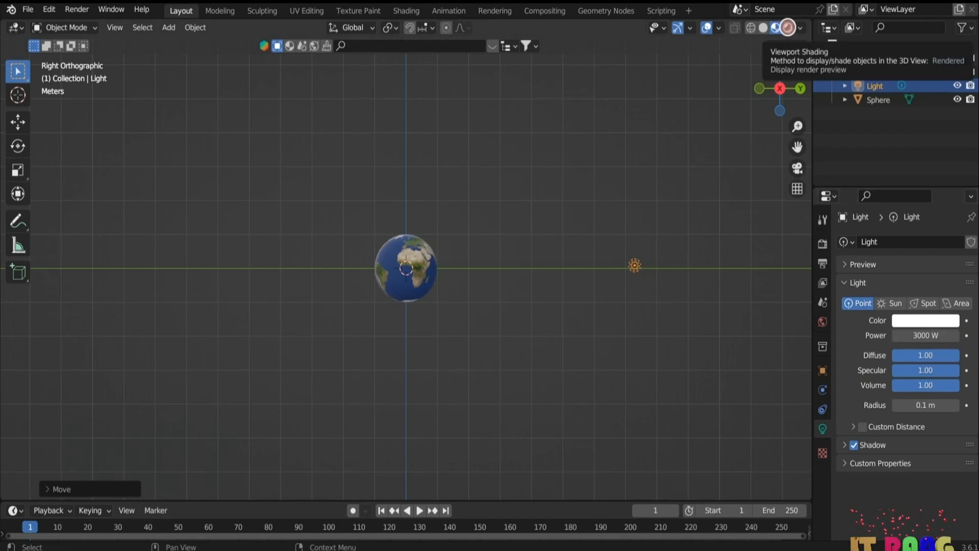
{"action": "left_click", "coordinate": [788, 28]}
{"action": "middle_click_drag", "start_coordinate": [701, 285], "coordinate": [568, 400]}
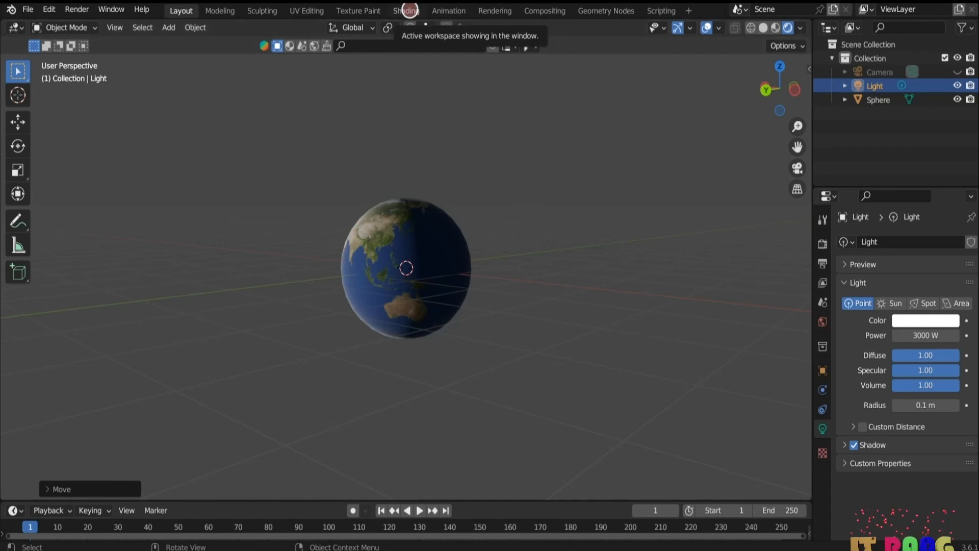
Step: Switch to the Shading workspace and show the World's shader nodes
{"action": "left_click", "coordinate": [406, 10]}
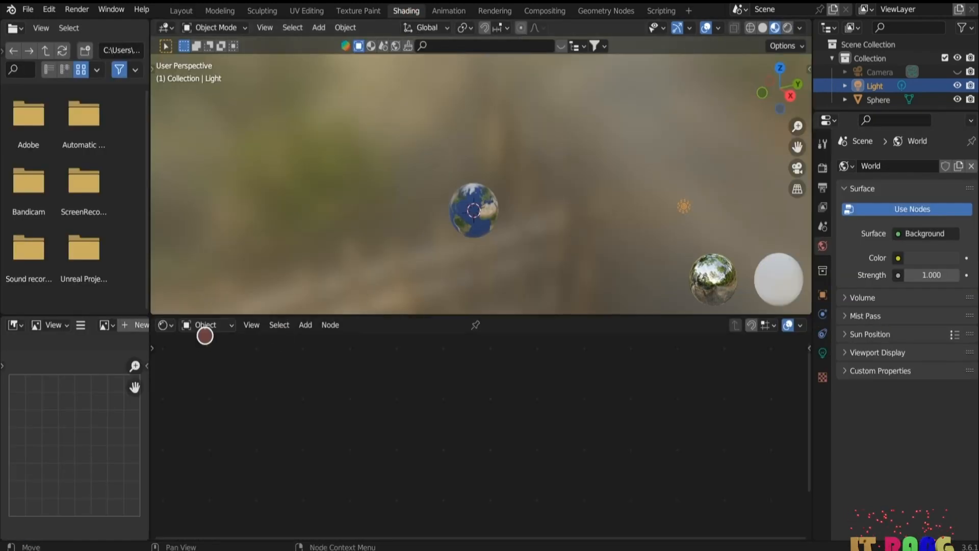
{"action": "left_click", "coordinate": [232, 324]}
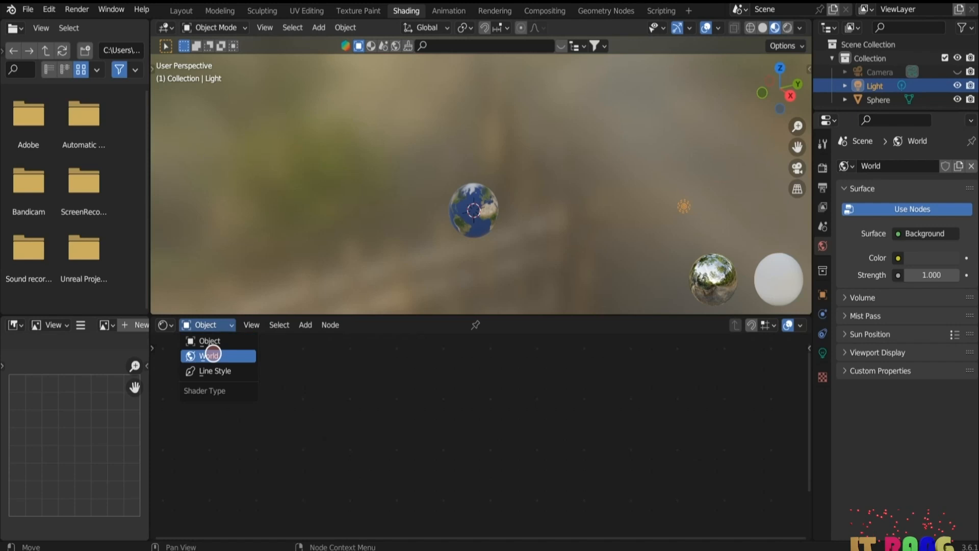
{"action": "left_click", "coordinate": [210, 355]}
{"action": "middle_click_drag", "start_coordinate": [376, 375], "coordinate": [383, 463]}
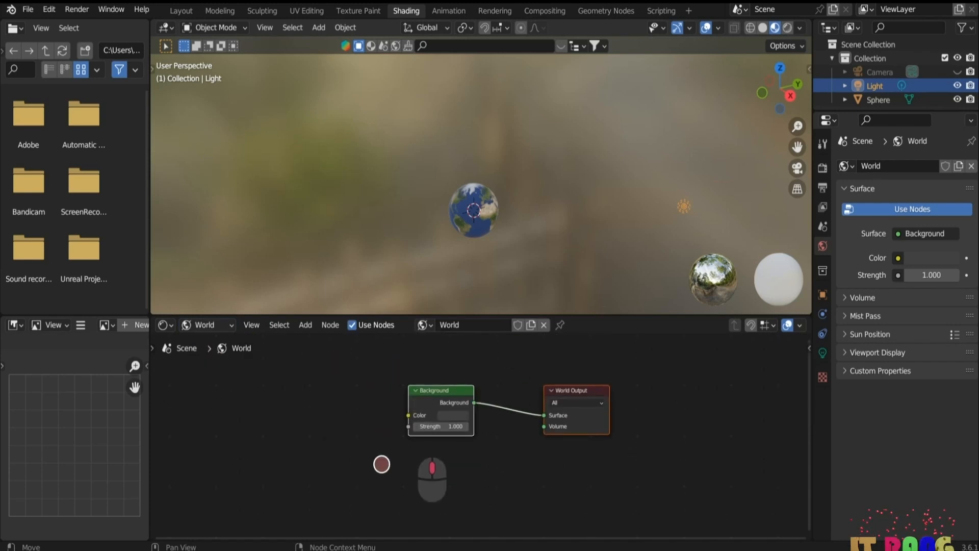
Step: Add an Environment Texture node to the World's node tree
{"action": "left_click", "coordinate": [306, 325]}
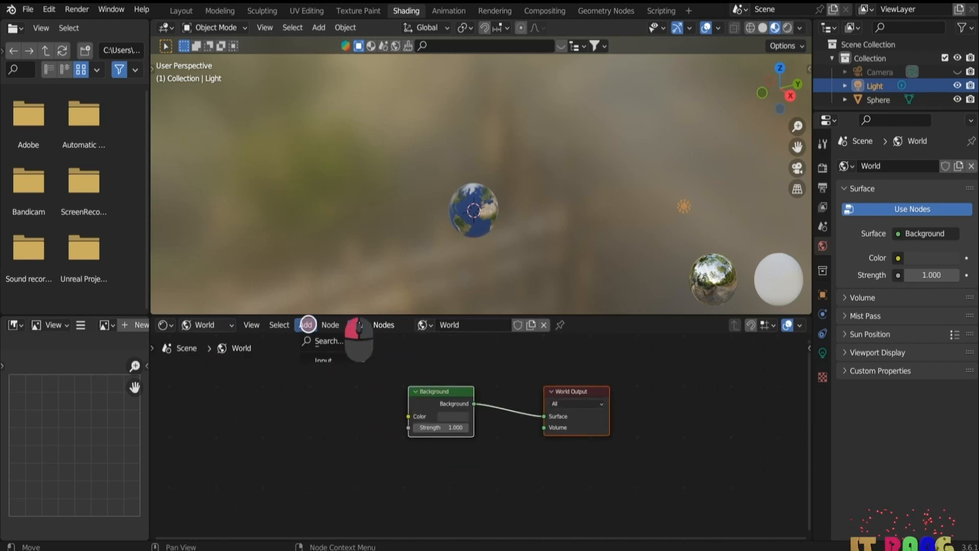
{"action": "left_click", "coordinate": [327, 338]}
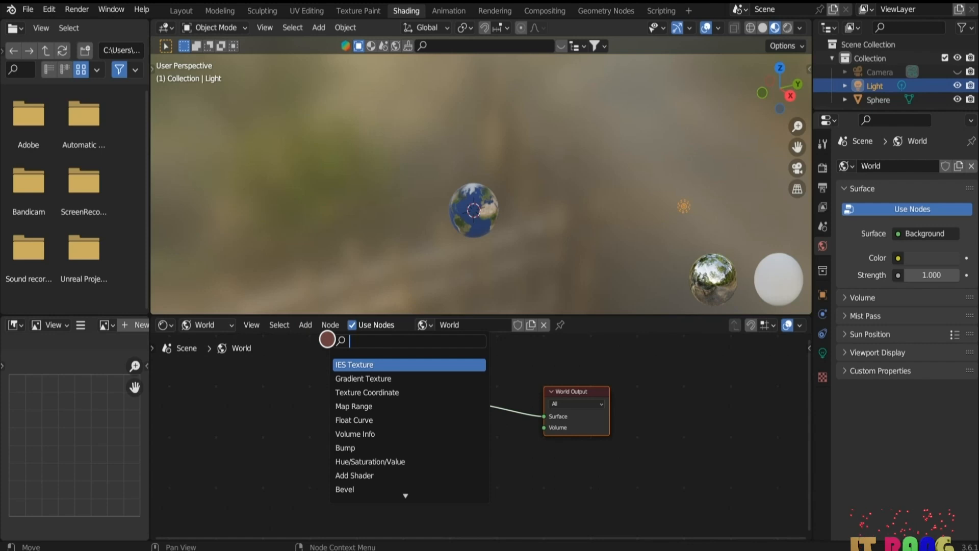
{"action": "type", "text": "en"}
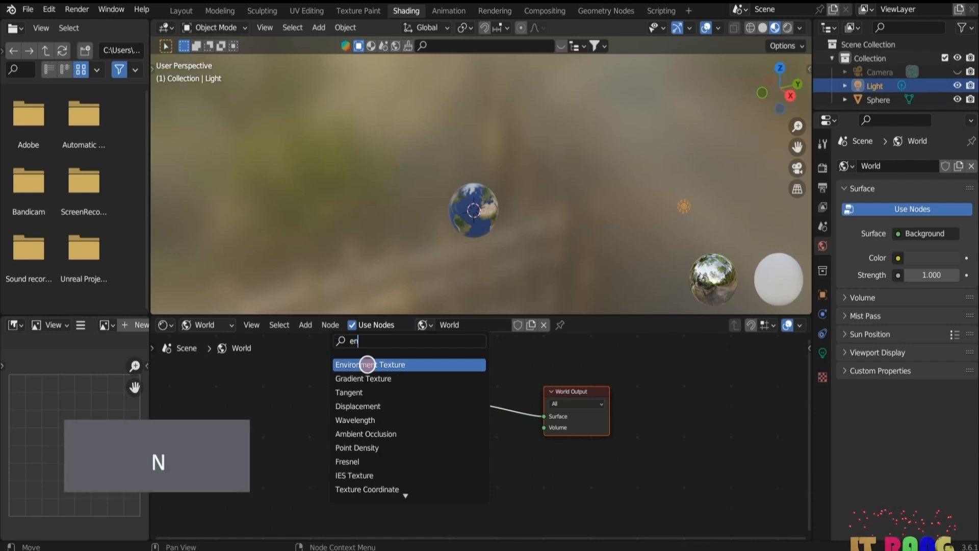
{"action": "left_click", "coordinate": [367, 364]}
Step: Load 8k_stars.jpg from the Desktop's textures folder into the Environment Texture node
{"action": "left_click", "coordinate": [334, 404]}
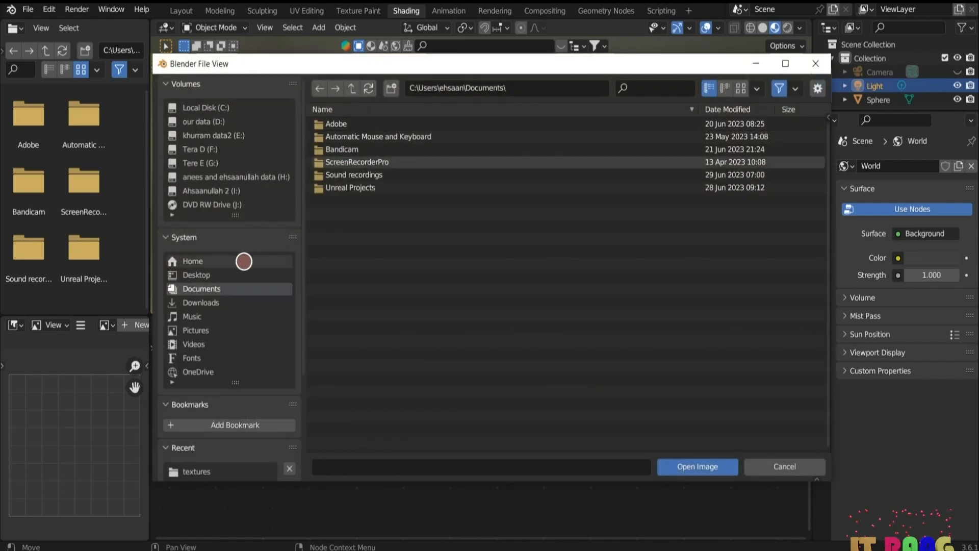
{"action": "left_click", "coordinate": [201, 275]}
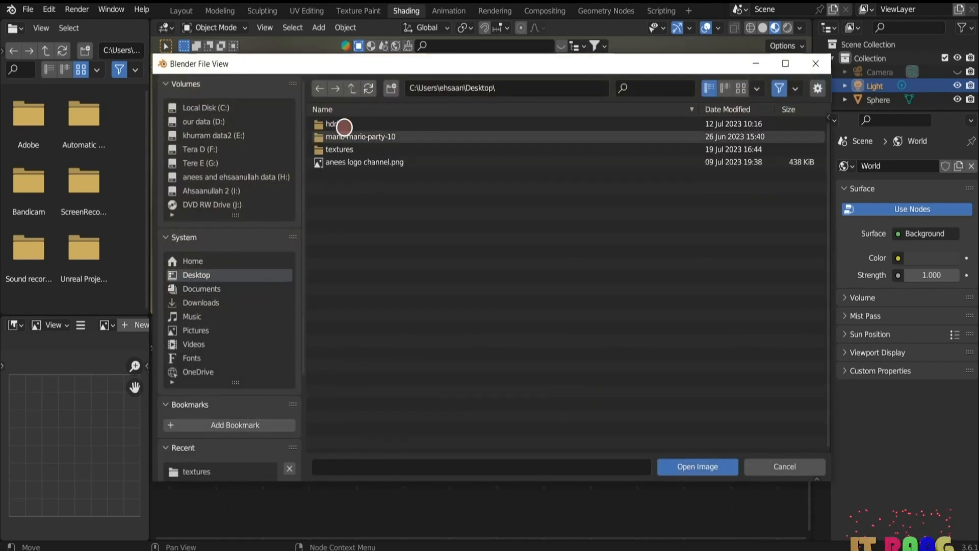
{"action": "double_click", "coordinate": [340, 149]}
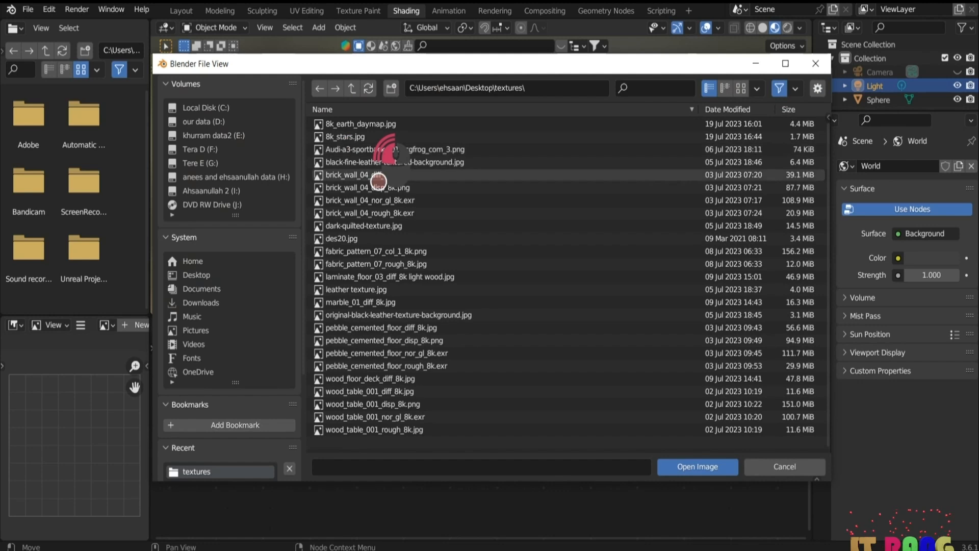
{"action": "left_click", "coordinate": [347, 137]}
{"action": "left_click", "coordinate": [677, 465]}
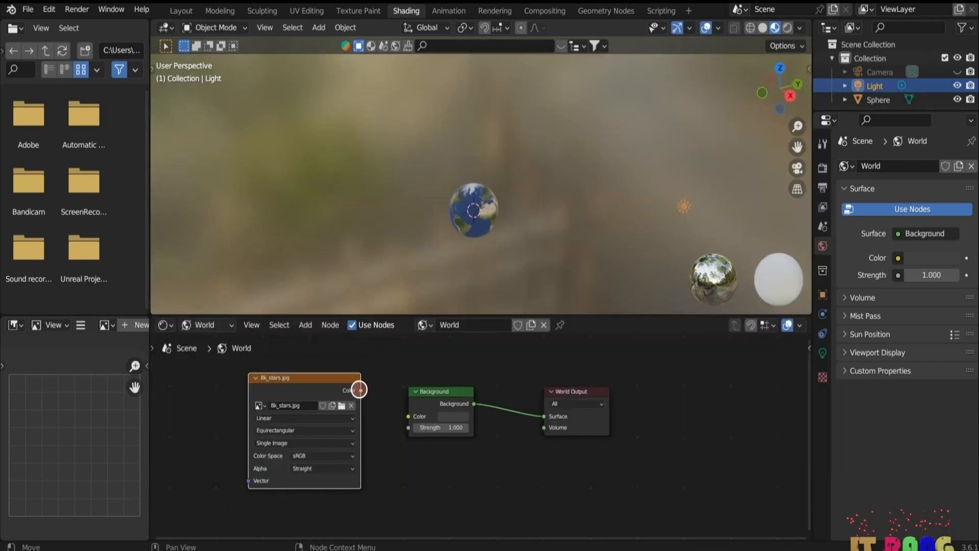
Step: Link the star image's Color output to the Background node's Color input and show the viewport in rendered shading
{"action": "left_click_drag", "start_coordinate": [360, 390], "coordinate": [408, 416]}
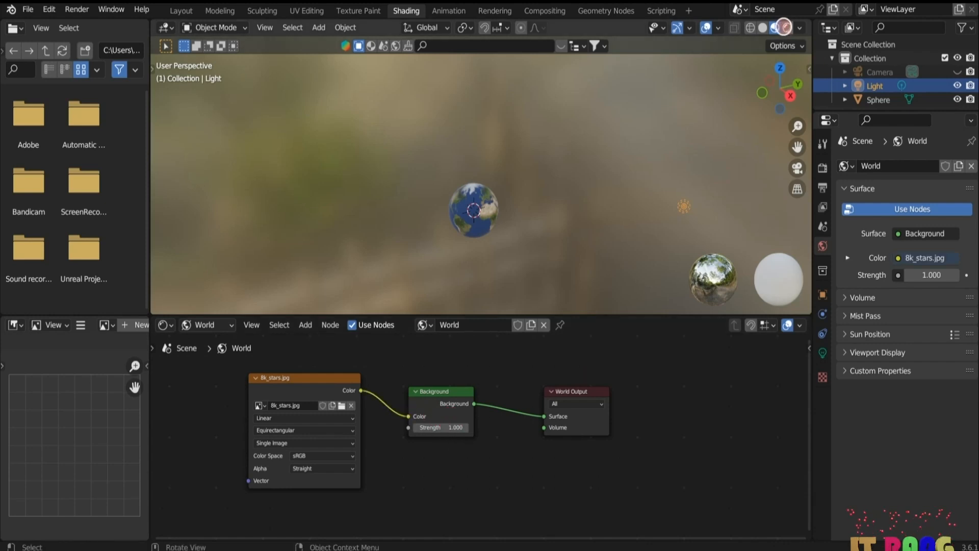
{"action": "left_click", "coordinate": [788, 26]}
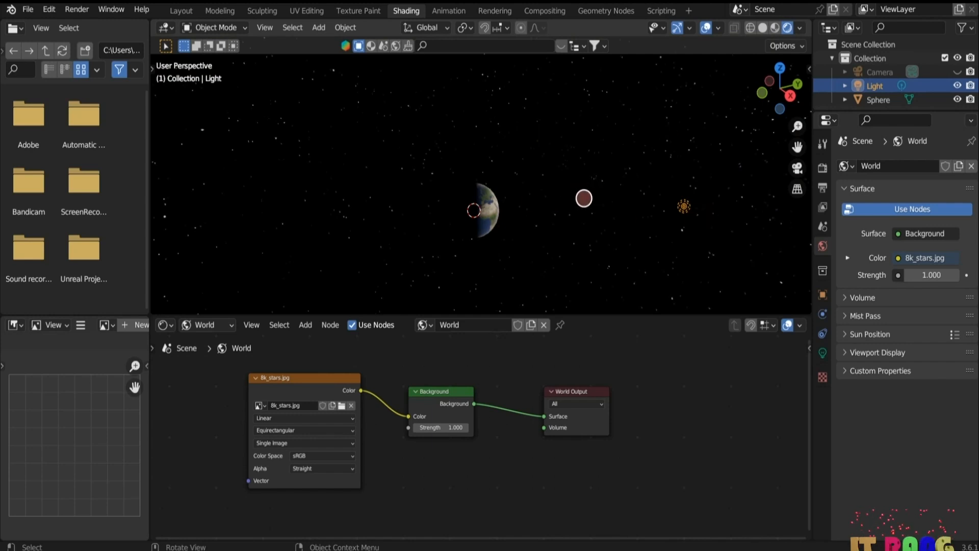
Step: In the Layout workspace, enlarge the timeline area and insert a Rotation keyframe on the Earth sphere at frame 1
{"action": "left_click", "coordinate": [181, 11]}
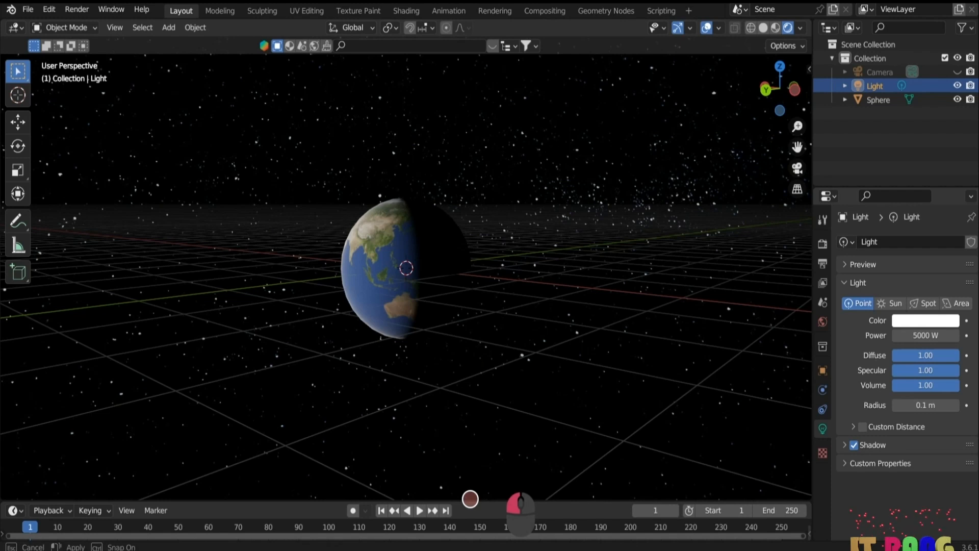
{"action": "left_click_drag", "start_coordinate": [518, 502], "coordinate": [510, 433]}
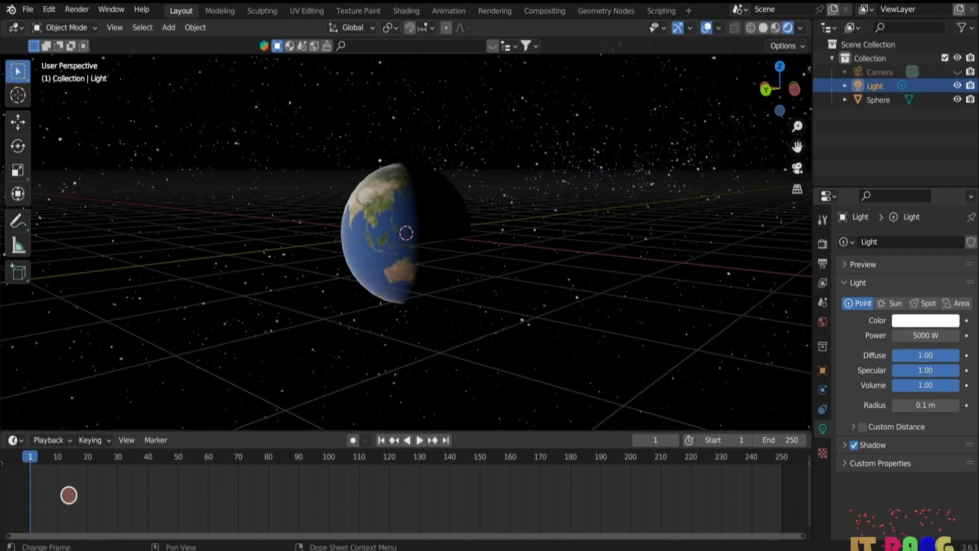
{"action": "left_click", "coordinate": [401, 226]}
{"action": "left_click", "coordinate": [400, 225]}
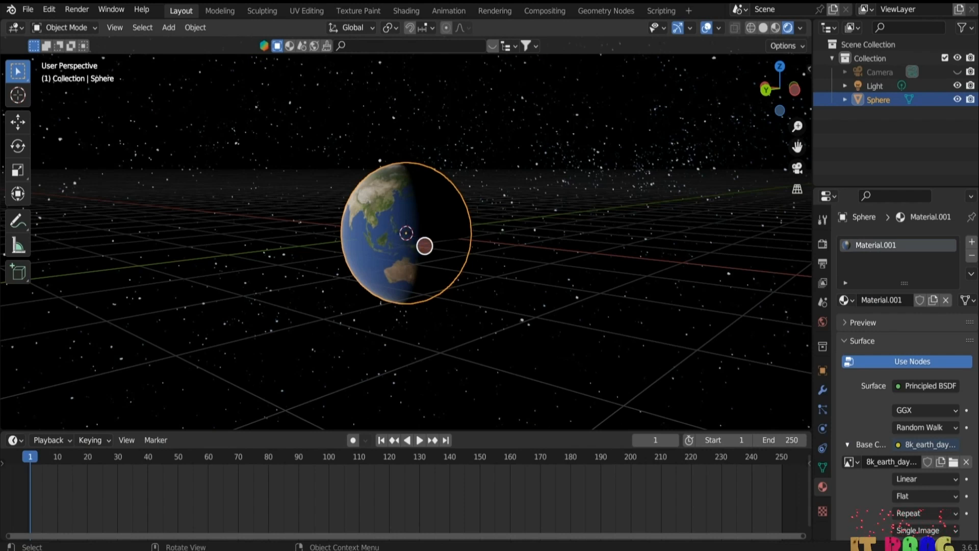
{"action": "key", "text": "i"}
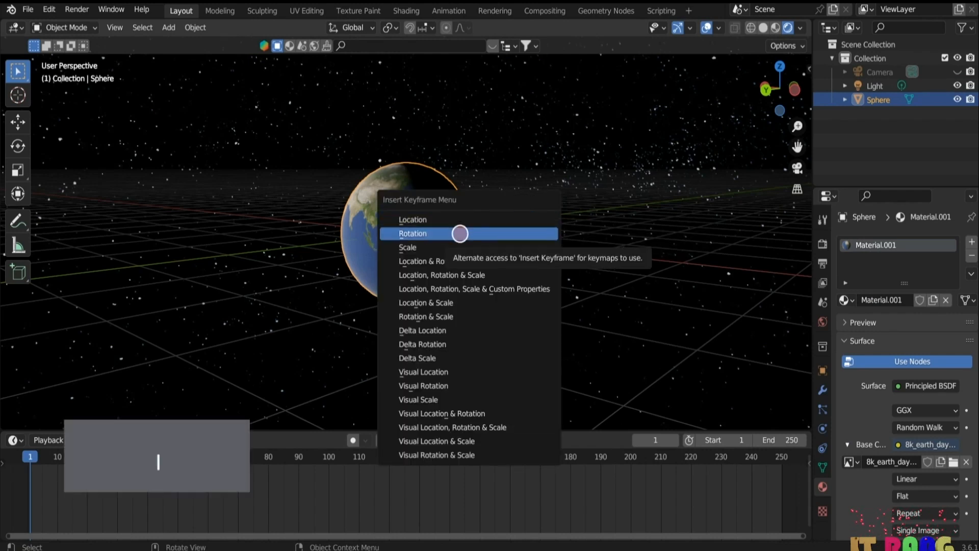
{"action": "left_click", "coordinate": [459, 233]}
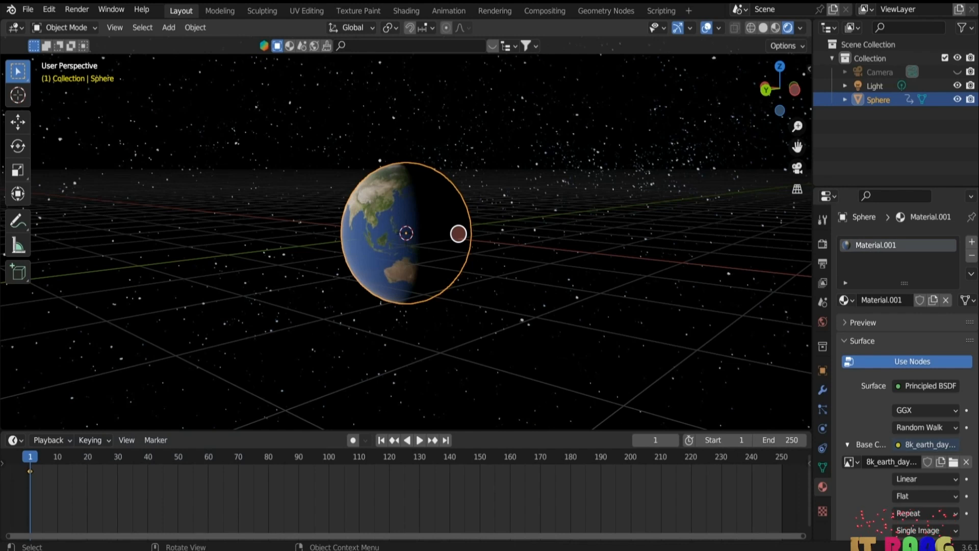
Step: Set the animation's end frame to 365 and move the playhead to frame 365
{"action": "left_click", "coordinate": [785, 440]}
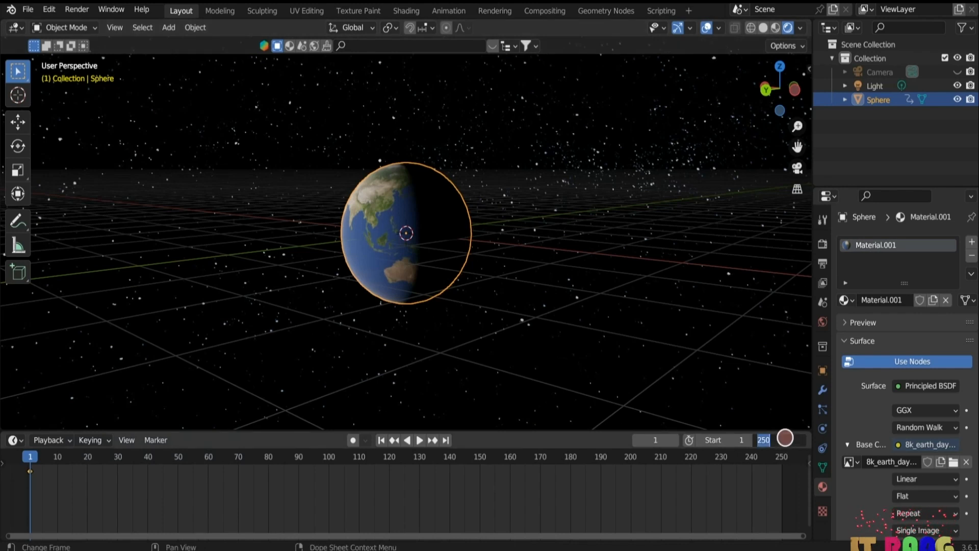
{"action": "type", "text": "365"}
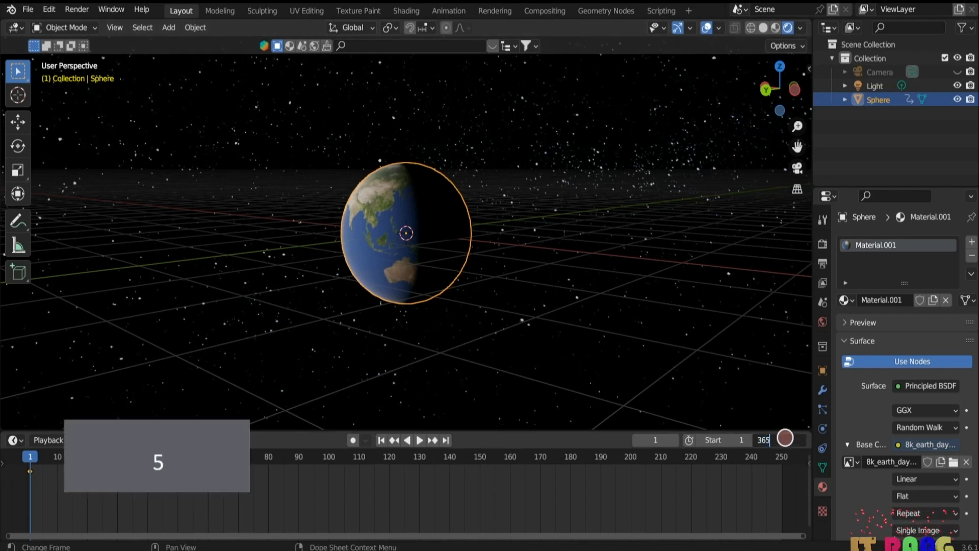
{"action": "key", "text": "Return"}
{"action": "left_click_drag", "start_coordinate": [555, 535], "coordinate": [805, 528]}
{"action": "left_click", "coordinate": [764, 466]}
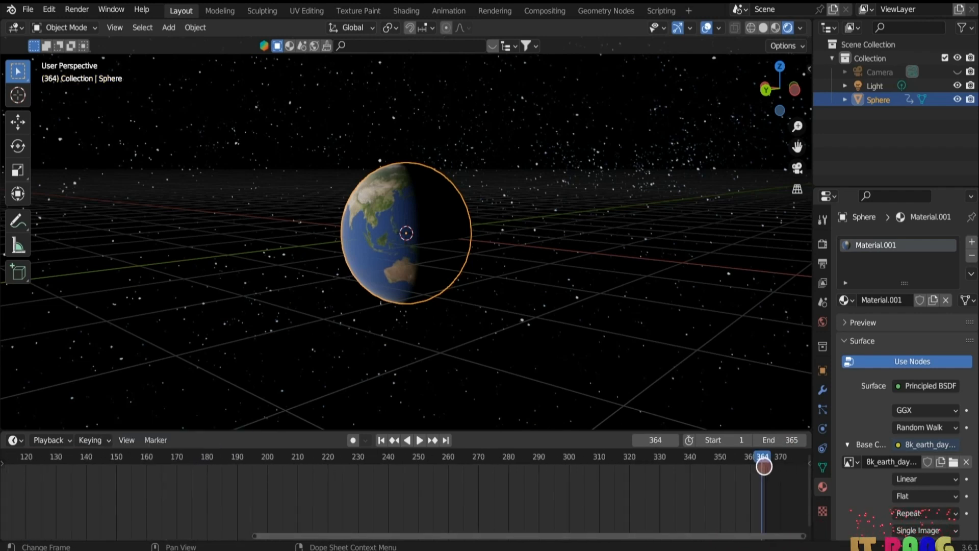
{"action": "left_click", "coordinate": [765, 463]}
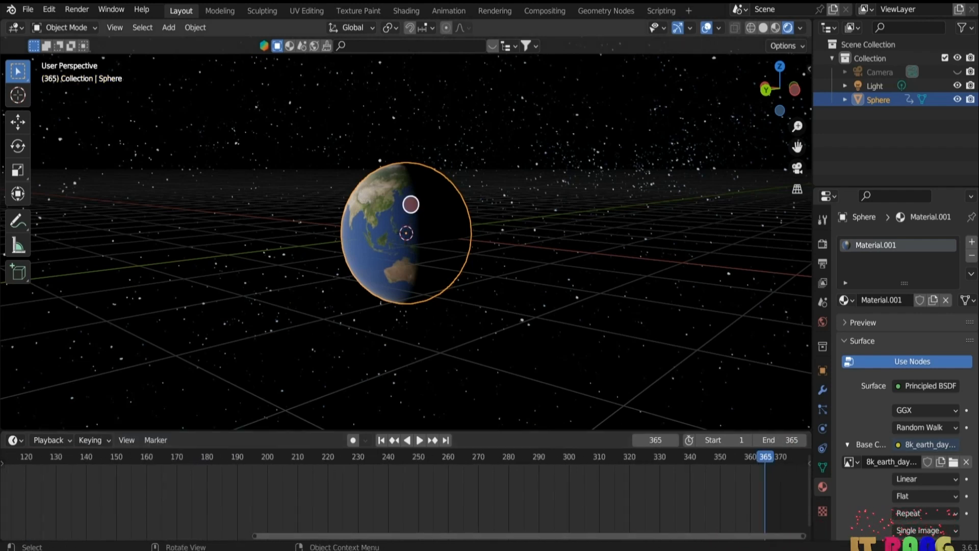
Step: Rotate the Earth sphere 360° about the global Z axis and insert a Rotation keyframe at frame 365
{"action": "key", "text": "r"}
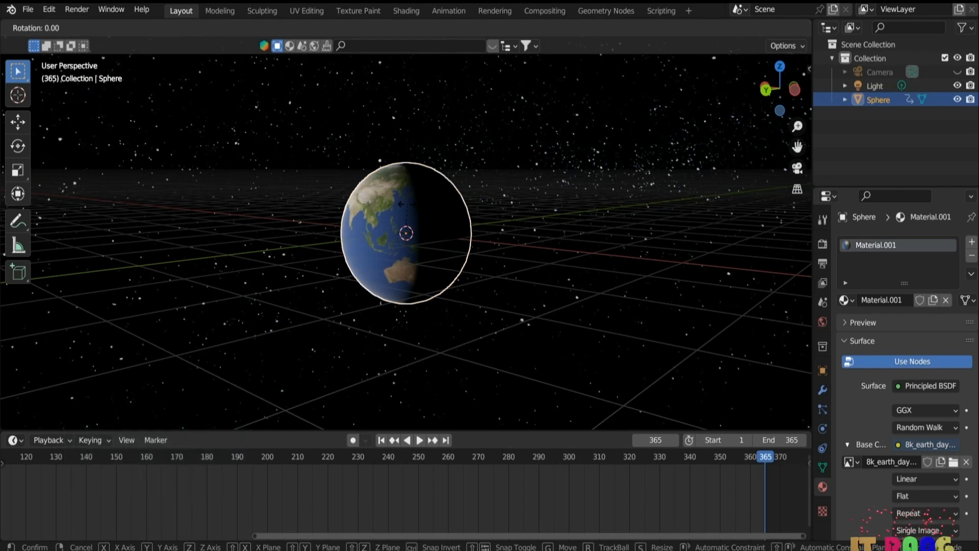
{"action": "key", "text": "z"}
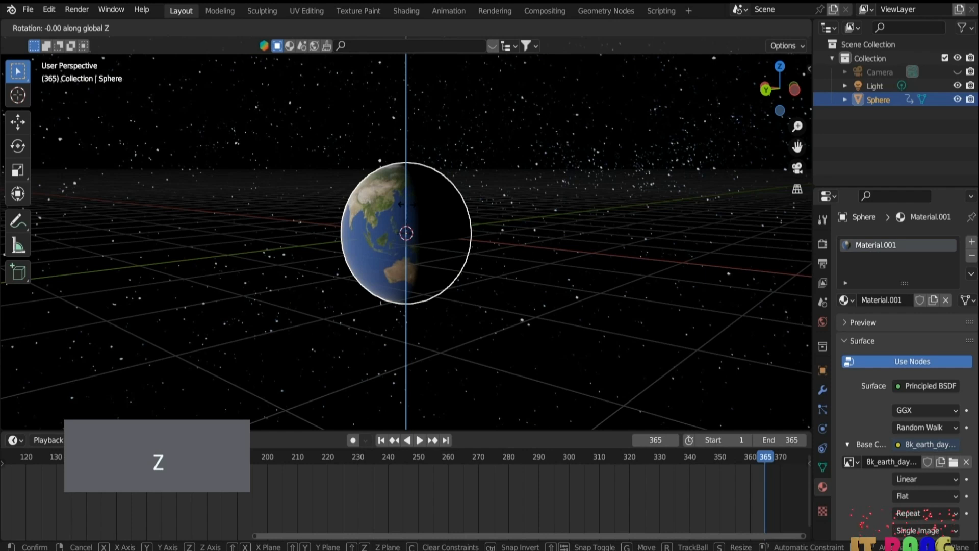
{"action": "type", "text": "360"}
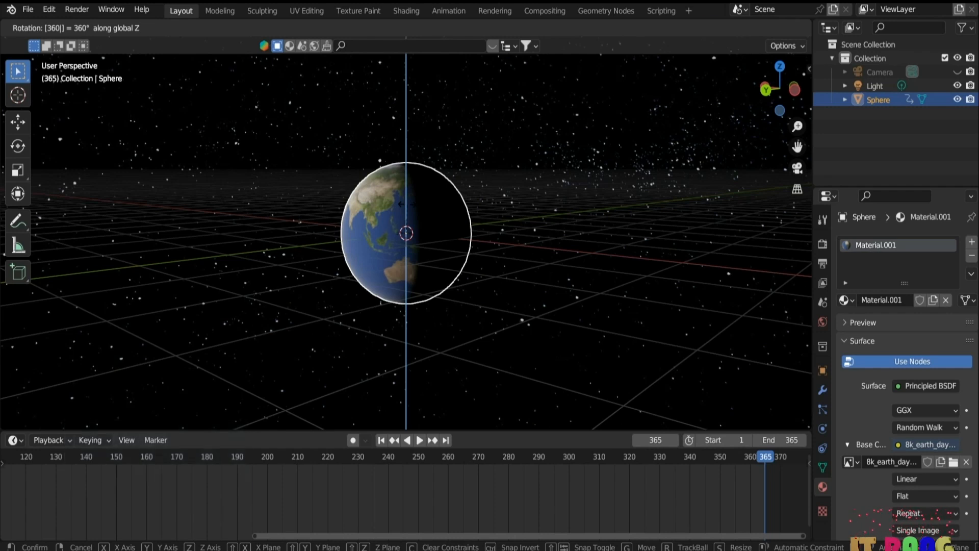
{"action": "key", "text": "Return"}
{"action": "key", "text": "i"}
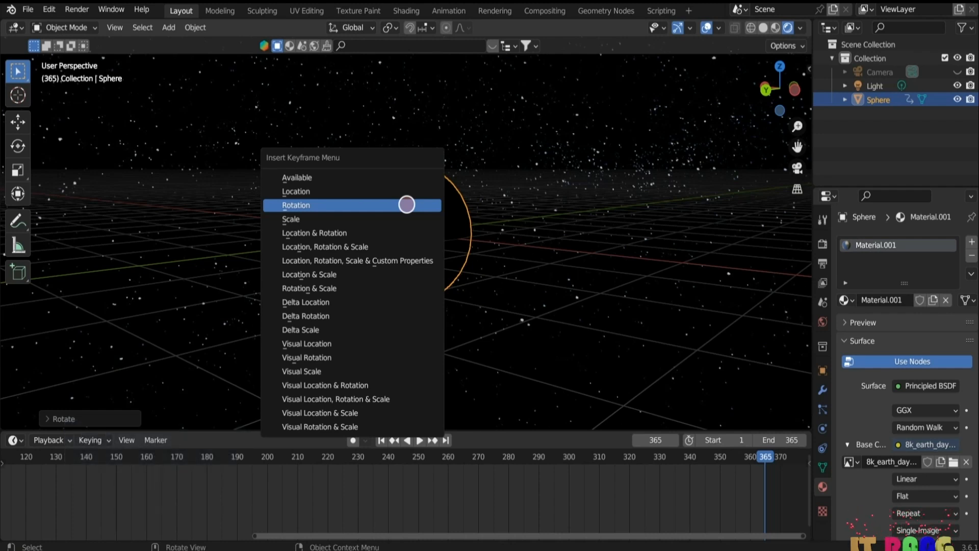
{"action": "left_click", "coordinate": [406, 205]}
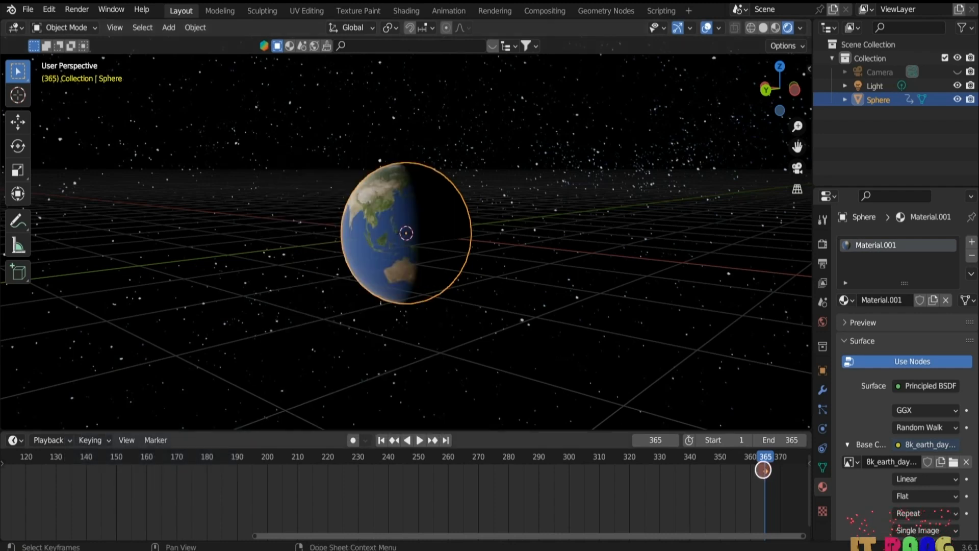
Step: Scrub the timeline back to frame 218, hide the viewport overlays and play the Earth's rotation animation
{"action": "left_click_drag", "start_coordinate": [769, 453], "coordinate": [321, 457]}
{"action": "left_click", "coordinate": [505, 343]}
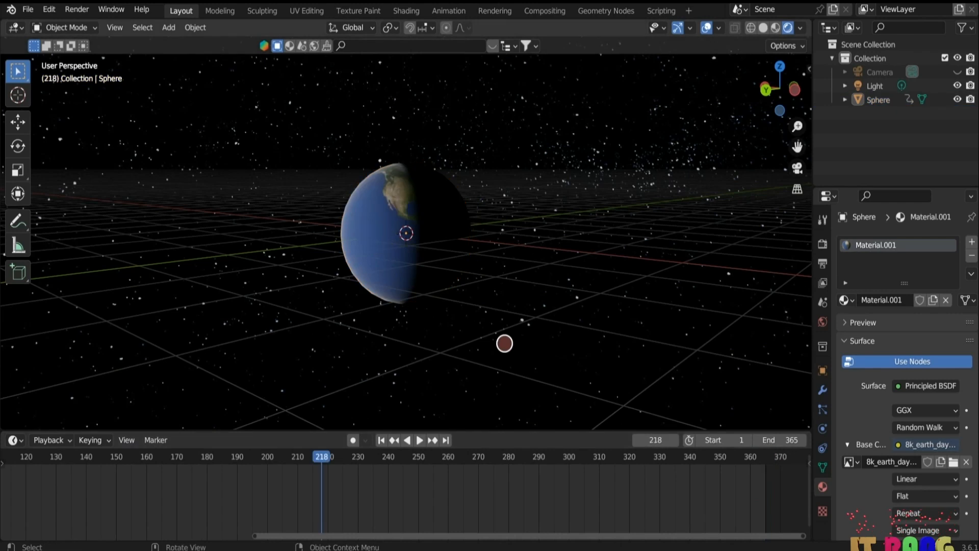
{"action": "left_click", "coordinate": [714, 28]}
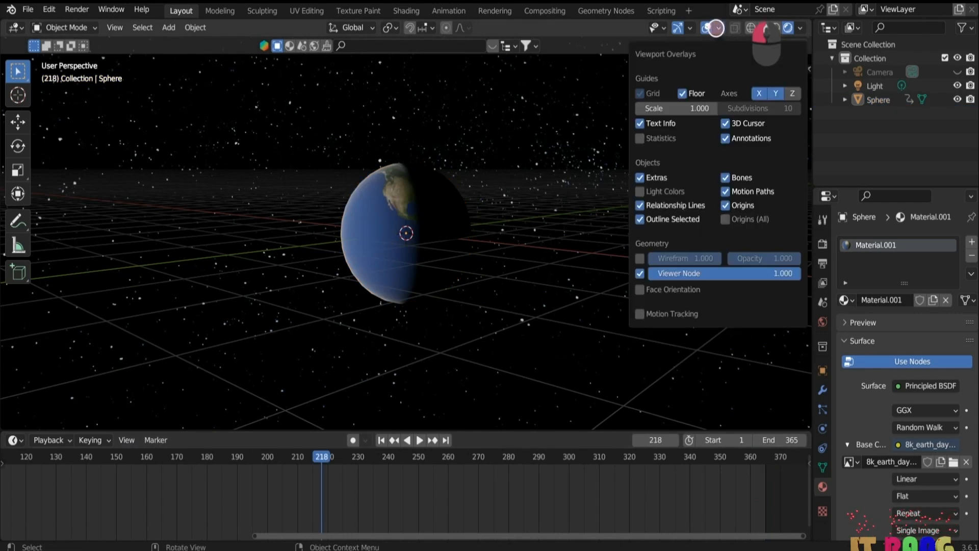
{"action": "left_click", "coordinate": [706, 28]}
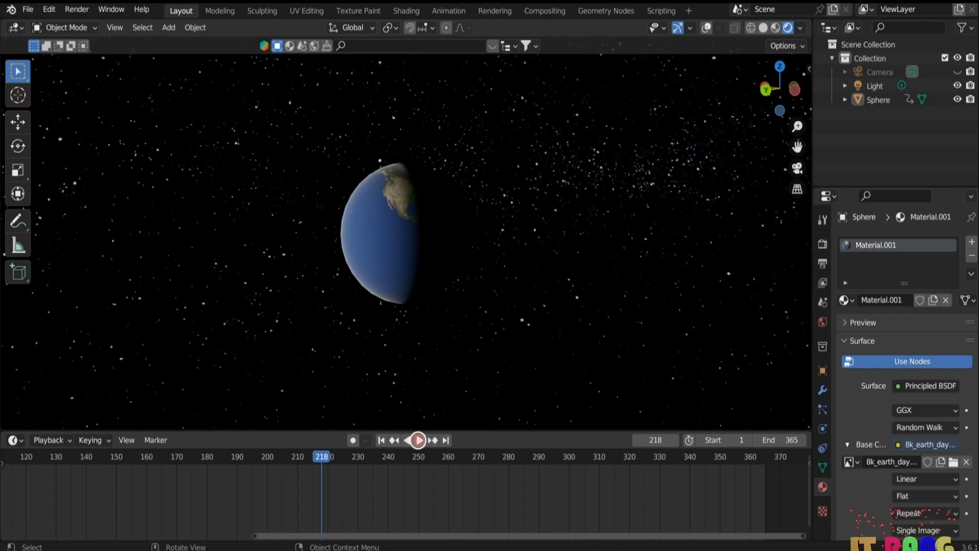
{"action": "left_click", "coordinate": [417, 439]}
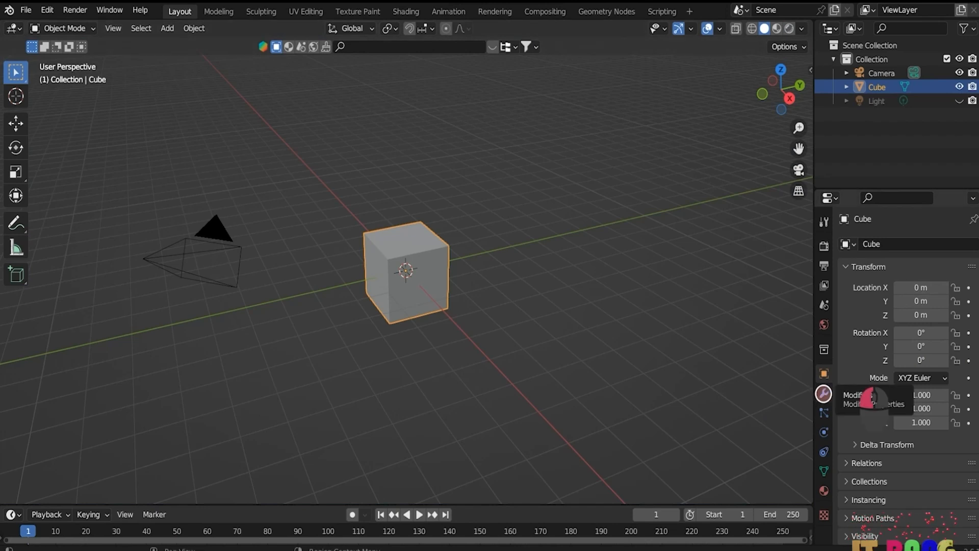
Step: Add an Ocean modifier to the default cube and switch the viewport shading to Material Preview
{"action": "left_click", "coordinate": [824, 394]}
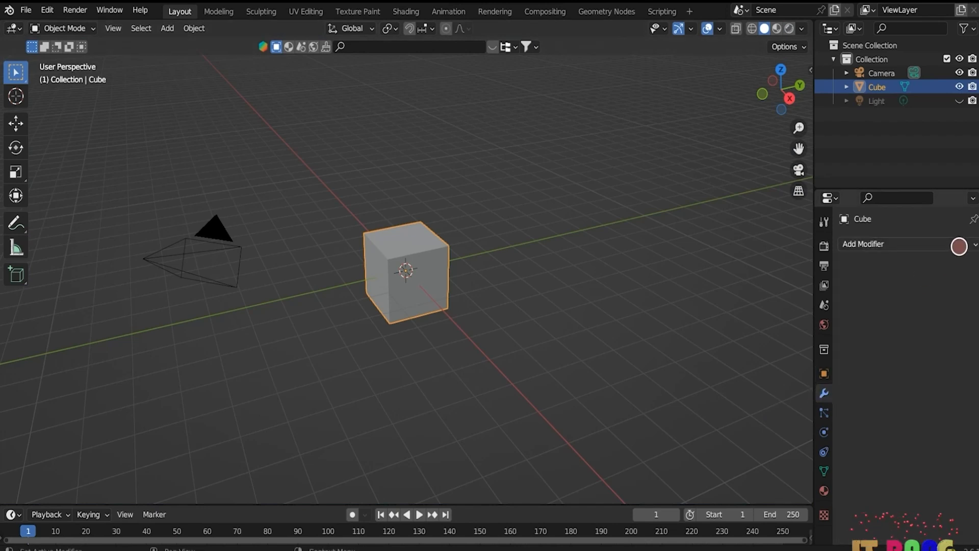
{"action": "left_click", "coordinate": [965, 246]}
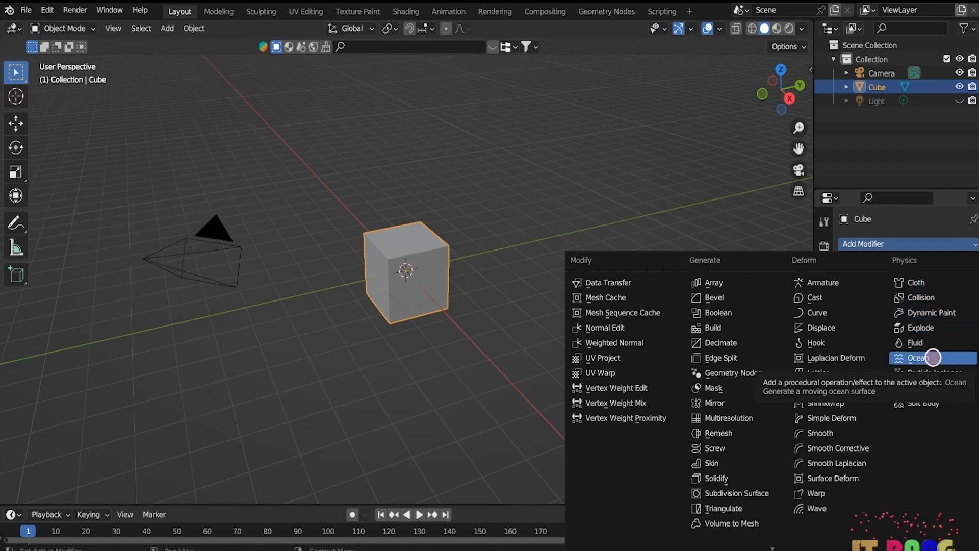
{"action": "left_click", "coordinate": [933, 357]}
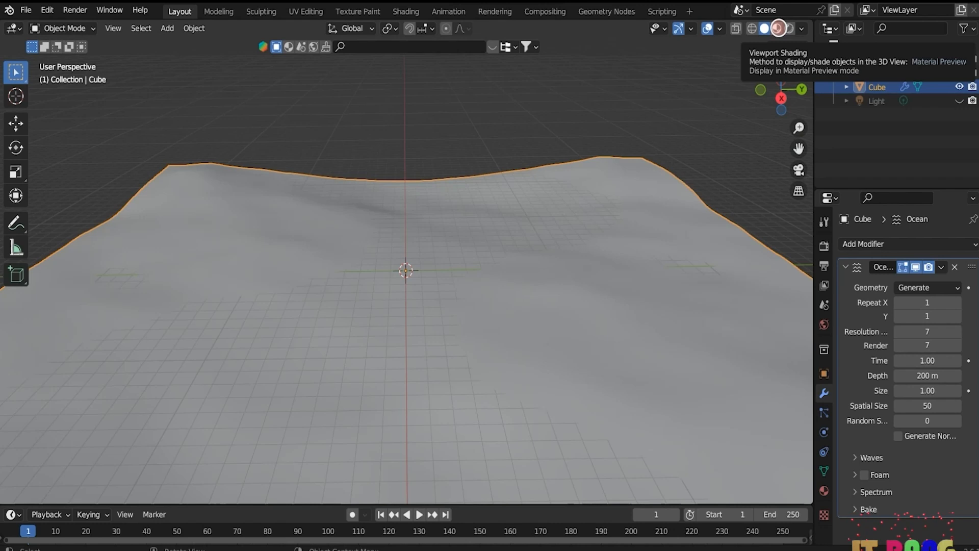
{"action": "left_click", "coordinate": [778, 28]}
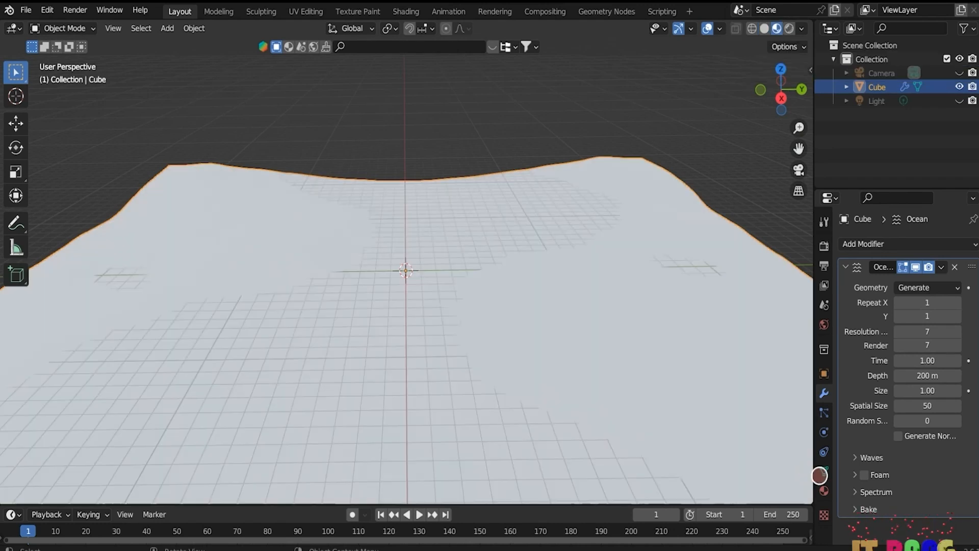
Step: Change the Base Color of the cube's Principled BSDF material to a bright sky blue
{"action": "left_click", "coordinate": [824, 491]}
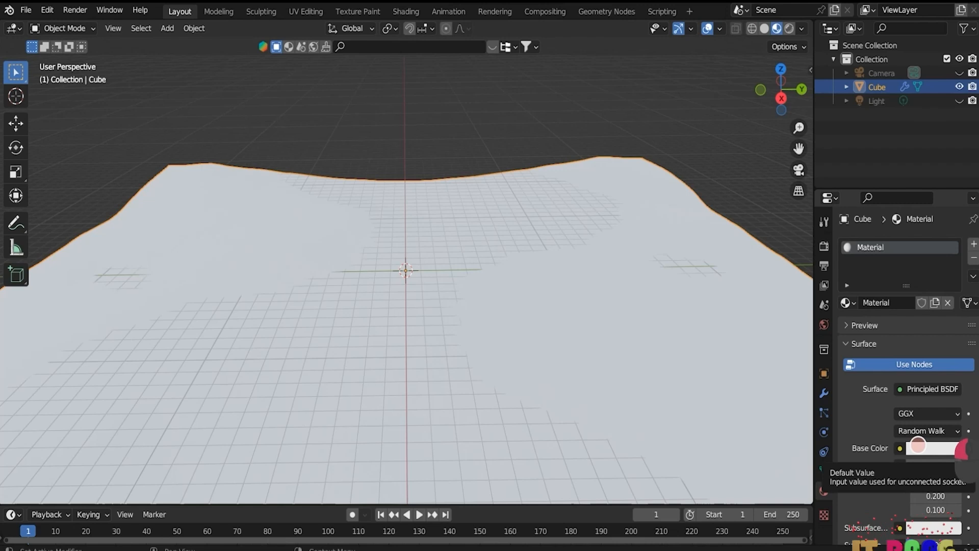
{"action": "left_click", "coordinate": [918, 445]}
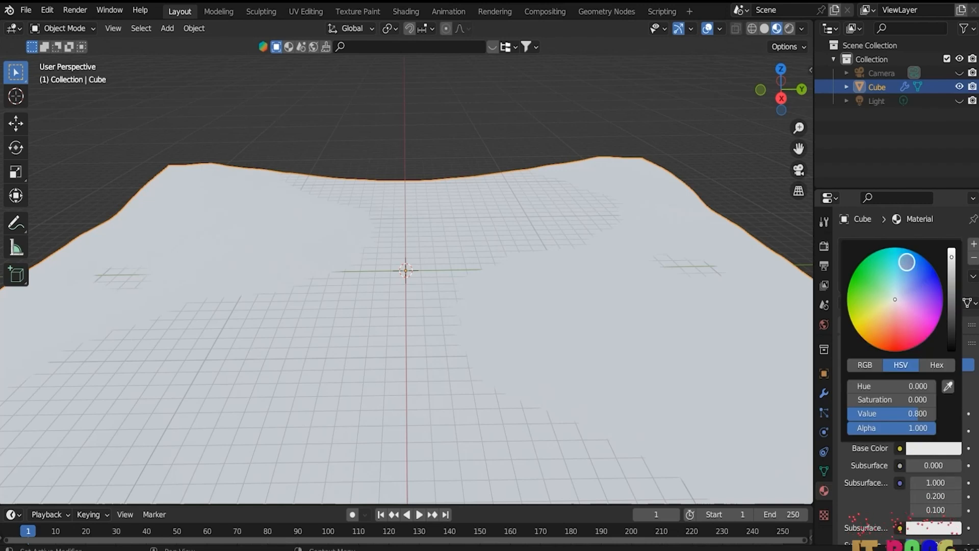
{"action": "left_click", "coordinate": [907, 262]}
{"action": "scroll", "coordinate": [864, 411], "scroll_direction": "down", "scroll_amount": 2}
{"action": "scroll", "coordinate": [882, 396], "scroll_direction": "up", "scroll_amount": 2}
{"action": "scroll", "coordinate": [882, 397], "scroll_direction": "down", "scroll_amount": 2}
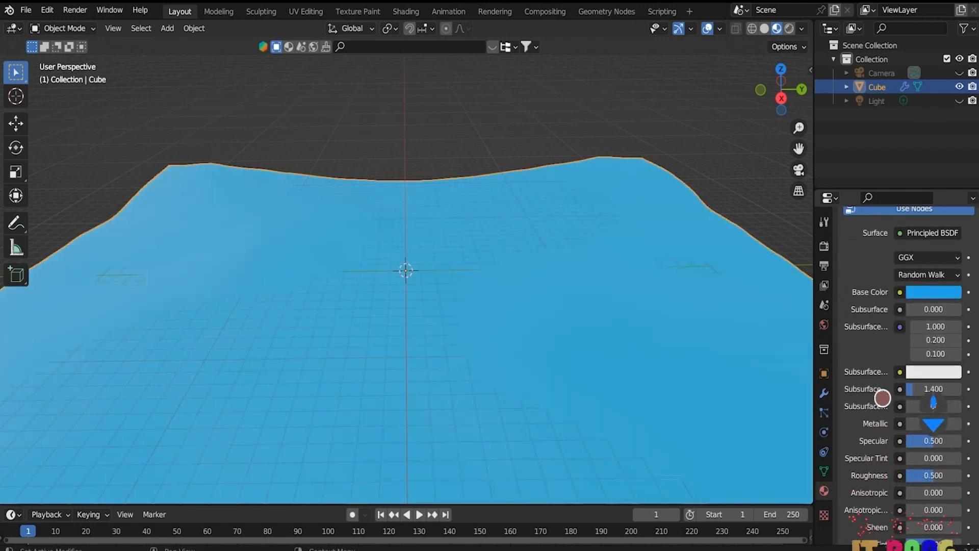
Step: Set the ocean material's Metallic to 0.367, Roughness to 0.151 and Transmission to 1.000
{"action": "scroll", "coordinate": [903, 356], "scroll_direction": "down", "scroll_amount": 3}
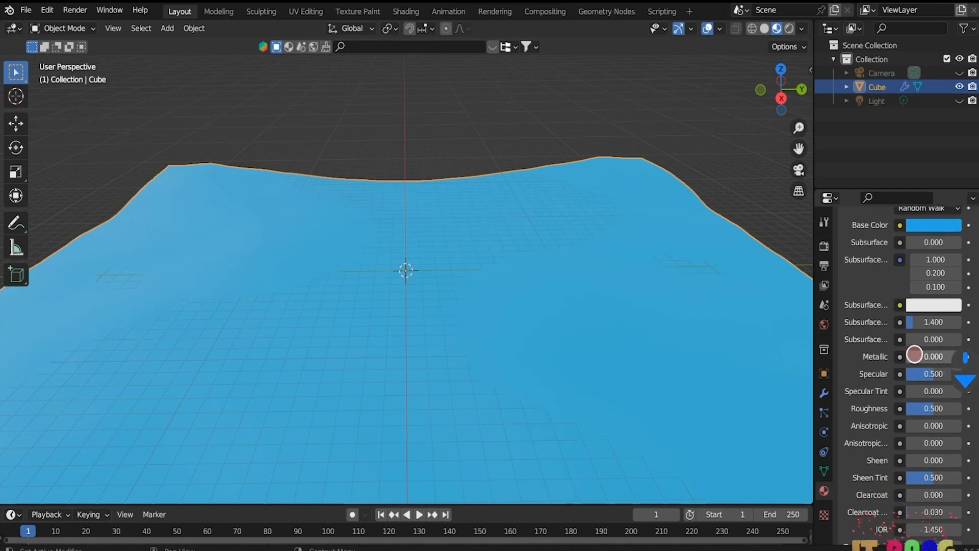
{"action": "left_click_drag", "start_coordinate": [911, 356], "coordinate": [927, 356]}
{"action": "left_click_drag", "start_coordinate": [926, 408], "coordinate": [908, 408]}
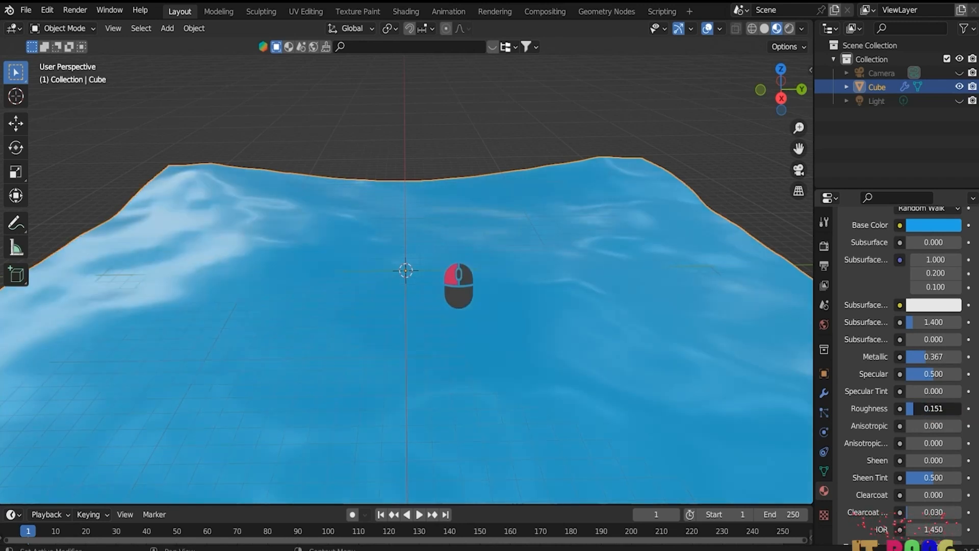
{"action": "scroll", "coordinate": [913, 435], "scroll_direction": "down", "scroll_amount": 5}
{"action": "left_click_drag", "start_coordinate": [908, 435], "coordinate": [962, 435]}
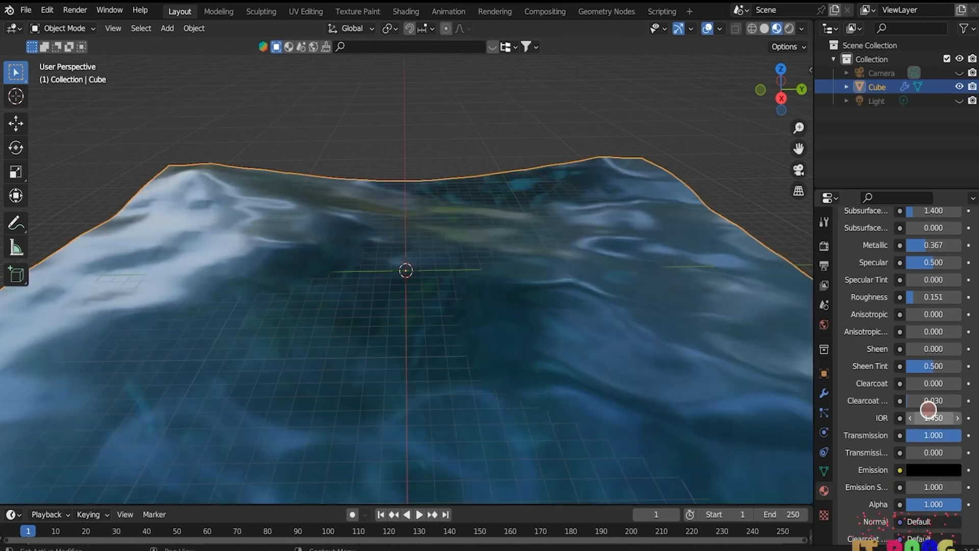
Step: Change the World background color to a medium blue and display the viewport in Rendered shading
{"action": "scroll", "coordinate": [928, 409], "scroll_direction": "down", "scroll_amount": 12}
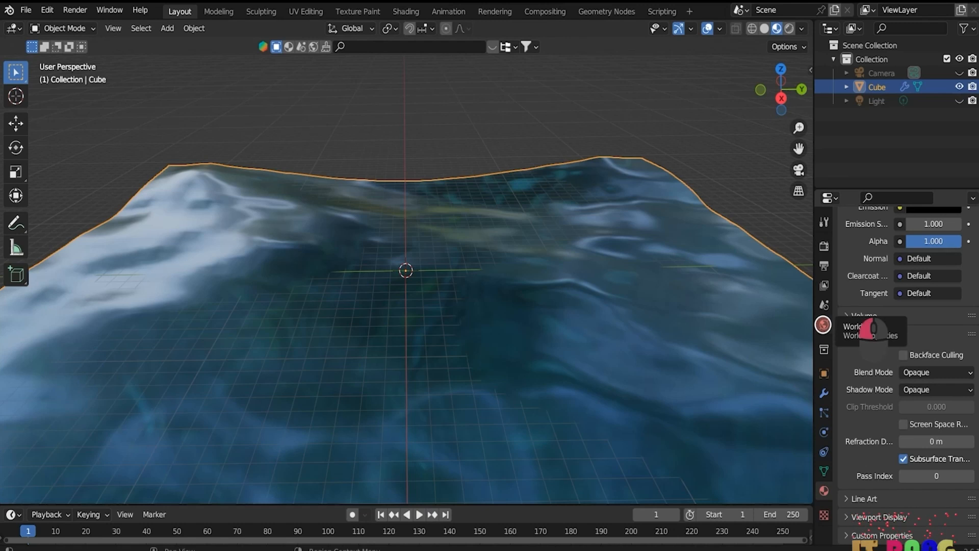
{"action": "left_click", "coordinate": [823, 324]}
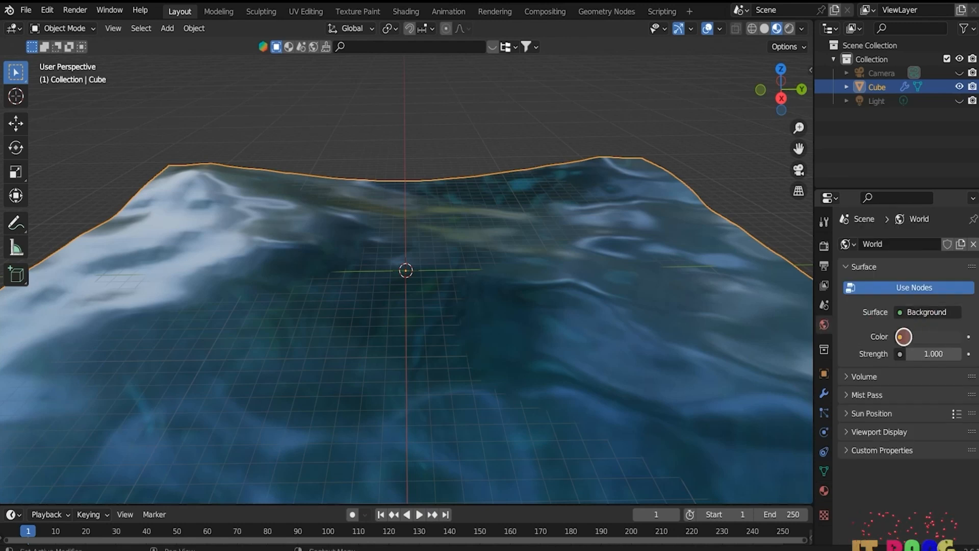
{"action": "left_click", "coordinate": [924, 336]}
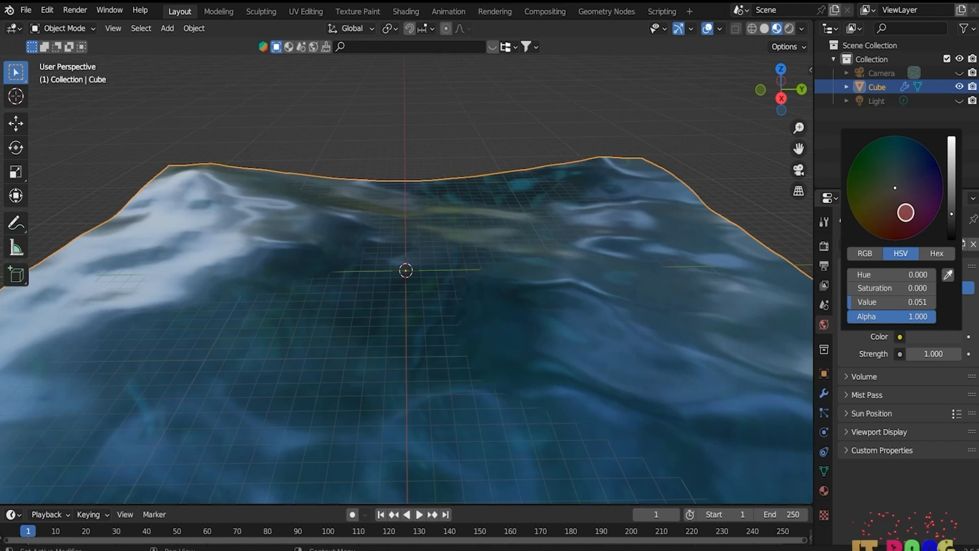
{"action": "left_click", "coordinate": [921, 170]}
{"action": "left_click_drag", "start_coordinate": [952, 198], "coordinate": [951, 168]}
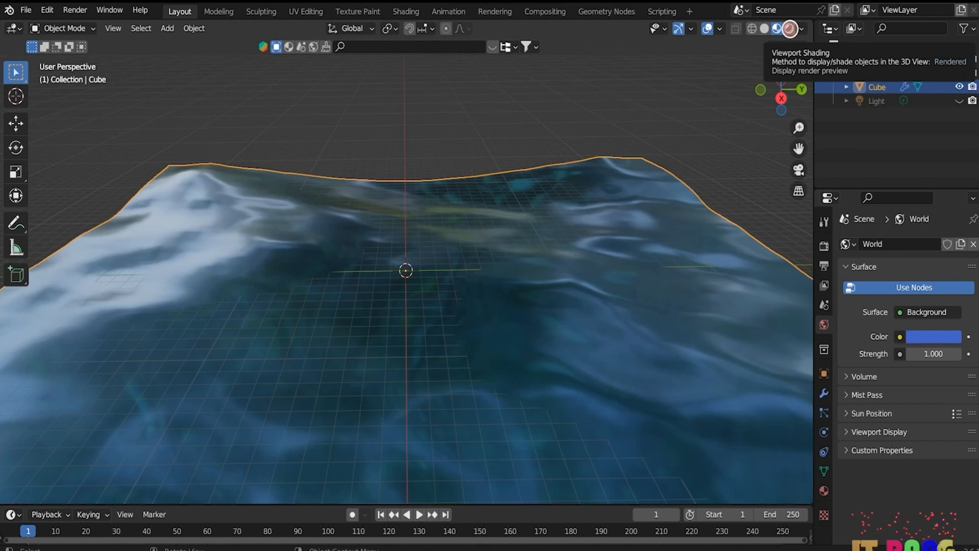
{"action": "left_click", "coordinate": [790, 28]}
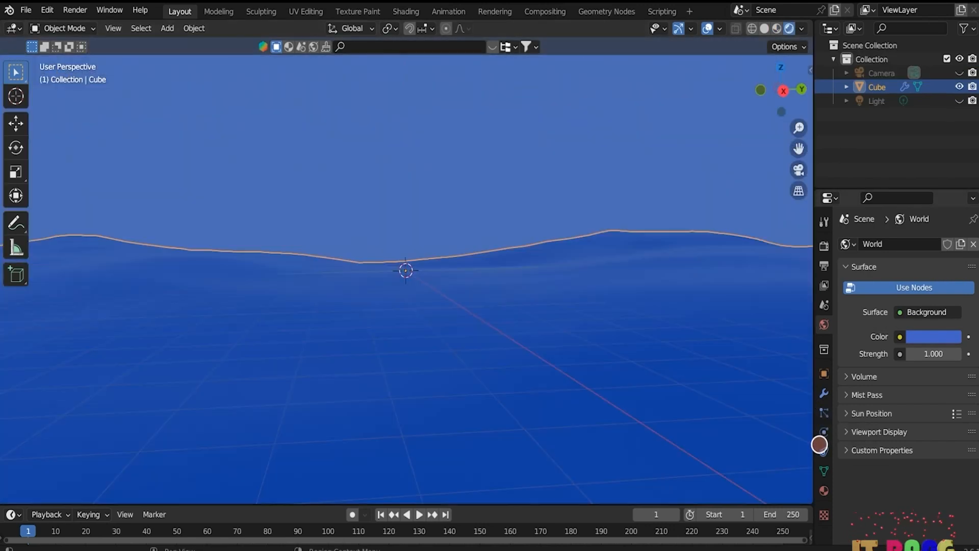
Step: Set the wave Scale of the Ocean modifier to 2
{"action": "left_click", "coordinate": [824, 393]}
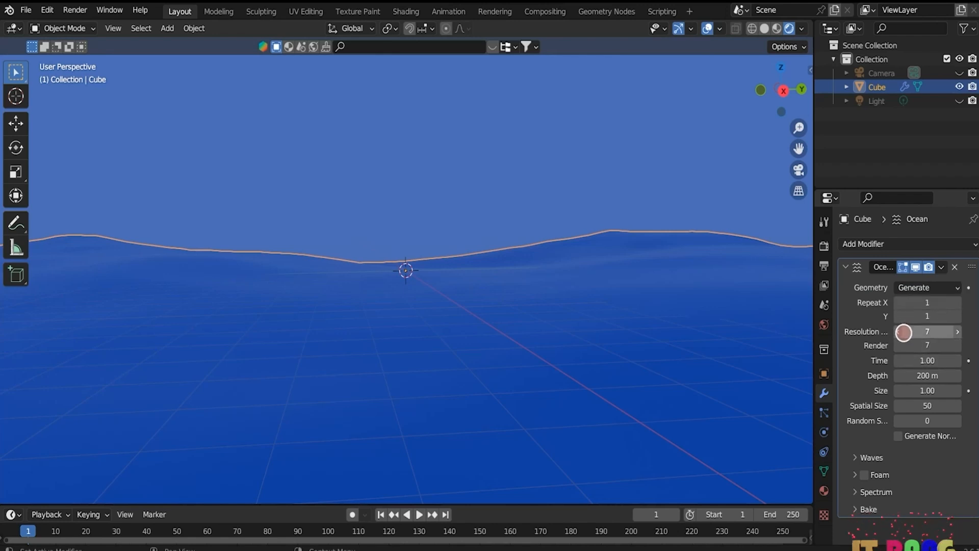
{"action": "scroll", "coordinate": [887, 408], "scroll_direction": "down", "scroll_amount": 2}
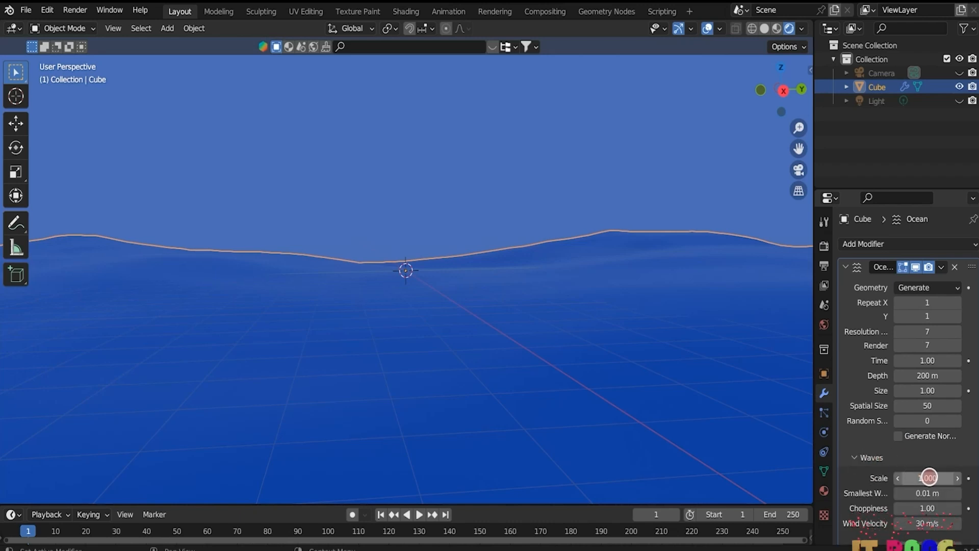
{"action": "left_click", "coordinate": [929, 477]}
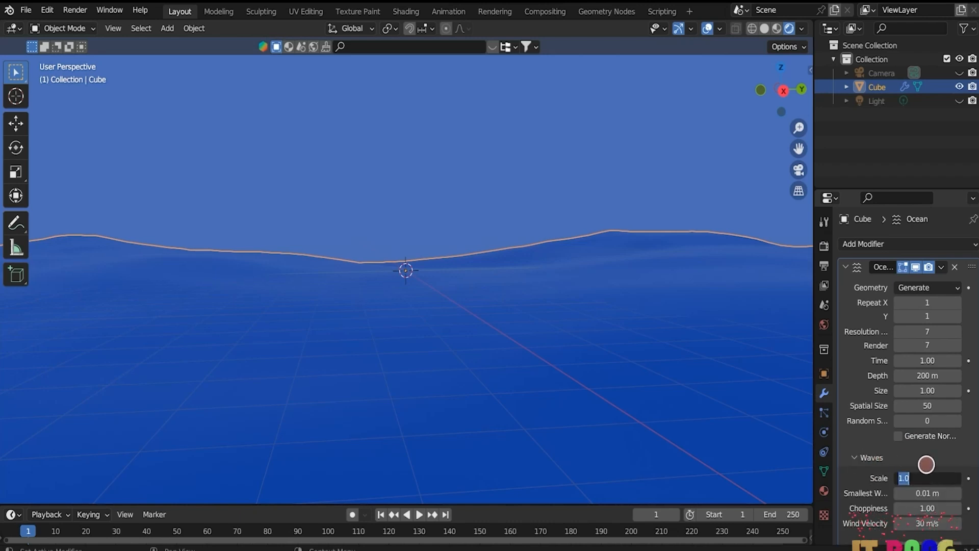
{"action": "type", "text": "2"}
{"action": "key", "text": "Return"}
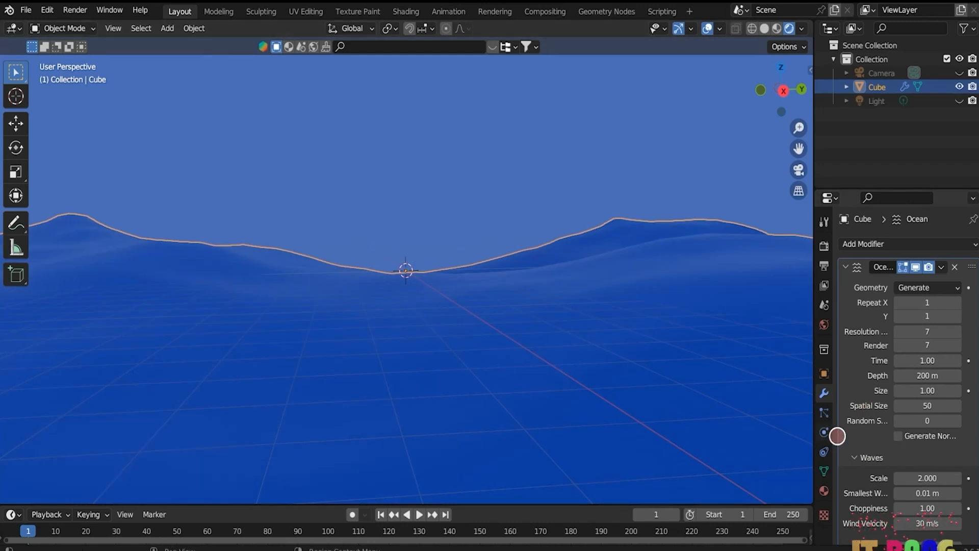
Step: Set both the viewport and render resolution of the Ocean modifier to 20
{"action": "left_click", "coordinate": [922, 332]}
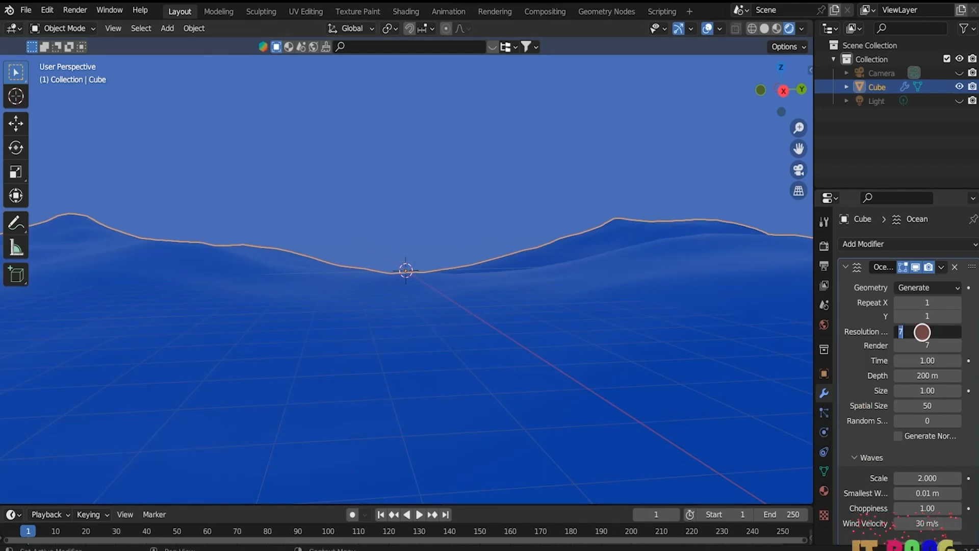
{"action": "type", "text": "20"}
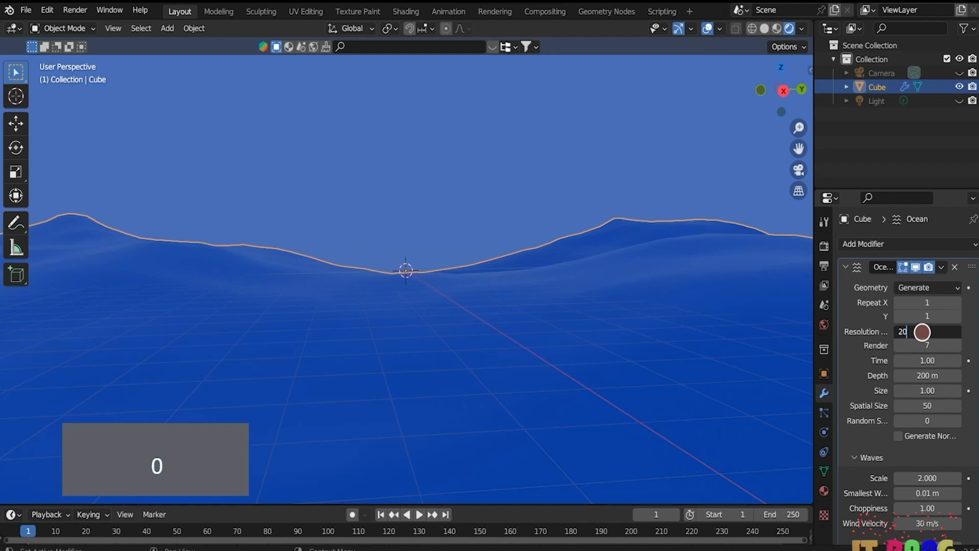
{"action": "key", "text": "Return"}
{"action": "left_click", "coordinate": [924, 345]}
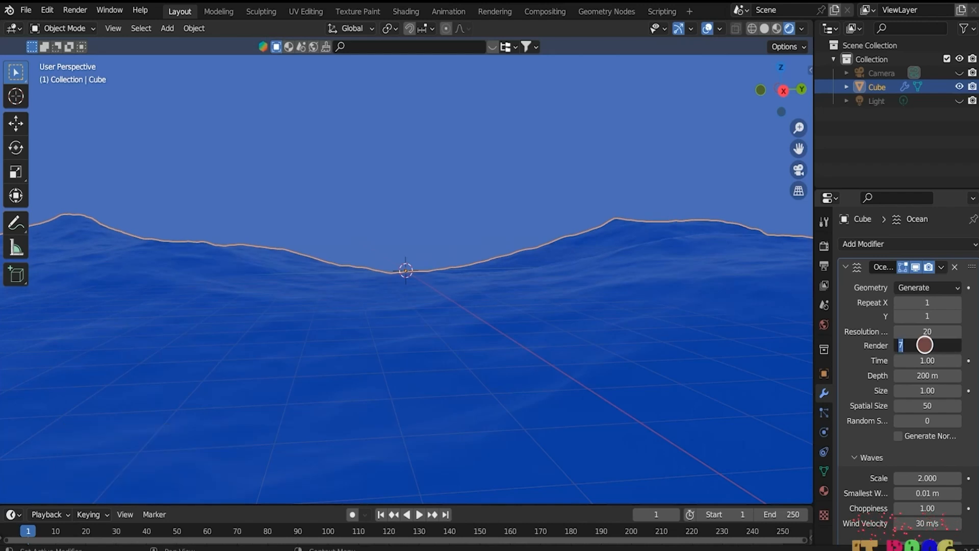
{"action": "type", "text": "20"}
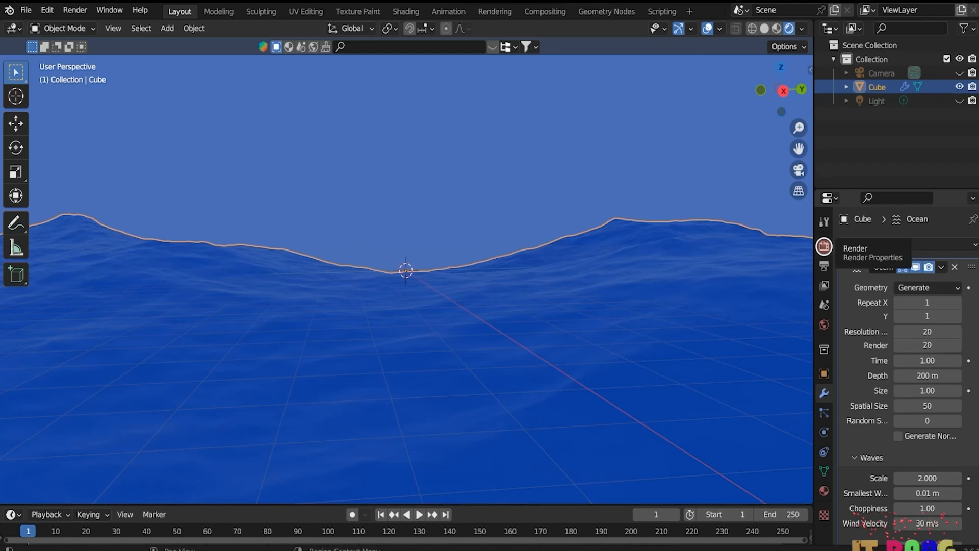
Step: Enable Screen Space Reflections with Refraction for Eevee, plus Screen Space Refraction and Subsurface Translucency in the ocean material's settings
{"action": "left_click", "coordinate": [824, 246]}
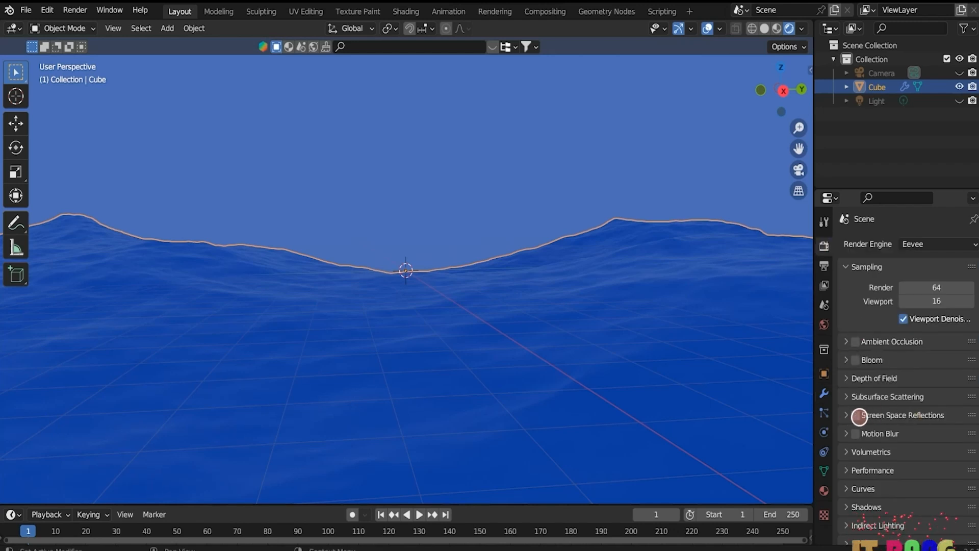
{"action": "left_click", "coordinate": [856, 415]}
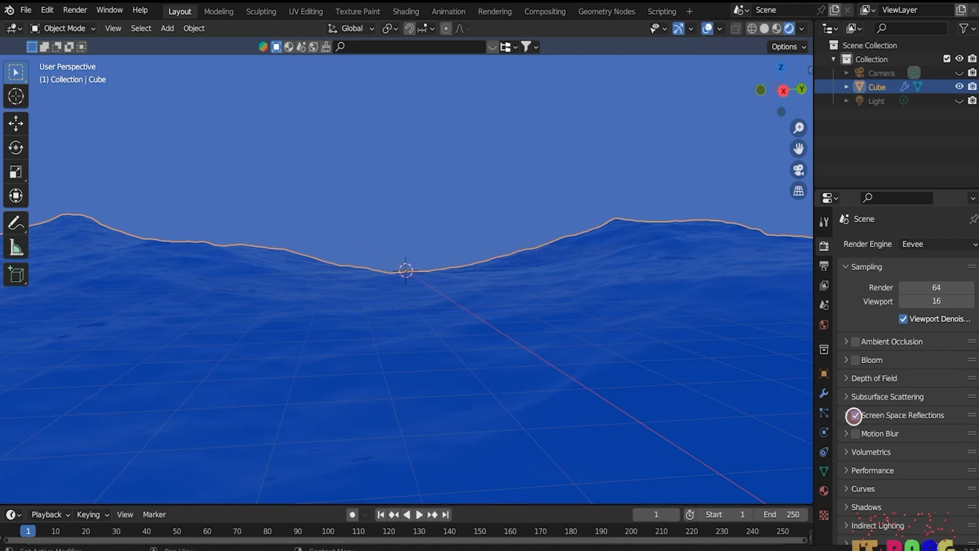
{"action": "left_click", "coordinate": [847, 415]}
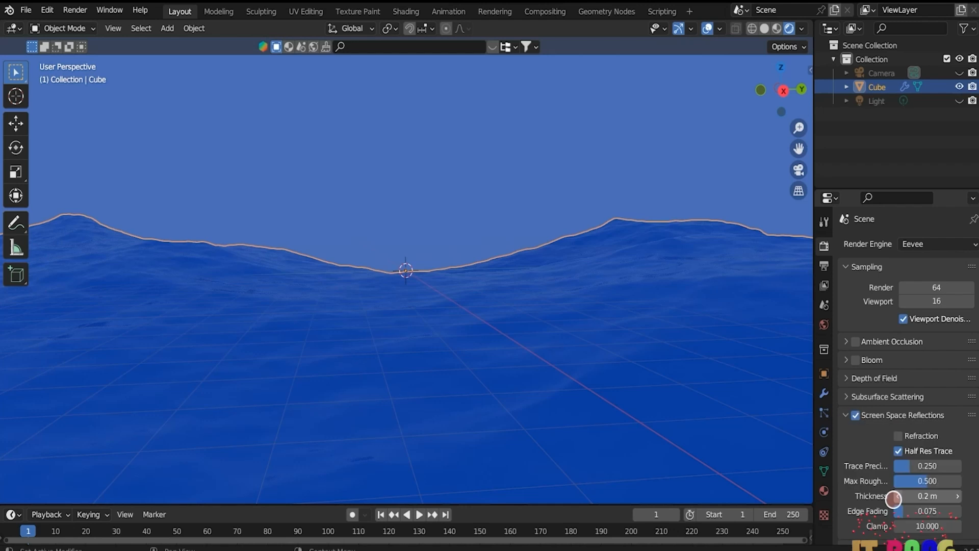
{"action": "left_click", "coordinate": [898, 436]}
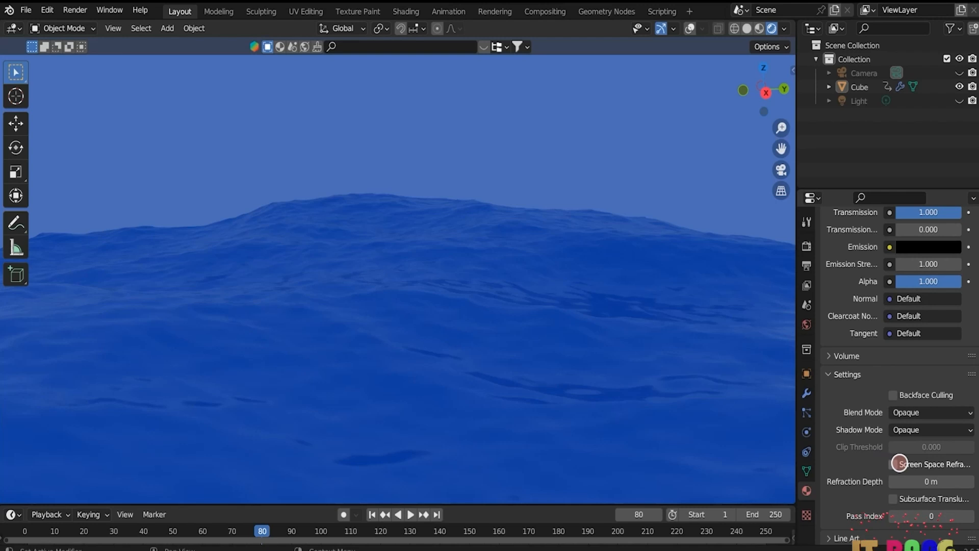
{"action": "left_click", "coordinate": [893, 464]}
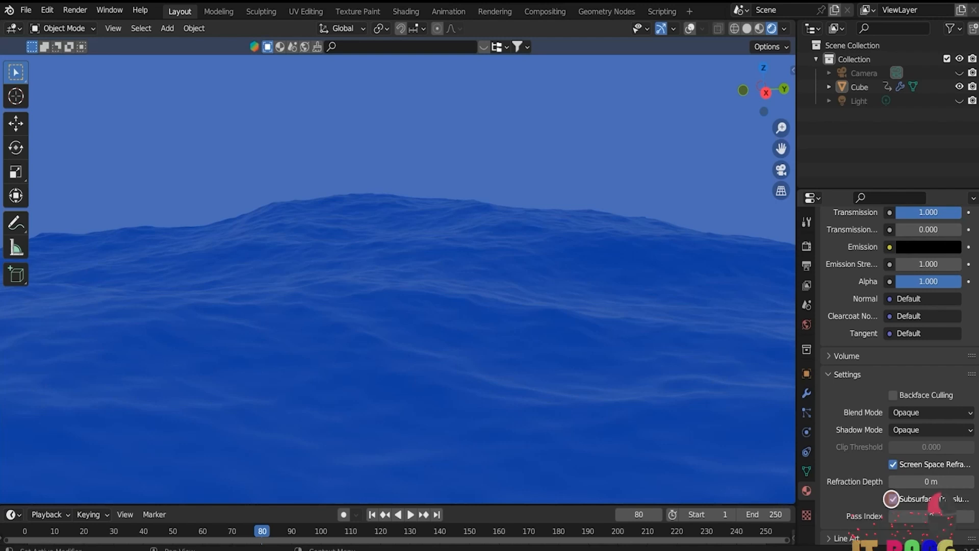
{"action": "left_click", "coordinate": [888, 497]}
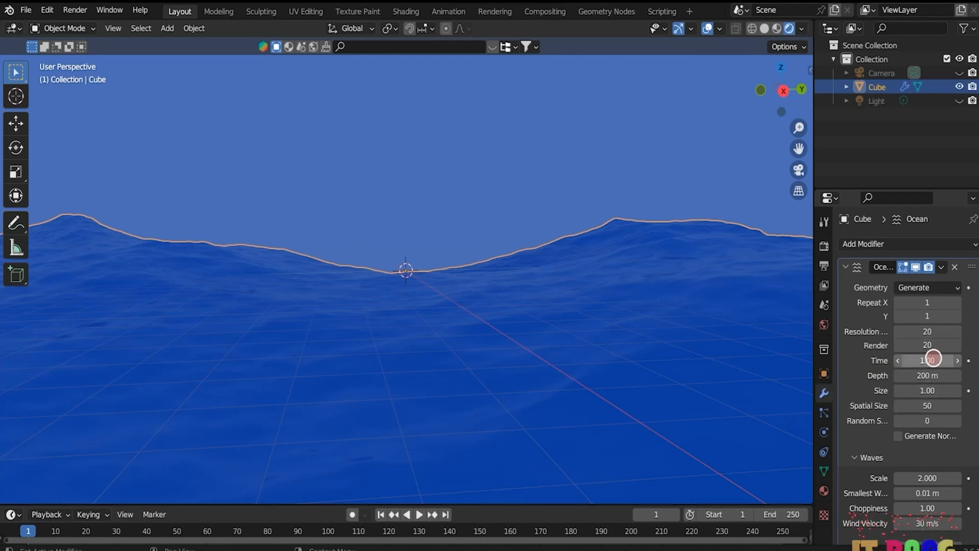
Step: Drive the Ocean modifier's Time value with the expression #frame/9
{"action": "left_click", "coordinate": [932, 361]}
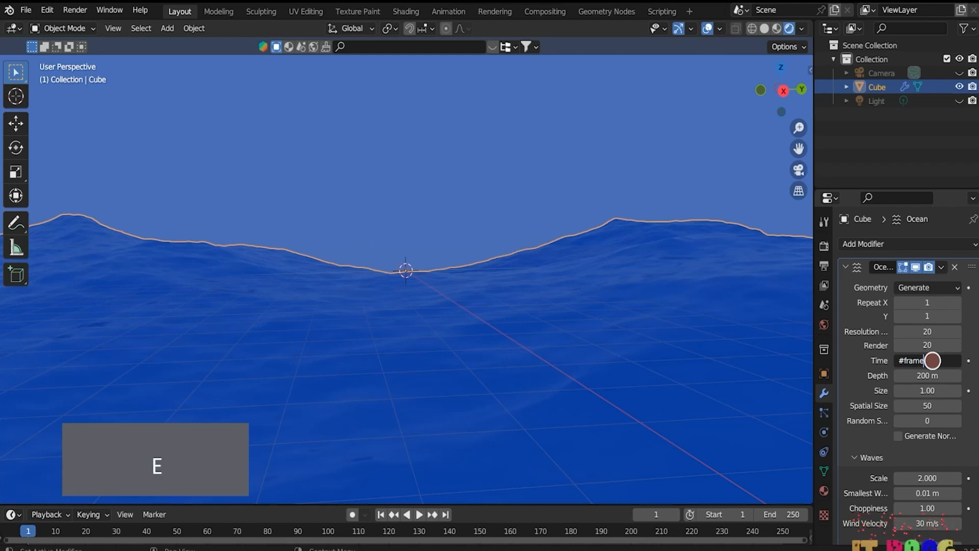
{"action": "type", "text": "/"}
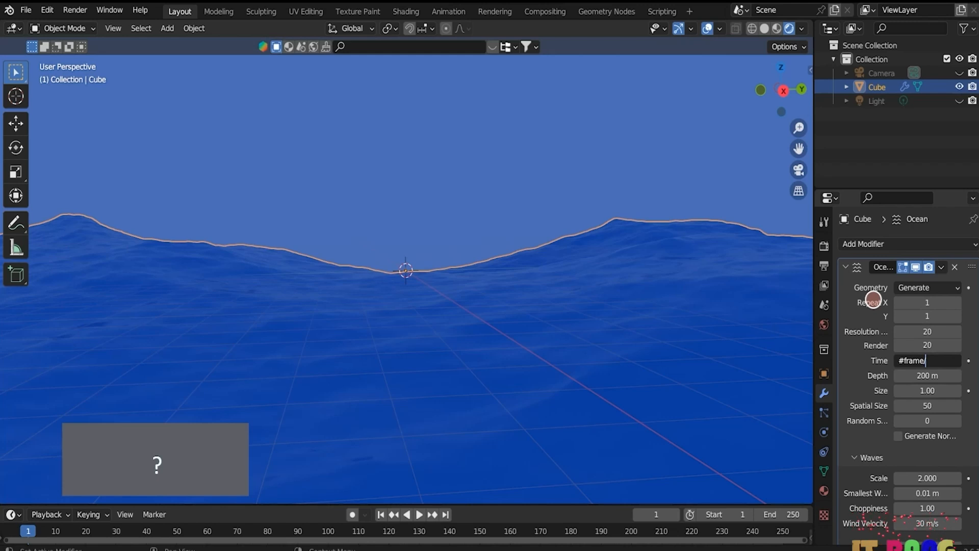
{"action": "type", "text": "9"}
{"action": "key", "text": "Return"}
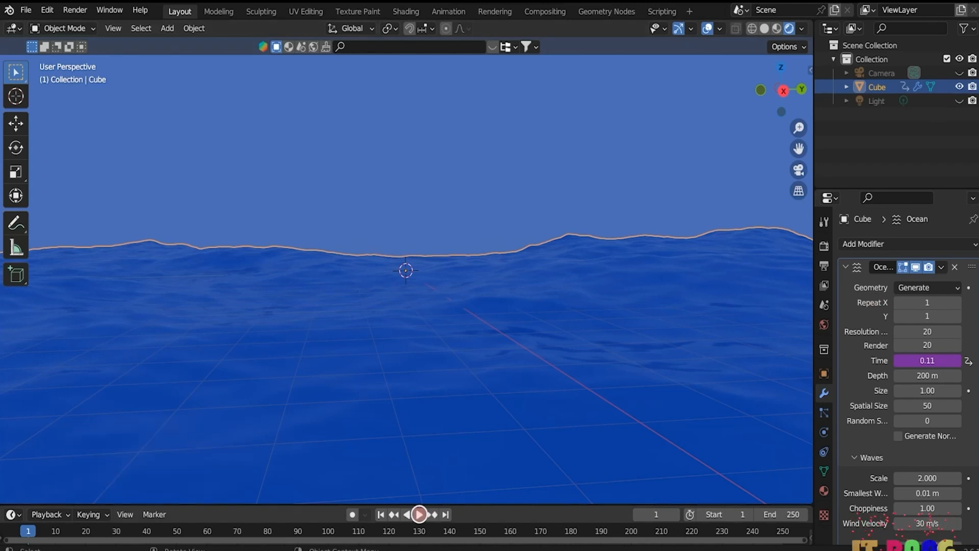
Step: Preview the wave animation, hide the viewport overlays and return the playhead to frame 1
{"action": "left_click", "coordinate": [419, 513]}
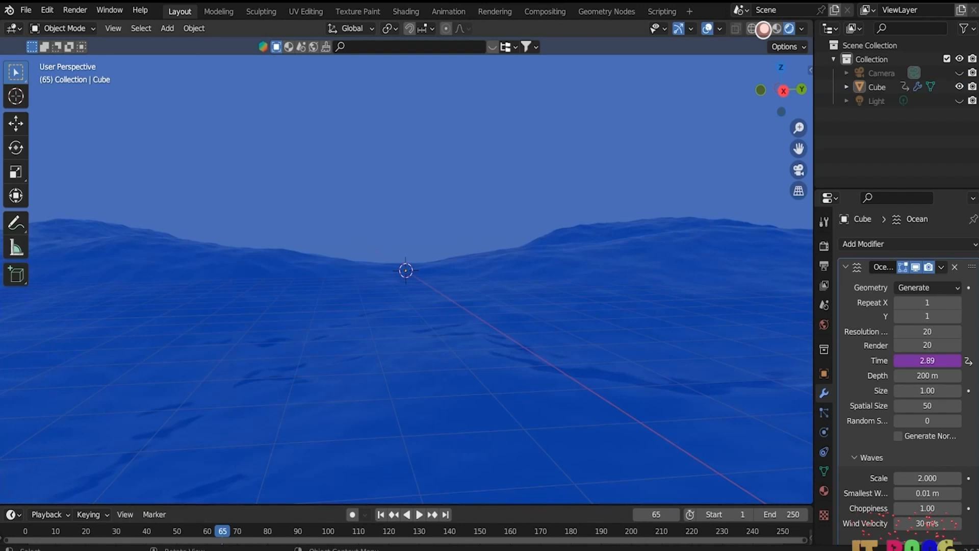
{"action": "left_click", "coordinate": [708, 29]}
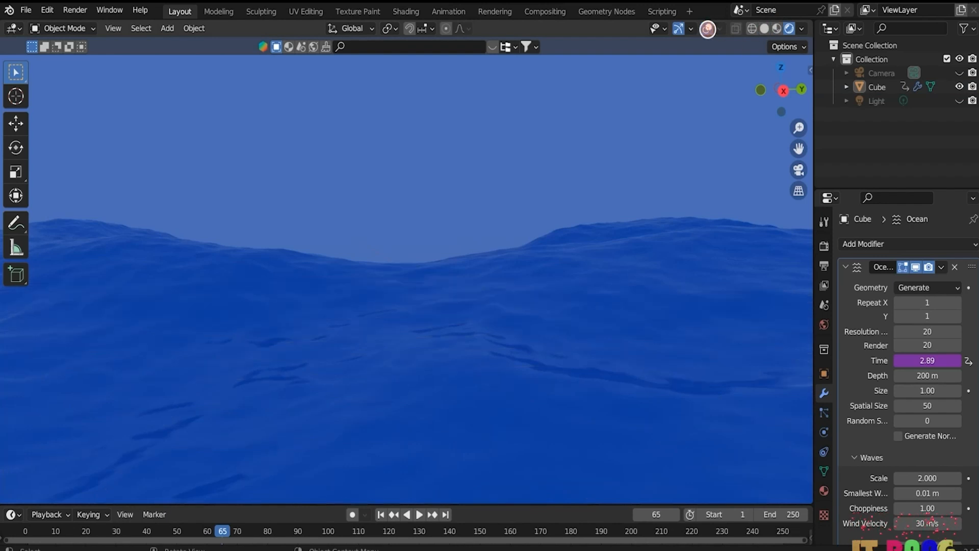
{"action": "left_click", "coordinate": [381, 515]}
{"action": "middle_click_drag", "start_coordinate": [435, 418], "coordinate": [437, 426]}
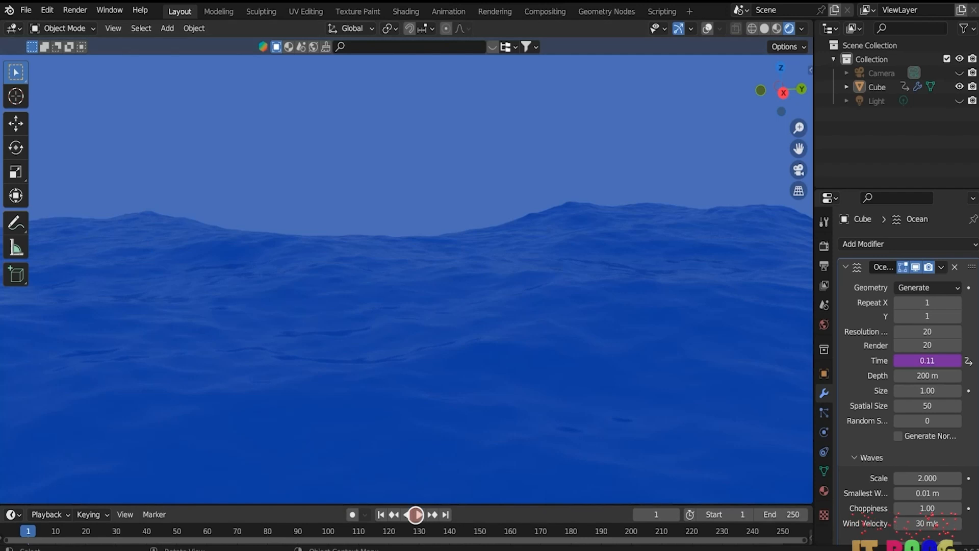
Step: Play the ocean wave animation from frame 1
{"action": "left_click", "coordinate": [419, 514]}
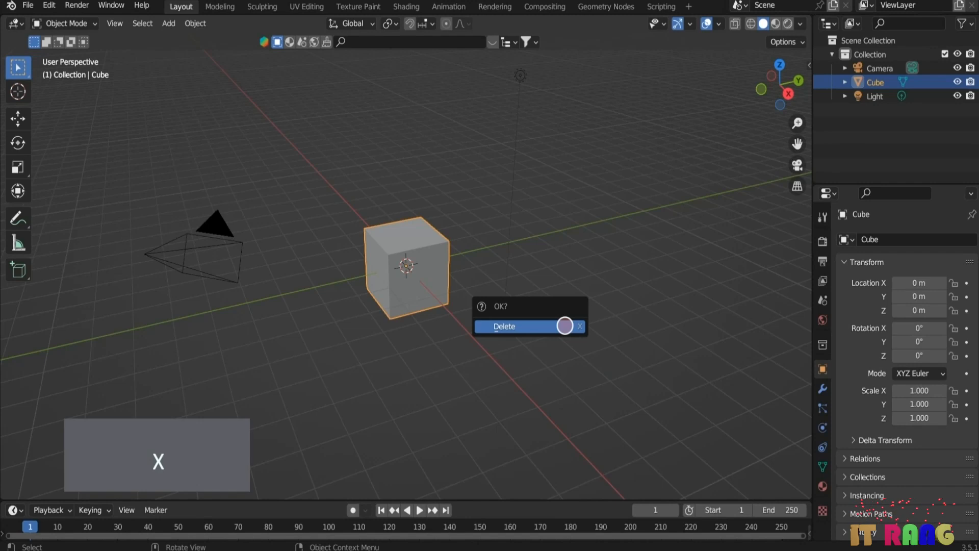
Step: Delete the default cube and add a mesh plane in its place
{"action": "key", "text": "Return"}
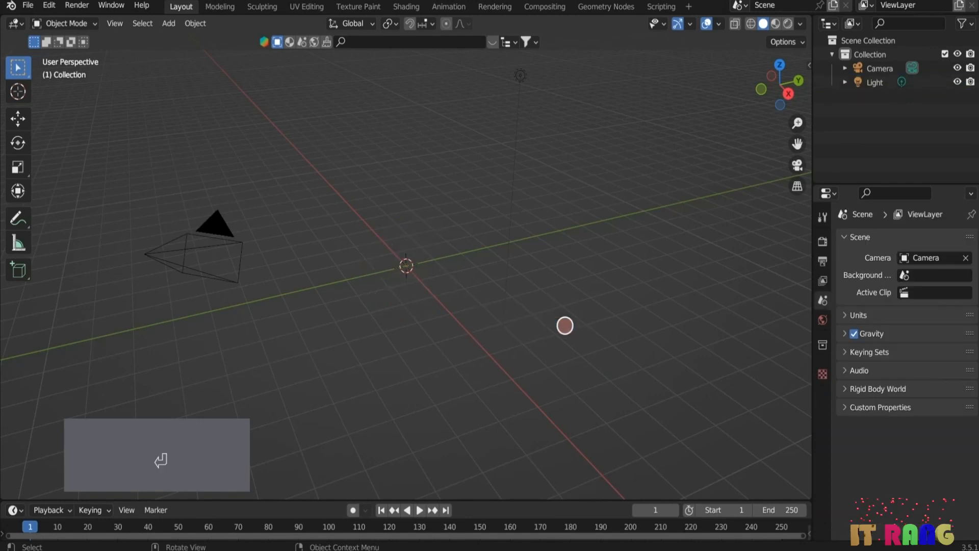
{"action": "key", "text": "shift+a"}
{"action": "mouse_move", "coordinate": [550, 272]}
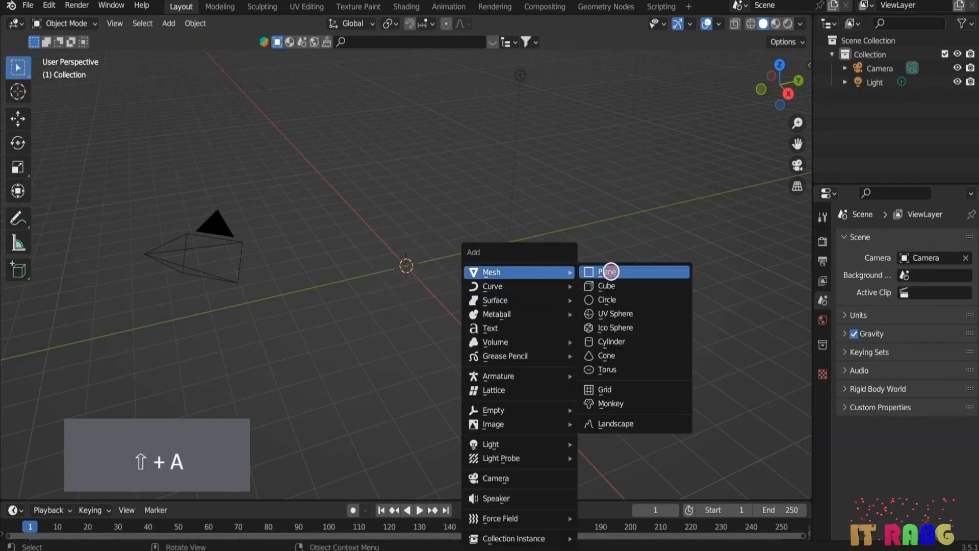
{"action": "left_click", "coordinate": [611, 271]}
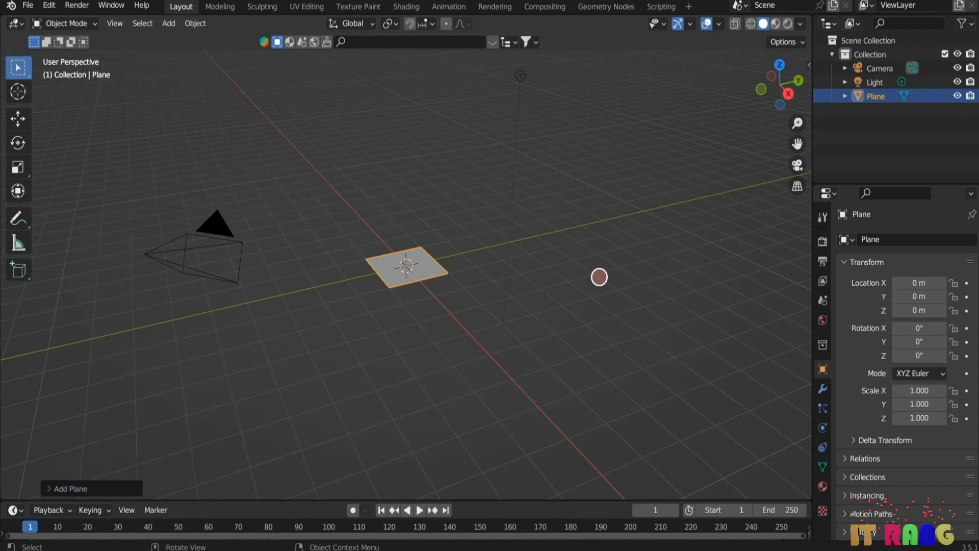
Step: Scale the plane up to about 6.4 and raise it along Z to about 6.85 m
{"action": "key", "text": "s"}
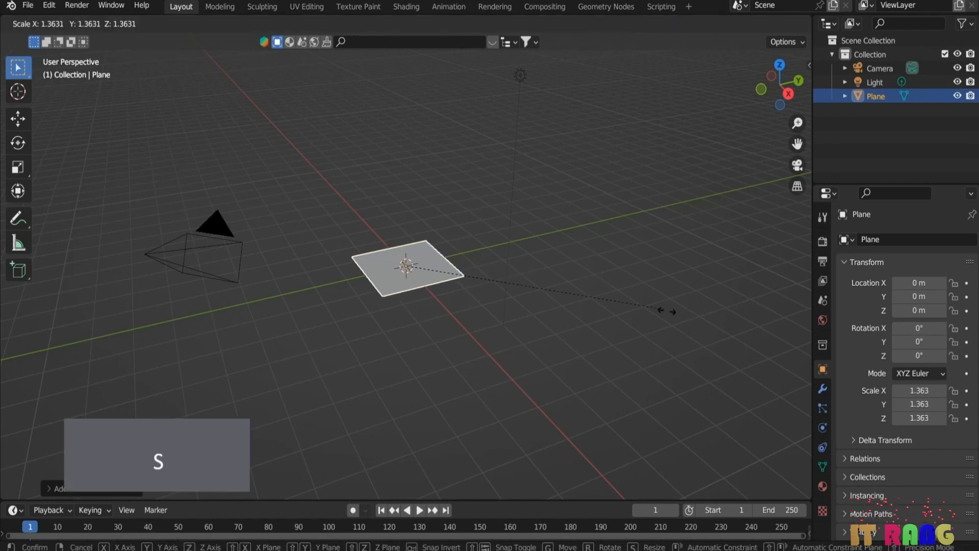
{"action": "left_click", "coordinate": [660, 366]}
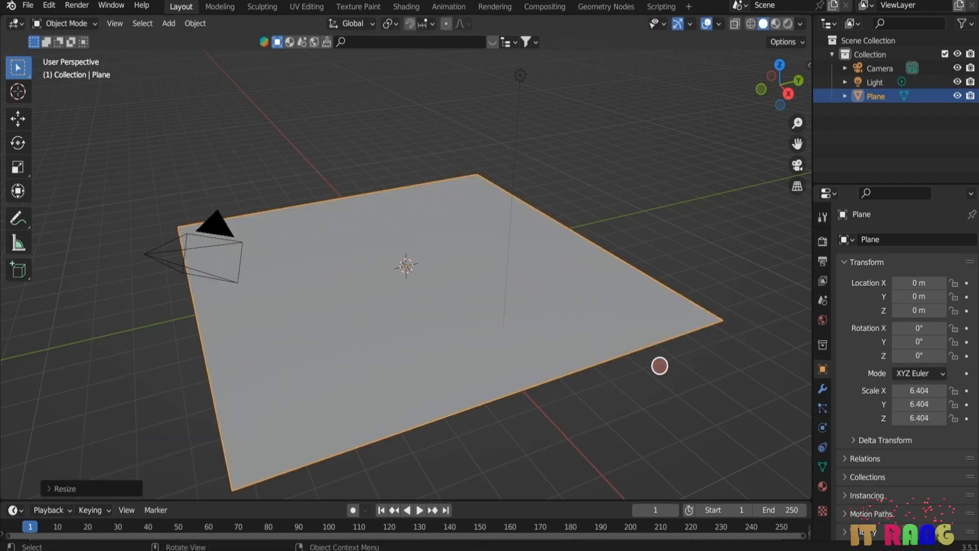
{"action": "key", "text": "g"}
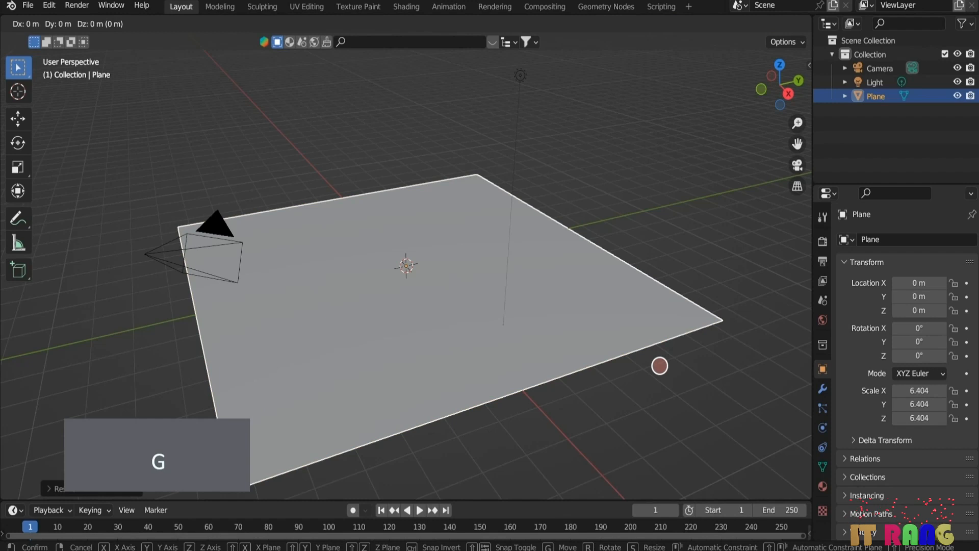
{"action": "key", "text": "z"}
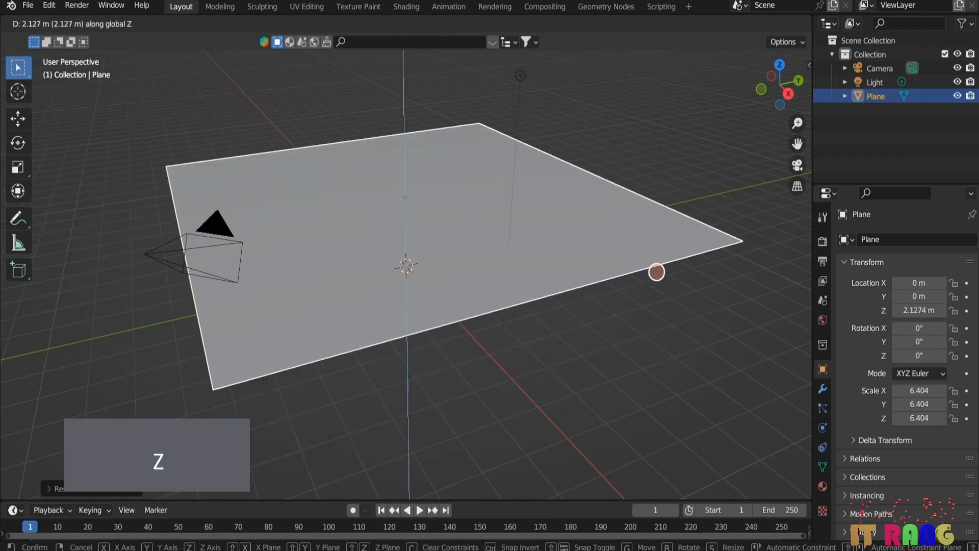
{"action": "left_click", "coordinate": [641, 120]}
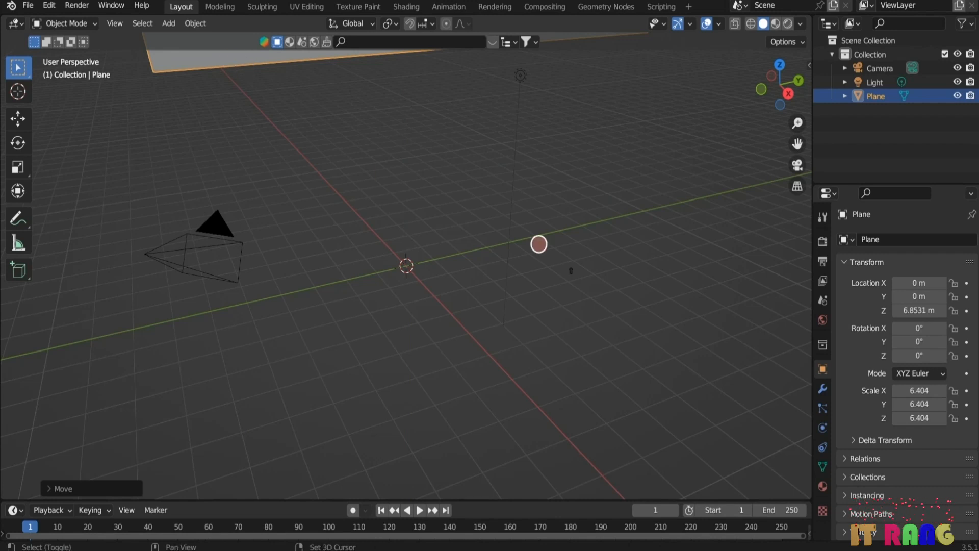
Step: Add a UV sphere at the origin and shade it smooth
{"action": "key", "text": "shift+a"}
{"action": "mouse_move", "coordinate": [539, 244]}
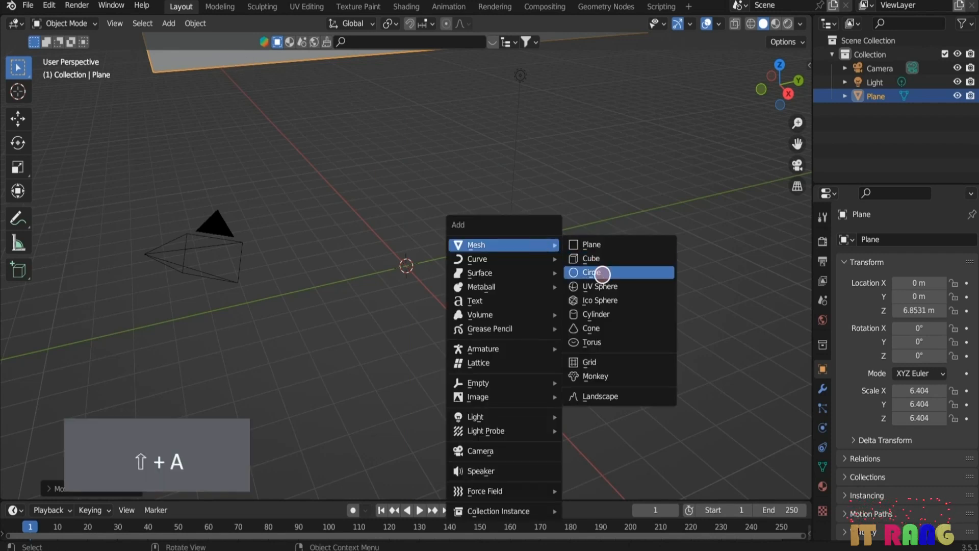
{"action": "left_click", "coordinate": [616, 287]}
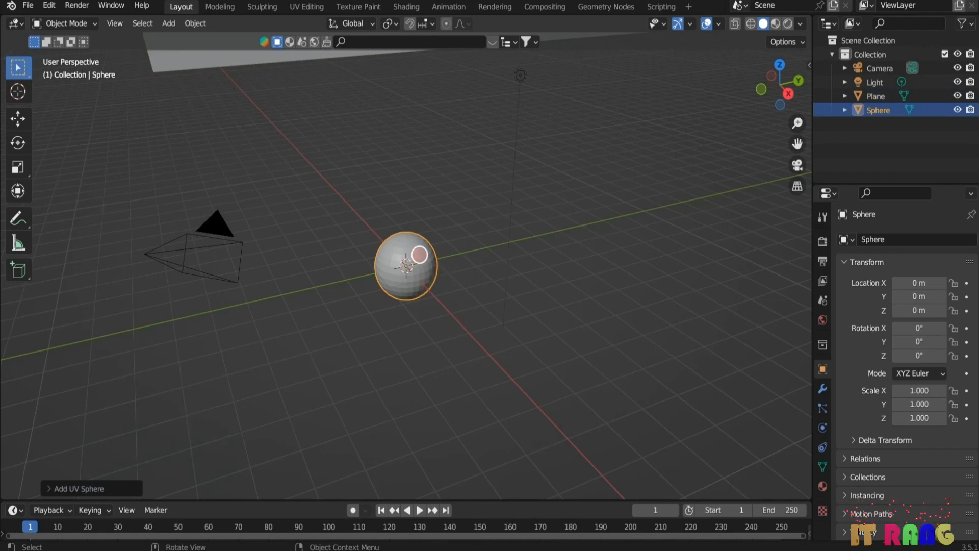
{"action": "right_click", "coordinate": [420, 254]}
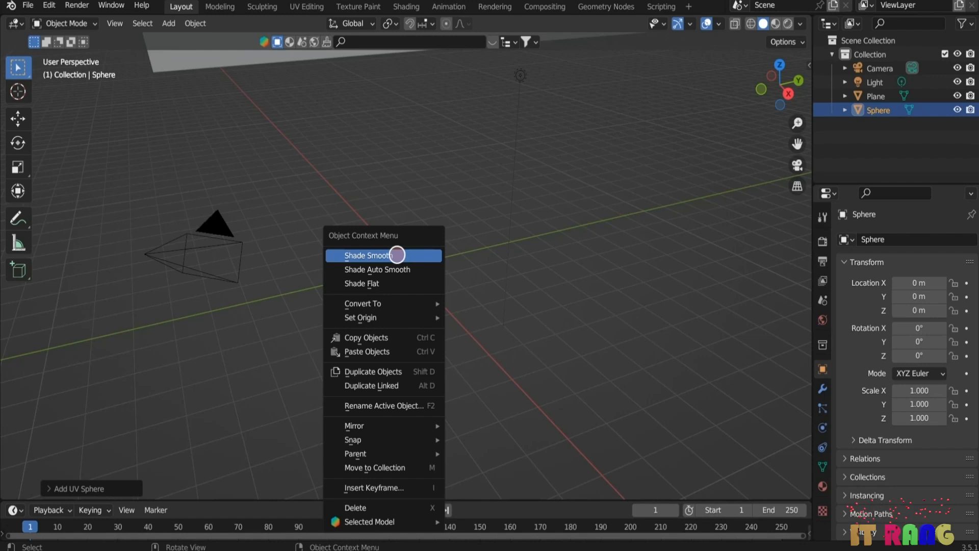
{"action": "left_click", "coordinate": [396, 255]}
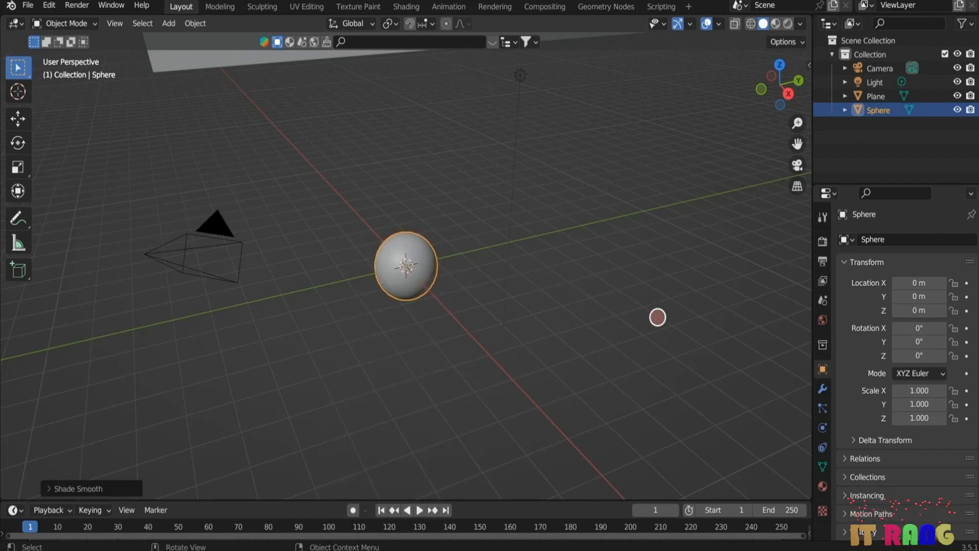
Step: Flatten the sphere along Z to a scale of about 0.71
{"action": "key", "text": "s"}
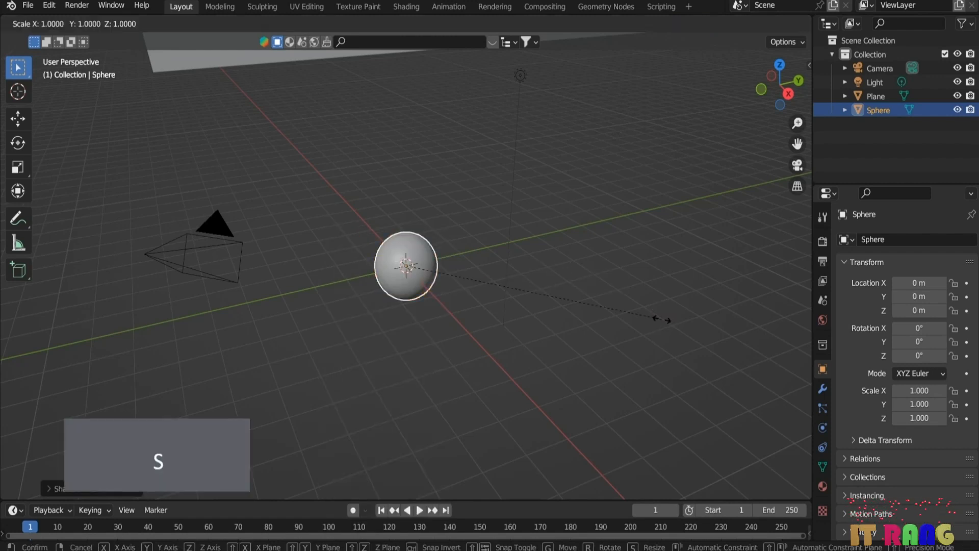
{"action": "key", "text": "z"}
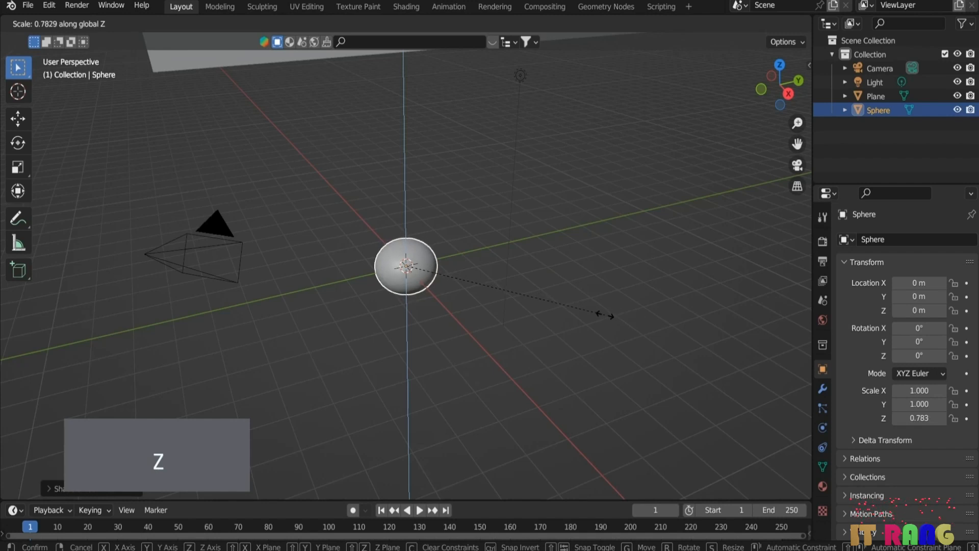
{"action": "left_click", "coordinate": [585, 315]}
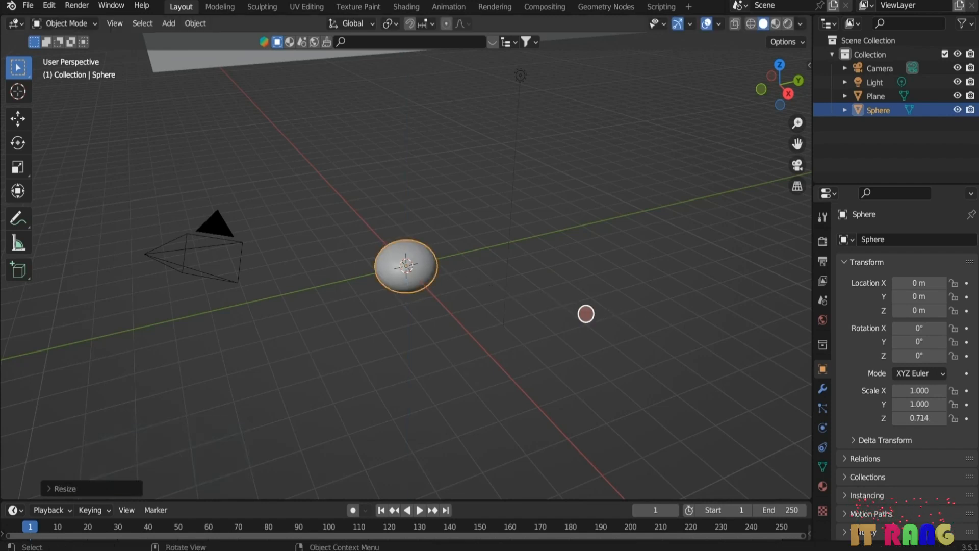
{"action": "left_click", "coordinate": [585, 314]}
Step: Add an emitter particle system to the raised plane and set its particle number to 7000
{"action": "left_click", "coordinate": [218, 56]}
{"action": "left_click", "coordinate": [218, 56]}
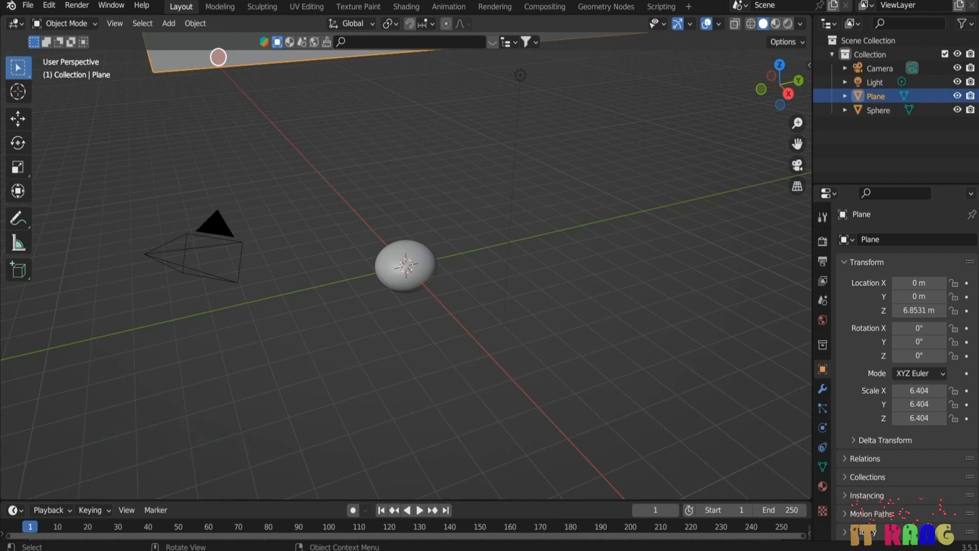
{"action": "left_click", "coordinate": [829, 402]}
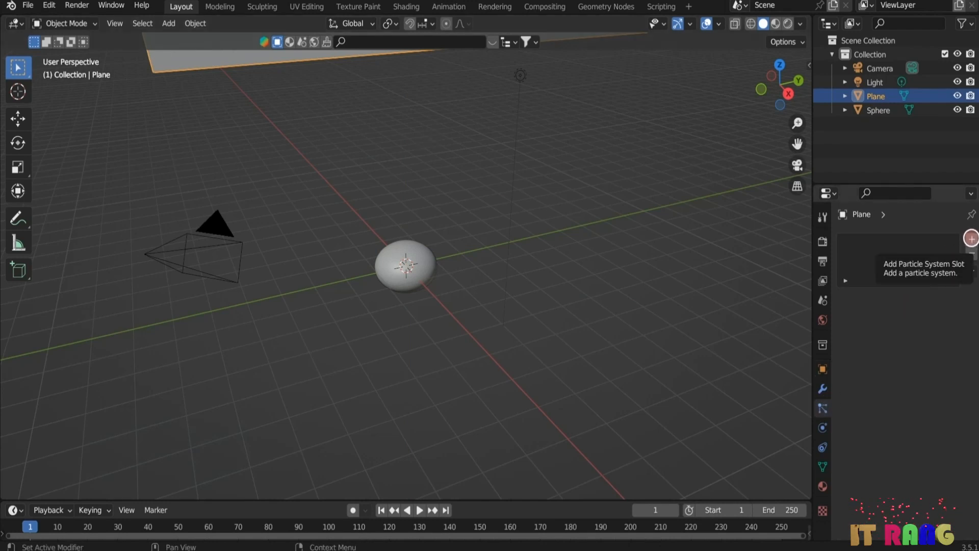
{"action": "left_click", "coordinate": [971, 238]}
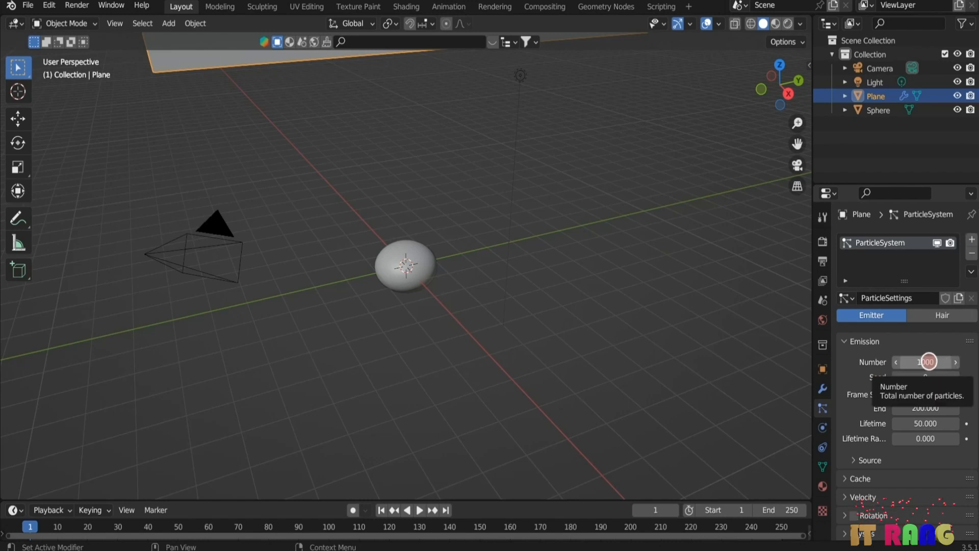
{"action": "left_click", "coordinate": [929, 362]}
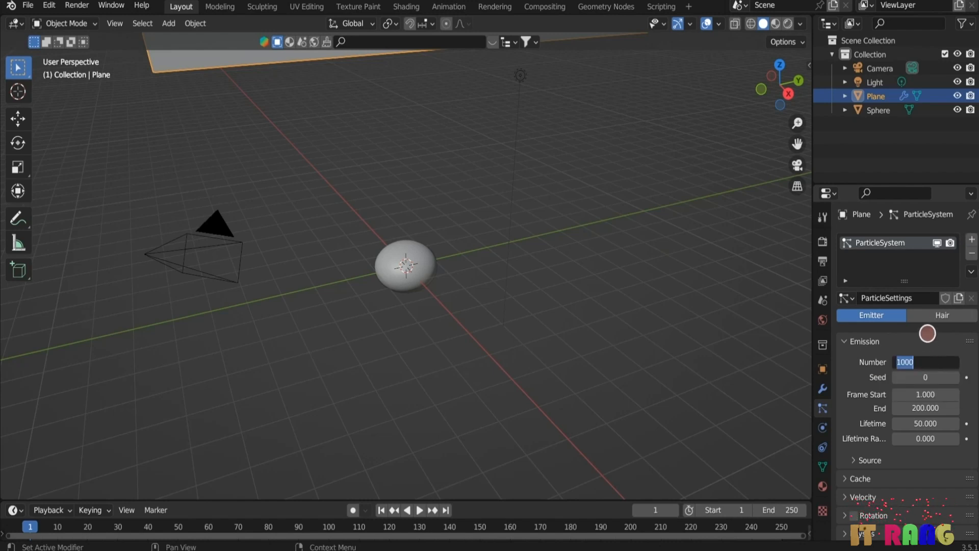
{"action": "type", "text": "7"}
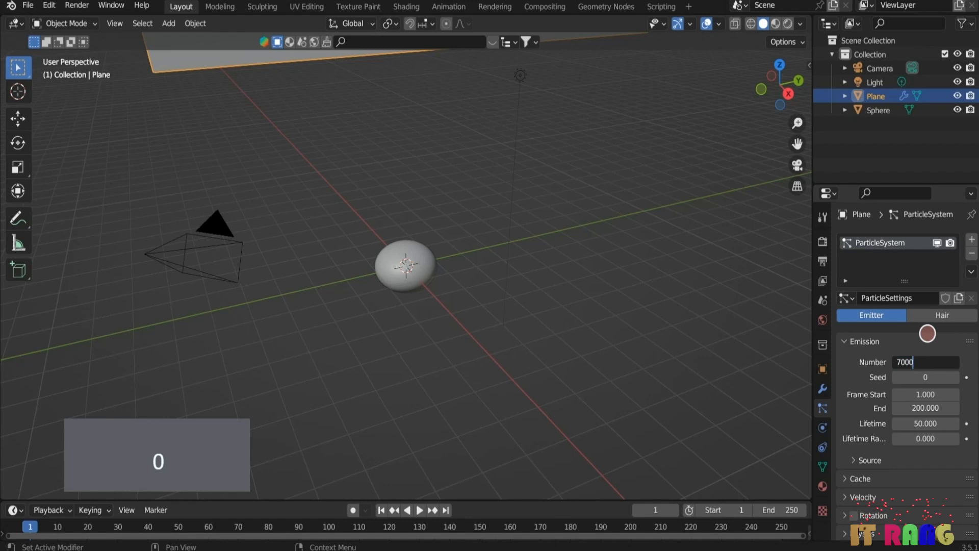
{"action": "key", "text": "Return"}
Step: Render the plane's particles as Object with the flattened sphere as the instance object, and expand the particle Physics settings
{"action": "scroll", "coordinate": [913, 377], "scroll_direction": "down", "scroll_amount": 7}
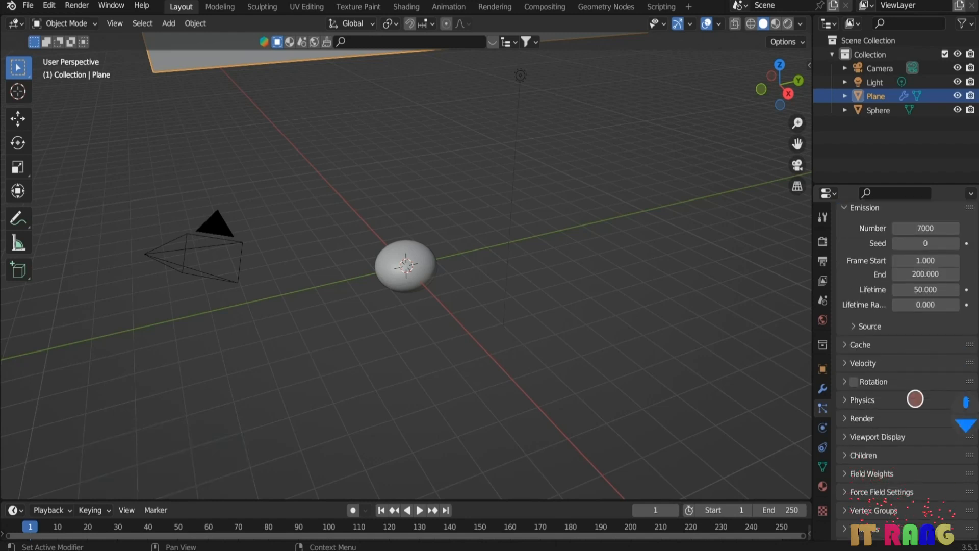
{"action": "left_click", "coordinate": [848, 401]}
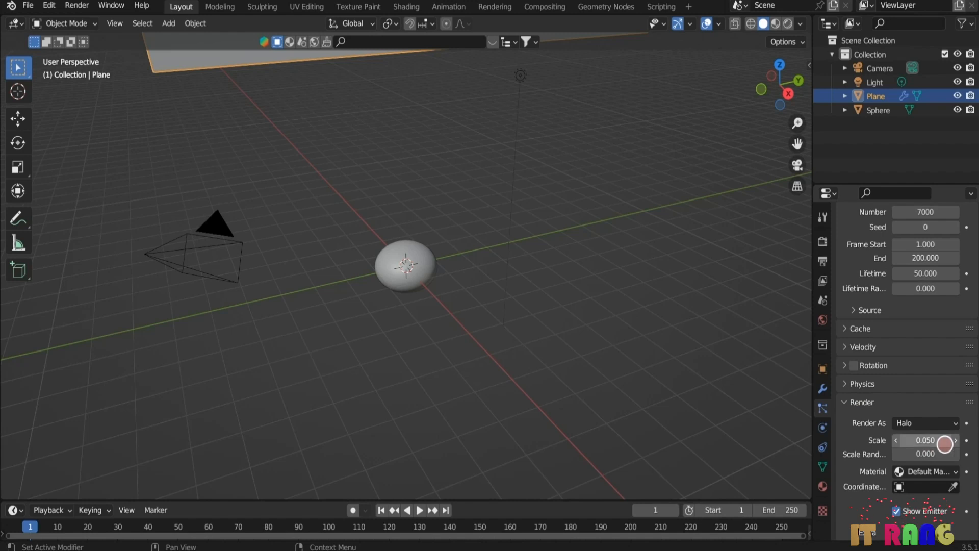
{"action": "left_click", "coordinate": [955, 422]}
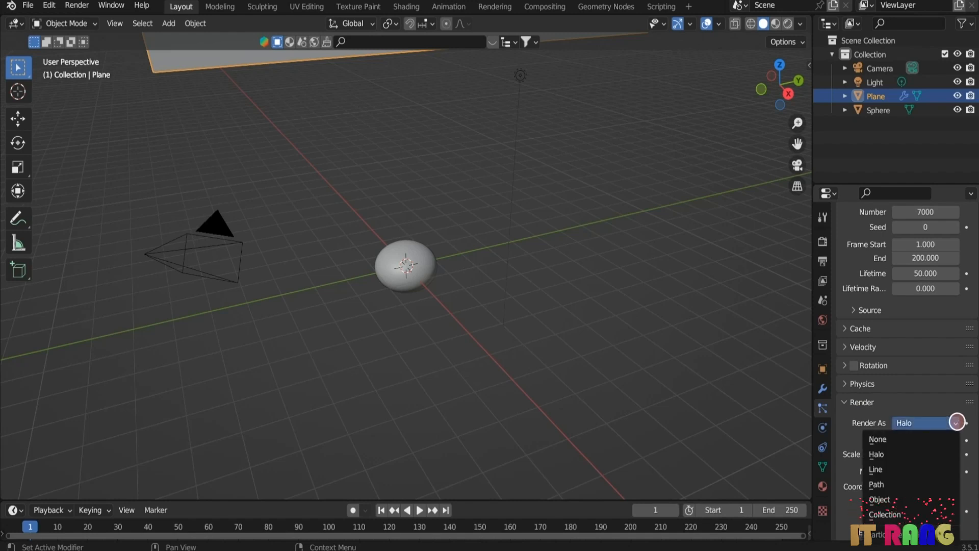
{"action": "left_click", "coordinate": [887, 498]}
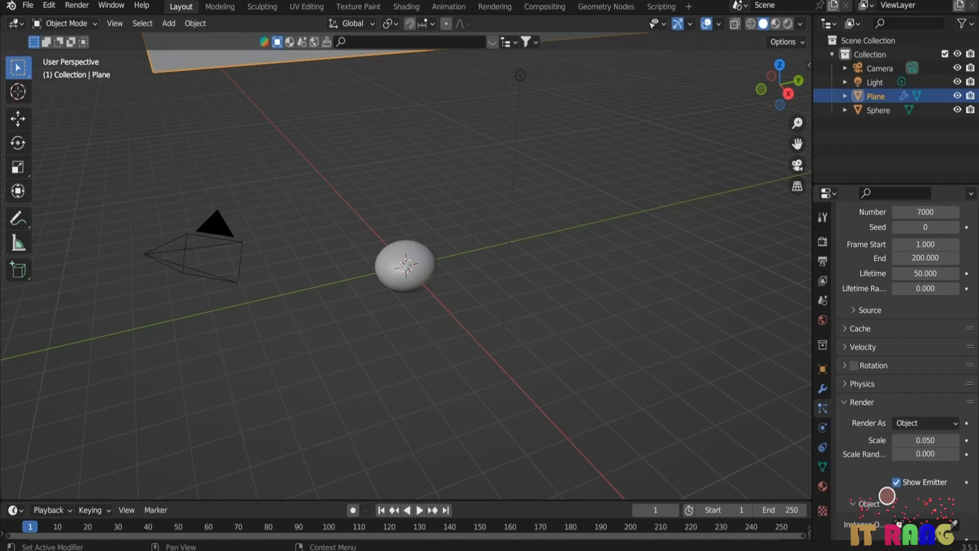
{"action": "scroll", "coordinate": [928, 499], "scroll_direction": "down", "scroll_amount": 1}
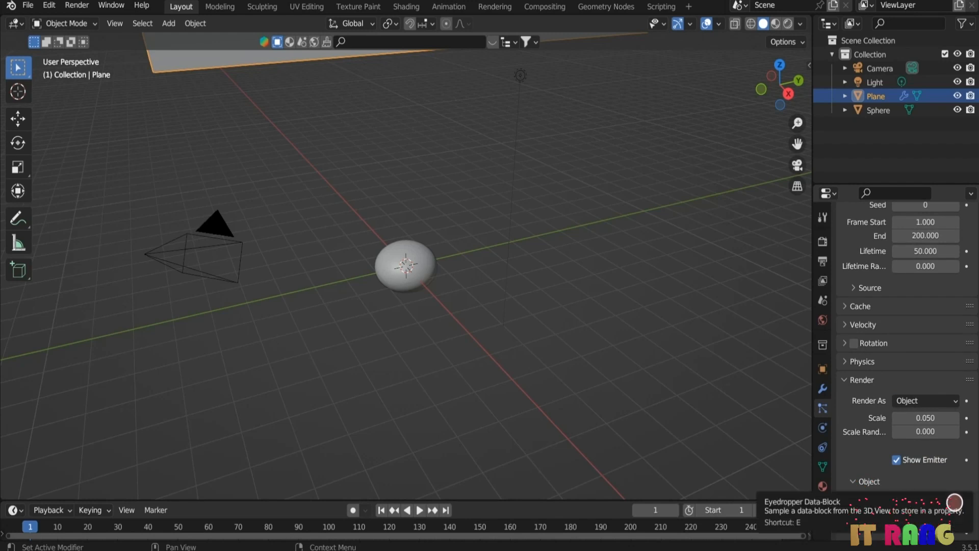
{"action": "left_click", "coordinate": [952, 501]}
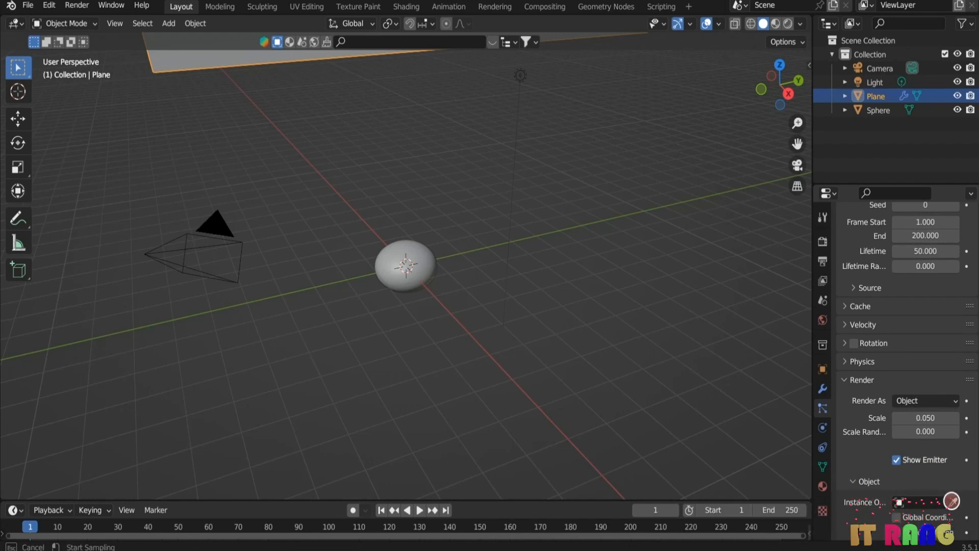
{"action": "left_click", "coordinate": [427, 258]}
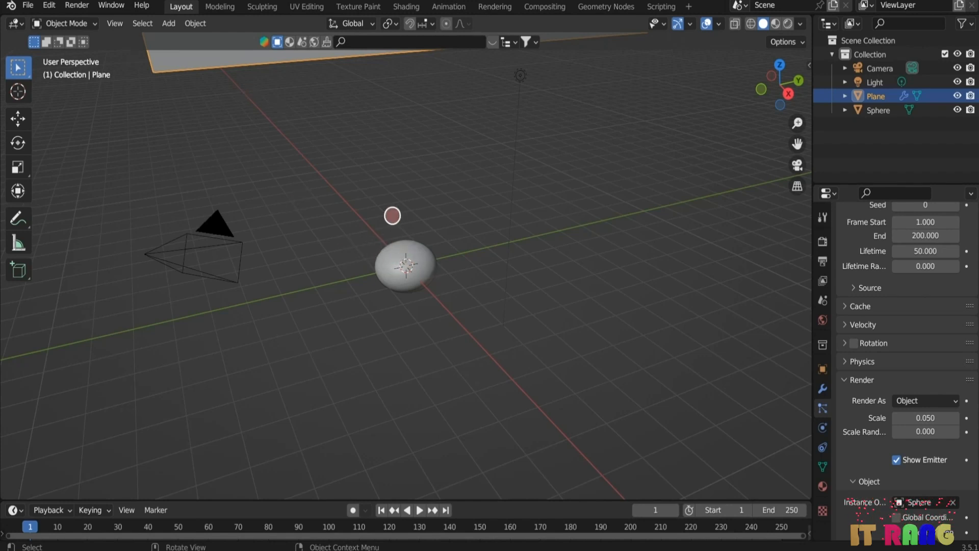
{"action": "left_click", "coordinate": [843, 361]}
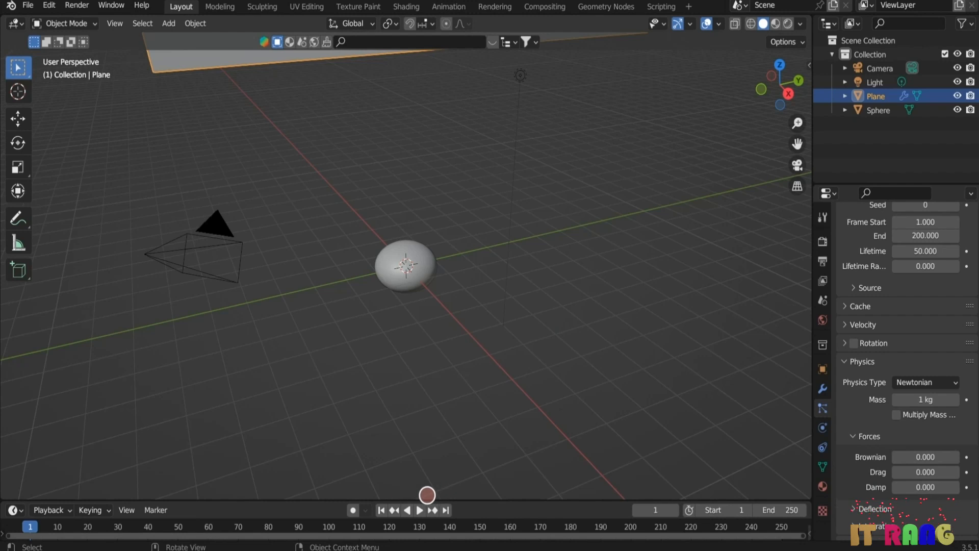
Step: Hide the flattened sphere in the viewport and play back the particle animation
{"action": "left_click", "coordinate": [420, 274]}
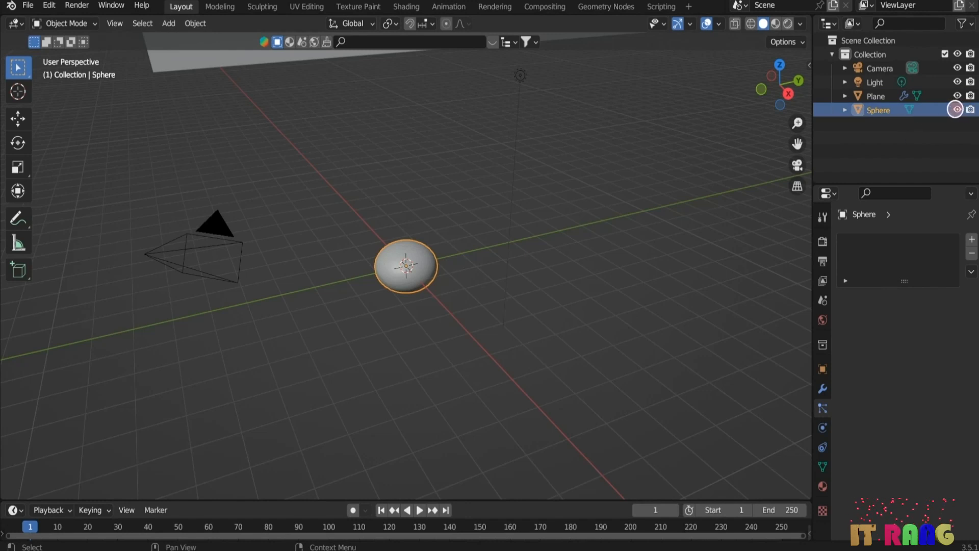
{"action": "left_click", "coordinate": [956, 109]}
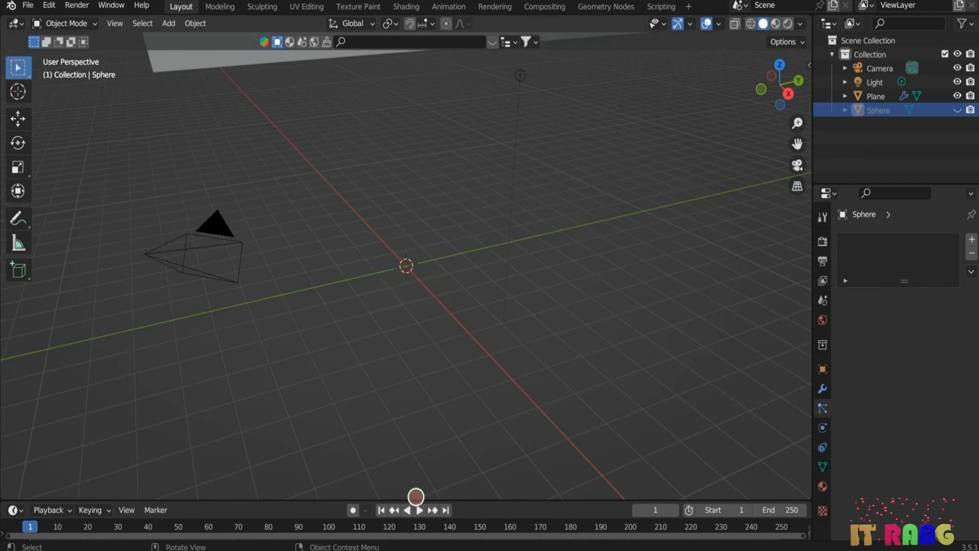
{"action": "left_click", "coordinate": [419, 510]}
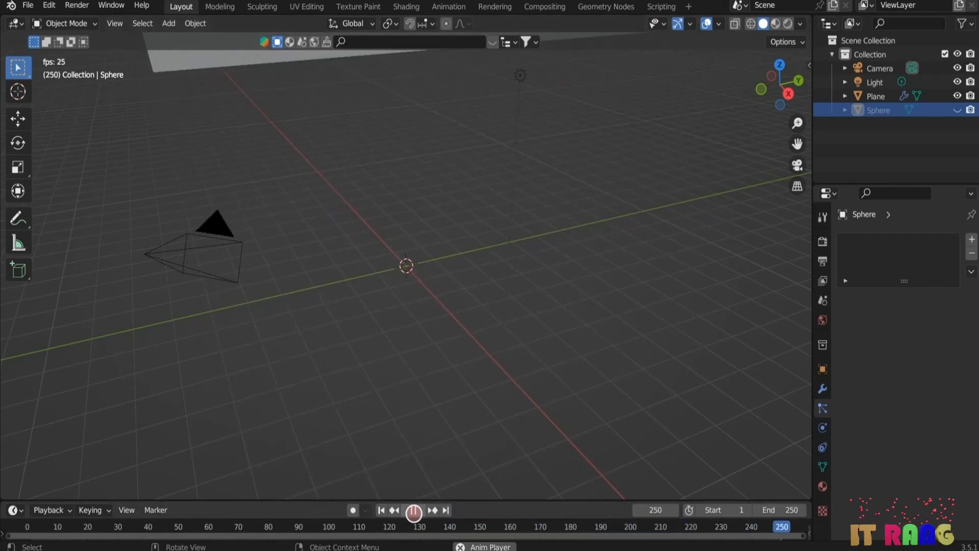
{"action": "left_click", "coordinate": [413, 509]}
Step: Set the Damp force of the raised plane's particle system to 0.351 and play the animation
{"action": "left_click", "coordinate": [188, 59]}
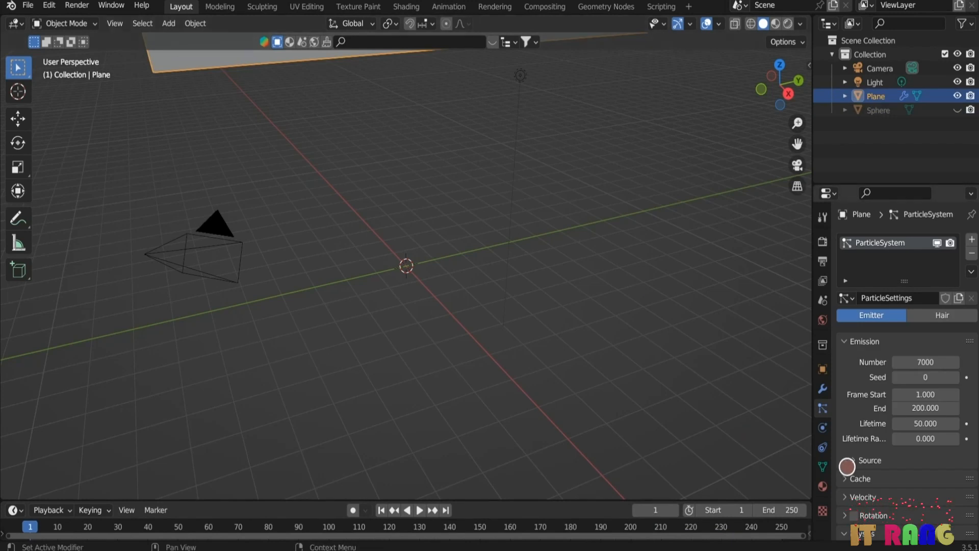
{"action": "scroll", "coordinate": [874, 407], "scroll_direction": "down", "scroll_amount": 2}
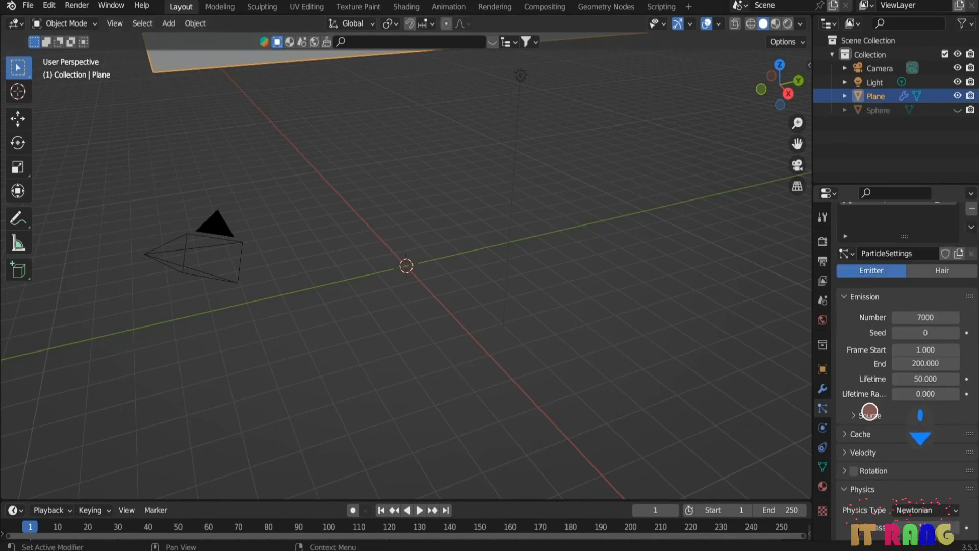
{"action": "scroll", "coordinate": [868, 411], "scroll_direction": "down", "scroll_amount": 2}
{"action": "scroll", "coordinate": [865, 411], "scroll_direction": "down", "scroll_amount": 2}
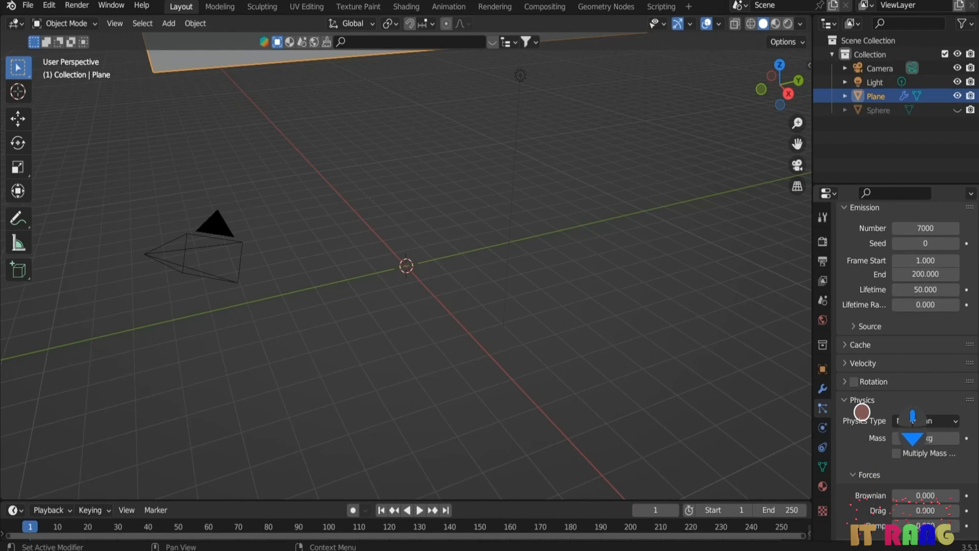
{"action": "left_click", "coordinate": [846, 403]}
{"action": "left_click", "coordinate": [846, 400]}
{"action": "scroll", "coordinate": [868, 442], "scroll_direction": "down", "scroll_amount": 3}
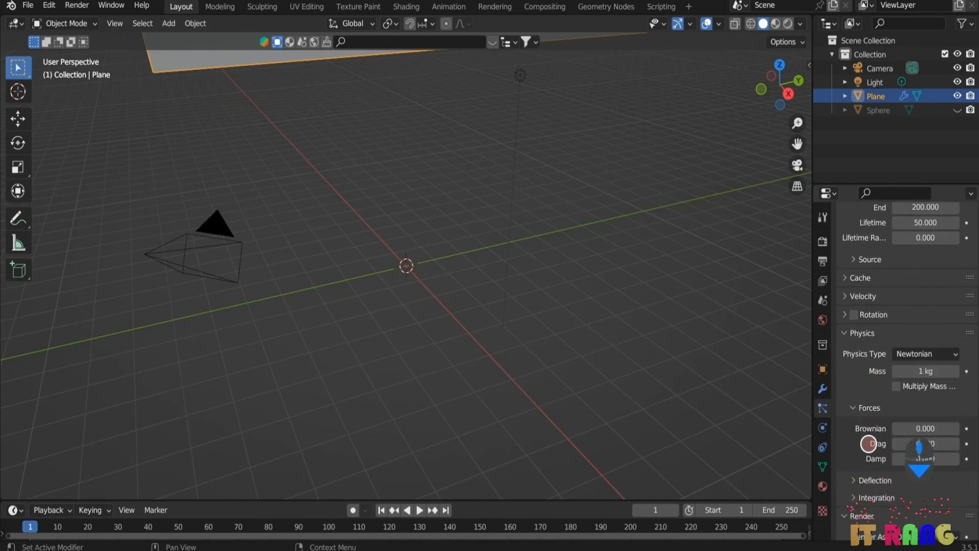
{"action": "left_click", "coordinate": [896, 458]}
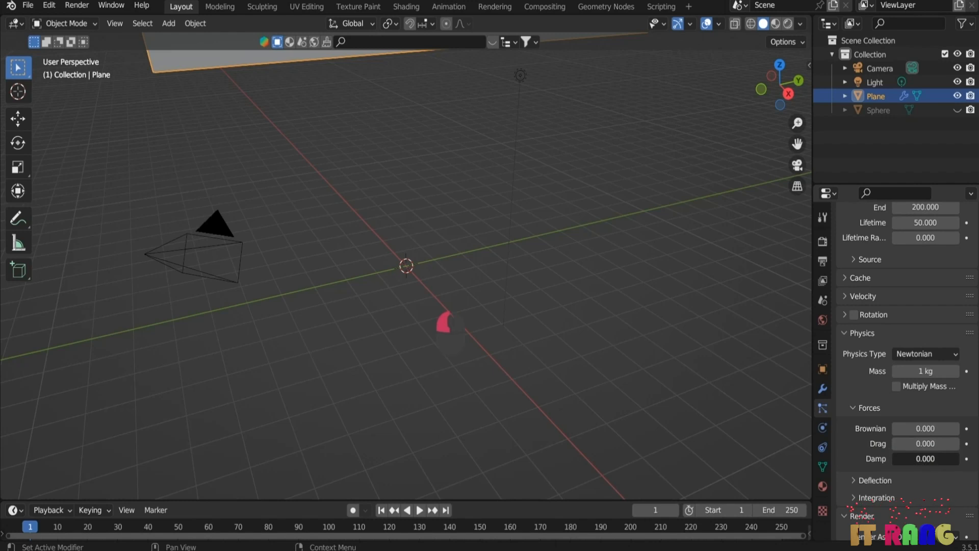
{"action": "mouse_move", "coordinate": [896, 458]}
{"action": "left_mouse_down"}
{"action": "mouse_move", "coordinate": [928, 458]}
{"action": "mouse_move", "coordinate": [913, 457]}
{"action": "left_mouse_up"}
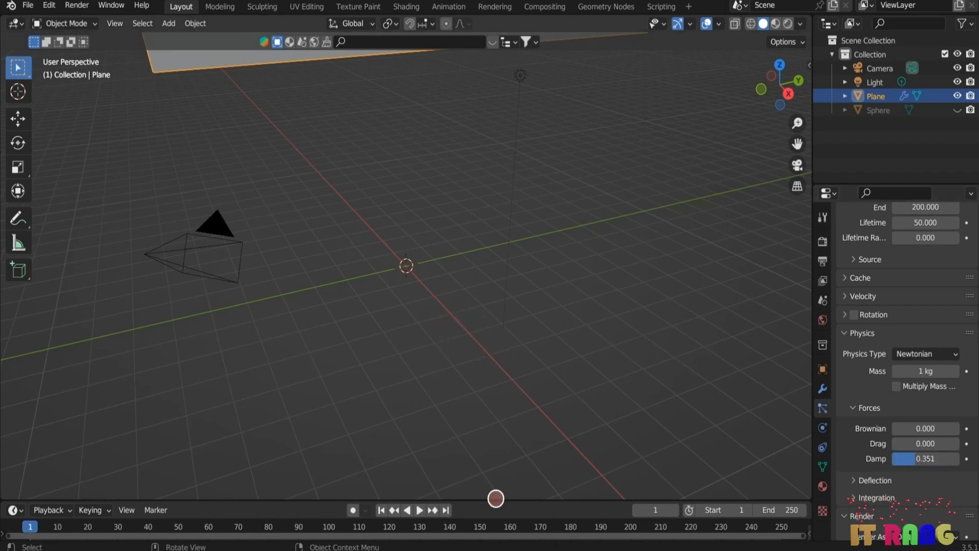
{"action": "left_click", "coordinate": [421, 510]}
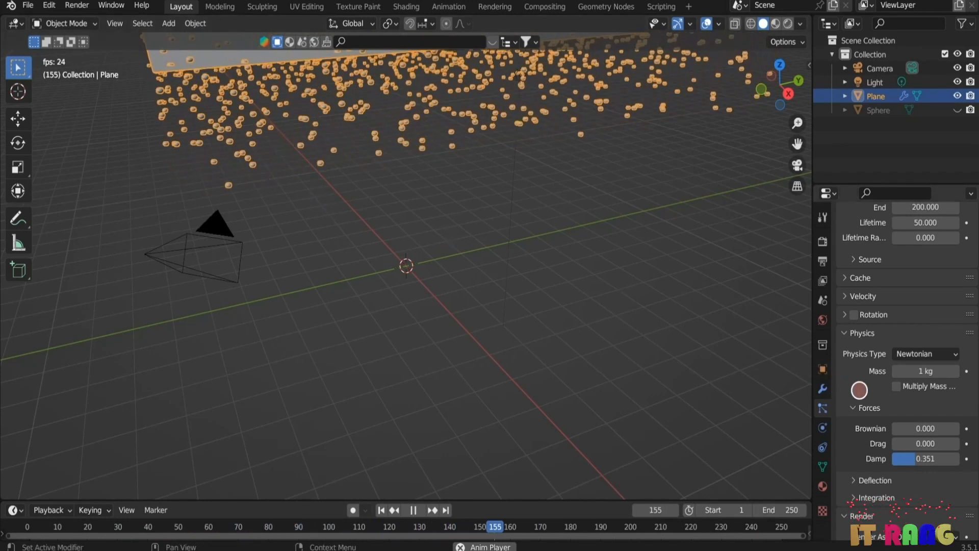
Step: Set the lifetime of the plane's emitted particles to 150 frames
{"action": "scroll", "coordinate": [876, 365], "scroll_direction": "up", "scroll_amount": 7}
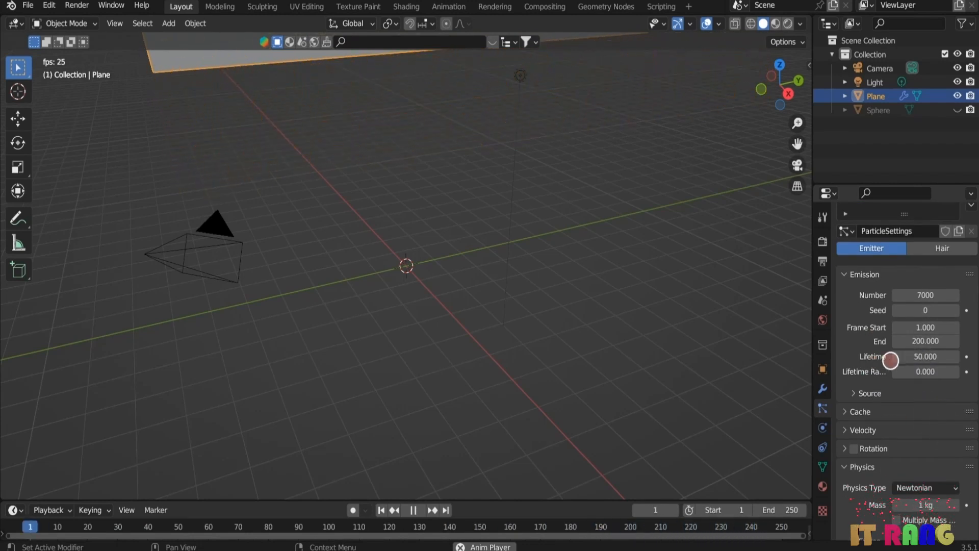
{"action": "left_click", "coordinate": [924, 356]}
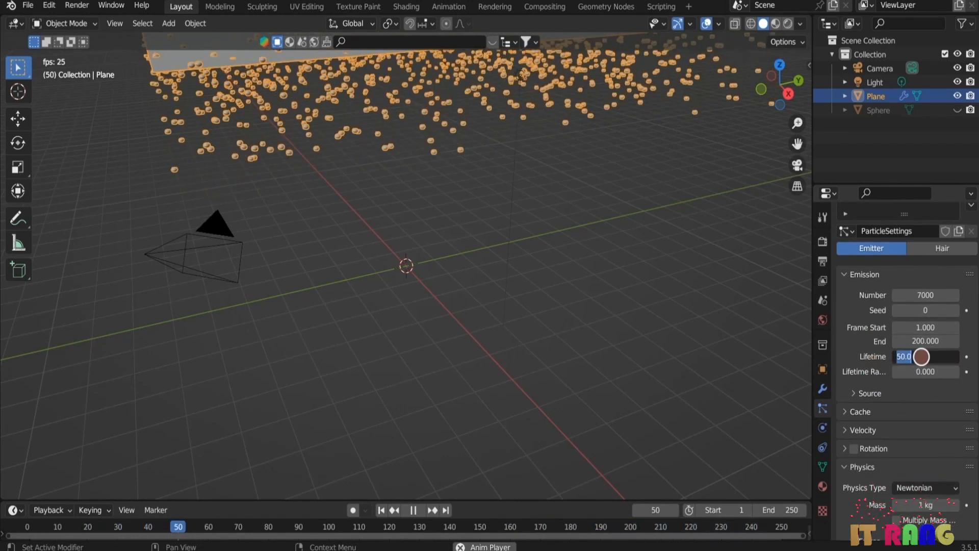
{"action": "type", "text": "10"}
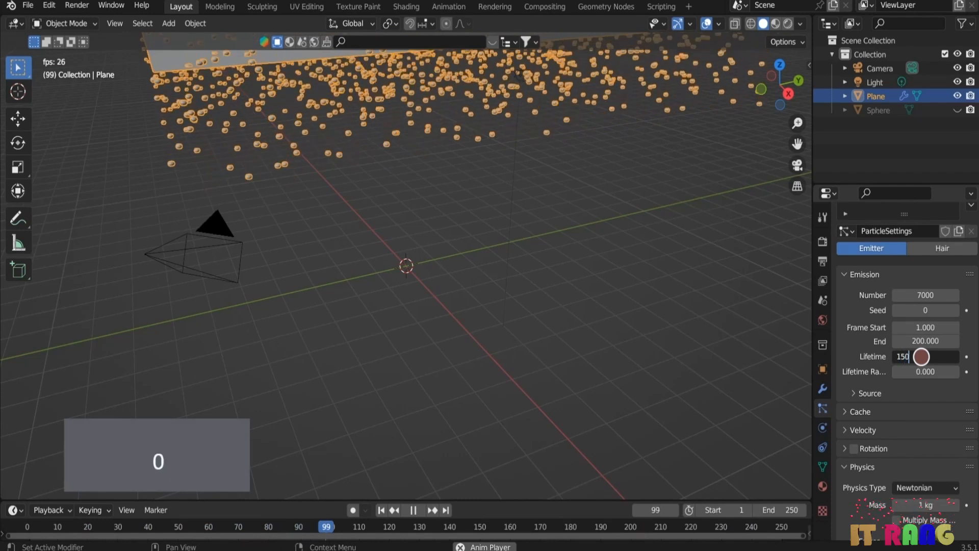
{"action": "key", "text": "Return"}
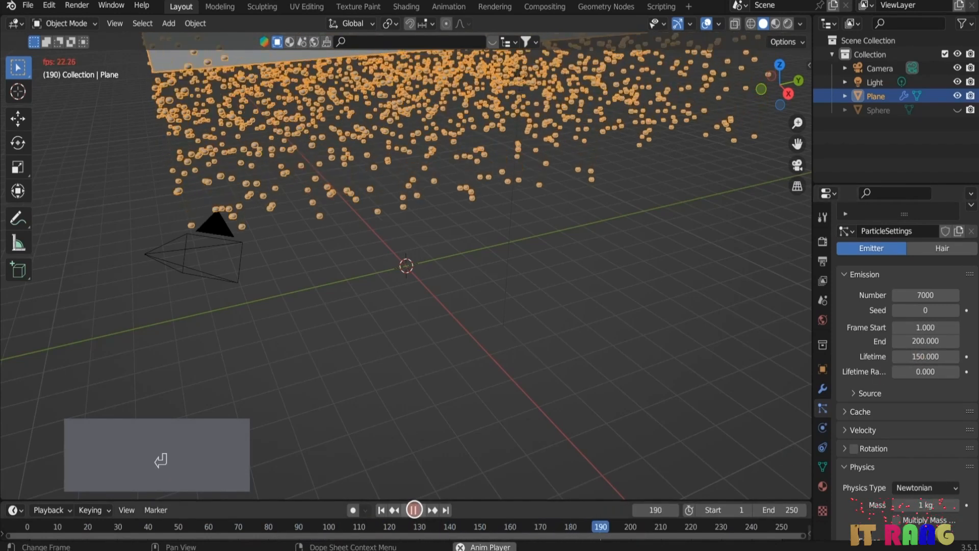
Step: Replay the particle animation from the first frame, stop it and return to frame 1
{"action": "left_click", "coordinate": [413, 510]}
{"action": "left_click", "coordinate": [382, 510]}
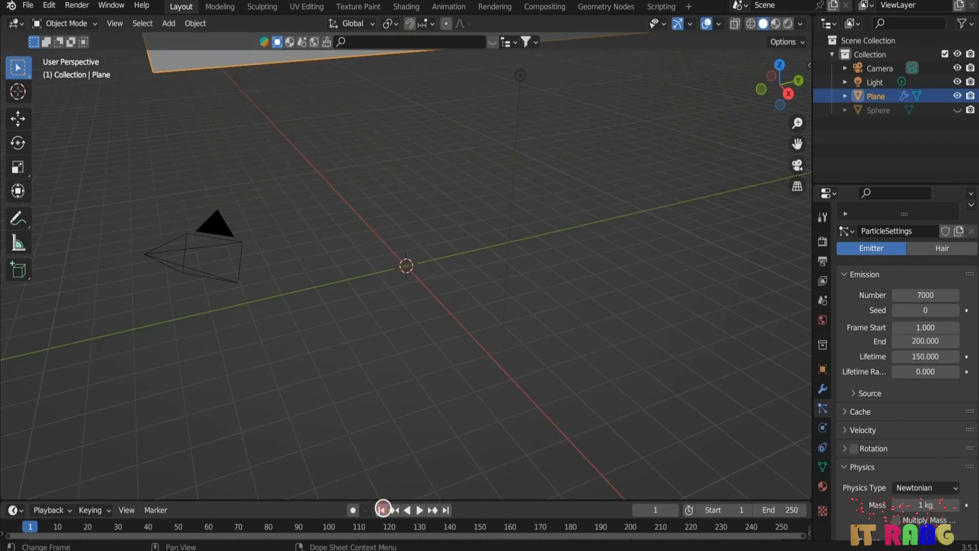
{"action": "left_click", "coordinate": [419, 510]}
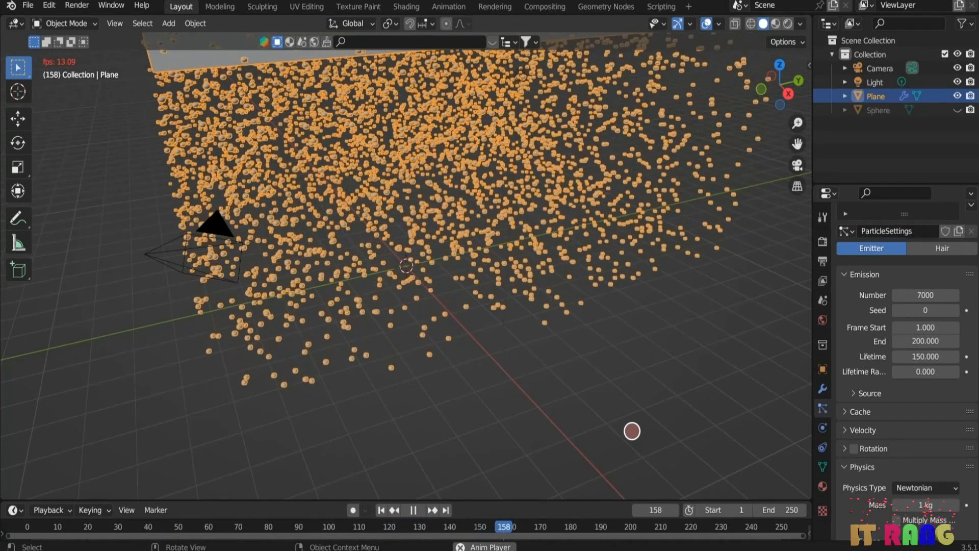
{"action": "left_click", "coordinate": [413, 510]}
{"action": "left_click", "coordinate": [378, 510]}
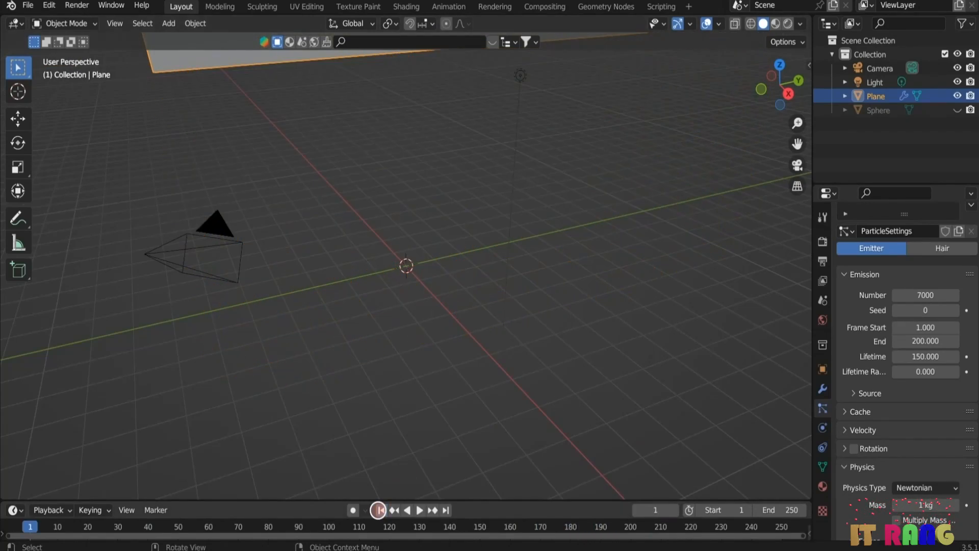
Step: Show the World shader nodes in the Shading workspace and delete the Background node
{"action": "left_click", "coordinate": [407, 7]}
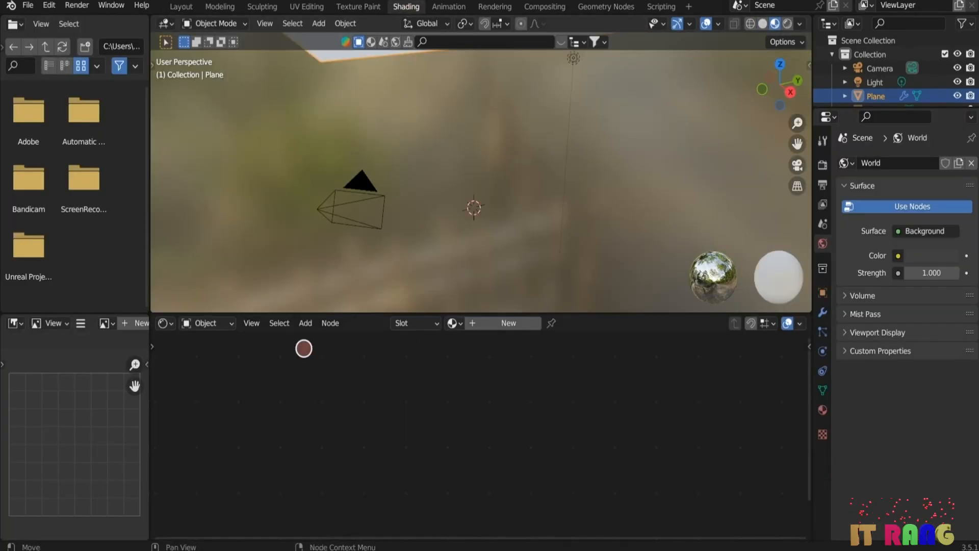
{"action": "left_click", "coordinate": [231, 323]}
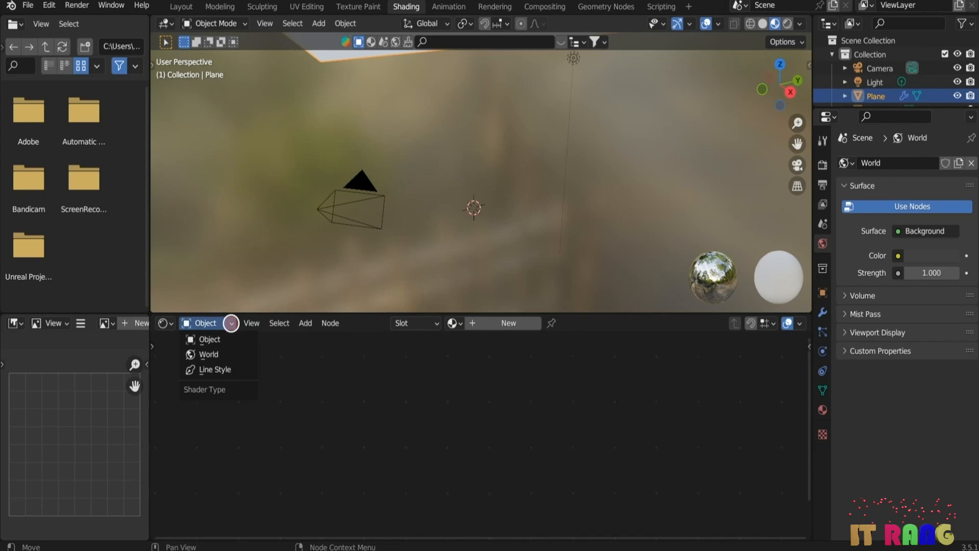
{"action": "left_click", "coordinate": [209, 353]}
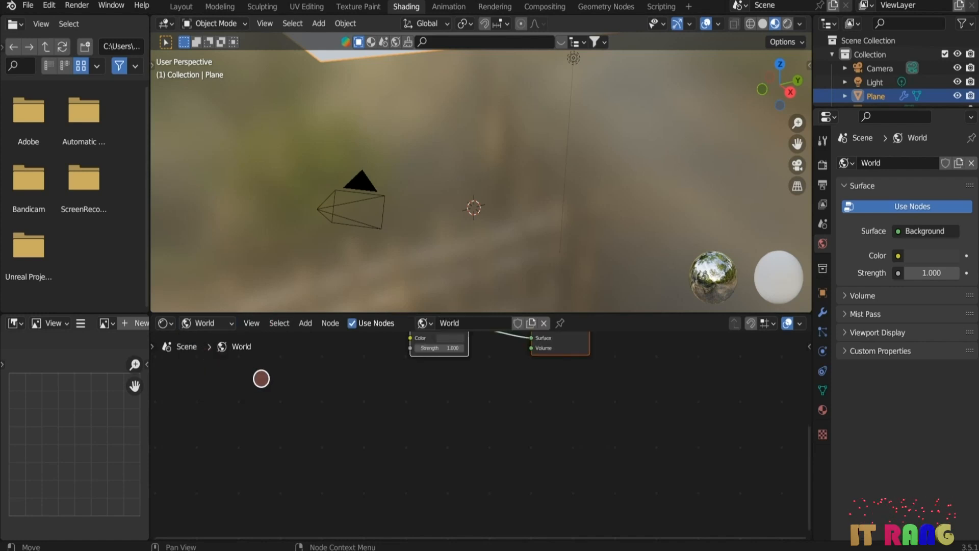
{"action": "scroll", "coordinate": [474, 355], "scroll_direction": "up", "scroll_amount": 2}
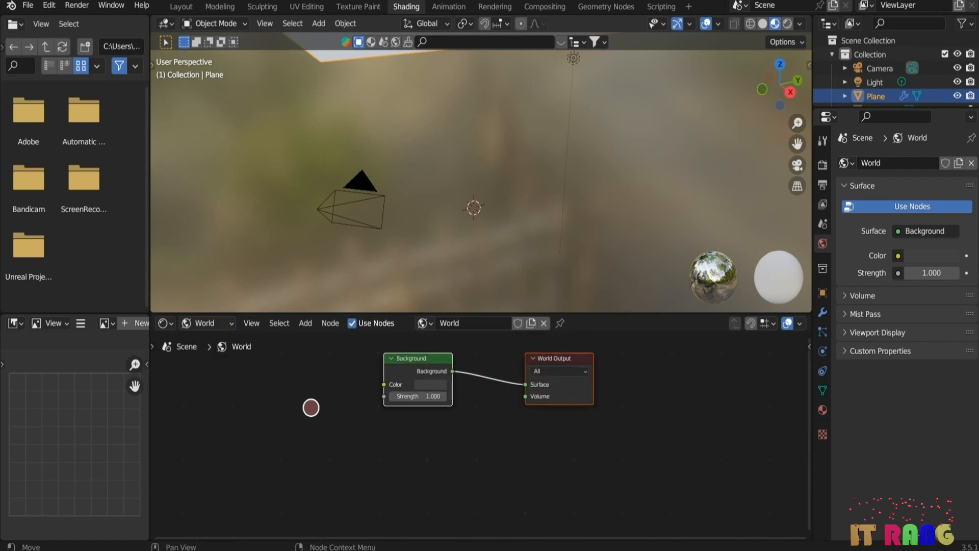
{"action": "scroll", "coordinate": [400, 378], "scroll_direction": "up", "scroll_amount": 1}
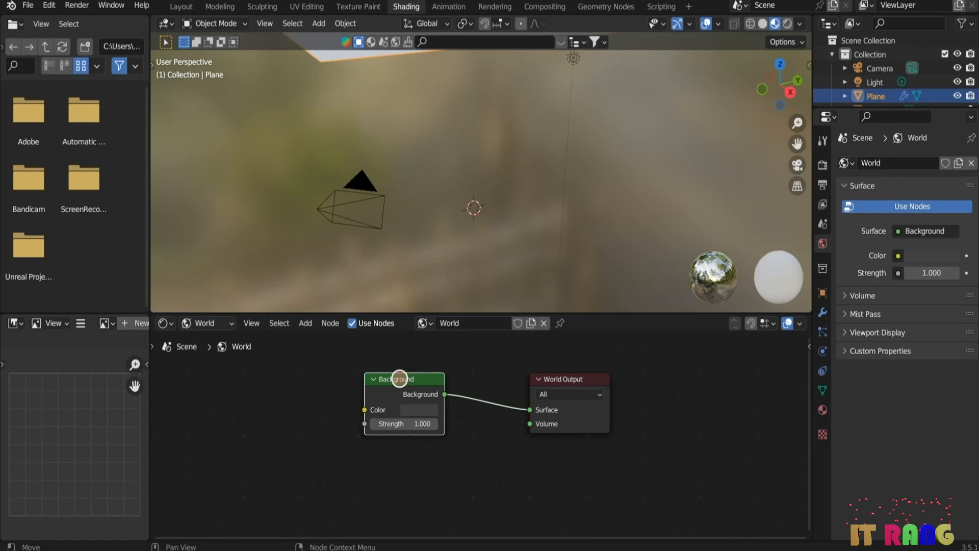
{"action": "key", "text": "x"}
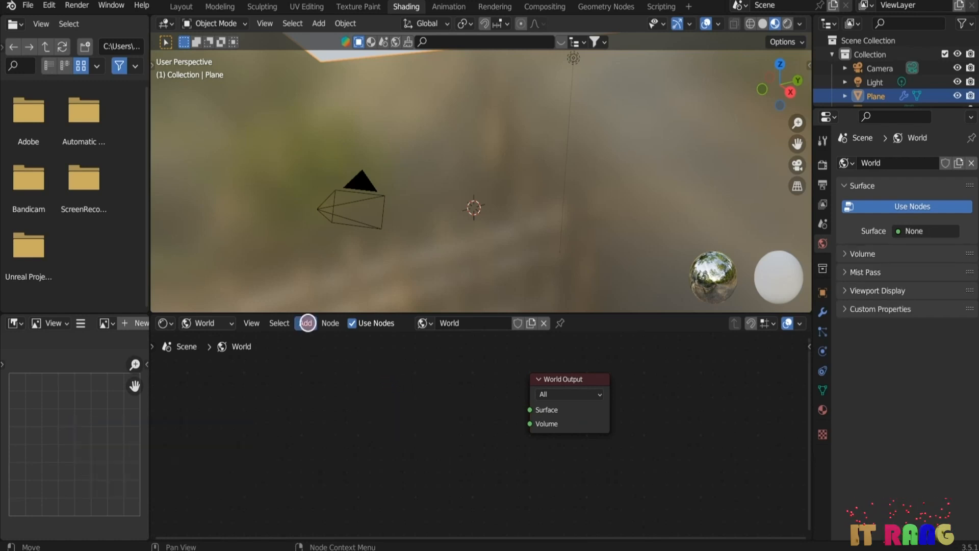
Step: Add an Environment Texture node to the World shader
{"action": "left_click", "coordinate": [306, 323]}
{"action": "left_click", "coordinate": [325, 339]}
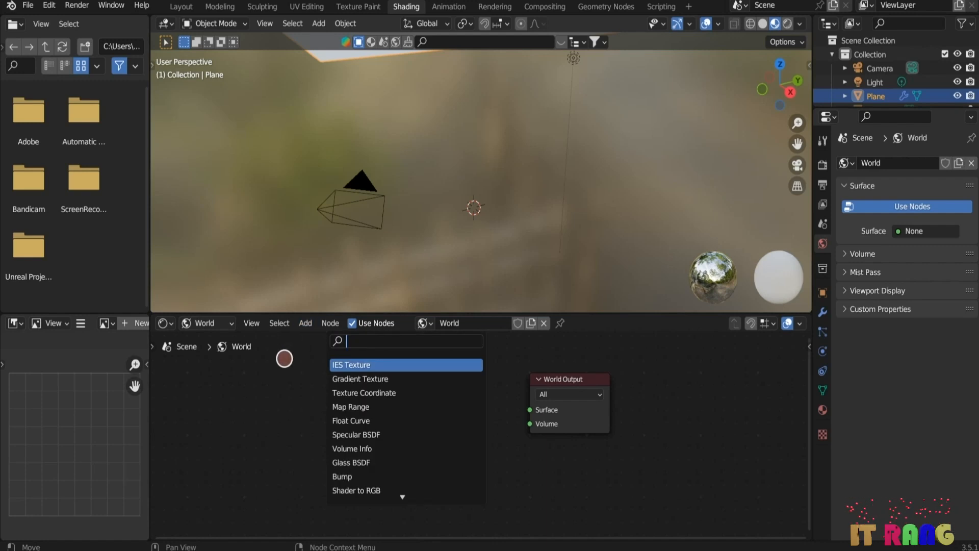
{"action": "type", "text": "e"}
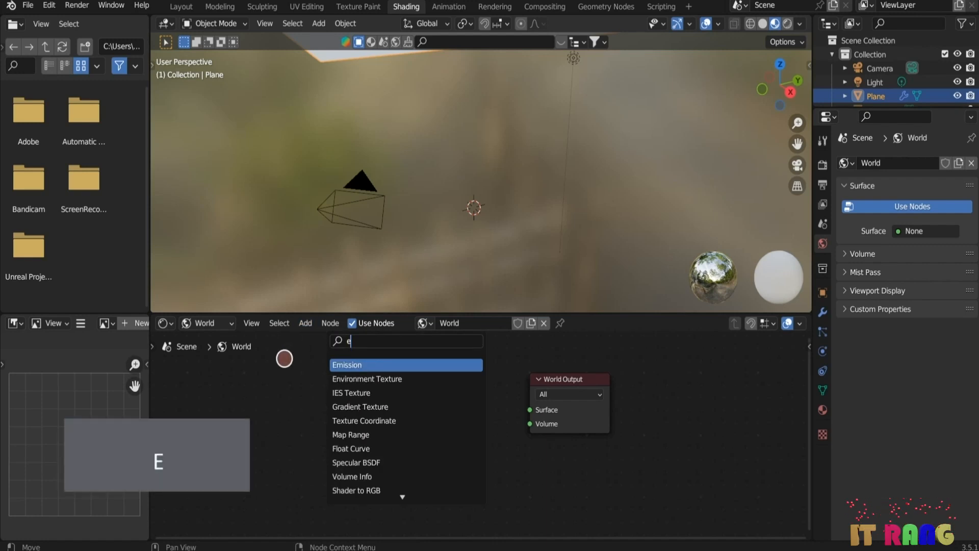
{"action": "type", "text": "n"}
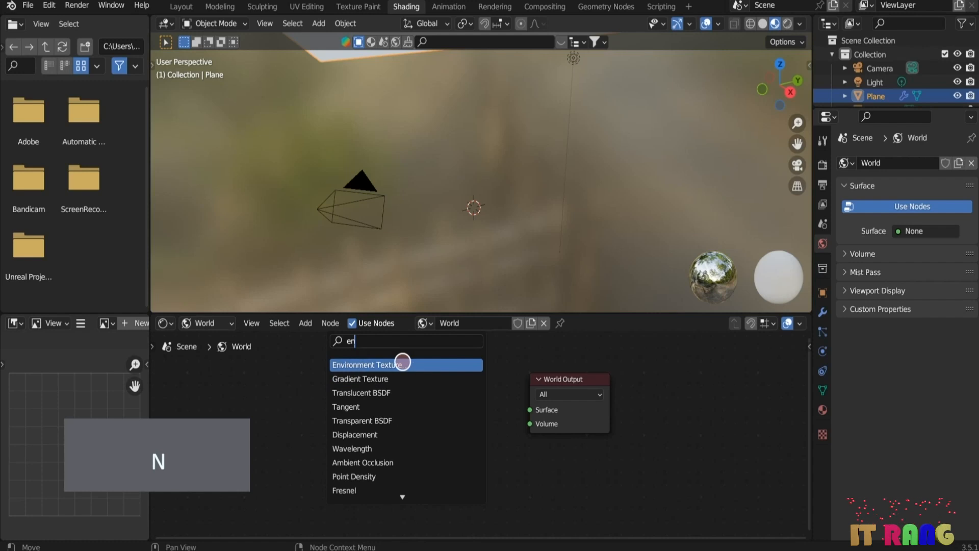
{"action": "left_click", "coordinate": [447, 365]}
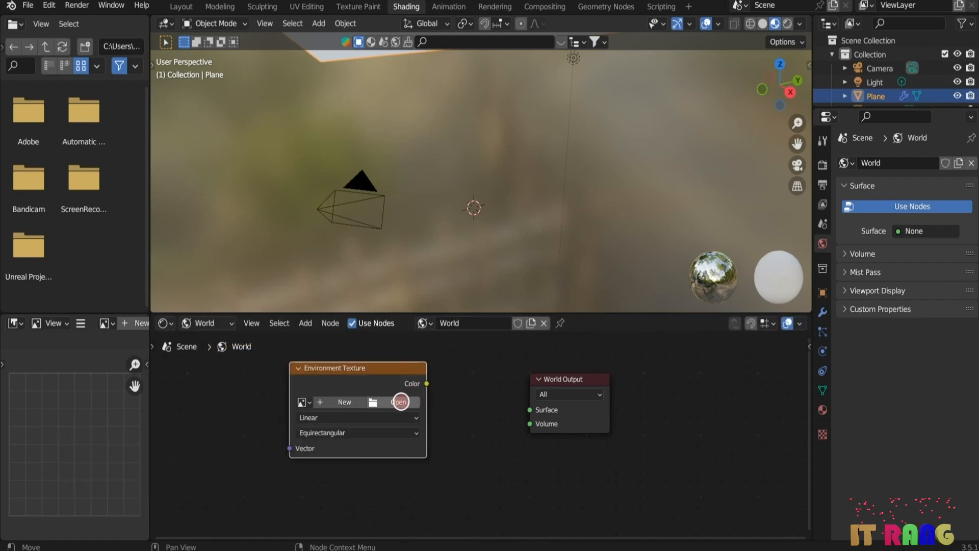
Step: Load snowy_hillside_02_4k.hdr from the Desktop into the Environment Texture and connect its Color to the World Output's Surface
{"action": "left_click", "coordinate": [401, 402]}
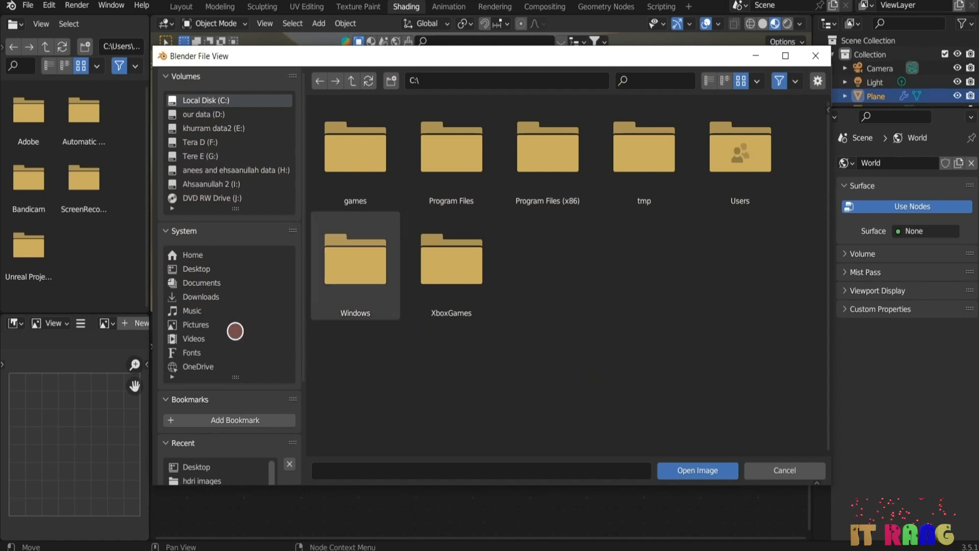
{"action": "left_click", "coordinate": [204, 267]}
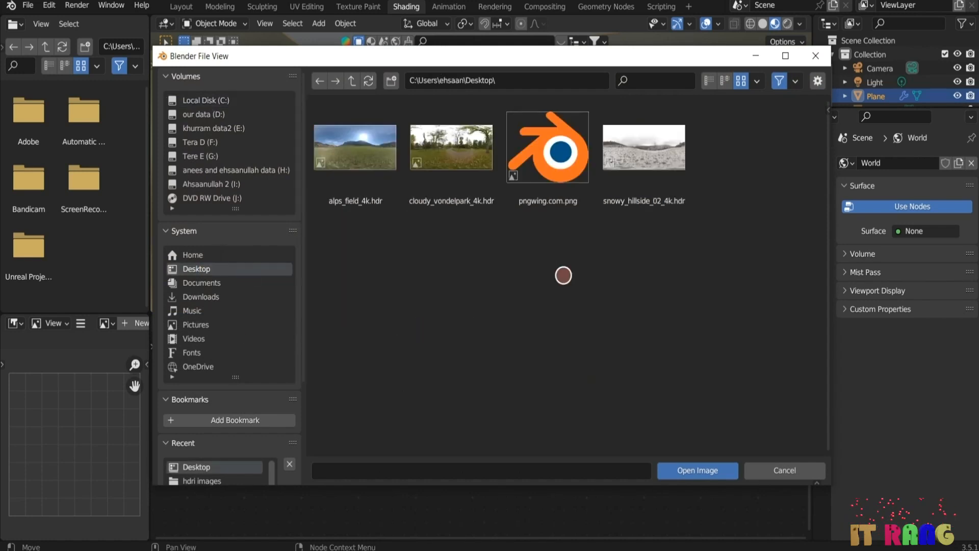
{"action": "left_click", "coordinate": [648, 153]}
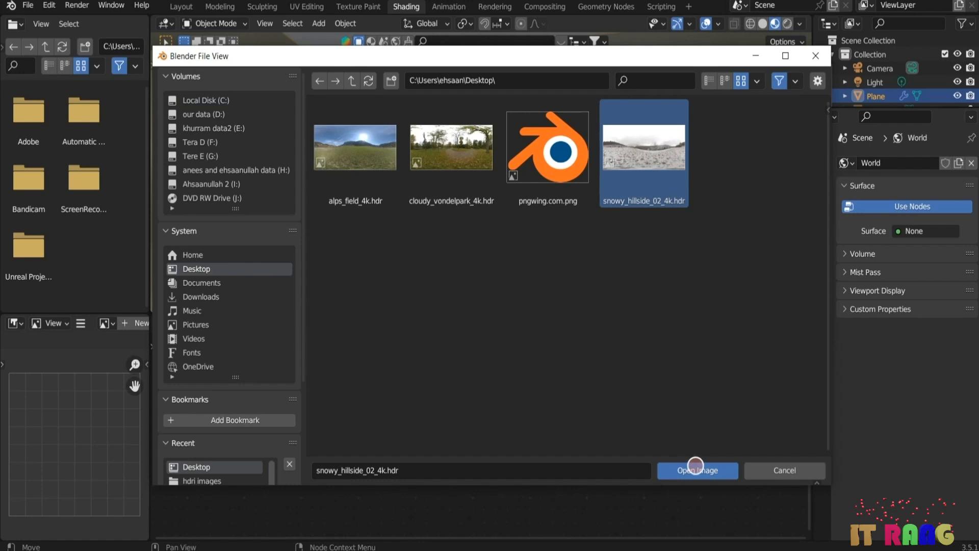
{"action": "left_click", "coordinate": [694, 469]}
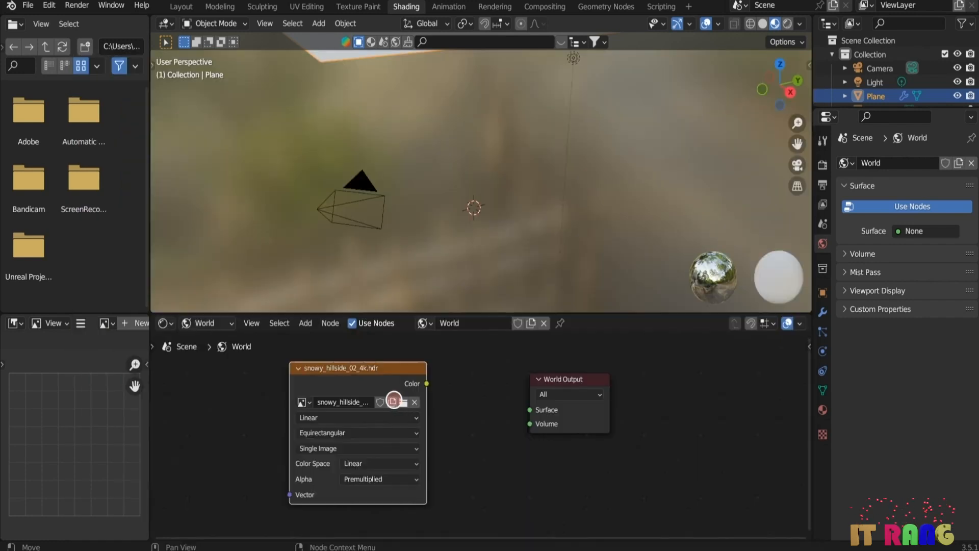
{"action": "left_click_drag", "start_coordinate": [426, 384], "coordinate": [530, 409]}
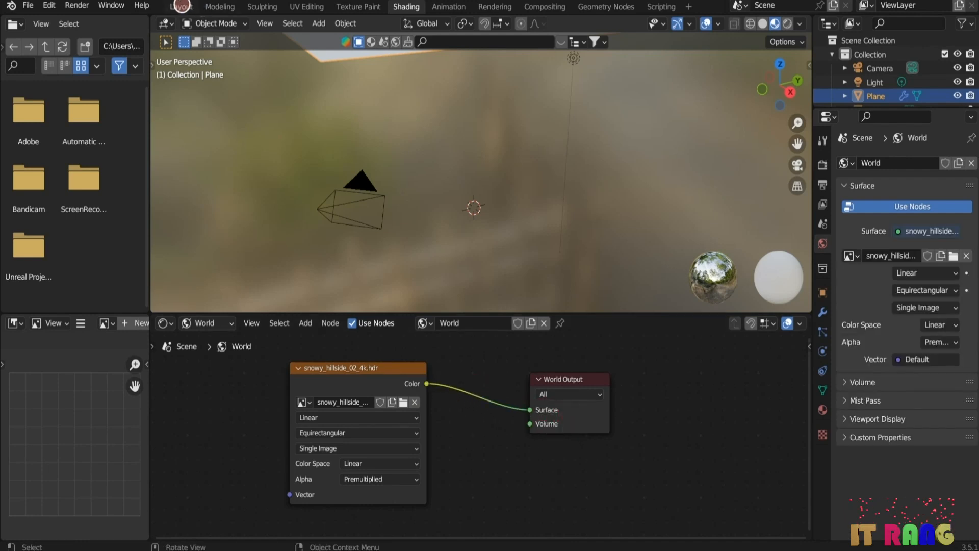
Step: Return to the Layout workspace, display the snowy scene in Rendered shading and play the falling-particle animation
{"action": "left_click", "coordinate": [181, 6]}
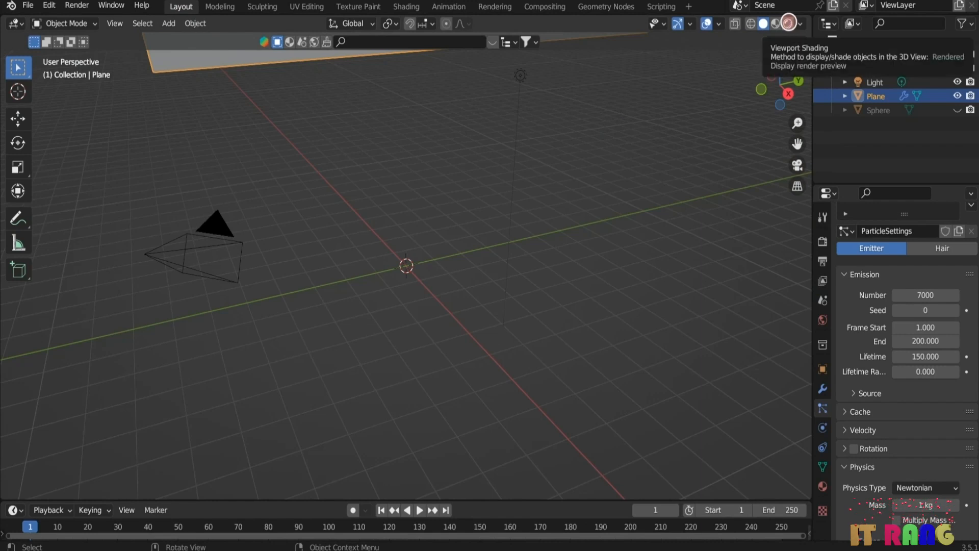
{"action": "left_click", "coordinate": [789, 23]}
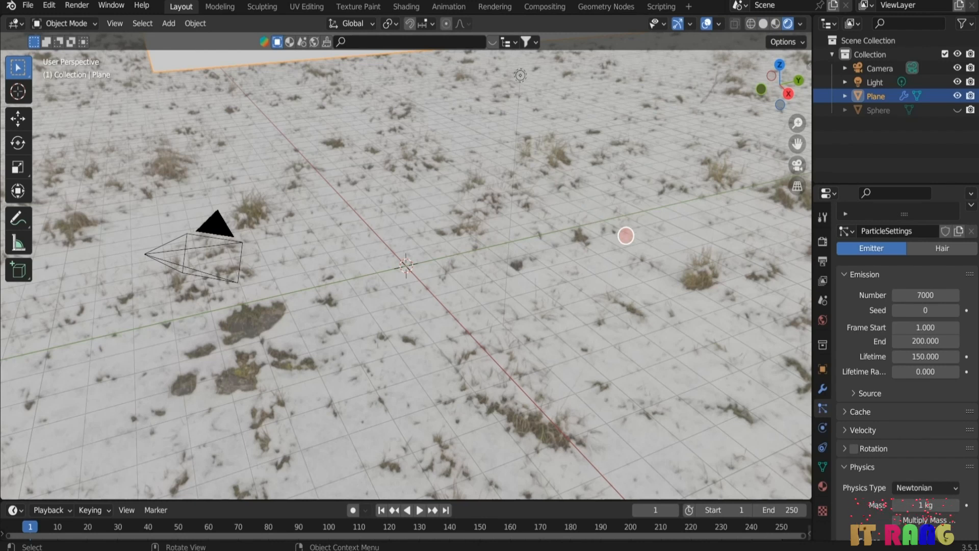
{"action": "scroll", "coordinate": [626, 235], "scroll_direction": "down", "scroll_amount": 2}
{"action": "middle_click_drag", "start_coordinate": [673, 242], "coordinate": [615, 234]}
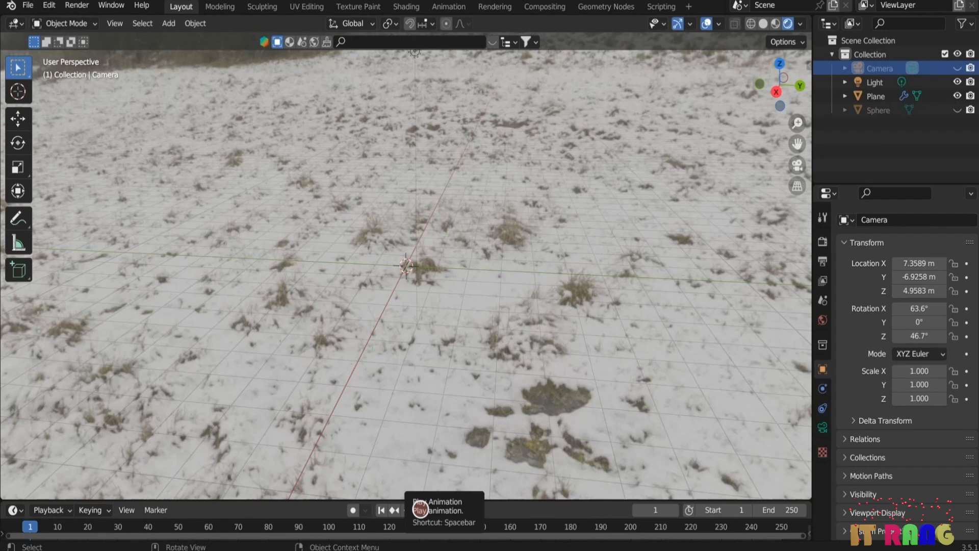
{"action": "left_click", "coordinate": [419, 510]}
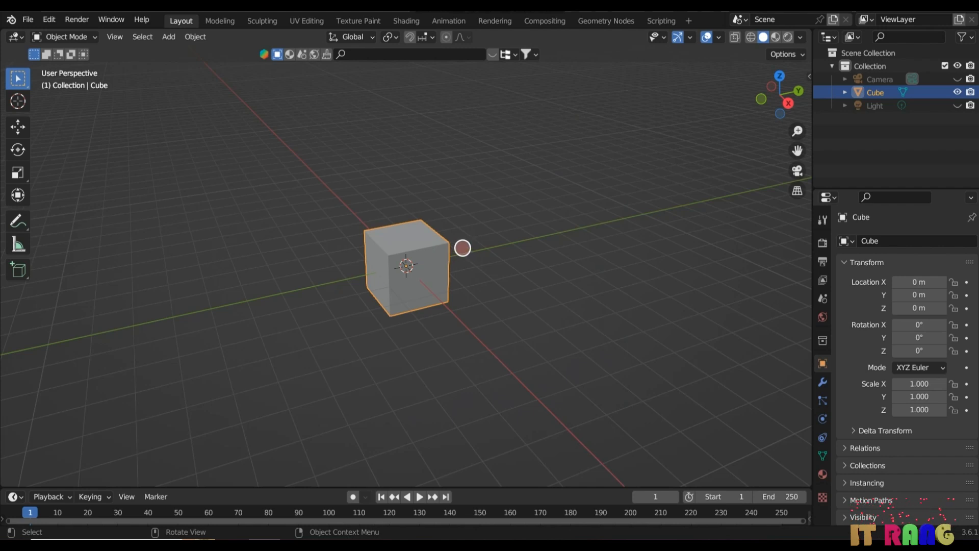
Step: Delete the default cube and add a text object at the origin
{"action": "key", "text": "Delete"}
{"action": "key", "text": "shift+a"}
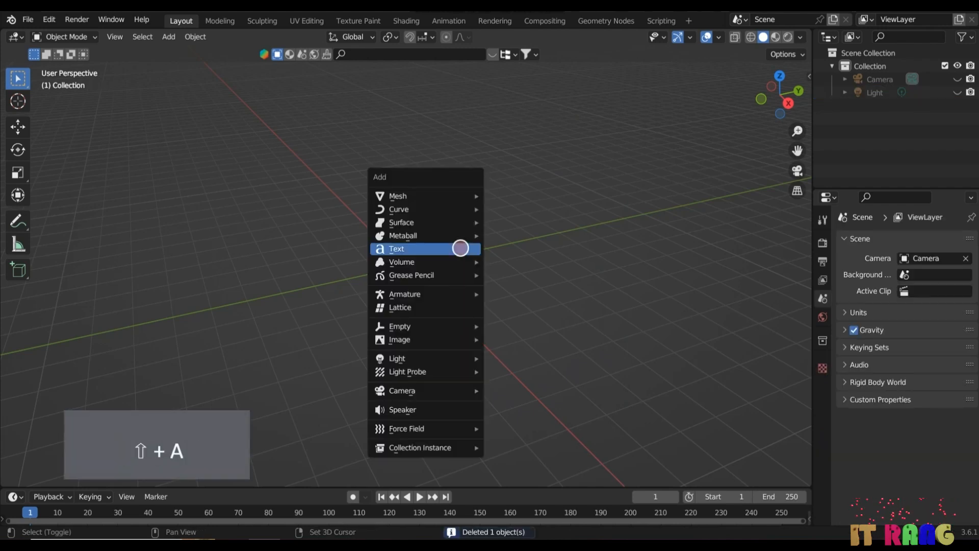
{"action": "left_click", "coordinate": [407, 248]}
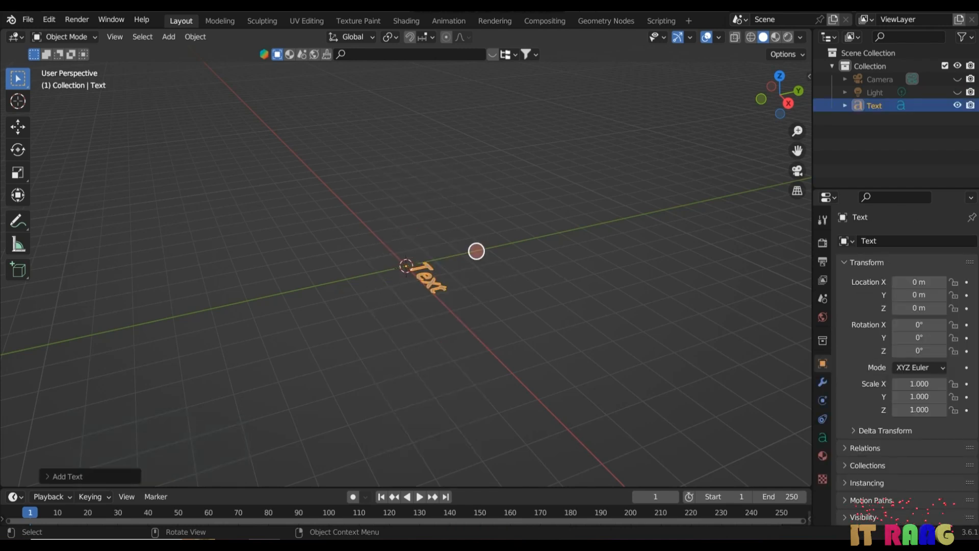
Step: Replace the text object's default wording with "blender" and return to Object Mode
{"action": "key", "text": "KP_7"}
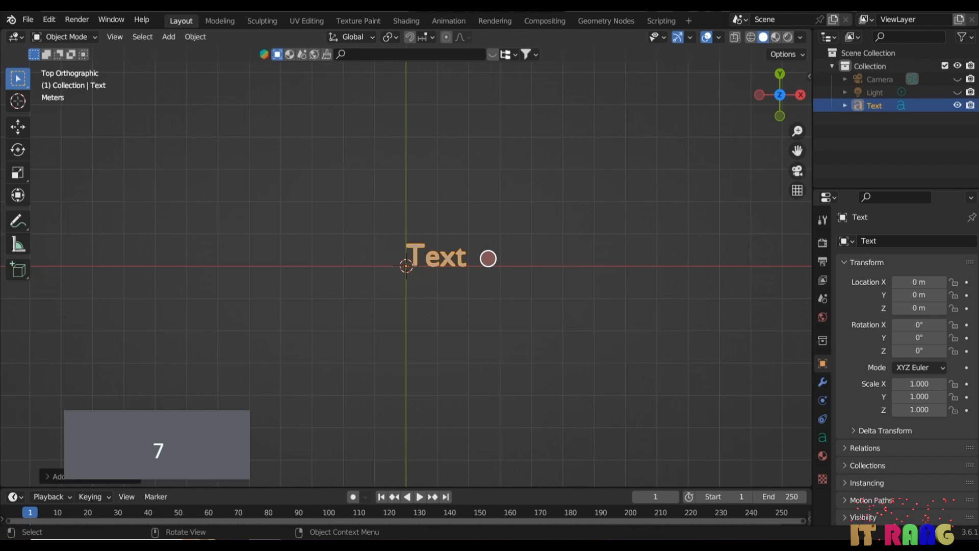
{"action": "scroll", "coordinate": [507, 240], "scroll_direction": "up", "scroll_amount": 5}
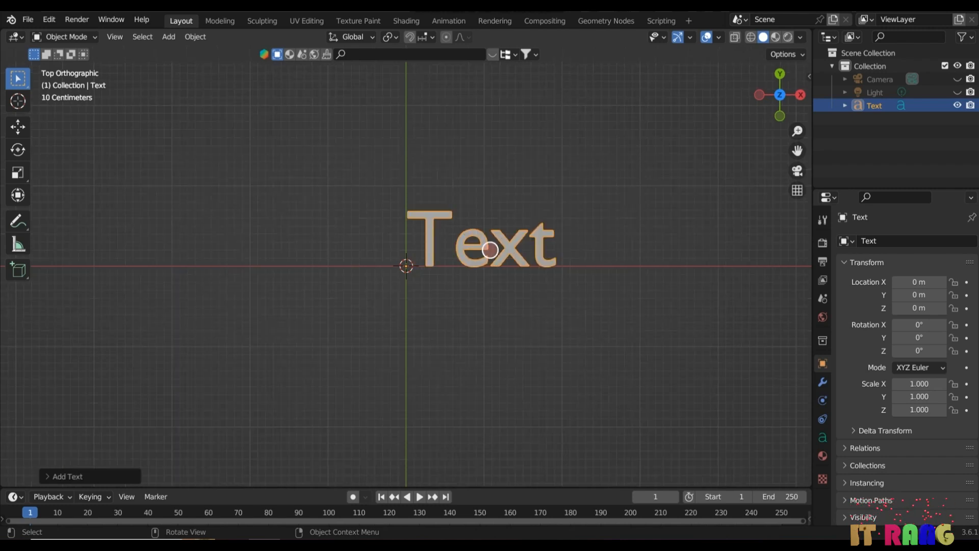
{"action": "key", "text": "Tab"}
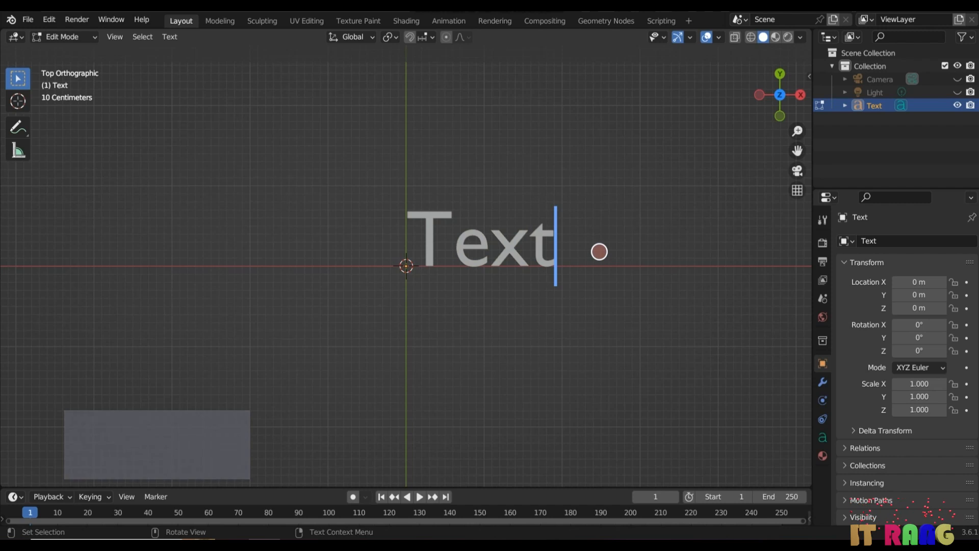
{"action": "key", "text": "BackSpace"}
{"action": "key", "text": "BackSpace"}
{"action": "key", "text": "BackSpace"}
{"action": "key", "text": "BackSpace"}
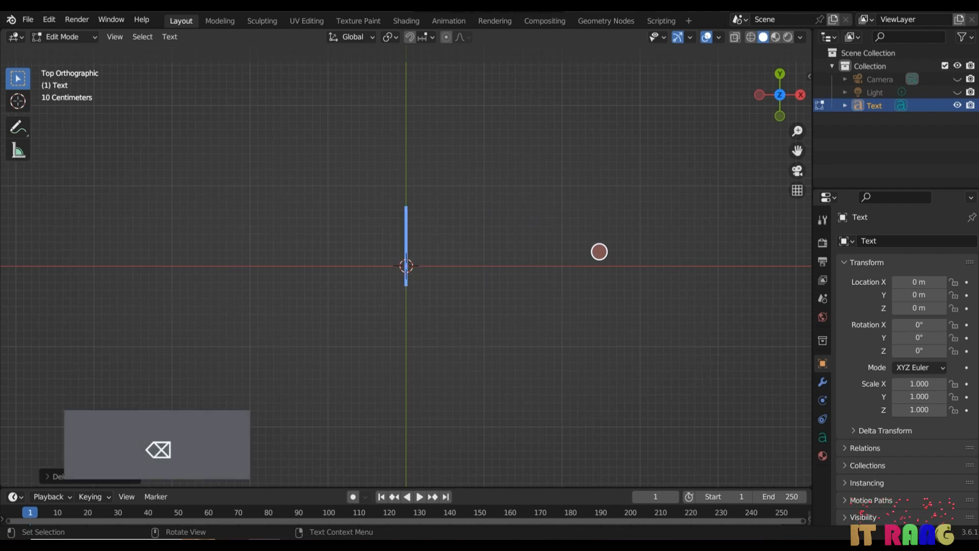
{"action": "type", "text": "bl"}
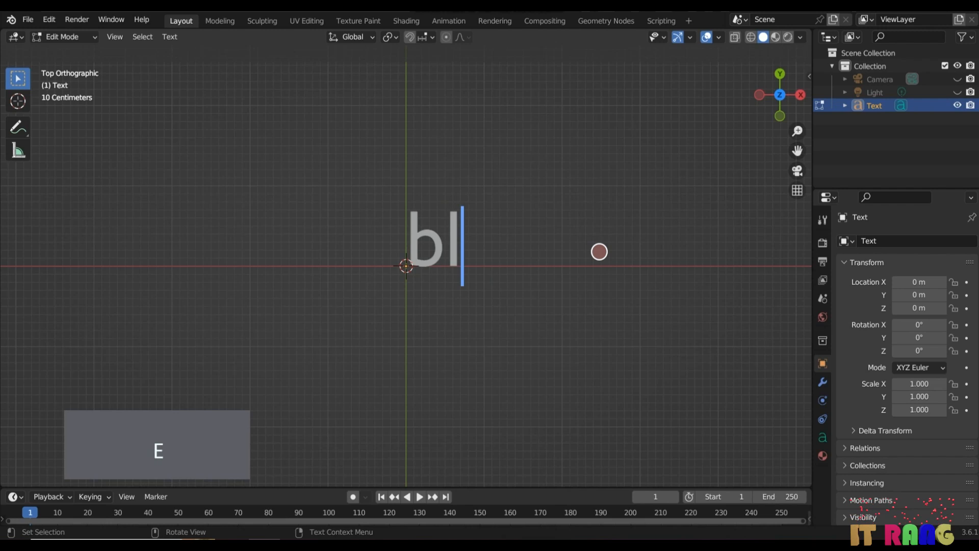
{"action": "type", "text": "ender"}
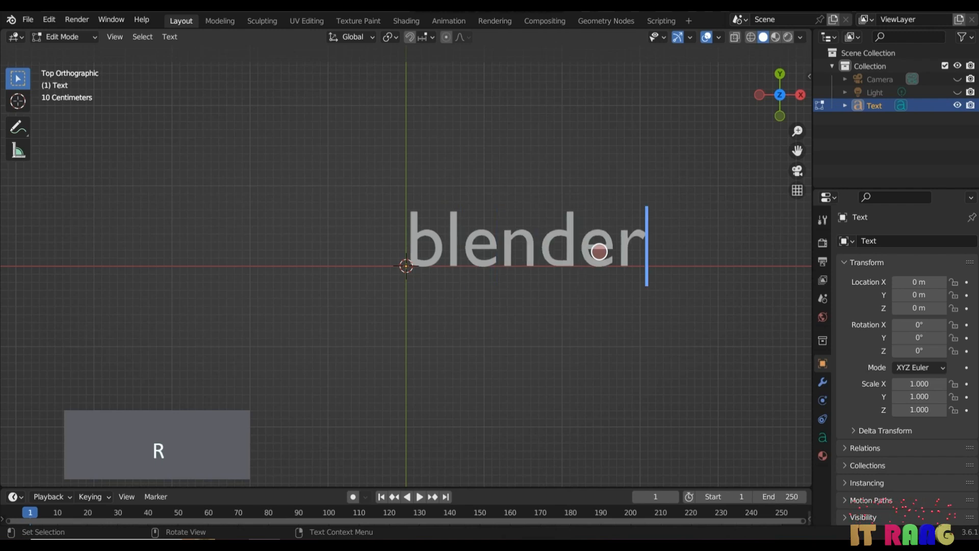
{"action": "key", "text": "Tab"}
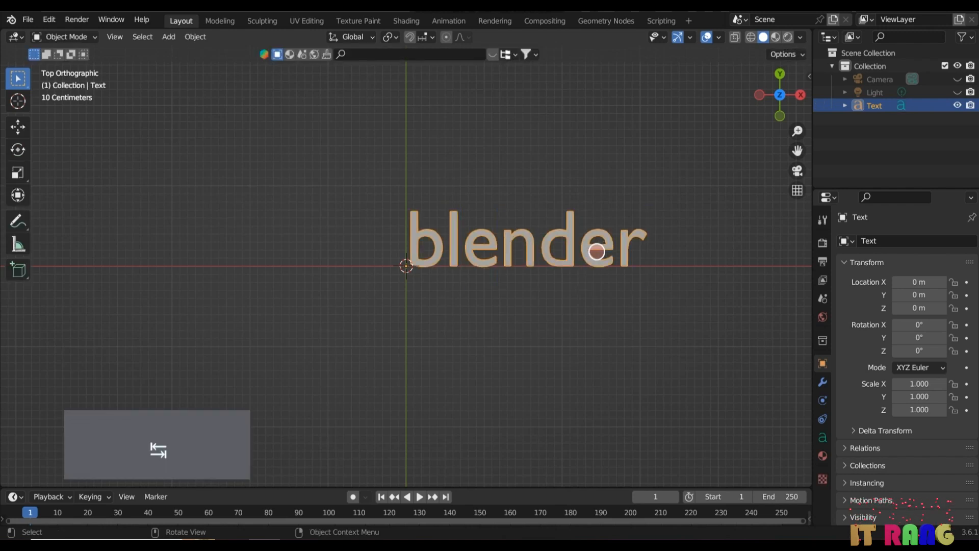
Step: Enlarge the timeline area and give the text a new material with an Emission surface
{"action": "left_click_drag", "start_coordinate": [475, 485], "coordinate": [484, 415]}
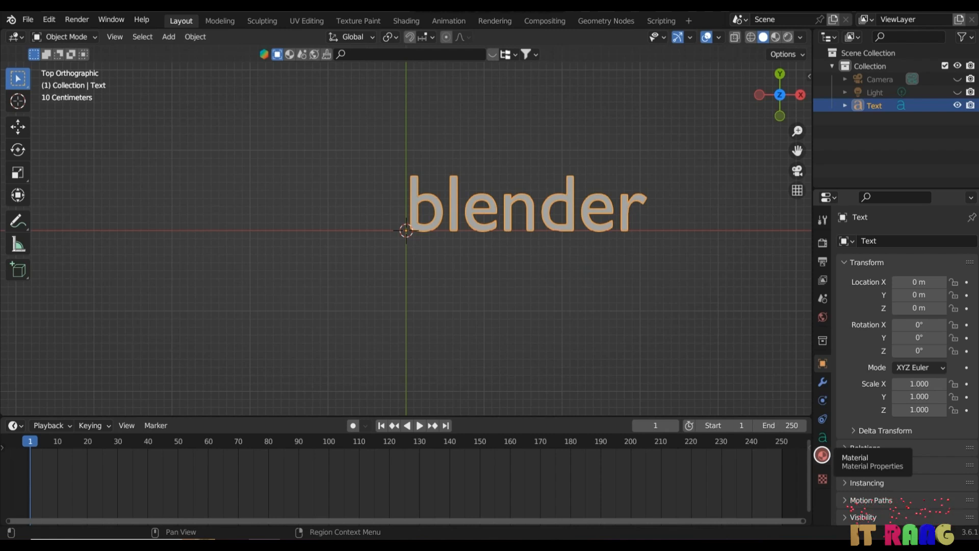
{"action": "left_click", "coordinate": [822, 454]}
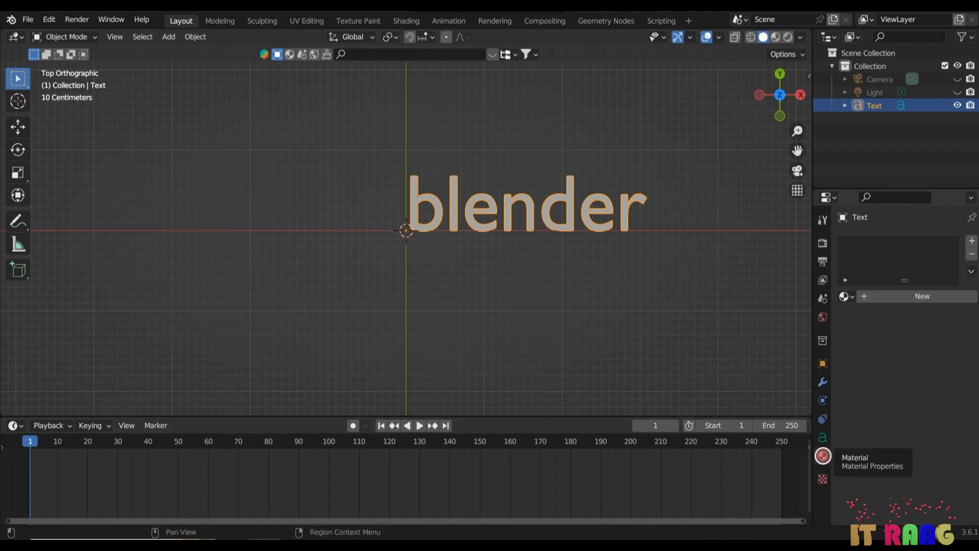
{"action": "left_click", "coordinate": [925, 296]}
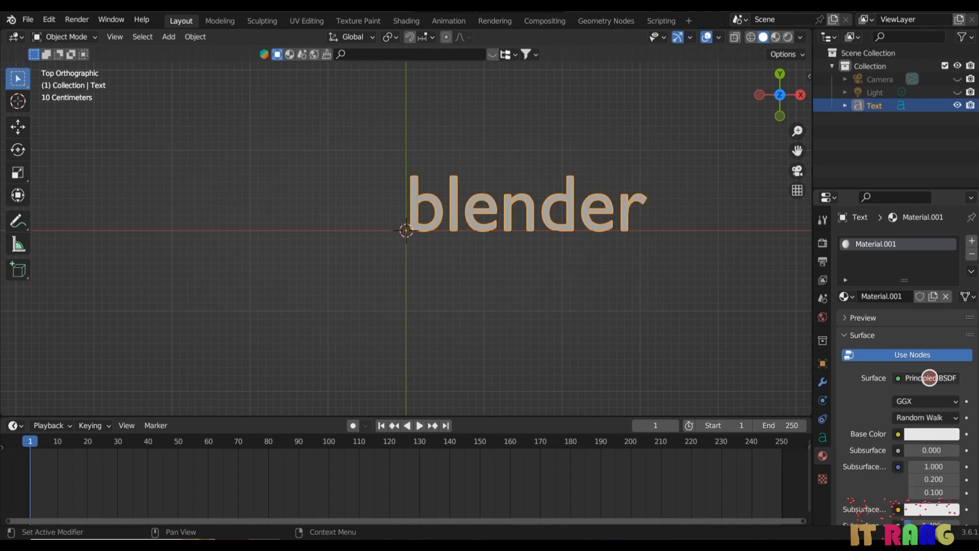
{"action": "left_click", "coordinate": [929, 377]}
{"action": "left_click", "coordinate": [870, 121]}
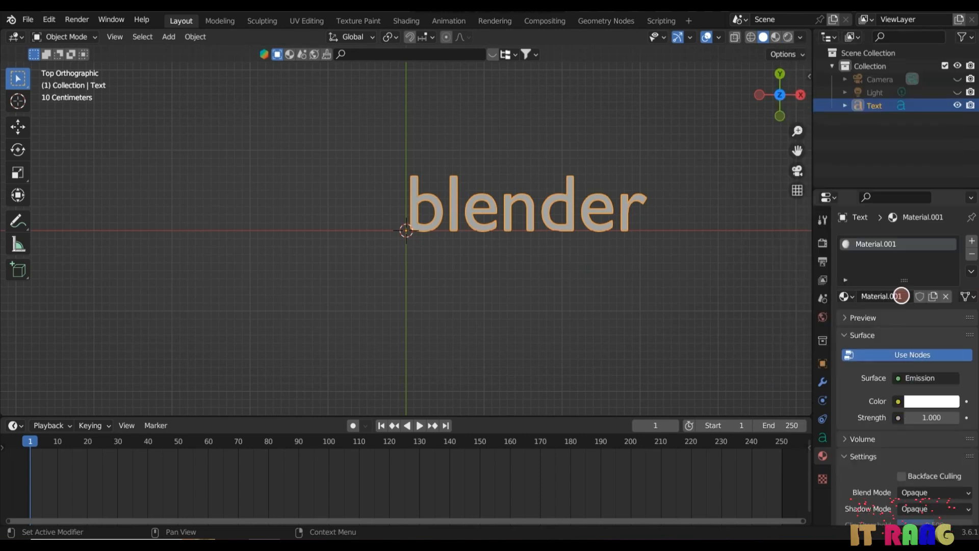
Step: Set the text material's emission strength to 2 and its color to red
{"action": "left_click", "coordinate": [929, 417]}
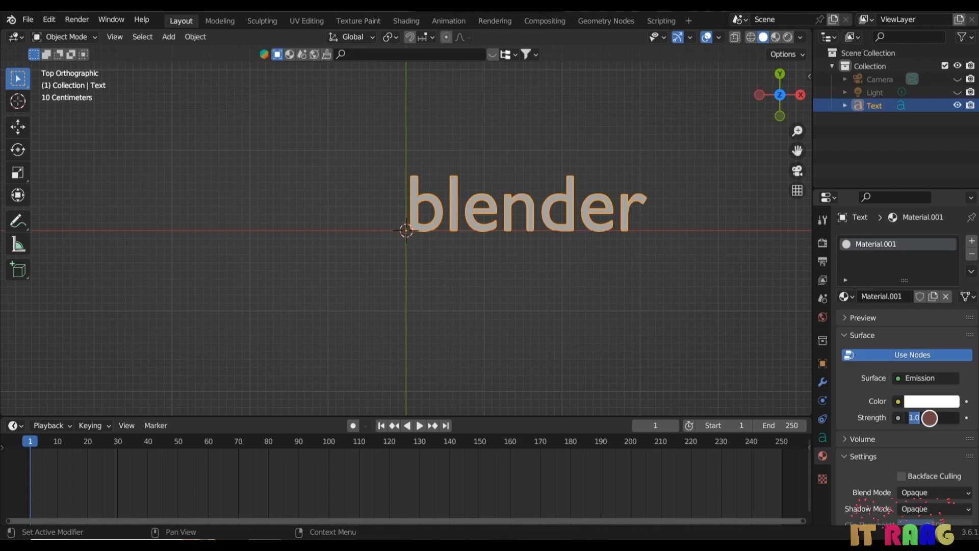
{"action": "type", "text": "2"}
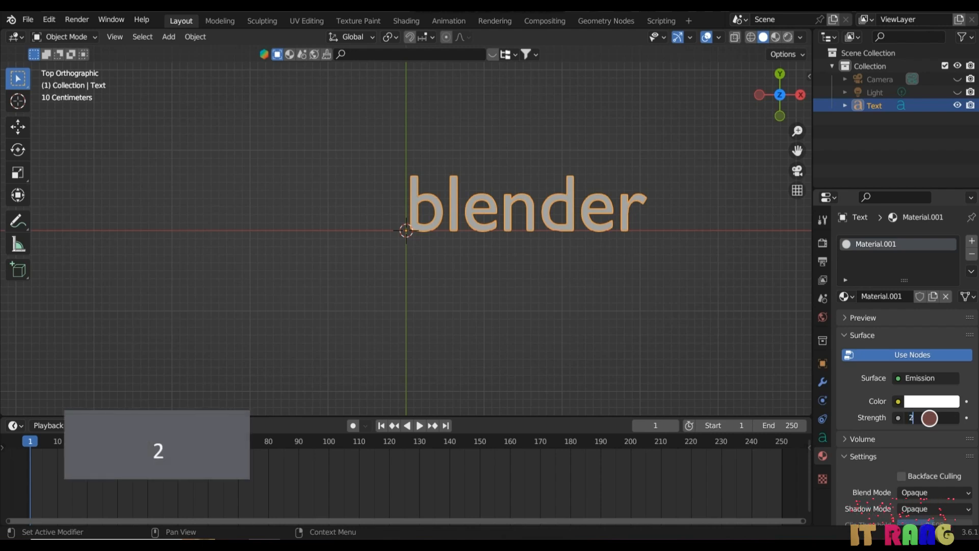
{"action": "key", "text": "Return"}
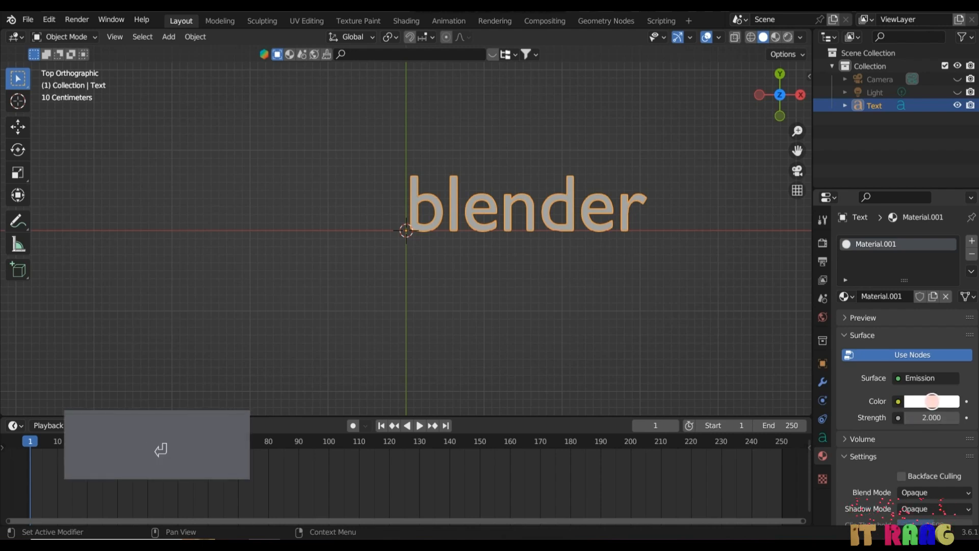
{"action": "left_click", "coordinate": [931, 398]}
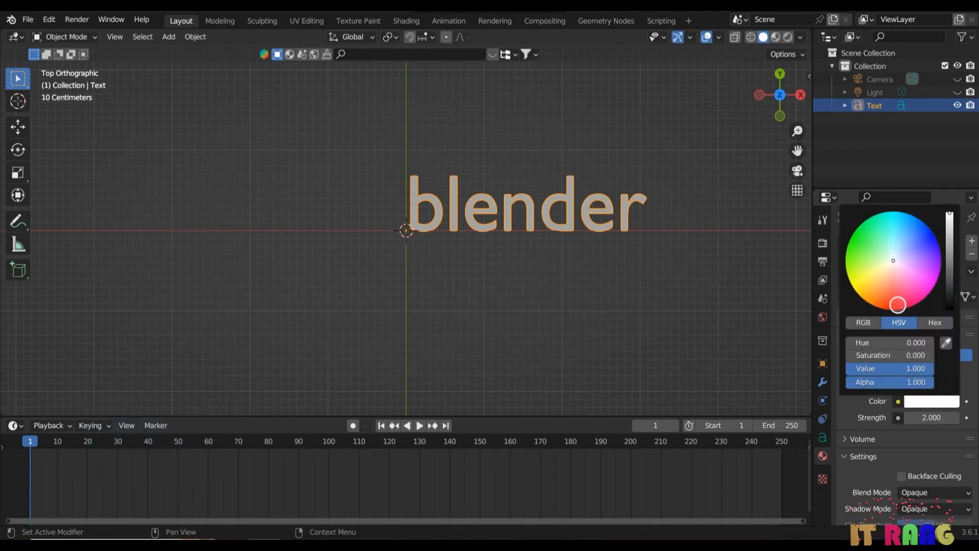
{"action": "left_click", "coordinate": [893, 304]}
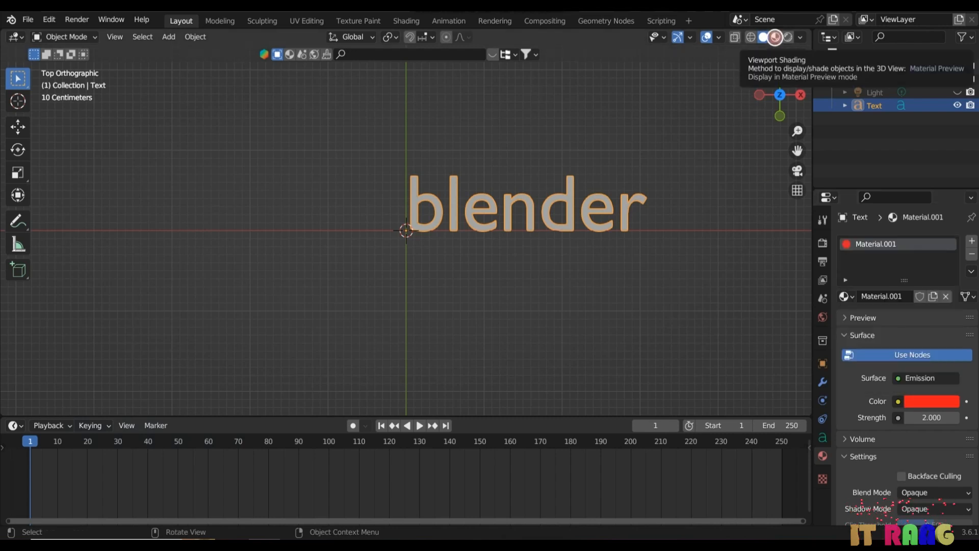
Step: Display the viewport in Material Preview shading and enable Bloom in the Eevee render settings
{"action": "left_click", "coordinate": [775, 36]}
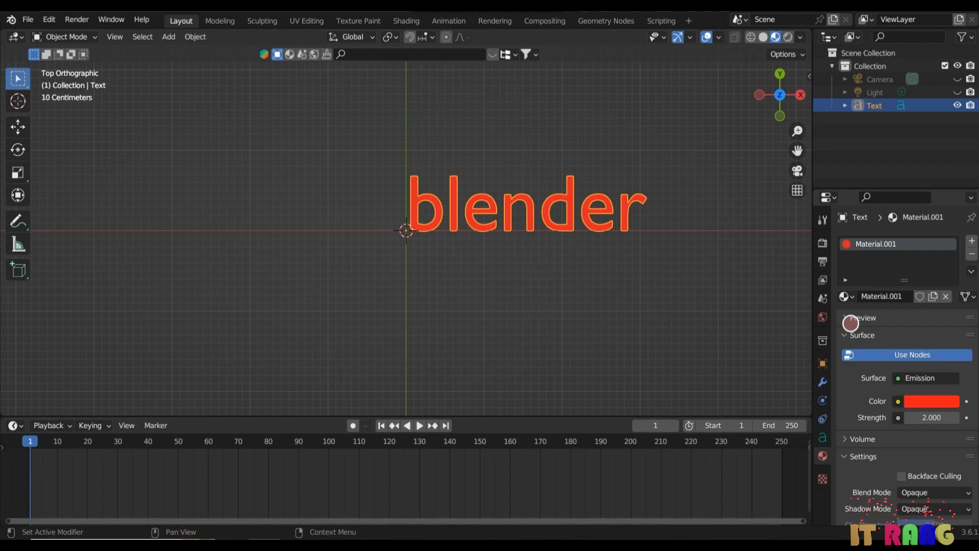
{"action": "left_click", "coordinate": [822, 243]}
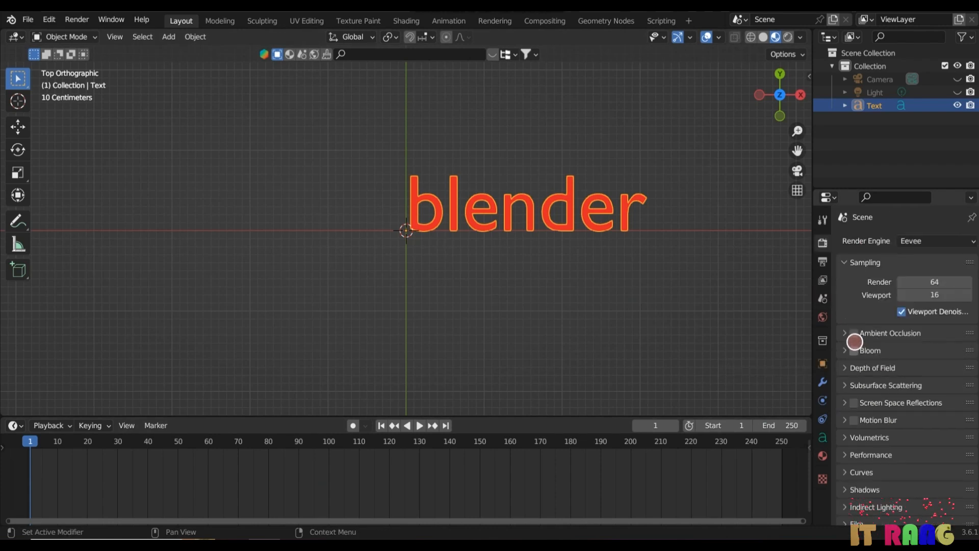
{"action": "left_click", "coordinate": [854, 349]}
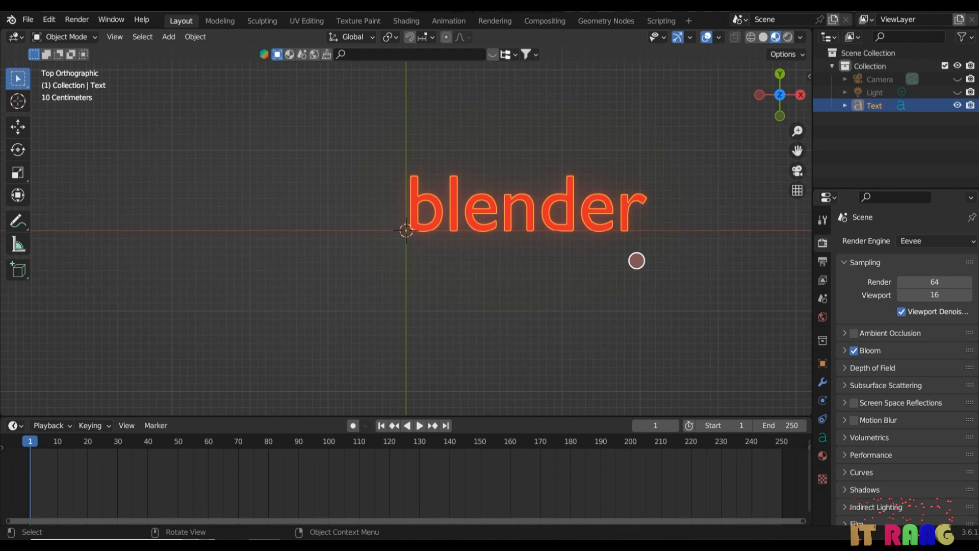
Step: Keyframe the text's emission color as red at frame 1 and as green at frame 20
{"action": "left_click", "coordinate": [821, 454]}
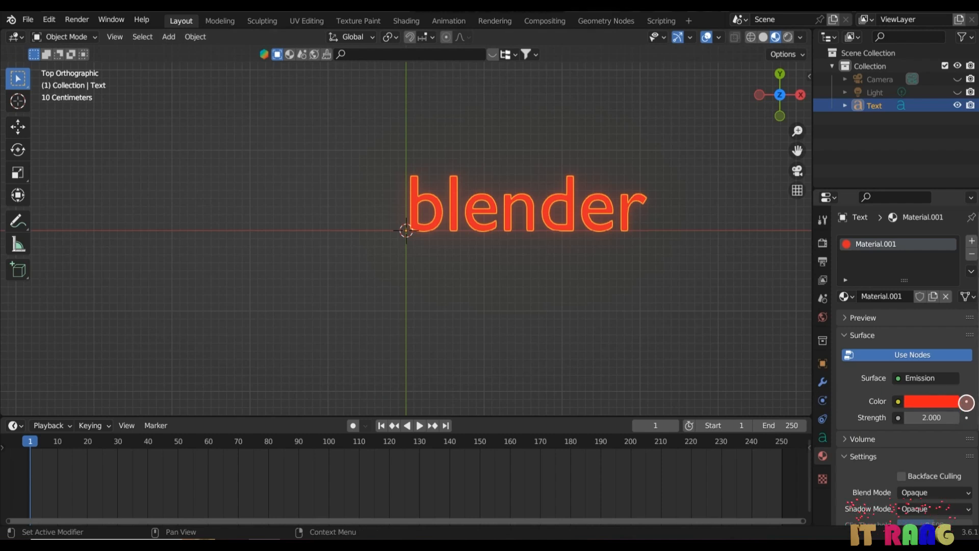
{"action": "left_click", "coordinate": [966, 401]}
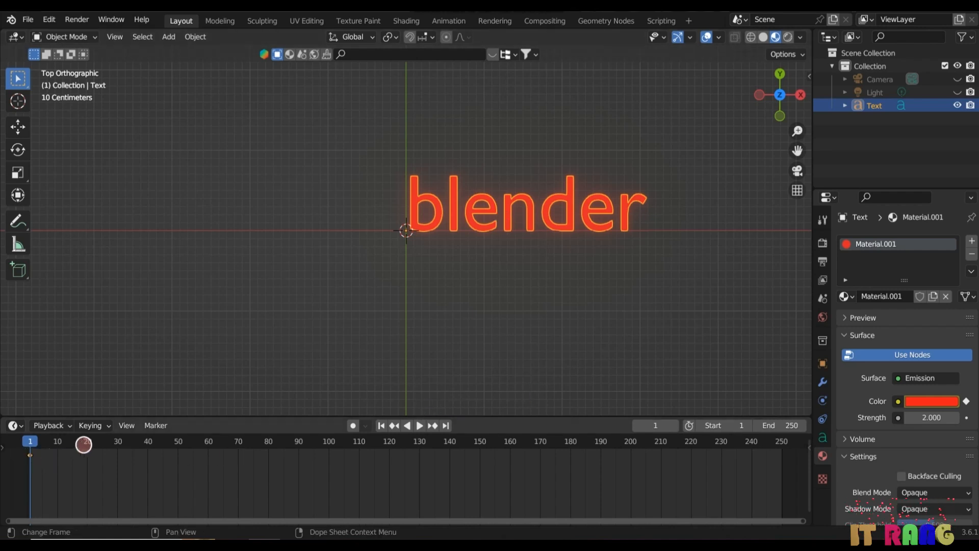
{"action": "left_click", "coordinate": [87, 441]}
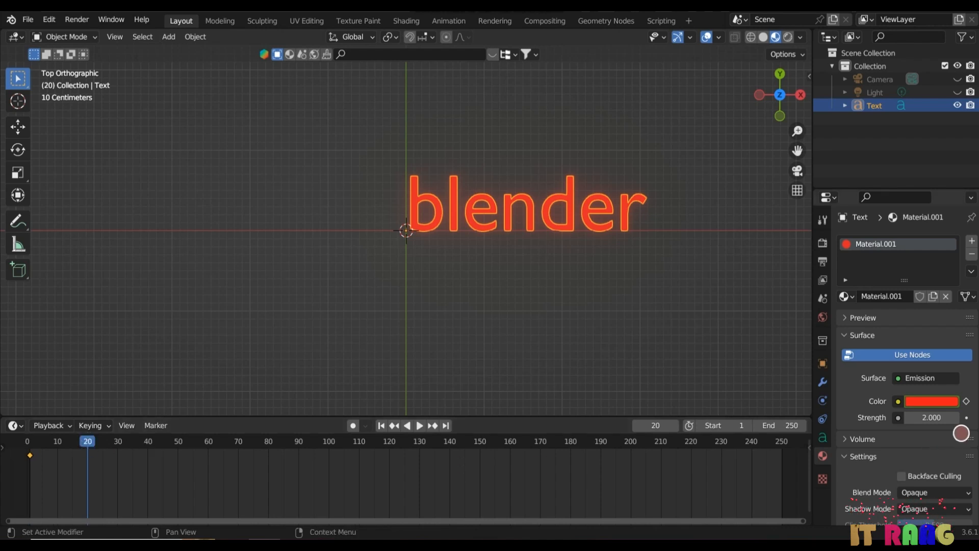
{"action": "left_click", "coordinate": [936, 401]}
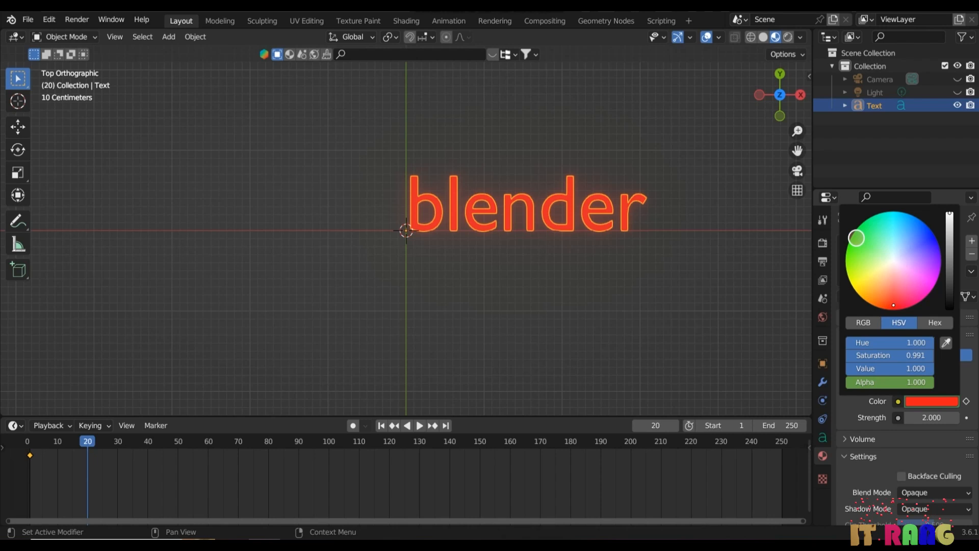
{"action": "left_click", "coordinate": [855, 238]}
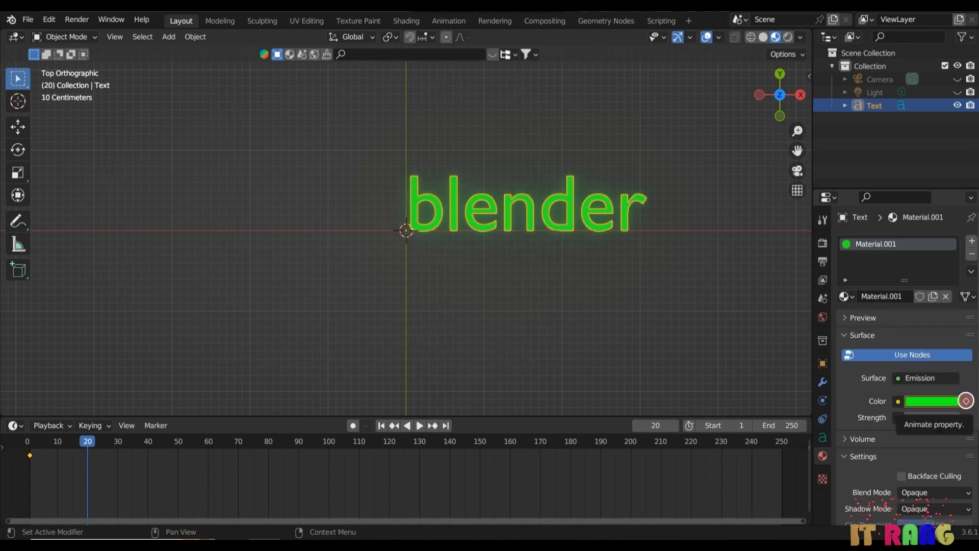
{"action": "left_click", "coordinate": [965, 401]}
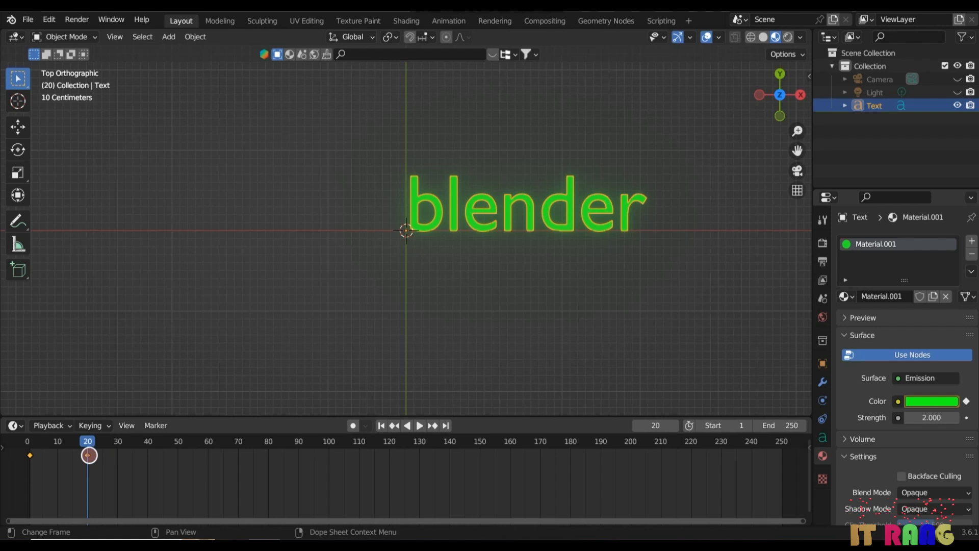
Step: At frame 40, change the text's emission color to blue and keyframe it
{"action": "left_click", "coordinate": [148, 441]}
{"action": "left_click", "coordinate": [925, 401]}
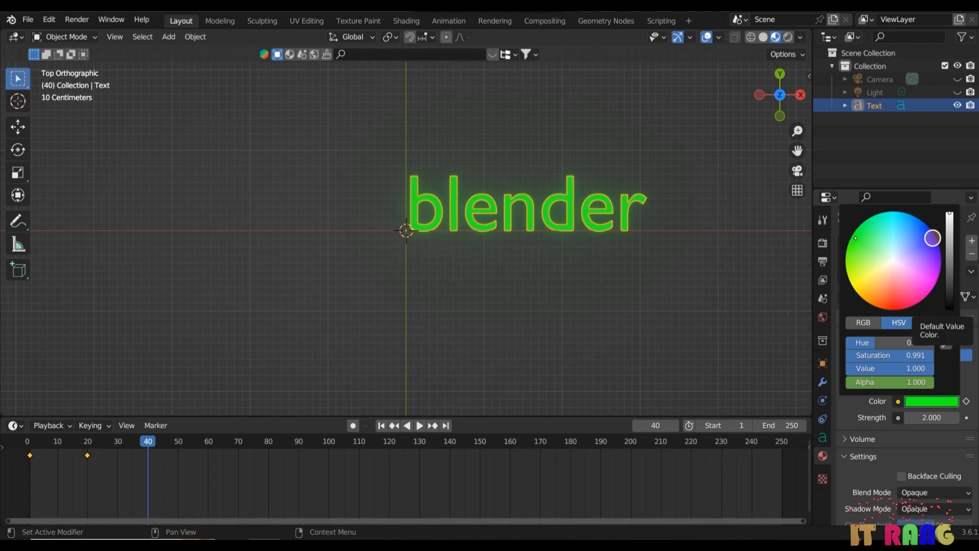
{"action": "left_click", "coordinate": [931, 238]}
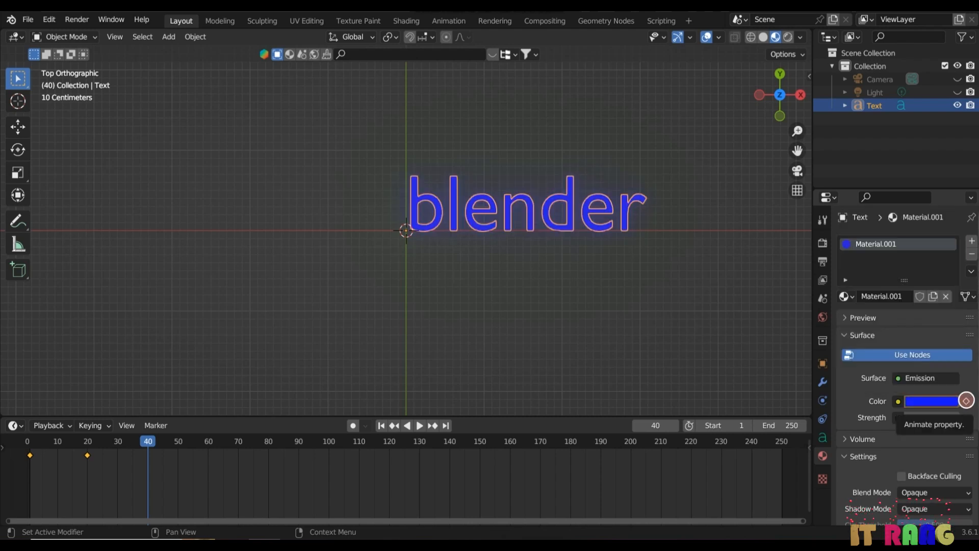
{"action": "left_click", "coordinate": [966, 401]}
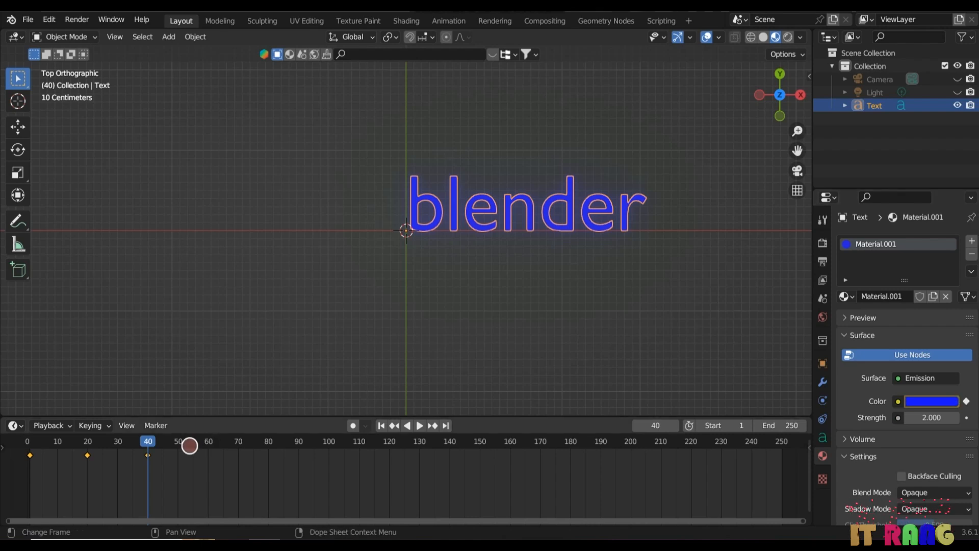
Step: At frame 60, change the text's emission color to yellow and keyframe it
{"action": "left_click", "coordinate": [208, 441]}
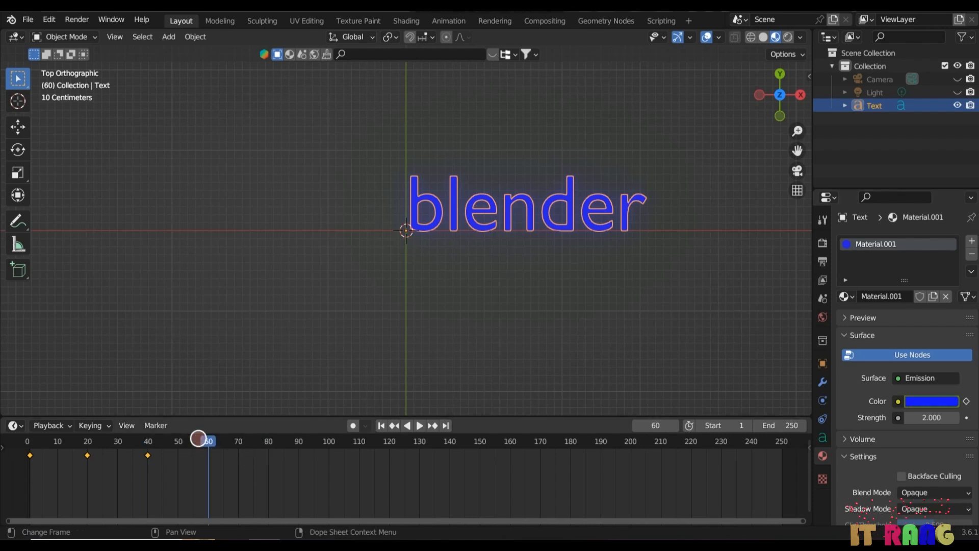
{"action": "left_click", "coordinate": [931, 401]}
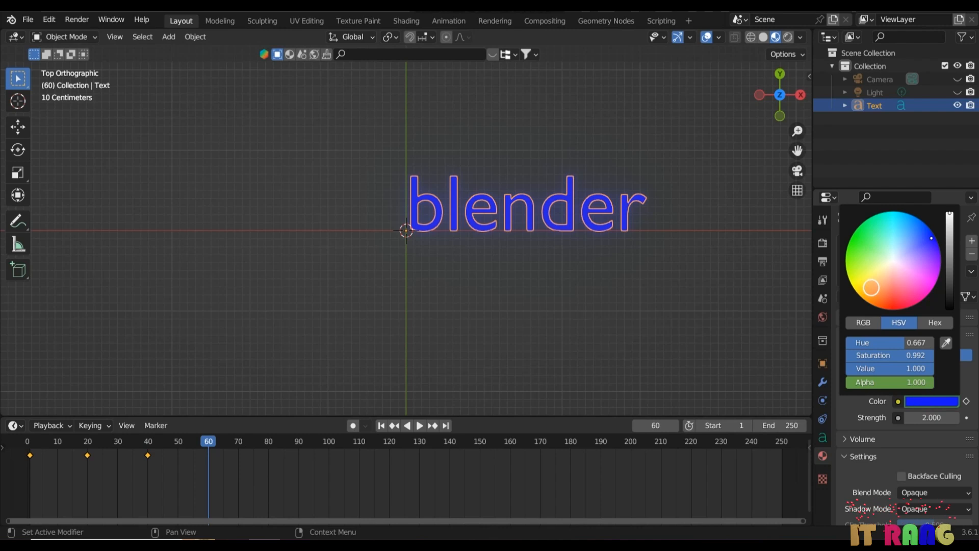
{"action": "left_click", "coordinate": [859, 280]}
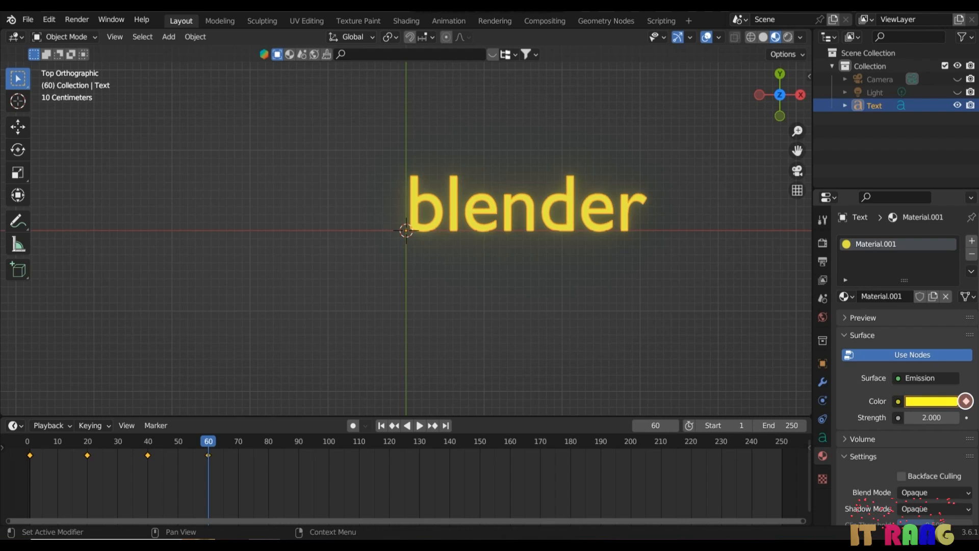
{"action": "left_click", "coordinate": [965, 401]}
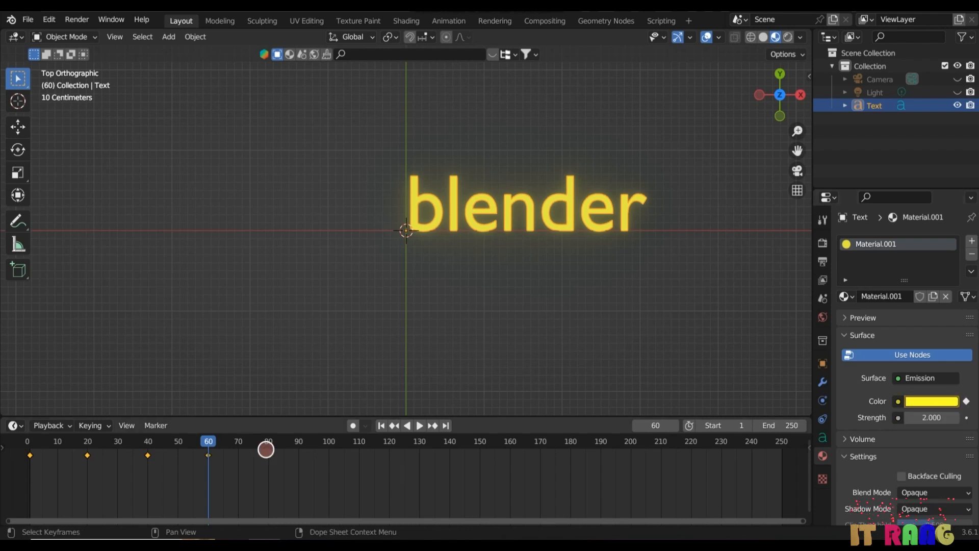
Step: Keyframe a cyan emission color at frame 80 and scrub the timeline back to frame 0
{"action": "left_click", "coordinate": [267, 442]}
{"action": "left_click", "coordinate": [932, 401]}
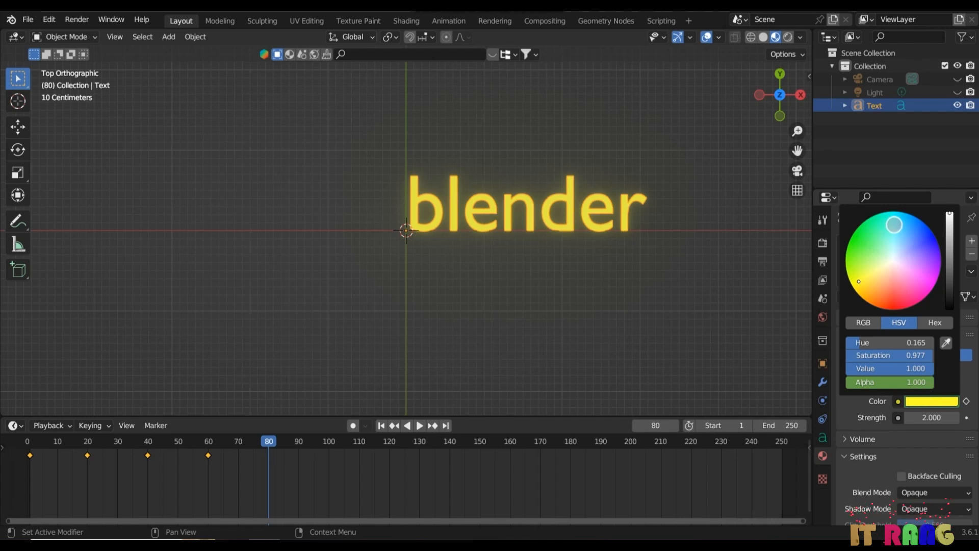
{"action": "left_click", "coordinate": [894, 227]}
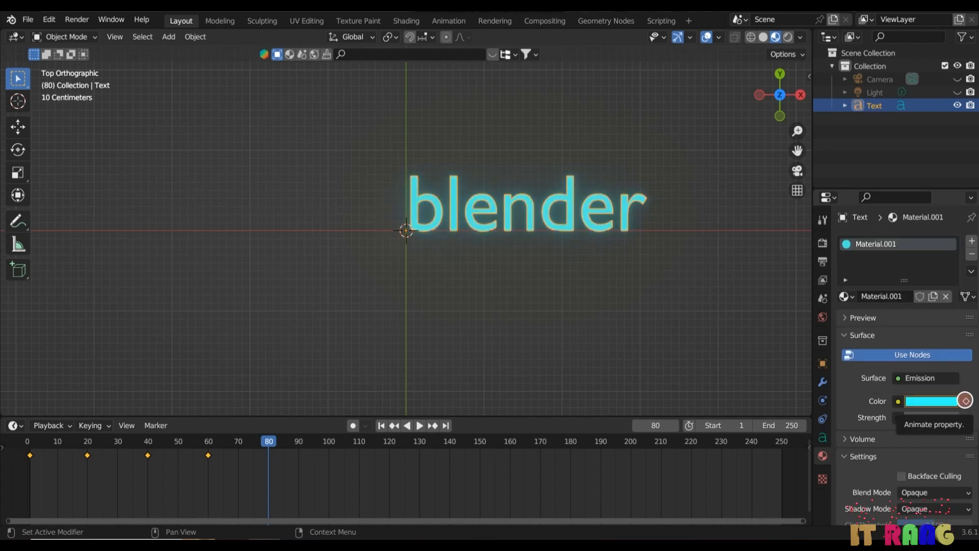
{"action": "left_click", "coordinate": [965, 401]}
{"action": "left_click_drag", "start_coordinate": [256, 437], "coordinate": [28, 437]}
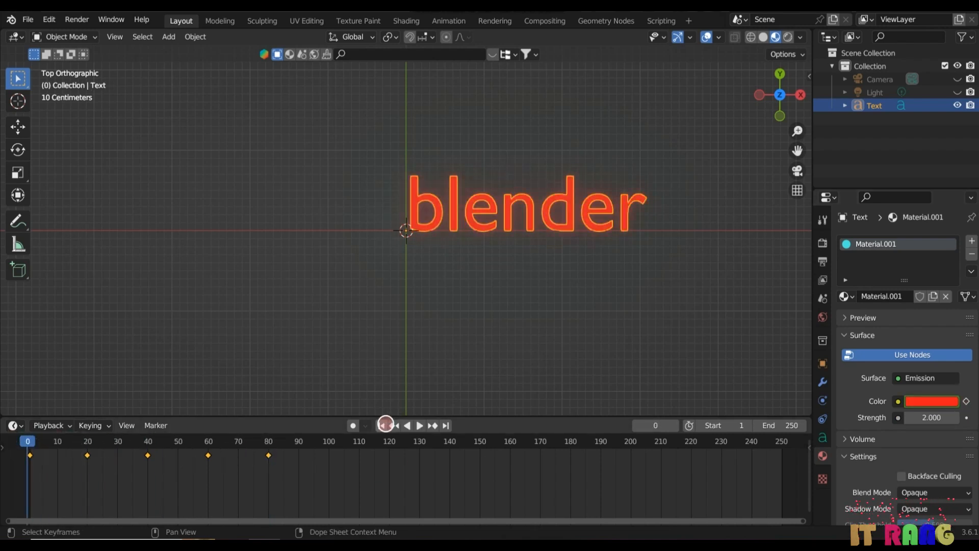
Step: Play the text's color animation from frame 1 to preview the keyframed color changes
{"action": "left_click", "coordinate": [381, 425]}
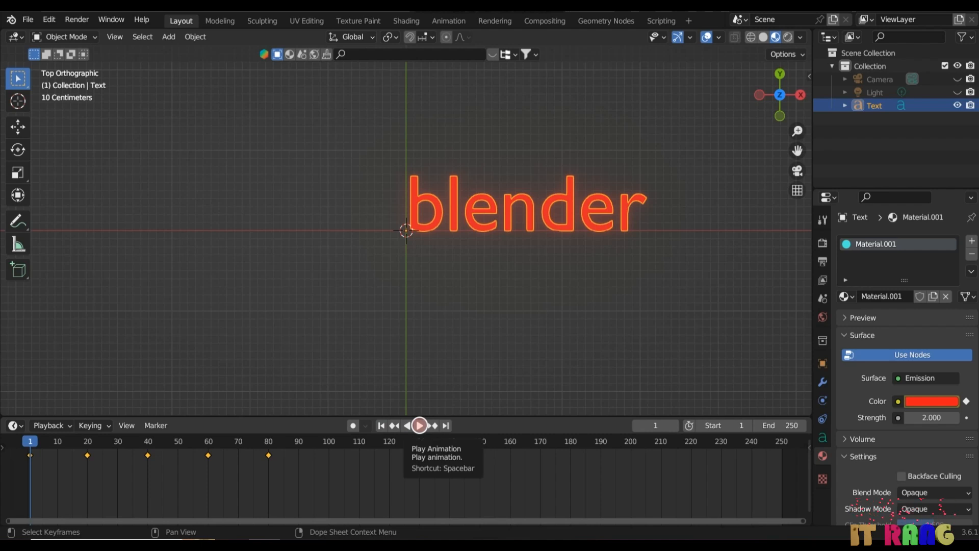
{"action": "left_click", "coordinate": [419, 425]}
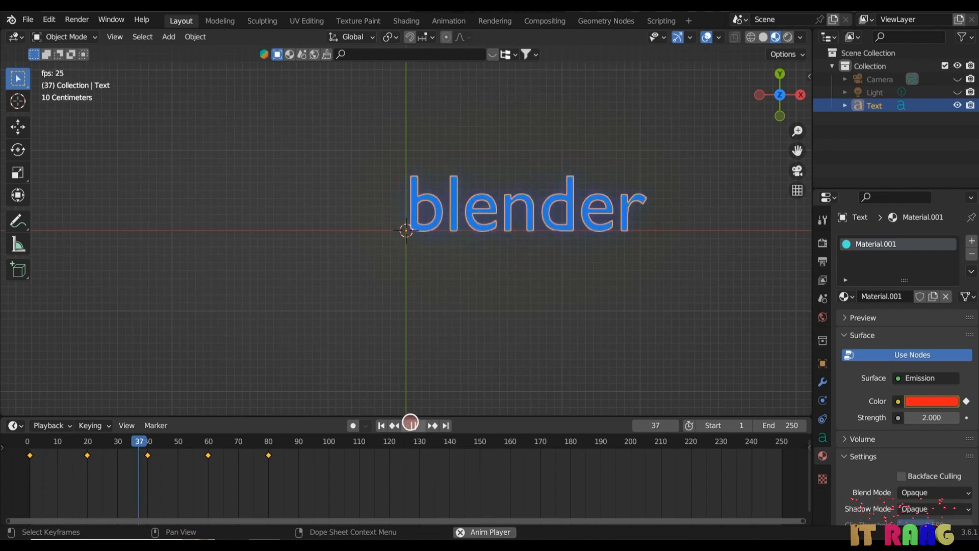
{"action": "left_click", "coordinate": [413, 425]}
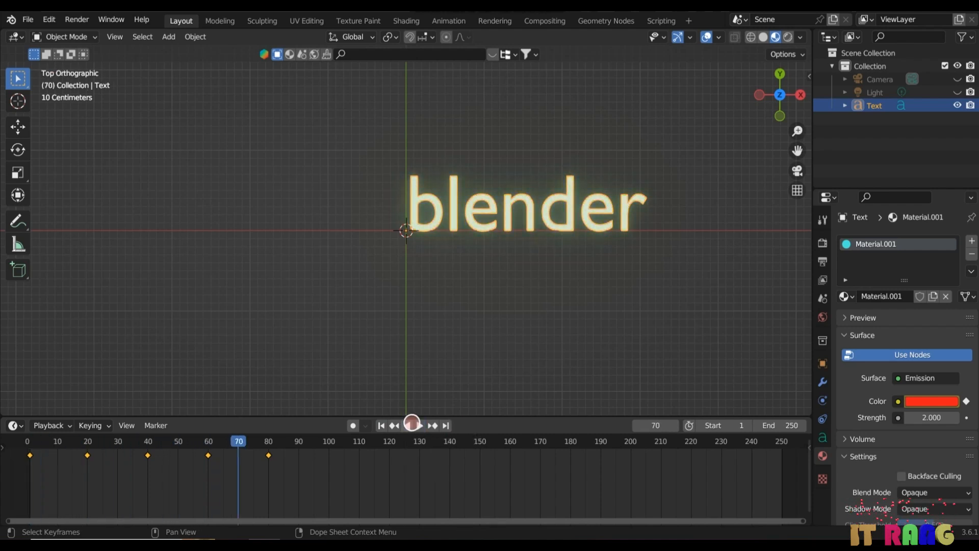
{"action": "left_click", "coordinate": [411, 424]}
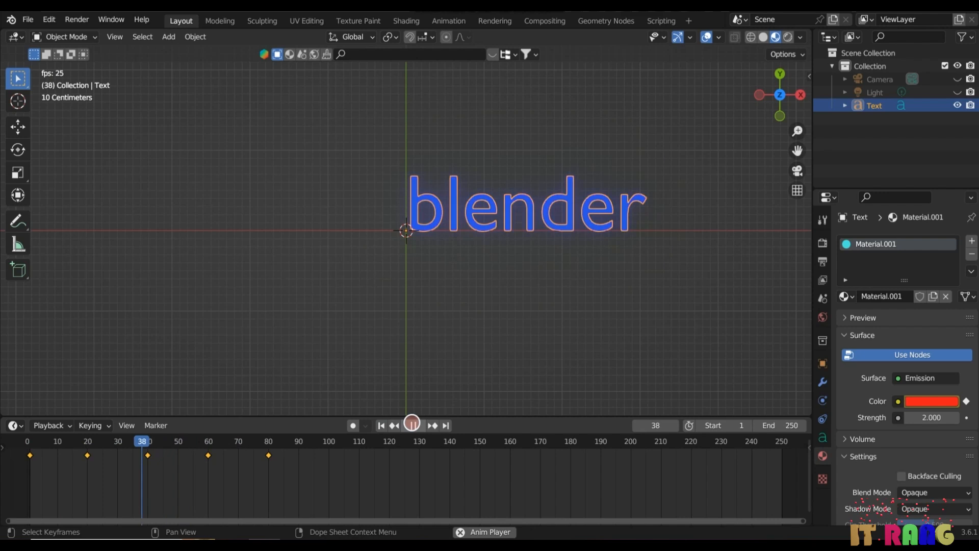
{"action": "key", "text": "Escape"}
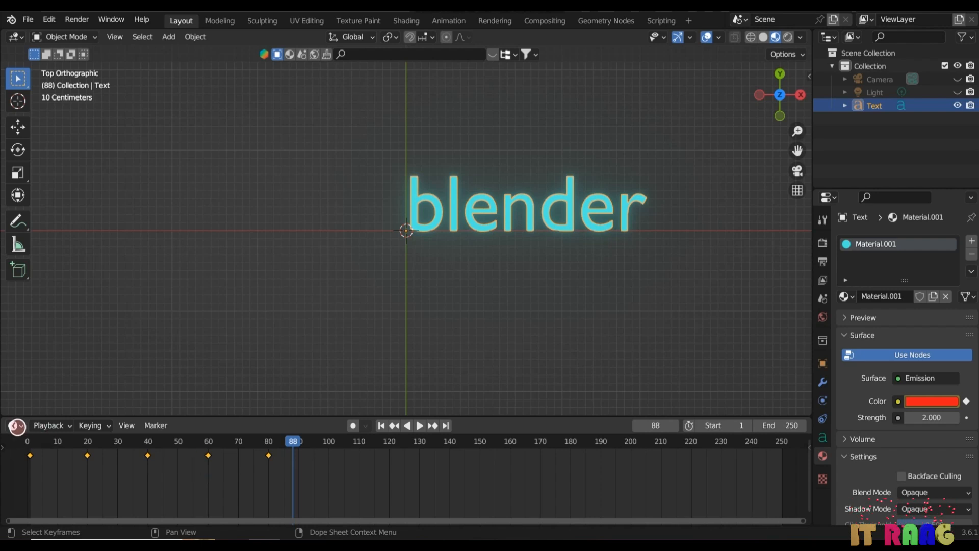
Step: In the Graph Editor, select all of the text's color curves and set their extrapolation to Make Cyclic (F-Modifier)
{"action": "left_click", "coordinate": [19, 425]}
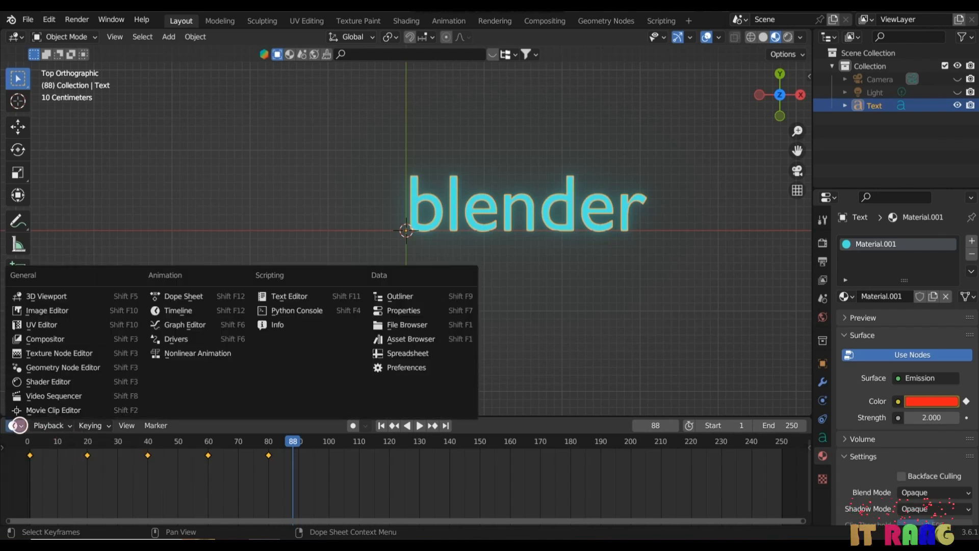
{"action": "left_click", "coordinate": [201, 324]}
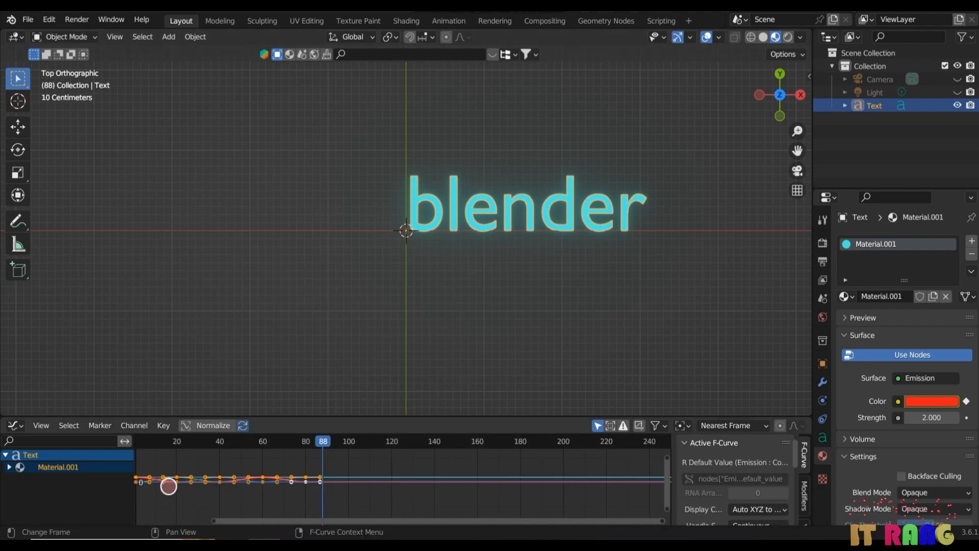
{"action": "key", "text": "a"}
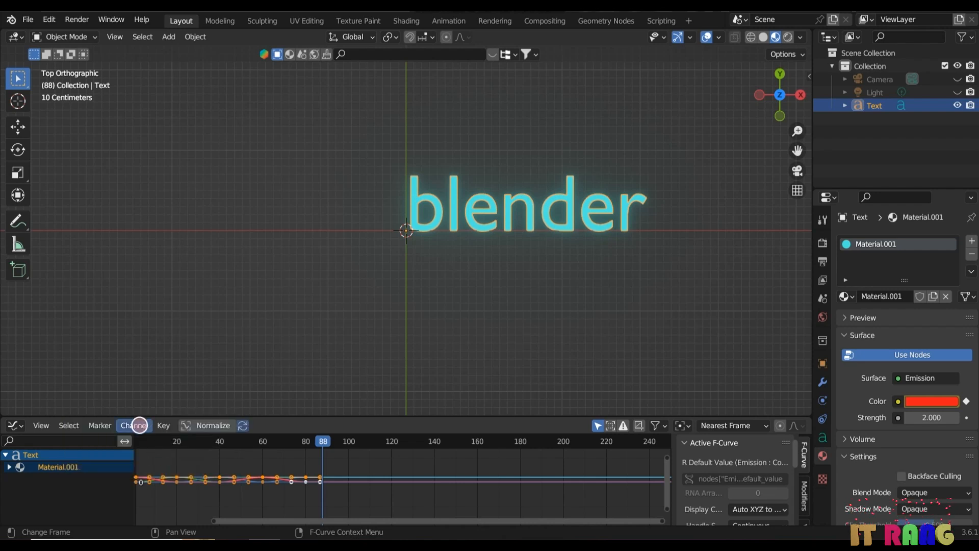
{"action": "left_click", "coordinate": [140, 425]}
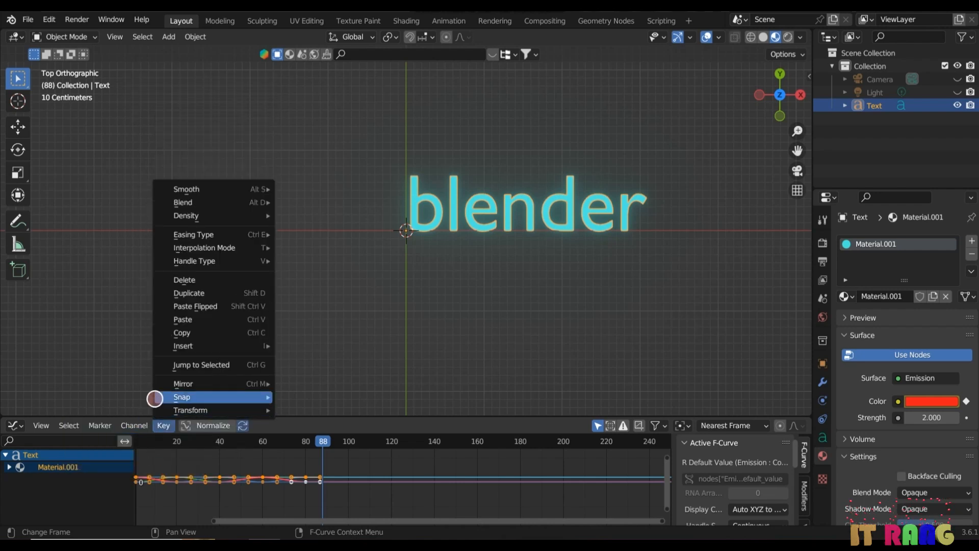
{"action": "left_click", "coordinate": [132, 425]}
{"action": "mouse_move", "coordinate": [184, 299]}
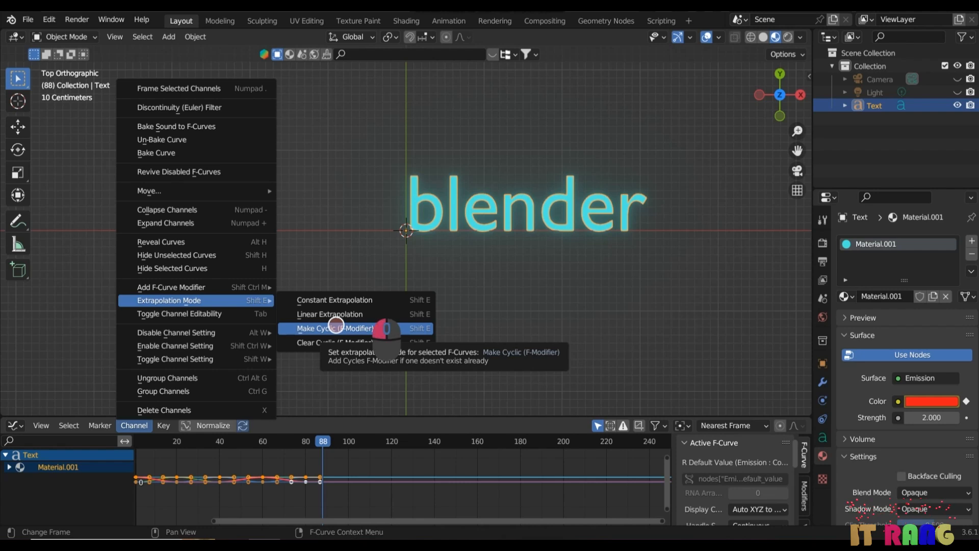
{"action": "left_click", "coordinate": [336, 327]}
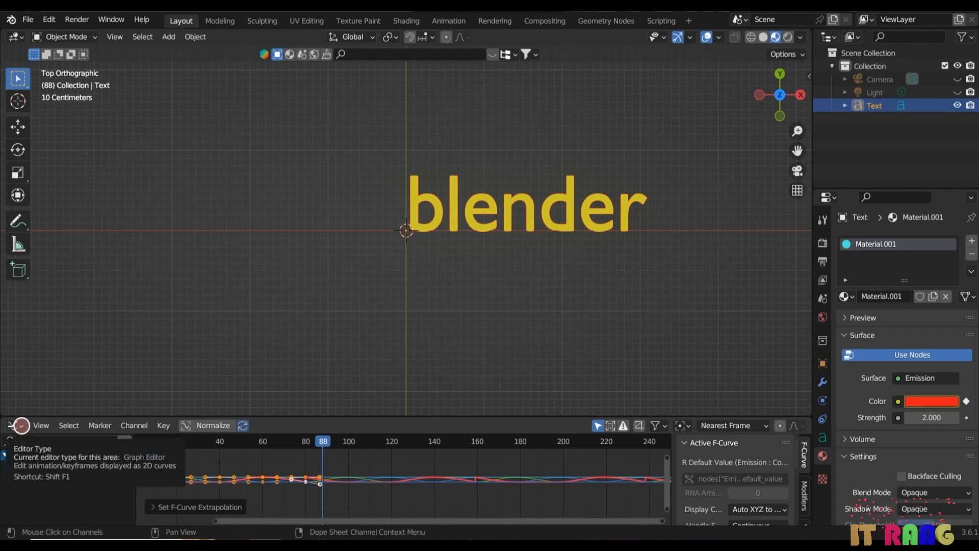
Step: Switch the Graph Editor area back to the Timeline and return to frame 1
{"action": "left_click", "coordinate": [21, 425]}
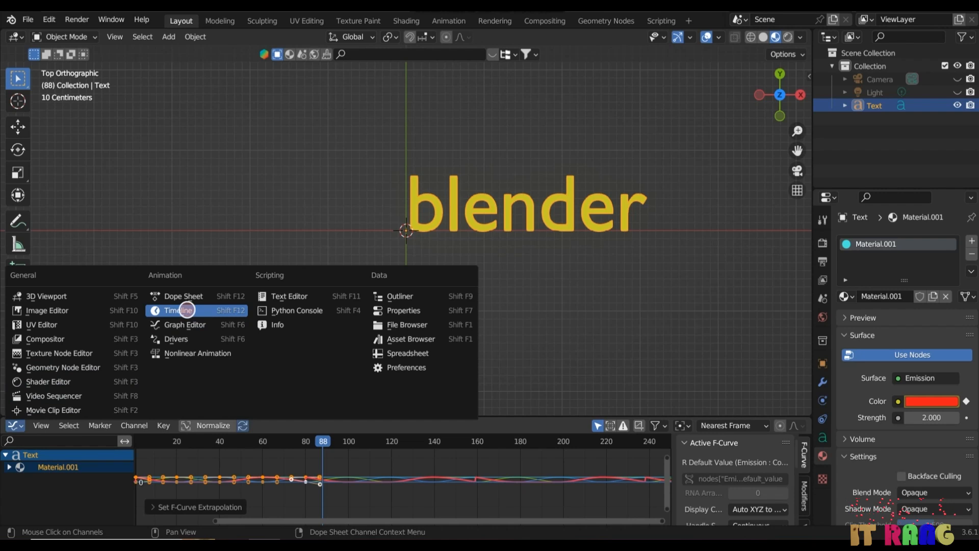
{"action": "left_click", "coordinate": [186, 310]}
{"action": "key", "text": "shift+Left"}
Step: Show the viewport in Rendered shading and set the World background strength to 0
{"action": "left_click", "coordinate": [788, 38]}
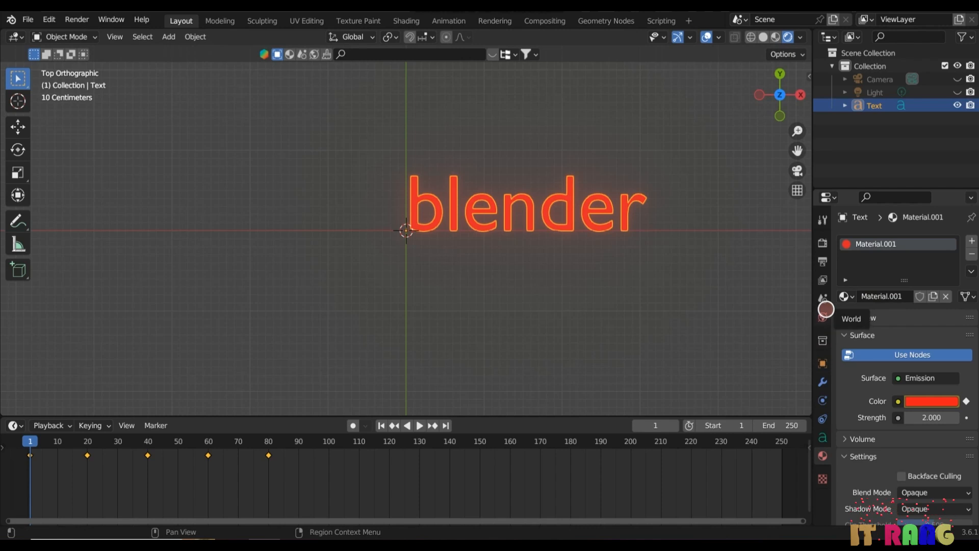
{"action": "left_click", "coordinate": [822, 317]}
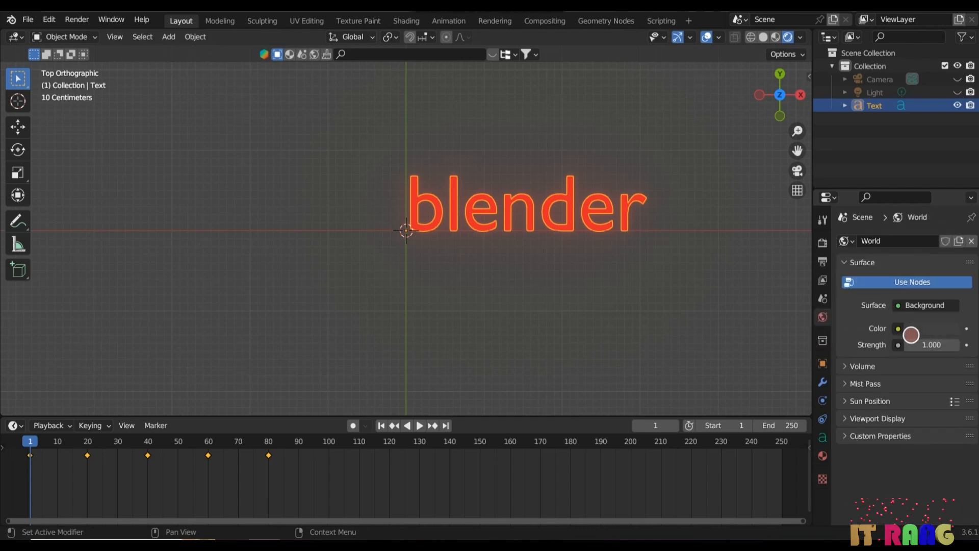
{"action": "left_click", "coordinate": [922, 344]}
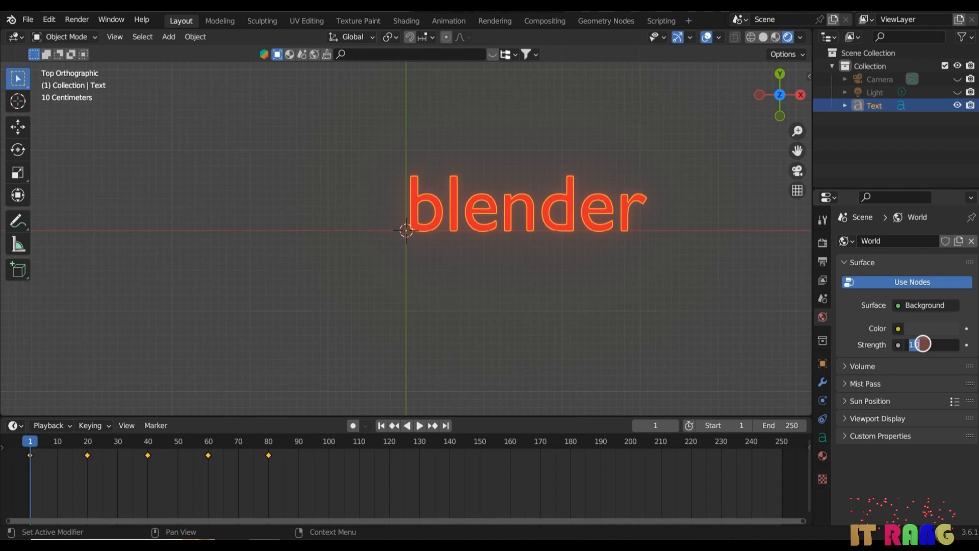
{"action": "type", "text": "0"}
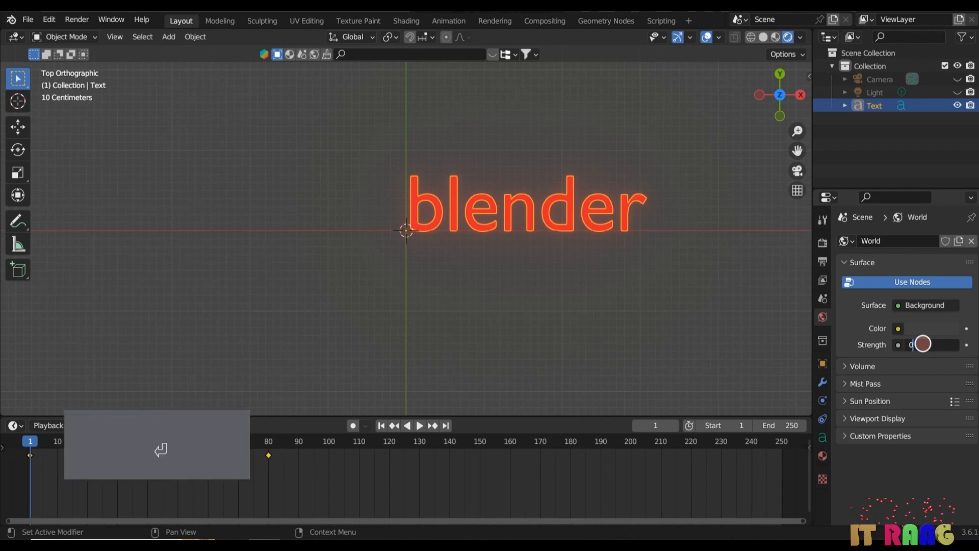
{"action": "key", "text": "Return"}
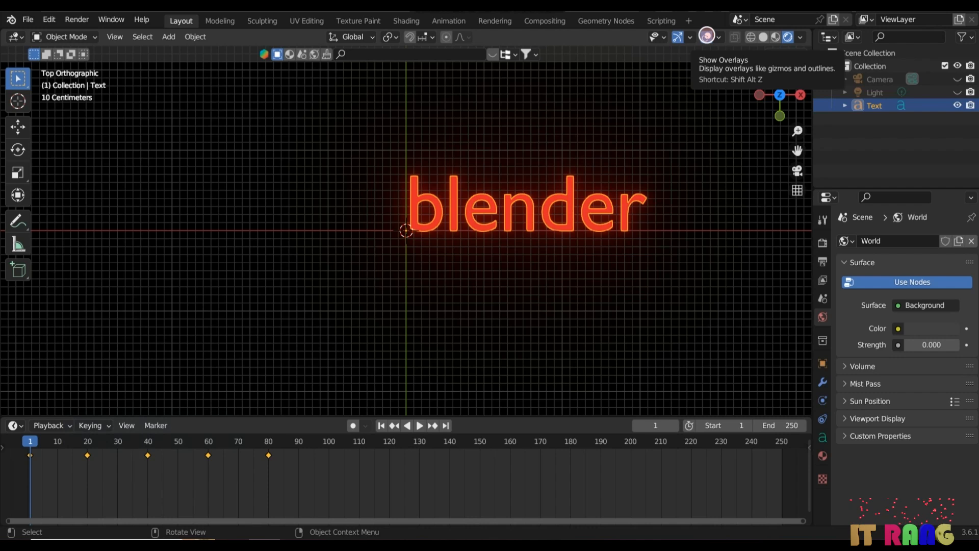
Step: Play the color animation with overlays hidden, and return to Material Preview shading with overlays shown
{"action": "left_click", "coordinate": [707, 35]}
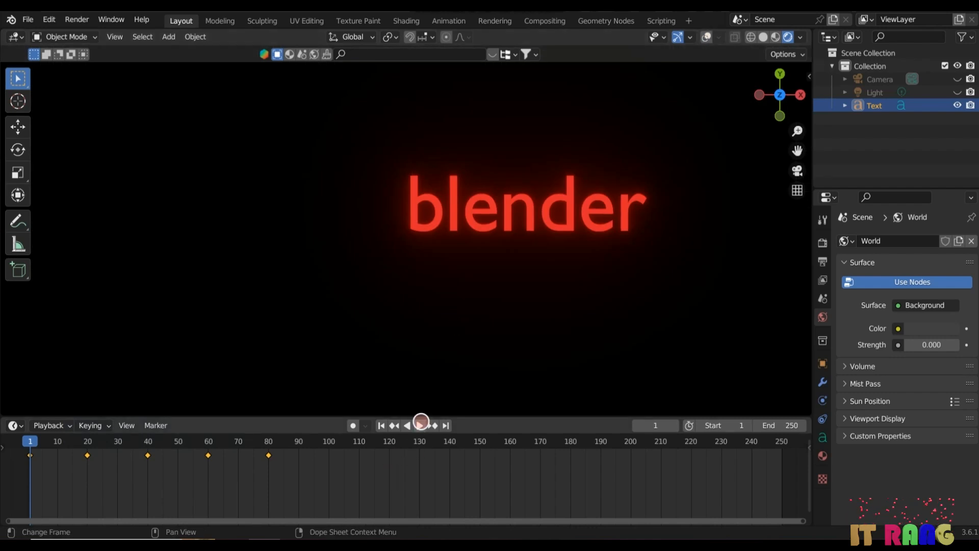
{"action": "left_click", "coordinate": [419, 425]}
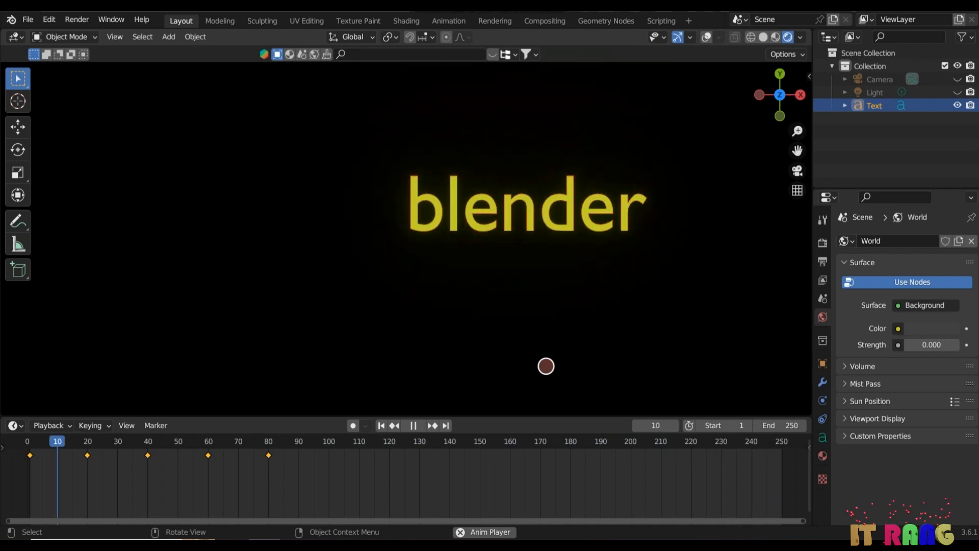
{"action": "key", "text": "Escape"}
{"action": "left_click", "coordinate": [706, 37]}
{"action": "left_click", "coordinate": [775, 37]}
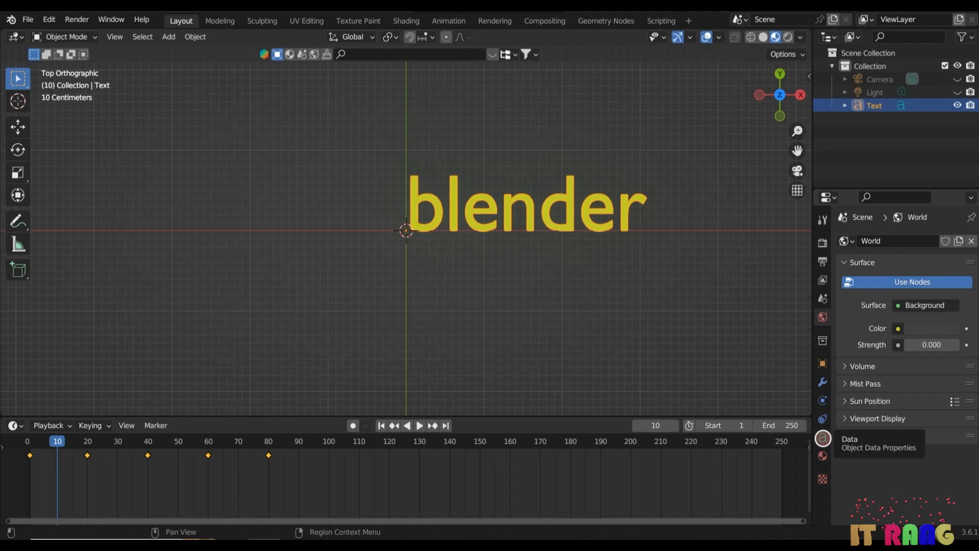
Step: Give the text depth by setting its Geometry Extrude to 0.08 m
{"action": "left_click", "coordinate": [822, 437]}
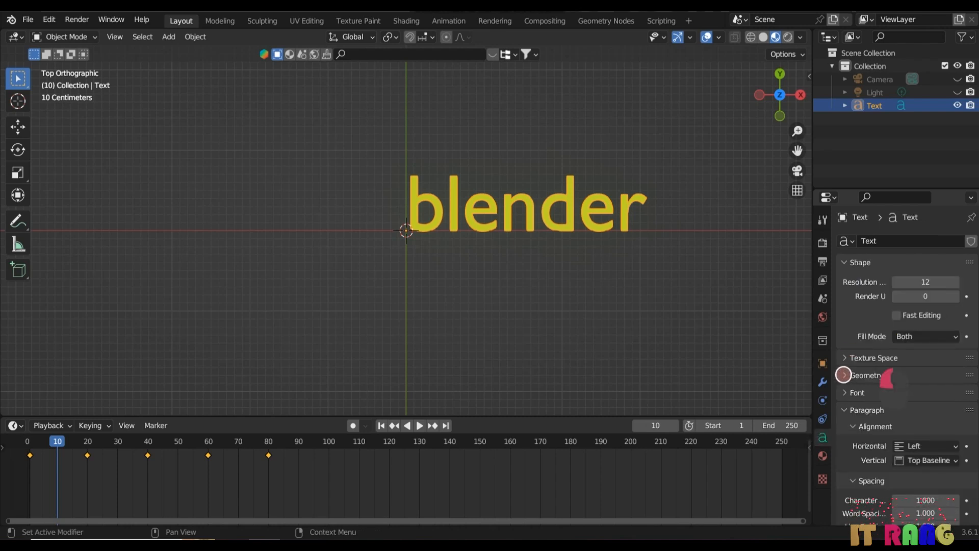
{"action": "left_click", "coordinate": [843, 374]}
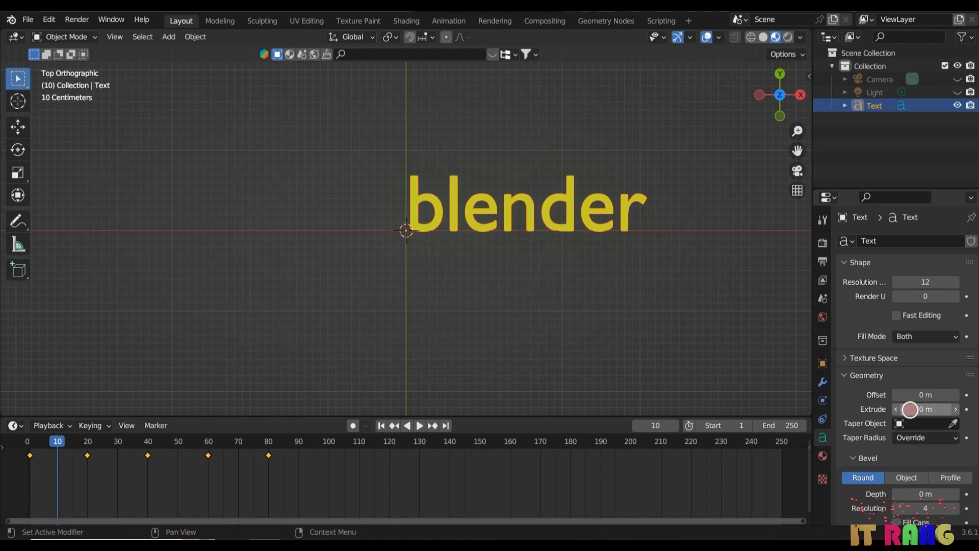
{"action": "middle_click_drag", "start_coordinate": [632, 295], "coordinate": [627, 165]}
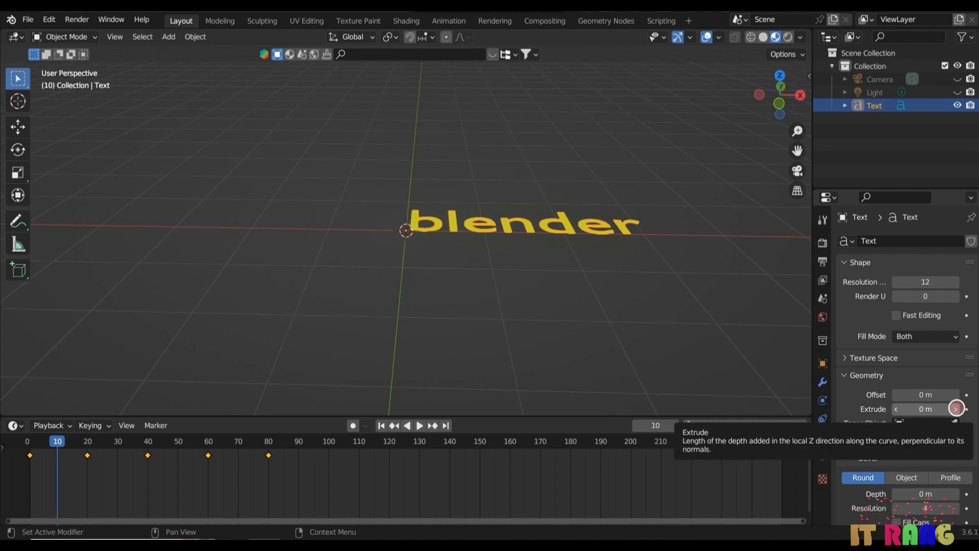
{"action": "left_click", "coordinate": [956, 408]}
{"action": "left_click", "coordinate": [956, 409]}
{"action": "left_click", "coordinate": [956, 408]}
{"action": "left_click", "coordinate": [956, 409]}
{"action": "left_click", "coordinate": [956, 409]}
{"action": "left_click", "coordinate": [956, 408]}
{"action": "left_click", "coordinate": [956, 408]}
{"action": "left_click", "coordinate": [957, 409]}
{"action": "mouse_move", "coordinate": [727, 310]}
{"action": "middle_mouse_down"}
{"action": "mouse_move", "coordinate": [717, 362]}
{"action": "mouse_move", "coordinate": [739, 345]}
{"action": "mouse_move", "coordinate": [727, 346]}
{"action": "mouse_move", "coordinate": [732, 336]}
{"action": "middle_mouse_up"}
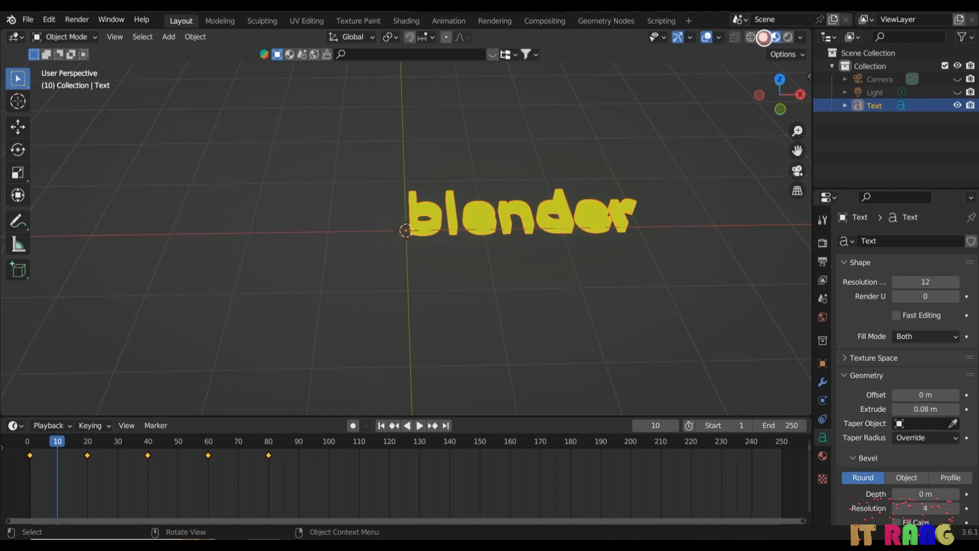
Step: Display the scene in Solid shading and increase the text's Extrude to 0.1 m
{"action": "left_click", "coordinate": [764, 38]}
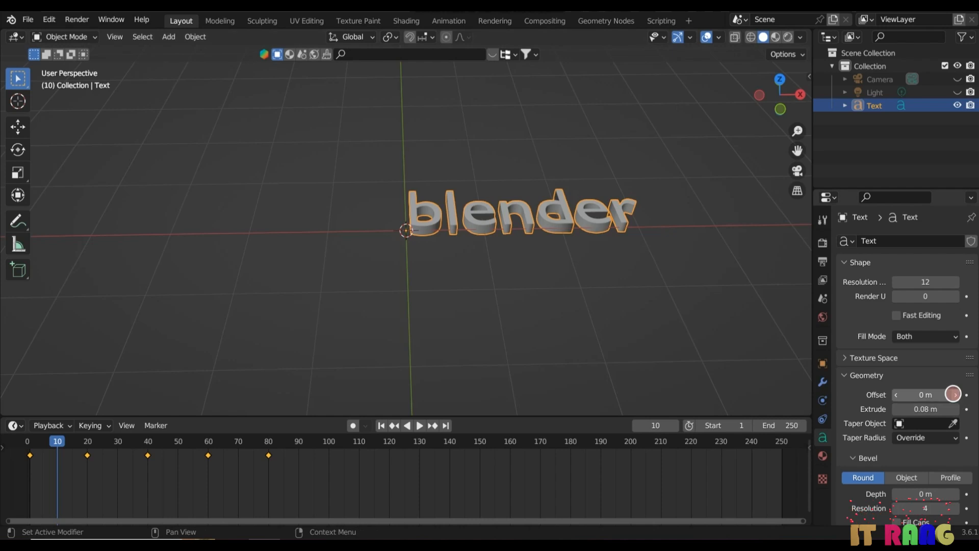
{"action": "left_click", "coordinate": [955, 408]}
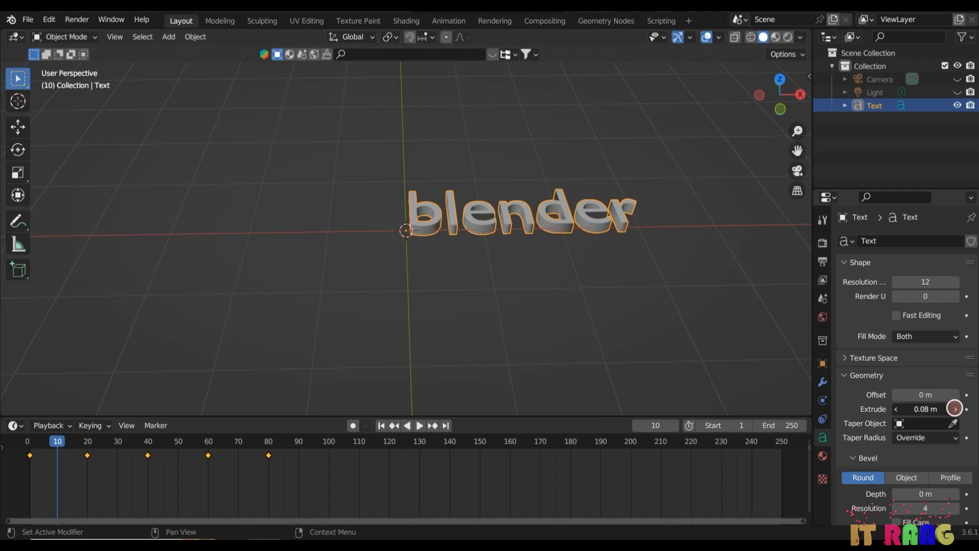
{"action": "left_click", "coordinate": [955, 408]}
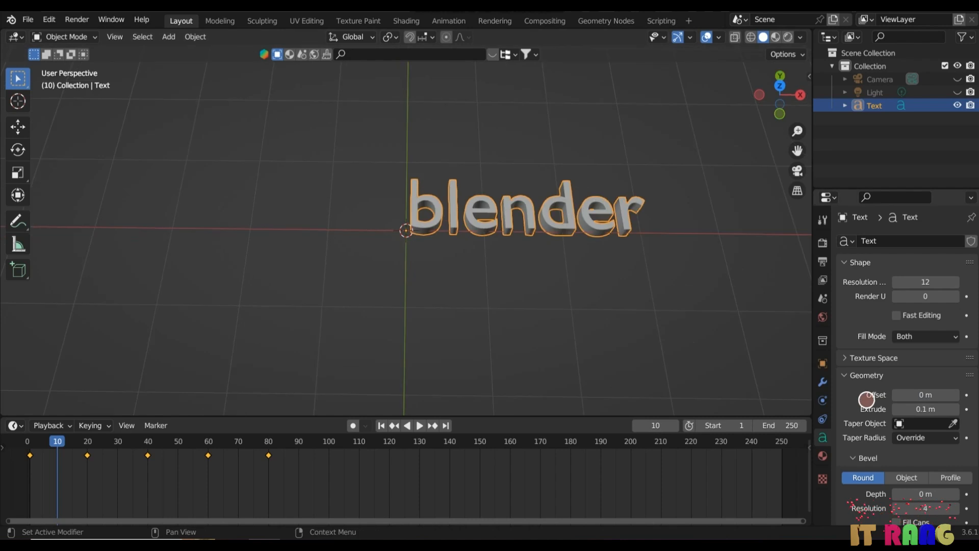
Step: Set the text's Bevel Depth to 0.02 m
{"action": "scroll", "coordinate": [873, 396], "scroll_direction": "down", "scroll_amount": 3}
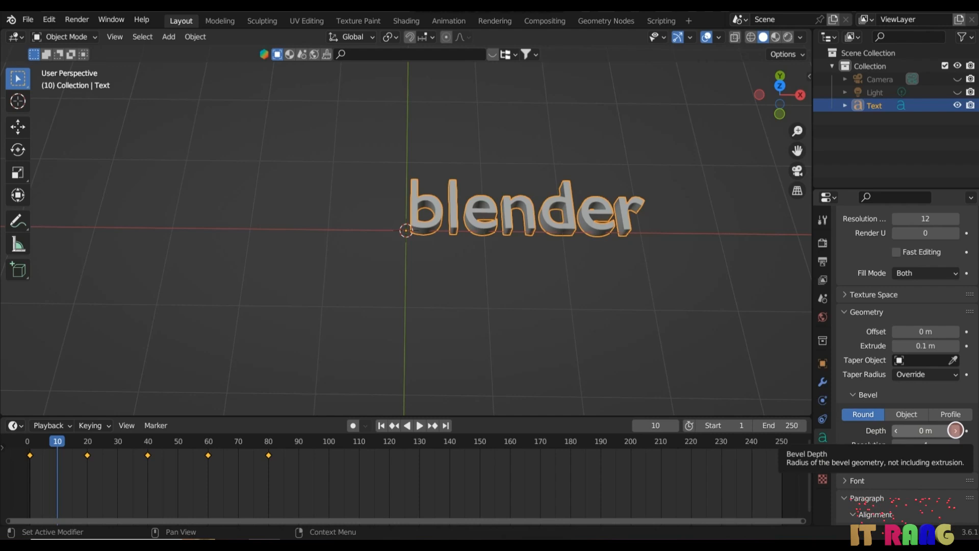
{"action": "left_click", "coordinate": [955, 430]}
{"action": "left_click", "coordinate": [955, 431]}
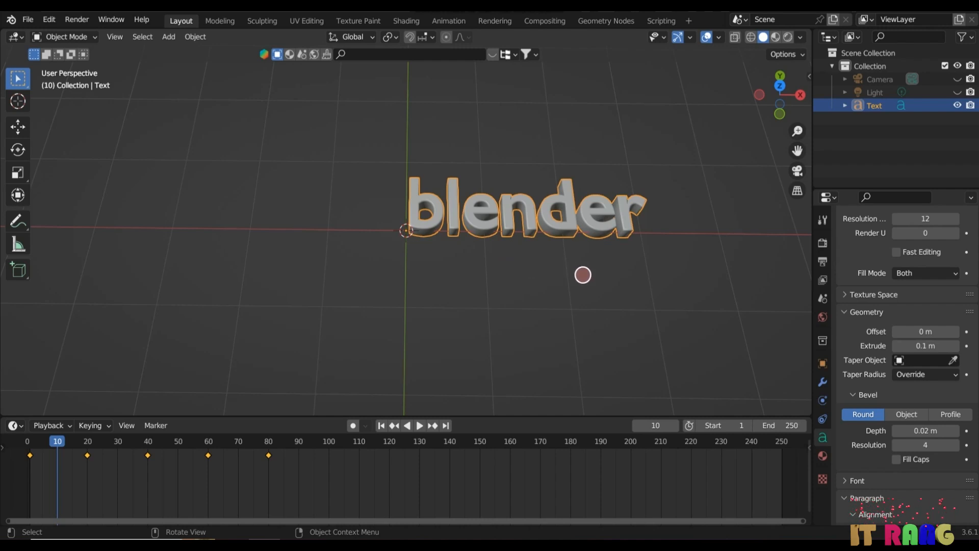
Step: Browse the Windows font folder for the text's Regular font, and close the font browser without choosing one
{"action": "scroll", "coordinate": [869, 406], "scroll_direction": "down", "scroll_amount": 4}
{"action": "scroll", "coordinate": [868, 408], "scroll_direction": "down", "scroll_amount": 2}
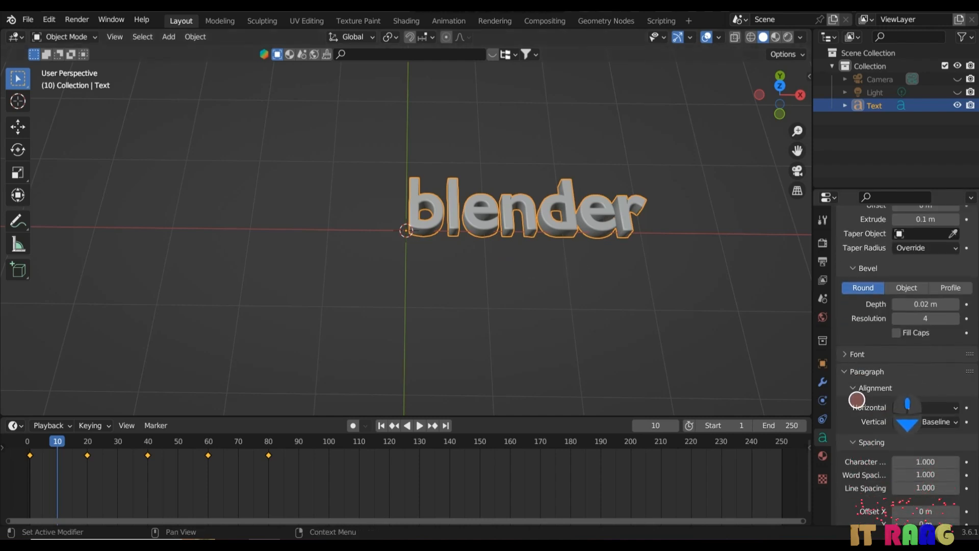
{"action": "left_click", "coordinate": [845, 354]}
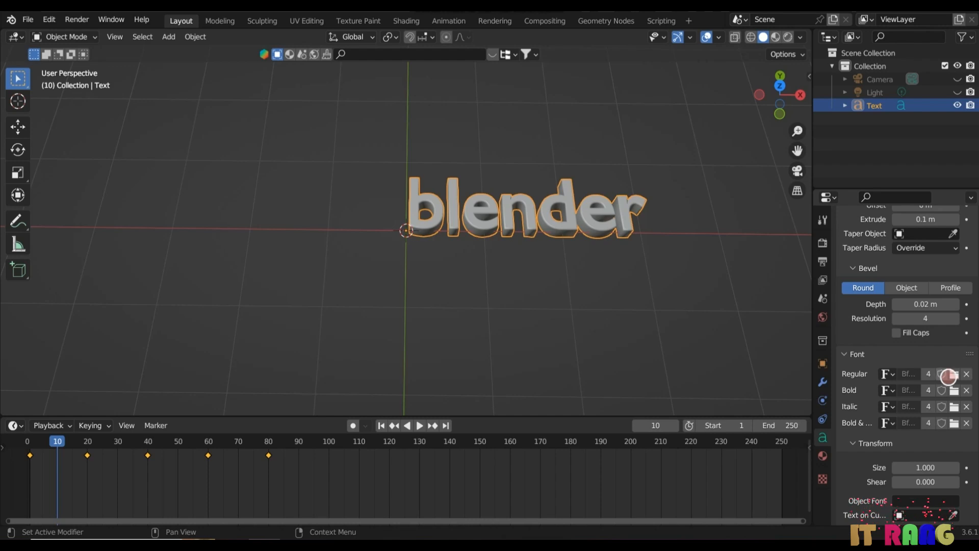
{"action": "left_click", "coordinate": [953, 375]}
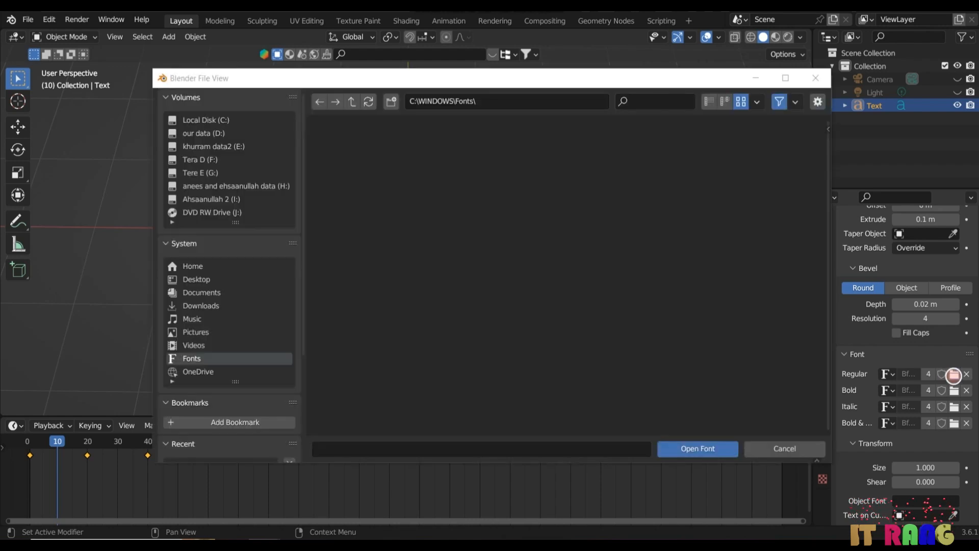
{"action": "left_click", "coordinate": [714, 448]}
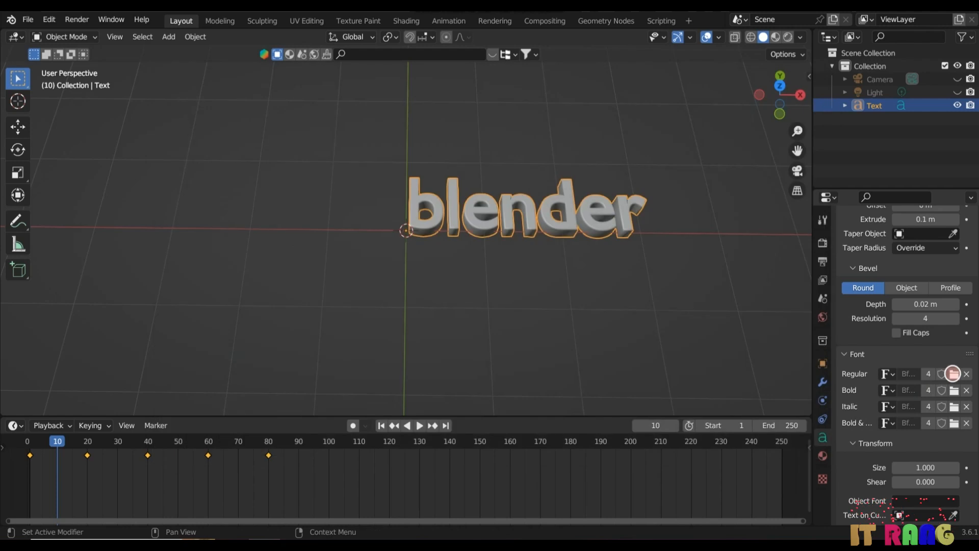
{"action": "left_click", "coordinate": [953, 375]}
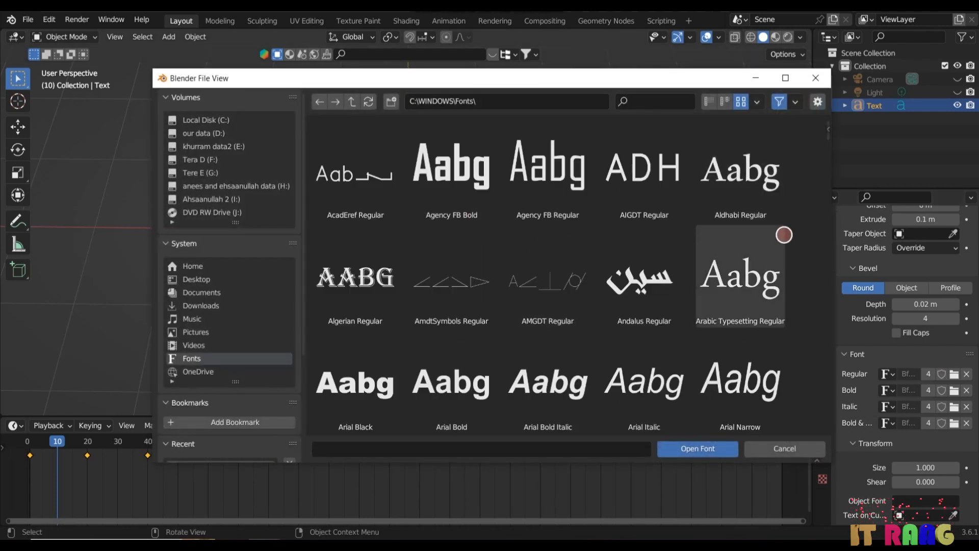
{"action": "scroll", "coordinate": [783, 286], "scroll_direction": "down", "scroll_amount": 2}
{"action": "scroll", "coordinate": [786, 288], "scroll_direction": "down", "scroll_amount": 1}
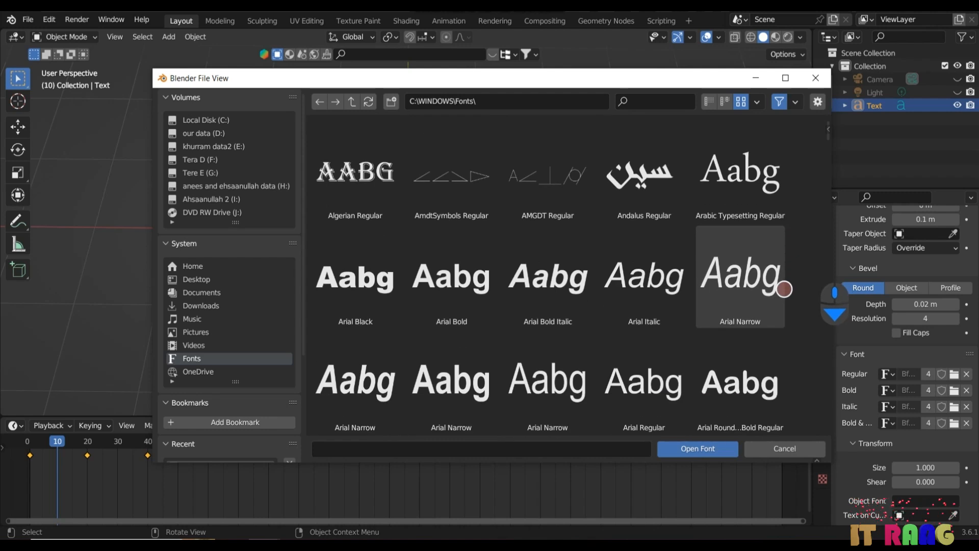
{"action": "scroll", "coordinate": [783, 289], "scroll_direction": "down", "scroll_amount": 1}
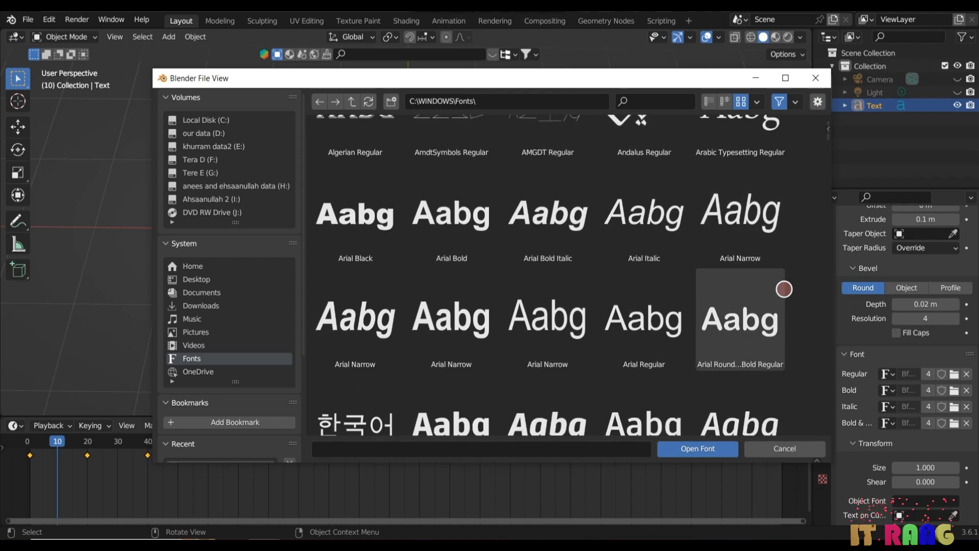
{"action": "scroll", "coordinate": [775, 290], "scroll_direction": "down", "scroll_amount": 1}
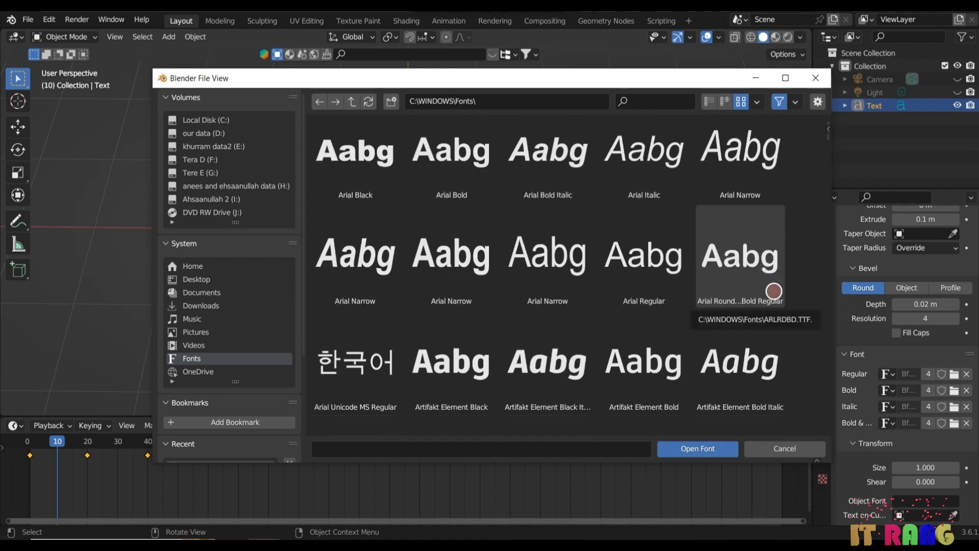
{"action": "scroll", "coordinate": [773, 292], "scroll_direction": "up", "scroll_amount": 2}
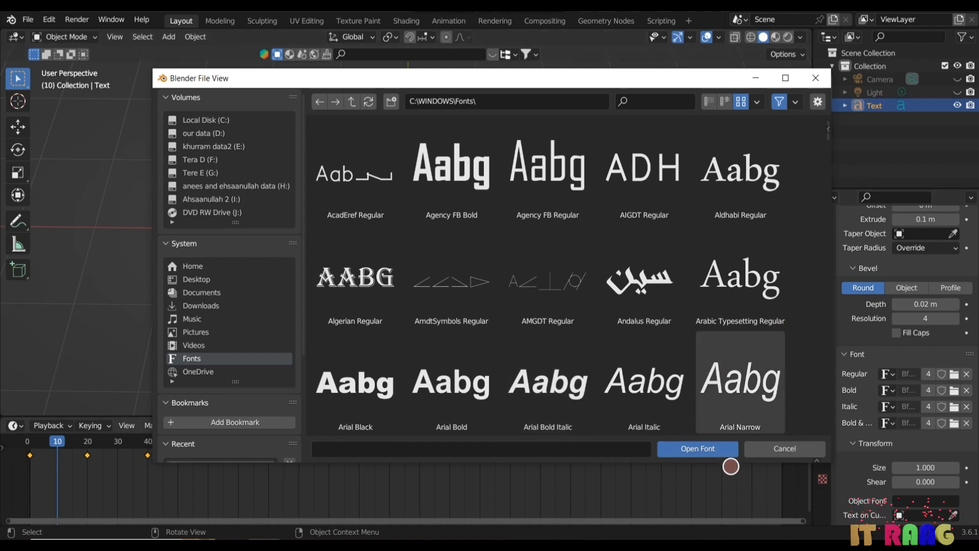
{"action": "left_click", "coordinate": [779, 450]}
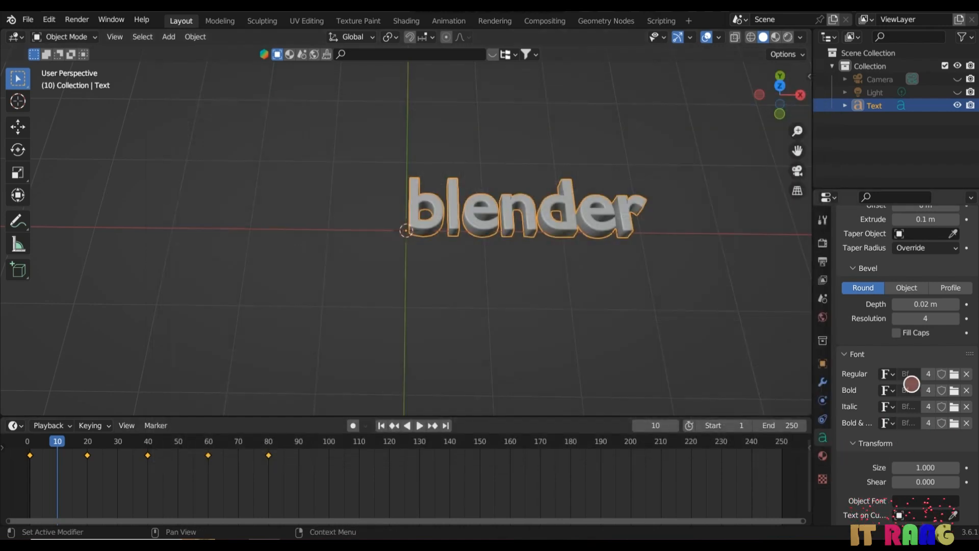
Step: Insert a keyframe for the text's current font Size at frame 10
{"action": "scroll", "coordinate": [850, 400], "scroll_direction": "down", "scroll_amount": 2}
{"action": "scroll", "coordinate": [850, 400], "scroll_direction": "up", "scroll_amount": 1}
{"action": "scroll", "coordinate": [851, 398], "scroll_direction": "down", "scroll_amount": 1}
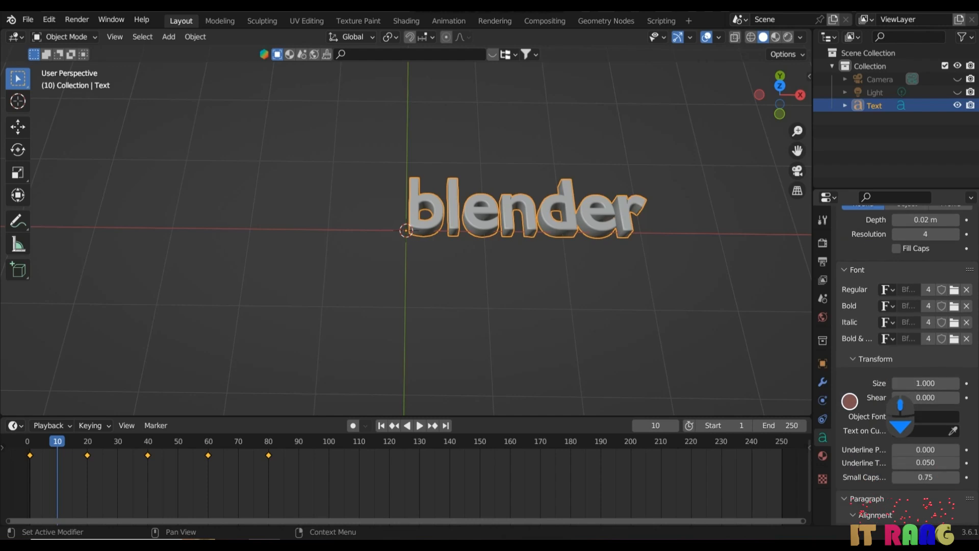
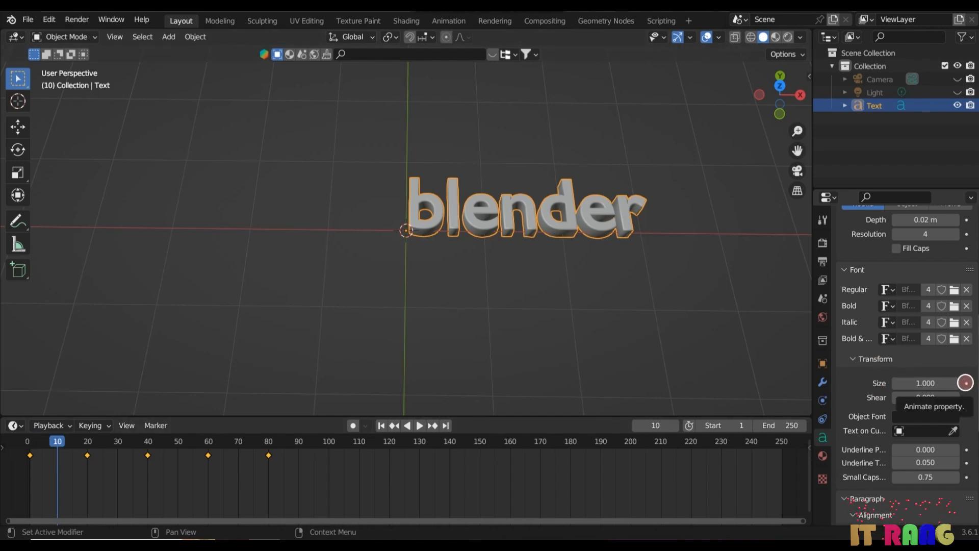
{"action": "left_click", "coordinate": [965, 383]}
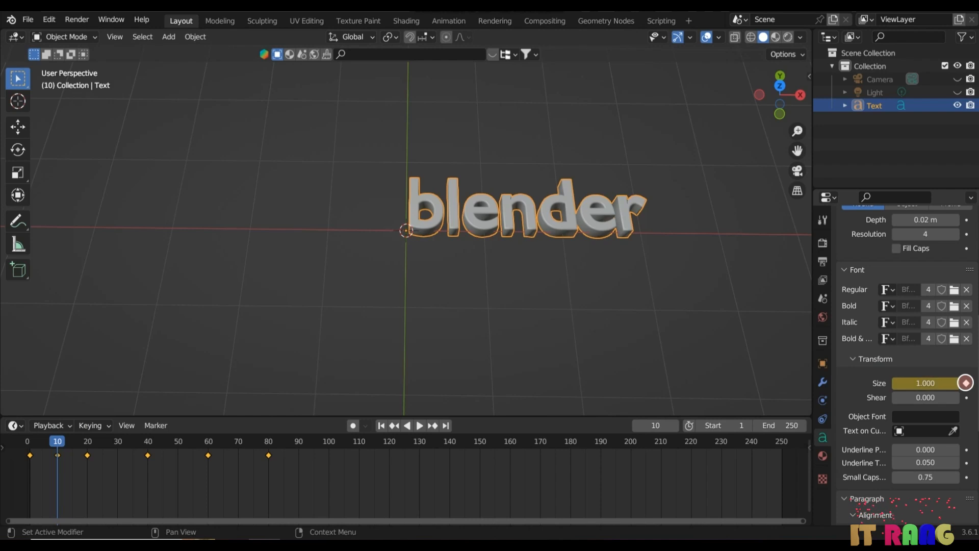
Step: Set the text's font Size to 2 at frame 30 and keyframe it
{"action": "key", "text": "space"}
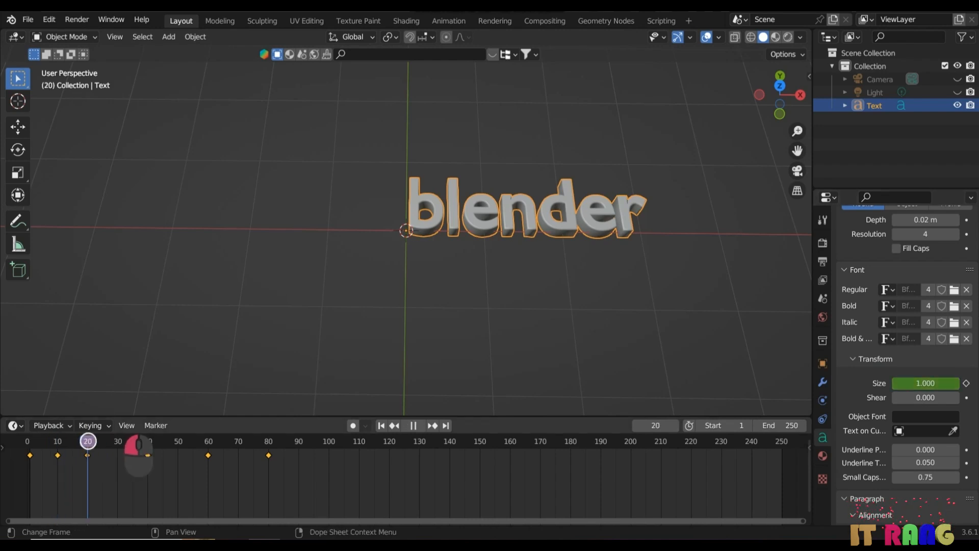
{"action": "key", "text": "space"}
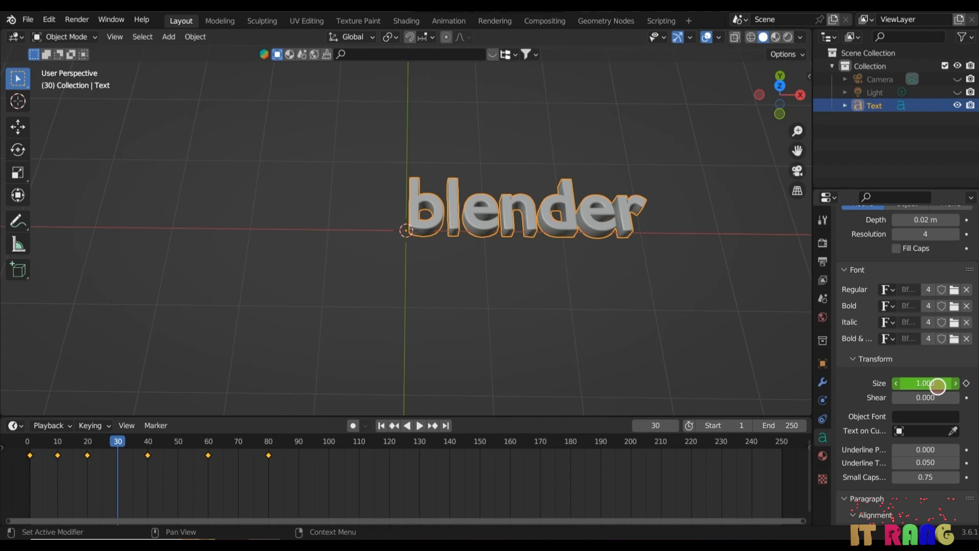
{"action": "left_click", "coordinate": [931, 383]}
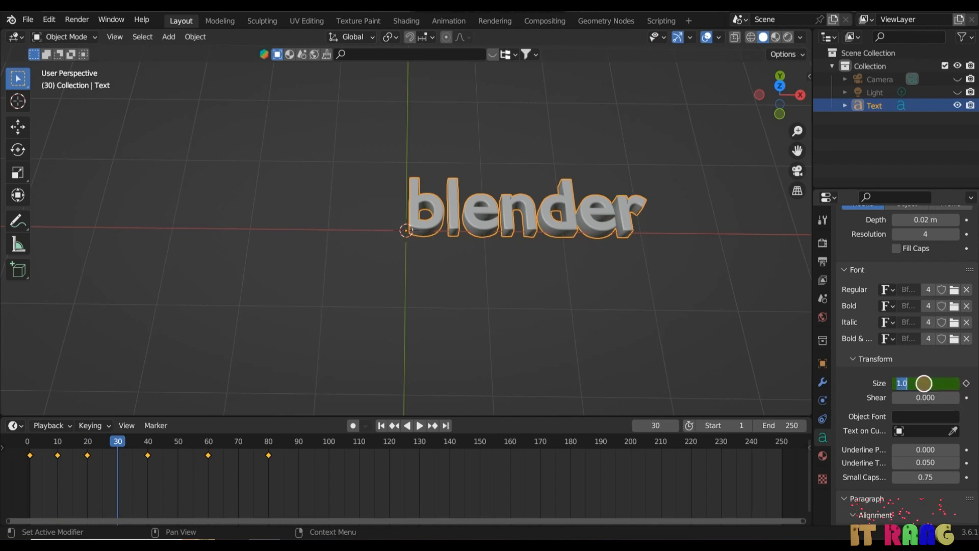
{"action": "key", "text": "BackSpace"}
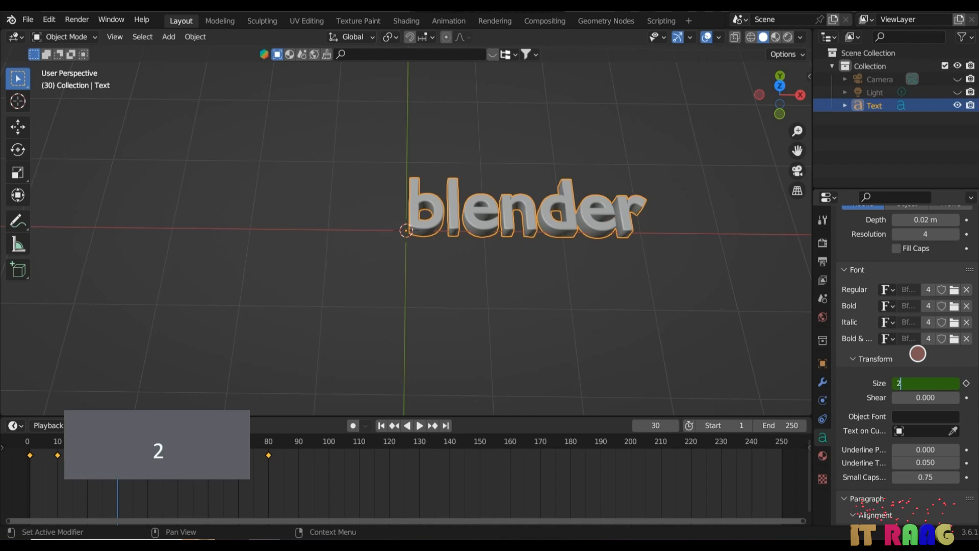
{"action": "type", "text": "2"}
{"action": "left_click", "coordinate": [966, 383]}
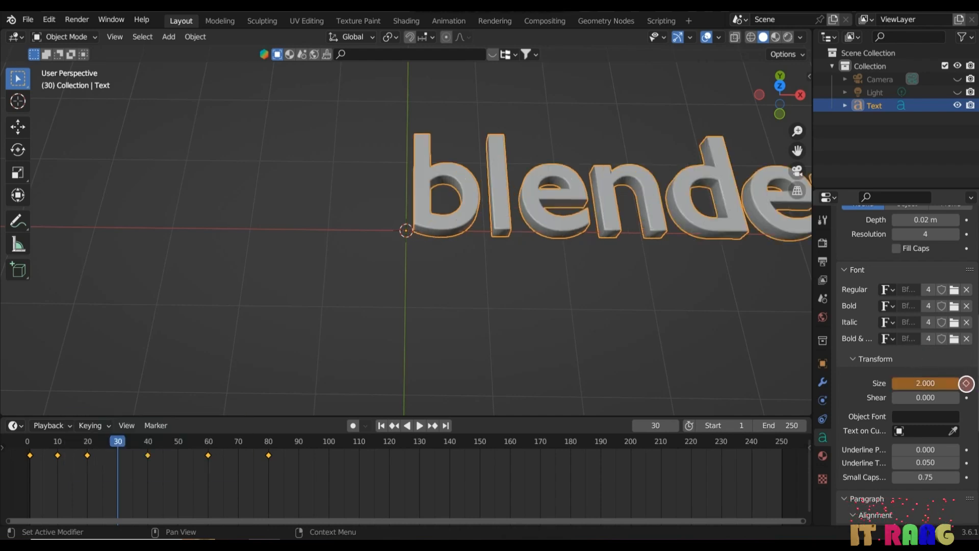
{"action": "left_click", "coordinate": [966, 382]}
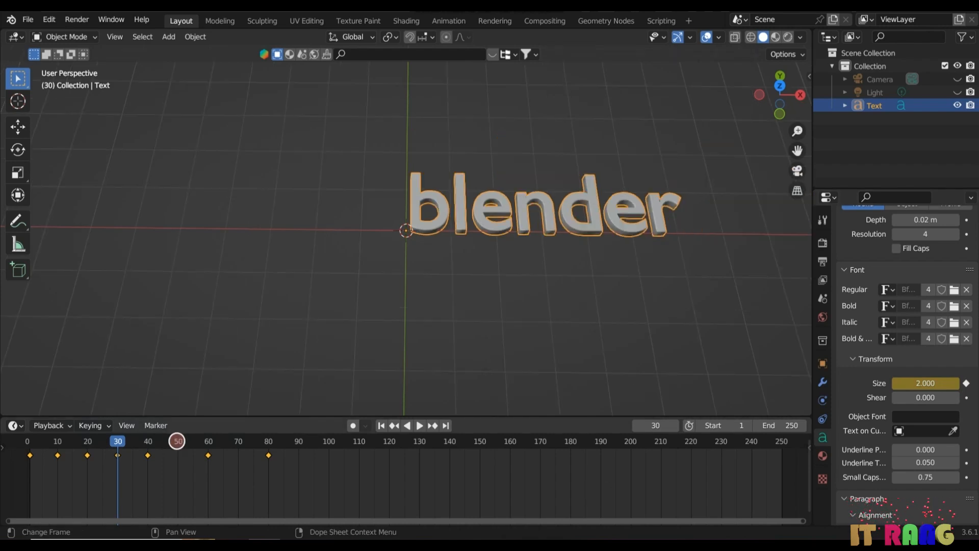
Step: Set the text's font Size back to 1 at frame 50 and keyframe it
{"action": "left_click", "coordinate": [177, 441]}
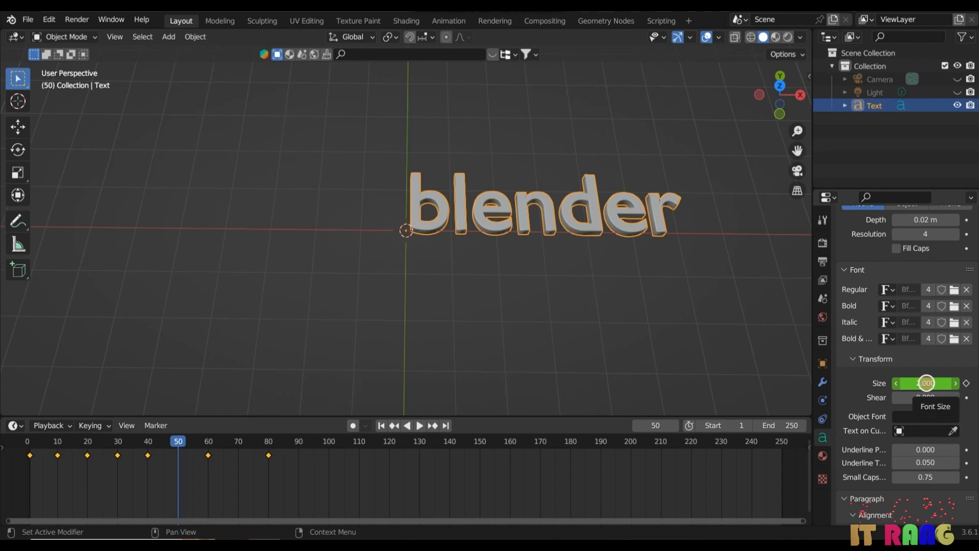
{"action": "left_click", "coordinate": [926, 383]}
{"action": "type", "text": "1"}
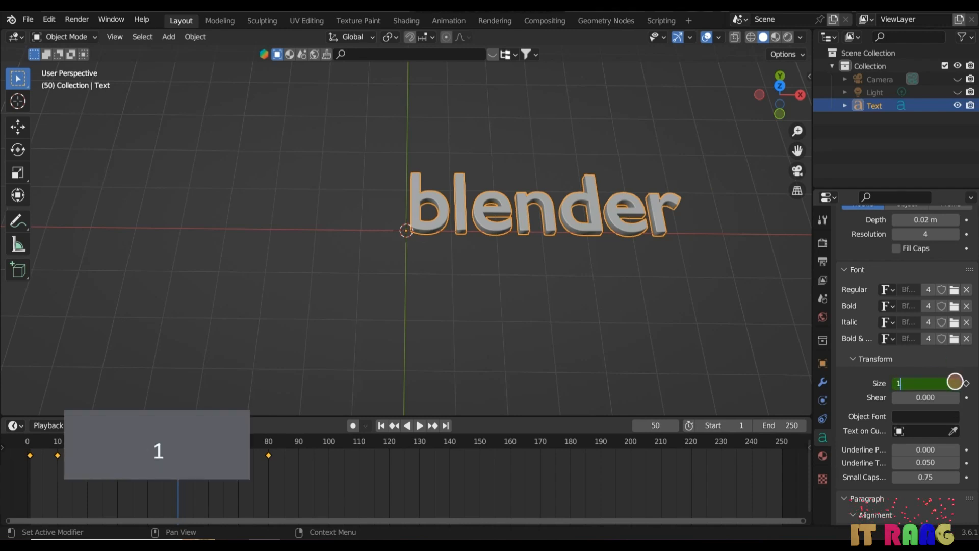
{"action": "left_click", "coordinate": [967, 383]}
{"action": "left_click", "coordinate": [967, 382]}
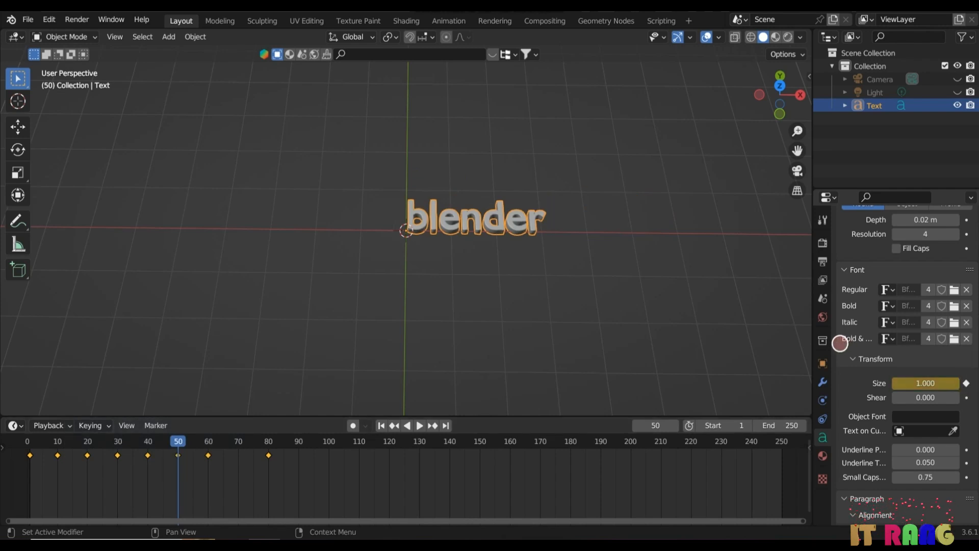
Step: Play the size animation from the first frame, stop it, and scrub back to frame 0
{"action": "left_click", "coordinate": [381, 425]}
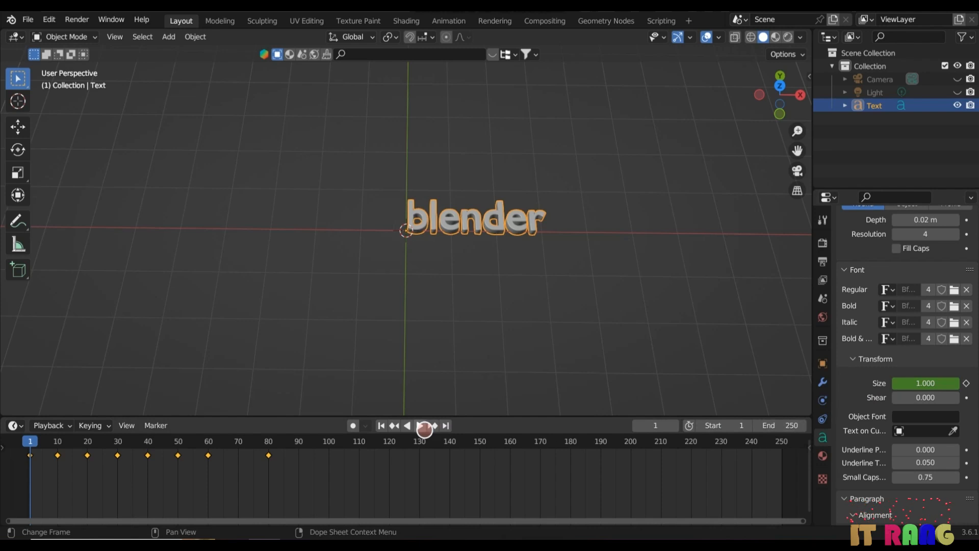
{"action": "left_click", "coordinate": [416, 426]}
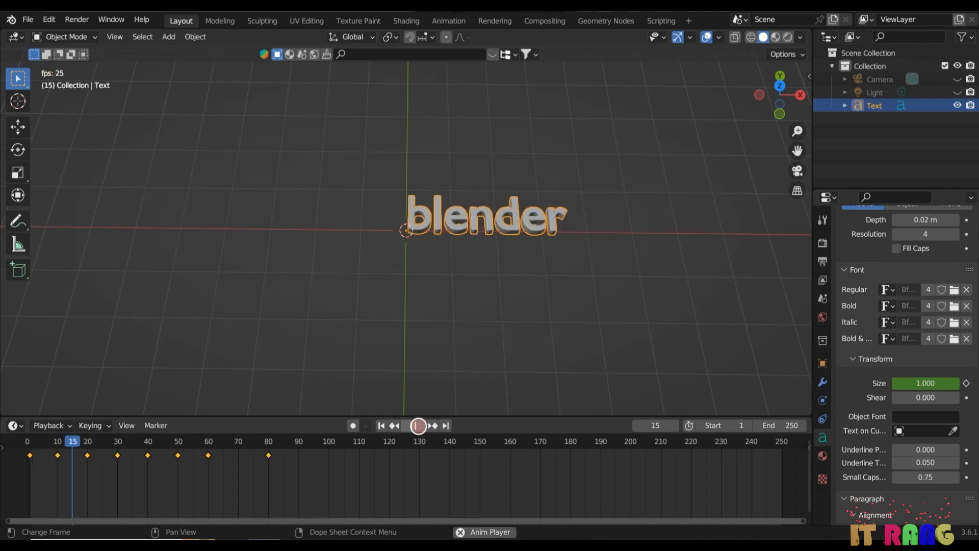
{"action": "left_click", "coordinate": [418, 425]}
{"action": "left_click", "coordinate": [78, 441]}
{"action": "left_click_drag", "start_coordinate": [77, 441], "coordinate": [22, 452]}
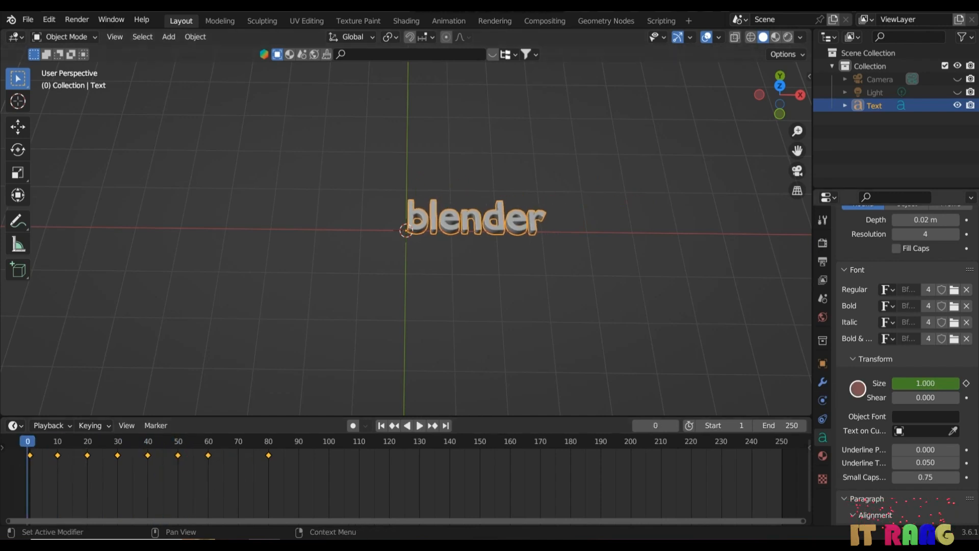
Step: Insert a keyframe for the text's current Character Spacing at frame 90
{"action": "scroll", "coordinate": [858, 389], "scroll_direction": "down", "scroll_amount": 1}
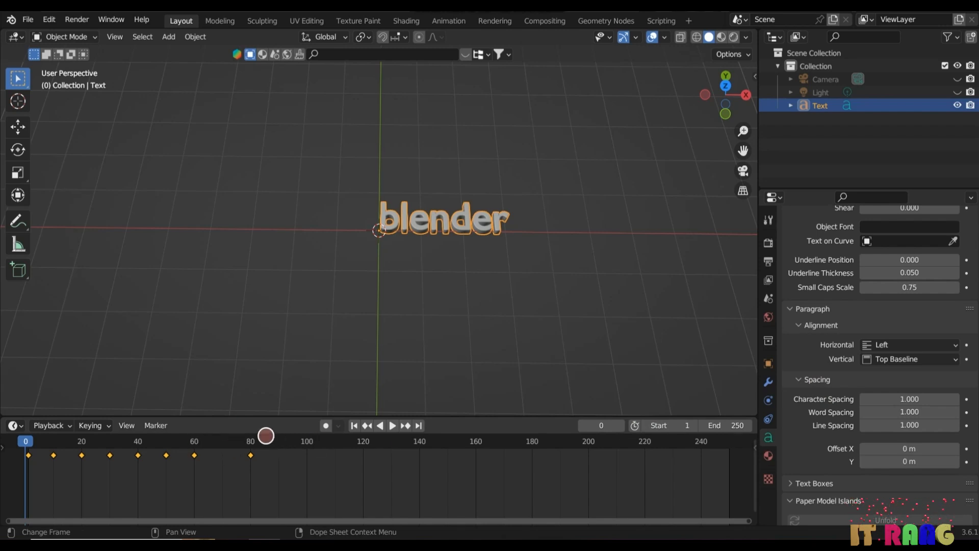
{"action": "left_click", "coordinate": [281, 437]}
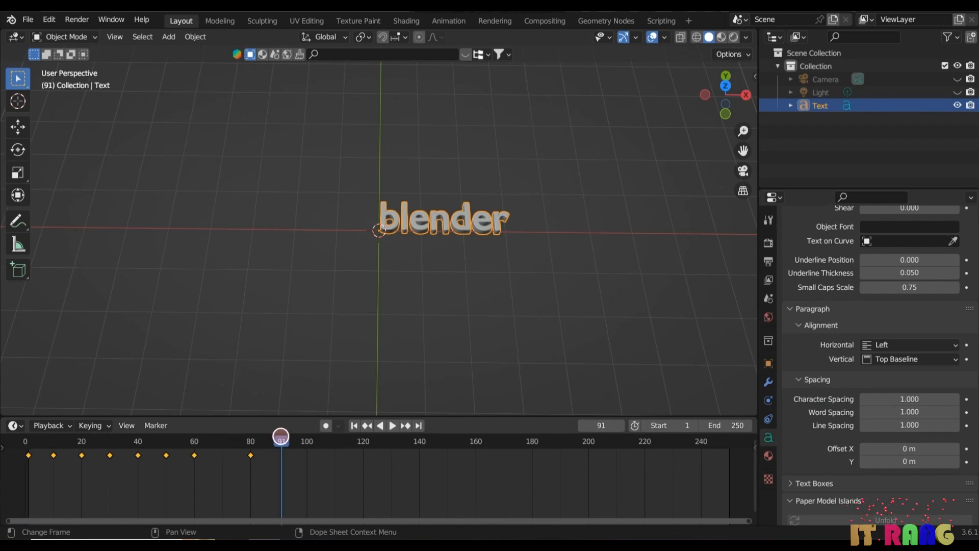
{"action": "left_click", "coordinate": [278, 435]}
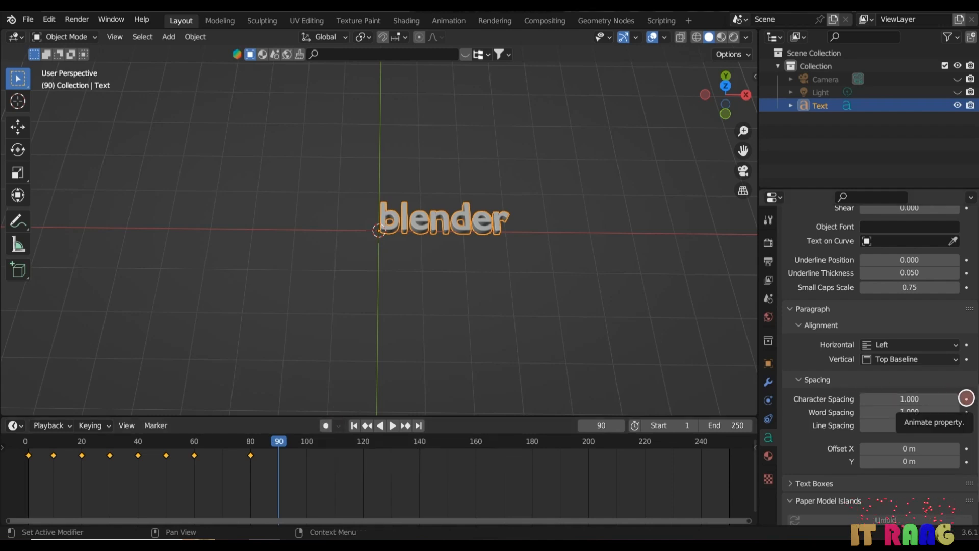
{"action": "left_click", "coordinate": [965, 397]}
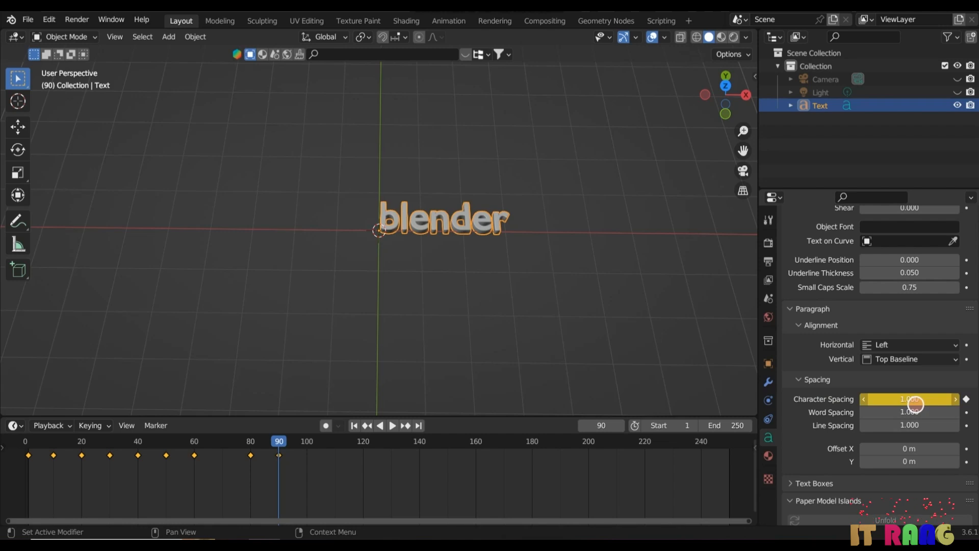
Step: Set the text's Character Spacing to 2 at frame 110 and keyframe it
{"action": "left_click", "coordinate": [335, 440]}
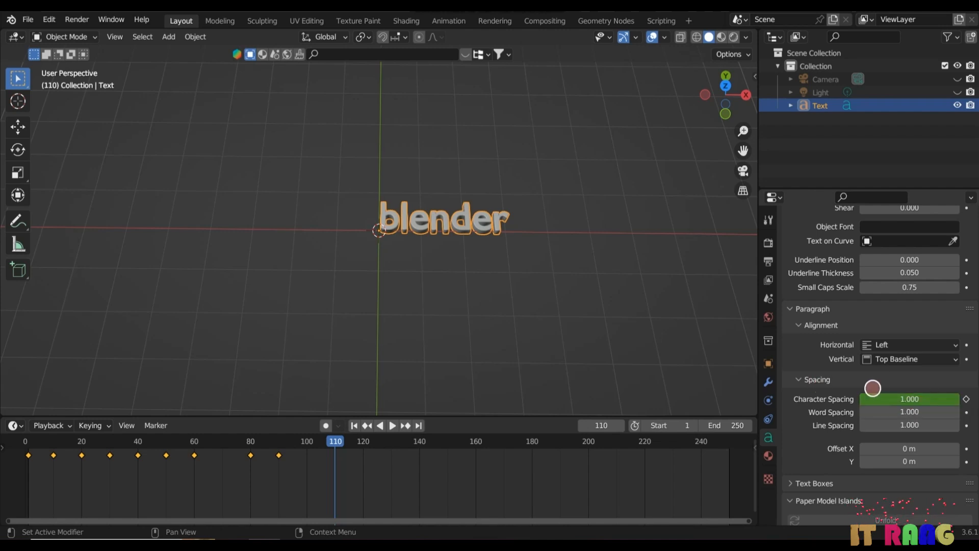
{"action": "left_click", "coordinate": [908, 401]}
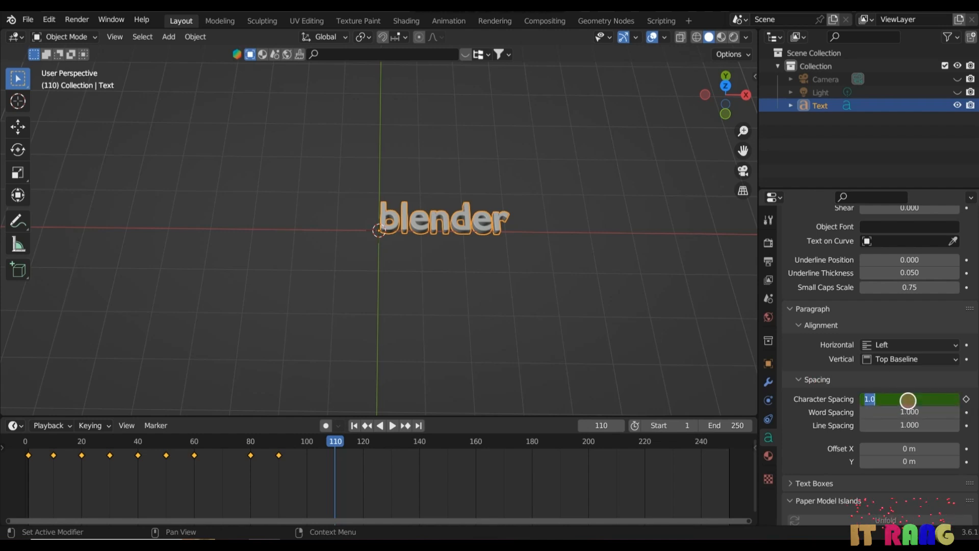
{"action": "type", "text": "2"}
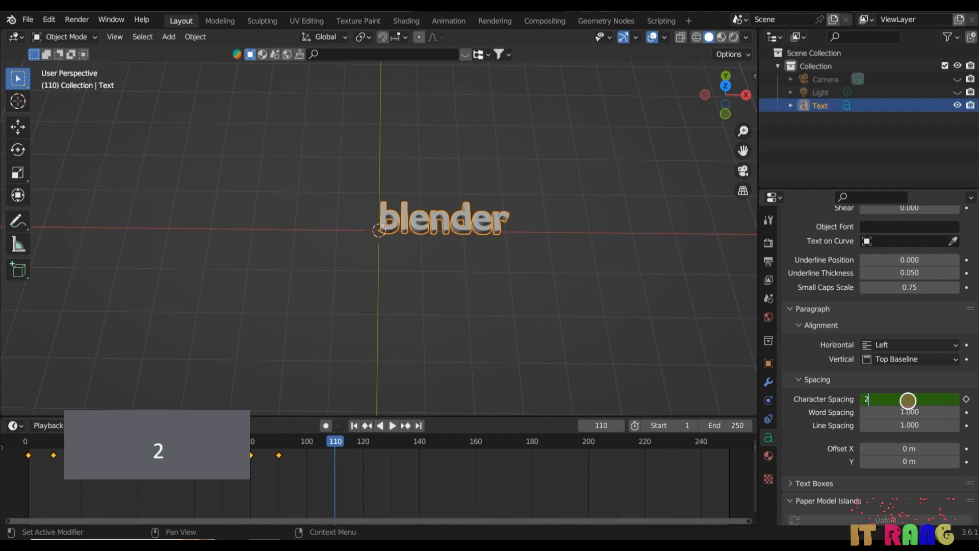
{"action": "key", "text": "Return"}
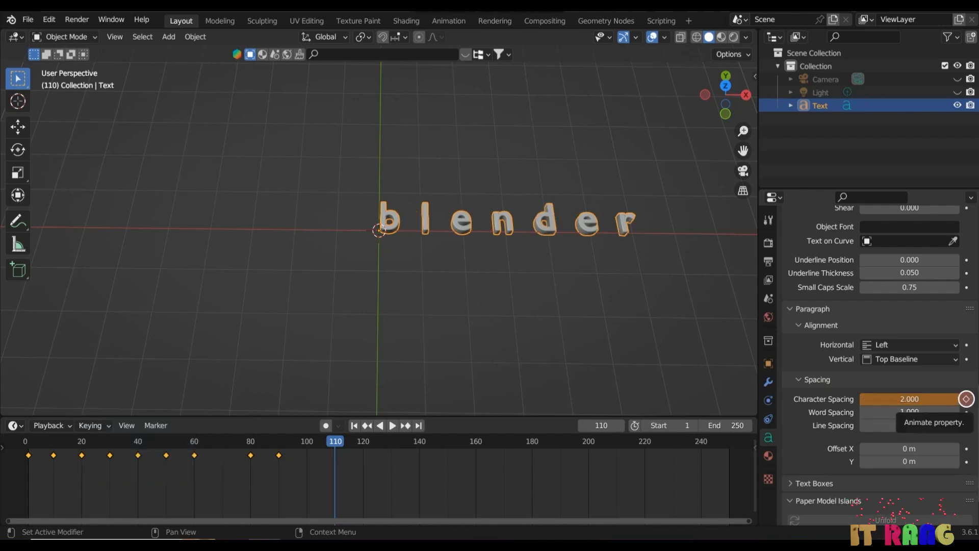
{"action": "left_click", "coordinate": [965, 398]}
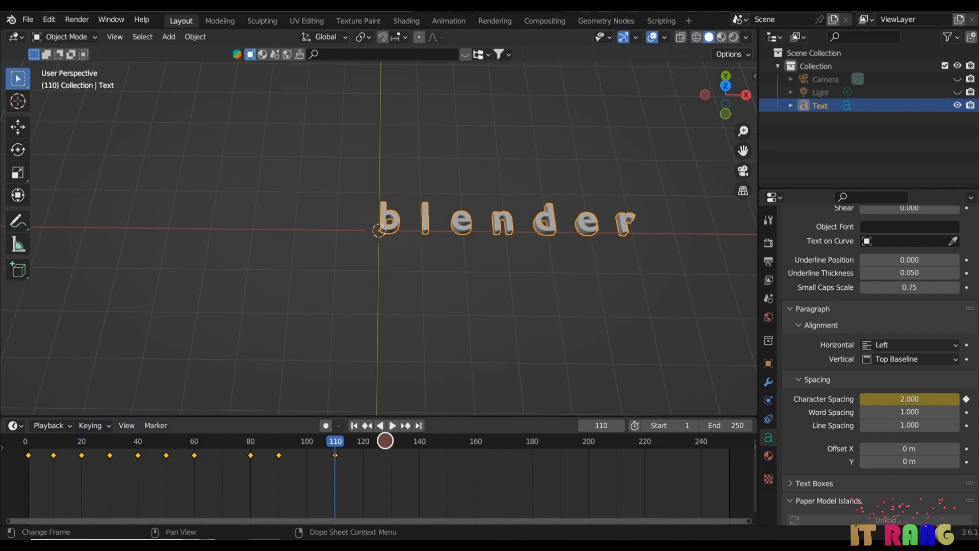
Step: Set the text's Character Spacing back to 1 at frame 130 and keyframe it
{"action": "left_click", "coordinate": [390, 437]}
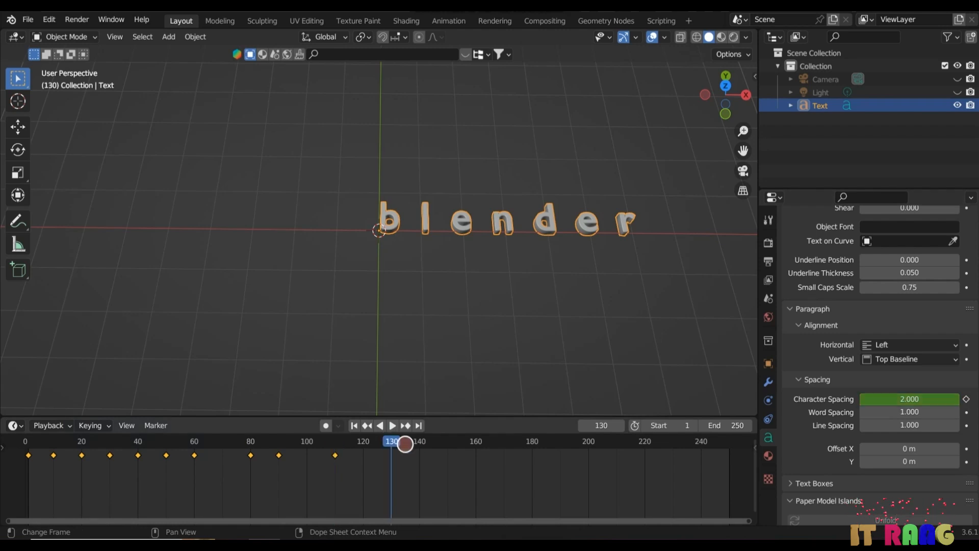
{"action": "left_click", "coordinate": [912, 399]}
{"action": "type", "text": "1"}
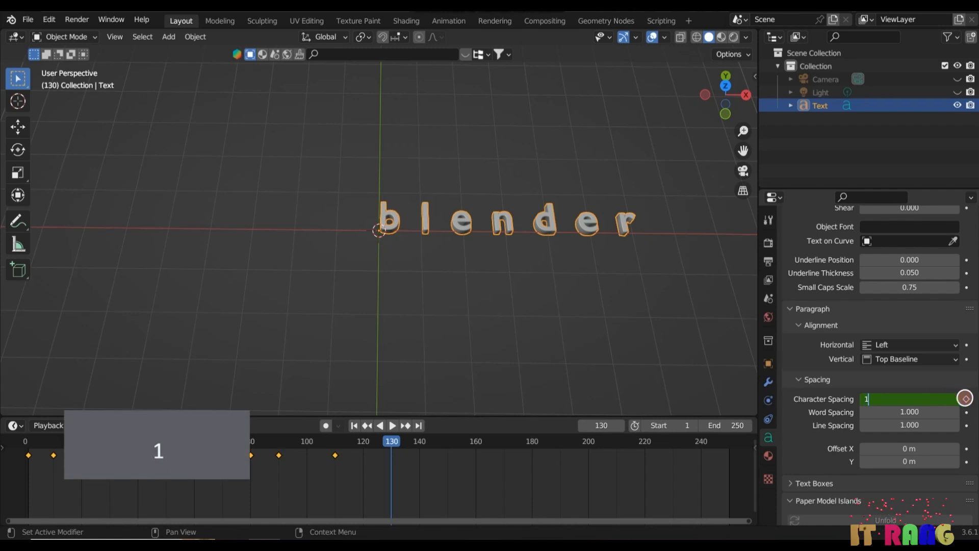
{"action": "left_click", "coordinate": [965, 399]}
{"action": "left_click", "coordinate": [965, 400]}
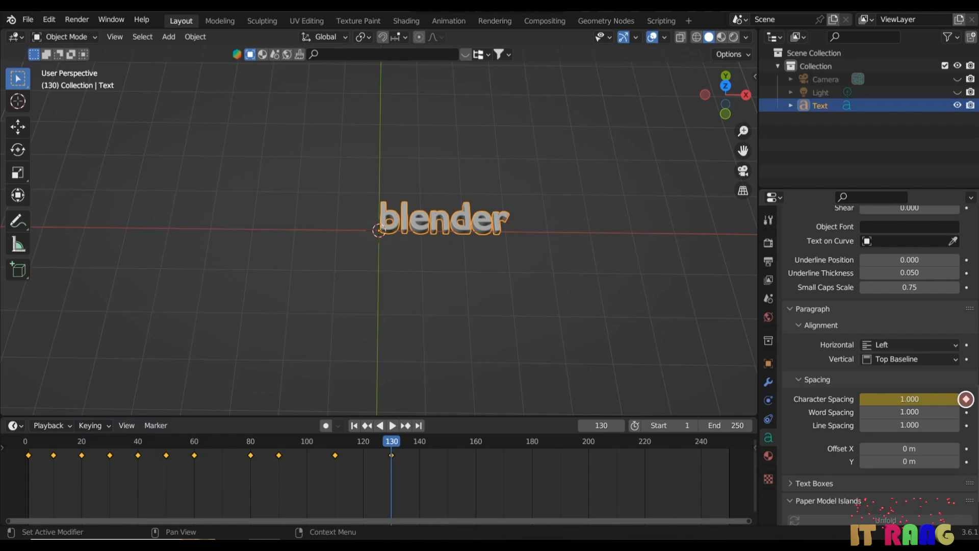
Step: Play the character spacing animation in reverse from frame 130 and cancel the playback
{"action": "mouse_move", "coordinate": [391, 441]}
{"action": "left_mouse_down"}
{"action": "mouse_move", "coordinate": [271, 439]}
{"action": "mouse_move", "coordinate": [391, 440]}
{"action": "left_mouse_up"}
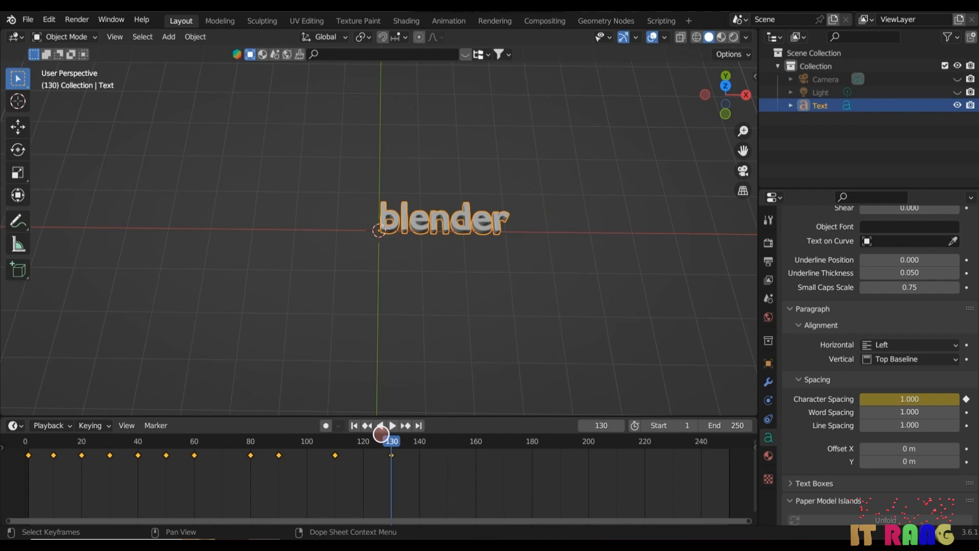
{"action": "left_click", "coordinate": [377, 425]}
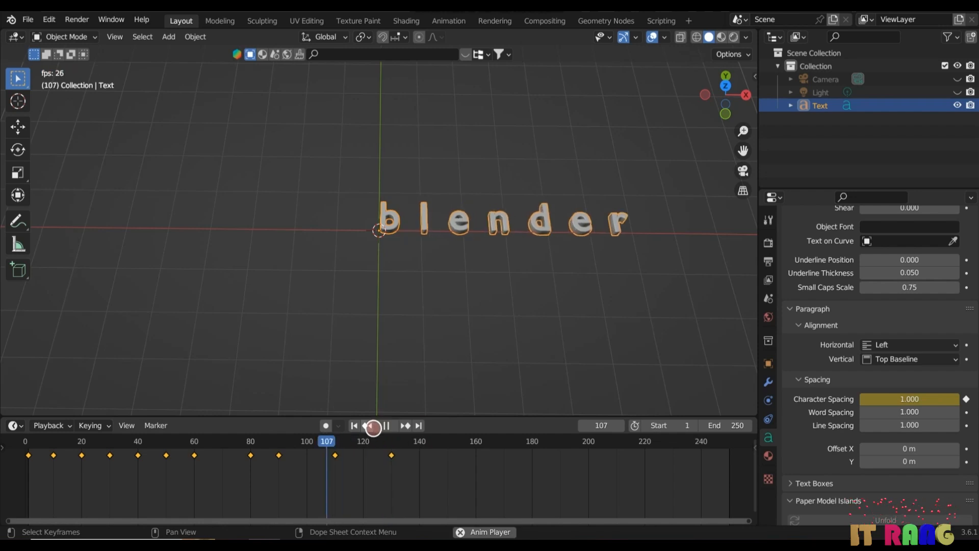
{"action": "key", "text": "Escape"}
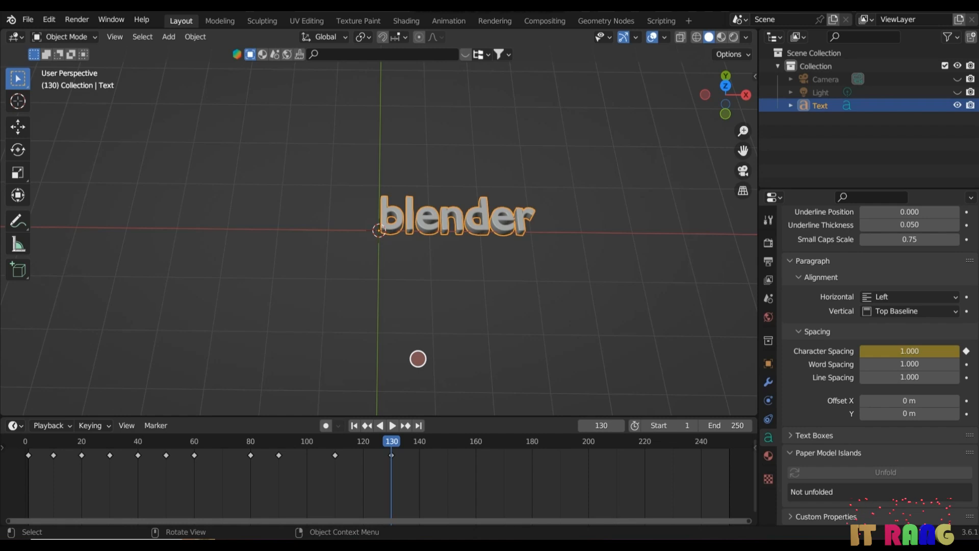
Step: Insert a Location, Rotation, Scale & Custom Properties keyframe for the text at frame 140
{"action": "left_click", "coordinate": [392, 441]}
{"action": "left_click_drag", "start_coordinate": [392, 442], "coordinate": [418, 442]}
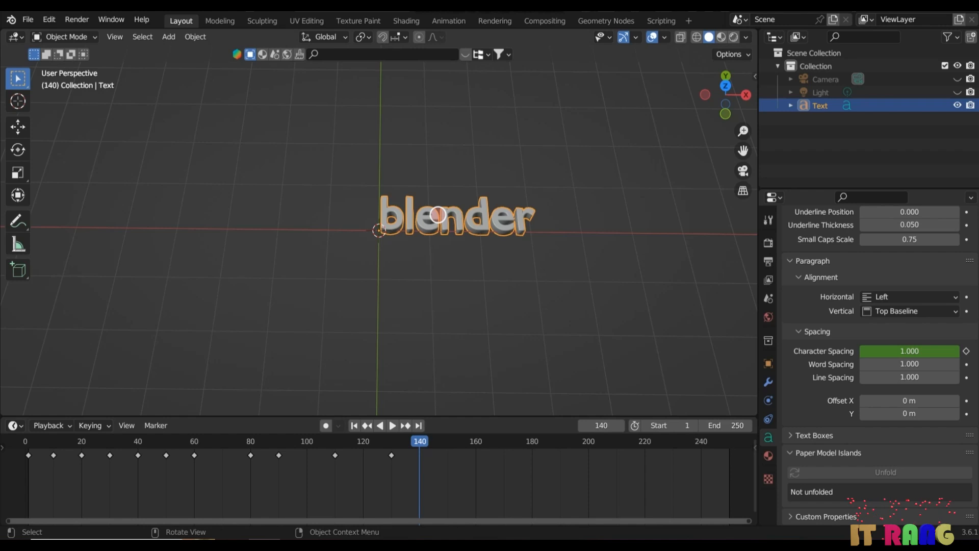
{"action": "key", "text": "k"}
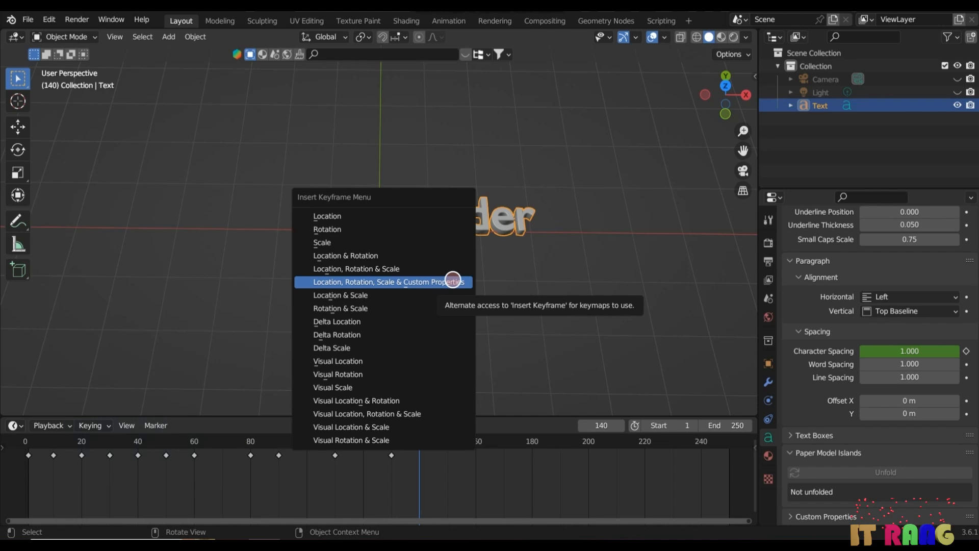
{"action": "left_click", "coordinate": [453, 279]}
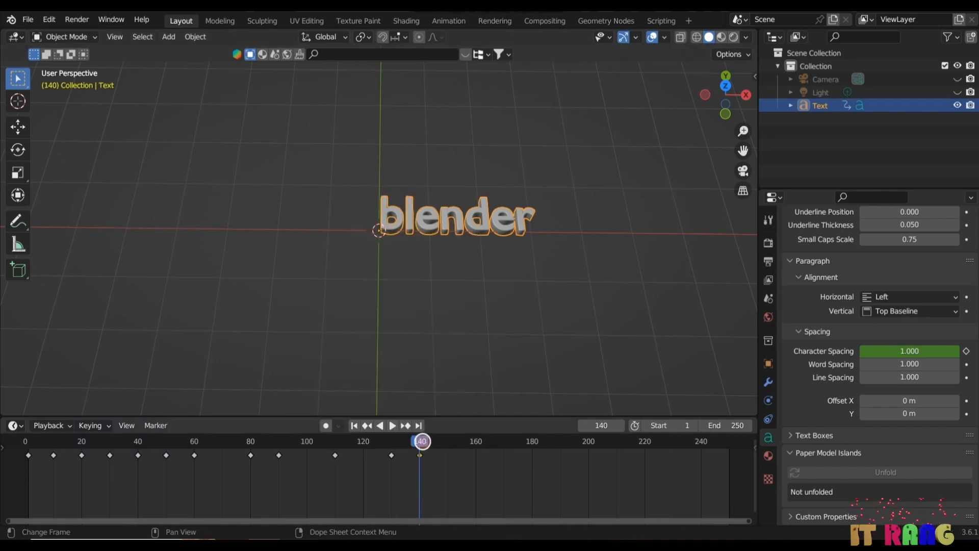
Step: Rotate the text 360° about the global X axis at frame 160 and insert a Location, Rotation, Scale & Custom Properties keyframe
{"action": "left_click", "coordinate": [473, 442]}
{"action": "left_click_drag", "start_coordinate": [473, 441], "coordinate": [476, 441]}
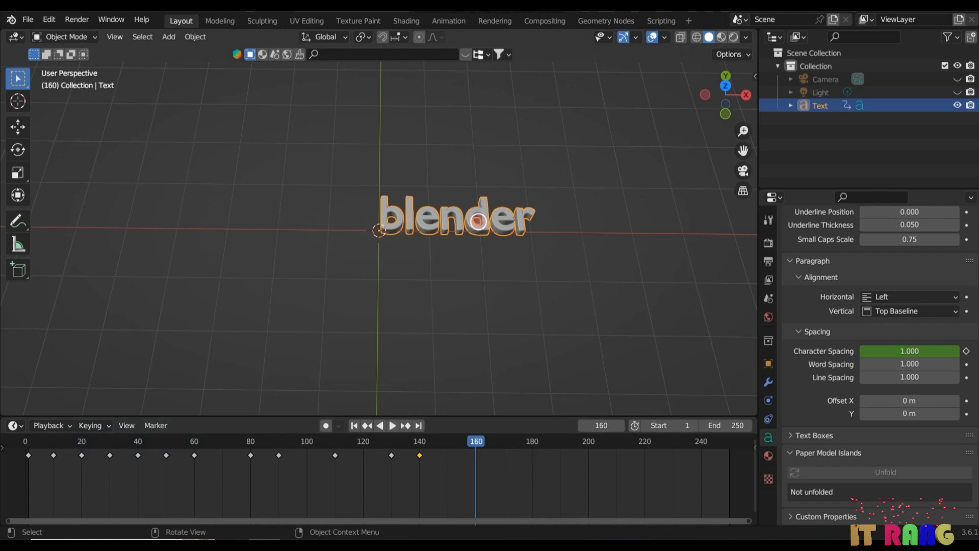
{"action": "key", "text": "r"}
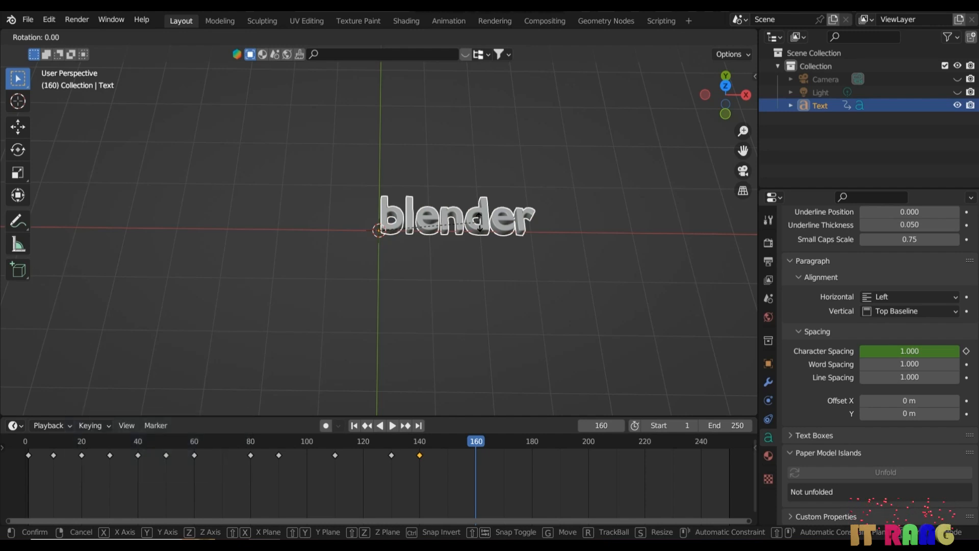
{"action": "key", "text": "x"}
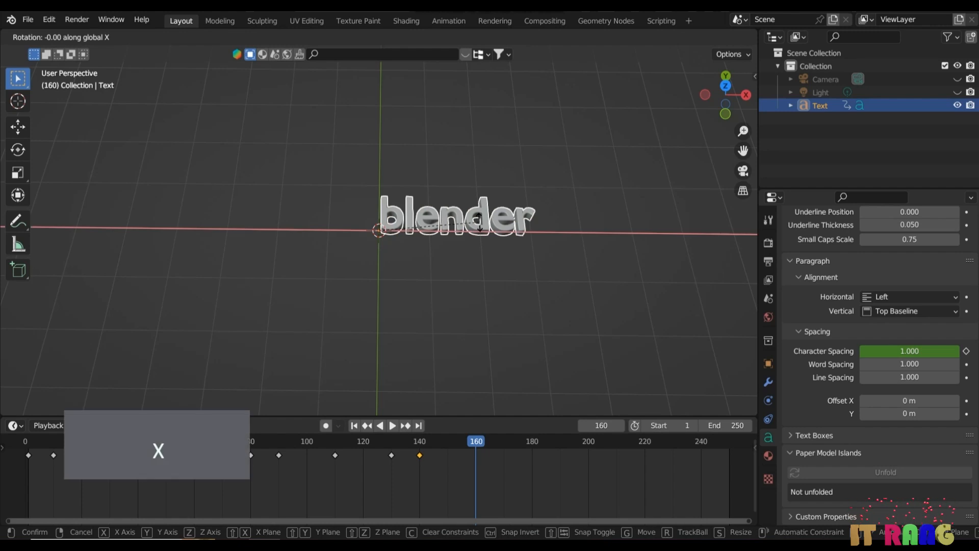
{"action": "type", "text": "360"}
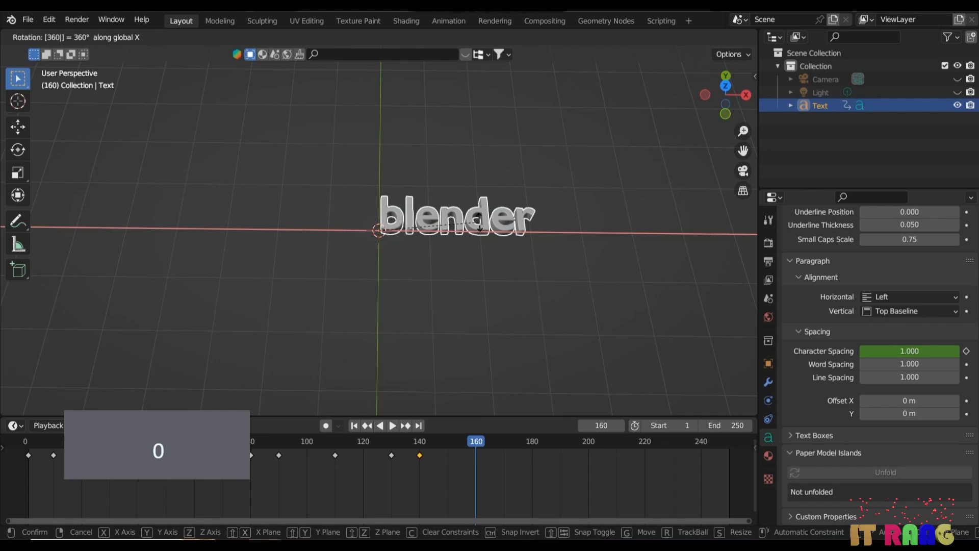
{"action": "key", "text": "Return"}
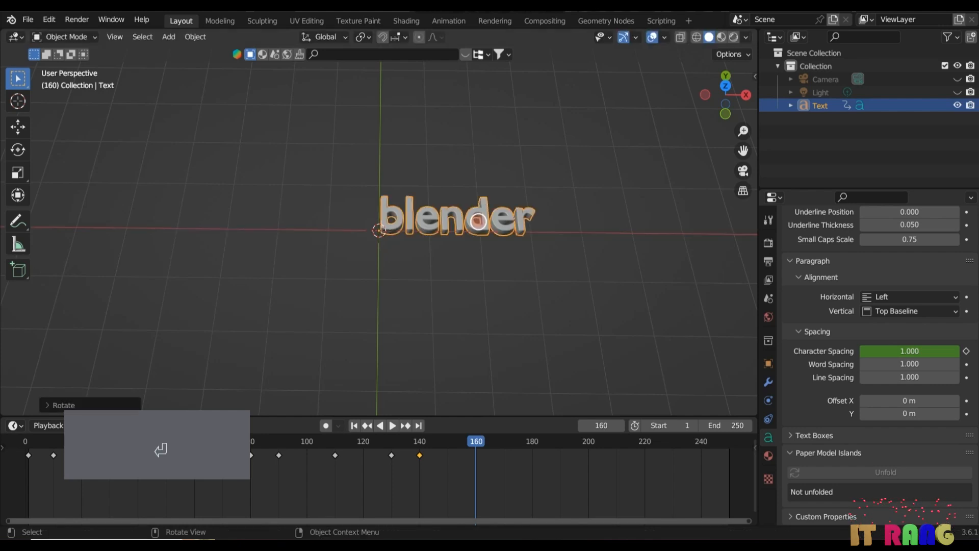
{"action": "key", "text": "i"}
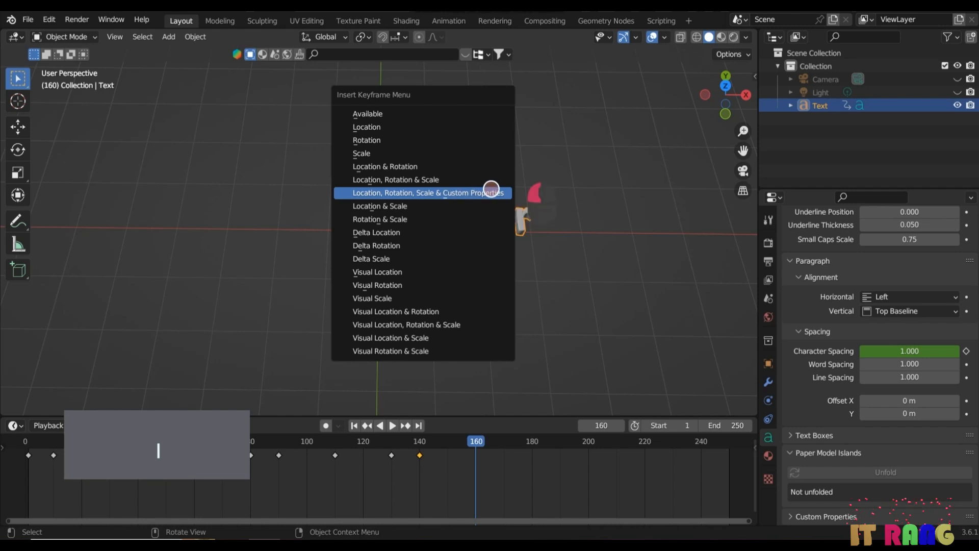
{"action": "left_click", "coordinate": [491, 193]}
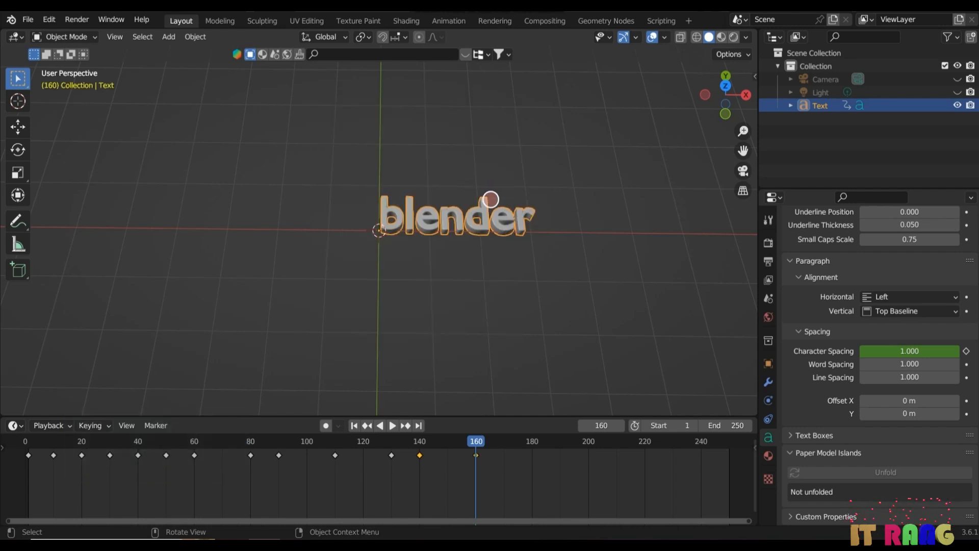
{"action": "mouse_move", "coordinate": [474, 442]}
{"action": "left_mouse_down"}
{"action": "mouse_move", "coordinate": [418, 442]}
{"action": "mouse_move", "coordinate": [476, 441]}
{"action": "left_mouse_up"}
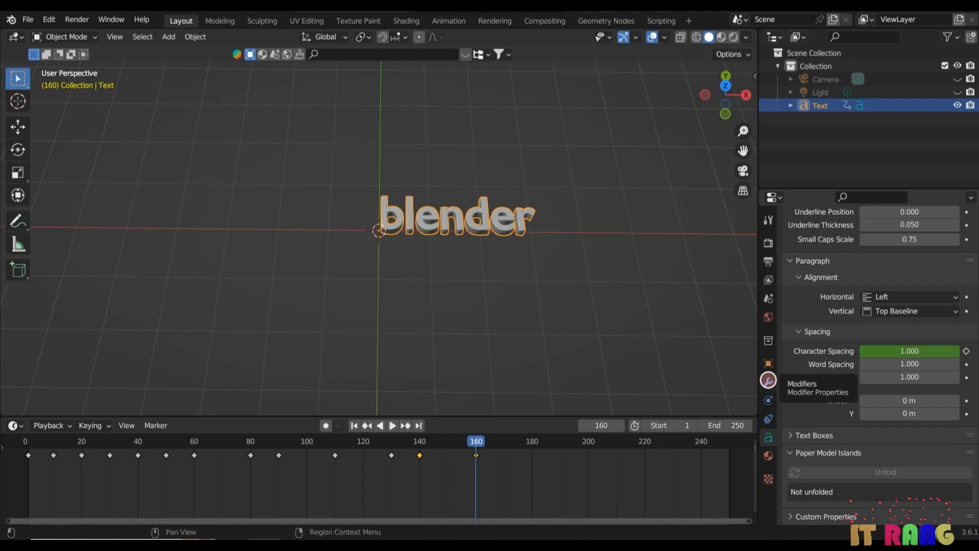
Step: Add a Wave modifier to the text
{"action": "left_click", "coordinate": [768, 380]}
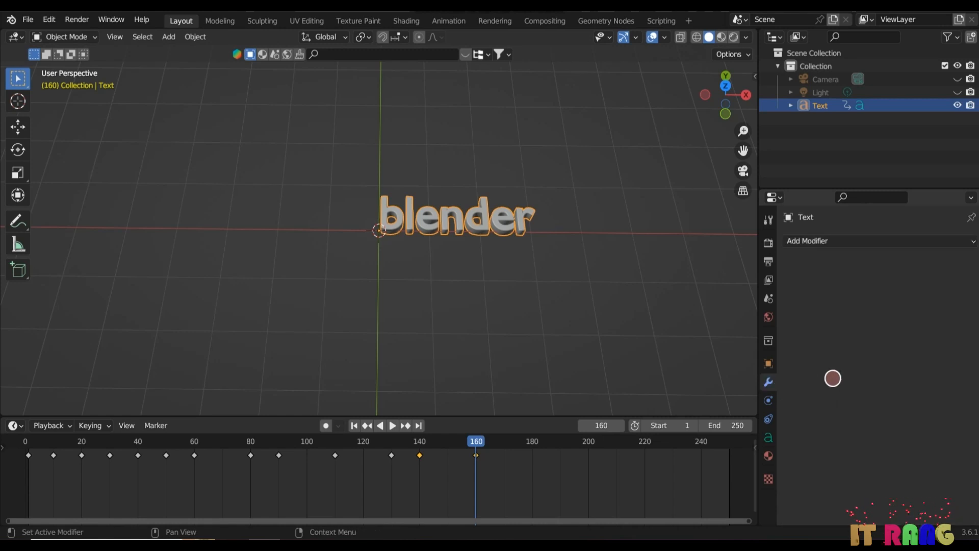
{"action": "left_click", "coordinate": [857, 240]}
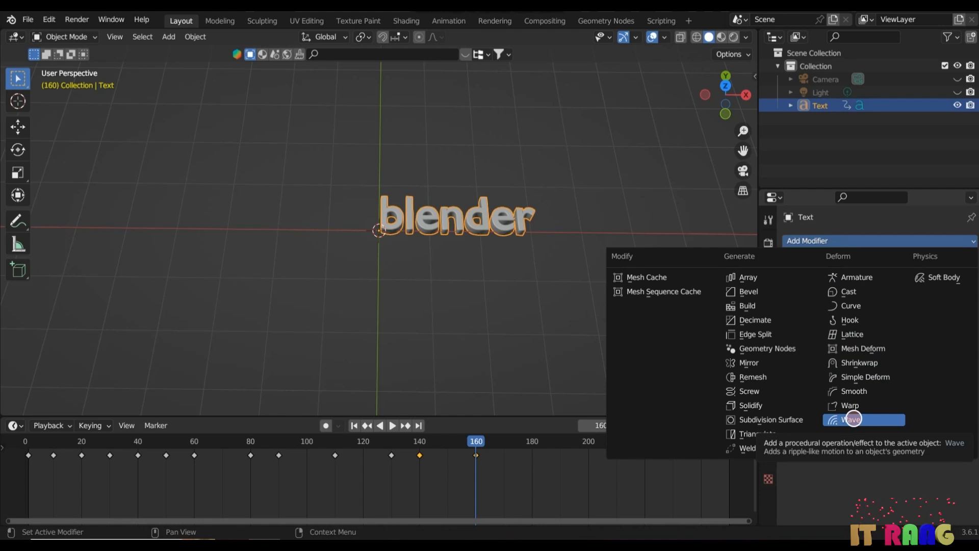
{"action": "left_click", "coordinate": [853, 419]}
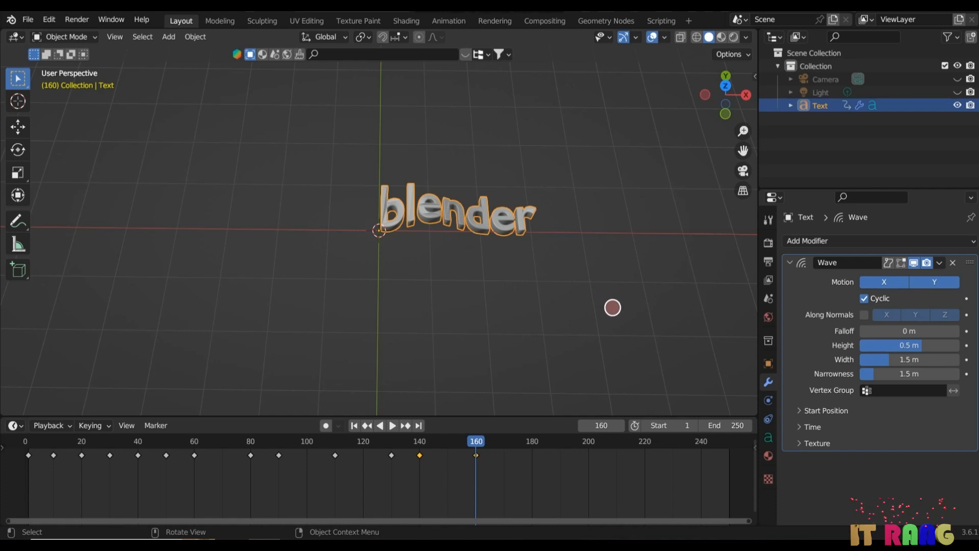
Step: Play the animation from frame 160 to preview the wave effect on the text, and stop it
{"action": "middle_click_drag", "start_coordinate": [695, 301], "coordinate": [628, 286]}
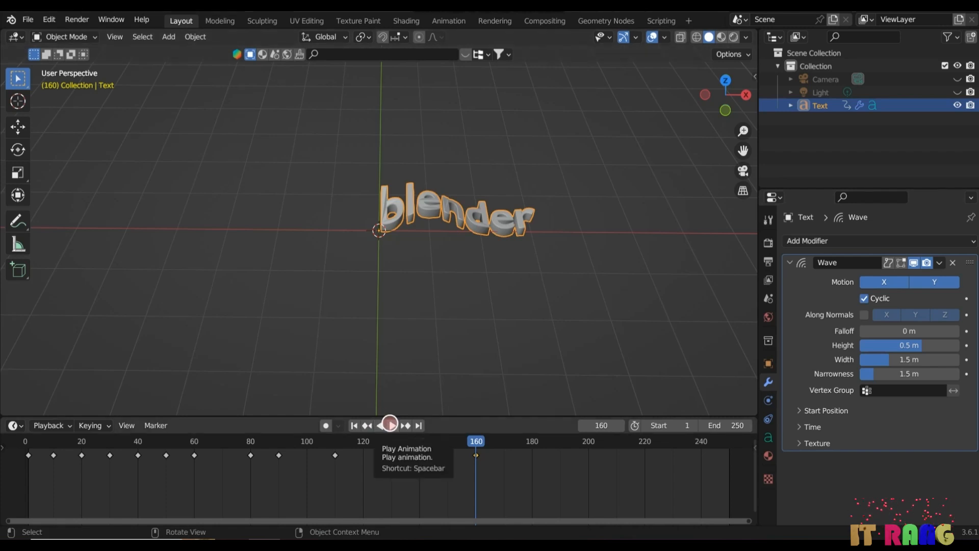
{"action": "left_click", "coordinate": [390, 424]}
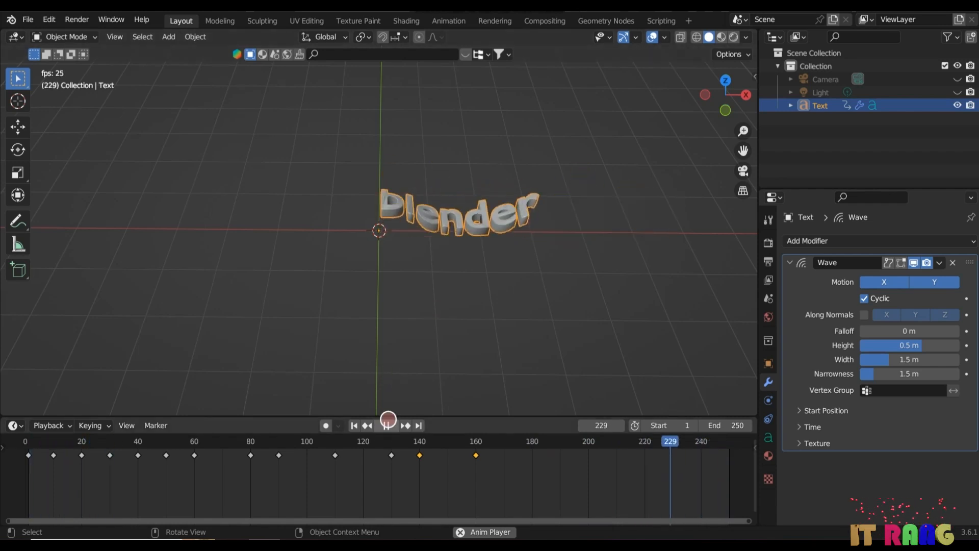
{"action": "left_click", "coordinate": [386, 426]}
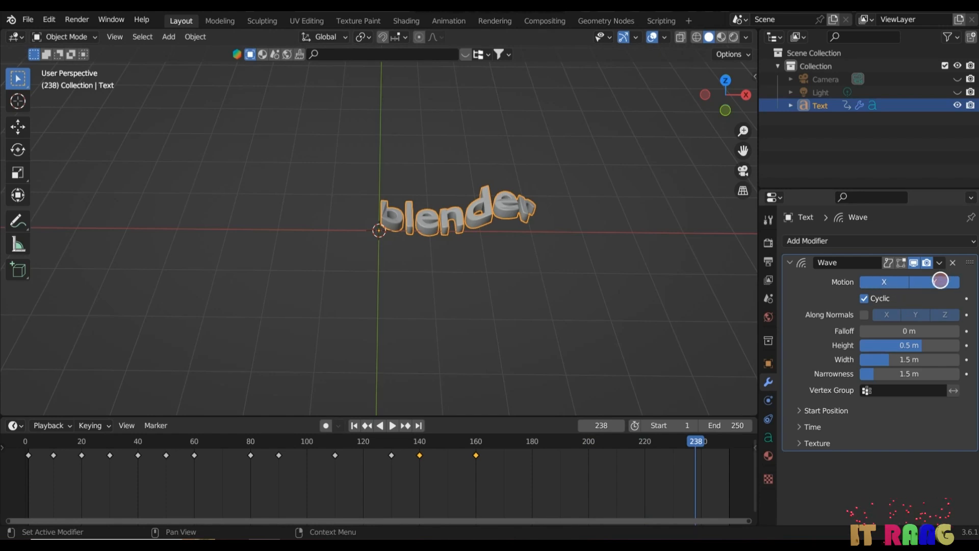
Step: Limit the Wave modifier's Motion to the X axis and preview the animation
{"action": "left_click", "coordinate": [935, 281]}
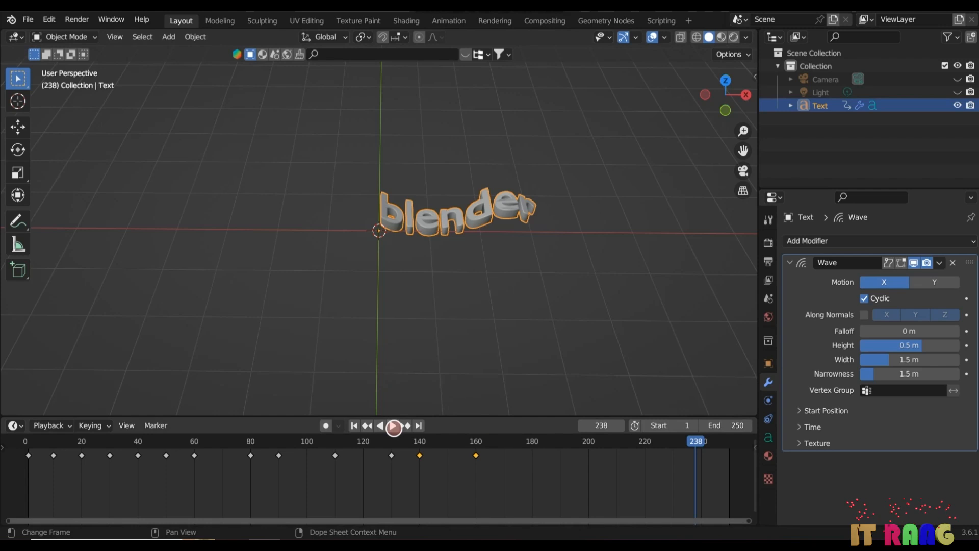
{"action": "left_click", "coordinate": [393, 426]}
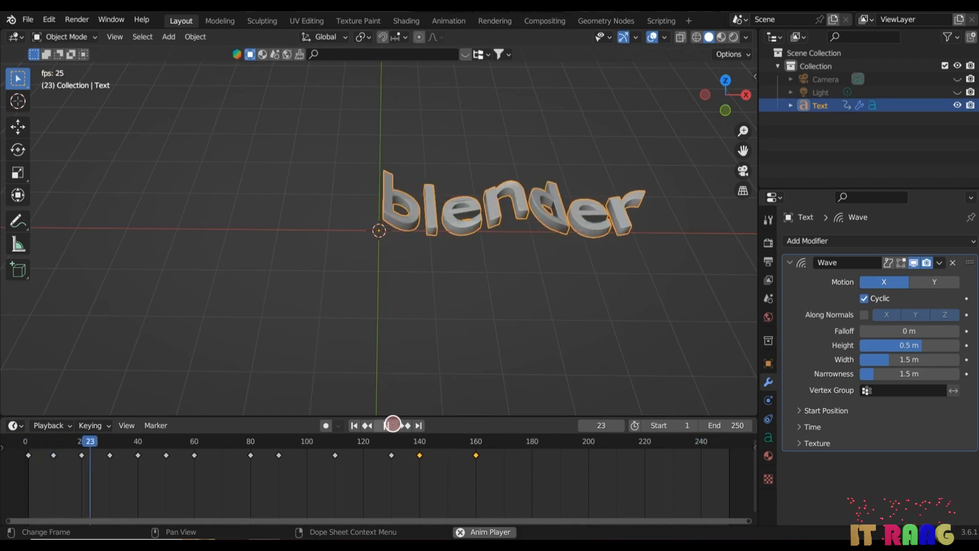
{"action": "left_click", "coordinate": [389, 425]}
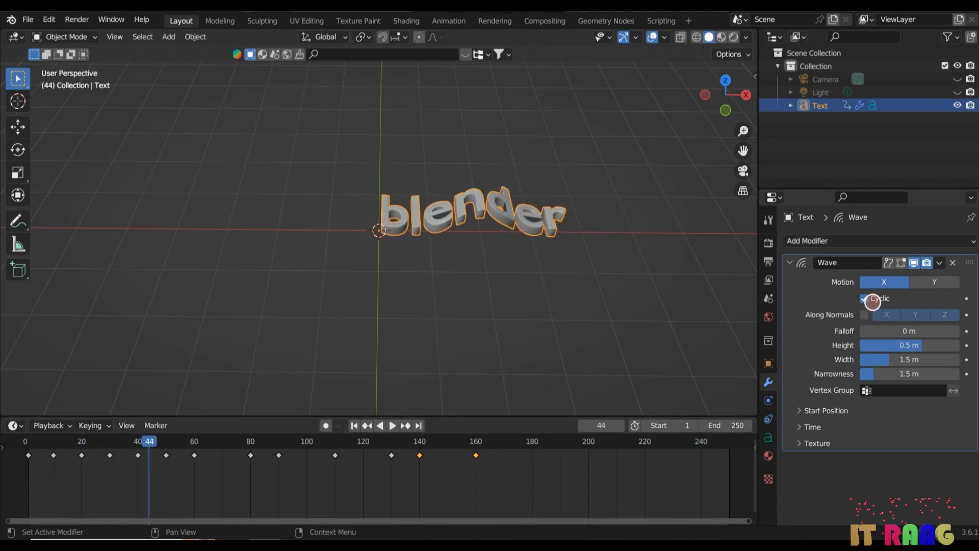
Step: Enable Along Normals on the Wave modifier and limit it to the Z axis with the animation playing
{"action": "left_click", "coordinate": [863, 315]}
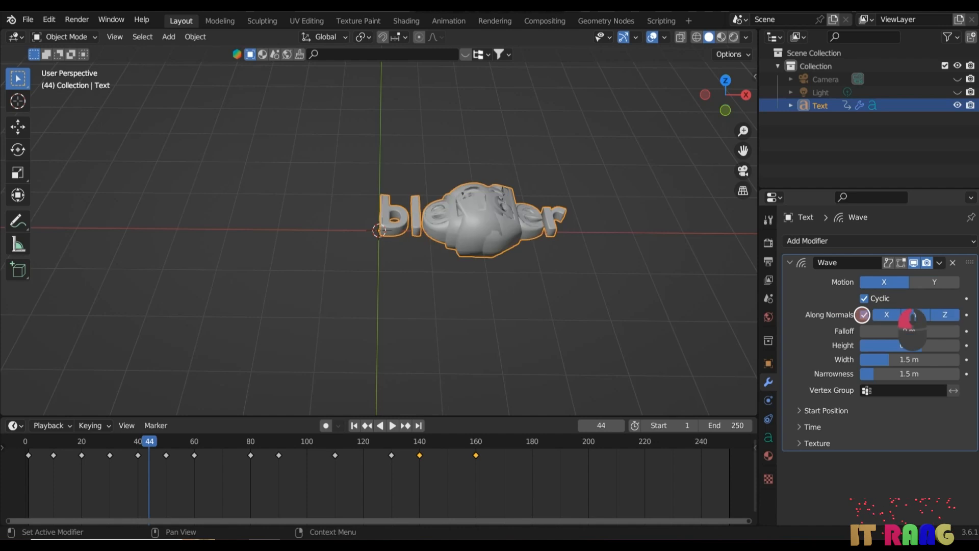
{"action": "left_click", "coordinate": [890, 316]}
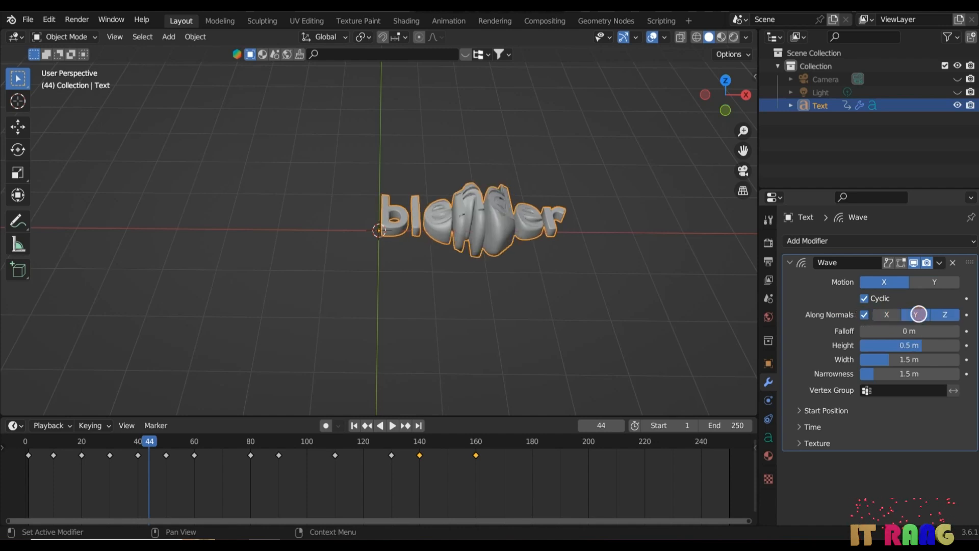
{"action": "left_click", "coordinate": [940, 313]}
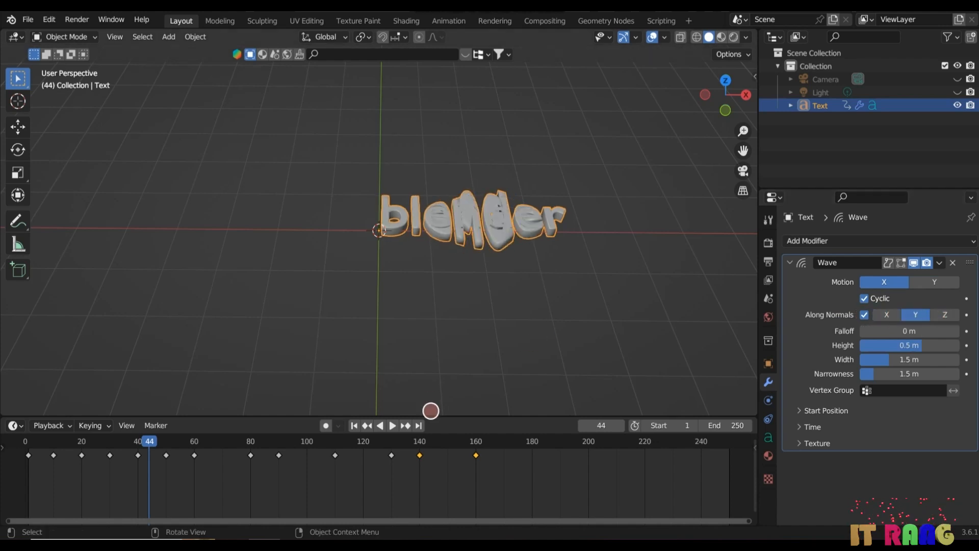
{"action": "left_click", "coordinate": [390, 425]}
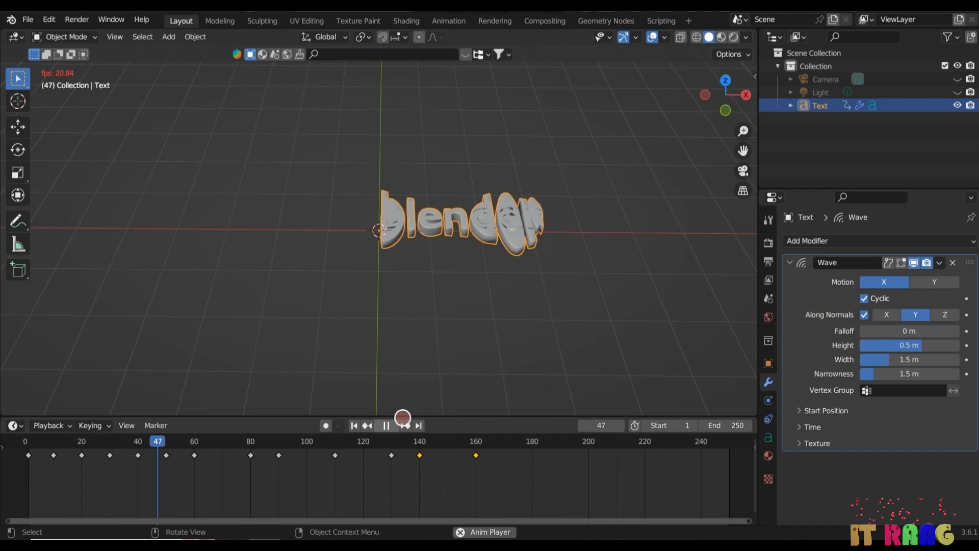
{"action": "left_click", "coordinate": [943, 312]}
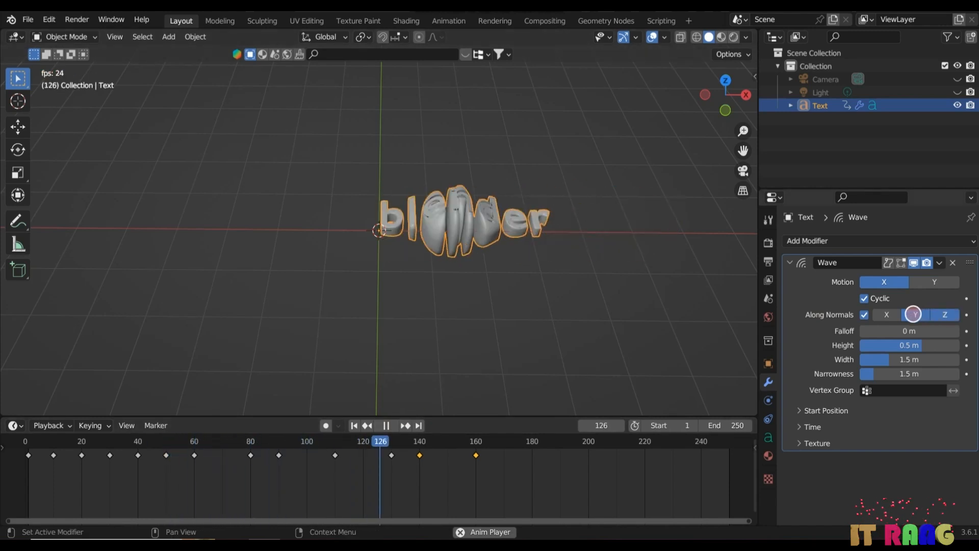
{"action": "left_click", "coordinate": [913, 314]}
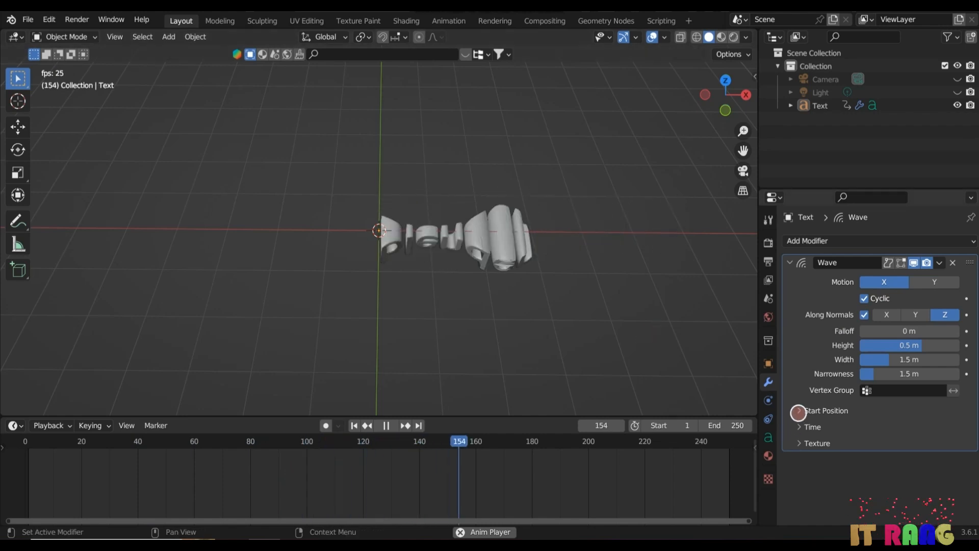
Step: Set the Wave modifier's time Speed to 0.12 and switch the viewport to Rendered shading
{"action": "left_click", "coordinate": [797, 426]}
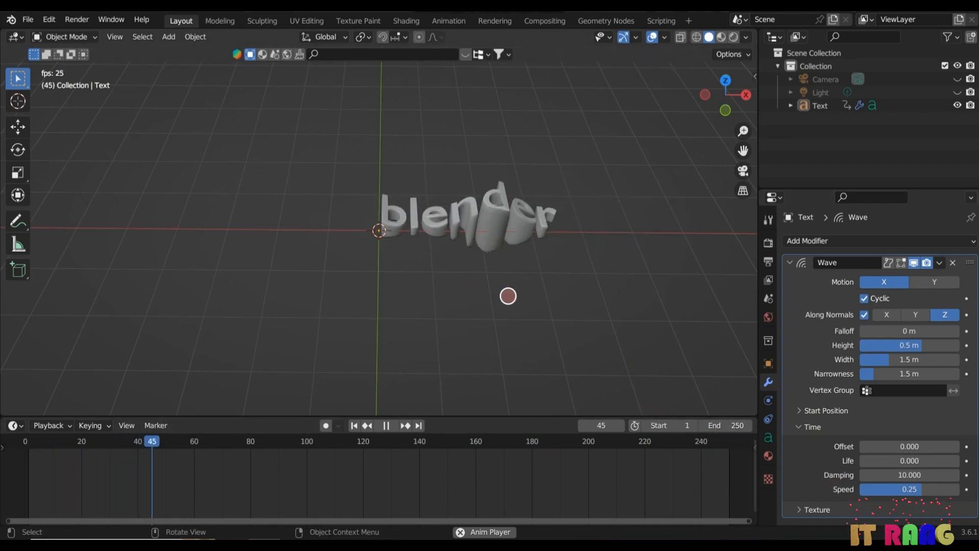
{"action": "left_click_drag", "start_coordinate": [919, 489], "coordinate": [913, 489]}
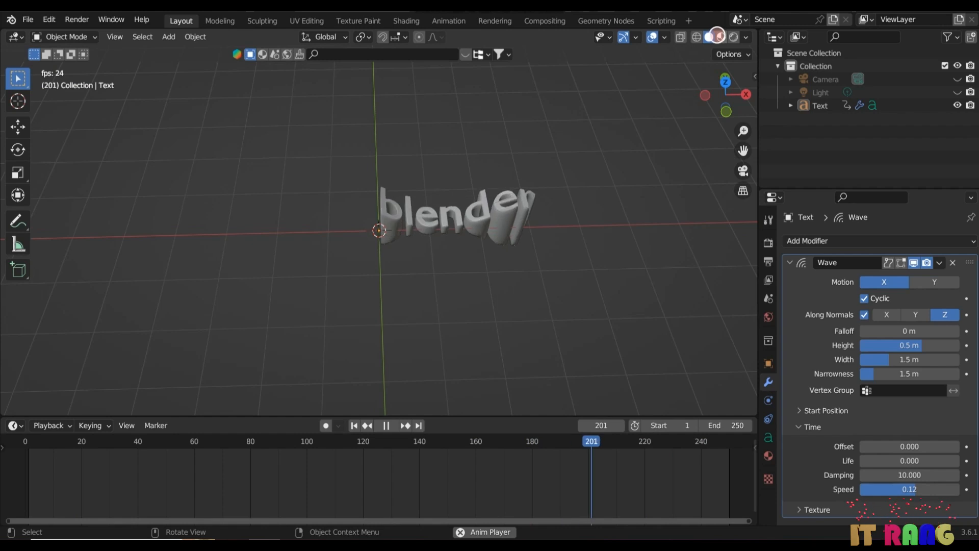
{"action": "left_click", "coordinate": [733, 36]}
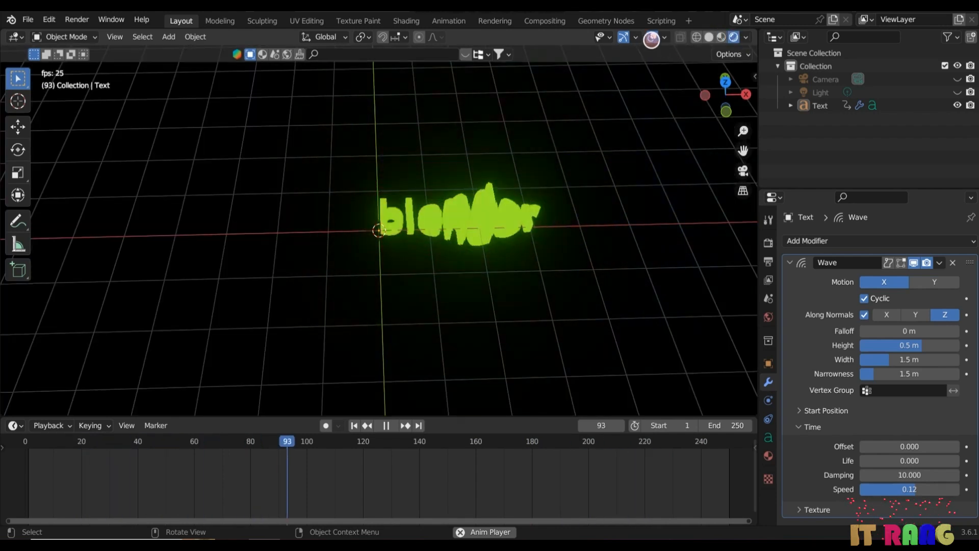
Step: Hide the viewport overlays and play the glowing text animation while viewing it from another angle
{"action": "left_click", "coordinate": [652, 37]}
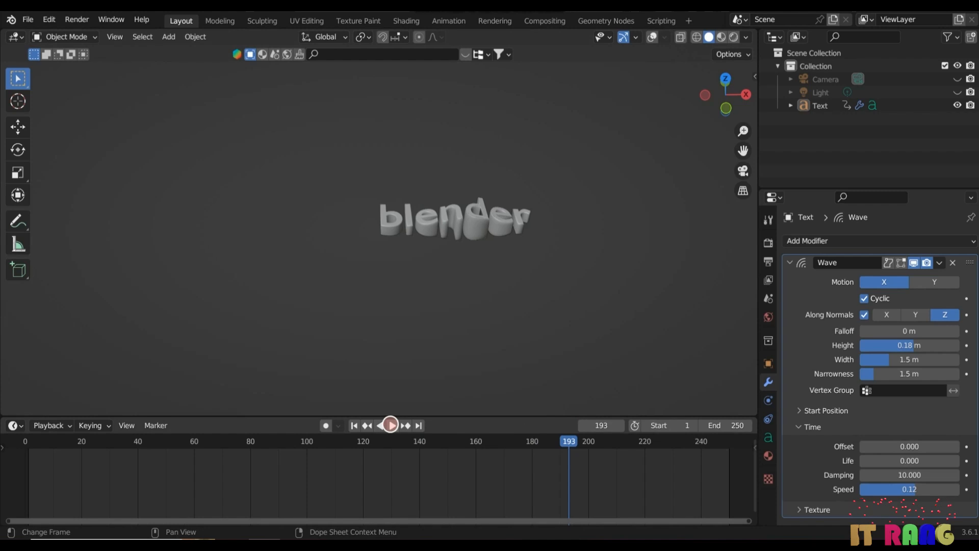
{"action": "left_click", "coordinate": [393, 425]}
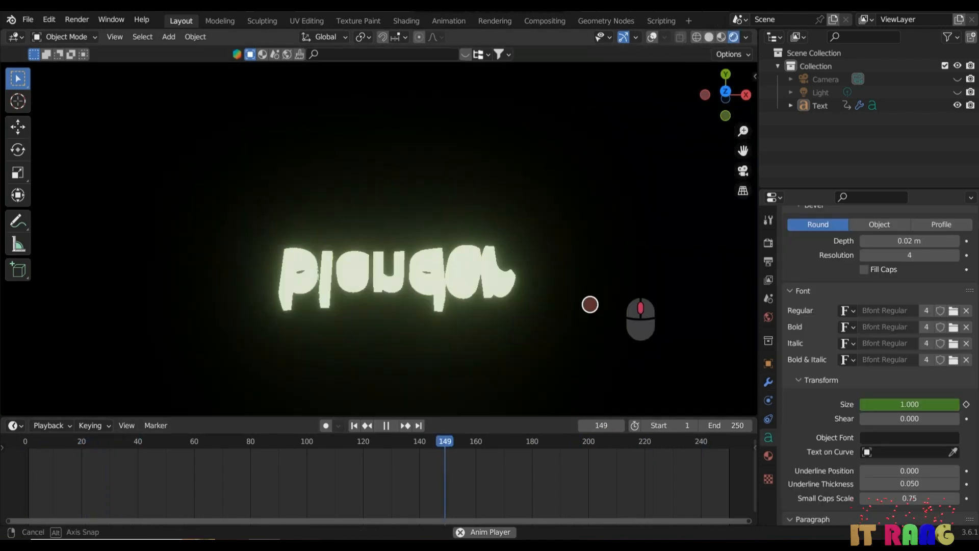
{"action": "middle_click_drag", "start_coordinate": [590, 304], "coordinate": [588, 300]}
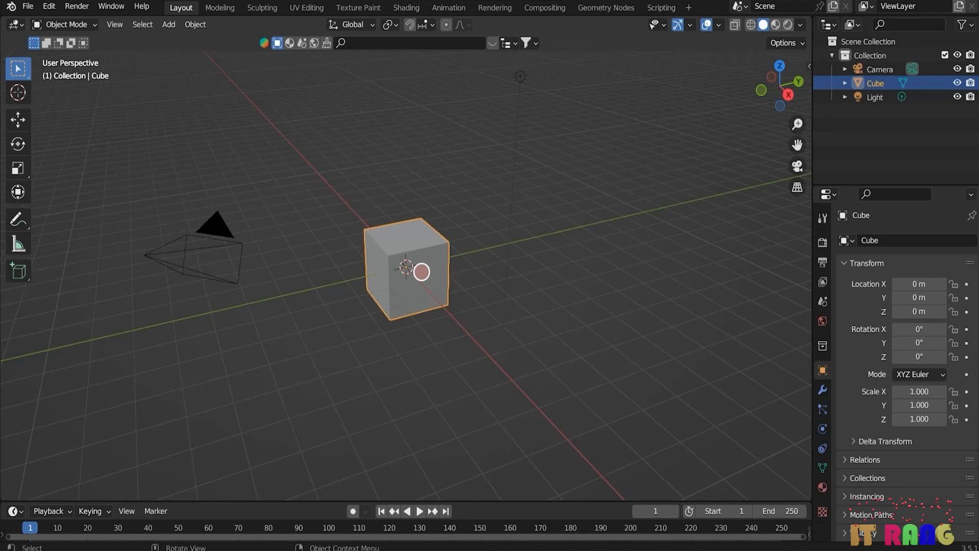
Step: Delete the default cube and add a Nurbs Sphere surface at the origin
{"action": "key", "text": "x"}
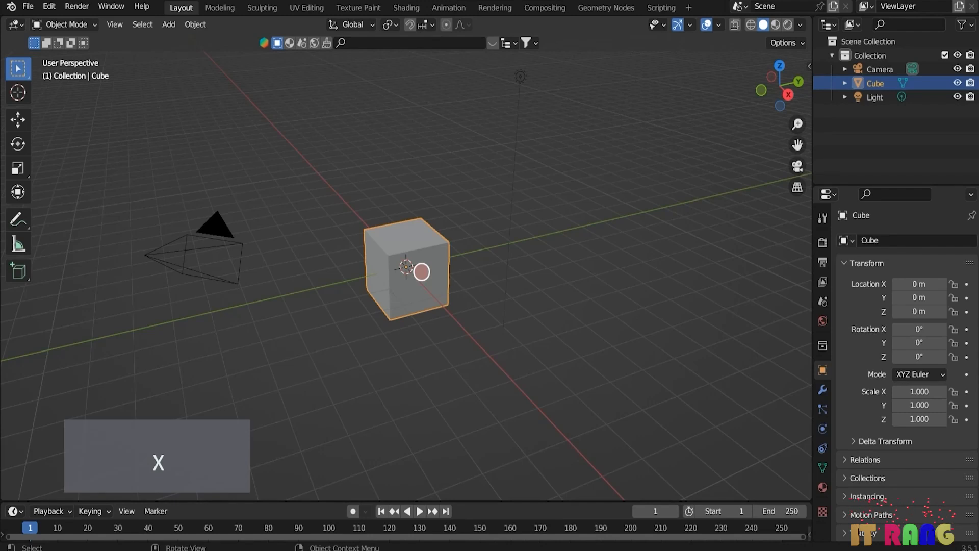
{"action": "key", "text": "x"}
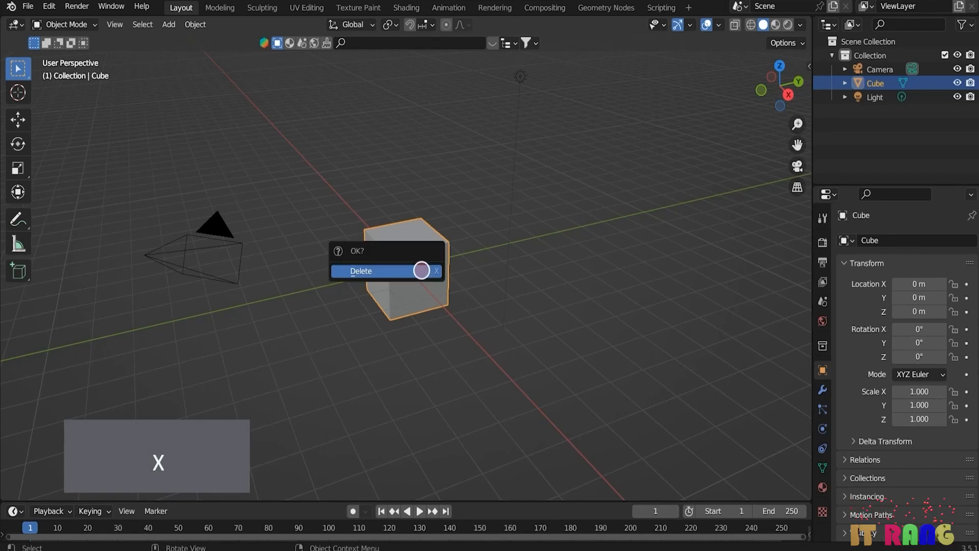
{"action": "left_click", "coordinate": [421, 270]}
{"action": "key", "text": "shift+a"}
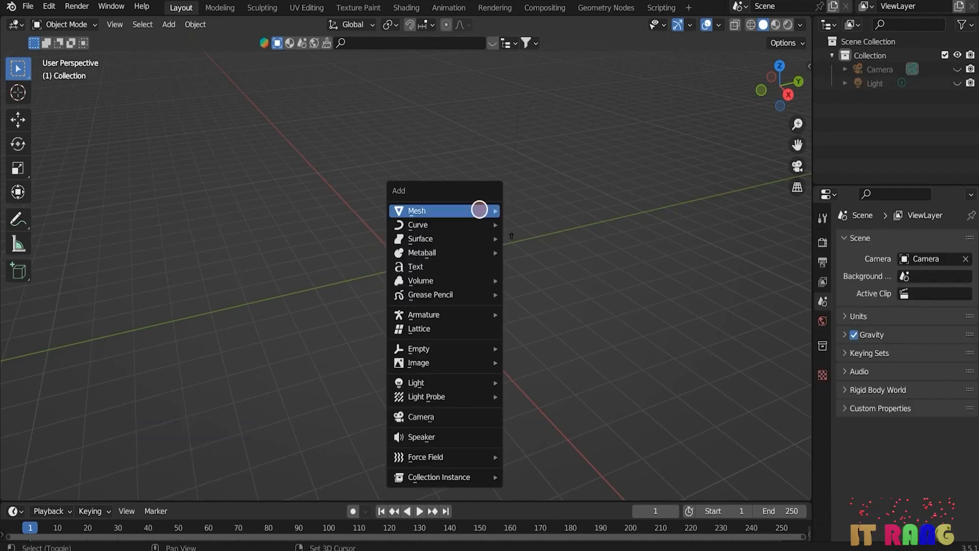
{"action": "mouse_move", "coordinate": [463, 238]}
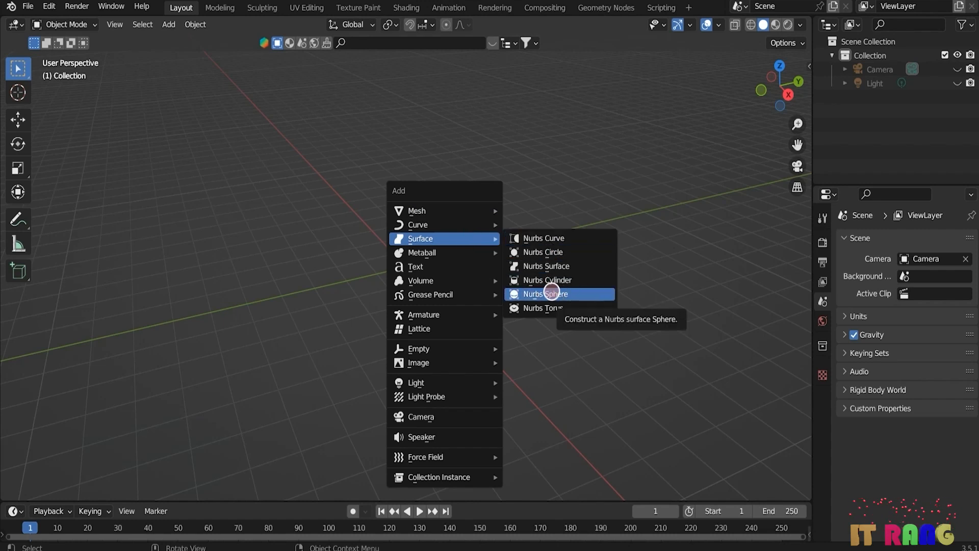
{"action": "left_click", "coordinate": [544, 292]}
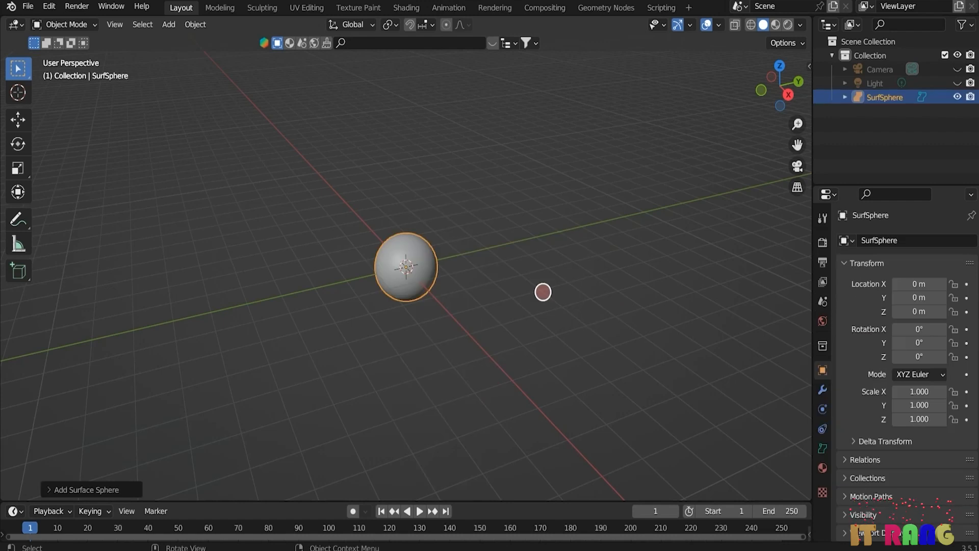
Step: In Edit Mode, move the sphere's selected top control points upward to form a pointed teardrop, and return to Object Mode
{"action": "scroll", "coordinate": [553, 293], "scroll_direction": "up", "scroll_amount": 3}
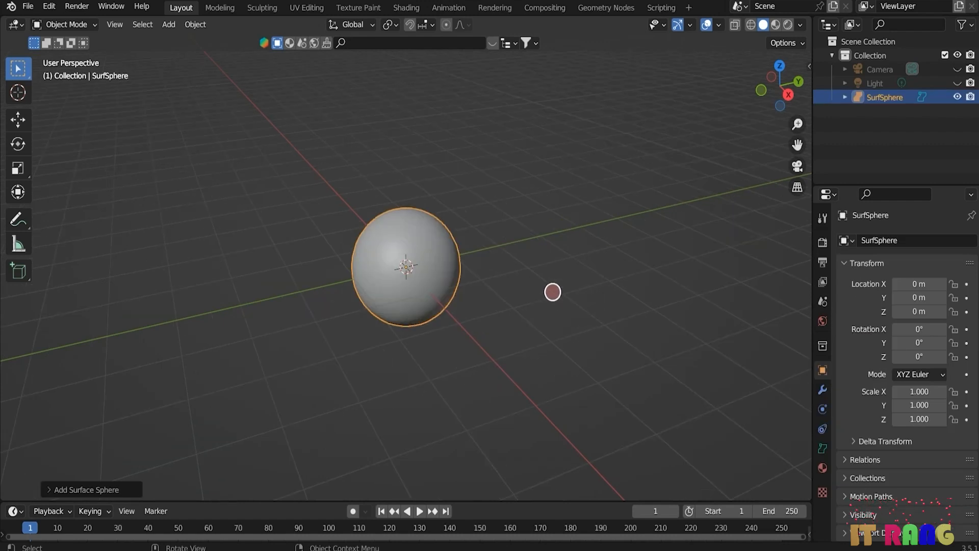
{"action": "key", "text": "Tab"}
{"action": "middle_click_drag", "start_coordinate": [553, 292], "coordinate": [389, 203]}
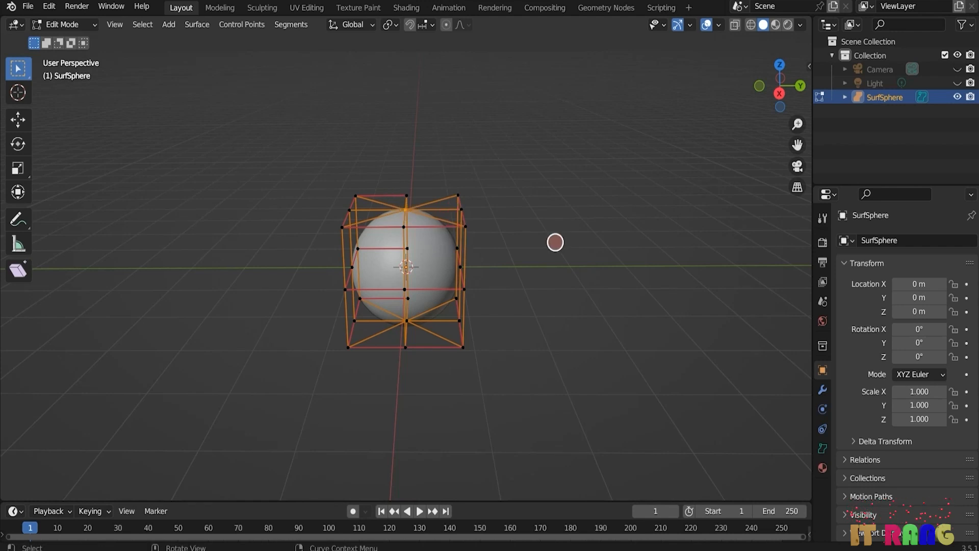
{"action": "middle_click_drag", "start_coordinate": [555, 240], "coordinate": [540, 225]}
{"action": "key", "text": "g"}
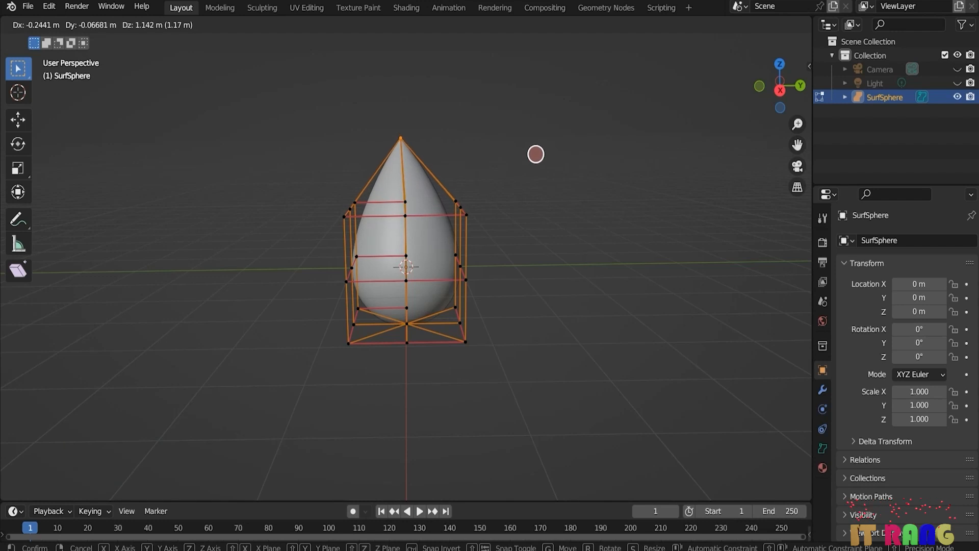
{"action": "left_click", "coordinate": [537, 150]}
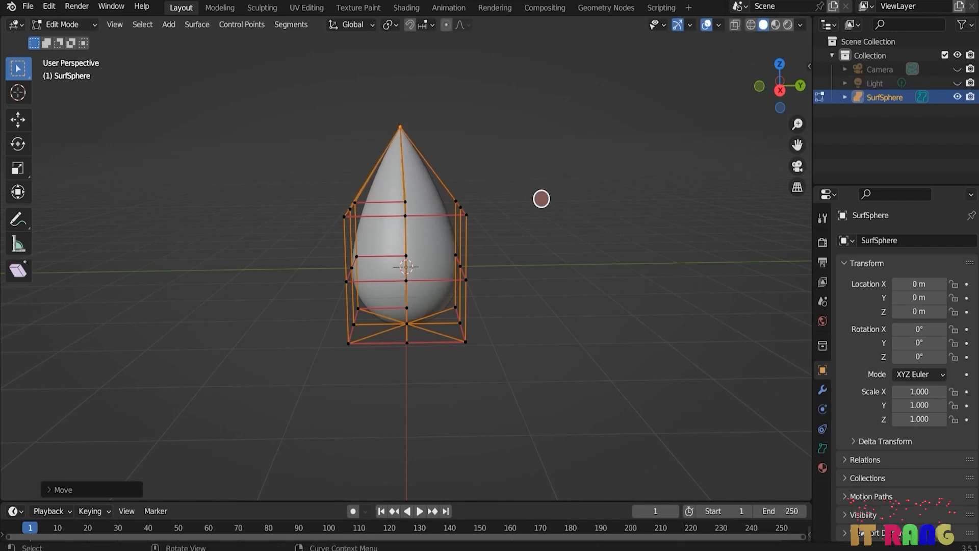
{"action": "key", "text": "Tab"}
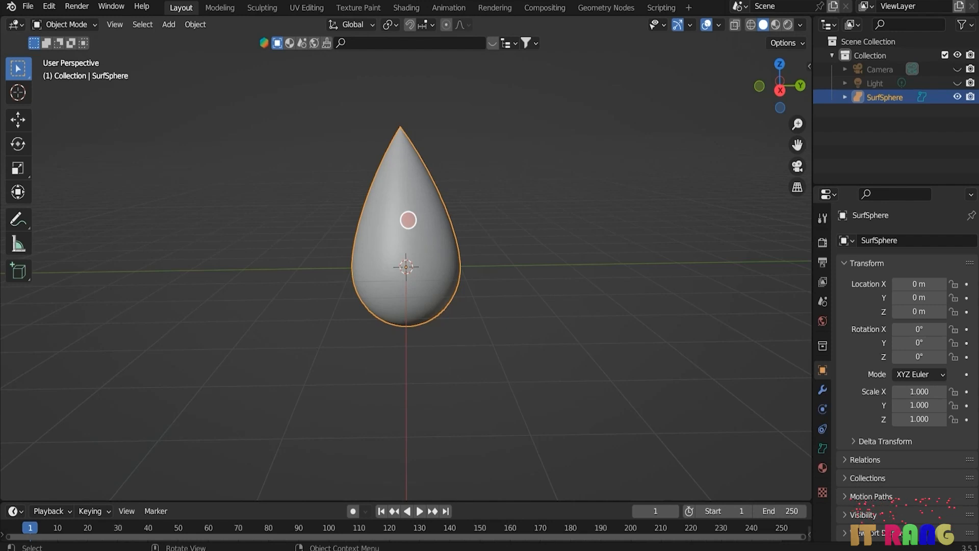
Step: Convert the teardrop surface object to a mesh
{"action": "right_click", "coordinate": [407, 219]}
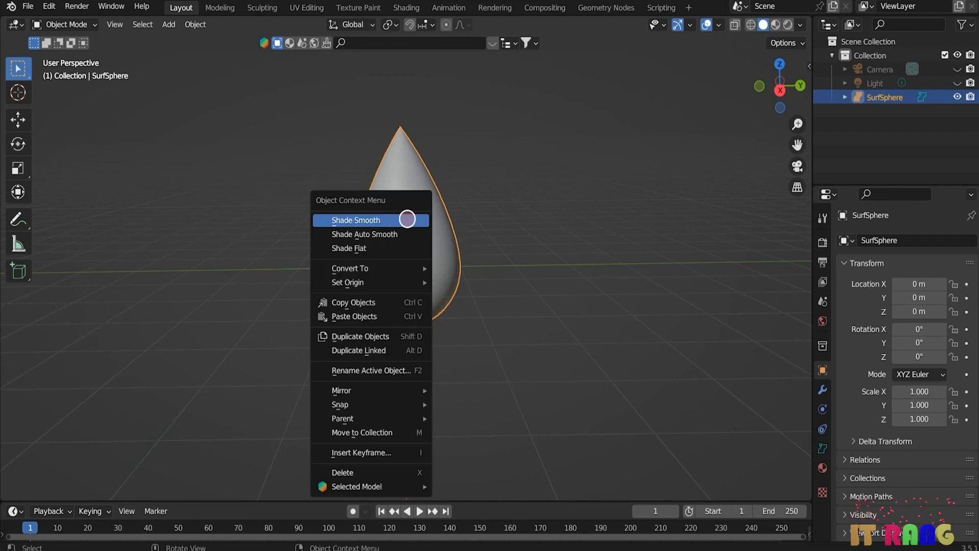
{"action": "mouse_move", "coordinate": [402, 267]}
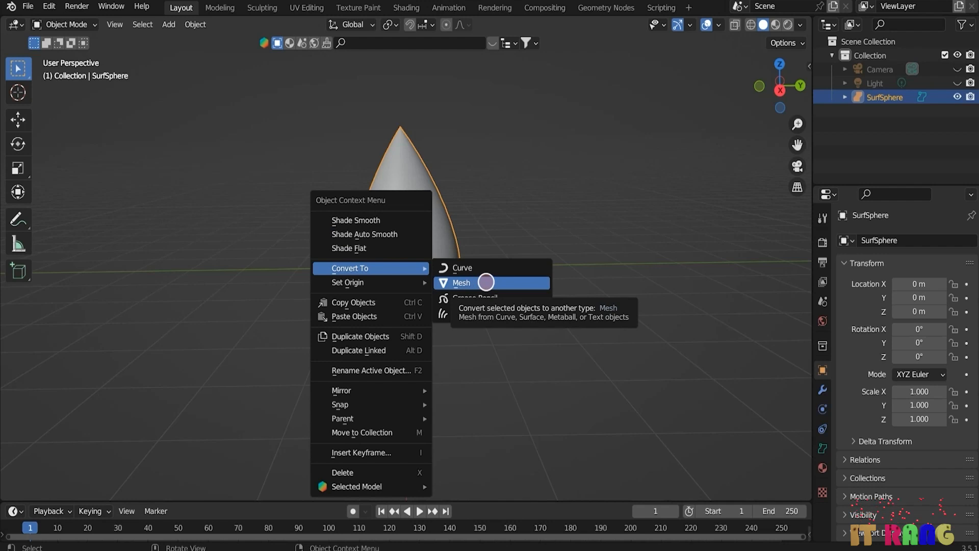
{"action": "left_click", "coordinate": [486, 282]}
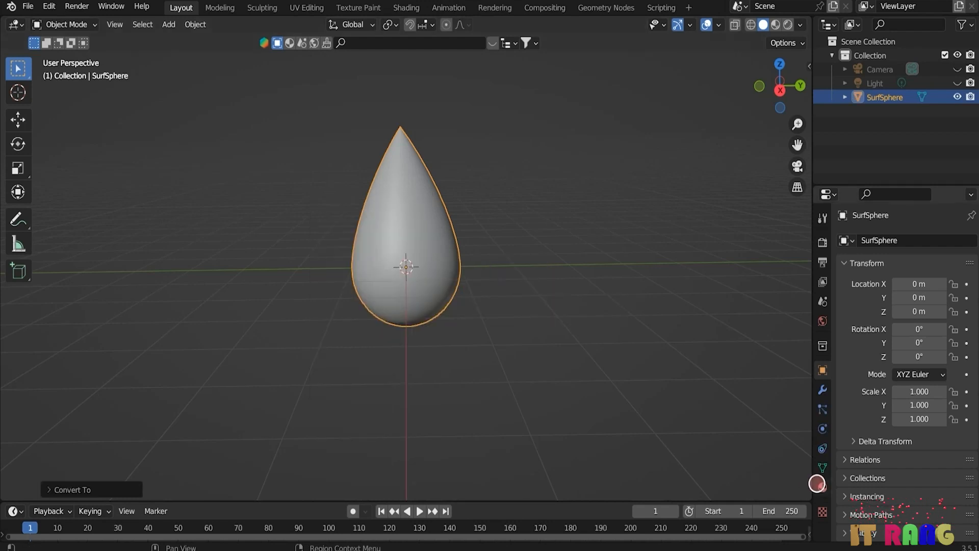
Step: Give the teardrop a new material with an Emission surface in red, about hue 0.001 and saturation 0.927
{"action": "left_click", "coordinate": [822, 486]}
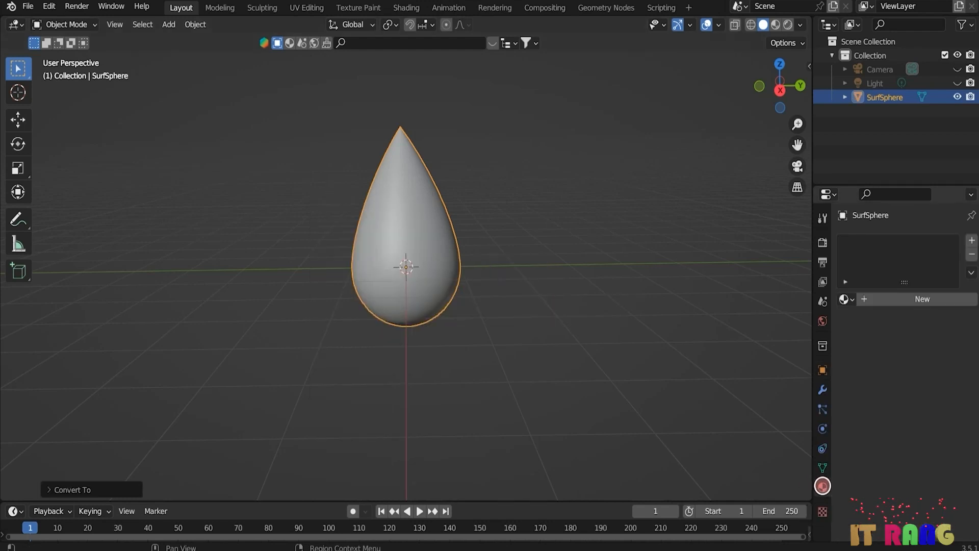
{"action": "left_click", "coordinate": [916, 298]}
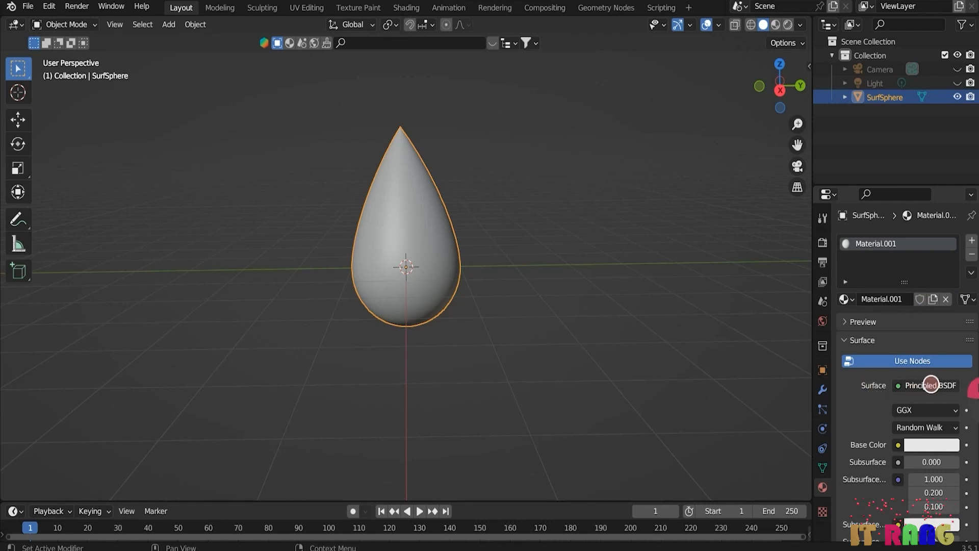
{"action": "left_click", "coordinate": [931, 385]}
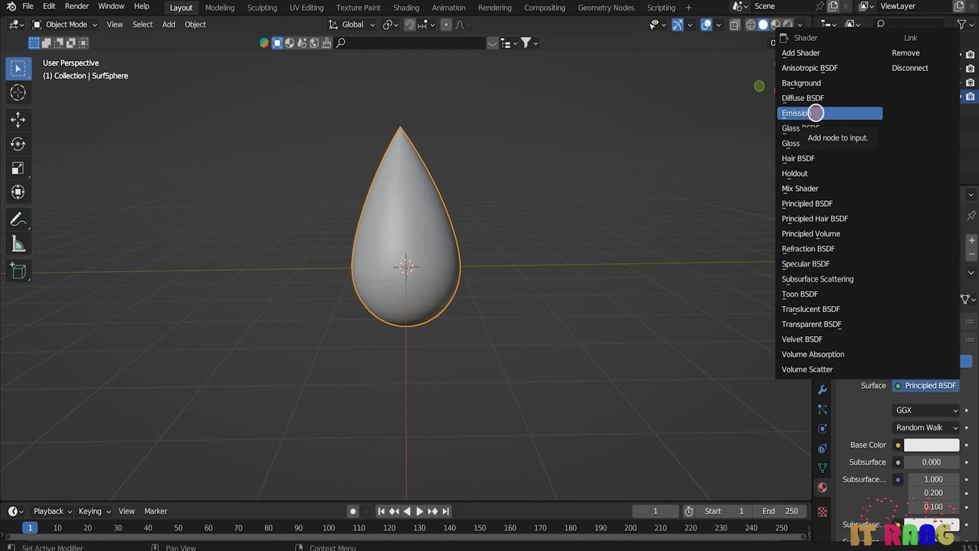
{"action": "left_click", "coordinate": [819, 112]}
{"action": "left_click", "coordinate": [939, 410]}
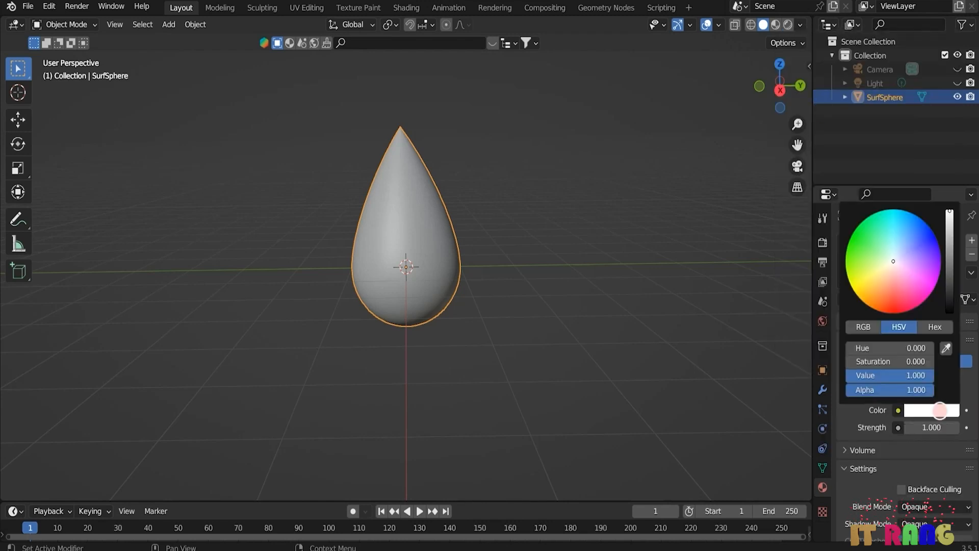
{"action": "left_click", "coordinate": [892, 298]}
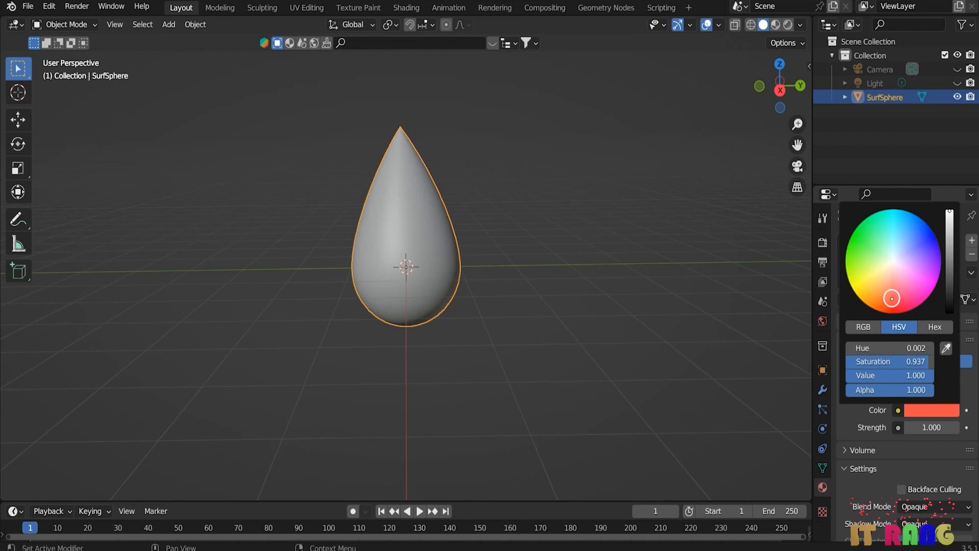
{"action": "left_click_drag", "start_coordinate": [892, 299], "coordinate": [892, 296]}
Step: Set the teardrop material's emission Strength to 17 and switch the viewport to Rendered shading
{"action": "left_click", "coordinate": [935, 427]}
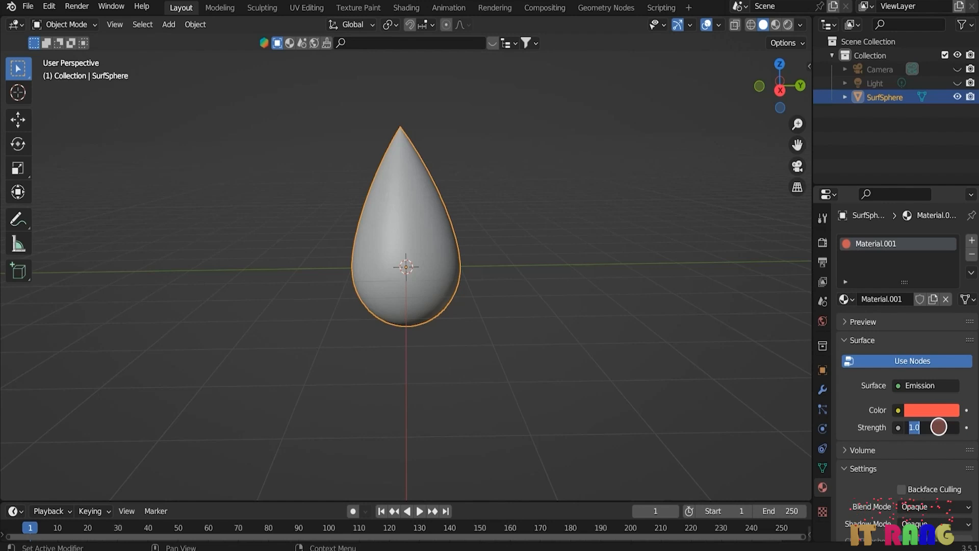
{"action": "type", "text": "1"}
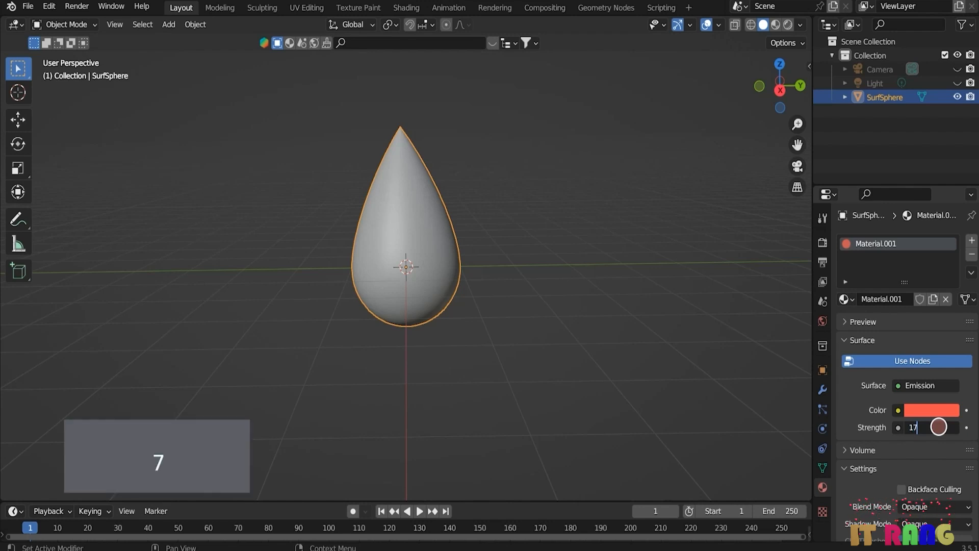
{"action": "type", "text": "7"}
{"action": "left_click", "coordinate": [788, 24]}
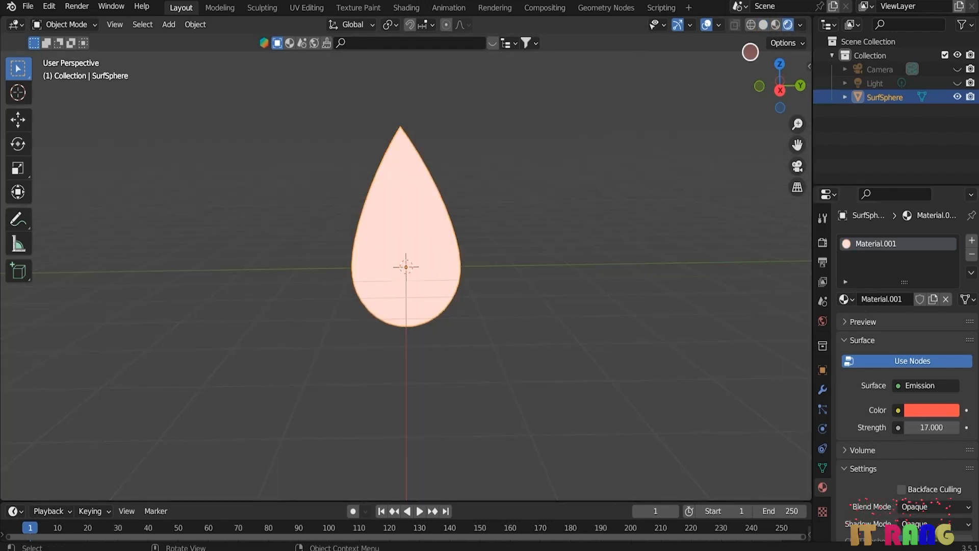
Step: Shift the emission color to a deeper, more saturated red and enable Bloom in the Eevee render settings
{"action": "left_click", "coordinate": [922, 408]}
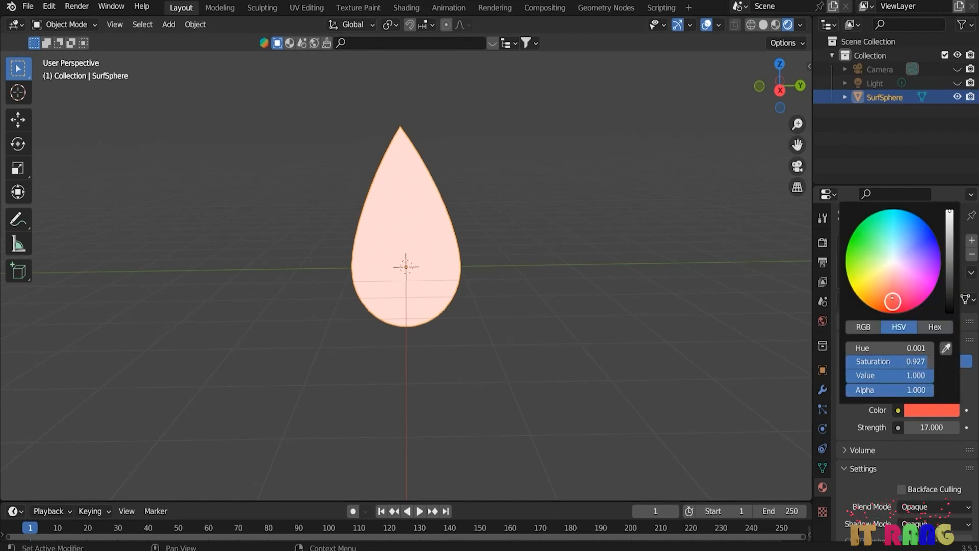
{"action": "left_click", "coordinate": [893, 301]}
{"action": "left_click_drag", "start_coordinate": [895, 303], "coordinate": [885, 307]}
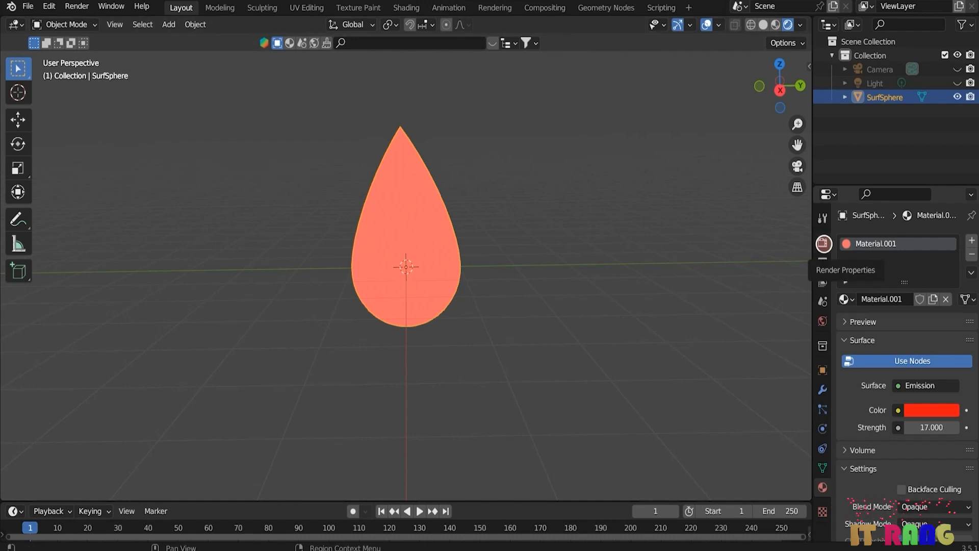
{"action": "left_click", "coordinate": [823, 244]}
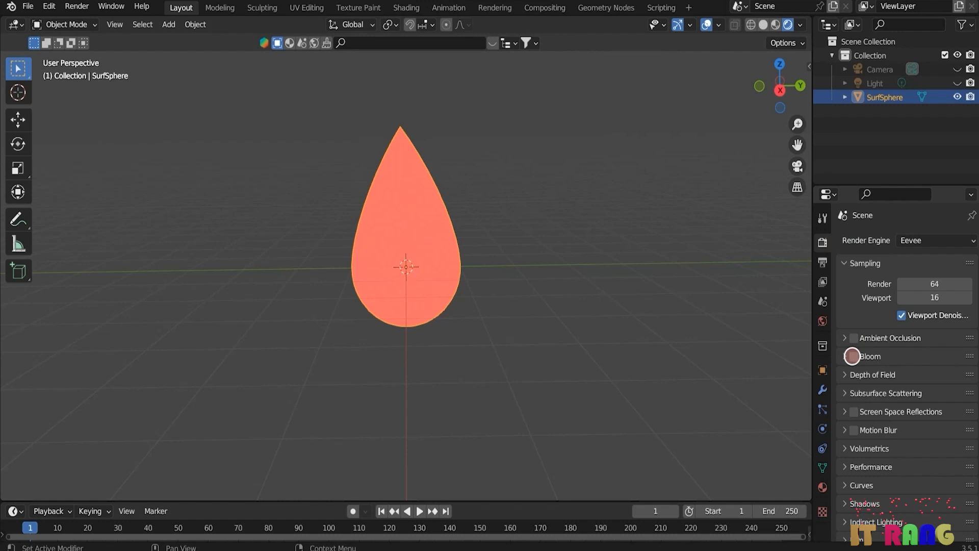
{"action": "left_click", "coordinate": [853, 356]}
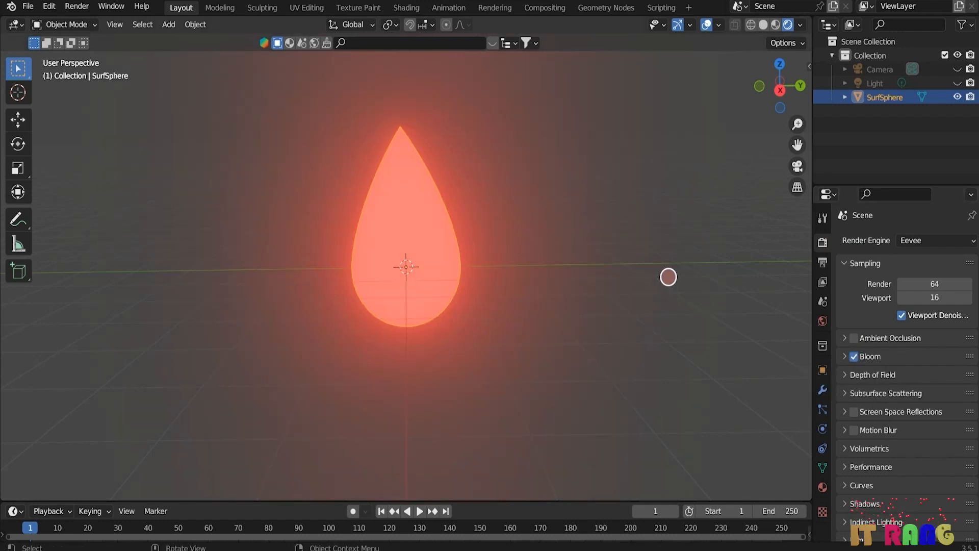
Step: Scale the glowing teardrop down and move it well away from the origin, mainly along positive Y
{"action": "key", "text": "s"}
{"action": "left_click", "coordinate": [510, 273]}
{"action": "key", "text": "g"}
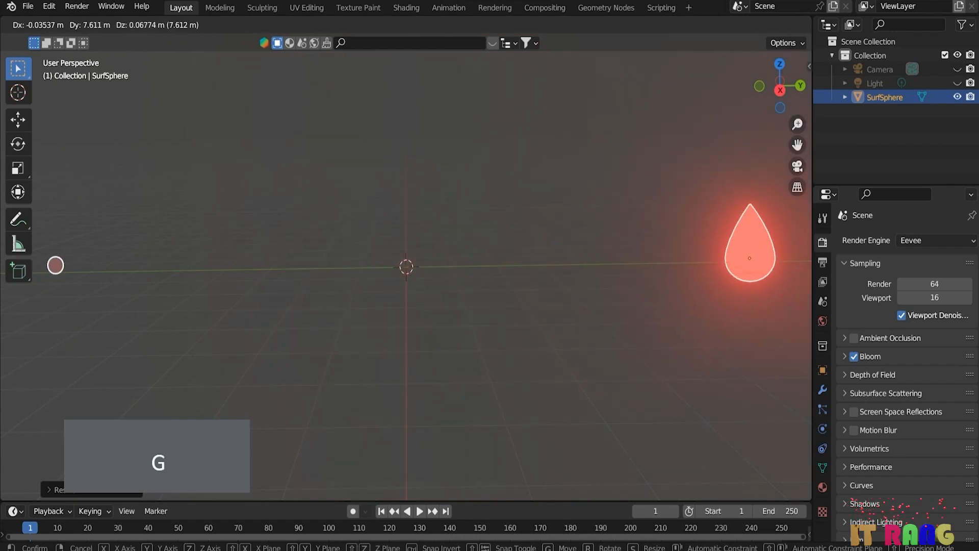
{"action": "left_click", "coordinate": [71, 264]}
Step: Add a mesh plane at the origin and scale it up about 6.25 times
{"action": "key", "text": "shift+a"}
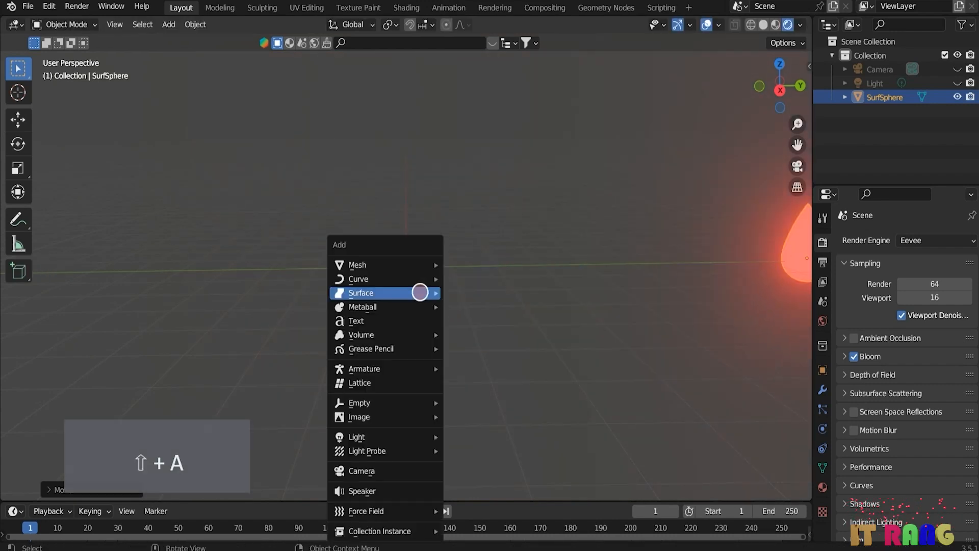
{"action": "mouse_move", "coordinate": [421, 262]}
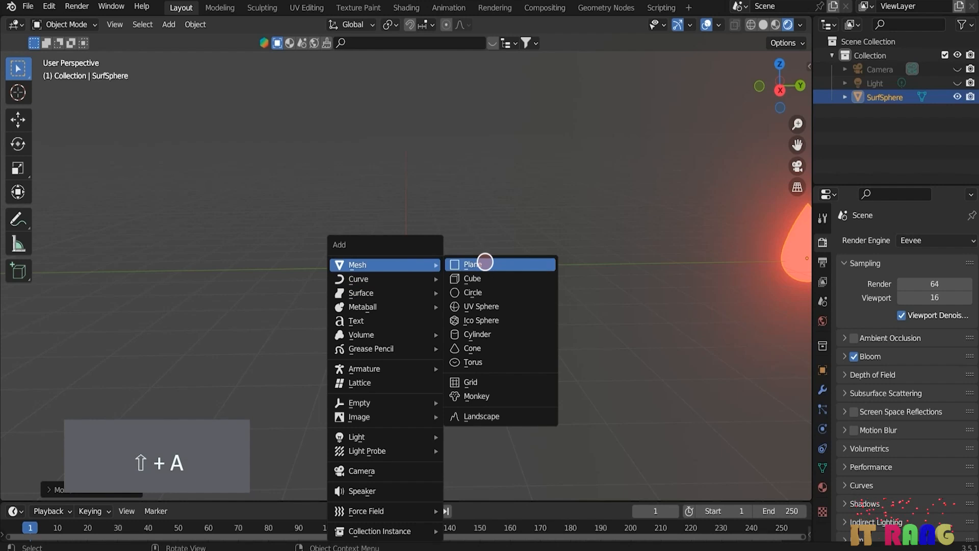
{"action": "left_click", "coordinate": [482, 262]}
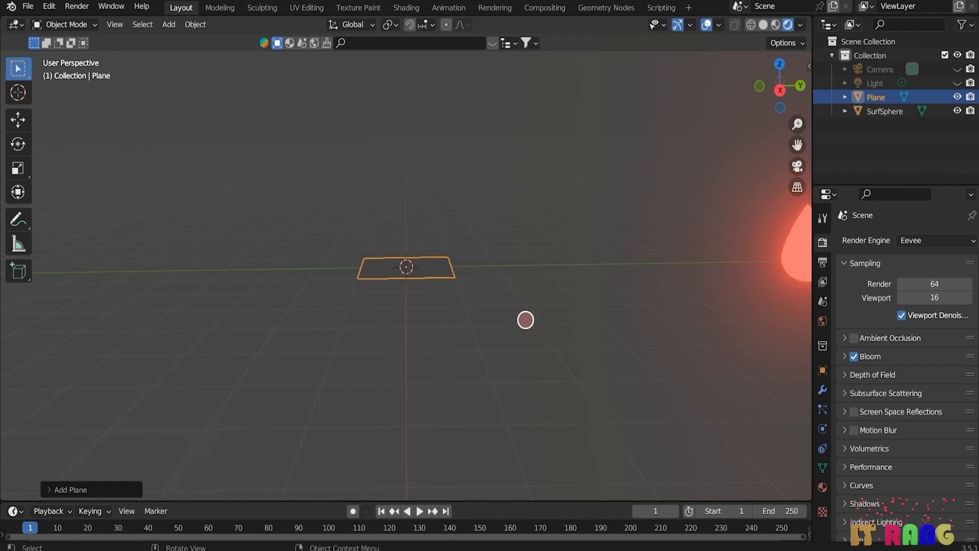
{"action": "key", "text": "s"}
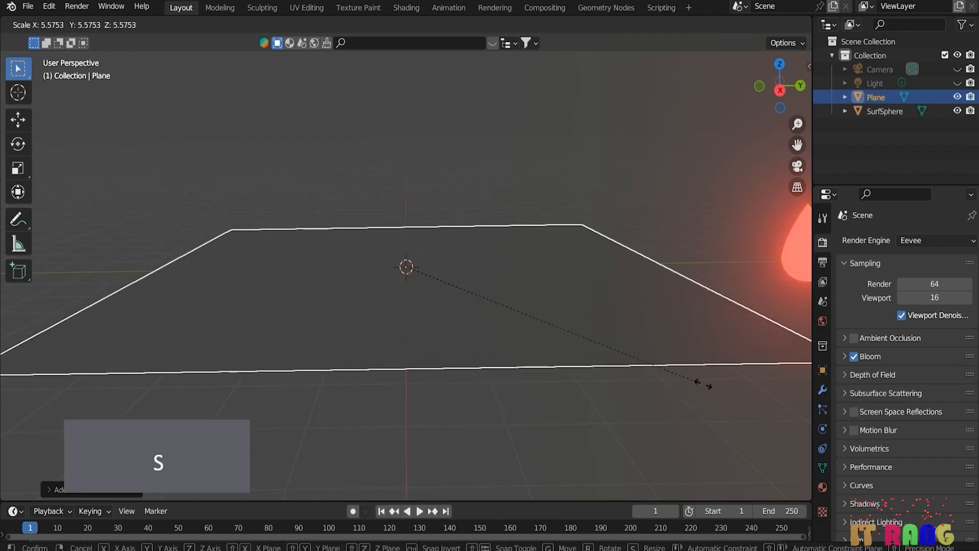
{"action": "left_click", "coordinate": [738, 390]}
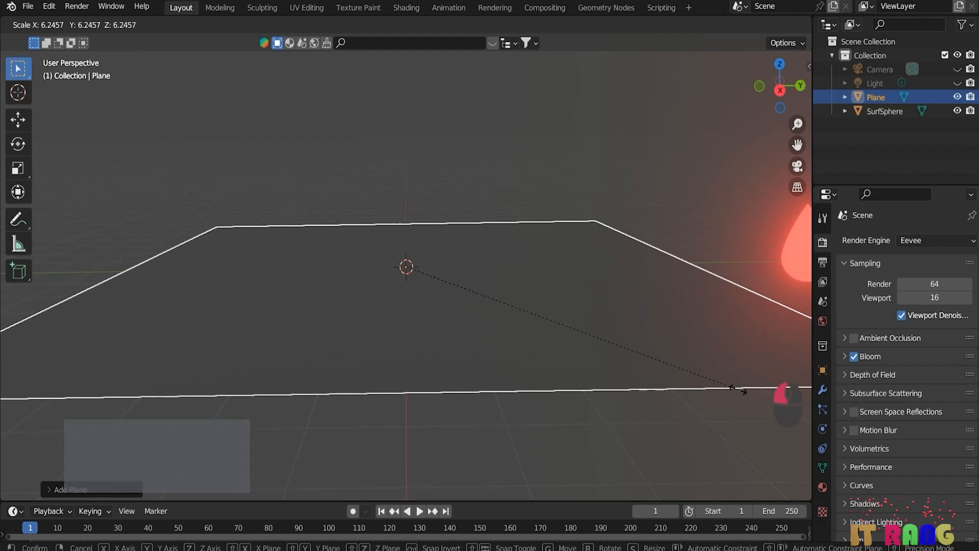
Step: Raise the plane straight up along the Z axis so it sits well above the origin
{"action": "key", "text": "g"}
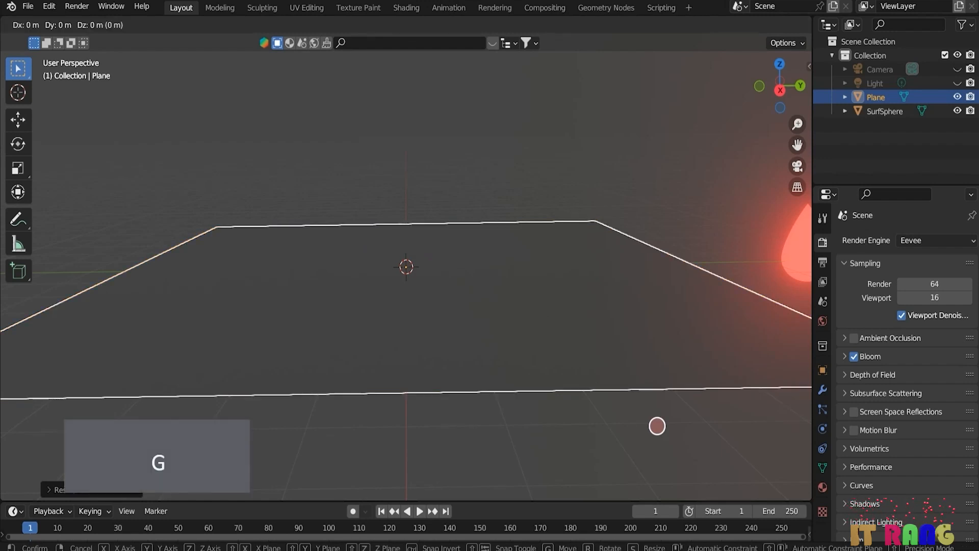
{"action": "key", "text": "z"}
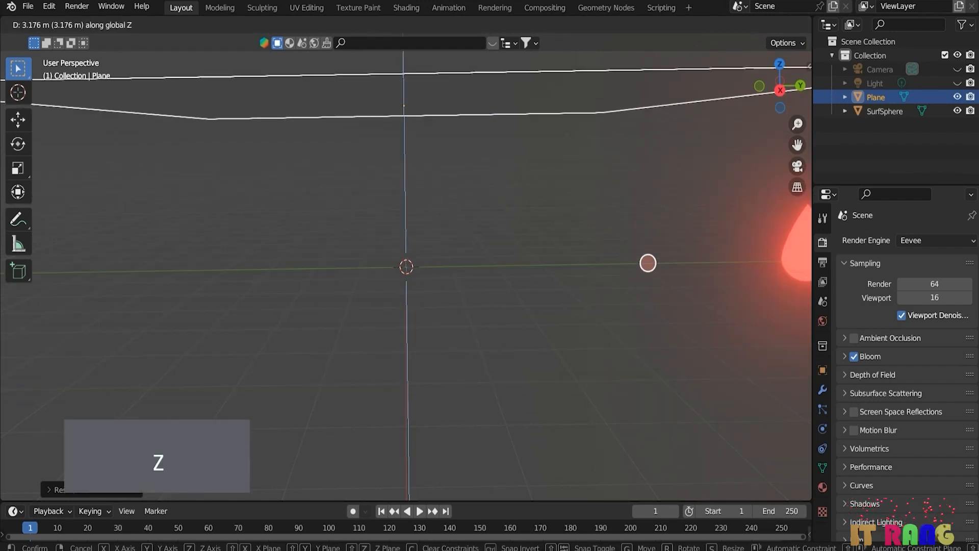
{"action": "left_click", "coordinate": [627, 161]}
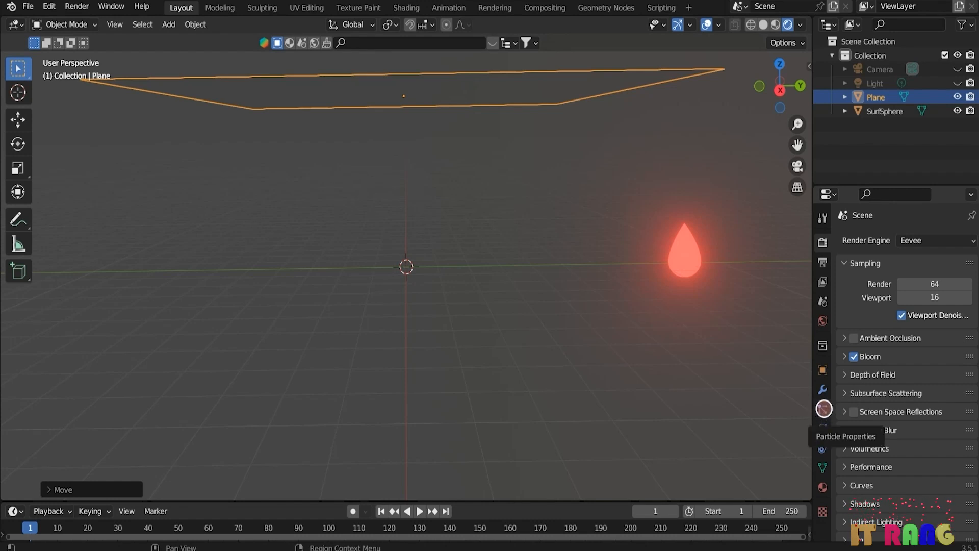
Step: Add an emitter particle system to the plane and render its particles as Object, using SurfSphere as the instance object
{"action": "left_click", "coordinate": [822, 409]}
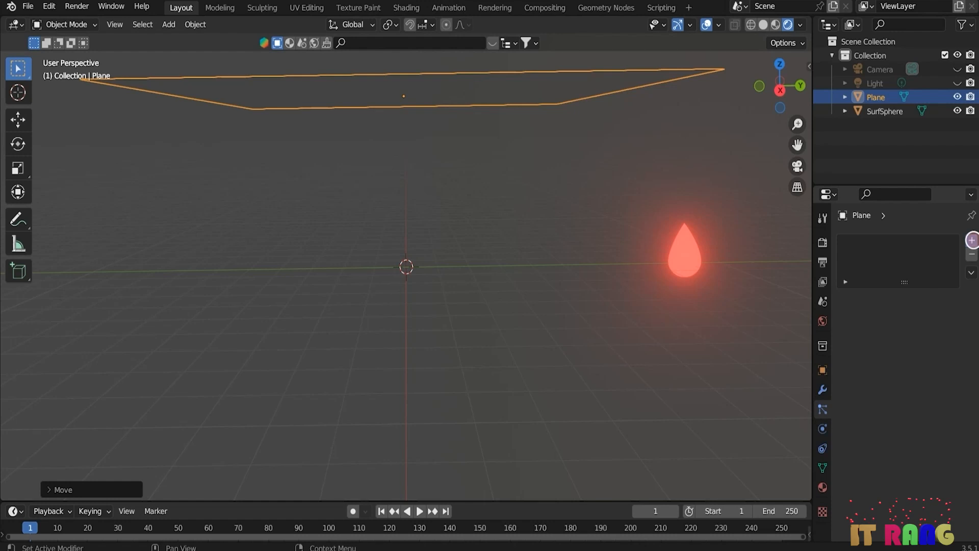
{"action": "left_click", "coordinate": [971, 240]}
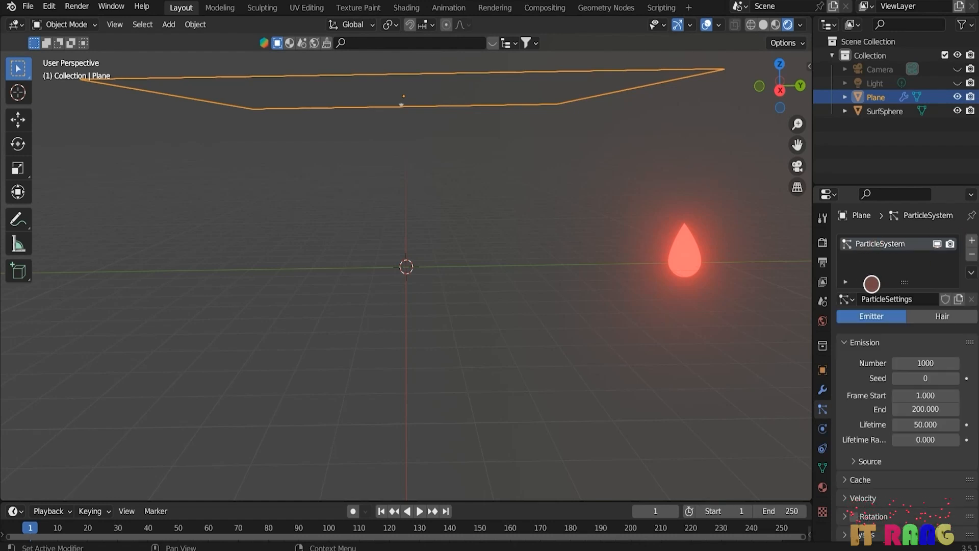
{"action": "scroll", "coordinate": [866, 398], "scroll_direction": "down", "scroll_amount": 5}
{"action": "left_click", "coordinate": [844, 402]}
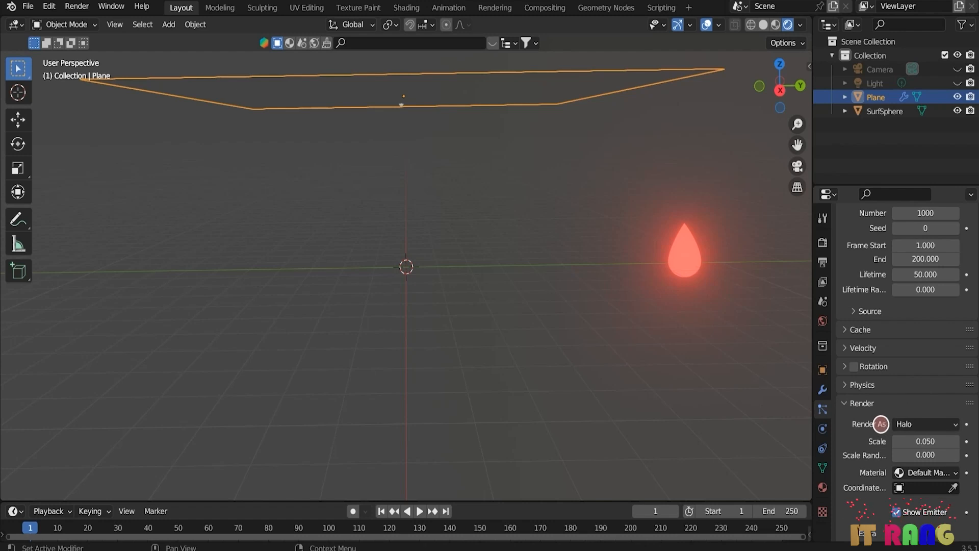
{"action": "left_click", "coordinate": [953, 423]}
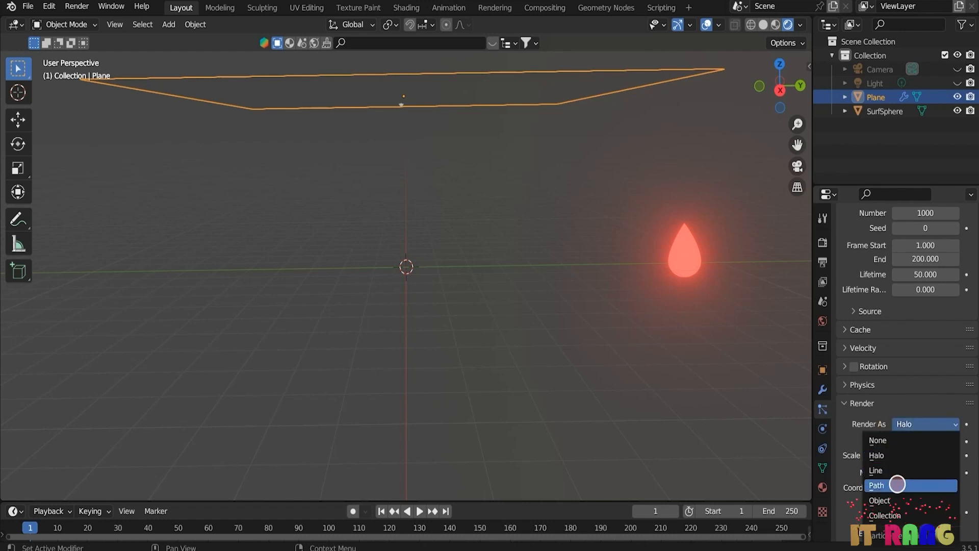
{"action": "left_click", "coordinate": [887, 500]}
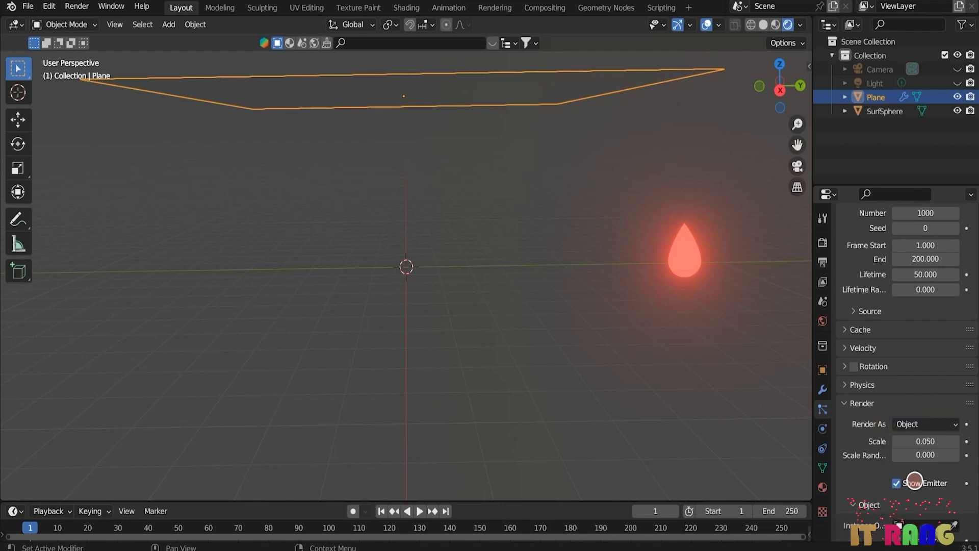
{"action": "scroll", "coordinate": [914, 480], "scroll_direction": "down", "scroll_amount": 2}
{"action": "left_click", "coordinate": [952, 479]}
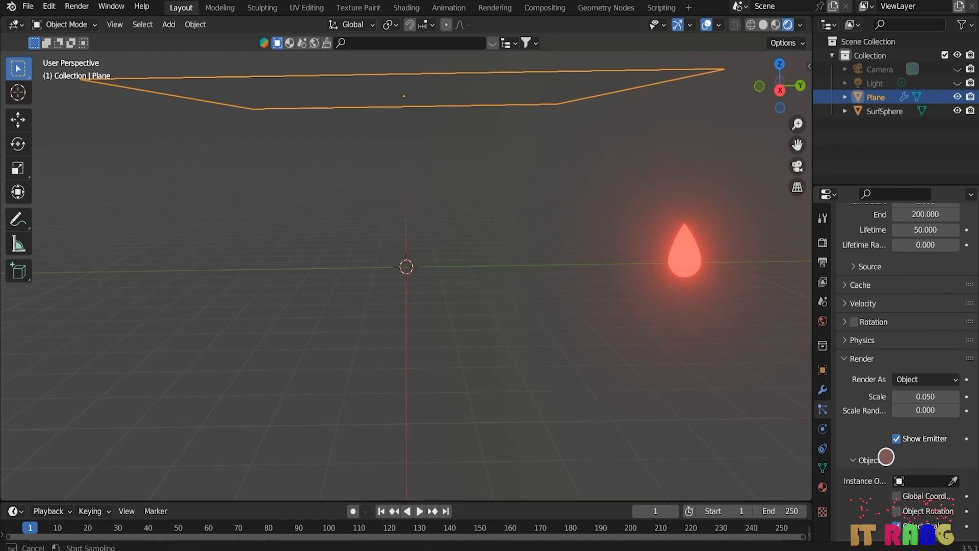
{"action": "left_click", "coordinate": [688, 256]}
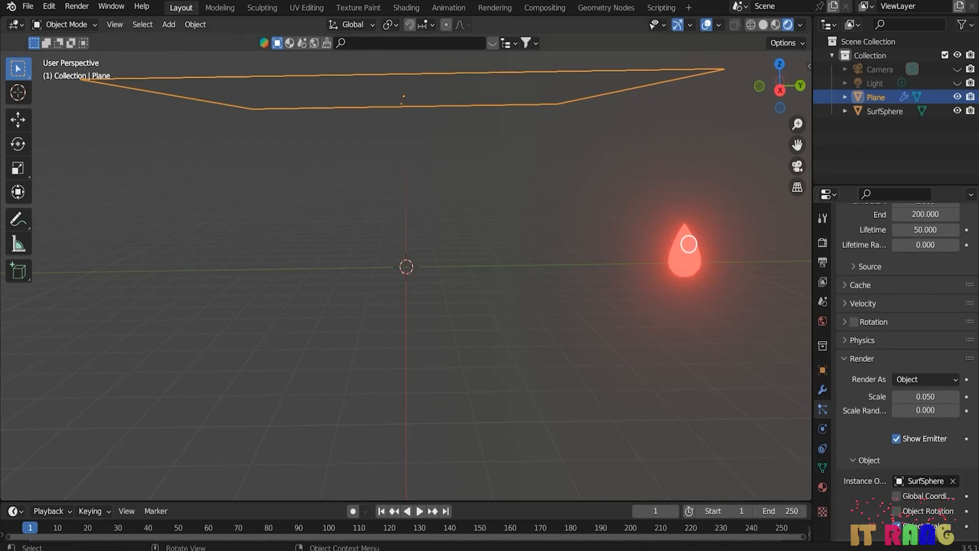
Step: Hide the original teardrop in the viewport and play the animation to frame 46
{"action": "left_click", "coordinate": [684, 249]}
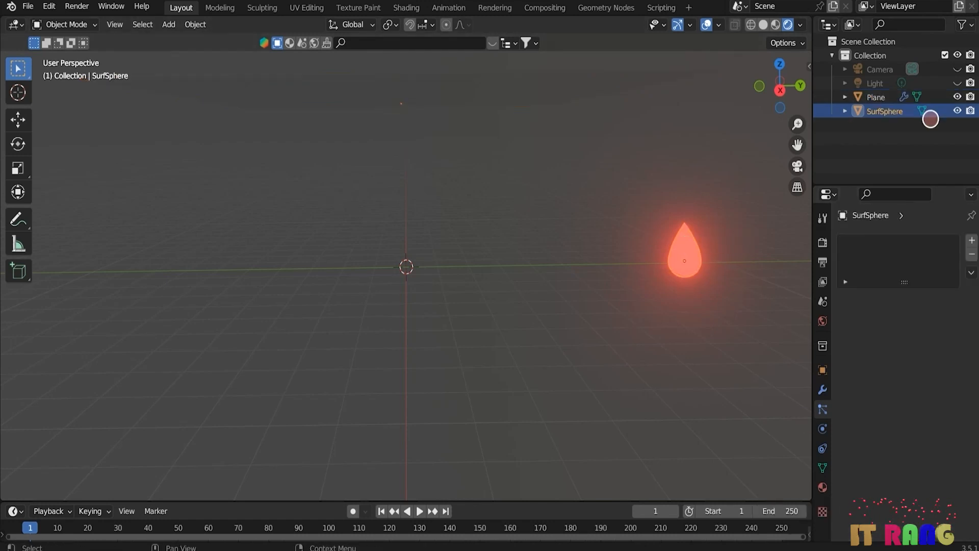
{"action": "left_click", "coordinate": [958, 111]}
{"action": "left_click", "coordinate": [417, 509]}
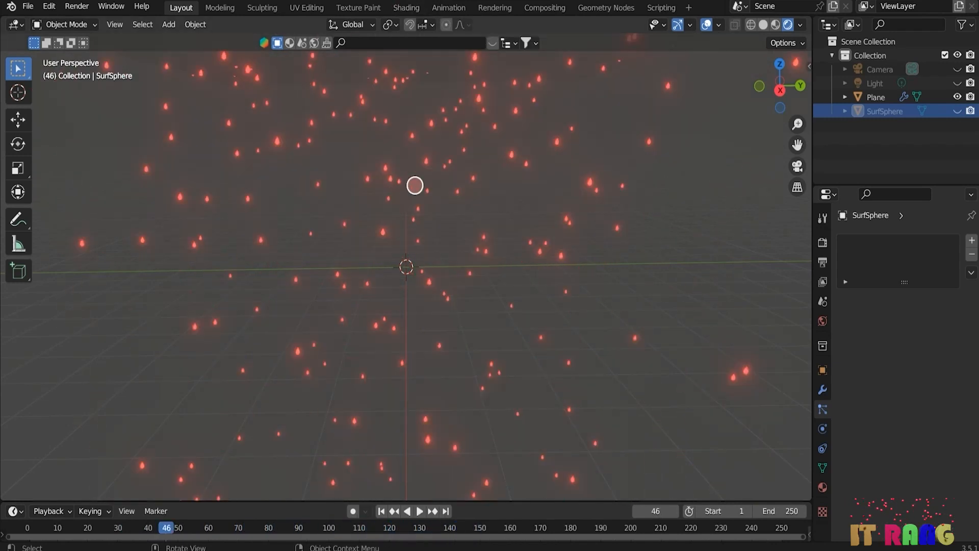
Step: In the World shader nodes, replace the Background node with an Environment Texture node
{"action": "left_click", "coordinate": [406, 8]}
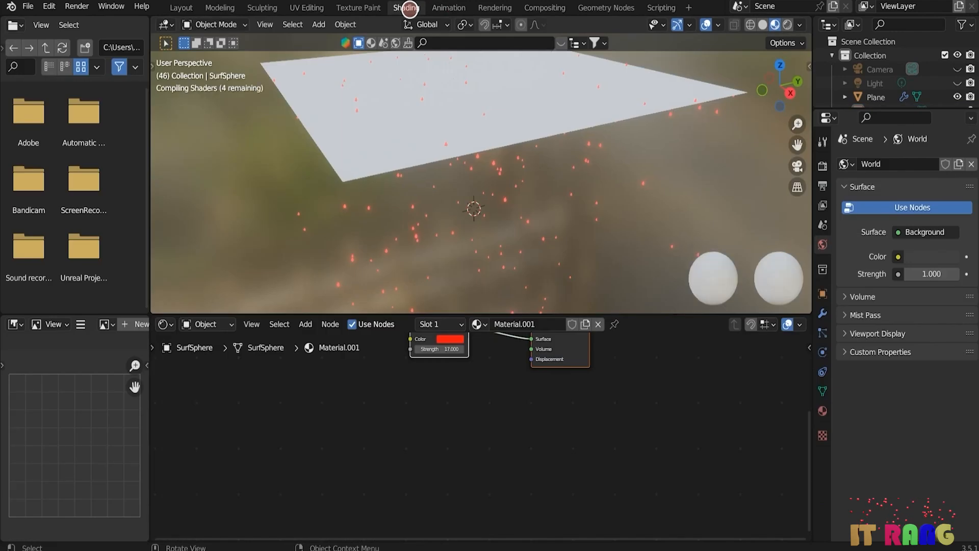
{"action": "left_click", "coordinate": [229, 324]}
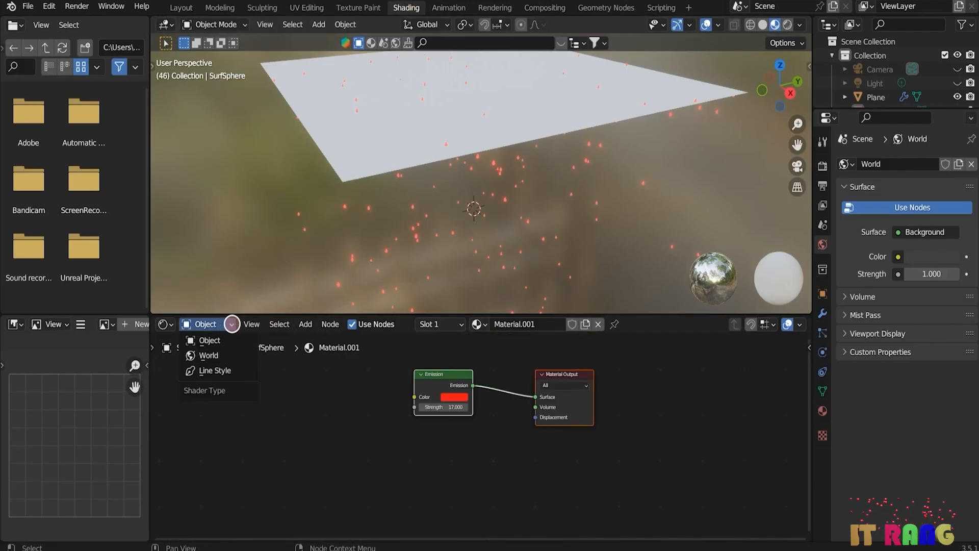
{"action": "left_click", "coordinate": [209, 354]}
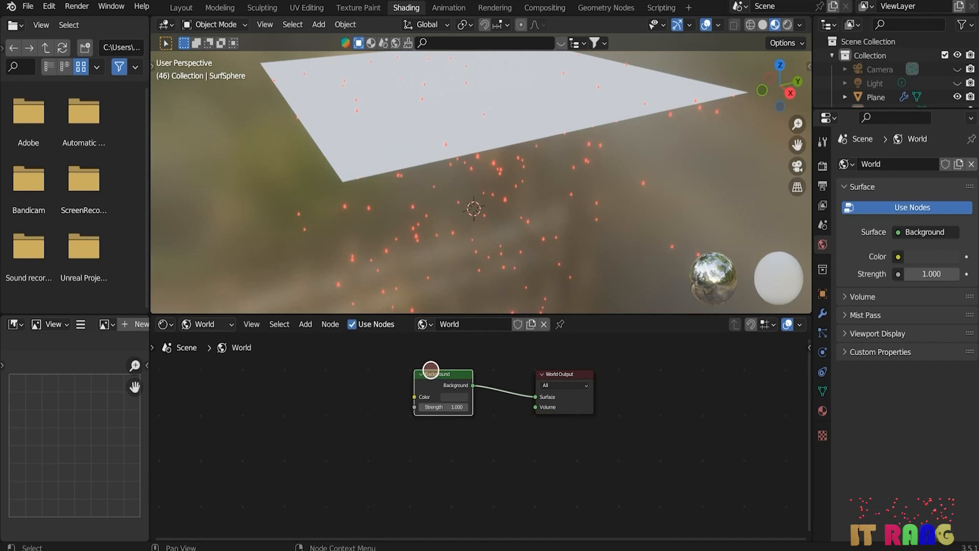
{"action": "key", "text": "x"}
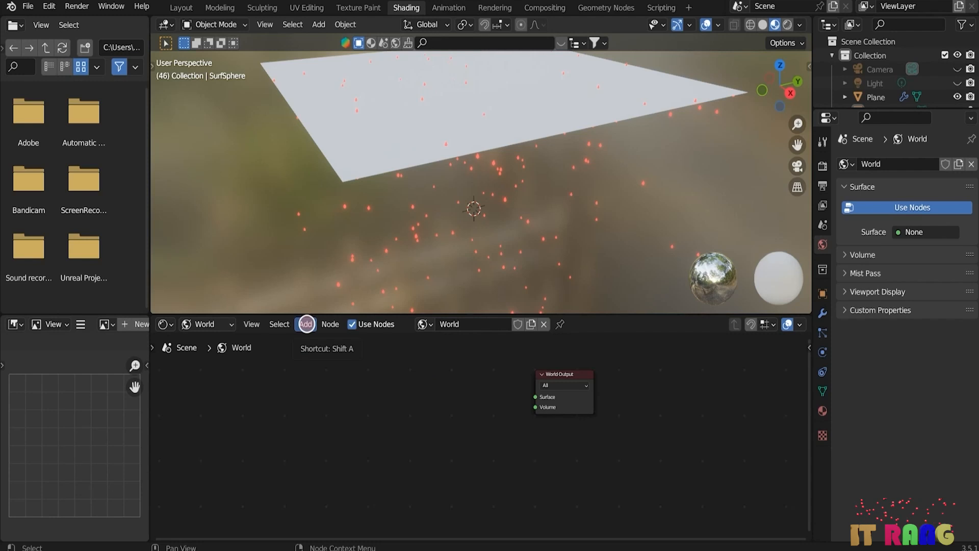
{"action": "left_click", "coordinate": [306, 323]}
{"action": "left_click", "coordinate": [328, 339]}
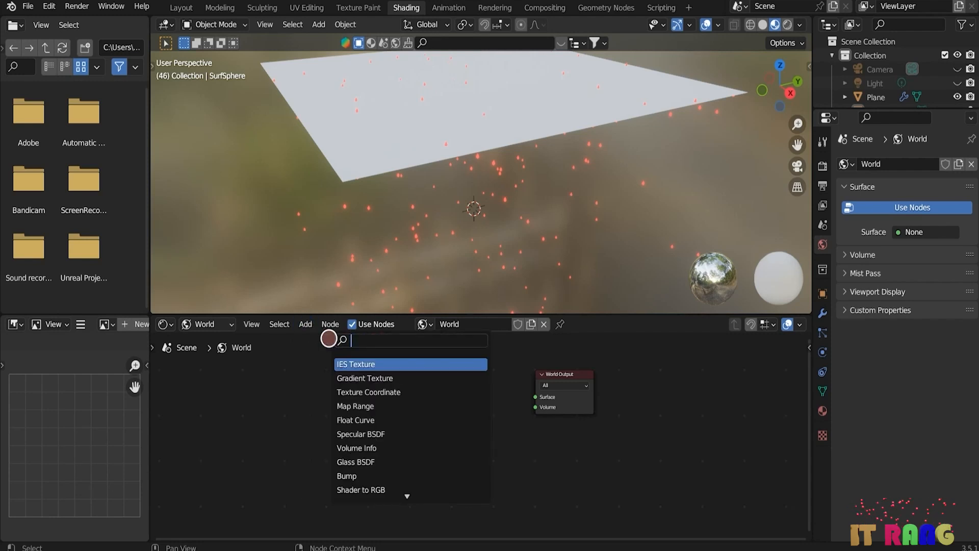
{"action": "type", "text": "envi"}
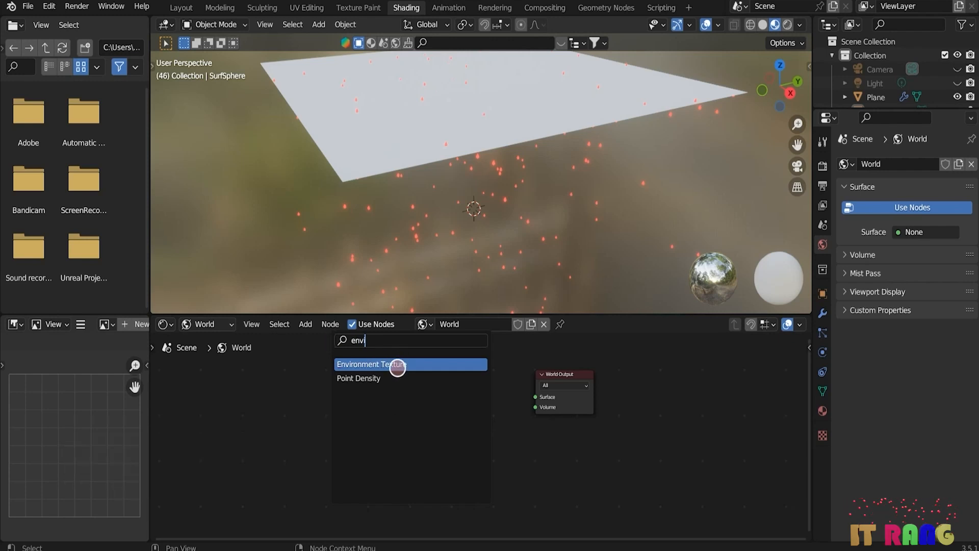
{"action": "left_click", "coordinate": [397, 367]}
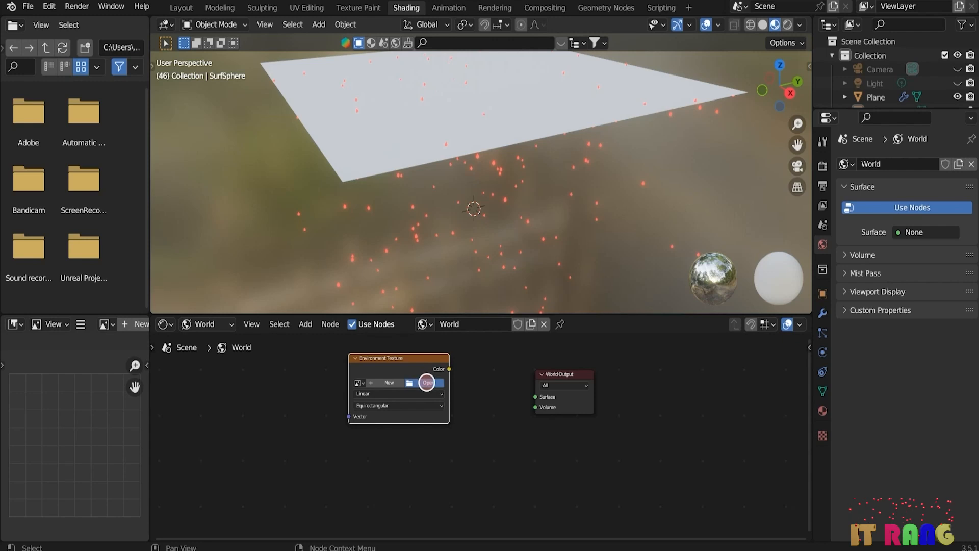
Step: Load 8k_stars.jpg from the Desktop into the Environment Texture and connect its Color output to the World Output's Surface
{"action": "left_click", "coordinate": [426, 382]}
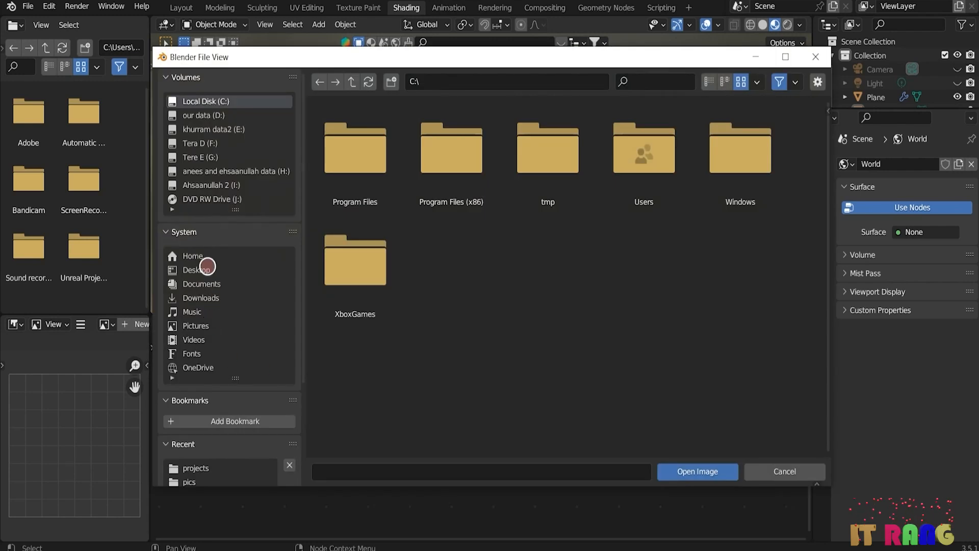
{"action": "left_click", "coordinate": [202, 268]}
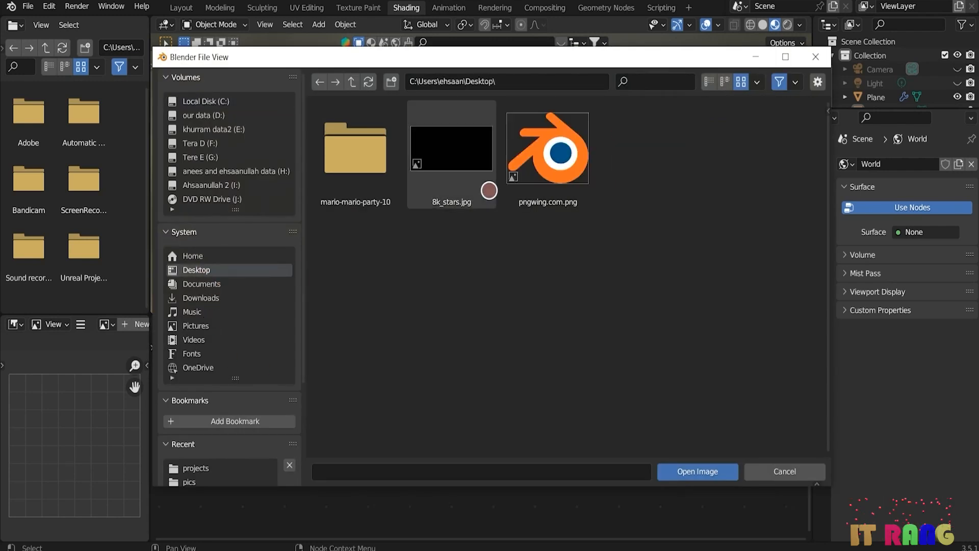
{"action": "left_click", "coordinate": [469, 154]}
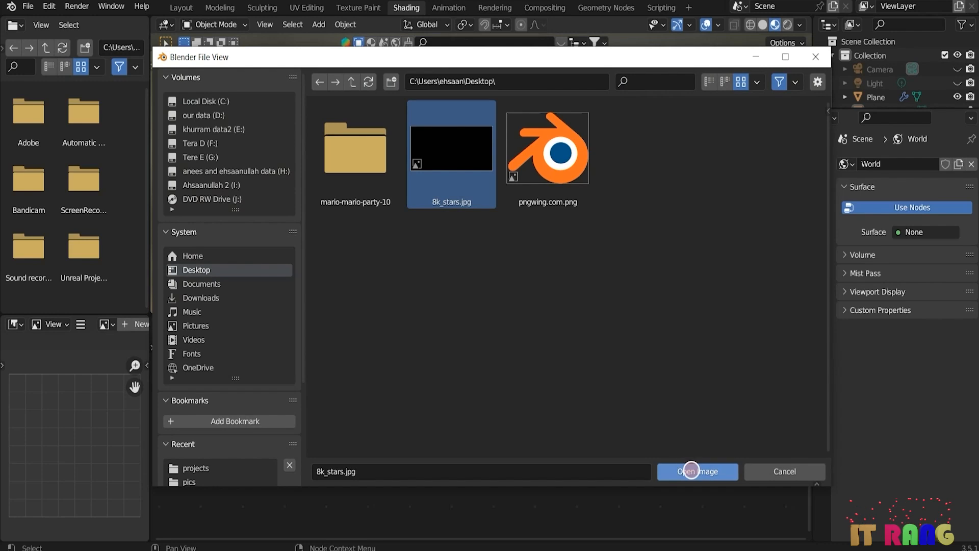
{"action": "left_click", "coordinate": [691, 470]}
{"action": "left_click_drag", "start_coordinate": [449, 369], "coordinate": [535, 397]}
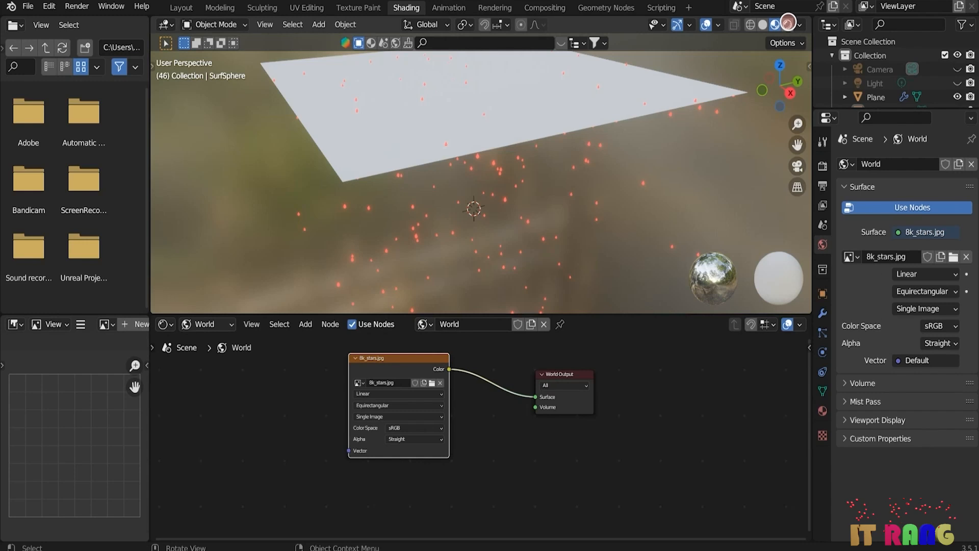
Step: Switch the viewport to Rendered shading, then hide the viewport overlays in the Layout workspace
{"action": "left_click", "coordinate": [788, 23]}
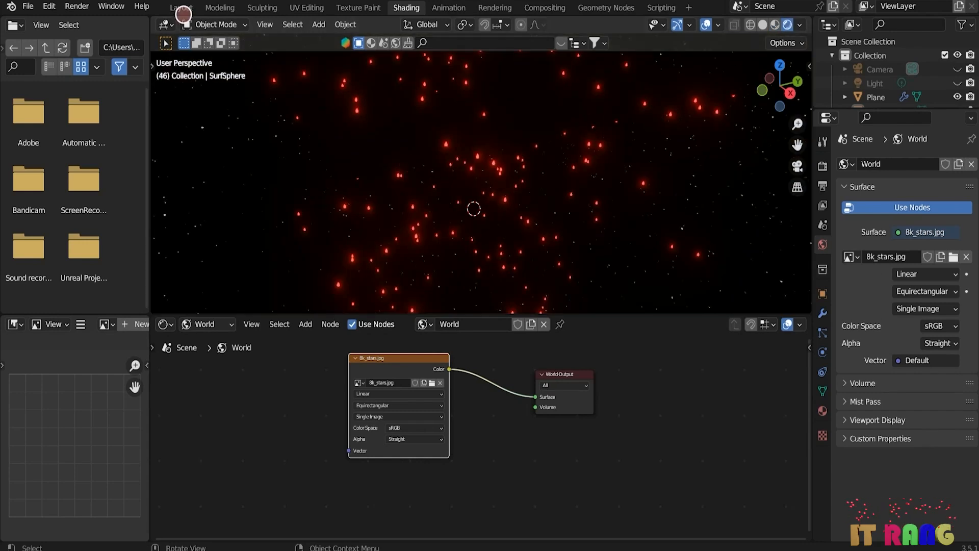
{"action": "left_click", "coordinate": [181, 7]}
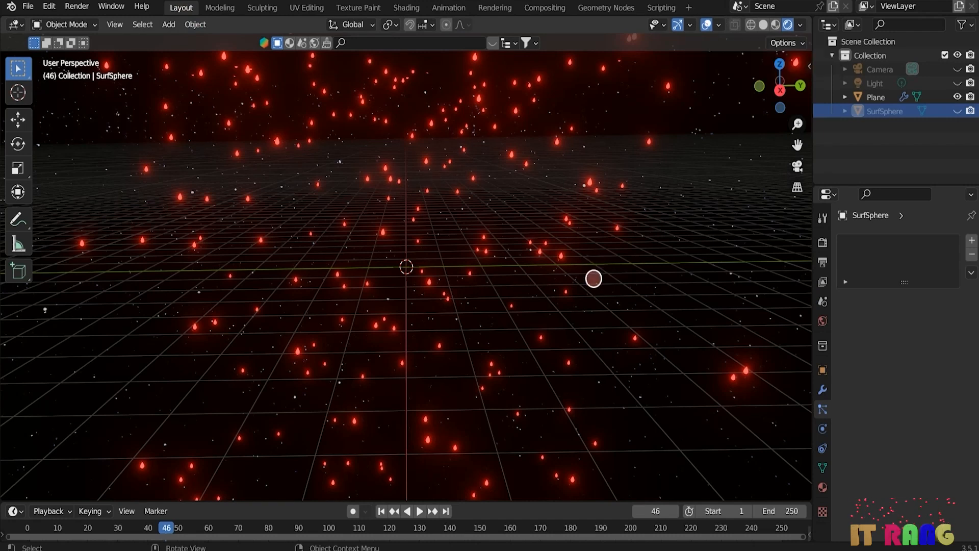
{"action": "left_click", "coordinate": [707, 24]}
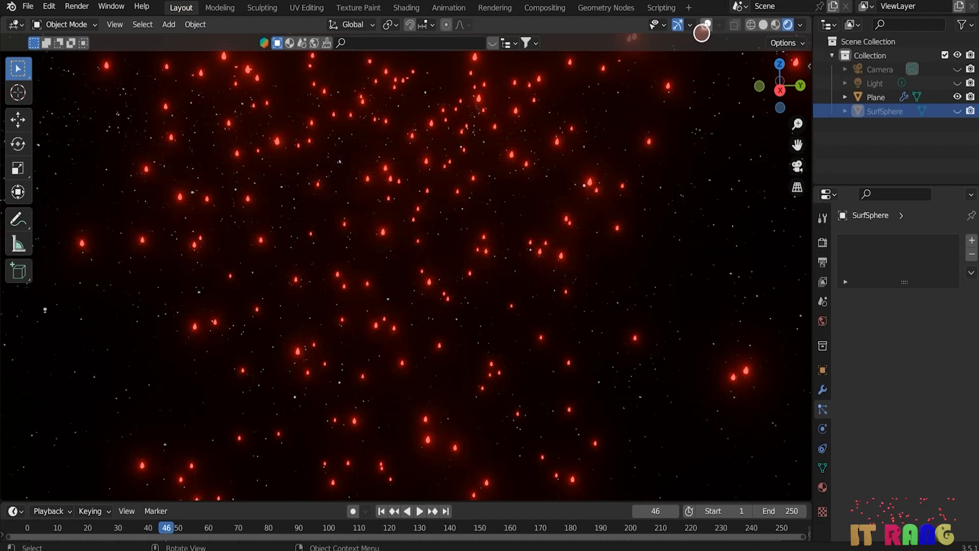
Step: Play the particle animation against the starry background, then stop it and return to frame 1
{"action": "left_click", "coordinate": [418, 510]}
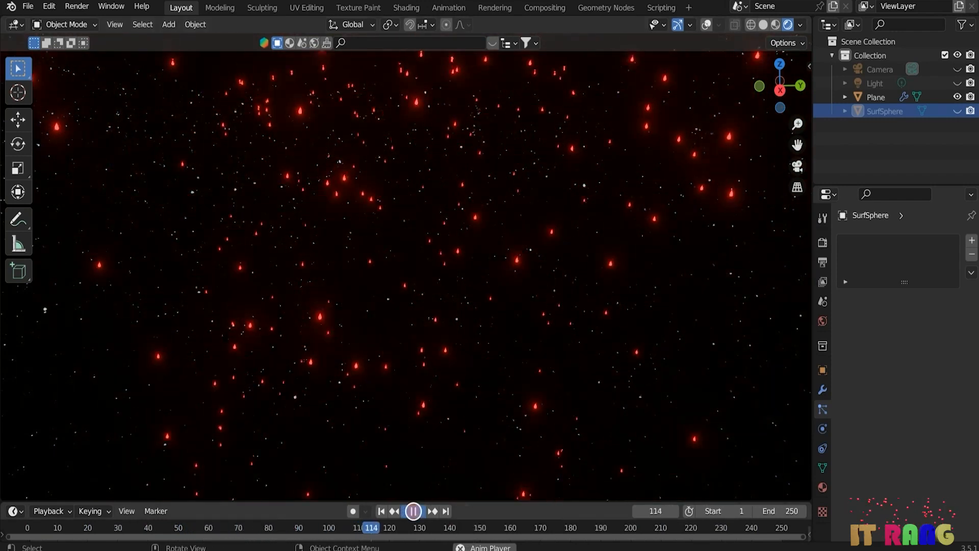
{"action": "left_click", "coordinate": [413, 511]}
{"action": "left_click", "coordinate": [379, 511]}
Step: Unhide the SurfSphere teardrop and change its material's emission color to orange
{"action": "left_click", "coordinate": [957, 111]}
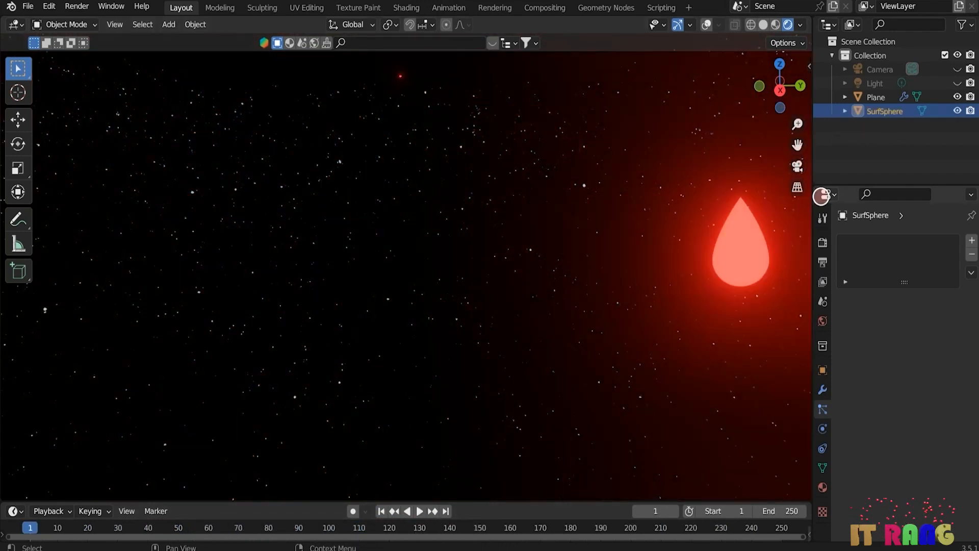
{"action": "left_click", "coordinate": [819, 485]}
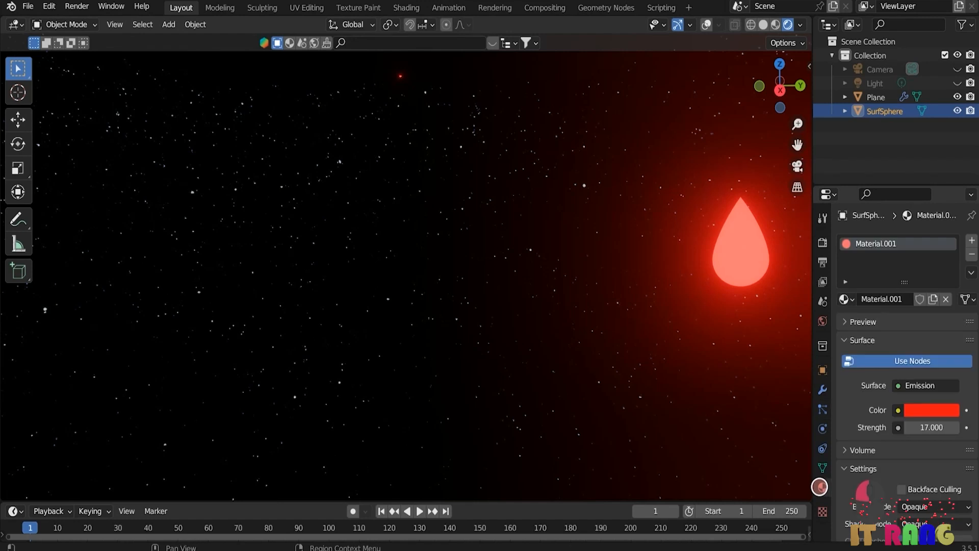
{"action": "left_click", "coordinate": [928, 409]}
{"action": "left_click", "coordinate": [895, 297]}
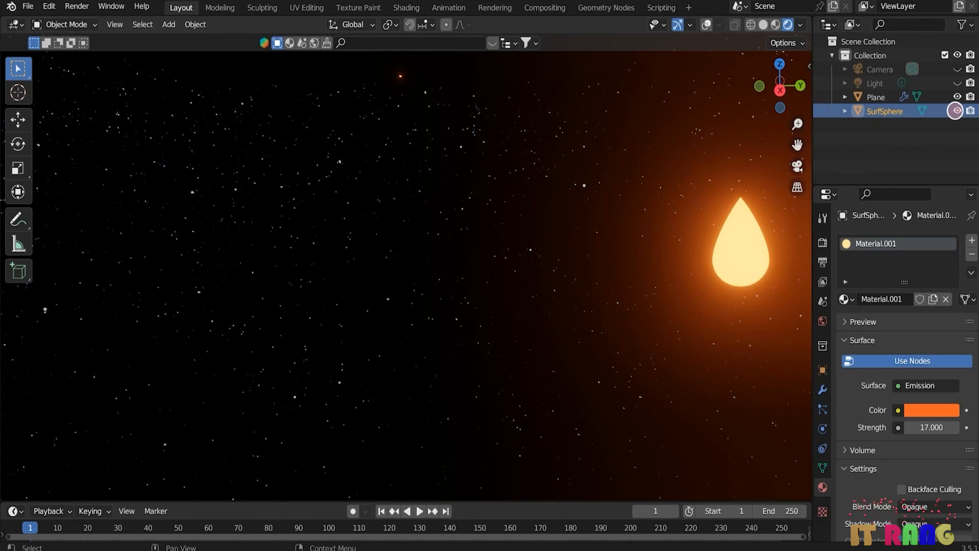
Step: Hide the teardrop in the viewport again and play the recolored particle animation
{"action": "left_click", "coordinate": [957, 110]}
{"action": "left_click", "coordinate": [419, 511]}
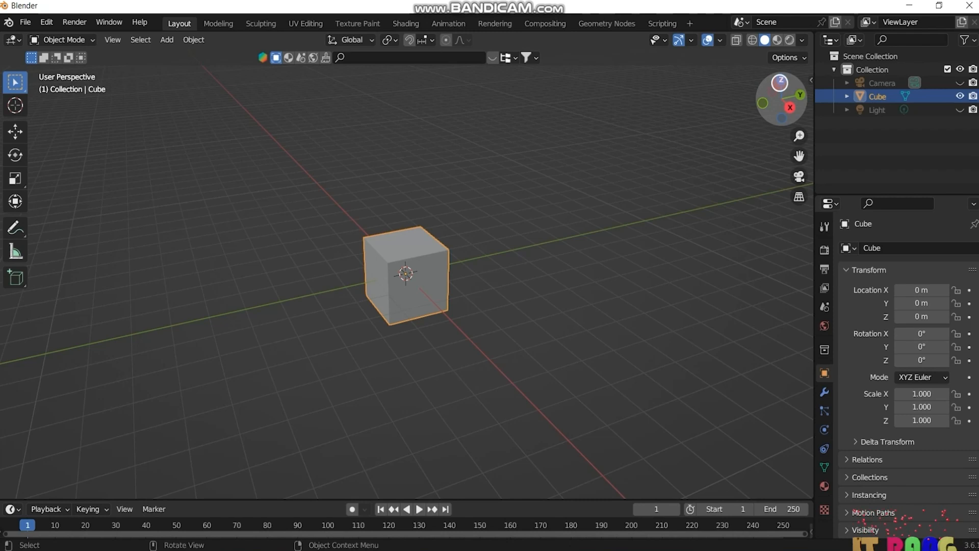
Step: Switch to the top view, split the 3D viewport vertically and turn the new area into an Image Editor
{"action": "left_click", "coordinate": [781, 79]}
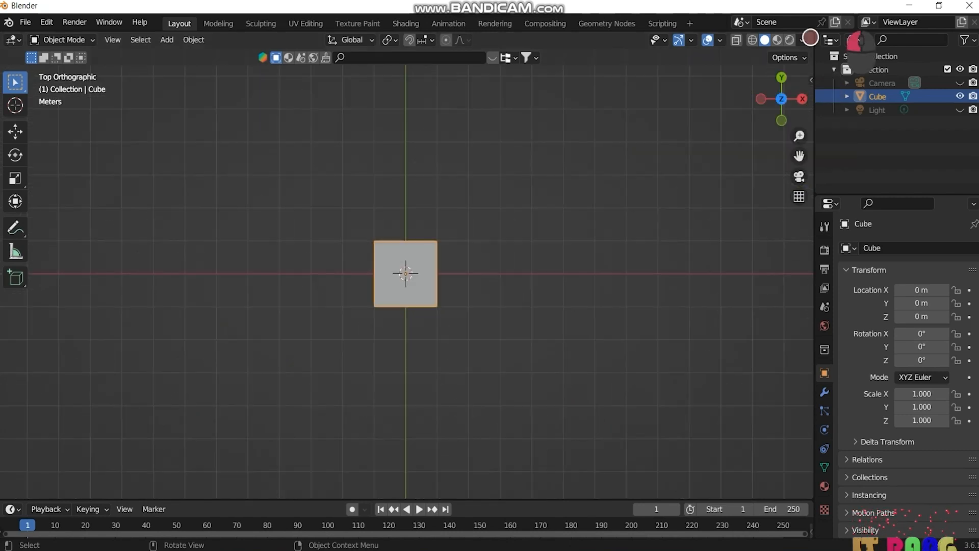
{"action": "left_click_drag", "start_coordinate": [855, 41], "coordinate": [586, 44]}
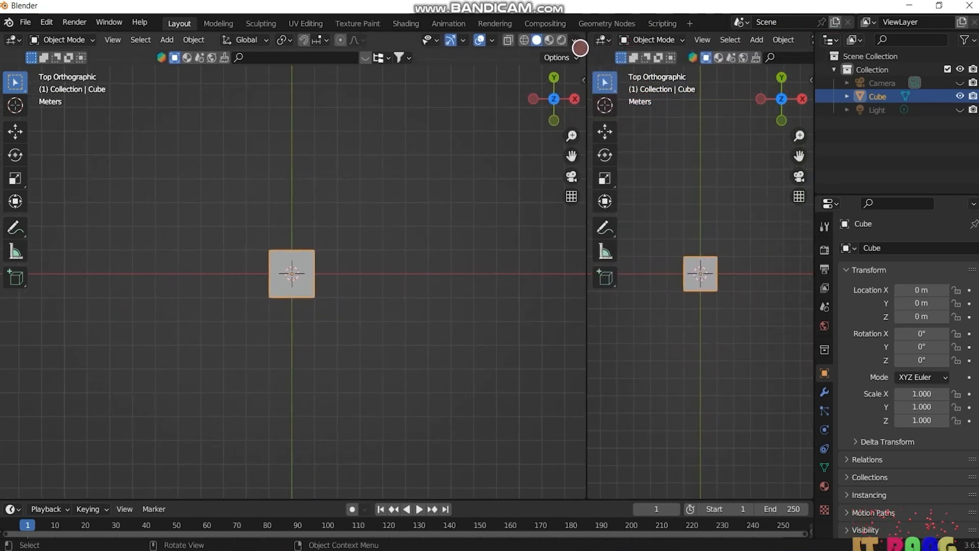
{"action": "left_click", "coordinate": [607, 39]}
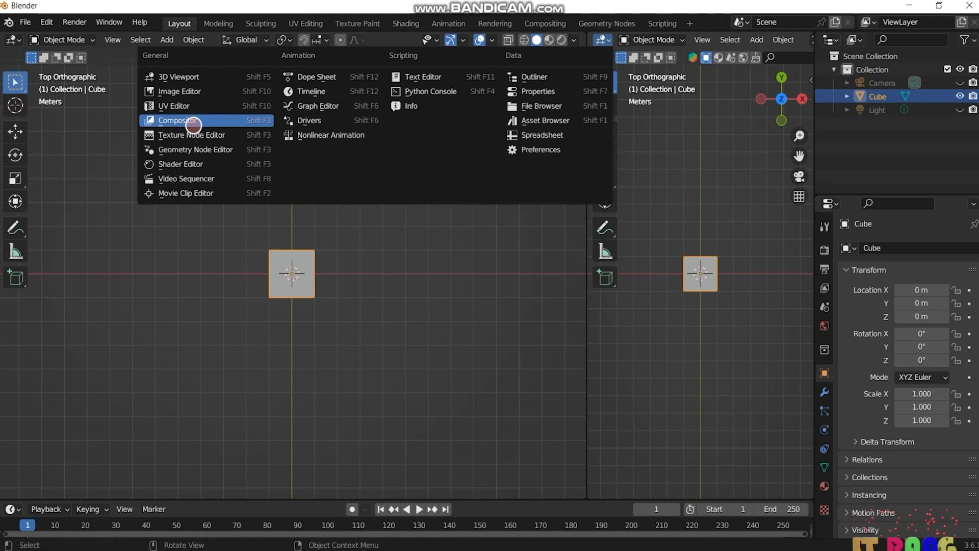
{"action": "left_click", "coordinate": [187, 91]}
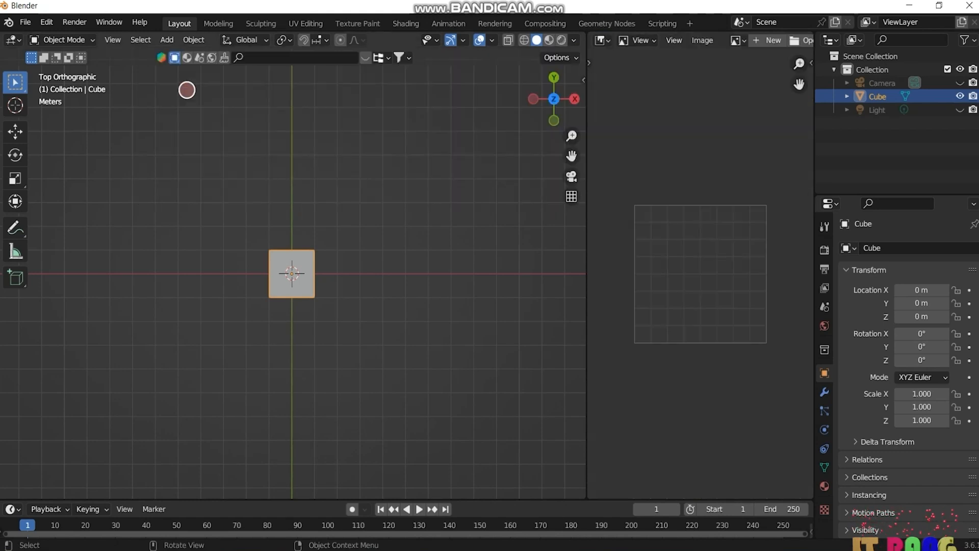
Step: Load the reference image solarsystem all.jpg from the Desktop textures/solar system folder into the Image Editor and widen the 3D viewport
{"action": "left_click", "coordinate": [701, 40]}
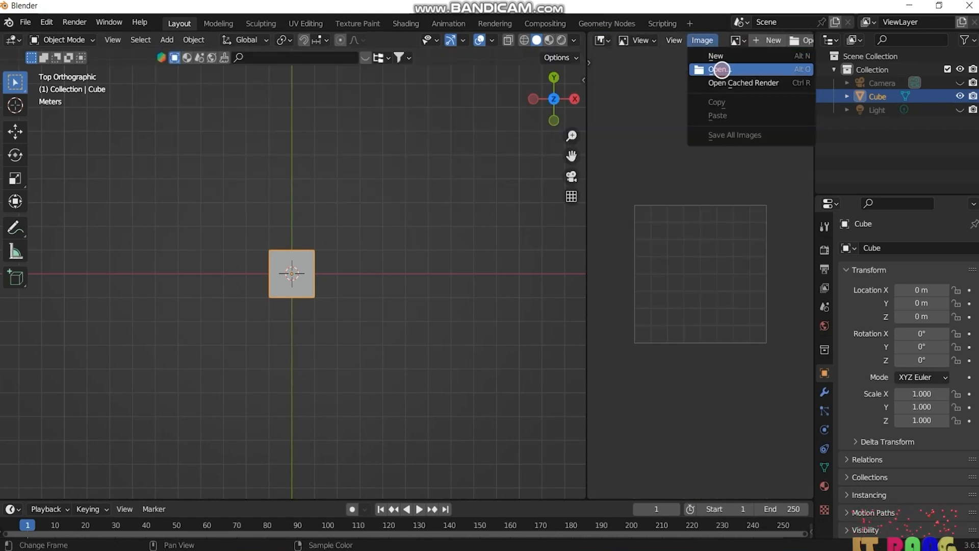
{"action": "left_click", "coordinate": [720, 69]}
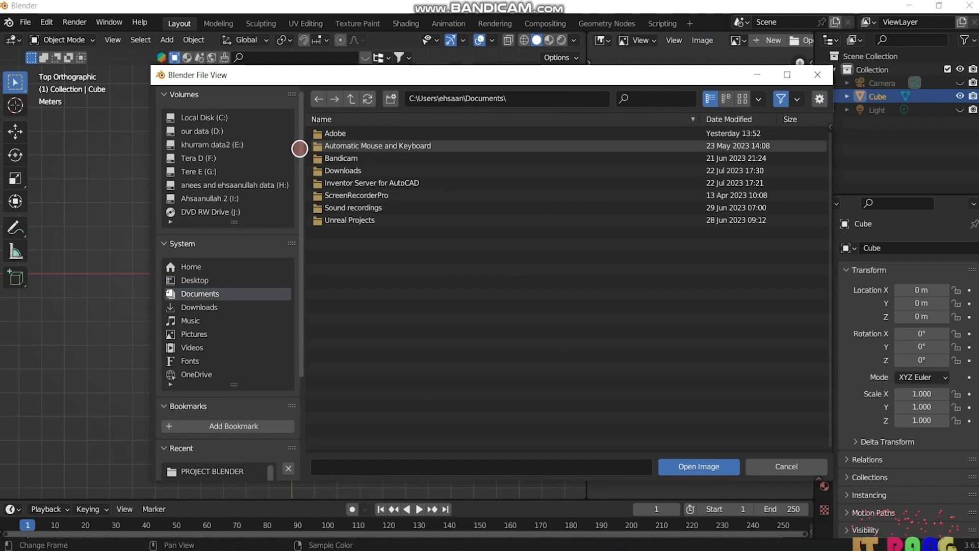
{"action": "left_click", "coordinate": [196, 278]}
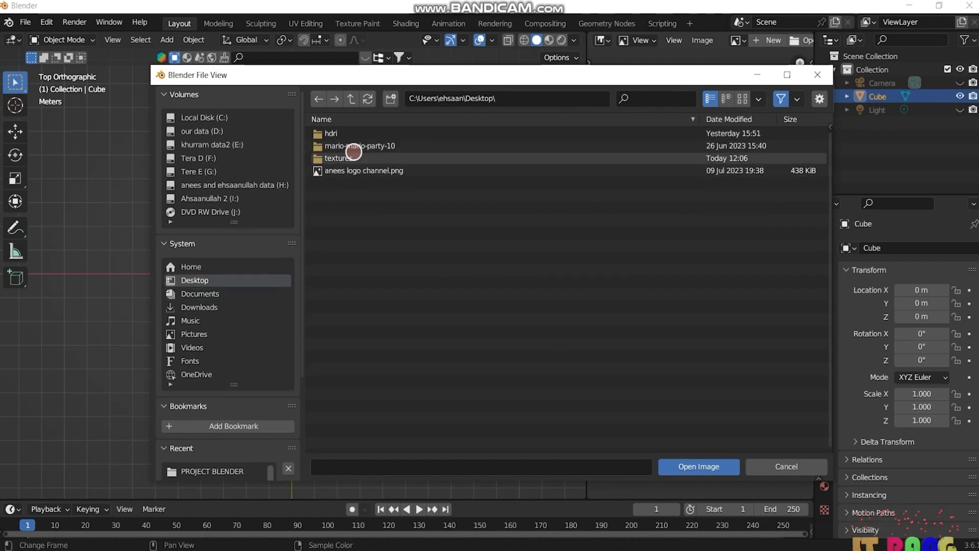
{"action": "double_click", "coordinate": [340, 154]}
{"action": "double_click", "coordinate": [339, 158]}
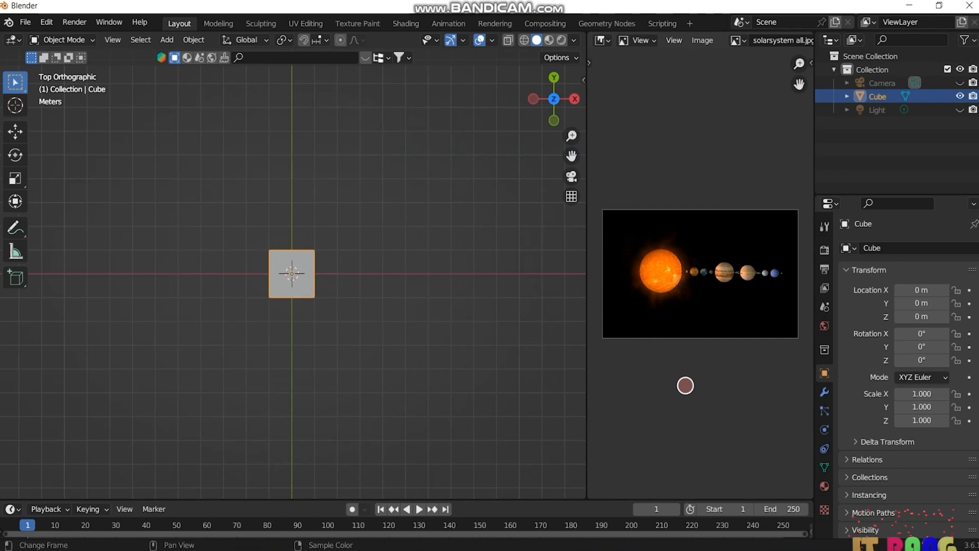
{"action": "left_click_drag", "start_coordinate": [587, 352], "coordinate": [670, 347]}
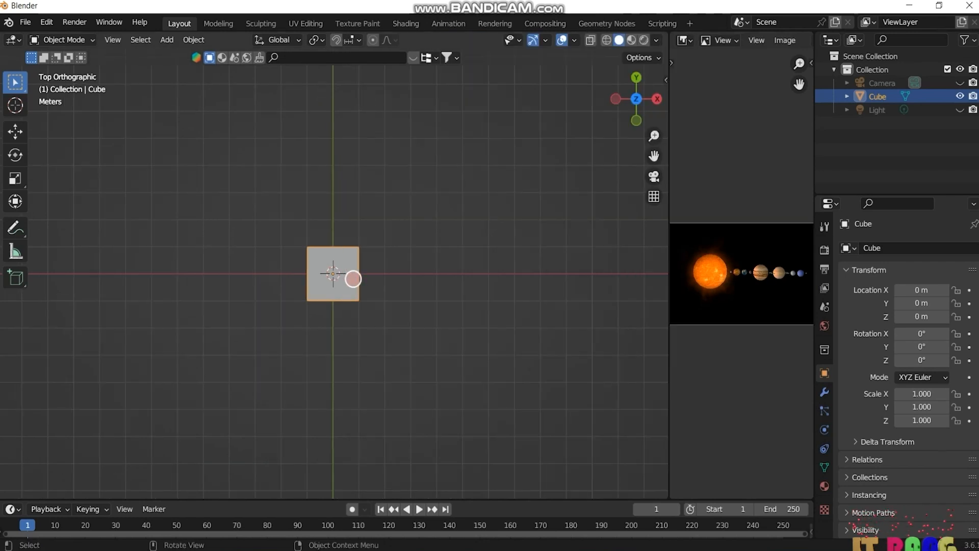
Step: Replace the default cube with a UV sphere at the origin and shade it smooth
{"action": "key", "text": "x"}
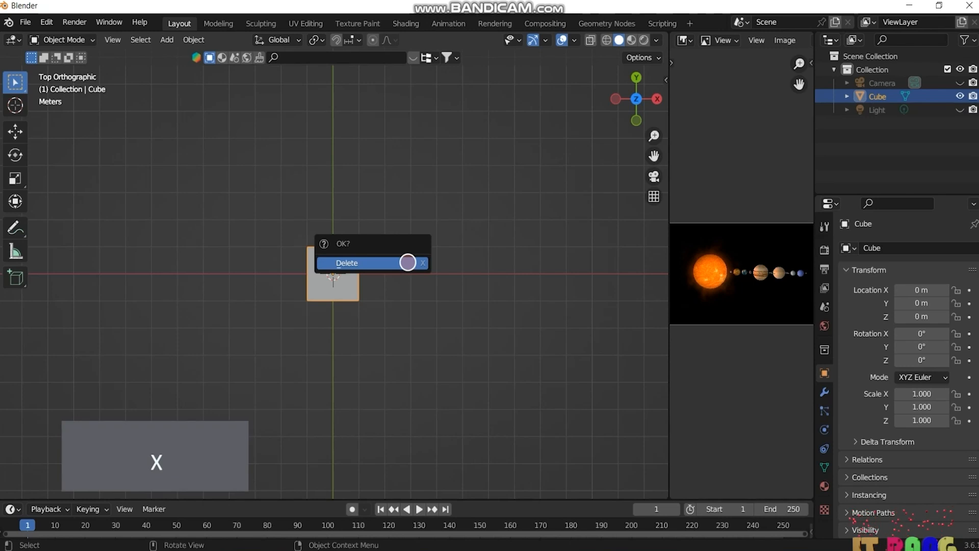
{"action": "left_click", "coordinate": [381, 263]}
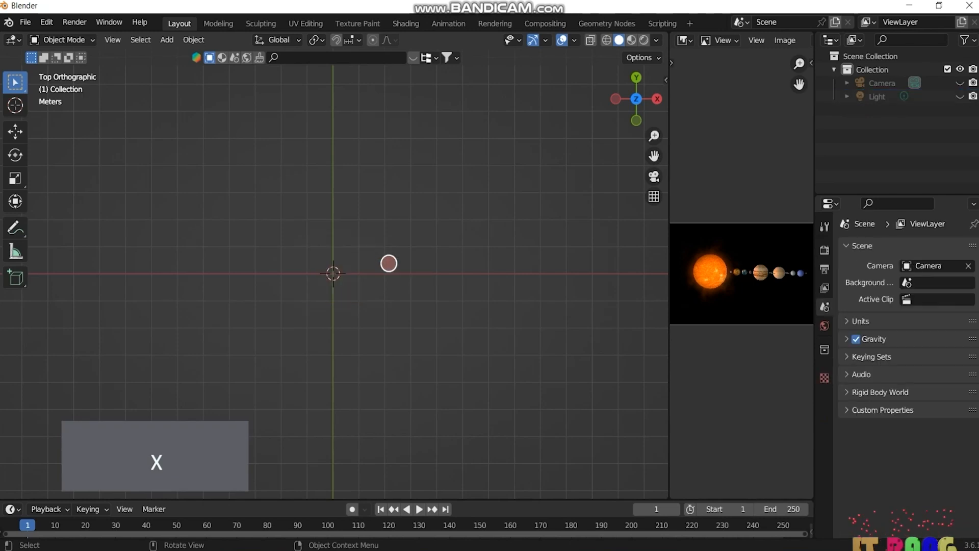
{"action": "key", "text": "shift+a"}
{"action": "mouse_move", "coordinate": [383, 277]}
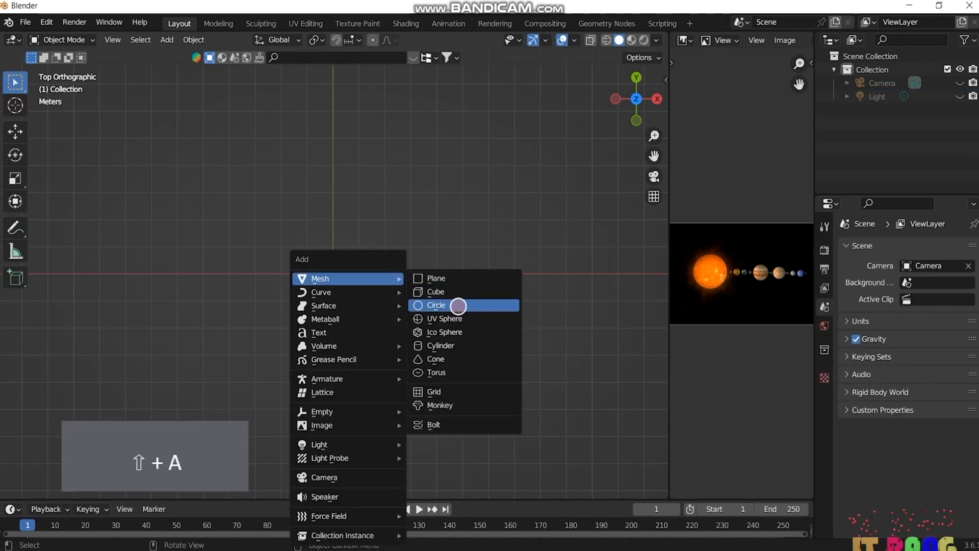
{"action": "left_click", "coordinate": [448, 318]}
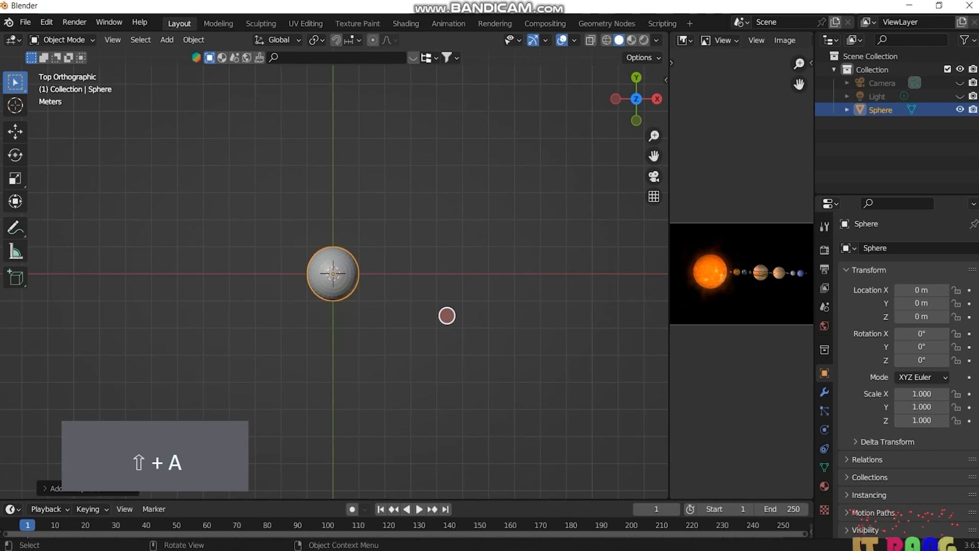
{"action": "right_click", "coordinate": [341, 267]}
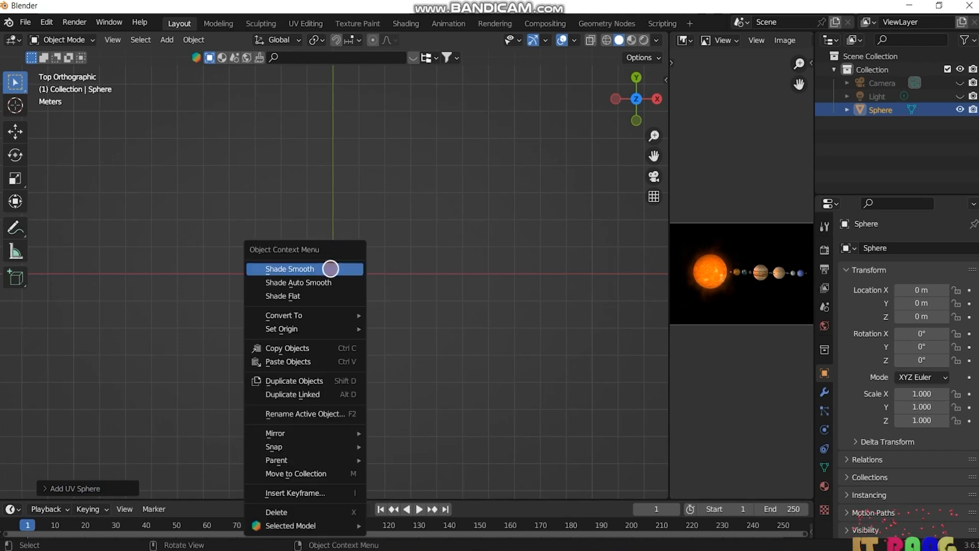
{"action": "left_click", "coordinate": [330, 268]}
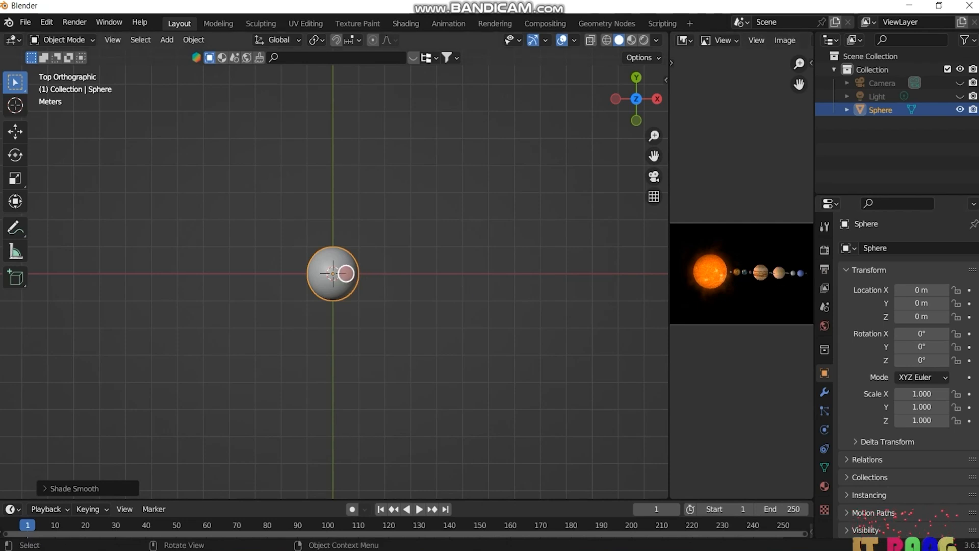
Step: Duplicate the sphere three times along the X axis, placing the copies at about 2.5 m, 4.8 m and 7.2 m
{"action": "key", "text": "shift"}
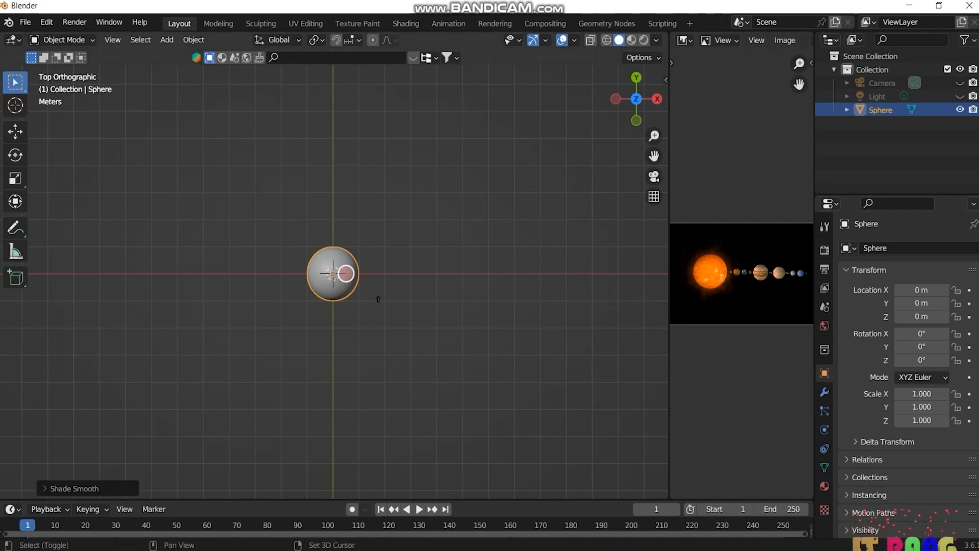
{"action": "key", "text": "shift+d"}
{"action": "key", "text": "x"}
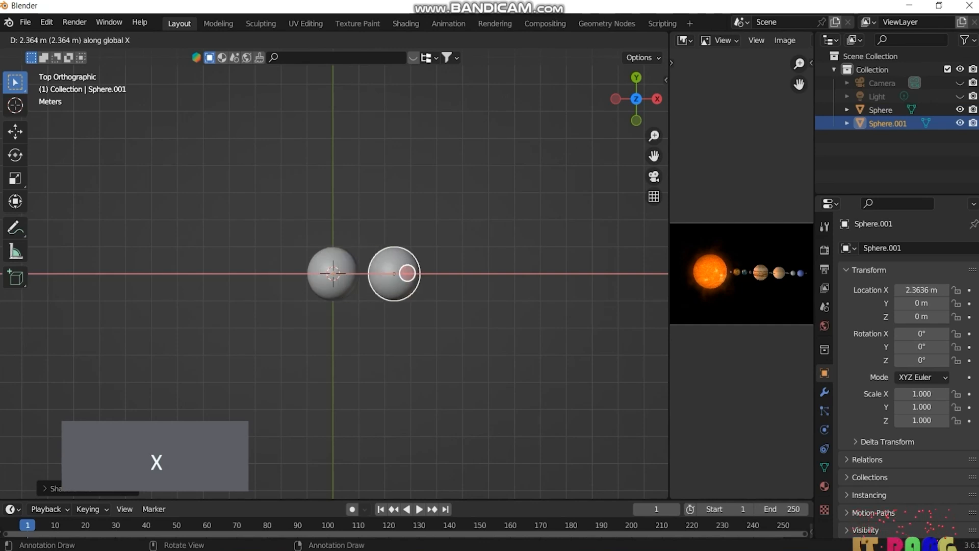
{"action": "left_click", "coordinate": [410, 275]}
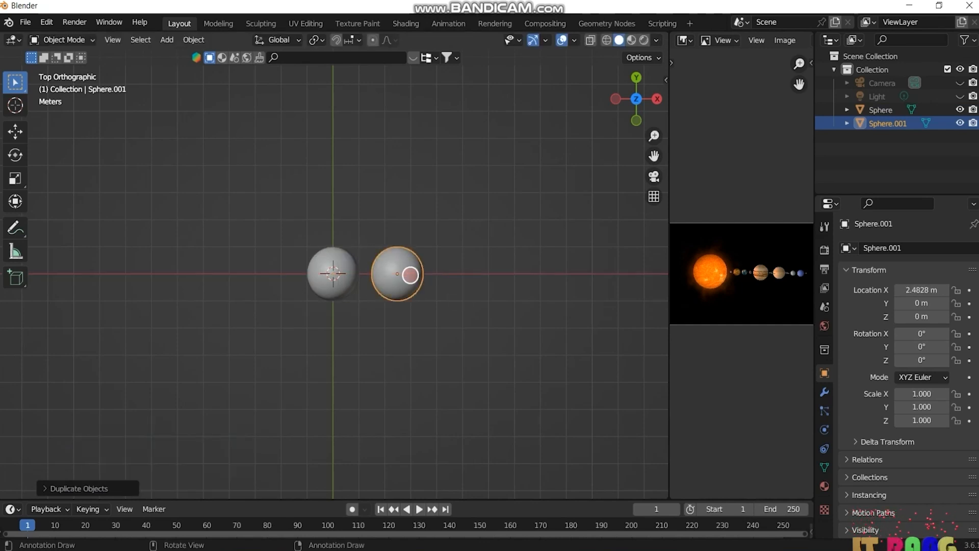
{"action": "key", "text": "shift+d"}
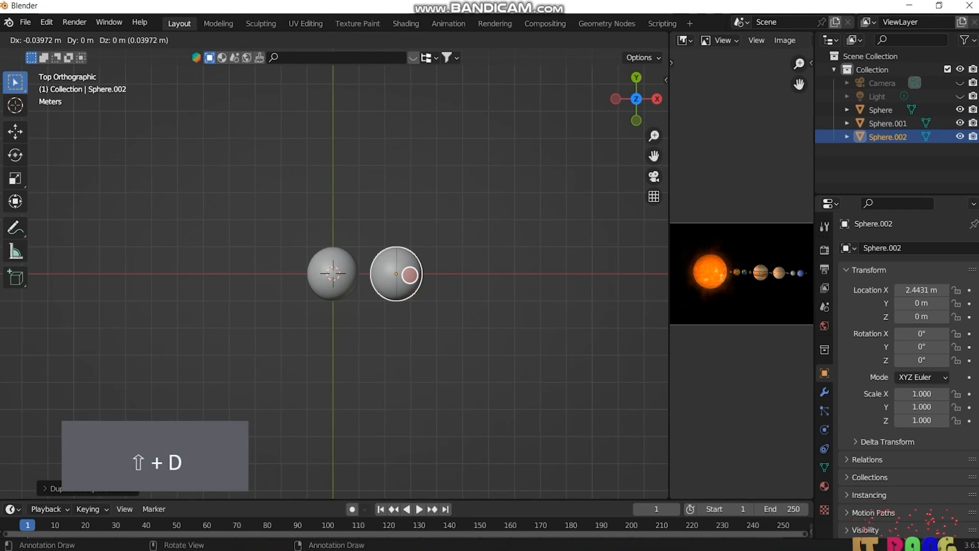
{"action": "key", "text": "x"}
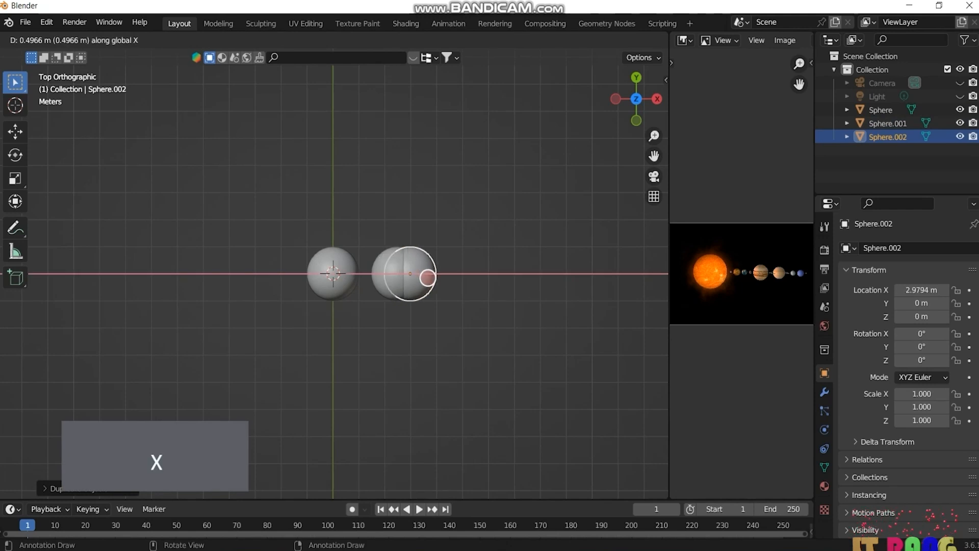
{"action": "left_click", "coordinate": [470, 282]}
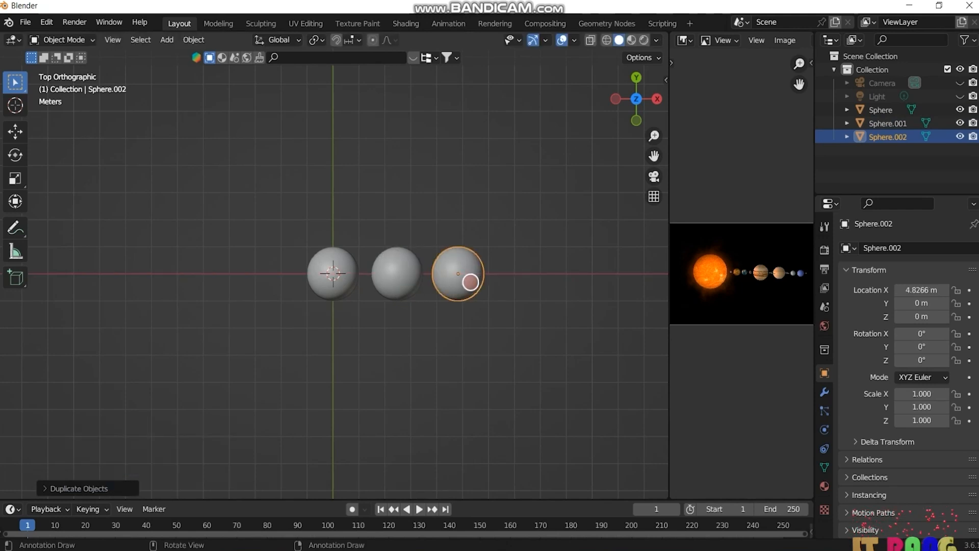
{"action": "key", "text": "shift+d"}
{"action": "key", "text": "x"}
{"action": "left_click", "coordinate": [505, 280]}
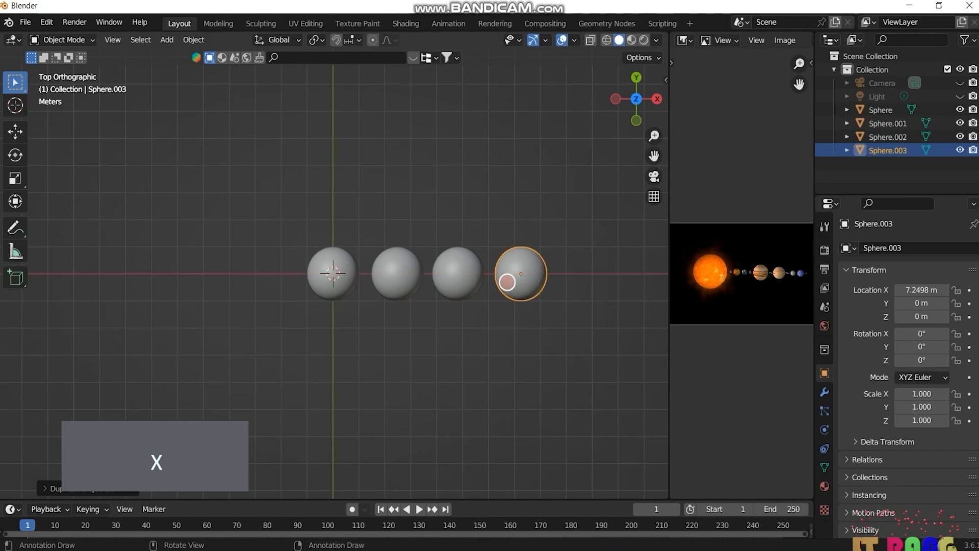
Step: Add two more sphere copies along the X axis at about 9.8 m and 12.3 m
{"action": "scroll", "coordinate": [504, 281], "scroll_direction": "down", "scroll_amount": 2}
{"action": "key", "text": "shift+d"}
{"action": "key", "text": "x"}
{"action": "left_click", "coordinate": [537, 280]}
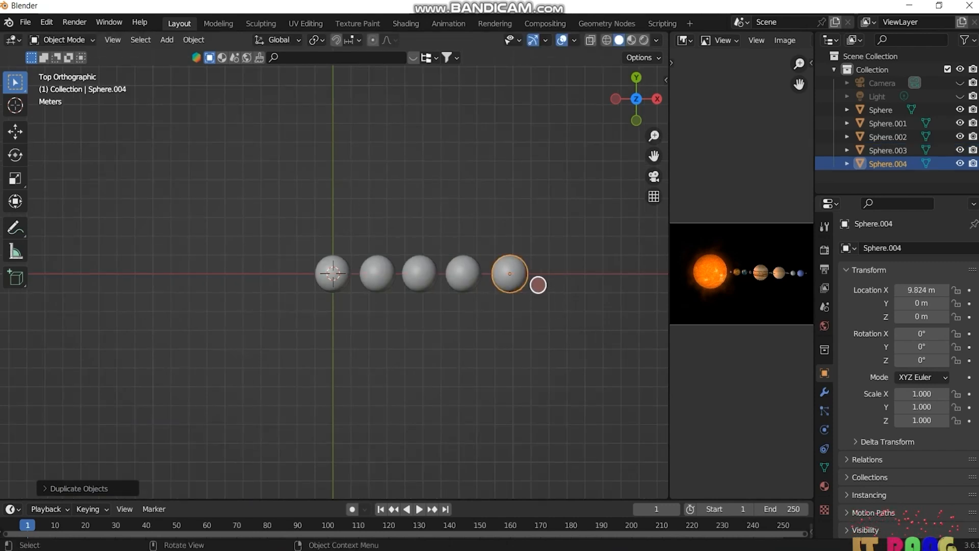
{"action": "key", "text": "shift+d"}
{"action": "key", "text": "x"}
{"action": "left_click", "coordinate": [581, 288]}
{"action": "scroll", "coordinate": [567, 291], "scroll_direction": "down", "scroll_amount": 2}
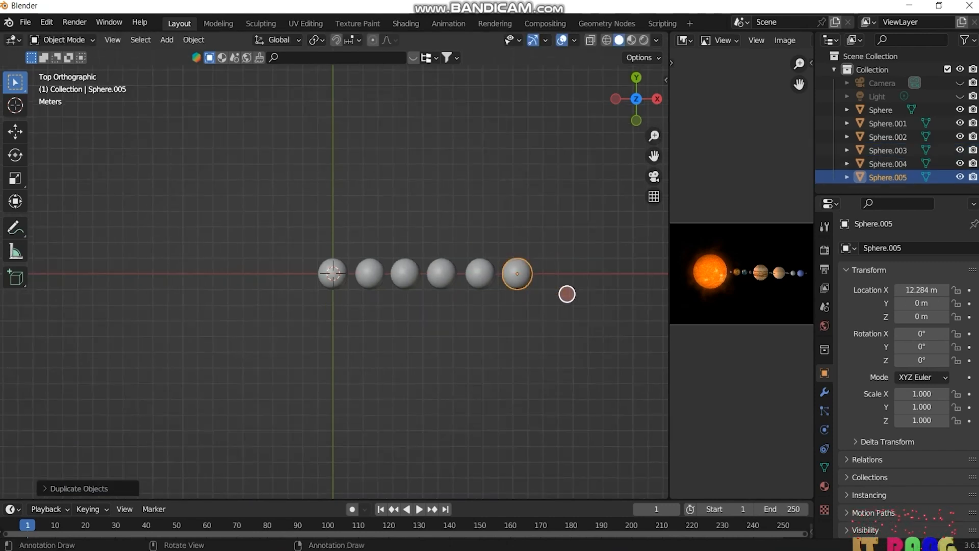
Step: Extend the row with three more evenly spaced sphere copies along X, the last two at about 17.4 m and 20.2 m, and deselect
{"action": "key", "text": "shift+d"}
{"action": "key", "text": "x"}
{"action": "left_click", "coordinate": [607, 291]}
{"action": "key", "text": "shift+d"}
{"action": "key", "text": "x"}
{"action": "left_click", "coordinate": [605, 273]}
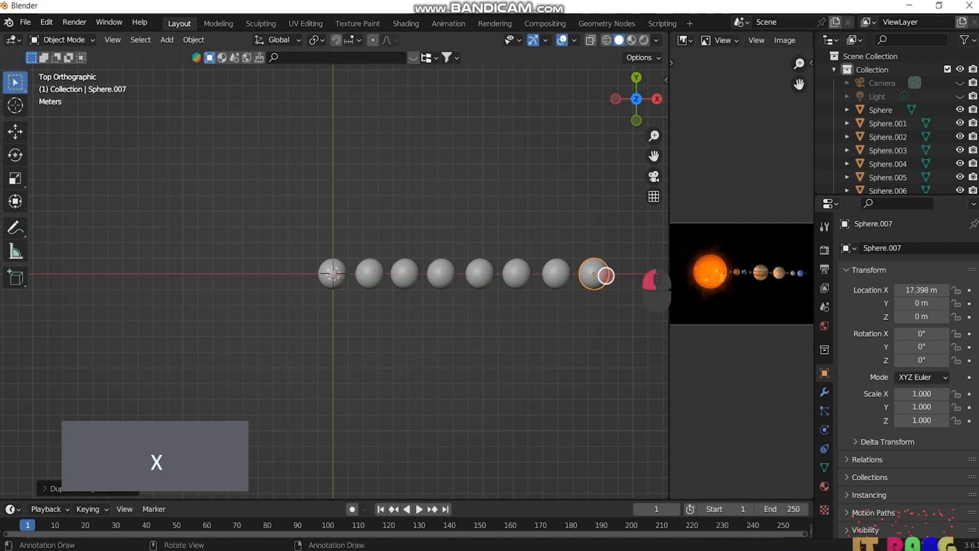
{"action": "scroll", "coordinate": [606, 274], "scroll_direction": "down", "scroll_amount": 1}
{"action": "key", "text": "shift+d"}
{"action": "key", "text": "x"}
{"action": "left_click", "coordinate": [617, 275]}
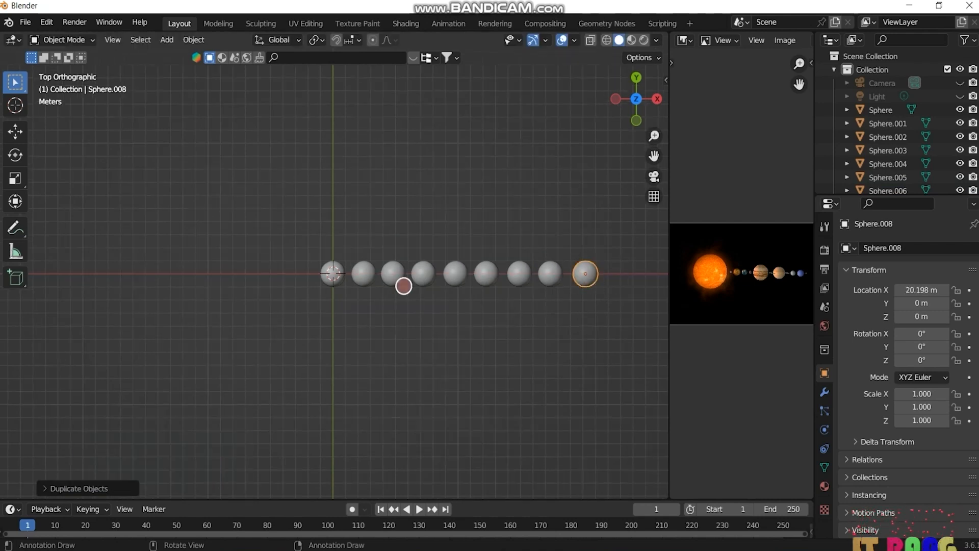
{"action": "left_click", "coordinate": [396, 323]}
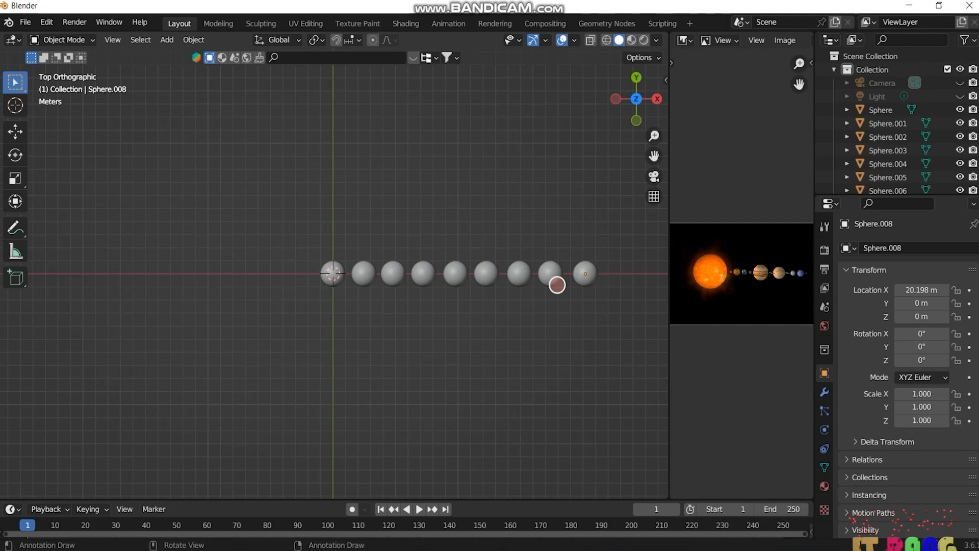
Step: Give the sphere at the origin a new material and set its Base Color to an Image Texture
{"action": "left_click", "coordinate": [331, 273]}
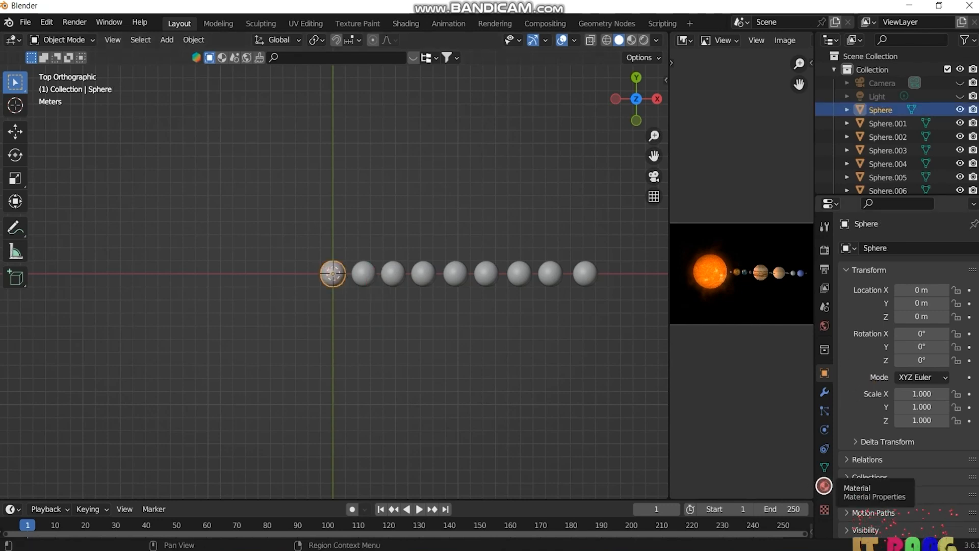
{"action": "left_click", "coordinate": [824, 485]}
{"action": "left_click", "coordinate": [929, 304]}
{"action": "left_click", "coordinate": [900, 445]}
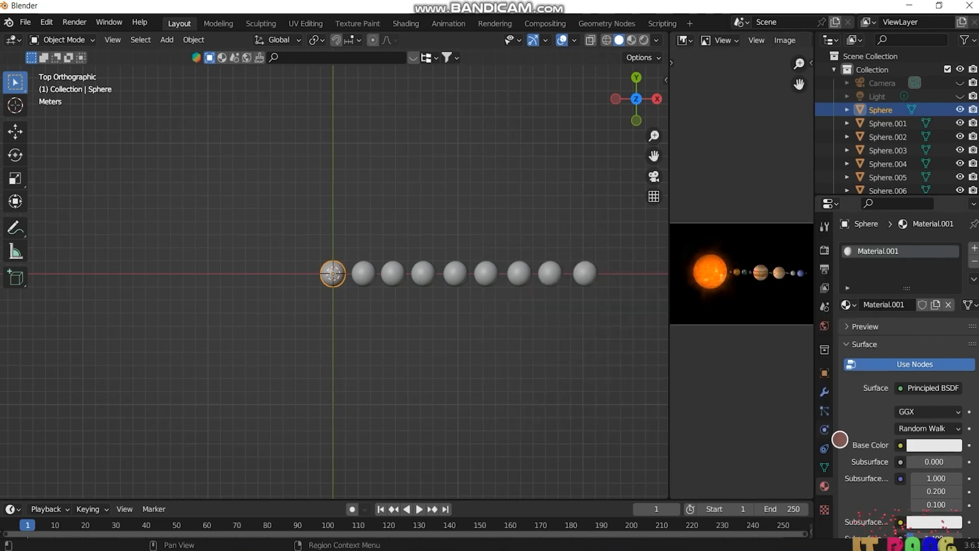
{"action": "left_click", "coordinate": [899, 445]}
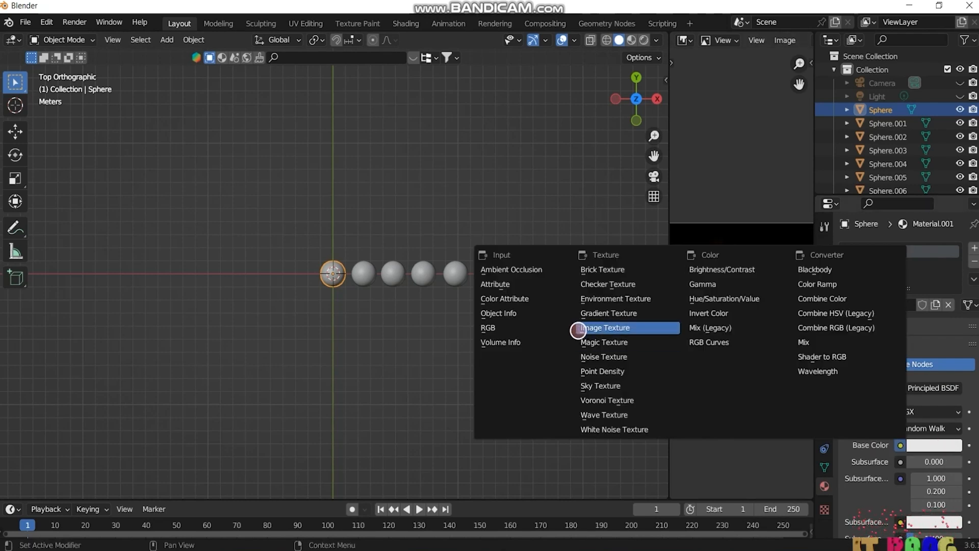
{"action": "left_click", "coordinate": [596, 328]}
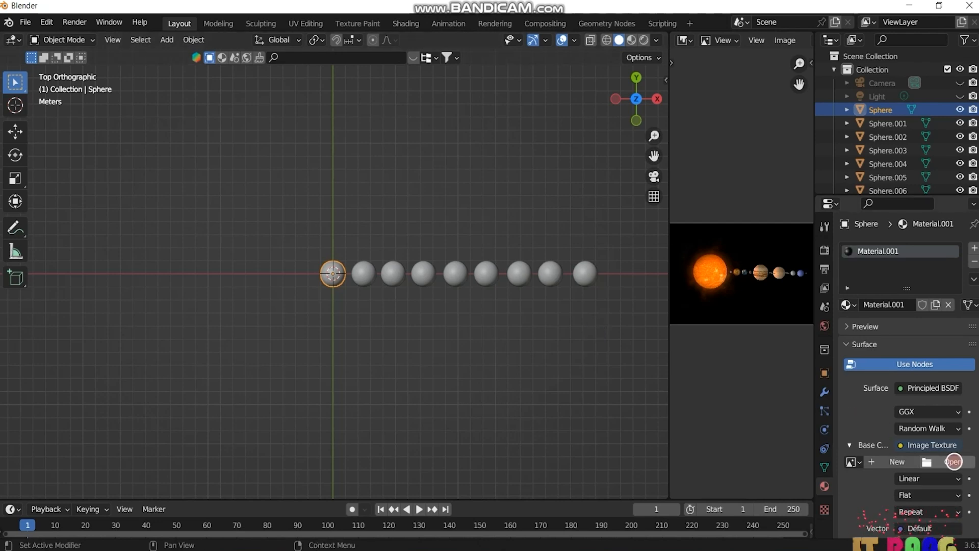
Step: Load 8k_sun.jpg from Desktop\textures\solar system\textures as the first sphere's texture and switch the viewport to Material Preview
{"action": "left_click", "coordinate": [953, 461]}
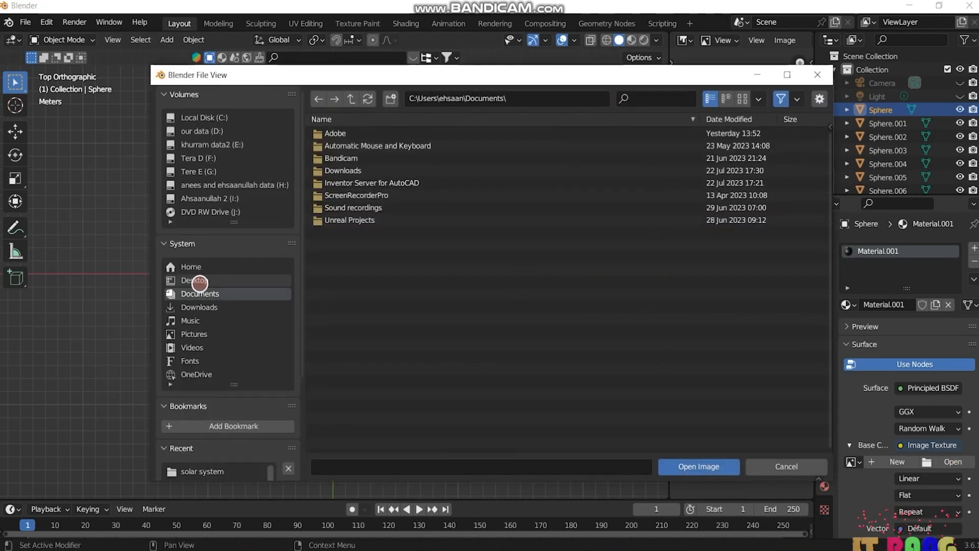
{"action": "left_click", "coordinate": [201, 280]}
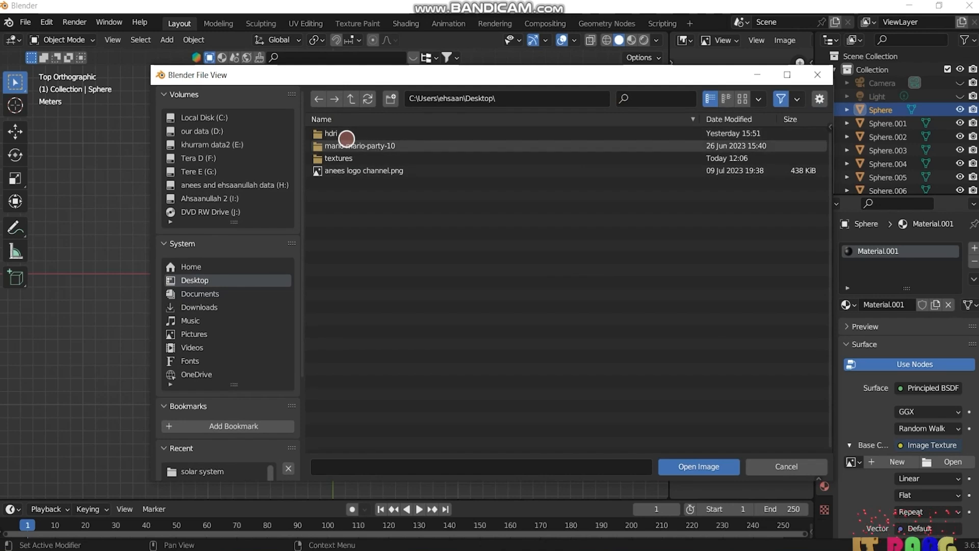
{"action": "left_click", "coordinate": [345, 158]}
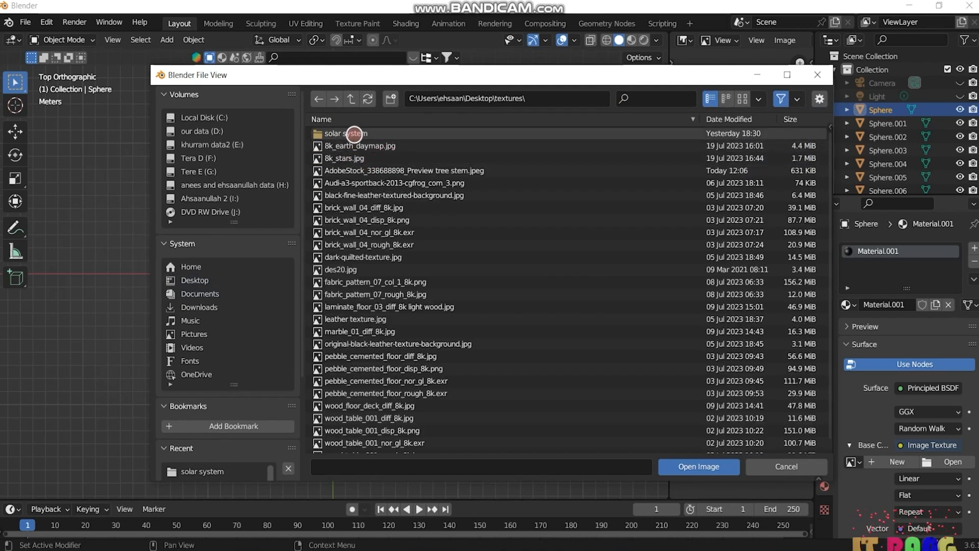
{"action": "left_click", "coordinate": [355, 134]}
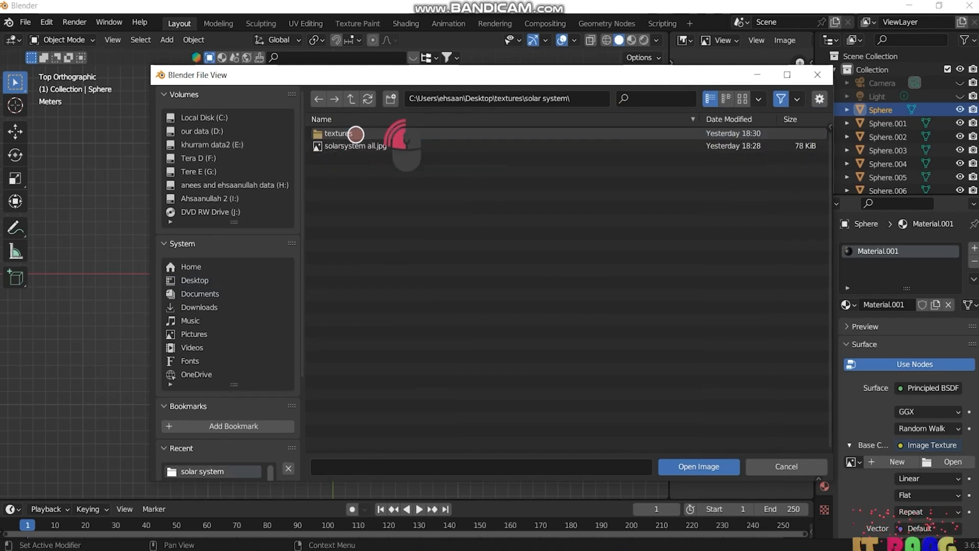
{"action": "left_click", "coordinate": [359, 133]}
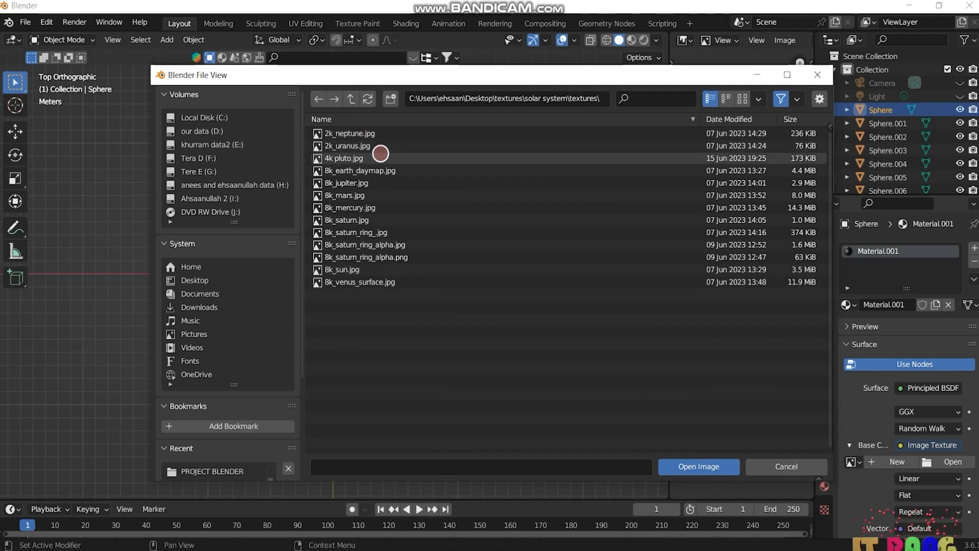
{"action": "left_click", "coordinate": [343, 269]}
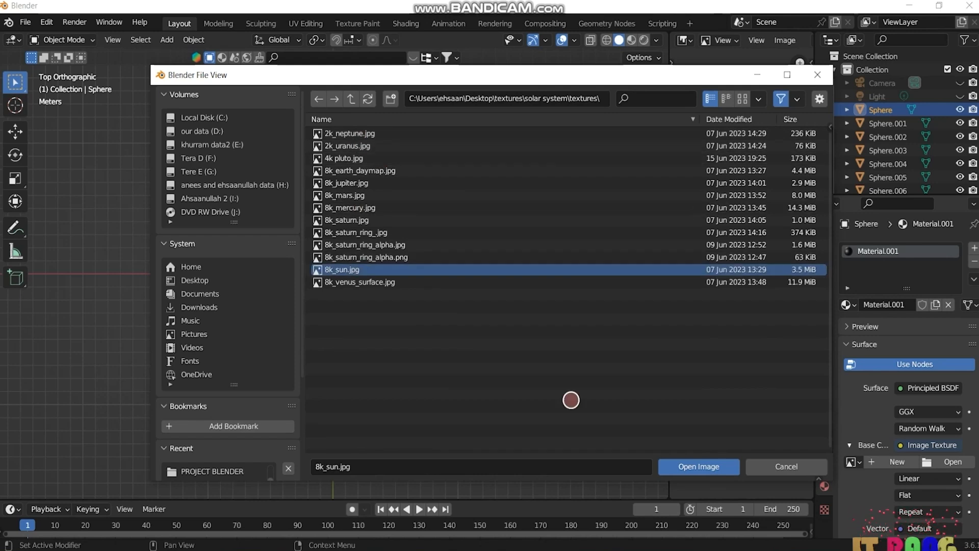
{"action": "left_click", "coordinate": [691, 466]}
{"action": "left_click", "coordinate": [633, 40]}
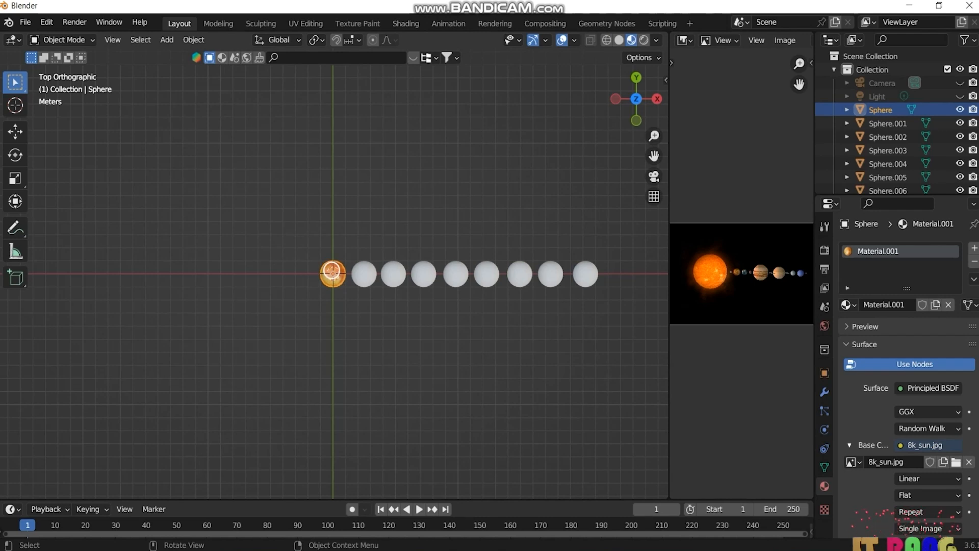
Step: Give the second sphere in the row a new material and set its Base Color to an Image Texture
{"action": "left_click", "coordinate": [364, 272]}
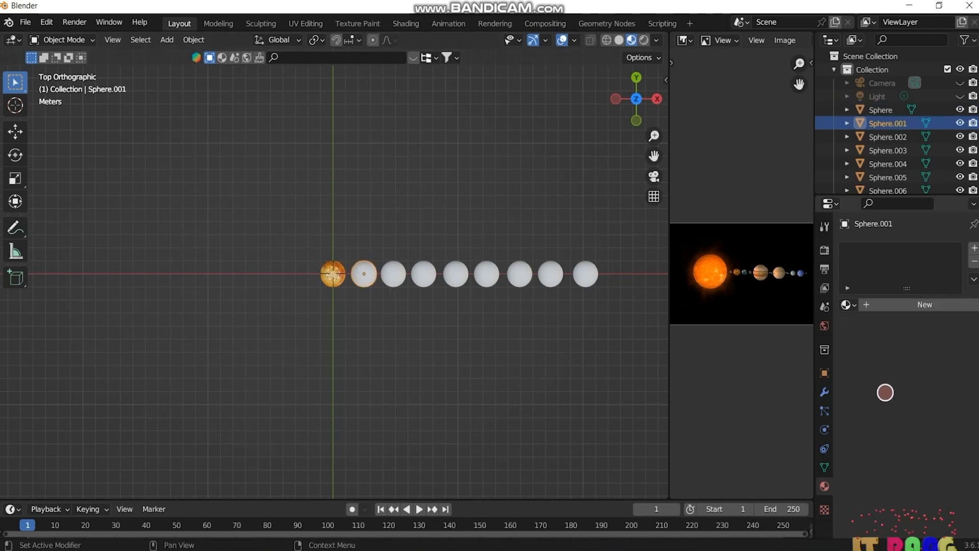
{"action": "left_click", "coordinate": [923, 305]}
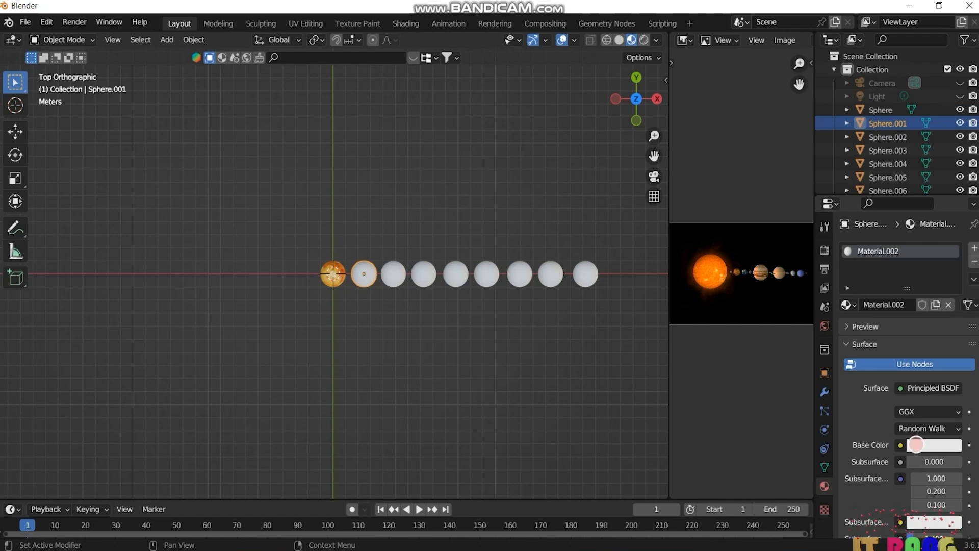
{"action": "left_click", "coordinate": [900, 445]}
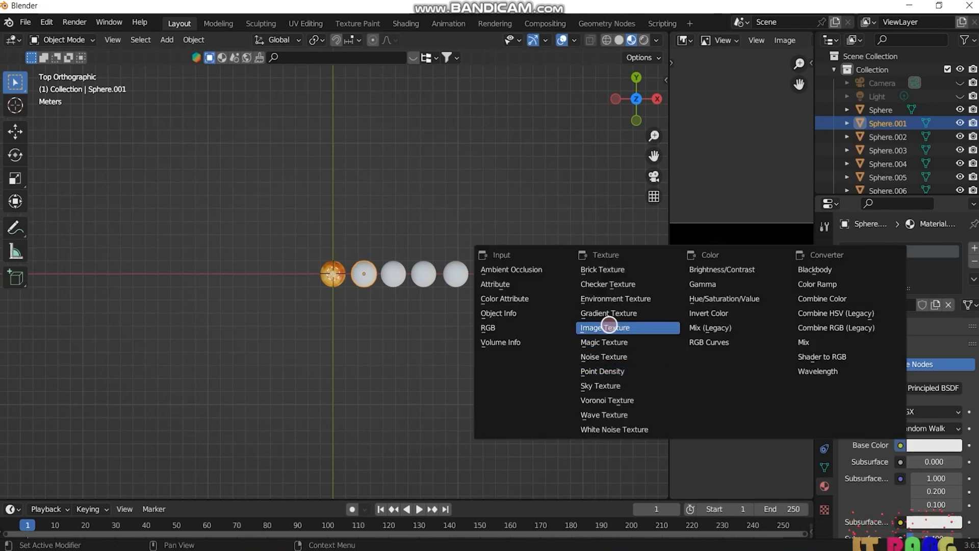
{"action": "left_click", "coordinate": [605, 327]}
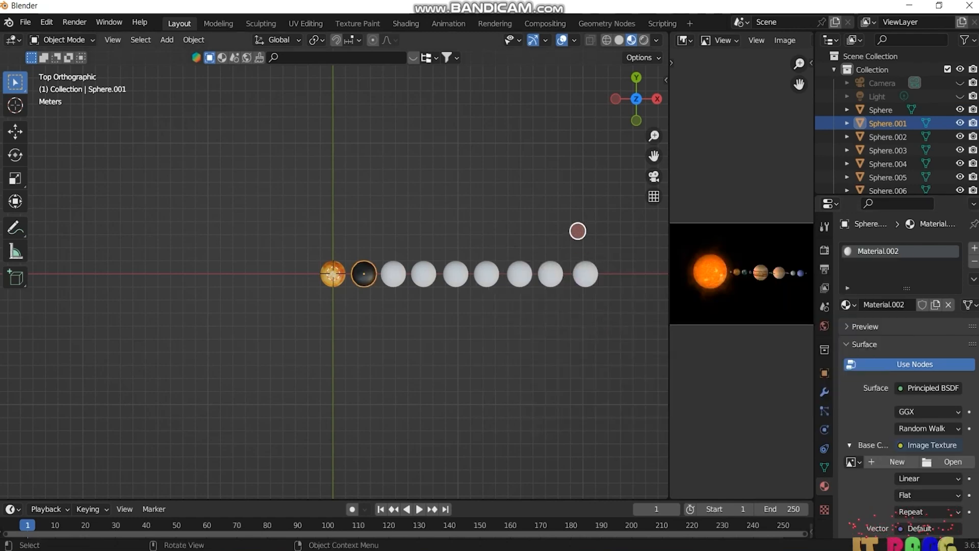
Step: Load 8k_mercury.jpg from Desktop\textures\solar system\textures as the second sphere's image texture
{"action": "left_click", "coordinate": [955, 461]}
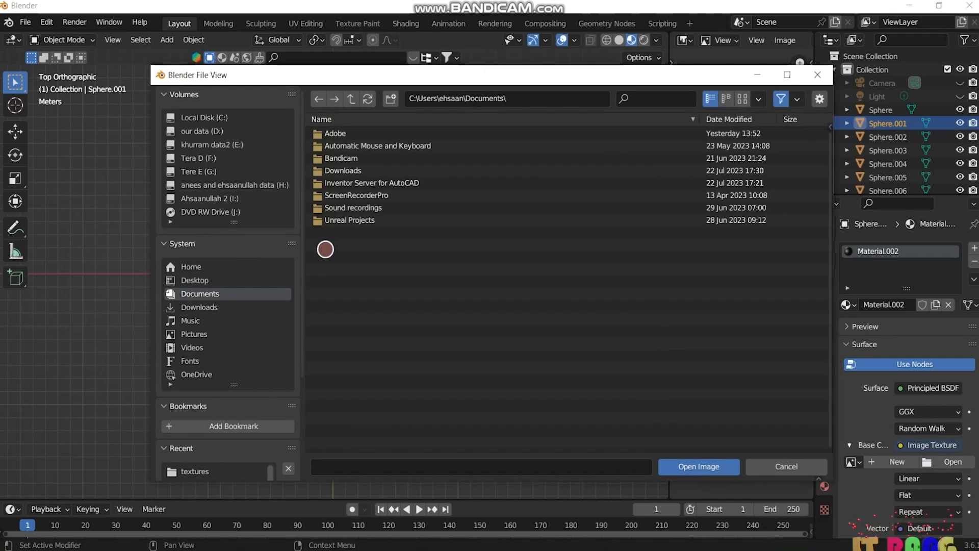
{"action": "left_click", "coordinate": [199, 280]}
{"action": "double_click", "coordinate": [341, 158]}
{"action": "double_click", "coordinate": [347, 133]}
{"action": "double_click", "coordinate": [349, 133]}
{"action": "left_click", "coordinate": [349, 207]}
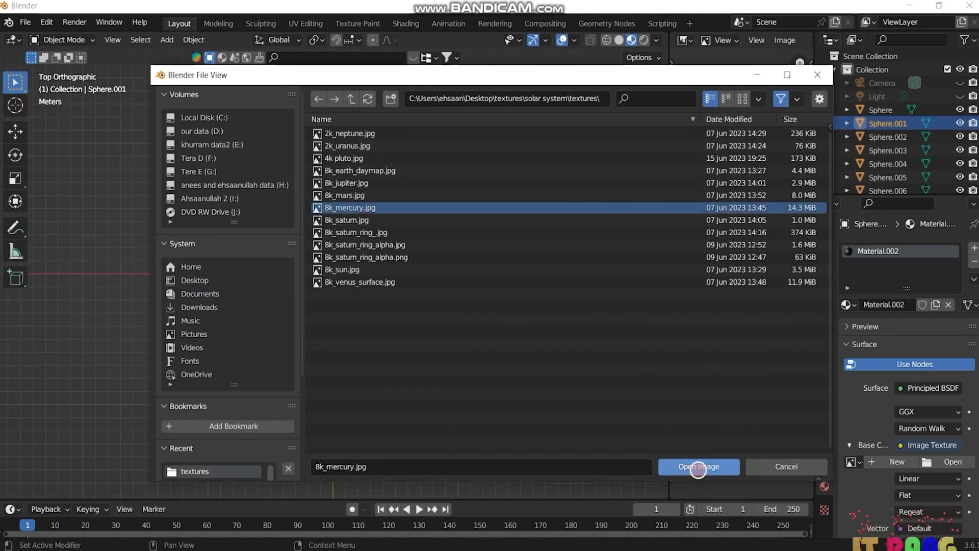
{"action": "left_click", "coordinate": [696, 466]}
Step: Give the third sphere in the row a new material and set its Base Color to an Image Texture
{"action": "left_click", "coordinate": [393, 274]}
{"action": "left_click", "coordinate": [897, 304]}
{"action": "left_click", "coordinate": [925, 444]}
{"action": "left_click", "coordinate": [566, 358]}
Step: Load 8k_venus_surface.jpg from the solar system textures folder as the third sphere's image texture
{"action": "left_click", "coordinate": [953, 462]}
{"action": "left_click", "coordinate": [199, 280]}
{"action": "double_click", "coordinate": [339, 158]}
{"action": "double_click", "coordinate": [339, 133]}
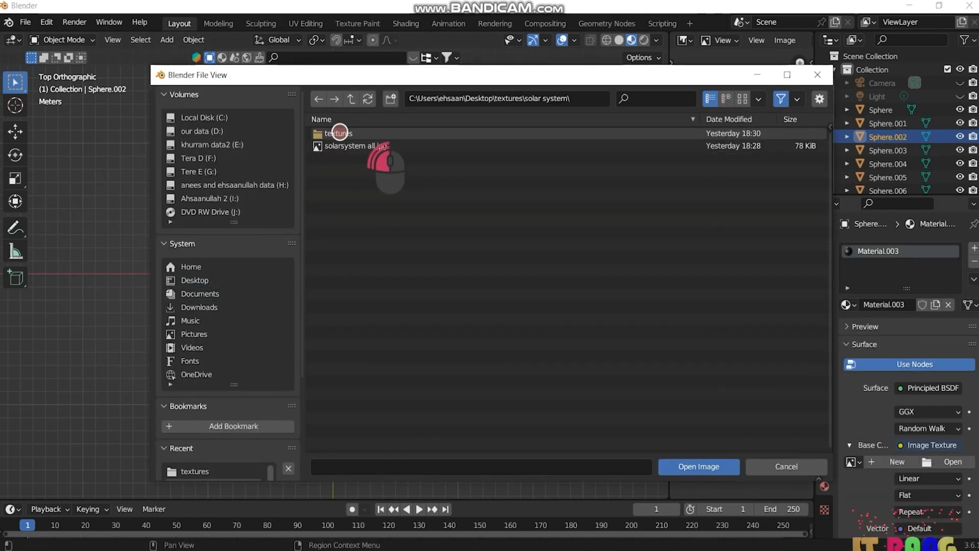
{"action": "double_click", "coordinate": [340, 133]}
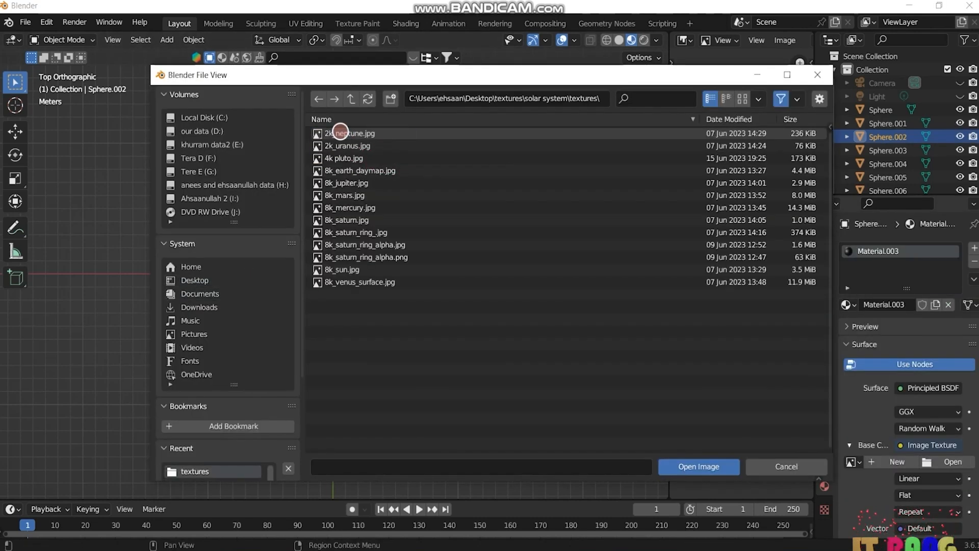
{"action": "left_click", "coordinate": [349, 281]}
{"action": "left_click", "coordinate": [699, 466]}
Step: Give the fourth sphere in the row a new material and set its Base Color to an Image Texture
{"action": "left_click", "coordinate": [423, 274]}
{"action": "left_click", "coordinate": [927, 330]}
{"action": "left_click", "coordinate": [899, 444]}
{"action": "left_click", "coordinate": [607, 327]}
Step: Load 8k_earth_daymap.jpg from the solar system textures folder as the fourth sphere's image texture
{"action": "left_click", "coordinate": [928, 460]}
{"action": "left_click", "coordinate": [196, 281]}
{"action": "double_click", "coordinate": [349, 158]}
{"action": "double_click", "coordinate": [350, 137]}
{"action": "double_click", "coordinate": [350, 136]}
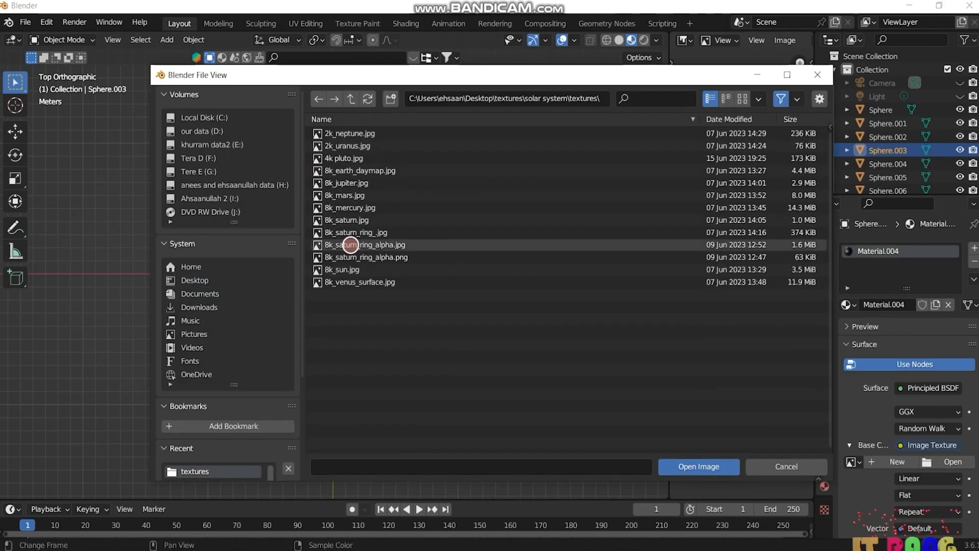
{"action": "left_click", "coordinate": [357, 171]}
{"action": "left_click", "coordinate": [699, 466]}
Step: Give the fifth sphere a new material with 8k_mars.jpg from the solar system textures folder as its Base Color image texture
{"action": "left_click", "coordinate": [455, 274]}
{"action": "left_click", "coordinate": [598, 322]}
{"action": "left_click", "coordinate": [952, 462]}
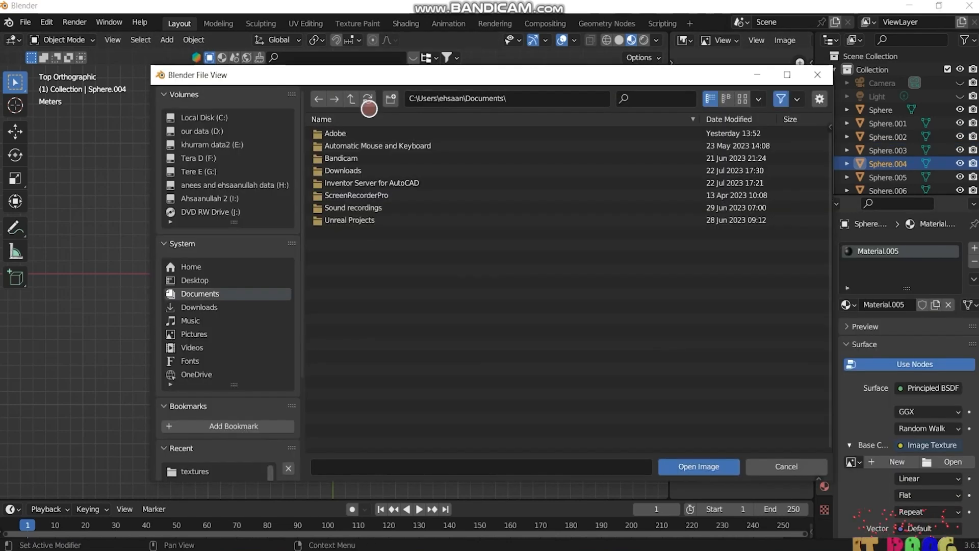
{"action": "left_click", "coordinate": [196, 281]}
{"action": "double_click", "coordinate": [344, 158]}
{"action": "double_click", "coordinate": [346, 145]}
{"action": "double_click", "coordinate": [333, 130]}
{"action": "left_click", "coordinate": [353, 196]}
{"action": "left_click", "coordinate": [704, 465]}
Step: Give the sixth sphere in the row a new material and set its Base Color to an Image Texture
{"action": "left_click", "coordinate": [487, 275]}
{"action": "left_click", "coordinate": [922, 309]}
{"action": "left_click", "coordinate": [932, 444]}
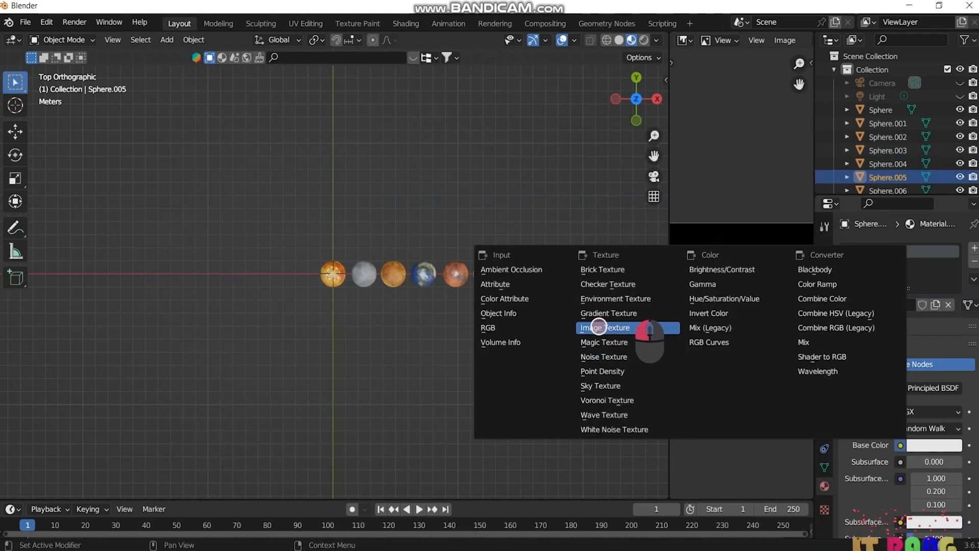
{"action": "left_click", "coordinate": [583, 324]}
Step: Load 8k_jupiter.jpg from the solar system textures folder as the sixth sphere's image texture
{"action": "left_click", "coordinate": [951, 462]}
{"action": "left_click", "coordinate": [196, 281]}
{"action": "double_click", "coordinate": [344, 158]}
{"action": "double_click", "coordinate": [346, 146]}
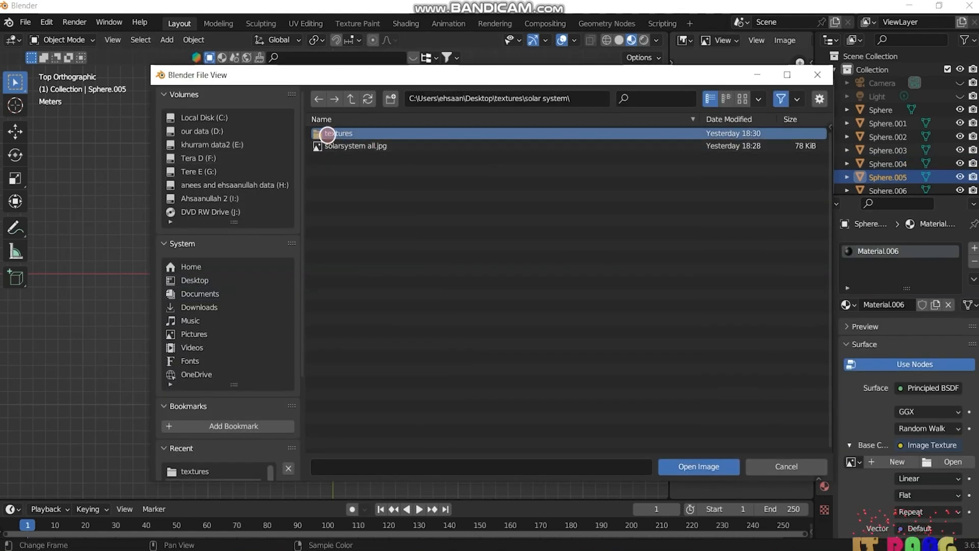
{"action": "double_click", "coordinate": [346, 132]}
{"action": "left_click", "coordinate": [353, 184]}
{"action": "left_click", "coordinate": [698, 466]}
Step: Give the seventh sphere in the row a new material and set its Base Color to an Image Texture
{"action": "left_click", "coordinate": [519, 276]}
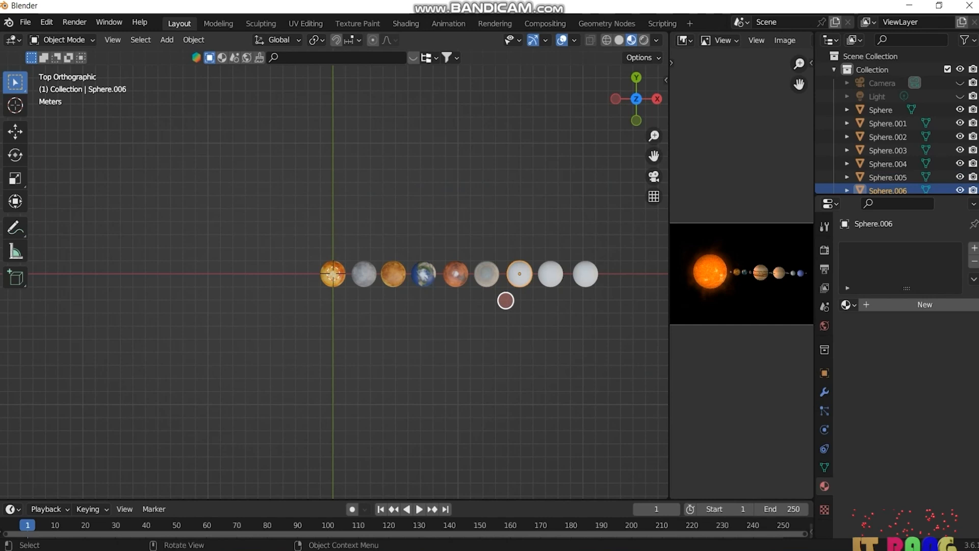
{"action": "left_click", "coordinate": [922, 304]}
{"action": "left_click", "coordinate": [903, 505]}
{"action": "left_click", "coordinate": [587, 340]}
Step: Try to load 8k_saturn.jpg from the solar system textures folder as the seventh sphere's image texture
{"action": "left_click", "coordinate": [951, 462]}
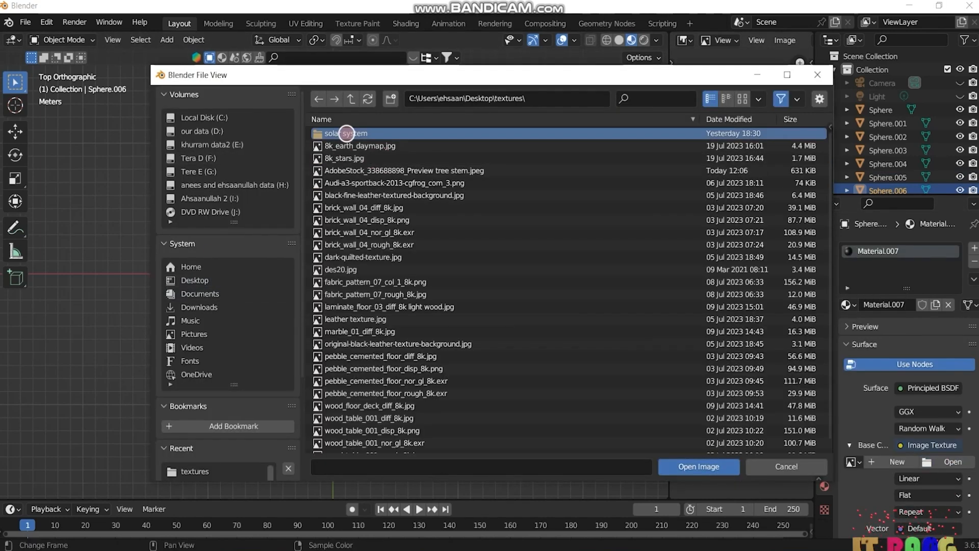
{"action": "double_click", "coordinate": [343, 133]}
{"action": "left_click", "coordinate": [380, 224]}
{"action": "left_click", "coordinate": [690, 464]}
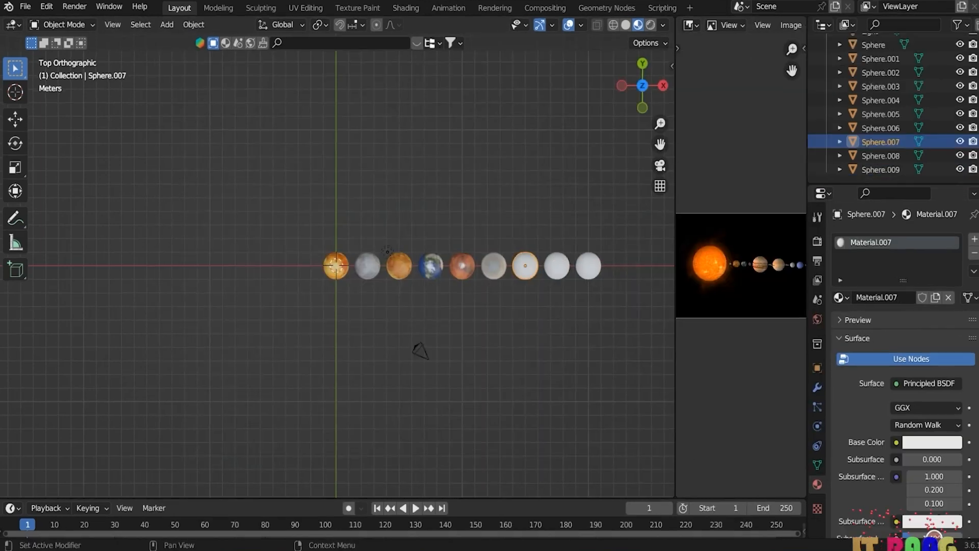
Step: Set the seventh sphere's Base Color to an Image Texture using 8k_saturn.jpg from the solar system textures folder
{"action": "left_click", "coordinate": [894, 441]}
{"action": "left_click", "coordinate": [610, 320]}
{"action": "left_click", "coordinate": [951, 459]}
{"action": "left_click", "coordinate": [208, 268]}
{"action": "double_click", "coordinate": [349, 184]}
{"action": "double_click", "coordinate": [349, 173]}
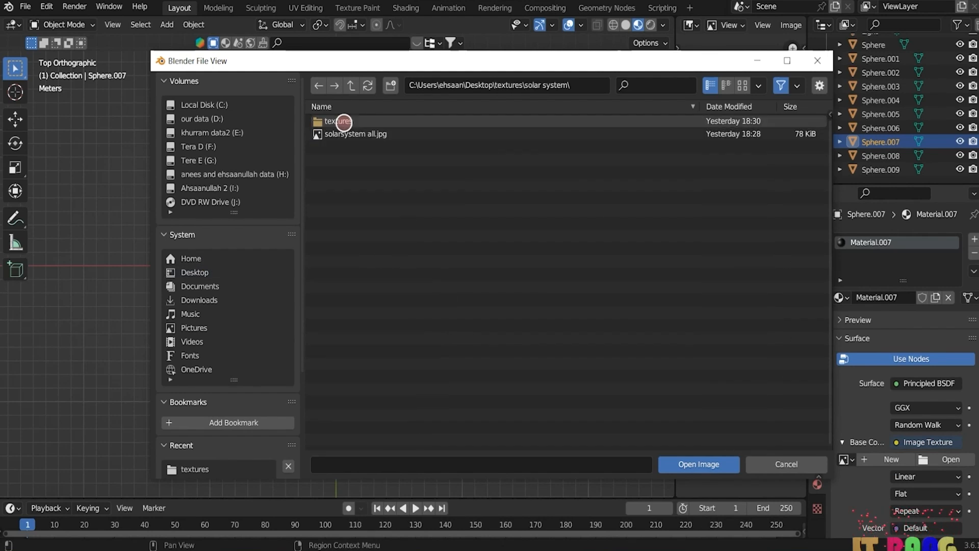
{"action": "double_click", "coordinate": [343, 123]}
{"action": "left_click", "coordinate": [356, 209]}
{"action": "left_click", "coordinate": [698, 464]}
Step: Give the eighth sphere in the row a new material and set its Base Color to an Image Texture
{"action": "left_click", "coordinate": [526, 265]}
{"action": "scroll", "coordinate": [525, 265], "scroll_direction": "up", "scroll_amount": 4}
{"action": "left_click", "coordinate": [925, 408]}
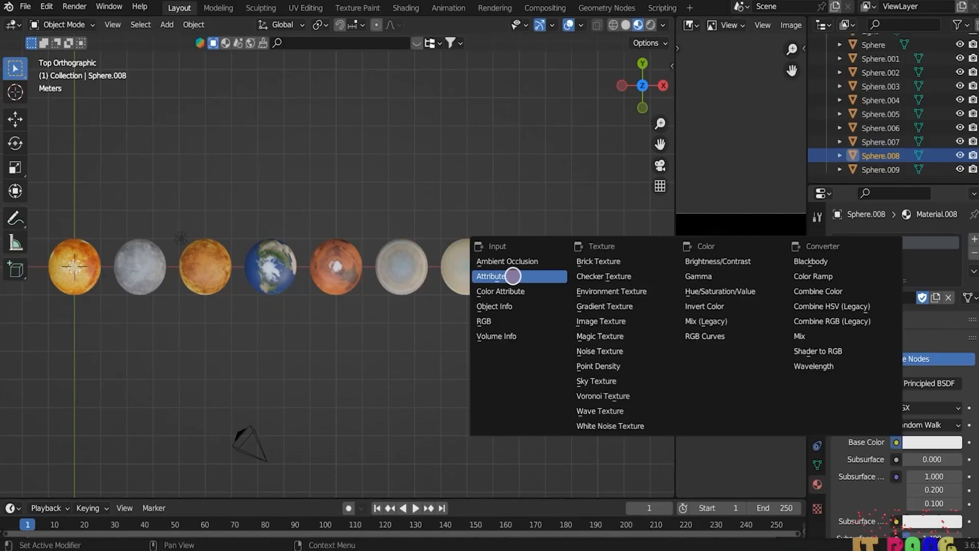
{"action": "left_click", "coordinate": [597, 324]}
Step: Load 2k_uranus.jpg from the solar system textures folder as the eighth sphere's image texture
{"action": "left_click", "coordinate": [951, 459]}
{"action": "left_click", "coordinate": [213, 270]}
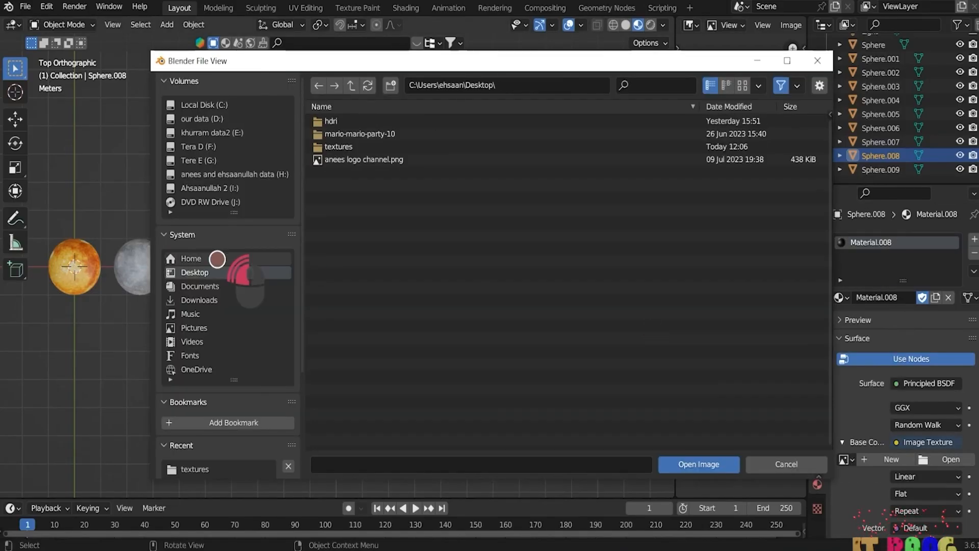
{"action": "double_click", "coordinate": [367, 146]}
{"action": "double_click", "coordinate": [367, 134]}
{"action": "double_click", "coordinate": [368, 121]}
{"action": "double_click", "coordinate": [356, 133]}
Step: Give the last sphere in the row a new material and set its Base Color to an Image Texture
{"action": "left_click", "coordinate": [880, 170]}
{"action": "left_click", "coordinate": [903, 299]}
{"action": "left_click", "coordinate": [896, 442]}
{"action": "left_click", "coordinate": [597, 324]}
Step: Load 2k_neptune.jpg from the solar system textures folder as the last sphere's image texture
{"action": "left_click", "coordinate": [951, 459]}
{"action": "left_click", "coordinate": [224, 271]}
{"action": "double_click", "coordinate": [367, 147]}
{"action": "double_click", "coordinate": [367, 134]}
{"action": "double_click", "coordinate": [368, 121]}
{"action": "left_click", "coordinate": [690, 458]}
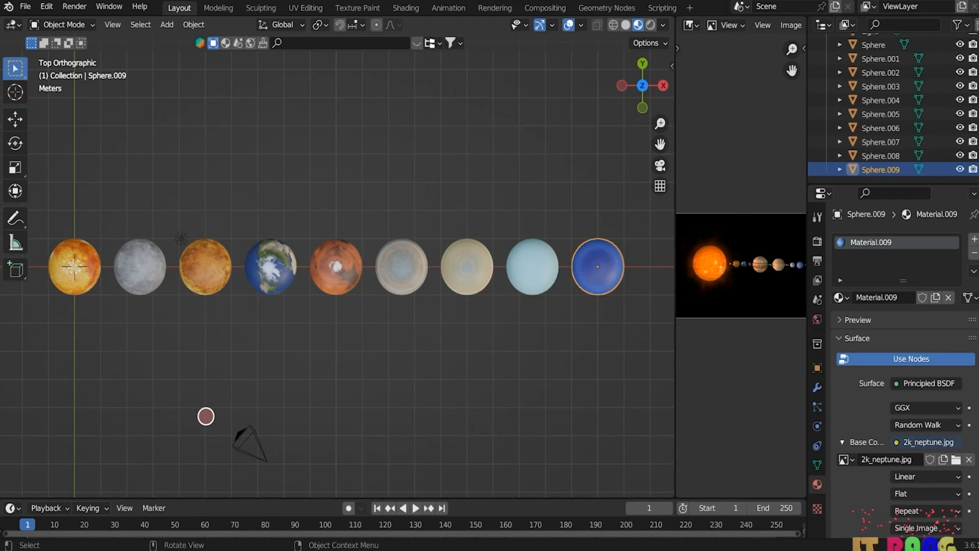
Step: Scale the sun sphere at the origin up uniformly by a factor of about 2.2
{"action": "scroll", "coordinate": [234, 281], "scroll_direction": "down", "scroll_amount": 5, "text": "ctrl"}
{"action": "left_click", "coordinate": [249, 274]}
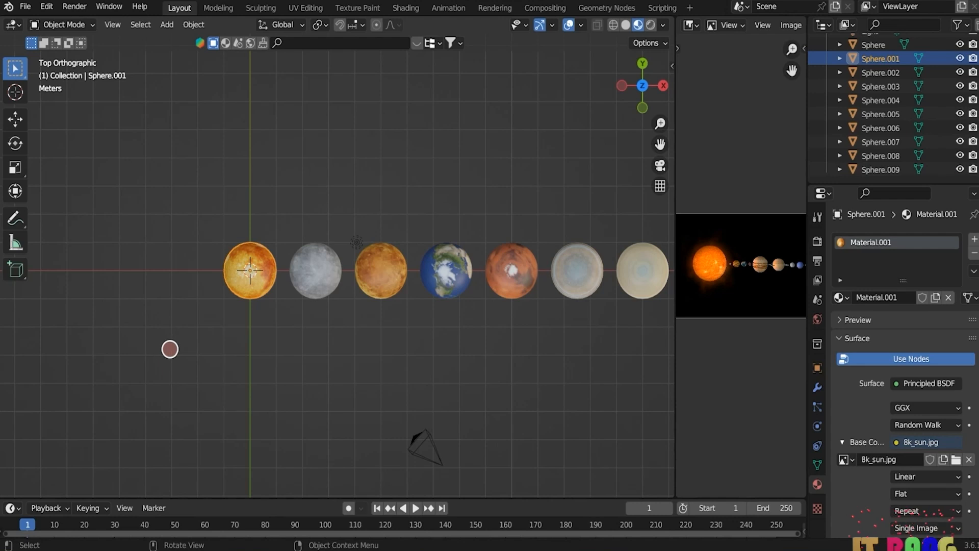
{"action": "key", "text": "s"}
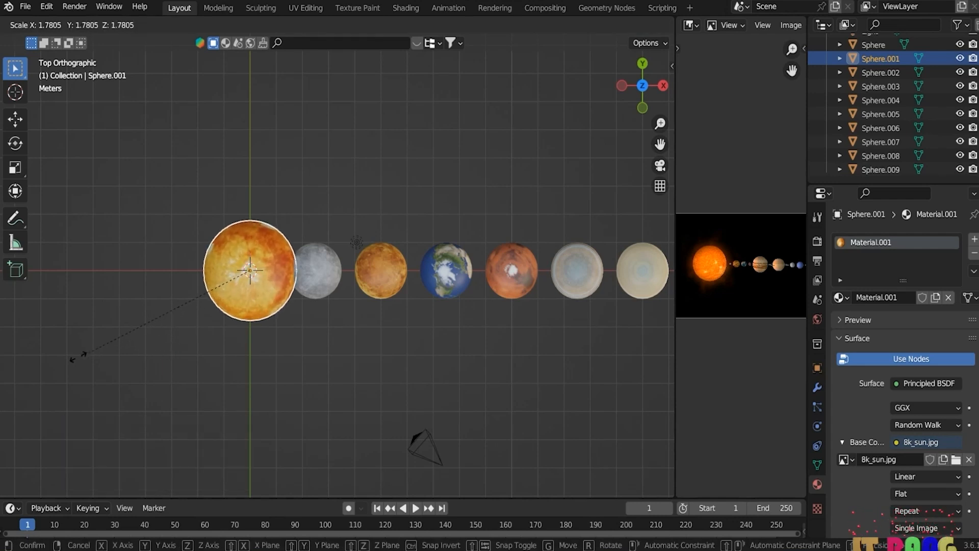
{"action": "left_click", "coordinate": [35, 360]}
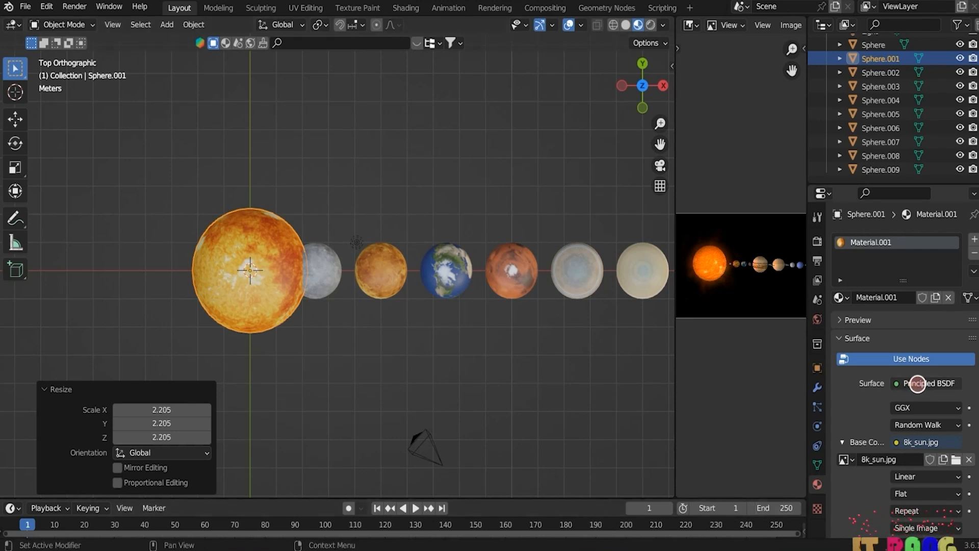
Step: Change the sun material's surface shader to Emission
{"action": "left_click", "coordinate": [918, 384]}
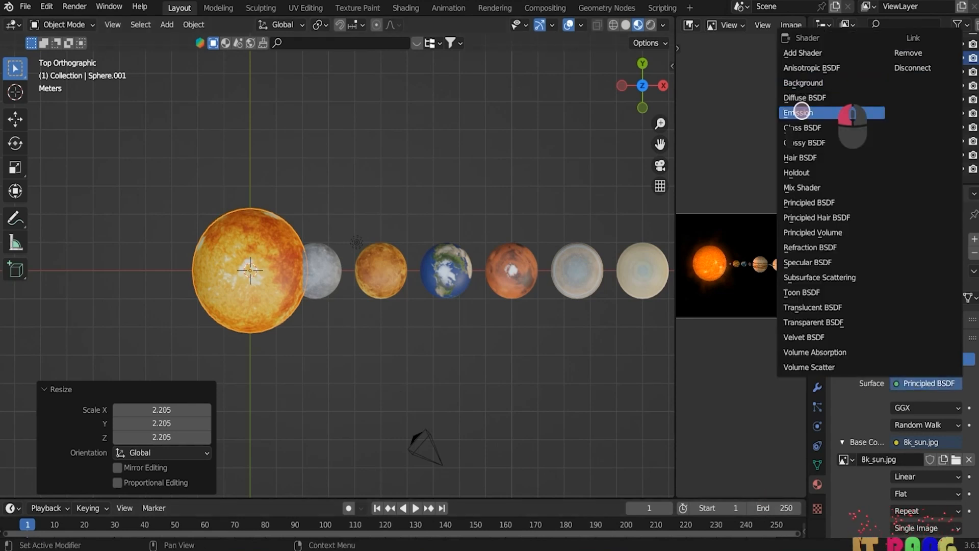
{"action": "left_click", "coordinate": [846, 113]}
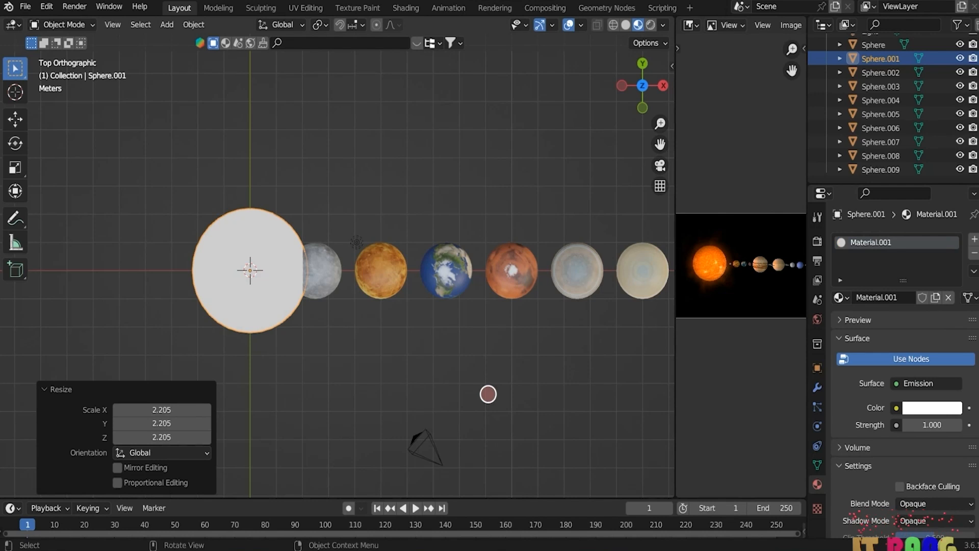
{"action": "scroll", "coordinate": [918, 441], "scroll_direction": "down", "scroll_amount": 3}
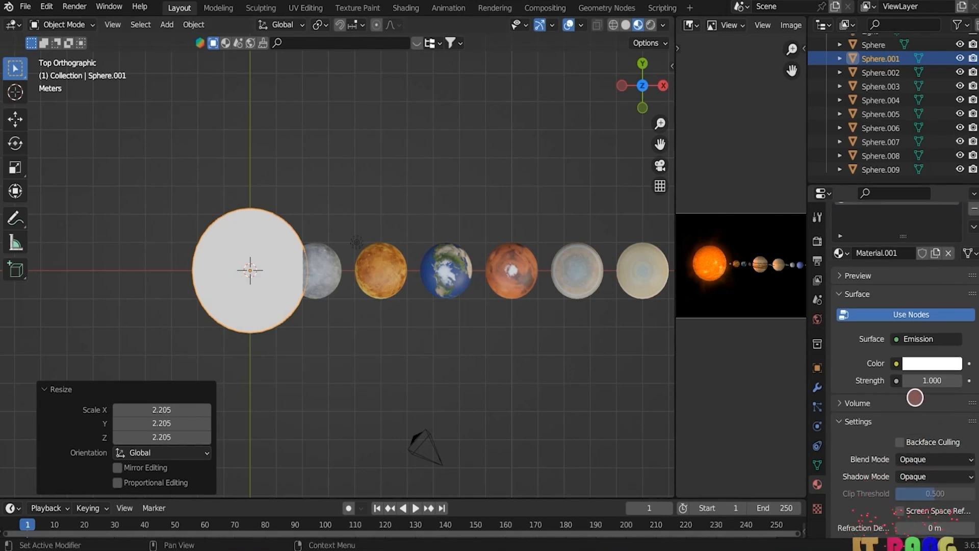
Step: Set the sun material's emission Color to an Image Texture and load 8k_sun.jpg from the textures folder on the Desktop
{"action": "left_click", "coordinate": [892, 363]}
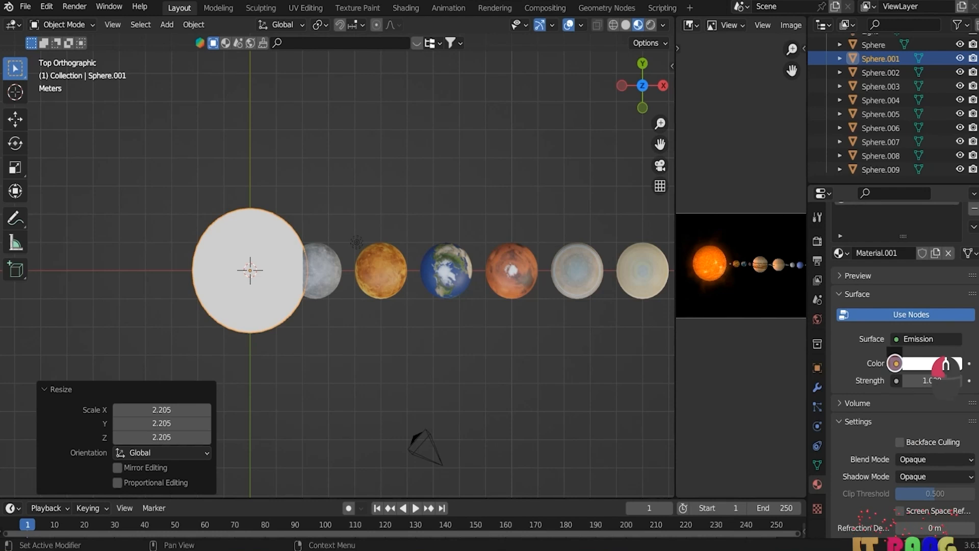
{"action": "left_click", "coordinate": [594, 240]}
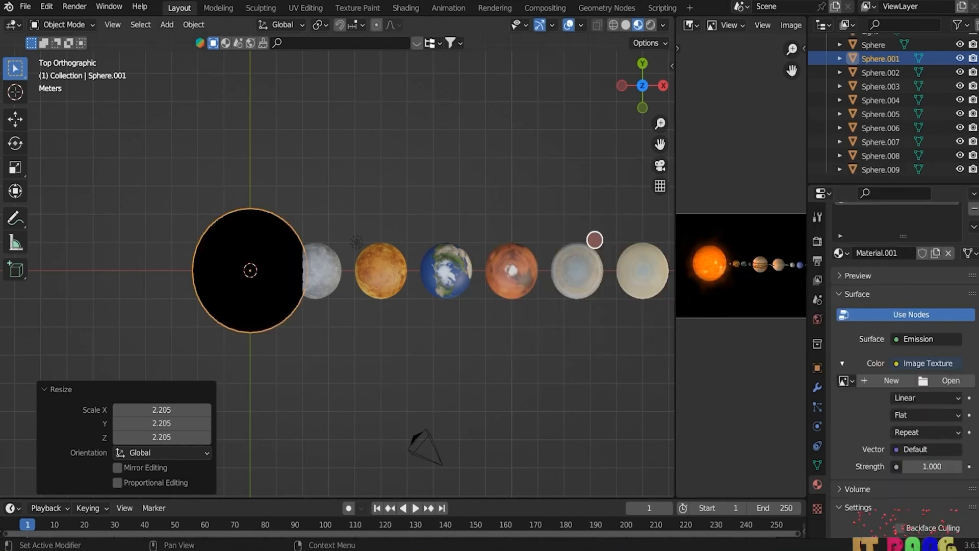
{"action": "left_click", "coordinate": [948, 380]}
{"action": "left_click", "coordinate": [225, 258]}
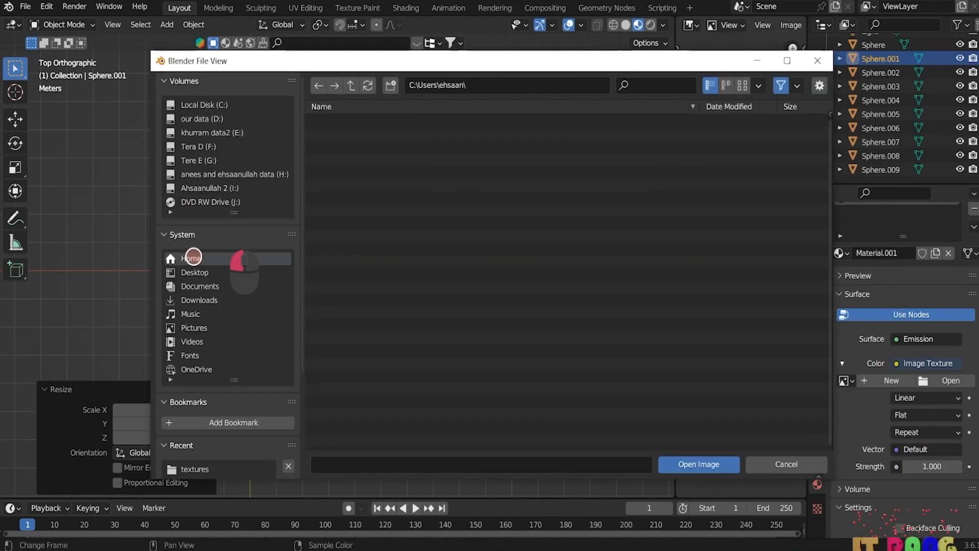
{"action": "left_click", "coordinate": [194, 270]}
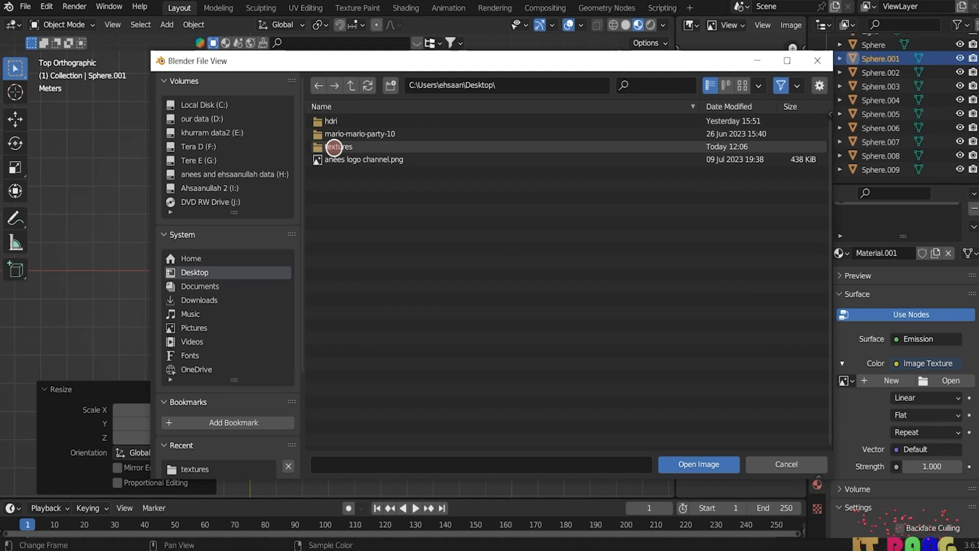
{"action": "double_click", "coordinate": [335, 146]}
{"action": "double_click", "coordinate": [342, 121]}
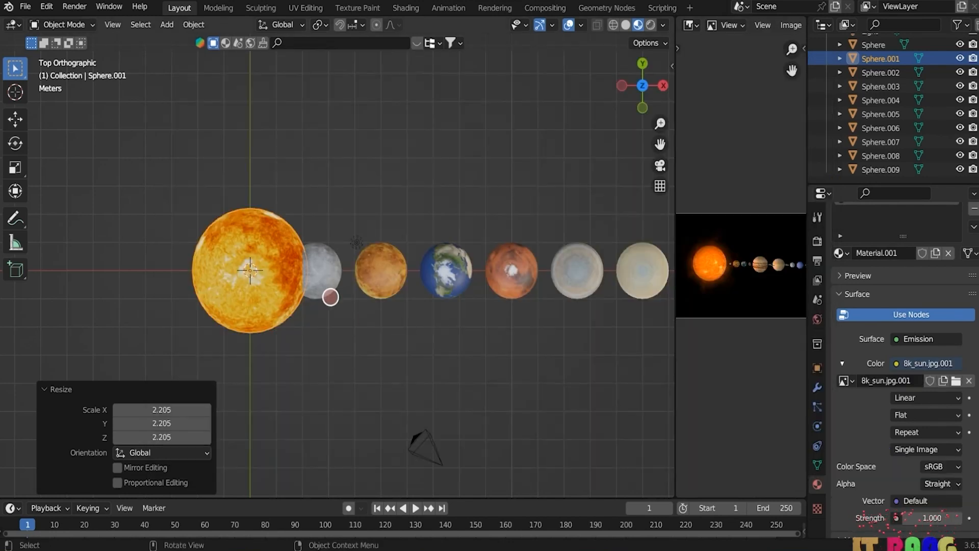
Step: Scale the Mercury sphere beside the sun down uniformly to roughly a fifth of its size
{"action": "left_click", "coordinate": [324, 280]}
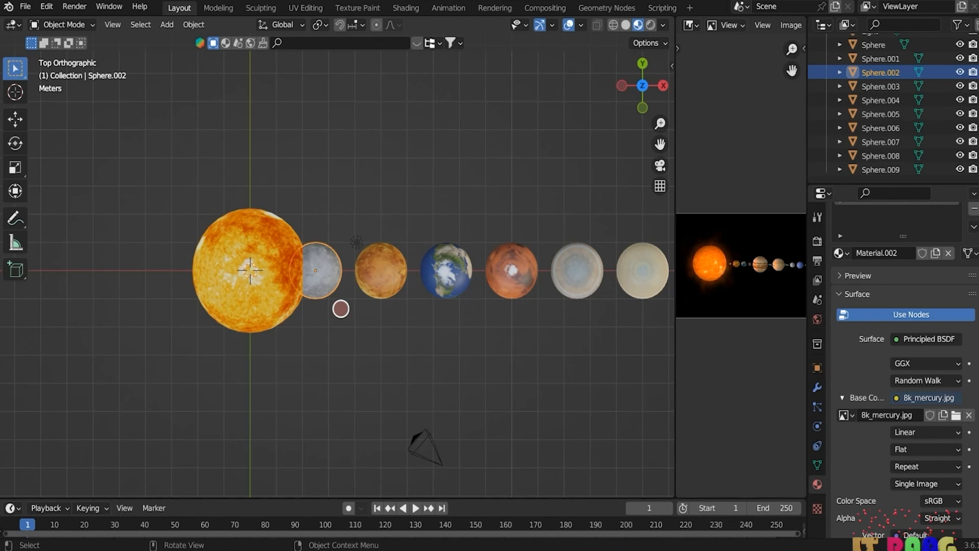
{"action": "key", "text": "s"}
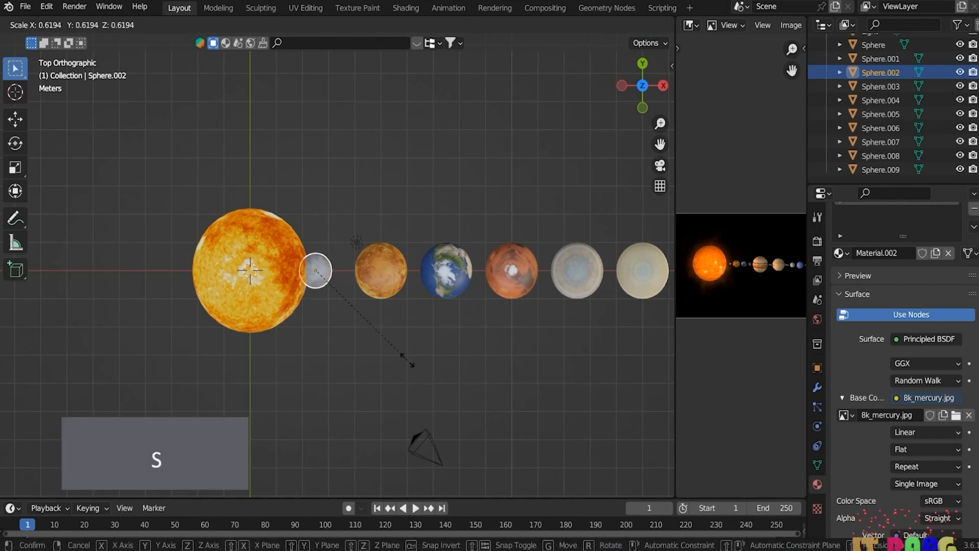
{"action": "left_click", "coordinate": [345, 302]}
Step: Scale the Venus sphere uniformly by about 0.66 and move it about 1 m along the X axis toward the sun
{"action": "left_click", "coordinate": [381, 274]}
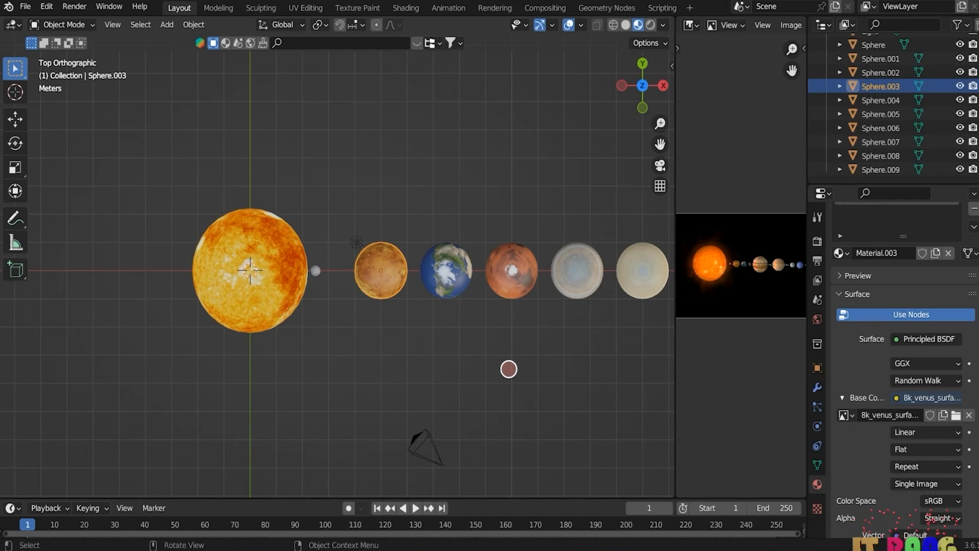
{"action": "key", "text": "s"}
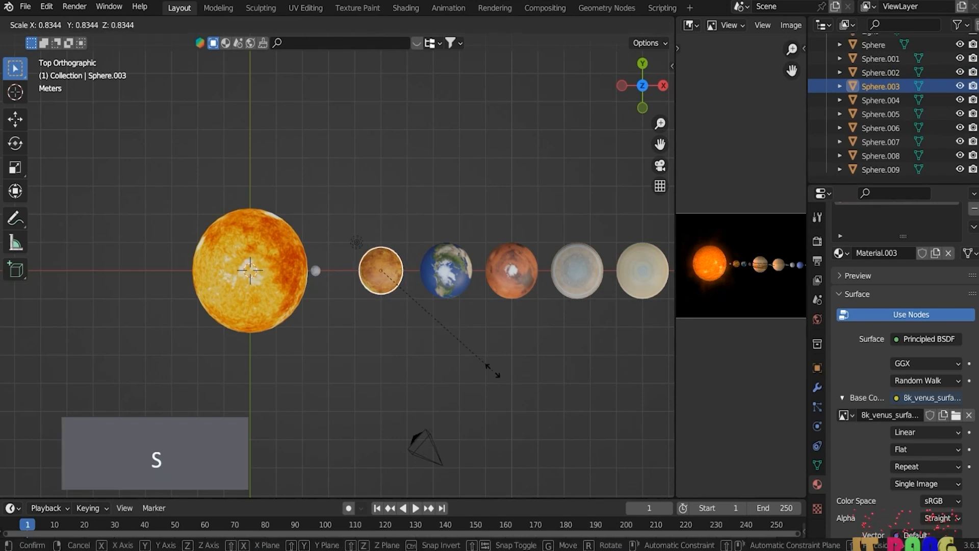
{"action": "left_click", "coordinate": [450, 364]}
{"action": "key", "text": "g"}
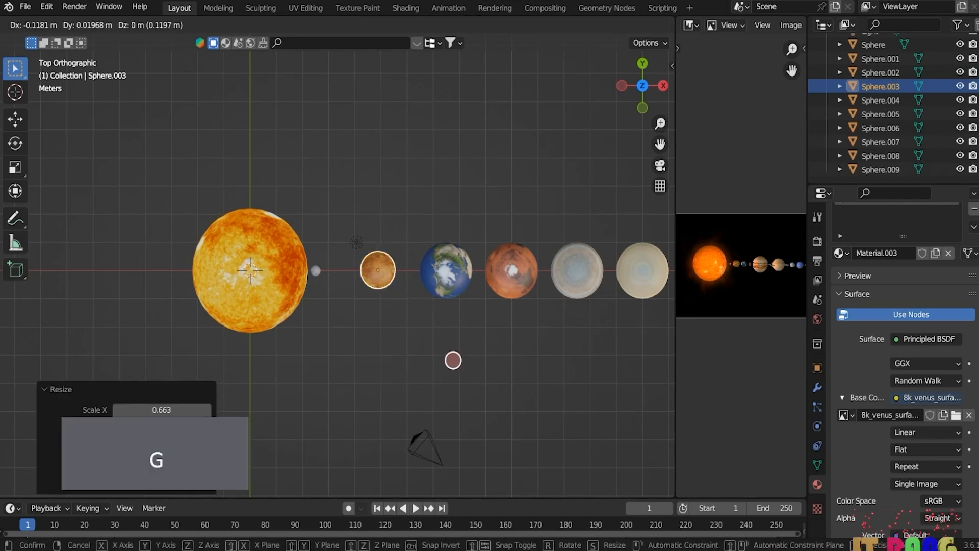
{"action": "key", "text": "x"}
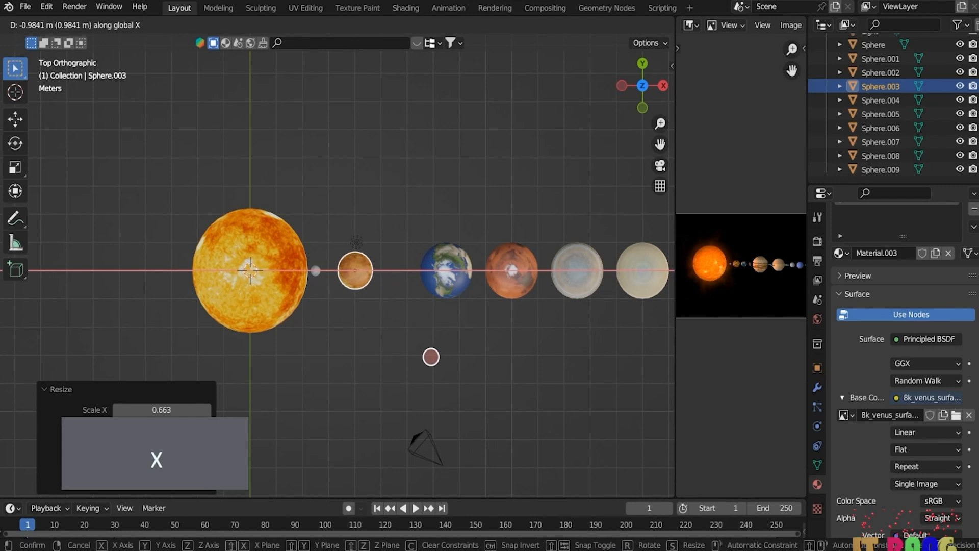
{"action": "left_click", "coordinate": [431, 357]}
Step: Move the Mercury sphere about 0.2 m along the X axis away from the sun
{"action": "left_click", "coordinate": [315, 270]}
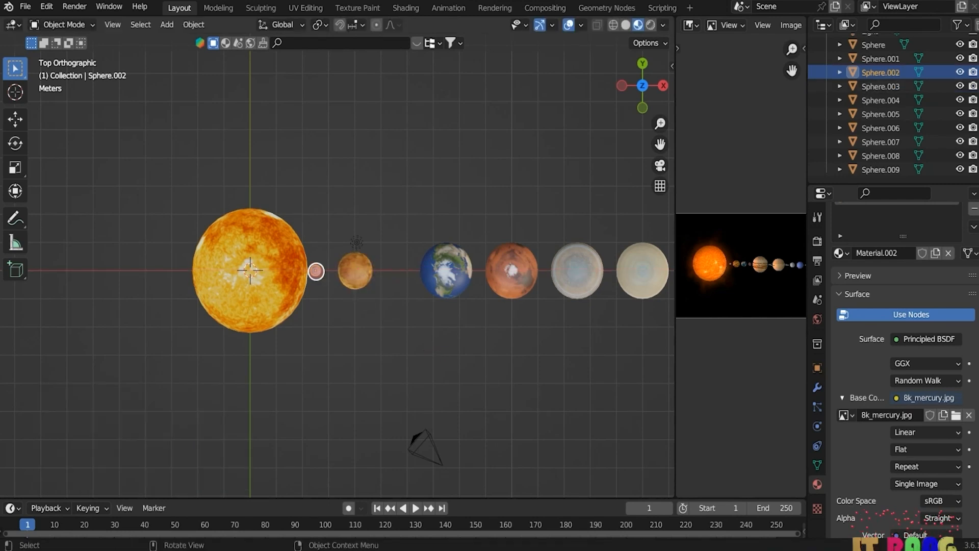
{"action": "key", "text": "g"}
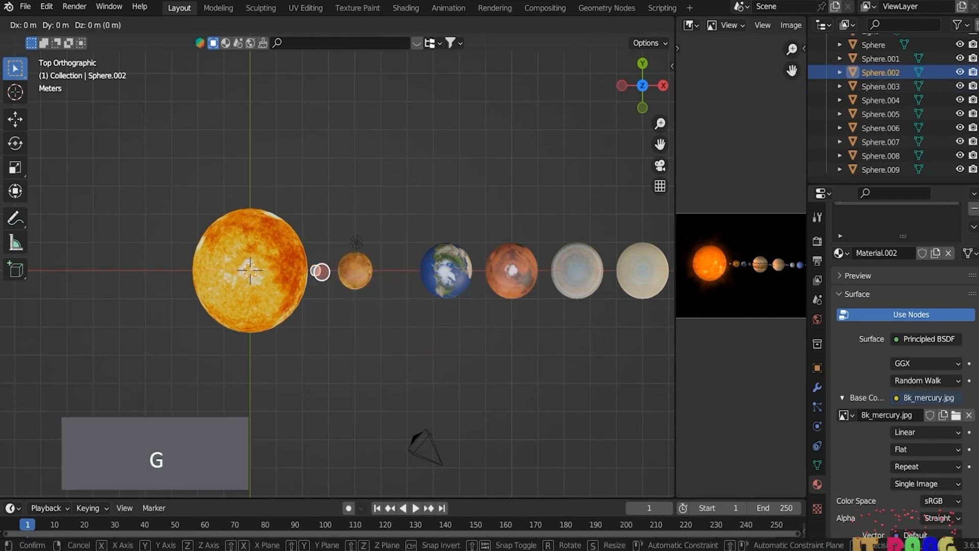
{"action": "key", "text": "x"}
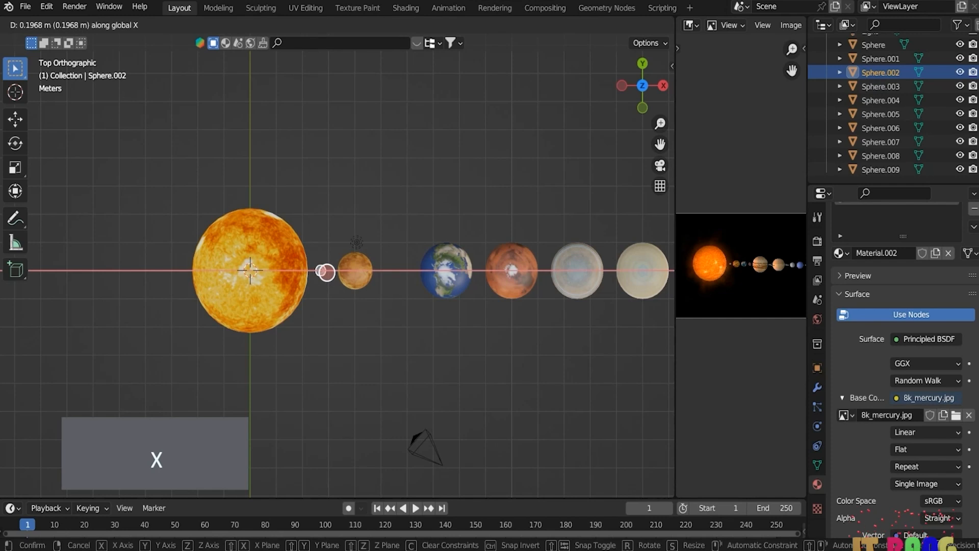
{"action": "left_click", "coordinate": [322, 270]}
Step: Scale the Earth sphere uniformly by about 0.58 and move it along the X axis closer to Venus
{"action": "left_click", "coordinate": [446, 270]}
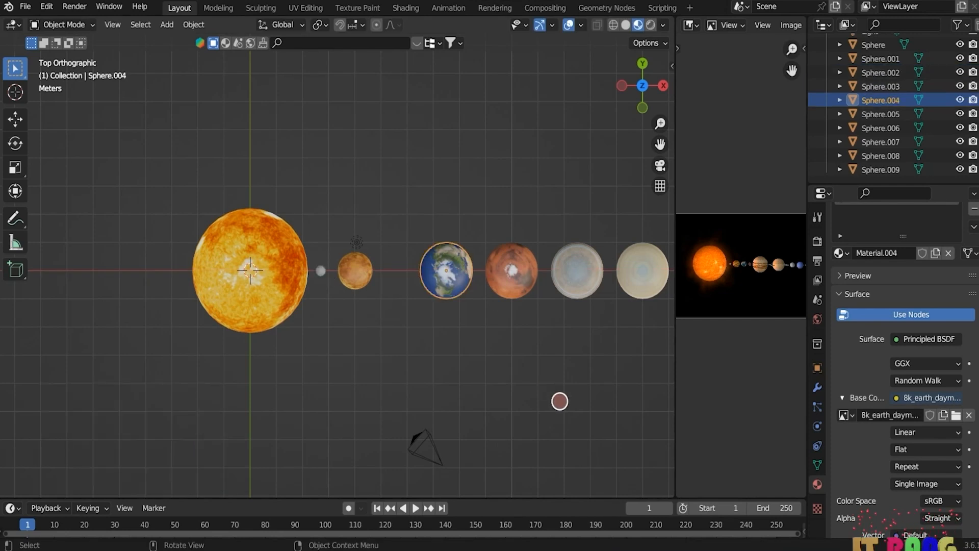
{"action": "key", "text": "s"}
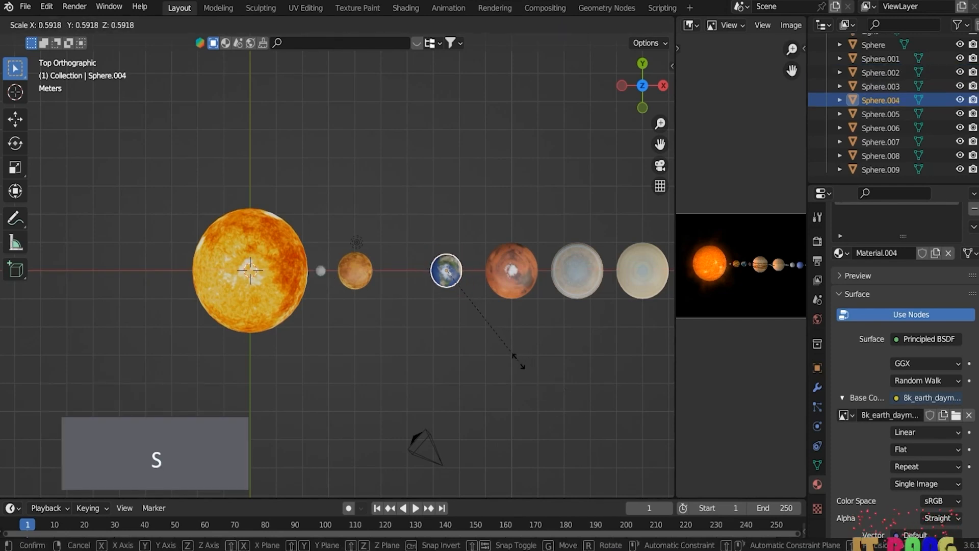
{"action": "left_click", "coordinate": [515, 360]}
{"action": "key", "text": "g"}
{"action": "key", "text": "x"}
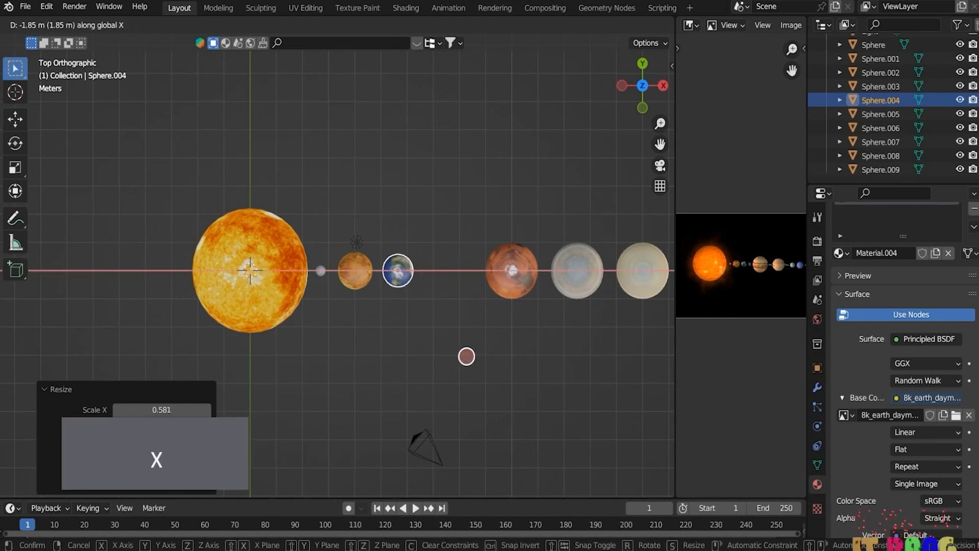
{"action": "left_click", "coordinate": [466, 356]}
Step: Scale the Mars sphere uniformly by about 0.28 and move it about 2.9 m along the X axis toward Earth
{"action": "left_click", "coordinate": [511, 270]}
{"action": "key", "text": "s"}
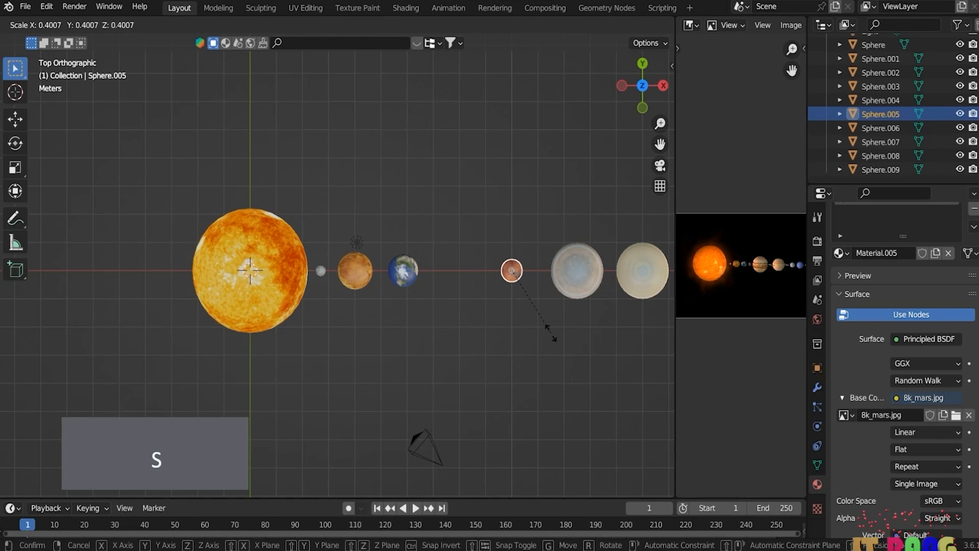
{"action": "left_click", "coordinate": [540, 316]}
{"action": "key", "text": "g"}
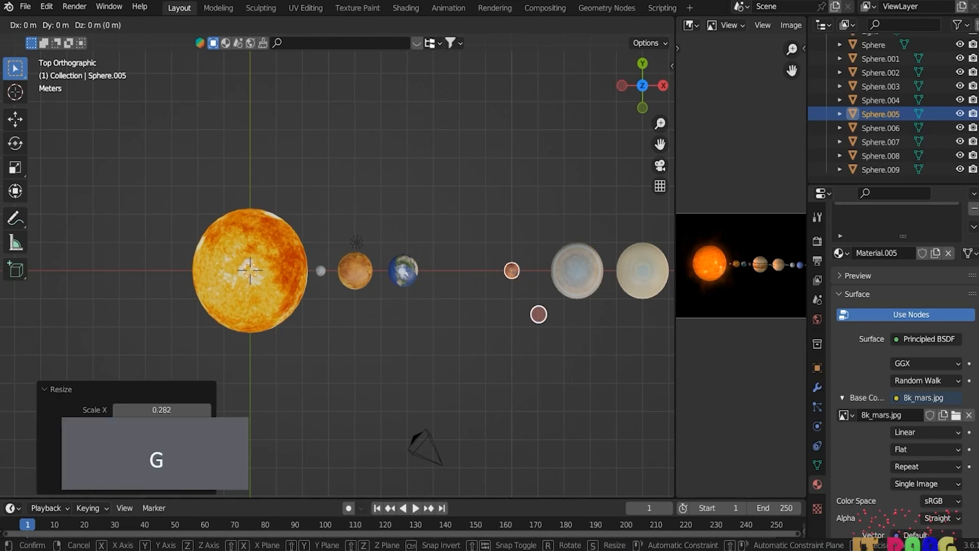
{"action": "key", "text": "x"}
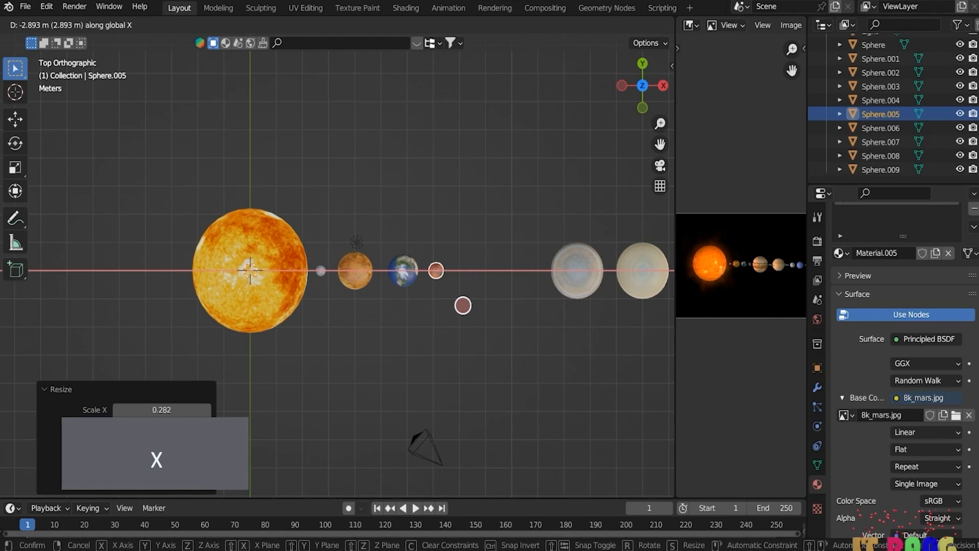
{"action": "left_click", "coordinate": [464, 305]}
Step: Scale the Jupiter sphere uniformly by about 0.84 and move it about 3.7 m along the X axis toward Mars
{"action": "left_click", "coordinate": [576, 272]}
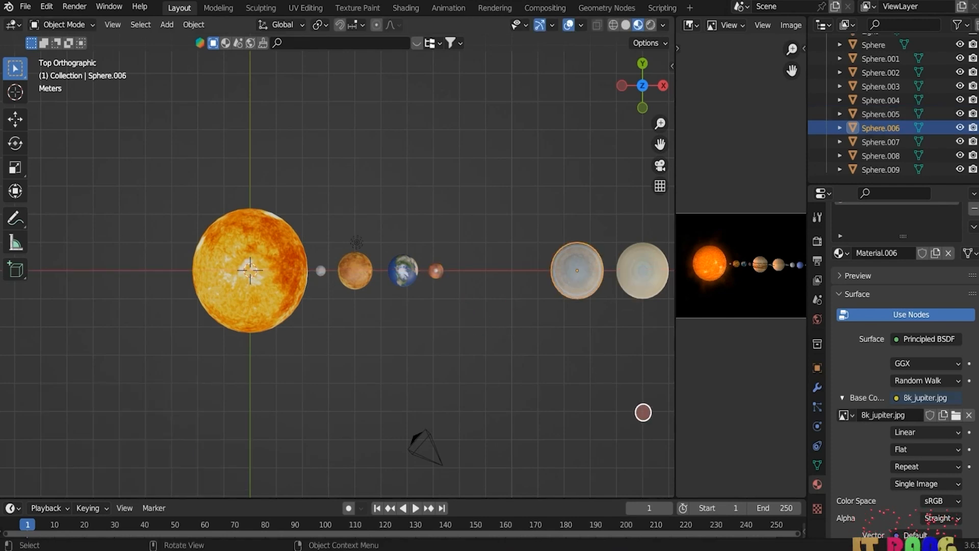
{"action": "key", "text": "s"}
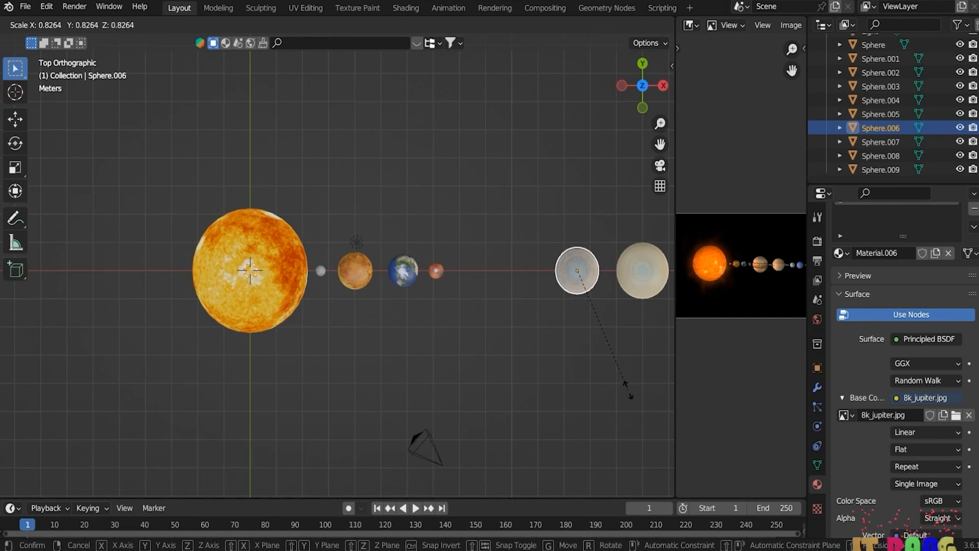
{"action": "left_click", "coordinate": [632, 398]}
{"action": "key", "text": "g"}
{"action": "key", "text": "x"}
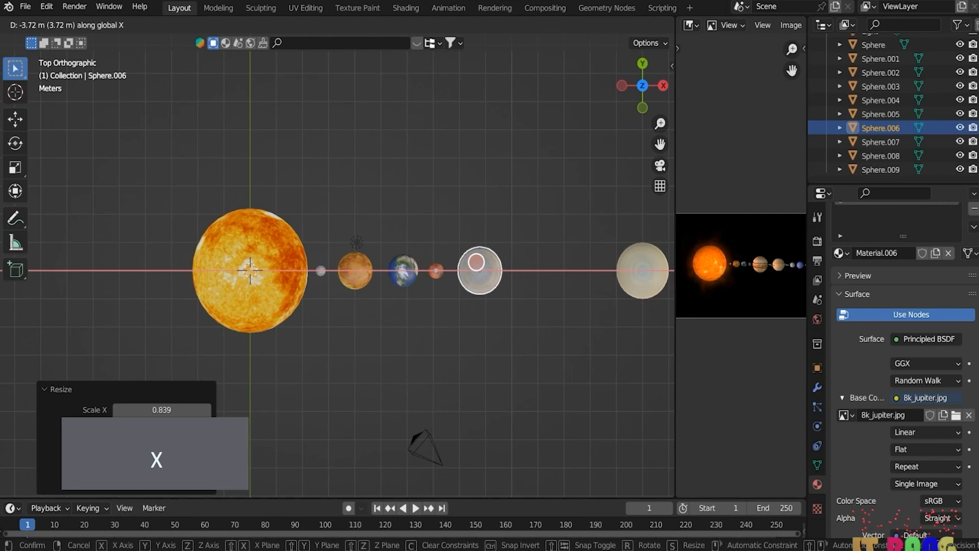
{"action": "left_click", "coordinate": [476, 262]}
Step: Scale the Saturn sphere uniformly by about 0.7 and move it along the X axis closer to Jupiter
{"action": "scroll", "coordinate": [476, 261], "scroll_direction": "down", "scroll_amount": 2}
{"action": "left_click", "coordinate": [549, 269]}
{"action": "key", "text": "s"}
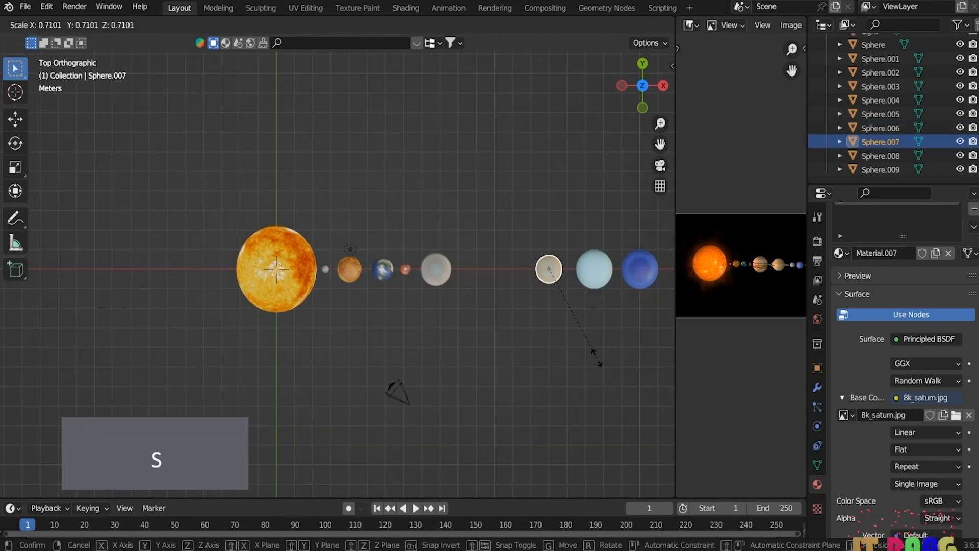
{"action": "left_click", "coordinate": [591, 358]}
{"action": "key", "text": "g"}
{"action": "key", "text": "x"}
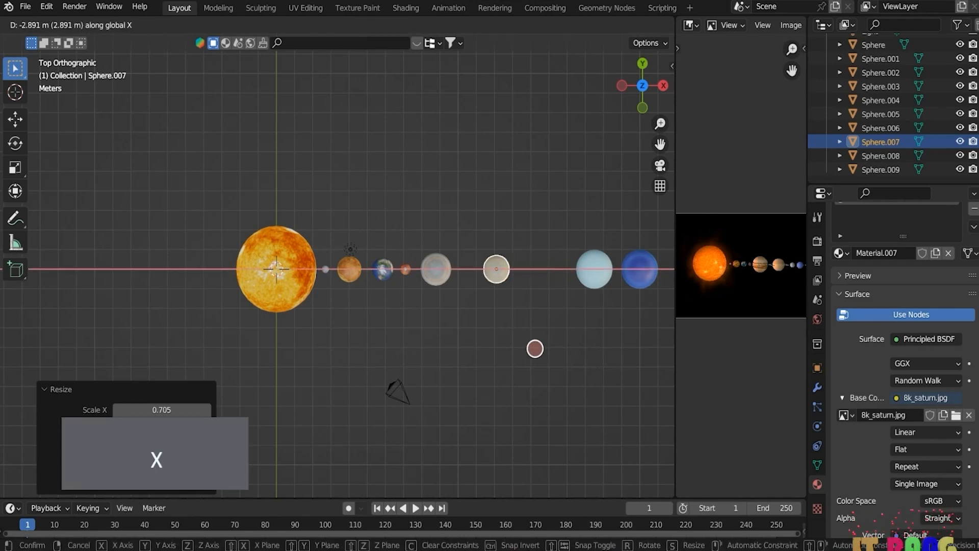
{"action": "left_click", "coordinate": [526, 349]}
Step: Scale the Uranus sphere uniformly by about 0.31 and move it along the X axis closer to Saturn
{"action": "left_click", "coordinate": [594, 276]}
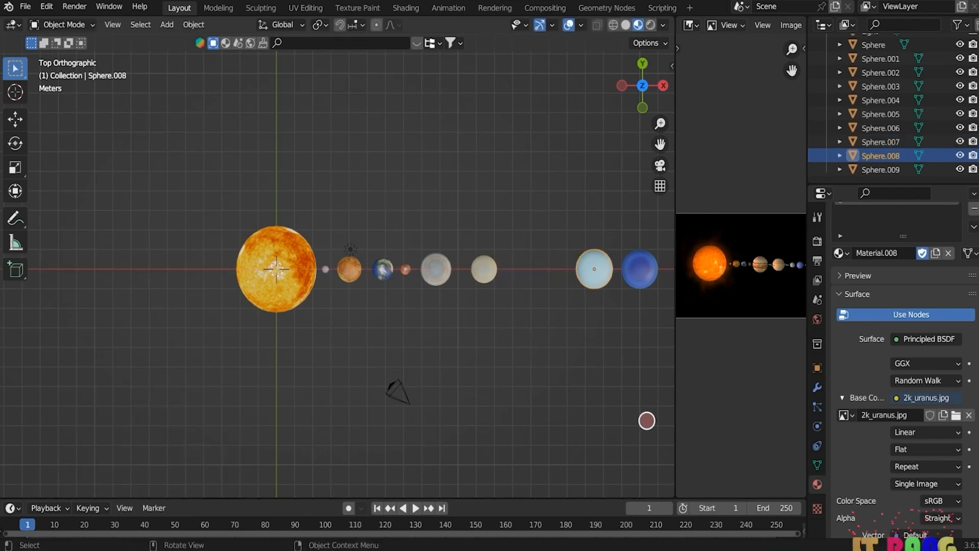
{"action": "key", "text": "s"}
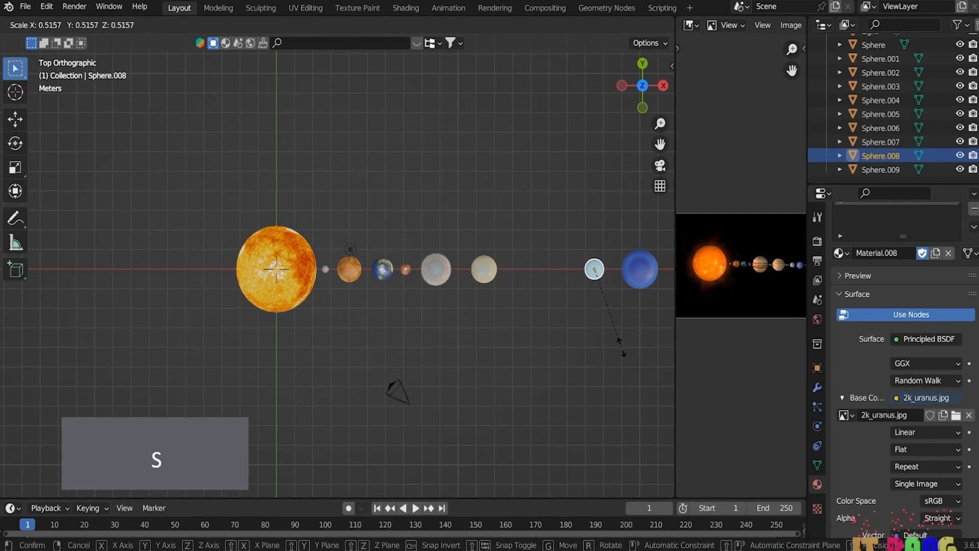
{"action": "left_click", "coordinate": [600, 287]}
{"action": "key", "text": "g"}
{"action": "key", "text": "x"}
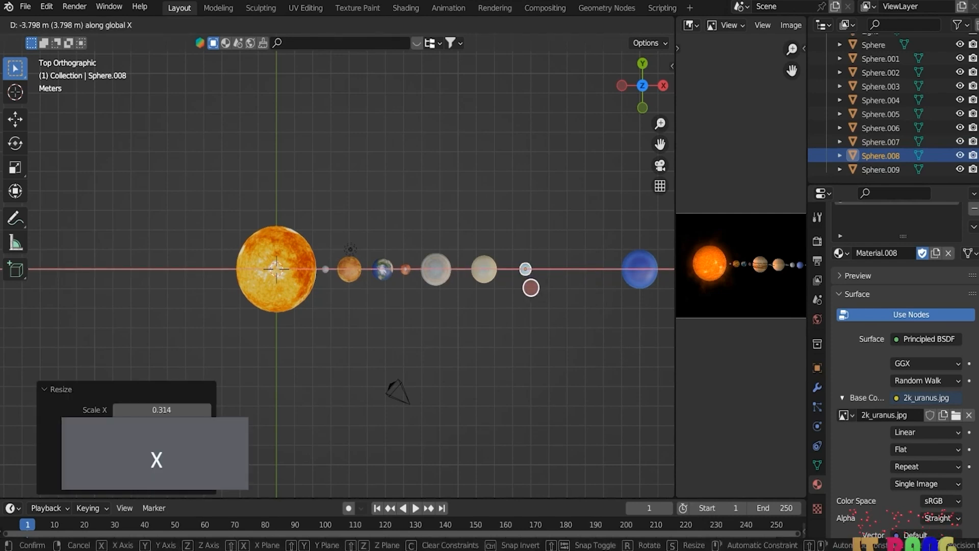
{"action": "left_click", "coordinate": [530, 287]}
Step: Scale the Neptune sphere uniformly by about 0.57 and move it about 4.5 m along the X axis toward Uranus
{"action": "left_click", "coordinate": [640, 268]}
{"action": "key", "text": "s"}
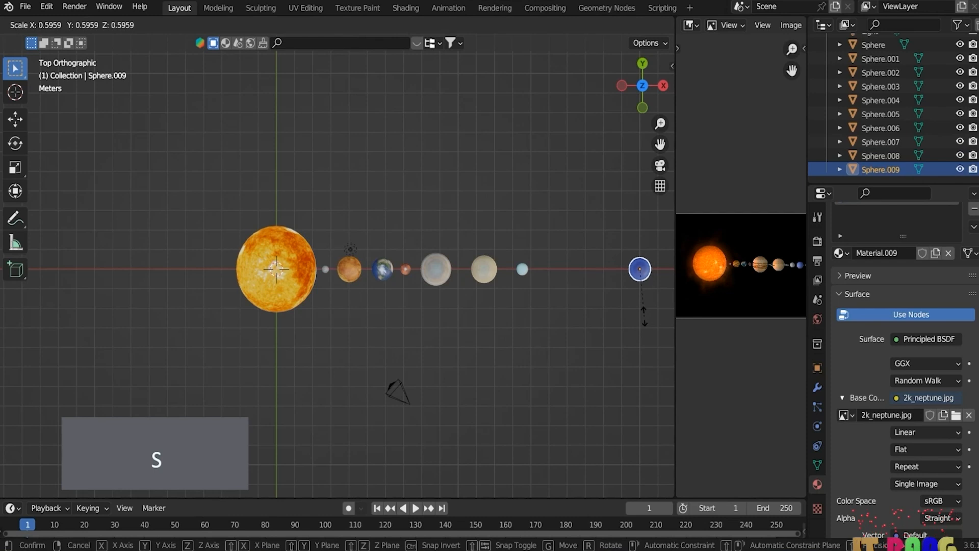
{"action": "left_click", "coordinate": [641, 312]}
{"action": "key", "text": "g"}
{"action": "key", "text": "x"}
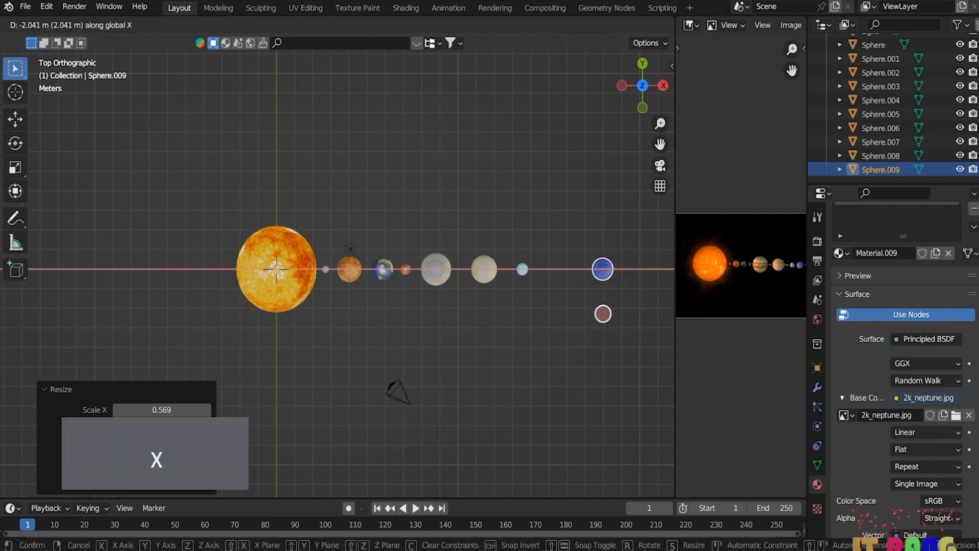
{"action": "left_click", "coordinate": [558, 312]}
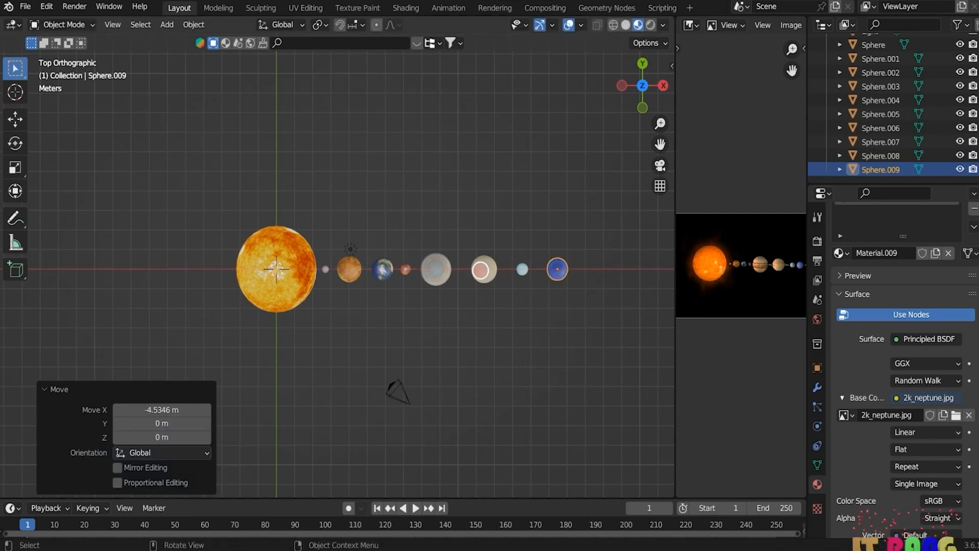
Step: Add a torus mesh for Saturn's ring and move it about 5.3 m along the Y axis, clear of the sun
{"action": "left_click", "coordinate": [482, 269]}
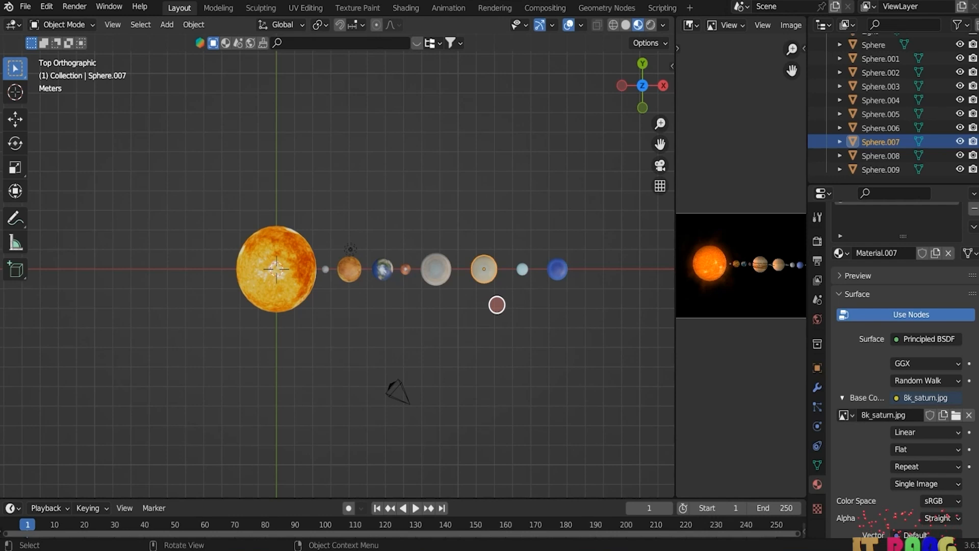
{"action": "key", "text": "shift+a"}
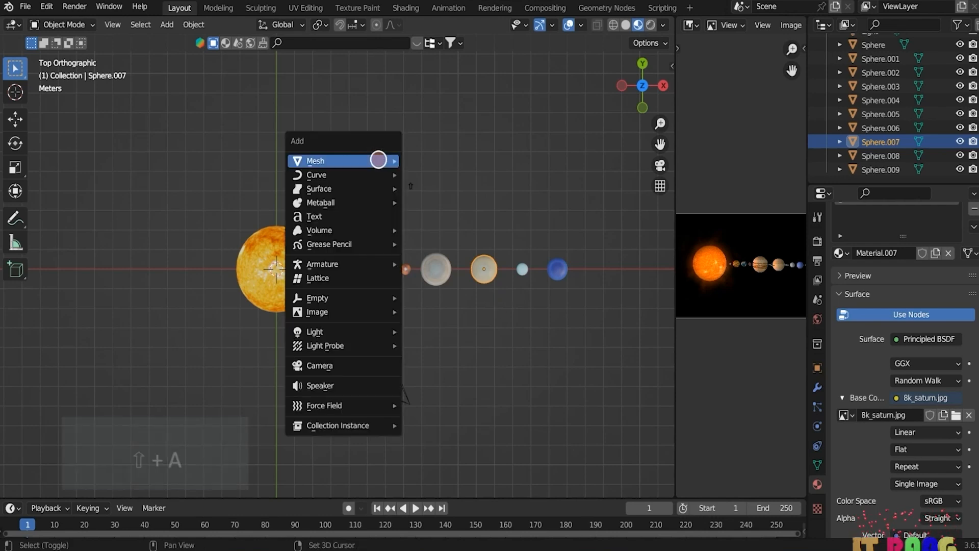
{"action": "mouse_move", "coordinate": [378, 160]}
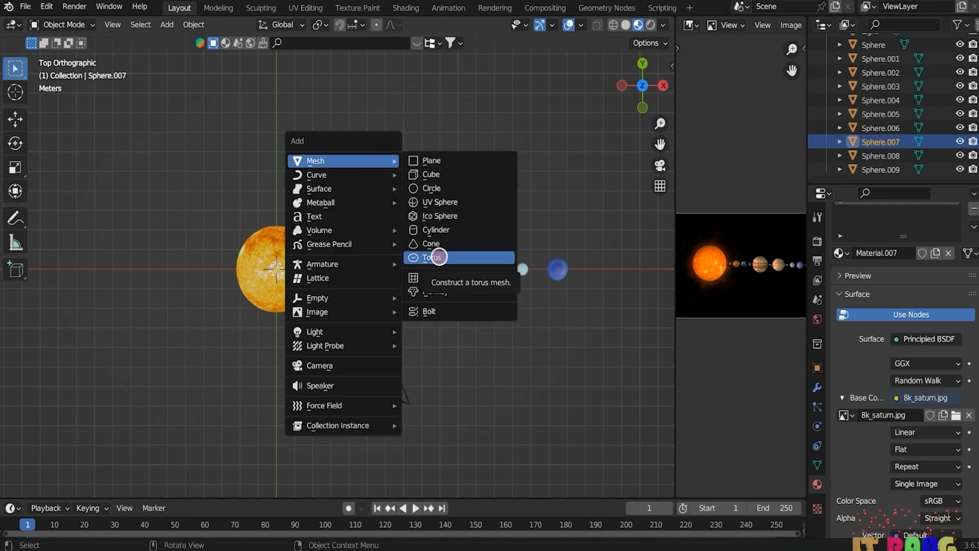
{"action": "left_click", "coordinate": [439, 257]}
{"action": "key", "text": "g"}
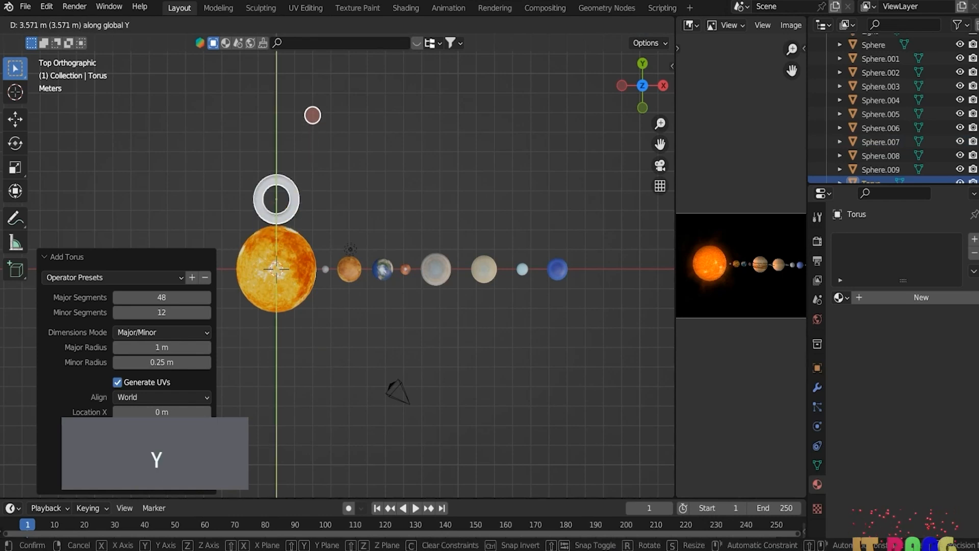
{"action": "left_click", "coordinate": [337, 163]}
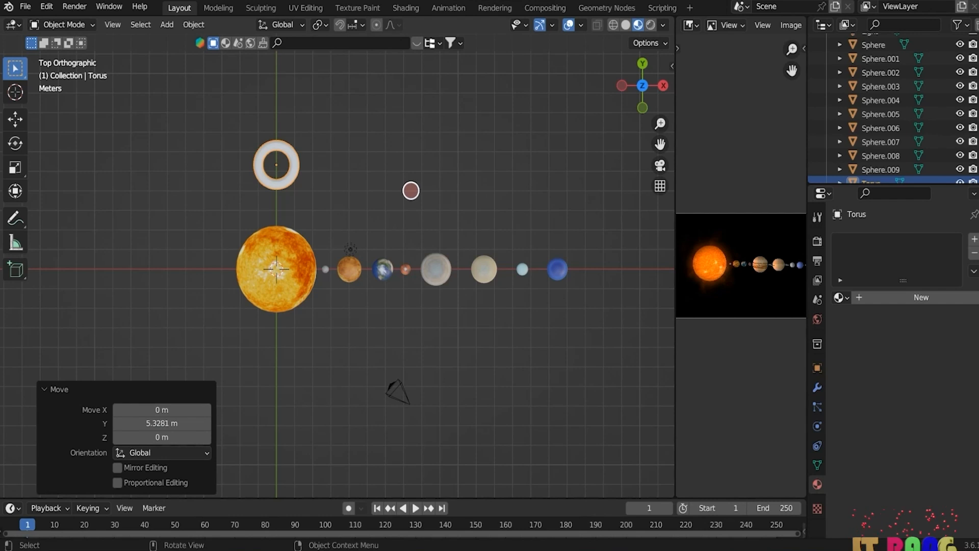
Step: Flatten the torus by scaling it to about 0.256 along the Z axis and check its shape in perspective
{"action": "key", "text": "s"}
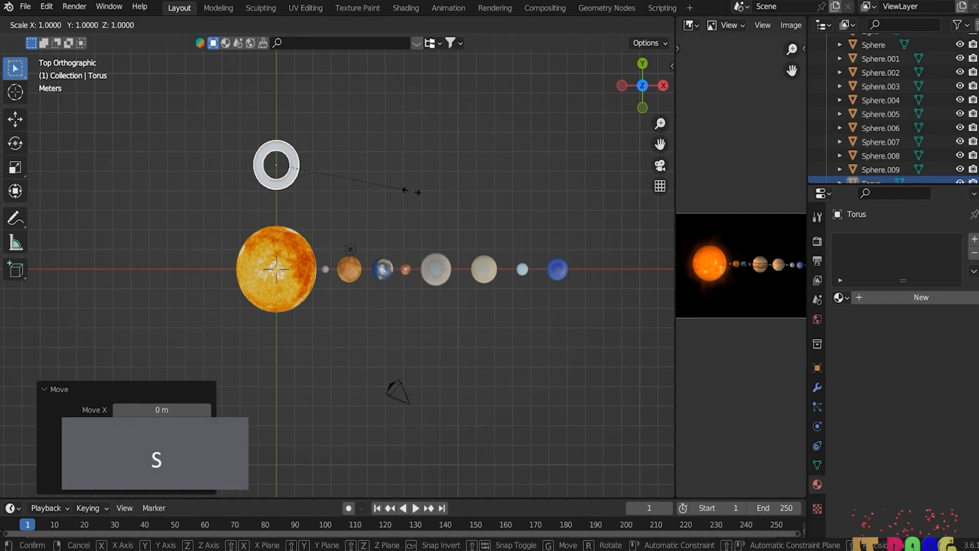
{"action": "key", "text": "z"}
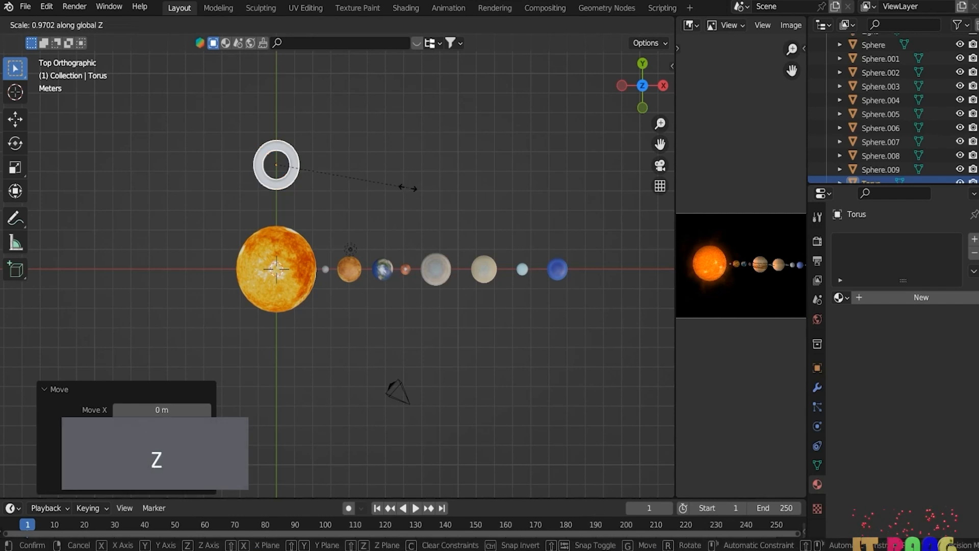
{"action": "left_click", "coordinate": [311, 174]}
{"action": "middle_click_drag", "start_coordinate": [311, 205], "coordinate": [287, 90]}
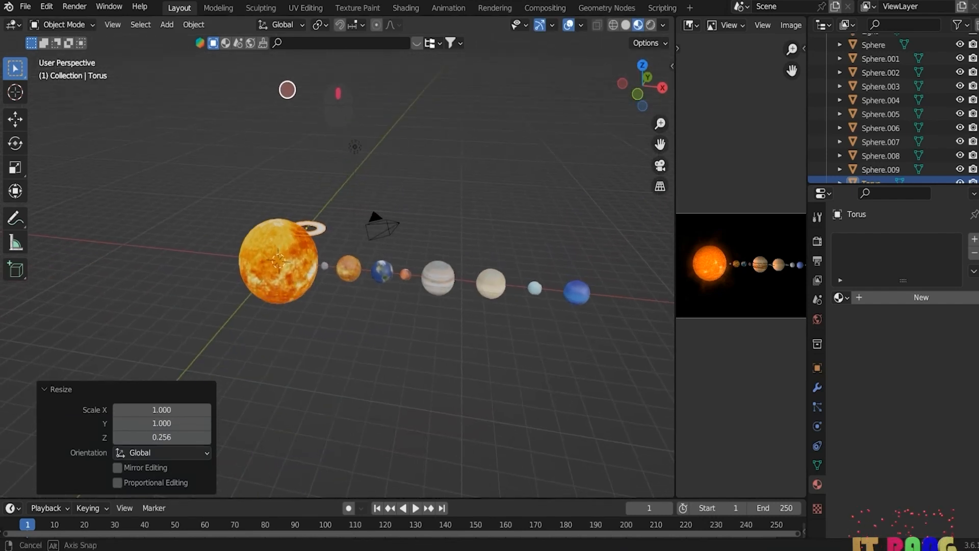
{"action": "middle_click_drag", "start_coordinate": [490, 218], "coordinate": [229, 209]}
{"action": "scroll", "coordinate": [511, 330], "scroll_direction": "up", "scroll_amount": 5}
{"action": "scroll", "coordinate": [532, 330], "scroll_direction": "down", "scroll_amount": 3}
{"action": "middle_click_drag", "start_coordinate": [630, 367], "coordinate": [551, 341]}
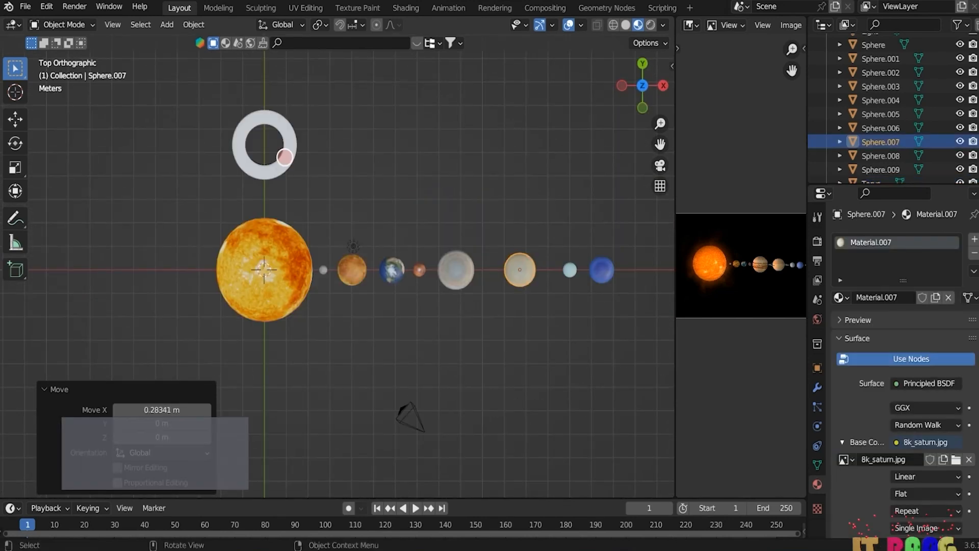
Step: Move the torus about 11.6 m along X and -5.3 m along Y, centring it around the Saturn sphere
{"action": "left_click", "coordinate": [285, 156]}
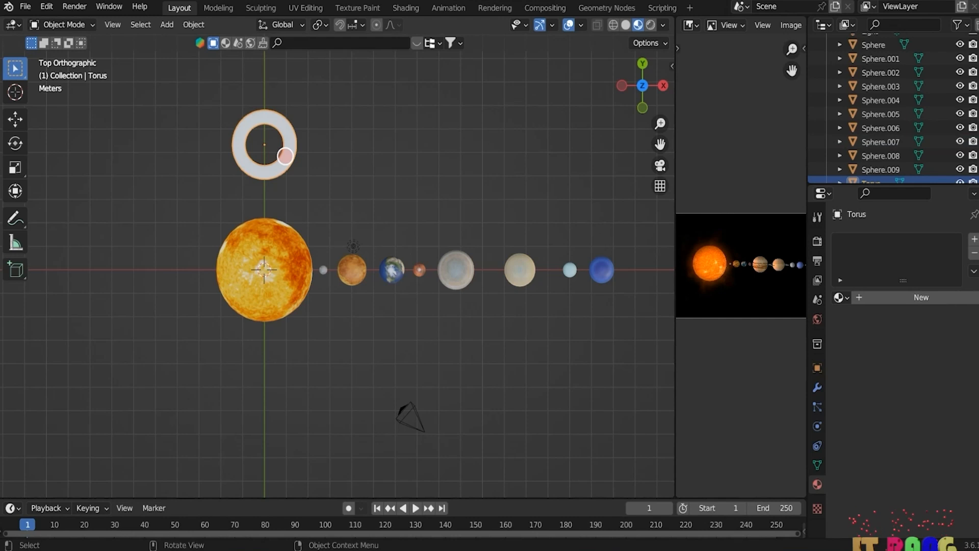
{"action": "key", "text": "g"}
{"action": "key", "text": "x"}
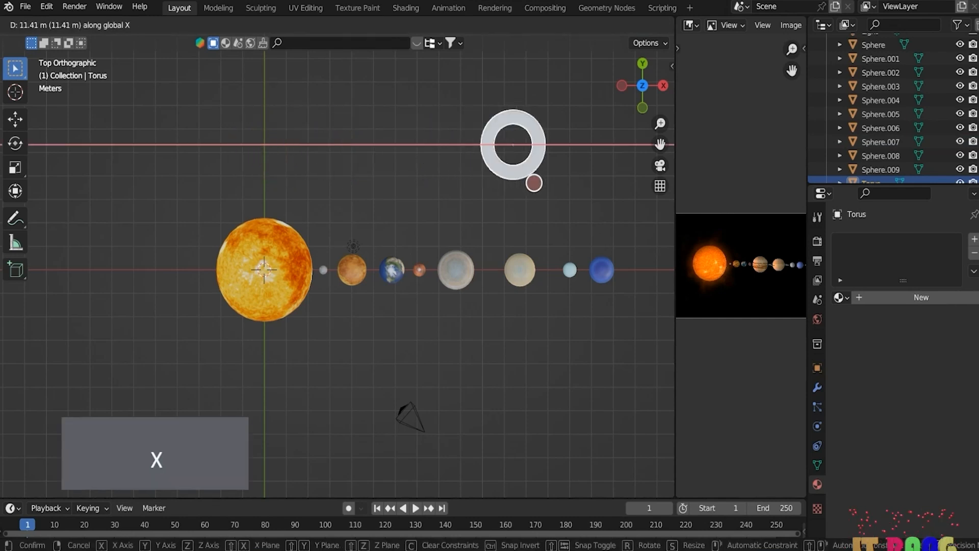
{"action": "left_click", "coordinate": [535, 166]}
{"action": "key", "text": "g"}
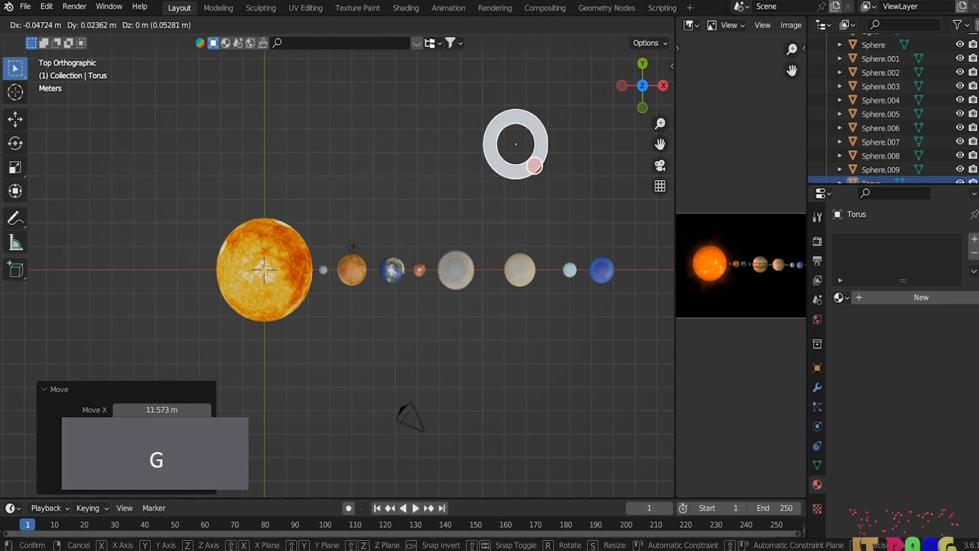
{"action": "key", "text": "y"}
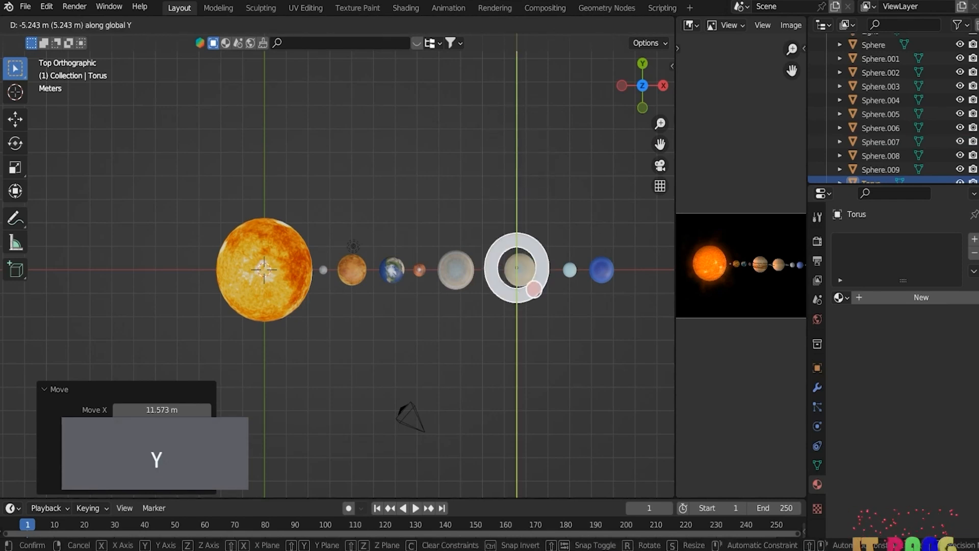
{"action": "key", "text": "Return"}
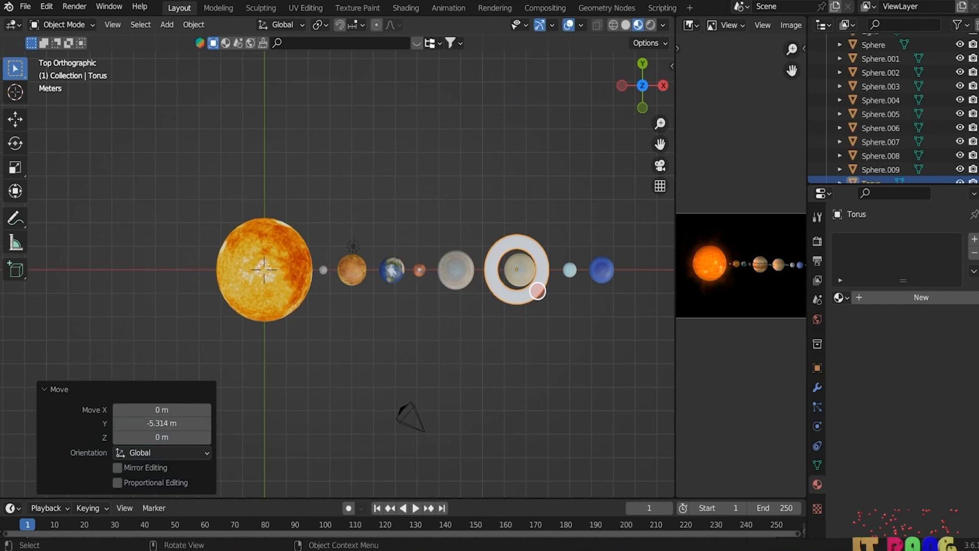
{"action": "key", "text": "g"}
{"action": "key", "text": "x"}
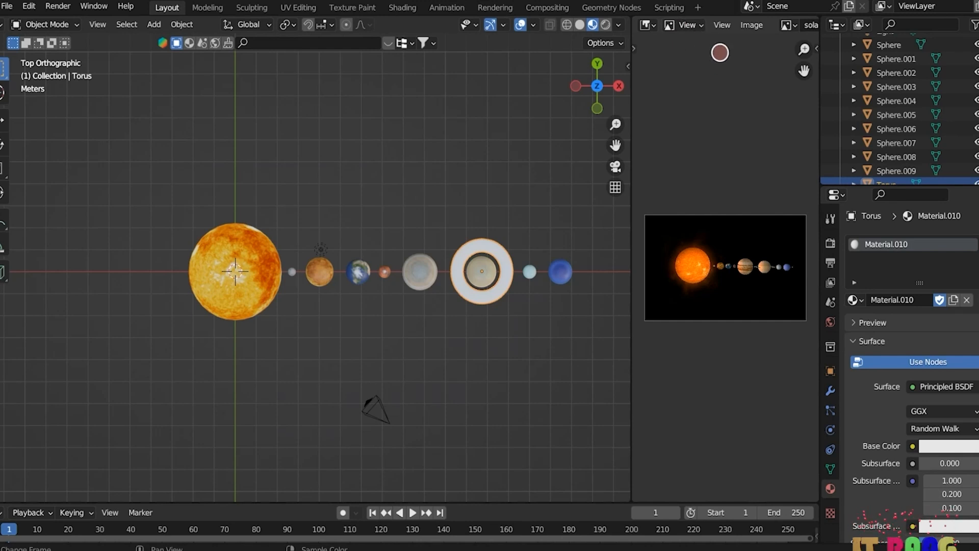
Step: Close the image editor area that holds the solar system reference image
{"action": "right_click", "coordinate": [773, 23]}
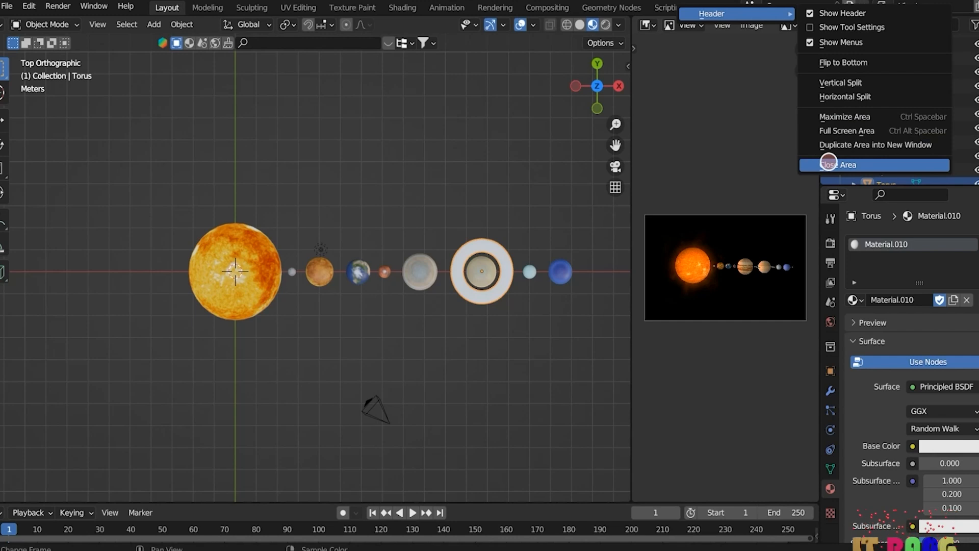
{"action": "left_click", "coordinate": [828, 163]}
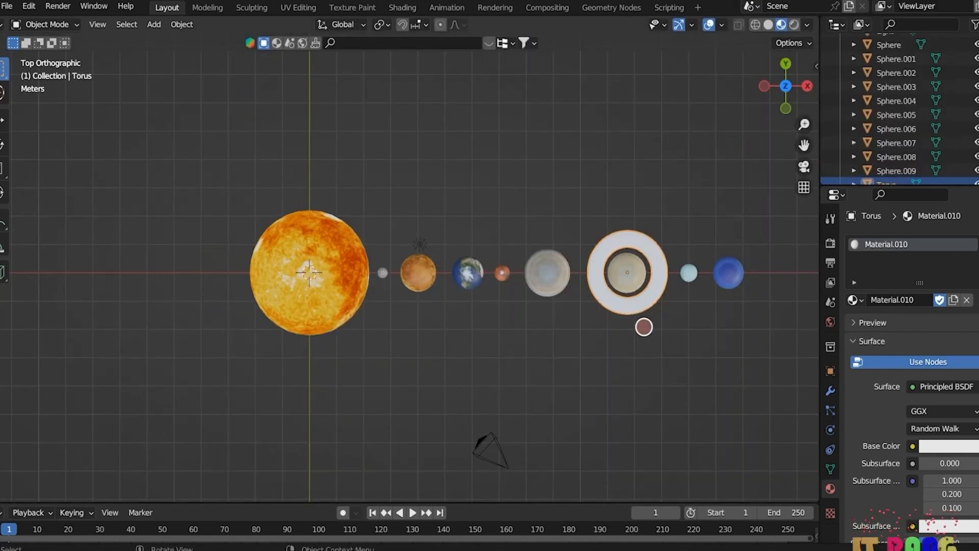
Step: Assign an Image Texture to the ring material's base color using 8k_saturn_ring_alpha.png from the Desktop's textures\solar system\textures folder
{"action": "left_click", "coordinate": [911, 446]}
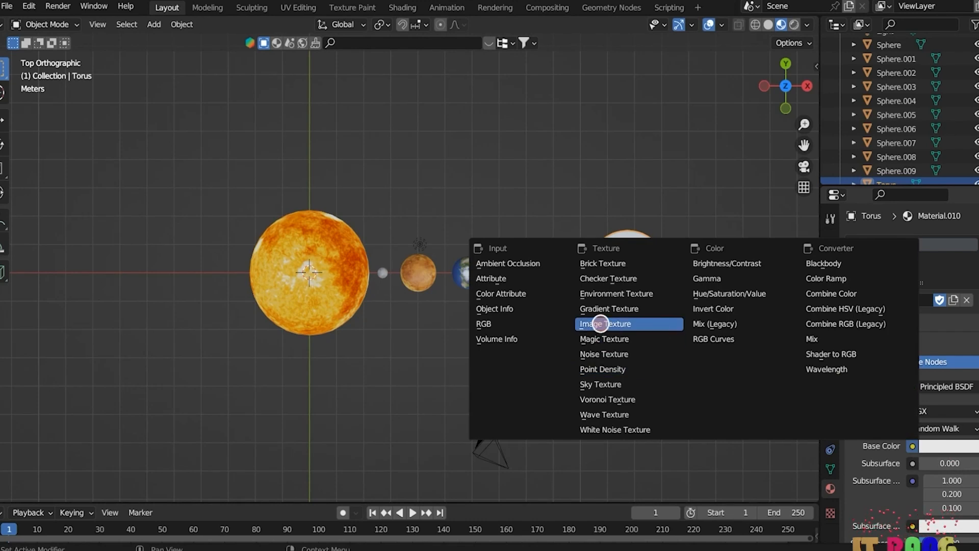
{"action": "left_click", "coordinate": [601, 324]}
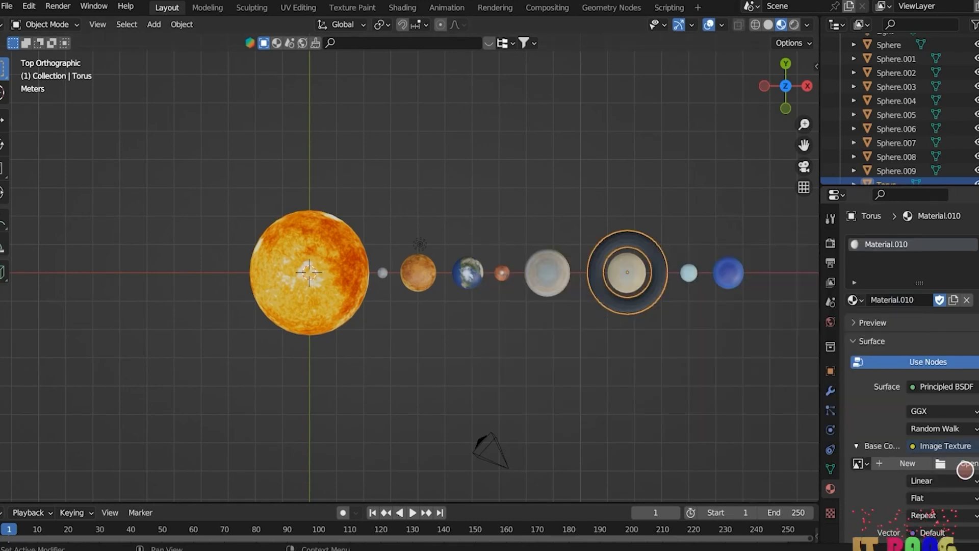
{"action": "left_click", "coordinate": [963, 463]}
{"action": "left_click", "coordinate": [195, 274]}
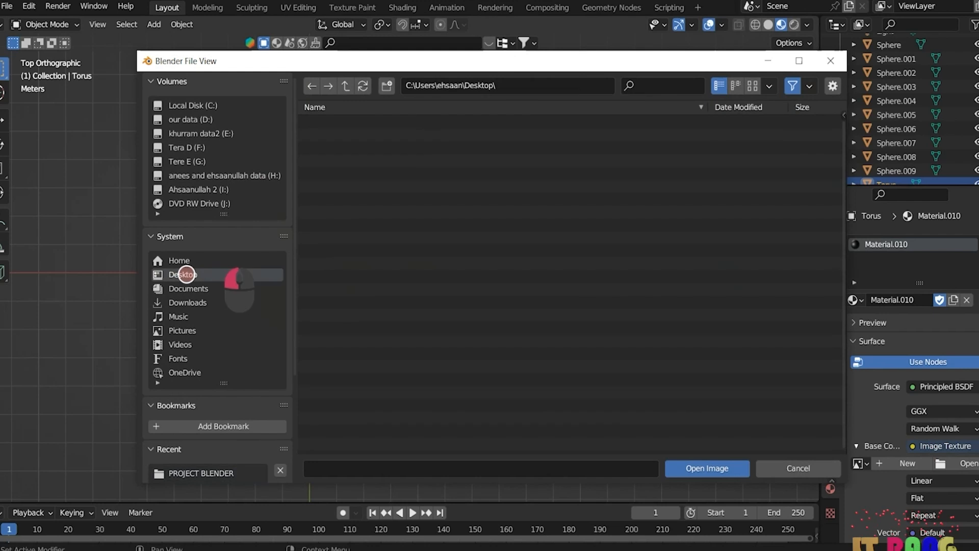
{"action": "double_click", "coordinate": [332, 147]}
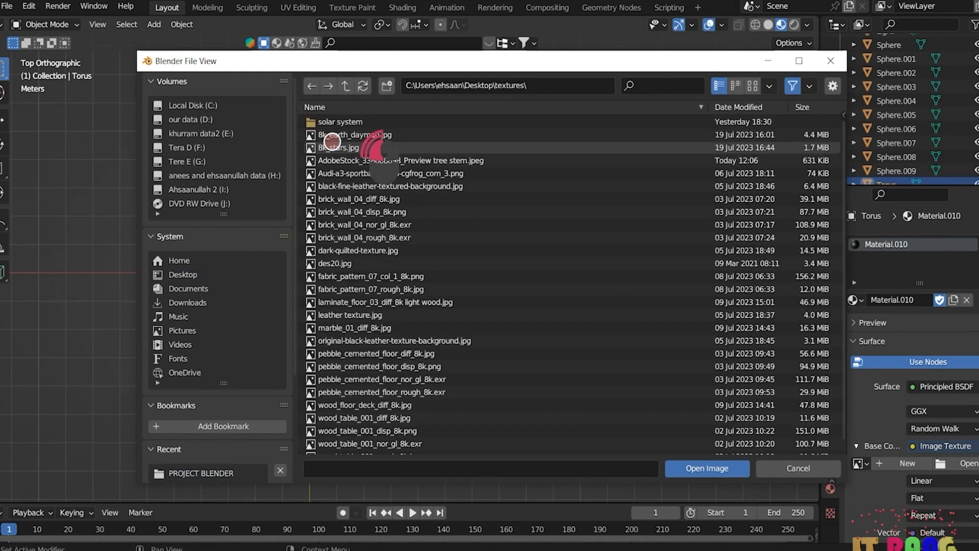
{"action": "double_click", "coordinate": [337, 121]}
{"action": "double_click", "coordinate": [336, 148]}
{"action": "left_click", "coordinate": [398, 250]}
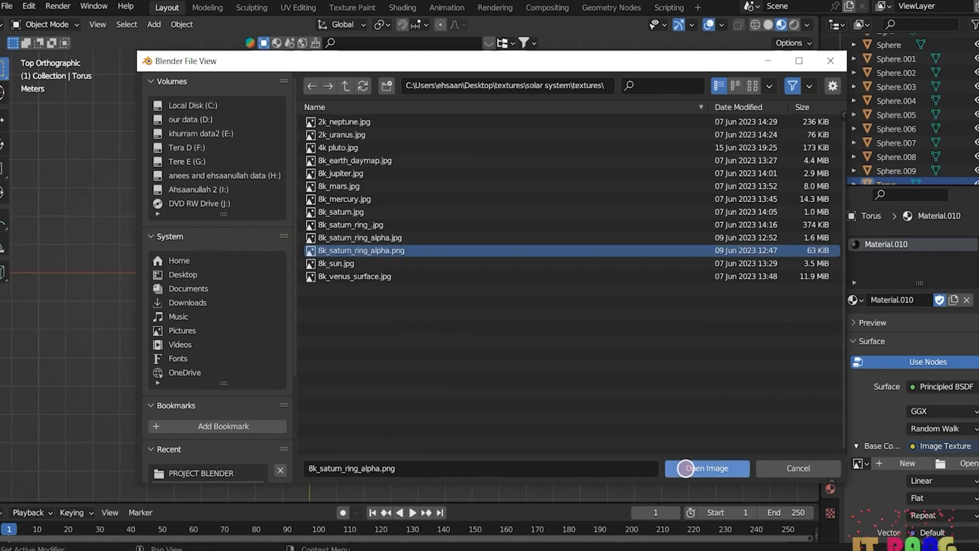
{"action": "left_click", "coordinate": [683, 468]}
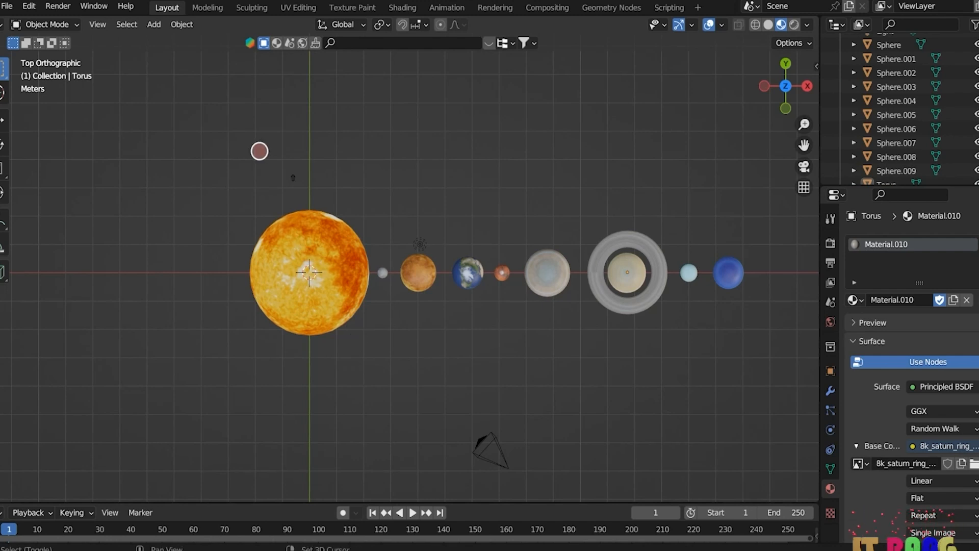
Step: Add a Nurbs Circle around the sun and scale it by about 2.71 so it passes through Mercury
{"action": "key", "text": "shift+a"}
{"action": "mouse_move", "coordinate": [284, 166]}
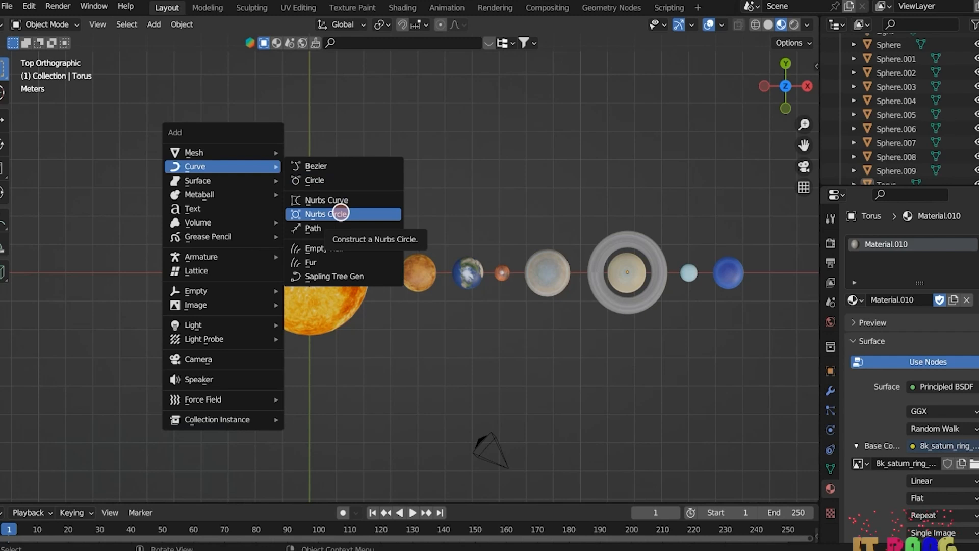
{"action": "left_click", "coordinate": [388, 214]}
{"action": "key", "text": "s"}
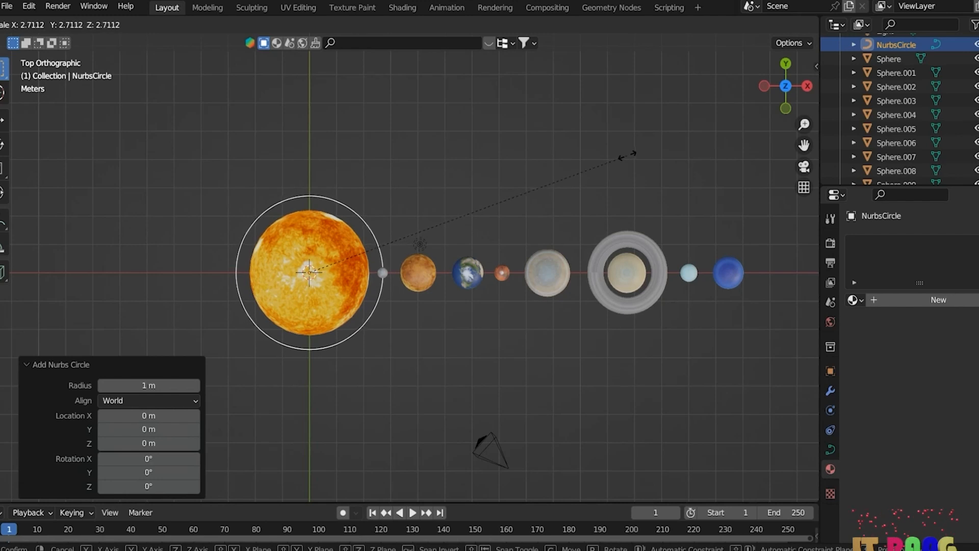
{"action": "left_click", "coordinate": [627, 155]}
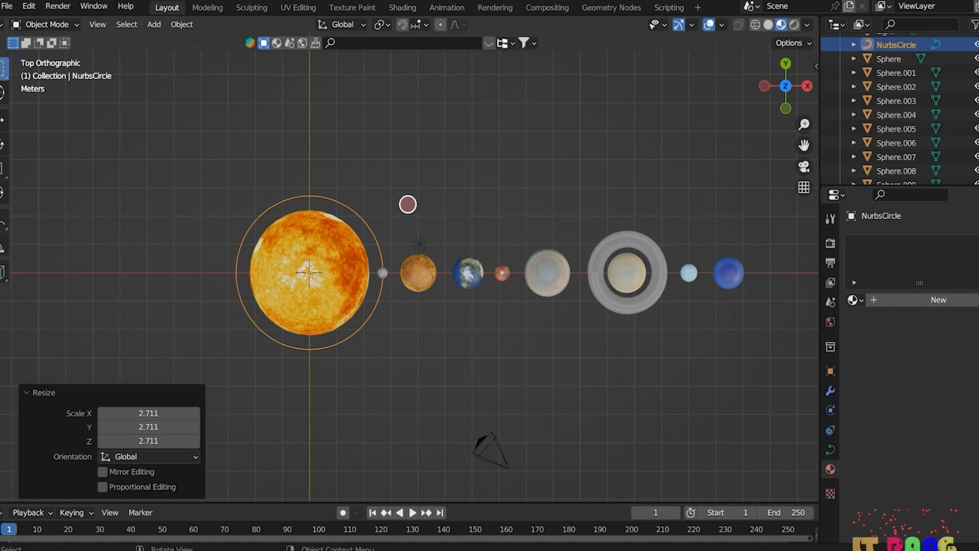
Step: Duplicate the orbit circle twice, scaling the copies by about 1.474 for Venus and a further 1.461 for Earth
{"action": "key", "text": "shift+d"}
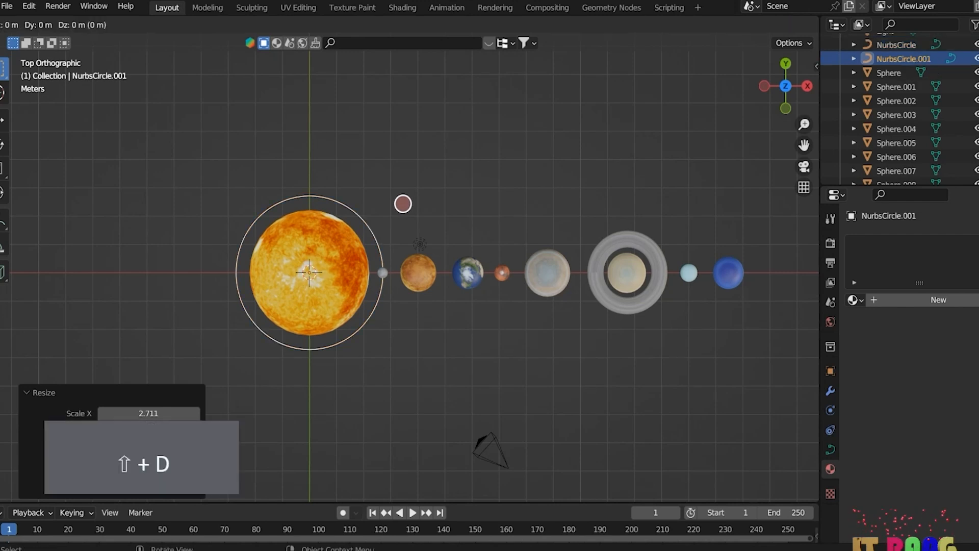
{"action": "key", "text": "s"}
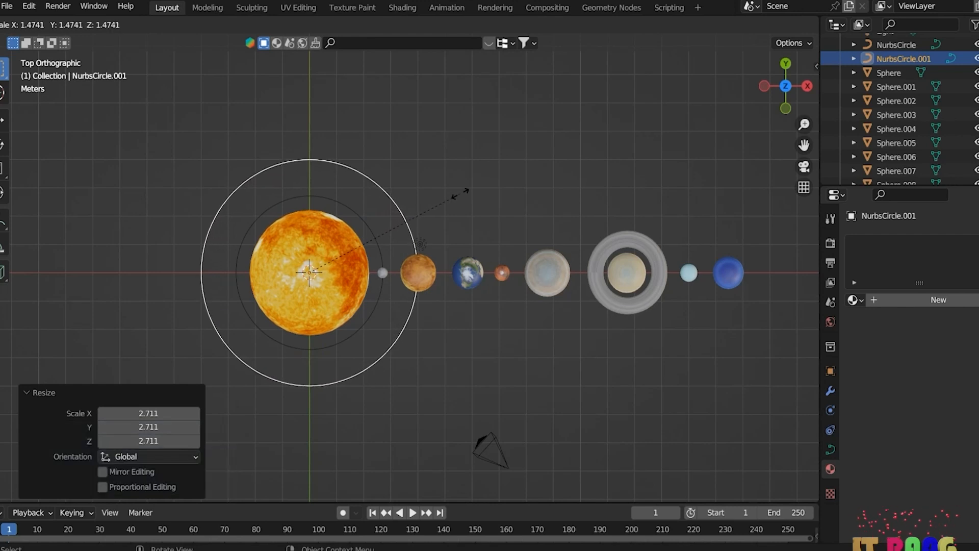
{"action": "left_click", "coordinate": [460, 193]}
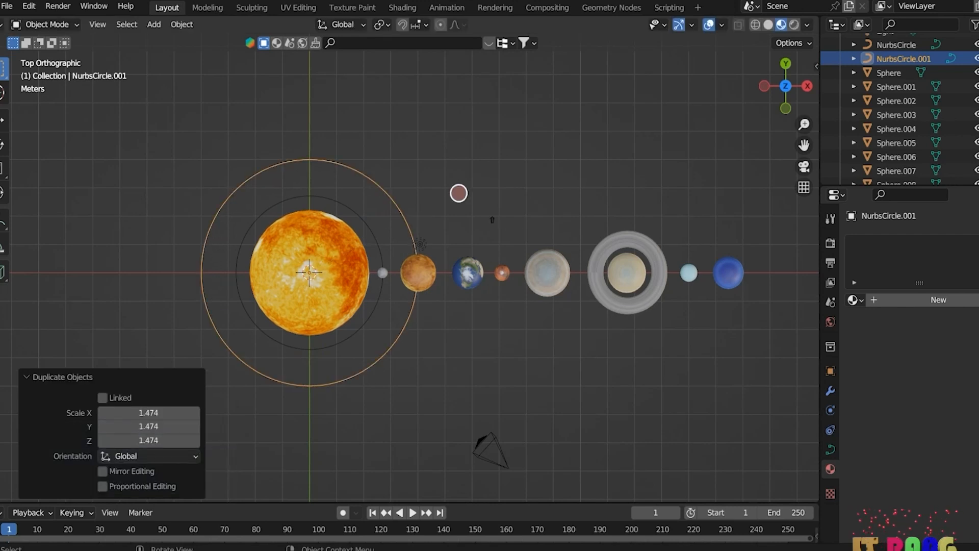
{"action": "key", "text": "shift+d"}
{"action": "key", "text": "s"}
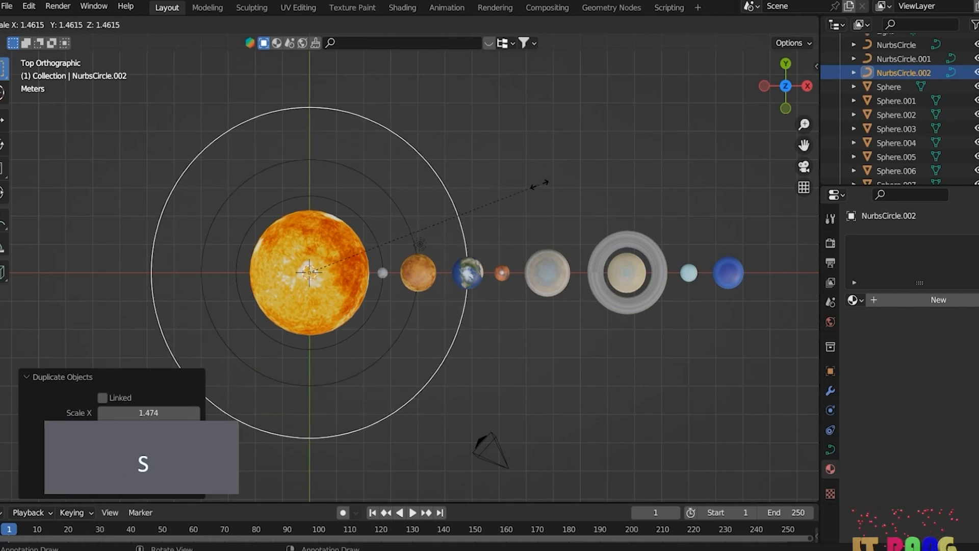
{"action": "left_click", "coordinate": [539, 184]}
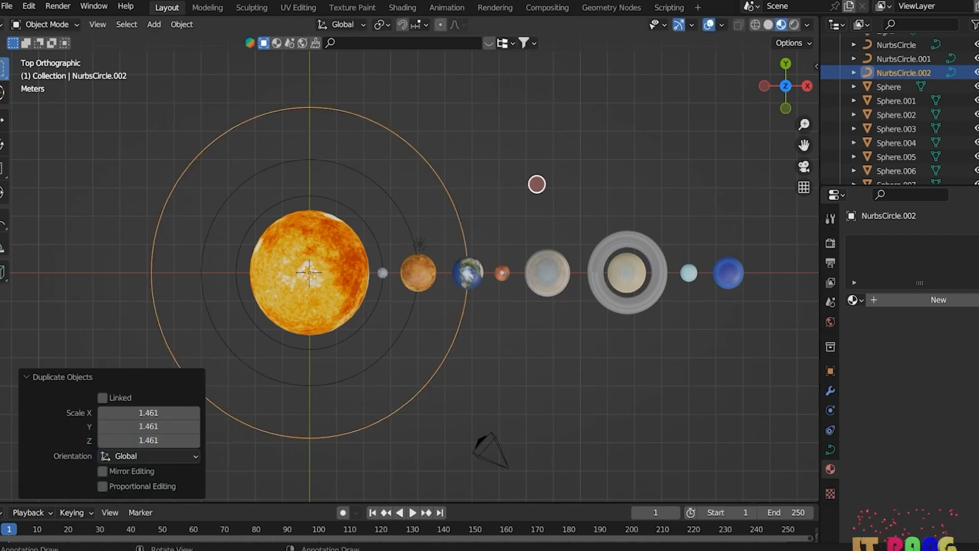
Step: Duplicate Earth's orbit circle and scale the copy by about 1.209 so it passes through Mars
{"action": "key", "text": "shift+d"}
{"action": "key", "text": "s"}
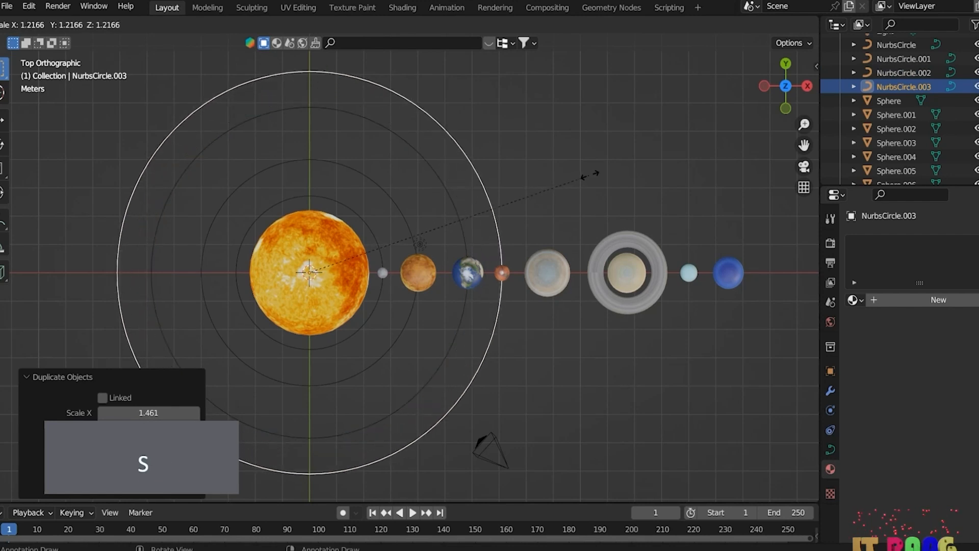
{"action": "left_click", "coordinate": [584, 174]}
Step: Duplicate Mars's orbit circle and scale the copy by about 1.245 so it passes through Jupiter
{"action": "scroll", "coordinate": [566, 186], "scroll_direction": "down", "scroll_amount": 2}
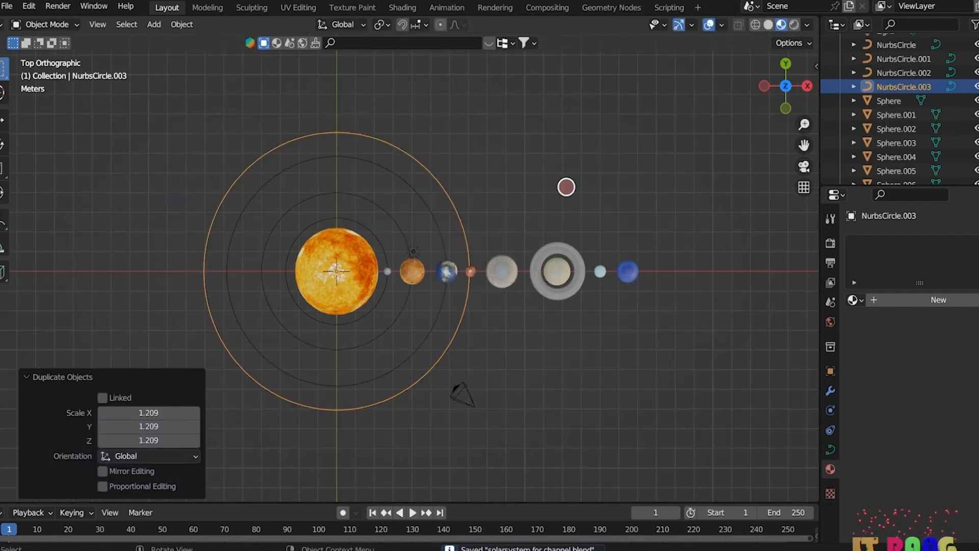
{"action": "key", "text": "shift+d"}
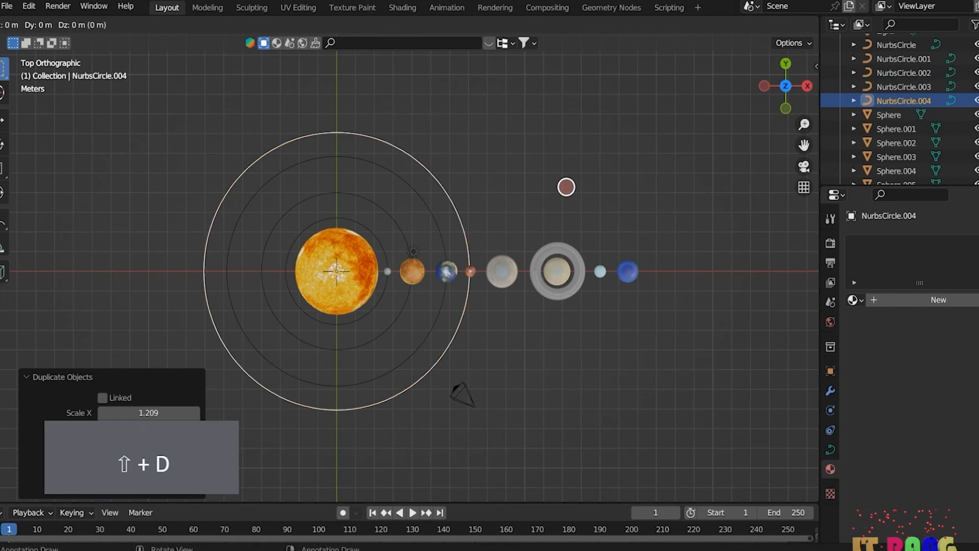
{"action": "key", "text": "s"}
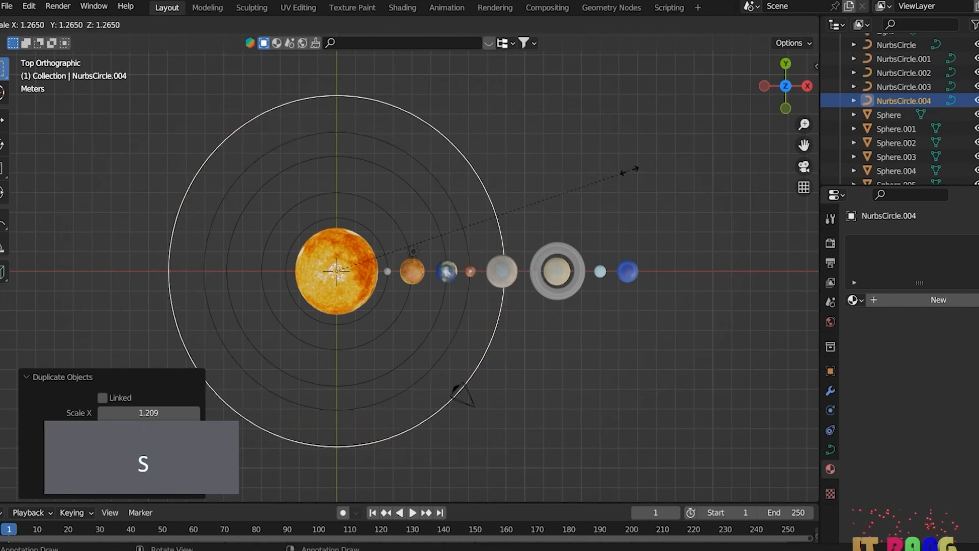
{"action": "left_click", "coordinate": [625, 171]}
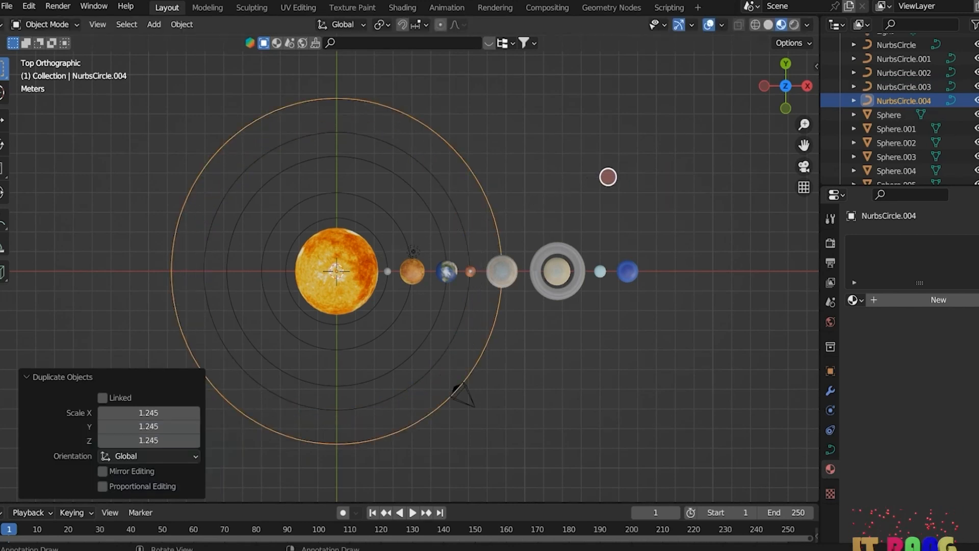
Step: Duplicate Jupiter's orbit circle and enlarge the copy for Saturn, then duplicate that and scale it by about 1.196 for Uranus
{"action": "key", "text": "shift+d"}
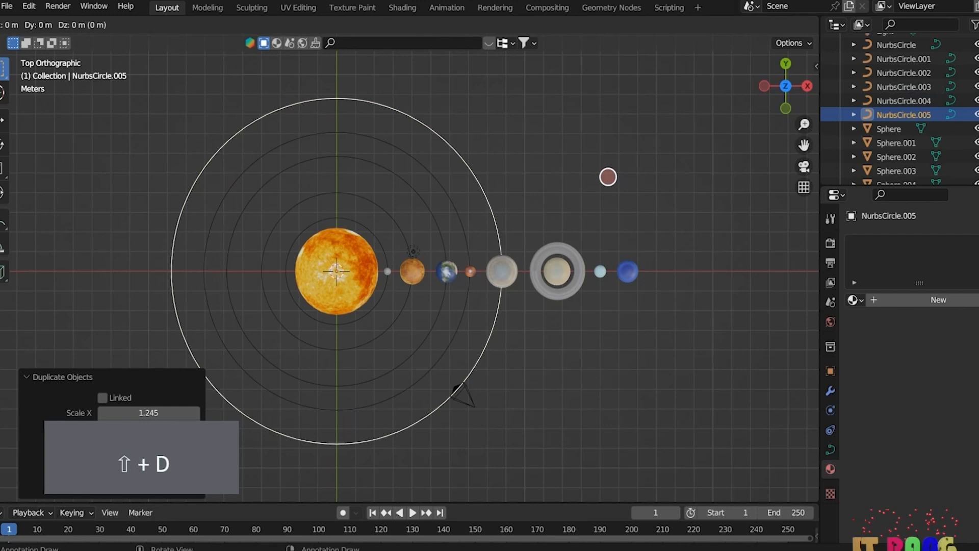
{"action": "key", "text": "s"}
{"action": "left_click", "coordinate": [699, 166]}
{"action": "key", "text": "shift+d"}
{"action": "key", "text": "s"}
{"action": "left_click", "coordinate": [708, 147]}
Step: Duplicate Uranus's orbit circle and scale the copy by about 1.103 so it passes through Neptune
{"action": "key", "text": "shift+d"}
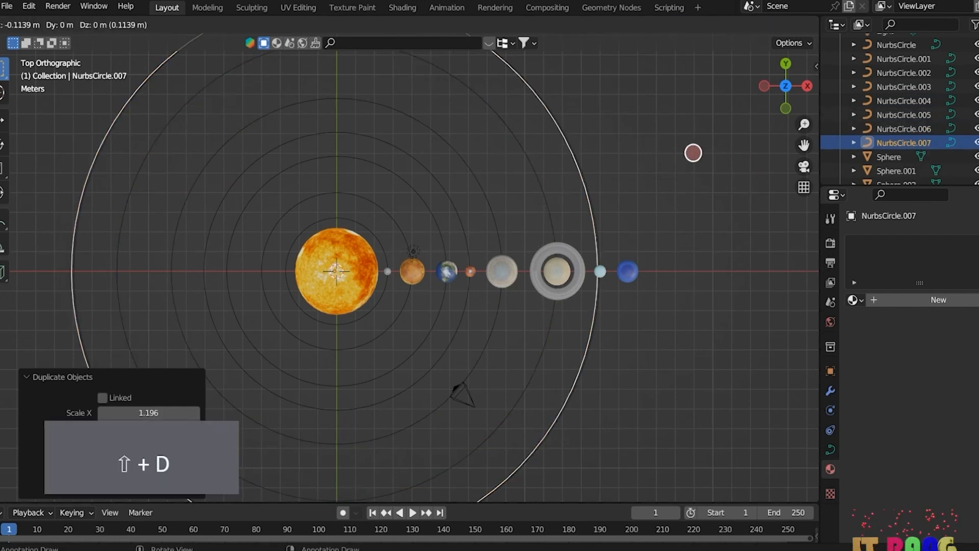
{"action": "key", "text": "s"}
{"action": "left_click", "coordinate": [719, 147]}
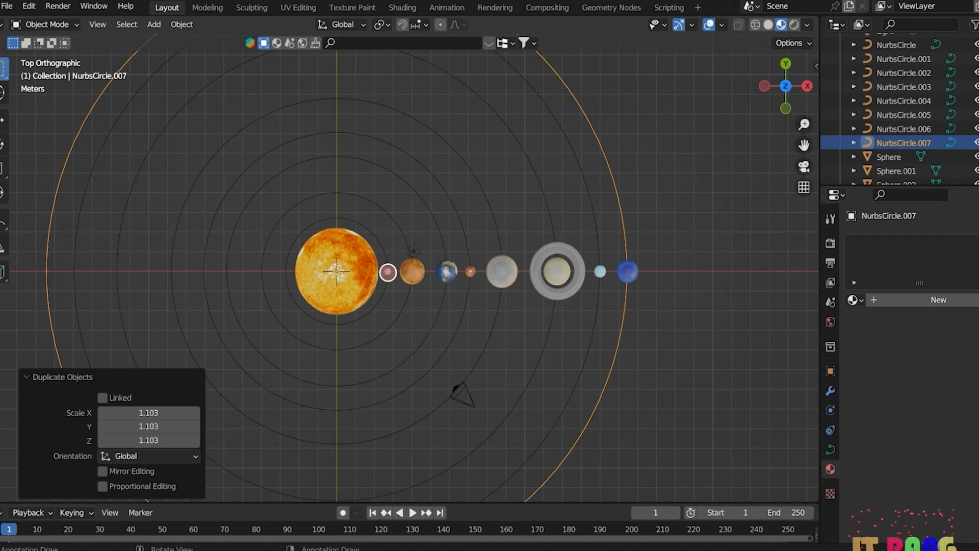
Step: Parent Mercury to the innermost orbit circle using Follow Path
{"action": "left_click", "coordinate": [388, 271]}
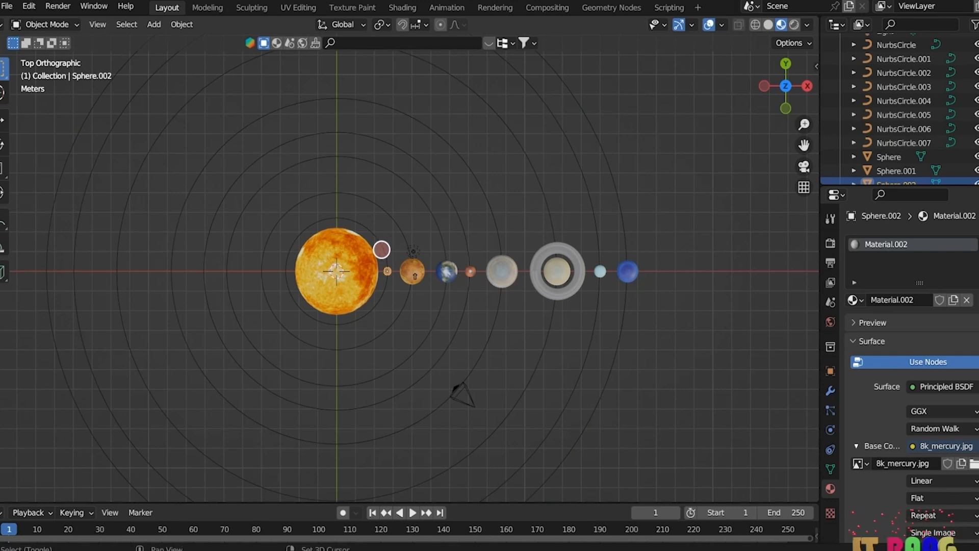
{"action": "scroll", "coordinate": [382, 248], "scroll_direction": "up", "scroll_amount": 4}
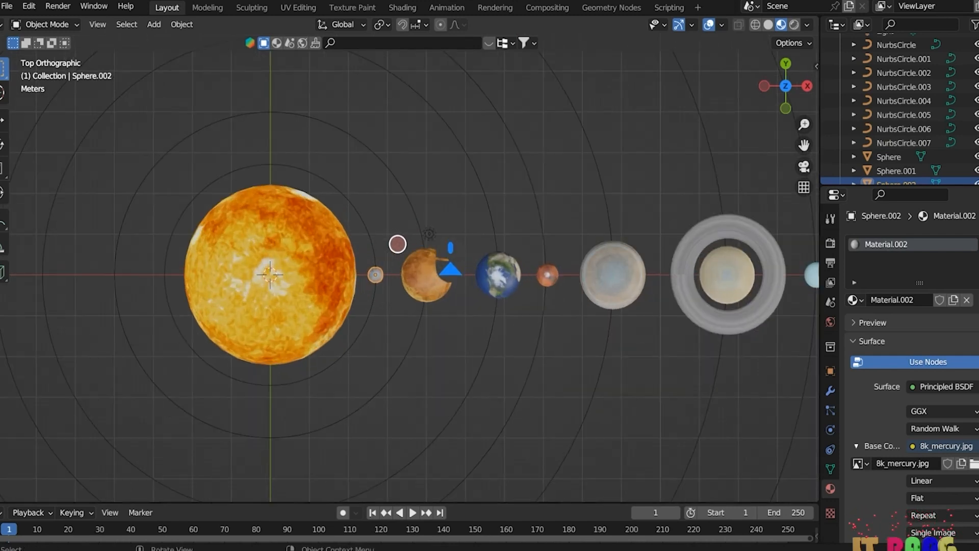
{"action": "left_click", "coordinate": [371, 238], "text": "shift"}
{"action": "left_click", "coordinate": [371, 237], "text": "shift"}
{"action": "left_click", "coordinate": [370, 237], "text": "shift"}
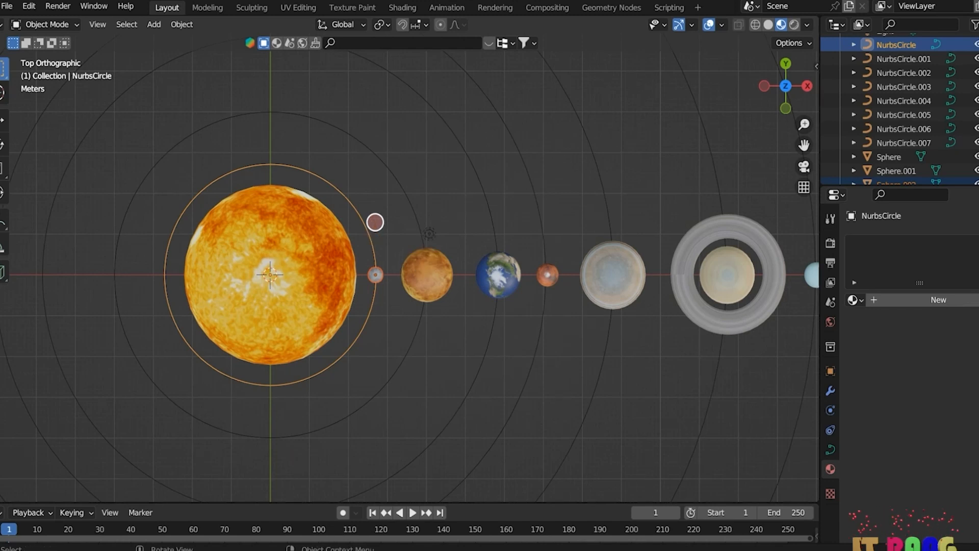
{"action": "key", "text": "ctrl+p"}
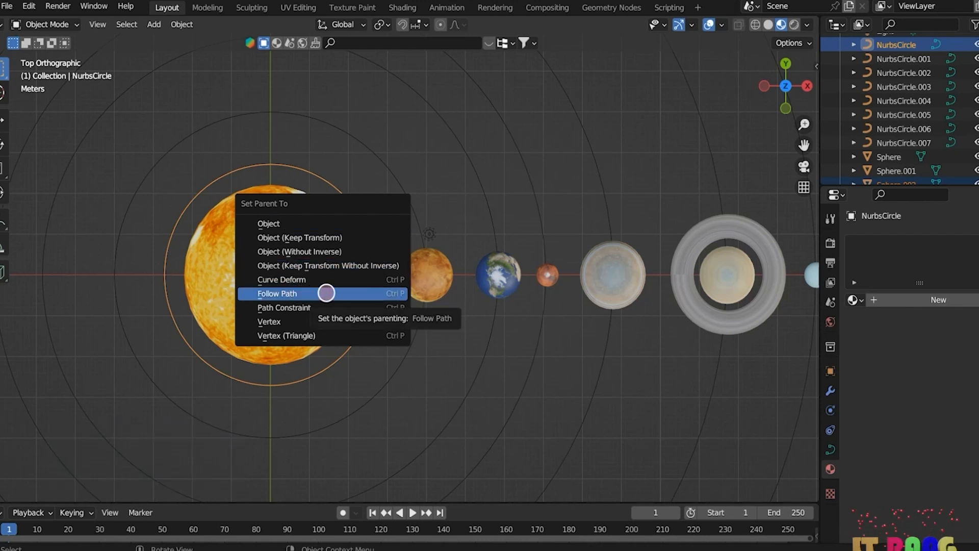
{"action": "left_click", "coordinate": [326, 291]}
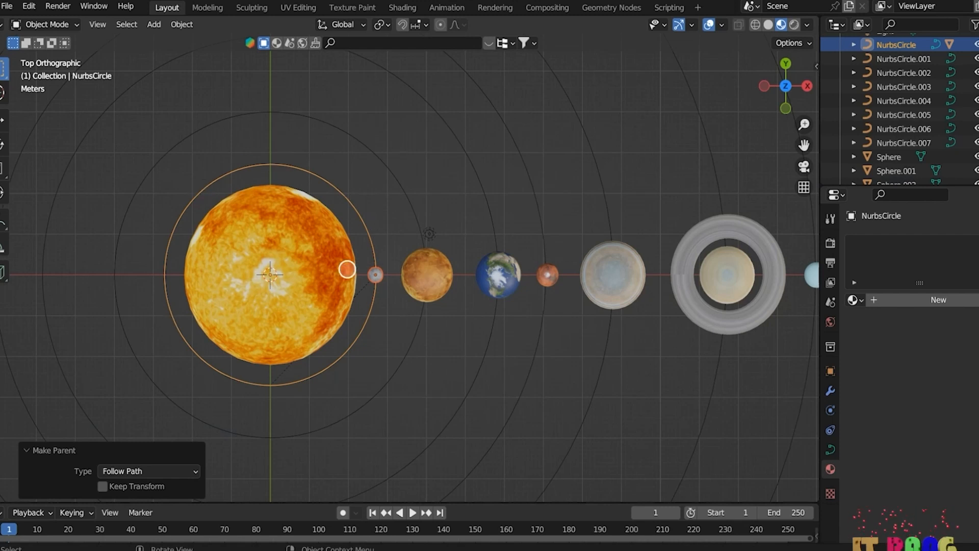
Step: Parent Venus to the second orbit circle using Follow Path
{"action": "left_click", "coordinate": [426, 279]}
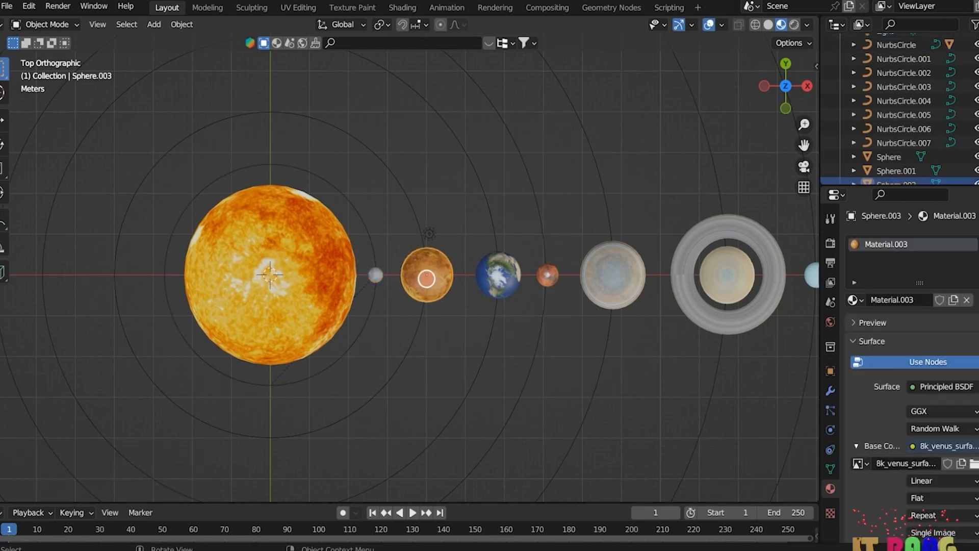
{"action": "left_click", "coordinate": [421, 228], "text": "shift"}
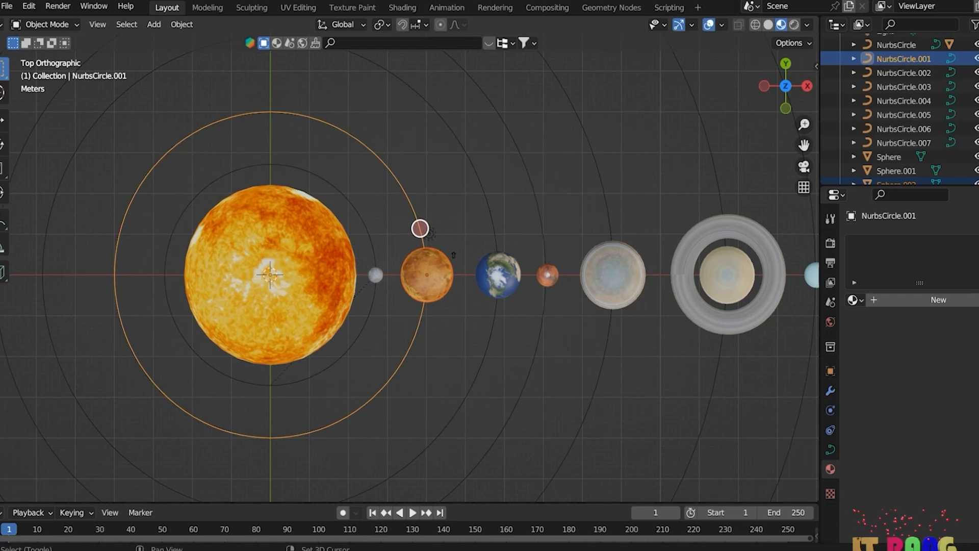
{"action": "key", "text": "ctrl+p"}
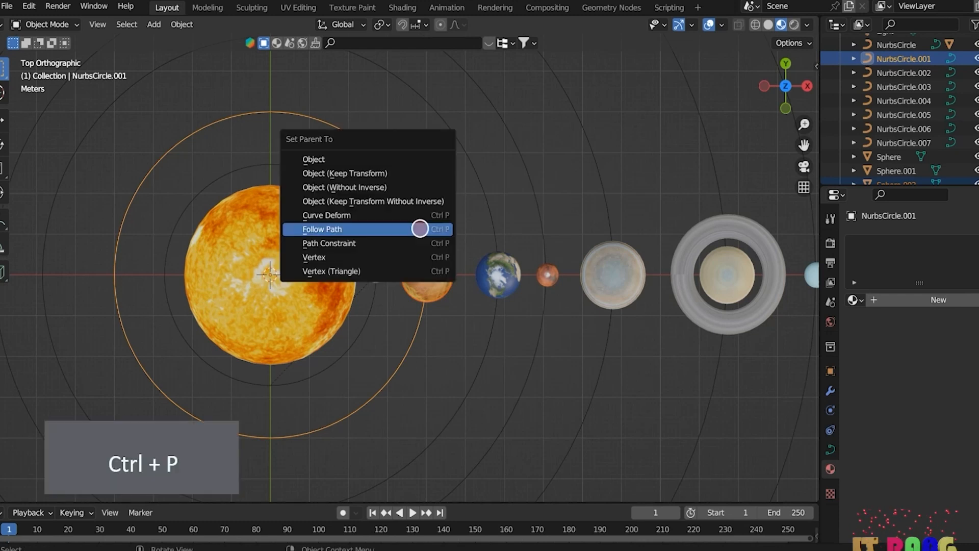
{"action": "left_click", "coordinate": [420, 229]}
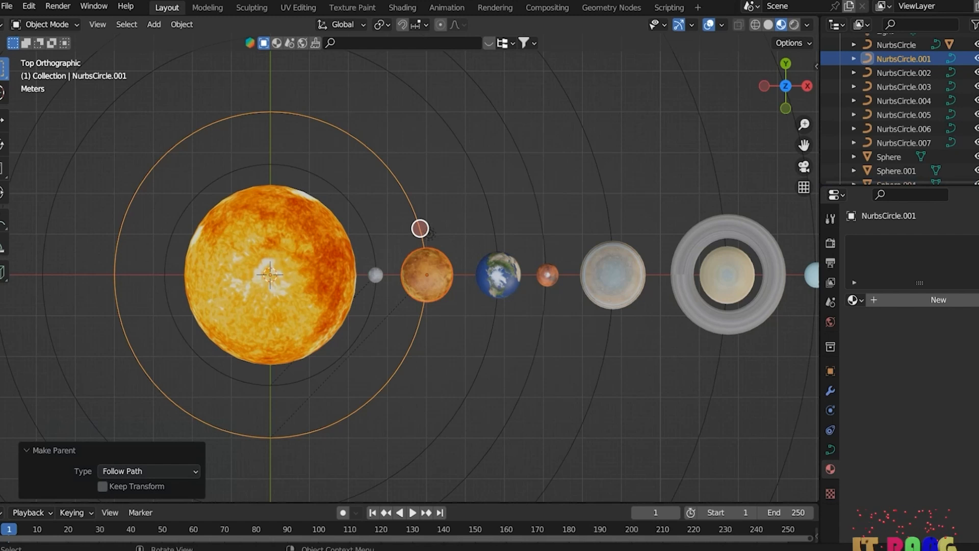
Step: Parent Earth and Mars each to the orbit circle passing through them using Follow Path
{"action": "left_click", "coordinate": [502, 271]}
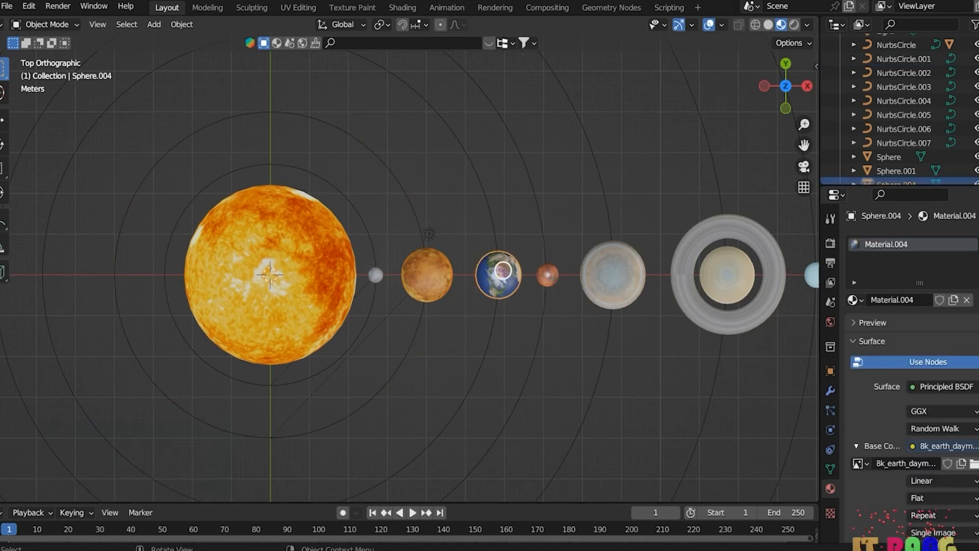
{"action": "left_click", "coordinate": [493, 227]}
{"action": "left_click", "coordinate": [547, 274]}
{"action": "left_click", "coordinate": [545, 250], "text": "shift"}
{"action": "key", "text": "ctrl+p"}
{"action": "left_click", "coordinate": [546, 250]}
Step: Parent Jupiter to the orbit circle passing through it using Follow Path
{"action": "left_click", "coordinate": [609, 276]}
{"action": "left_click", "coordinate": [603, 215], "text": "shift"}
{"action": "key", "text": "ctrl+p"}
{"action": "left_click", "coordinate": [606, 212]}
Step: Join Saturn's sphere and its ring into a single object, with the ring as the active object
{"action": "left_click", "coordinate": [714, 281]}
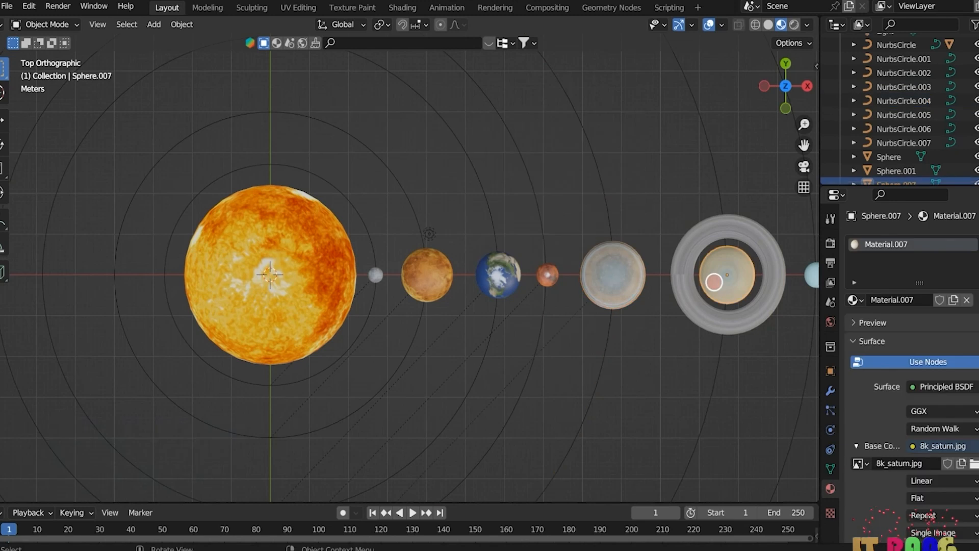
{"action": "left_click", "coordinate": [721, 213], "text": "shift"}
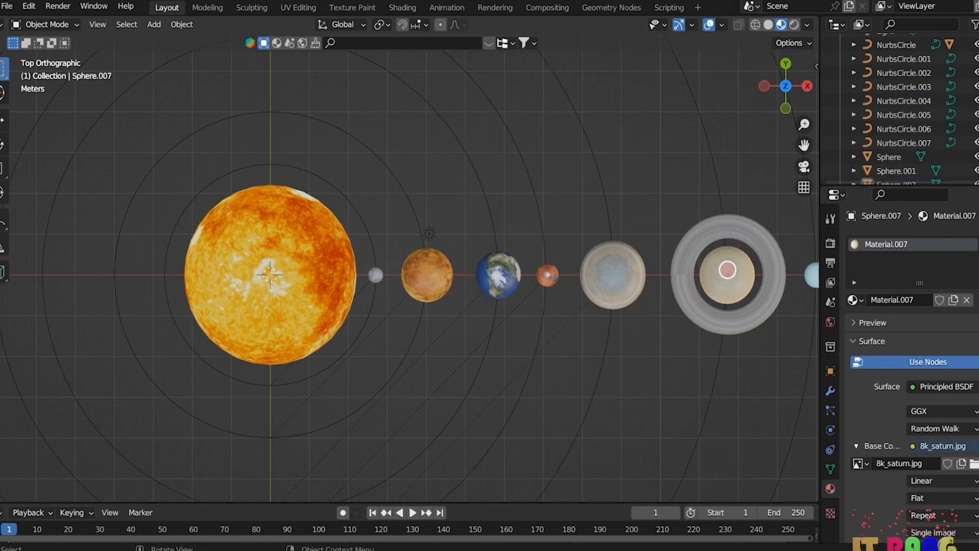
{"action": "left_click", "coordinate": [731, 268]}
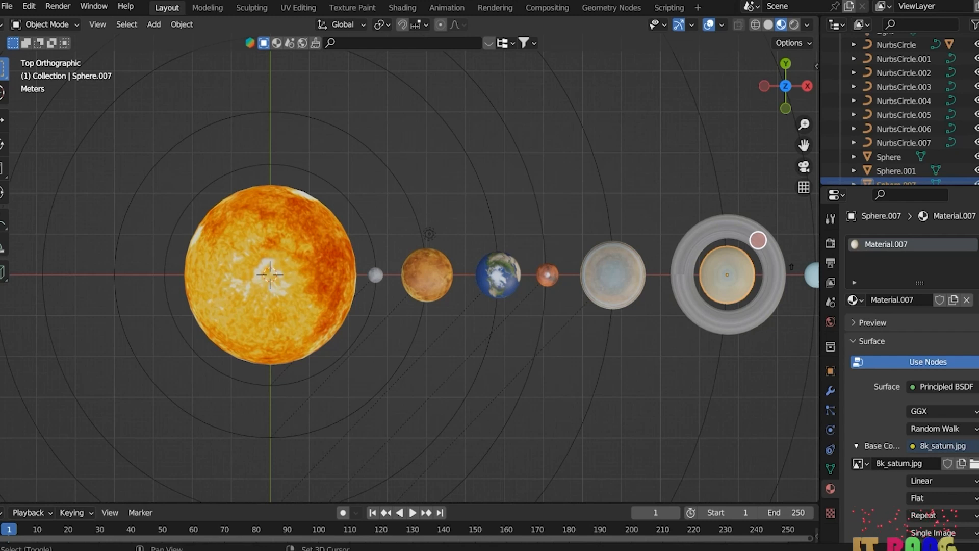
{"action": "left_click", "coordinate": [758, 239], "text": "shift"}
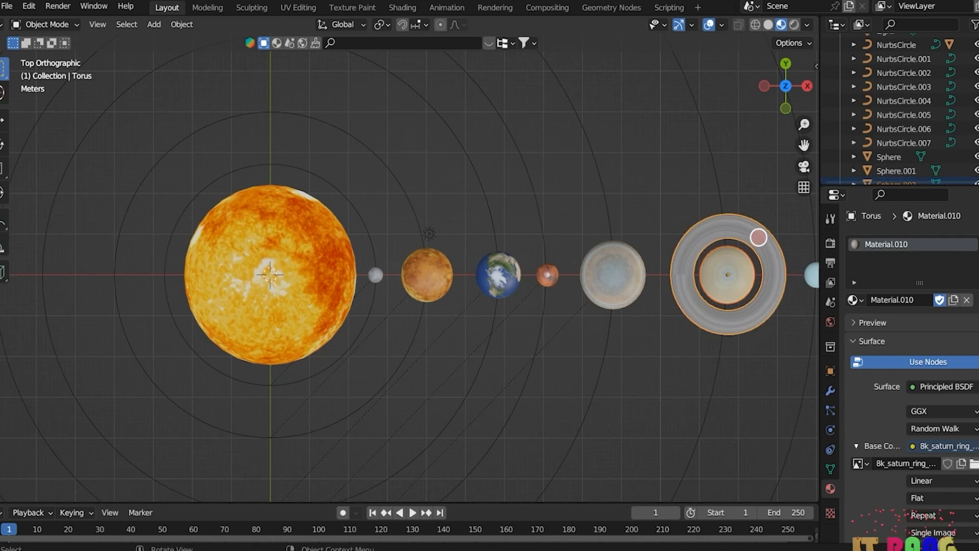
{"action": "right_click", "coordinate": [758, 237]}
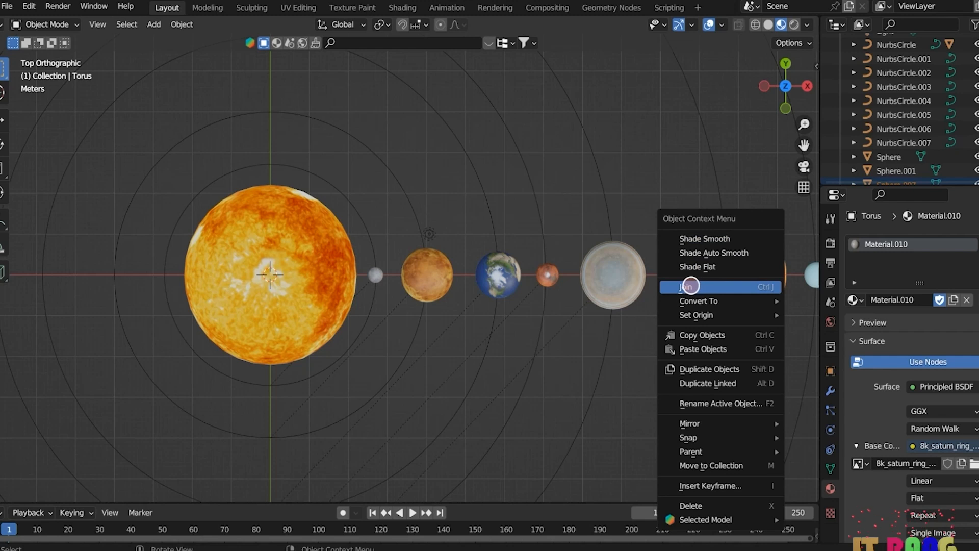
{"action": "left_click", "coordinate": [688, 286]}
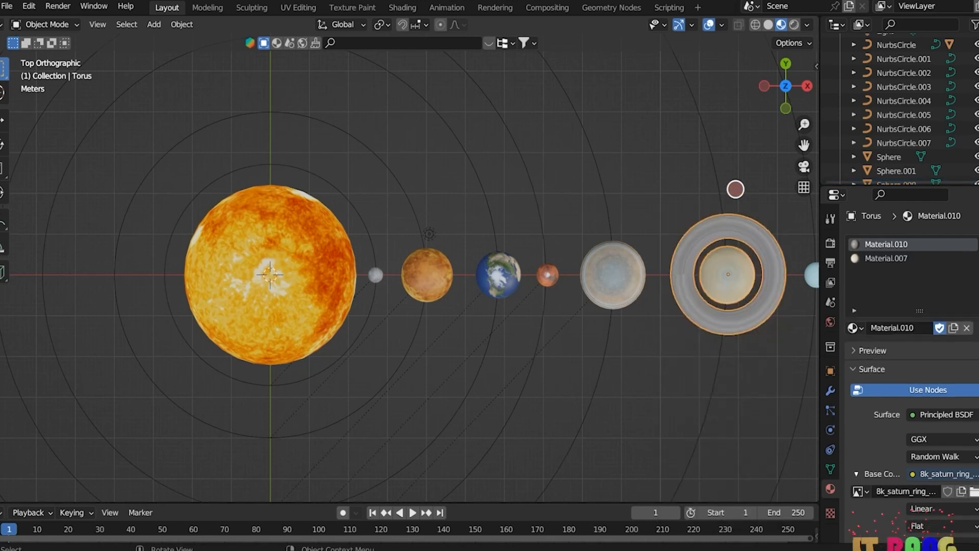
Step: Parent the joined Saturn and ring object to Saturn's orbit circle using Follow Path
{"action": "left_click", "coordinate": [694, 195]}
{"action": "left_click", "coordinate": [726, 277]}
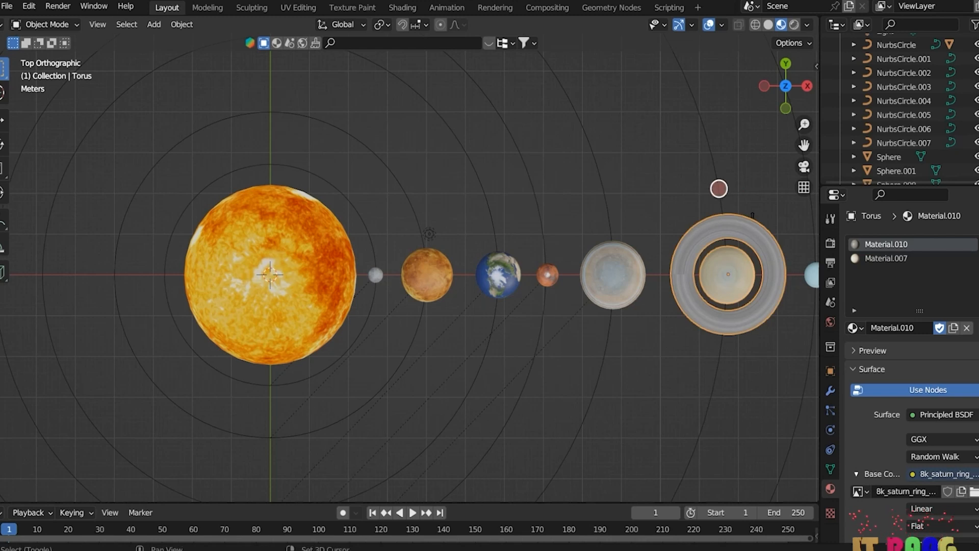
{"action": "left_click", "coordinate": [718, 183]}
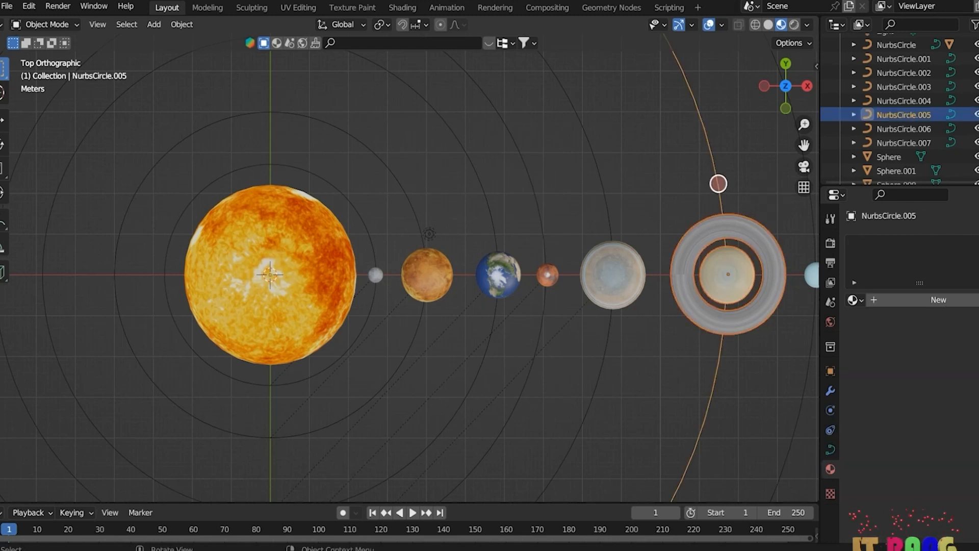
{"action": "key", "text": "ctrl+p"}
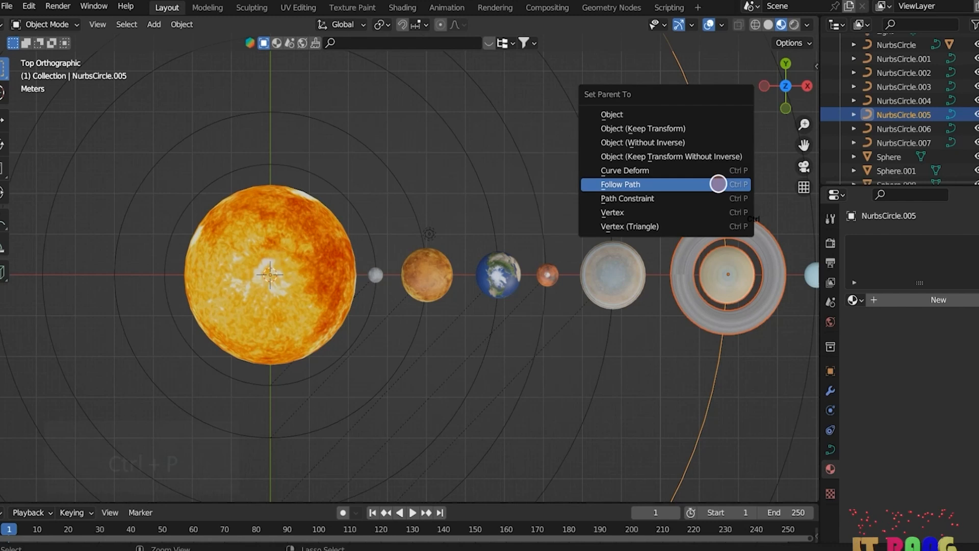
{"action": "left_click", "coordinate": [719, 183]}
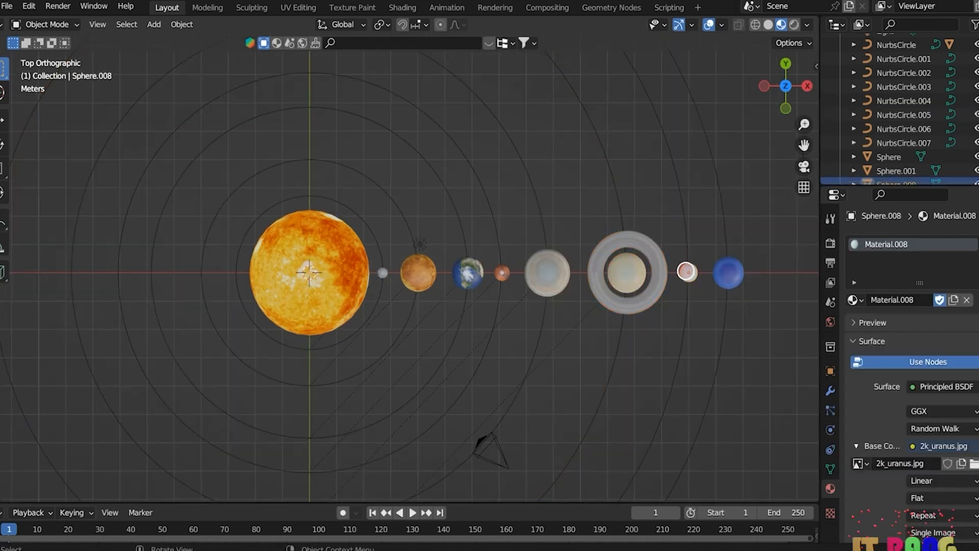
Step: Parent Uranus and Neptune each to their own orbit circle using Follow Path, and save the file
{"action": "left_click", "coordinate": [688, 240]}
{"action": "key", "text": "ctrl+p"}
{"action": "left_click", "coordinate": [689, 241]}
{"action": "left_click", "coordinate": [732, 271]}
{"action": "left_click", "coordinate": [727, 238], "text": "shift"}
{"action": "key", "text": "ctrl+p"}
{"action": "left_click", "coordinate": [724, 238]}
{"action": "scroll", "coordinate": [383, 341], "scroll_direction": "down", "scroll_amount": 3}
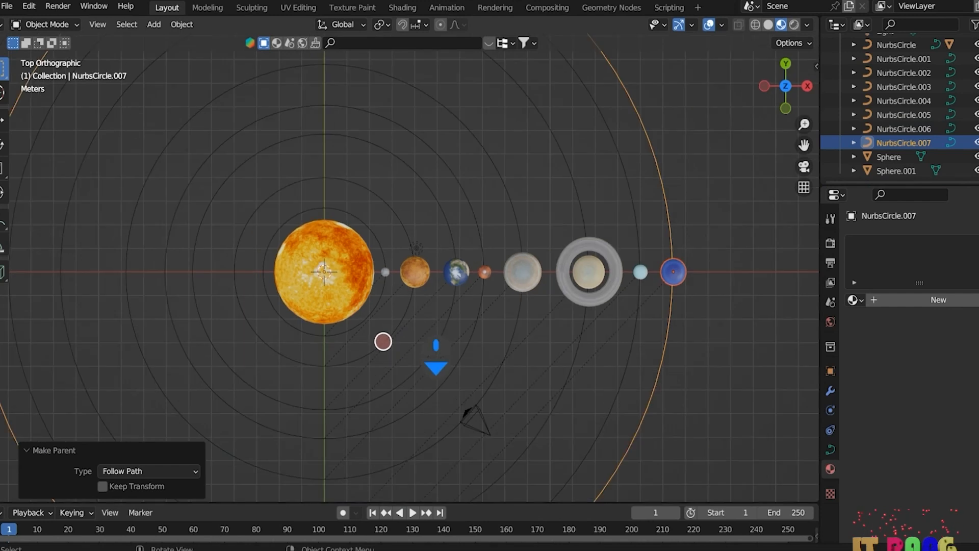
{"action": "key", "text": "ctrl+s"}
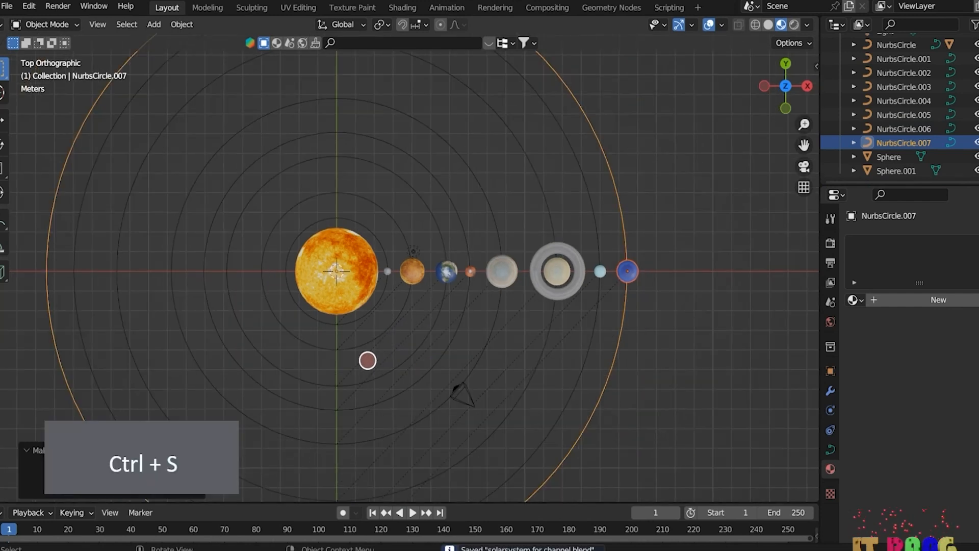
Step: Select the sun, enable Bloom in the Eevee render settings and expand the Bloom options
{"action": "left_click", "coordinate": [352, 279]}
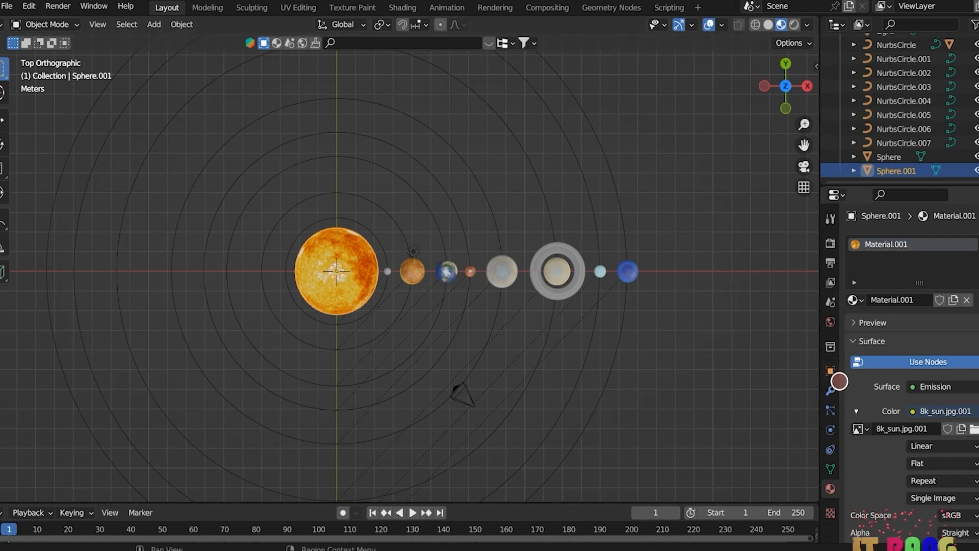
{"action": "left_click", "coordinate": [830, 242]}
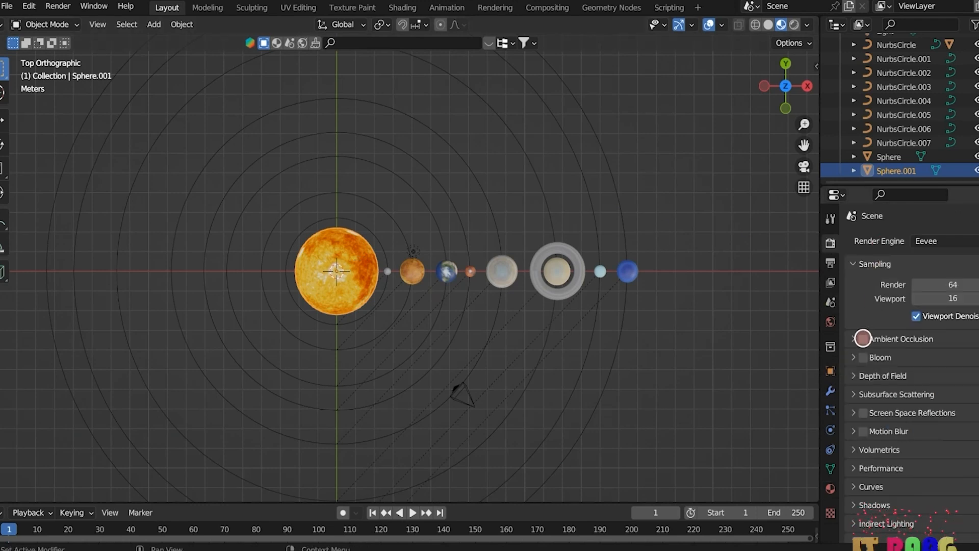
{"action": "left_click", "coordinate": [862, 356]}
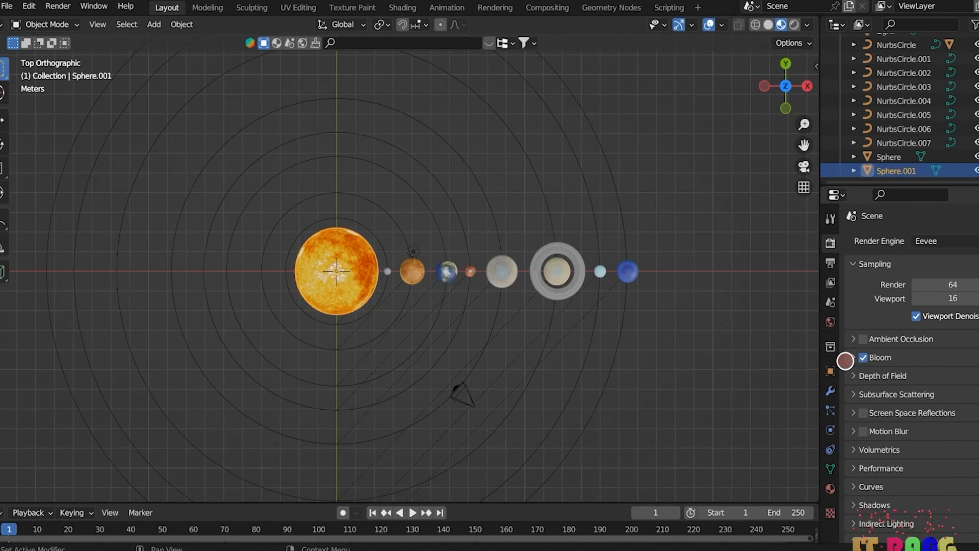
{"action": "left_click", "coordinate": [852, 357]}
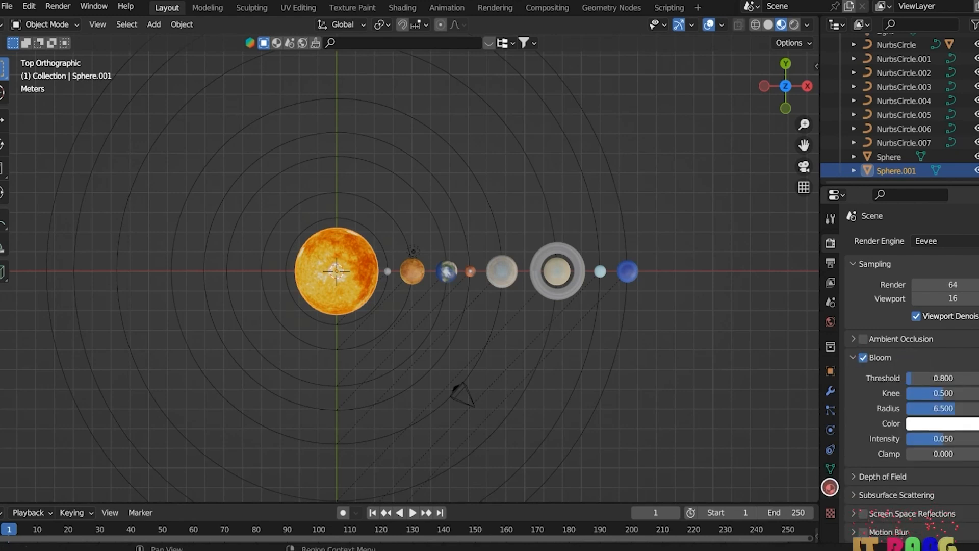
Step: Set the emission strength of the sun's material to 3 and play the animation
{"action": "left_click", "coordinate": [830, 487]}
{"action": "scroll", "coordinate": [874, 372], "scroll_direction": "down", "scroll_amount": 8}
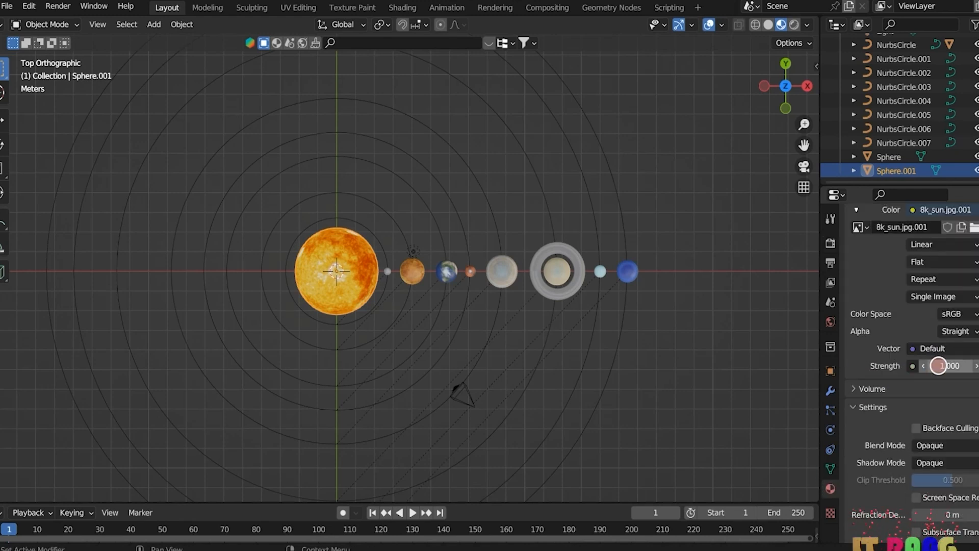
{"action": "left_click", "coordinate": [937, 366]}
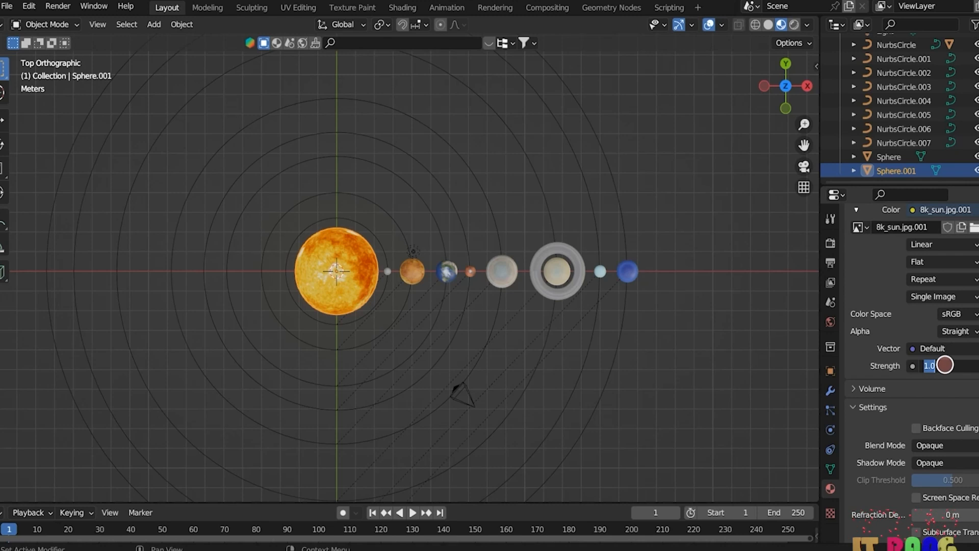
{"action": "type", "text": "3"}
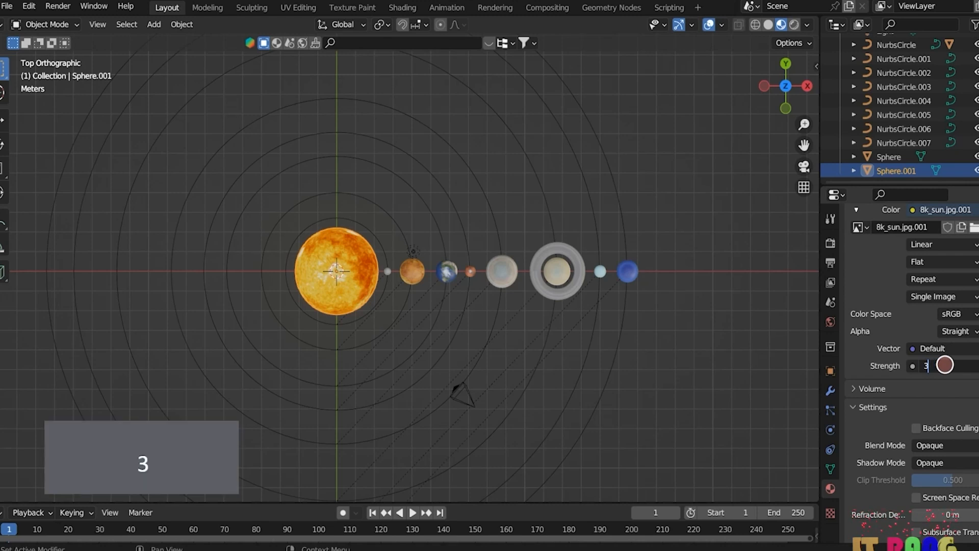
{"action": "key", "text": "Return"}
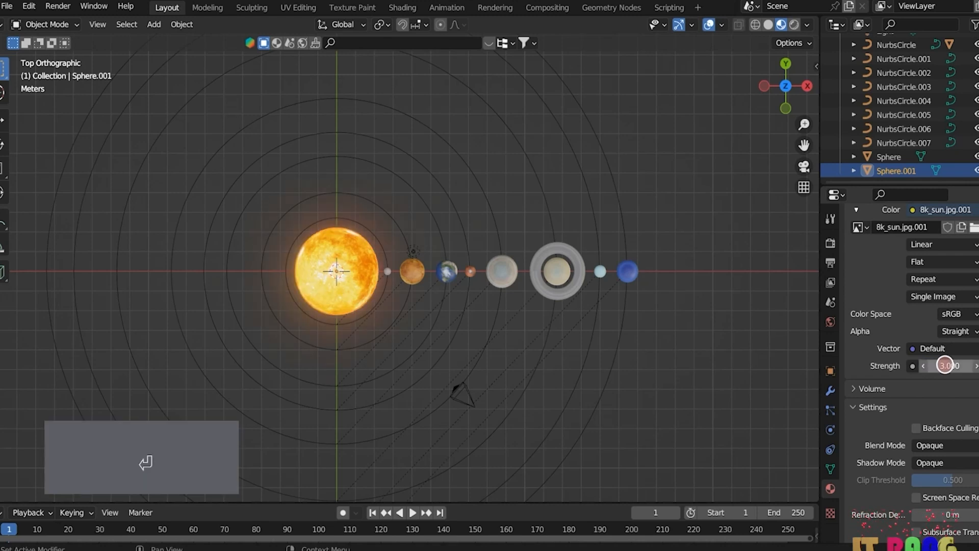
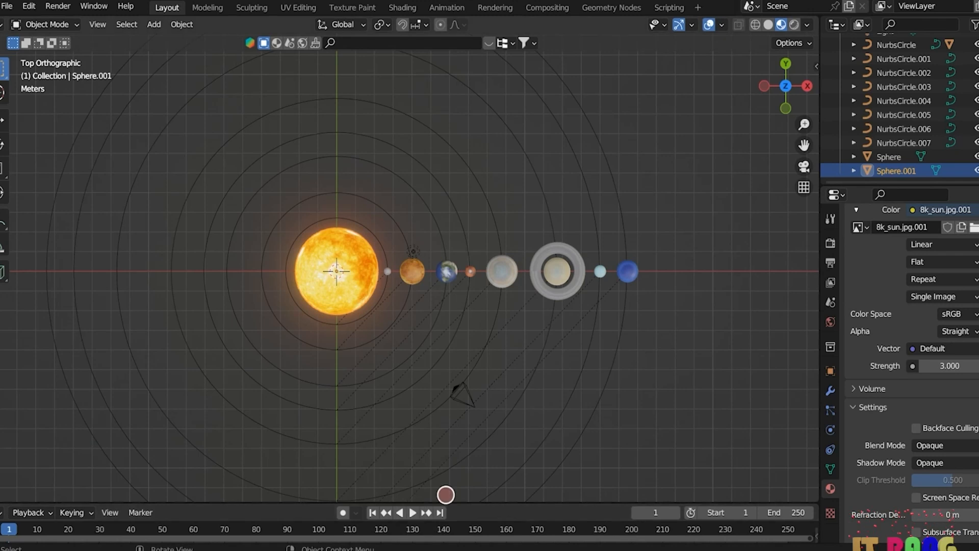
{"action": "left_click", "coordinate": [412, 513]}
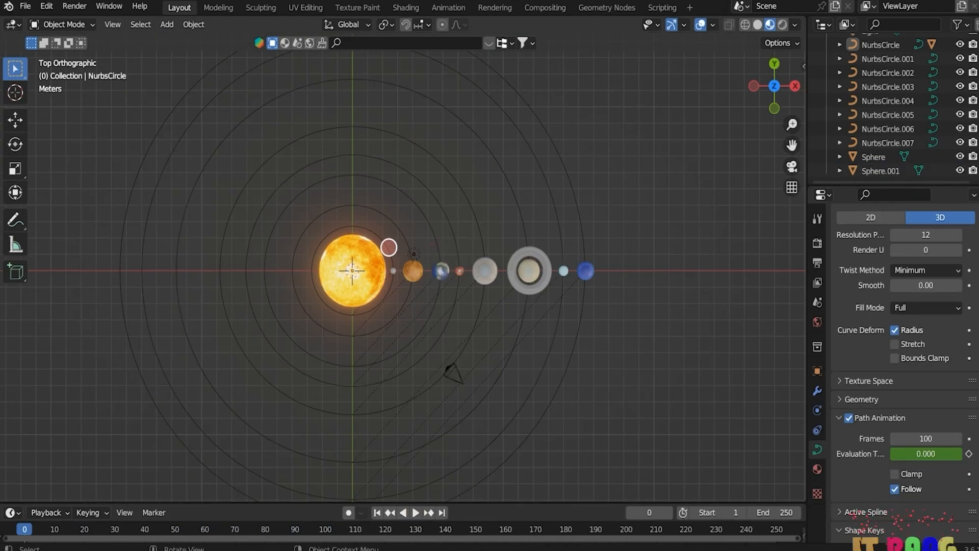
Step: Set the path animation frames of Mercury's orbit circle to 88 and of Venus's orbit circle to 225
{"action": "left_click", "coordinate": [387, 246]}
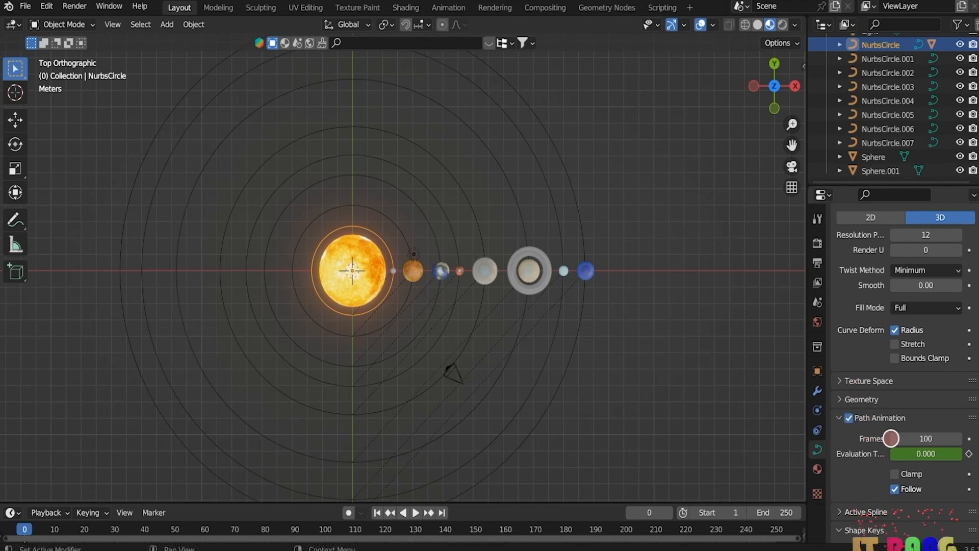
{"action": "left_click", "coordinate": [919, 439]}
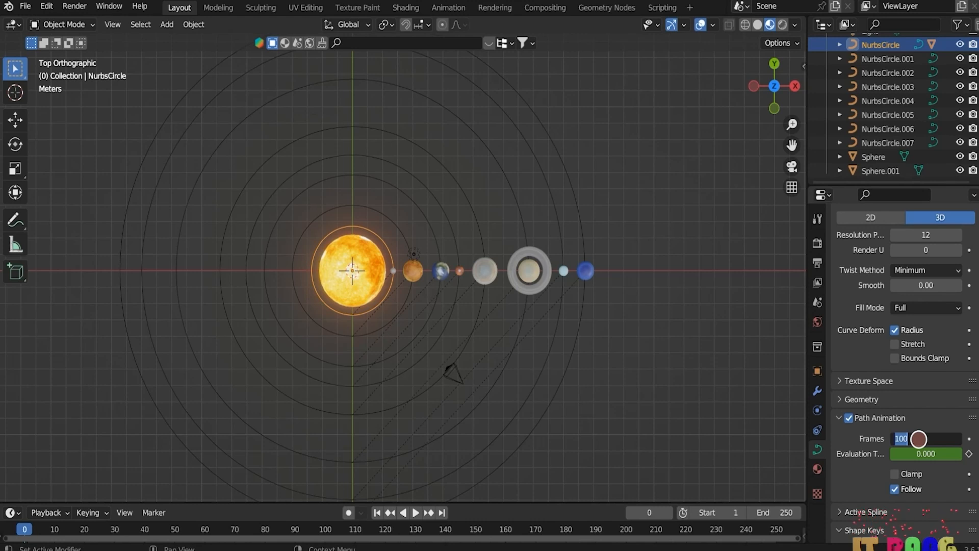
{"action": "type", "text": "88"}
{"action": "key", "text": "Return"}
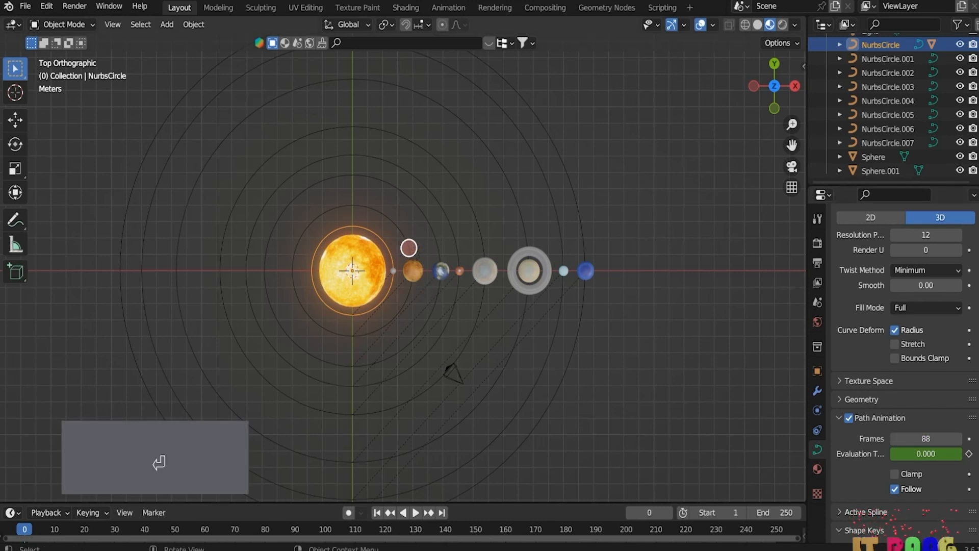
{"action": "left_click", "coordinate": [406, 237]}
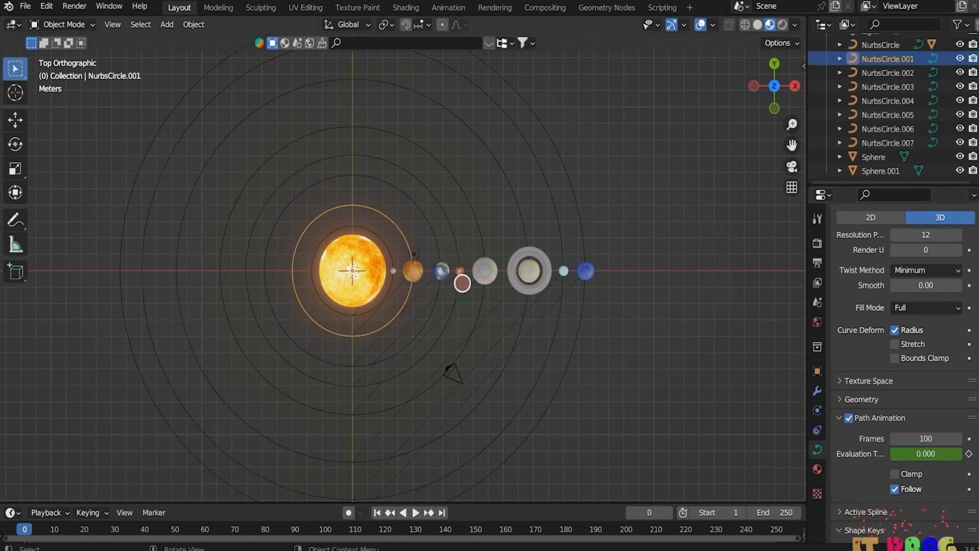
{"action": "left_click", "coordinate": [922, 440]}
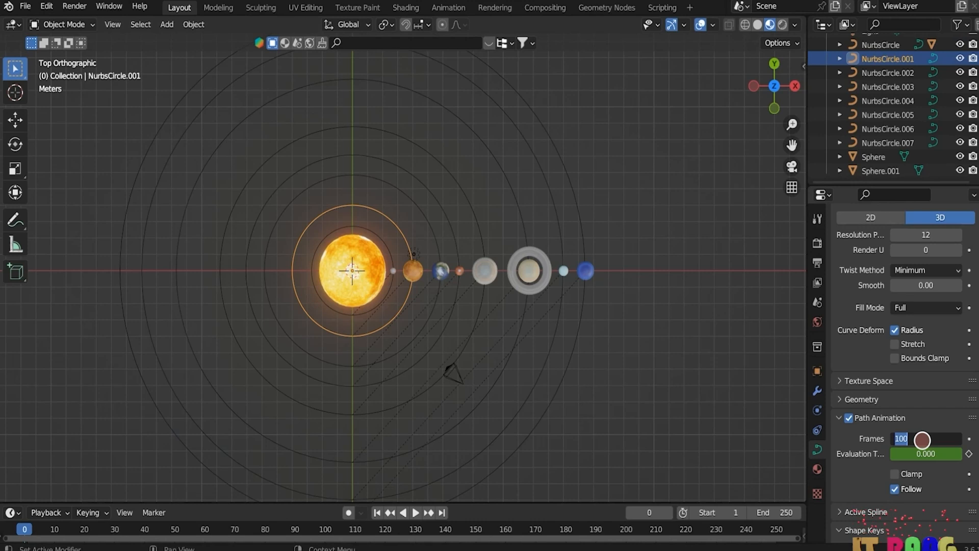
{"action": "type", "text": "225"}
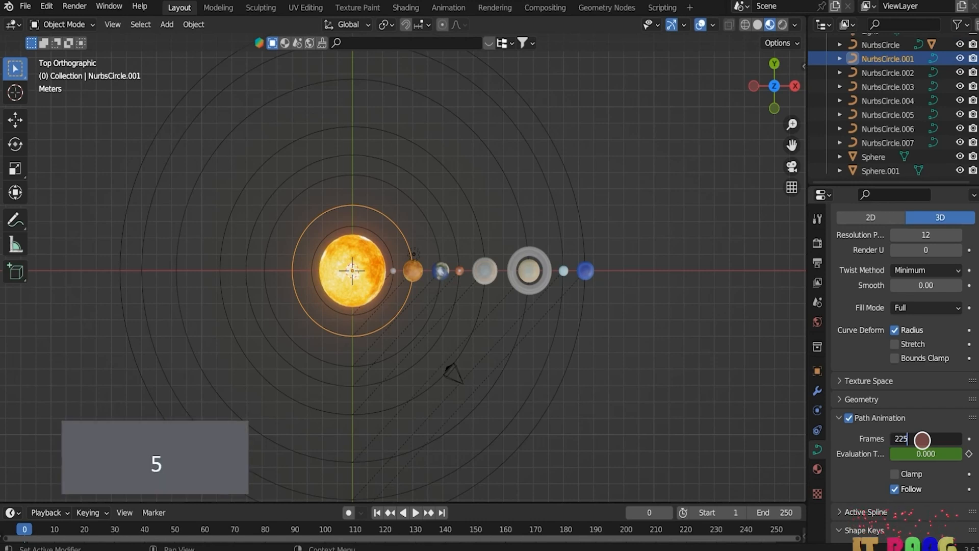
Step: Set the path animation frames of Earth's orbit circle to 365 and of Mars's orbit circle to 667
{"action": "left_click", "coordinate": [436, 245]}
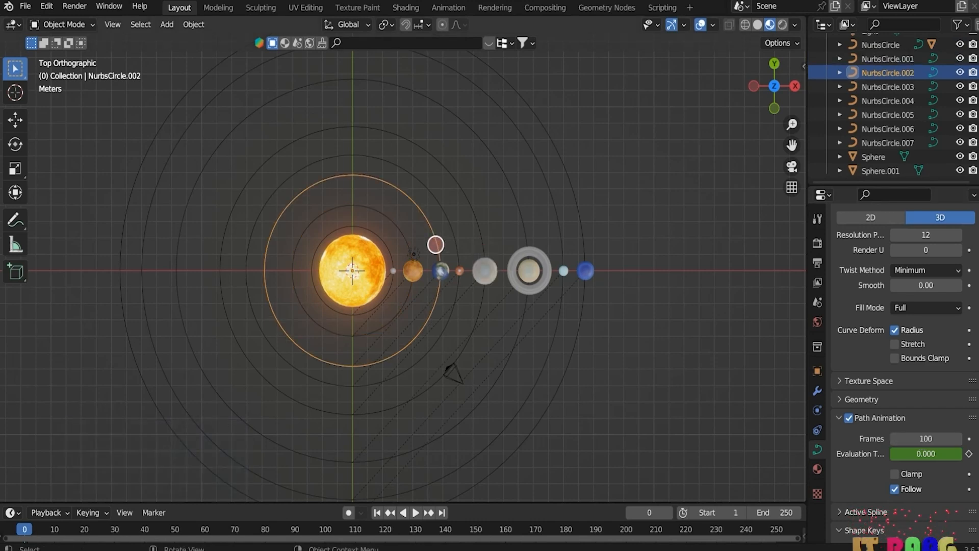
{"action": "left_click", "coordinate": [917, 438]}
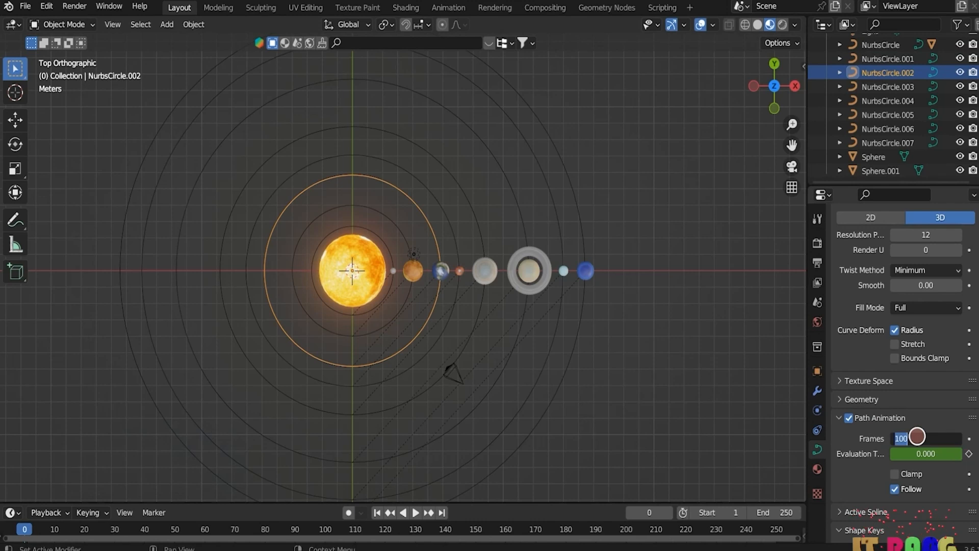
{"action": "type", "text": "36"}
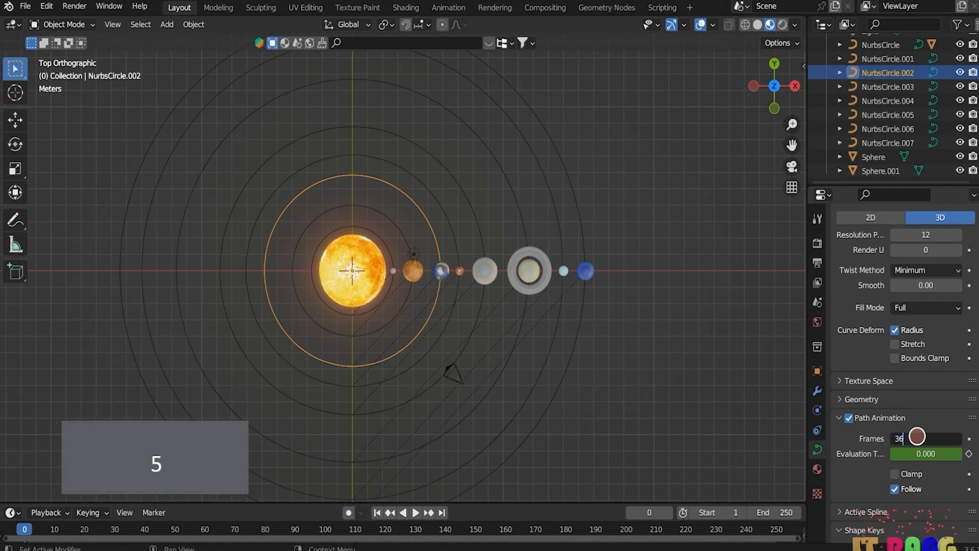
{"action": "type", "text": "5"}
{"action": "left_click", "coordinate": [462, 230]}
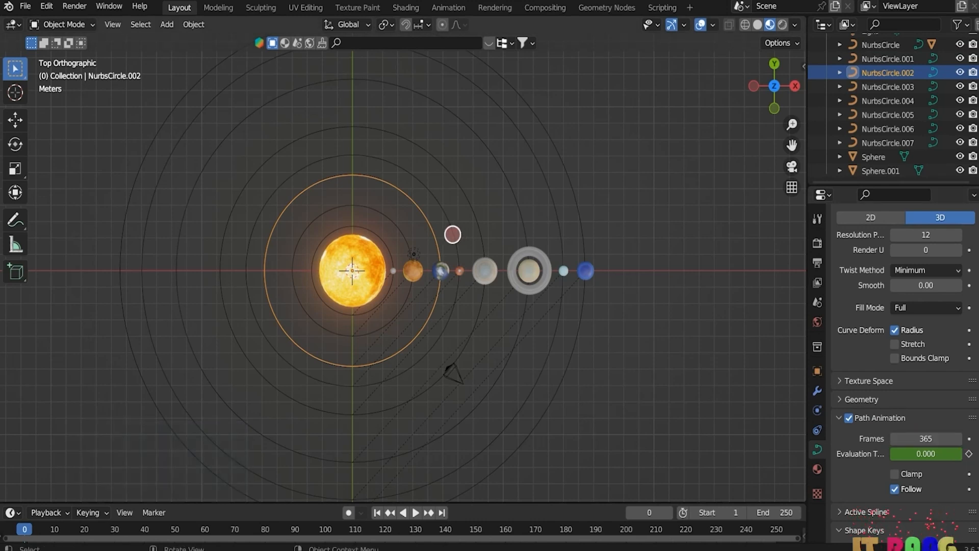
{"action": "left_click", "coordinate": [459, 231]}
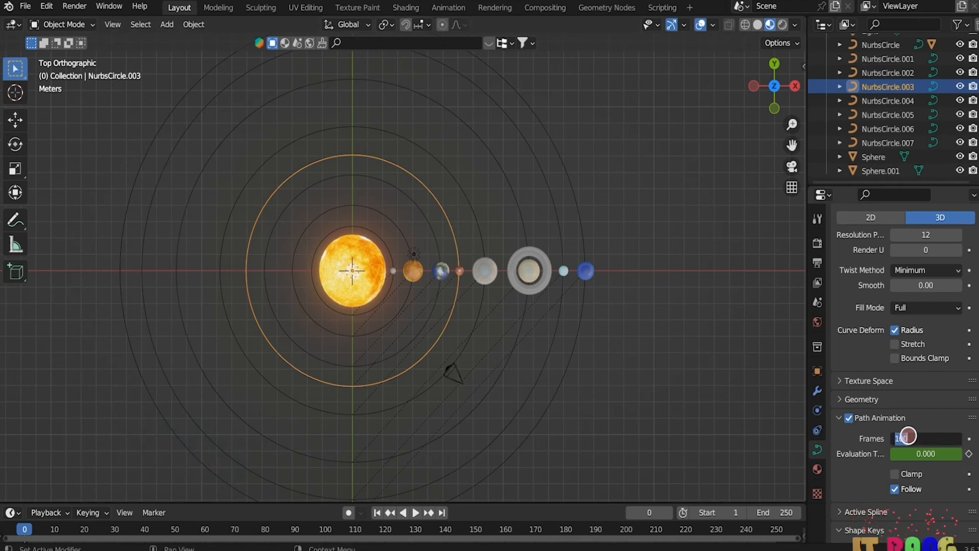
{"action": "type", "text": "66"}
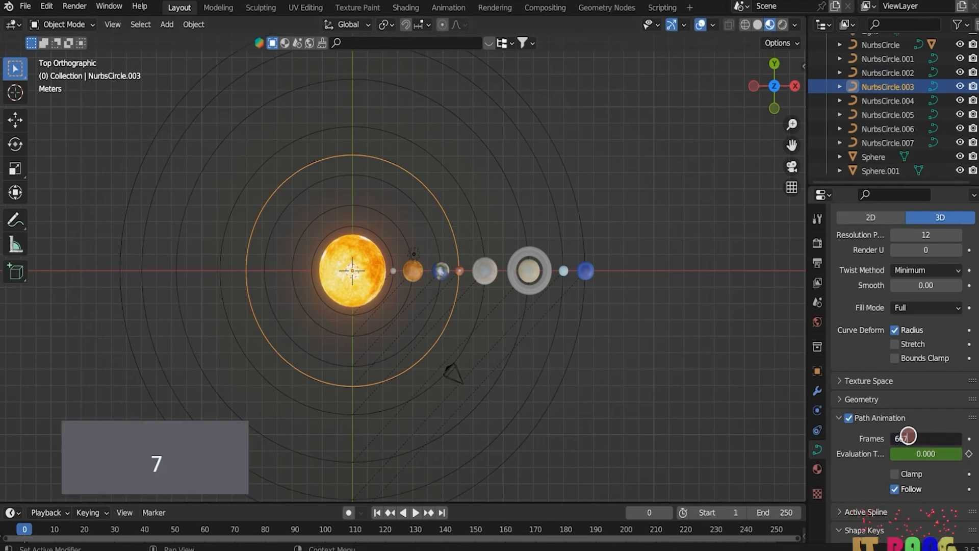
{"action": "type", "text": "7"}
{"action": "key", "text": "Return"}
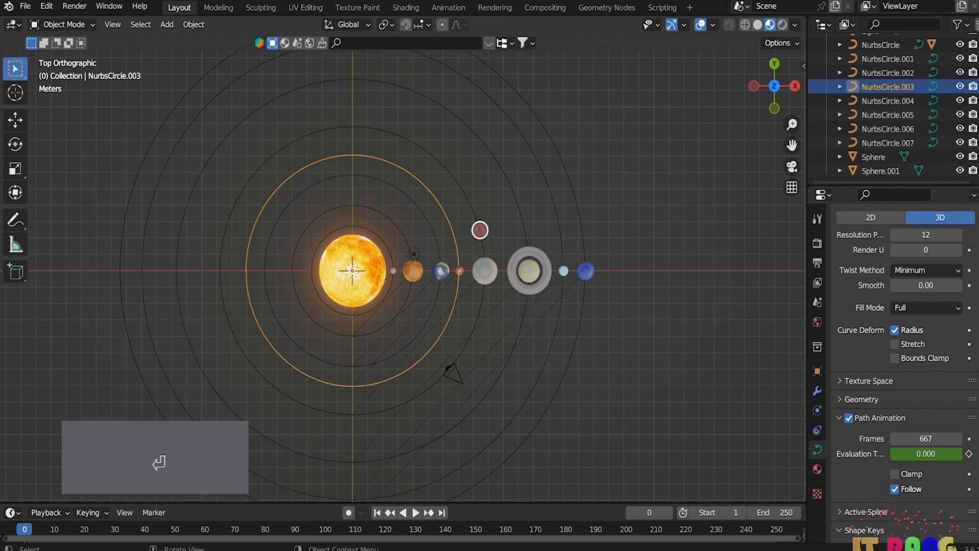
Step: Set the path animation frames of Jupiter's orbit circle to 5000 and of Saturn's orbit circle to 6000
{"action": "left_click", "coordinate": [480, 230]}
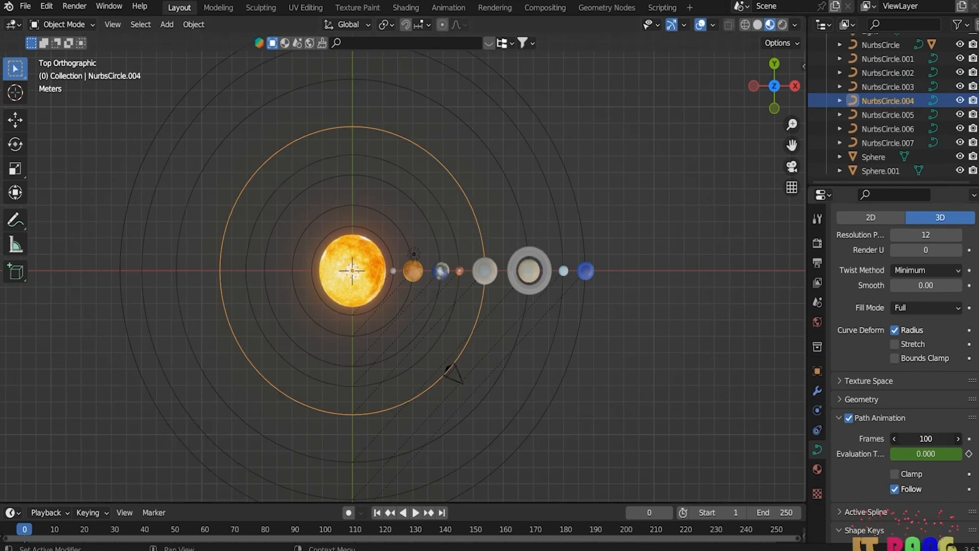
{"action": "left_click", "coordinate": [925, 437]}
{"action": "type", "text": "5000"}
{"action": "left_click", "coordinate": [518, 207]}
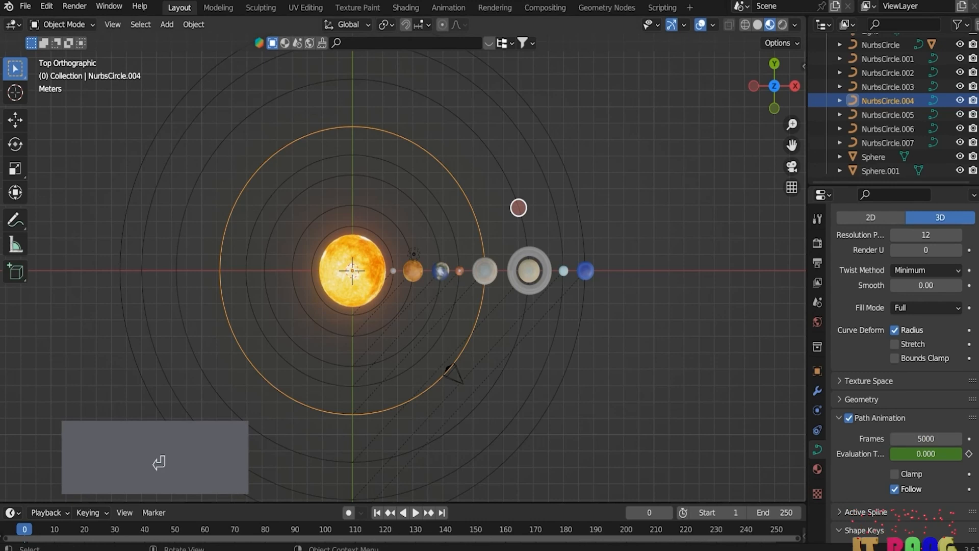
{"action": "left_click", "coordinate": [518, 207]}
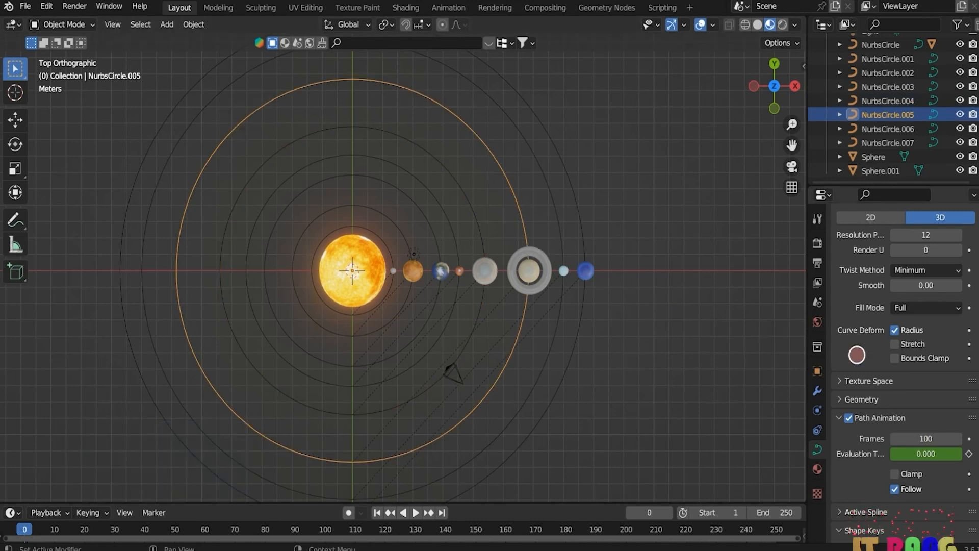
{"action": "left_click", "coordinate": [926, 438]}
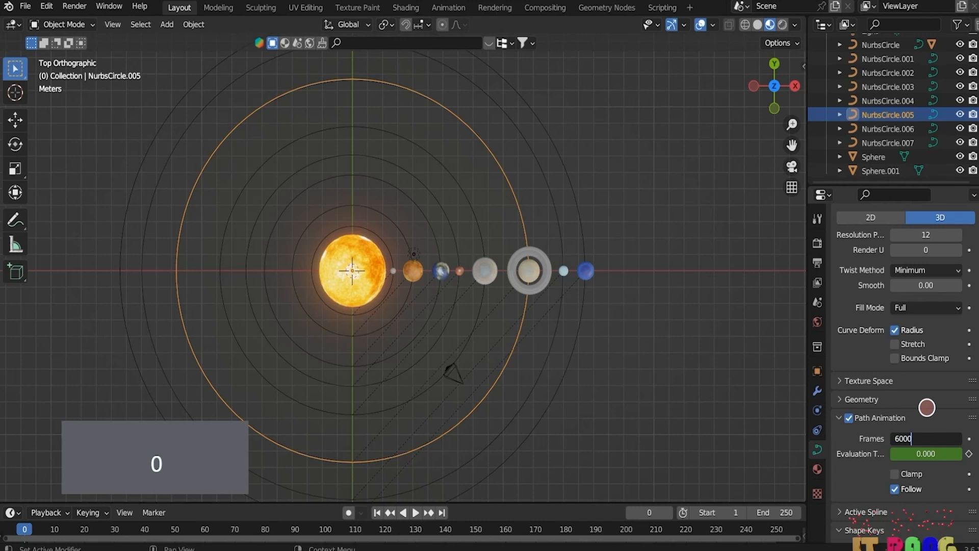
Step: Set the path animation frames of Uranus's orbit circle to 7000 and of Neptune's orbit circle to 9000
{"action": "left_click", "coordinate": [550, 201]}
{"action": "left_click", "coordinate": [923, 438]}
{"action": "type", "text": "7"}
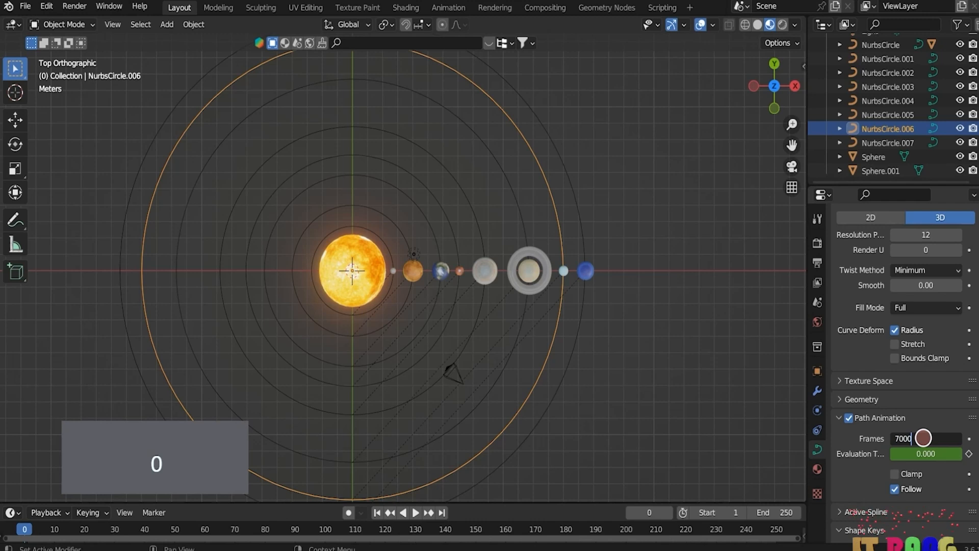
{"action": "type", "text": "000"}
{"action": "key", "text": "Return"}
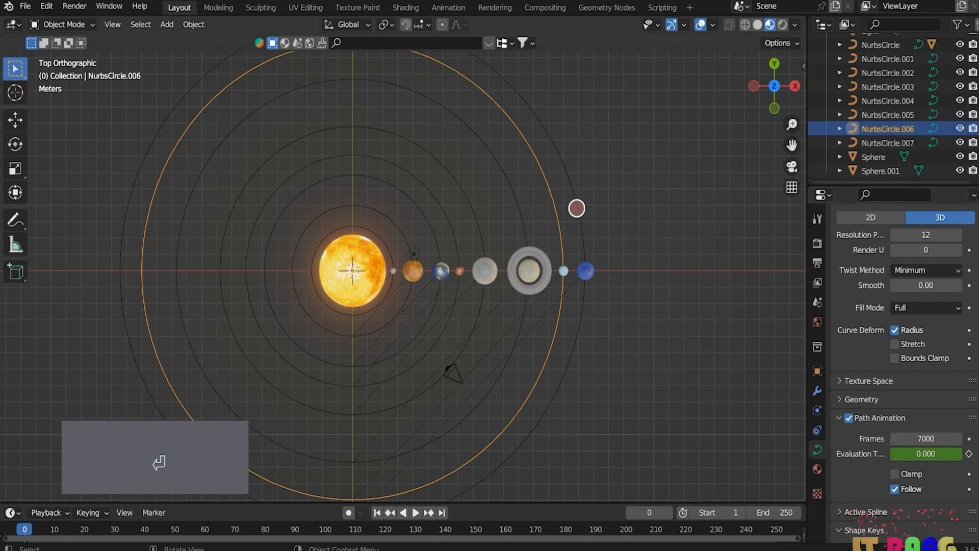
{"action": "left_click", "coordinate": [577, 207]}
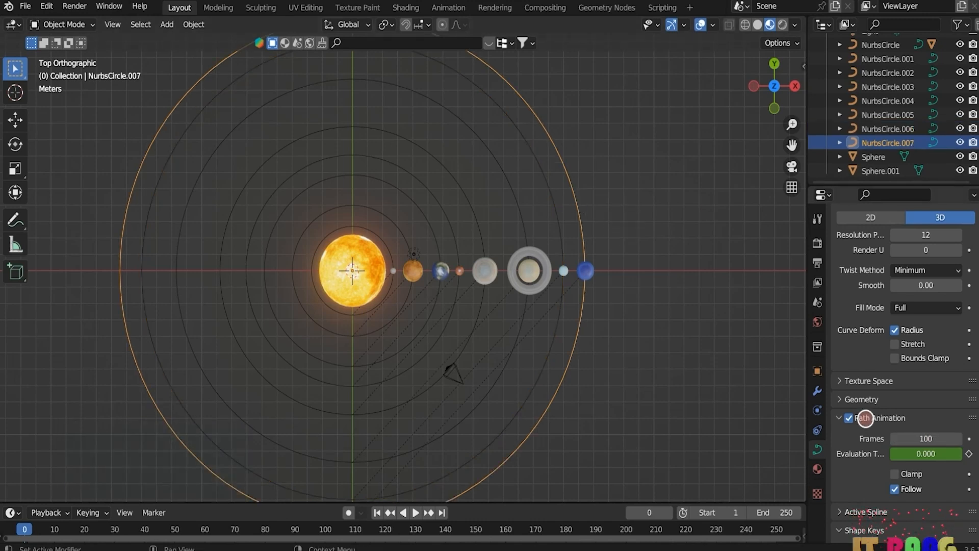
{"action": "left_click", "coordinate": [938, 439]}
{"action": "type", "text": "9000"}
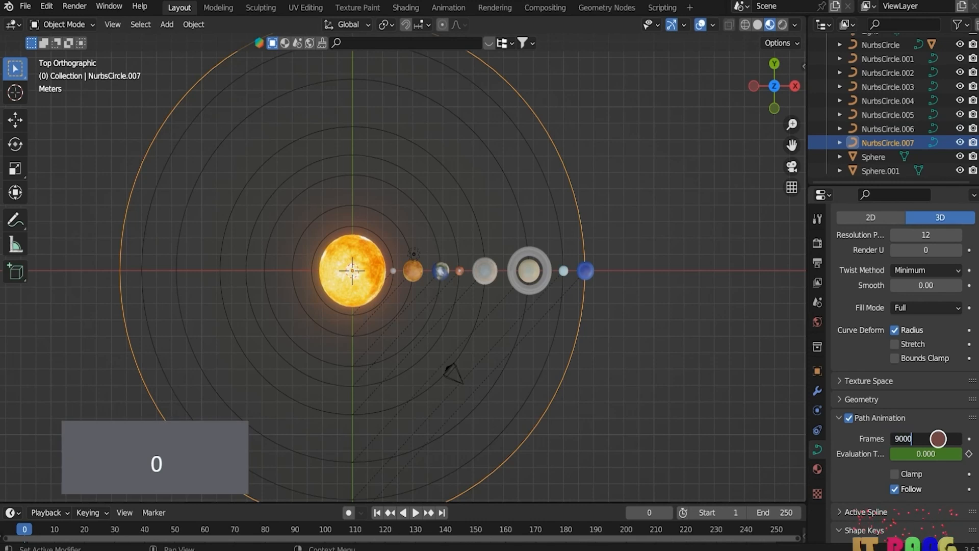
{"action": "key", "text": "Return"}
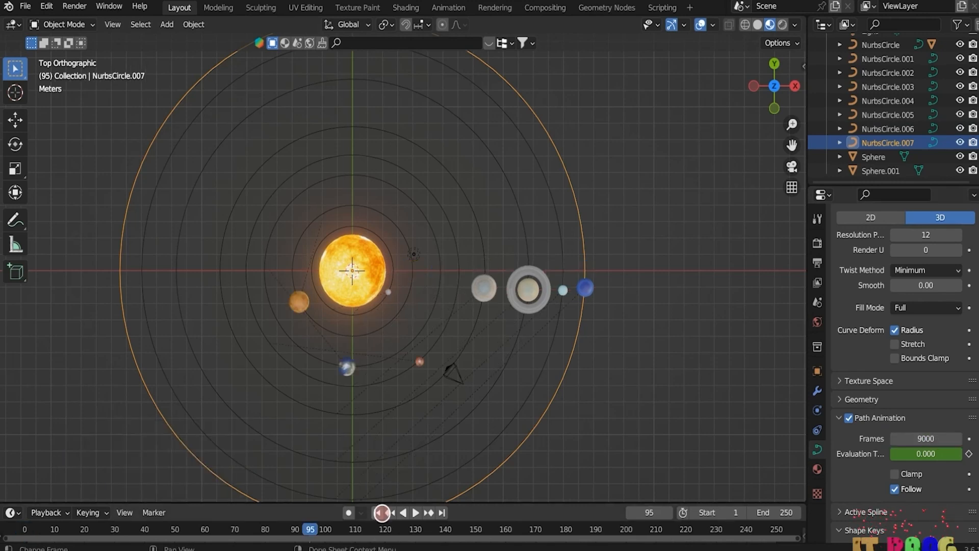
Step: Return the timeline to its first frame and set the animation's end frame to 9000
{"action": "left_click", "coordinate": [376, 512]}
{"action": "left_click", "coordinate": [780, 511]}
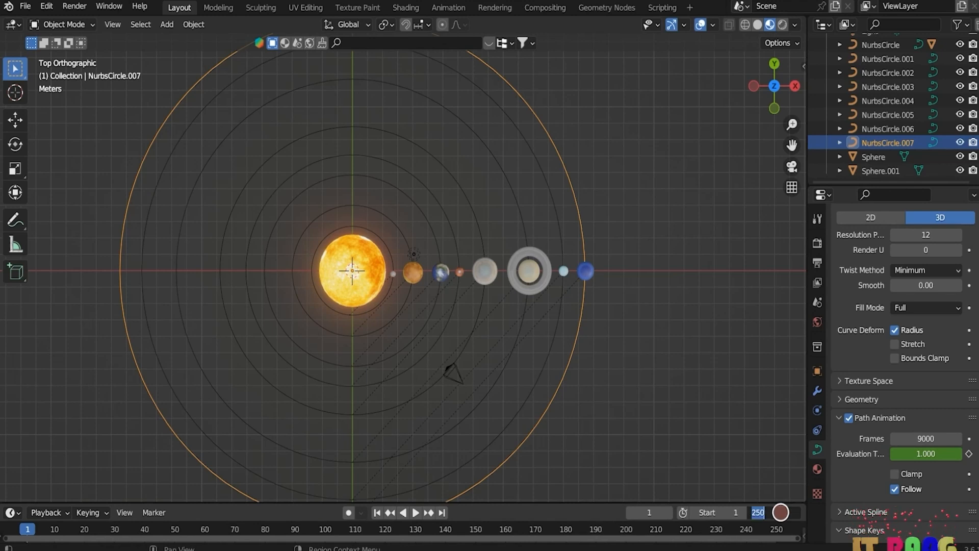
{"action": "type", "text": "90"}
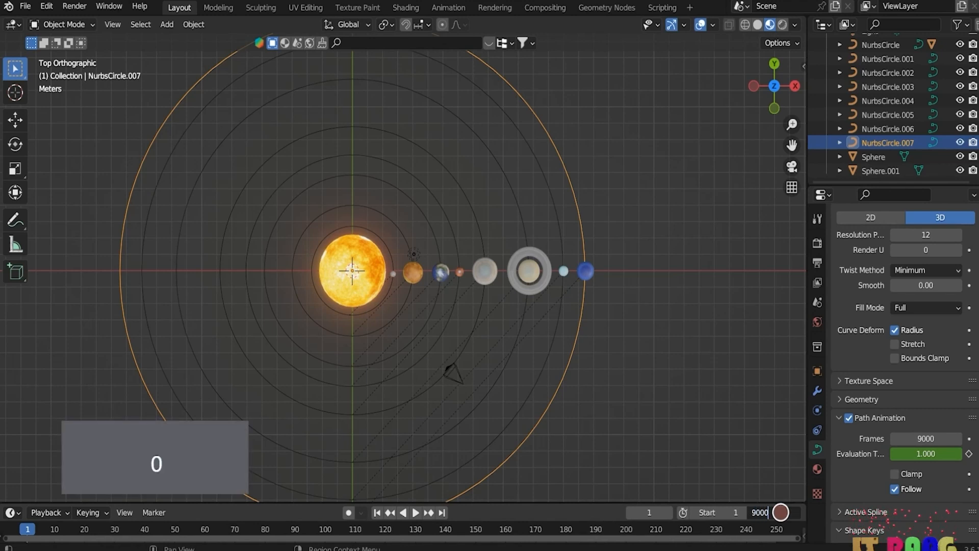
{"action": "type", "text": "00"}
{"action": "key", "text": "Return"}
Step: Save the file and play the animation to check the planets' orbital speeds
{"action": "key", "text": "ctrl+s"}
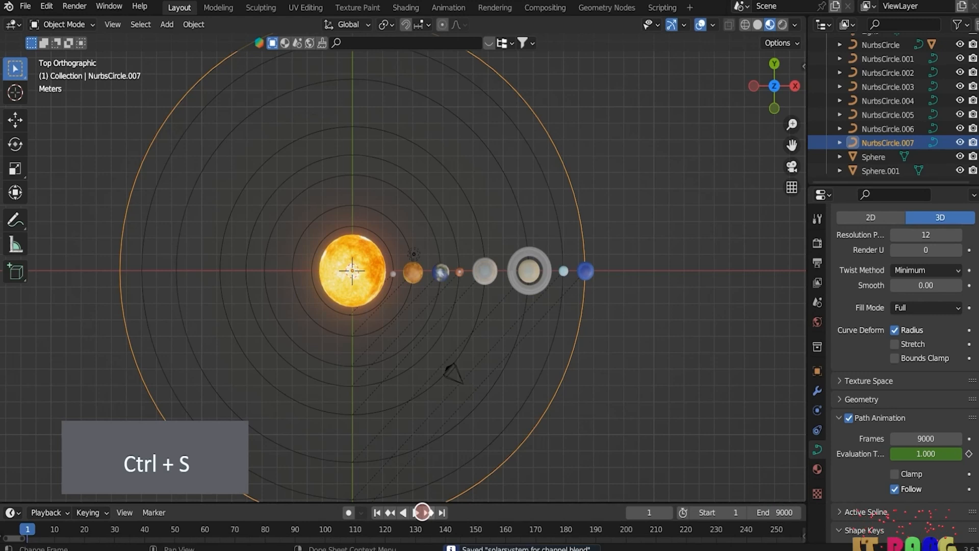
{"action": "left_click", "coordinate": [416, 512]}
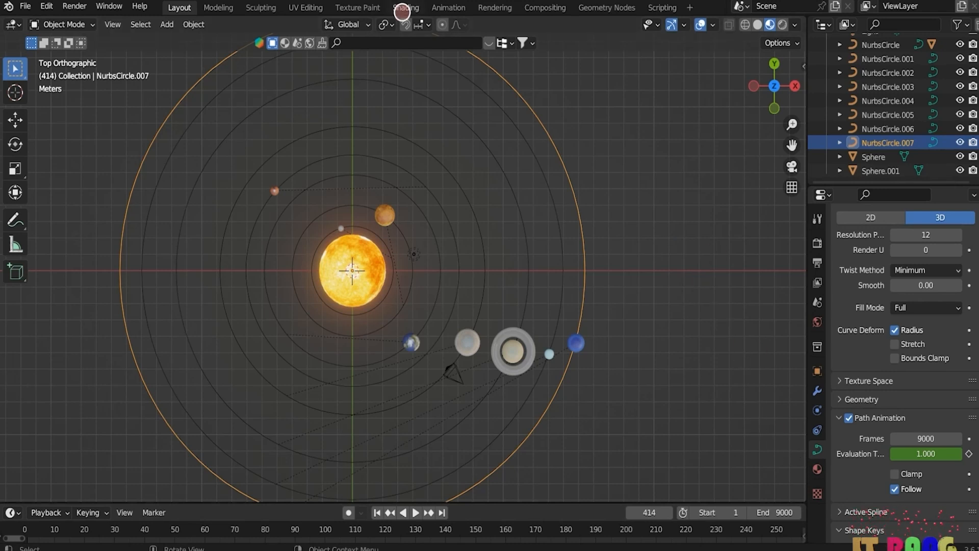
Step: Switch to the Shading workspace and show the World shader nodes in the shader editor
{"action": "left_click", "coordinate": [405, 7]}
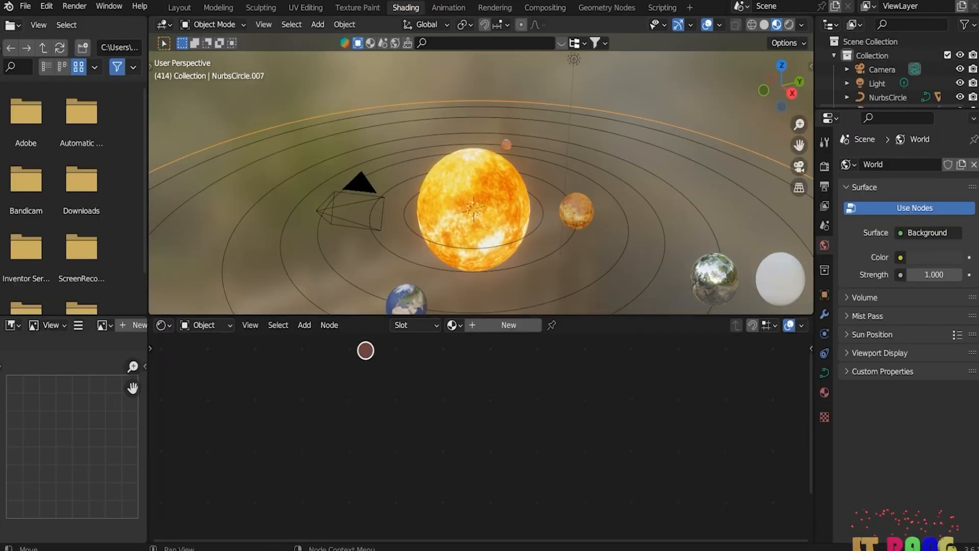
{"action": "left_click", "coordinate": [222, 323]}
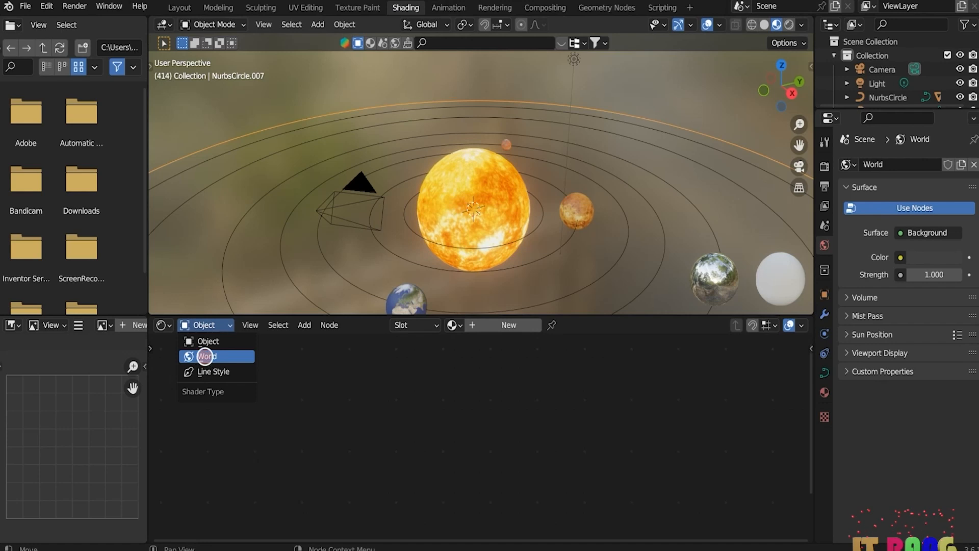
{"action": "left_click", "coordinate": [211, 355]}
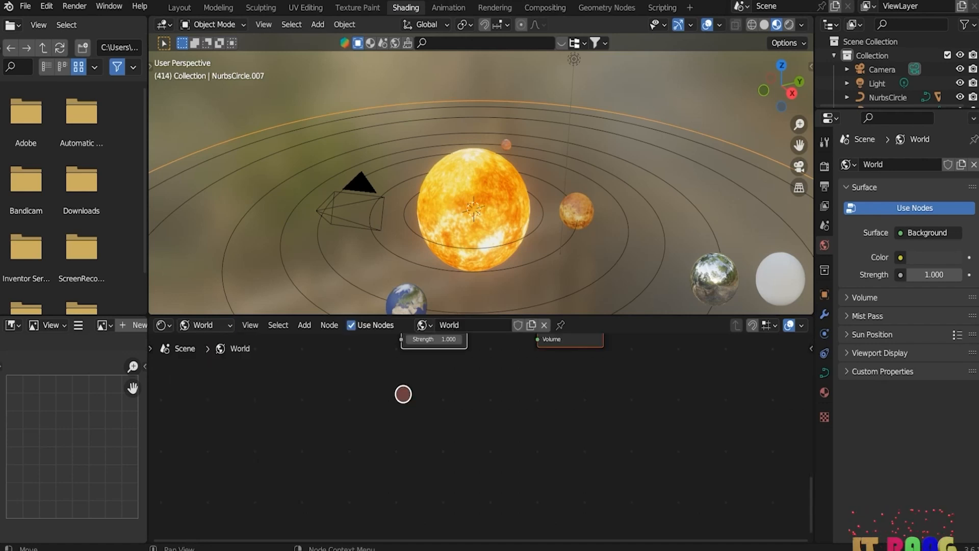
Step: Add an Environment Texture node to the World shader and connect its Color output to the Background node's Color input
{"action": "left_click", "coordinate": [305, 325]}
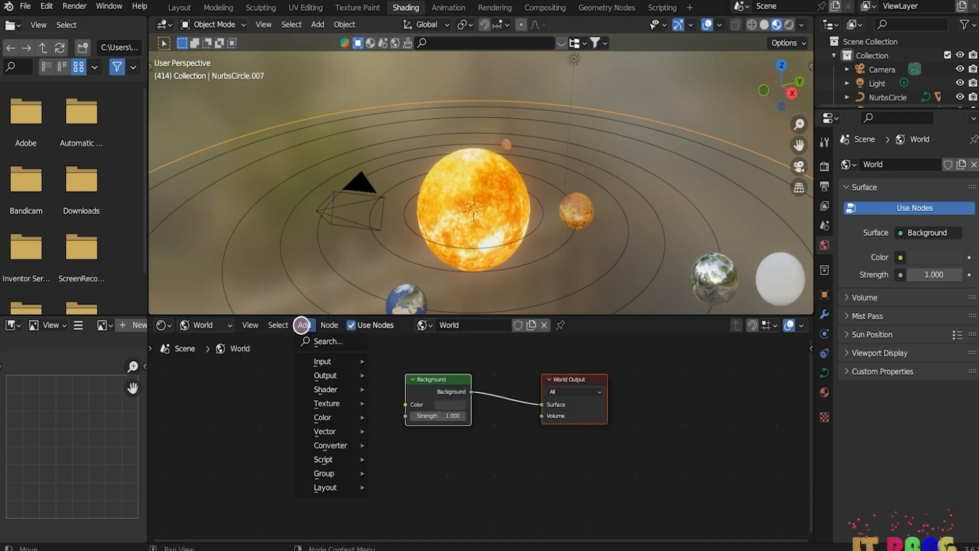
{"action": "left_click", "coordinate": [318, 341]}
{"action": "type", "text": "en"}
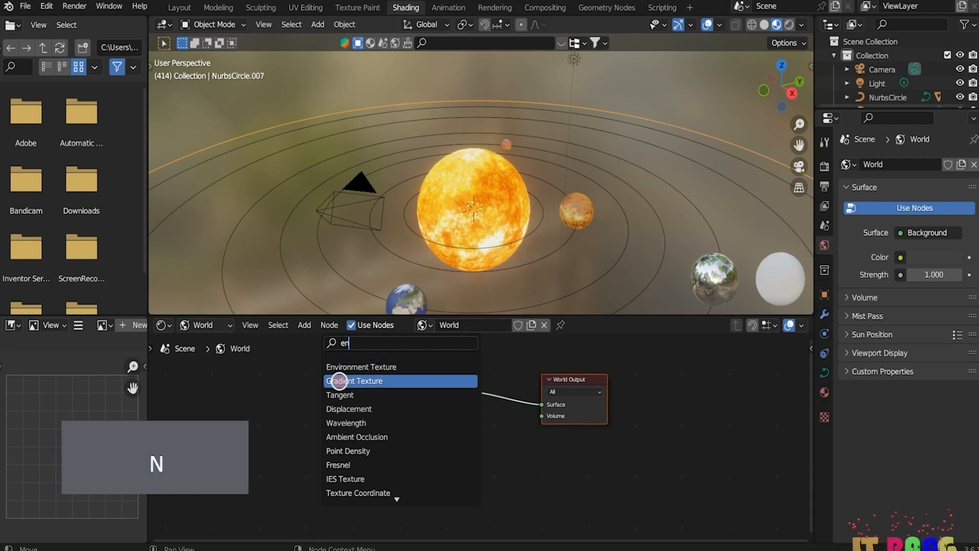
{"action": "left_click", "coordinate": [349, 367]}
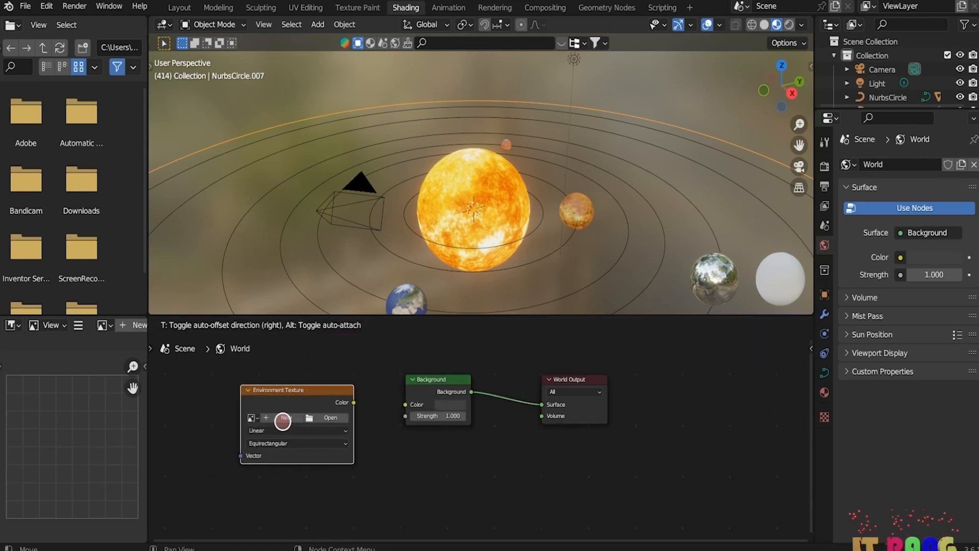
{"action": "left_click", "coordinate": [266, 428]}
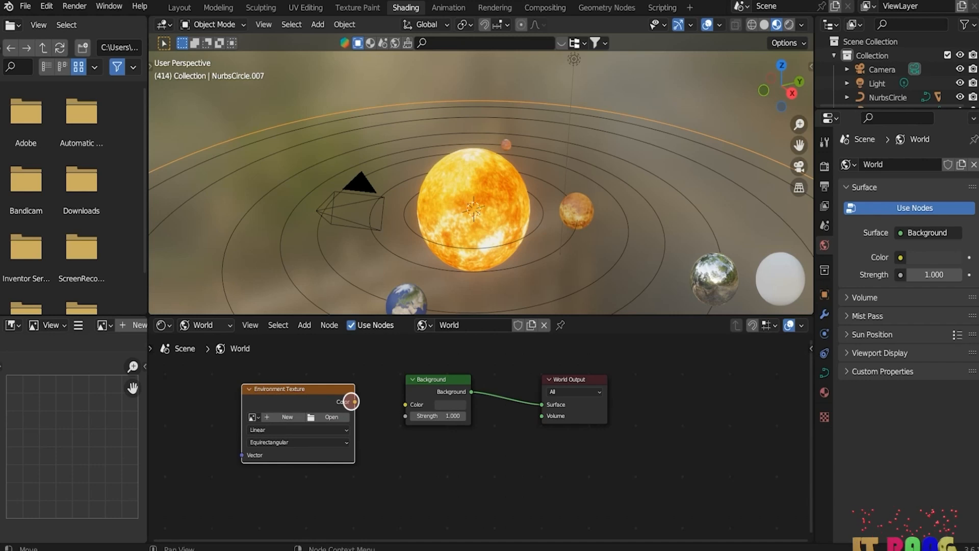
{"action": "left_click_drag", "start_coordinate": [353, 401], "coordinate": [392, 404]}
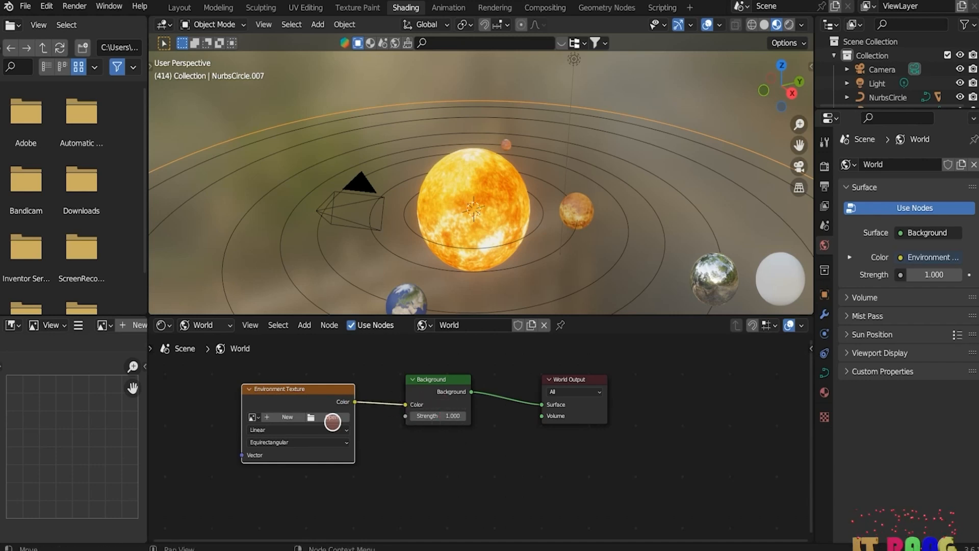
Step: Load the stars image 8k_stars.jpg from the desktop textures folder into the Environment Texture node
{"action": "left_click", "coordinate": [329, 417]}
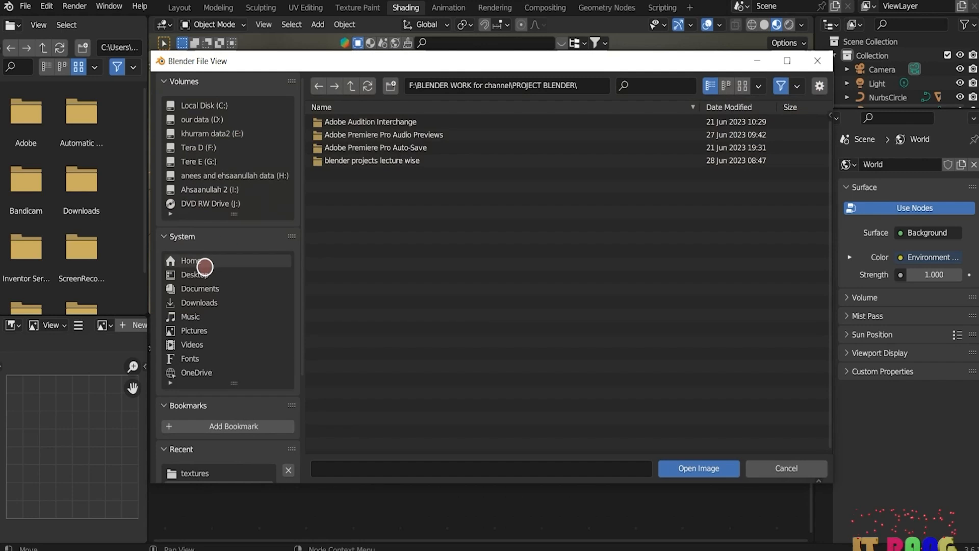
{"action": "left_click", "coordinate": [195, 274]}
{"action": "left_click", "coordinate": [342, 146]}
{"action": "left_click", "coordinate": [342, 147]}
{"action": "left_click", "coordinate": [351, 147]}
{"action": "left_click", "coordinate": [679, 465]}
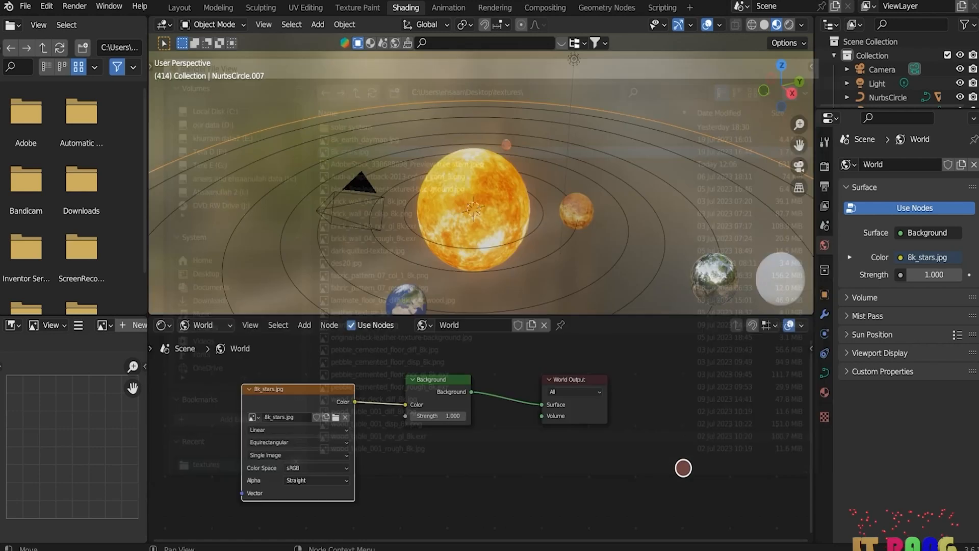
Step: Switch to Rendered shading, return to the Layout workspace and show the rendered solar system there with the viewport overlays hidden
{"action": "left_click", "coordinate": [789, 25]}
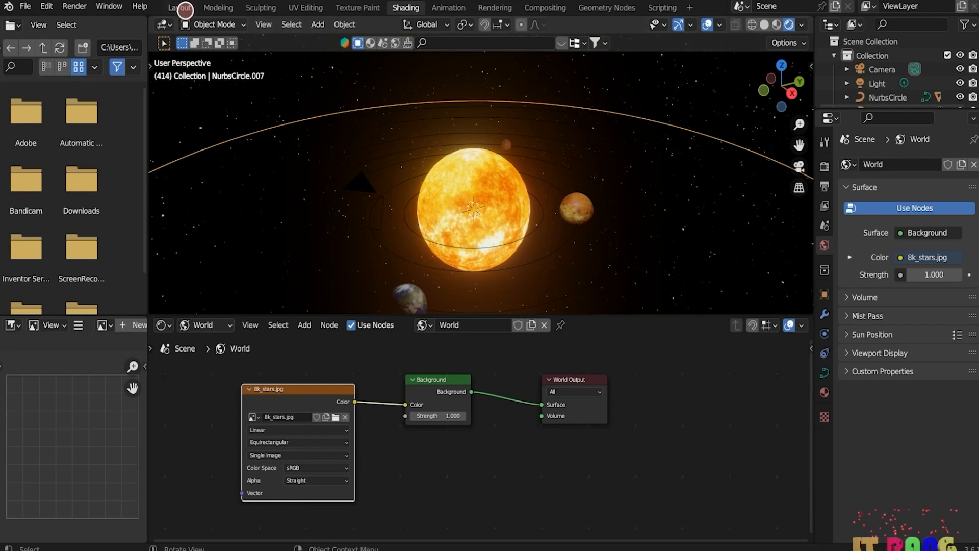
{"action": "left_click", "coordinate": [184, 7]}
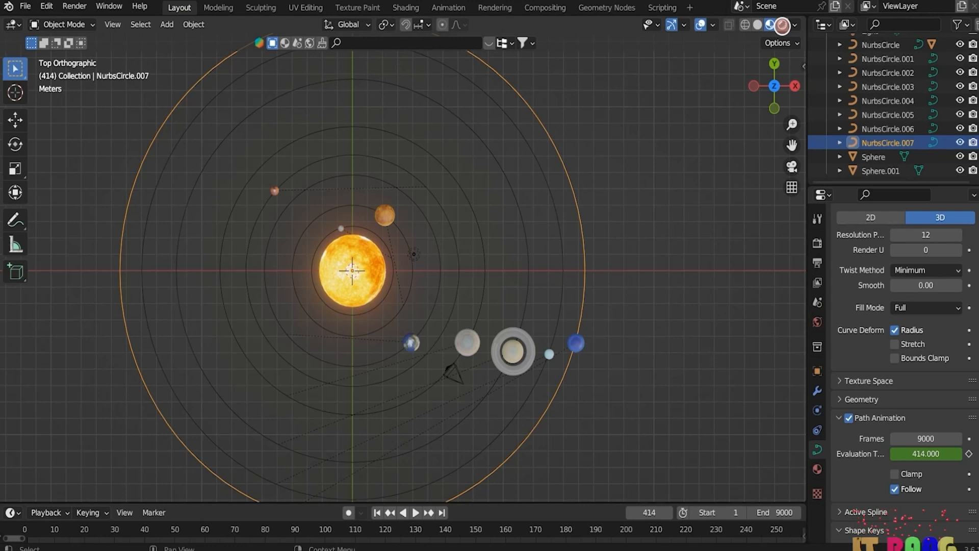
{"action": "left_click", "coordinate": [781, 25]}
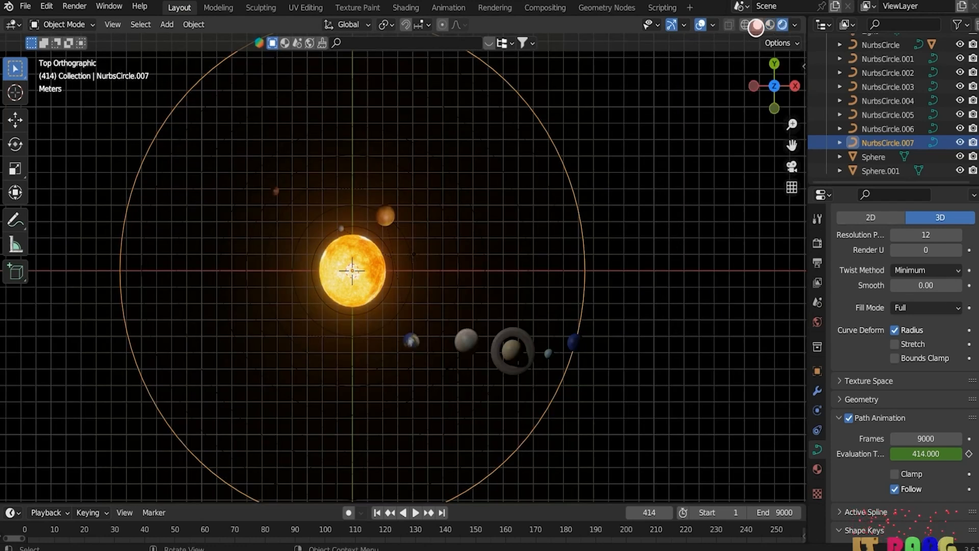
{"action": "left_click", "coordinate": [701, 24]}
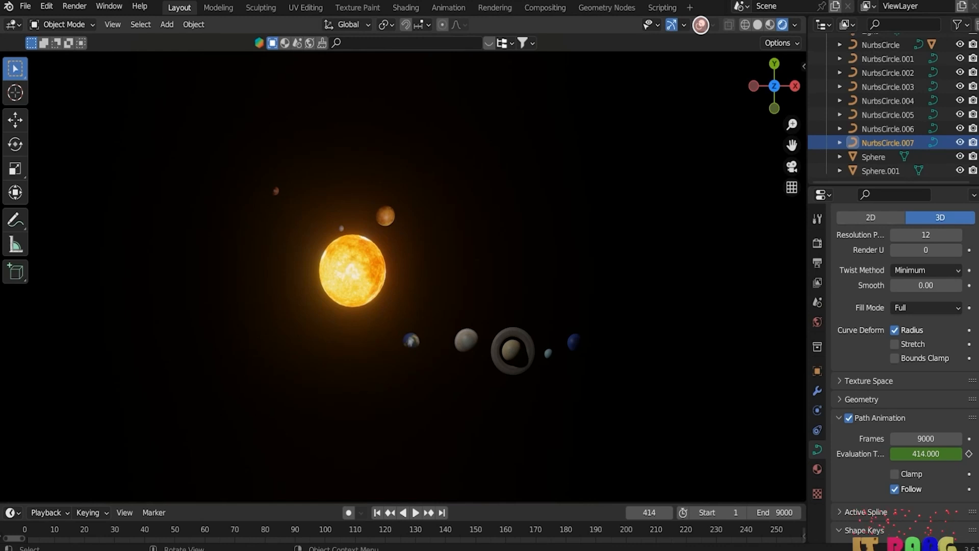
{"action": "middle_click_drag", "start_coordinate": [558, 415], "coordinate": [585, 323]}
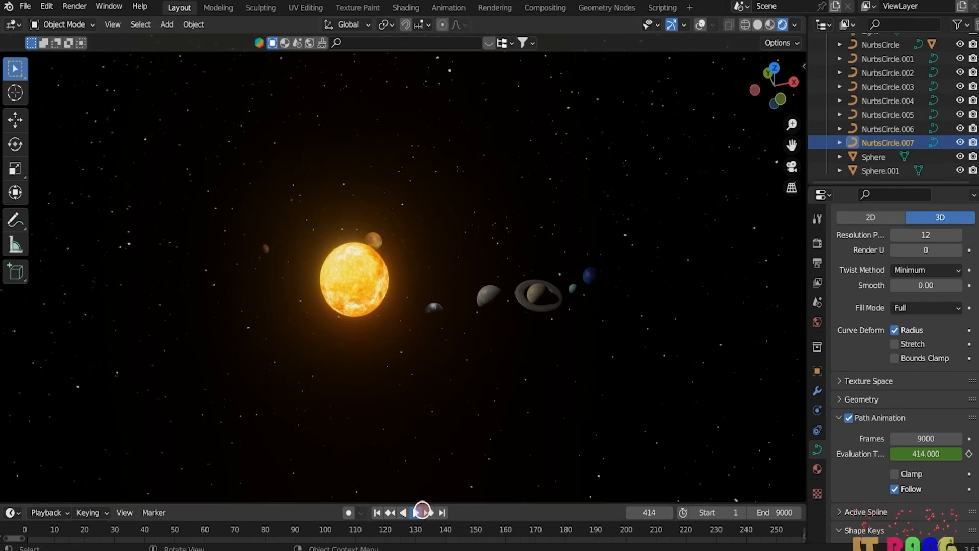
Step: Play the animation to check the planets orbiting against the starry background, and stop it
{"action": "left_click", "coordinate": [421, 511]}
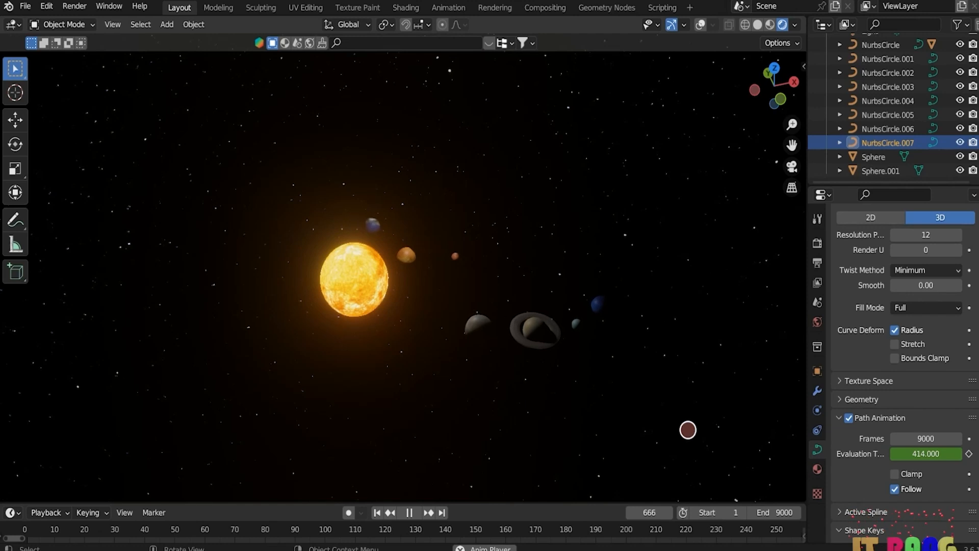
{"action": "middle_click_drag", "start_coordinate": [687, 430], "coordinate": [658, 433]}
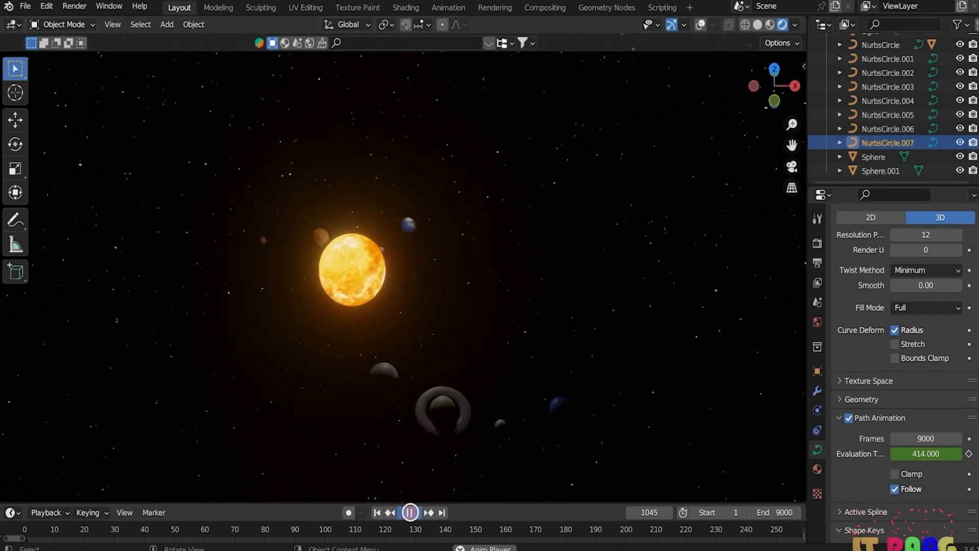
{"action": "left_click", "coordinate": [410, 512]}
Step: Set the emission strength of the sun's material, Material.001, to 13 and play the animation
{"action": "left_click", "coordinate": [615, 335]}
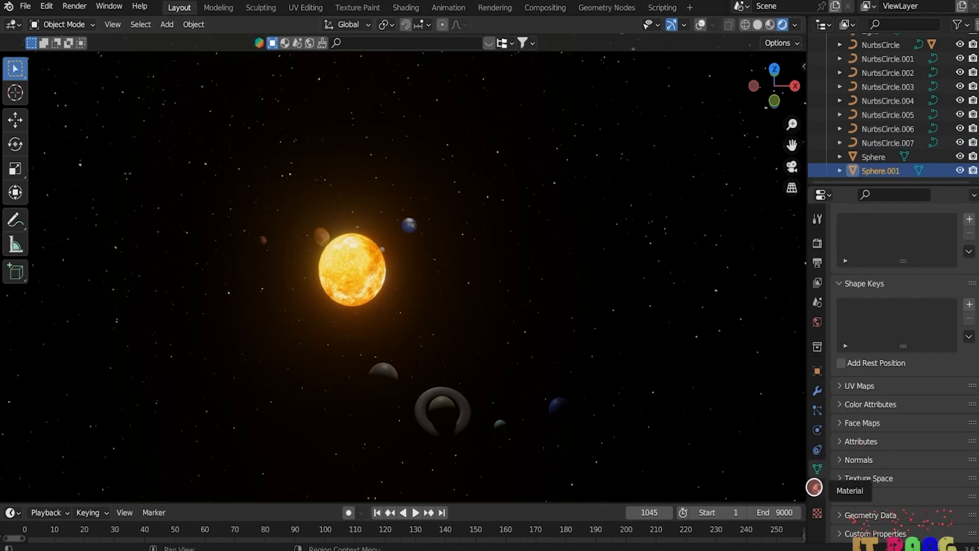
{"action": "left_click", "coordinate": [814, 487]}
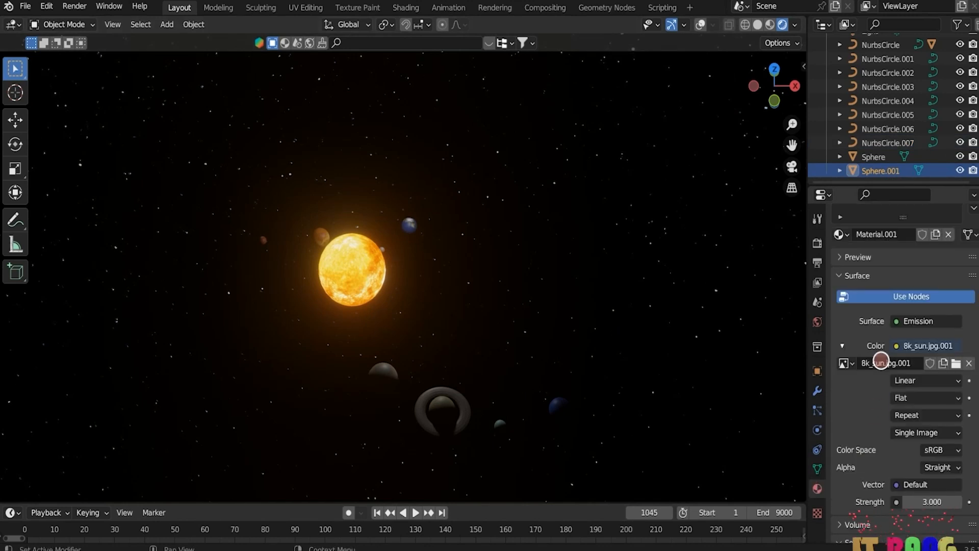
{"action": "scroll", "coordinate": [863, 409], "scroll_direction": "down", "scroll_amount": 5}
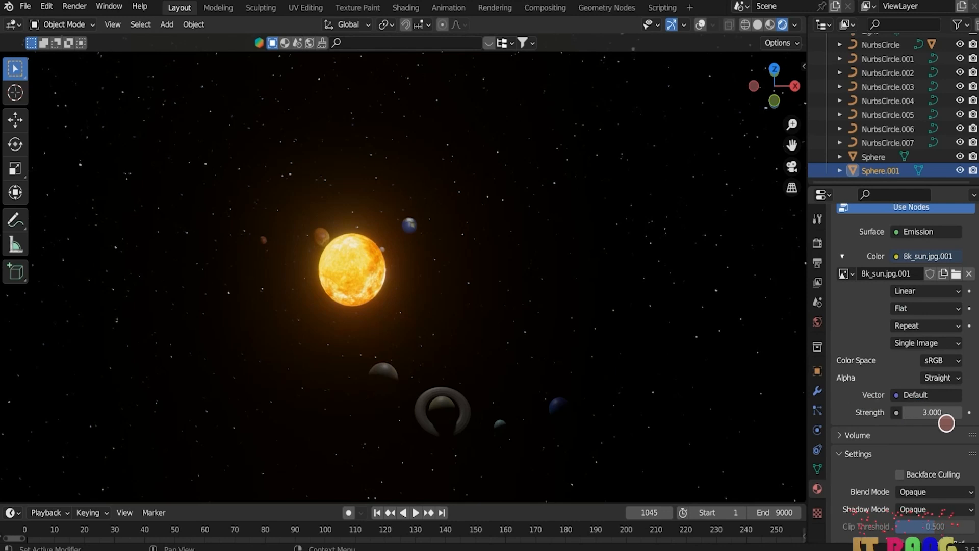
{"action": "left_click", "coordinate": [928, 411]}
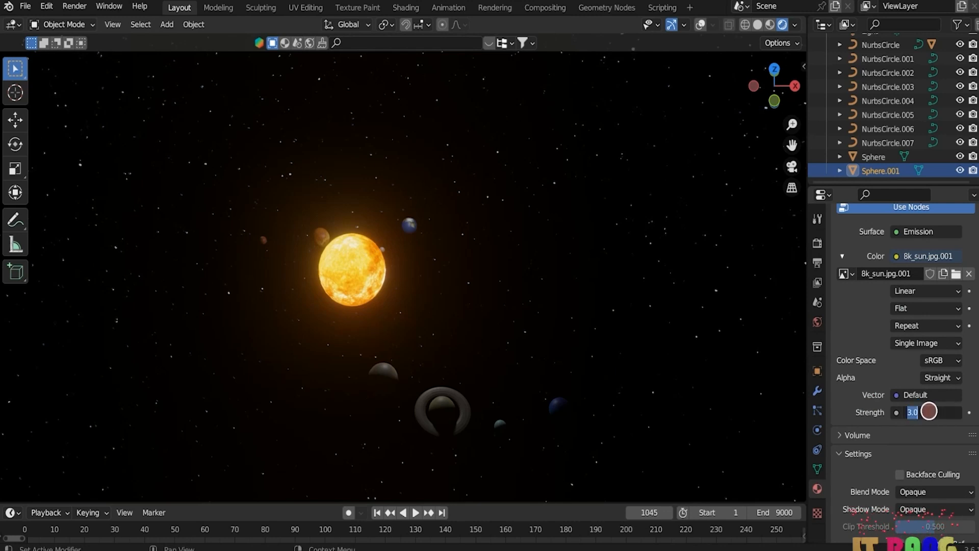
{"action": "type", "text": "1"}
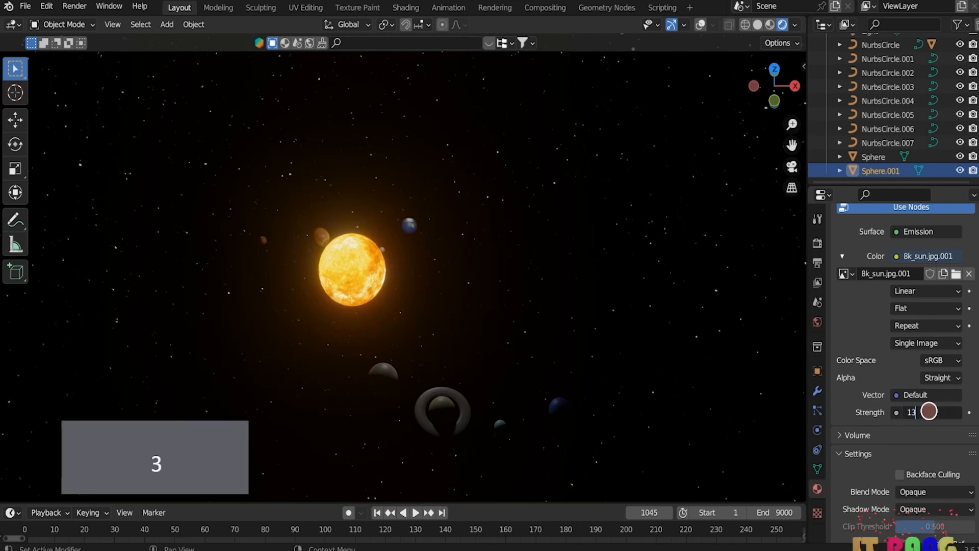
{"action": "type", "text": "3"}
{"action": "key", "text": "Return"}
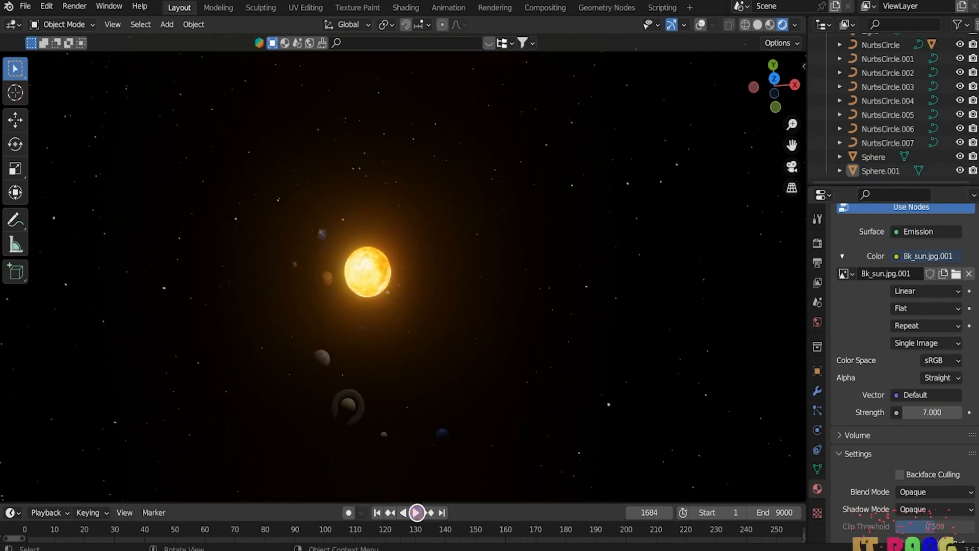
{"action": "left_click", "coordinate": [417, 512]}
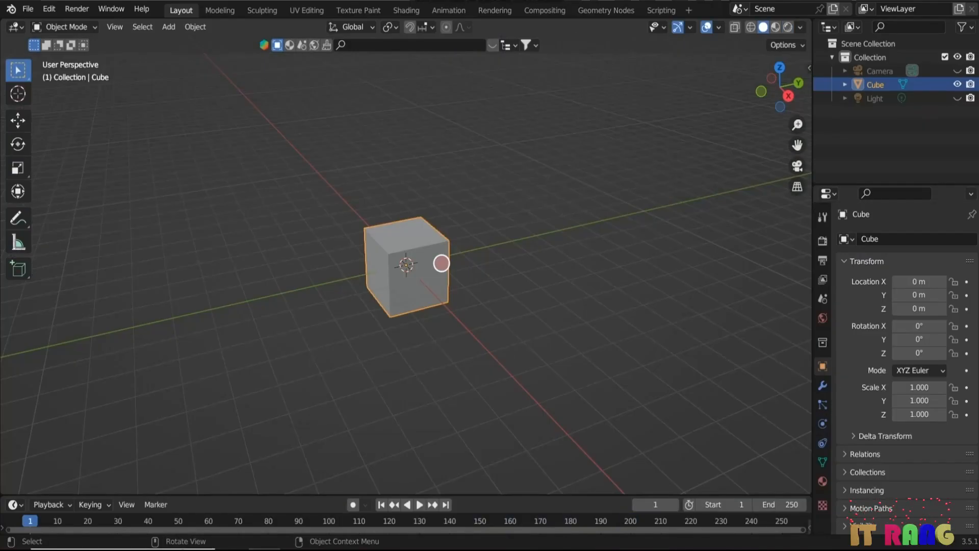
Step: Delete the default cube, add a plane and scale it up to about 8.37
{"action": "key", "text": "x"}
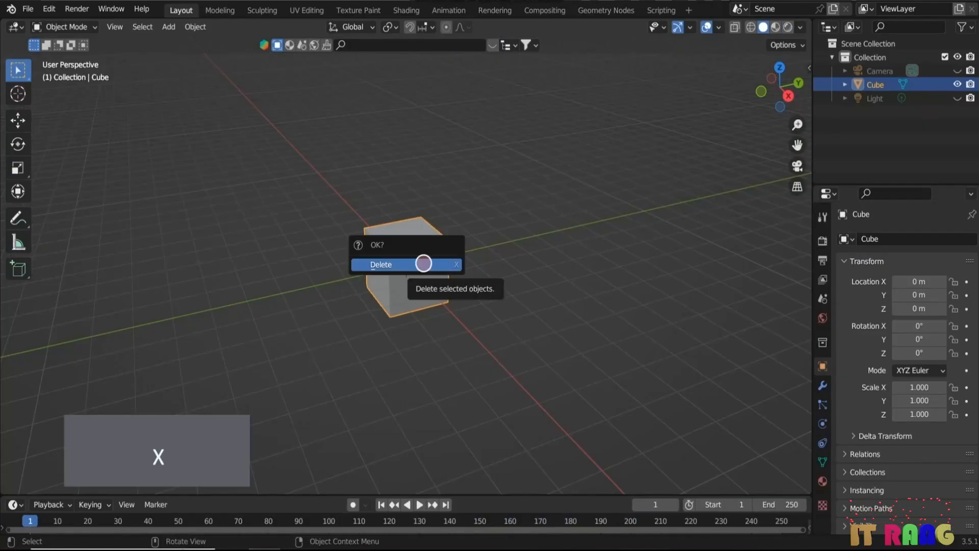
{"action": "left_click", "coordinate": [423, 264]}
{"action": "key", "text": "shift+a"}
{"action": "mouse_move", "coordinate": [423, 263]}
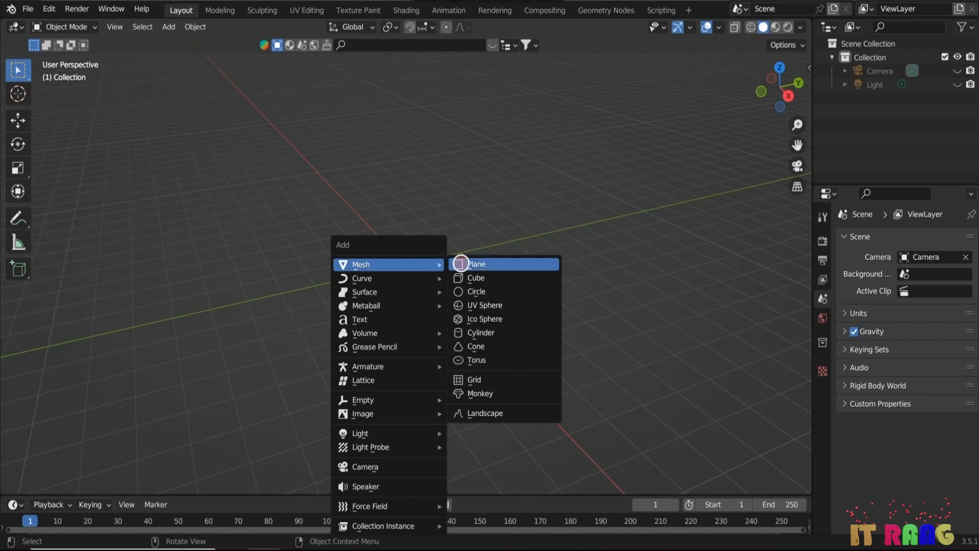
{"action": "left_click", "coordinate": [485, 263]}
{"action": "key", "text": "s"}
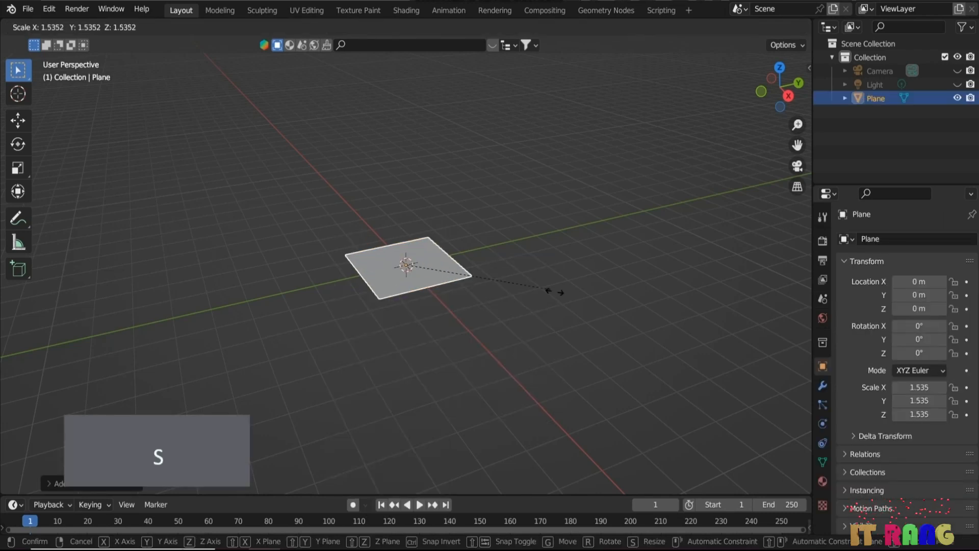
{"action": "left_click", "coordinate": [525, 406]}
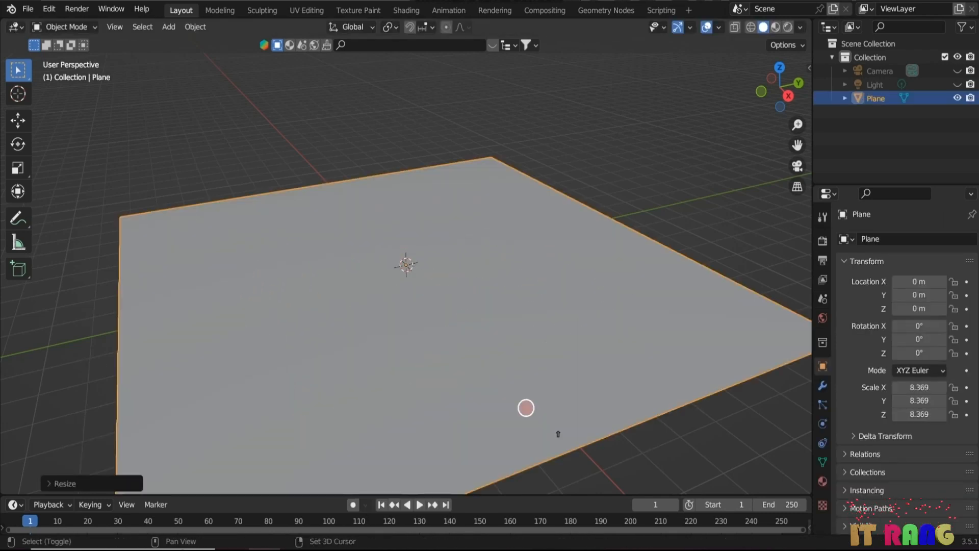
Step: Add a UV sphere, shade it smooth and move it beside the plane to about X 3.59 m, Y 9.80 m, Z 1.35 m
{"action": "key", "text": "shift+a"}
{"action": "mouse_move", "coordinate": [526, 407]}
{"action": "mouse_move", "coordinate": [535, 271]}
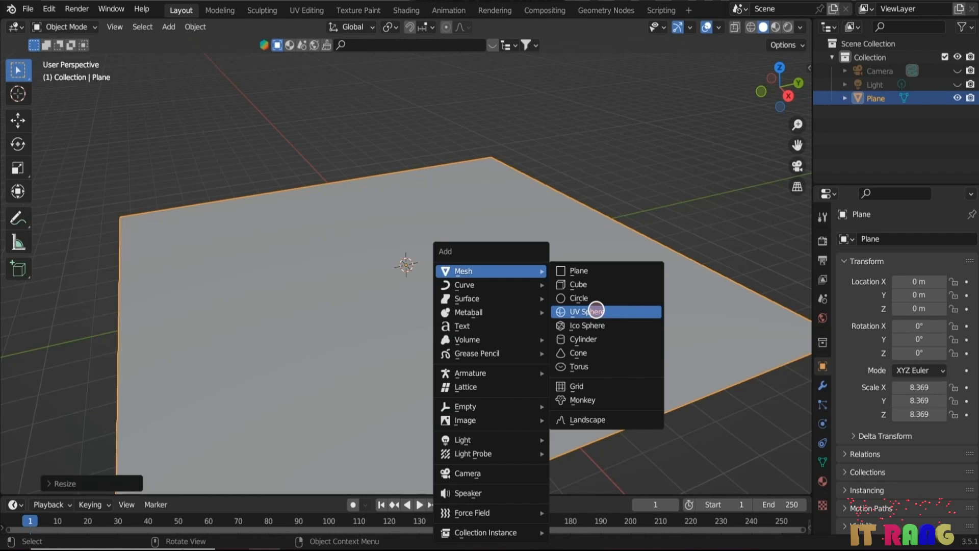
{"action": "left_click", "coordinate": [596, 311]}
{"action": "right_click", "coordinate": [405, 246]}
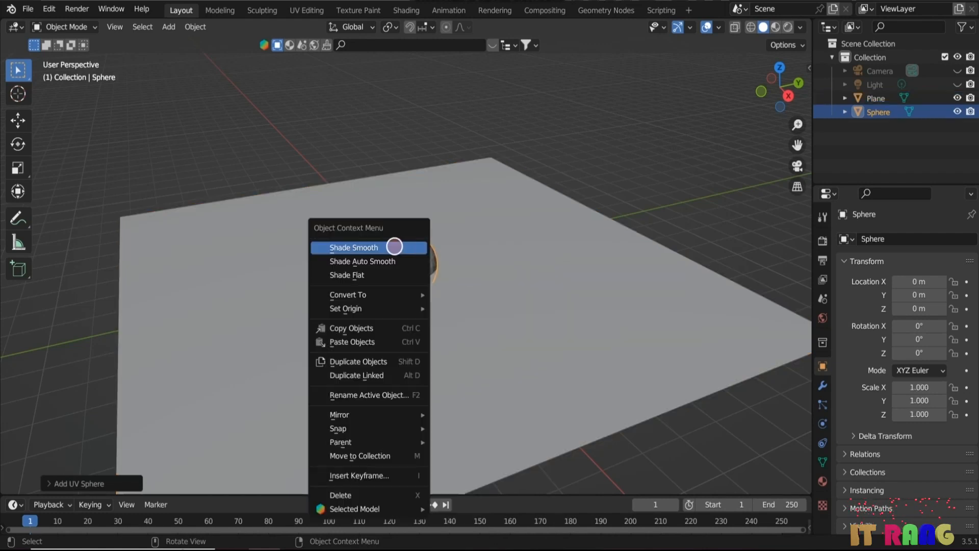
{"action": "left_click", "coordinate": [388, 246]}
{"action": "key", "text": "g"}
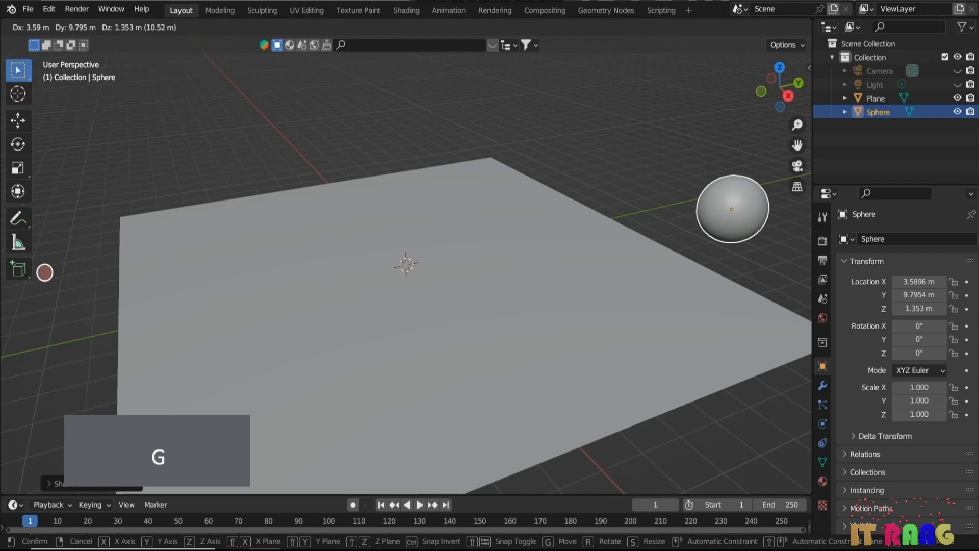
{"action": "left_click", "coordinate": [43, 273]}
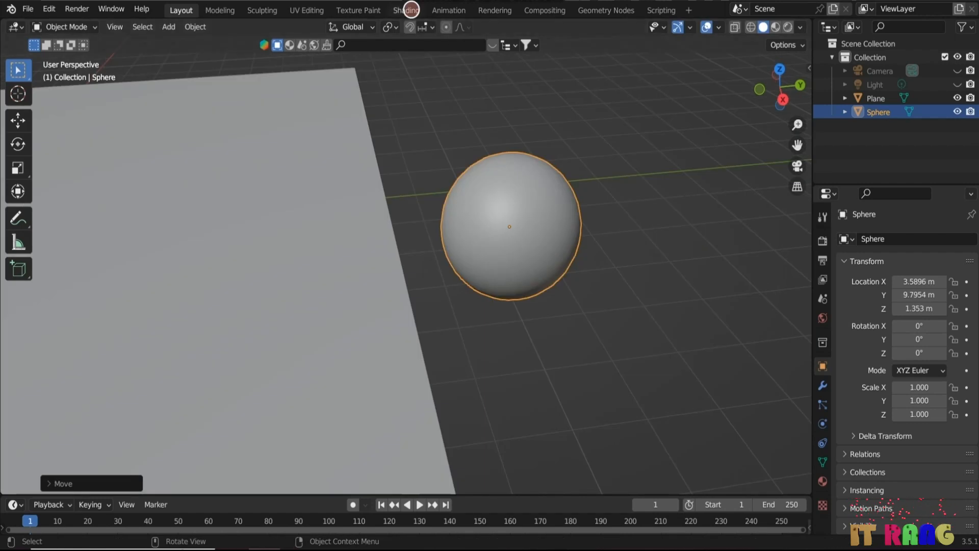
Step: Open the Shading workspace and insert a Mix Shader between the sphere's Principled BSDF and Material Output nodes
{"action": "left_click", "coordinate": [407, 10]}
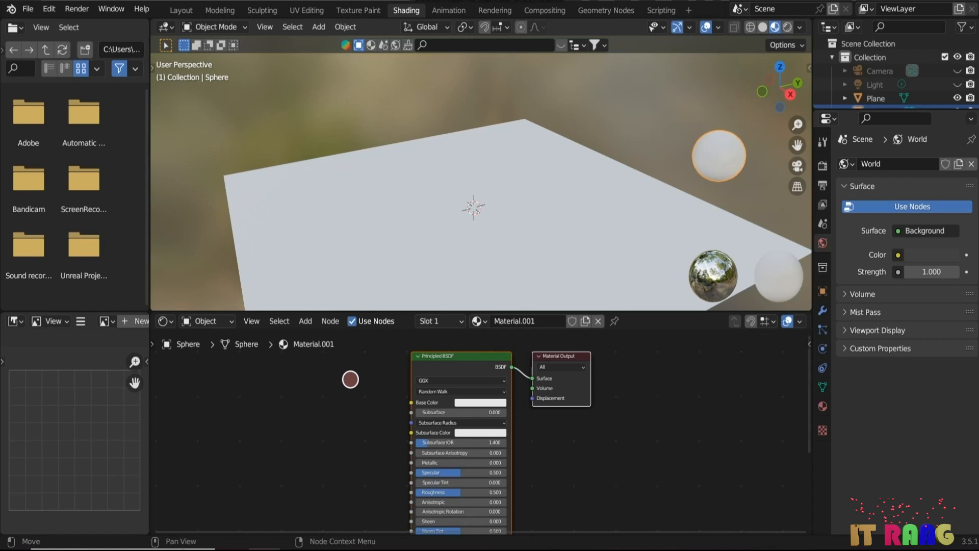
{"action": "middle_click_drag", "start_coordinate": [352, 379], "coordinate": [335, 404]}
{"action": "left_click", "coordinate": [307, 321]}
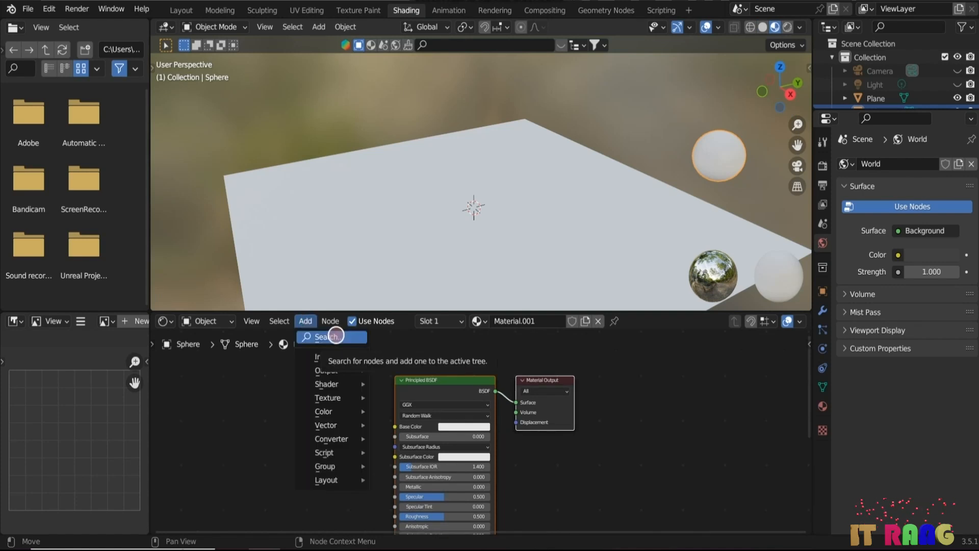
{"action": "left_click", "coordinate": [335, 335]}
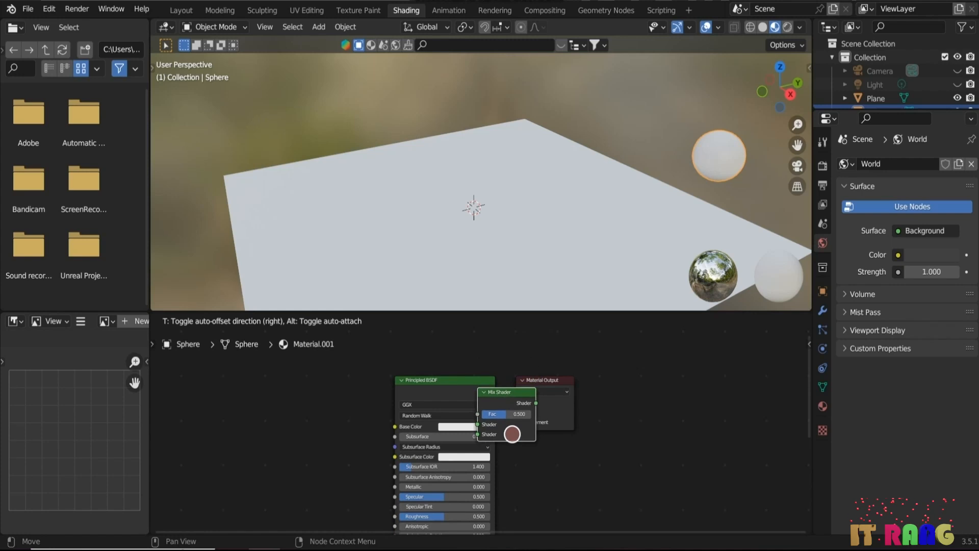
{"action": "left_click", "coordinate": [563, 433]}
Step: Add a Transparent BSDF node to the sphere's material, placed above the Principled BSDF node
{"action": "left_click", "coordinate": [305, 320]}
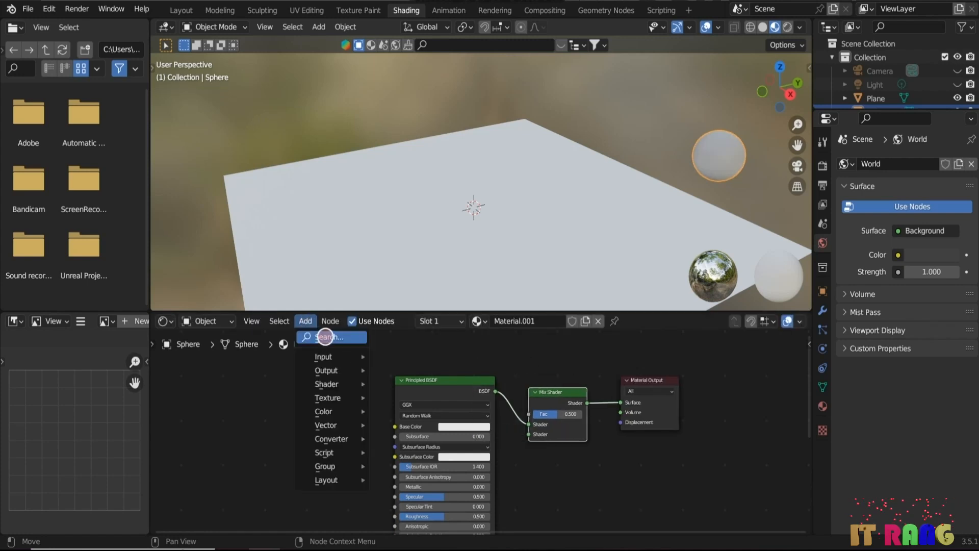
{"action": "left_click", "coordinate": [323, 334]}
{"action": "type", "text": "trans"}
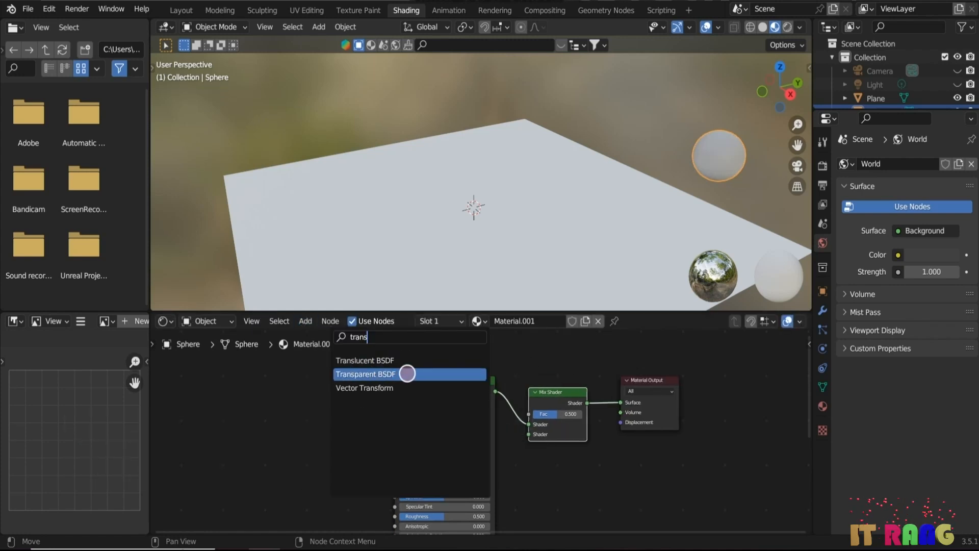
{"action": "left_click", "coordinate": [408, 374]}
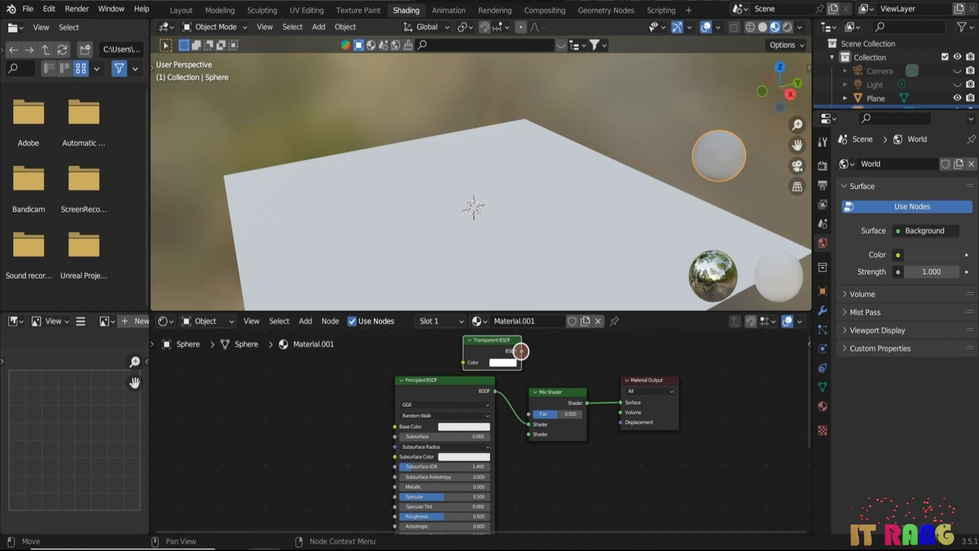
Step: Connect the Transparent BSDF to the Mix Shader's second Shader input and set the sphere material's blend mode to Alpha Blend
{"action": "left_click_drag", "start_coordinate": [522, 351], "coordinate": [520, 438]}
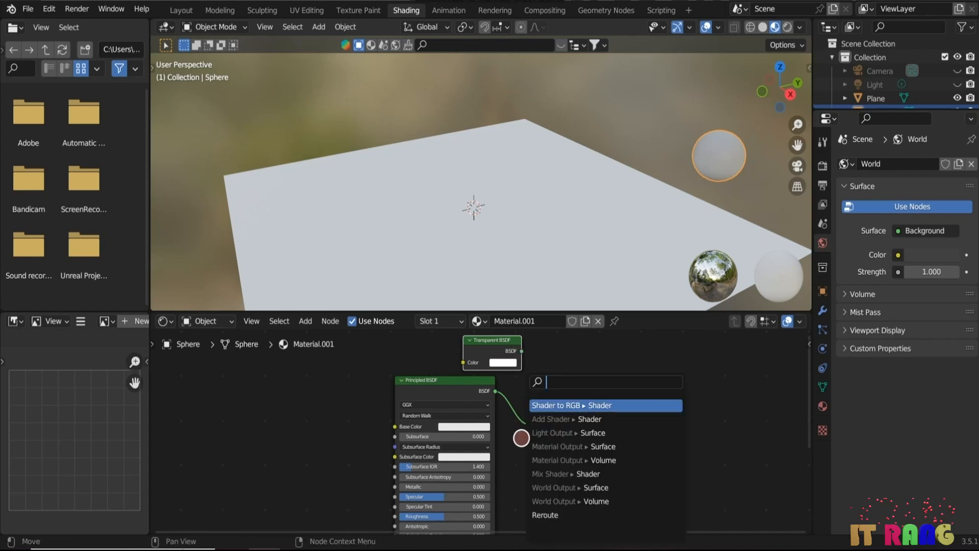
{"action": "left_click", "coordinate": [581, 404]}
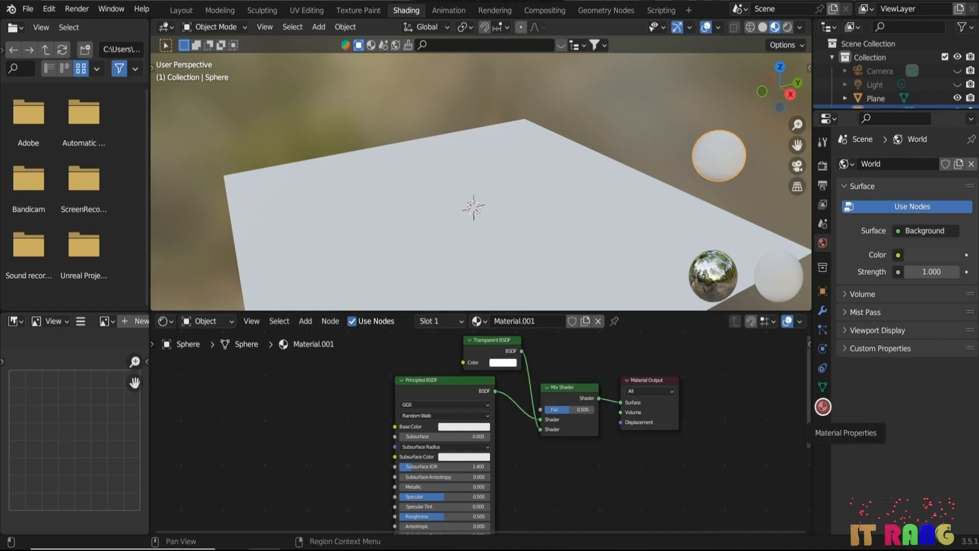
{"action": "left_click", "coordinate": [822, 406]}
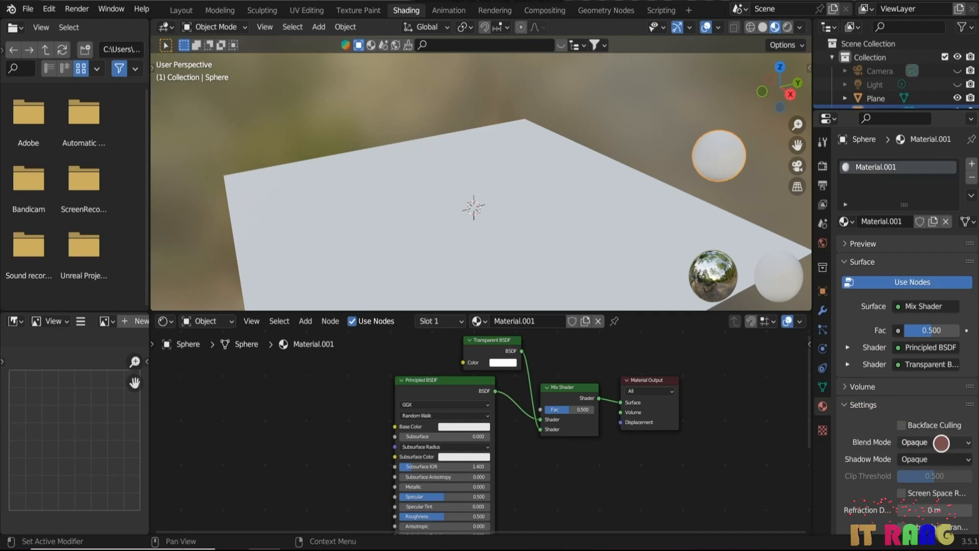
{"action": "left_click", "coordinate": [968, 442]}
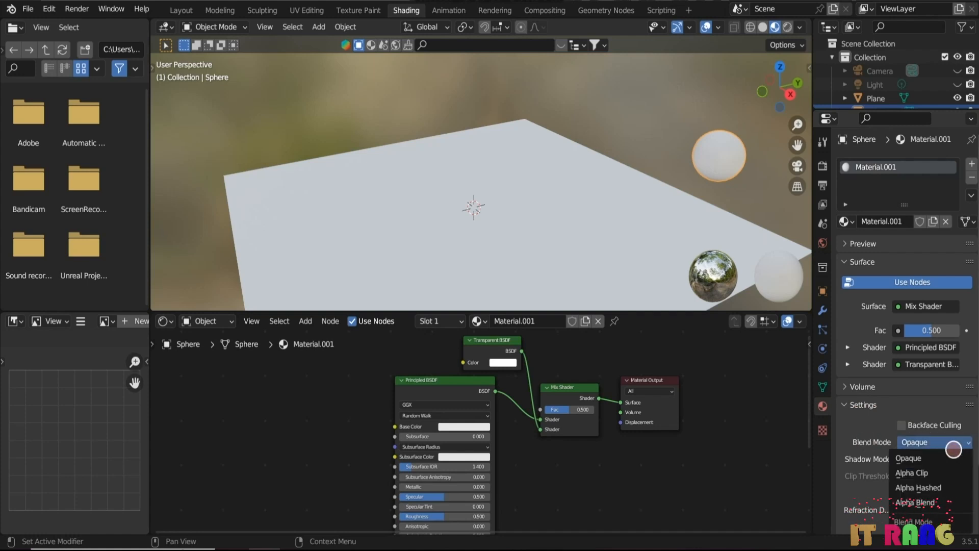
{"action": "left_click", "coordinate": [922, 502]}
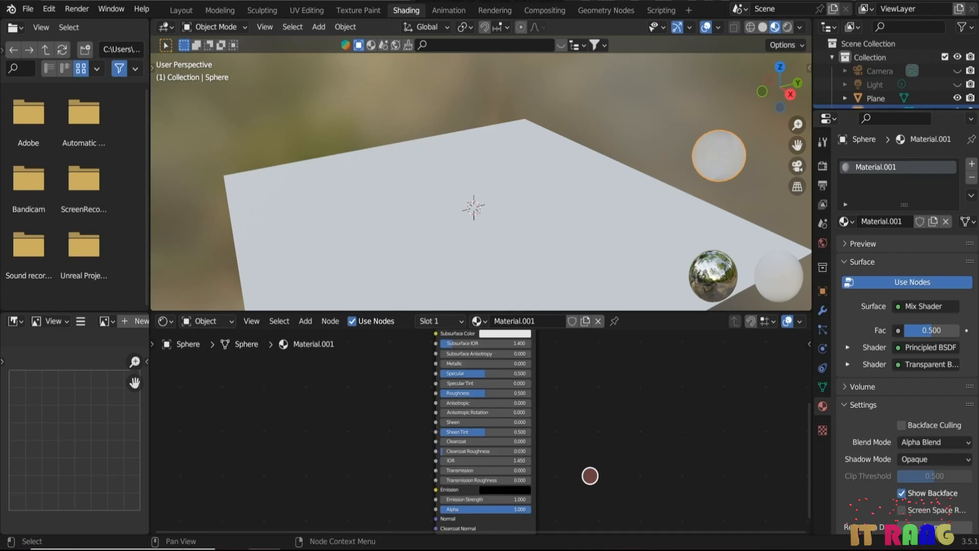
Step: Set the sphere's Principled BSDF to about 0.109 alpha, 0 roughness and 0.764 metallic
{"action": "mouse_move", "coordinate": [635, 396]}
{"action": "middle_mouse_down"}
{"action": "mouse_move", "coordinate": [634, 455]}
{"action": "mouse_move", "coordinate": [621, 479]}
{"action": "mouse_move", "coordinate": [640, 378]}
{"action": "middle_mouse_up"}
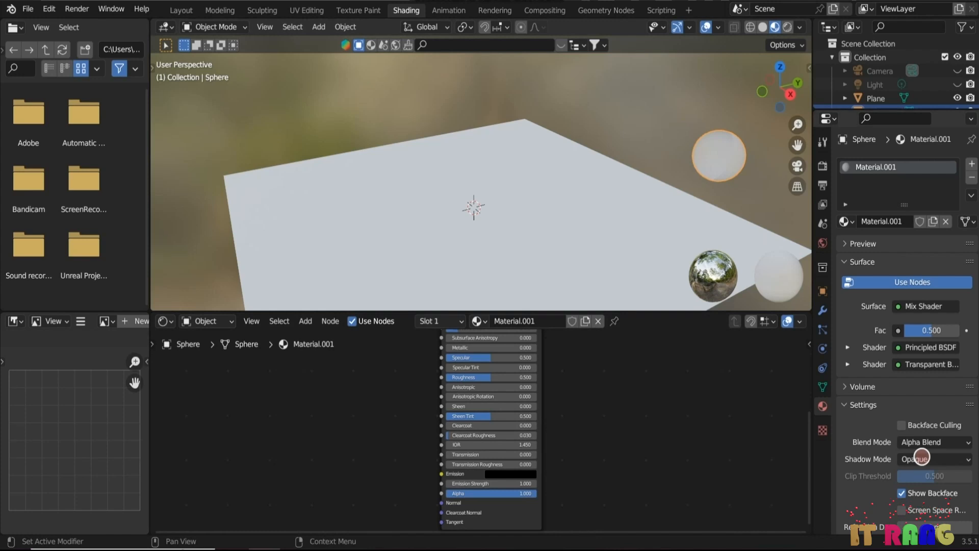
{"action": "left_click_drag", "start_coordinate": [532, 493], "coordinate": [474, 246]}
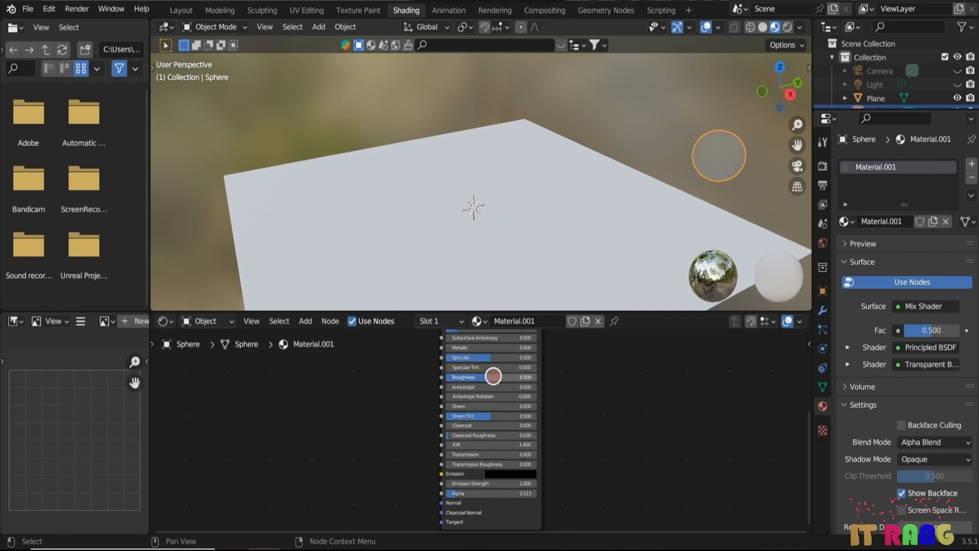
{"action": "left_click_drag", "start_coordinate": [492, 376], "coordinate": [514, 347]}
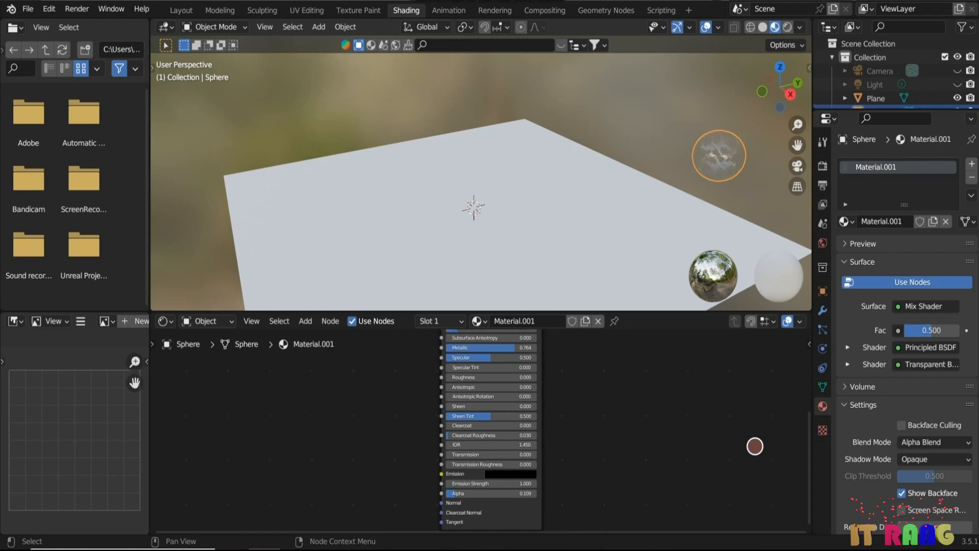
Step: Return to the Layout workspace and add a particle system to the plane
{"action": "left_click", "coordinate": [182, 9]}
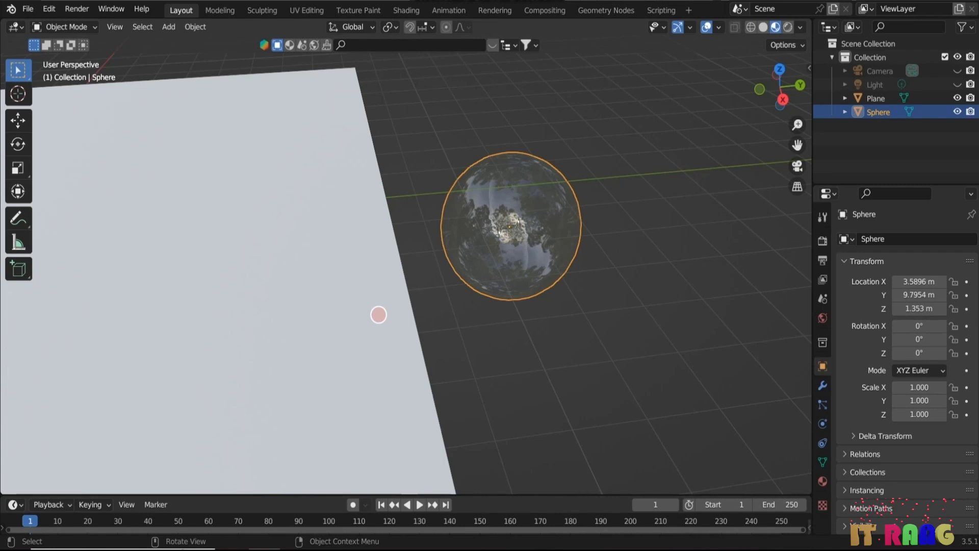
{"action": "left_click", "coordinate": [278, 319]}
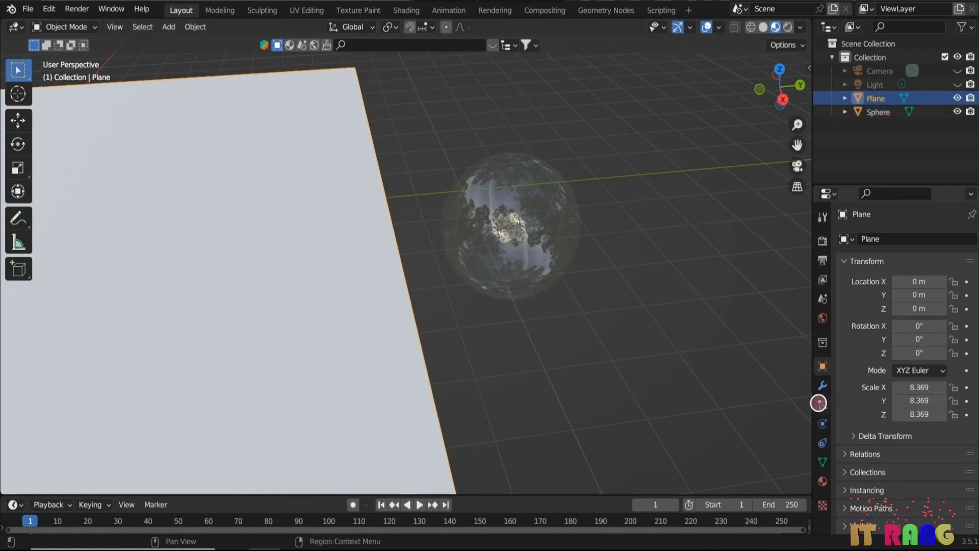
{"action": "left_click", "coordinate": [820, 402]}
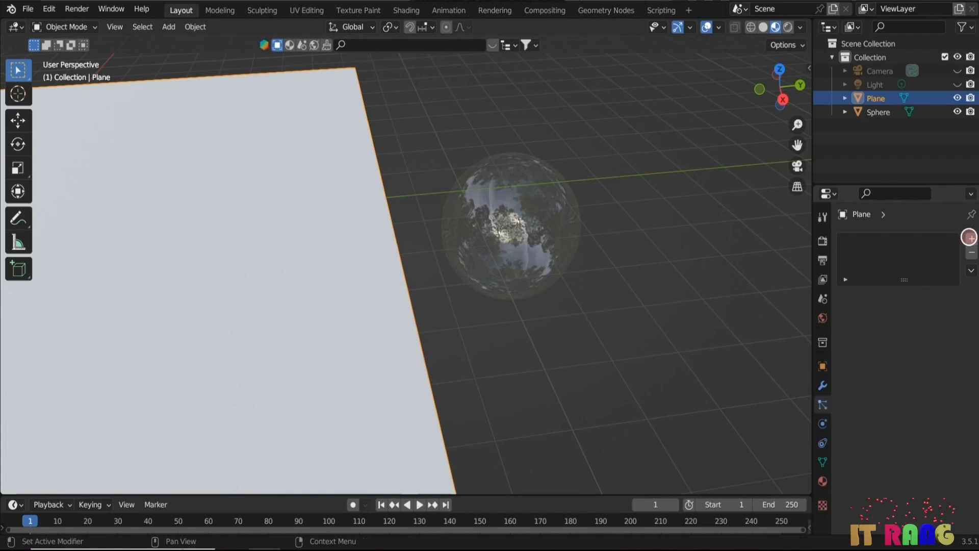
{"action": "left_click", "coordinate": [971, 239]}
Step: Render the plane's particles as Object, using the sphere as the instance object
{"action": "scroll", "coordinate": [863, 397], "scroll_direction": "down", "scroll_amount": 4}
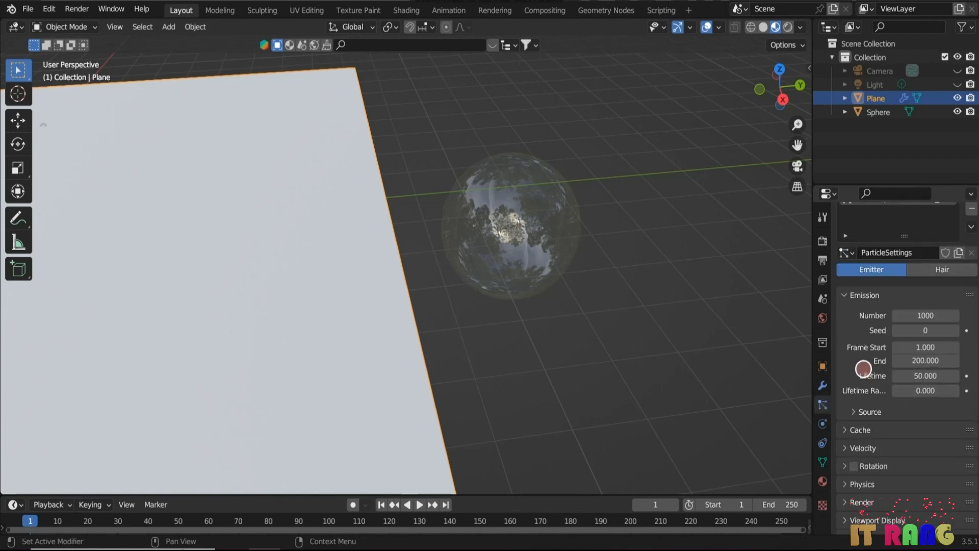
{"action": "scroll", "coordinate": [864, 428], "scroll_direction": "down", "scroll_amount": 2}
{"action": "left_click", "coordinate": [844, 397]}
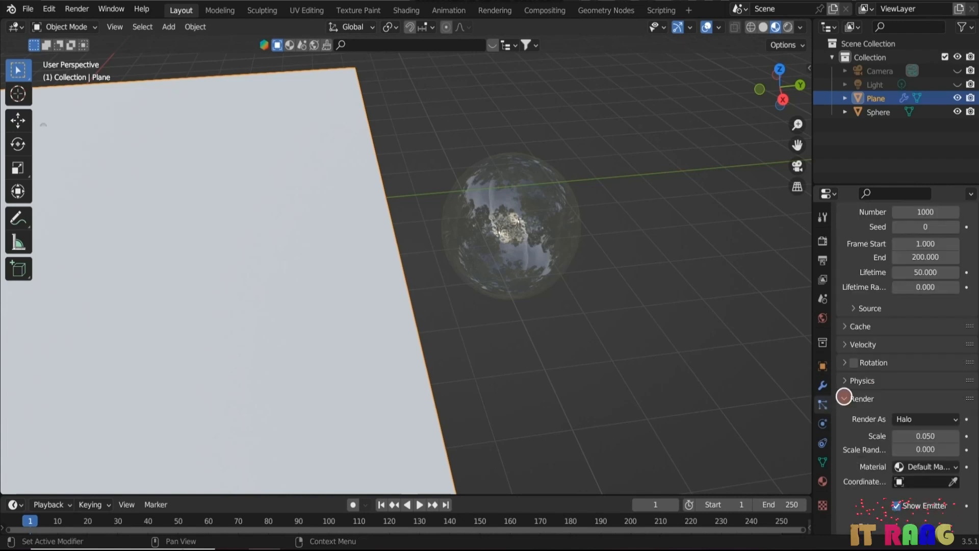
{"action": "left_click", "coordinate": [946, 419]}
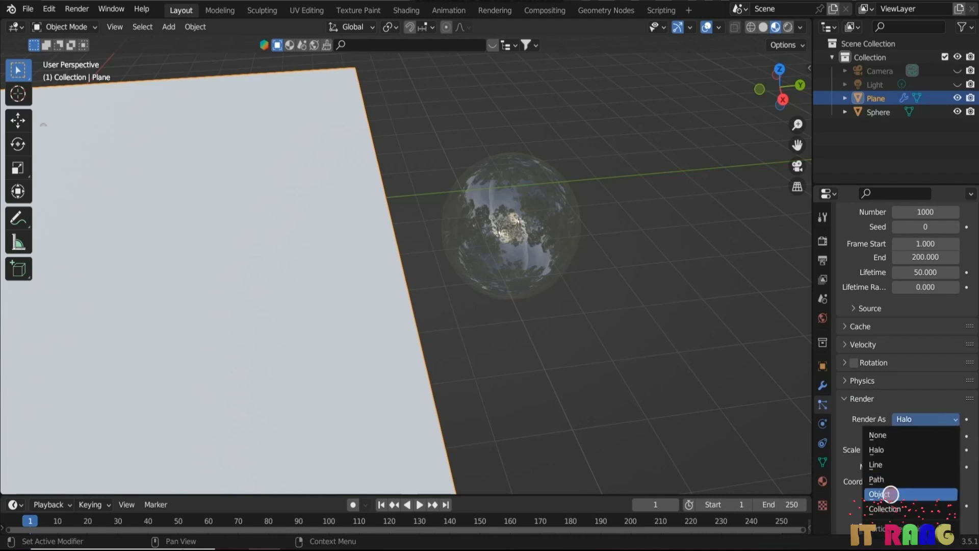
{"action": "left_click", "coordinate": [890, 493]}
{"action": "scroll", "coordinate": [928, 484], "scroll_direction": "down", "scroll_amount": 2}
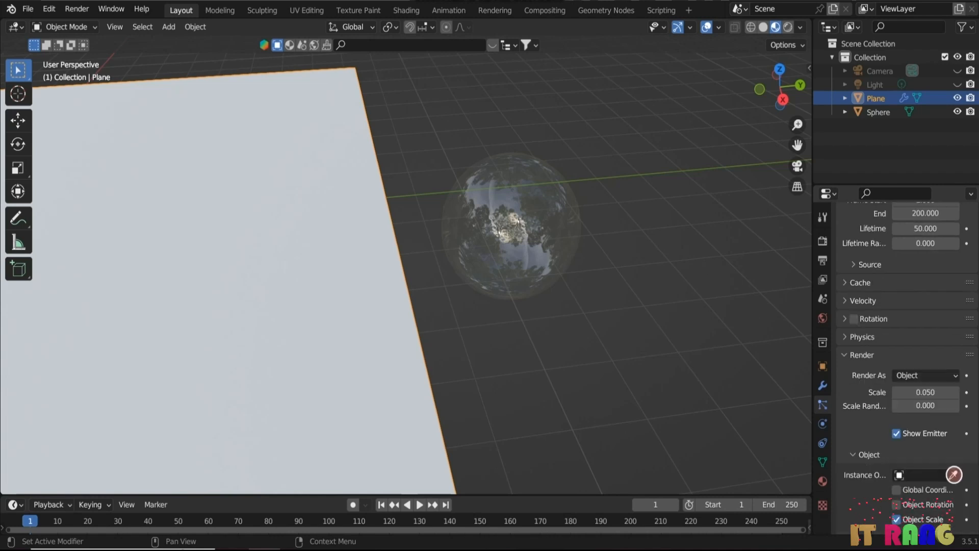
{"action": "left_click", "coordinate": [951, 475]}
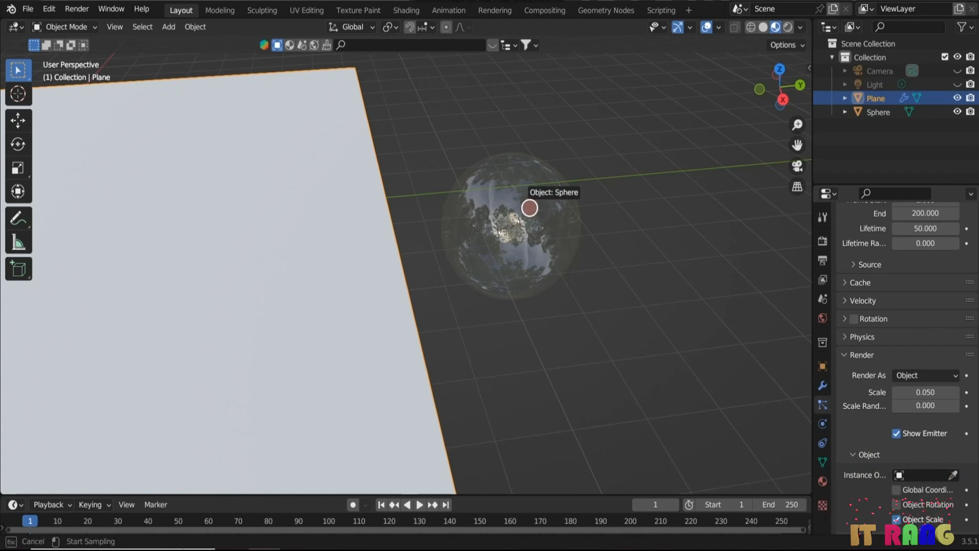
{"action": "left_click", "coordinate": [529, 207]}
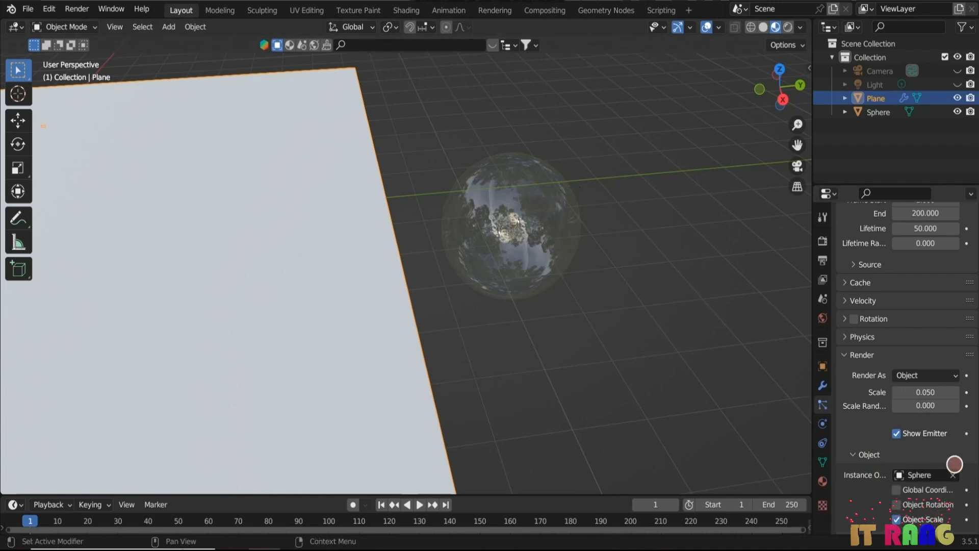
Step: Set the particle system's gravity field weight to -0.1 and play the animation briefly
{"action": "scroll", "coordinate": [843, 463], "scroll_direction": "down", "scroll_amount": 5}
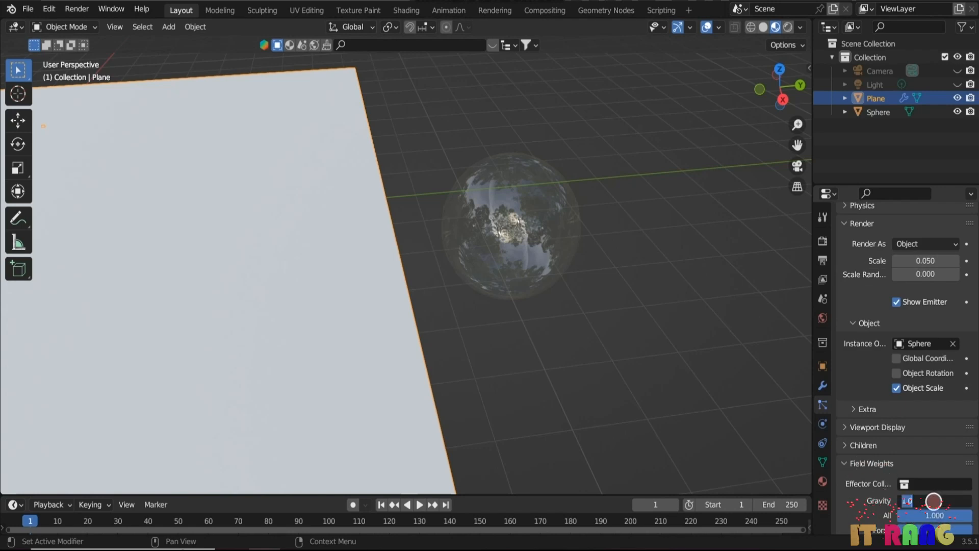
{"action": "type", "text": "-1"}
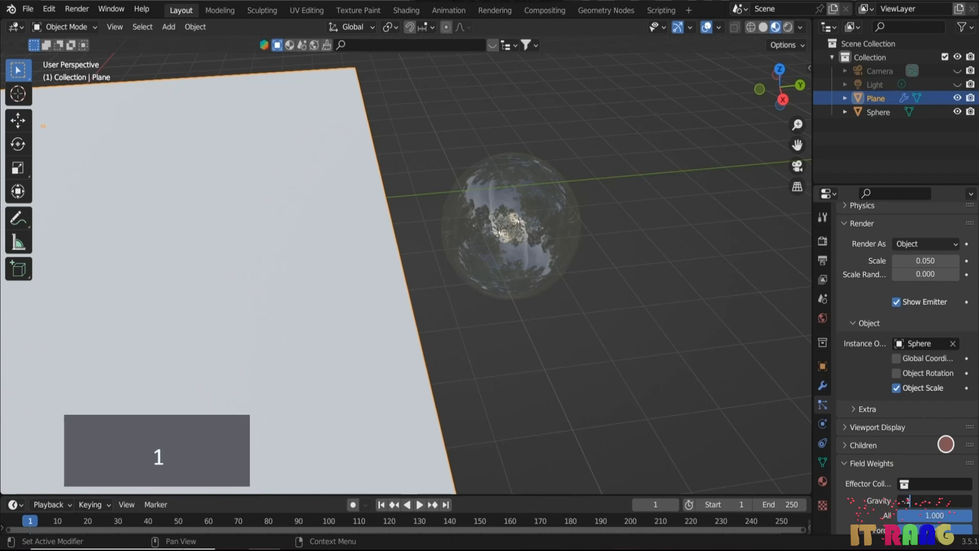
{"action": "key", "text": "Return"}
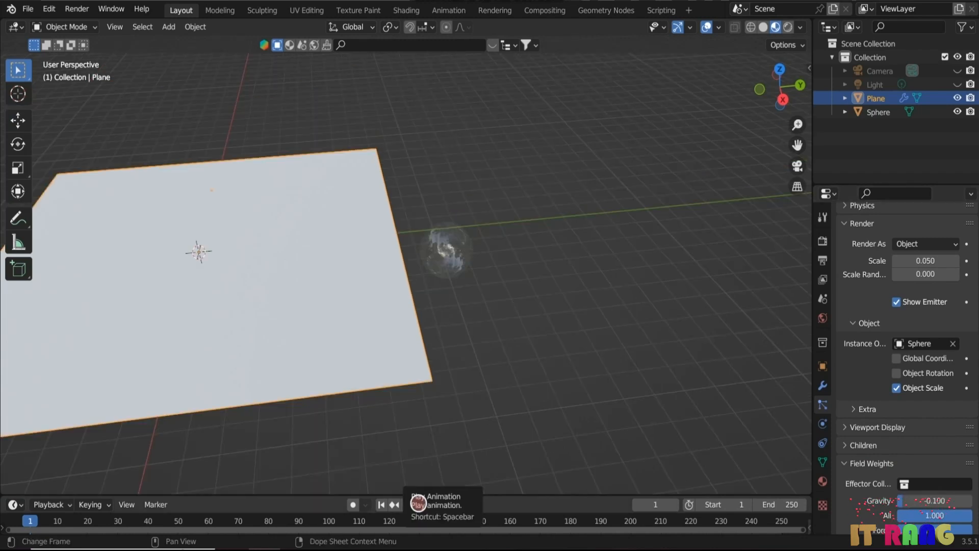
{"action": "left_click", "coordinate": [417, 503]}
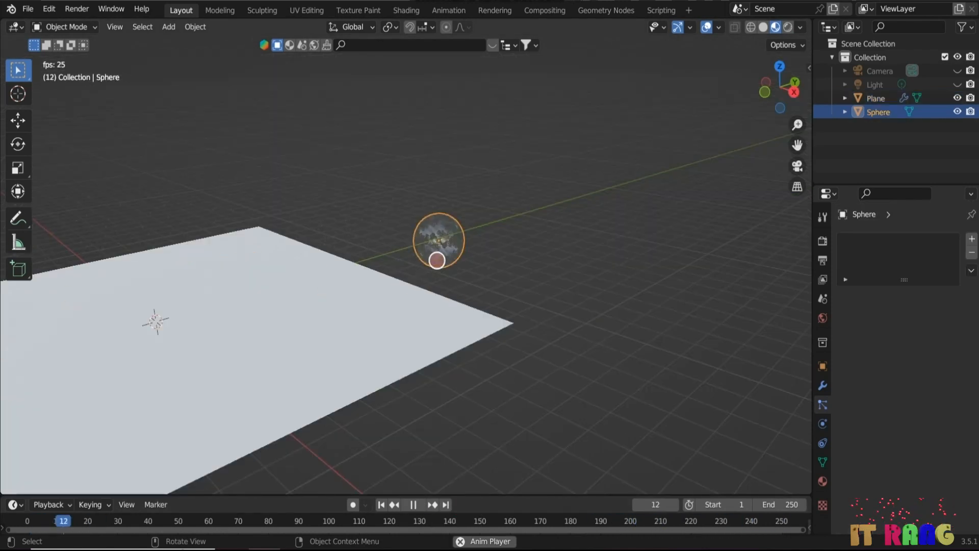
{"action": "left_click", "coordinate": [414, 504]}
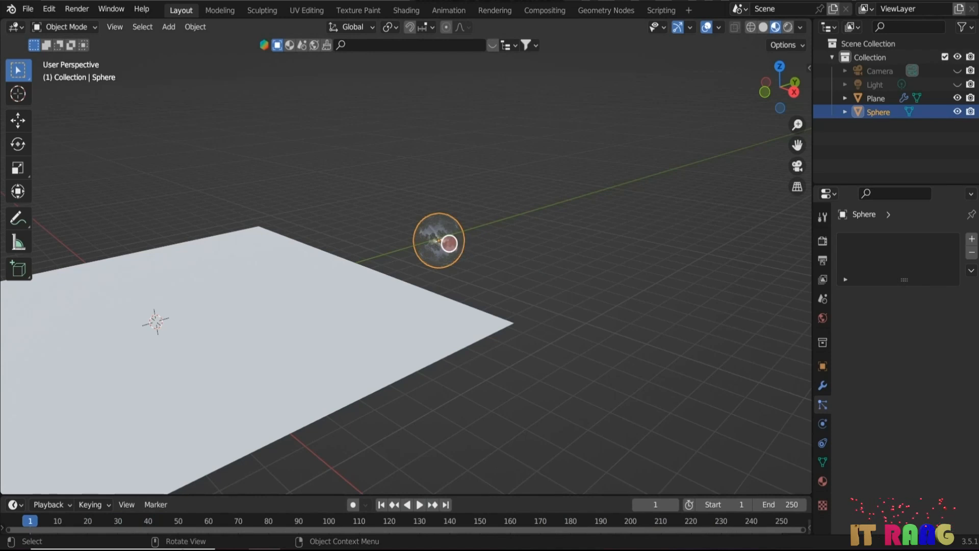
Step: Scale up and hide the sphere, and set the plane particles' gravity field weight to -0.05, checking the motion by playing the animation
{"action": "key", "text": "s"}
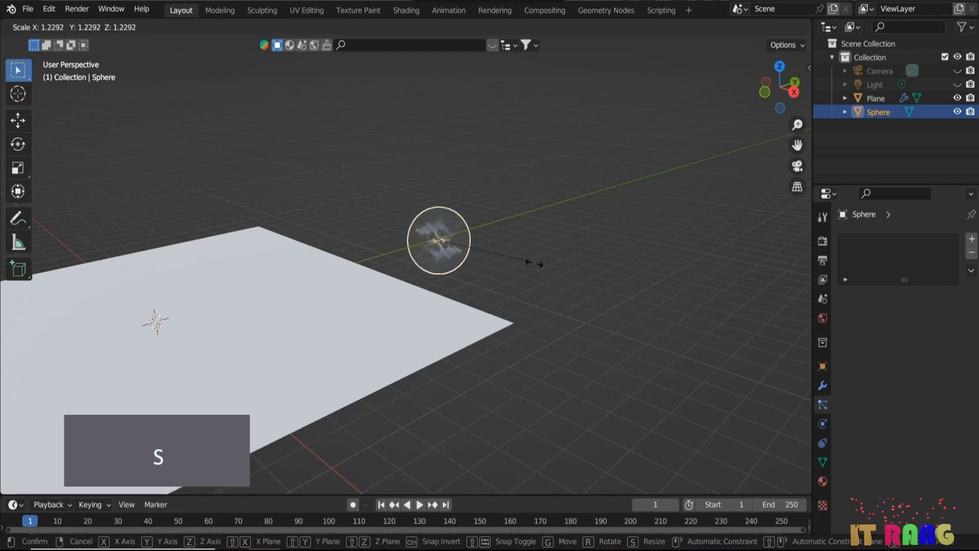
{"action": "left_click", "coordinate": [722, 268]}
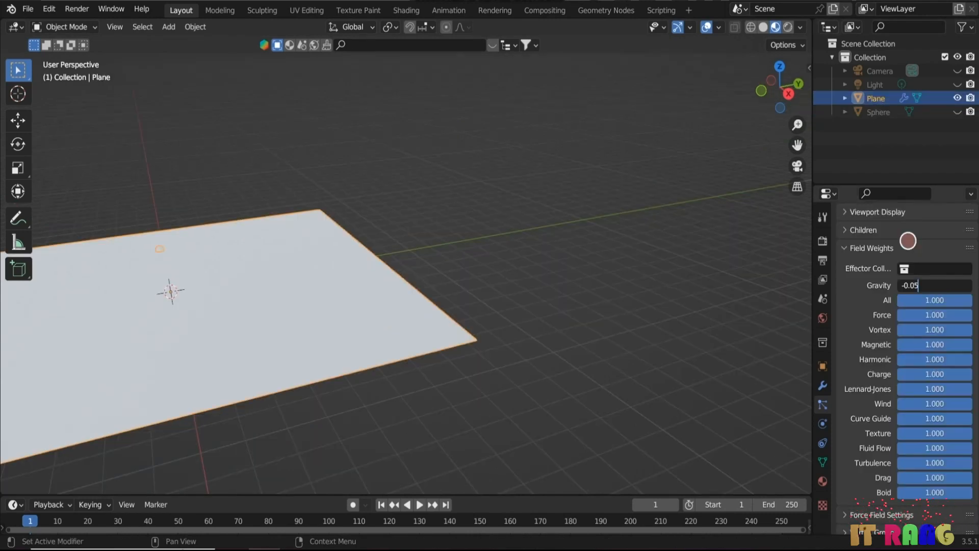
{"action": "left_click", "coordinate": [908, 240]}
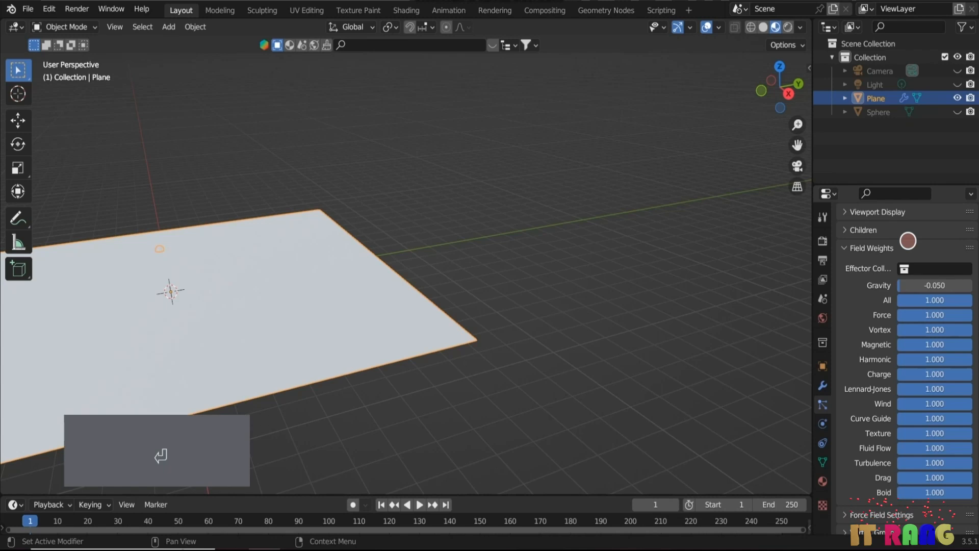
{"action": "left_click", "coordinate": [420, 505]}
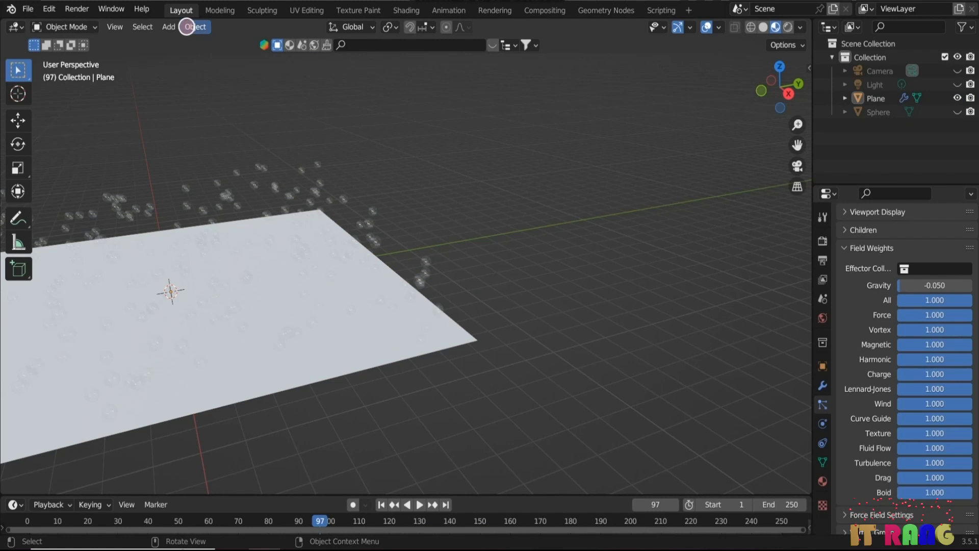
Step: Open the World shader nodes in the Shading workspace and add an Environment Texture node
{"action": "left_click", "coordinate": [406, 10]}
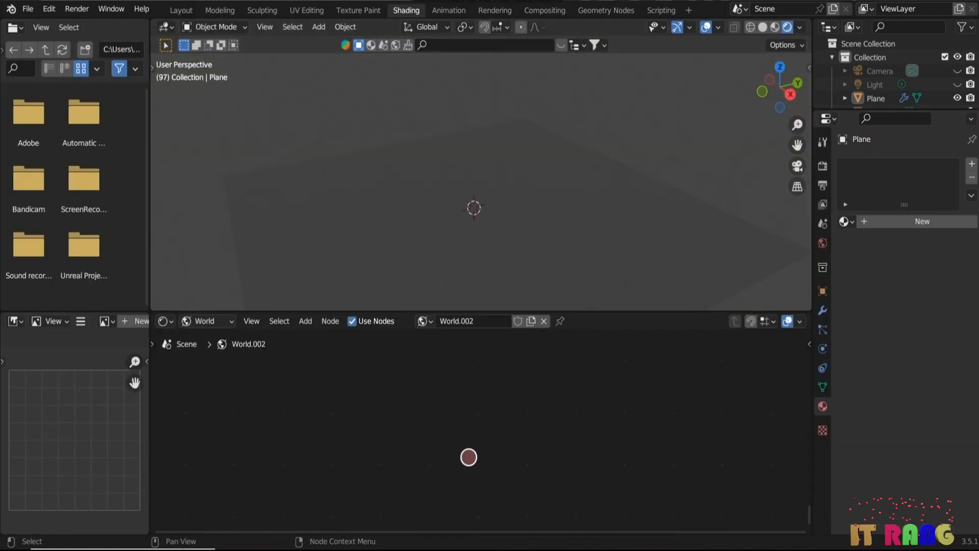
{"action": "left_click", "coordinate": [306, 321]}
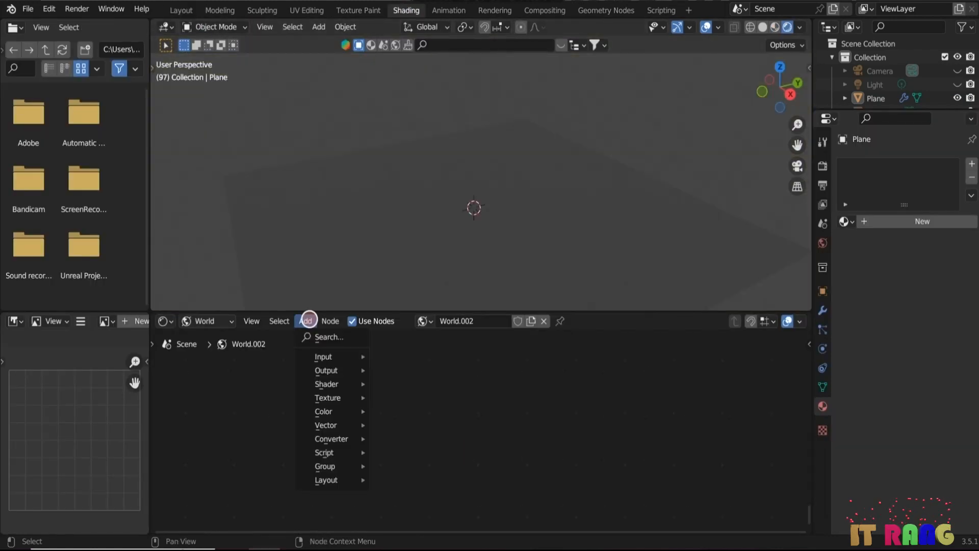
{"action": "left_click", "coordinate": [328, 336]}
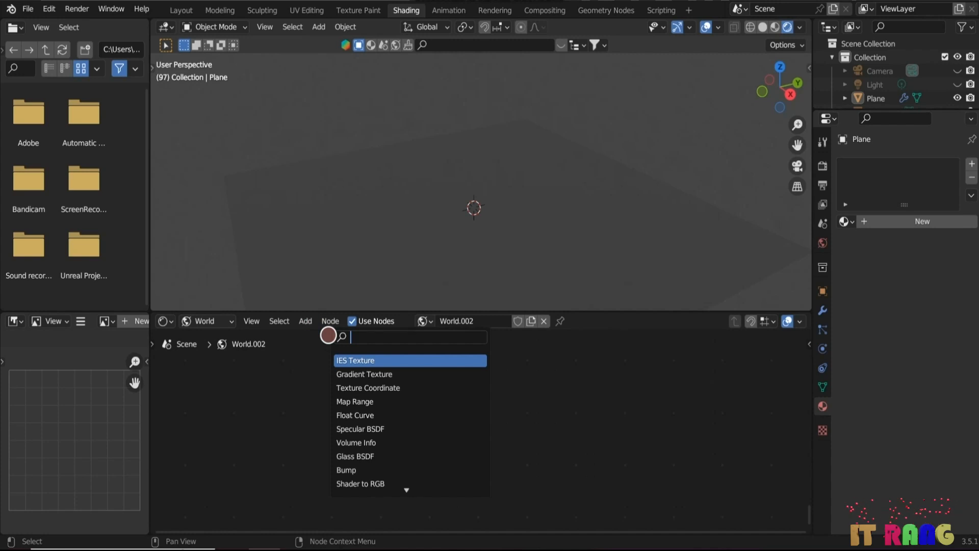
{"action": "type", "text": "en"}
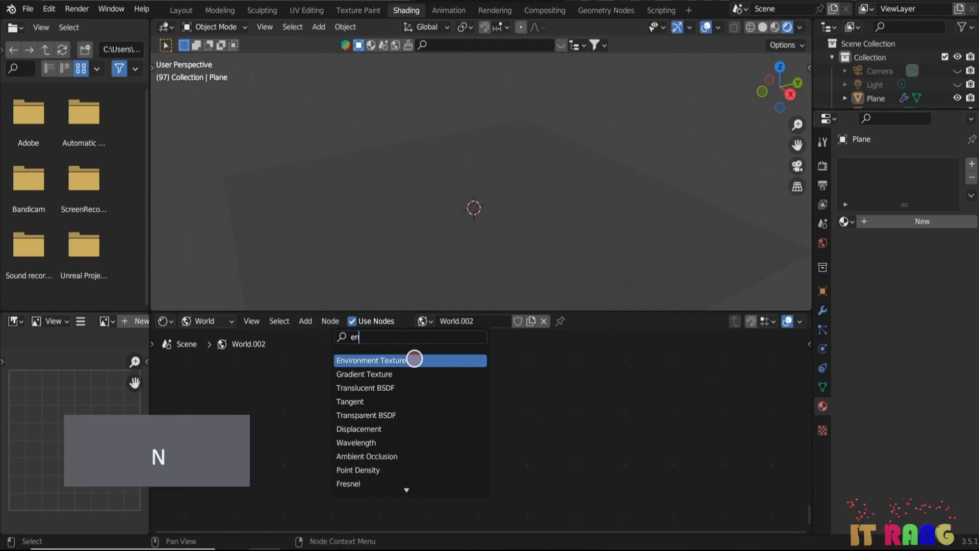
{"action": "left_click", "coordinate": [415, 359]}
{"action": "left_click", "coordinate": [419, 382]}
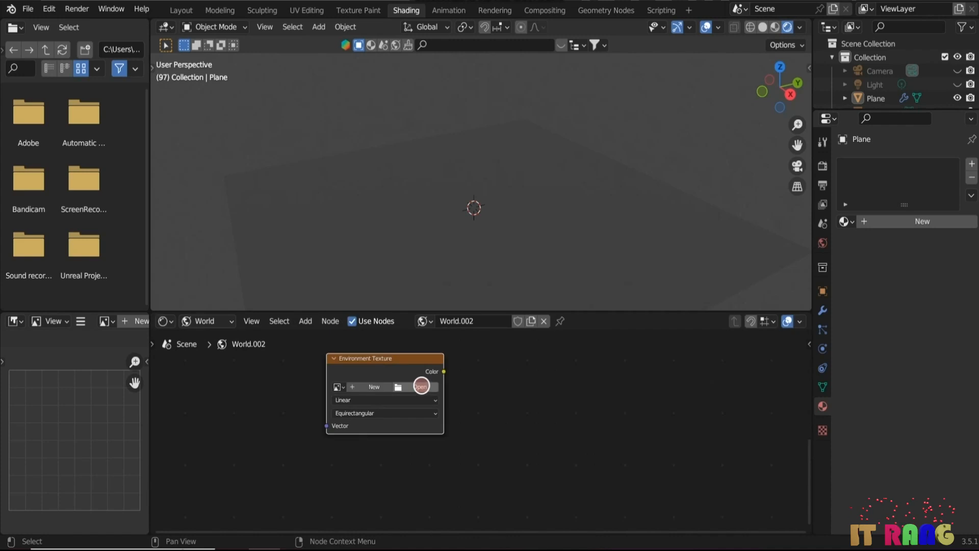
Step: Load blue_grotto_8k.hdr from the Desktop into the Environment Texture node
{"action": "left_click", "coordinate": [430, 385]}
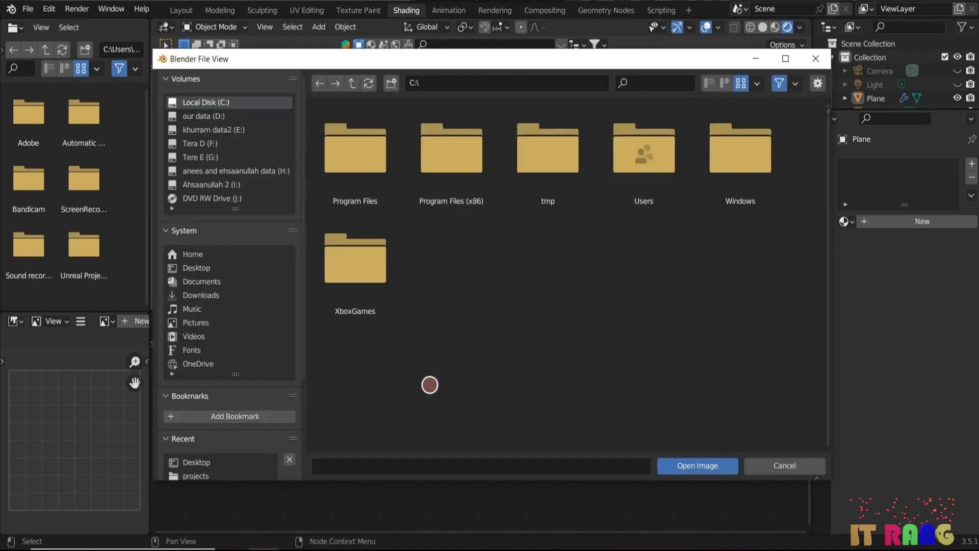
{"action": "left_click", "coordinate": [199, 266]}
{"action": "left_click", "coordinate": [459, 159]}
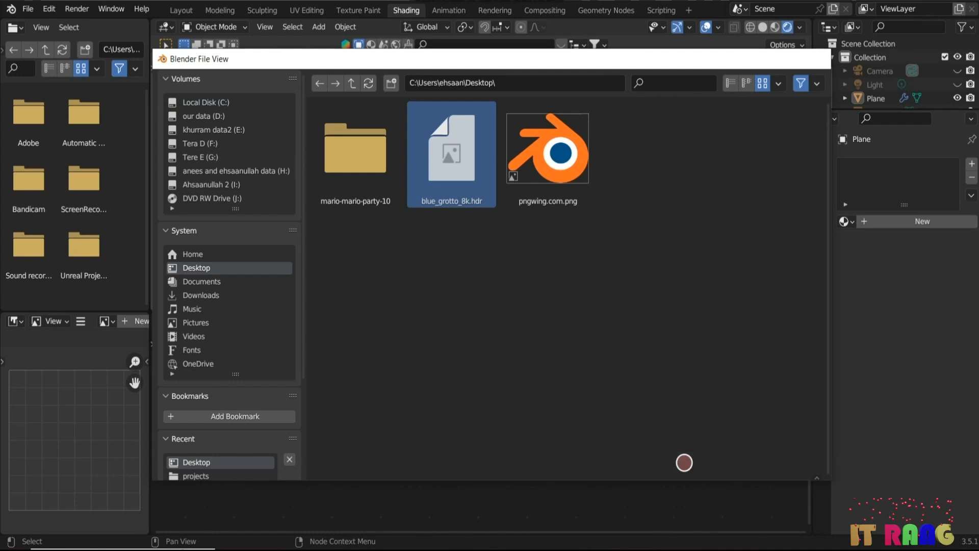
{"action": "left_click", "coordinate": [684, 461]}
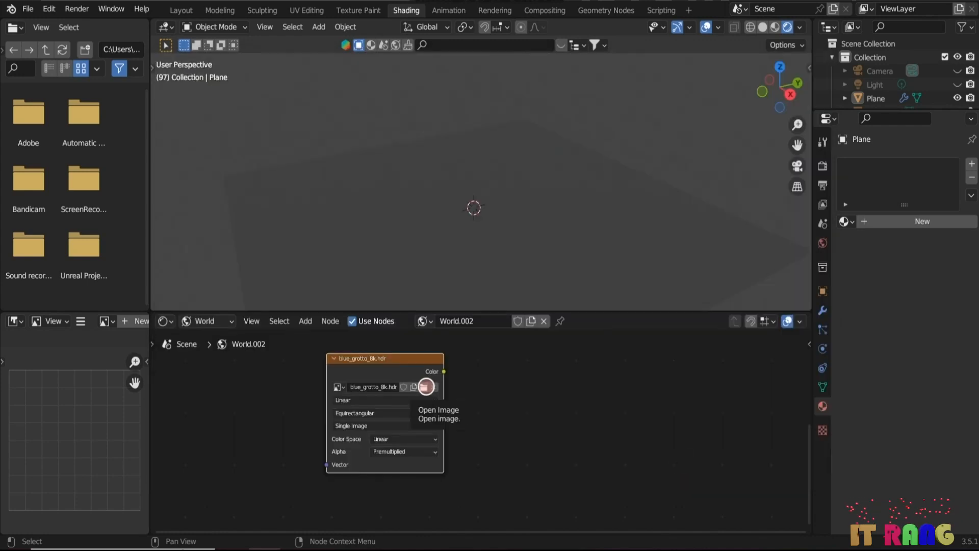
Step: Add a World Output node and connect the environment texture's Color output to its Surface input
{"action": "left_click", "coordinate": [306, 320]}
{"action": "left_click", "coordinate": [324, 334]}
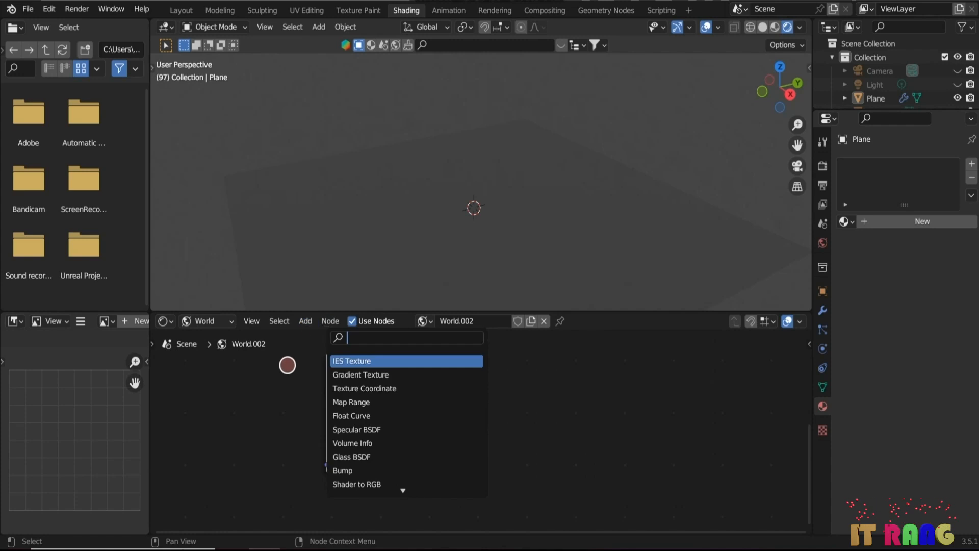
{"action": "type", "text": "out"}
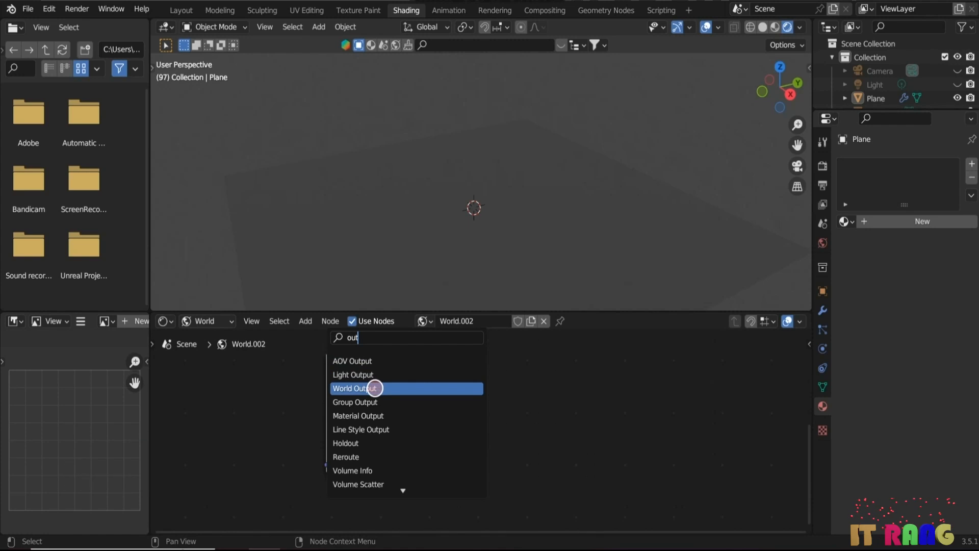
{"action": "left_click", "coordinate": [372, 388]}
{"action": "left_click", "coordinate": [571, 403]}
{"action": "left_click_drag", "start_coordinate": [443, 369], "coordinate": [521, 376]}
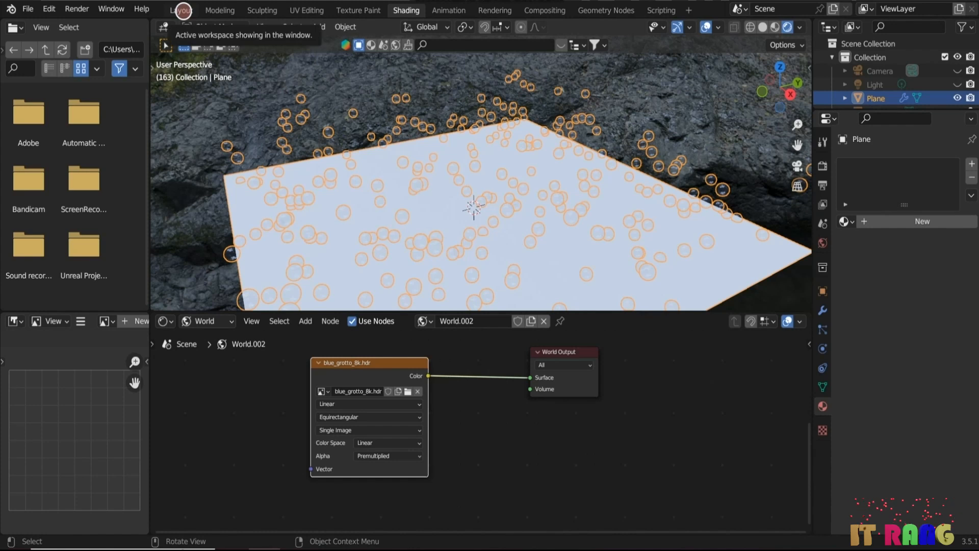
Step: In the Layout workspace, hide the plane emitter in the viewport display, turn off overlays and play the animation from frame 1
{"action": "left_click", "coordinate": [183, 11]}
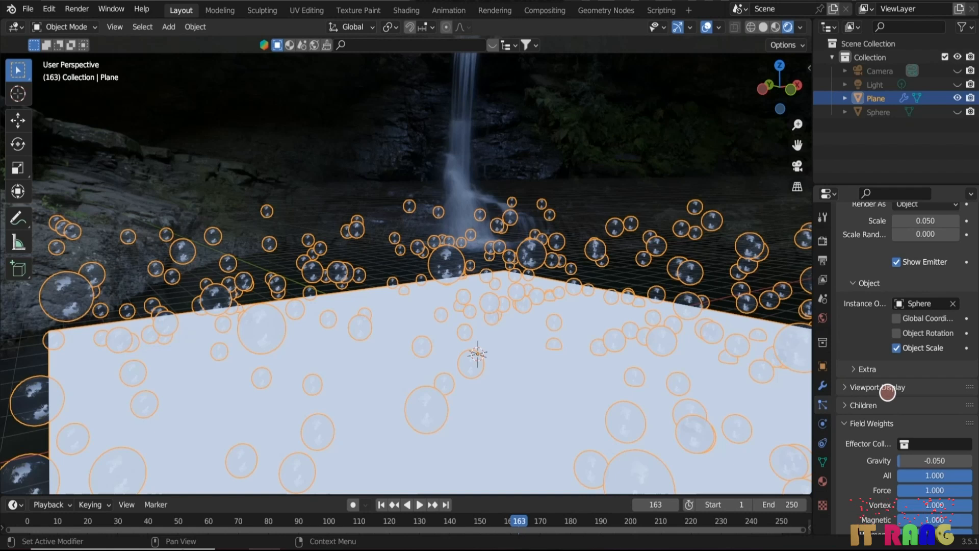
{"action": "left_click", "coordinate": [844, 387]}
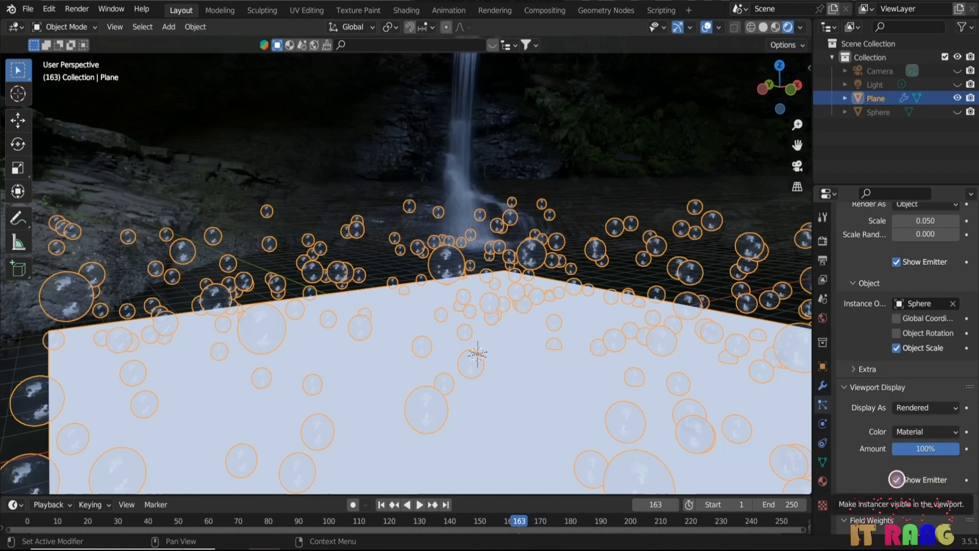
{"action": "left_click", "coordinate": [896, 480]}
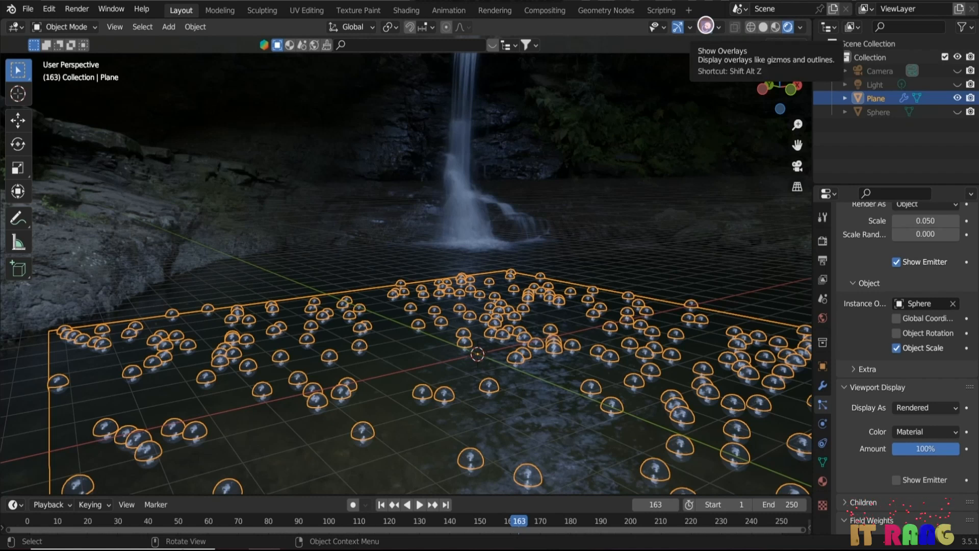
{"action": "left_click", "coordinate": [706, 26]}
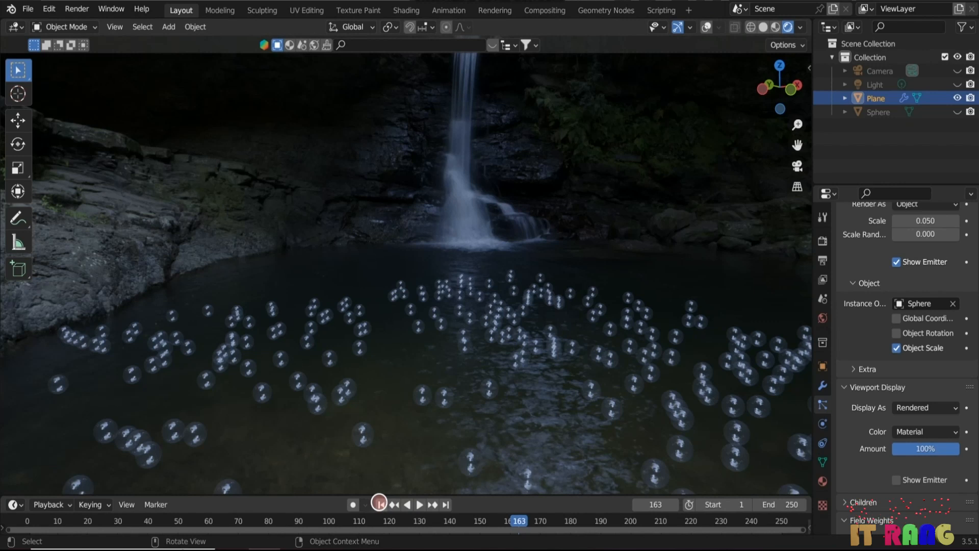
{"action": "left_click", "coordinate": [379, 504]}
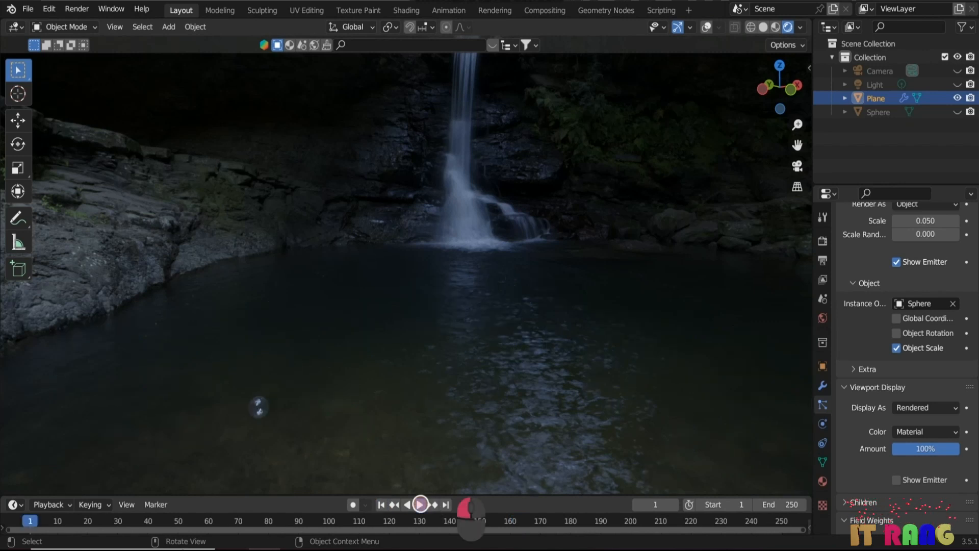
{"action": "left_click", "coordinate": [419, 504]}
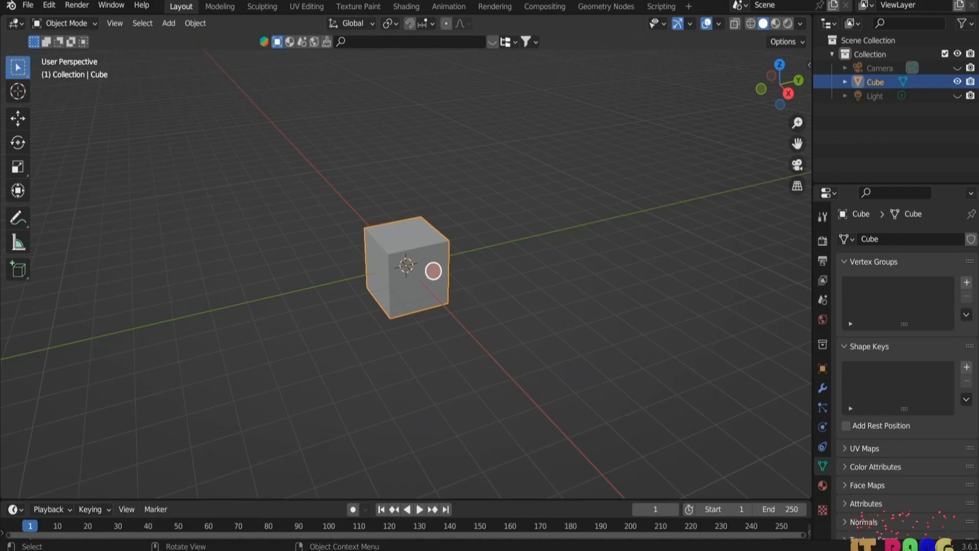
Step: Replace the default cube in the new scene with a UV sphere
{"action": "key", "text": "Delete"}
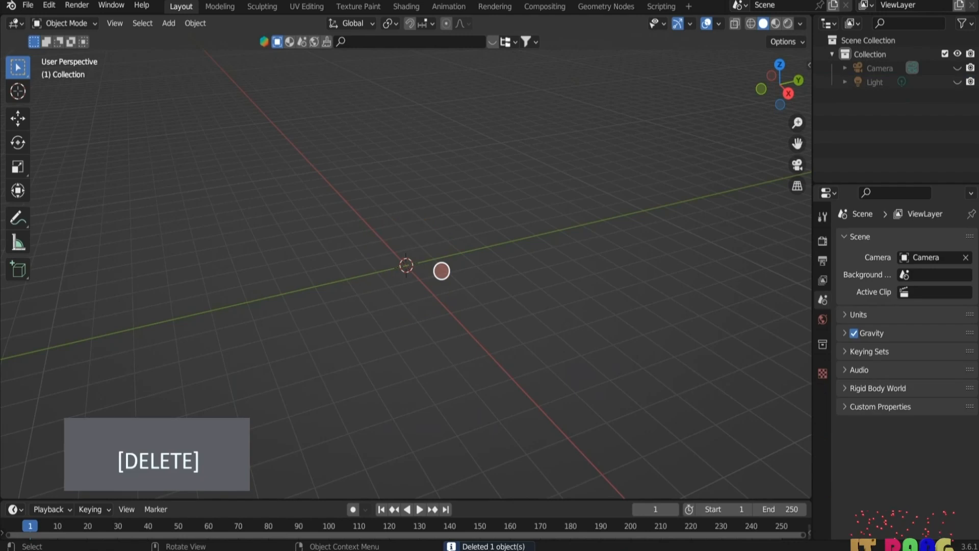
{"action": "key", "text": "shift+a"}
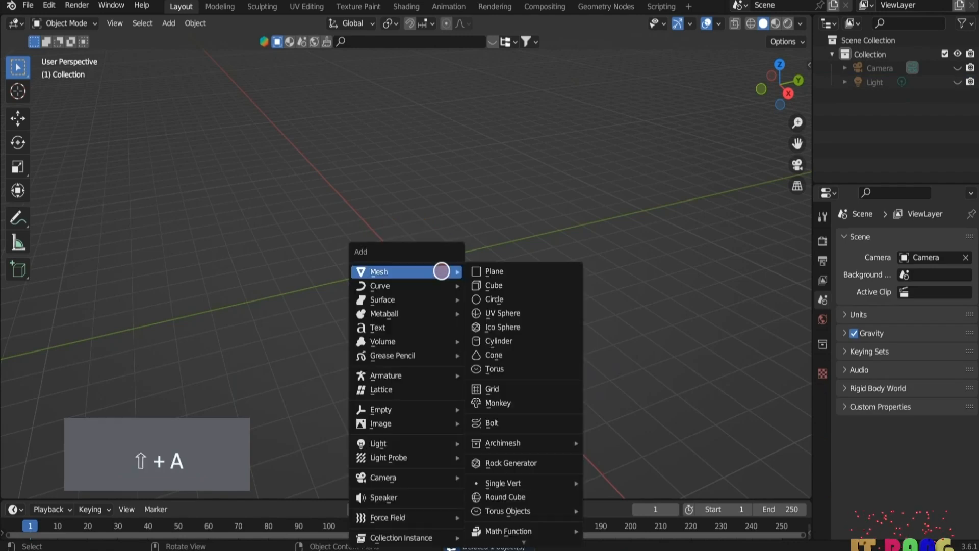
{"action": "left_click", "coordinate": [510, 312]}
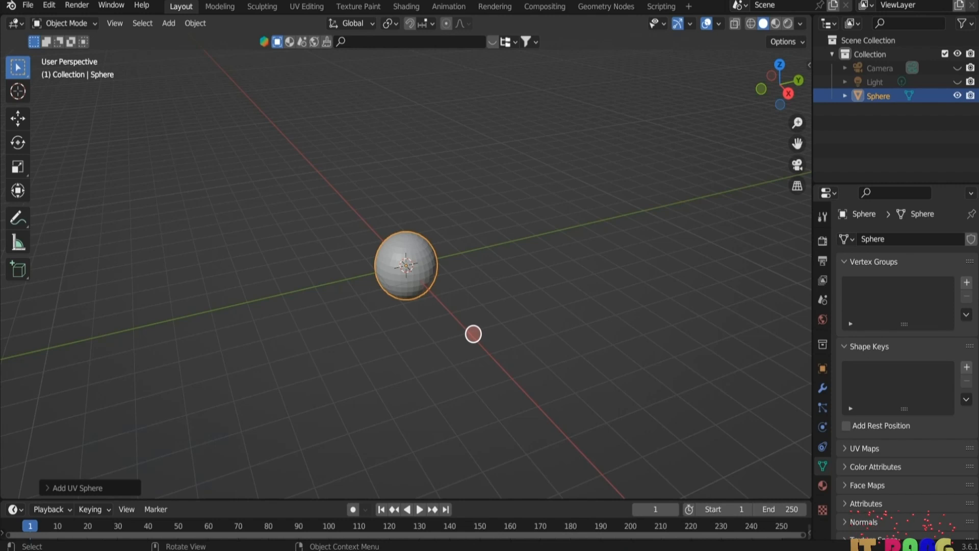
Step: Delete the vertices of the sphere's upper half, selecting them in front view with wireframe shading
{"action": "key", "text": "KP_1"}
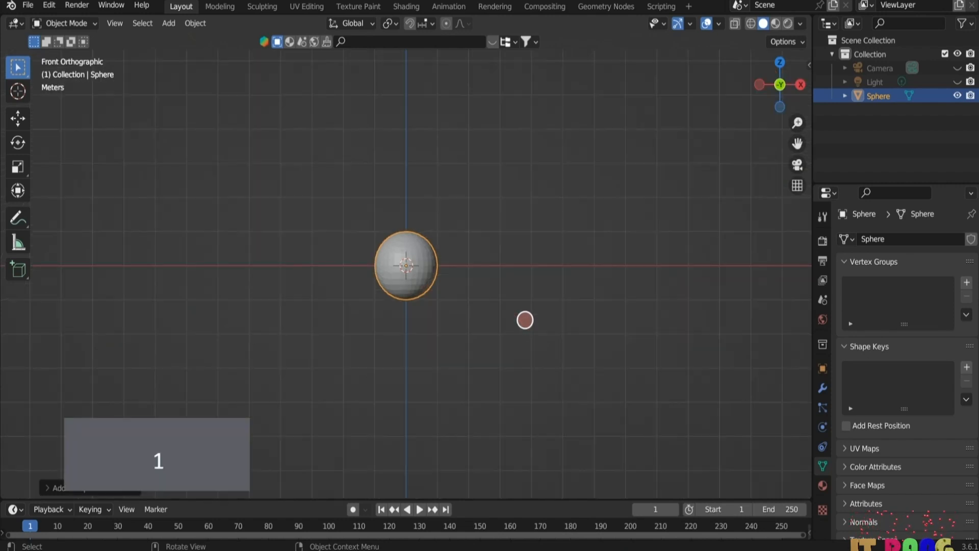
{"action": "scroll", "coordinate": [524, 320], "scroll_direction": "up", "scroll_amount": 7}
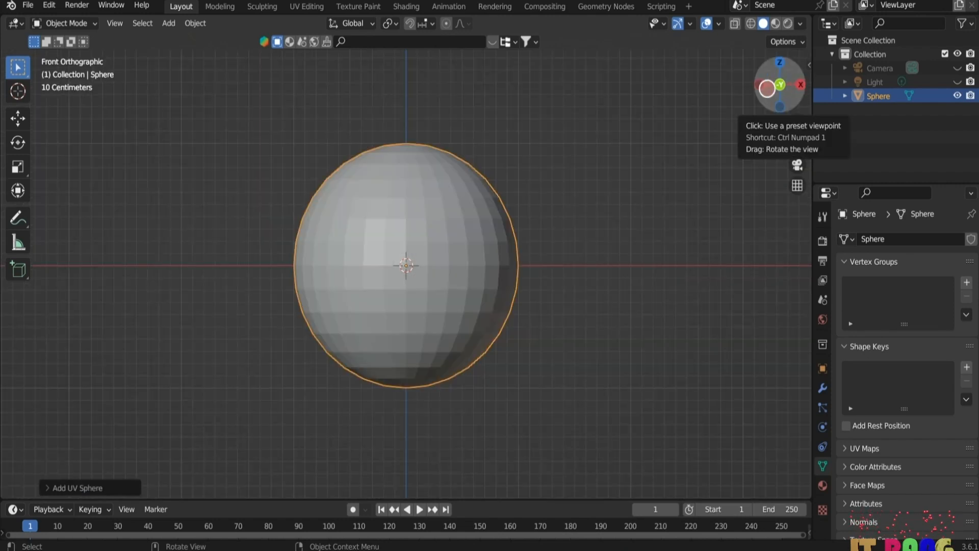
{"action": "scroll", "coordinate": [579, 274], "scroll_direction": "down", "scroll_amount": 1}
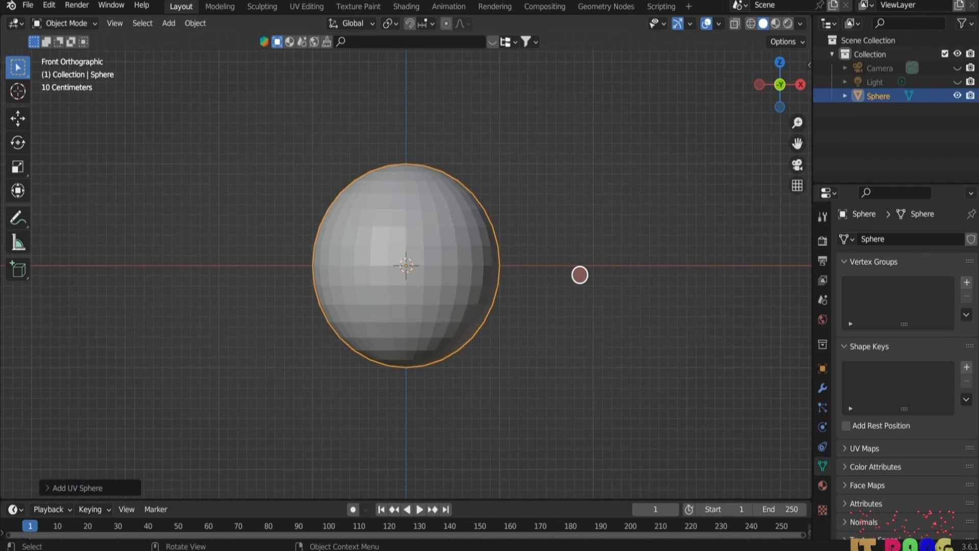
{"action": "key", "text": "Tab"}
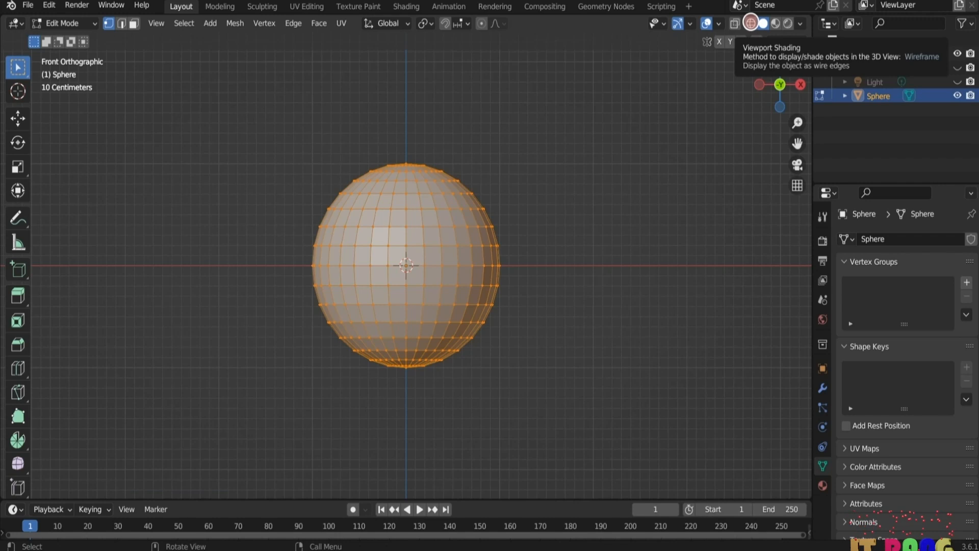
{"action": "left_click", "coordinate": [751, 23]}
{"action": "mouse_move", "coordinate": [282, 154]}
{"action": "left_mouse_down"}
{"action": "mouse_move", "coordinate": [378, 208]}
{"action": "mouse_move", "coordinate": [535, 258]}
{"action": "left_mouse_up"}
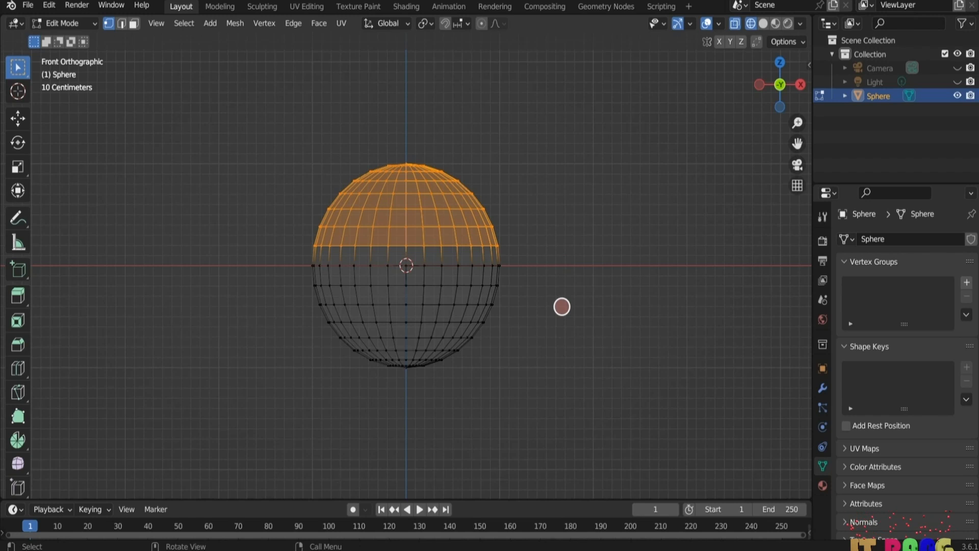
{"action": "key", "text": "x"}
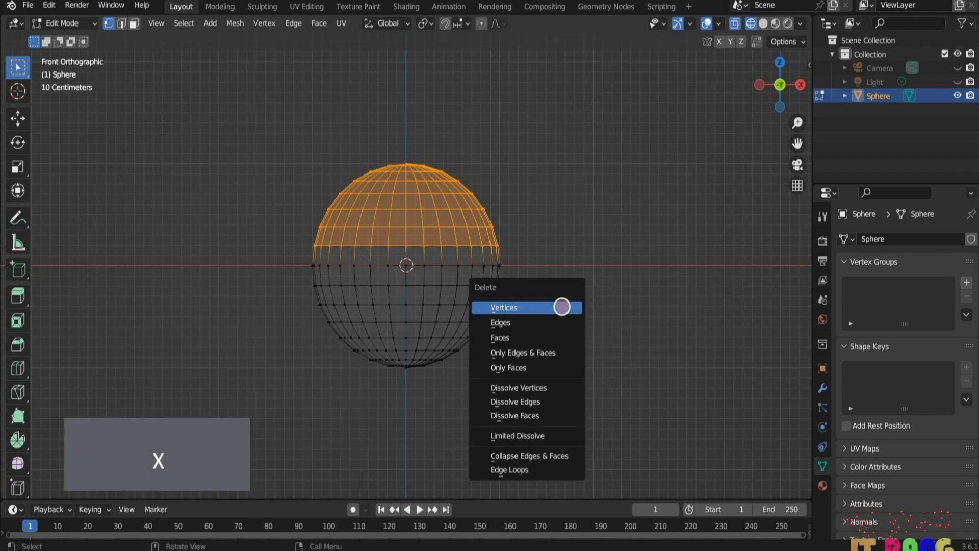
{"action": "left_click", "coordinate": [562, 306]}
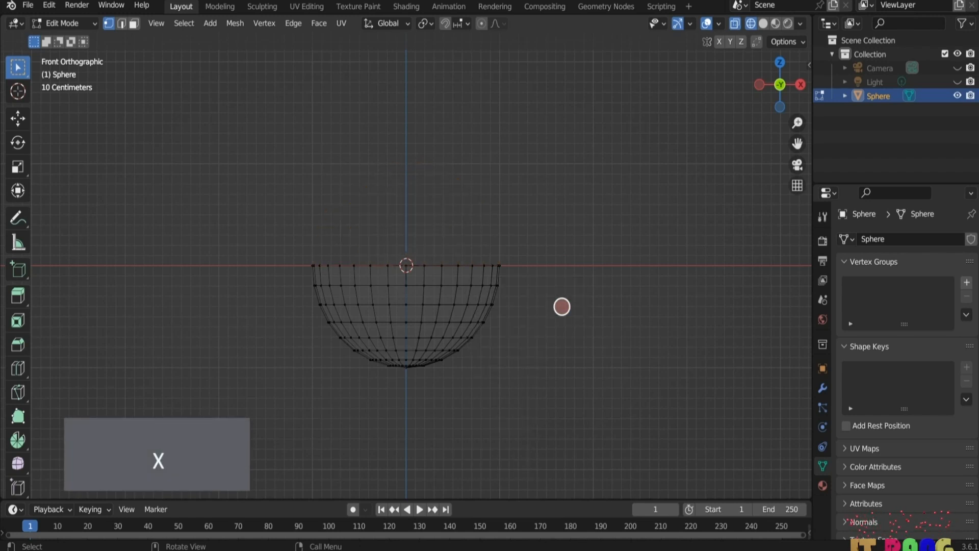
Step: Fill the half sphere's open upper rim with a face and return to solid shading
{"action": "middle_click_drag", "start_coordinate": [561, 307], "coordinate": [372, 310]}
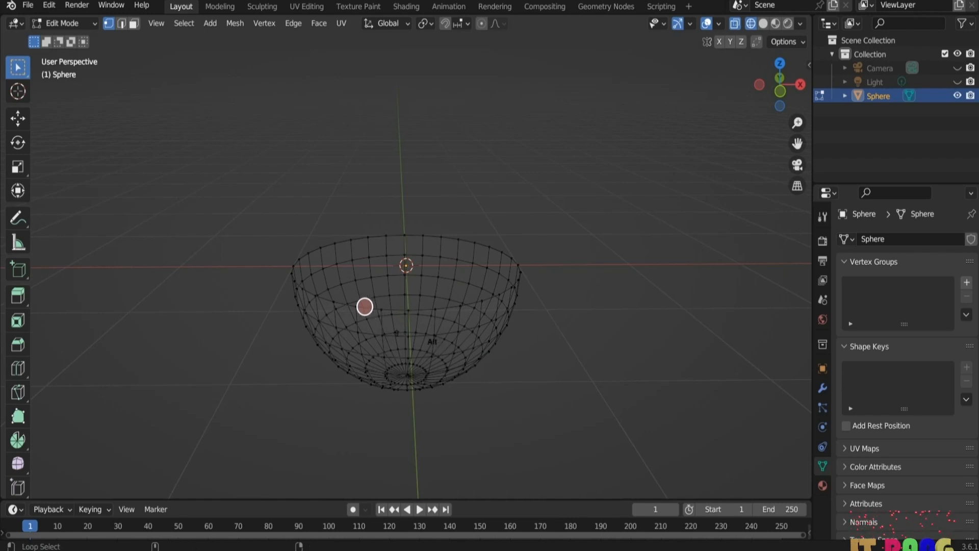
{"action": "left_click", "coordinate": [365, 307], "text": "alt"}
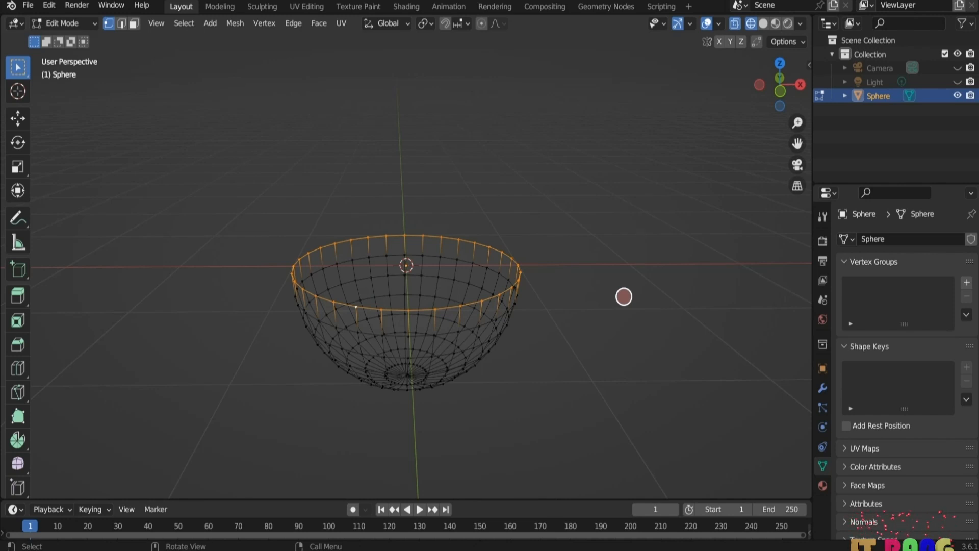
{"action": "key", "text": "f"}
{"action": "left_click", "coordinate": [624, 297]}
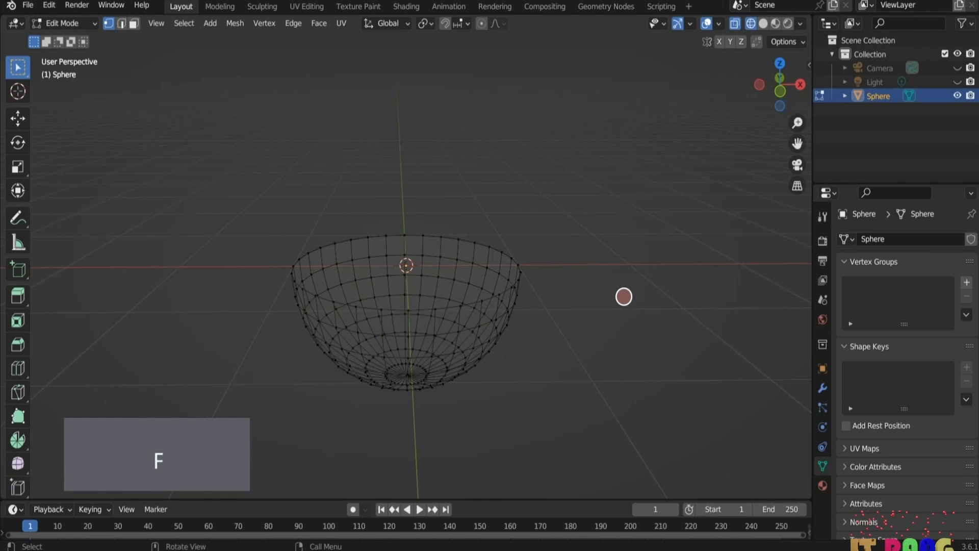
{"action": "left_click", "coordinate": [763, 23]}
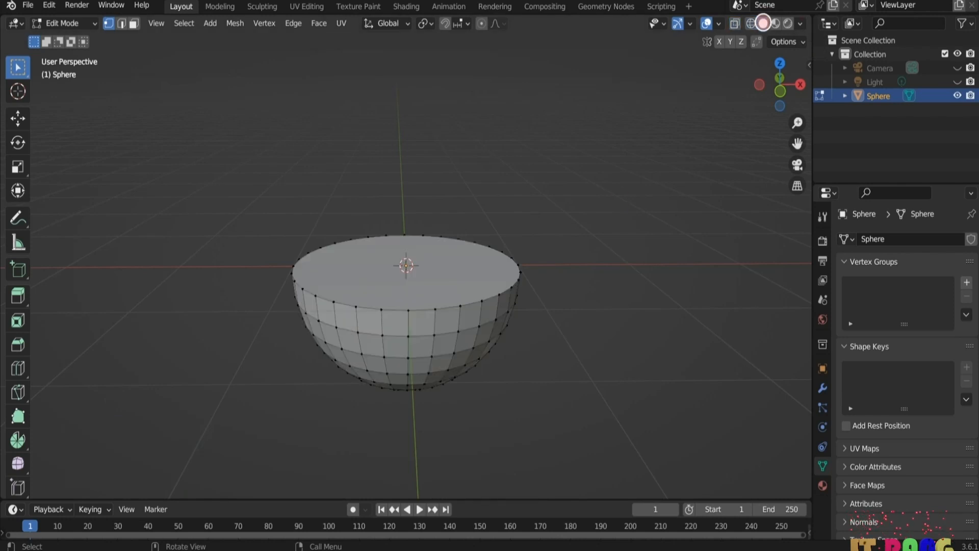
{"action": "middle_click_drag", "start_coordinate": [557, 329], "coordinate": [564, 306]}
Step: Add a Subdivision Surface modifier to the half sphere with its viewport level set to 2
{"action": "left_click", "coordinate": [820, 388]}
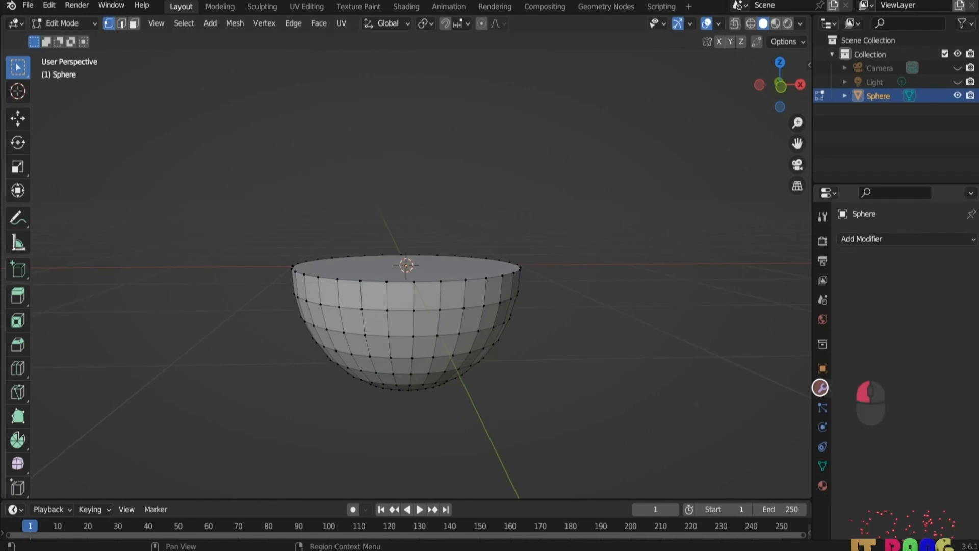
{"action": "left_click", "coordinate": [875, 240]}
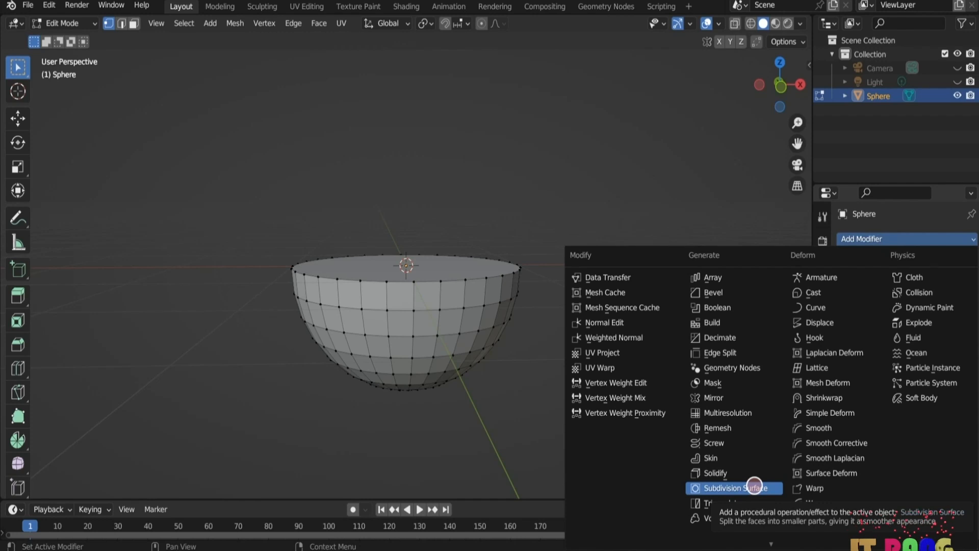
{"action": "left_click", "coordinate": [755, 487]}
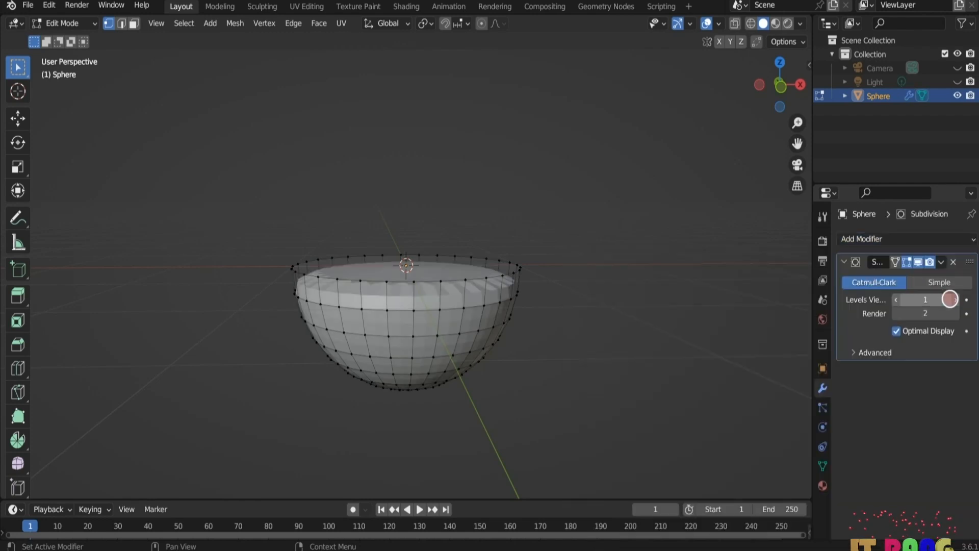
{"action": "left_click_drag", "start_coordinate": [813, 299], "coordinate": [783, 299]}
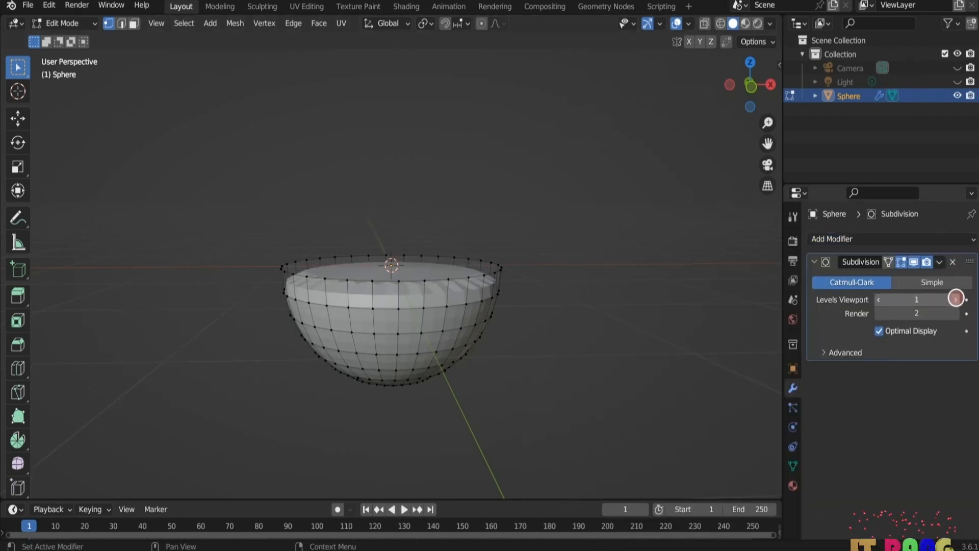
{"action": "left_click", "coordinate": [954, 299]}
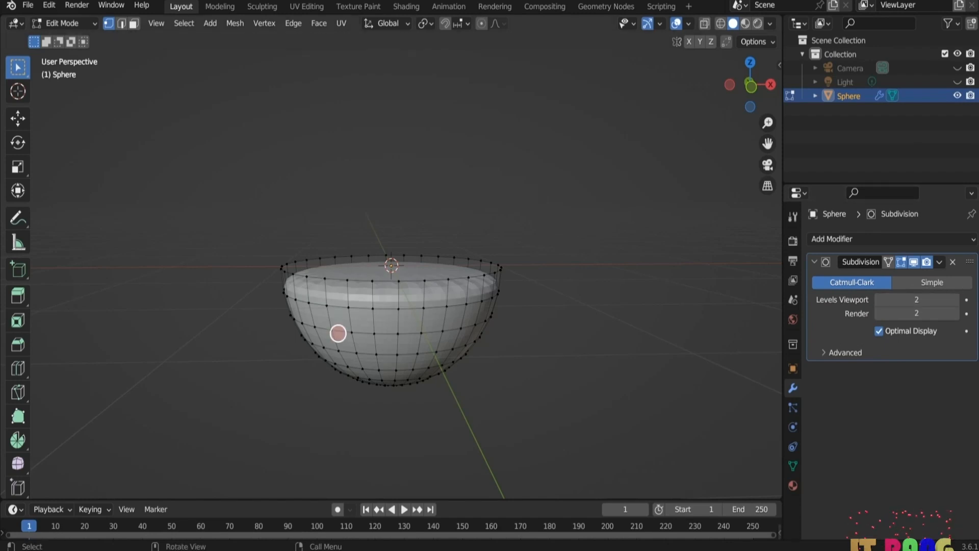
Step: Add a horizontal loop cut near the half sphere's rim to sharpen the edge, and return to Object Mode
{"action": "key", "text": "ctrl"}
{"action": "key", "text": "ctrl+r"}
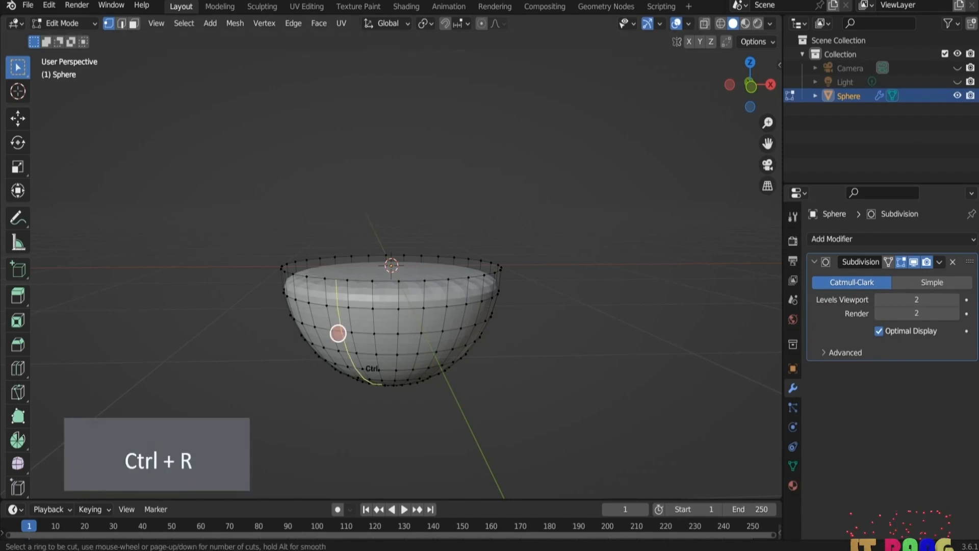
{"action": "left_click", "coordinate": [301, 292]}
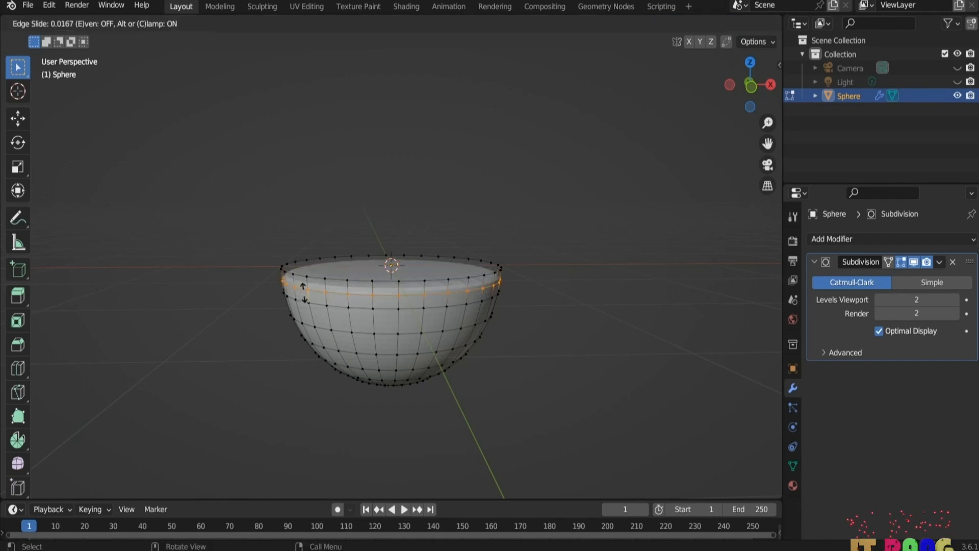
{"action": "left_click", "coordinate": [547, 307]}
{"action": "key", "text": "Tab"}
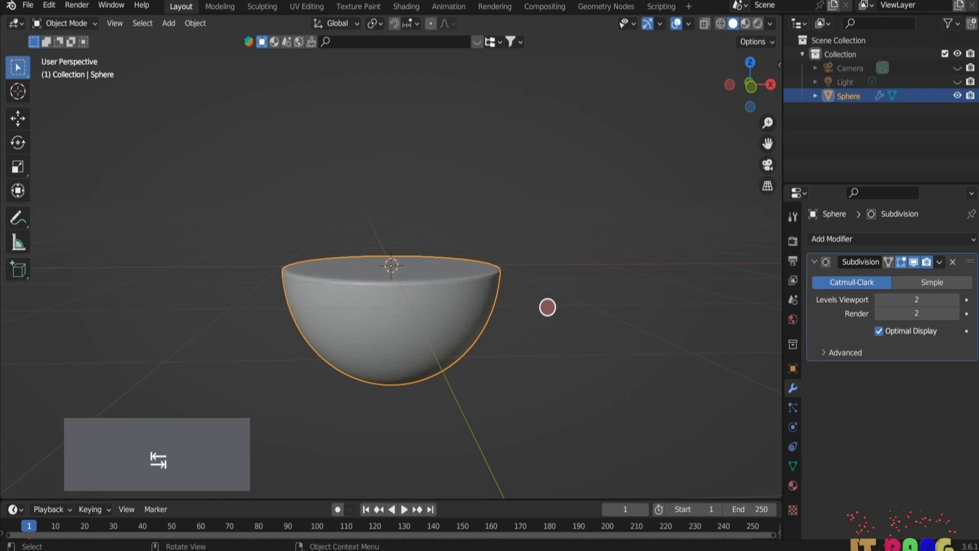
Step: Apply Shade Auto Smooth to the half sphere and duplicate it in place
{"action": "right_click", "coordinate": [382, 318]}
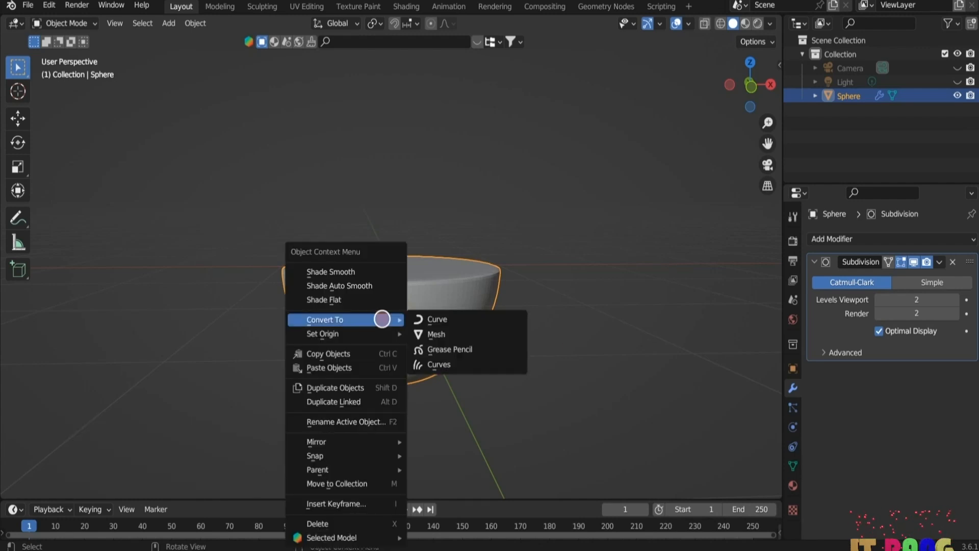
{"action": "left_click", "coordinate": [353, 285]}
{"action": "middle_click_drag", "start_coordinate": [557, 345], "coordinate": [453, 314]}
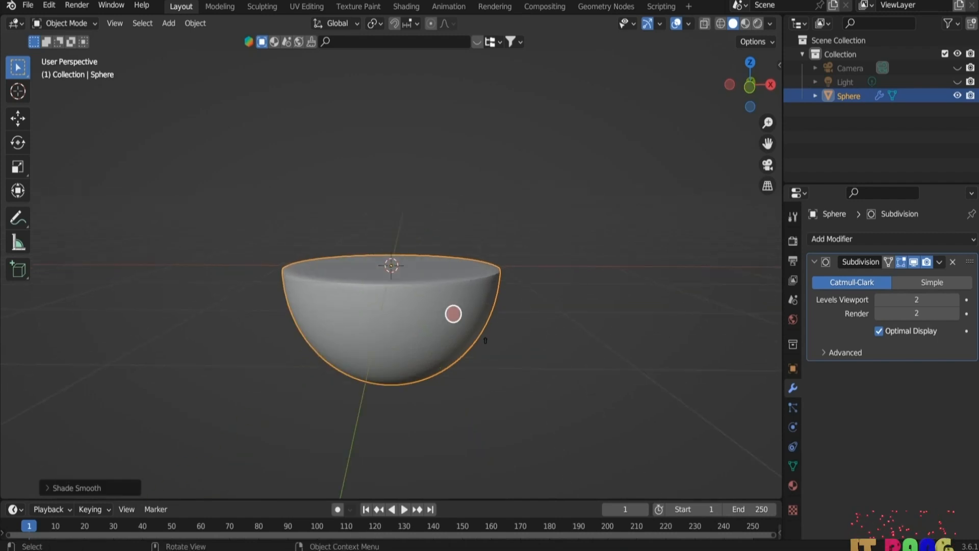
{"action": "key", "text": "shift+d"}
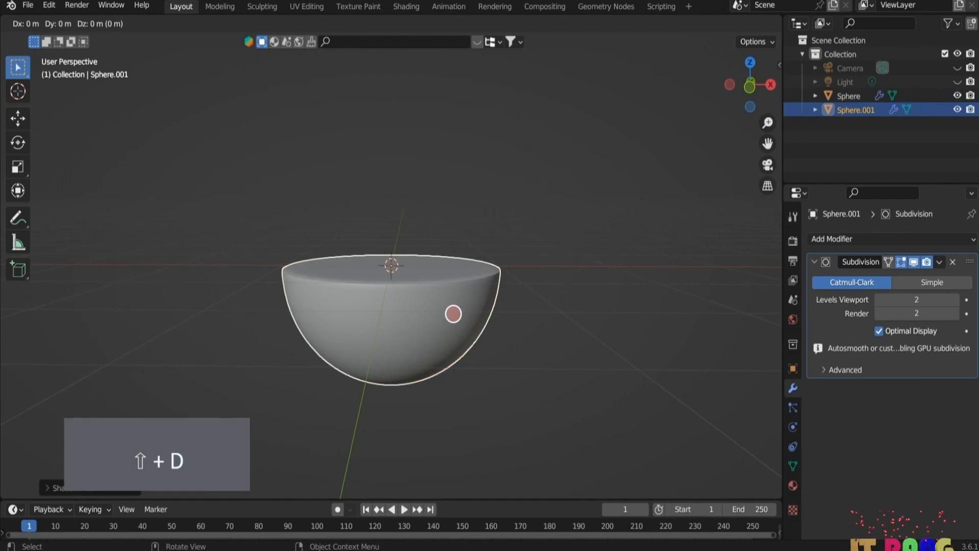
{"action": "right_click", "coordinate": [453, 313]}
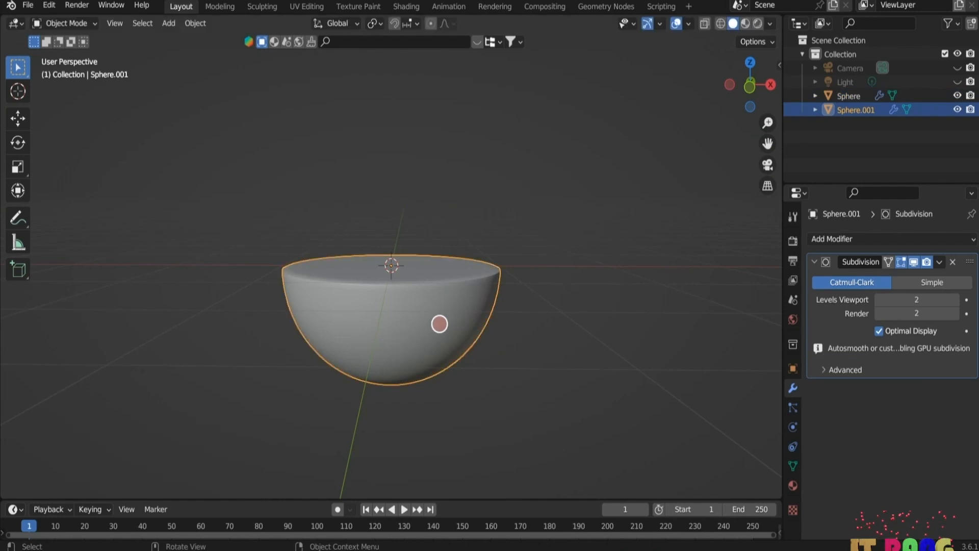
Step: Rotate the duplicated half sphere 180° around the Y axis to form the upper half, and deselect it
{"action": "key", "text": "r"}
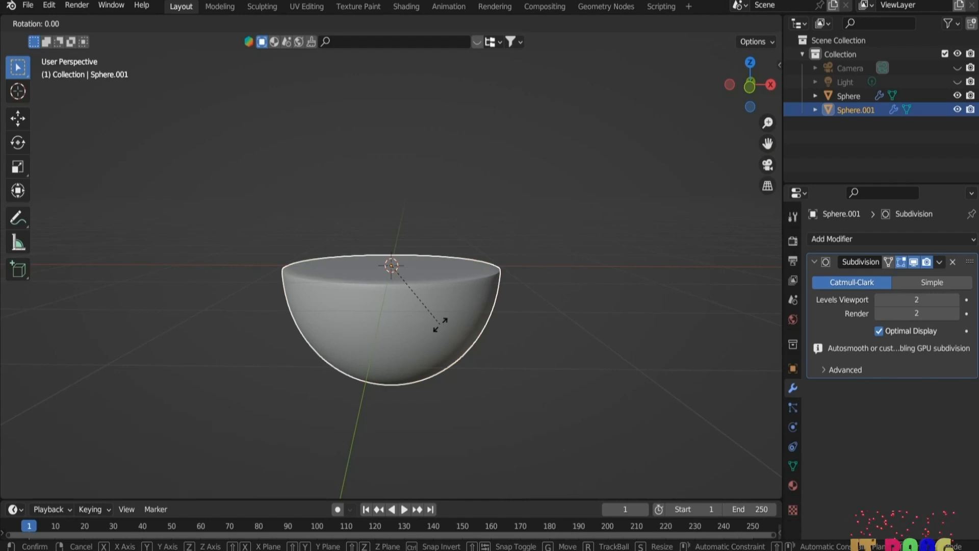
{"action": "key", "text": "y"}
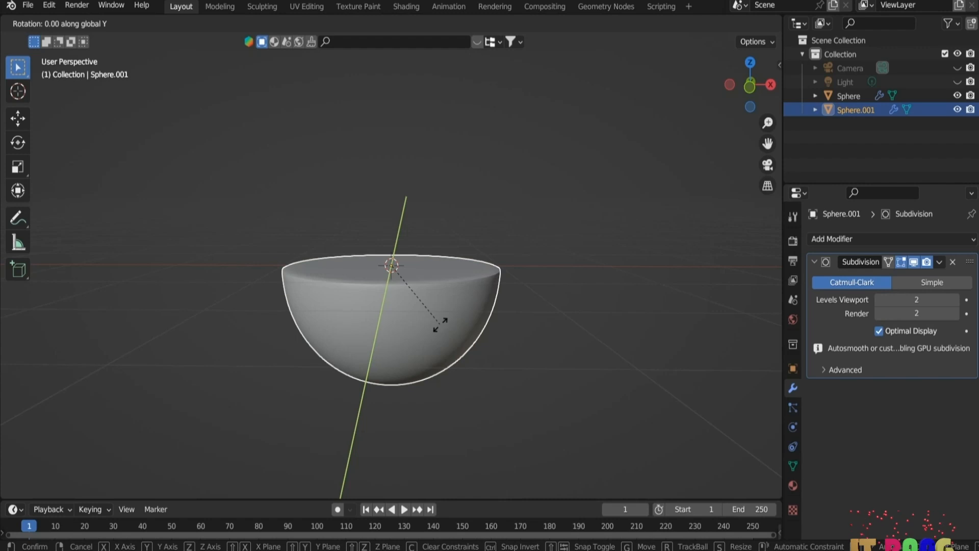
{"action": "type", "text": "180"}
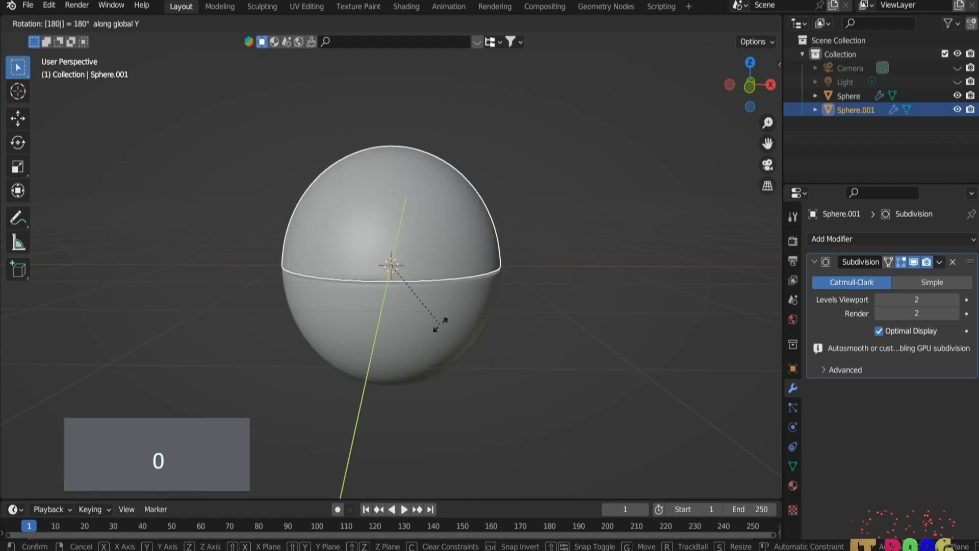
{"action": "key", "text": "Return"}
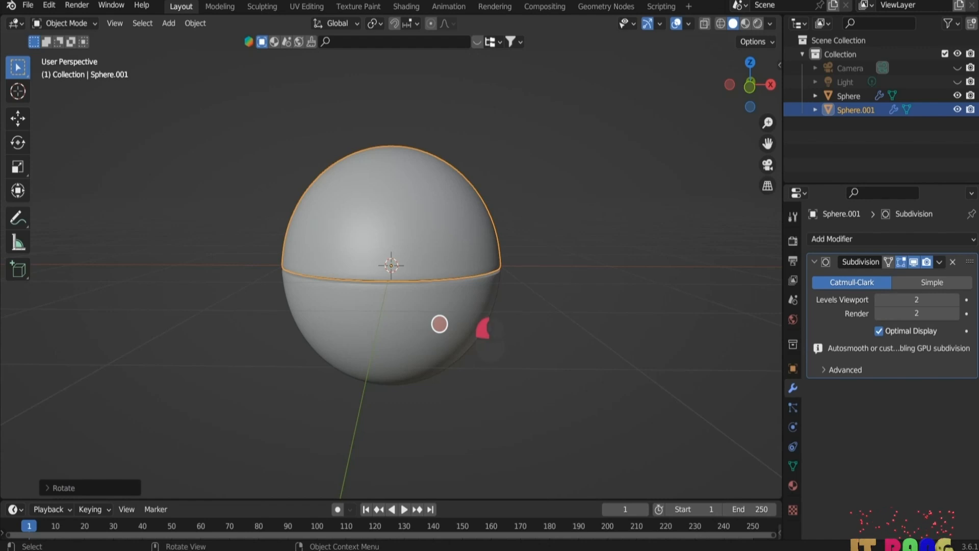
{"action": "left_click", "coordinate": [438, 322]}
{"action": "left_click", "coordinate": [500, 284]}
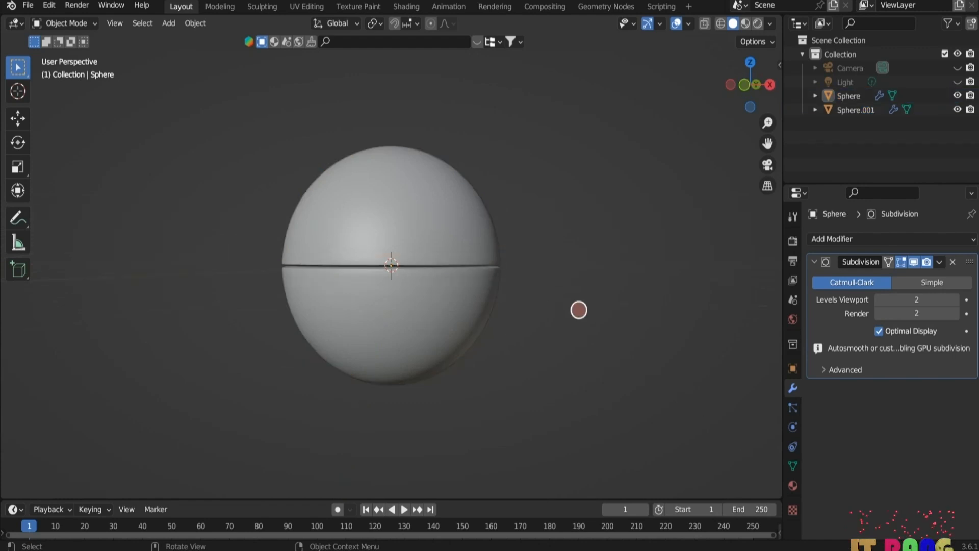
{"action": "middle_click_drag", "start_coordinate": [592, 311], "coordinate": [415, 221]}
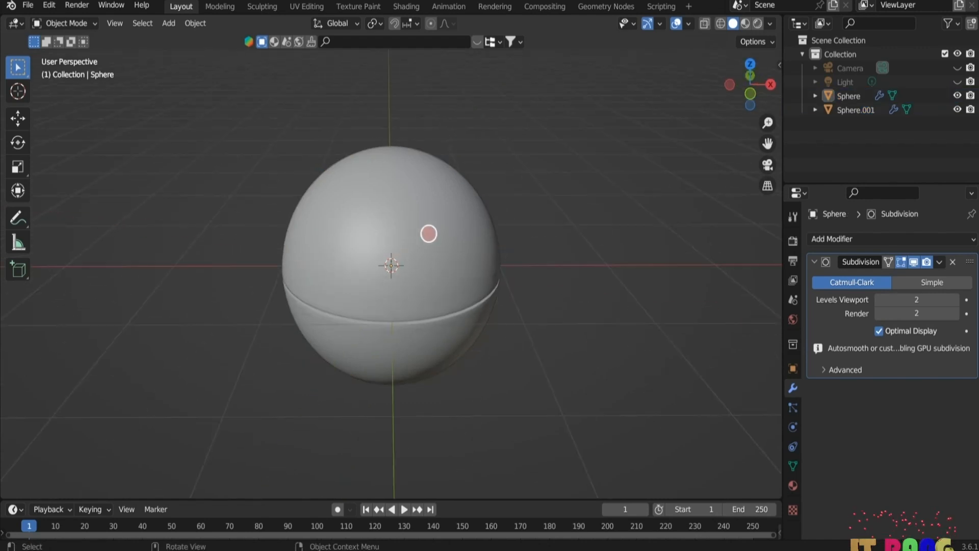
Step: Add a UV sphere and move it along the X axis until it stands beside the two half spheres
{"action": "scroll", "coordinate": [568, 348], "scroll_direction": "down", "scroll_amount": 1}
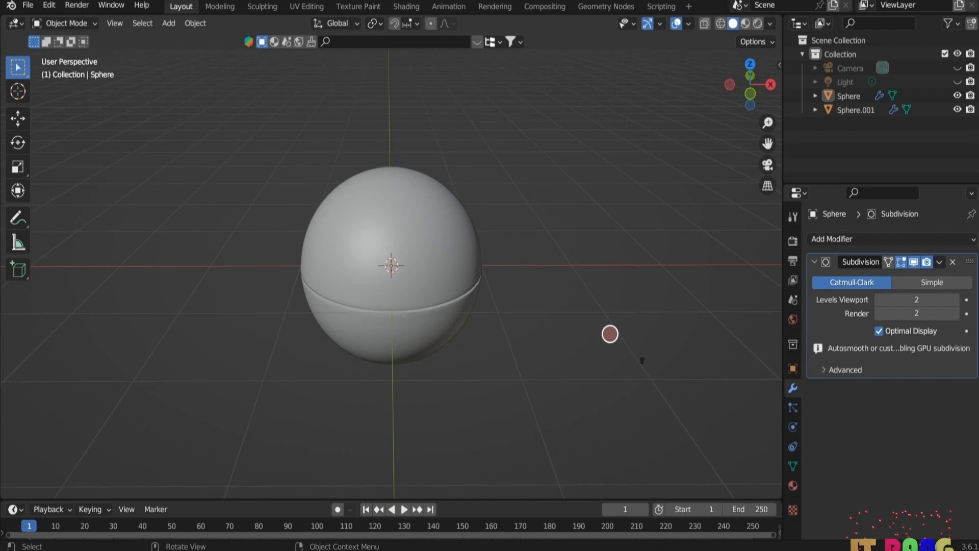
{"action": "key", "text": "shift+a"}
{"action": "mouse_move", "coordinate": [617, 272]}
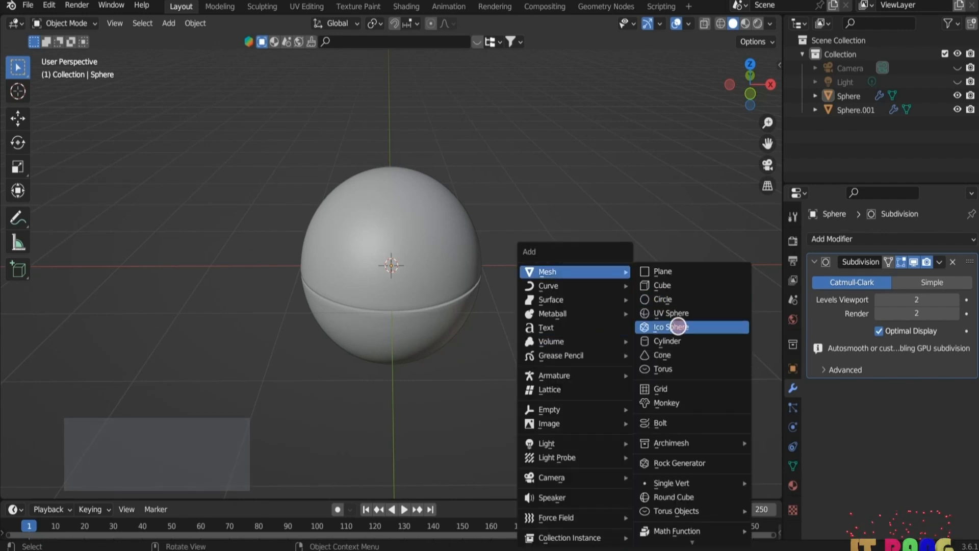
{"action": "left_click", "coordinate": [676, 312]}
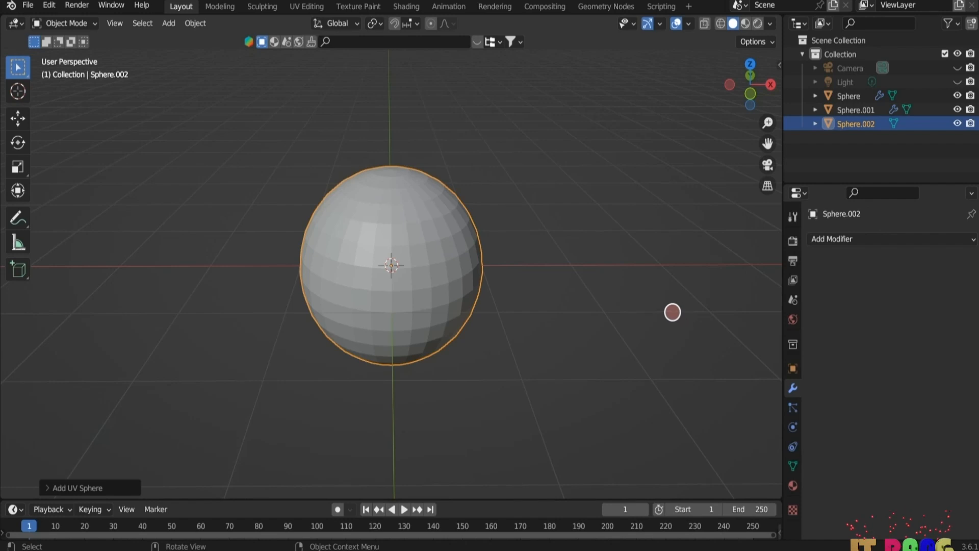
{"action": "key", "text": "g"}
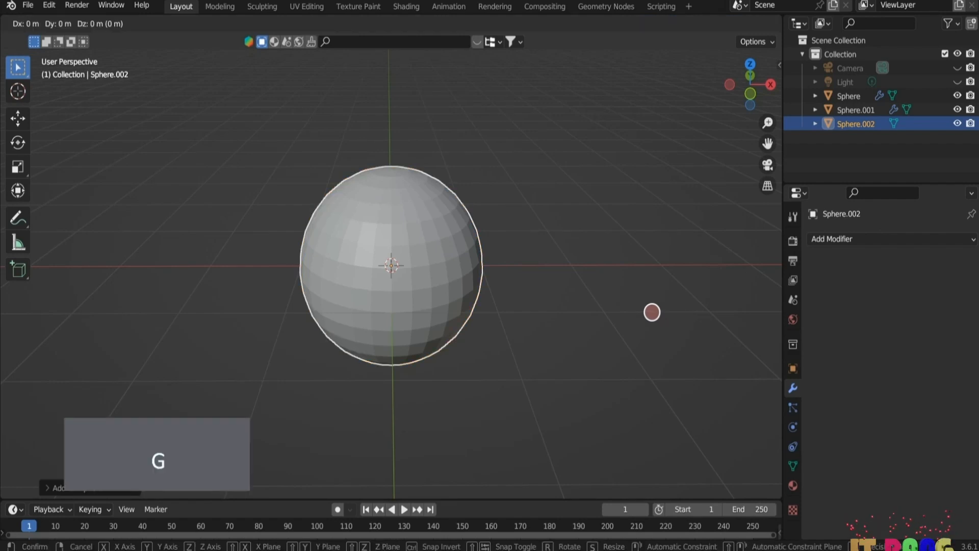
{"action": "key", "text": "x"}
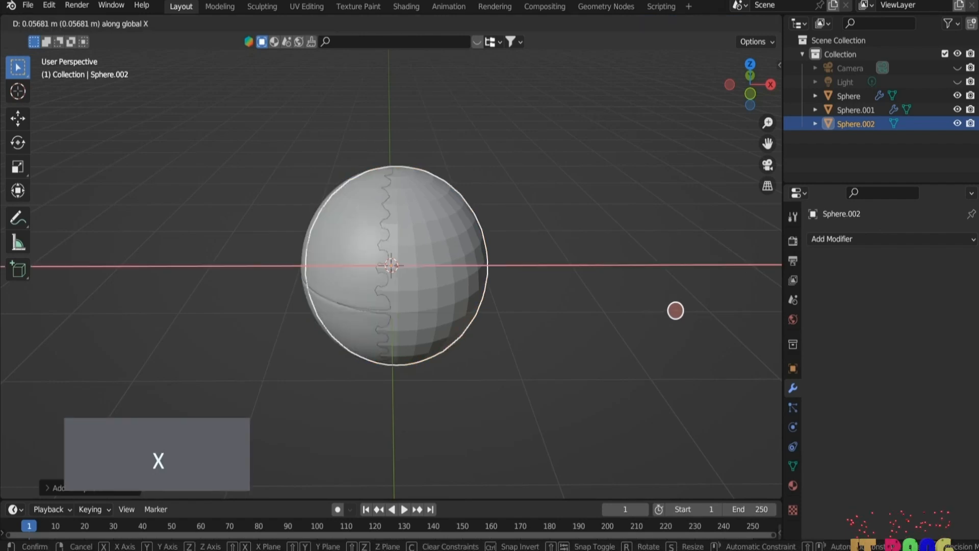
{"action": "left_click", "coordinate": [101, 315]}
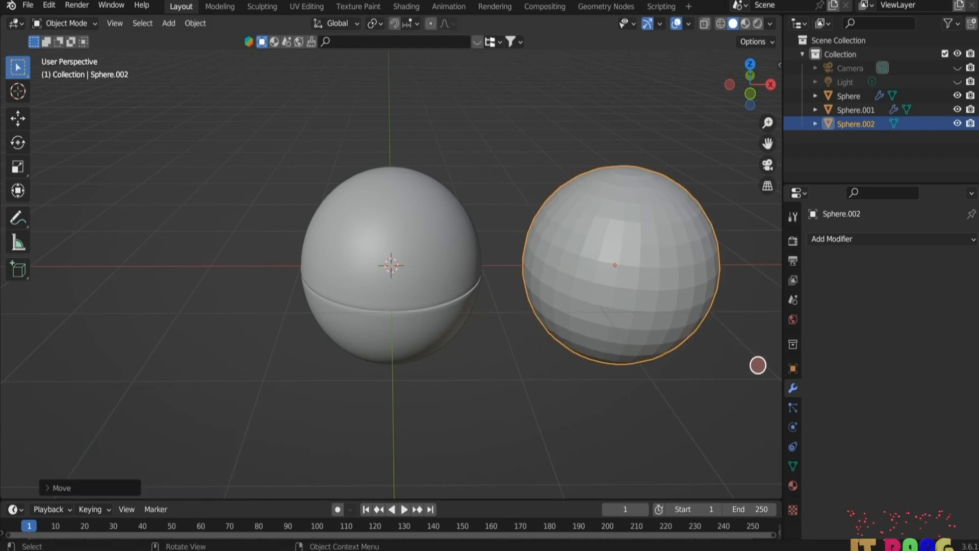
Step: Scale the new UV sphere down to a small eye size and flatten it along the Y axis
{"action": "key", "text": "s"}
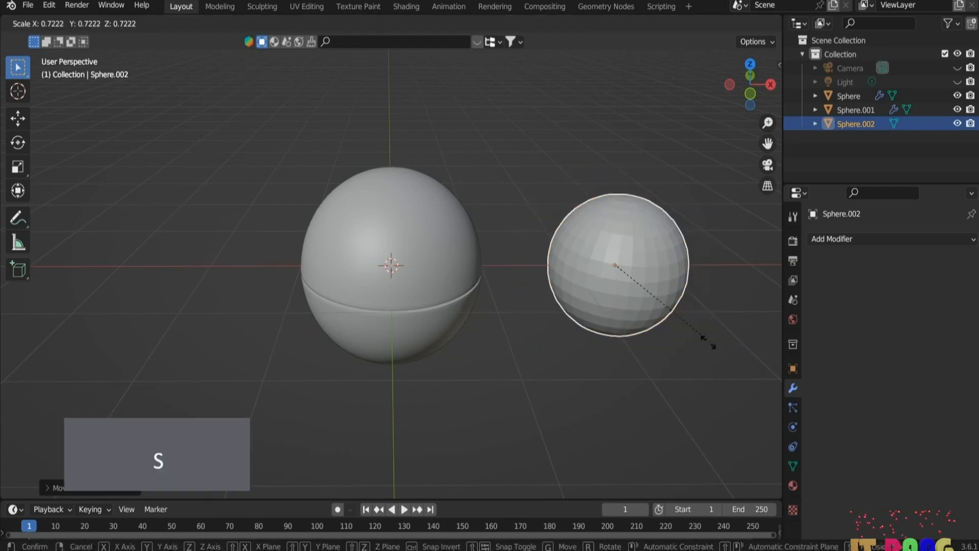
{"action": "left_click", "coordinate": [649, 310]}
{"action": "middle_click_drag", "start_coordinate": [649, 310], "coordinate": [581, 411]}
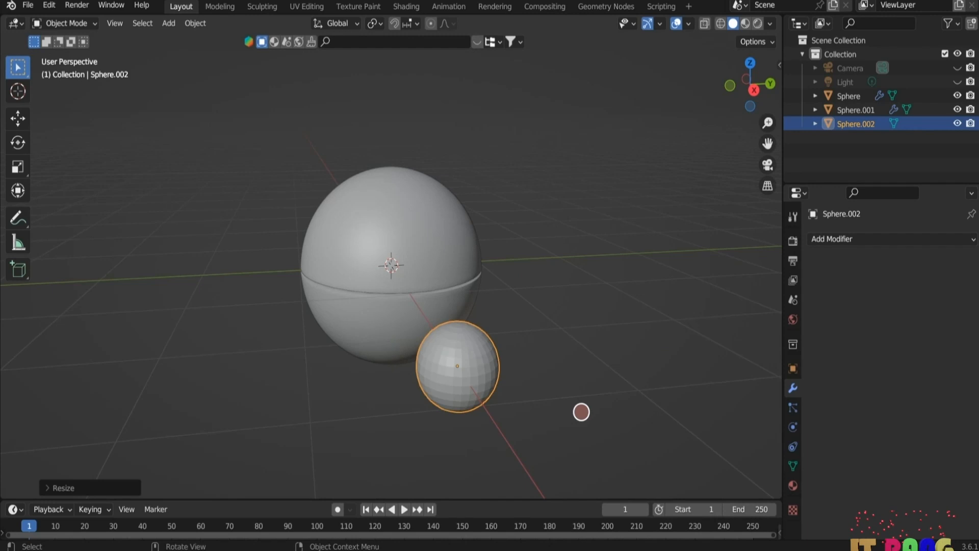
{"action": "key", "text": "s"}
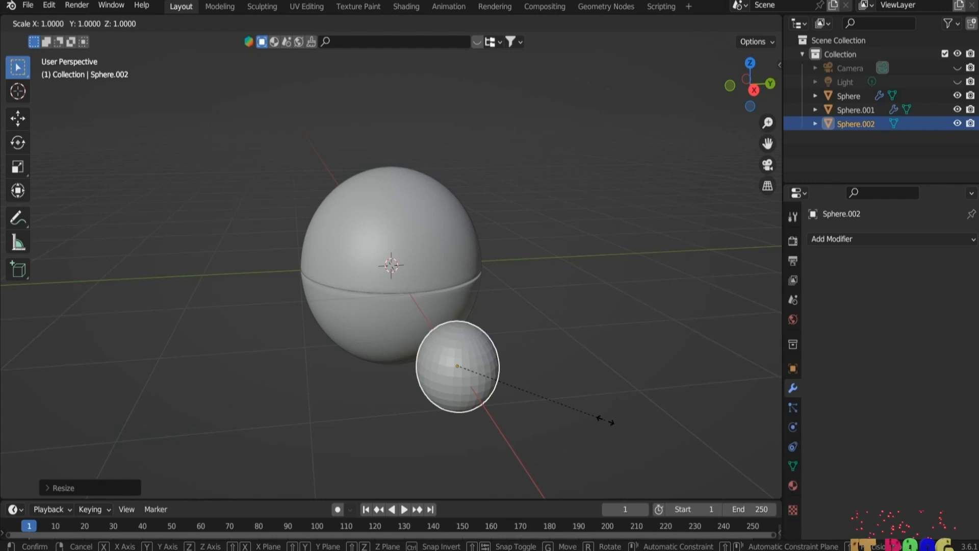
{"action": "key", "text": "y"}
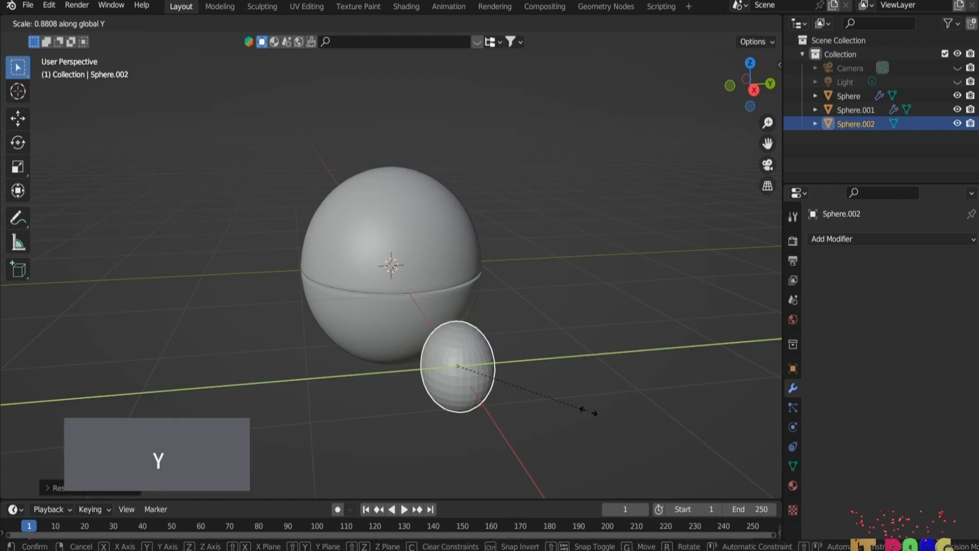
{"action": "left_click", "coordinate": [486, 396]}
{"action": "middle_click_drag", "start_coordinate": [485, 396], "coordinate": [532, 396]}
Step: In front view, move the flattened sphere along X and up along Z to an eye position on the upper half sphere
{"action": "key", "text": "1"}
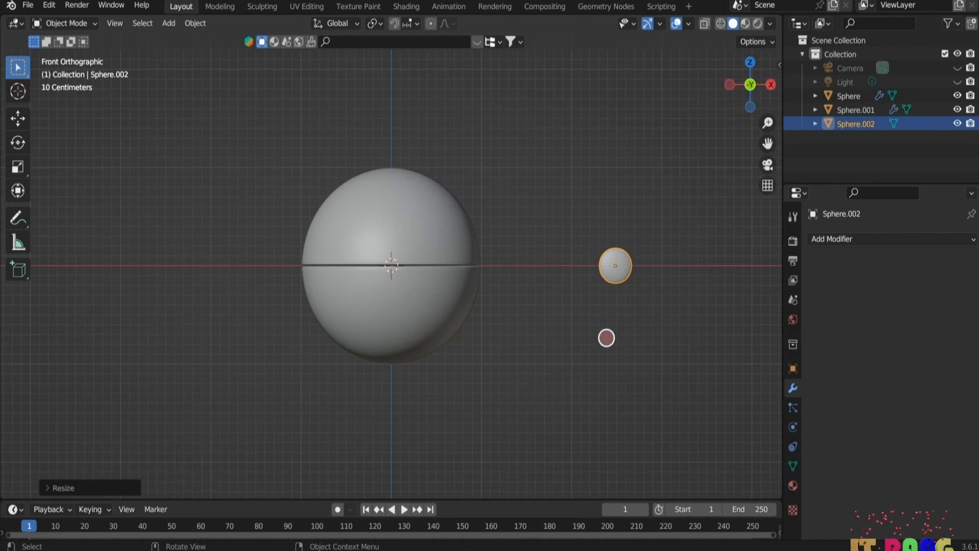
{"action": "key", "text": "g"}
{"action": "key", "text": "x"}
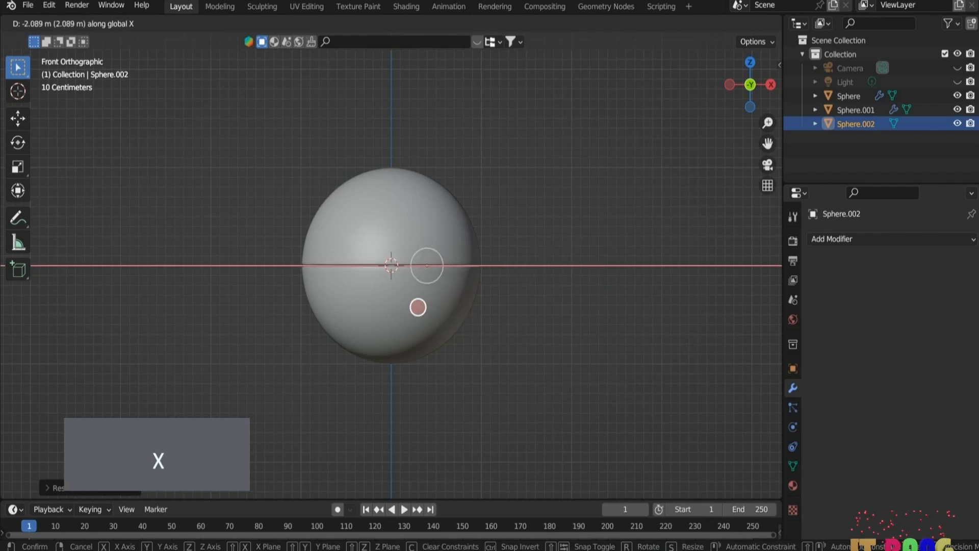
{"action": "left_click", "coordinate": [442, 282]}
{"action": "key", "text": "g"}
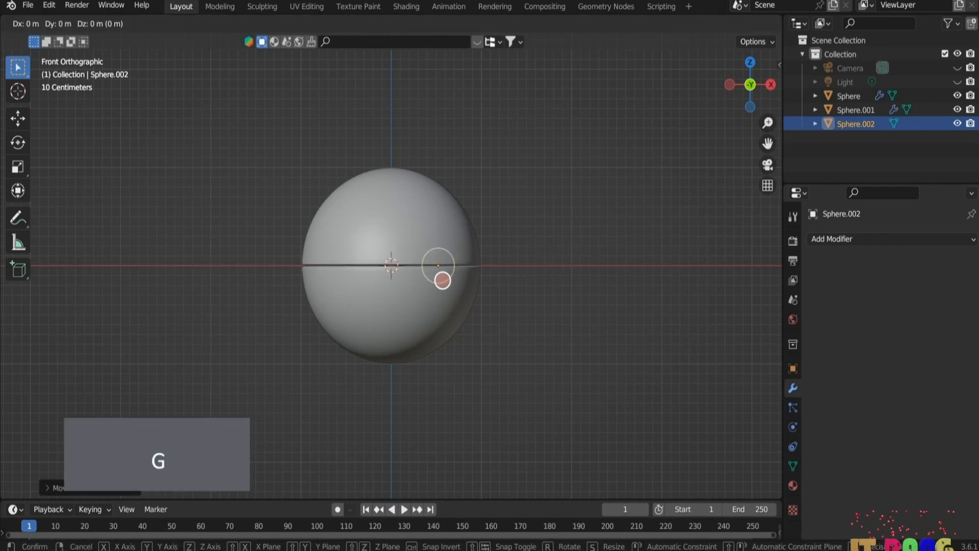
{"action": "key", "text": "z"}
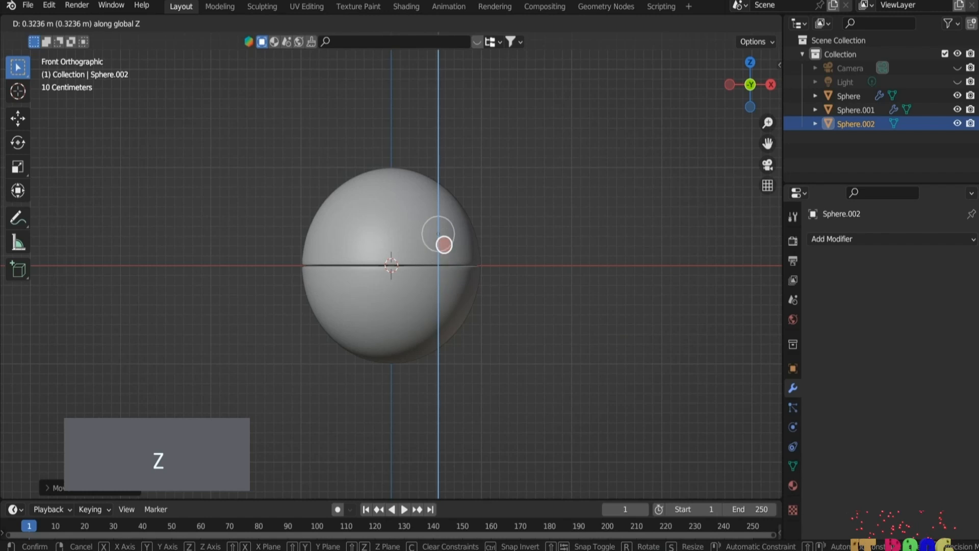
{"action": "left_click", "coordinate": [444, 233]}
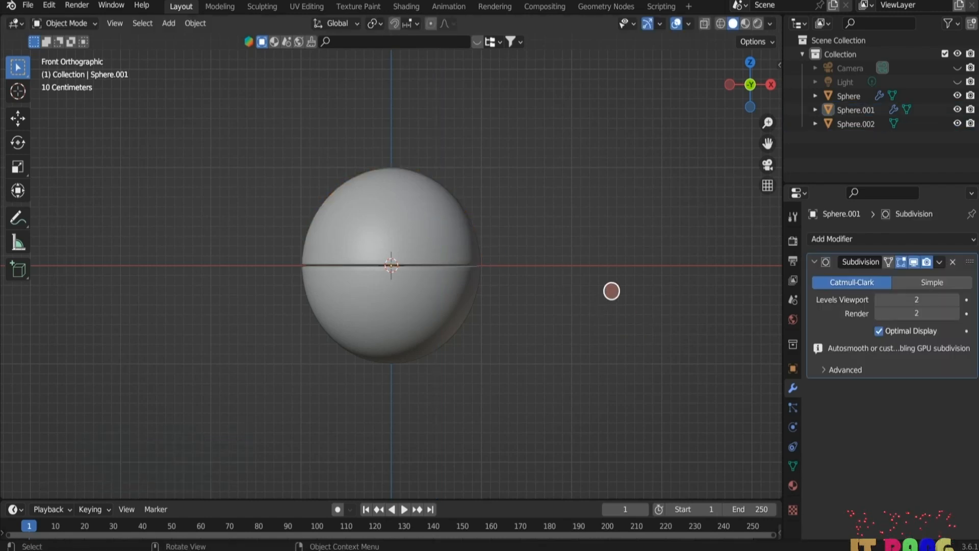
Step: In top view, move the small flattened sphere along negative Y out to the front surface of the upper half sphere
{"action": "left_click", "coordinate": [749, 62]}
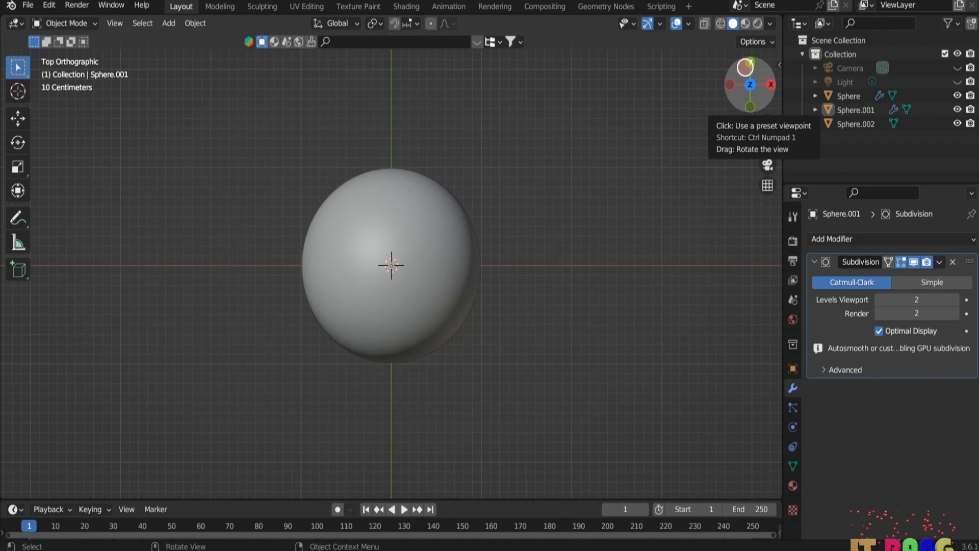
{"action": "left_click", "coordinate": [857, 124]}
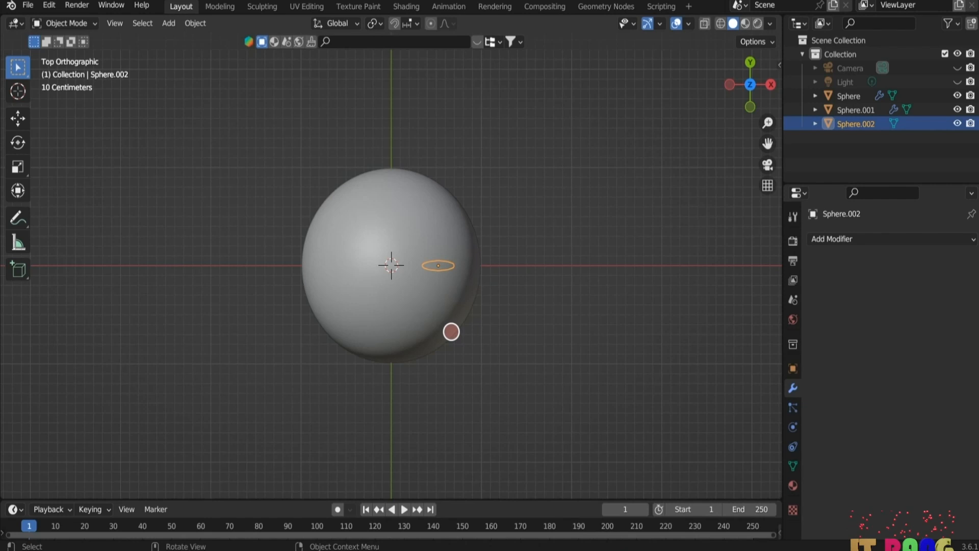
{"action": "key", "text": "g"}
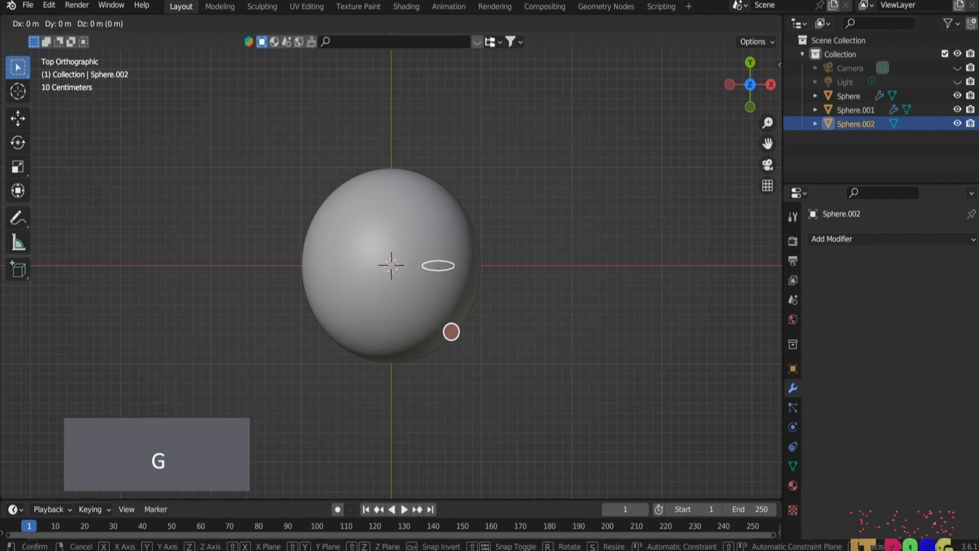
{"action": "key", "text": "y"}
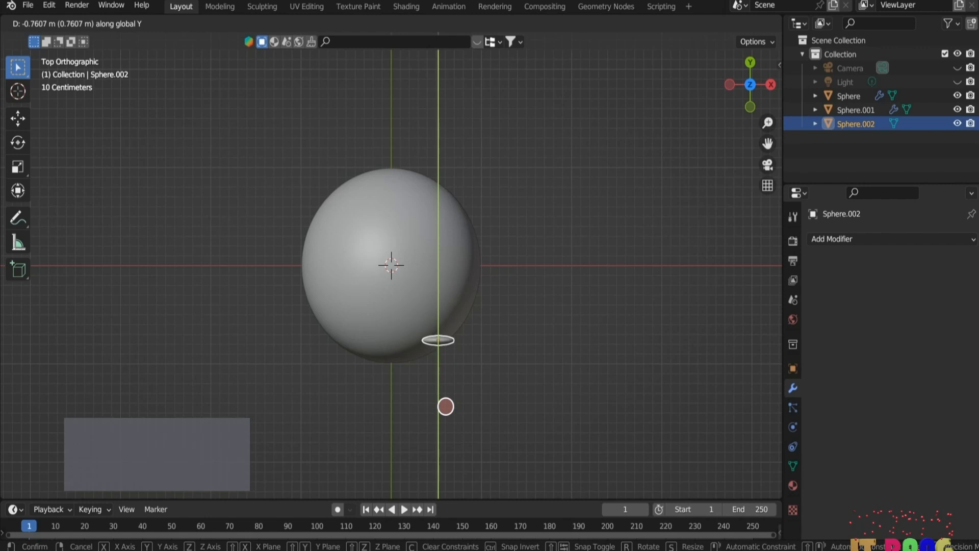
{"action": "left_click", "coordinate": [448, 433]}
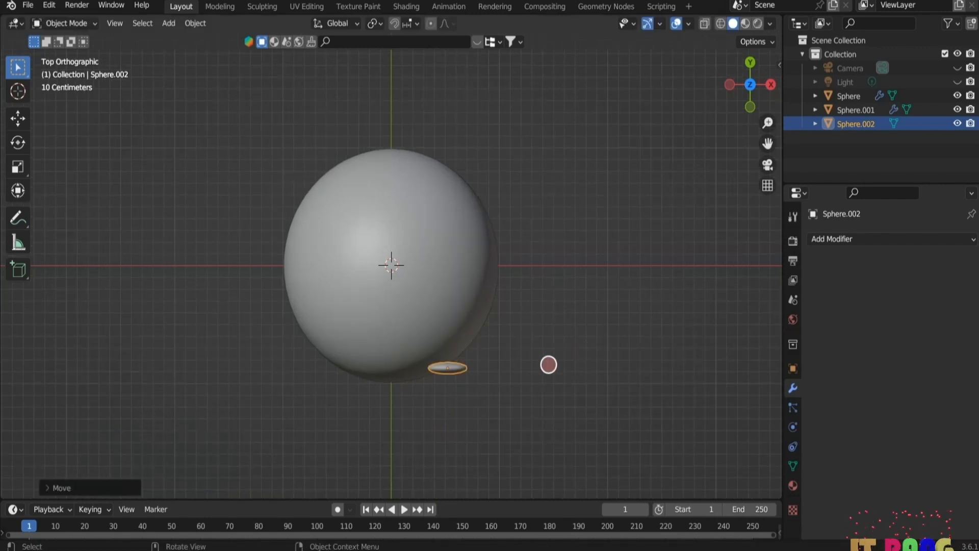
Step: Apply Shade Smooth to the small eye sphere
{"action": "middle_click_drag", "start_coordinate": [608, 415], "coordinate": [596, 256]}
{"action": "right_click", "coordinate": [459, 190]}
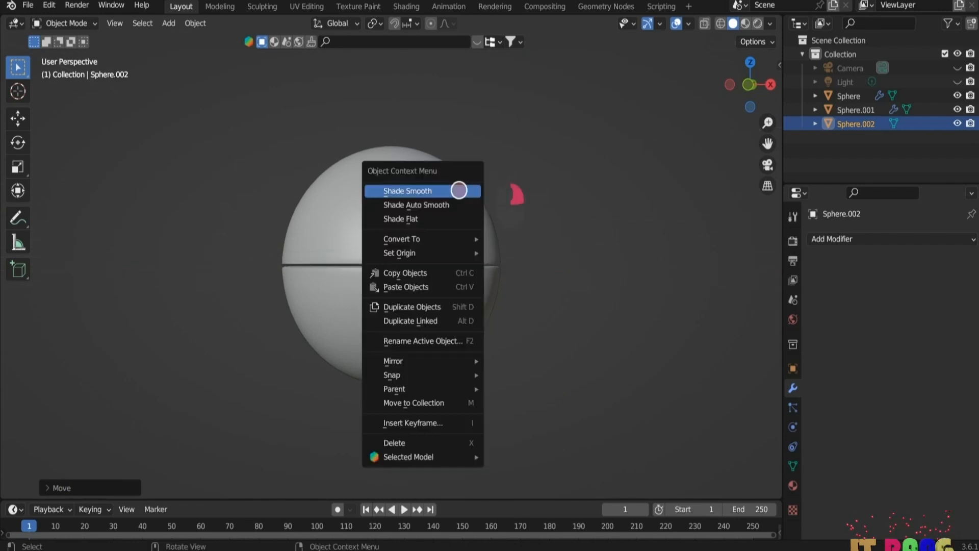
{"action": "left_click", "coordinate": [447, 190]}
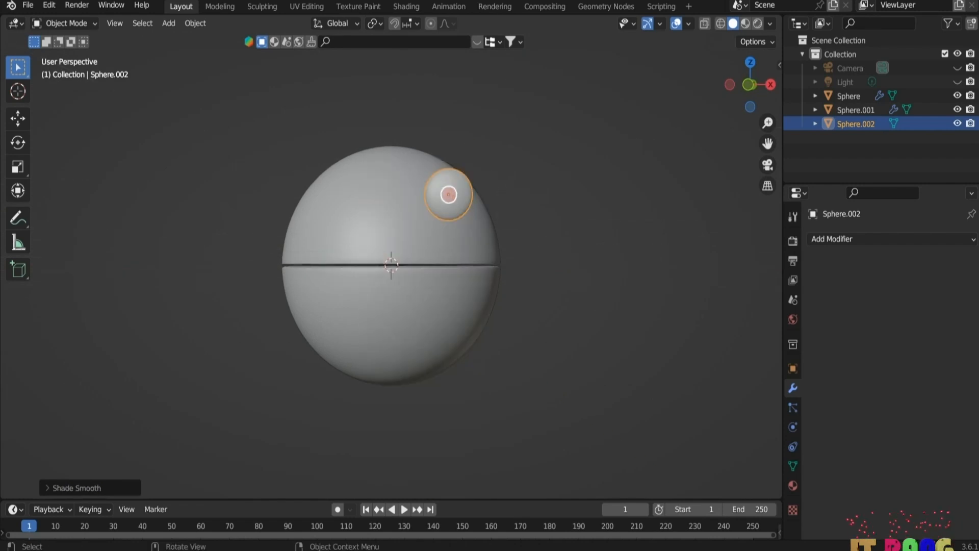
Step: Mirror the eye sphere on the X axis with a Mirror modifier using the upper half sphere as mirror object, and apply it
{"action": "middle_click_drag", "start_coordinate": [614, 289], "coordinate": [612, 322]}
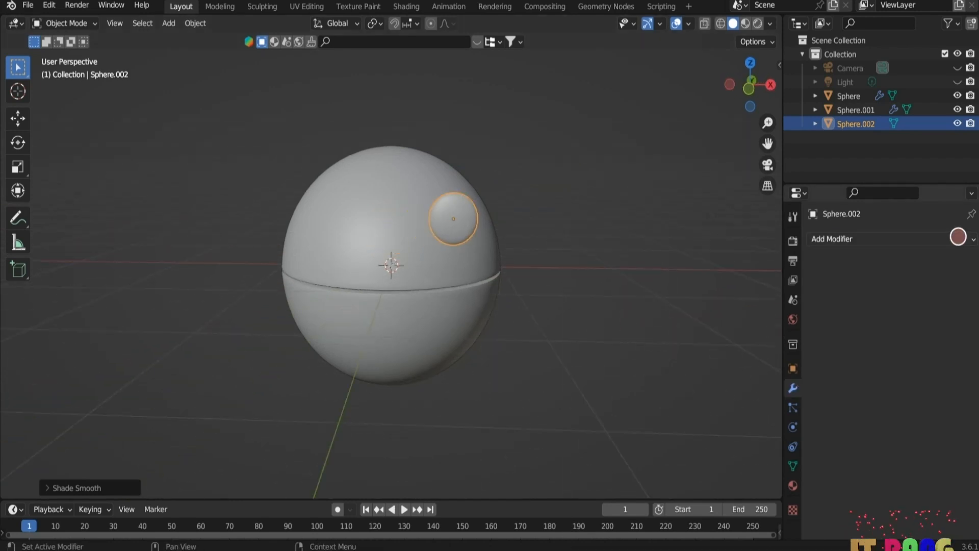
{"action": "left_click", "coordinate": [959, 236]}
{"action": "left_click", "coordinate": [729, 395]}
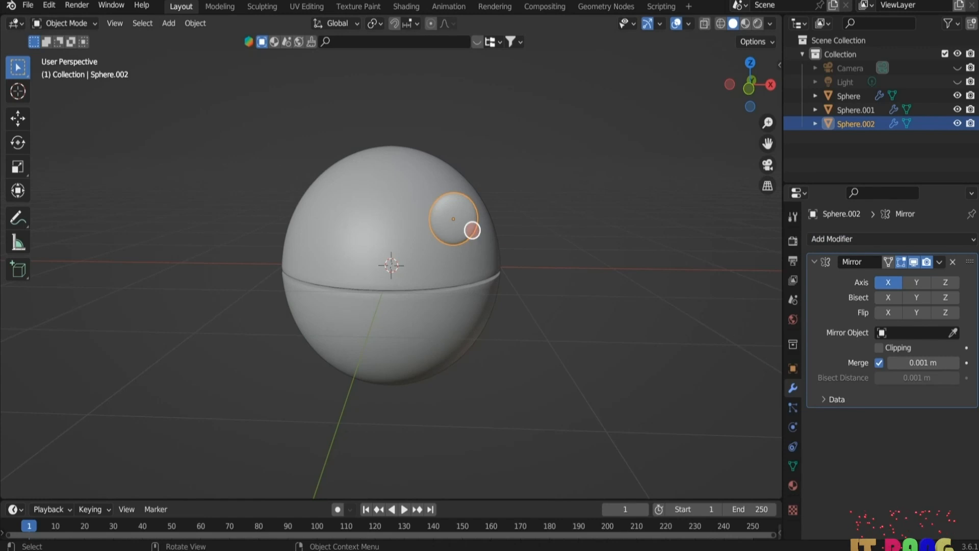
{"action": "left_click", "coordinate": [952, 332]}
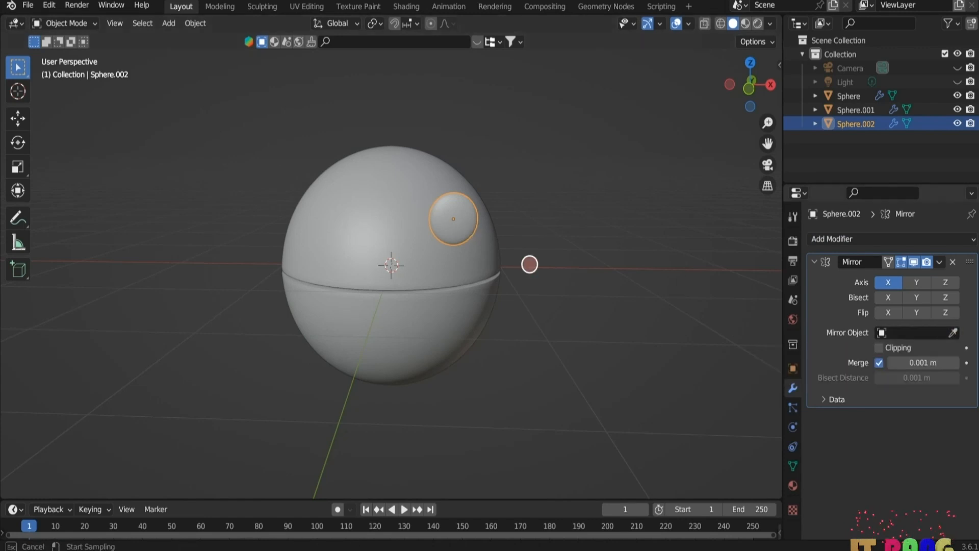
{"action": "left_click", "coordinate": [345, 215]}
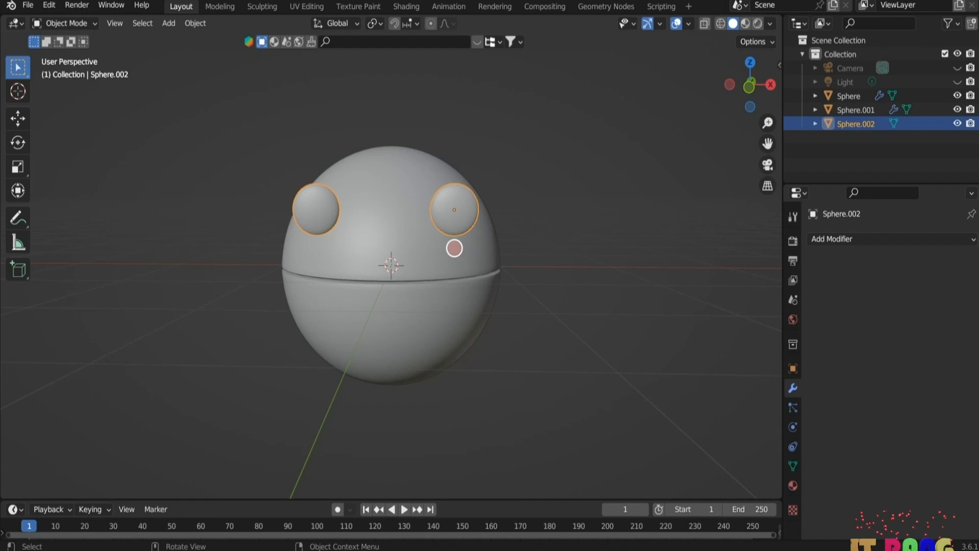
Step: Add a Shrinkwrap modifier to the two eye spheres and open its target object selection
{"action": "left_click", "coordinate": [907, 241]}
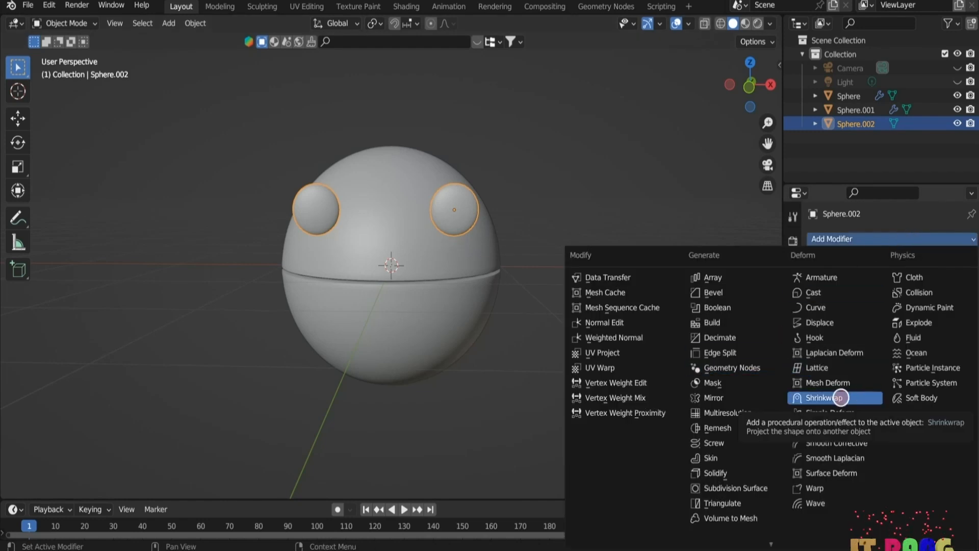
{"action": "left_click", "coordinate": [842, 397]}
{"action": "left_click", "coordinate": [921, 316]}
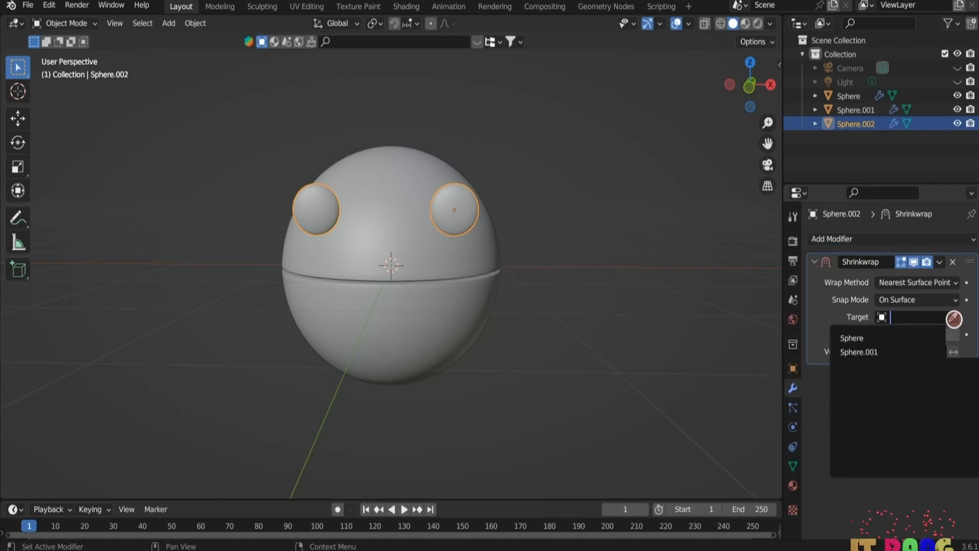
Step: Set the eyes' Shrinkwrap target to the upper half of the ball, Sphere.001, with an offset of 0.03 m
{"action": "left_click", "coordinate": [953, 319]}
{"action": "left_click", "coordinate": [406, 197]}
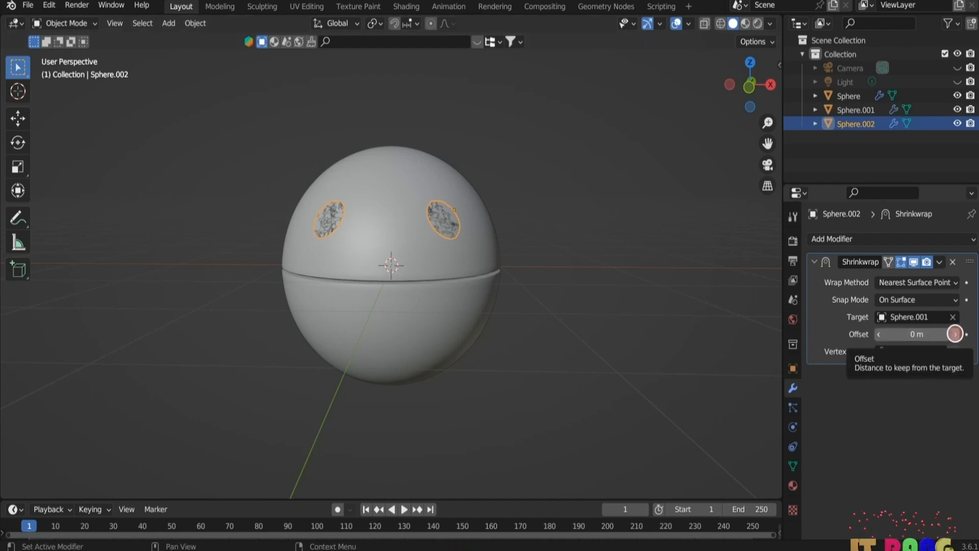
{"action": "left_click", "coordinate": [955, 334]}
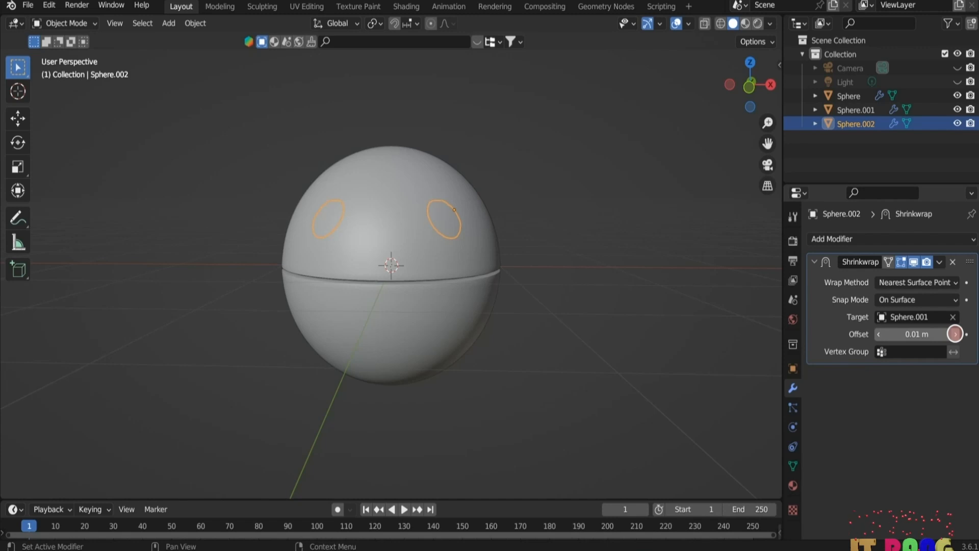
{"action": "left_click", "coordinate": [955, 334]}
{"action": "left_click", "coordinate": [955, 334]}
{"action": "left_click", "coordinate": [591, 316]}
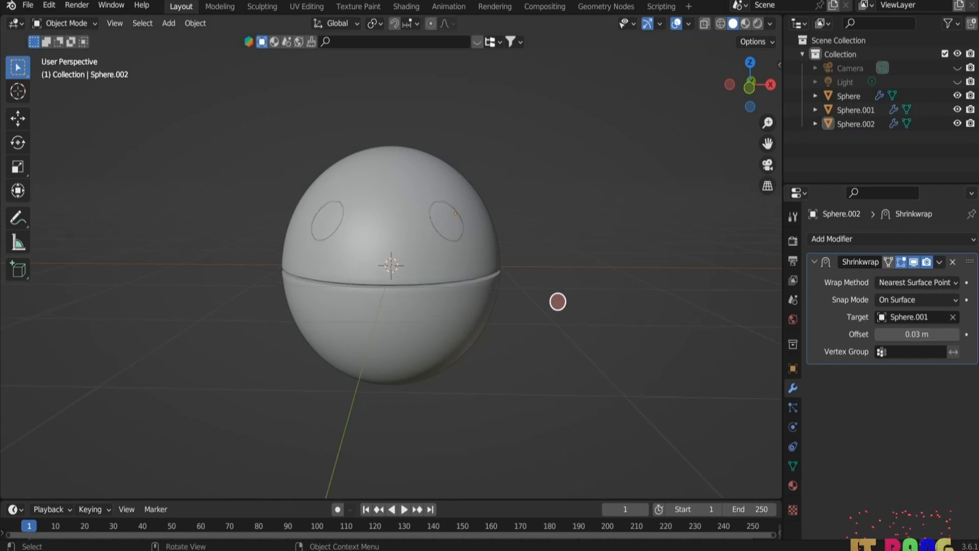
Step: Give the upper half of the ball a new material with a yellow base color and show the viewport in Material Preview shading
{"action": "left_click", "coordinate": [793, 485]}
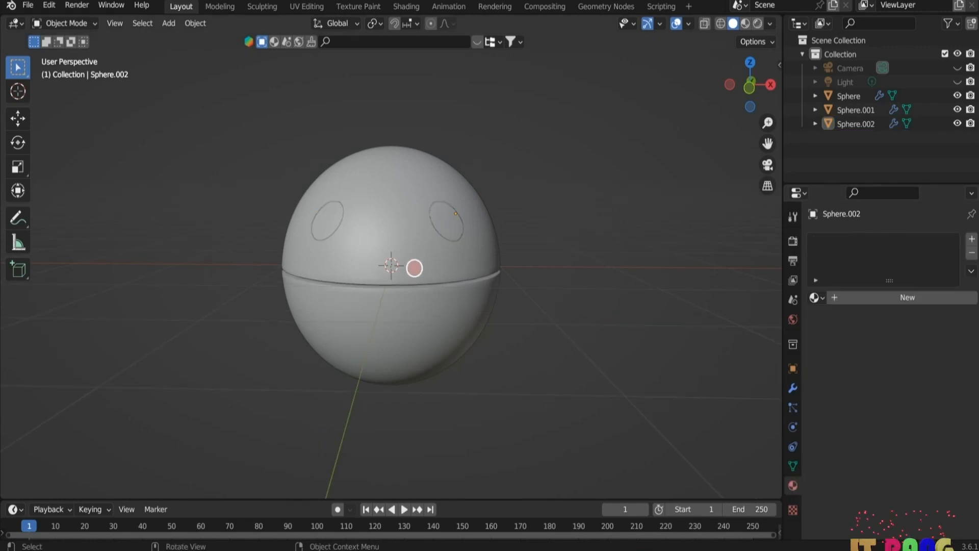
{"action": "left_click", "coordinate": [417, 268]}
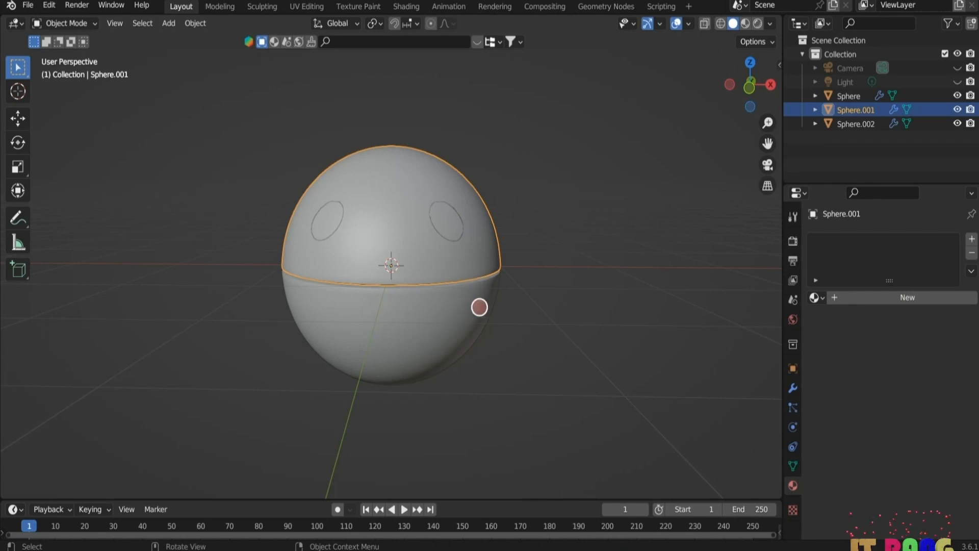
{"action": "left_click", "coordinate": [907, 297]}
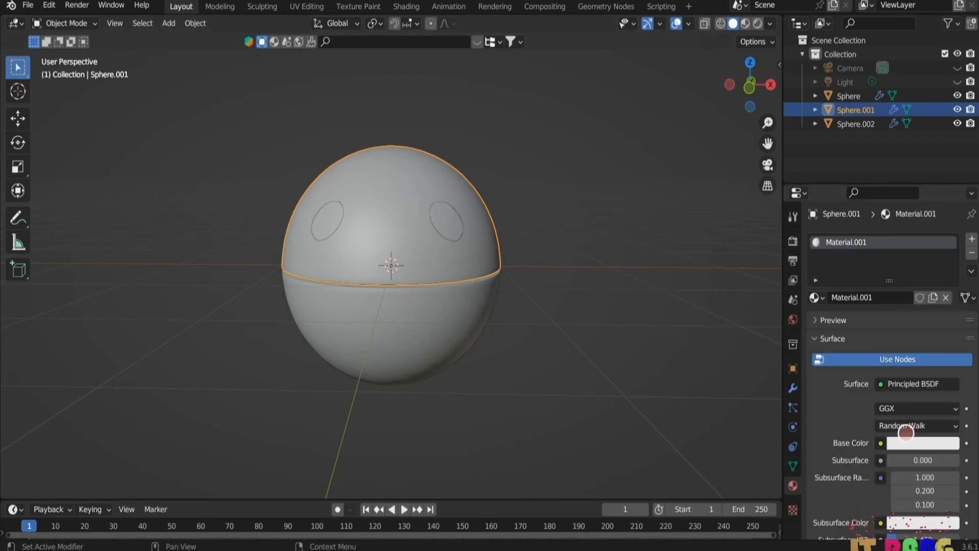
{"action": "left_click", "coordinate": [908, 442]}
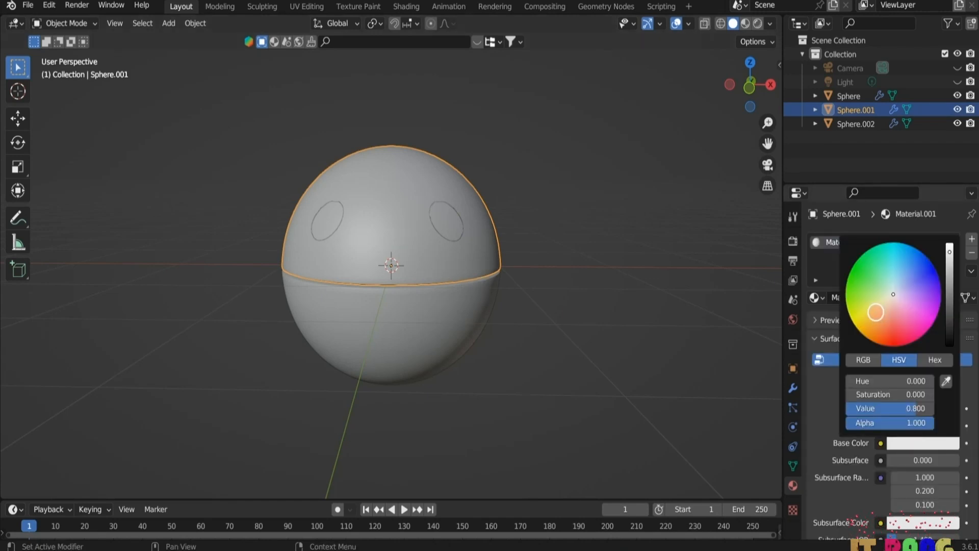
{"action": "left_click", "coordinate": [874, 306]}
{"action": "left_click_drag", "start_coordinate": [875, 307], "coordinate": [873, 314]}
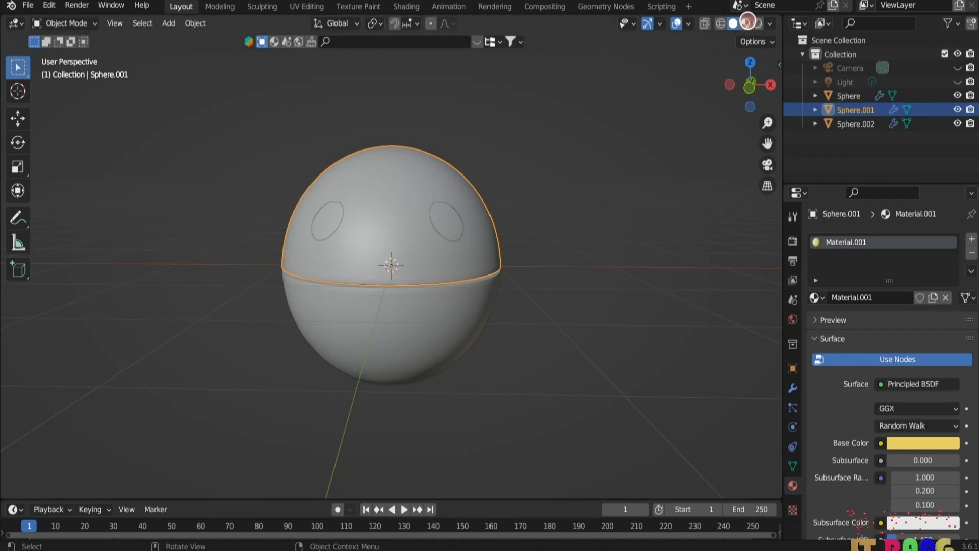
{"action": "left_click", "coordinate": [745, 23]}
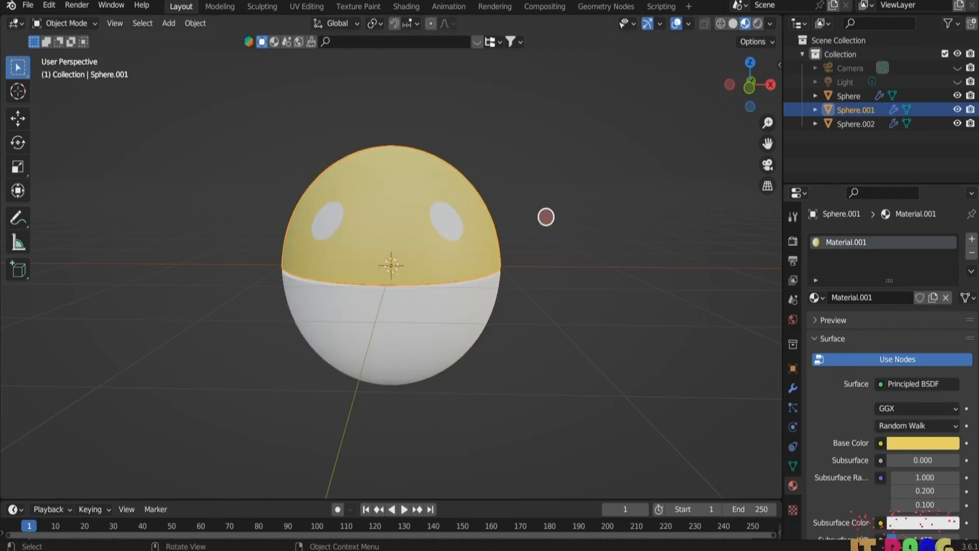
Step: Add a new material to the lower half of the ball and paste the upper half's yellow material into it
{"action": "left_click", "coordinate": [434, 321]}
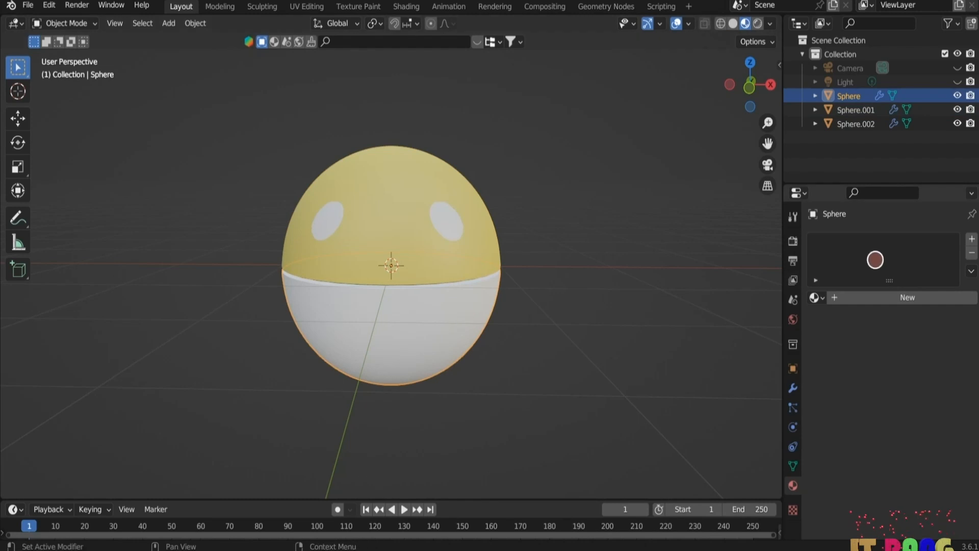
{"action": "left_click", "coordinate": [875, 297]}
{"action": "left_click", "coordinate": [400, 239]}
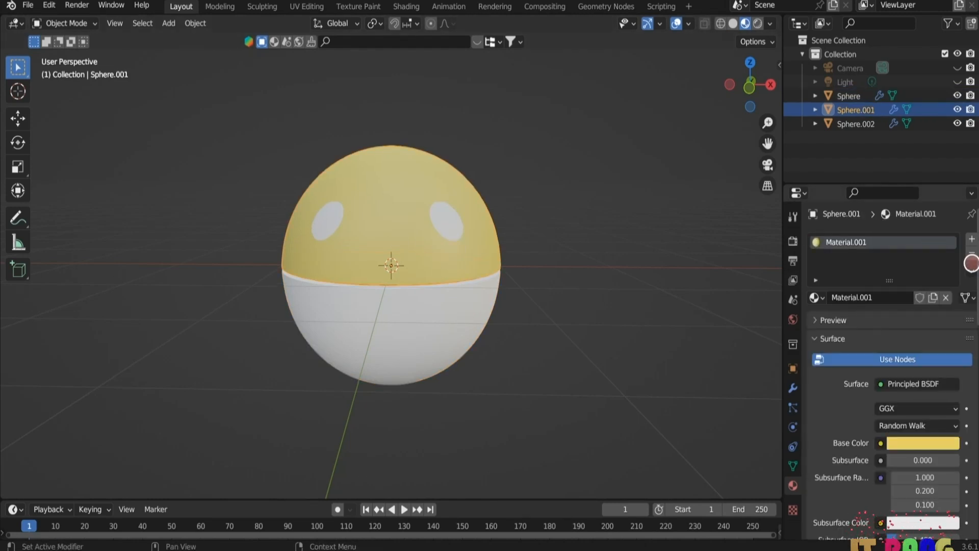
{"action": "left_click", "coordinate": [971, 269]}
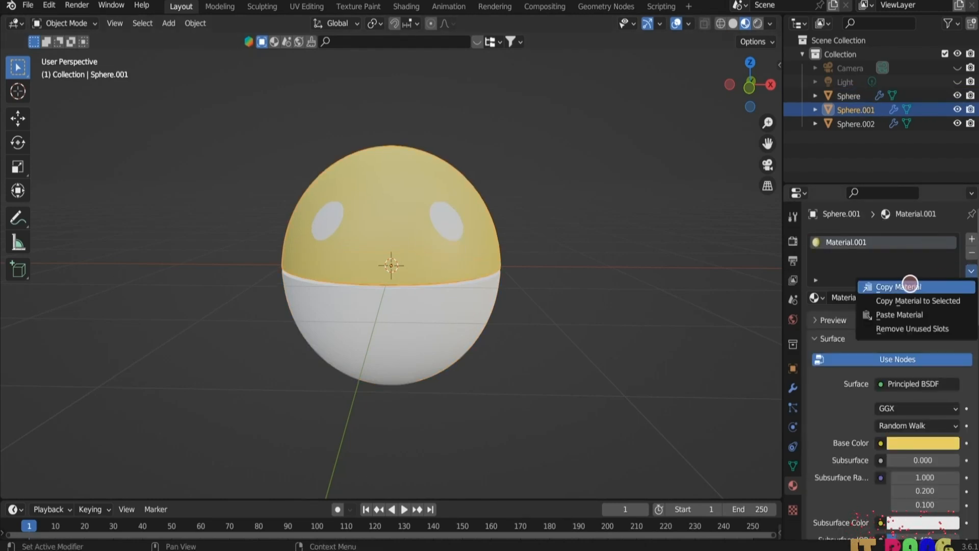
{"action": "left_click", "coordinate": [899, 286]}
{"action": "left_click", "coordinate": [451, 314]}
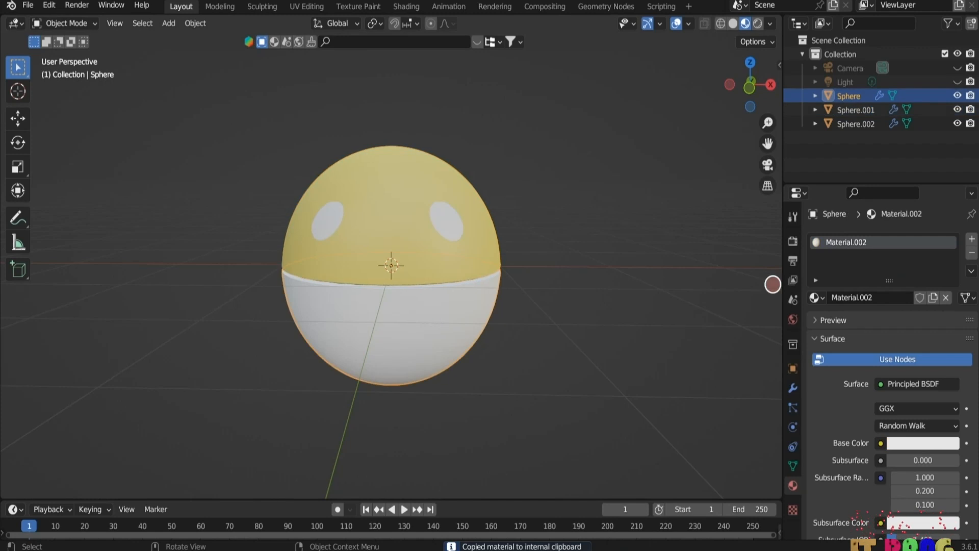
{"action": "left_click", "coordinate": [971, 270]}
{"action": "left_click", "coordinate": [892, 314]}
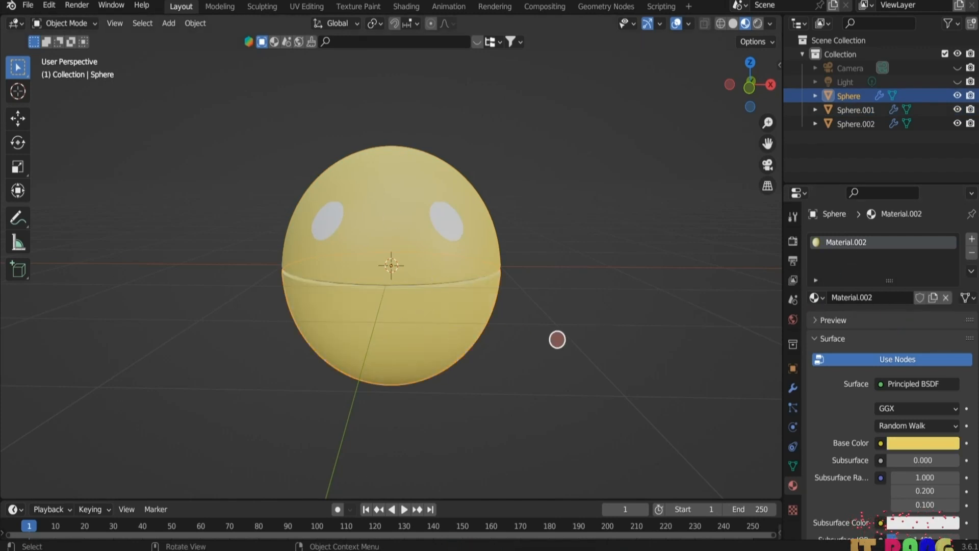
Step: Give the eyes a new material with a near-black base color, value 0.004
{"action": "left_click", "coordinate": [448, 222]}
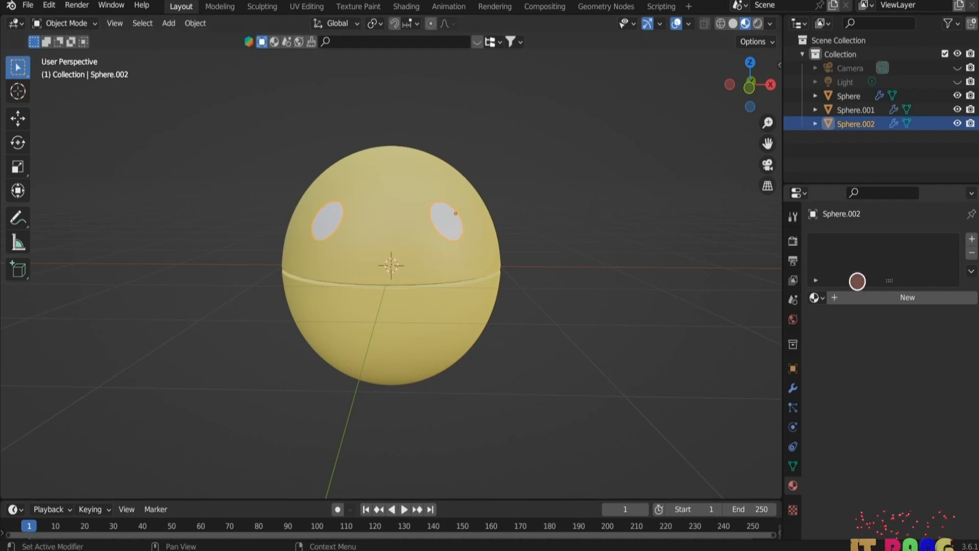
{"action": "left_click", "coordinate": [911, 298]}
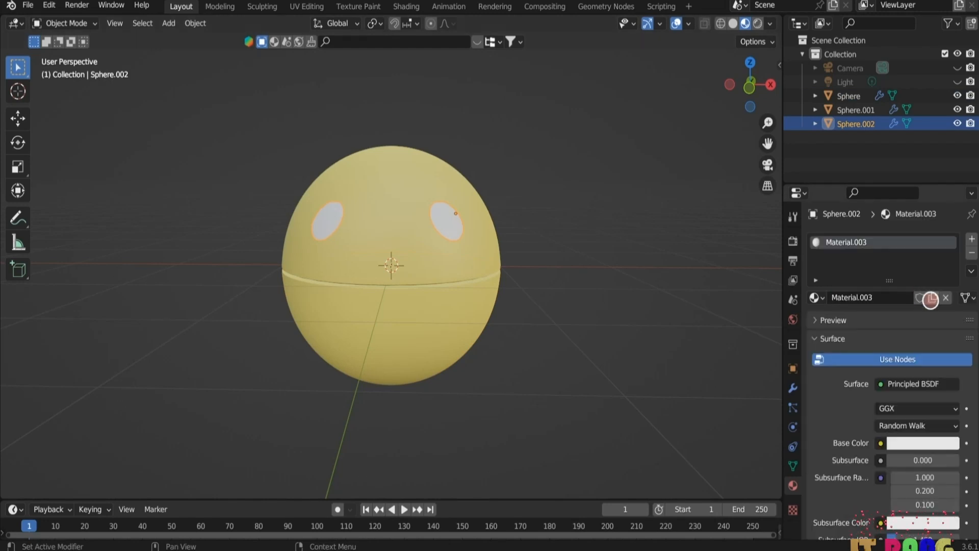
{"action": "left_click", "coordinate": [911, 443]}
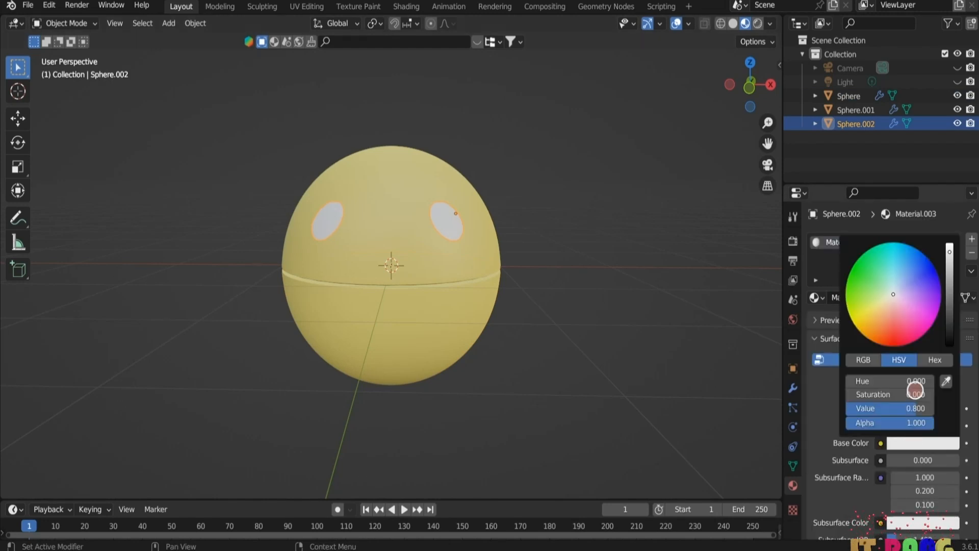
{"action": "left_click", "coordinate": [950, 341]}
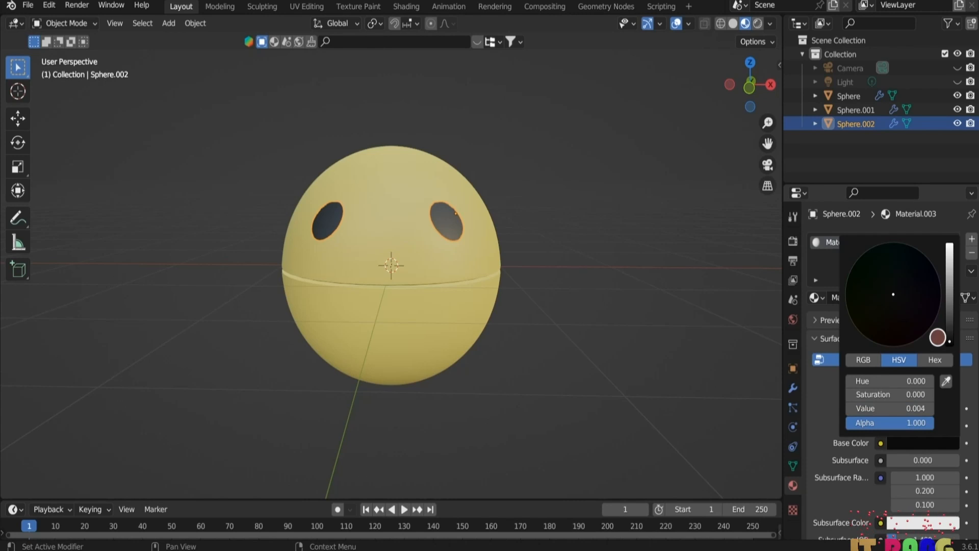
{"action": "left_click", "coordinate": [562, 333]}
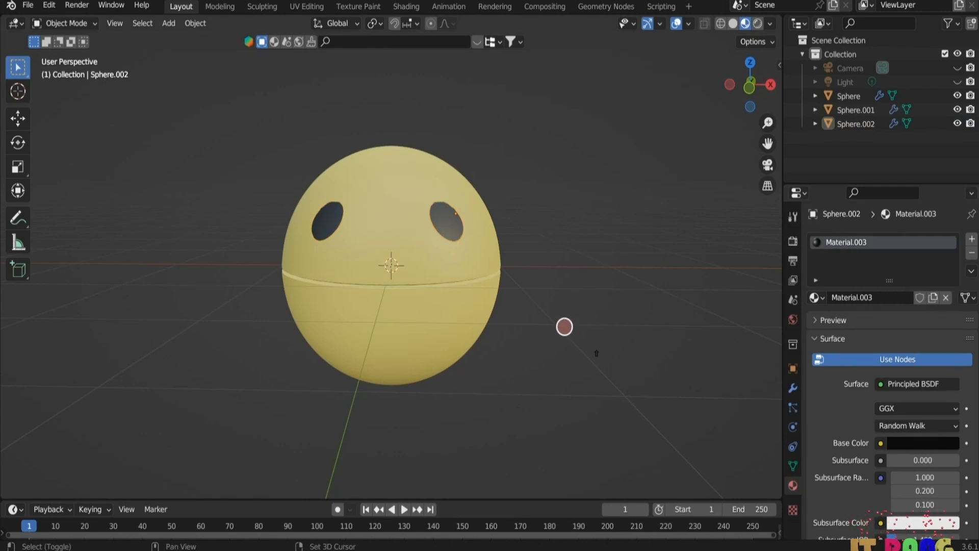
Step: Add a cube-shaped empty around the ball at the 3D cursor
{"action": "key", "text": "shift+a"}
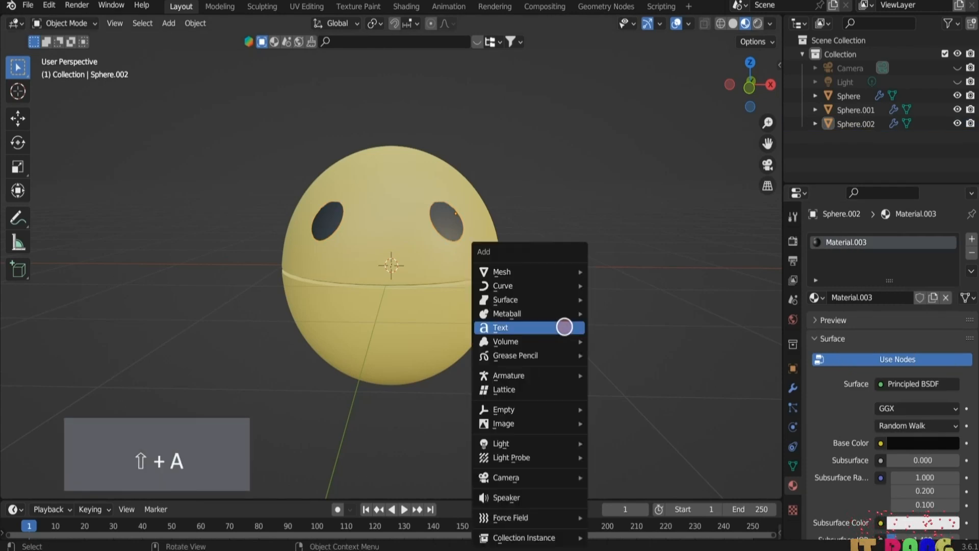
{"action": "mouse_move", "coordinate": [549, 409]}
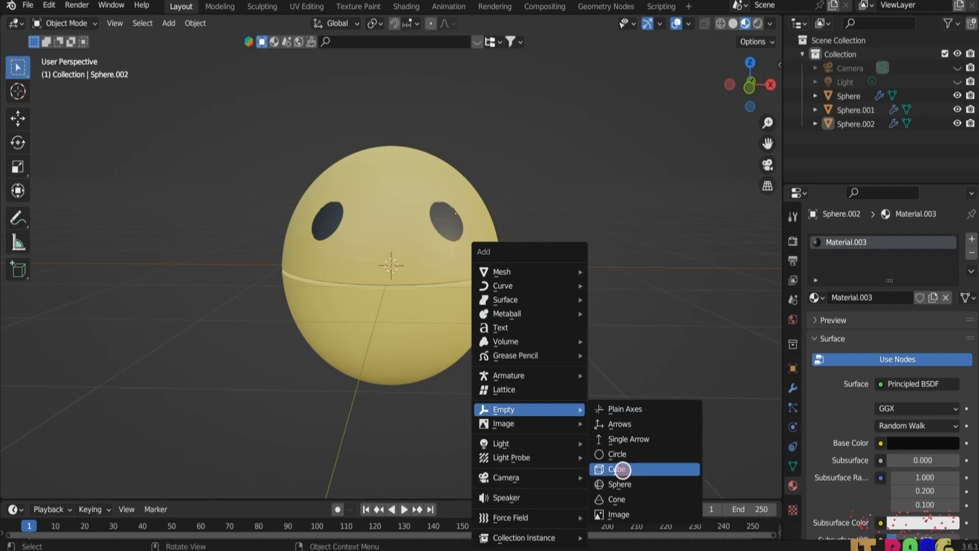
{"action": "left_click", "coordinate": [621, 468]}
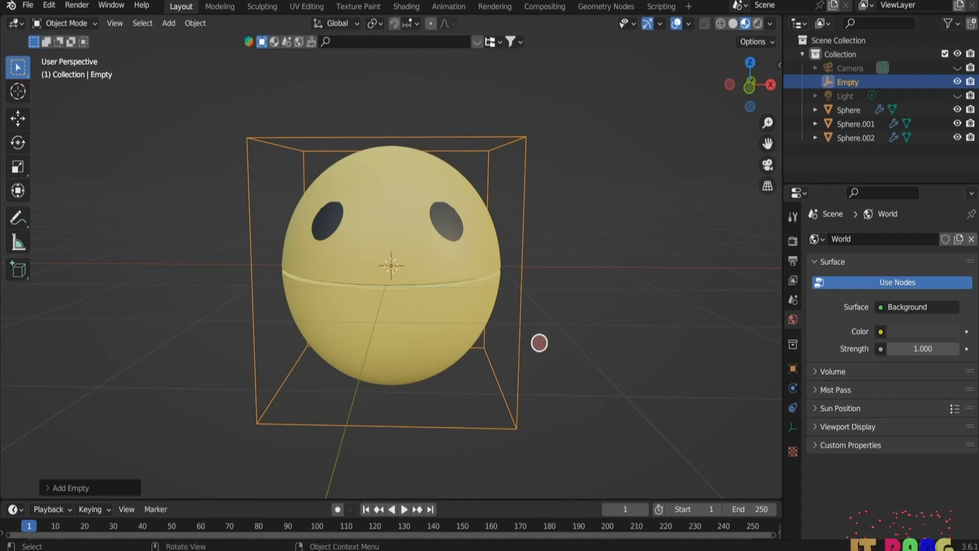
{"action": "left_click", "coordinate": [555, 326]}
Step: Parent the eyes to the upper half of the ball using Object (Keep Transform)
{"action": "left_click", "coordinate": [436, 246]}
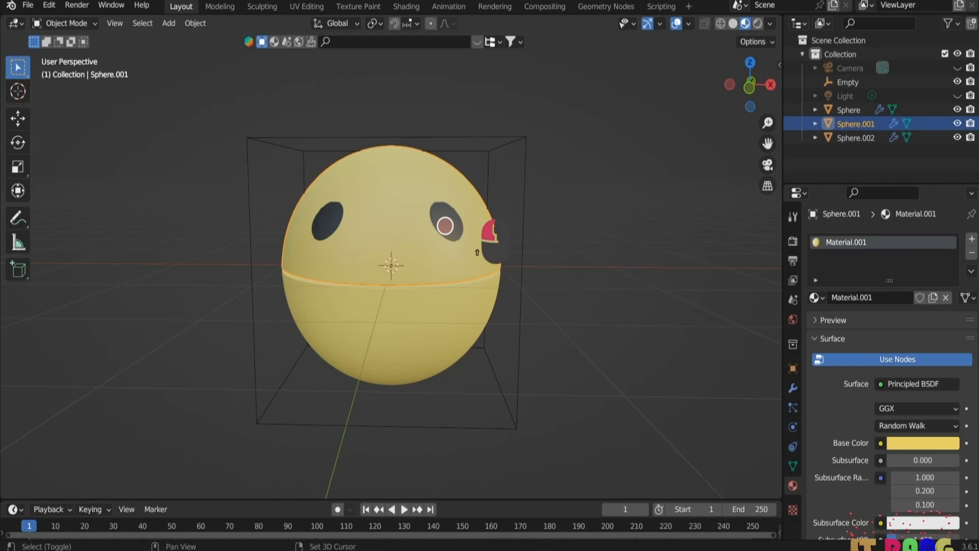
{"action": "left_click", "coordinate": [445, 225], "text": "shift"}
{"action": "left_click", "coordinate": [427, 243], "text": "ctrl"}
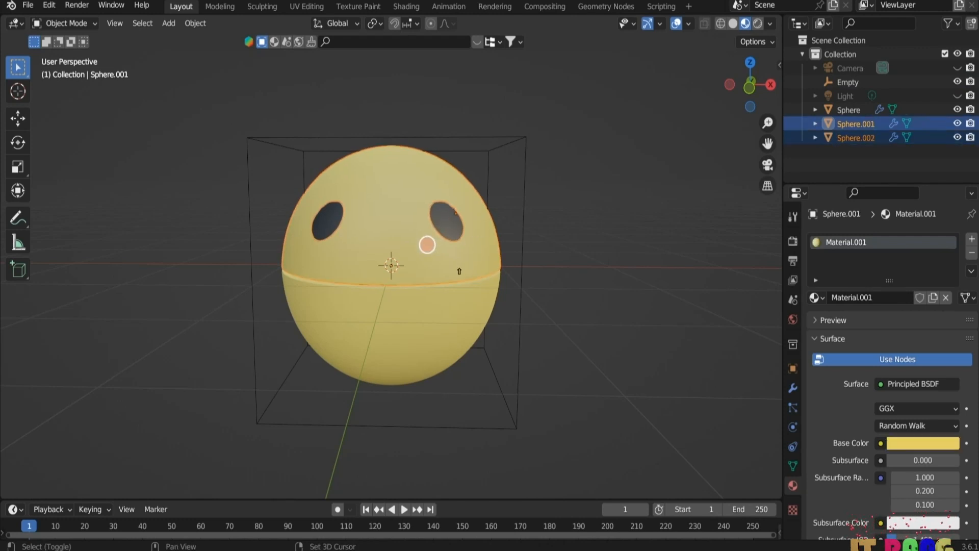
{"action": "key", "text": "ctrl+p"}
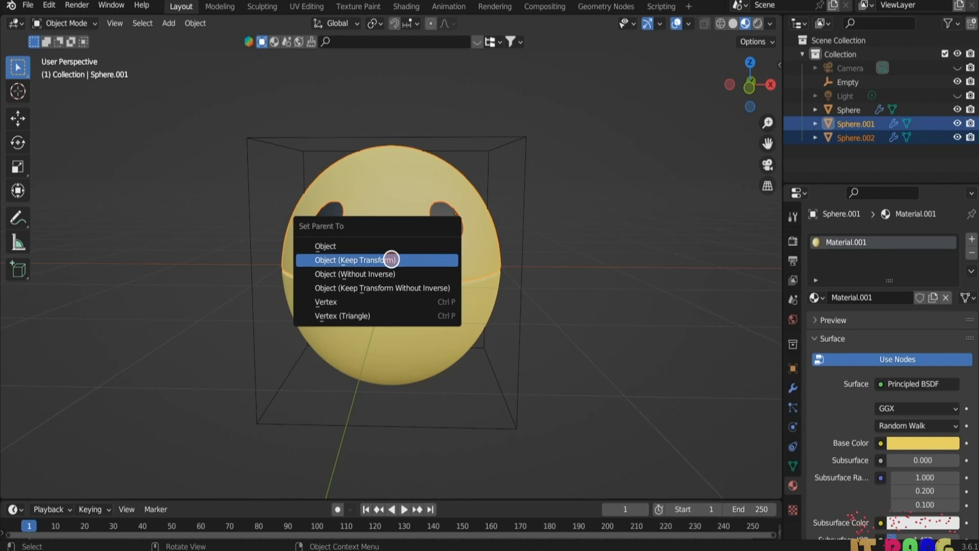
{"action": "left_click", "coordinate": [395, 260]}
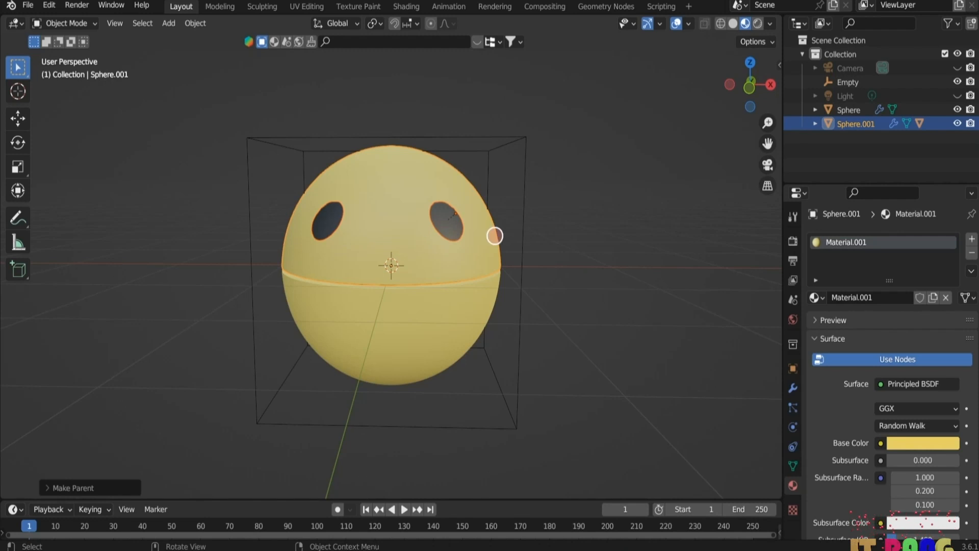
Step: Parent both halves of the ball to the cube empty using Object (Keep Transform)
{"action": "left_click", "coordinate": [522, 272]}
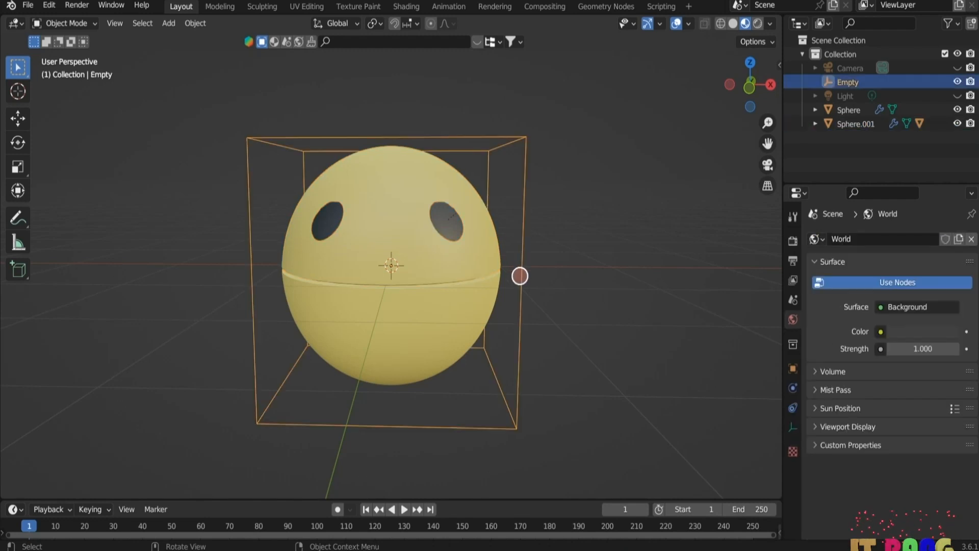
{"action": "left_click", "coordinate": [474, 302], "text": "shift"}
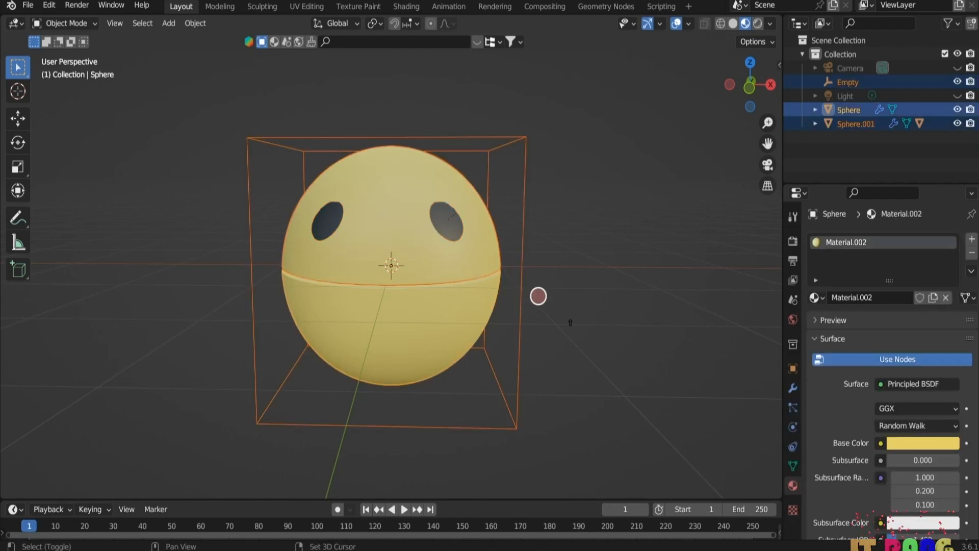
{"action": "left_click", "coordinate": [536, 296], "text": "shift"}
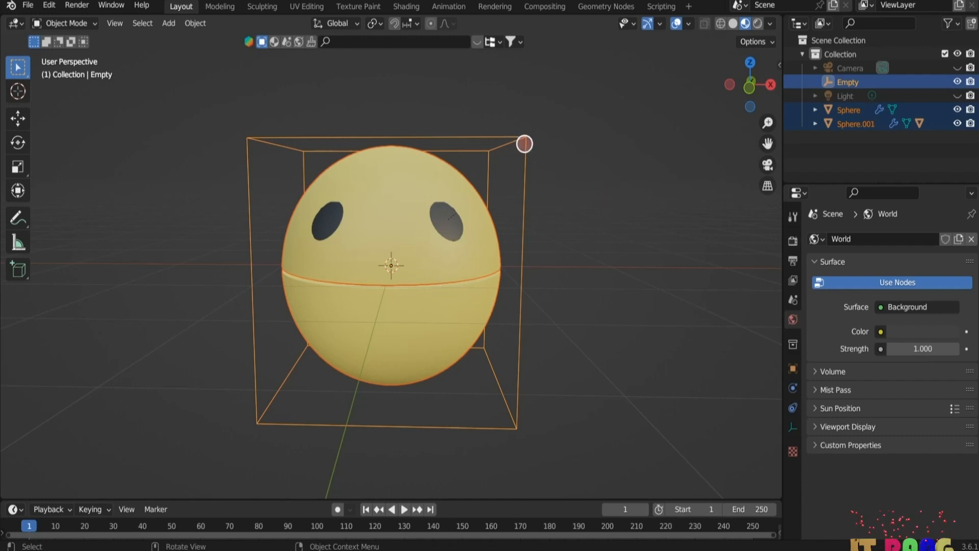
{"action": "key", "text": "ctrl"}
{"action": "key", "text": "ctrl+p"}
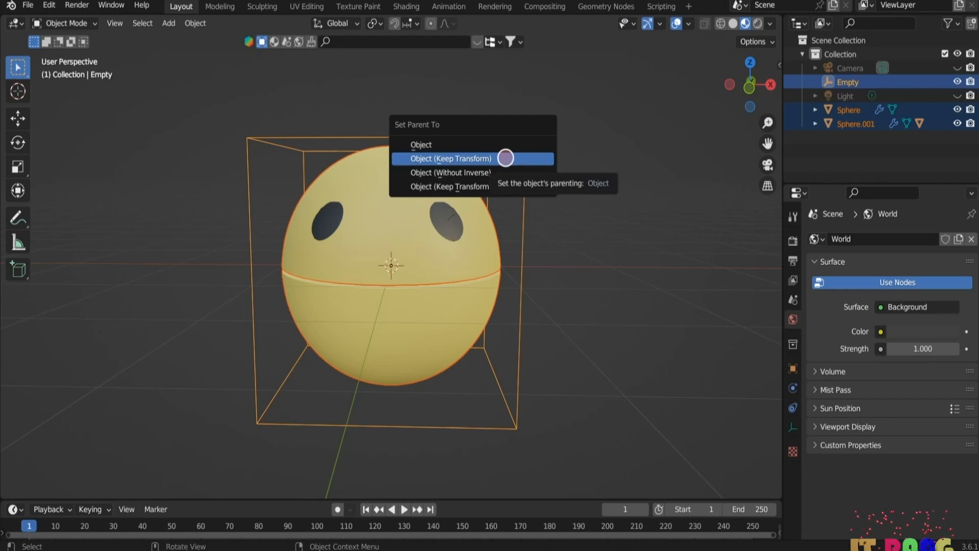
{"action": "left_click", "coordinate": [505, 158]}
{"action": "left_click", "coordinate": [578, 220]}
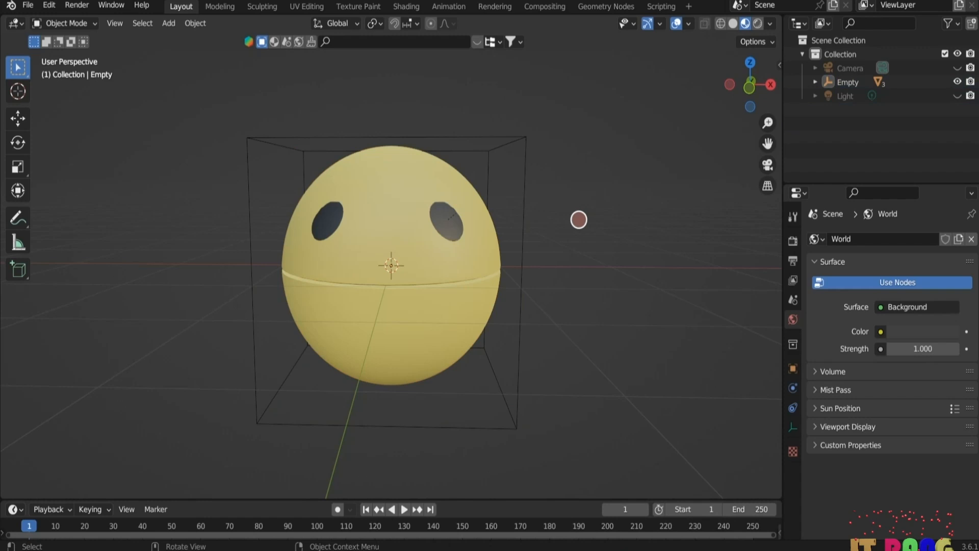
Step: Try moving the cube empty to test that the parented ball follows, and cancel the move
{"action": "left_click", "coordinate": [523, 203]}
{"action": "key", "text": "g"}
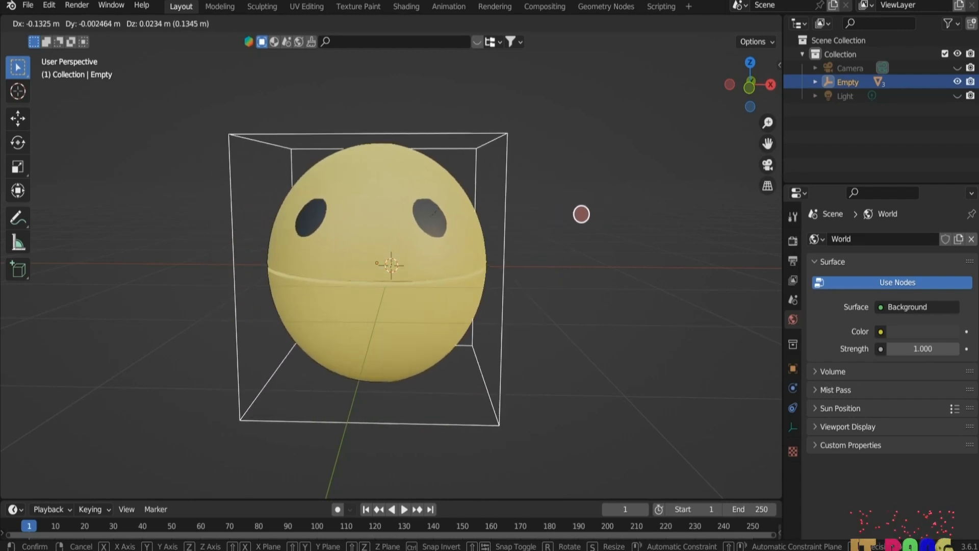
{"action": "key", "text": "Escape"}
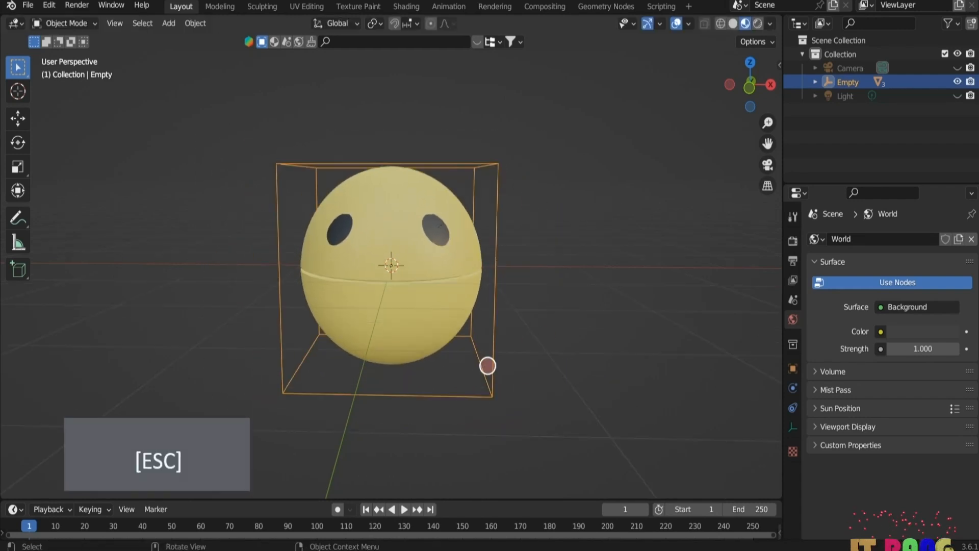
Step: Switch to the right orthographic view and enlarge the timeline area
{"action": "key", "text": "3"}
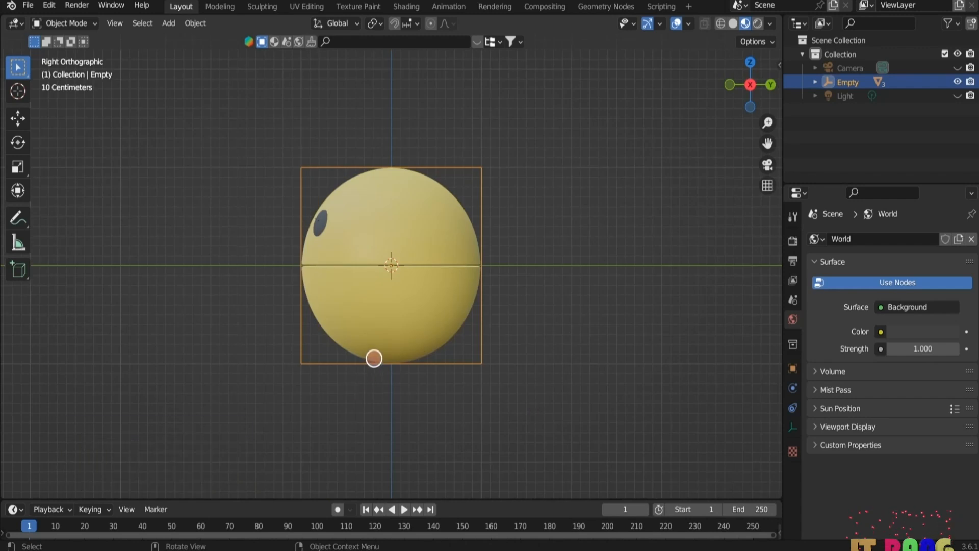
{"action": "left_click_drag", "start_coordinate": [310, 499], "coordinate": [326, 404]}
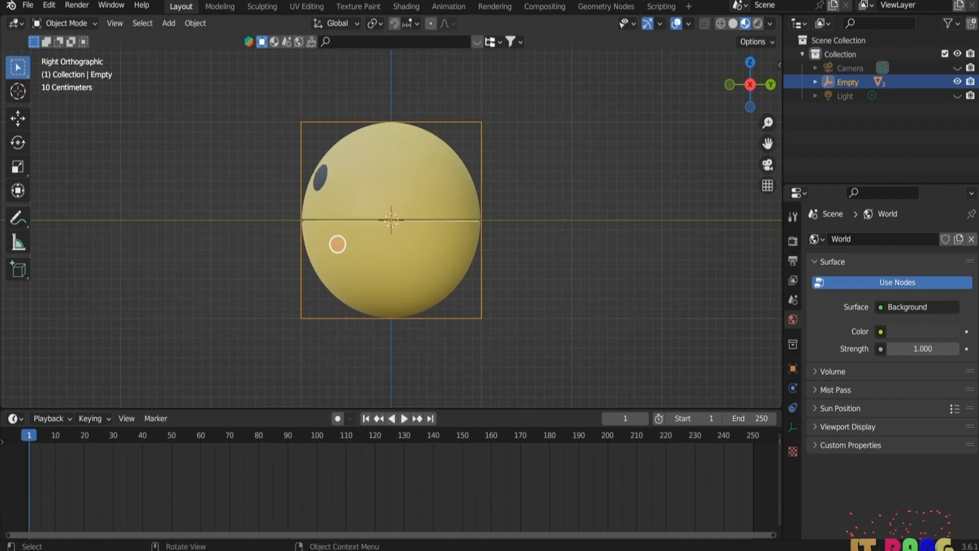
Step: Insert a rotation keyframe at frame 1 for the upper half and for the lower half of the ball
{"action": "left_click", "coordinate": [383, 176]}
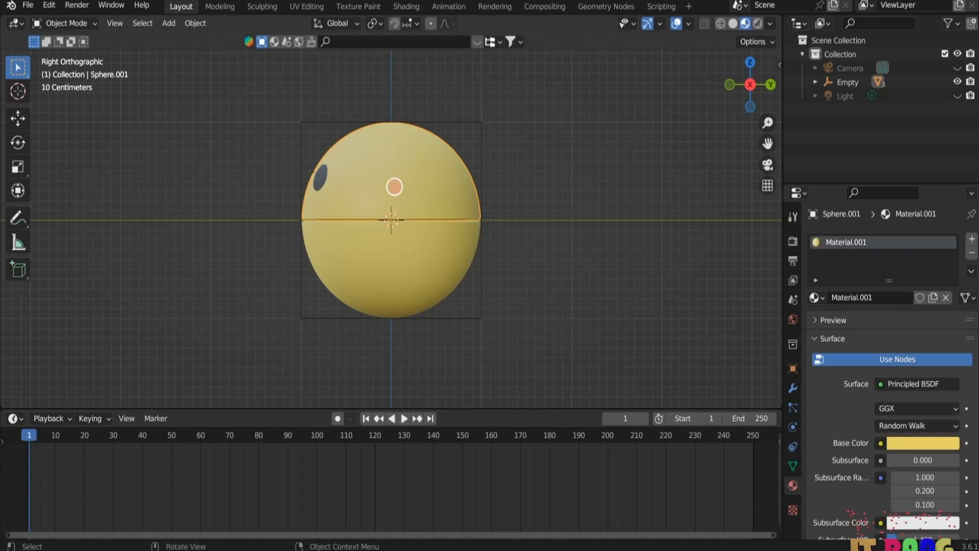
{"action": "key", "text": "i"}
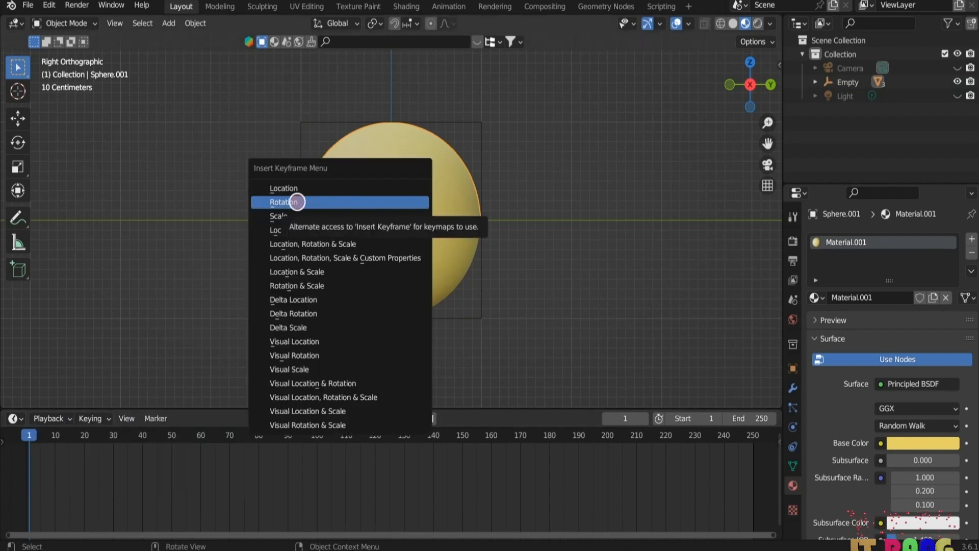
{"action": "left_click", "coordinate": [296, 202]}
{"action": "left_click", "coordinate": [393, 258]}
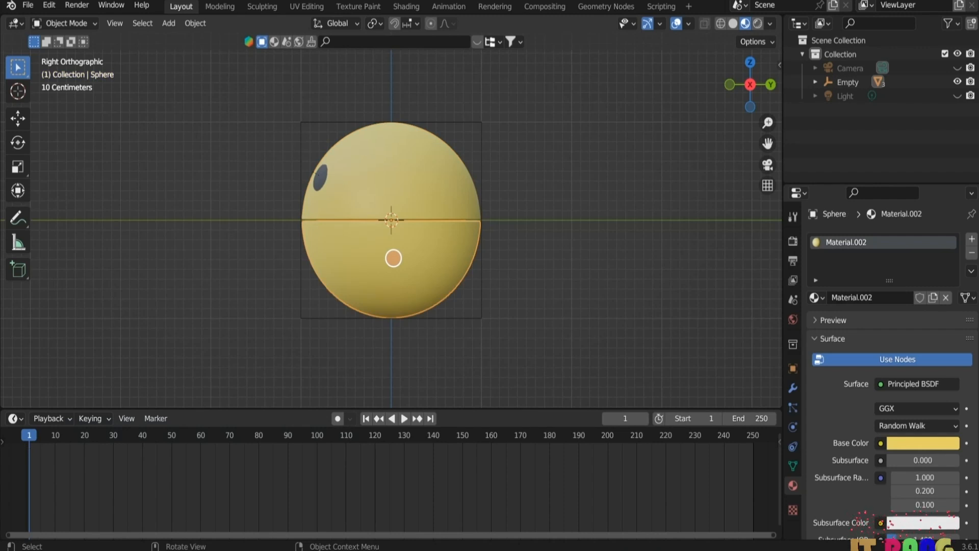
{"action": "key", "text": "i"}
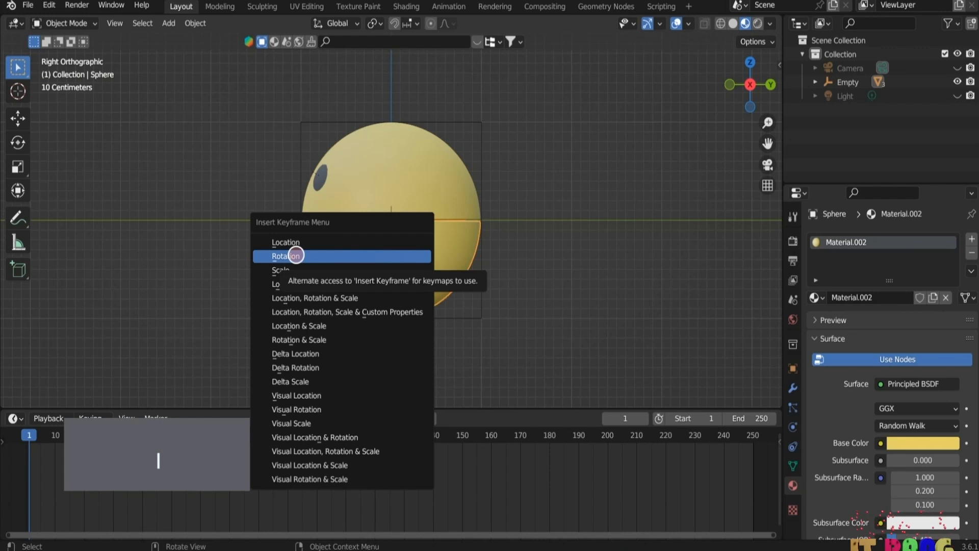
{"action": "left_click", "coordinate": [296, 255]}
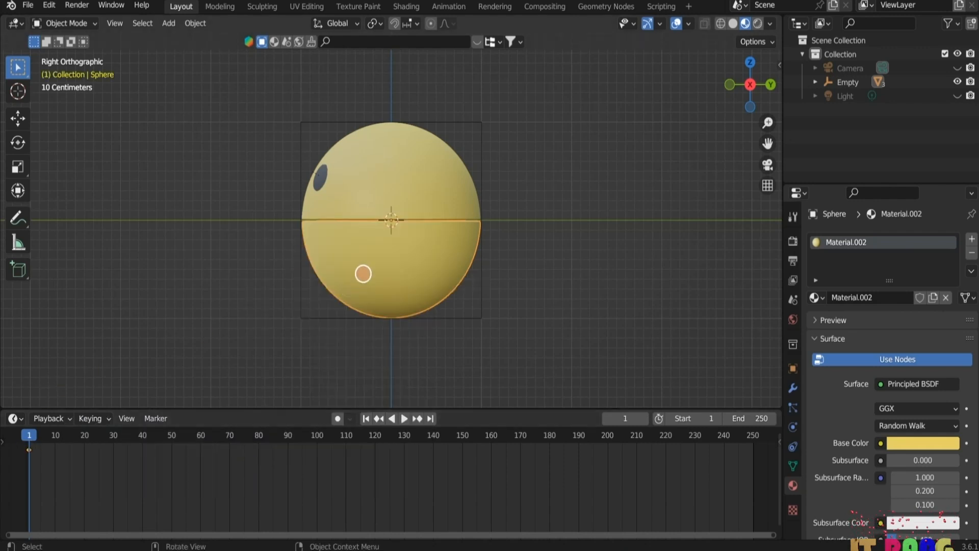
Step: At frame 10, rotate the upper half of the ball -40° about the global X axis and insert a rotation keyframe
{"action": "left_click", "coordinate": [55, 438]}
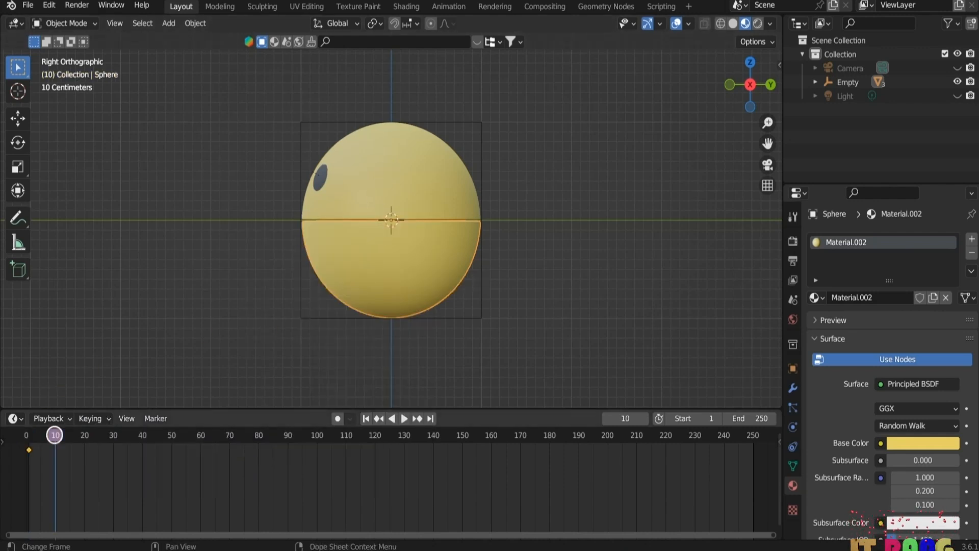
{"action": "left_click", "coordinate": [365, 181]}
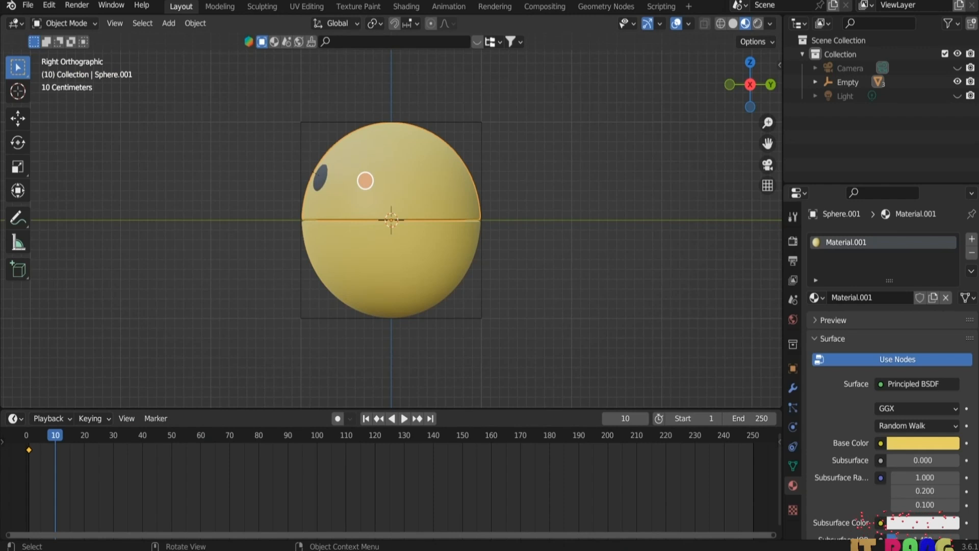
{"action": "key", "text": "r"}
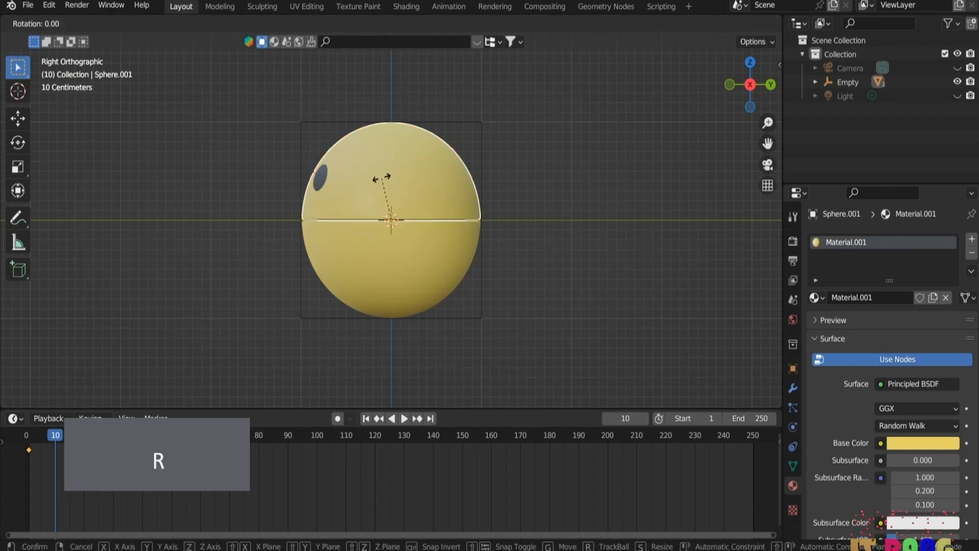
{"action": "key", "text": "x"}
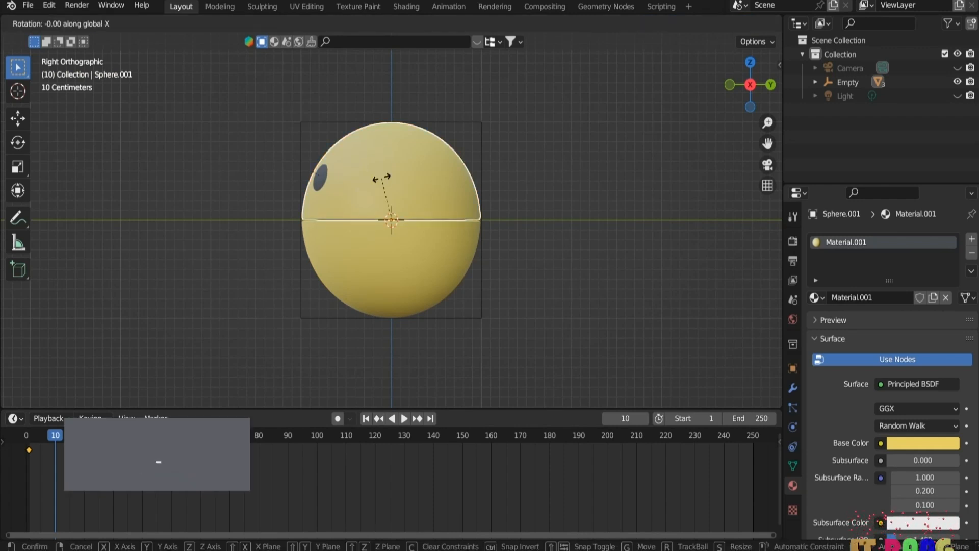
{"action": "type", "text": "40"}
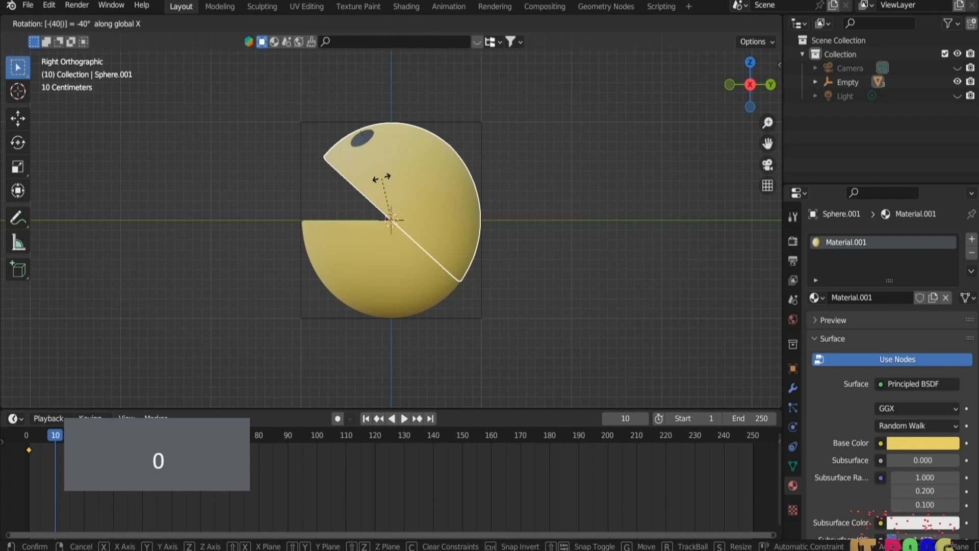
{"action": "left_click", "coordinate": [382, 177]}
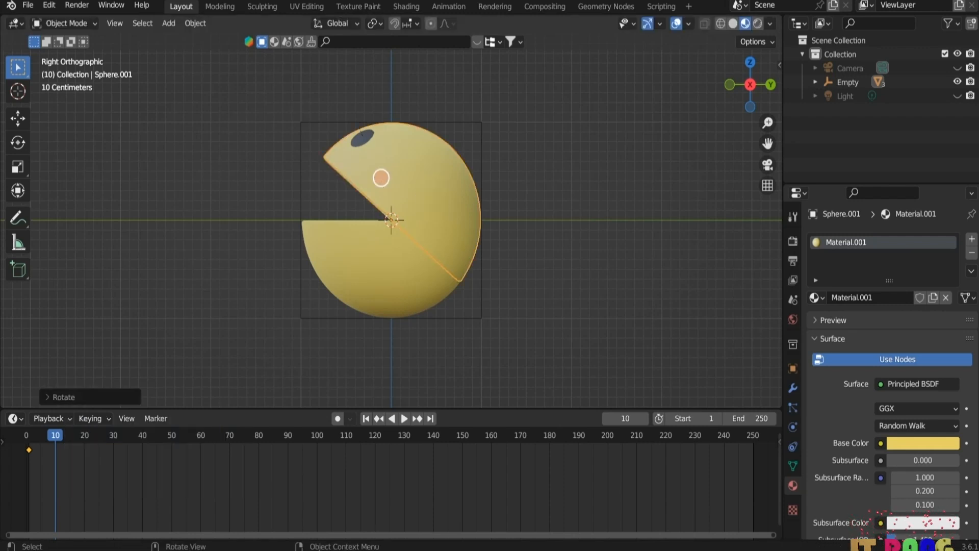
{"action": "key", "text": "i"}
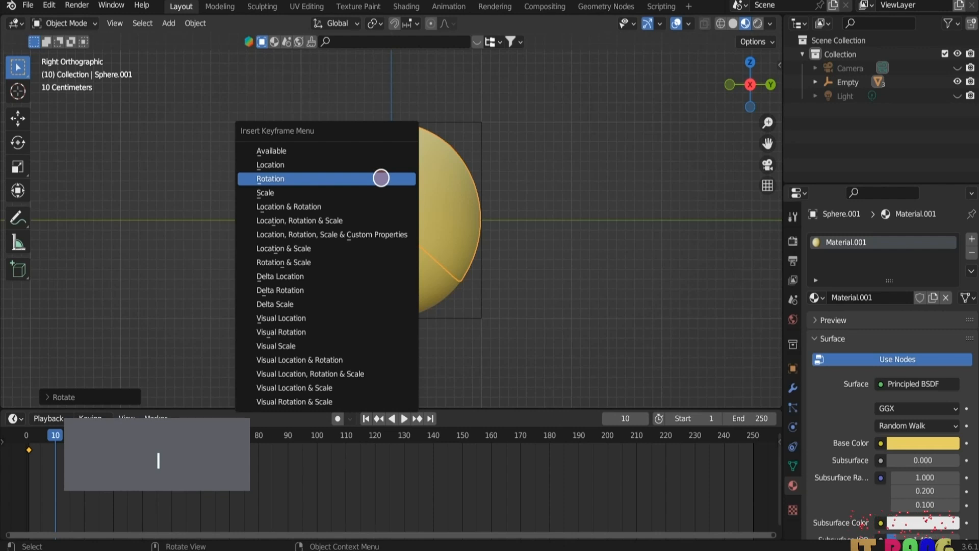
{"action": "left_click", "coordinate": [381, 178]}
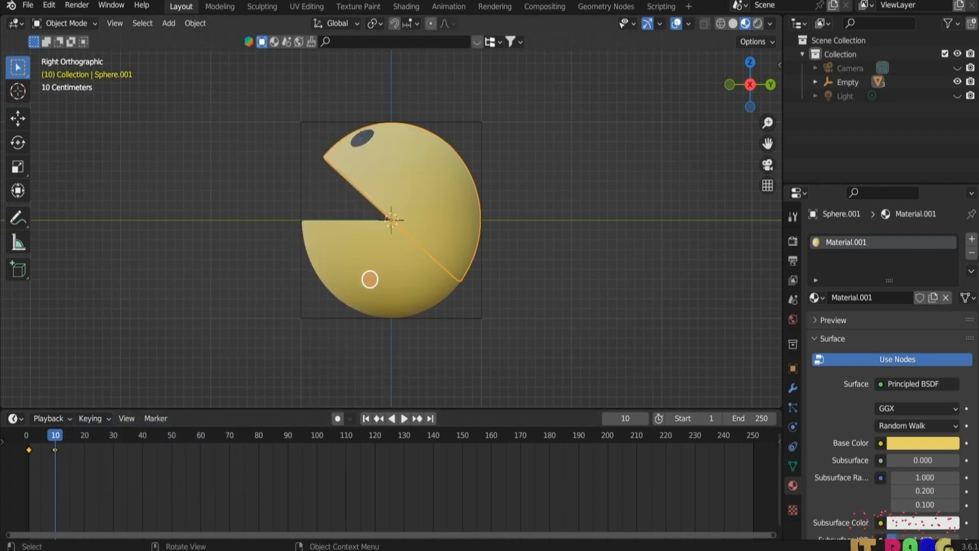
Step: Rotate the lower half of the ball 40° about the global X axis at frame 10 and keyframe its rotation
{"action": "left_click", "coordinate": [369, 275]}
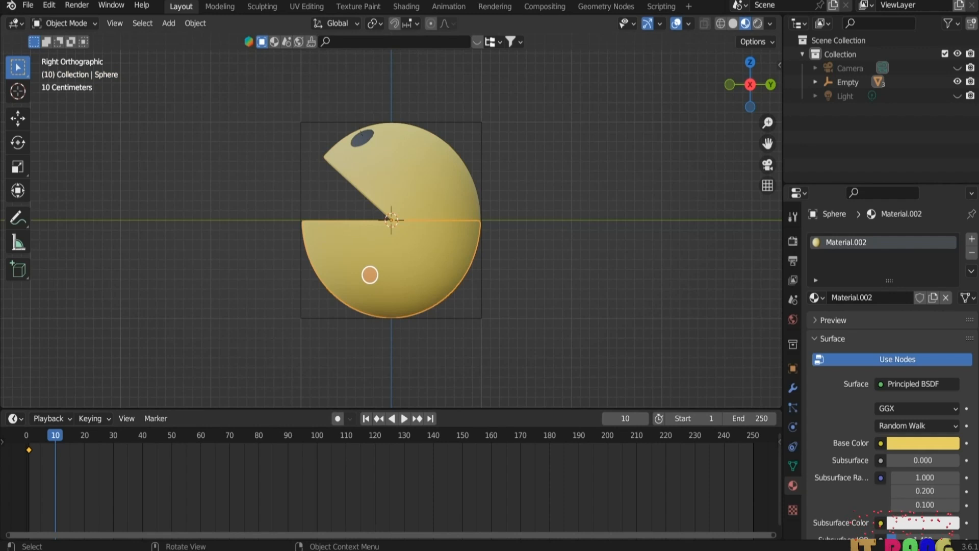
{"action": "key", "text": "r"}
{"action": "type", "text": "x"}
{"action": "type", "text": "40"}
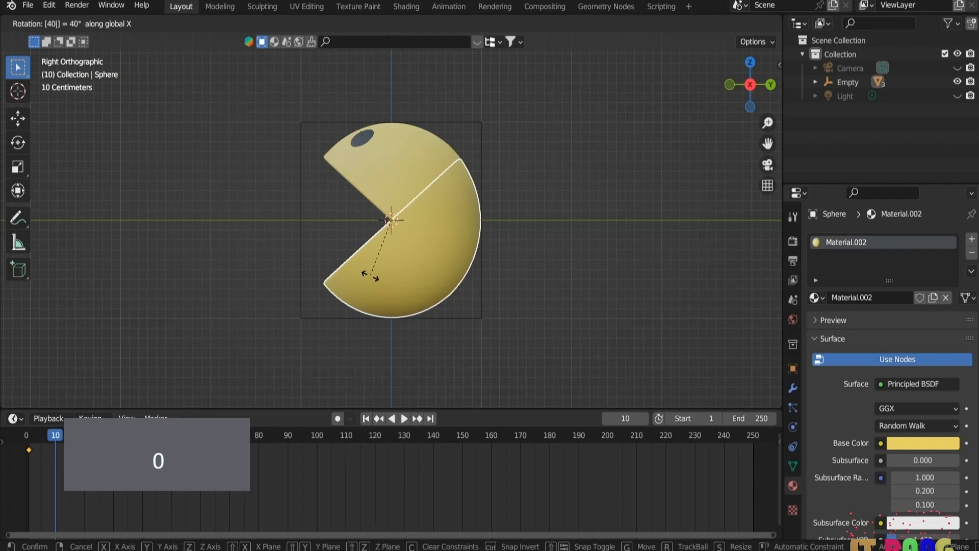
{"action": "left_click", "coordinate": [370, 276]}
{"action": "key", "text": "i"}
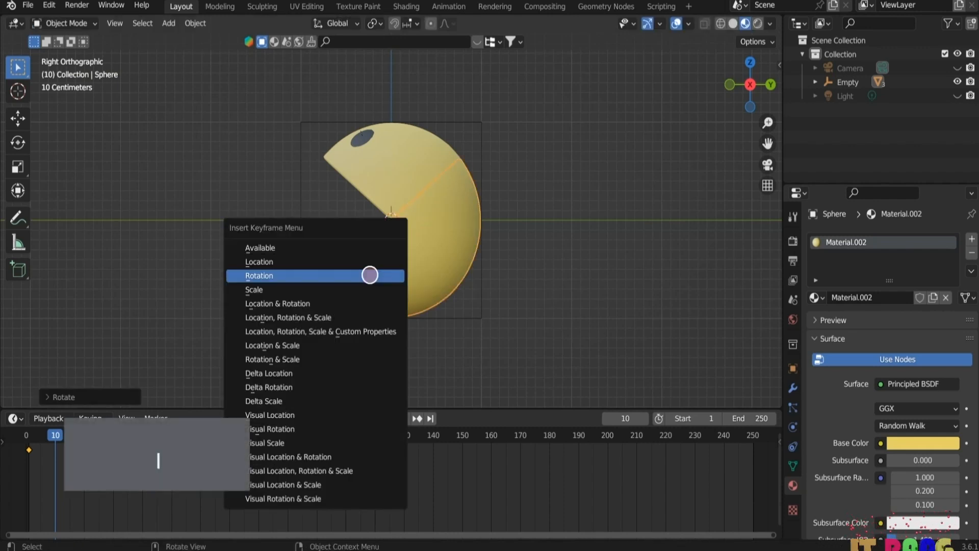
{"action": "left_click", "coordinate": [370, 274]}
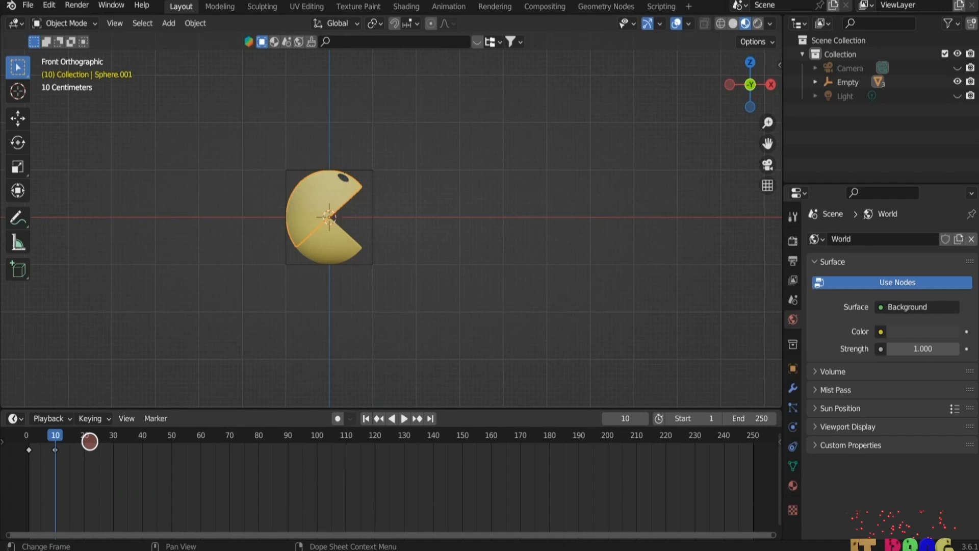
Step: Copy the upper half's closed-mouth keyframe from frame 1 and paste it at frame 20
{"action": "left_click", "coordinate": [83, 435]}
{"action": "key", "text": "space"}
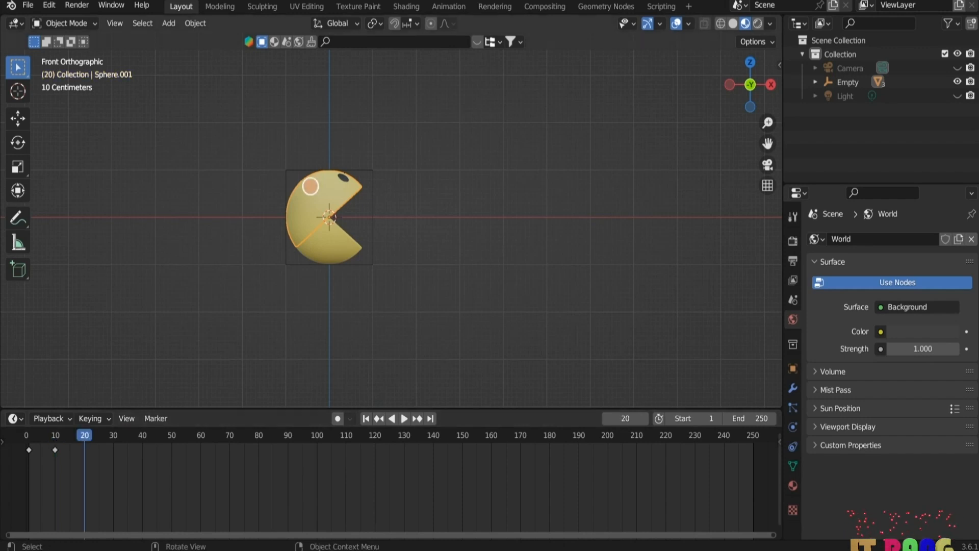
{"action": "left_click", "coordinate": [28, 449]}
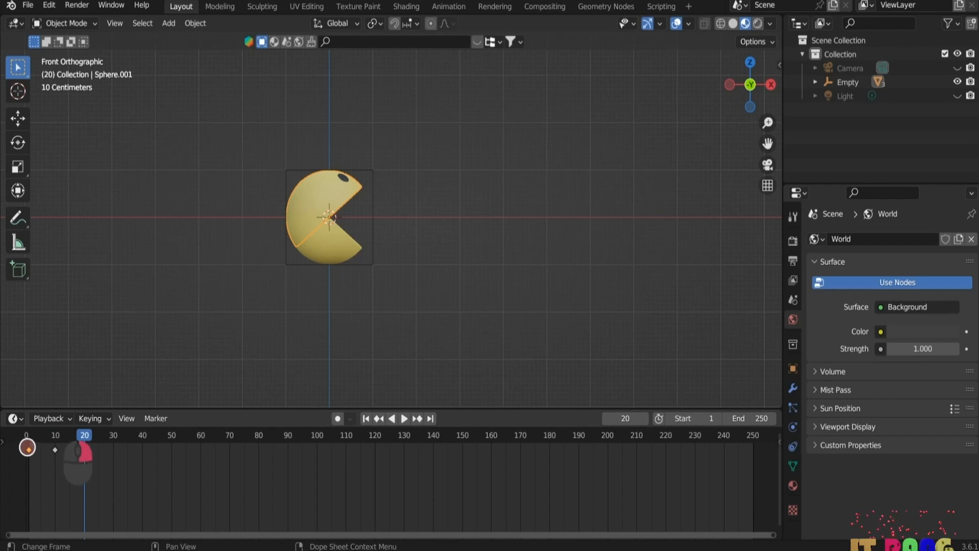
{"action": "right_click", "coordinate": [27, 448]}
{"action": "left_click", "coordinate": [46, 364]}
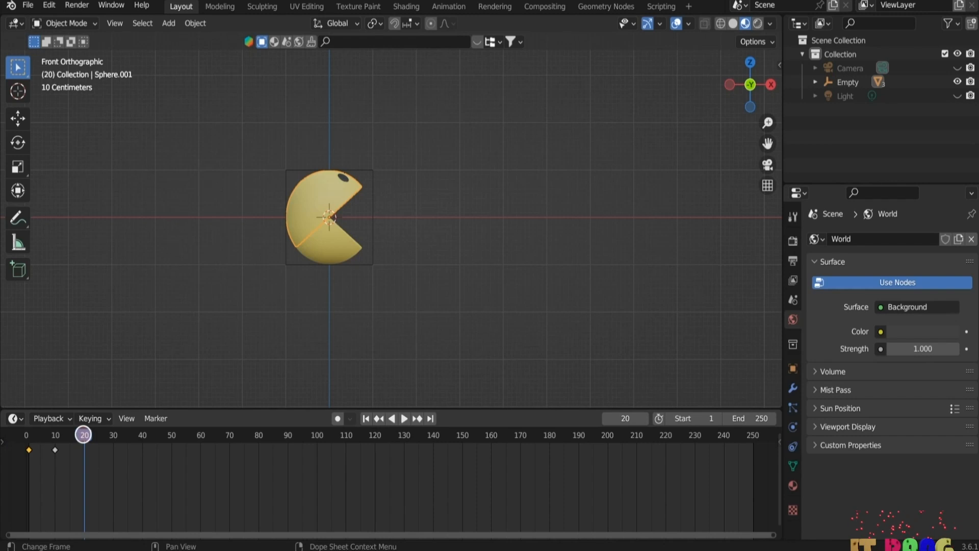
{"action": "key", "text": "ctrl"}
{"action": "key", "text": "ctrl+v"}
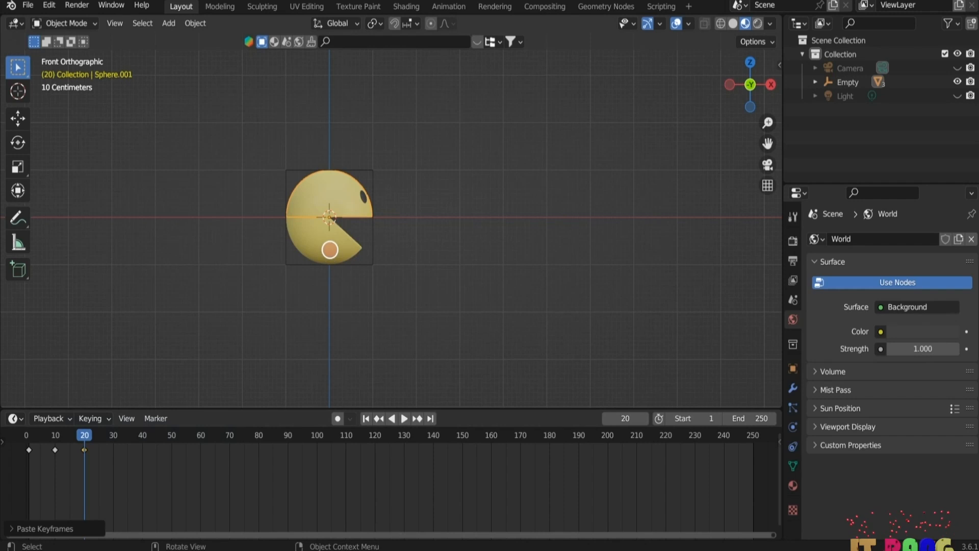
Step: Select the lower half of the ball and copy its frame 1 keyframe to frame 20
{"action": "key", "text": "ctrl+z"}
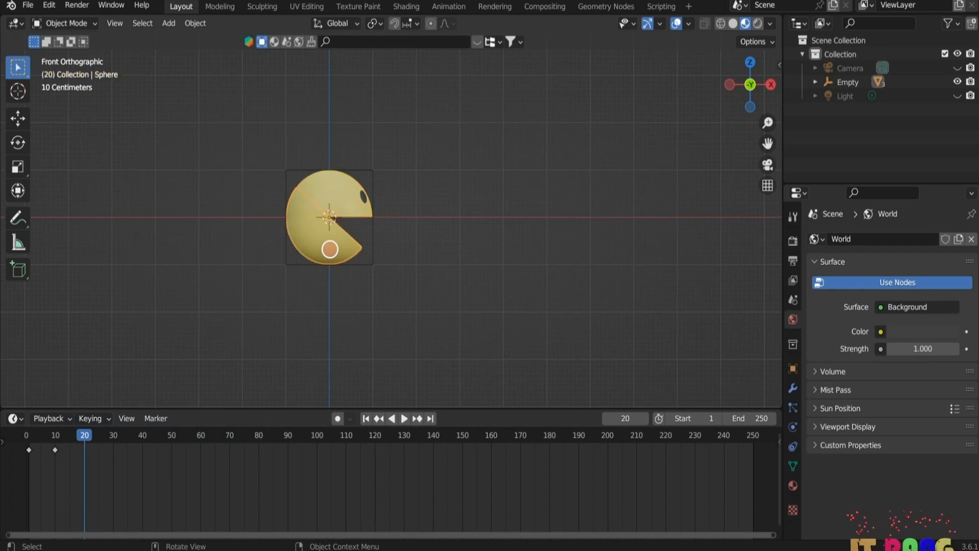
{"action": "left_click", "coordinate": [28, 449]}
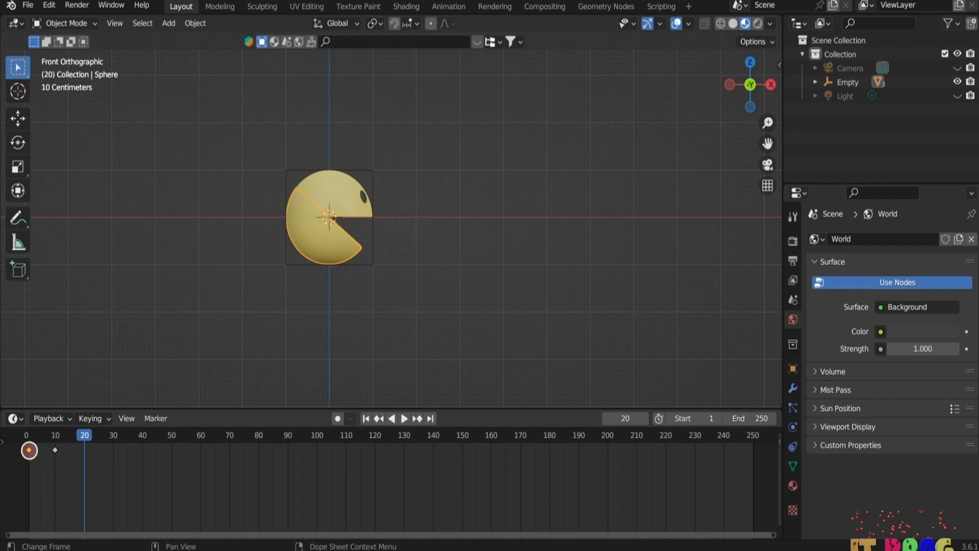
{"action": "right_click", "coordinate": [29, 449]}
{"action": "left_click", "coordinate": [44, 365]}
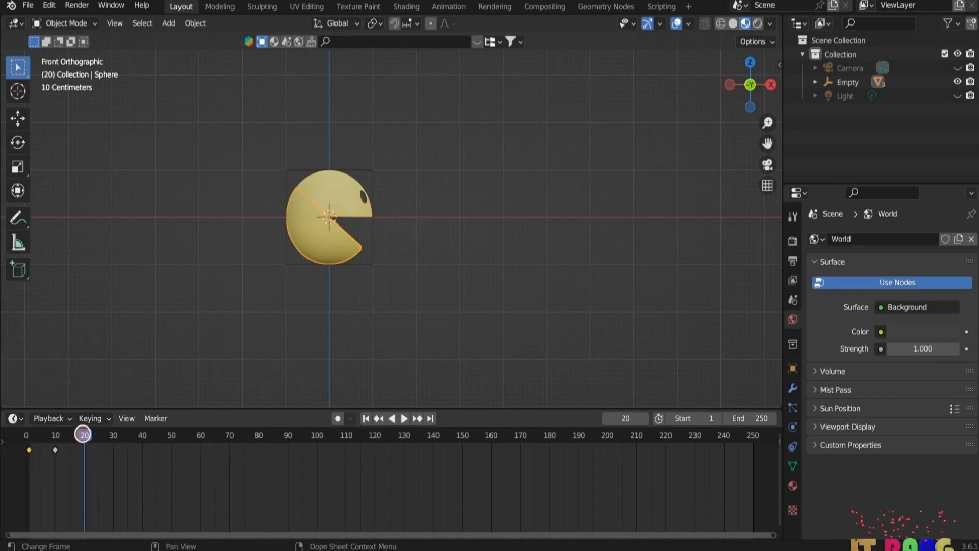
{"action": "right_click", "coordinate": [85, 437]}
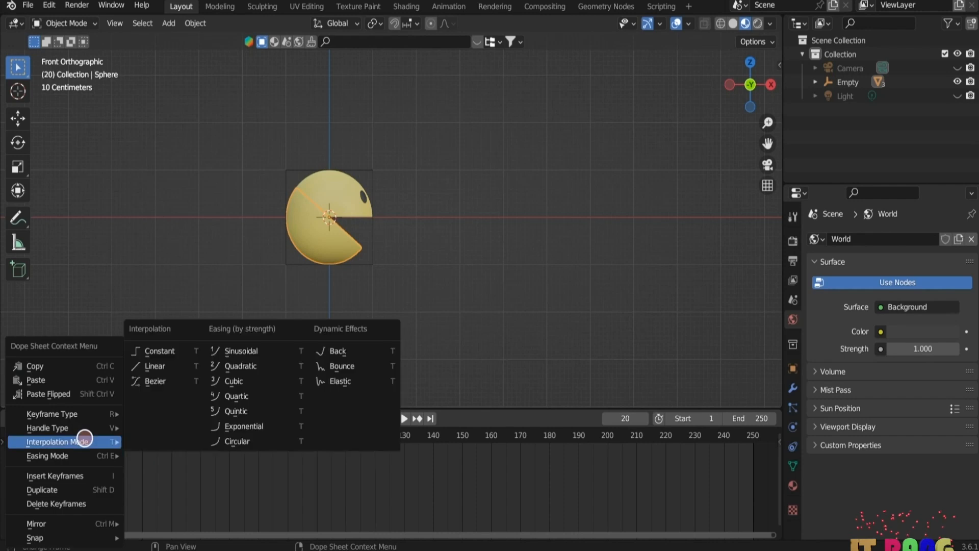
{"action": "left_click", "coordinate": [60, 378]}
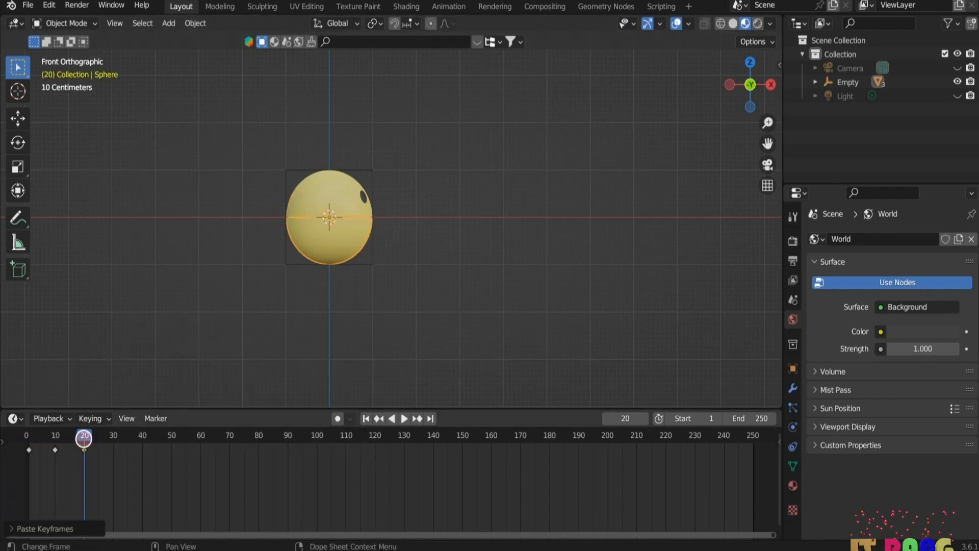
{"action": "mouse_move", "coordinate": [85, 438]}
{"action": "left_mouse_down"}
{"action": "mouse_move", "coordinate": [22, 440]}
{"action": "mouse_move", "coordinate": [82, 438]}
{"action": "left_mouse_up"}
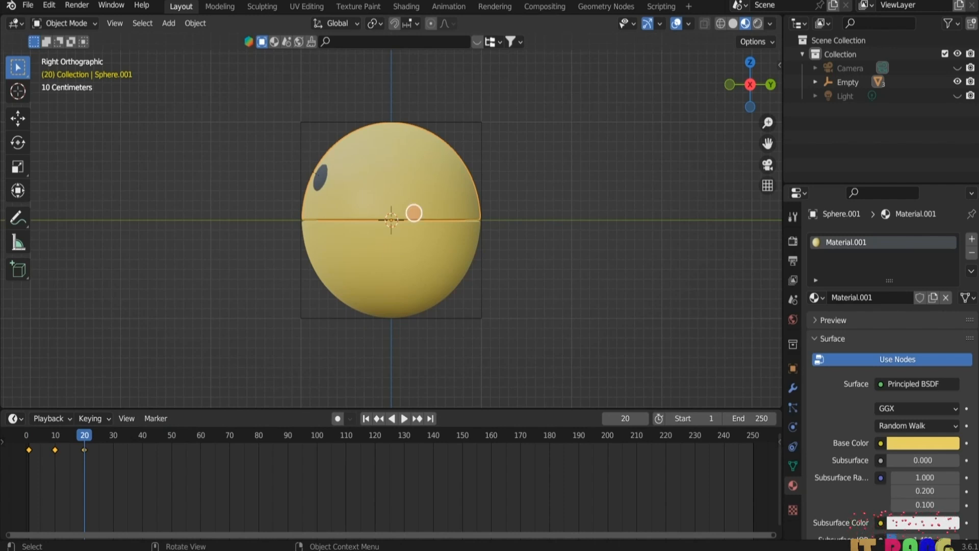
Step: Select both halves of the ball and change the timeline area to the Graph Editor
{"action": "left_click", "coordinate": [392, 255], "text": "shift"}
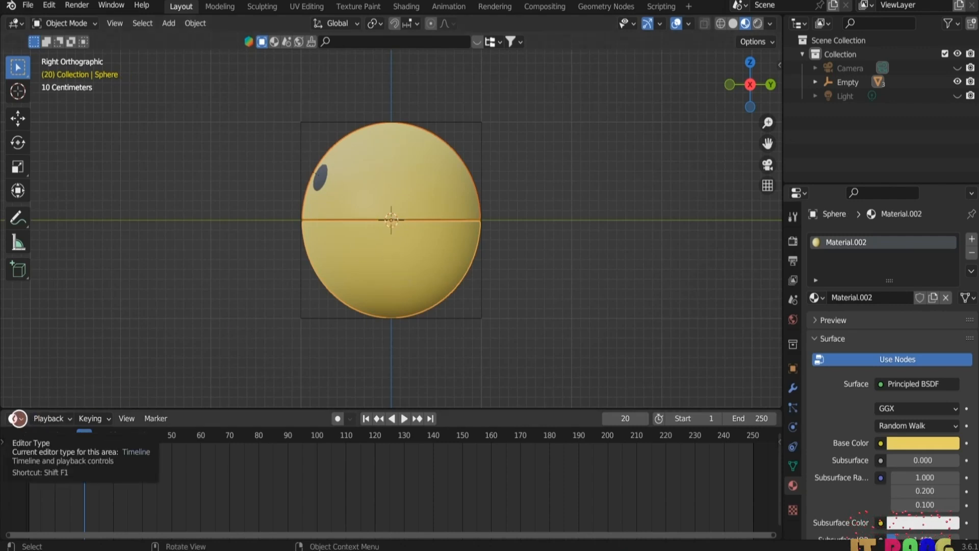
{"action": "left_click", "coordinate": [18, 417]}
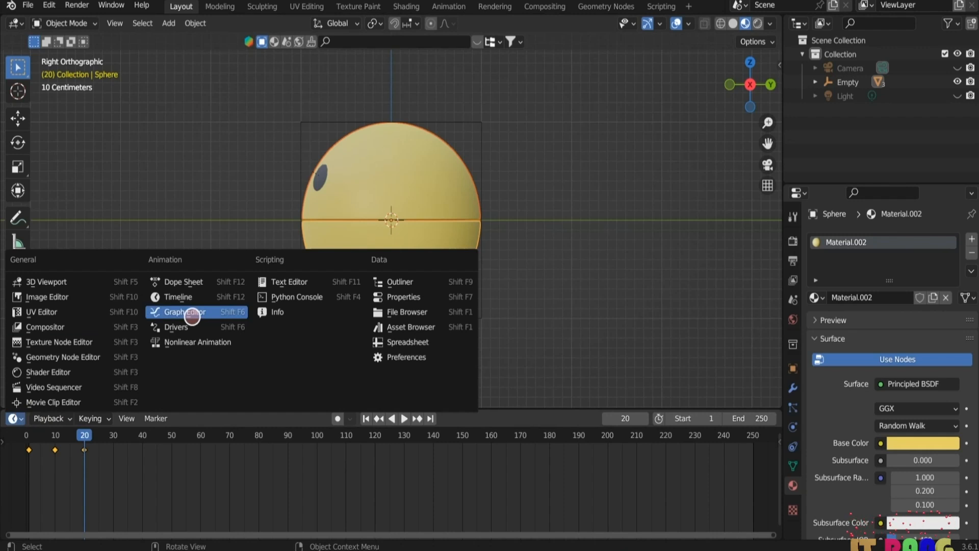
{"action": "left_click", "coordinate": [193, 312]}
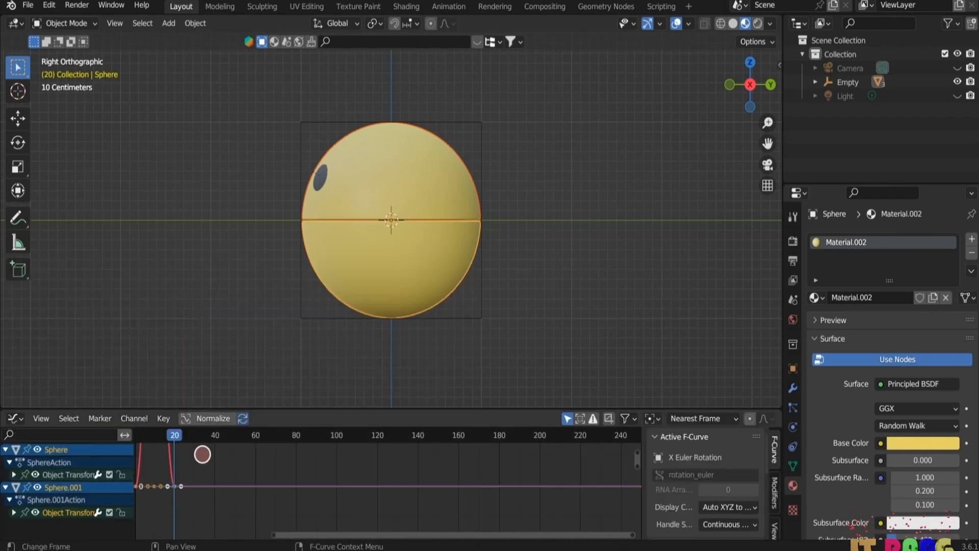
Step: Select all keyframes of both halves and set their extrapolation mode to Make Cyclic (F-Modifier)
{"action": "left_click", "coordinate": [230, 471]}
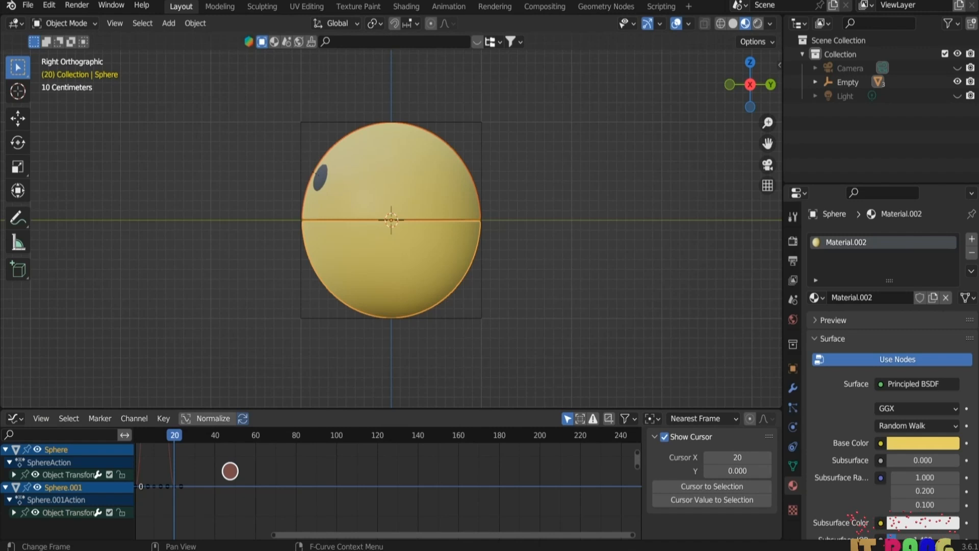
{"action": "key", "text": "a"}
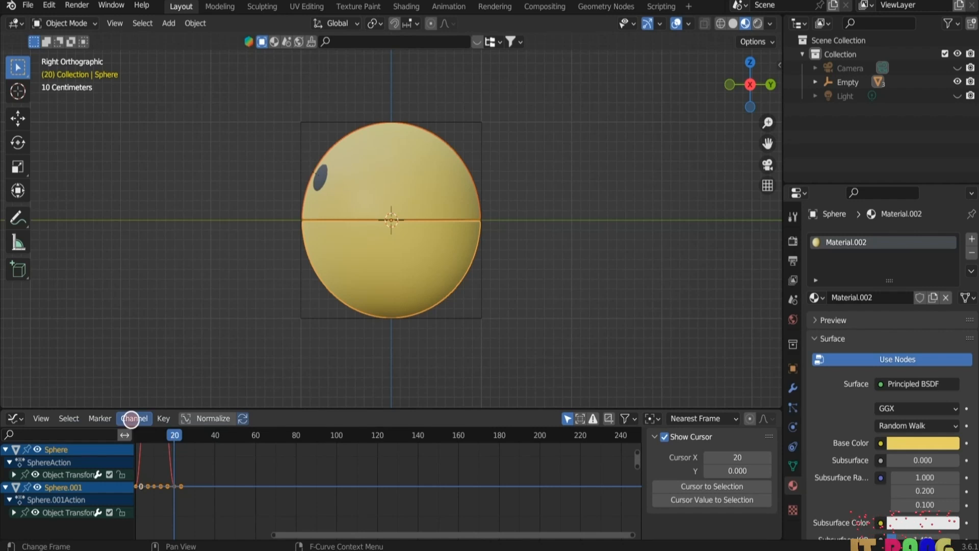
{"action": "left_click", "coordinate": [138, 419]}
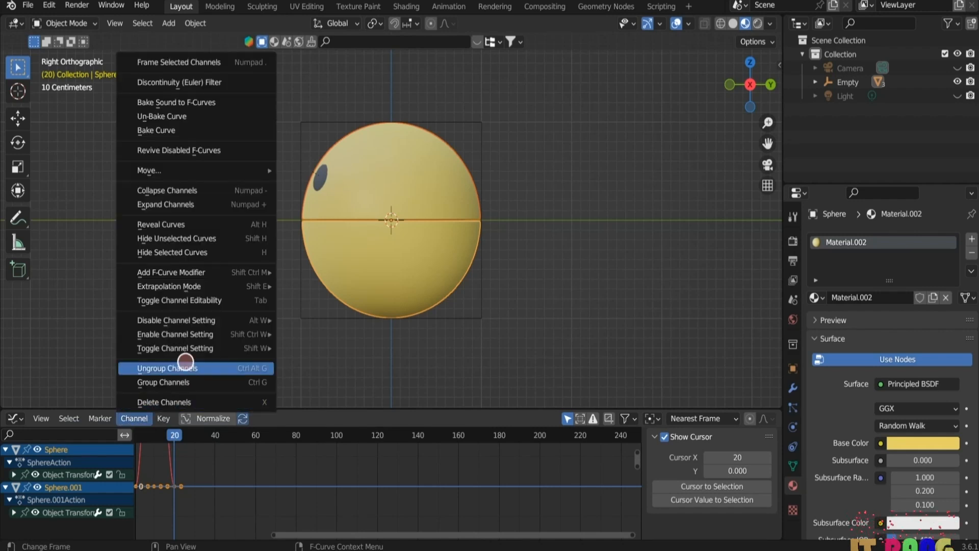
{"action": "mouse_move", "coordinate": [207, 282]}
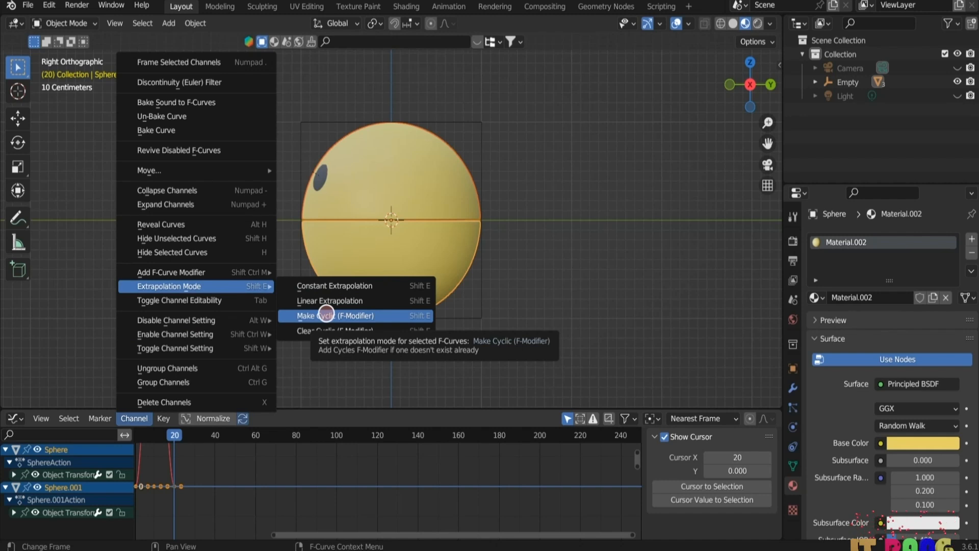
{"action": "left_click", "coordinate": [328, 316]}
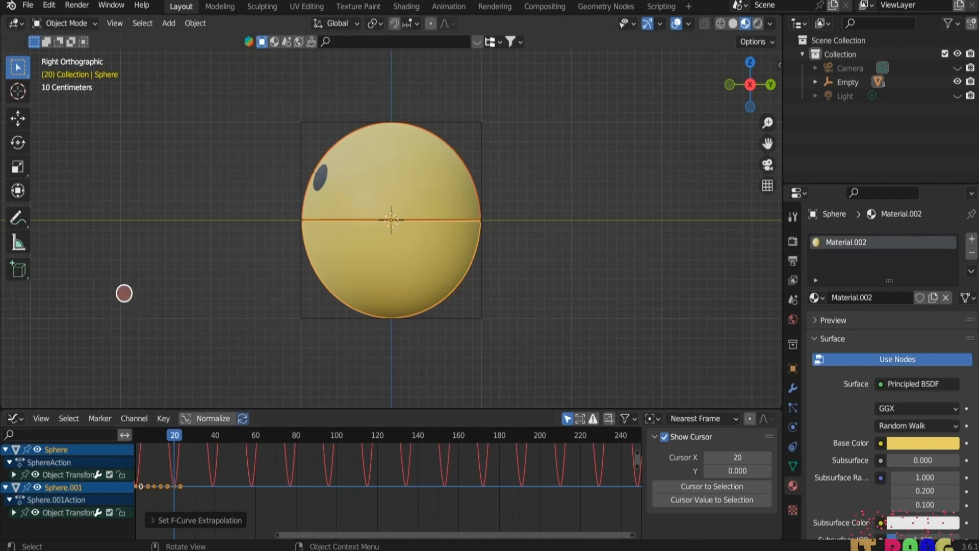
Step: Play the looping mouth animation, stop it, and change the Graph Editor area back to the Timeline
{"action": "key", "text": "space"}
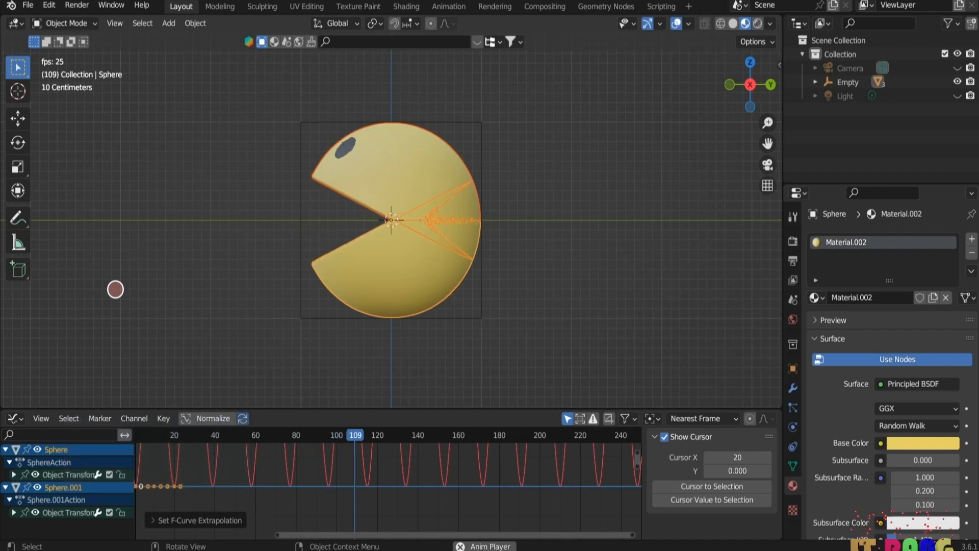
{"action": "key", "text": "space"}
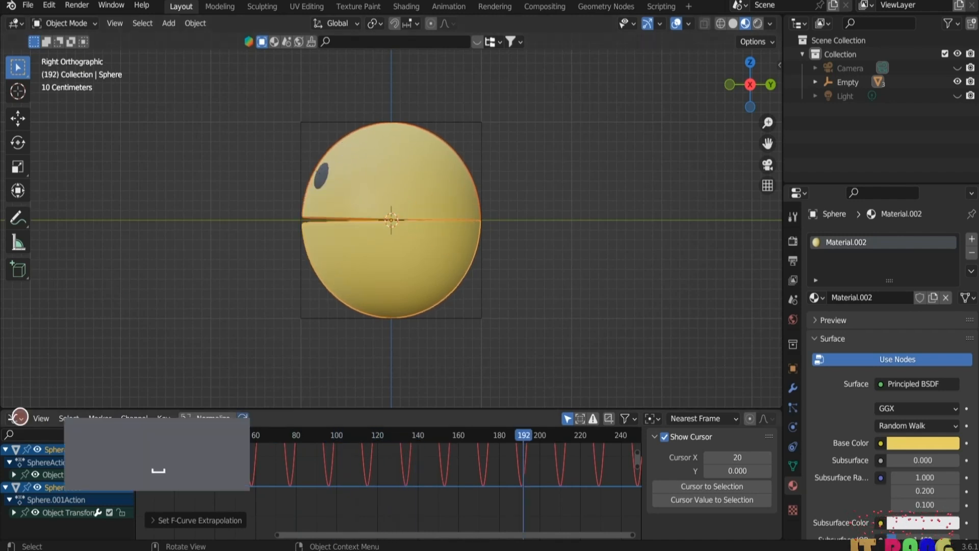
{"action": "left_click", "coordinate": [19, 416]}
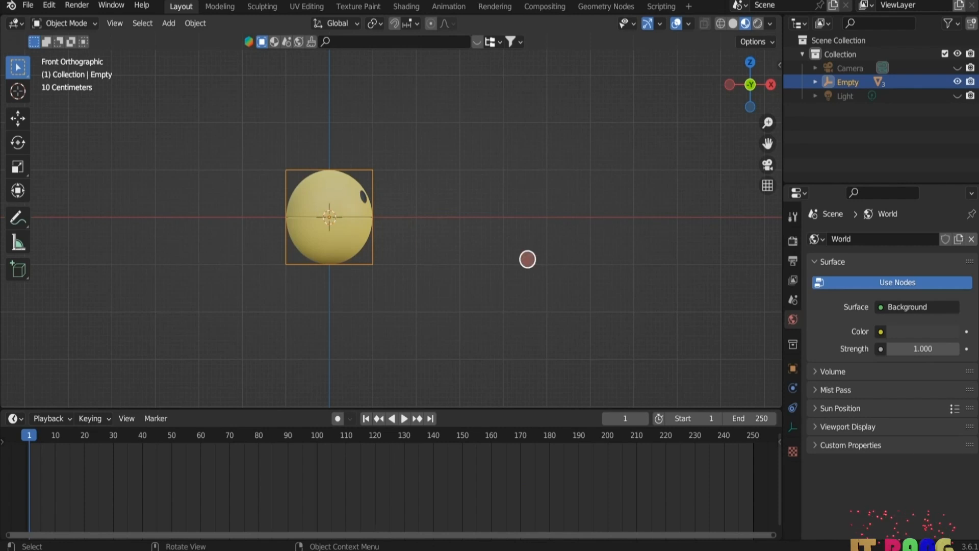
Step: In top view, insert a Location keyframe for the cube empty at frame 1
{"action": "left_click", "coordinate": [749, 61]}
{"action": "scroll", "coordinate": [555, 171], "scroll_direction": "down", "scroll_amount": 3}
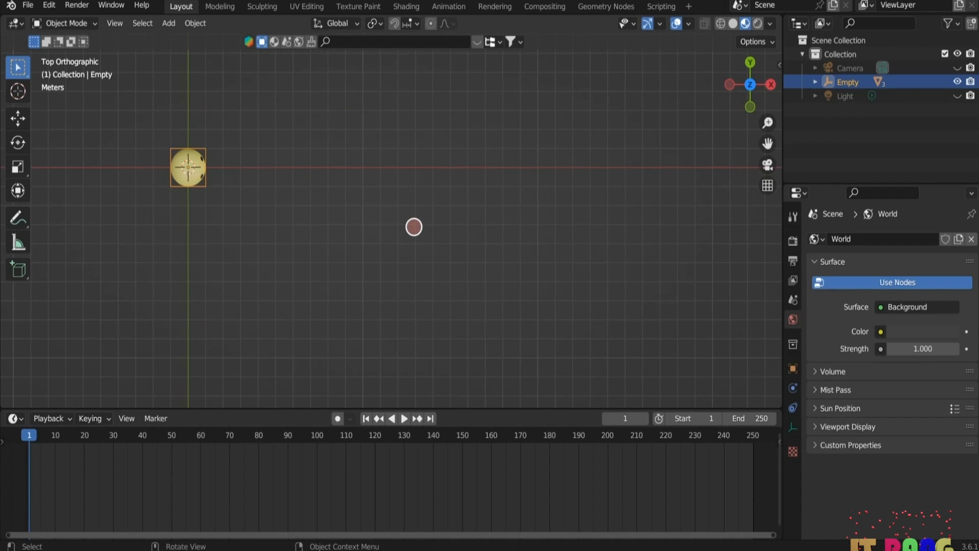
{"action": "key", "text": "i"}
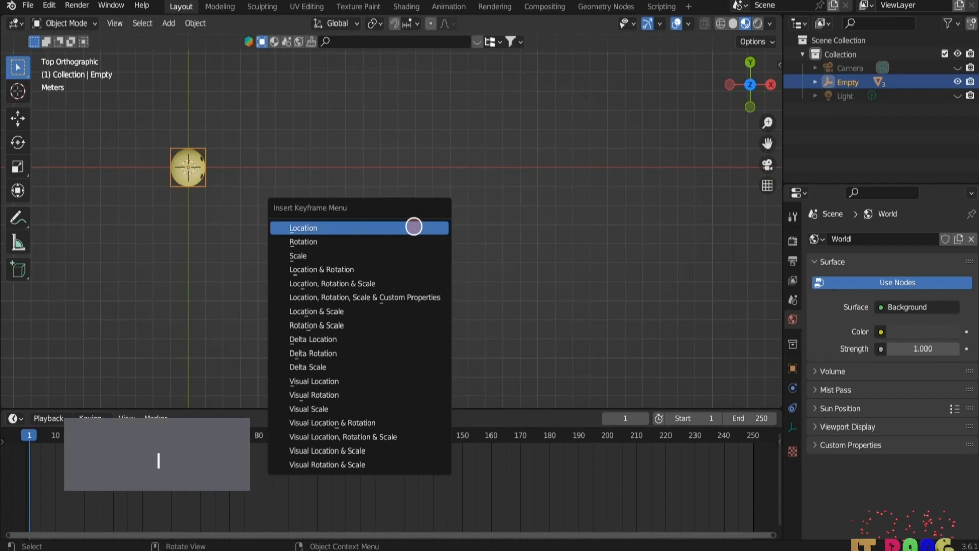
{"action": "left_click", "coordinate": [409, 225]}
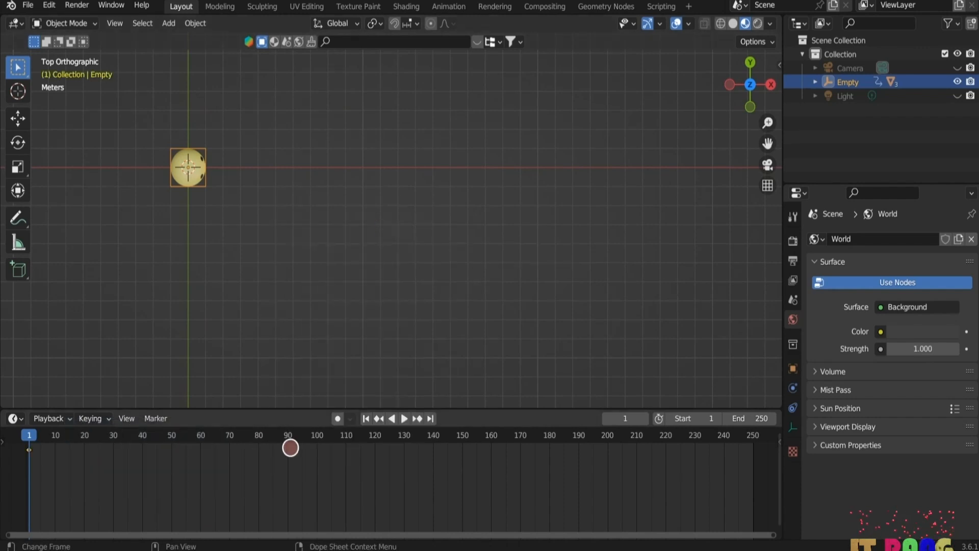
Step: At frame 100, move the empty about 19.6 m along the X axis and insert a Location keyframe
{"action": "left_click", "coordinate": [317, 435]}
{"action": "key", "text": "g"}
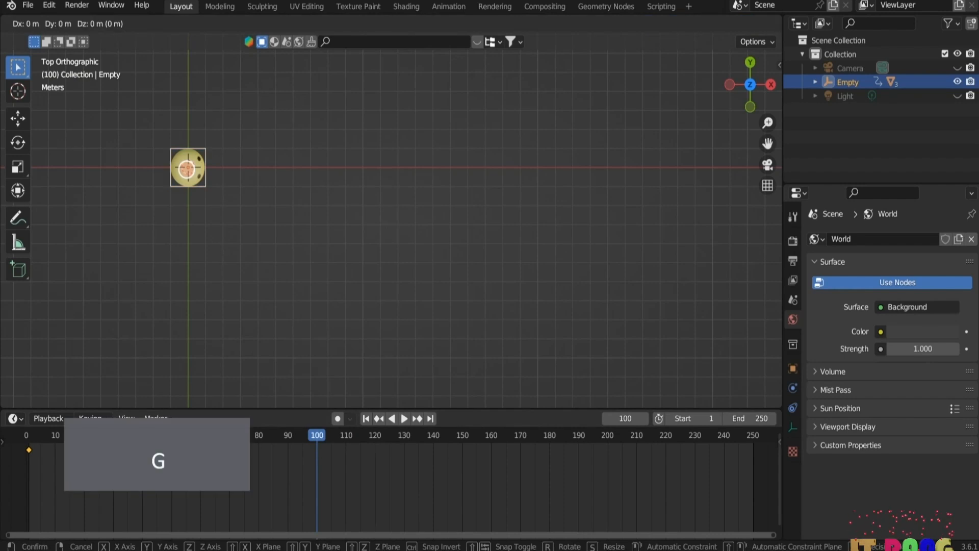
{"action": "key", "text": "x"}
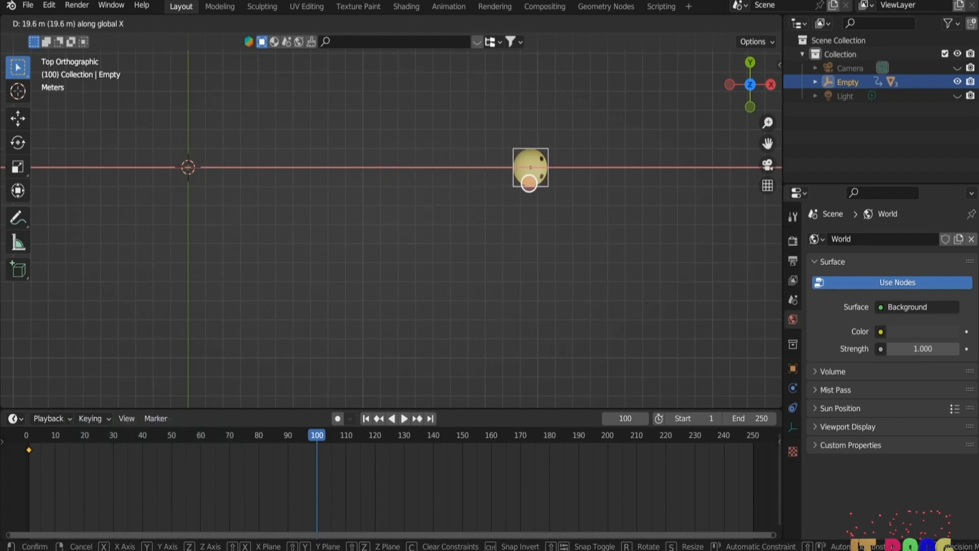
{"action": "left_click", "coordinate": [529, 183]}
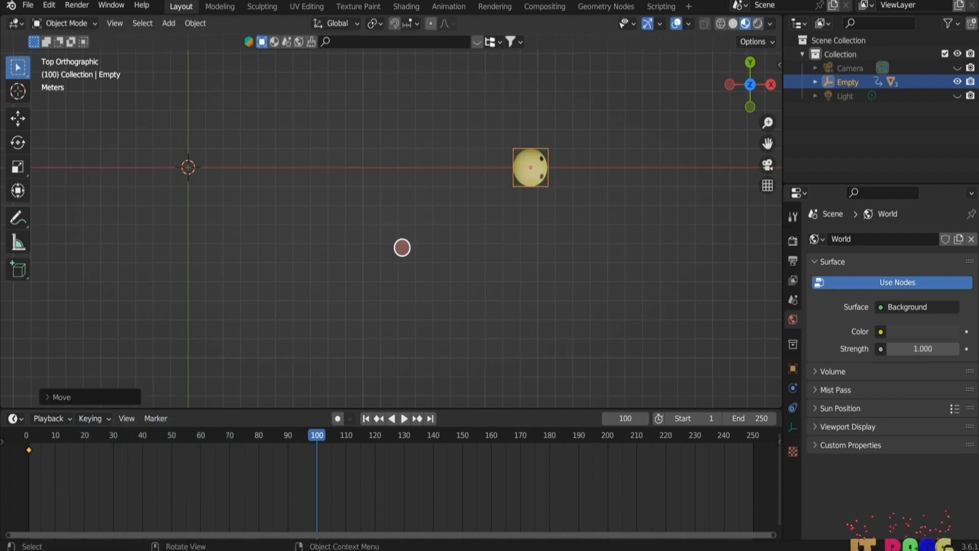
{"action": "key", "text": "i"}
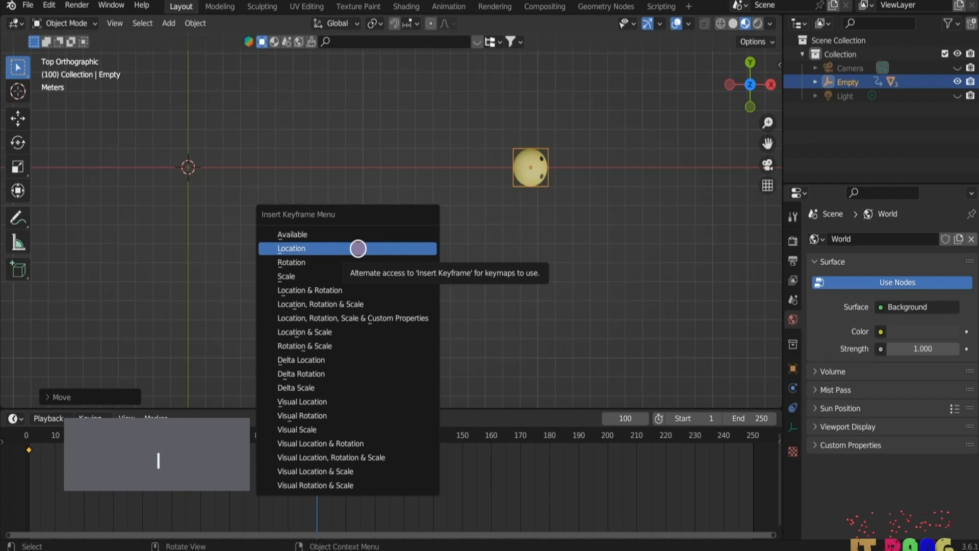
{"action": "left_click", "coordinate": [358, 248]}
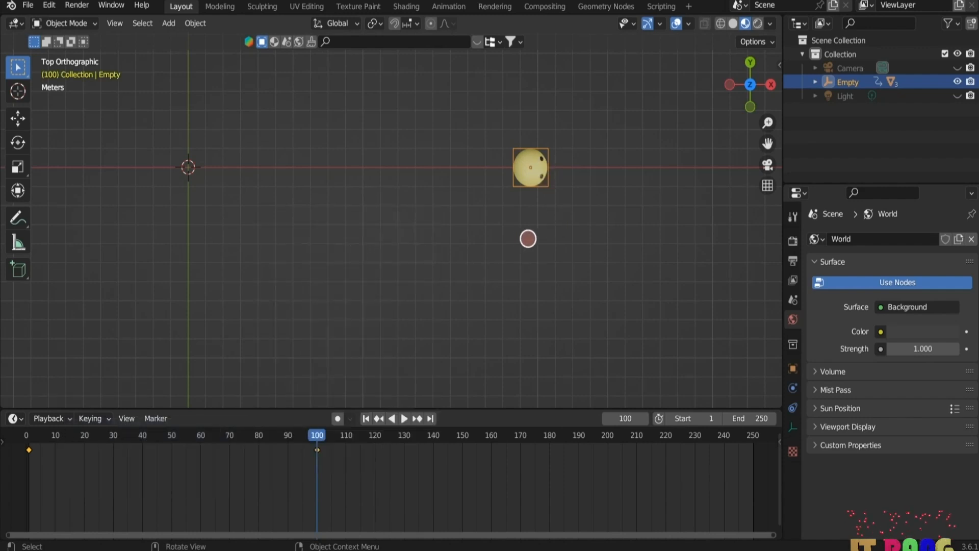
Step: Insert a Rotation keyframe for the empty at frame 105
{"action": "left_click", "coordinate": [331, 431]}
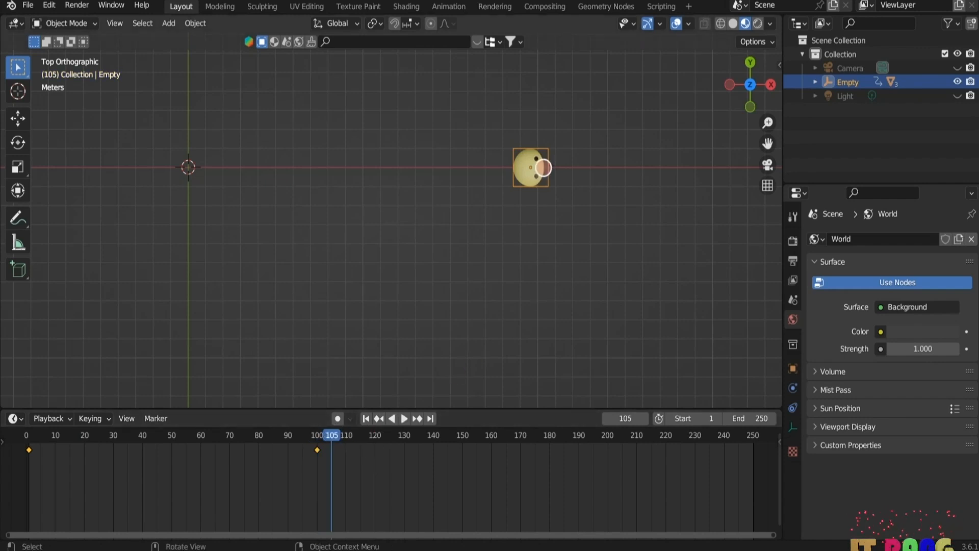
{"action": "key", "text": "i"}
{"action": "left_click", "coordinate": [486, 180]}
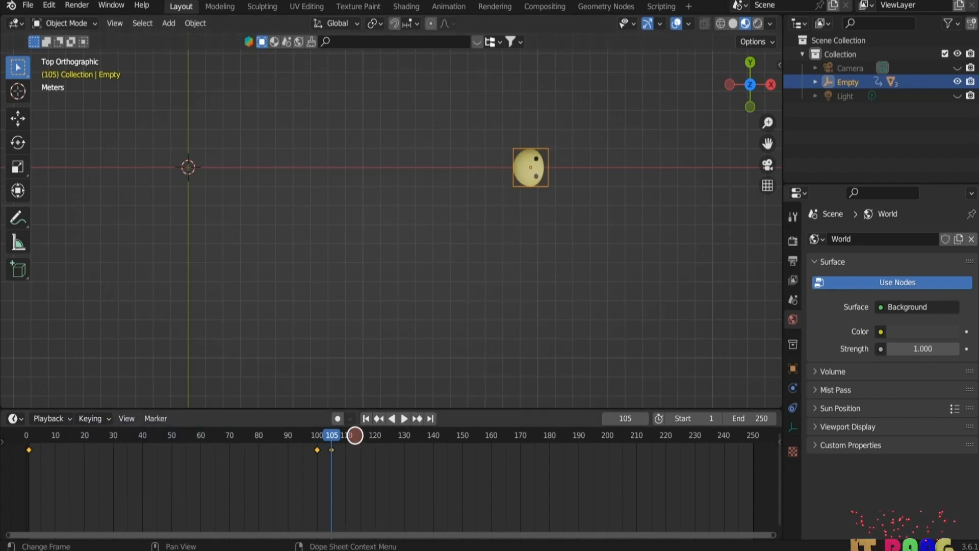
Step: At frame 110, rotate the empty -90° around the Z axis and insert a Rotation keyframe
{"action": "left_click", "coordinate": [347, 435]}
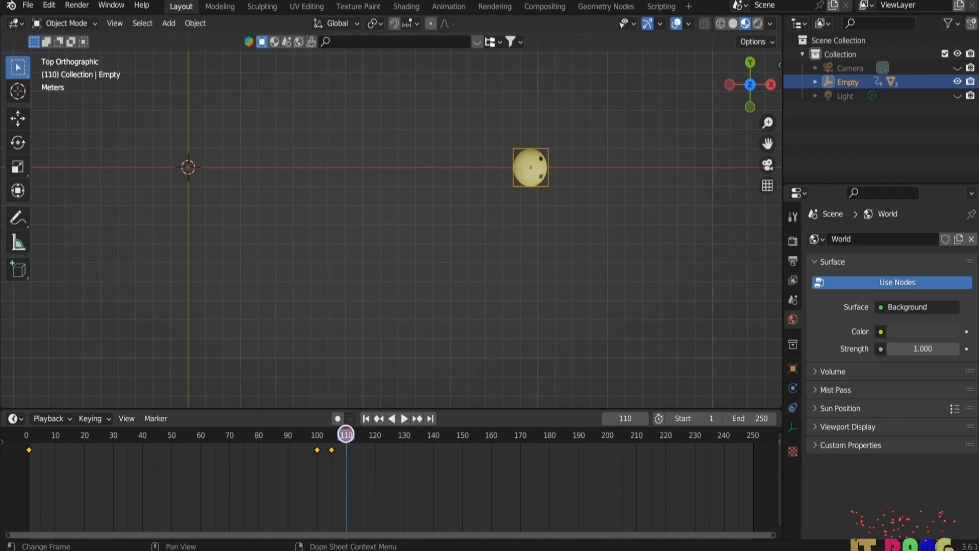
{"action": "key", "text": "r"}
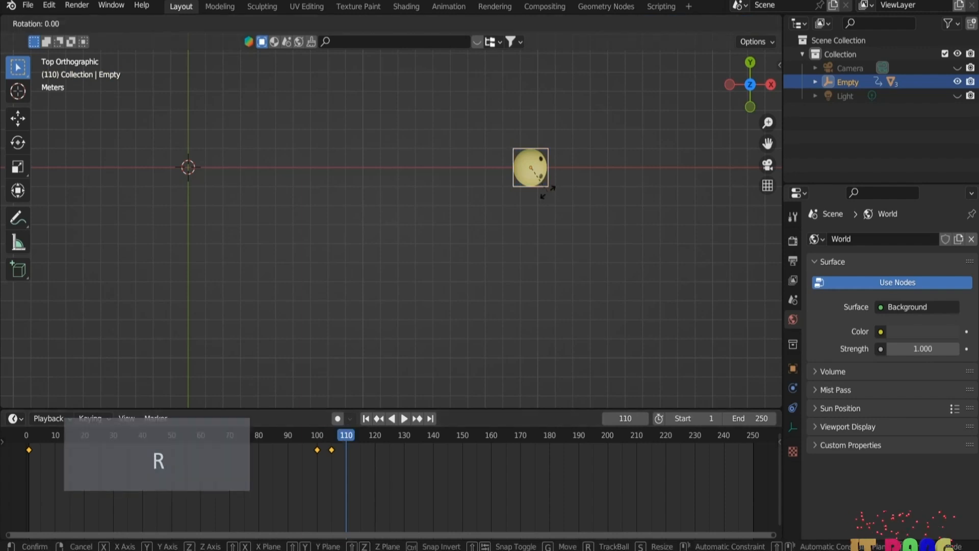
{"action": "key", "text": "z"}
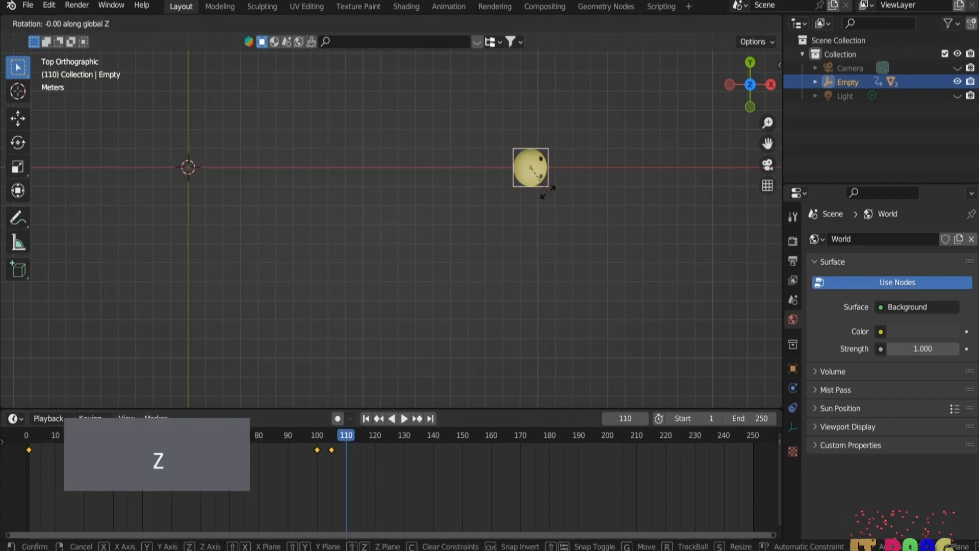
{"action": "key", "text": "minus"}
{"action": "key", "text": "9"}
{"action": "key", "text": "0"}
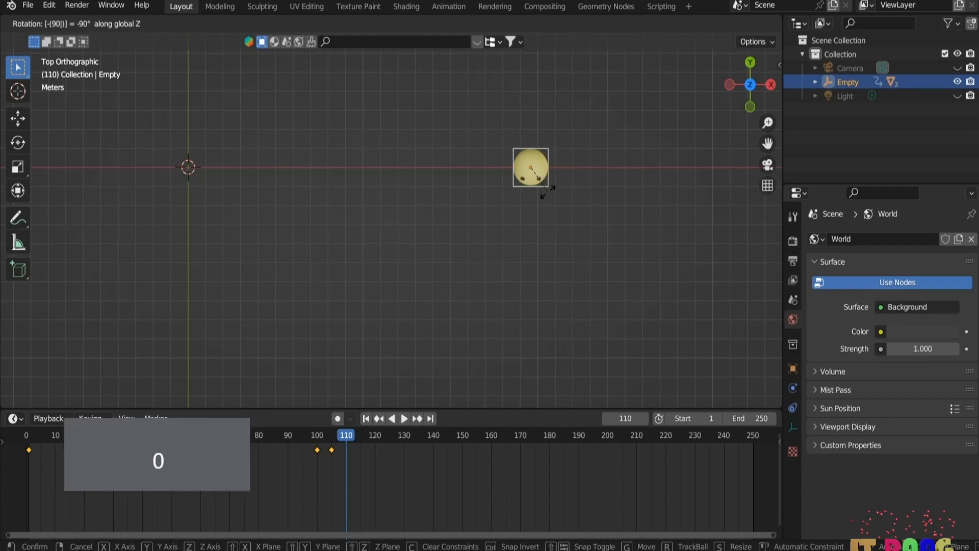
{"action": "key", "text": "Return"}
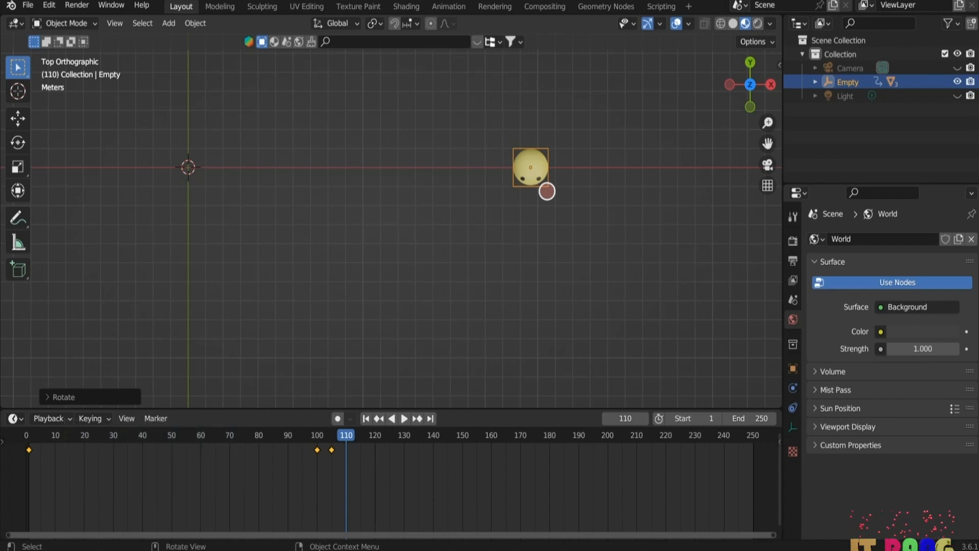
{"action": "key", "text": "i"}
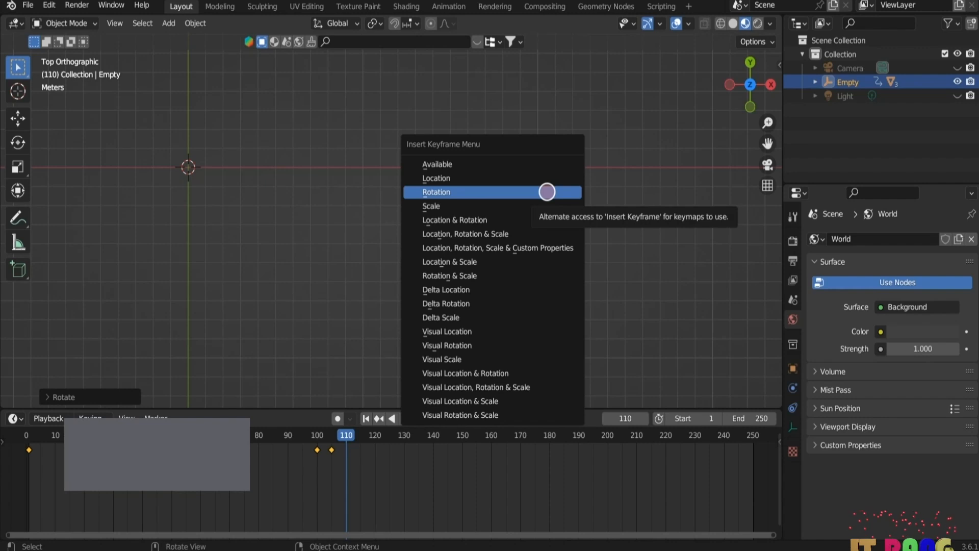
{"action": "left_click", "coordinate": [547, 192]}
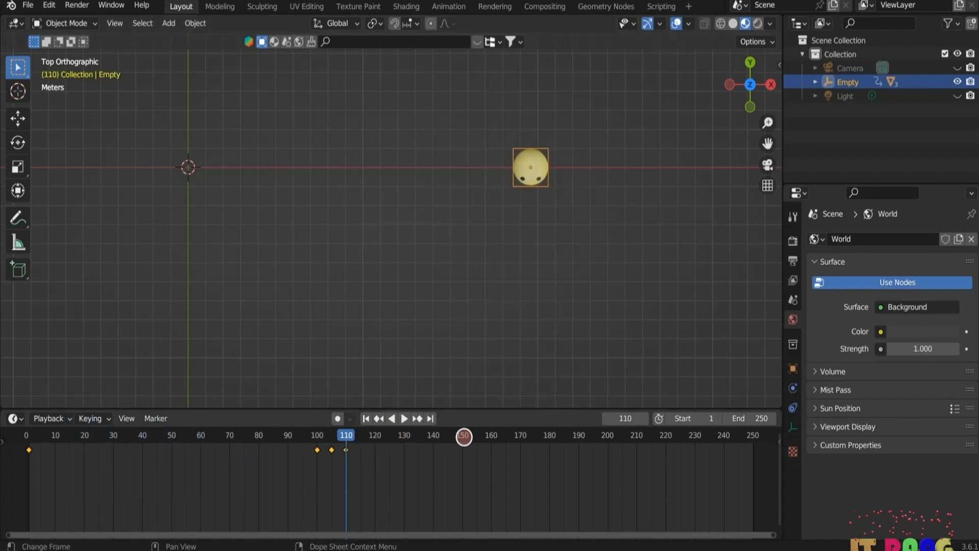
Step: At frame 150, move the empty along the negative Y axis and insert a Location keyframe
{"action": "left_click", "coordinate": [461, 435]}
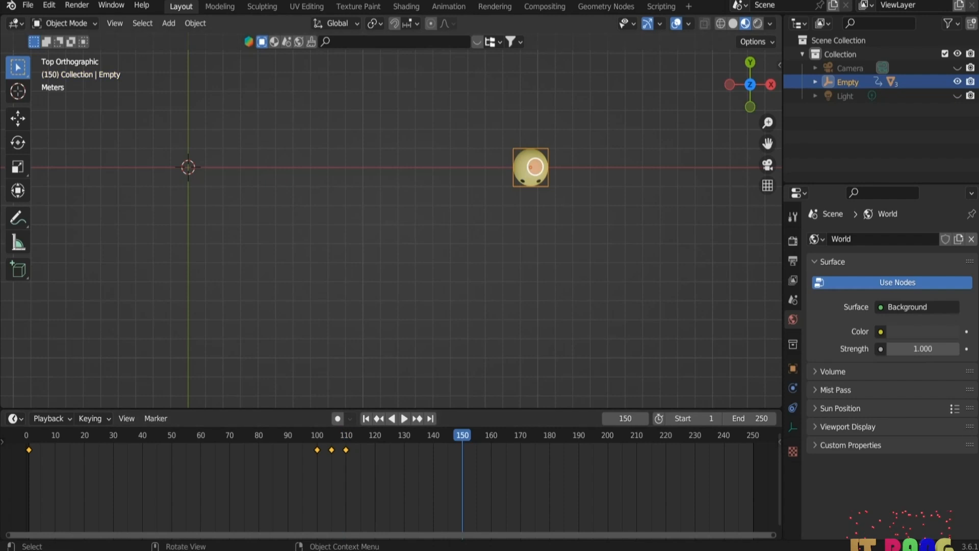
{"action": "key", "text": "g"}
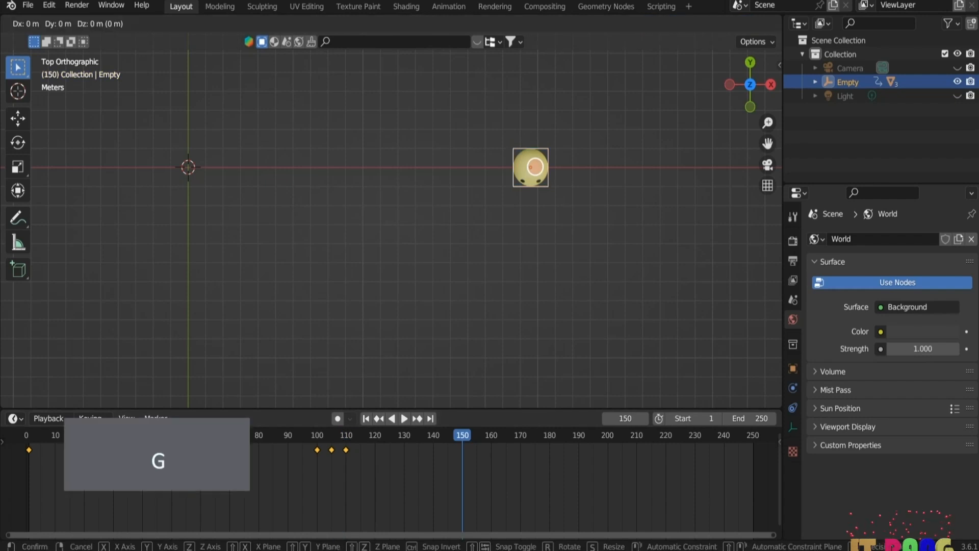
{"action": "key", "text": "y"}
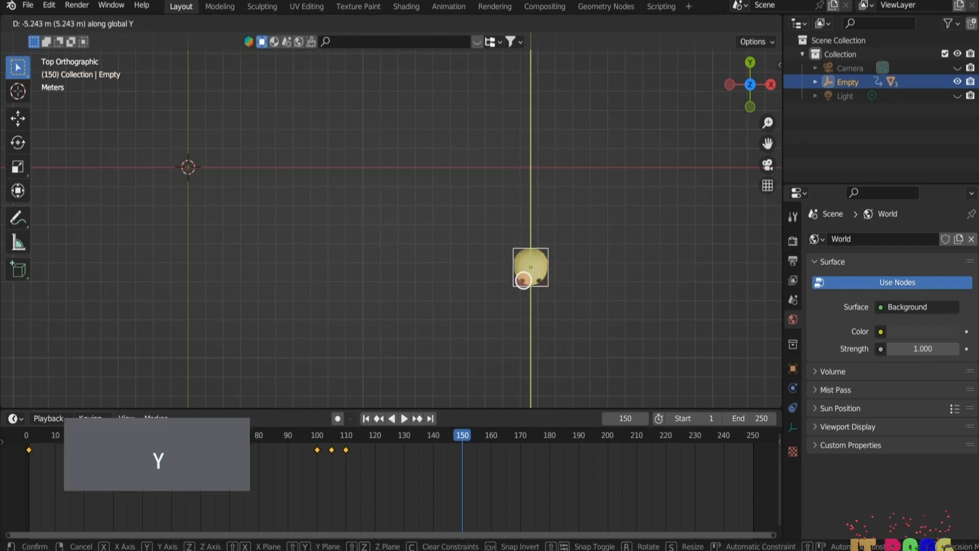
{"action": "key", "text": "Return"}
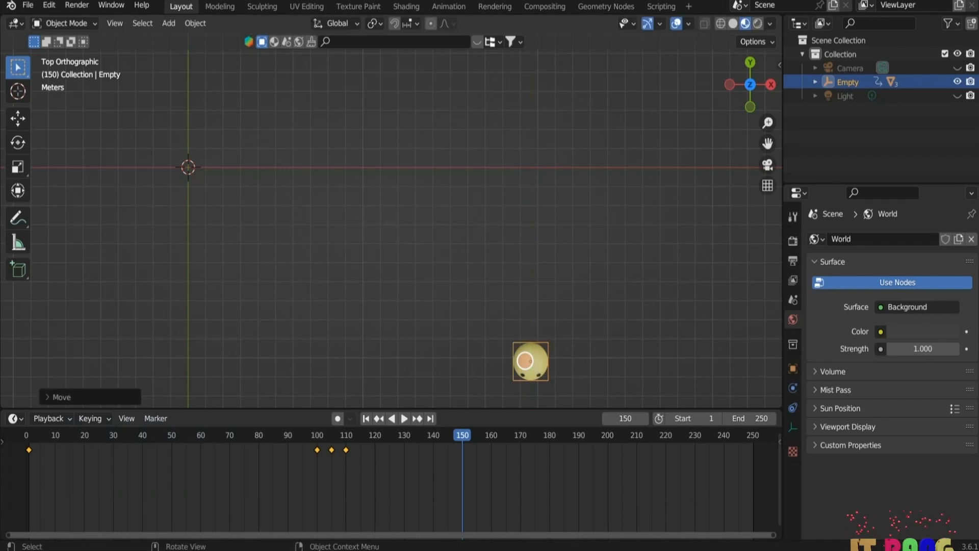
{"action": "key", "text": "i"}
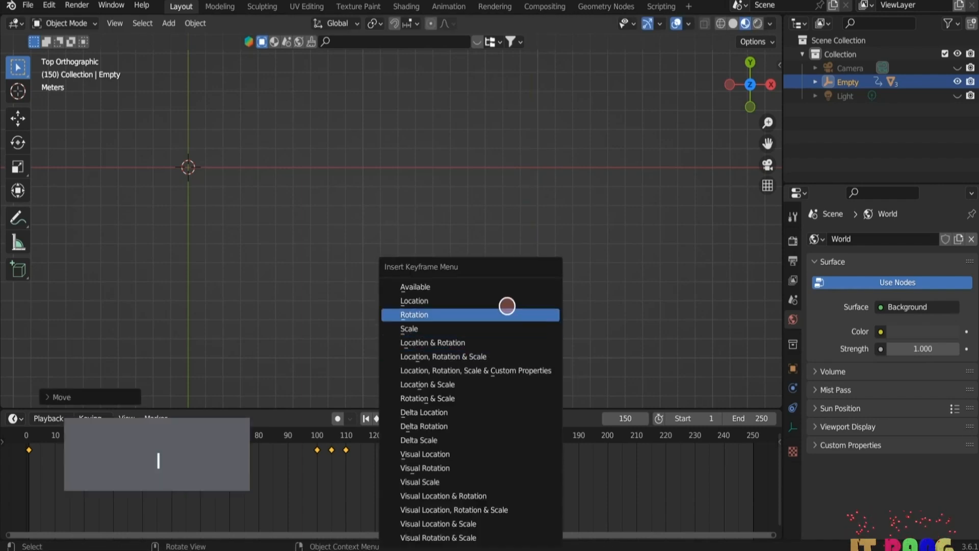
{"action": "left_click", "coordinate": [505, 301]}
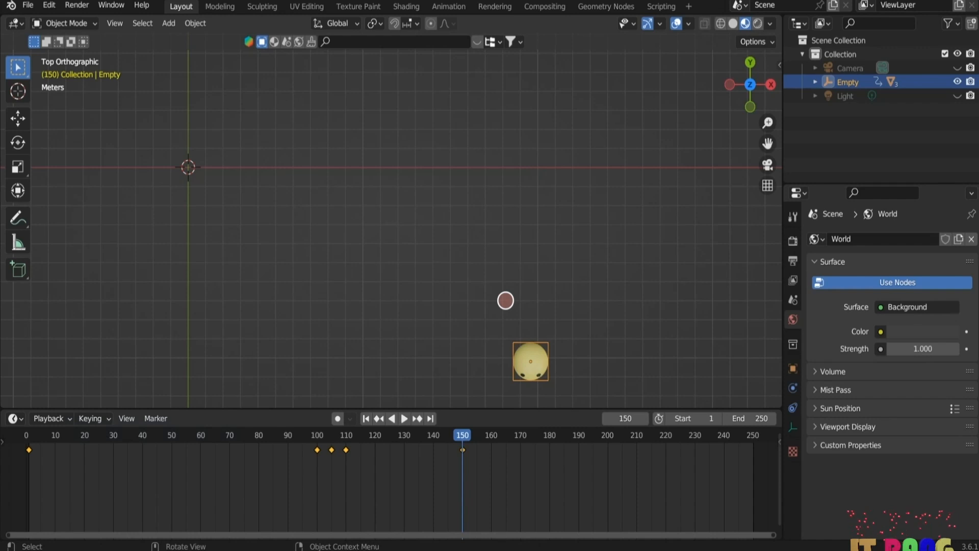
Step: Play the movement and turn of the character from frame 1 in a perspective view
{"action": "key", "text": "shift+Left"}
{"action": "middle_click_drag", "start_coordinate": [374, 330], "coordinate": [407, 358]}
{"action": "key", "text": "space"}
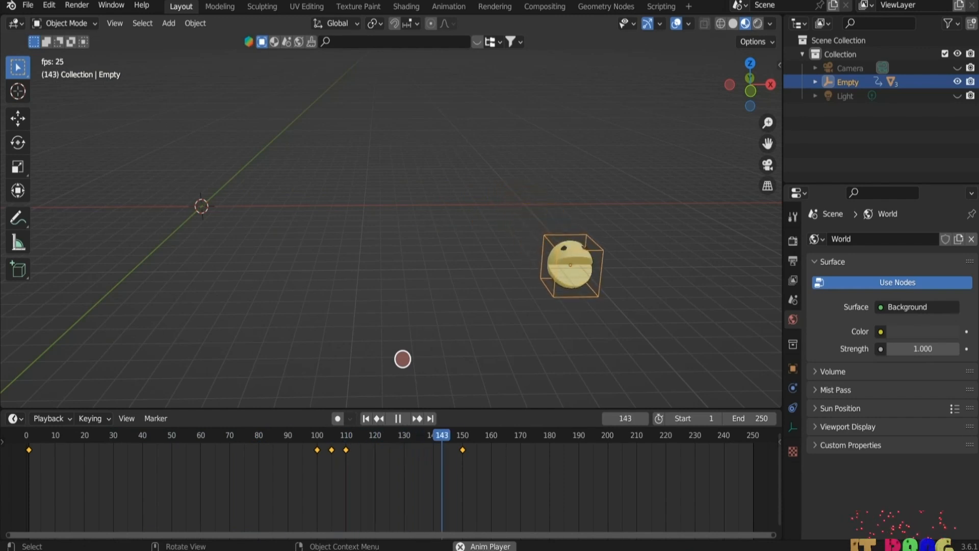
{"action": "key", "text": "Escape"}
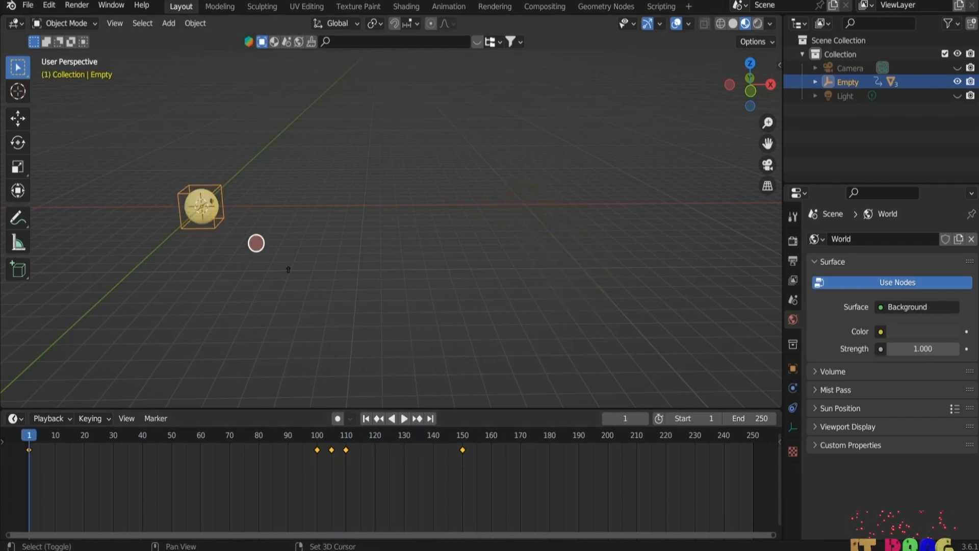
Step: Add a mesh plane to the scene
{"action": "key", "text": "shift+a"}
{"action": "mouse_move", "coordinate": [256, 244]}
{"action": "left_click", "coordinate": [307, 244]}
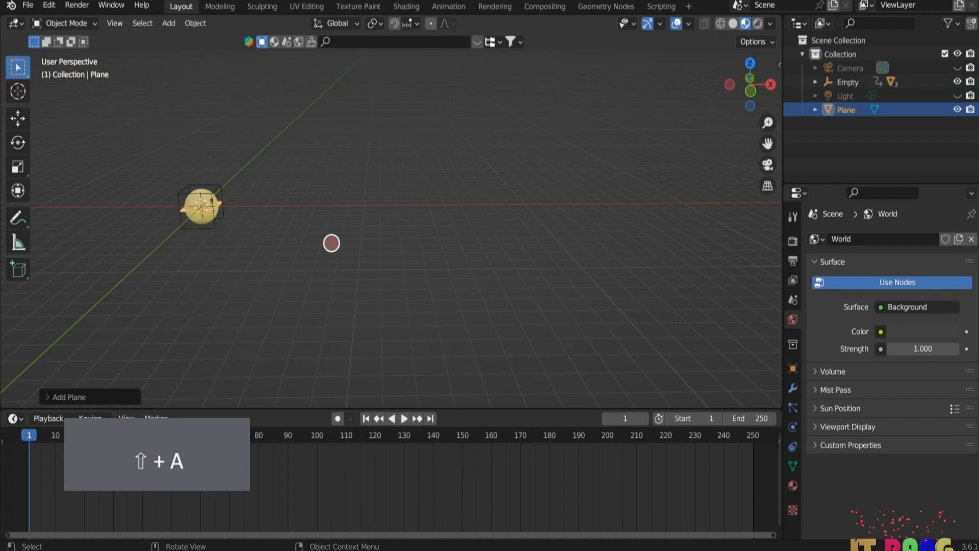
Step: Scale the plane up about 10 times and move it along the Z axis beneath the ball
{"action": "middle_click_drag", "start_coordinate": [331, 243], "coordinate": [290, 307]}
{"action": "key", "text": "s"}
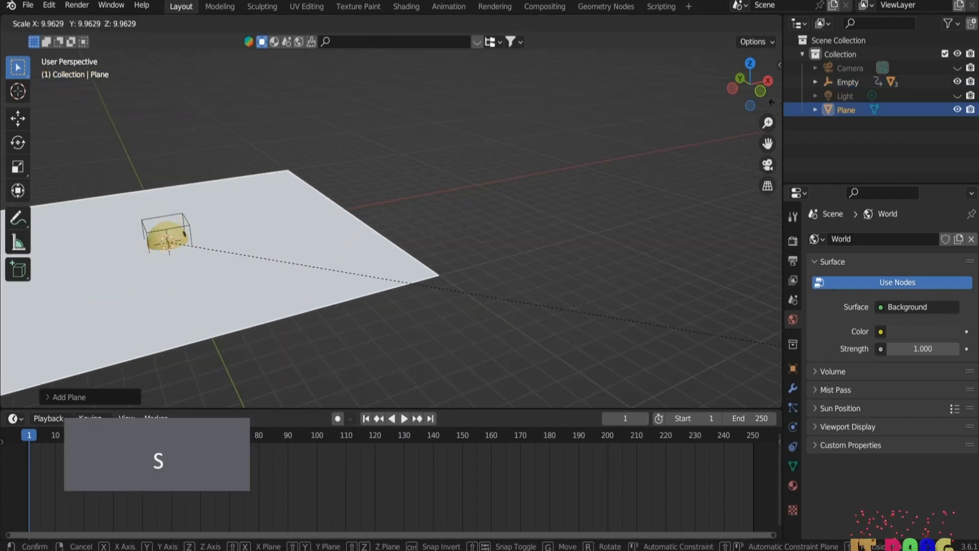
{"action": "left_click", "coordinate": [306, 294]}
{"action": "key", "text": "g"}
{"action": "key", "text": "z"}
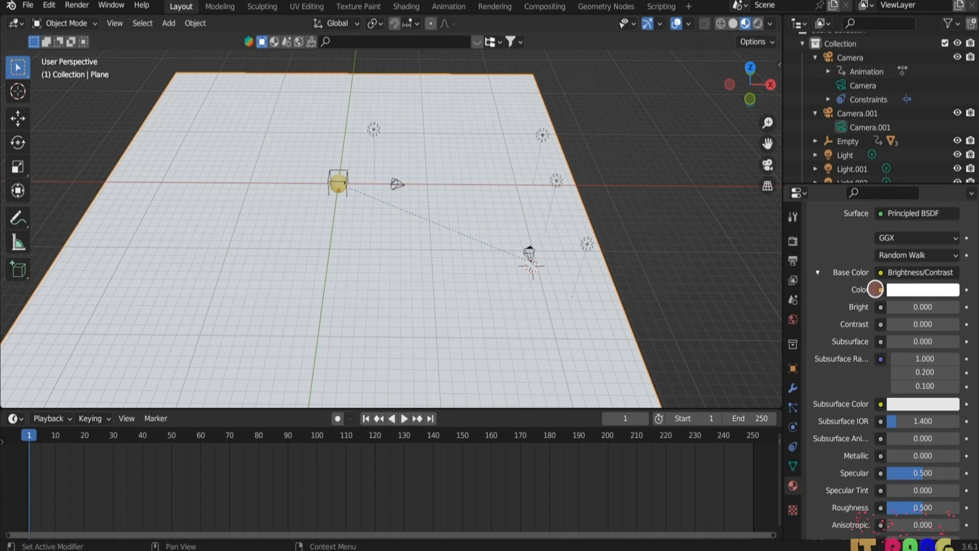
Step: Assign a Checker Texture to the plane material's color input, with Color2 set to blue (hue 0.610, saturation 0.958) and Scale 14
{"action": "left_click", "coordinate": [880, 290]}
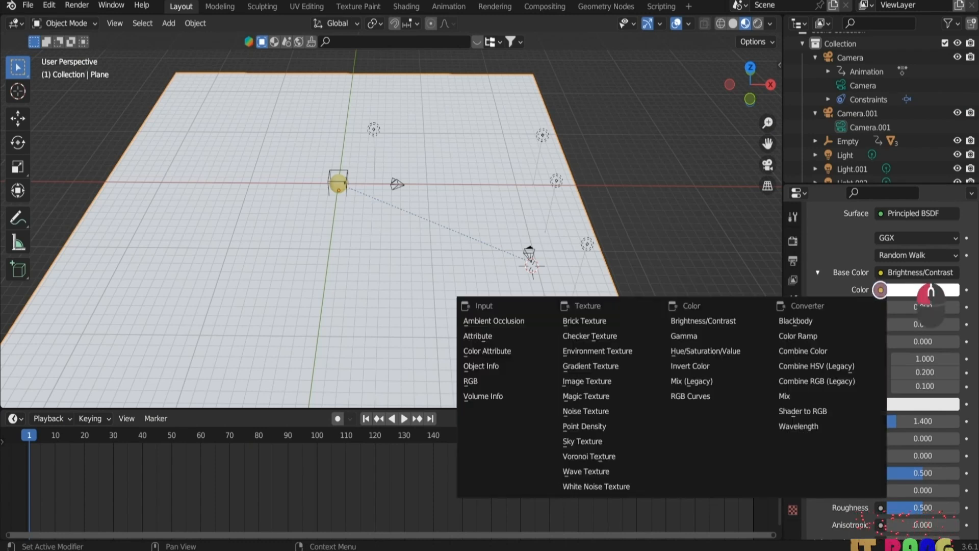
{"action": "left_click", "coordinate": [603, 336]}
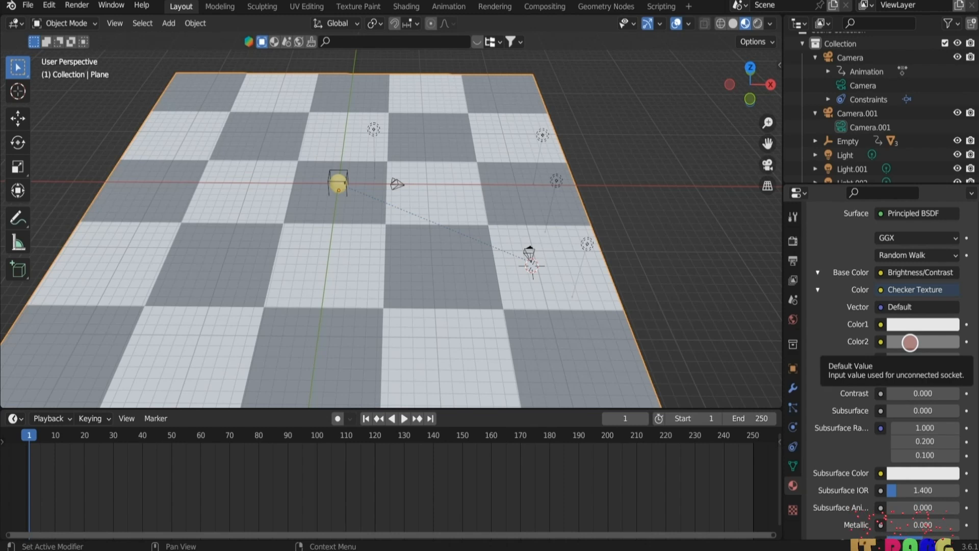
{"action": "left_click", "coordinate": [909, 343]}
{"action": "left_click", "coordinate": [910, 154]}
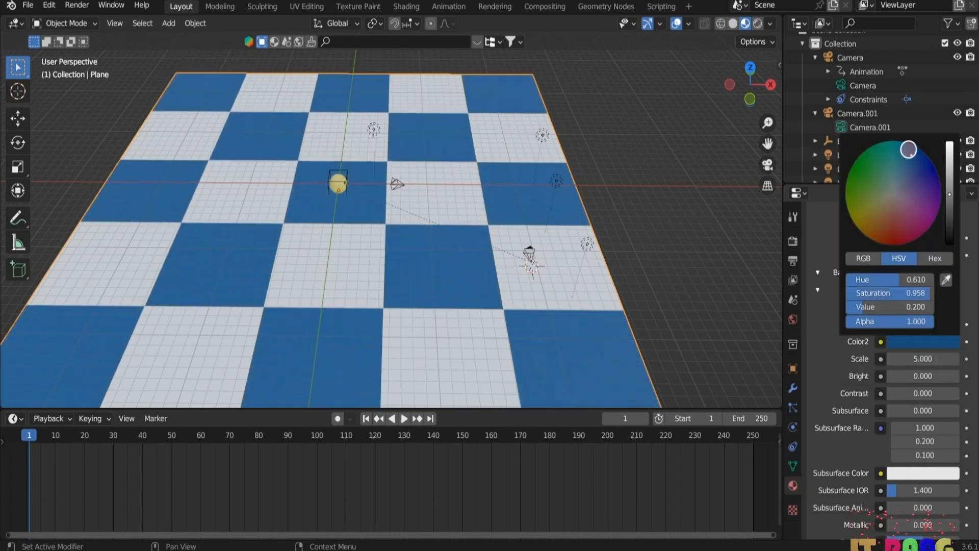
{"action": "left_click_drag", "start_coordinate": [936, 359], "coordinate": [978, 360]}
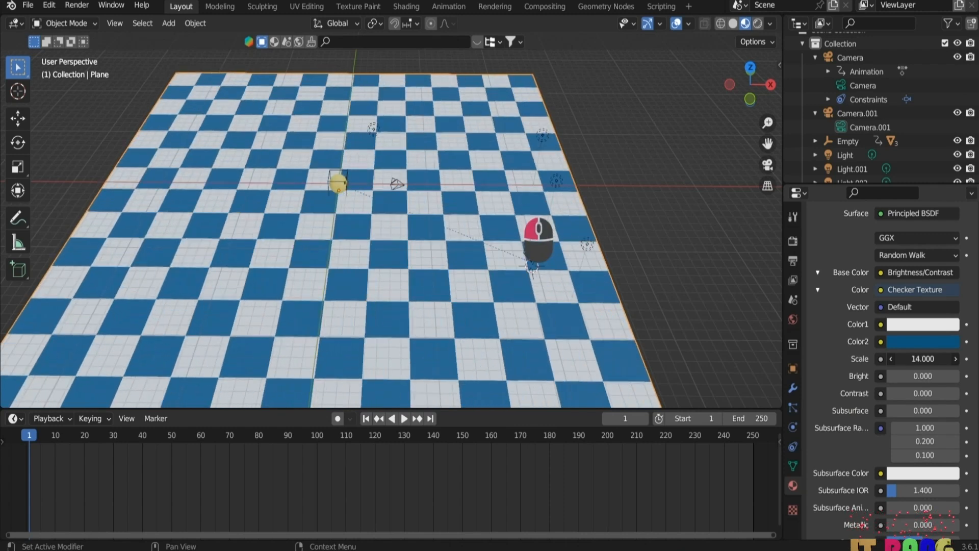
Step: Preview the blue and white checkered floor under the scene lights with rendered viewport shading
{"action": "left_click", "coordinate": [757, 23]}
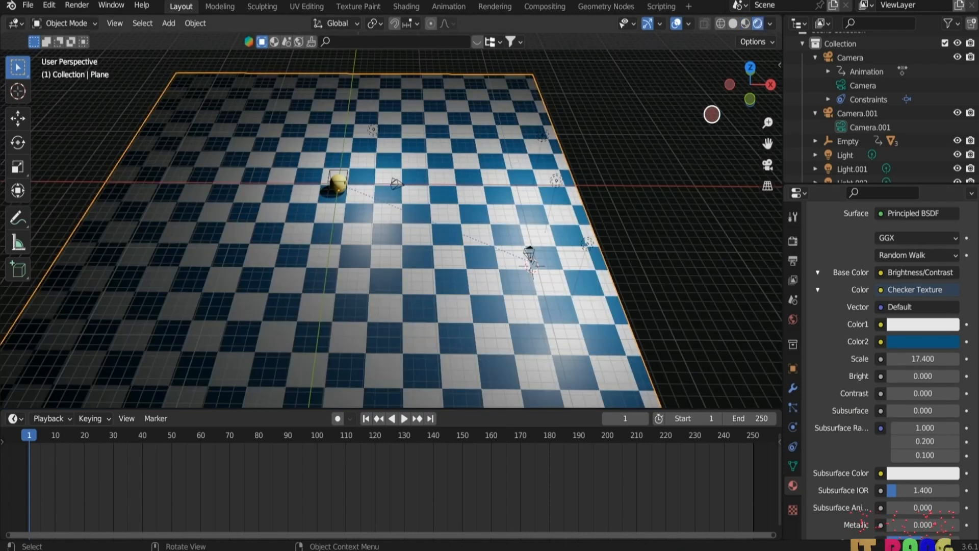
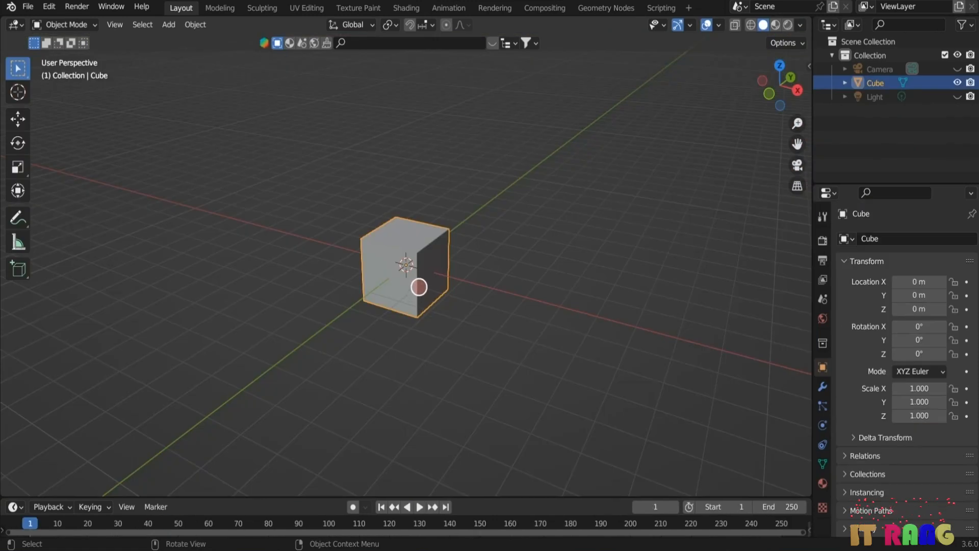
Step: Stretch the default cube along the Y axis to a scale of about 1.69
{"action": "middle_click_drag", "start_coordinate": [419, 287], "coordinate": [456, 313]}
{"action": "key", "text": "s"}
{"action": "key", "text": "y"}
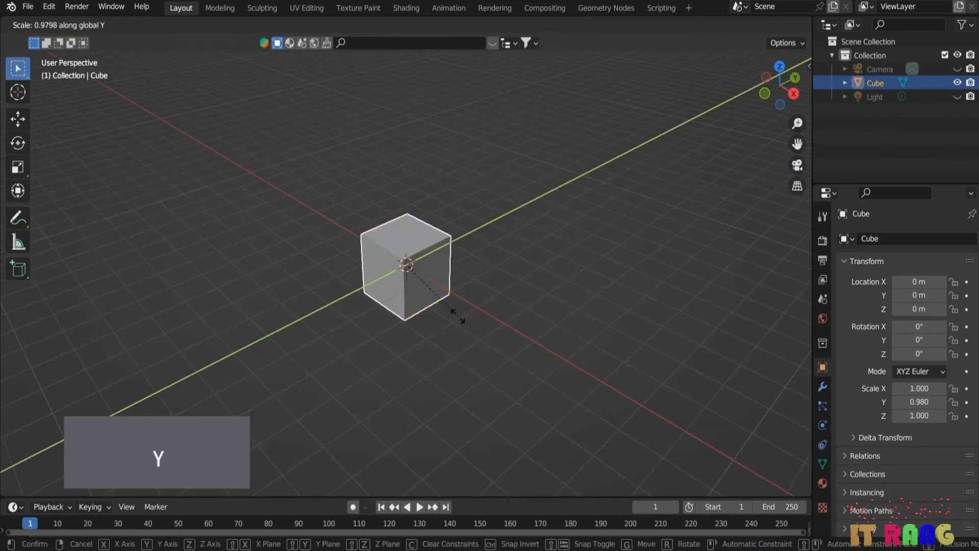
{"action": "left_click", "coordinate": [518, 300]}
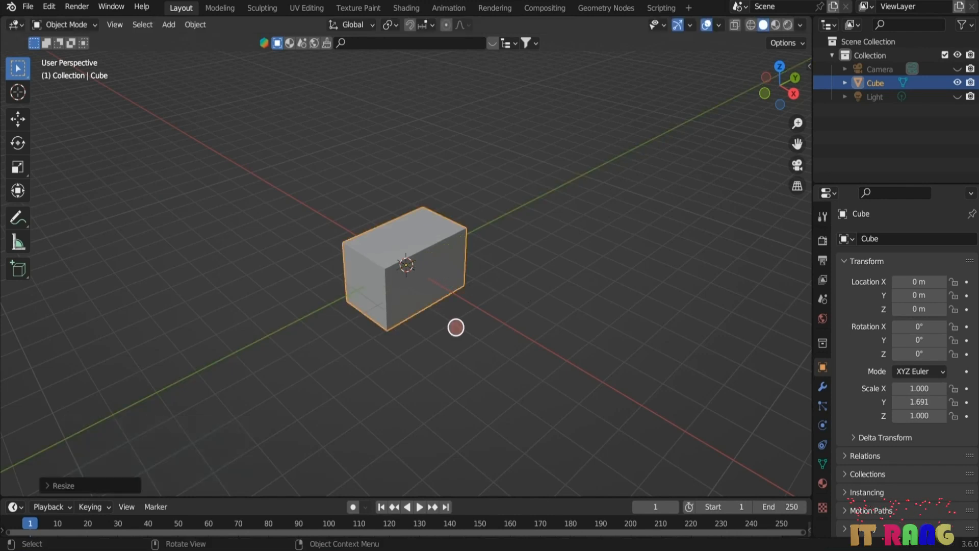
Step: Delete the top face of the stretched cube in face select mode
{"action": "left_click", "coordinate": [421, 265]}
{"action": "key", "text": "Tab"}
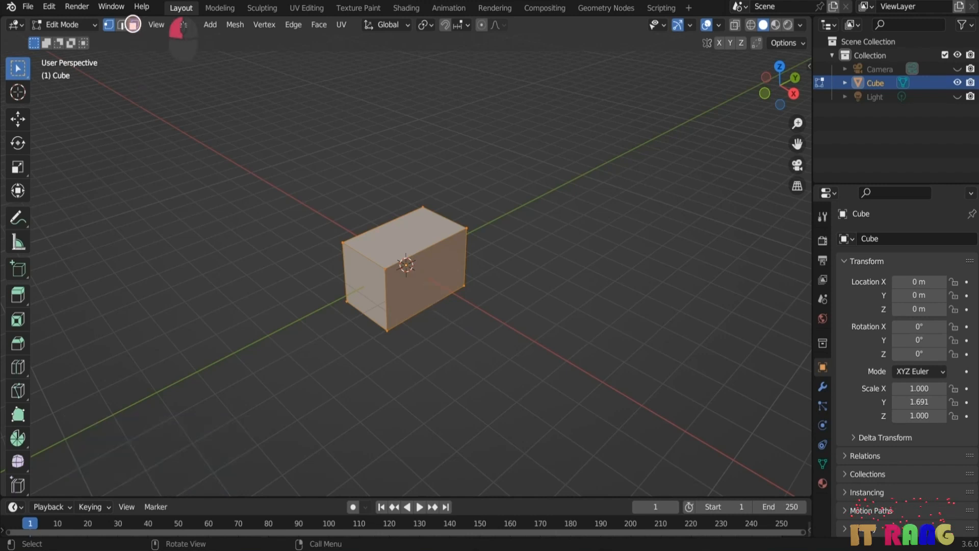
{"action": "left_click", "coordinate": [133, 25]}
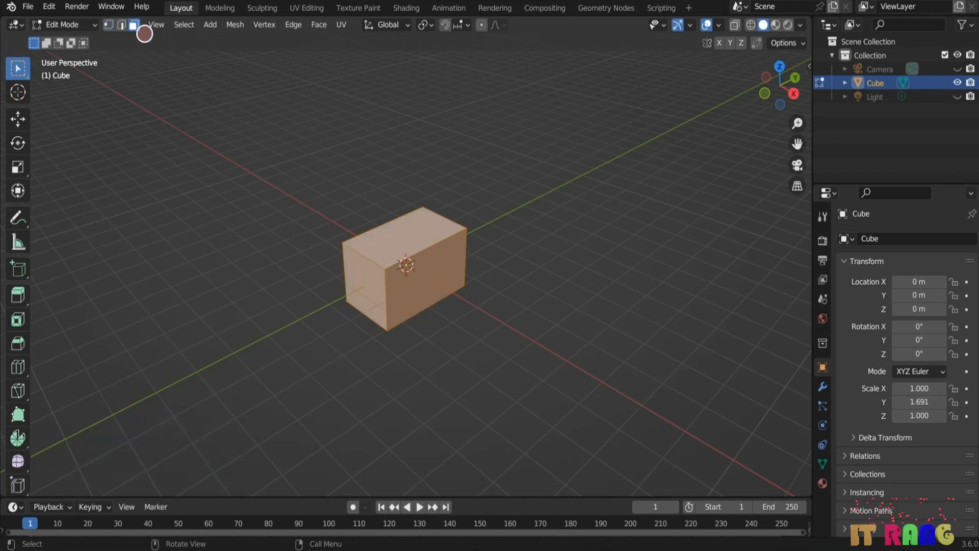
{"action": "left_click", "coordinate": [414, 240]}
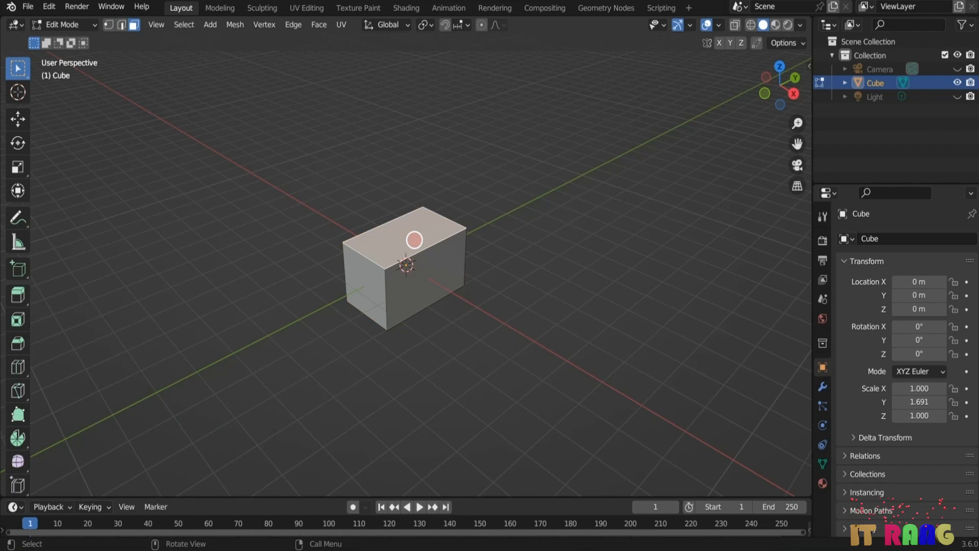
{"action": "key", "text": "x"}
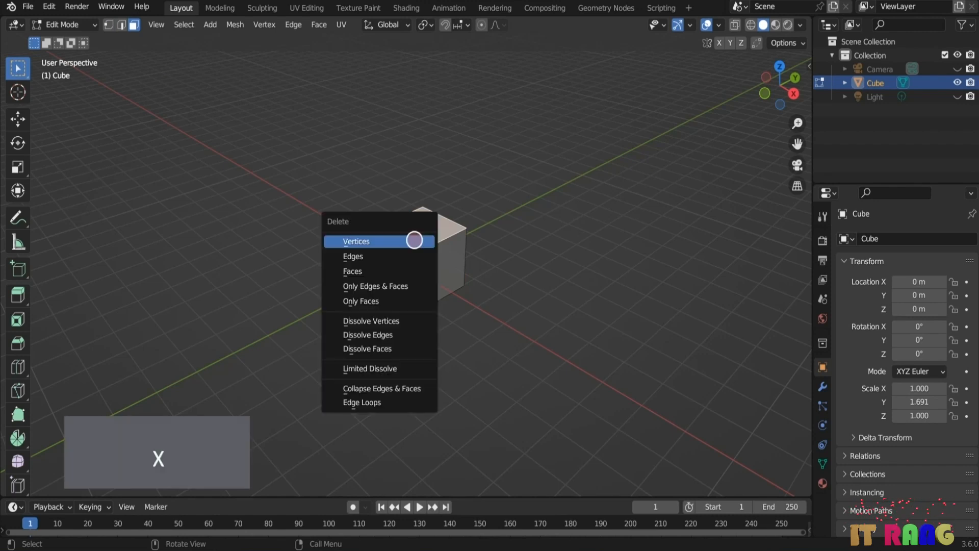
{"action": "left_click", "coordinate": [365, 271]}
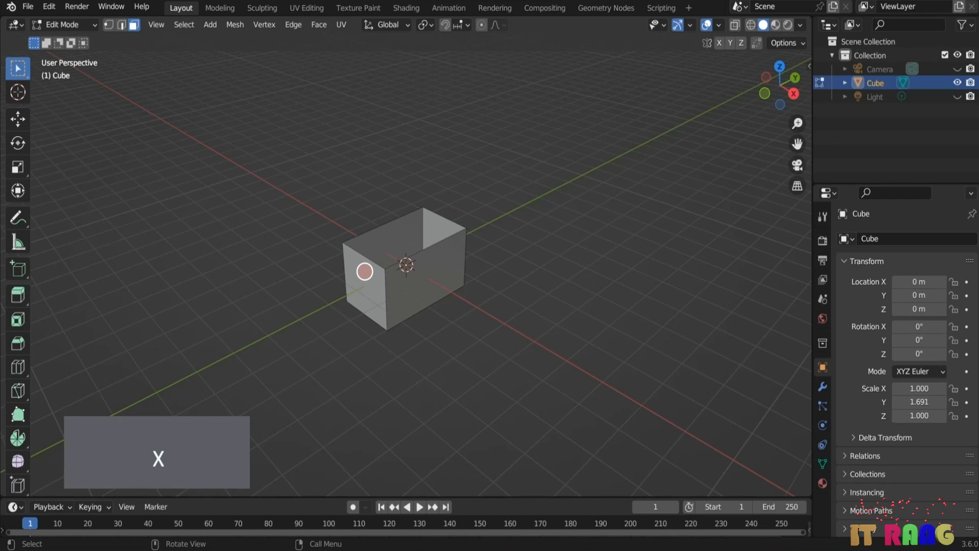
Step: Extrude all faces of the open box along their normals by about -0.2 m to thicken its walls, and return to Object Mode
{"action": "middle_click_drag", "start_coordinate": [391, 284], "coordinate": [373, 238]}
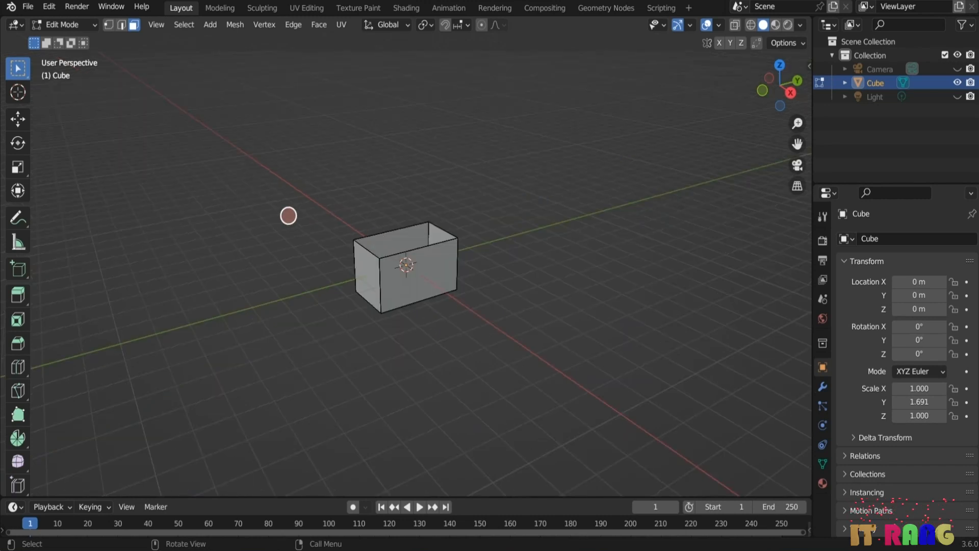
{"action": "left_click_drag", "start_coordinate": [283, 214], "coordinate": [474, 268]}
{"action": "mouse_move", "coordinate": [505, 347]}
{"action": "middle_mouse_down"}
{"action": "mouse_move", "coordinate": [511, 354]}
{"action": "mouse_move", "coordinate": [537, 250]}
{"action": "mouse_move", "coordinate": [491, 361]}
{"action": "mouse_move", "coordinate": [505, 356]}
{"action": "middle_mouse_up"}
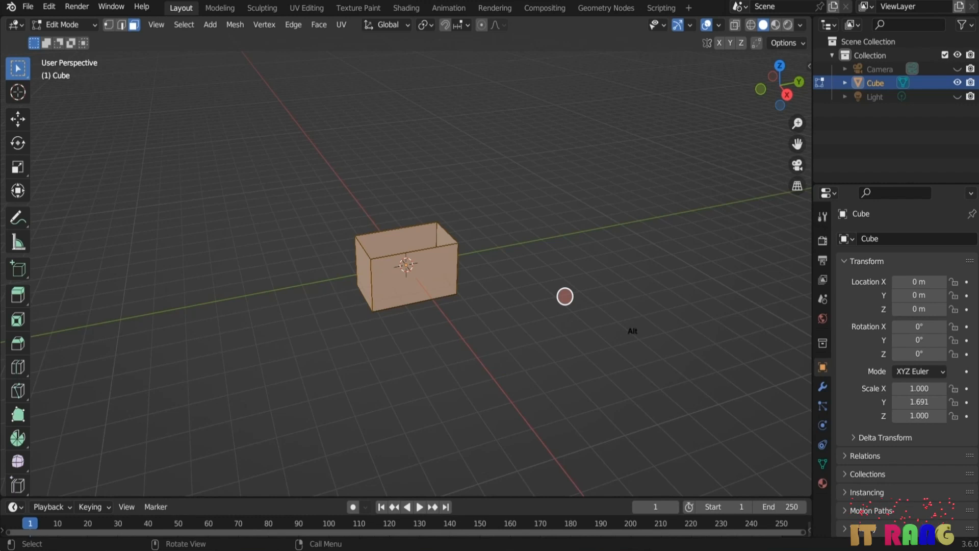
{"action": "key", "text": "alt+e"}
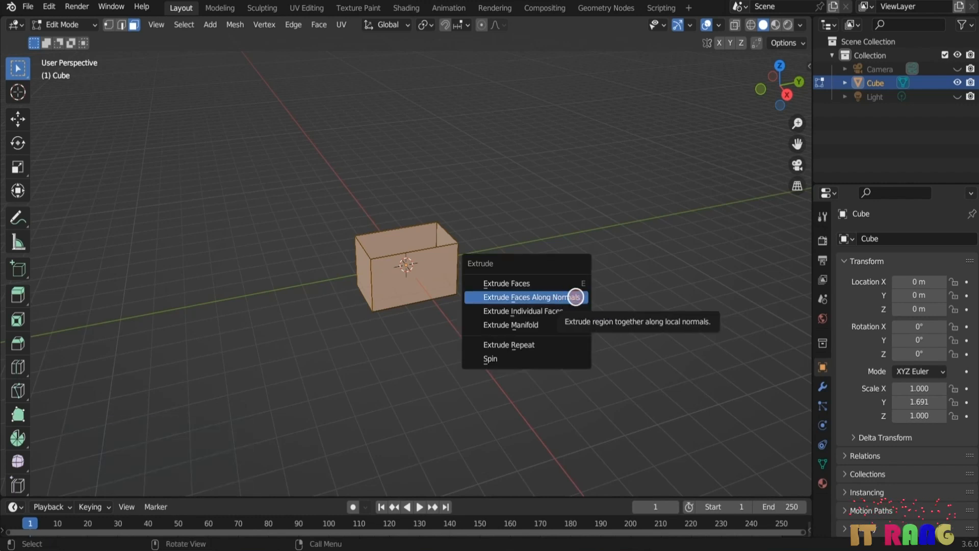
{"action": "left_click", "coordinate": [577, 297]}
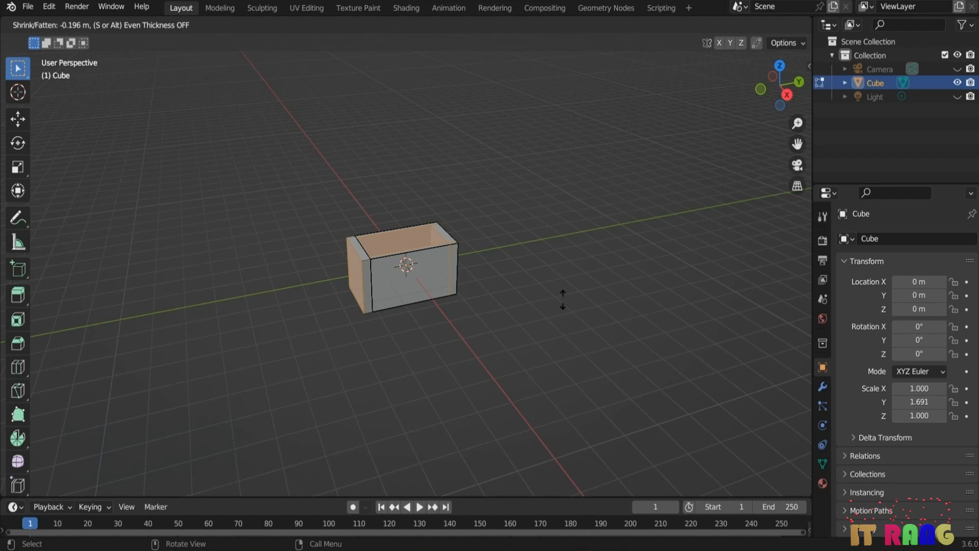
{"action": "left_click", "coordinate": [563, 299]}
{"action": "middle_click_drag", "start_coordinate": [562, 299], "coordinate": [526, 383]}
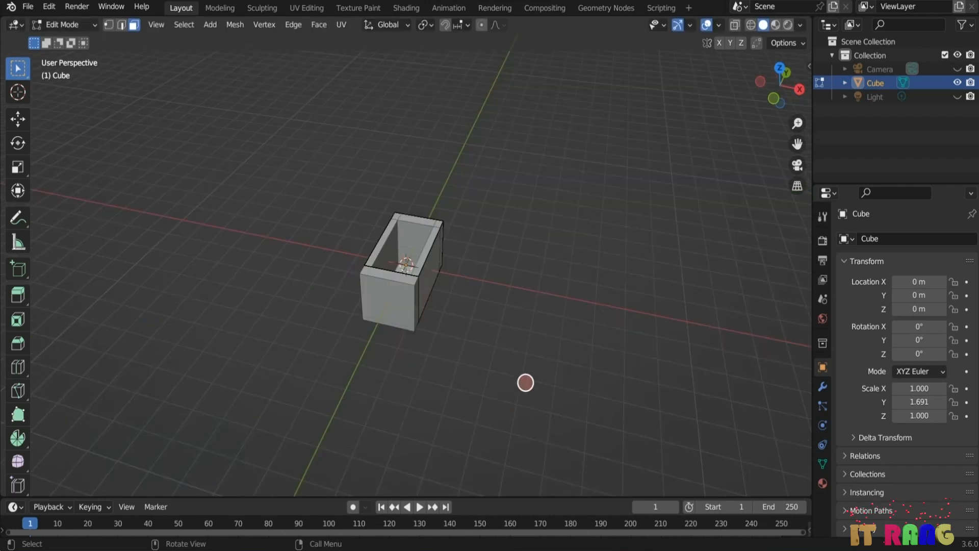
{"action": "key", "text": "Tab"}
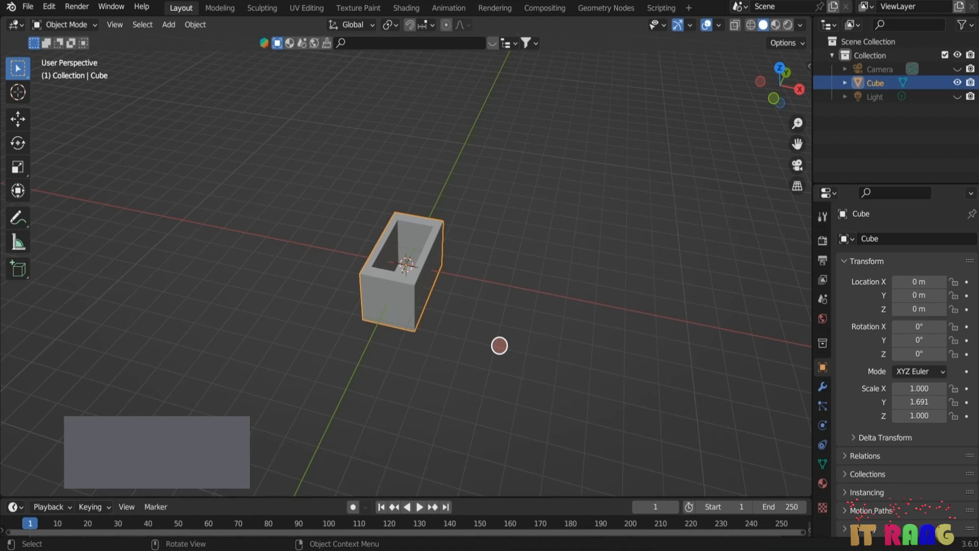
Step: Add a second cube and move it along the X axis to about -4.06 m, beside the hollow box
{"action": "key", "text": "shift+a"}
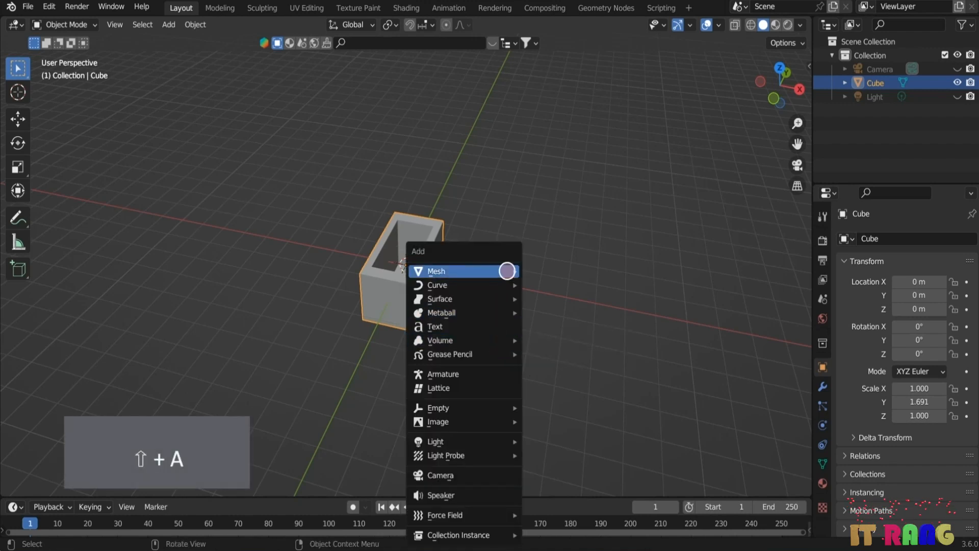
{"action": "mouse_move", "coordinate": [507, 272]}
{"action": "left_click", "coordinate": [564, 282]}
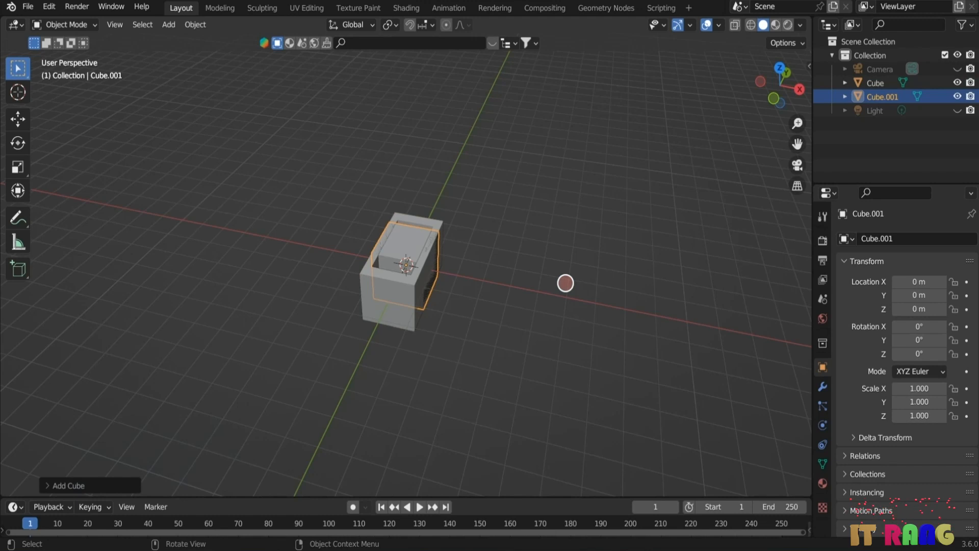
{"action": "key", "text": "g"}
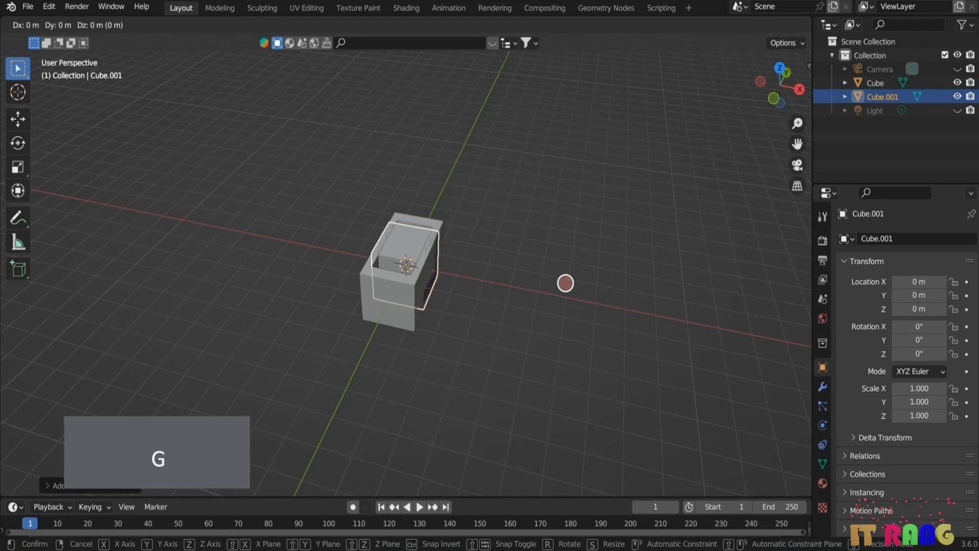
{"action": "key", "text": "x"}
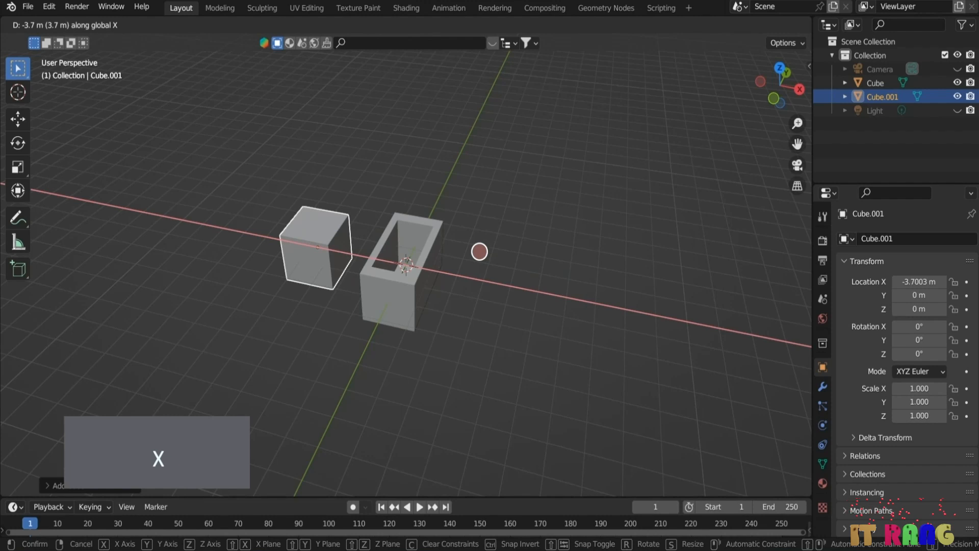
{"action": "left_click", "coordinate": [544, 297]}
Step: Scale the second cube uniformly to about 2.96 and move it along the X axis to about -5.51 m, clear of the box
{"action": "key", "text": "s"}
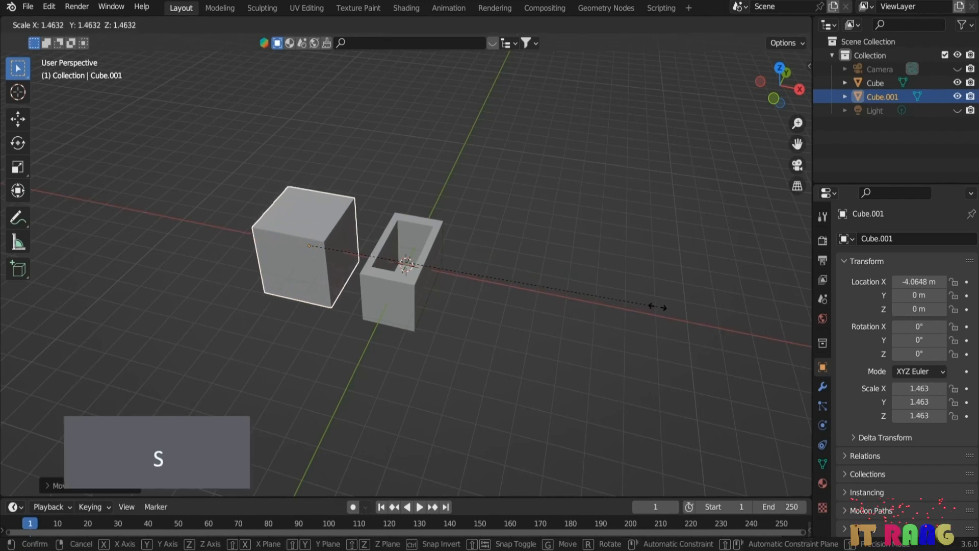
{"action": "left_click", "coordinate": [313, 281]}
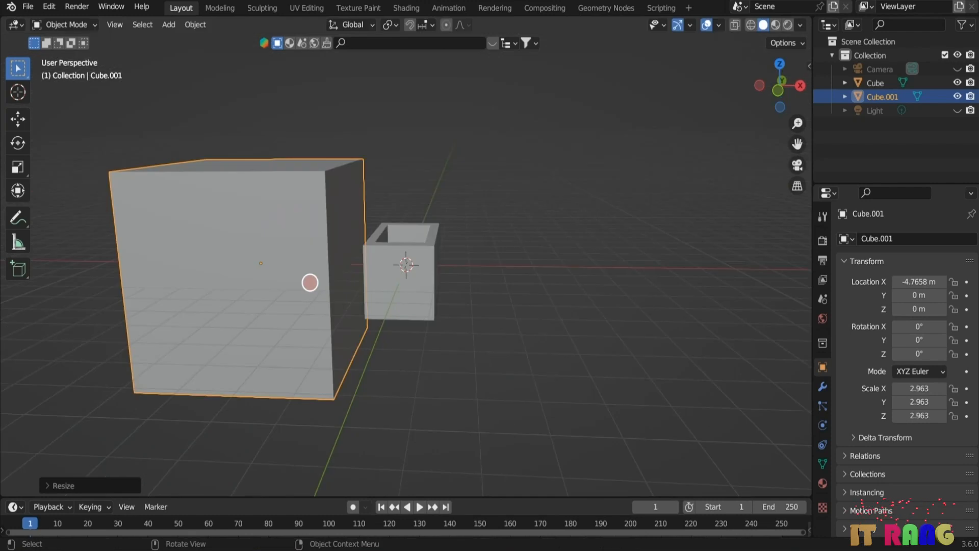
{"action": "key", "text": "g"}
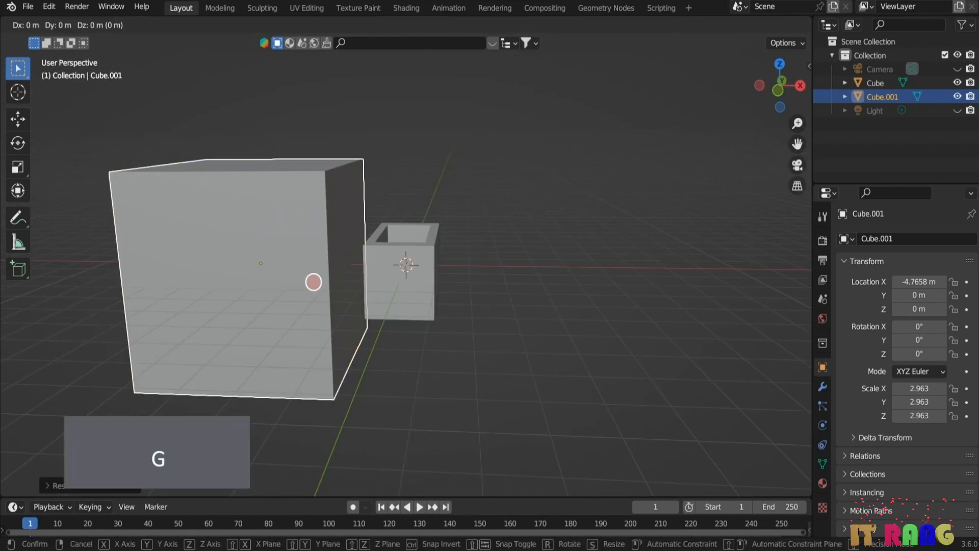
{"action": "key", "text": "x"}
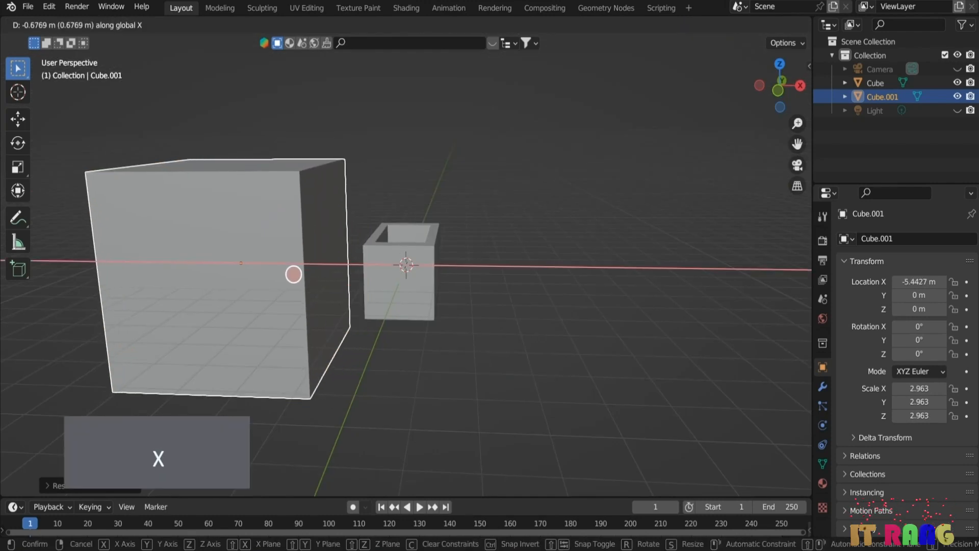
{"action": "left_click", "coordinate": [292, 273]}
Step: Add a mesh cylinder inside the hollow box, scaled to about 0.207 in X and Y and about 1.398 in Z
{"action": "middle_click_drag", "start_coordinate": [290, 274], "coordinate": [409, 276]}
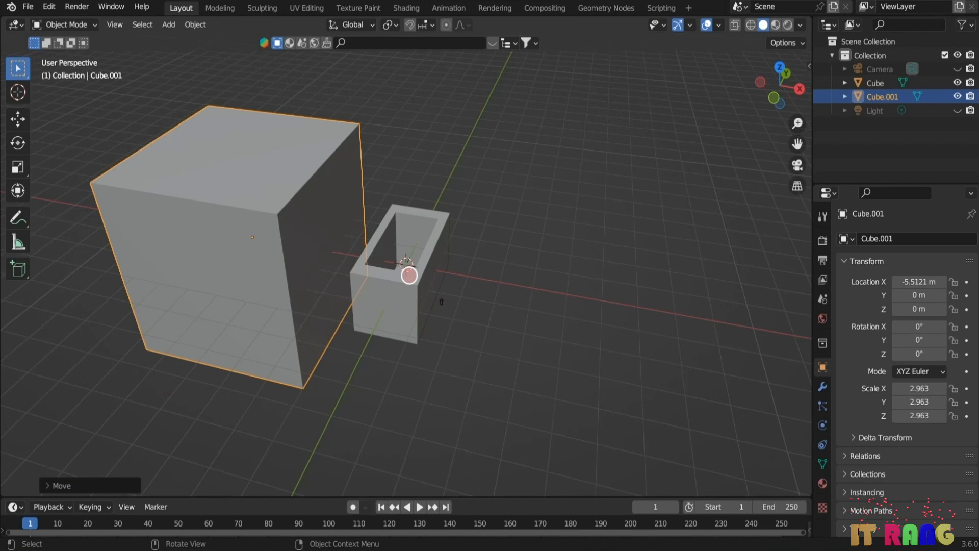
{"action": "key", "text": "shift+a"}
{"action": "mouse_move", "coordinate": [406, 271]}
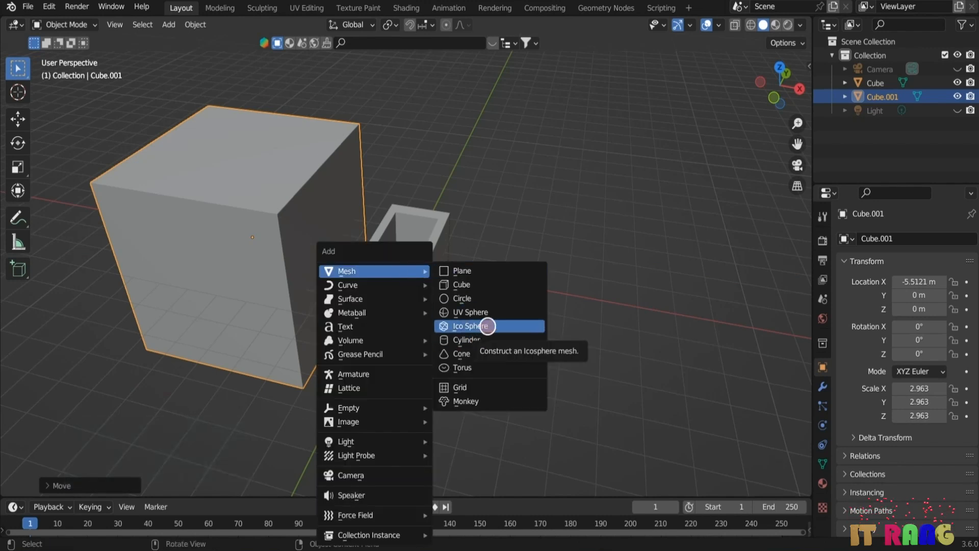
{"action": "left_click", "coordinate": [476, 340]}
{"action": "key", "text": "s"}
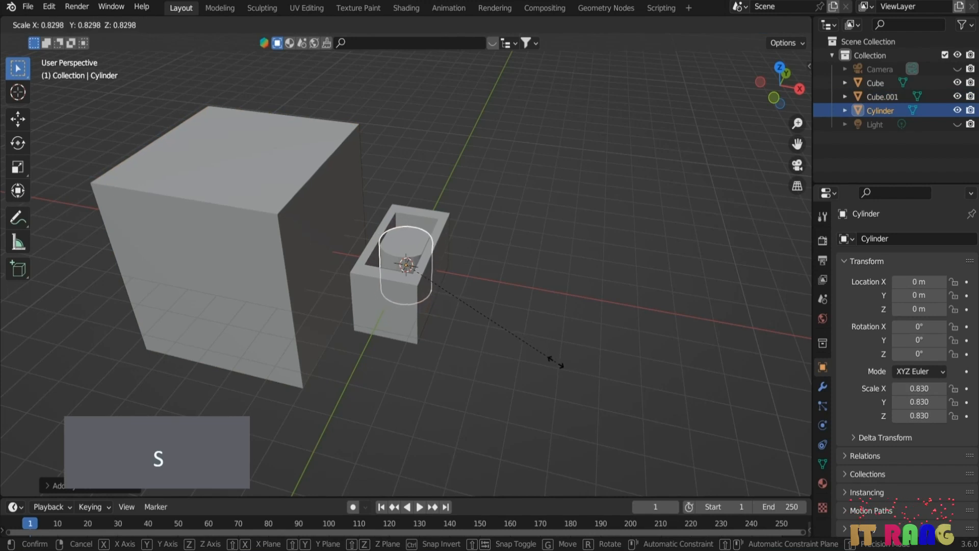
{"action": "left_click", "coordinate": [431, 326]}
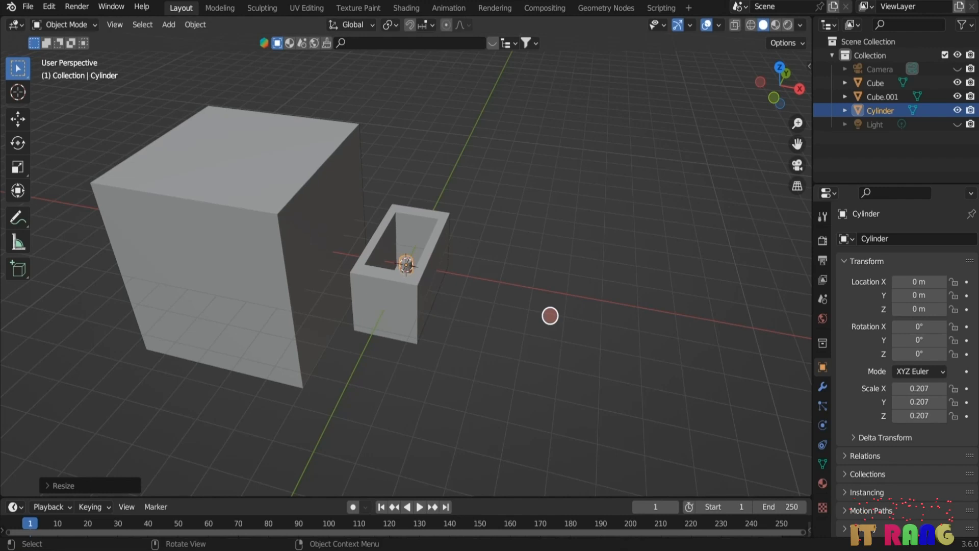
{"action": "key", "text": "s"}
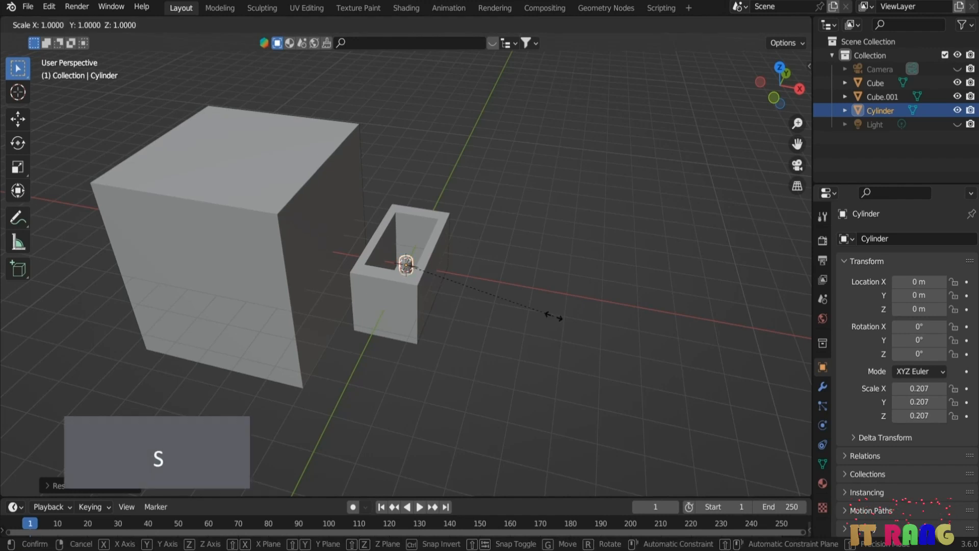
{"action": "key", "text": "z"}
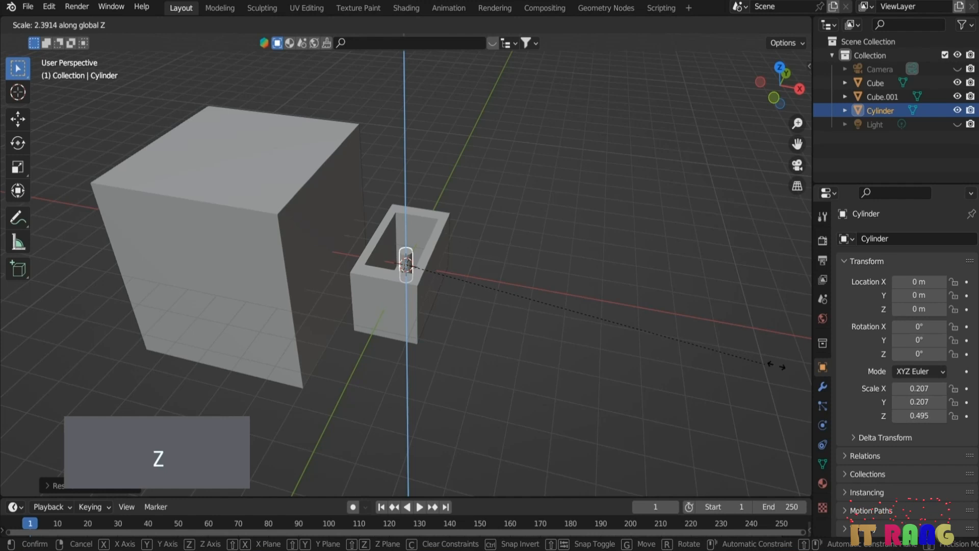
{"action": "left_click", "coordinate": [581, 347]}
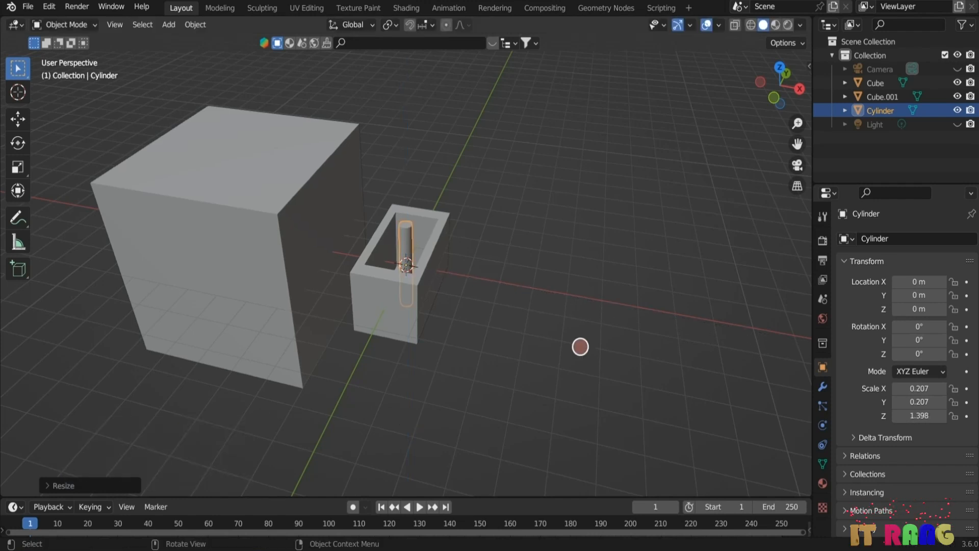
Step: Rotate the thin cylinder 90° about the Y axis so it lies across the hollow box
{"action": "key", "text": "r"}
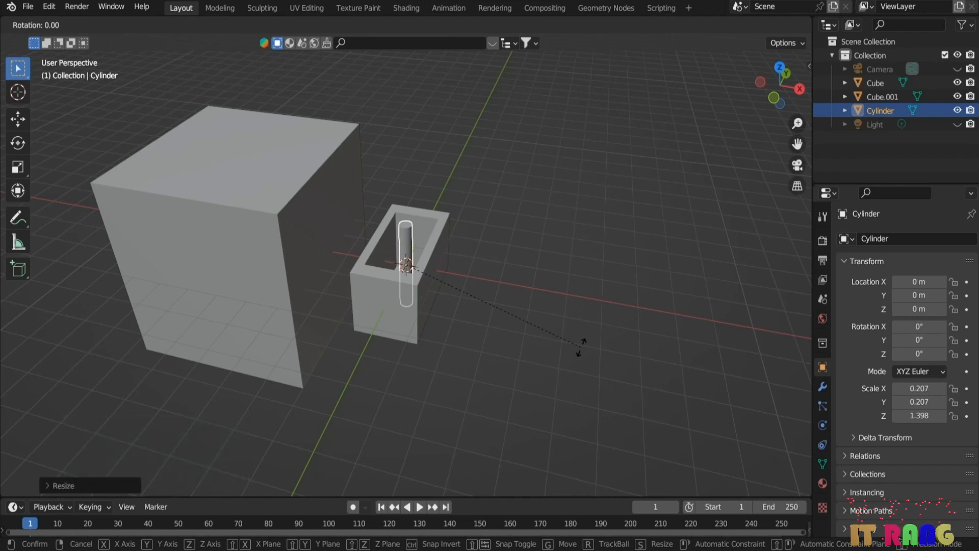
{"action": "key", "text": "y"}
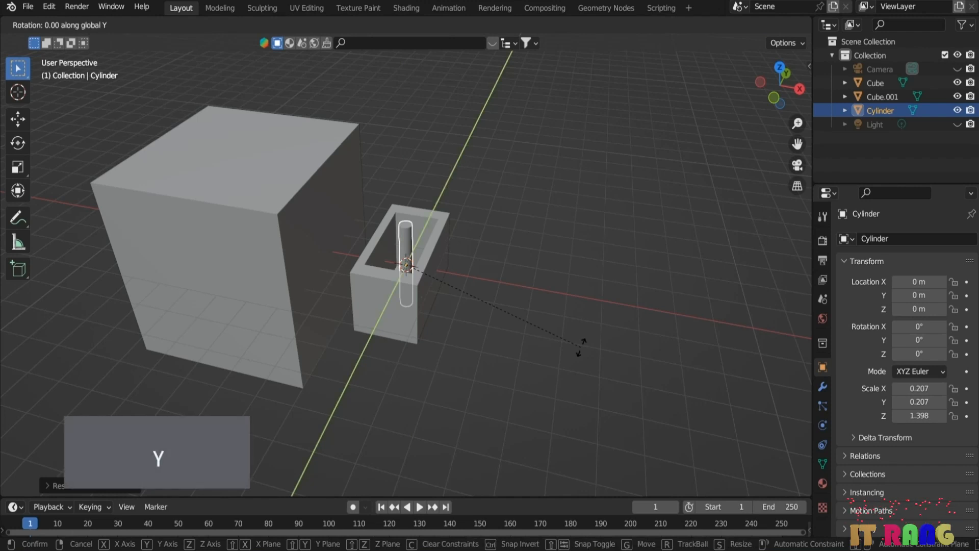
{"action": "key", "text": "9"}
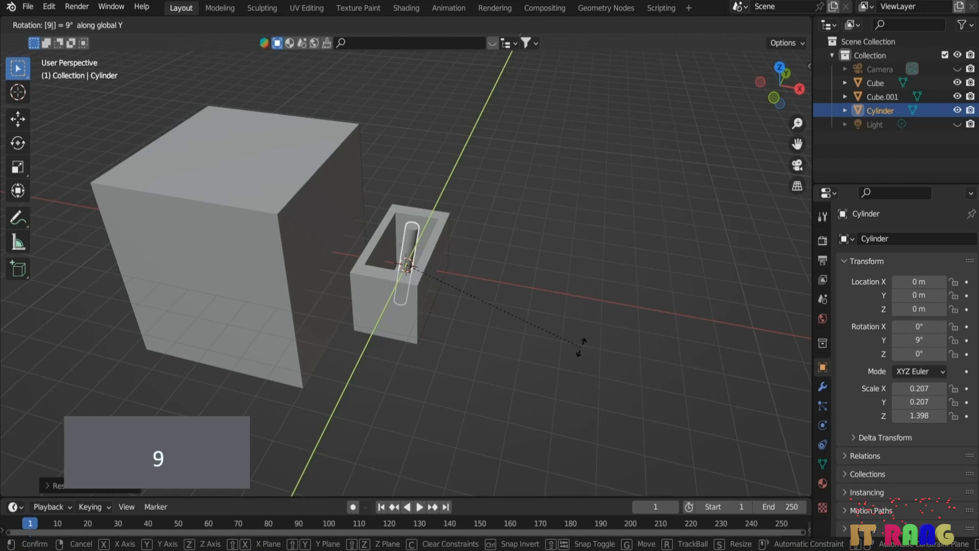
{"action": "key", "text": "0"}
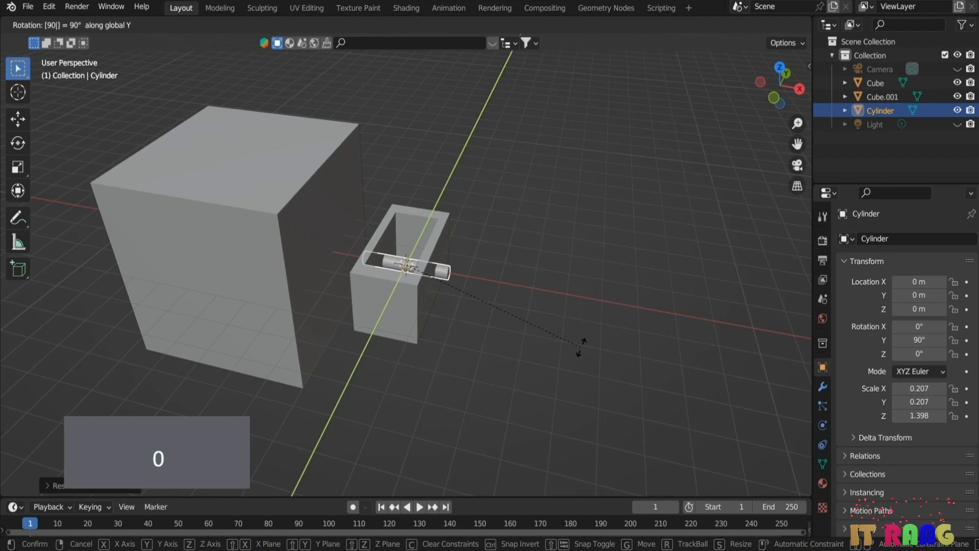
{"action": "key", "text": "Return"}
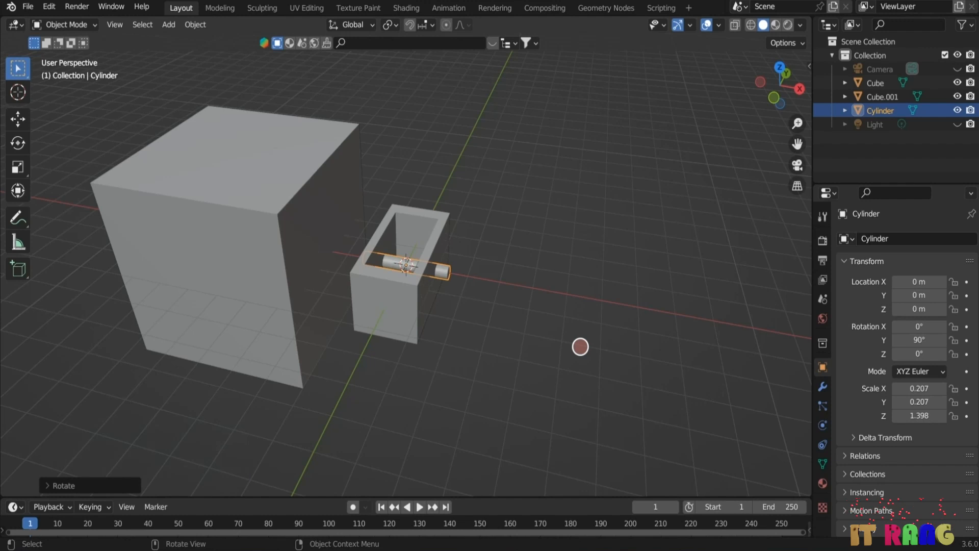
Step: Move the thin cylinder along X to about -2.03 m and up along Z to about 1.69 m, between the large cube and the box
{"action": "key", "text": "g"}
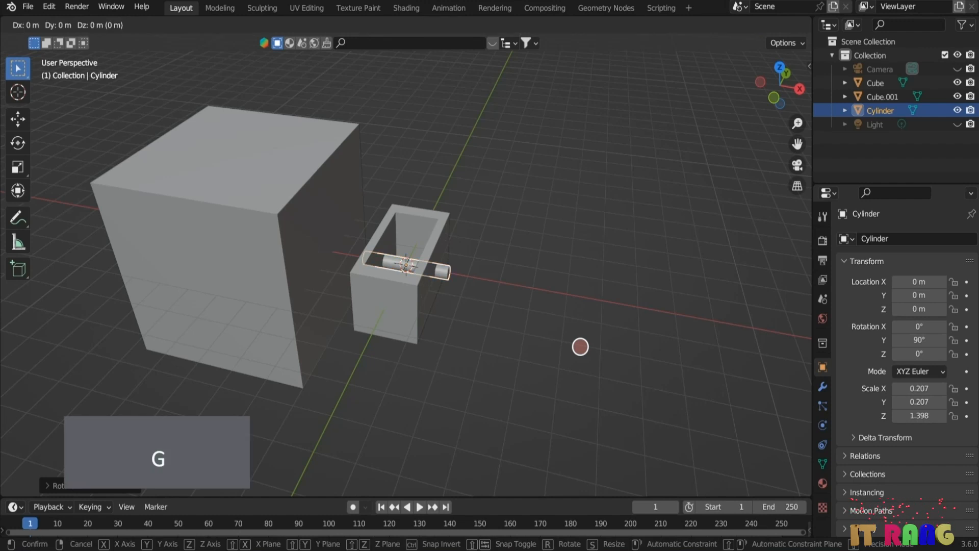
{"action": "key", "text": "x"}
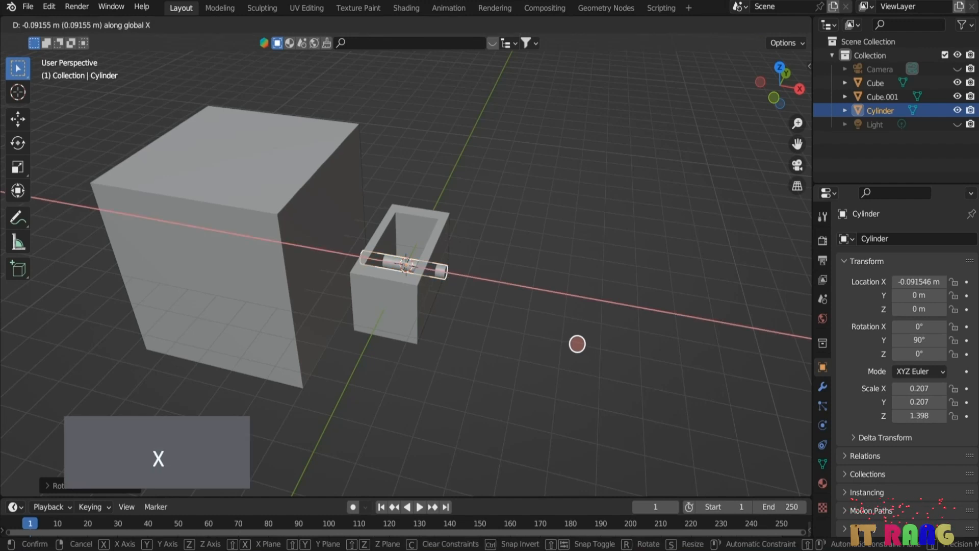
{"action": "left_click", "coordinate": [523, 322]}
{"action": "middle_click_drag", "start_coordinate": [546, 375], "coordinate": [580, 406]}
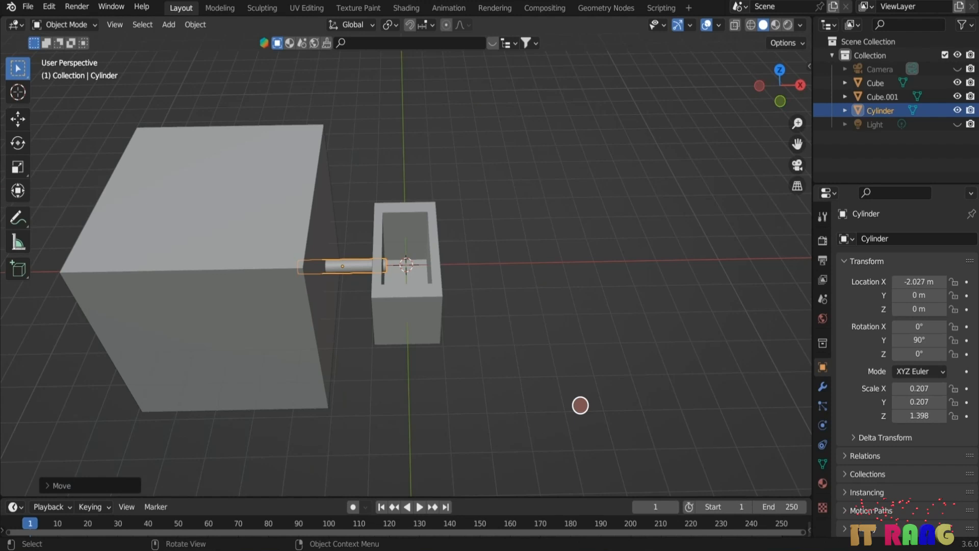
{"action": "key", "text": "g"}
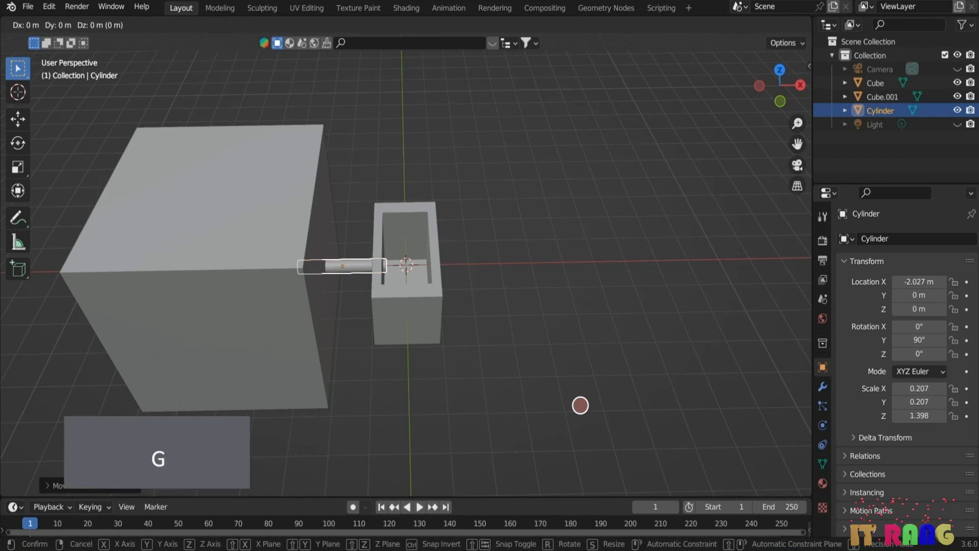
{"action": "key", "text": "z"}
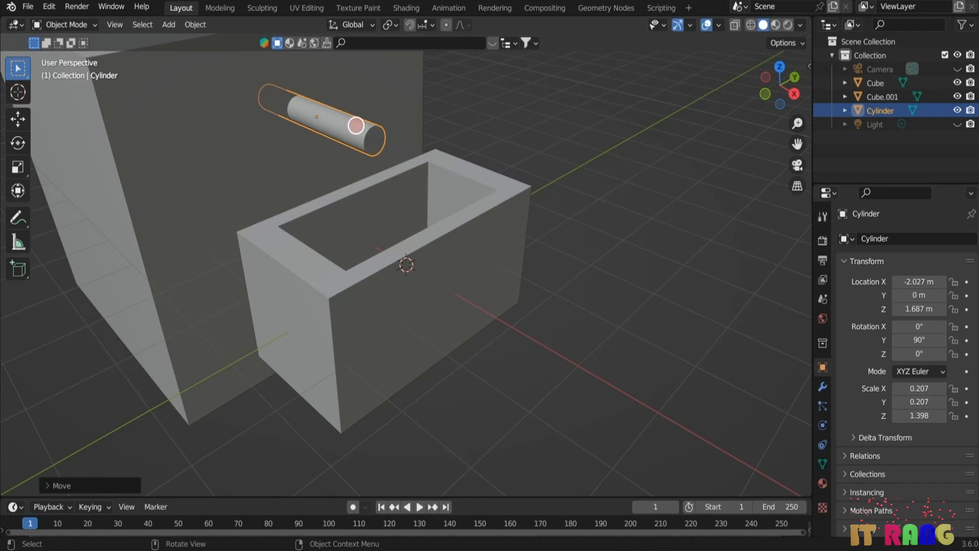
Step: Shade the thin cylinder smooth and delete its end face on the side facing the box
{"action": "right_click", "coordinate": [354, 128]}
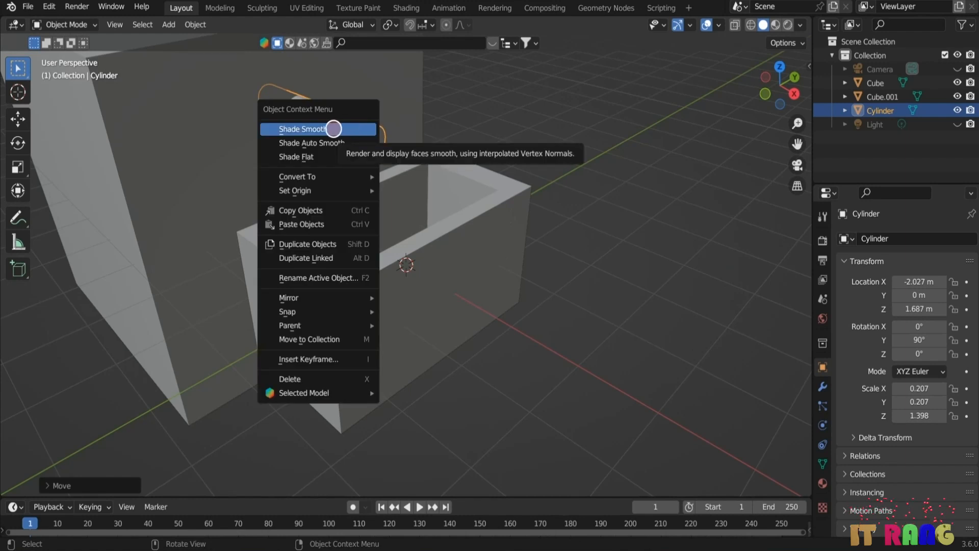
{"action": "left_click", "coordinate": [333, 128]}
{"action": "key", "text": "Tab"}
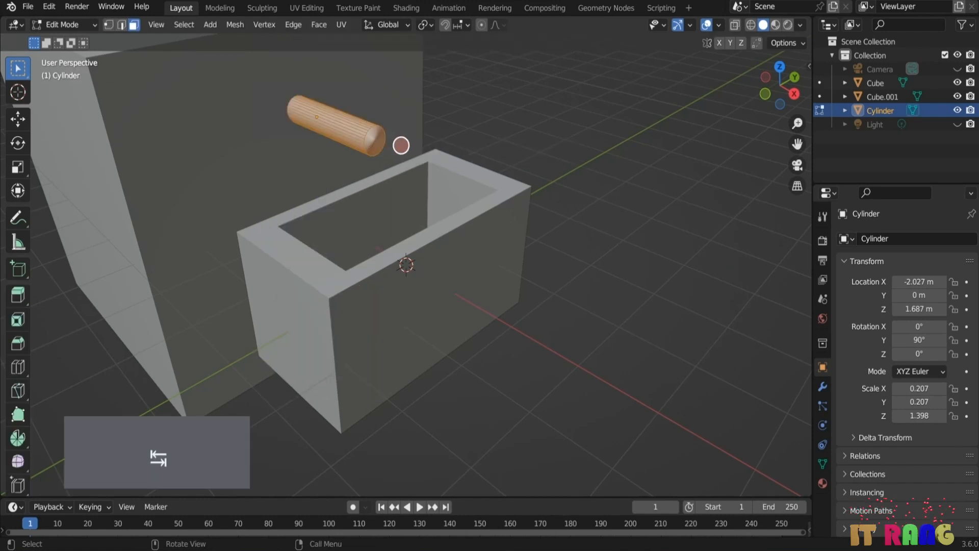
{"action": "left_click", "coordinate": [375, 138]}
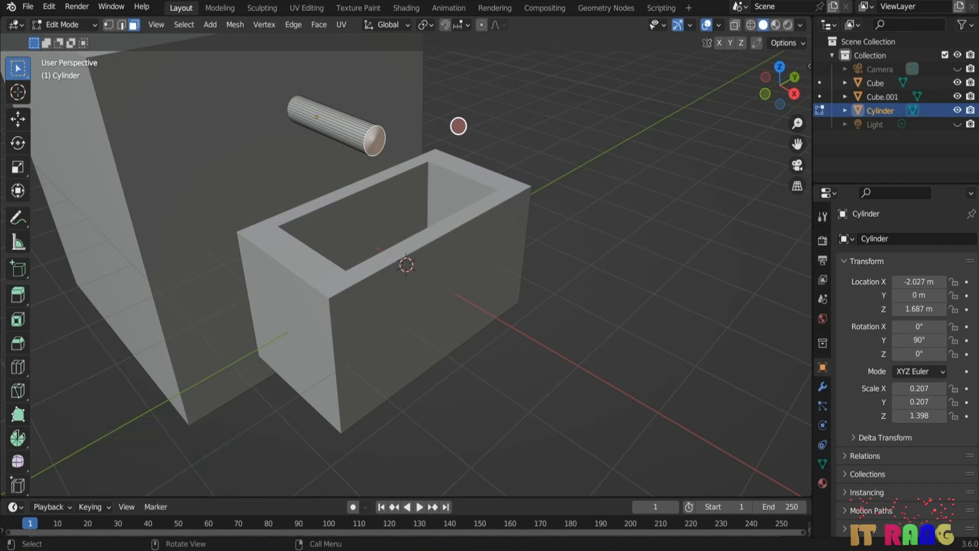
{"action": "key", "text": "x"}
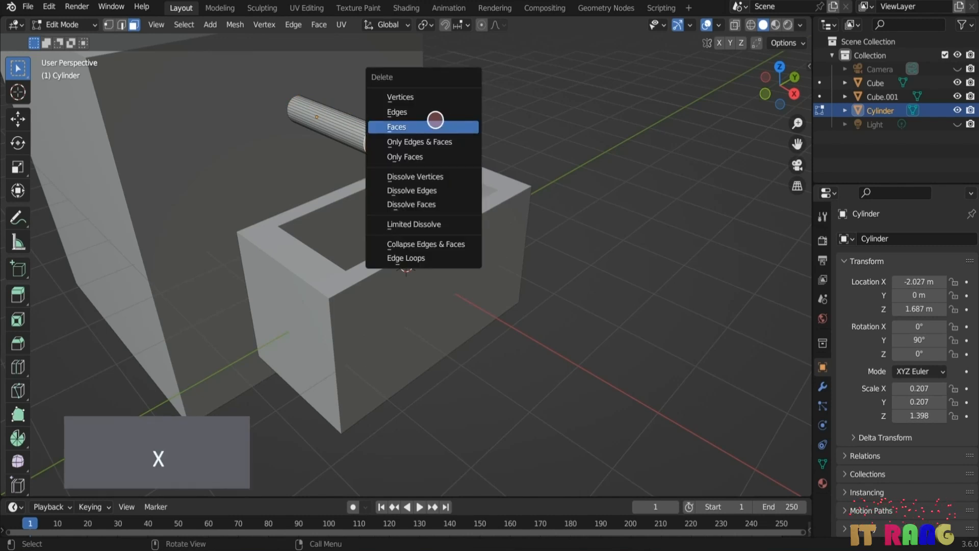
{"action": "left_click", "coordinate": [419, 127]}
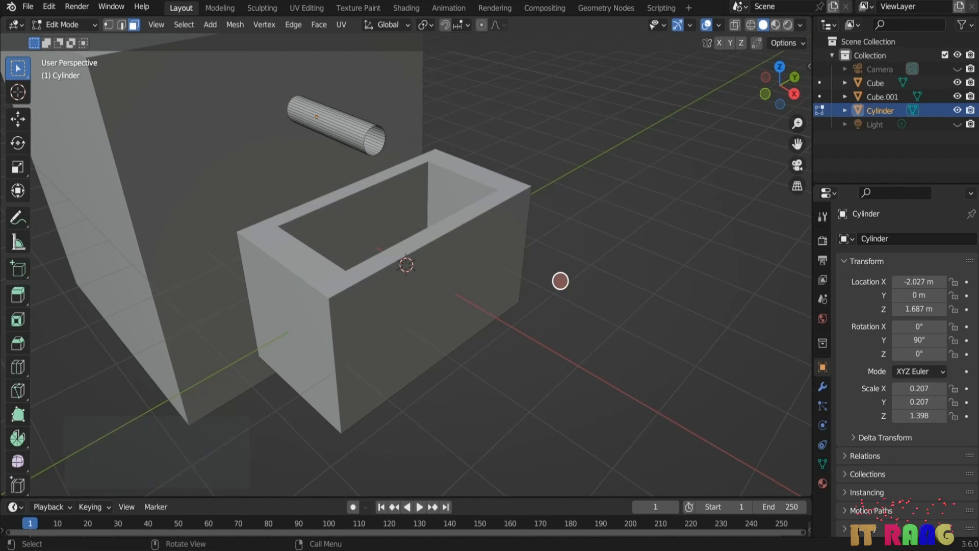
{"action": "middle_click_drag", "start_coordinate": [500, 176], "coordinate": [571, 317]}
{"action": "key", "text": "Tab"}
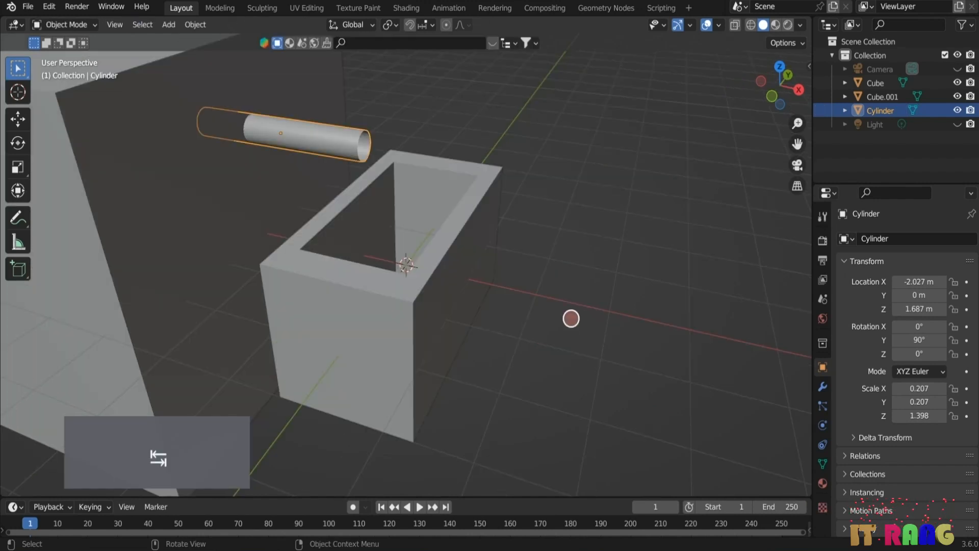
Step: Add a third mesh cube and scale it uniformly to about 0.111
{"action": "middle_click_drag", "start_coordinate": [482, 381], "coordinate": [445, 387]}
{"action": "key", "text": "shift+a"}
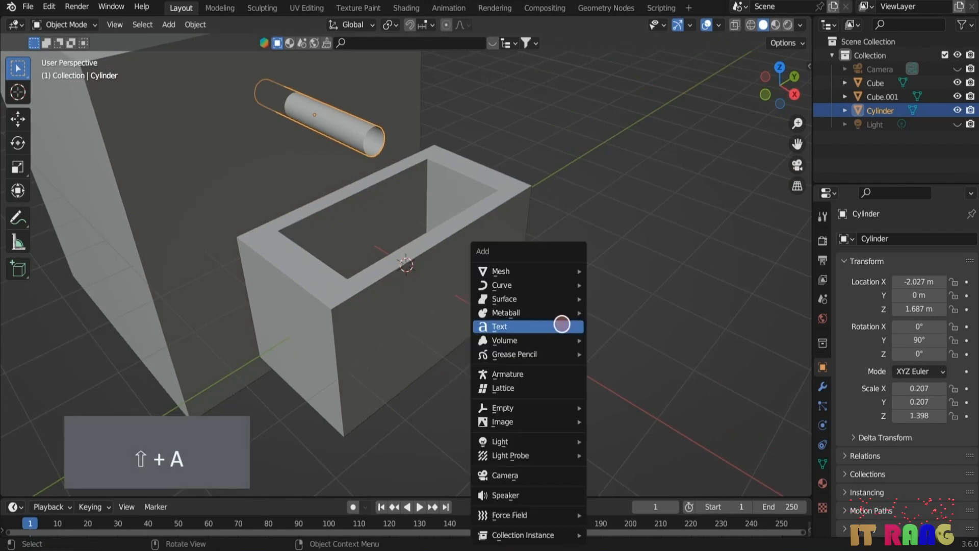
{"action": "mouse_move", "coordinate": [548, 271]}
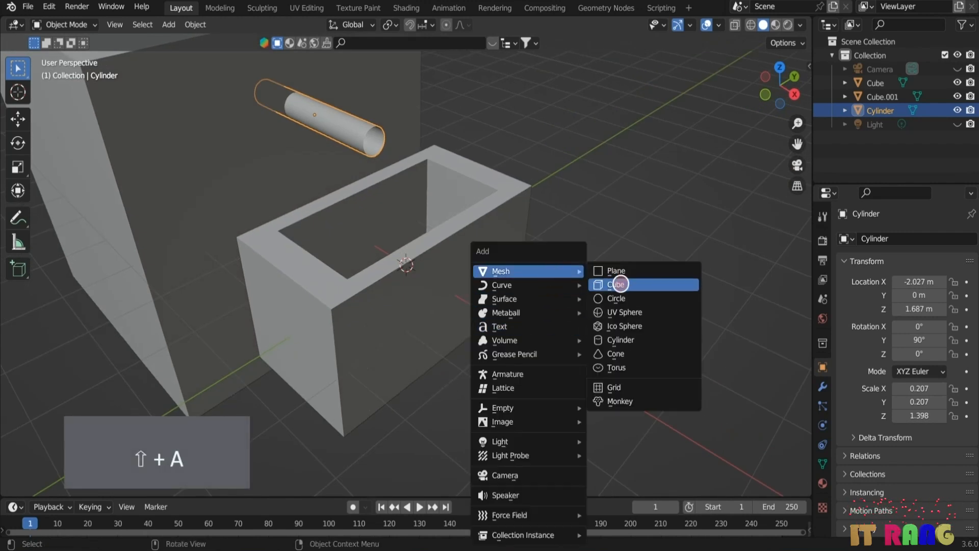
{"action": "left_click", "coordinate": [620, 284]}
{"action": "key", "text": "s"}
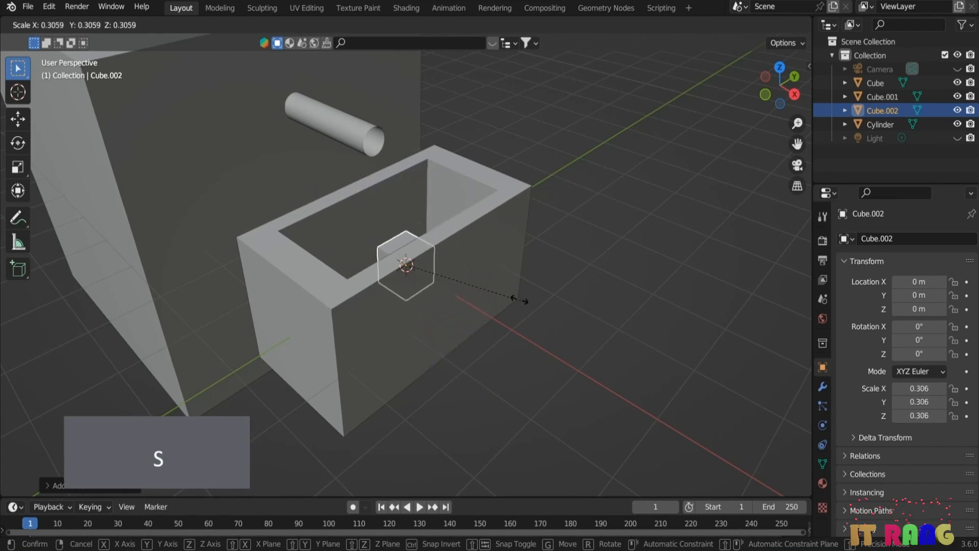
{"action": "left_click", "coordinate": [445, 284]}
Step: Move the small cube up along Z to about 1.77 m and along X to about -0.85 m, at the cylinder's open end
{"action": "mouse_move", "coordinate": [610, 337]}
{"action": "middle_mouse_down"}
{"action": "mouse_move", "coordinate": [525, 337]}
{"action": "mouse_move", "coordinate": [610, 356]}
{"action": "middle_mouse_up"}
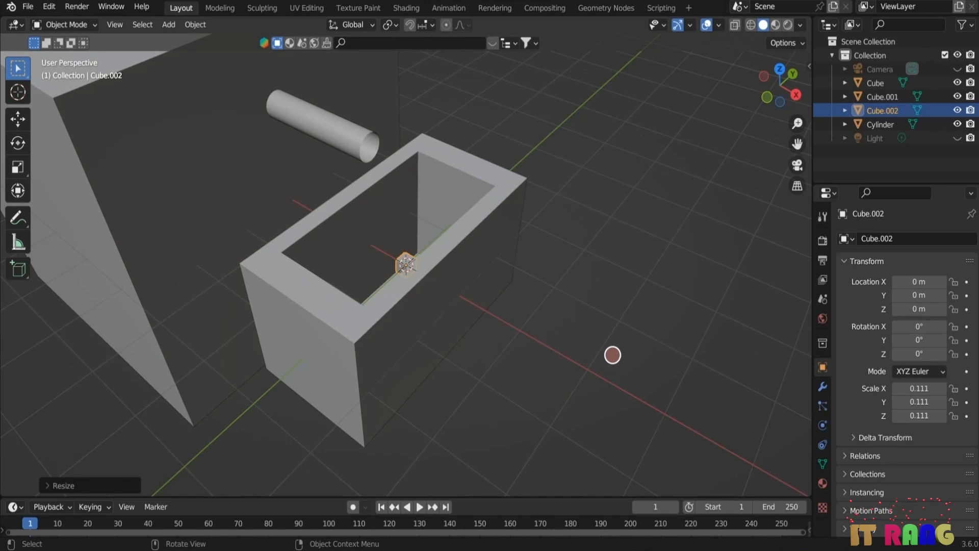
{"action": "key", "text": "g"}
{"action": "key", "text": "z"}
{"action": "left_click", "coordinate": [594, 227]}
{"action": "key", "text": "KP_1"}
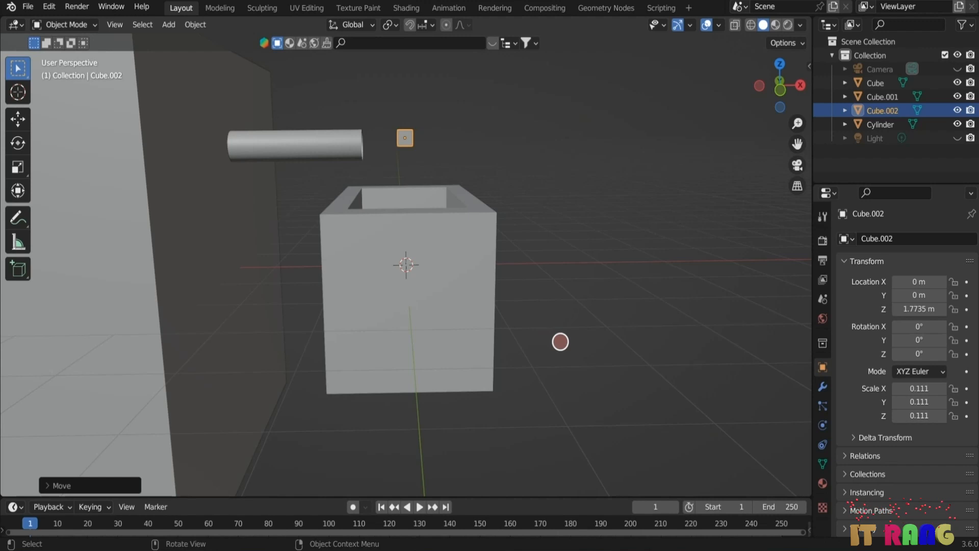
{"action": "key", "text": "g"}
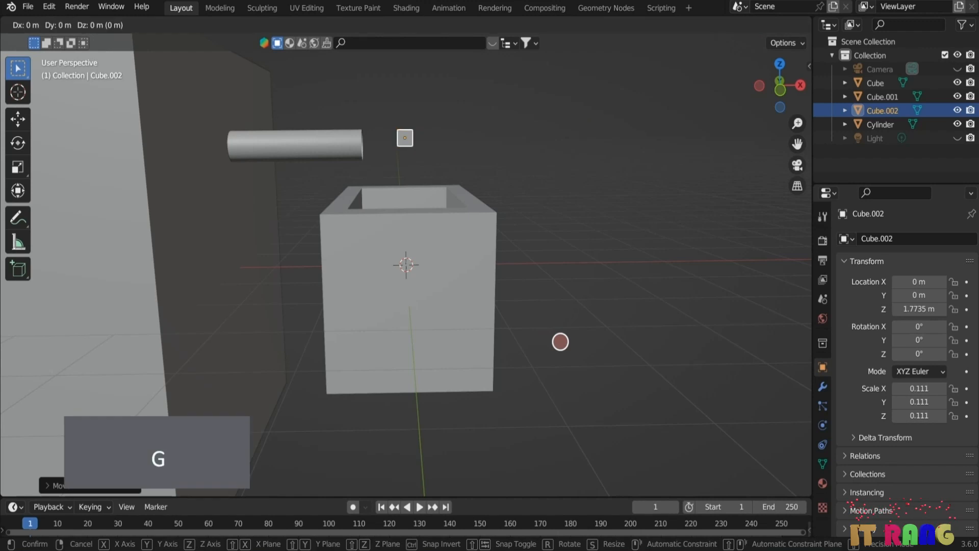
{"action": "key", "text": "x"}
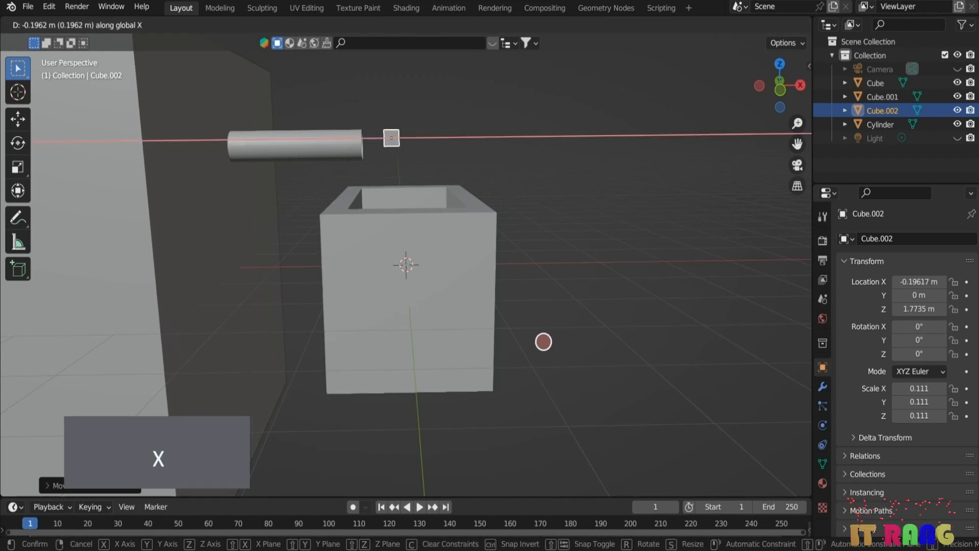
{"action": "left_click", "coordinate": [502, 339]}
Step: Lower the small cube along Z to about 1.65 m so it sits within the cylinder's opening
{"action": "middle_click_drag", "start_coordinate": [502, 339], "coordinate": [488, 317]}
{"action": "scroll", "coordinate": [487, 317], "scroll_direction": "up", "scroll_amount": 2}
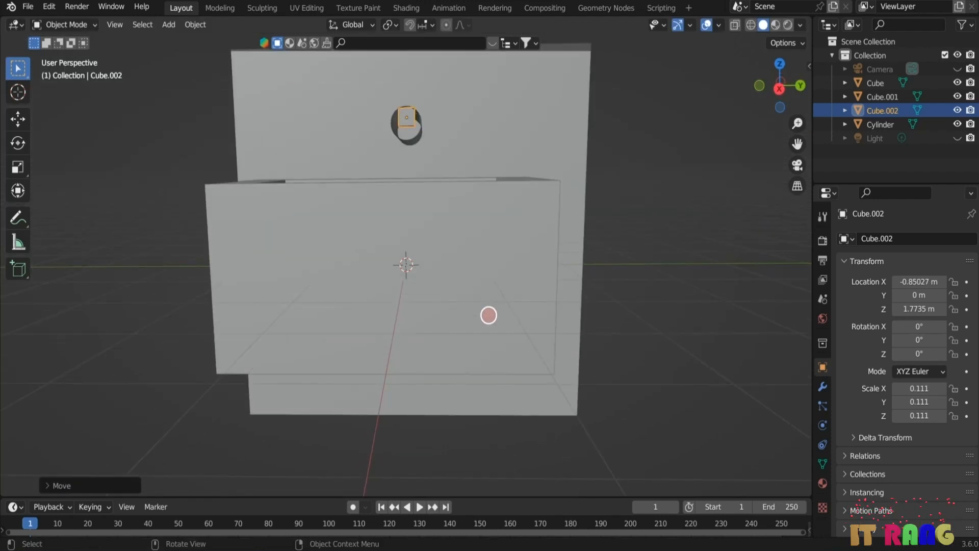
{"action": "key", "text": "g"}
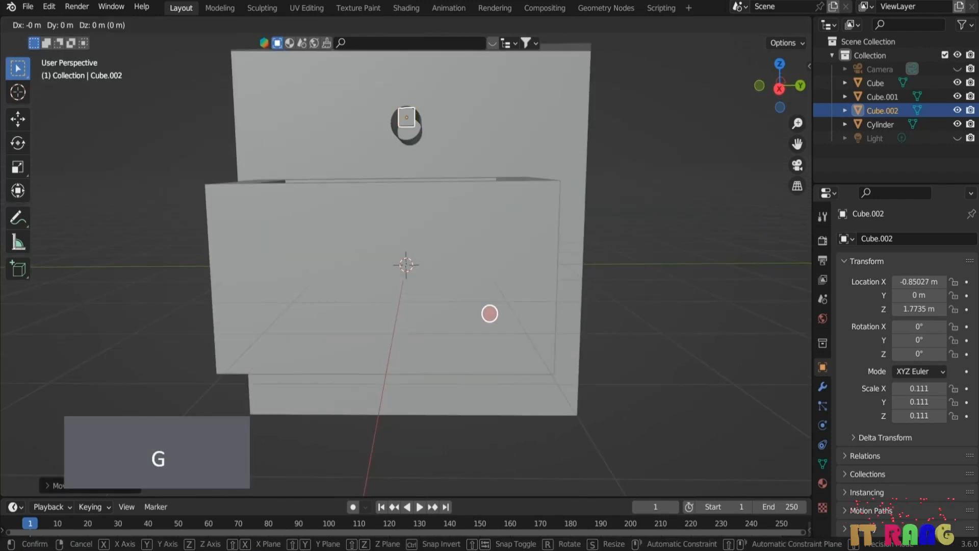
{"action": "key", "text": "z"}
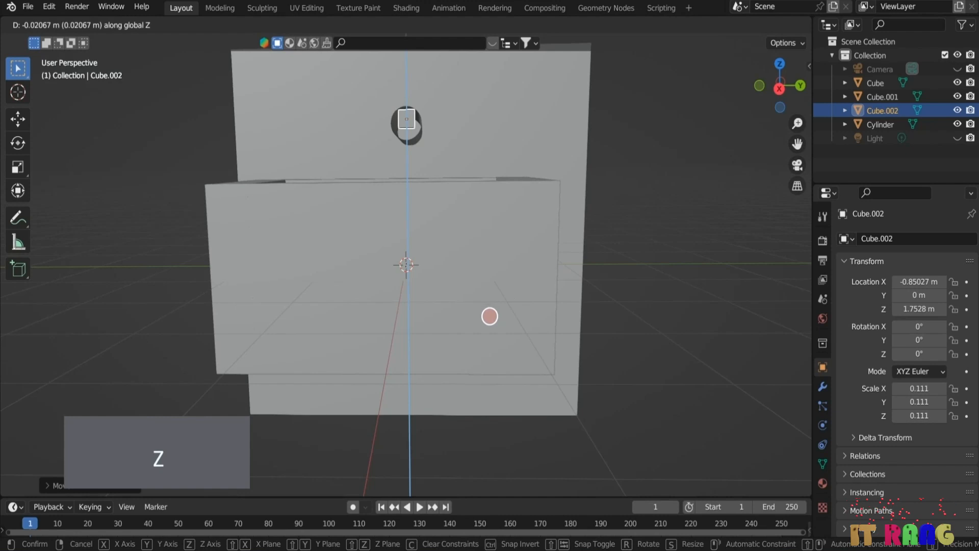
{"action": "left_click", "coordinate": [491, 323]}
Step: Apply the Quick Liquid effect to the small cube inside the cylinder
{"action": "middle_click_drag", "start_coordinate": [491, 323], "coordinate": [353, 148]}
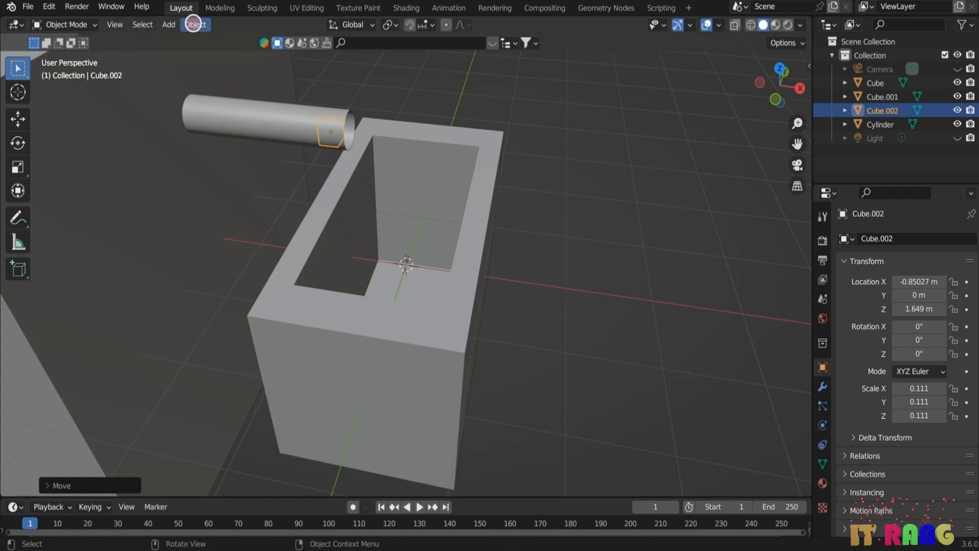
{"action": "left_click", "coordinate": [193, 24]}
{"action": "mouse_move", "coordinate": [230, 409]}
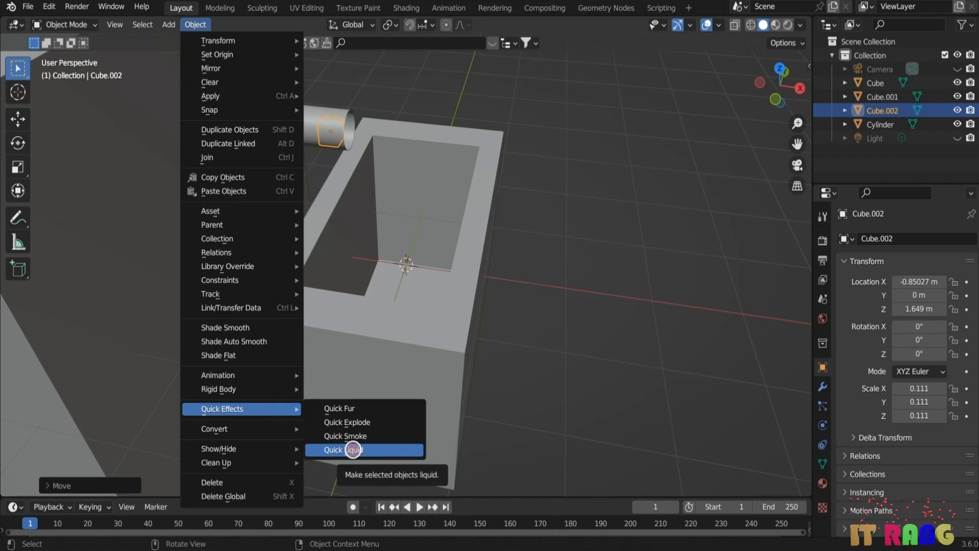
{"action": "left_click", "coordinate": [353, 449]}
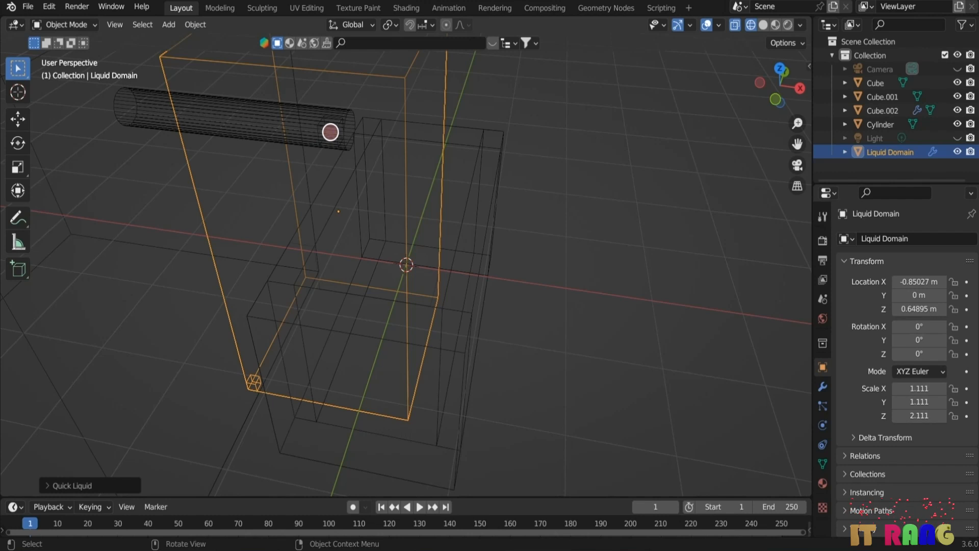
Step: Edit the liquid domain's mesh and move its +Y side face outward along Y toward the end of the hollow box
{"action": "middle_click_drag", "start_coordinate": [645, 243], "coordinate": [334, 94]}
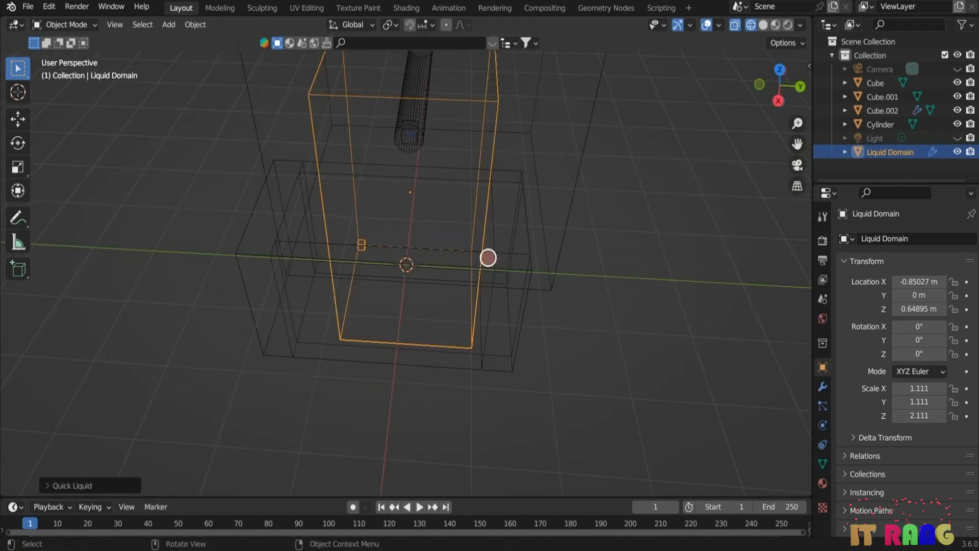
{"action": "left_click", "coordinate": [354, 337]}
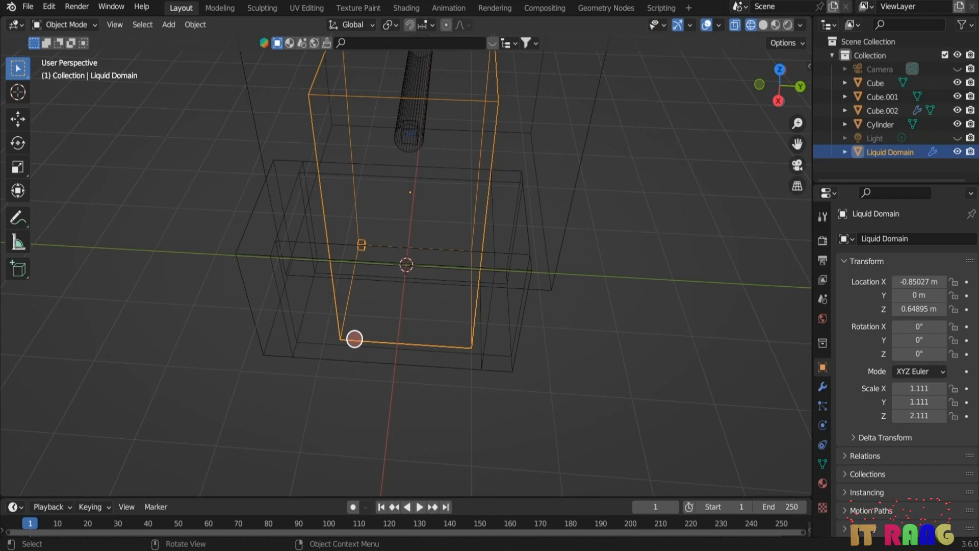
{"action": "key", "text": "Tab"}
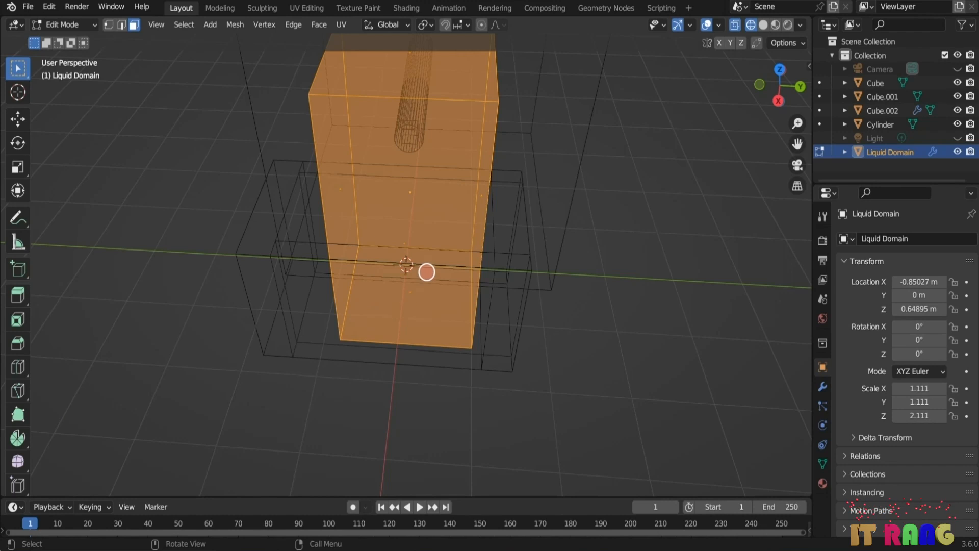
{"action": "middle_click_drag", "start_coordinate": [658, 343], "coordinate": [493, 222]}
{"action": "left_click", "coordinate": [493, 222]}
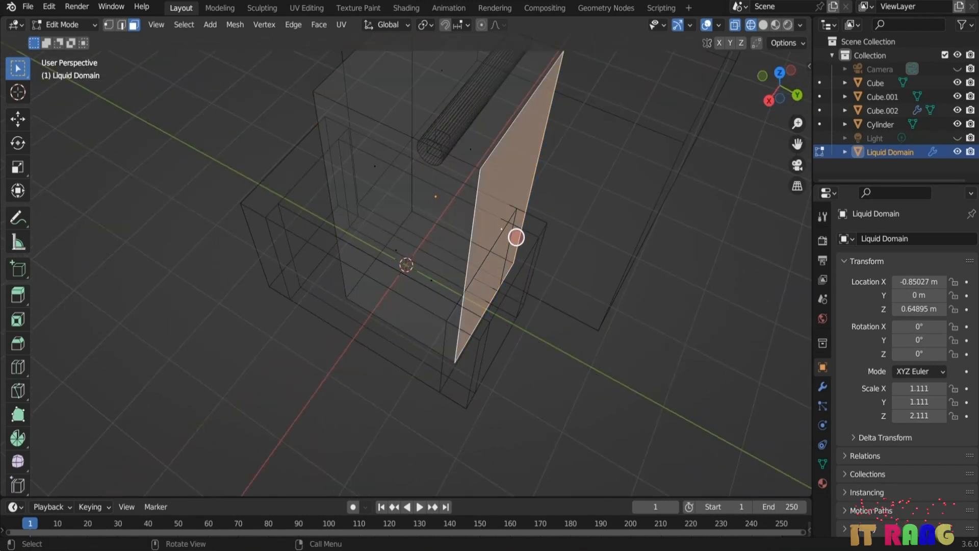
{"action": "key", "text": "g"}
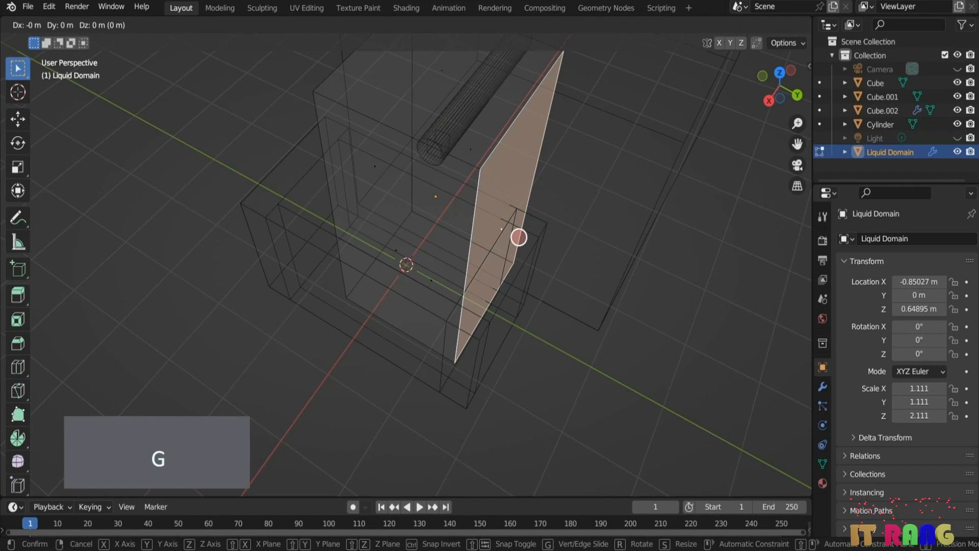
{"action": "key", "text": "y"}
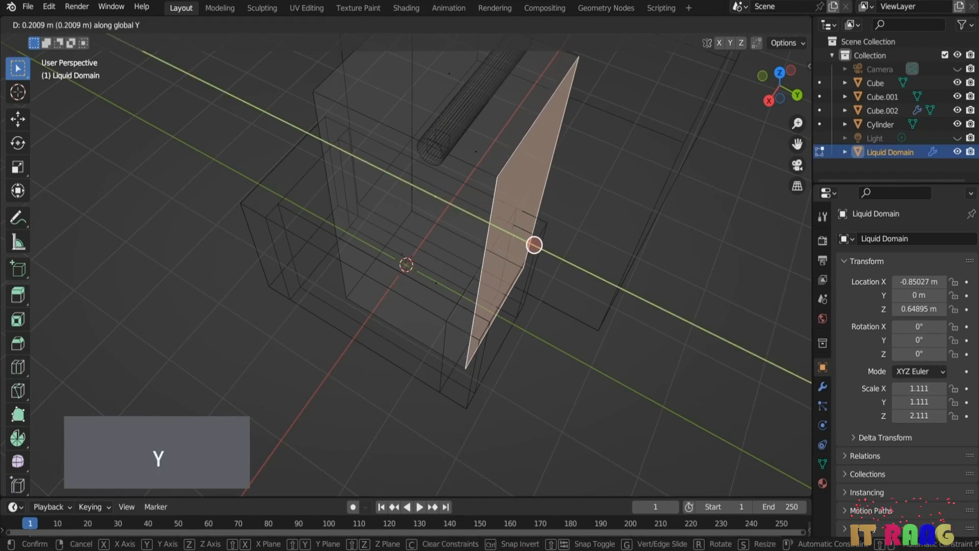
{"action": "left_click", "coordinate": [566, 282]}
Step: Move the liquid domain's -Y side face outward along Y by about 1.1 m toward the box's opposite end
{"action": "middle_click_drag", "start_coordinate": [566, 283], "coordinate": [335, 264]}
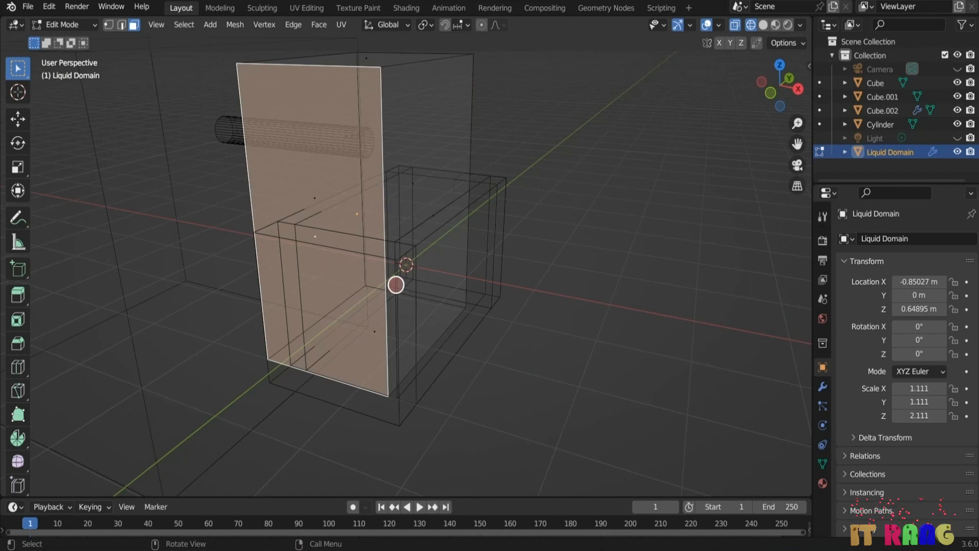
{"action": "key", "text": "g"}
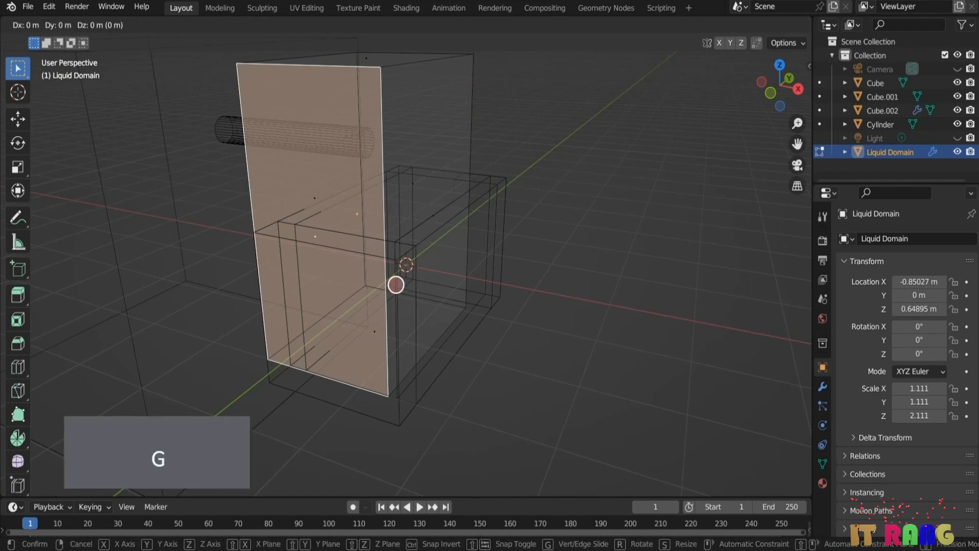
{"action": "key", "text": "y"}
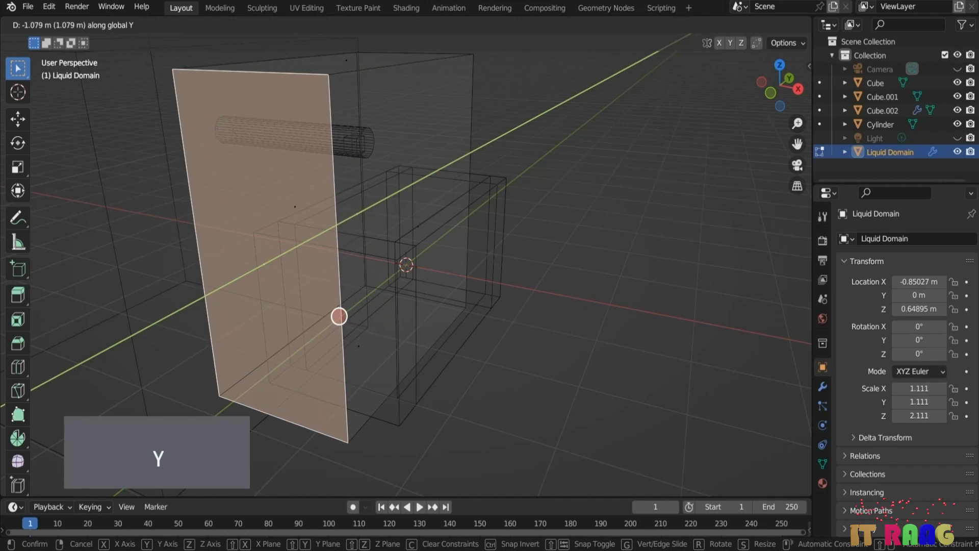
{"action": "key", "text": "Escape"}
Step: Move the liquid domain's +X side face outward along X by about 1 m past the hollow box and leave mesh editing
{"action": "middle_click_drag", "start_coordinate": [335, 320], "coordinate": [410, 302]}
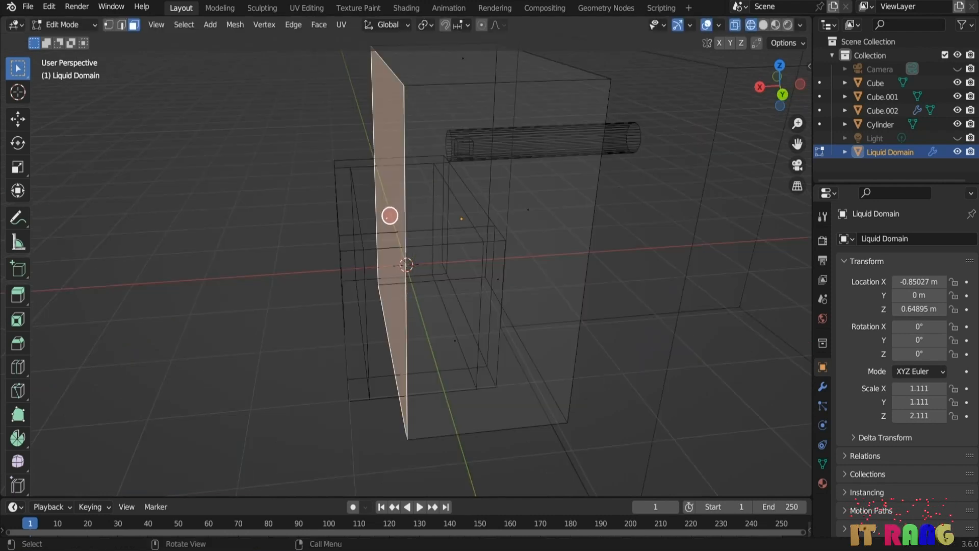
{"action": "key", "text": "g"}
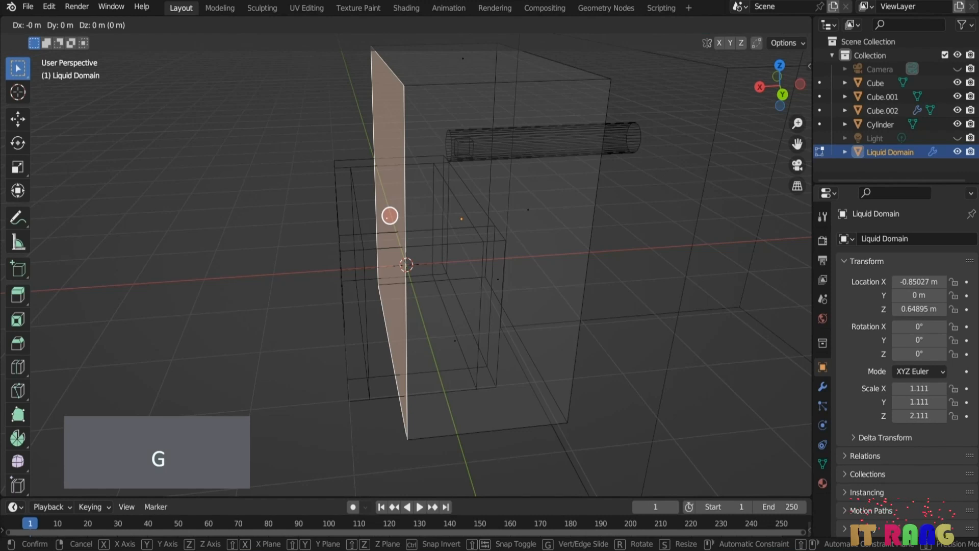
{"action": "key", "text": "x"}
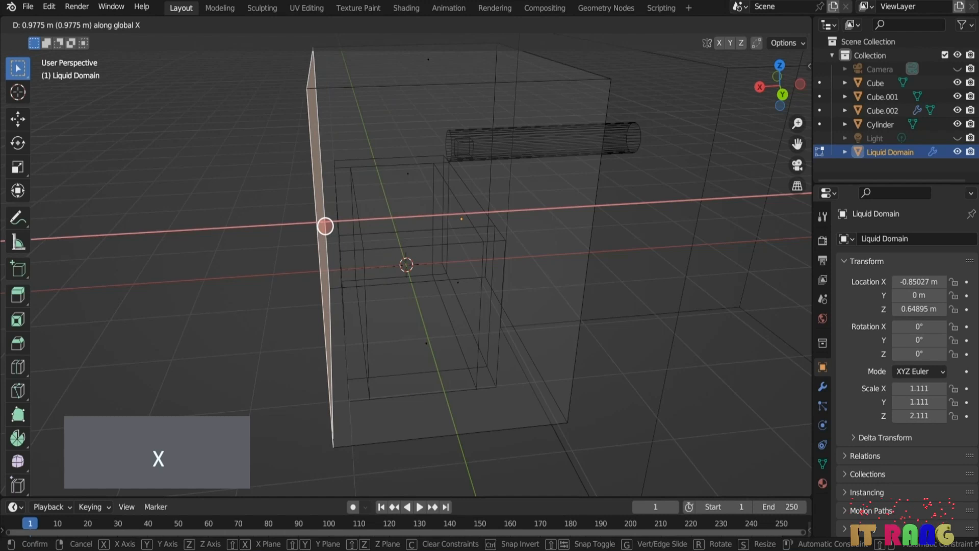
{"action": "left_click", "coordinate": [321, 226]}
{"action": "middle_click_drag", "start_coordinate": [321, 225], "coordinate": [516, 335]}
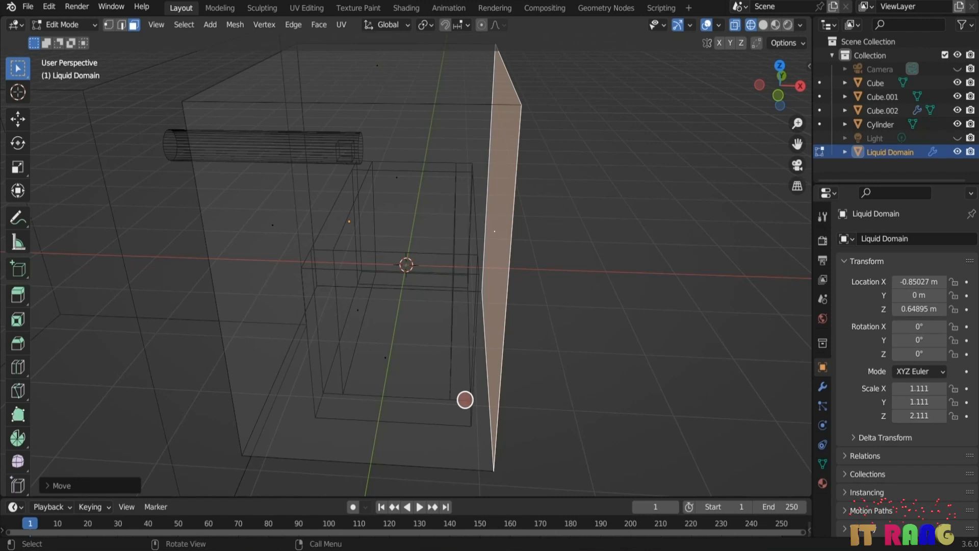
{"action": "middle_click_drag", "start_coordinate": [471, 305], "coordinate": [546, 334]}
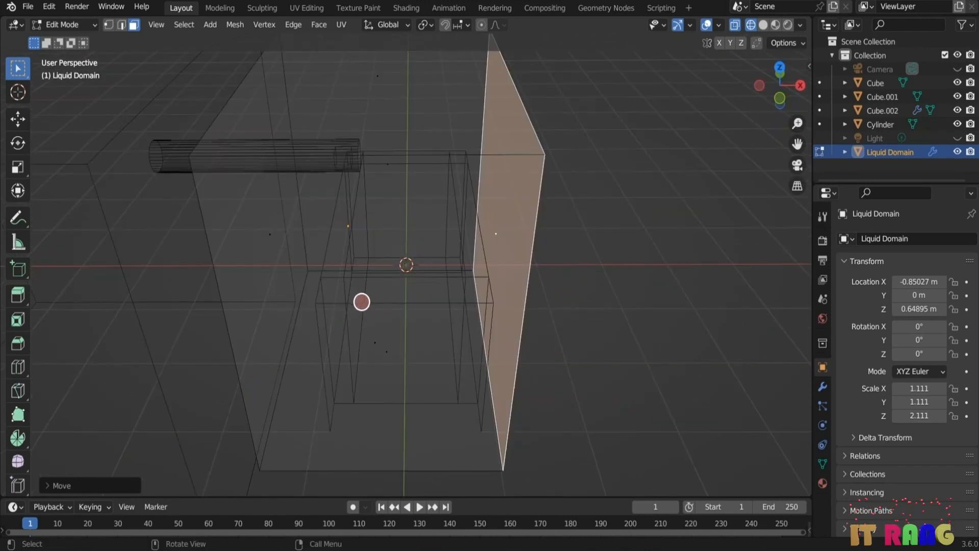
{"action": "key", "text": "Tab"}
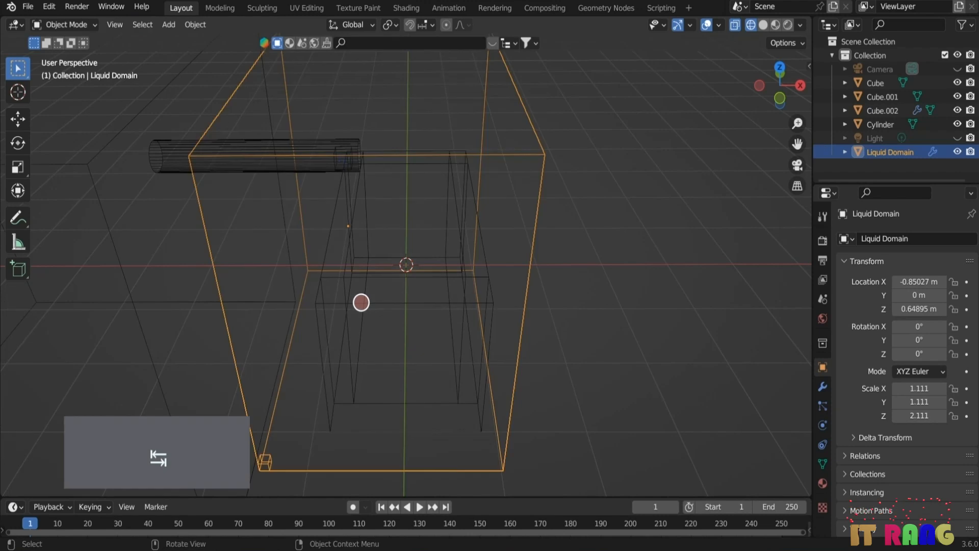
Step: Add fluid physics to the hollow box as a planar Effector with the Collision effector type
{"action": "middle_click_drag", "start_coordinate": [614, 311], "coordinate": [586, 313]}
{"action": "left_click", "coordinate": [359, 265]}
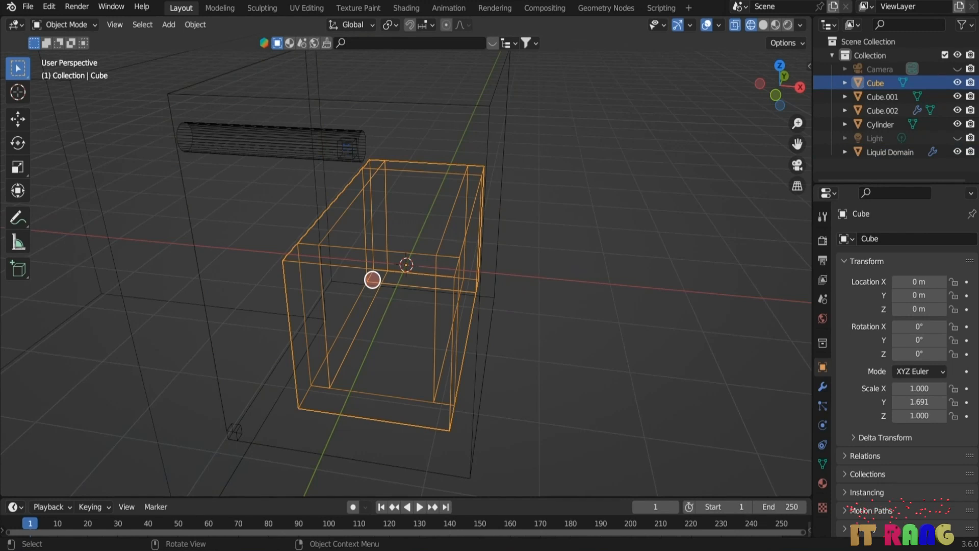
{"action": "left_click", "coordinate": [822, 425]}
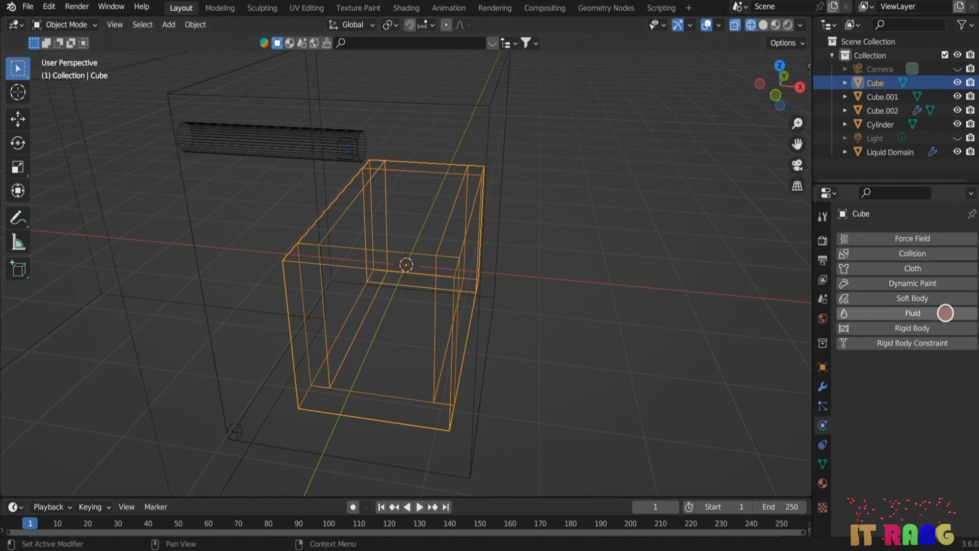
{"action": "left_click", "coordinate": [950, 312]}
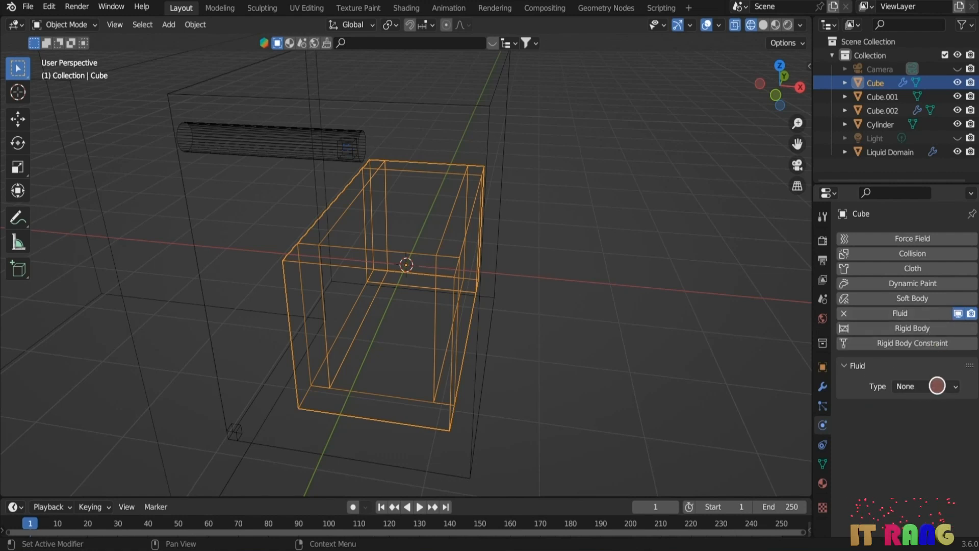
{"action": "left_click", "coordinate": [952, 387]}
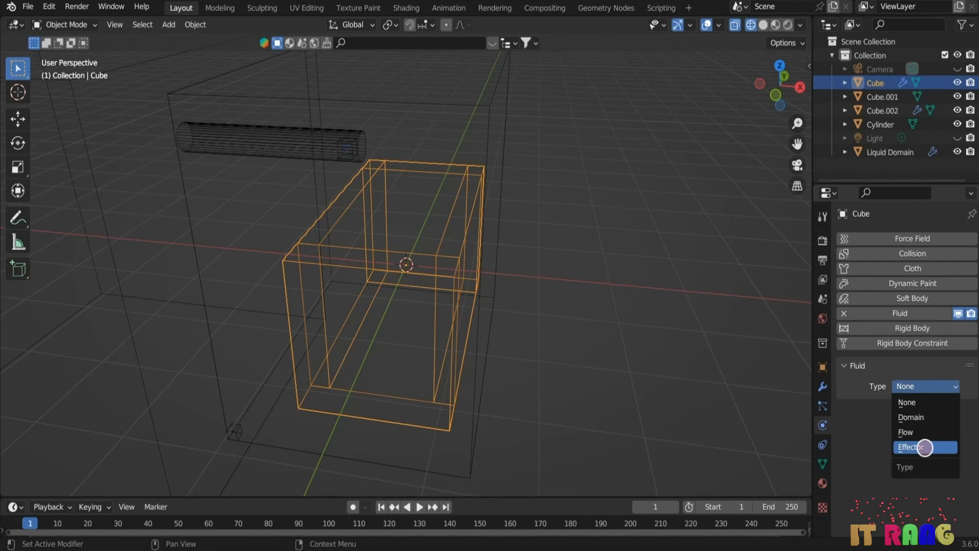
{"action": "left_click", "coordinate": [921, 444]}
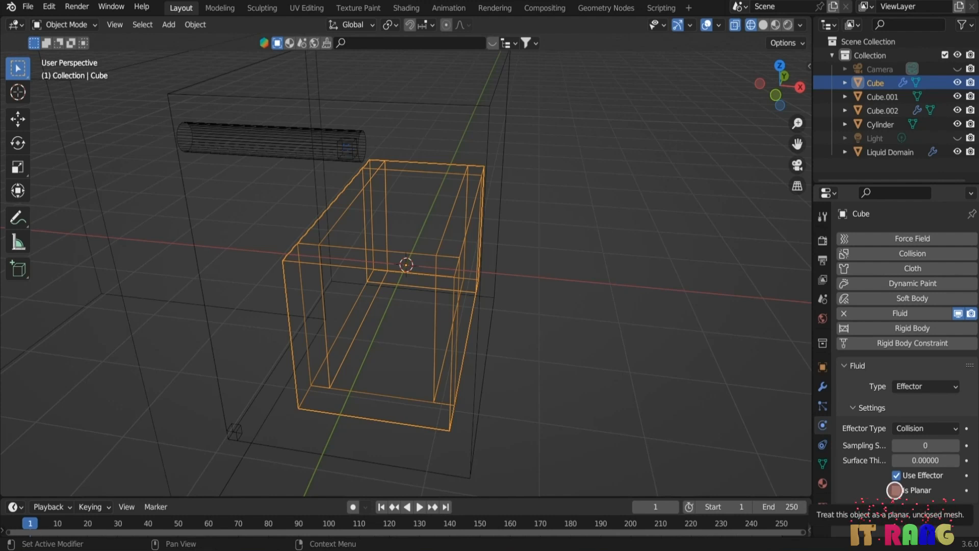
Step: Add fluid physics to the cylinder pipe and set its type to Effector
{"action": "left_click", "coordinate": [325, 149]}
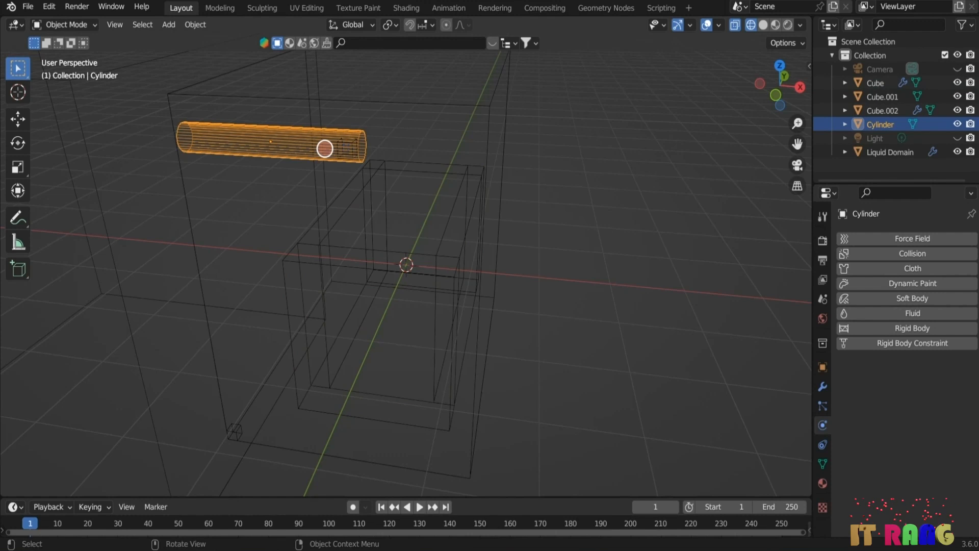
{"action": "left_click", "coordinate": [953, 312]}
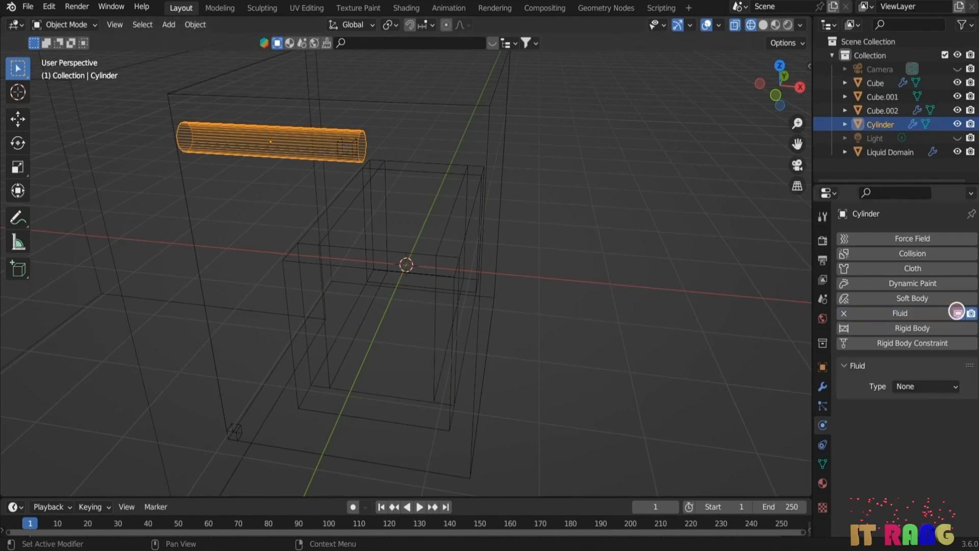
{"action": "left_click", "coordinate": [942, 386]}
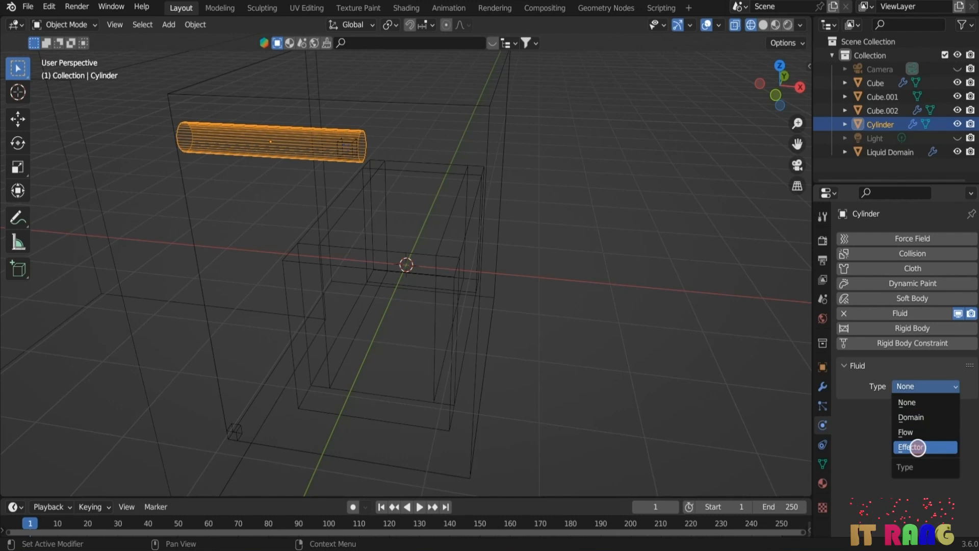
{"action": "left_click", "coordinate": [910, 446]}
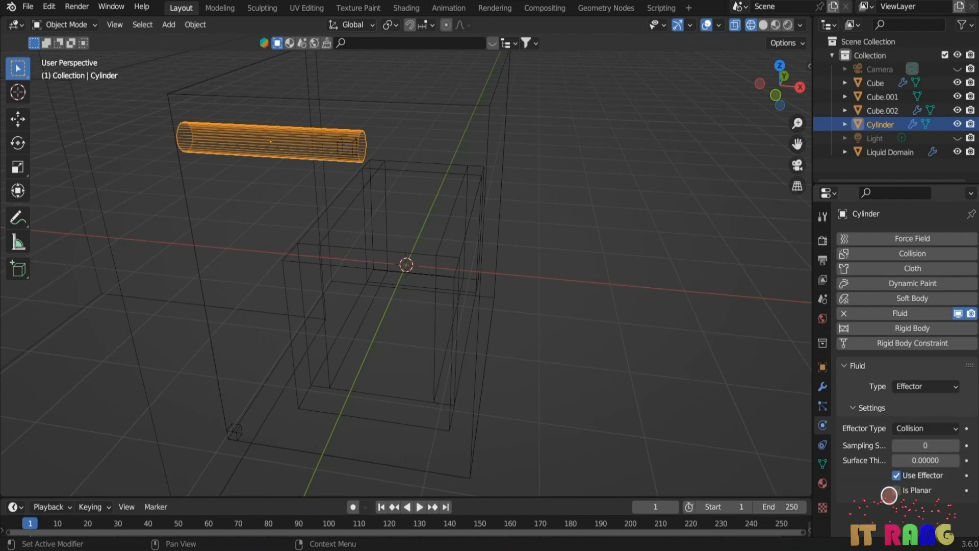
Step: Set the flow behavior of the small cube inside the pipe to Inflow and enable its Initial Velocity
{"action": "left_click", "coordinate": [883, 111]}
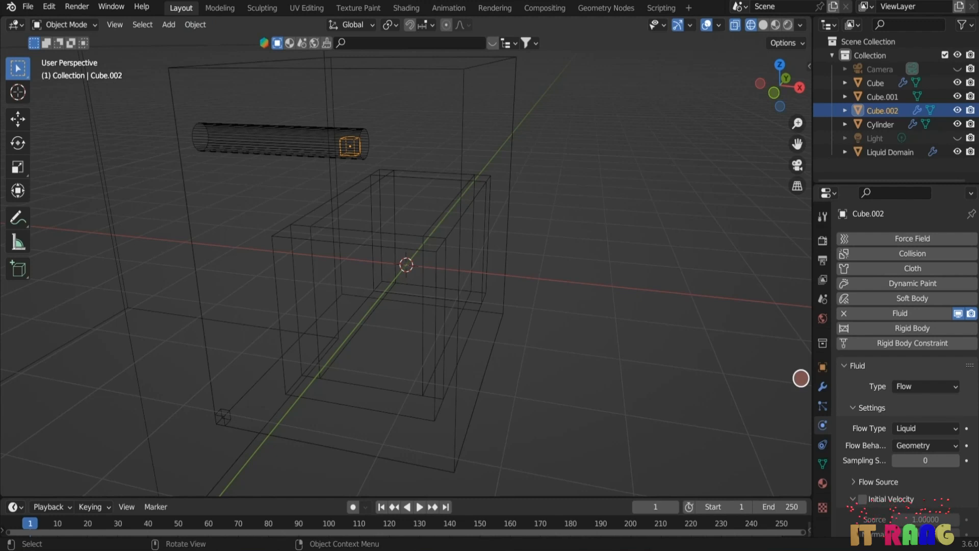
{"action": "left_click", "coordinate": [953, 445]}
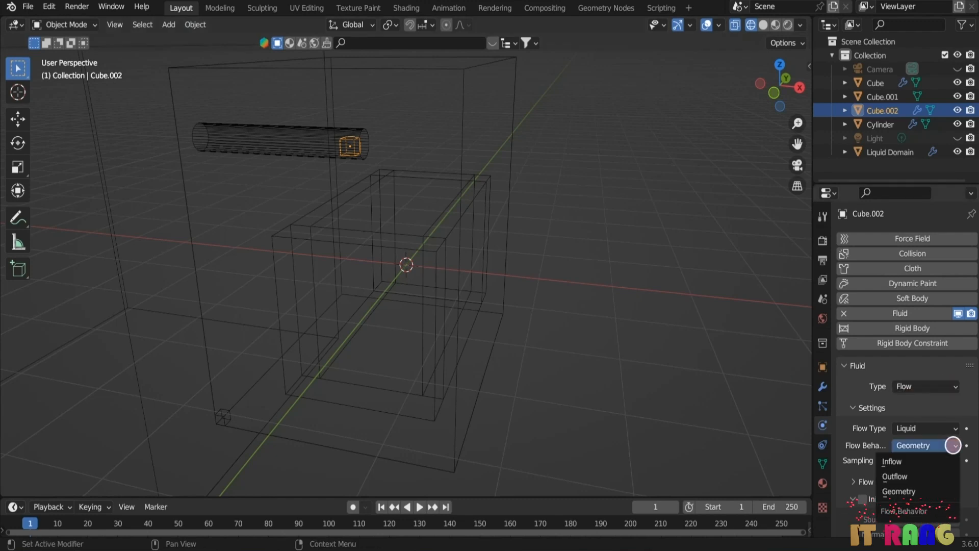
{"action": "left_click", "coordinate": [904, 461]}
{"action": "scroll", "coordinate": [904, 461], "scroll_direction": "down", "scroll_amount": 3}
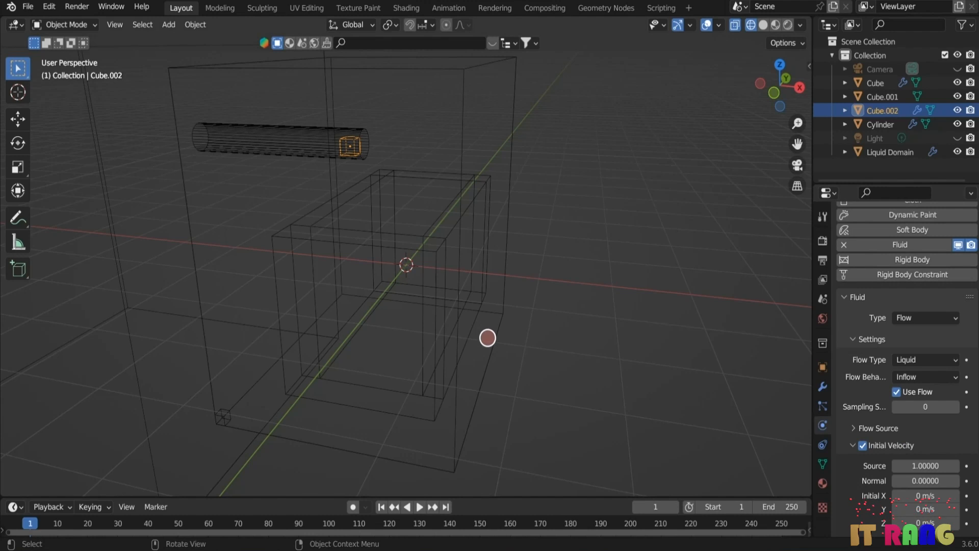
Step: Set the liquid domain's maximum resolution to 65
{"action": "left_click", "coordinate": [490, 342]}
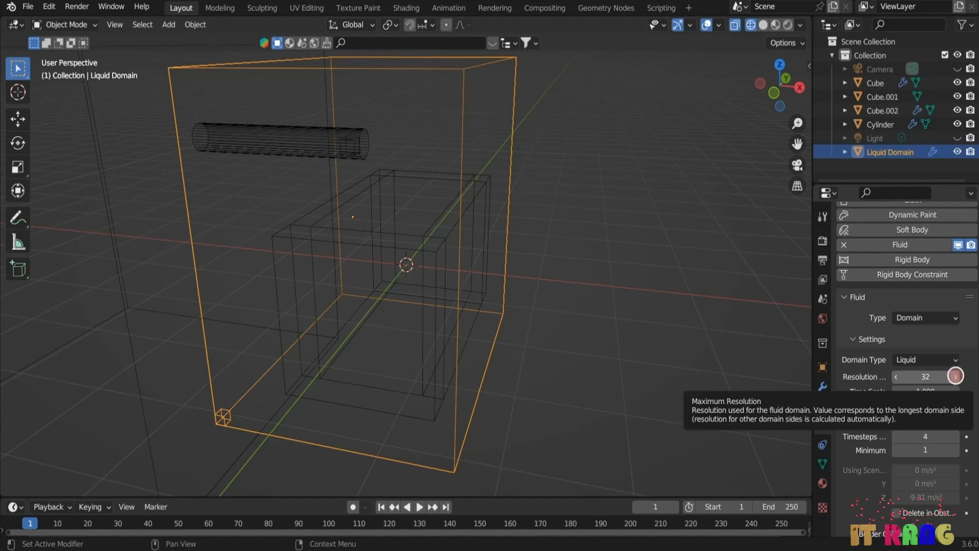
{"action": "double_click", "coordinate": [925, 376]}
{"action": "type", "text": "65"}
{"action": "key", "text": "Return"}
{"action": "scroll", "coordinate": [867, 390], "scroll_direction": "up", "scroll_amount": 1}
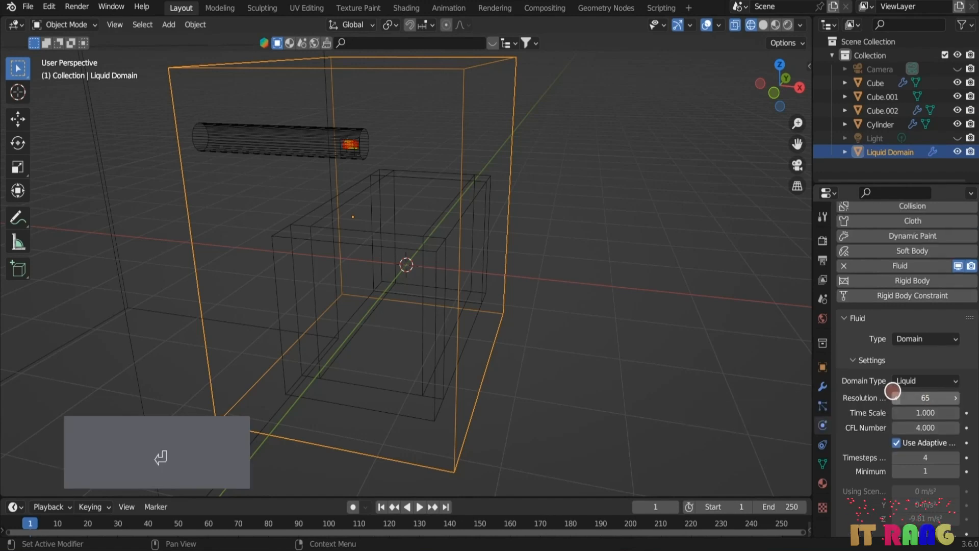
Step: Play the liquid simulation to about frame 104, stop it and return to frame 1
{"action": "left_click", "coordinate": [418, 506]}
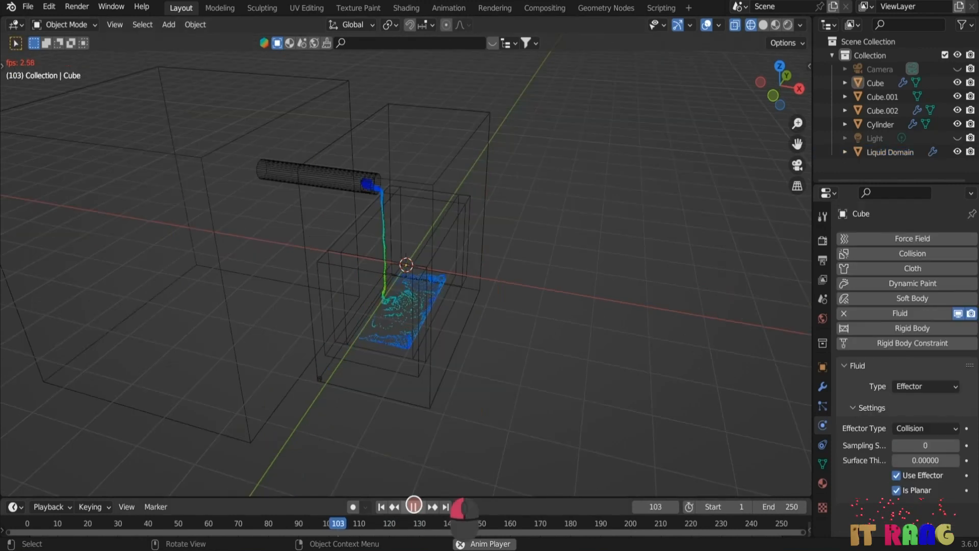
{"action": "left_click", "coordinate": [413, 506]}
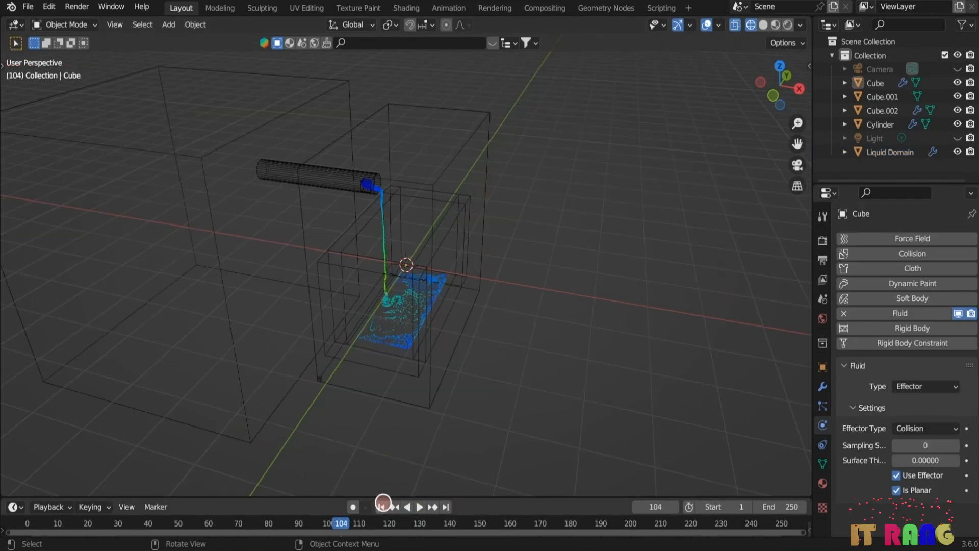
{"action": "left_click", "coordinate": [379, 506]}
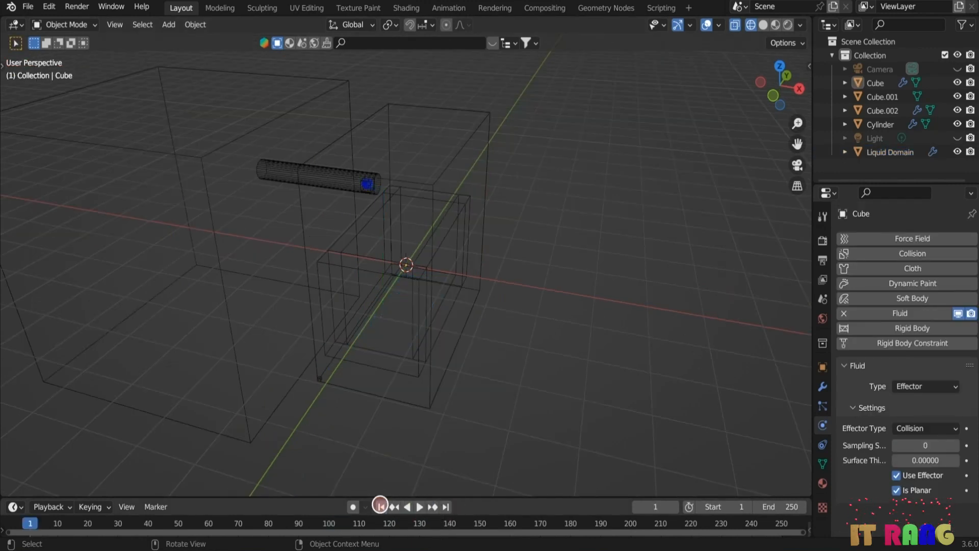
Step: Enable the fluid Mesh option for the liquid domain
{"action": "left_click", "coordinate": [890, 152]}
{"action": "scroll", "coordinate": [858, 403], "scroll_direction": "down", "scroll_amount": 10}
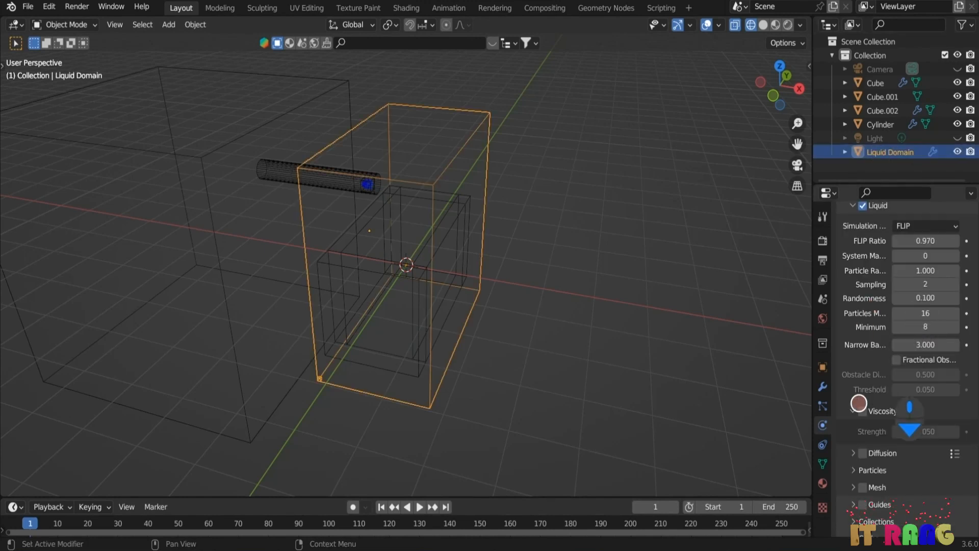
{"action": "scroll", "coordinate": [859, 403], "scroll_direction": "down", "scroll_amount": 2}
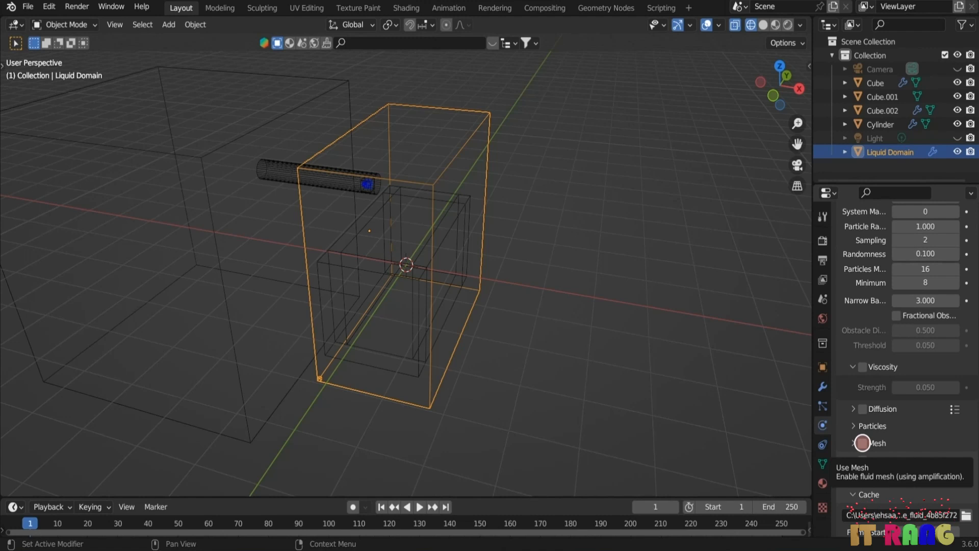
{"action": "left_click", "coordinate": [863, 443]}
Step: Give the liquid domain's Glass BSDF material a light blue color
{"action": "scroll", "coordinate": [862, 442], "scroll_direction": "down", "scroll_amount": 3}
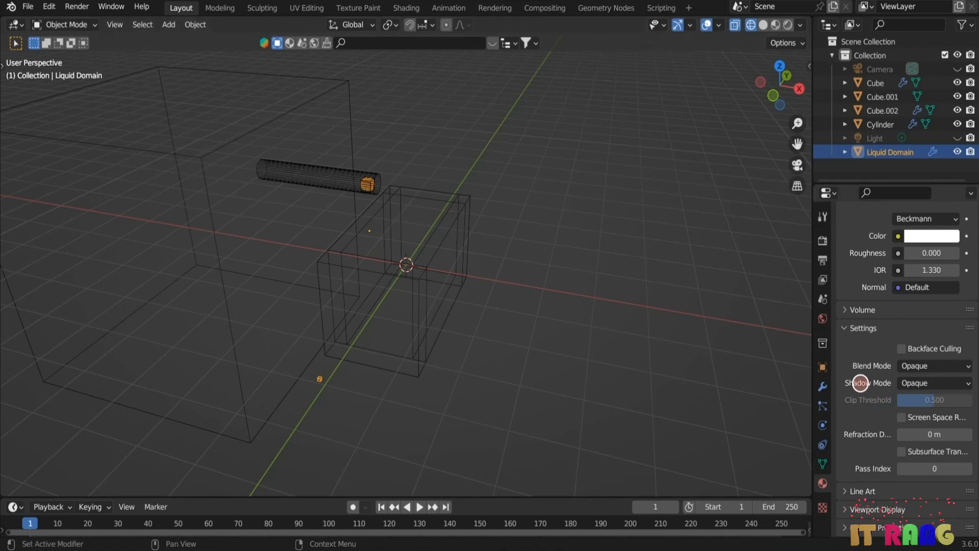
{"action": "scroll", "coordinate": [902, 293], "scroll_direction": "up", "scroll_amount": 5}
{"action": "left_click", "coordinate": [929, 324]}
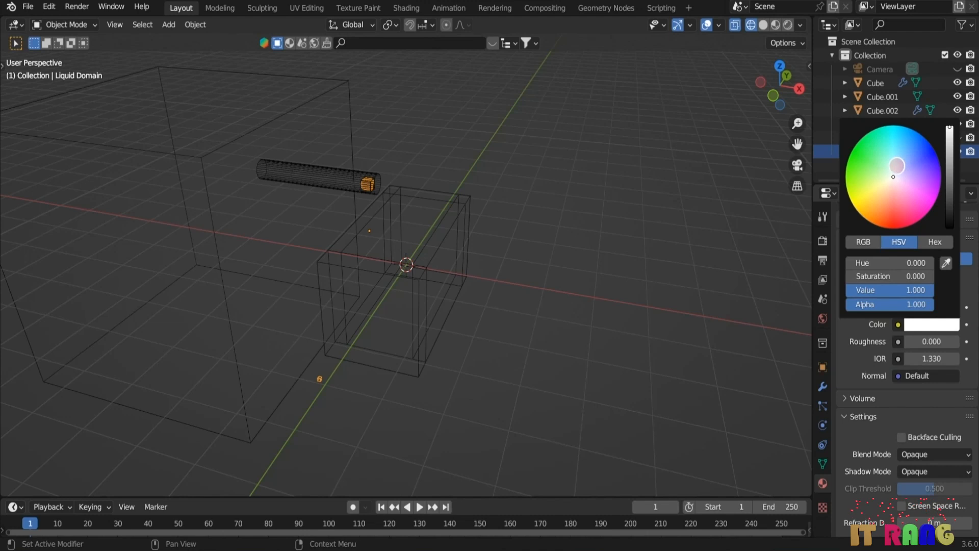
{"action": "left_click", "coordinate": [896, 166]}
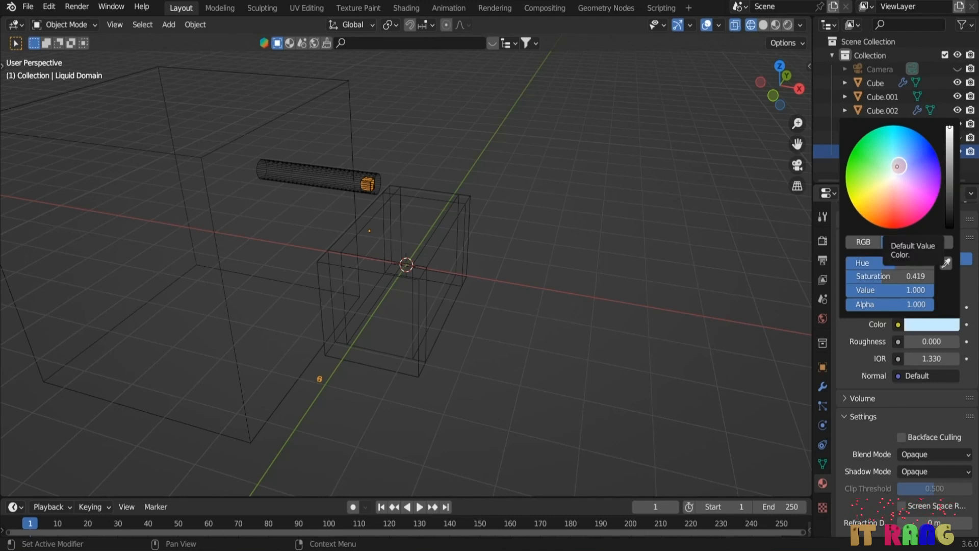
{"action": "left_click", "coordinate": [903, 163]}
{"action": "scroll", "coordinate": [863, 280], "scroll_direction": "up", "scroll_amount": 3}
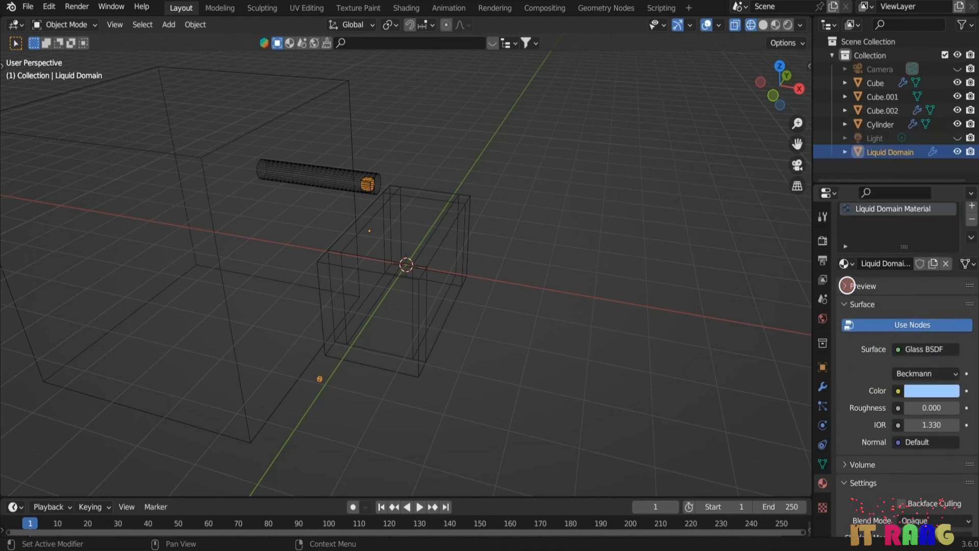
Step: Preview the liquid material on the fluid shape and link its Normal input to the Texture Coordinate Reflection output
{"action": "left_click", "coordinate": [849, 285]}
{"action": "scroll", "coordinate": [969, 325], "scroll_direction": "down", "scroll_amount": 4}
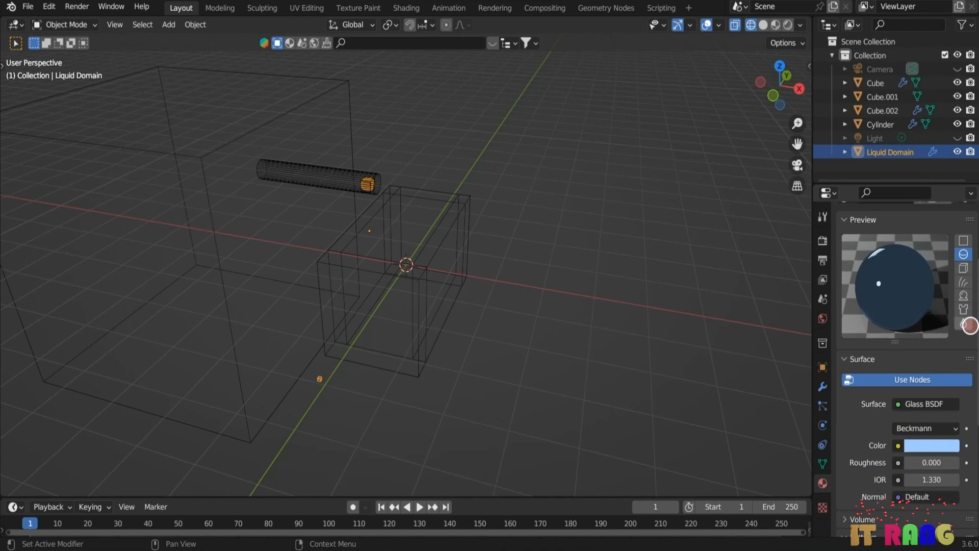
{"action": "scroll", "coordinate": [969, 325], "scroll_direction": "down", "scroll_amount": 2}
{"action": "left_click", "coordinate": [897, 430]}
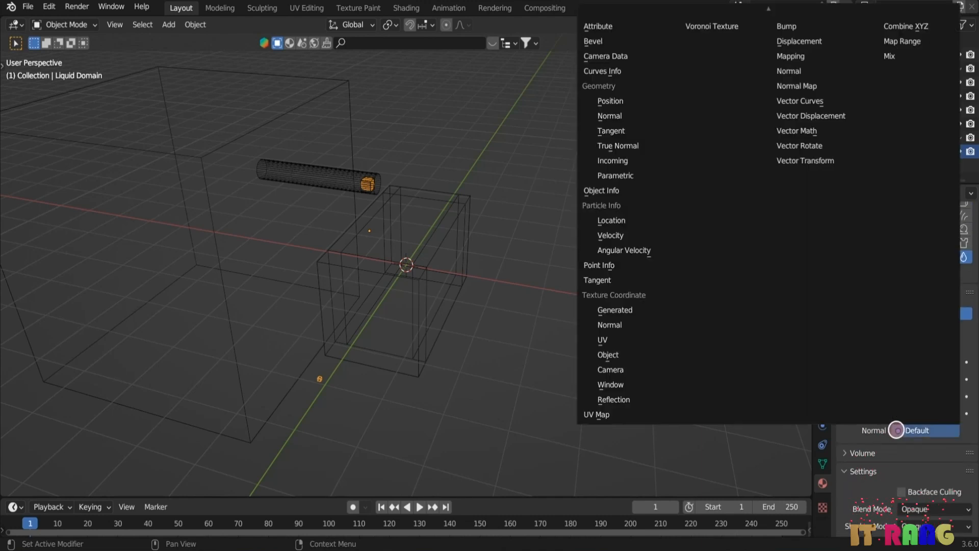
{"action": "left_click", "coordinate": [621, 399]}
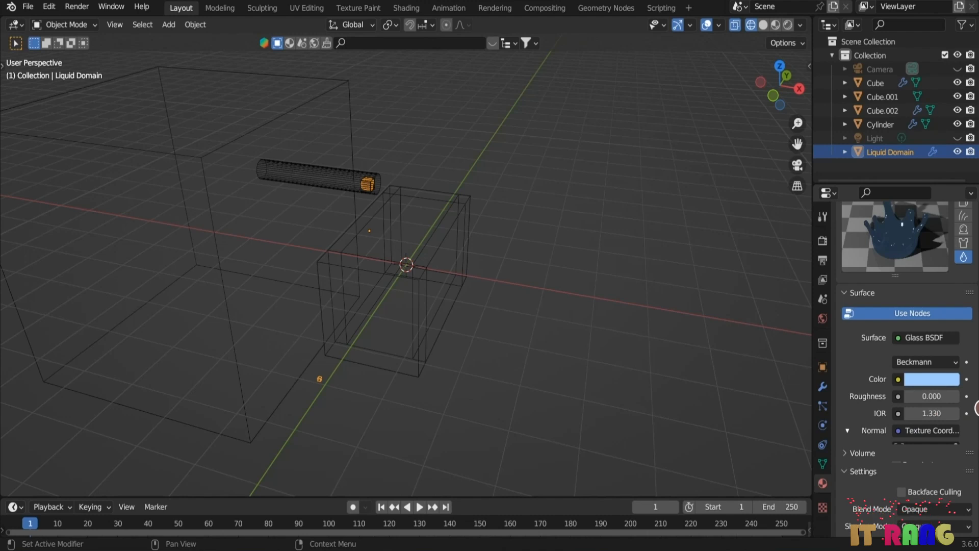
Step: Enable Screen Space Refraction and Subsurface Translucency in the liquid material's settings
{"action": "scroll", "coordinate": [968, 412], "scroll_direction": "down", "scroll_amount": 5}
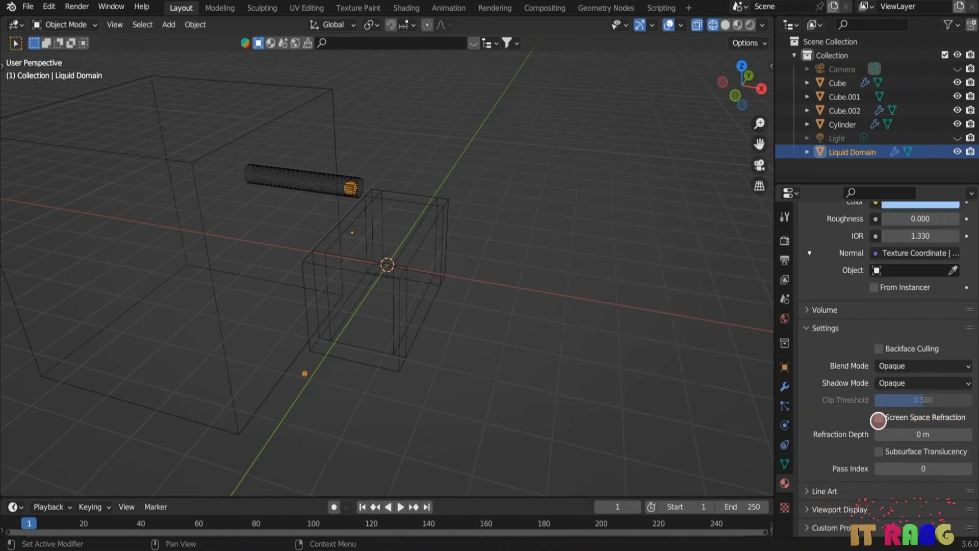
{"action": "left_click", "coordinate": [879, 419]}
{"action": "left_click", "coordinate": [879, 451]}
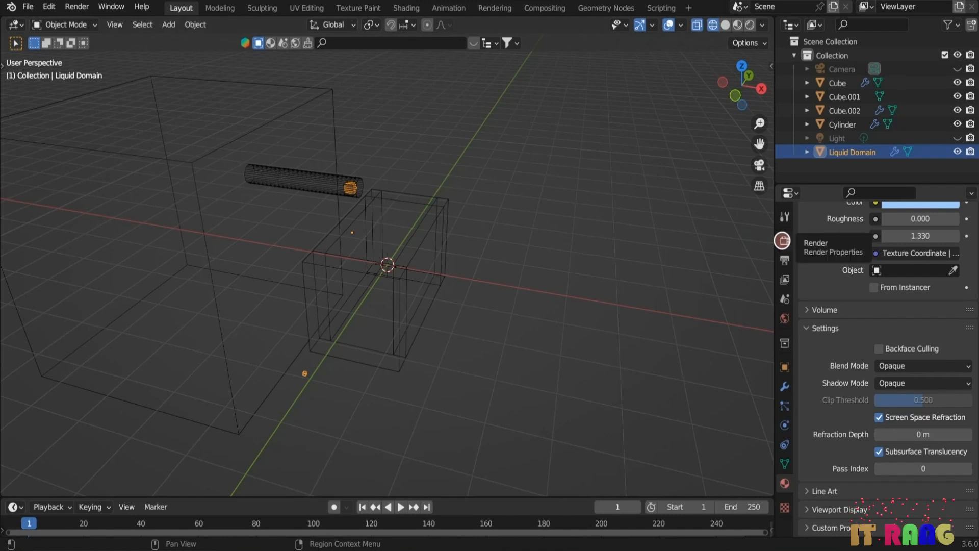
Step: Enable Screen Space Reflections in the scene's render properties and expand its options
{"action": "left_click", "coordinate": [782, 240]}
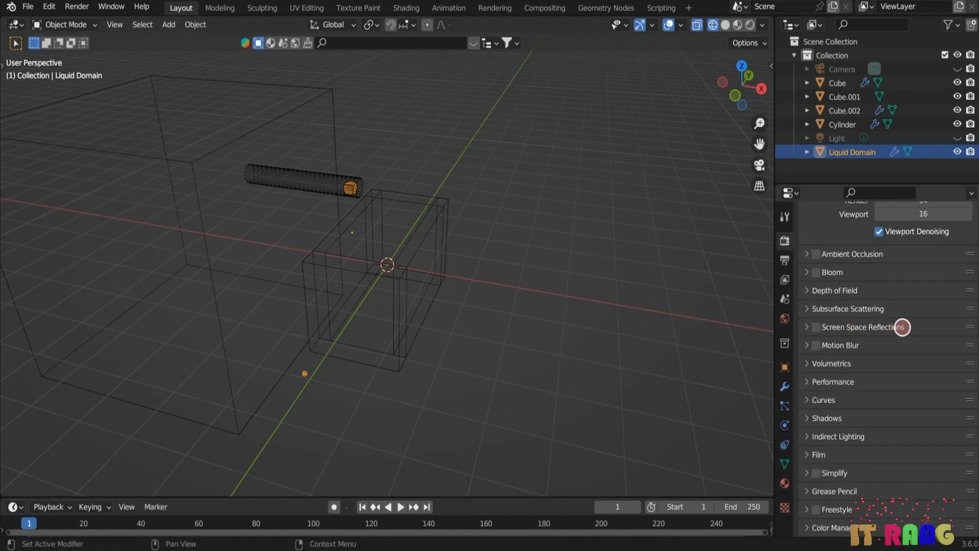
{"action": "left_click", "coordinate": [816, 327]}
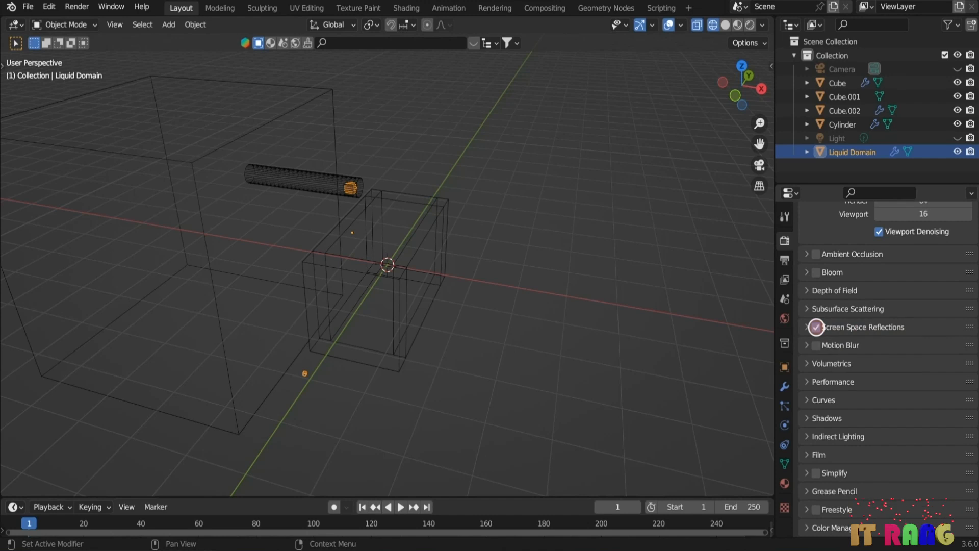
{"action": "left_click", "coordinate": [806, 326]}
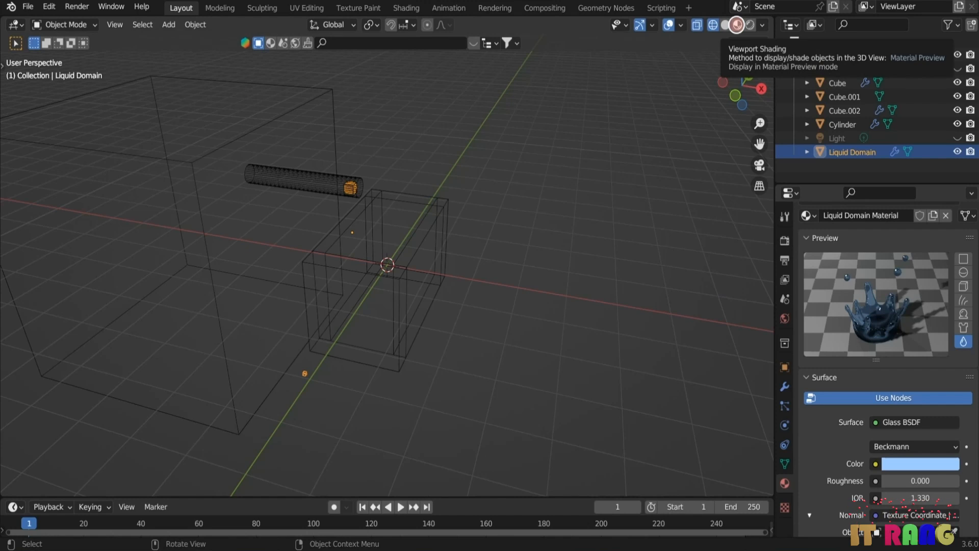
Step: Display the scene in Material Preview shading and play the water simulation to check the liquid material
{"action": "left_click", "coordinate": [736, 24]}
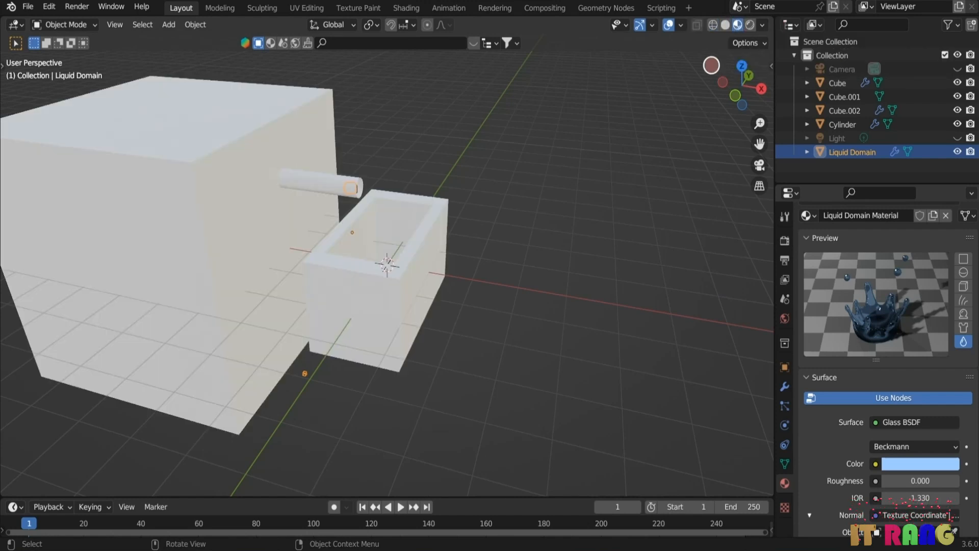
{"action": "left_click", "coordinate": [400, 507]}
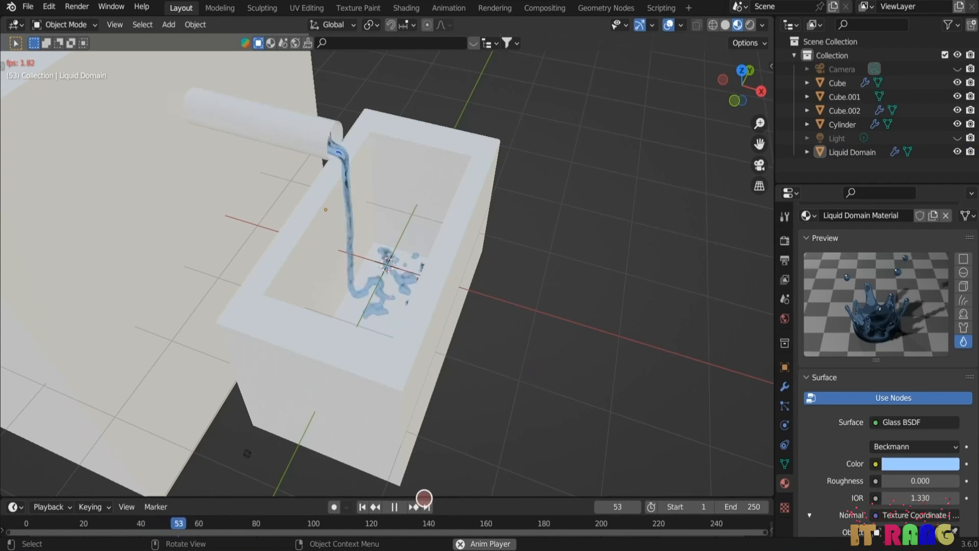
{"action": "key", "text": "Escape"}
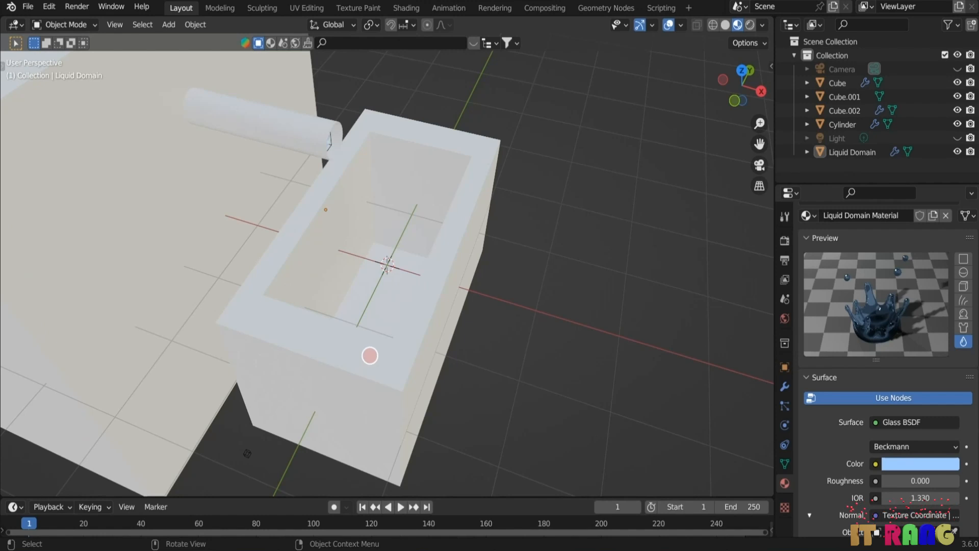
Step: Apply a Checker Texture to the Base Color of the hollow open box's material
{"action": "left_click", "coordinate": [358, 367]}
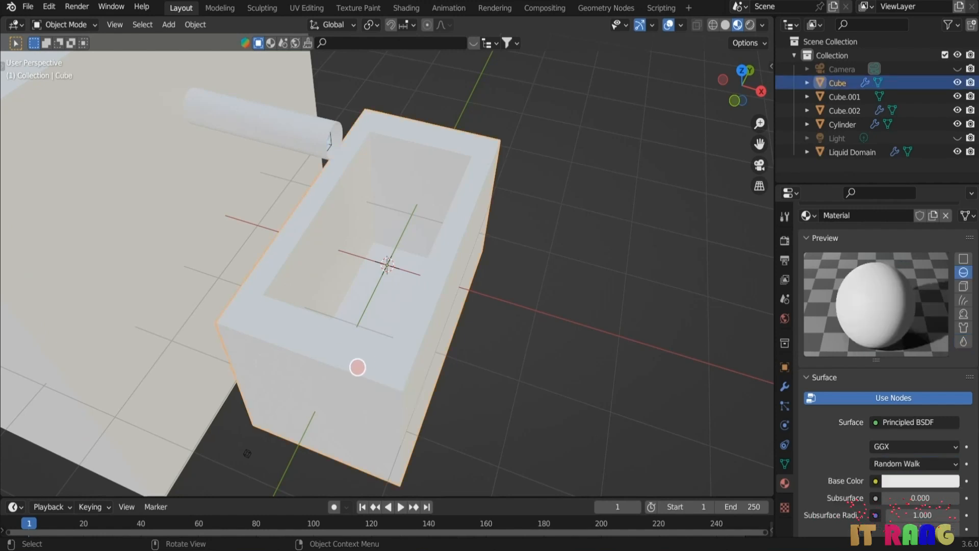
{"action": "left_click", "coordinate": [874, 480]}
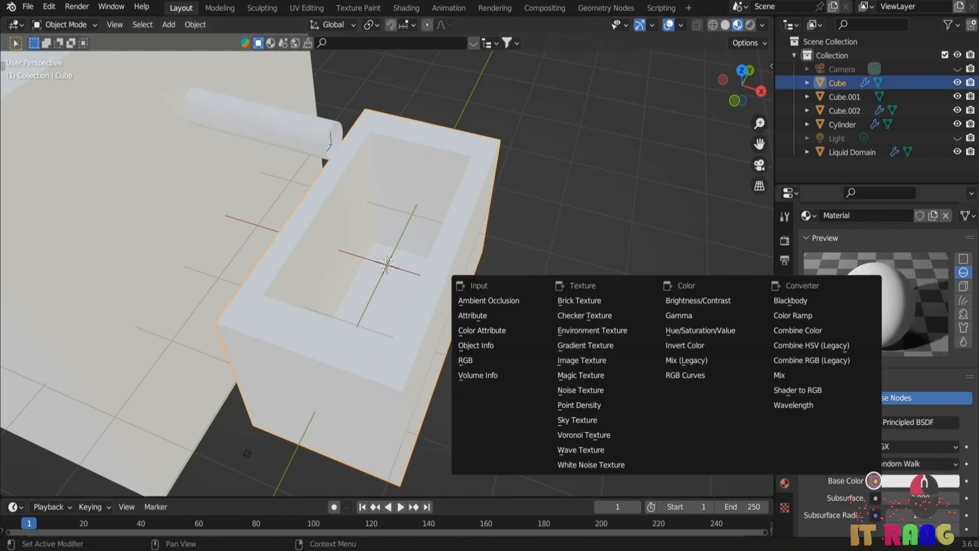
{"action": "left_click", "coordinate": [590, 317]}
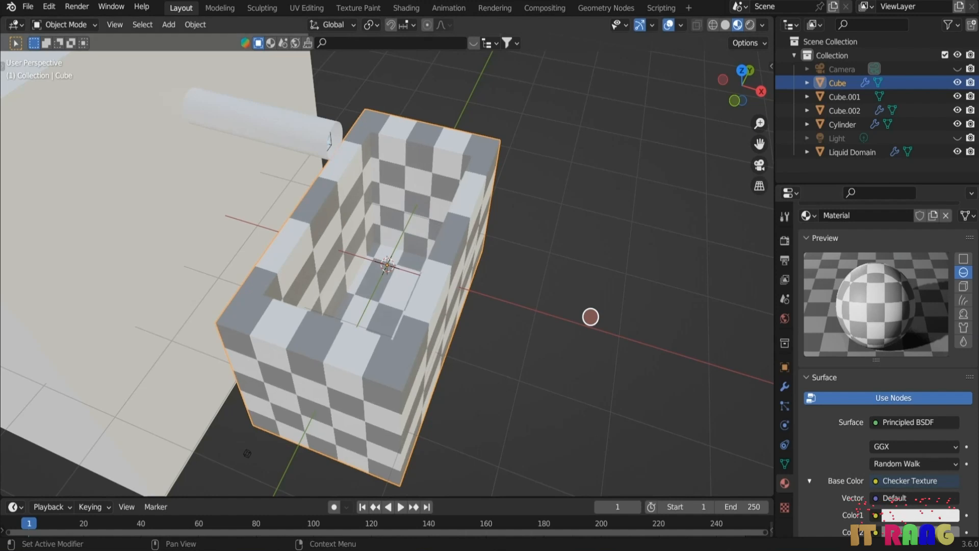
Step: Create a new material with a pale yellow base color for the large cube behind the pipe
{"action": "left_click", "coordinate": [189, 310]}
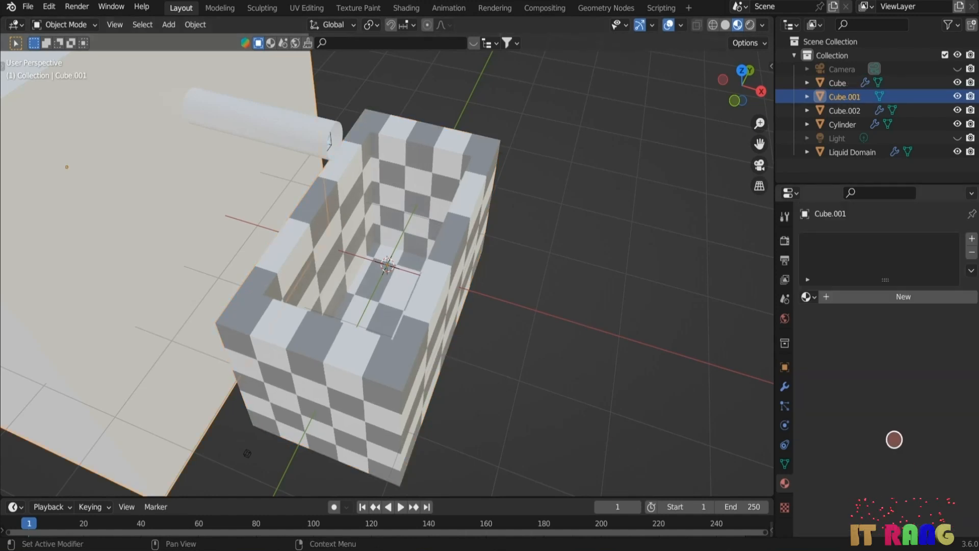
{"action": "left_click", "coordinate": [899, 297]}
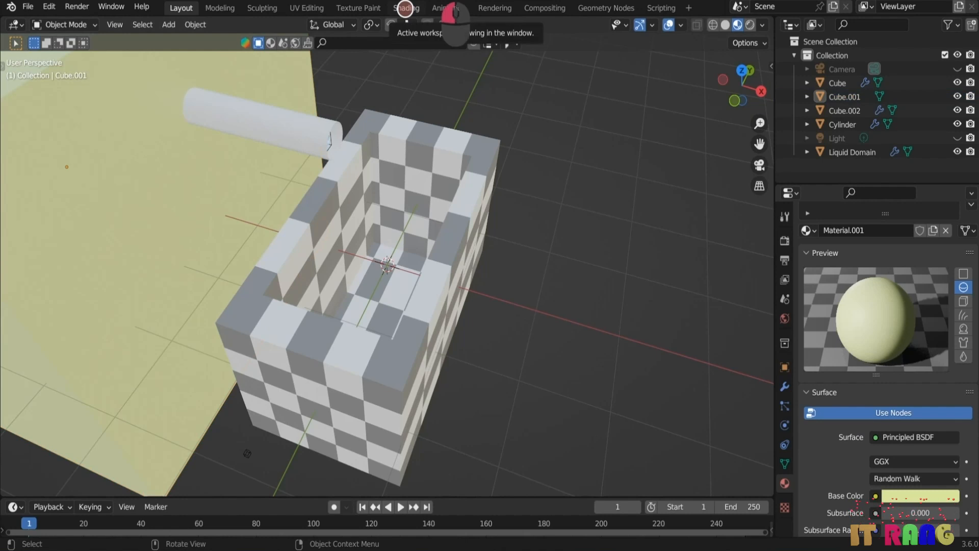
Step: Add an Environment Texture node to the World shader beside the Background node in the Shading workspace
{"action": "left_click", "coordinate": [406, 8]}
{"action": "left_click", "coordinate": [208, 321]}
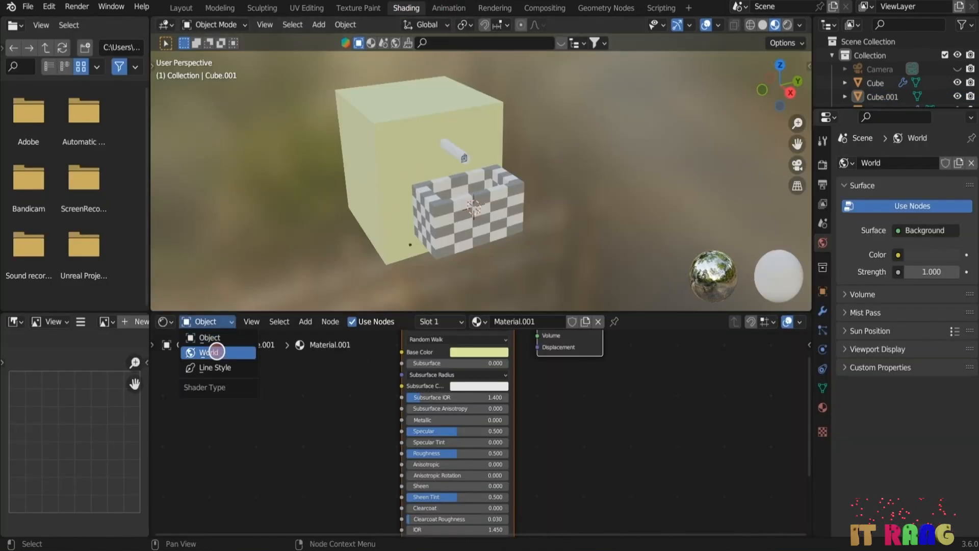
{"action": "left_click", "coordinate": [217, 351]}
{"action": "left_click", "coordinate": [306, 321]}
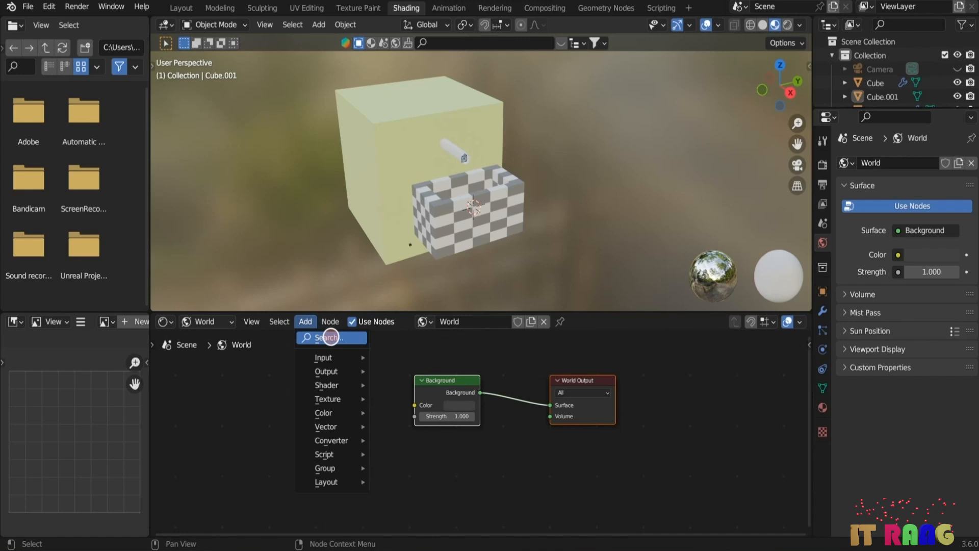
{"action": "left_click", "coordinate": [331, 337]}
{"action": "type", "text": "en"}
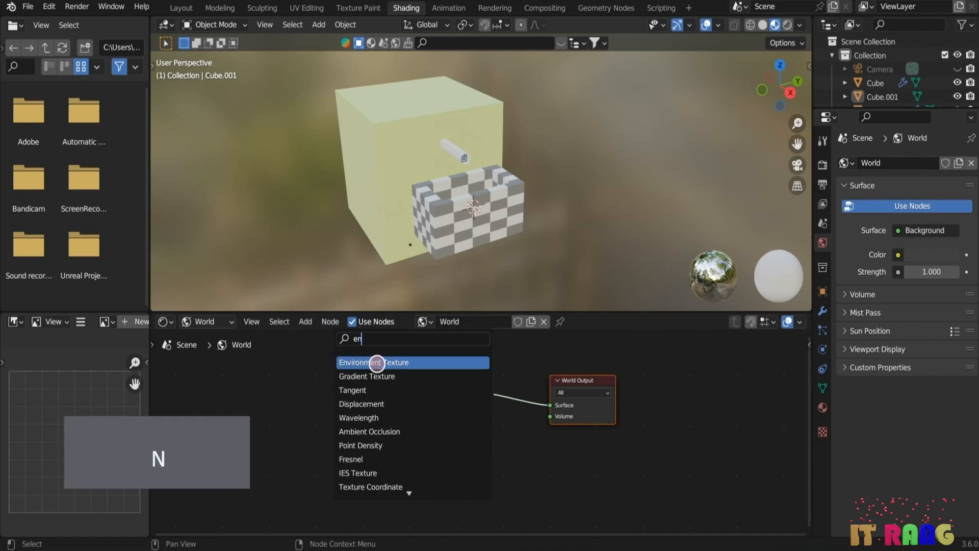
{"action": "left_click", "coordinate": [377, 362]}
{"action": "left_click", "coordinate": [324, 393]}
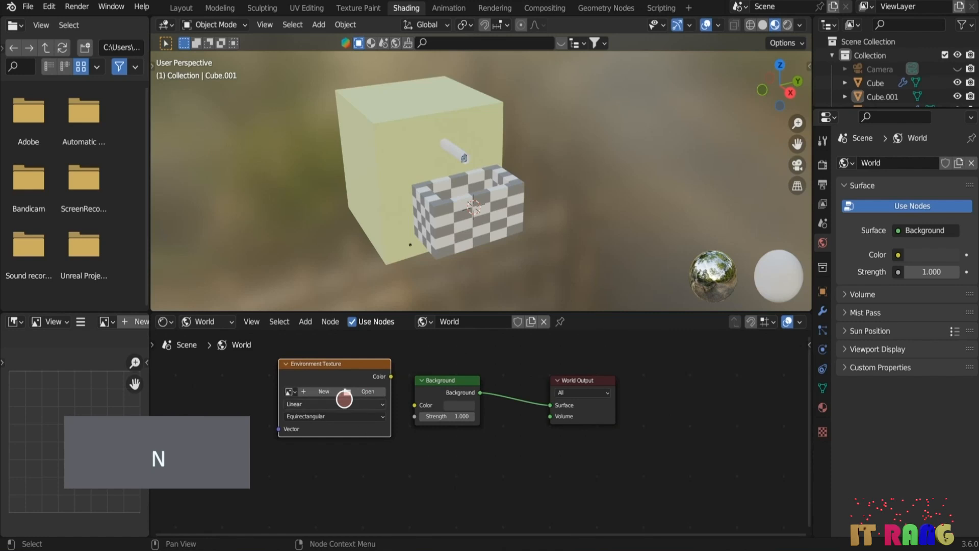
Step: Load farm_field_8k.hdr from the desktop's hdri folder into the Environment Texture and link its Color output to the Background Color
{"action": "left_click", "coordinate": [367, 392]}
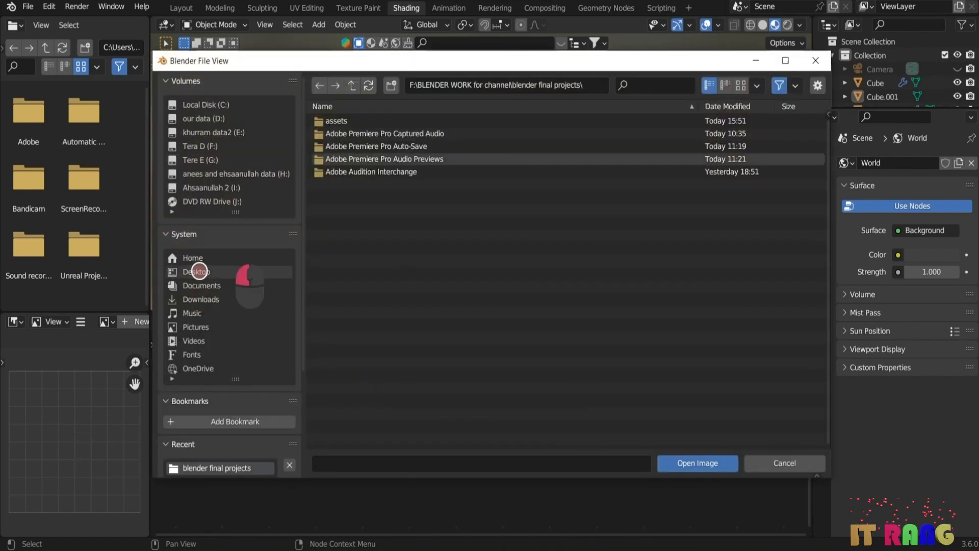
{"action": "left_click", "coordinate": [199, 271]}
{"action": "double_click", "coordinate": [337, 146]}
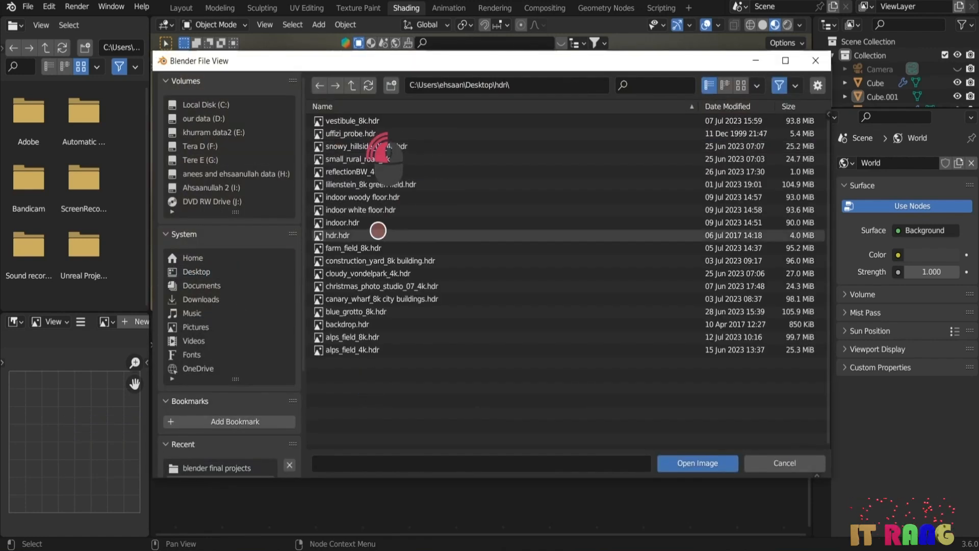
{"action": "double_click", "coordinate": [372, 248]}
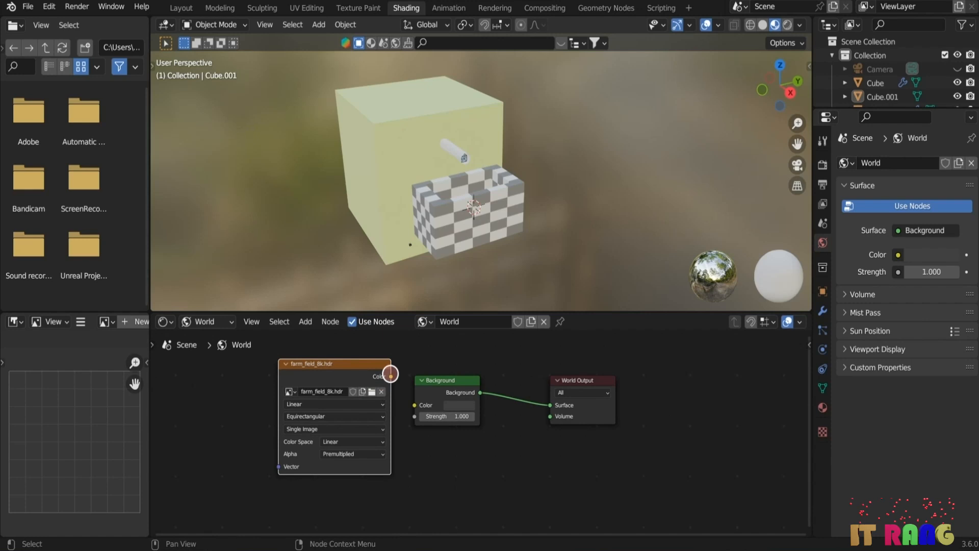
{"action": "left_click_drag", "start_coordinate": [390, 376], "coordinate": [413, 405]}
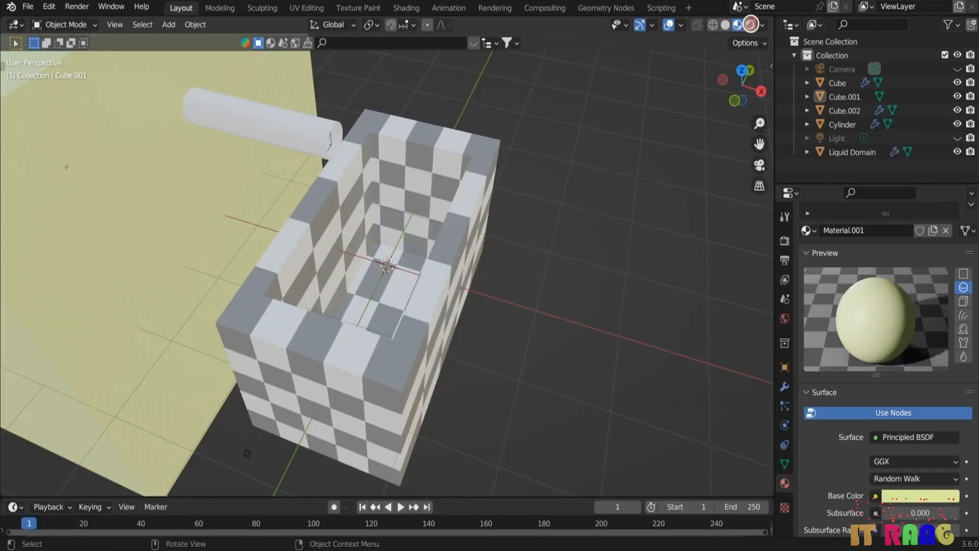
Step: Display the scene in Rendered shading and give the pipe a new material with Metallic set to 1.000
{"action": "left_click", "coordinate": [750, 24]}
{"action": "mouse_move", "coordinate": [640, 208]}
{"action": "middle_mouse_down"}
{"action": "mouse_move", "coordinate": [626, 210]}
{"action": "mouse_move", "coordinate": [628, 167]}
{"action": "mouse_move", "coordinate": [625, 209]}
{"action": "middle_mouse_up"}
{"action": "left_click", "coordinate": [299, 131]}
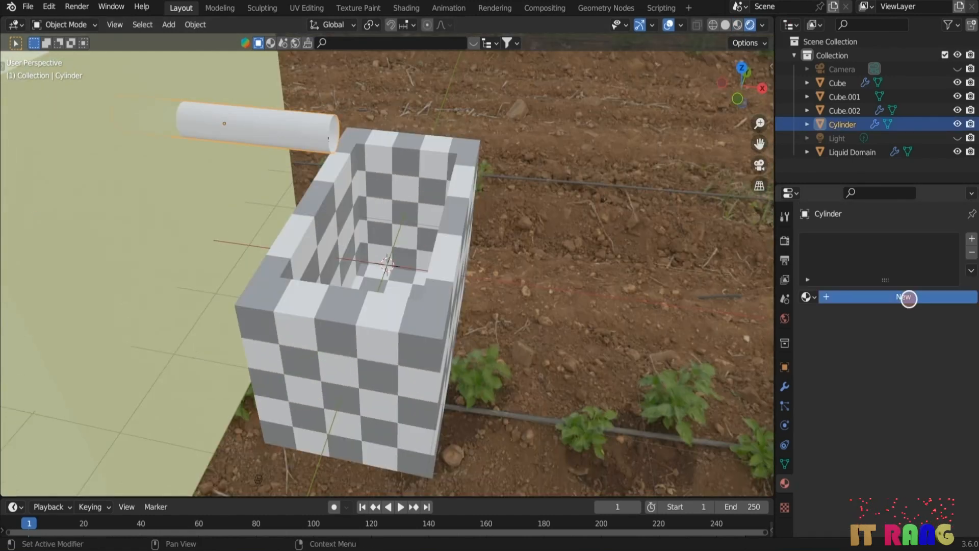
{"action": "left_click", "coordinate": [905, 296]}
{"action": "scroll", "coordinate": [969, 407], "scroll_direction": "down", "scroll_amount": 10}
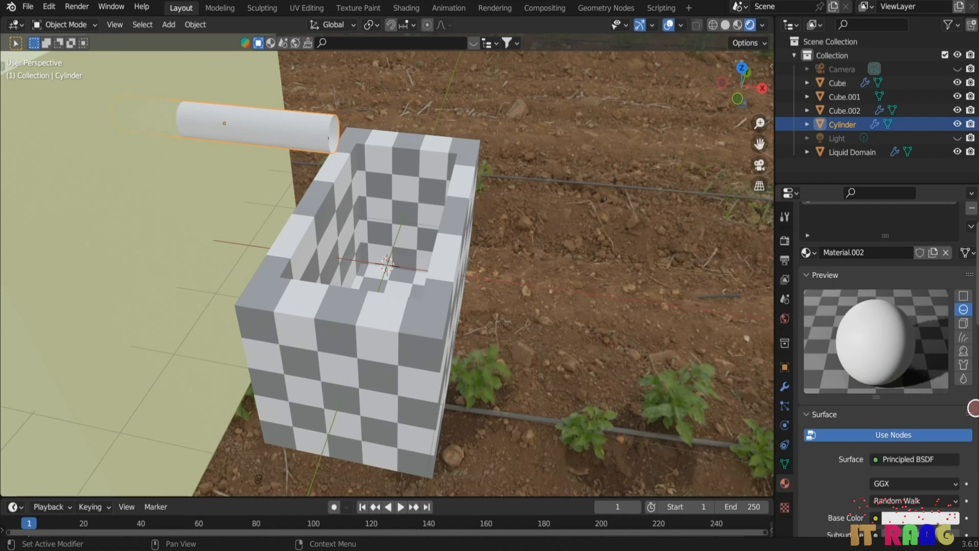
{"action": "left_click_drag", "start_coordinate": [891, 427], "coordinate": [936, 427]}
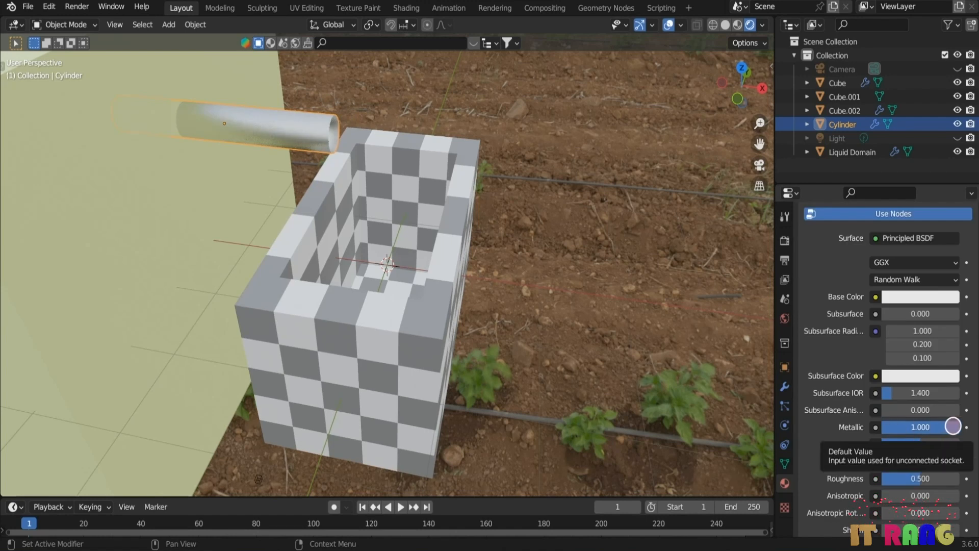
Step: Lower the pipe material's Roughness and play the water simulation in the rendered scene
{"action": "left_click", "coordinate": [918, 478]}
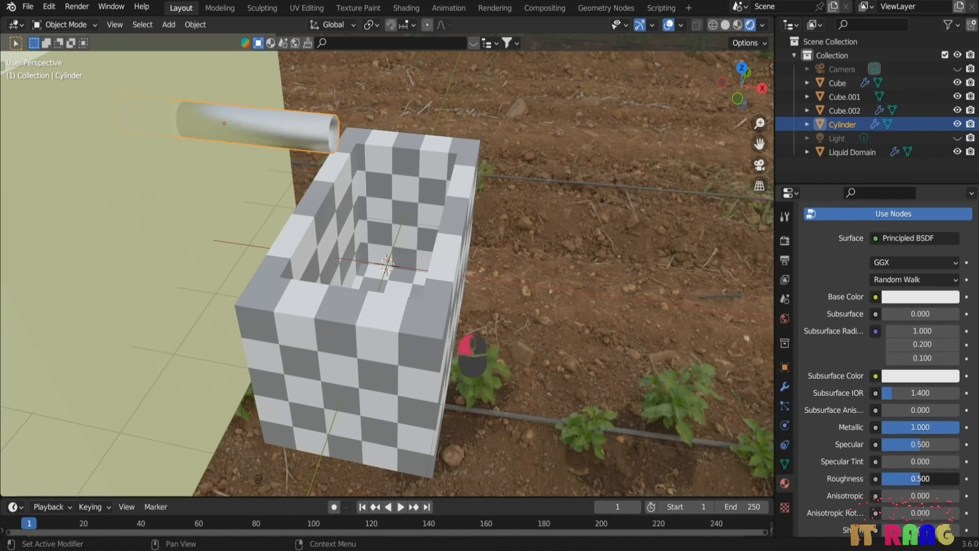
{"action": "left_click_drag", "start_coordinate": [918, 478], "coordinate": [888, 478]}
{"action": "left_click", "coordinate": [538, 288]}
{"action": "key", "text": "space"}
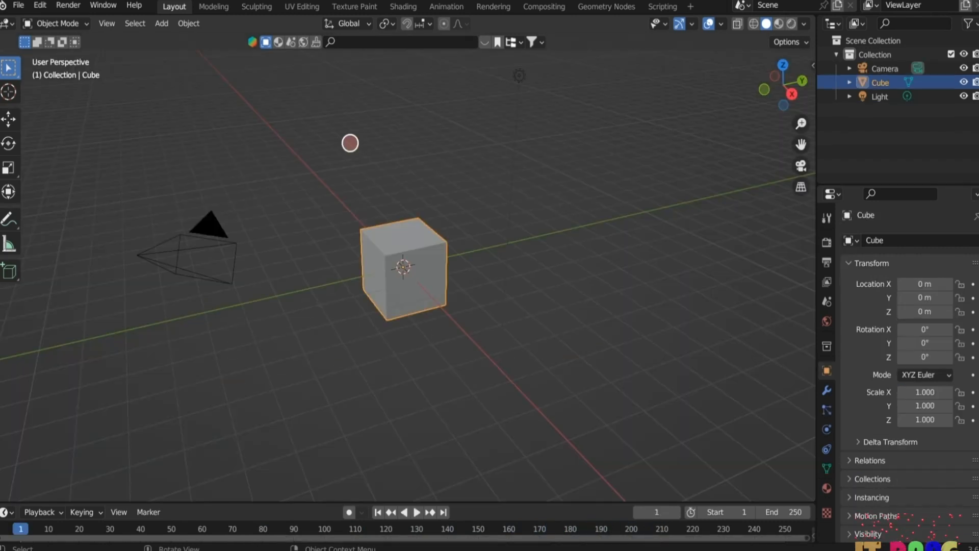
Step: Add a plane to the new default scene and scale it up uniformly to about 9.035
{"action": "key", "text": "shift+a"}
{"action": "mouse_move", "coordinate": [350, 129]}
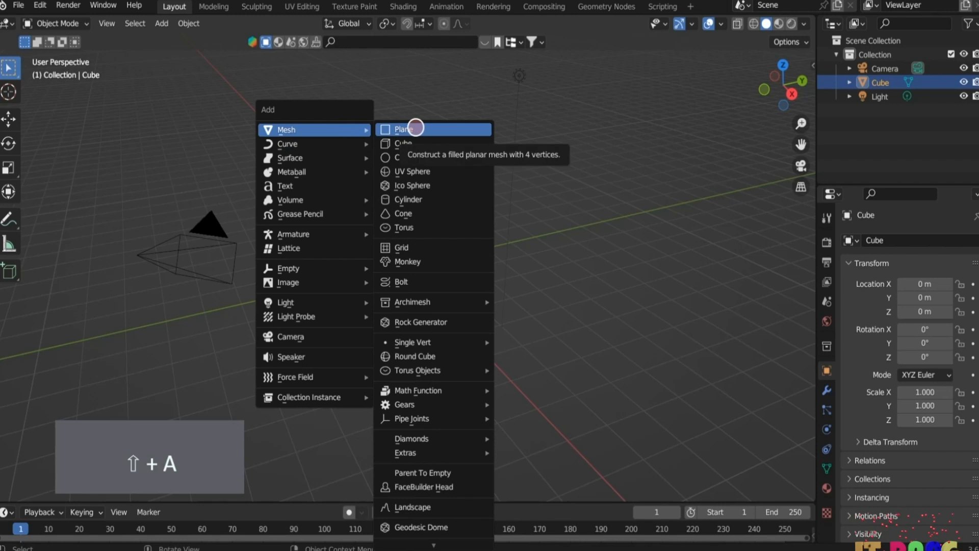
{"action": "left_click", "coordinate": [416, 128]}
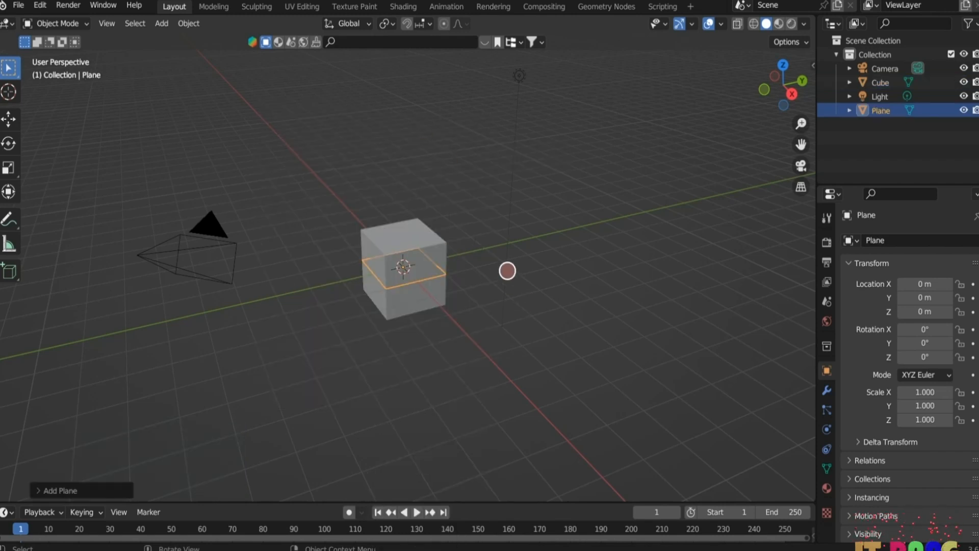
{"action": "key", "text": "s"}
{"action": "left_click", "coordinate": [464, 318]}
Step: Lower the plane along the Z axis by about 0.9 m, near the cube's base
{"action": "key", "text": "g"}
{"action": "key", "text": "z"}
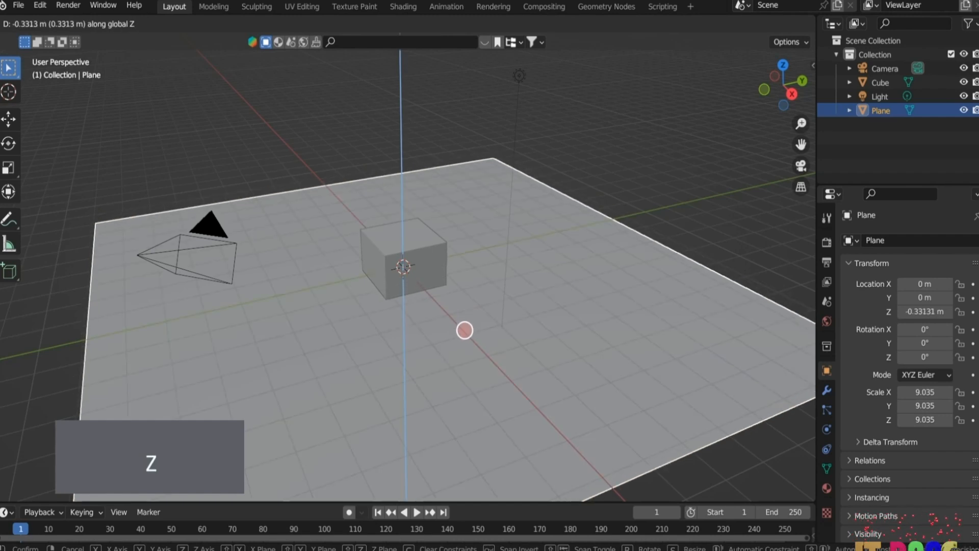
{"action": "left_click", "coordinate": [464, 357]}
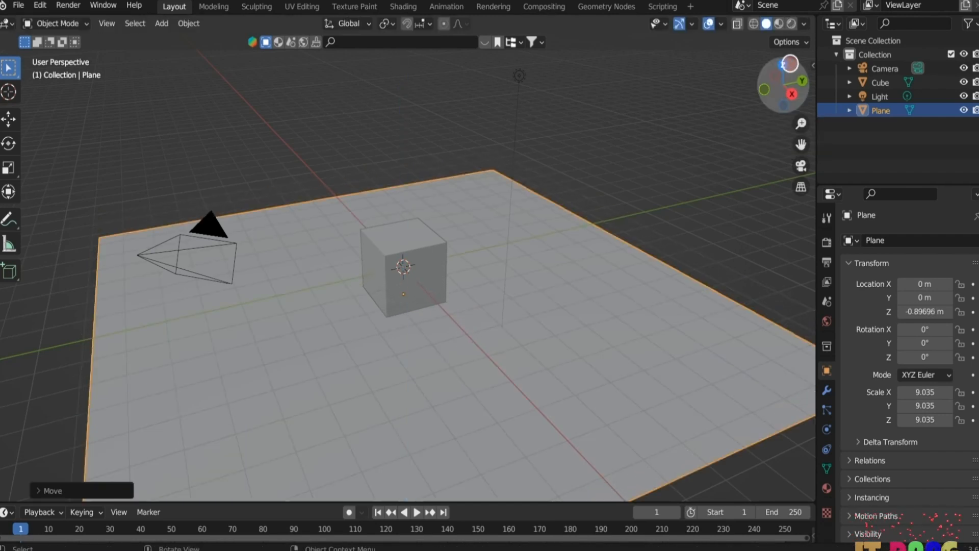
Step: Add a Nurbs Circle around the cube in top view and scale it up to nearly the plane's width
{"action": "left_click", "coordinate": [782, 64]}
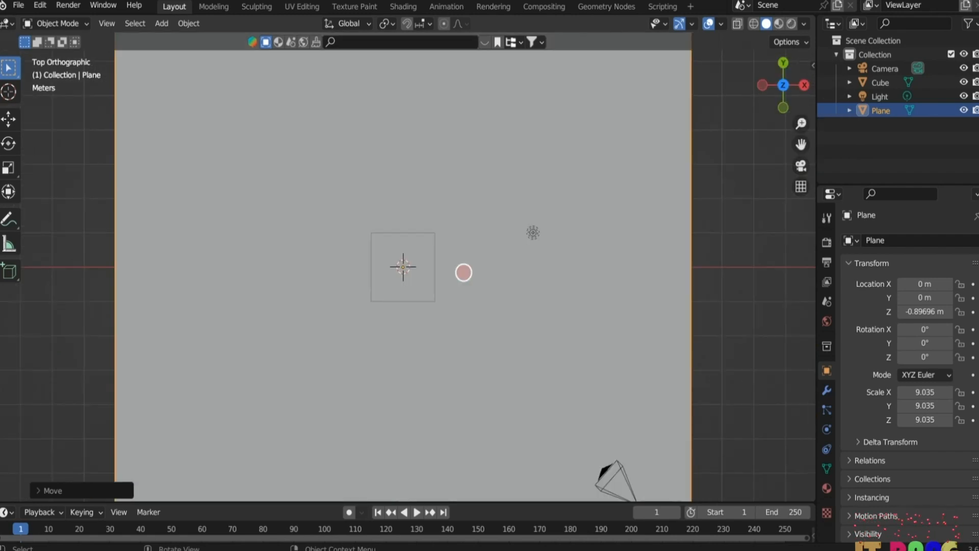
{"action": "key", "text": "shift+a"}
{"action": "mouse_move", "coordinate": [431, 281]}
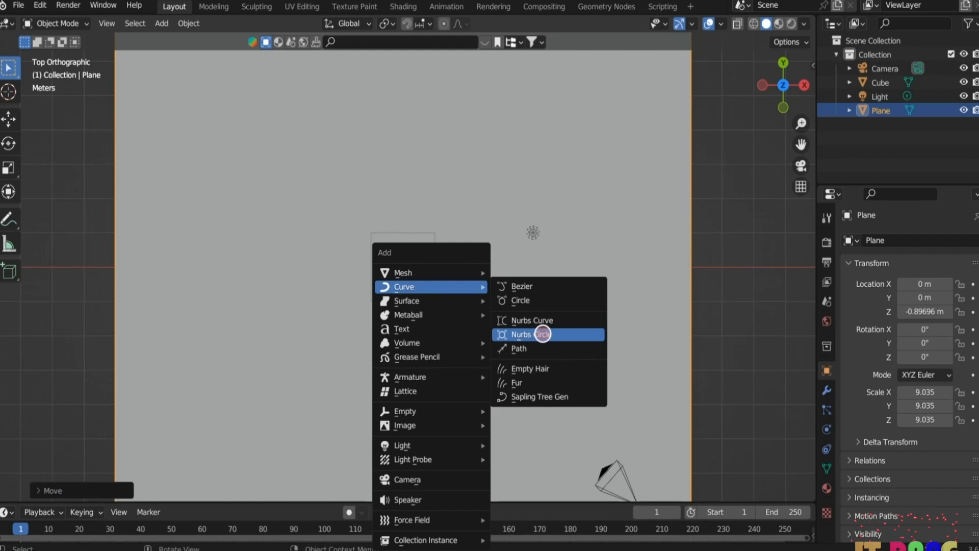
{"action": "left_click", "coordinate": [542, 334]}
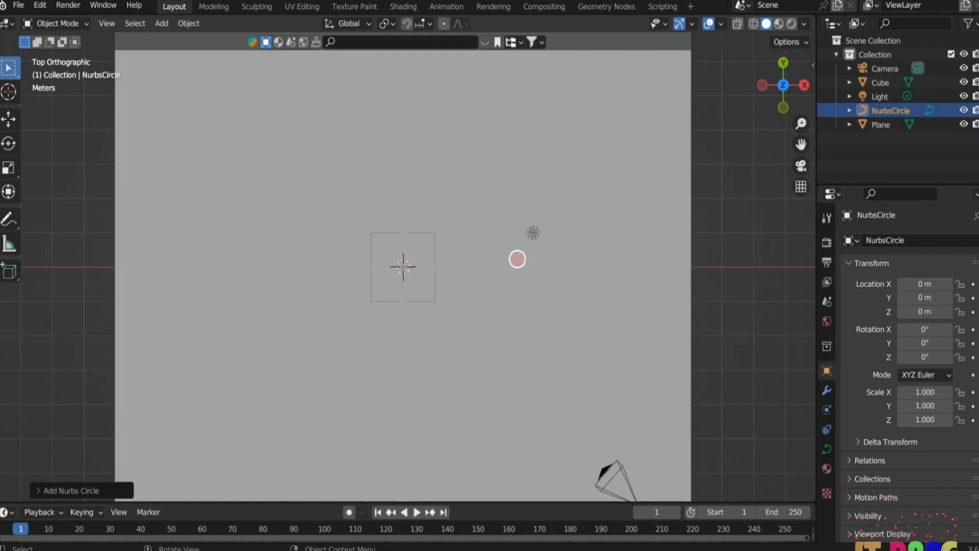
{"action": "key", "text": "s"}
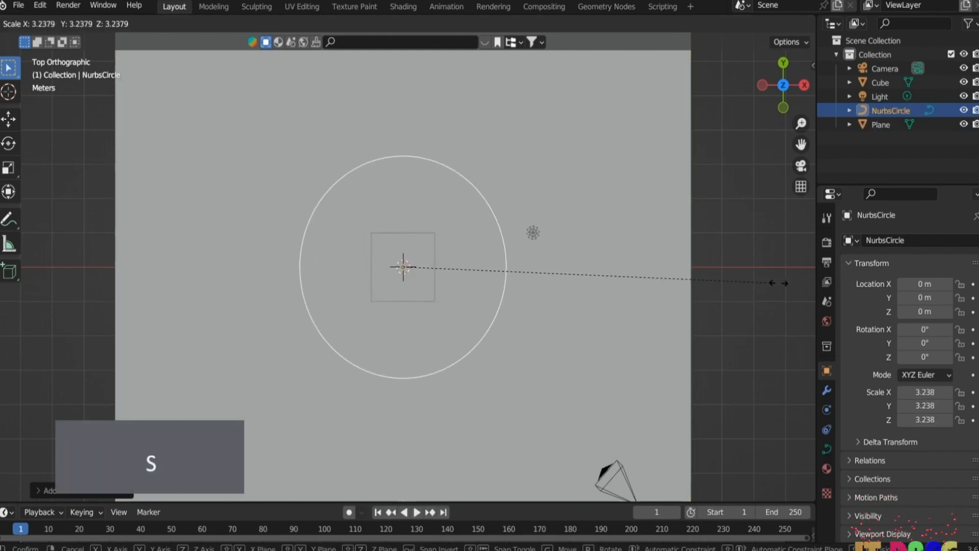
Step: Select the camera, check the scene through its view, and return to the top view
{"action": "left_click", "coordinate": [558, 417]}
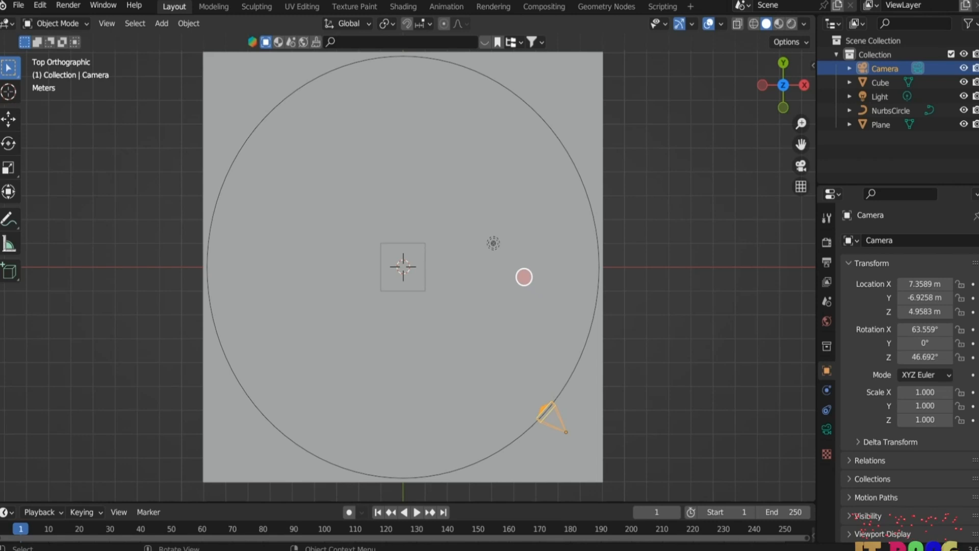
{"action": "key", "text": "KP_0"}
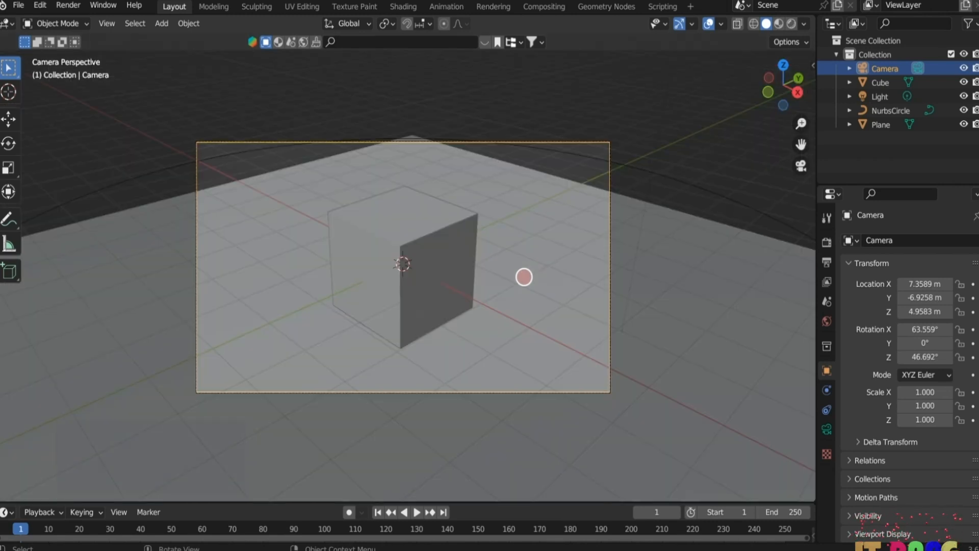
{"action": "key", "text": "KP_0"}
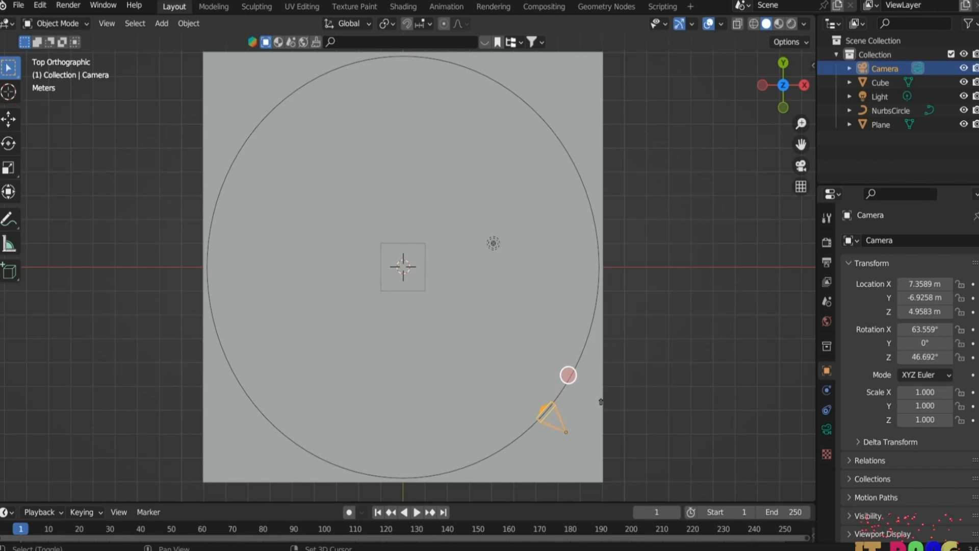
Step: Parent the camera to the Nurbs Circle with the Follow Path option
{"action": "left_click", "coordinate": [568, 376], "text": "shift"}
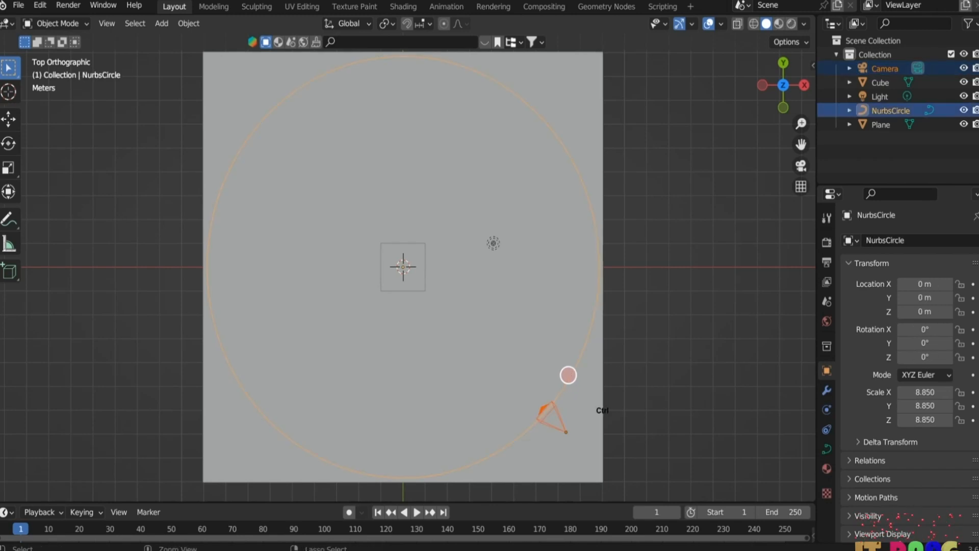
{"action": "key", "text": "ctrl+p"}
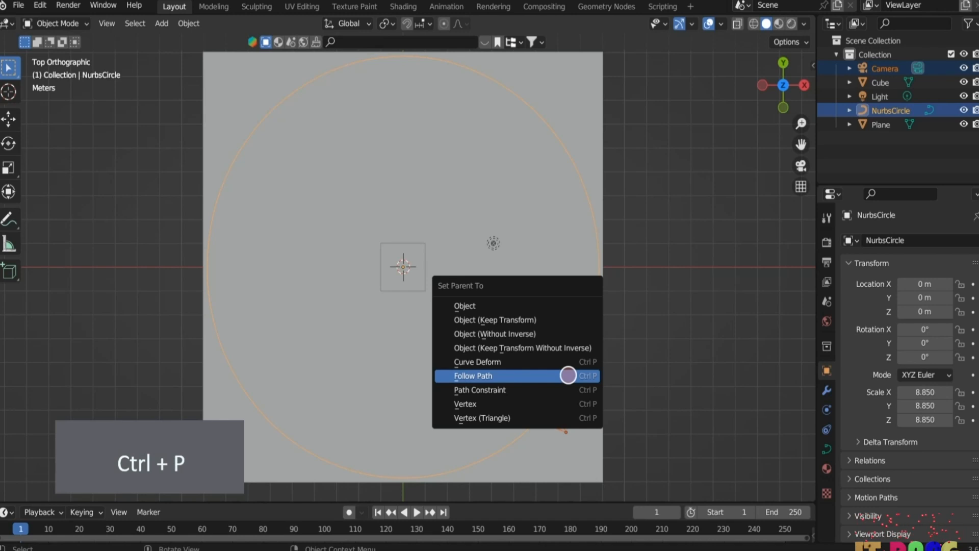
{"action": "left_click", "coordinate": [519, 375]}
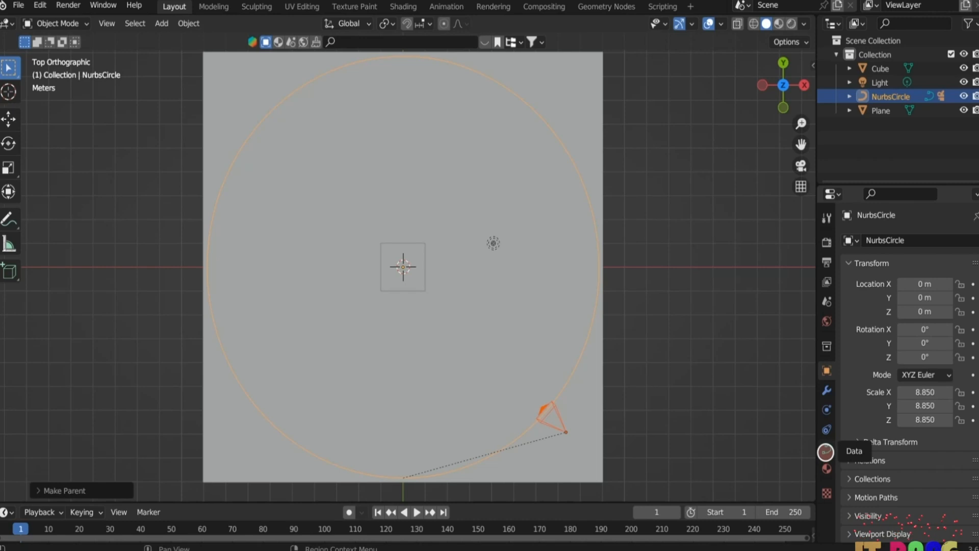
Step: Set the Nurbs Circle's Path Animation length to 300 frames
{"action": "left_click", "coordinate": [826, 451]}
{"action": "scroll", "coordinate": [863, 439], "scroll_direction": "down", "scroll_amount": 1}
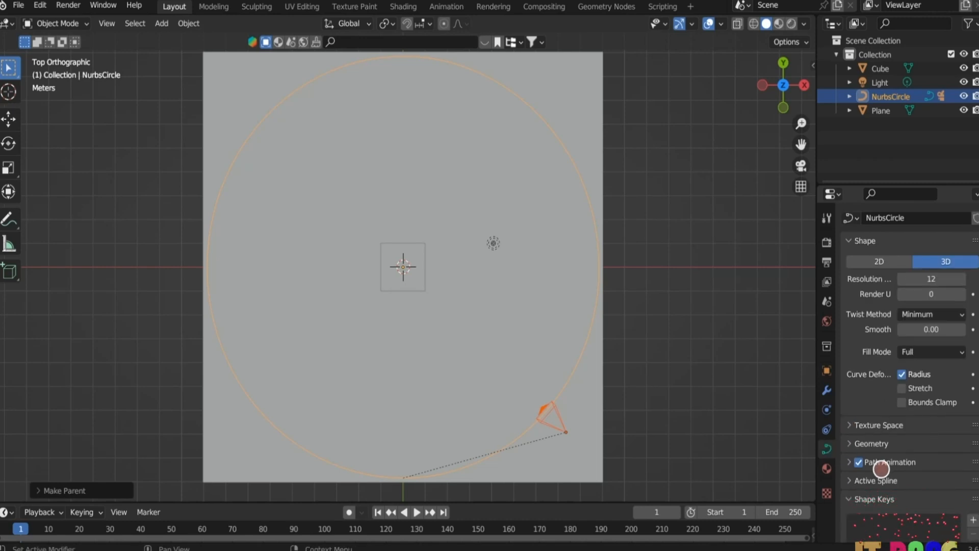
{"action": "left_click", "coordinate": [849, 462]}
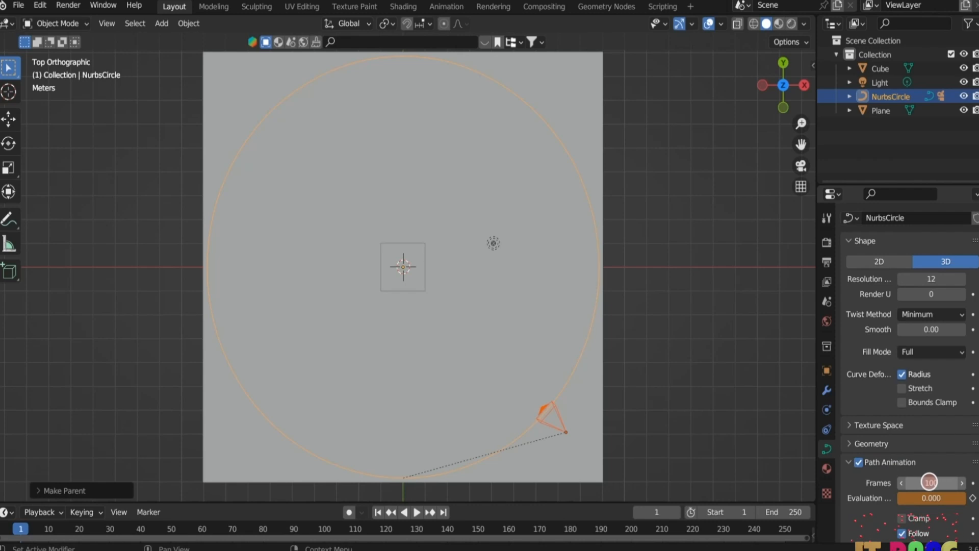
{"action": "left_click", "coordinate": [936, 482]}
{"action": "type", "text": "30"}
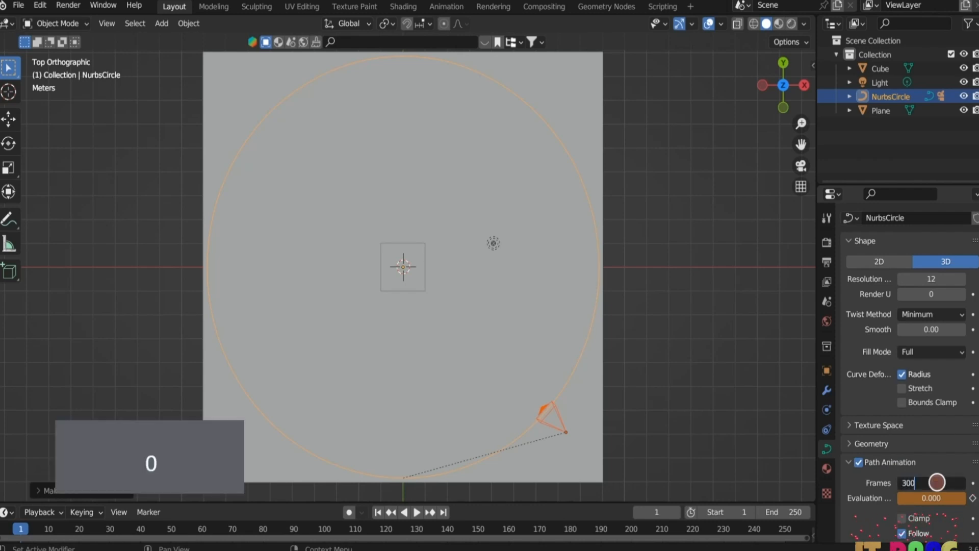
{"action": "left_click", "coordinate": [796, 513]}
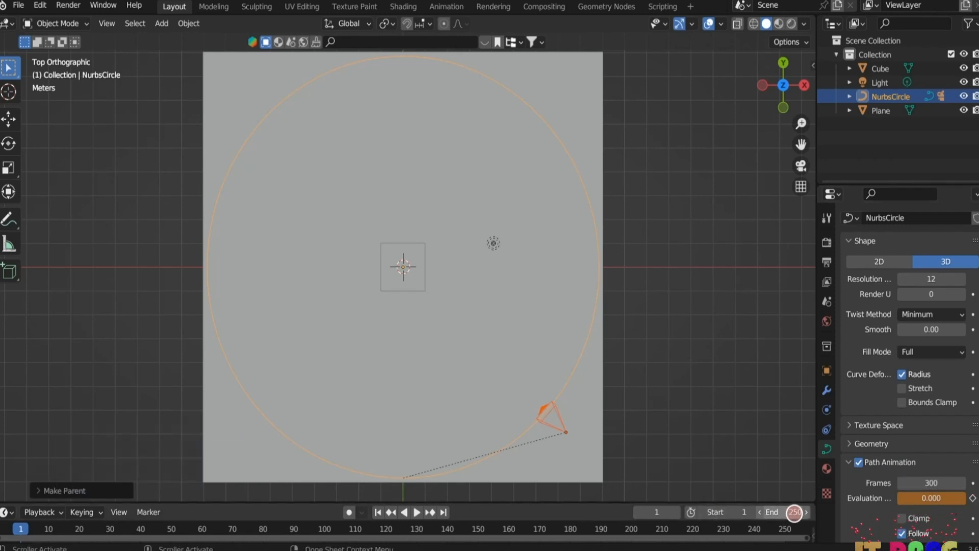
Step: Set the timeline's end frame to 900
{"action": "left_click", "coordinate": [794, 512]}
{"action": "type", "text": "900"}
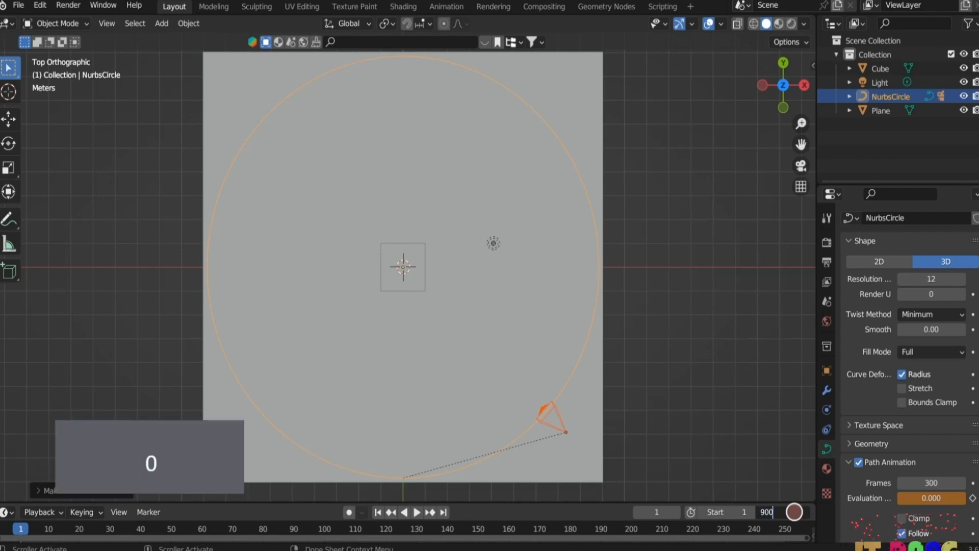
{"action": "key", "text": "Return"}
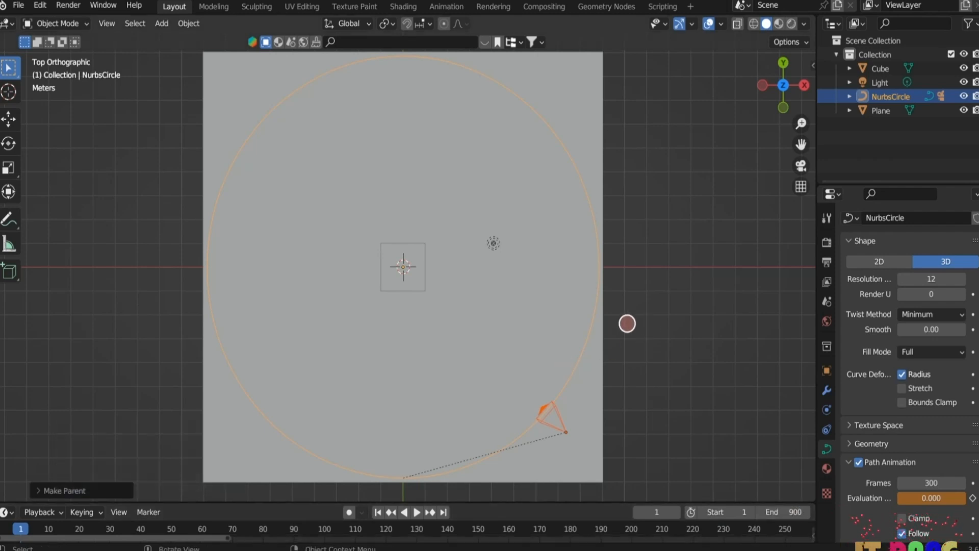
Step: Play the animation in top view to check the camera's motion along the circle, and return to the first frame
{"action": "left_click", "coordinate": [417, 512]}
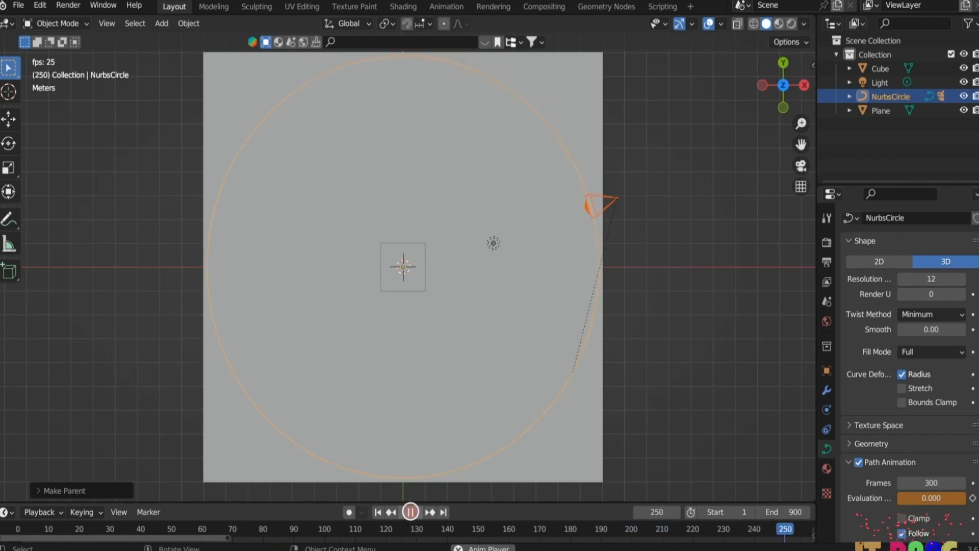
{"action": "left_click", "coordinate": [411, 512]}
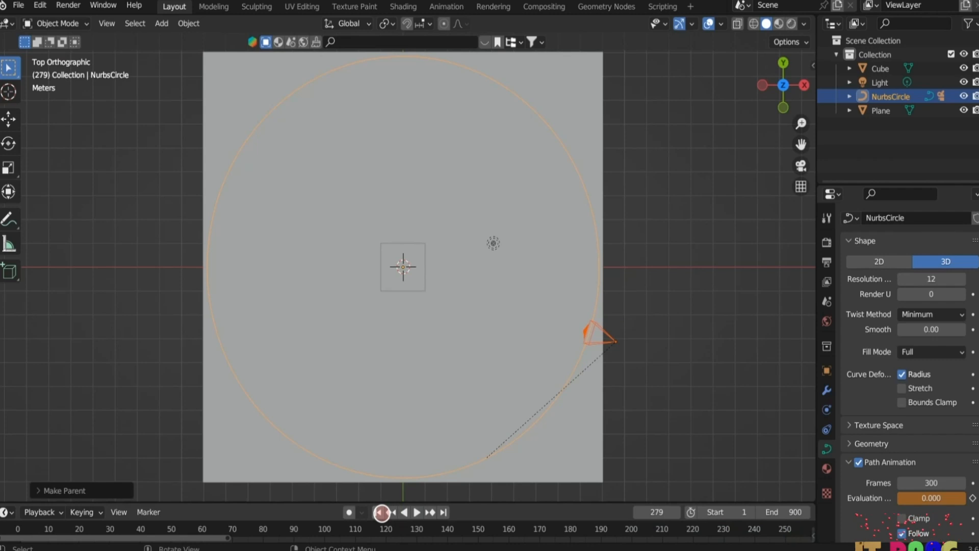
{"action": "left_click", "coordinate": [378, 511]}
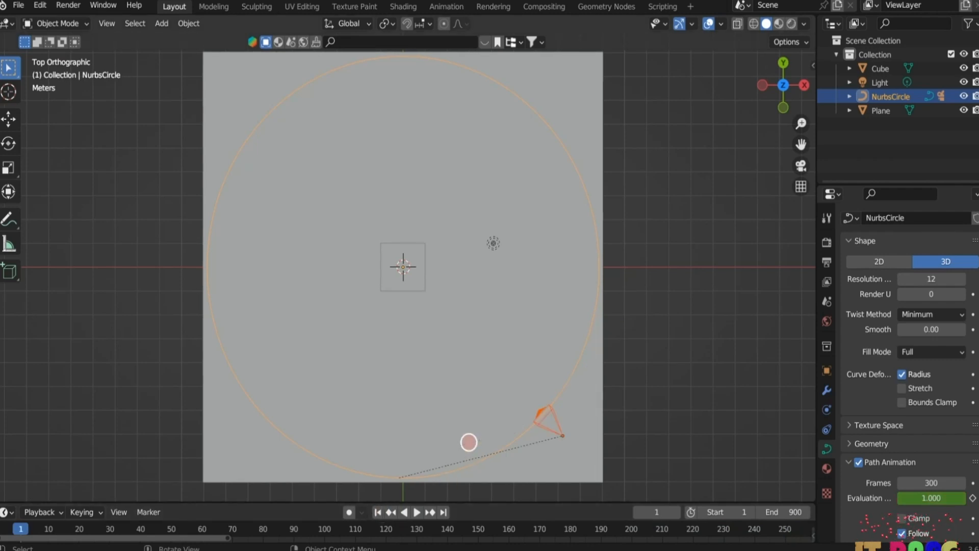
Step: Play the orbit around the cube through the camera view, stop playback at the first frame and return to the top view
{"action": "key", "text": "KP_0"}
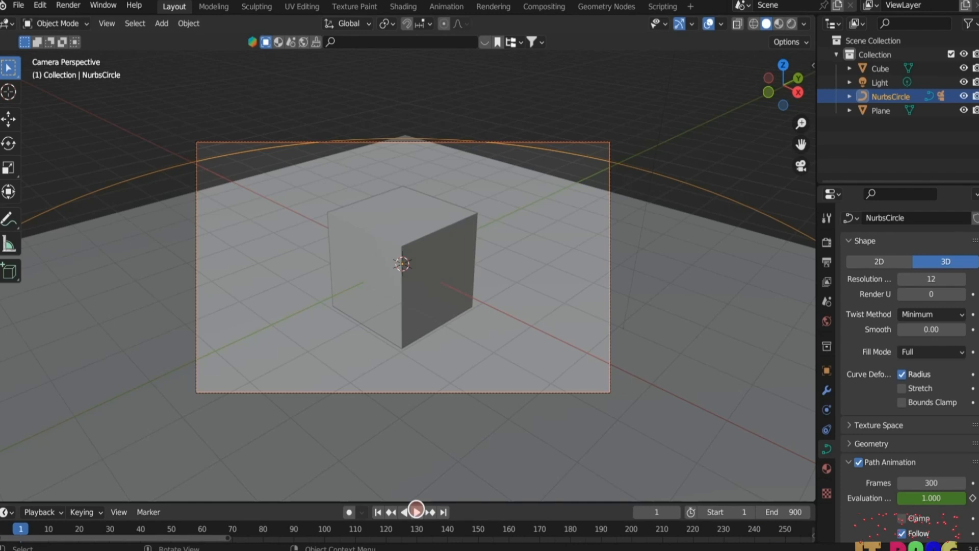
{"action": "left_click", "coordinate": [417, 511]}
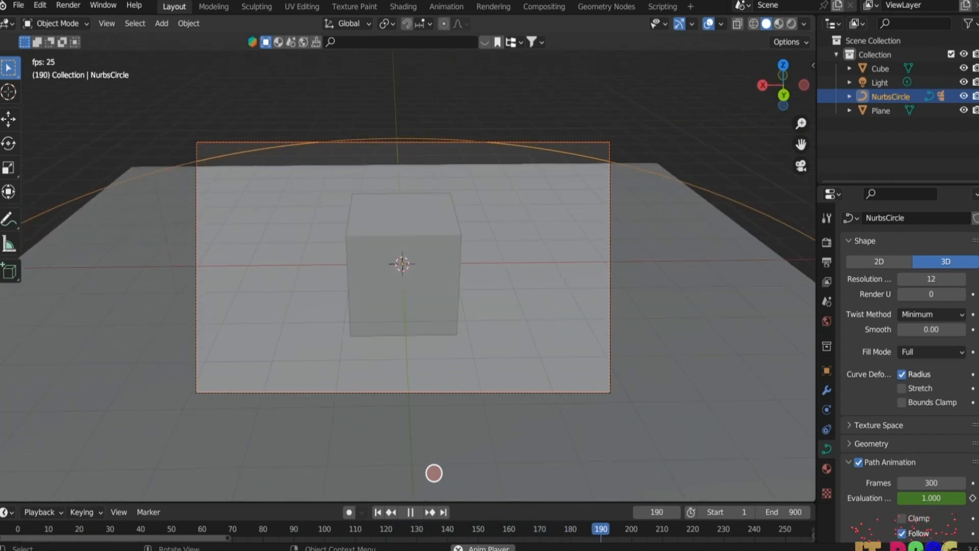
{"action": "key", "text": "Escape"}
{"action": "key", "text": "KP_0"}
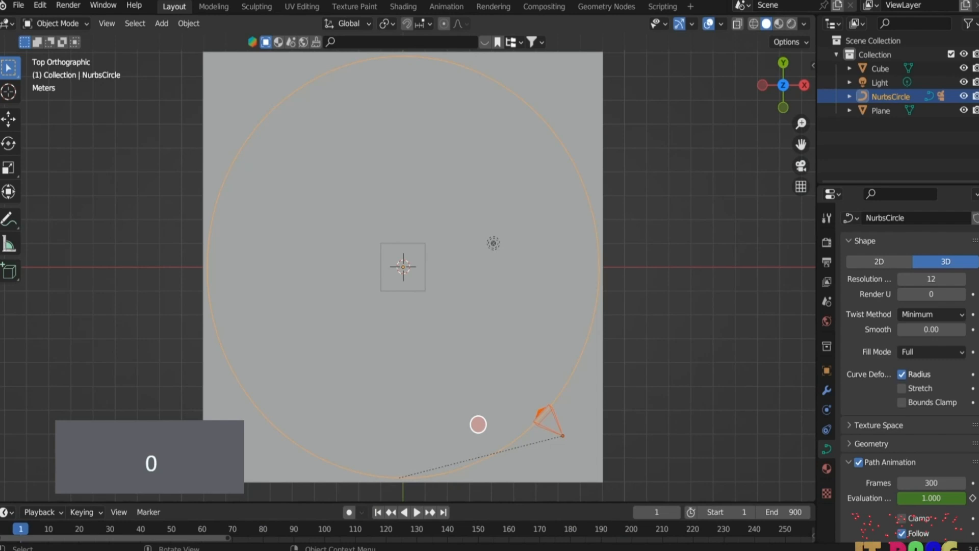
Step: Delete the Nurbs Circle from the scene
{"action": "left_click", "coordinate": [567, 365]}
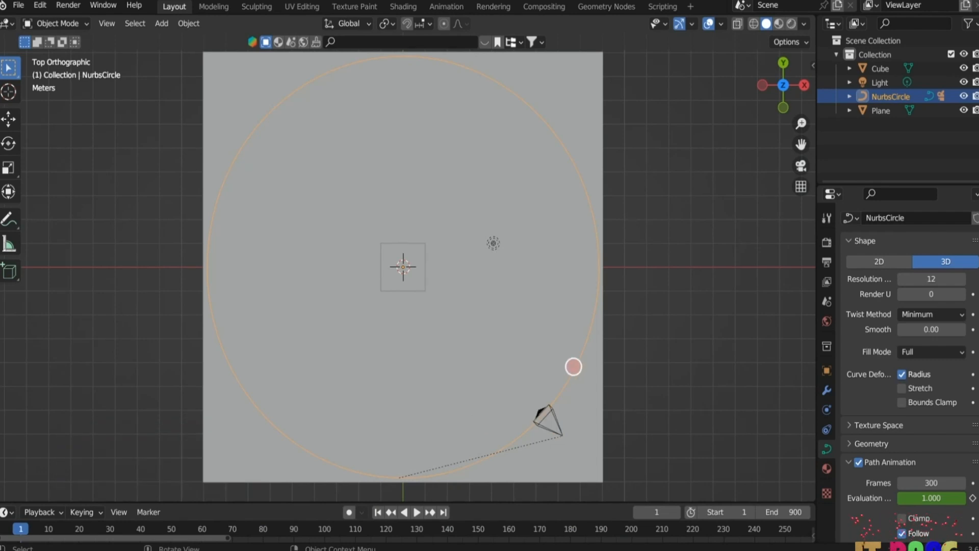
{"action": "key", "text": "x"}
{"action": "left_click", "coordinate": [556, 371]}
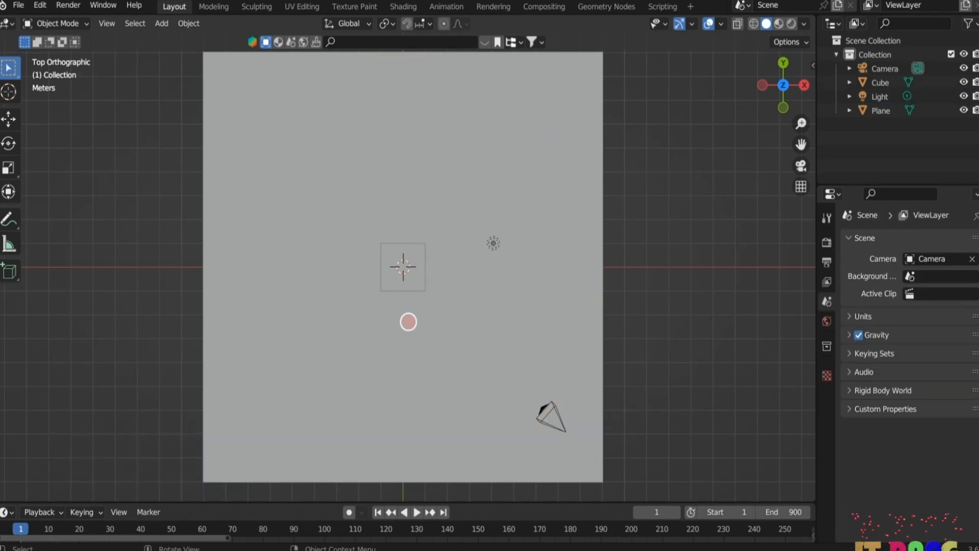
Step: Duplicate the cube and move the copy in the positive Y direction, close to the plane's far edge
{"action": "left_click", "coordinate": [391, 279]}
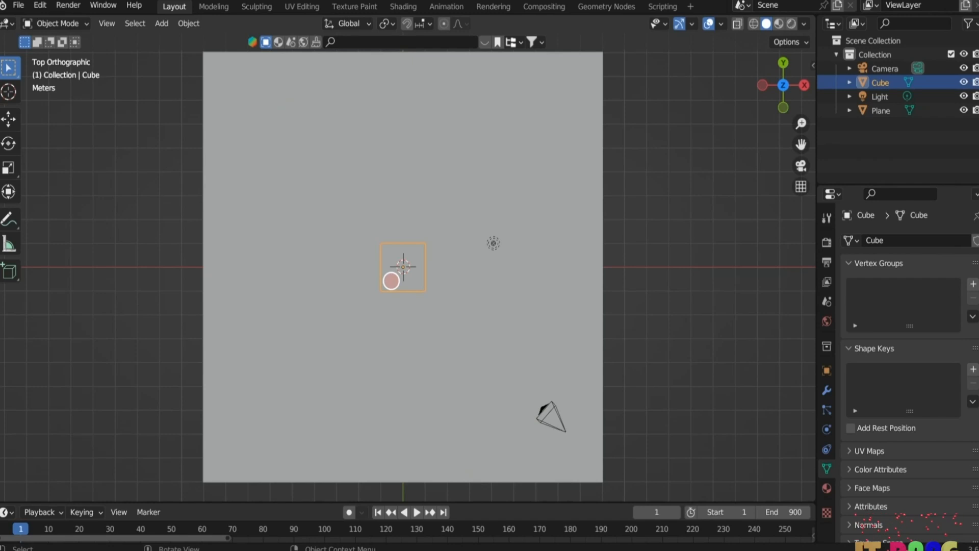
{"action": "key", "text": "shift+d"}
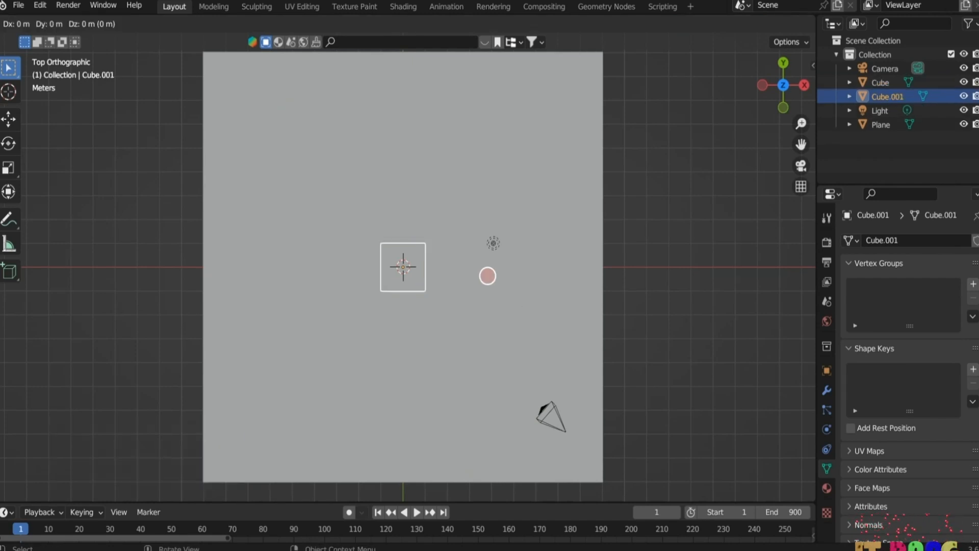
{"action": "key", "text": "y"}
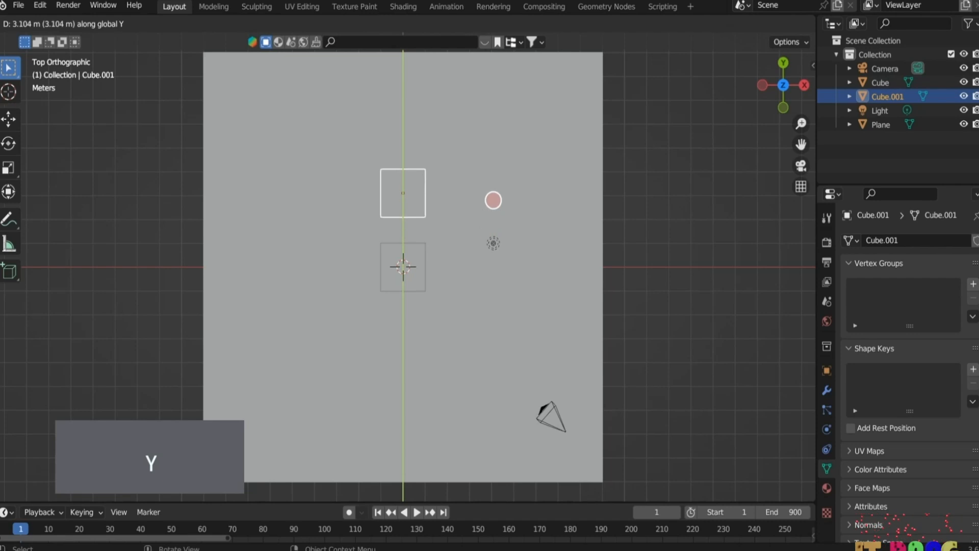
{"action": "left_click", "coordinate": [492, 137]}
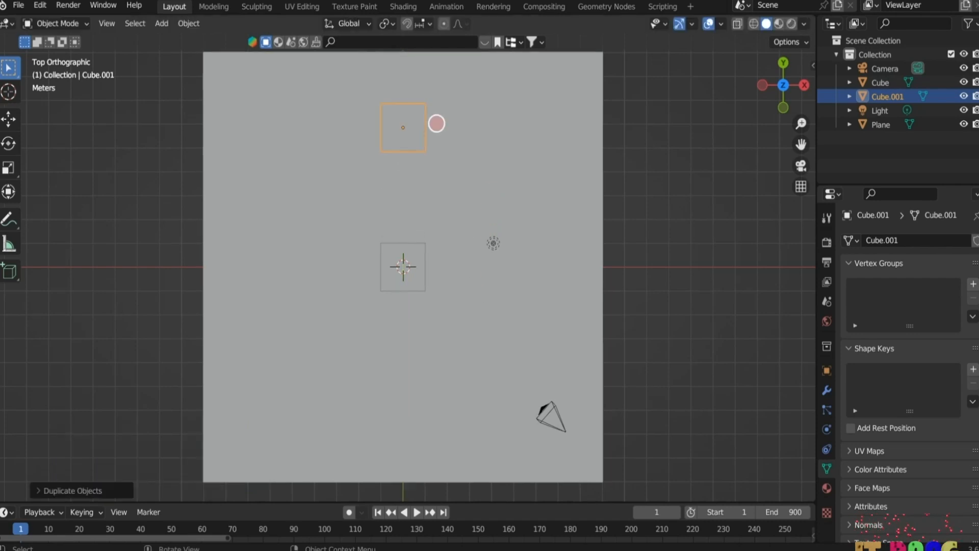
Step: Add a Path curve and move it in the negative Y direction, between the central cube and the plane's near edge
{"action": "left_click", "coordinate": [419, 342]}
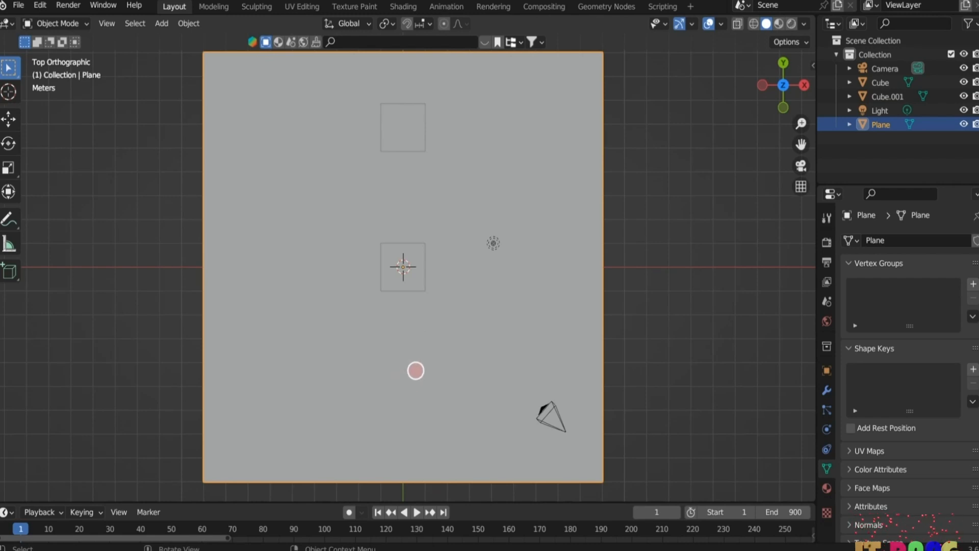
{"action": "key", "text": "shift+a"}
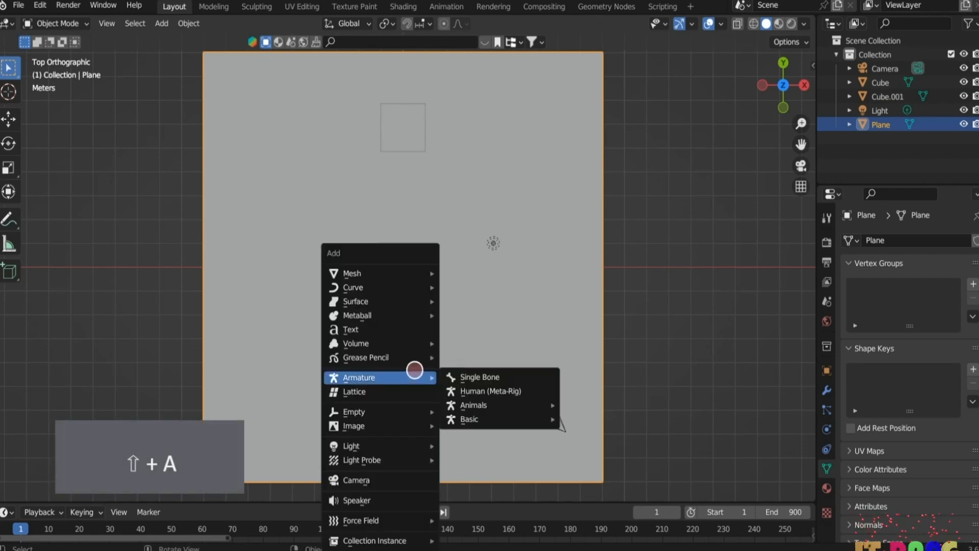
{"action": "mouse_move", "coordinate": [402, 289]}
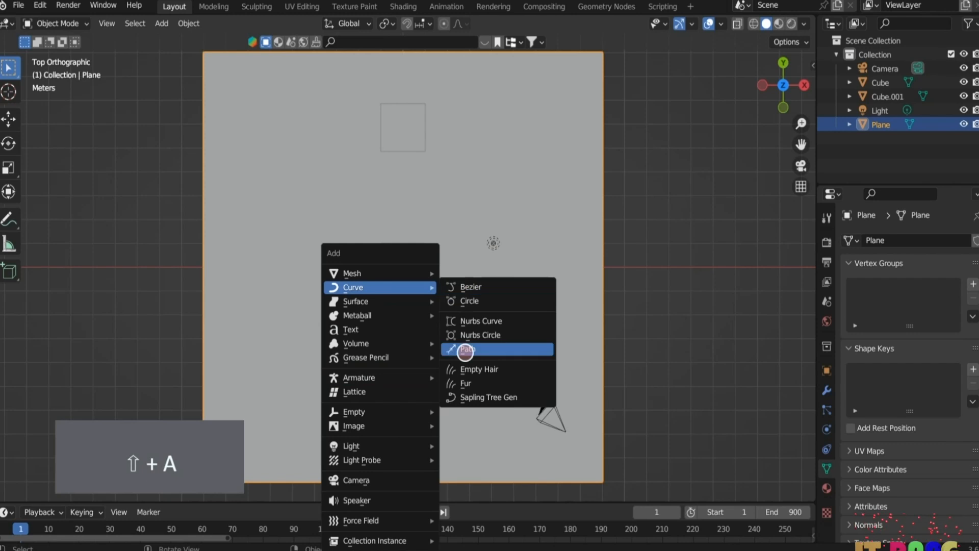
{"action": "left_click", "coordinate": [470, 350]}
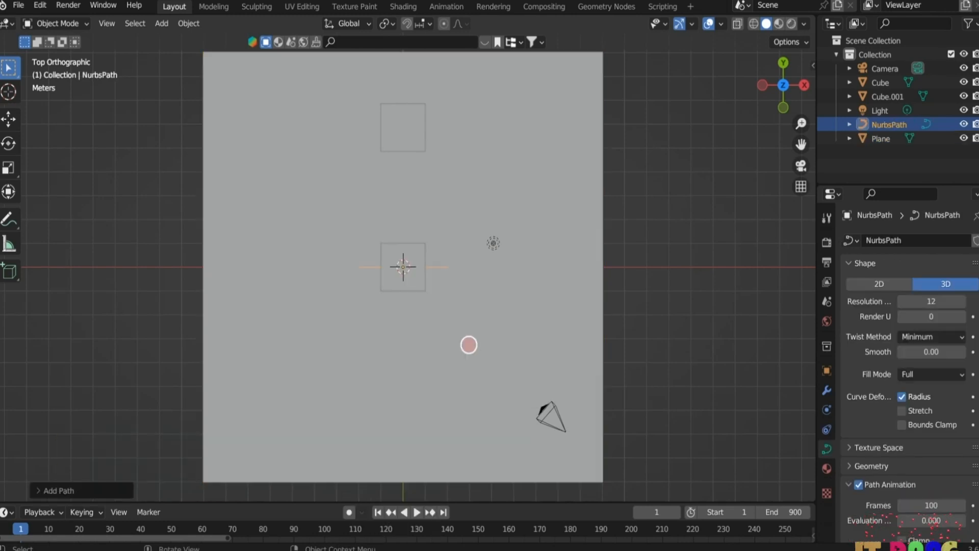
{"action": "key", "text": "g"}
{"action": "key", "text": "y"}
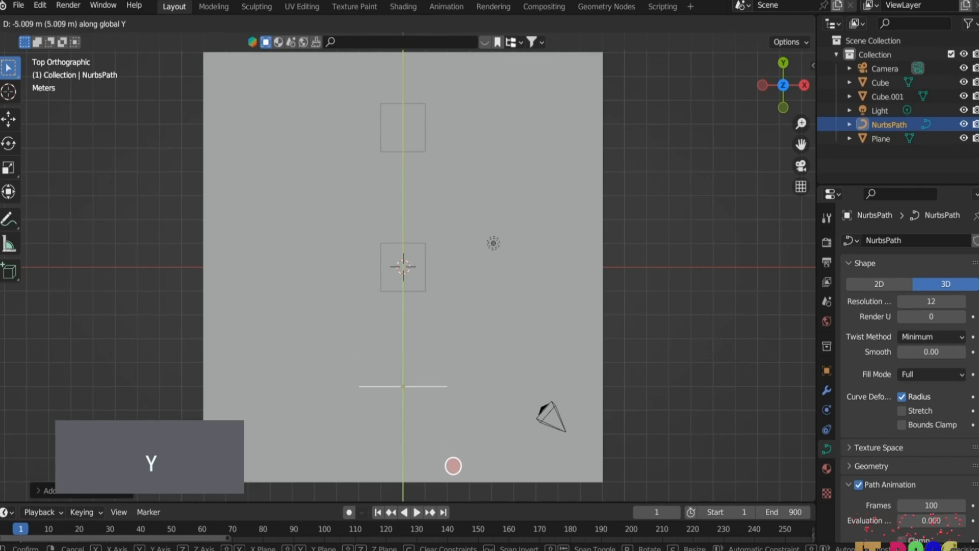
{"action": "left_click", "coordinate": [453, 474]}
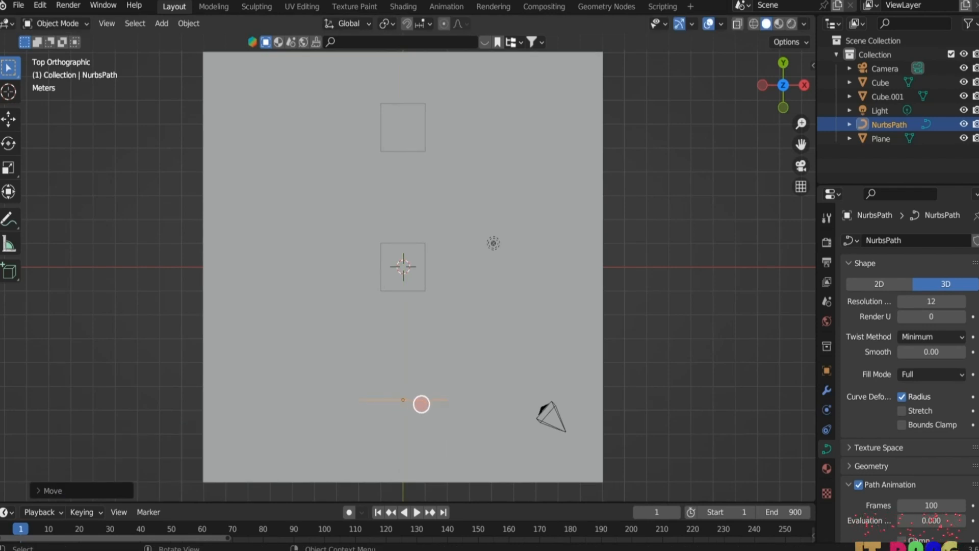
Step: Rotate the path 90° about the Z axis
{"action": "key", "text": "r"}
{"action": "type", "text": "z90"}
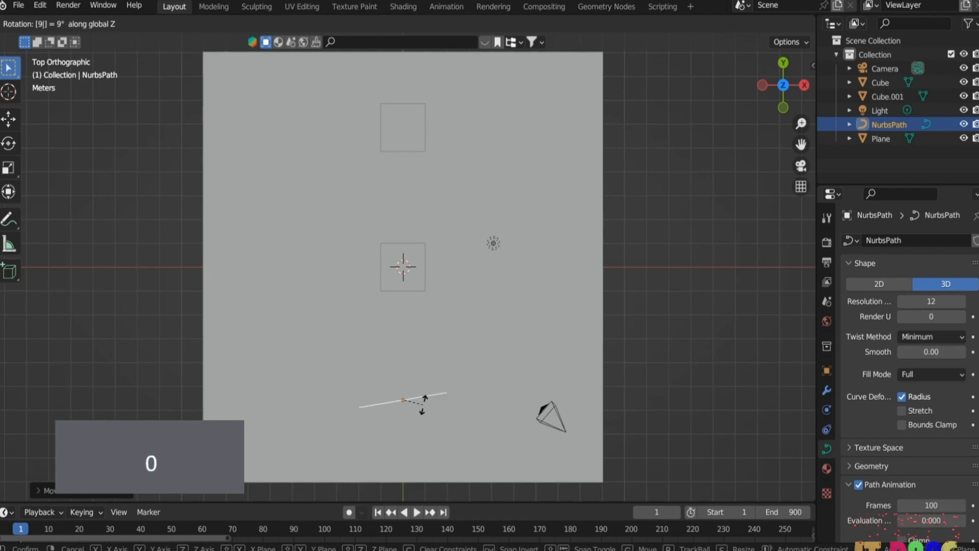
{"action": "key", "text": "Return"}
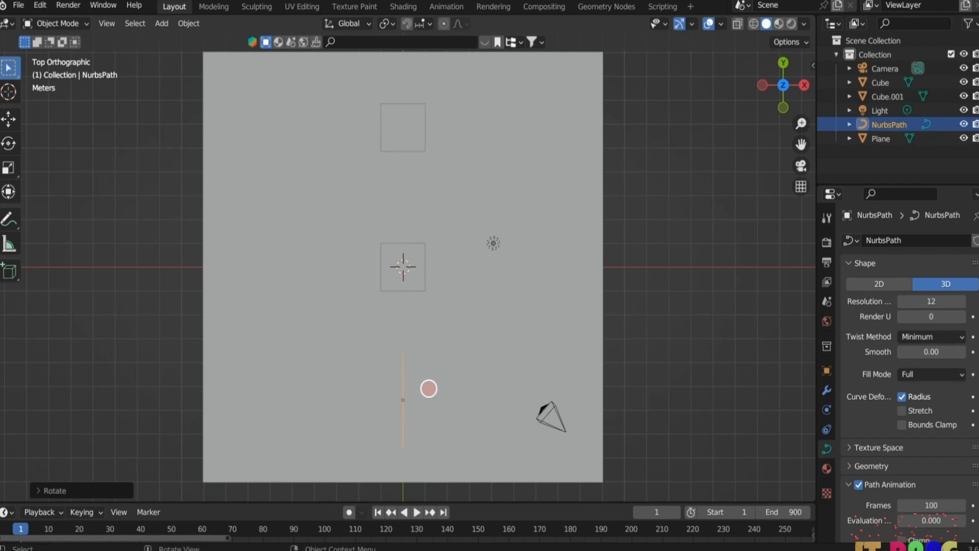
Step: Extrude the path's far end point three times so the curve bends around the positive X side of the central cube
{"action": "key", "text": "Tab"}
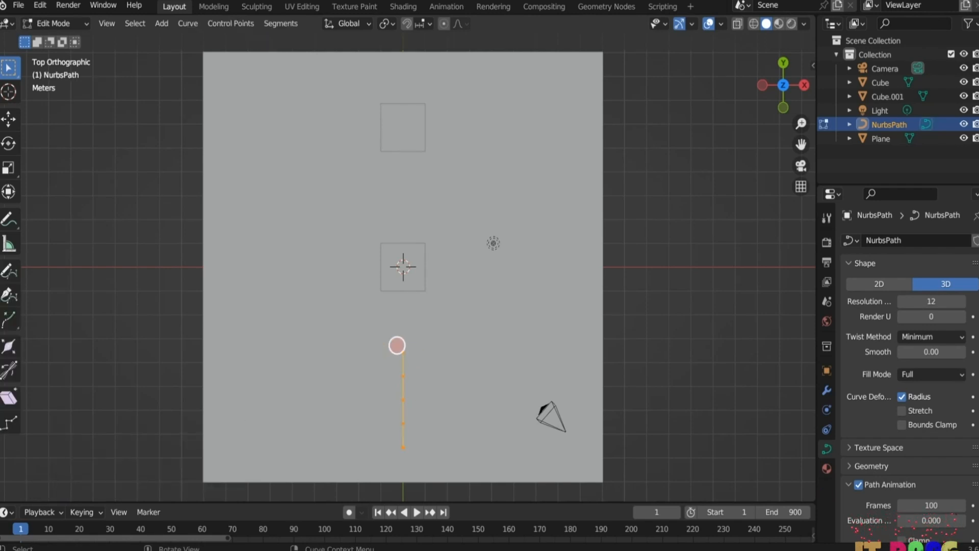
{"action": "left_click", "coordinate": [414, 354]}
{"action": "key", "text": "e"}
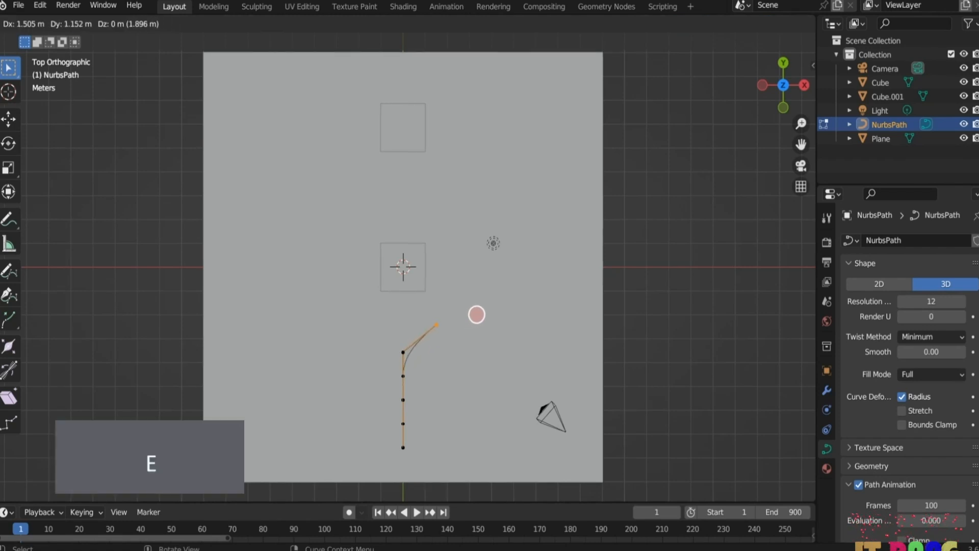
{"action": "left_click", "coordinate": [491, 301]}
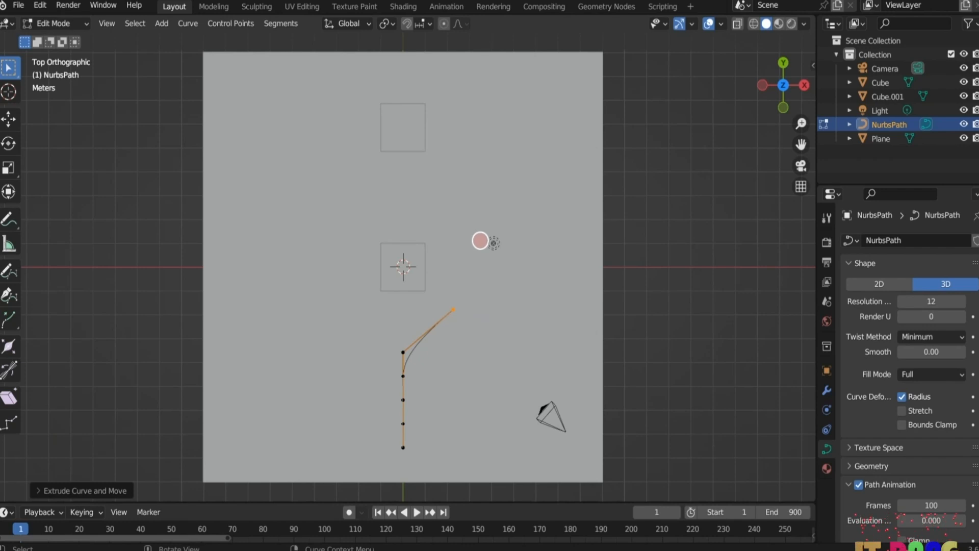
{"action": "key", "text": "e"}
{"action": "left_click", "coordinate": [467, 217]}
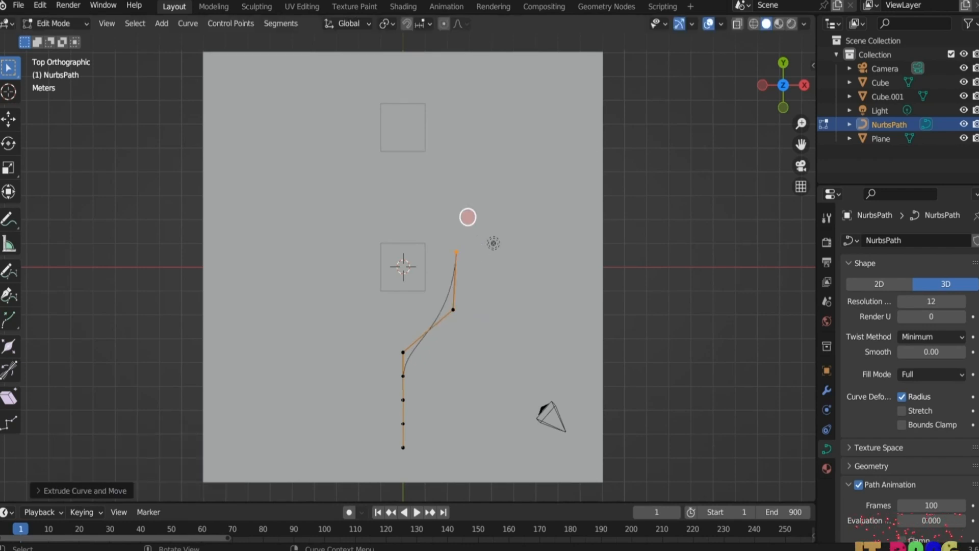
{"action": "key", "text": "e"}
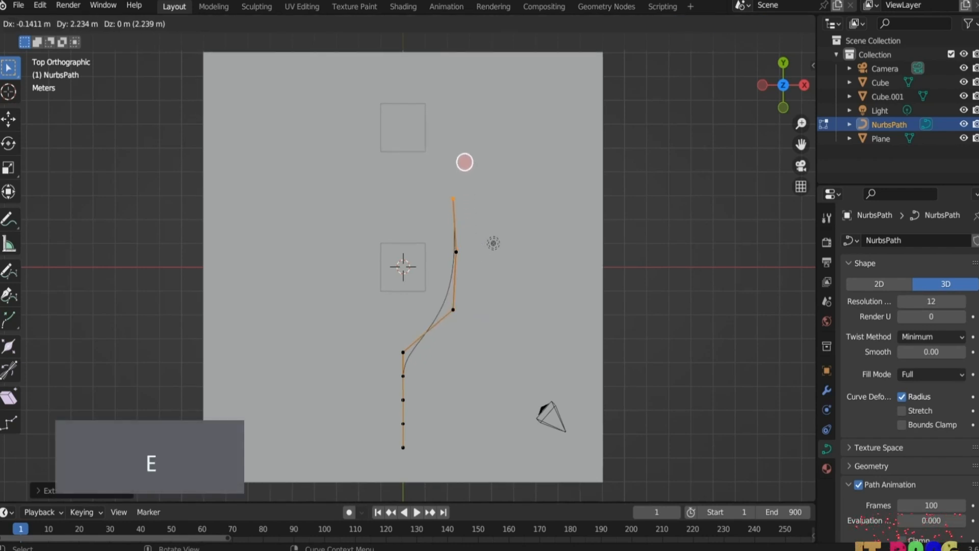
{"action": "left_click", "coordinate": [463, 158]}
Step: Continue extruding the path between the cubes, around the far cube's negative X side and back down its positive X side
{"action": "key", "text": "e"}
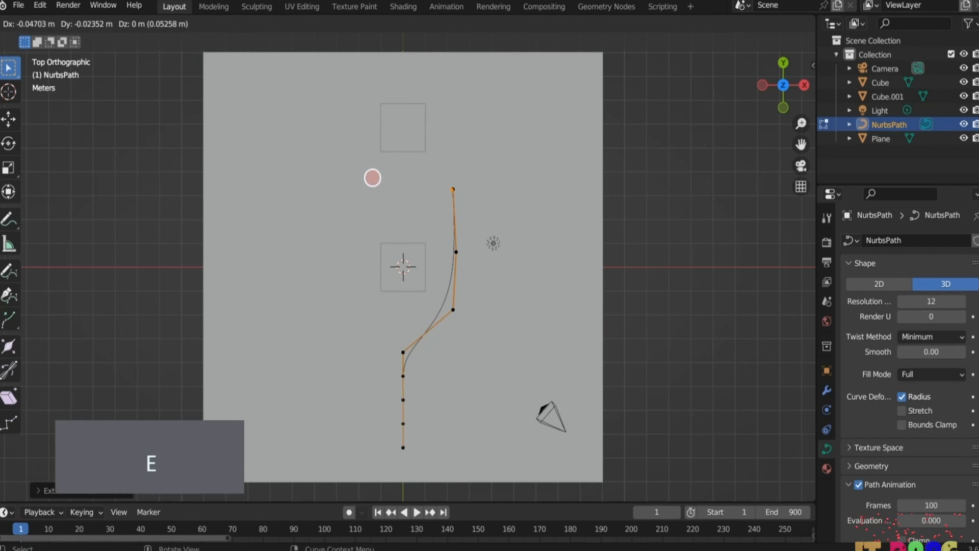
{"action": "left_click", "coordinate": [305, 168]}
{"action": "key", "text": "e"}
{"action": "left_click", "coordinate": [311, 114]}
{"action": "key", "text": "e"}
{"action": "left_click", "coordinate": [386, 71]}
{"action": "key", "text": "e"}
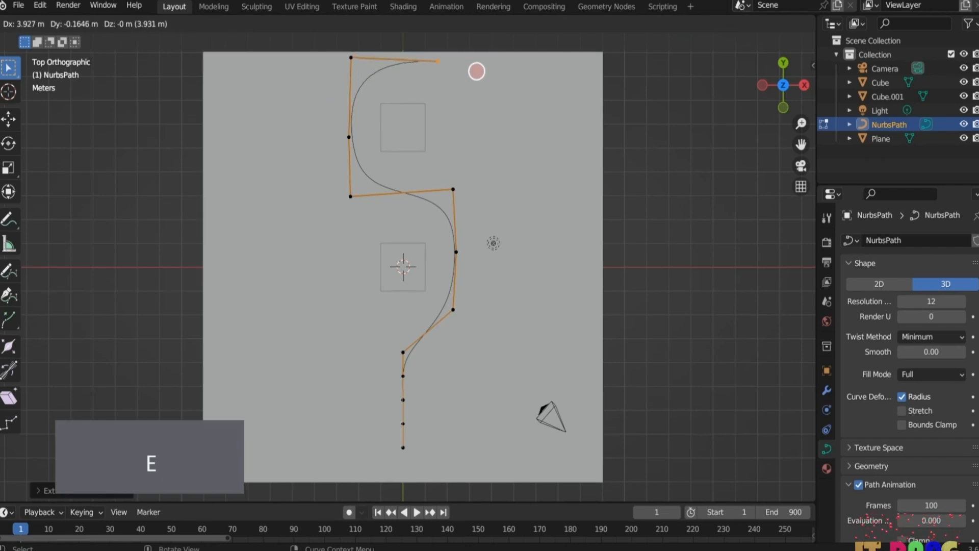
{"action": "left_click", "coordinate": [568, 86]}
{"action": "key", "text": "e"}
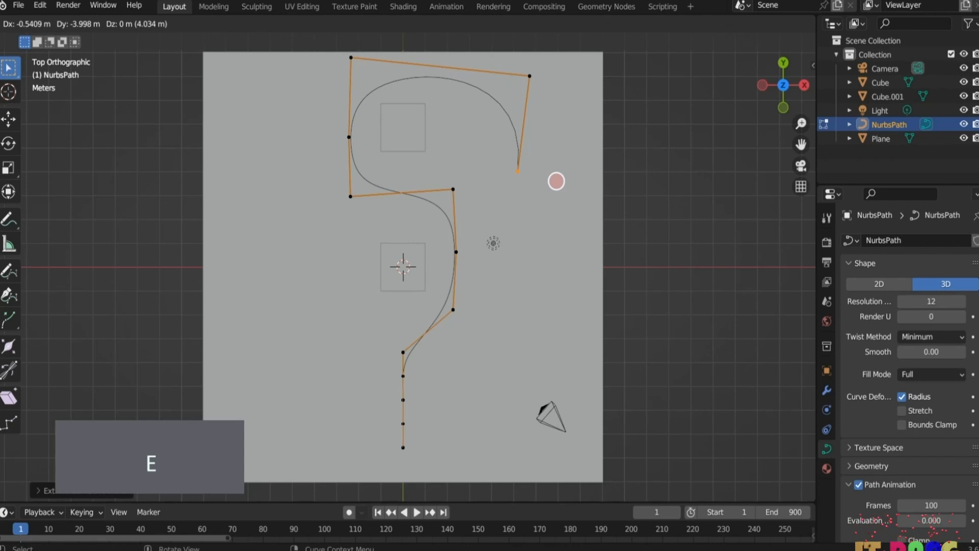
{"action": "left_click", "coordinate": [554, 196]}
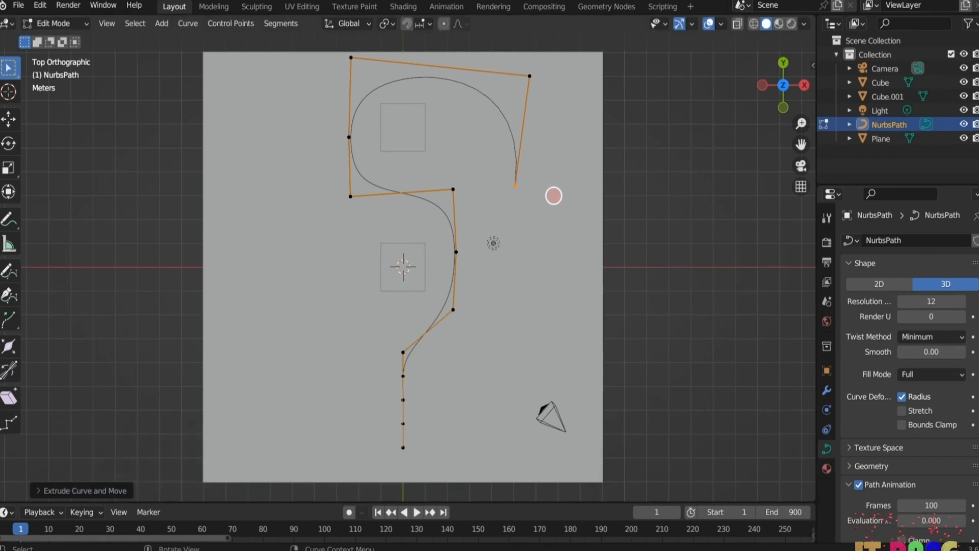
{"action": "key", "text": "Tab"}
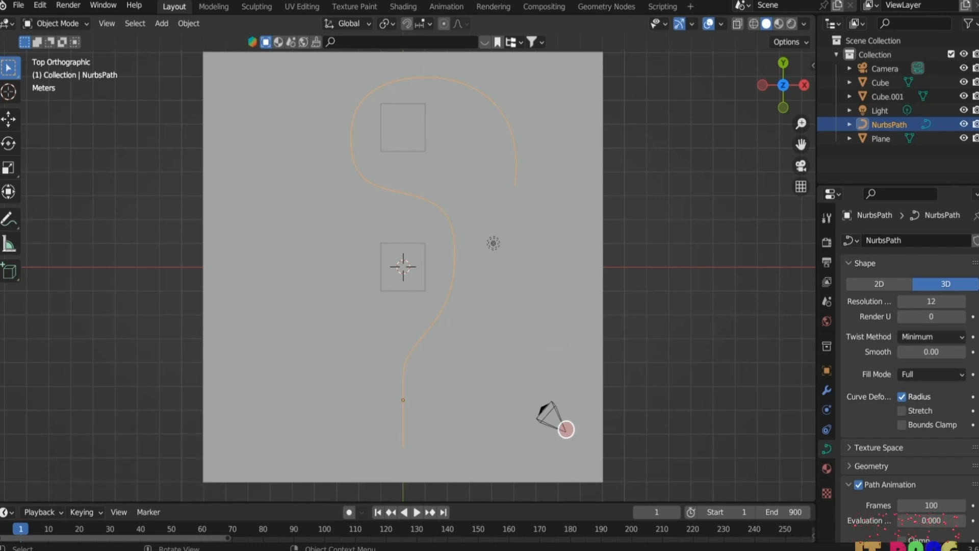
Step: Move the camera along X onto the path's straight start and rotate it about Z to face the central cube
{"action": "left_click", "coordinate": [549, 411]}
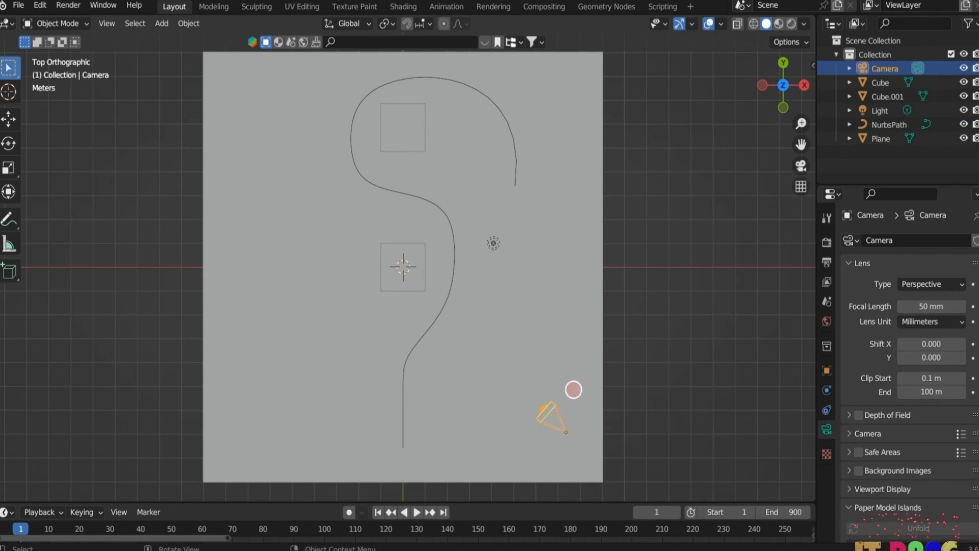
{"action": "key", "text": "g"}
{"action": "key", "text": "x"}
{"action": "left_click", "coordinate": [410, 391]}
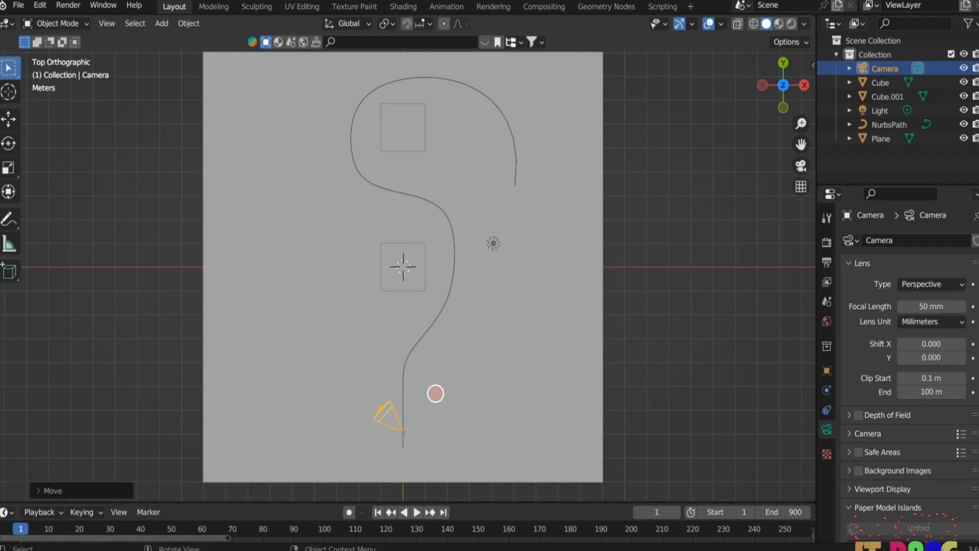
{"action": "key", "text": "r"}
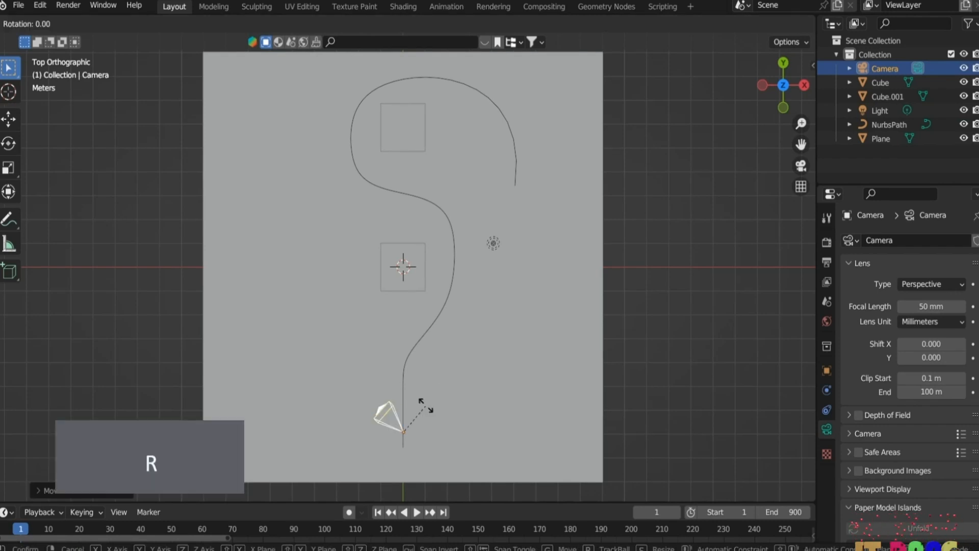
{"action": "key", "text": "z"}
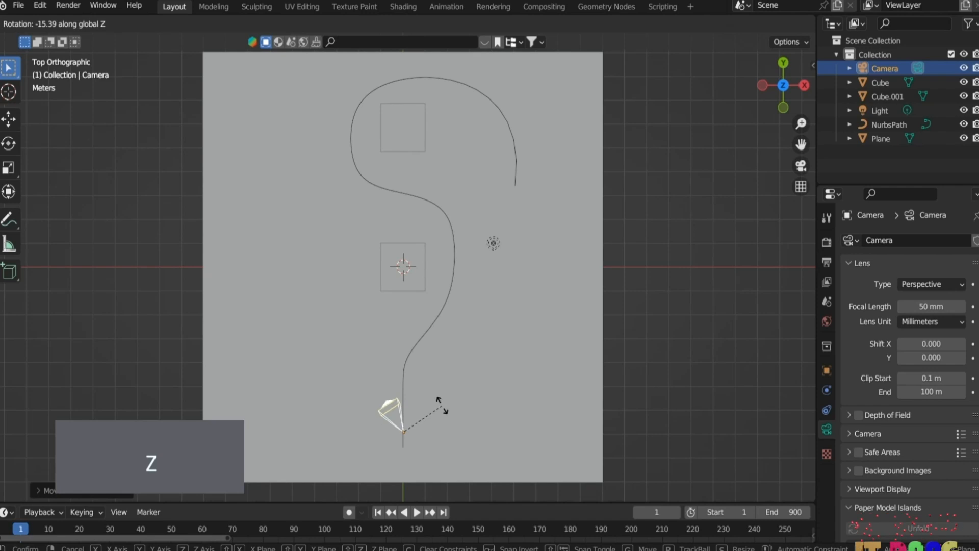
{"action": "left_click", "coordinate": [671, 402]}
Step: Lower the camera along Z to the path's height and rotate it about X until it looks level at the cubes
{"action": "middle_click_drag", "start_coordinate": [670, 403], "coordinate": [570, 308]}
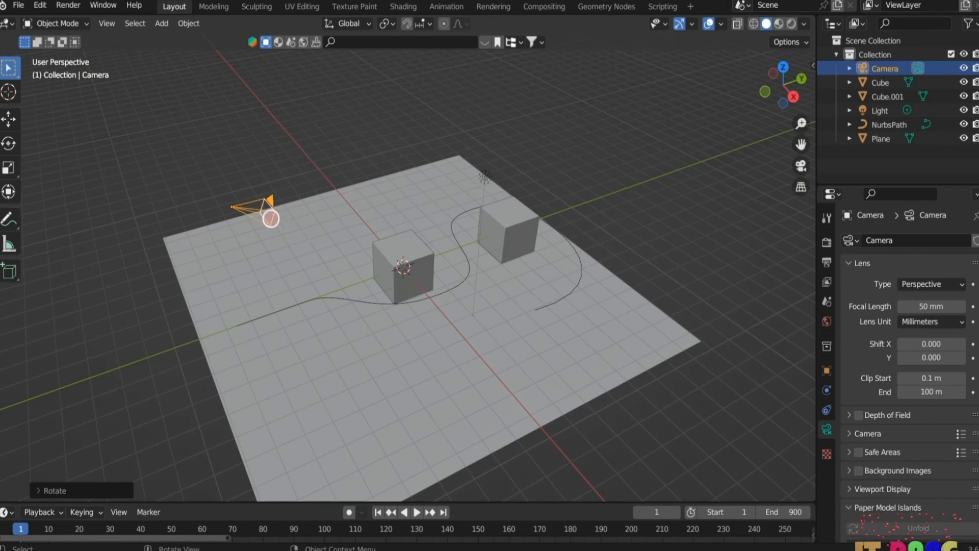
{"action": "middle_click_drag", "start_coordinate": [625, 431], "coordinate": [618, 404]}
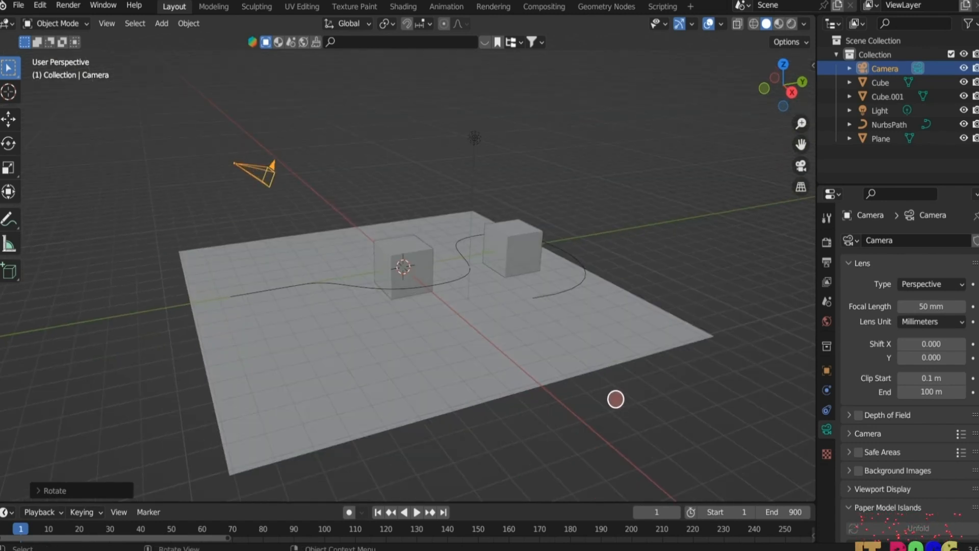
{"action": "key", "text": "g"}
{"action": "key", "text": "z"}
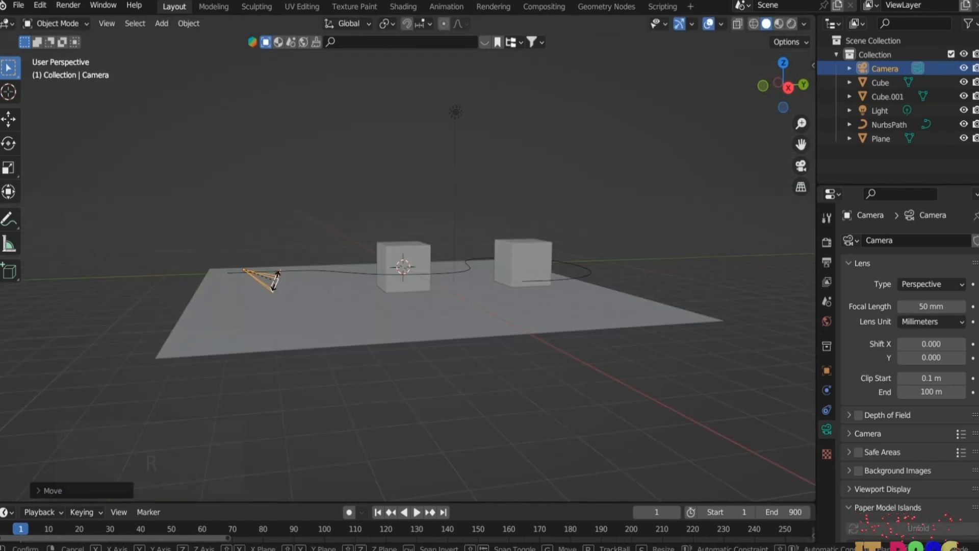
{"action": "key", "text": "r"}
{"action": "key", "text": "x"}
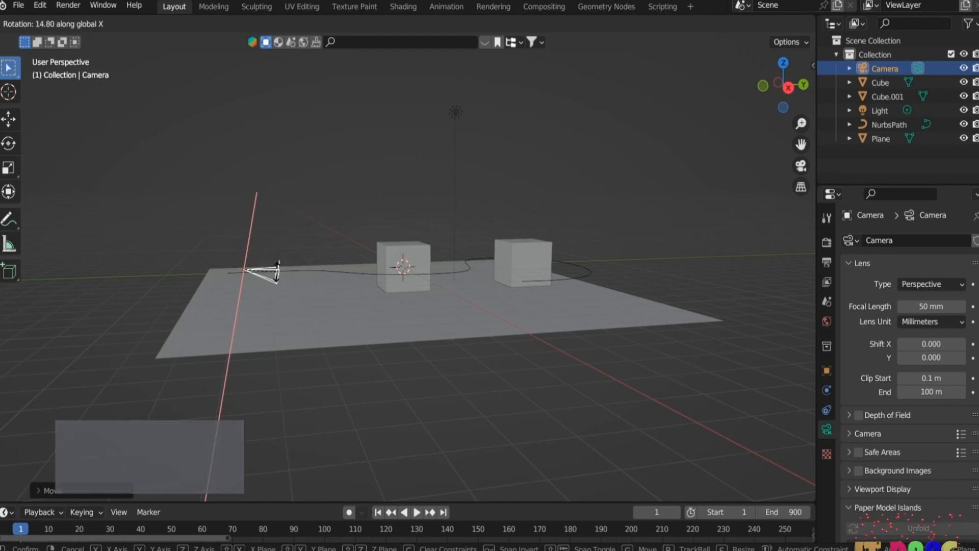
{"action": "left_click", "coordinate": [327, 444]}
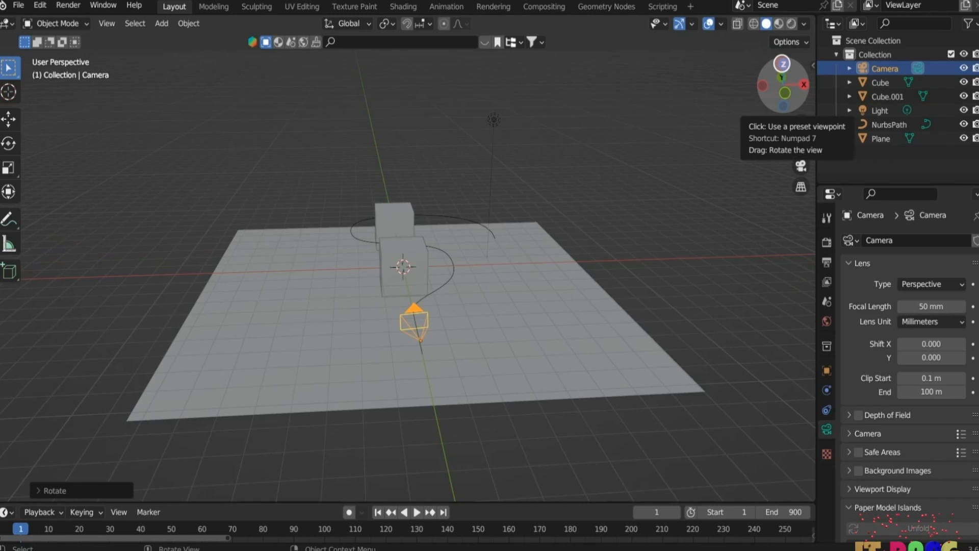
Step: Parent the camera to the path with the Follow Path option
{"action": "left_click", "coordinate": [783, 64]}
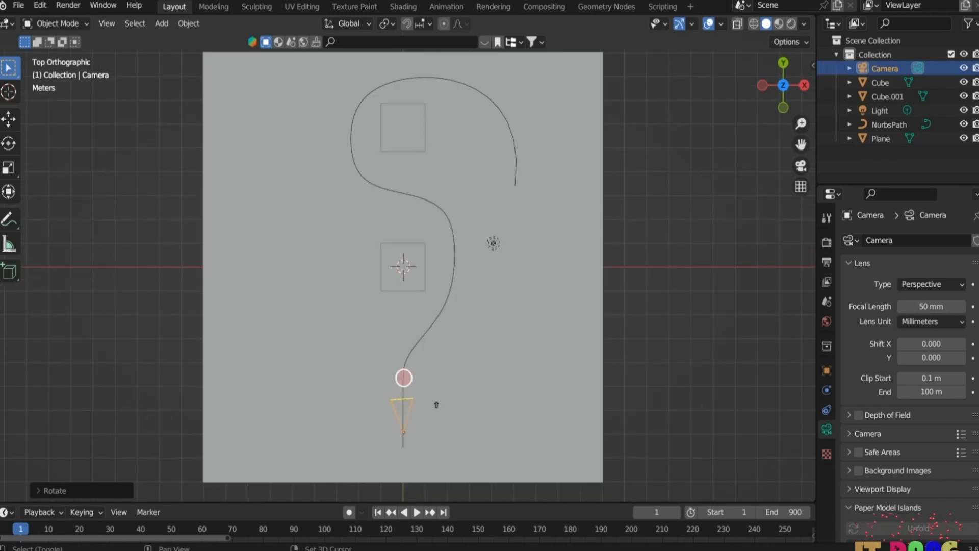
{"action": "left_click", "coordinate": [403, 376], "text": "shift"}
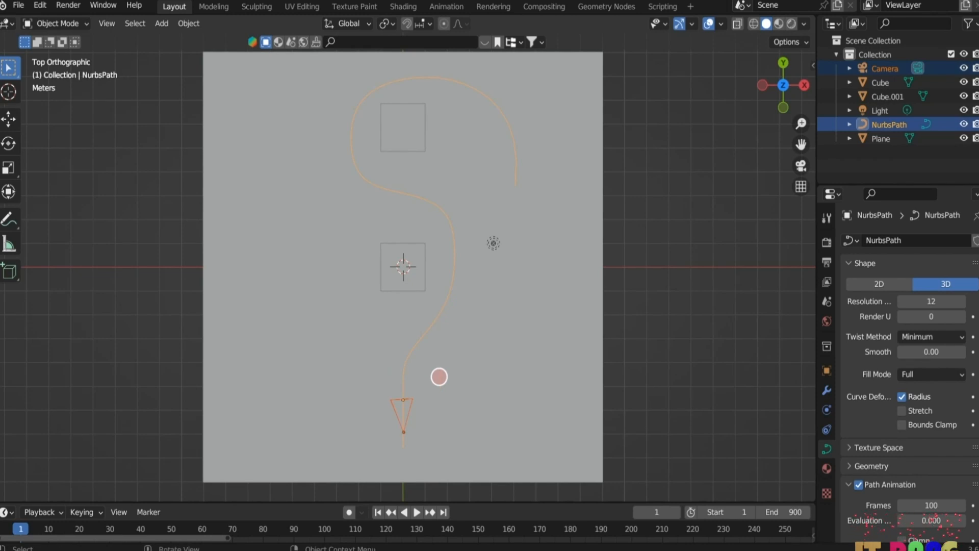
{"action": "key", "text": "ctrl+p"}
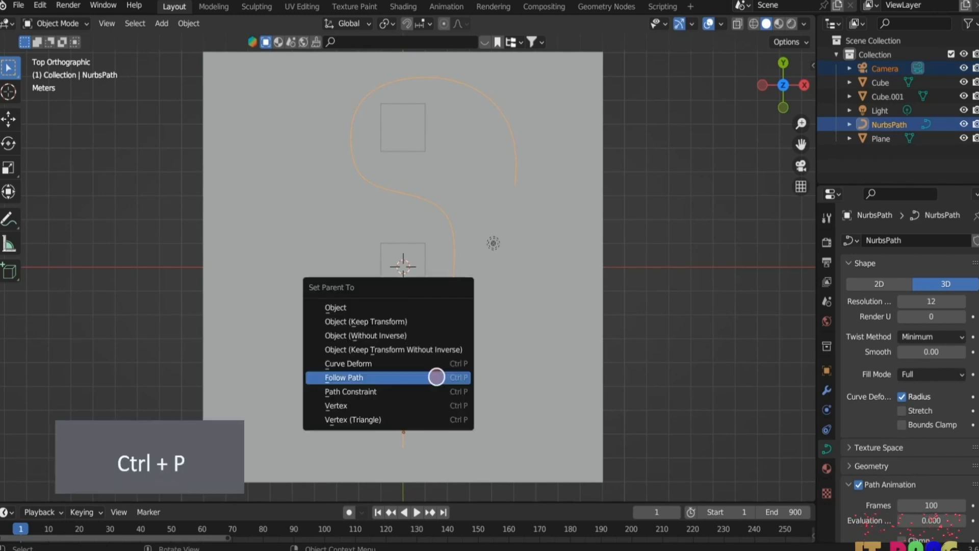
{"action": "left_click", "coordinate": [436, 378]}
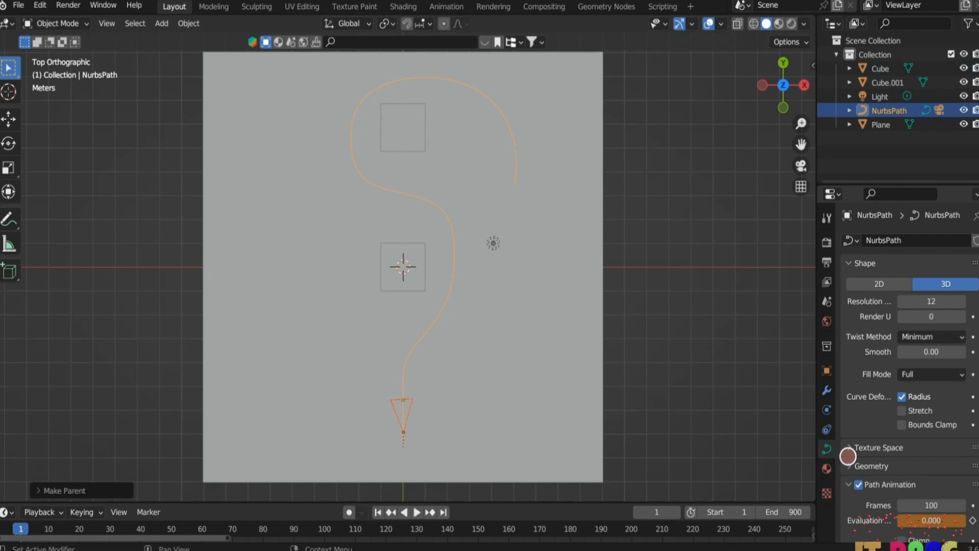
Step: Set the path animation's length to 300 frames
{"action": "scroll", "coordinate": [889, 444], "scroll_direction": "down", "scroll_amount": 1}
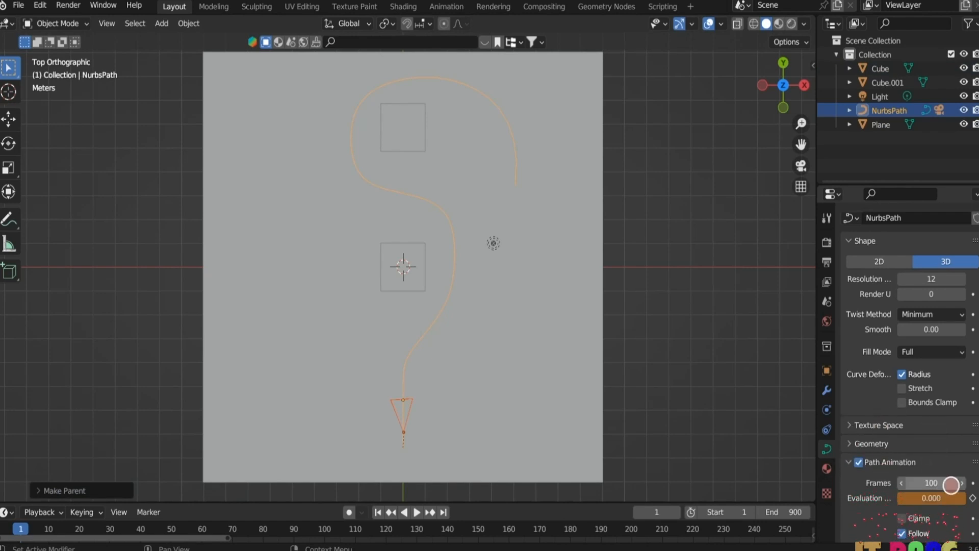
{"action": "left_click", "coordinate": [932, 483]}
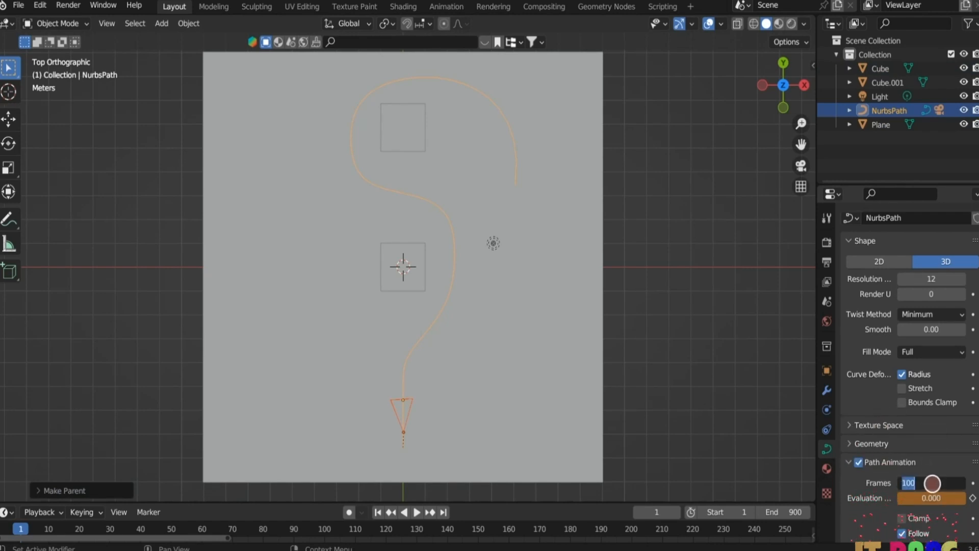
{"action": "type", "text": "30"}
{"action": "key", "text": "Return"}
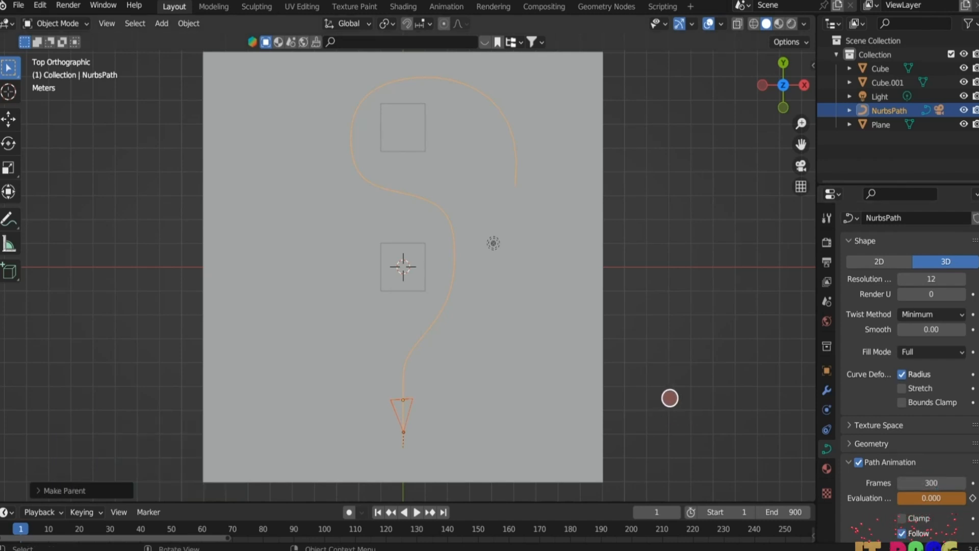
Step: Play the animation in top view to check the camera's travel along the path, and return to the first frame
{"action": "key", "text": "space"}
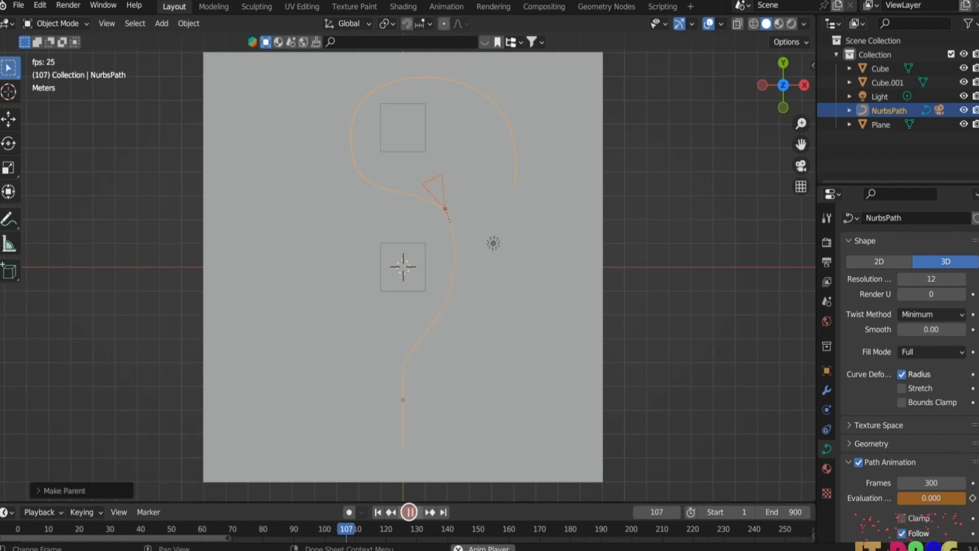
{"action": "left_click", "coordinate": [409, 511]}
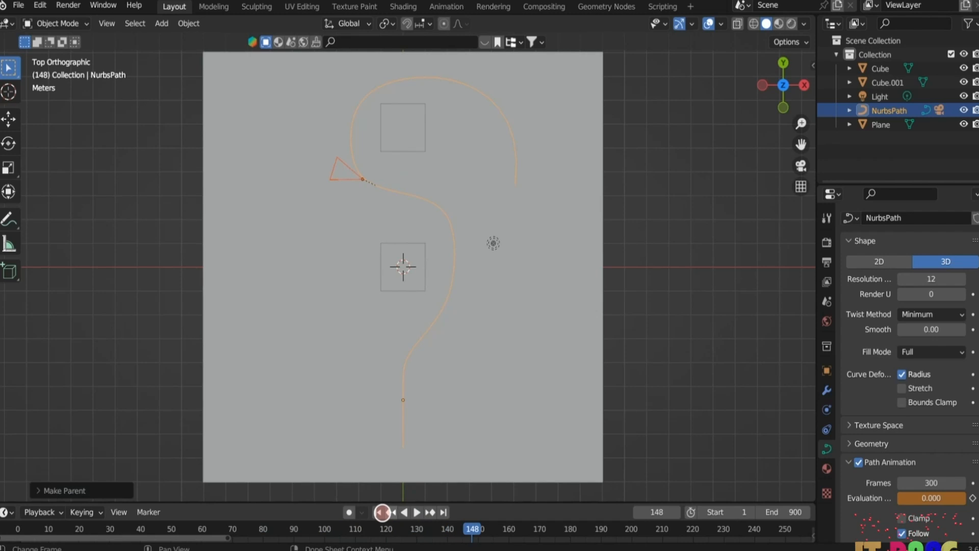
{"action": "left_click", "coordinate": [378, 511]}
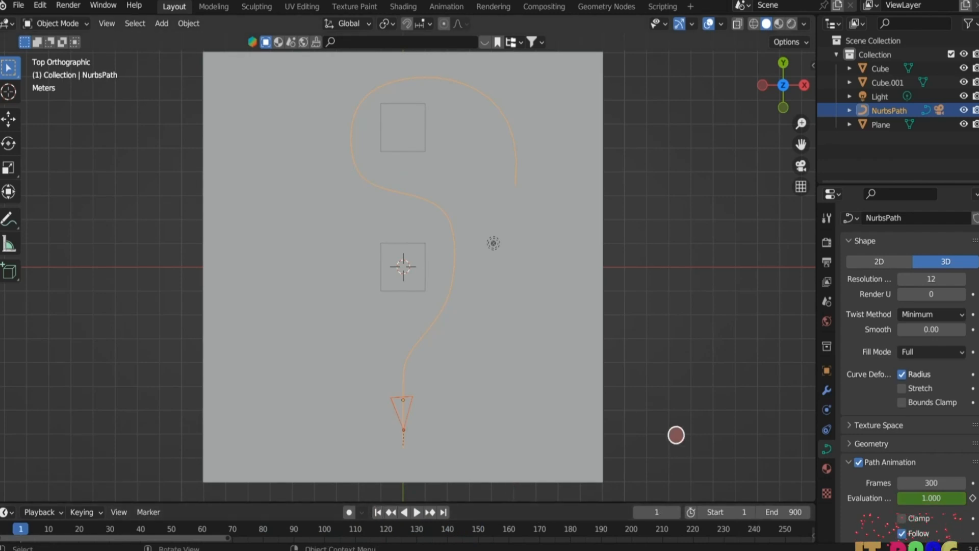
Step: Play the animation through the camera view and return to the first frame
{"action": "key", "text": "KP_0"}
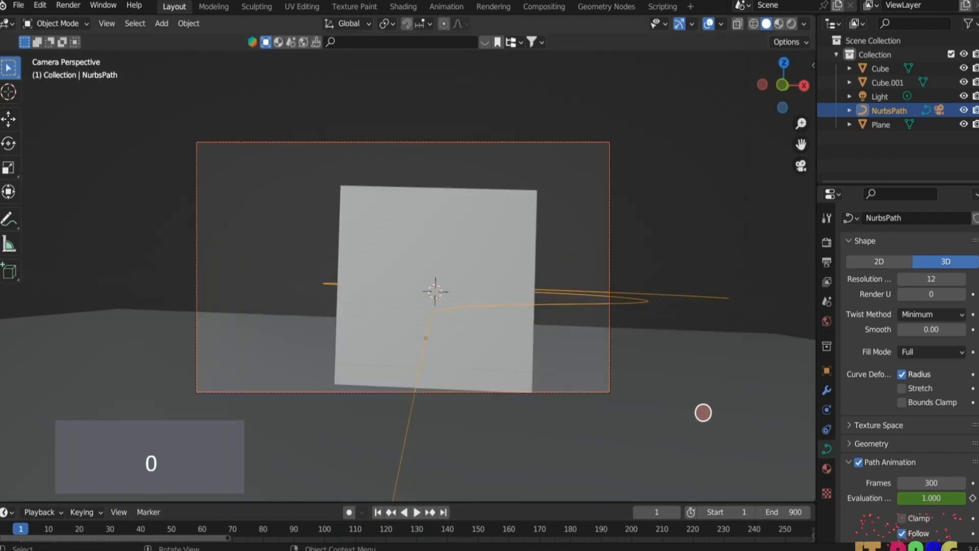
{"action": "key", "text": "space"}
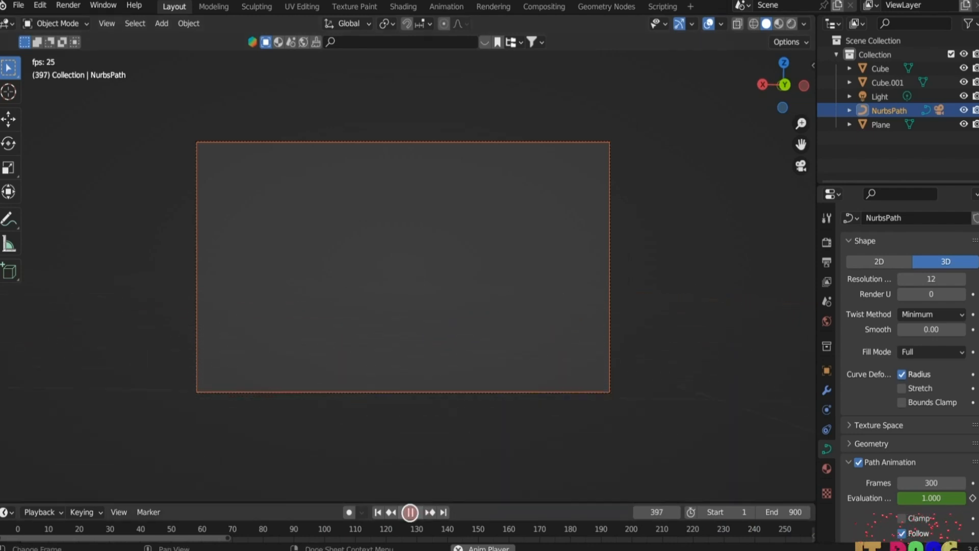
{"action": "left_click", "coordinate": [410, 511]}
{"action": "left_click", "coordinate": [378, 511]}
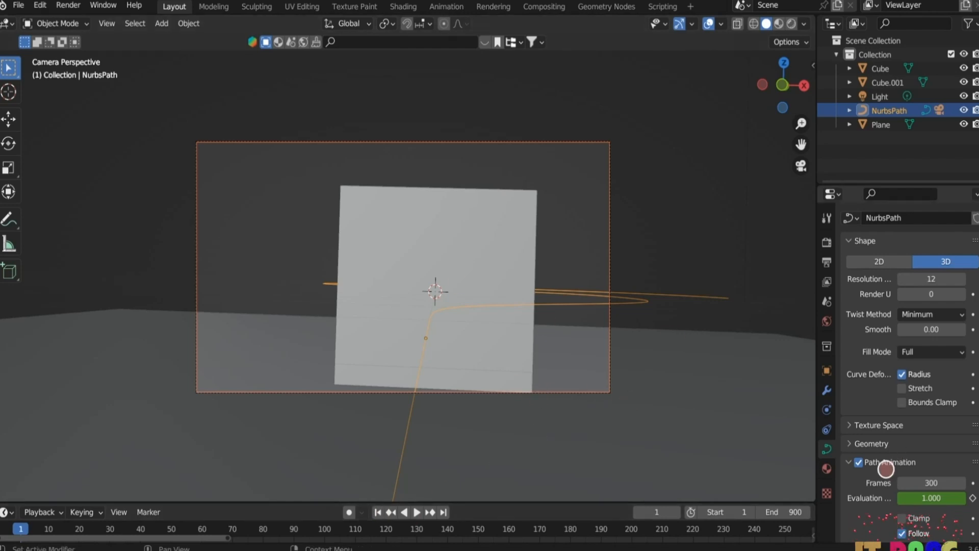
Step: Enable Clamp for the path animation and play it through the camera view
{"action": "scroll", "coordinate": [876, 477], "scroll_direction": "down", "scroll_amount": 1}
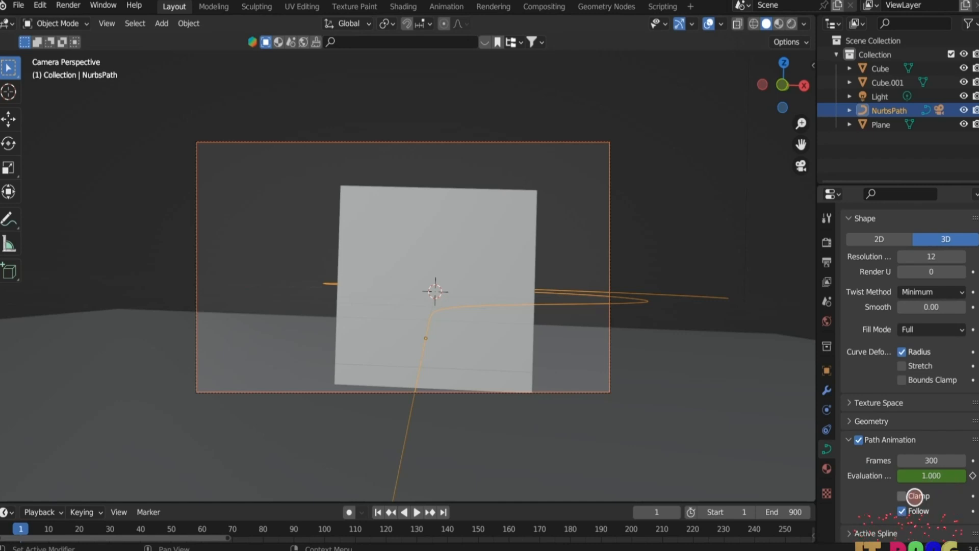
{"action": "left_click", "coordinate": [901, 494]}
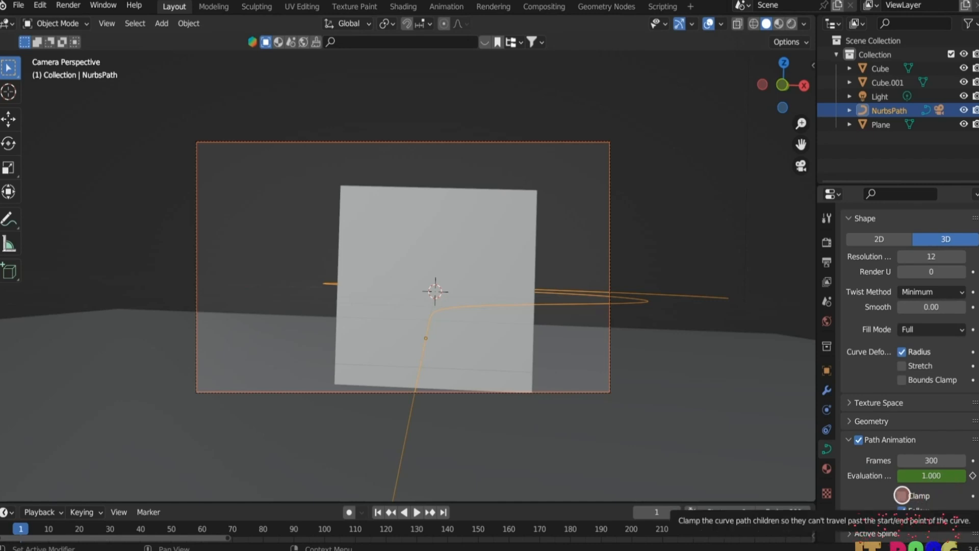
{"action": "key", "text": "space"}
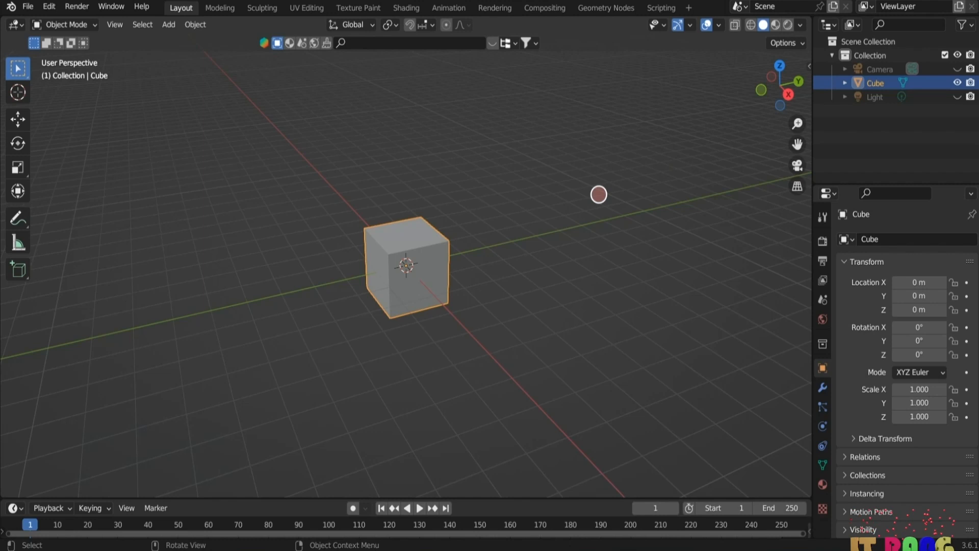
Step: Apply AutoMirror to the cube along X with Positive orientation, Cut and Mirror and Use Clip, and enter Edit Mode
{"action": "key", "text": "n"}
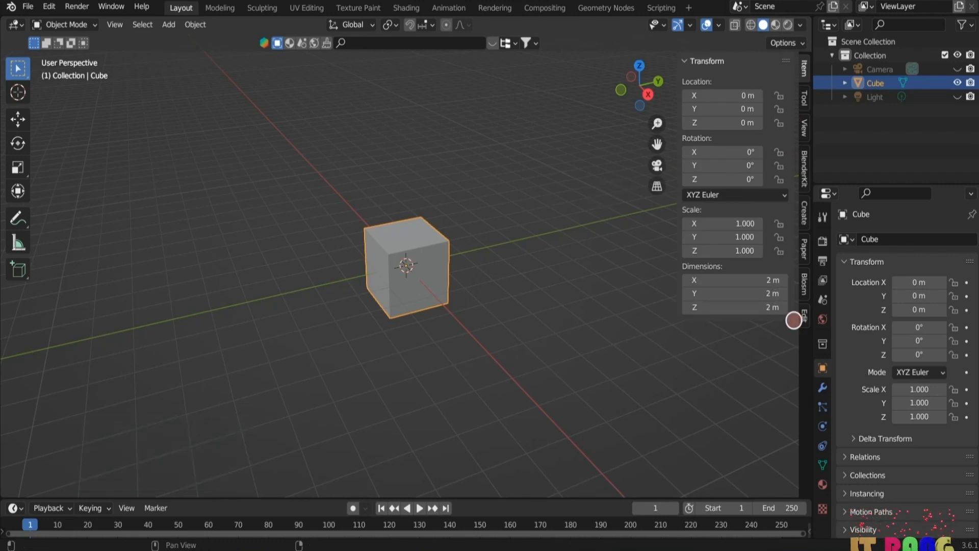
{"action": "left_click", "coordinate": [805, 315]}
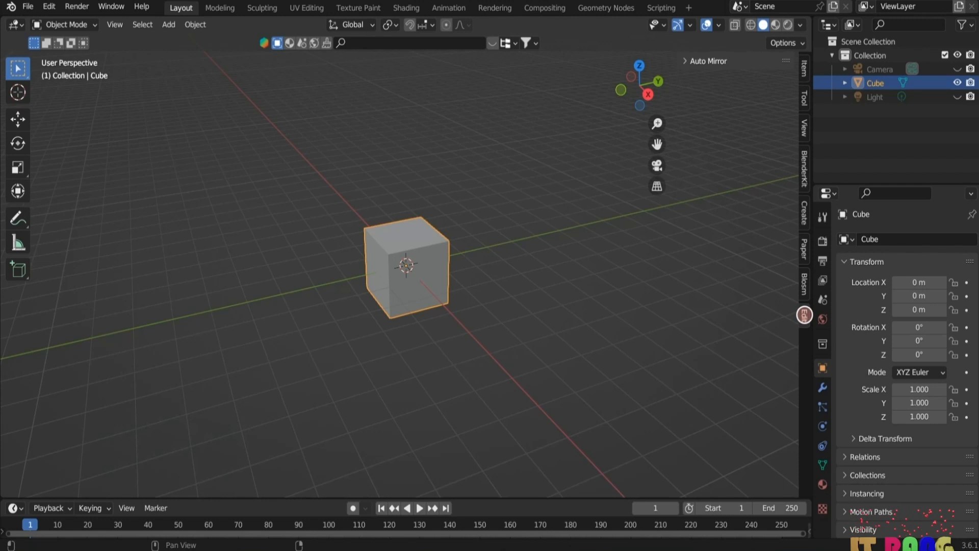
{"action": "left_click", "coordinate": [684, 61]}
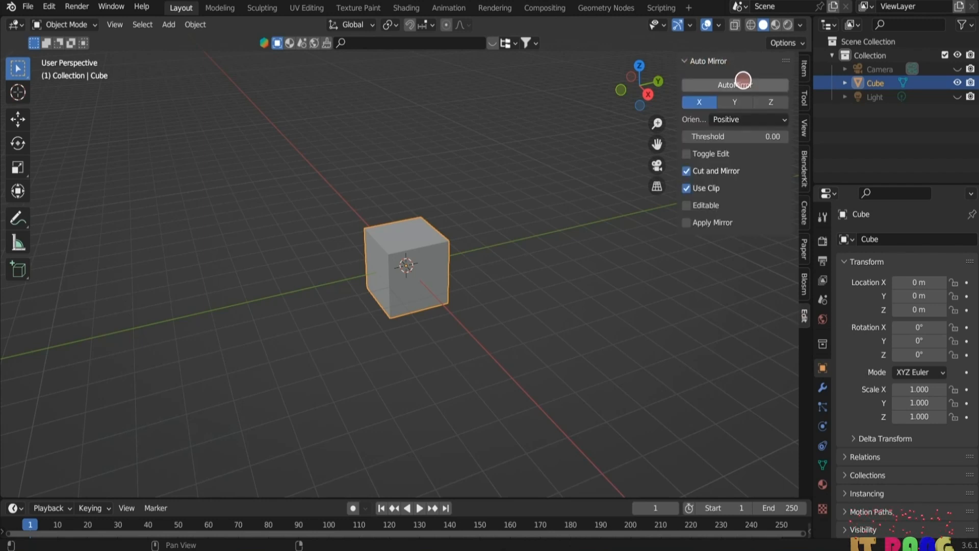
{"action": "left_click", "coordinate": [739, 85]}
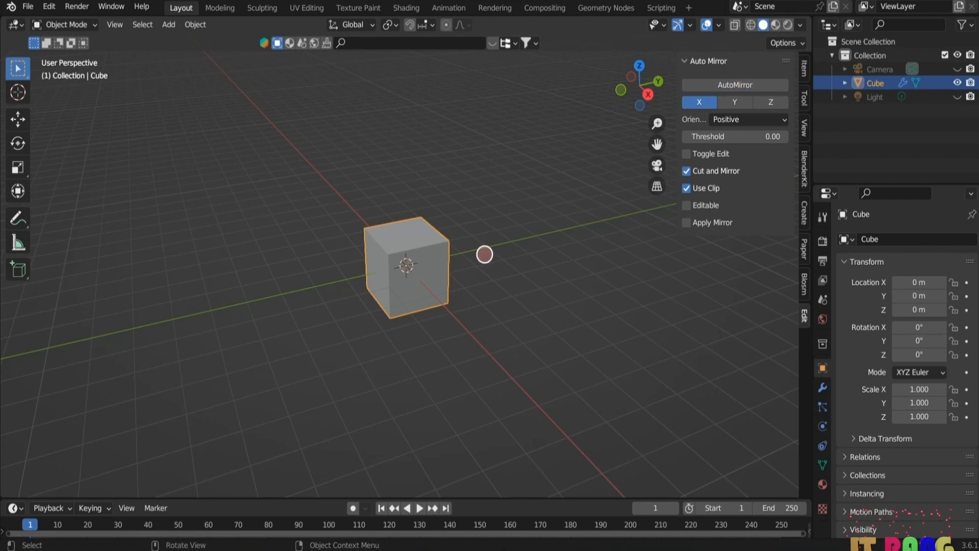
{"action": "key", "text": "Tab"}
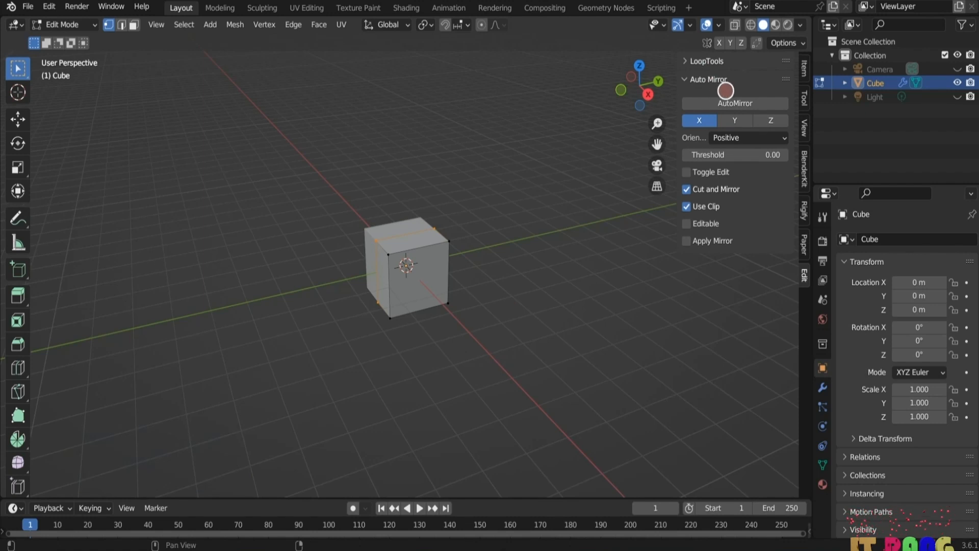
Step: Search the add-ons in Preferences for "mesh" to check the Auto Mirror add-on, and return to the viewport
{"action": "left_click", "coordinate": [49, 6]}
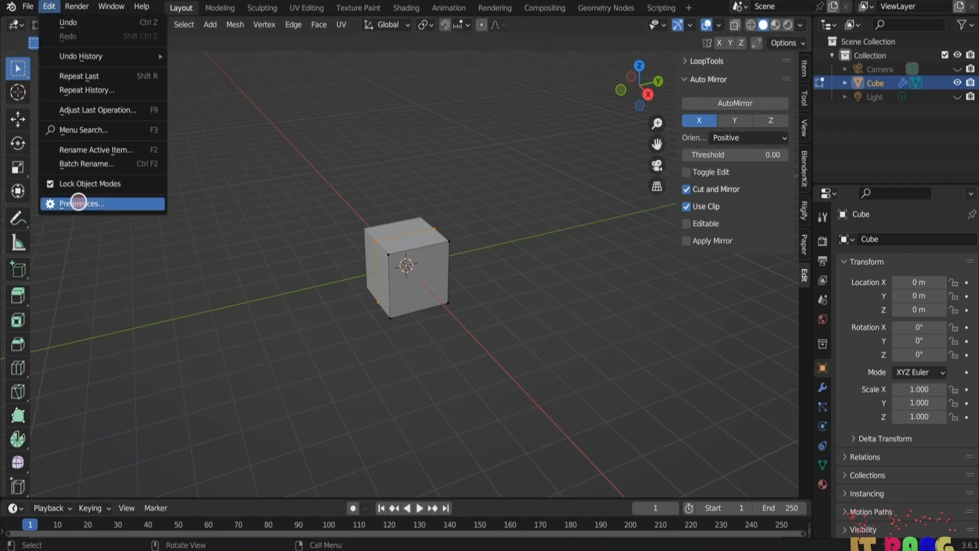
{"action": "left_click", "coordinate": [78, 202]}
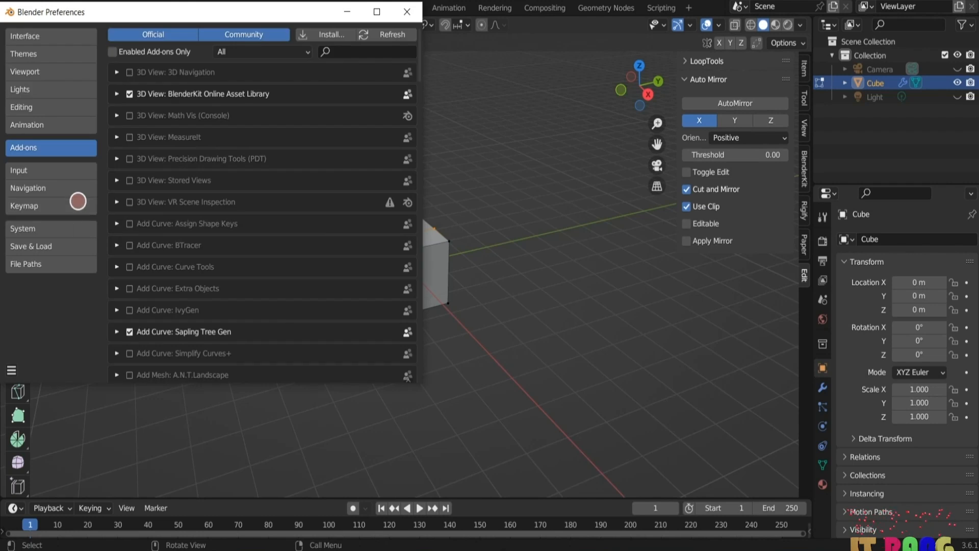
{"action": "left_click", "coordinate": [332, 53]}
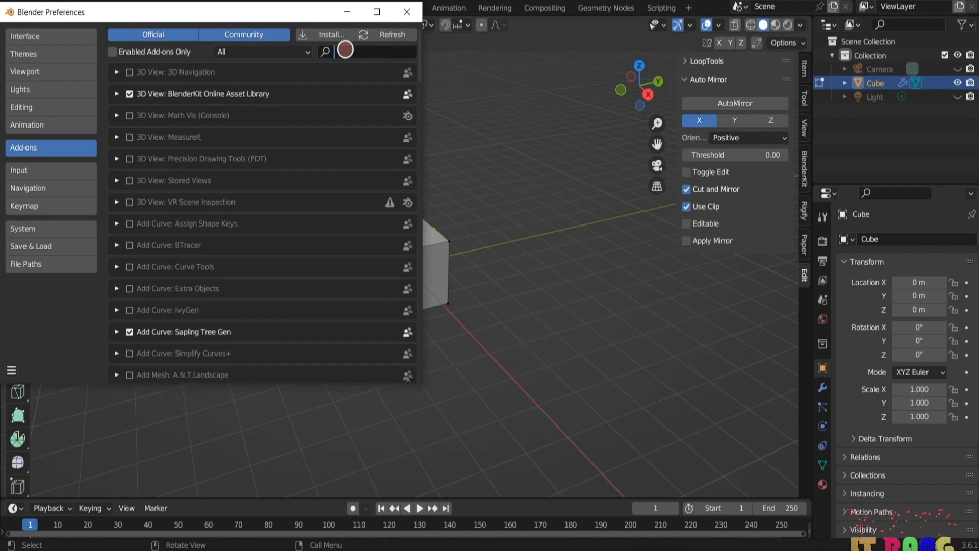
{"action": "type", "text": "mesh"}
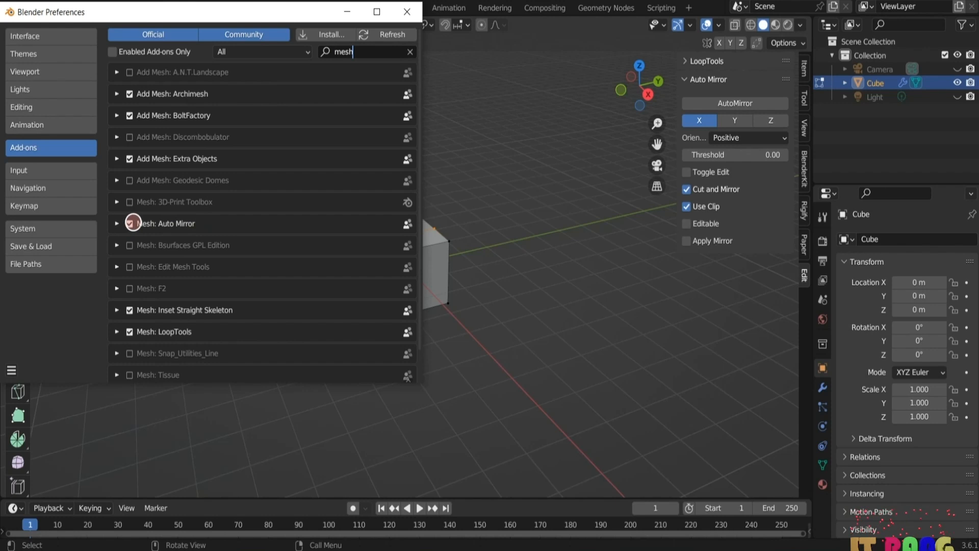
{"action": "left_click", "coordinate": [704, 326]}
Step: Select the whole mirrored mesh and stretch it along the Y axis into a long box
{"action": "key", "text": "n"}
{"action": "key", "text": "a"}
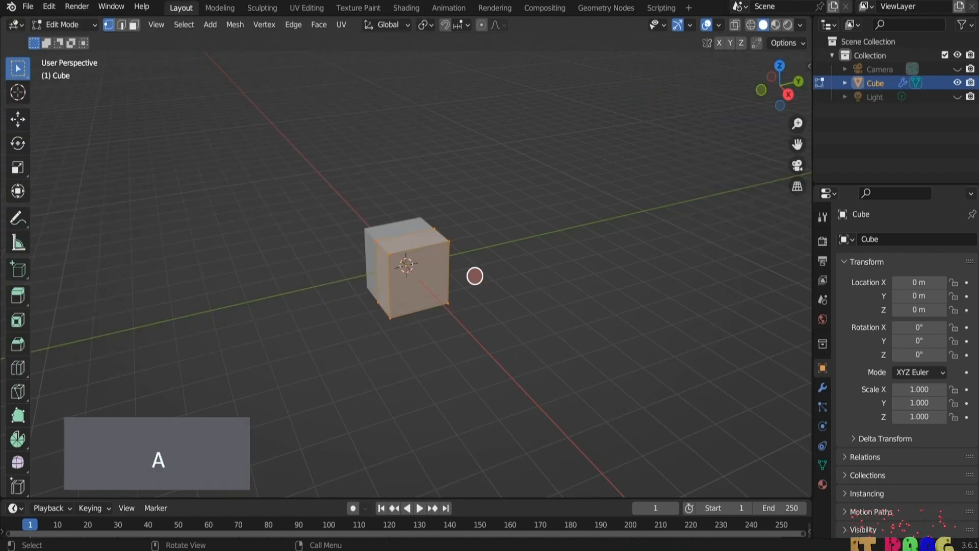
{"action": "middle_click_drag", "start_coordinate": [551, 284], "coordinate": [536, 287]}
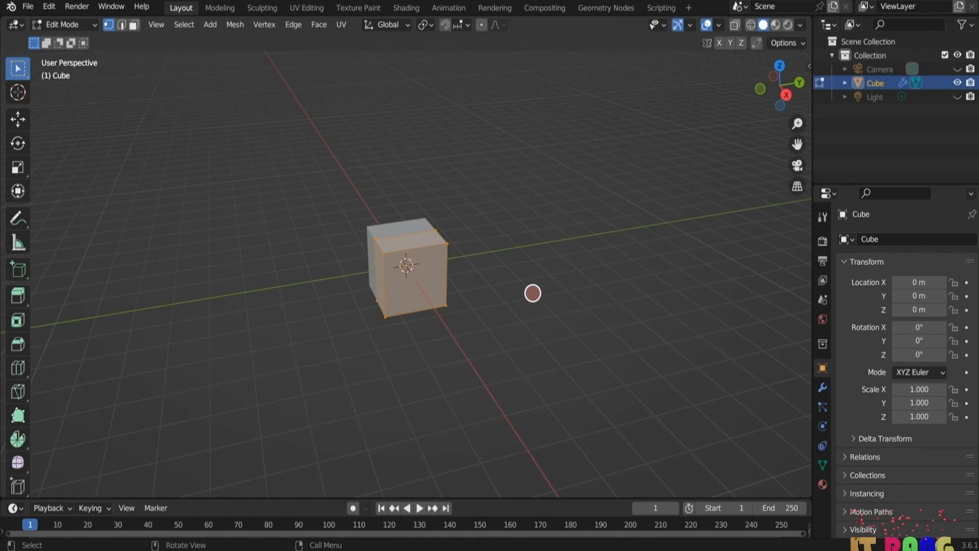
{"action": "key", "text": "s"}
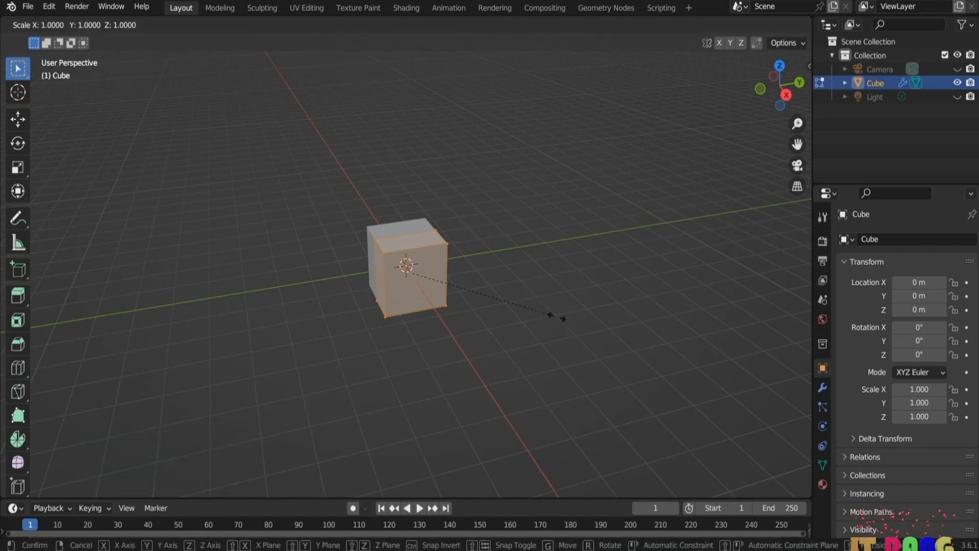
{"action": "key", "text": "y"}
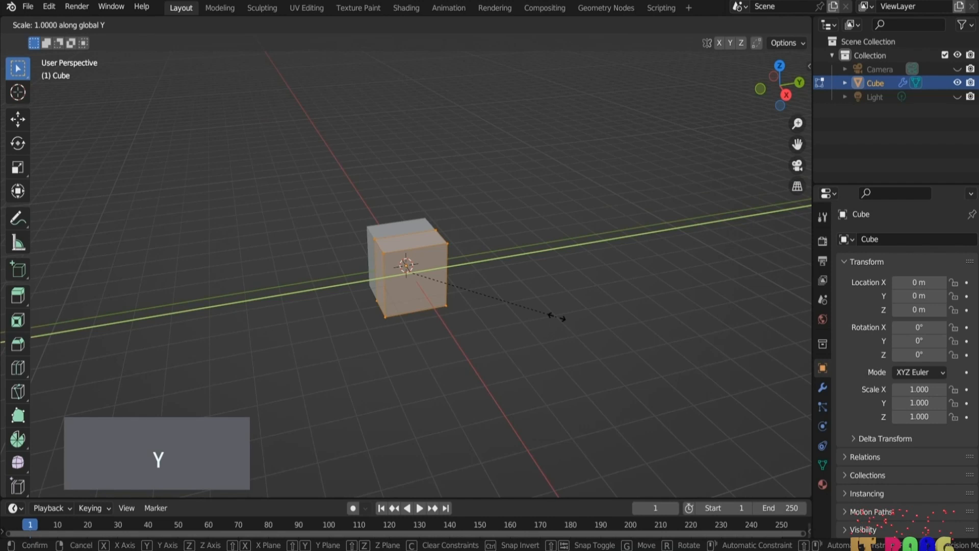
{"action": "left_click", "coordinate": [699, 332]}
{"action": "middle_click_drag", "start_coordinate": [430, 382], "coordinate": [445, 366]}
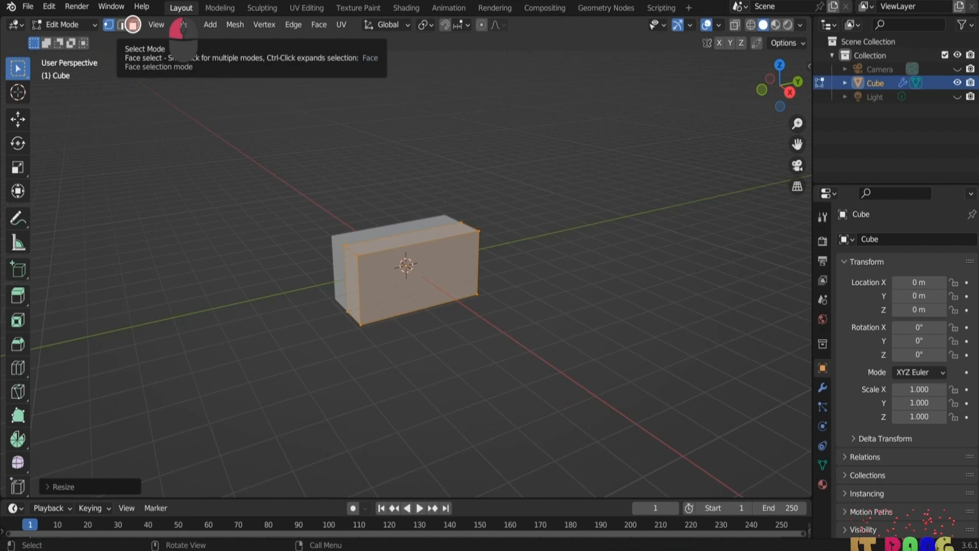
Step: In face selection mode, extrude the box's end face at negative Y outward and scale the new face down
{"action": "left_click", "coordinate": [134, 24]}
{"action": "left_click", "coordinate": [352, 276]}
{"action": "left_click", "coordinate": [352, 275]}
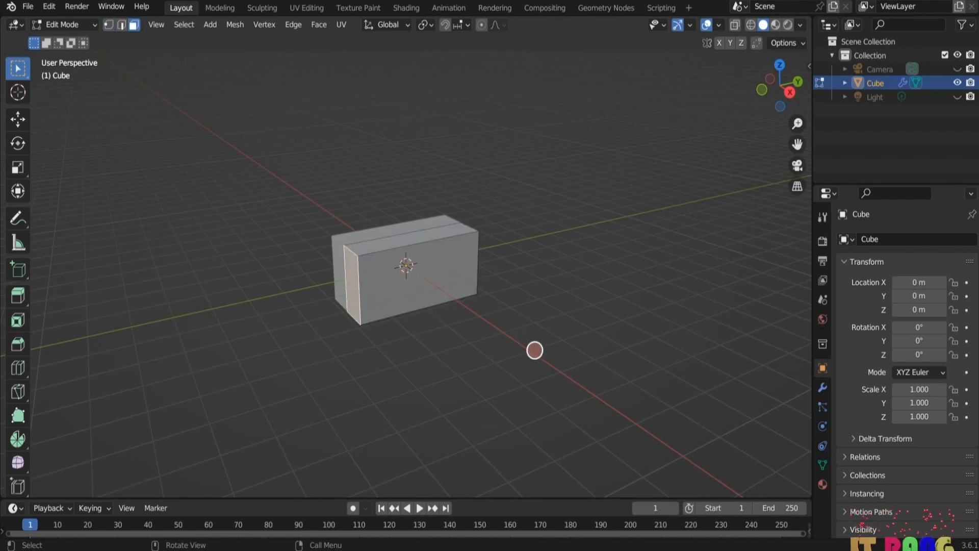
{"action": "key", "text": "e"}
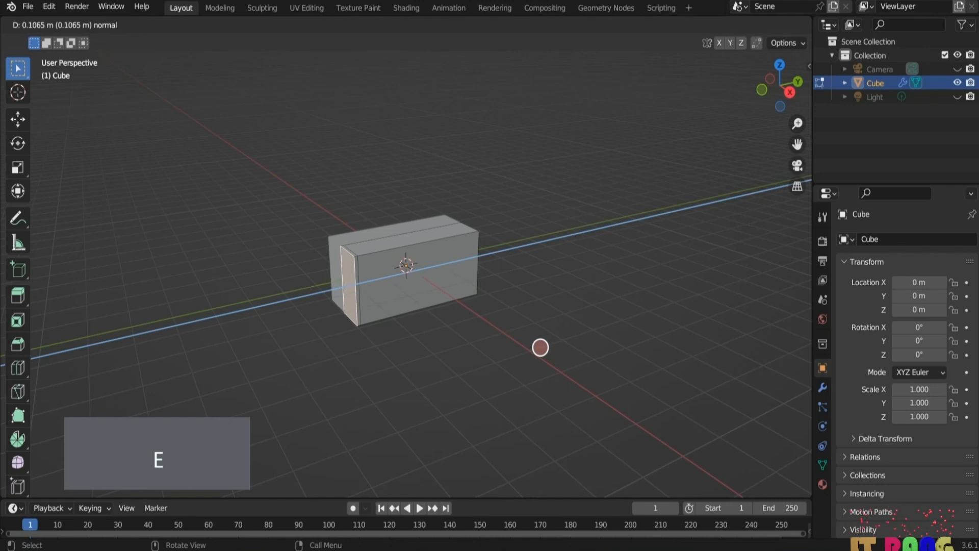
{"action": "left_click", "coordinate": [530, 352]}
{"action": "key", "text": "s"}
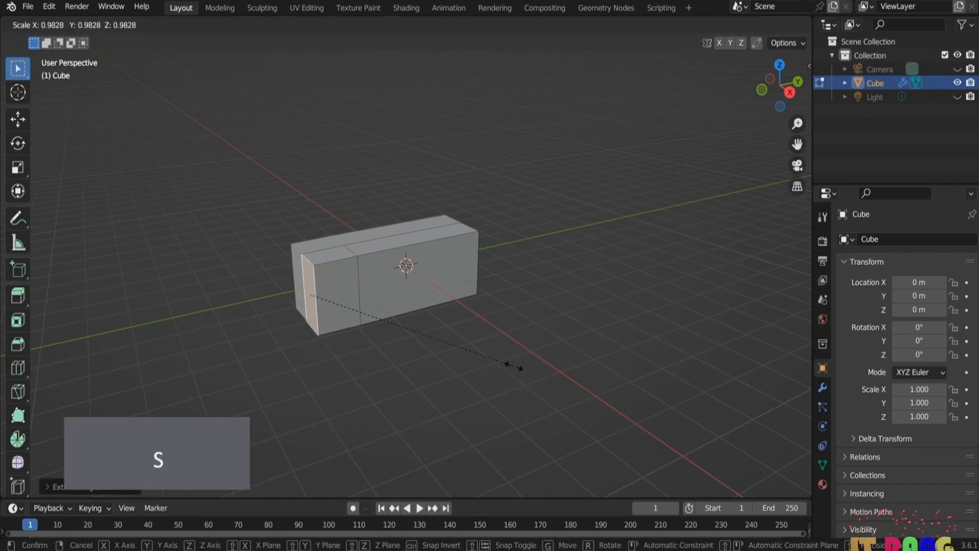
{"action": "left_click", "coordinate": [465, 357]}
Step: Extrude the narrowed end face about 1.1 m further and scale it to about 0.75
{"action": "key", "text": "e"}
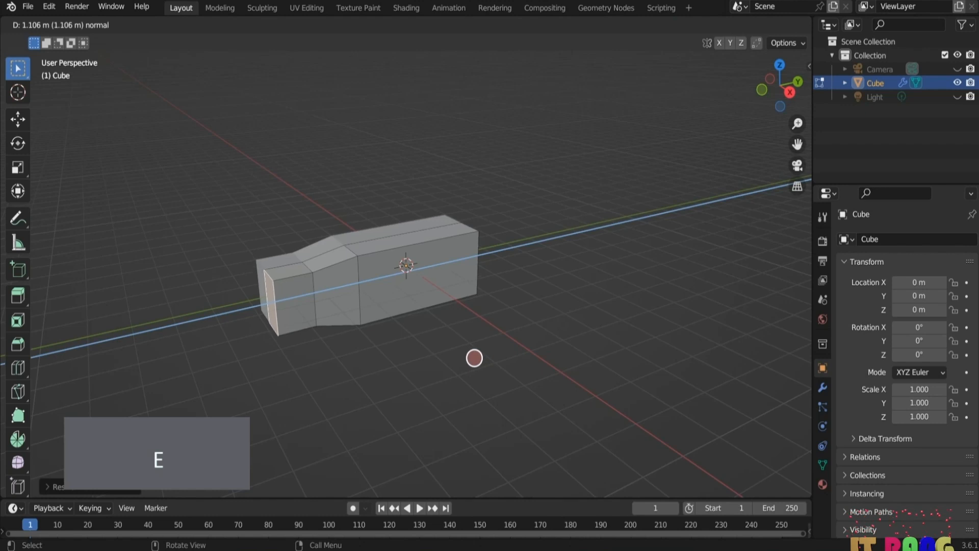
{"action": "left_click", "coordinate": [473, 357]}
{"action": "key", "text": "s"}
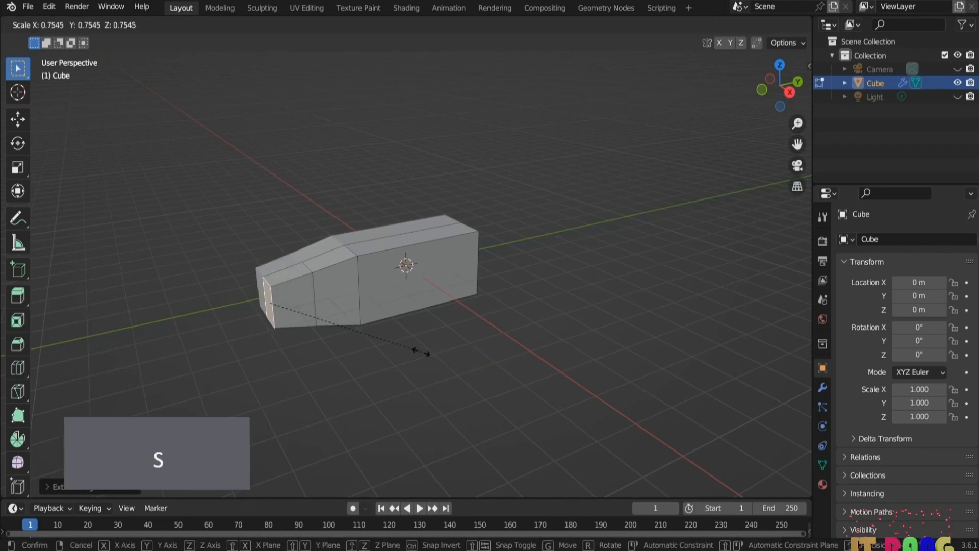
{"action": "left_click", "coordinate": [421, 351]}
Step: Extrude the end face another 0.68 m or so and shrink it to form the tapered tip
{"action": "key", "text": "e"}
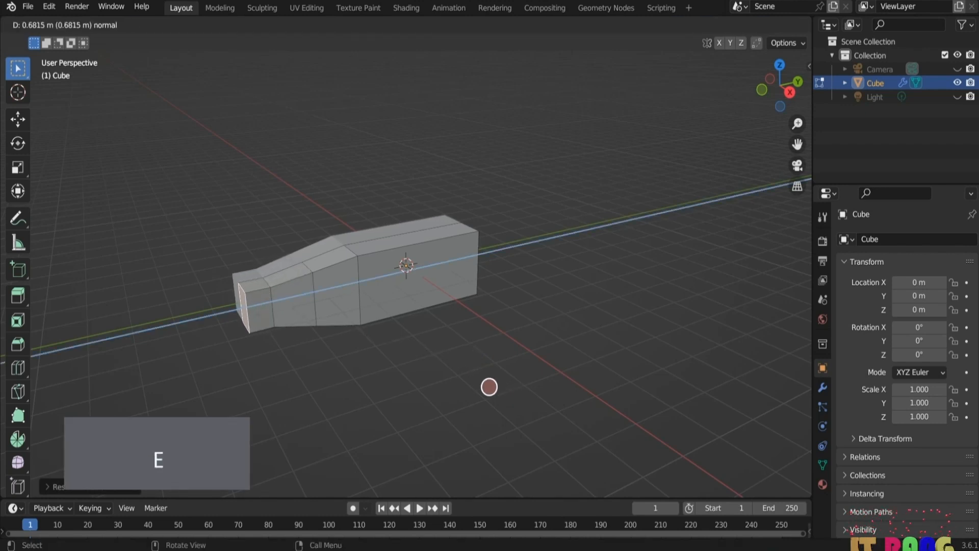
{"action": "left_click", "coordinate": [489, 386]}
{"action": "key", "text": "s"}
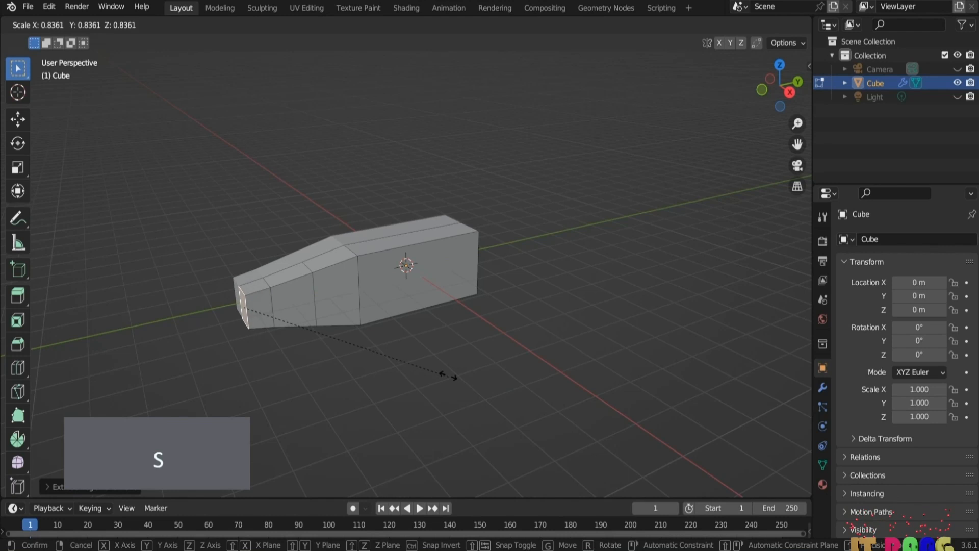
{"action": "left_click", "coordinate": [392, 361]}
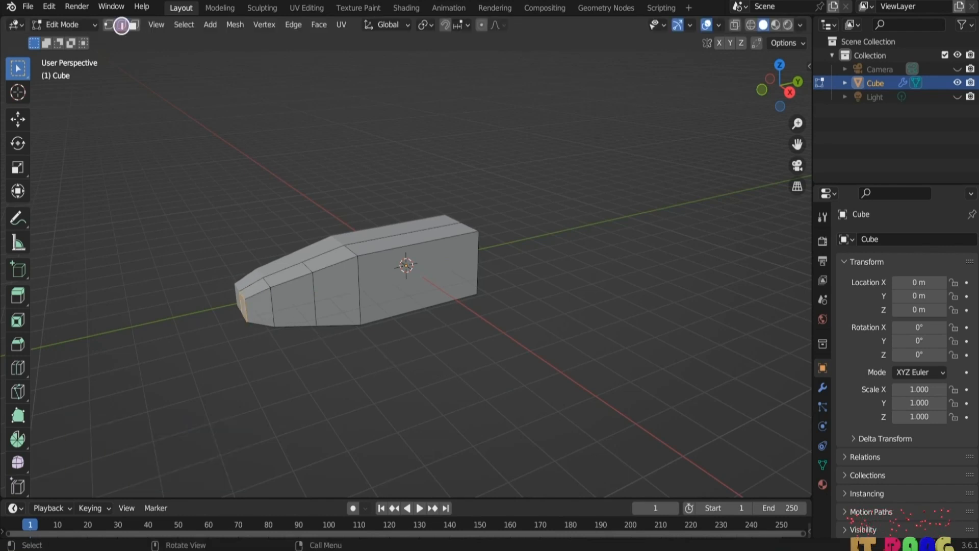
Step: Raise the tapered section's middle top edge along Z, and move the body's top face along Z
{"action": "left_click", "coordinate": [310, 265]}
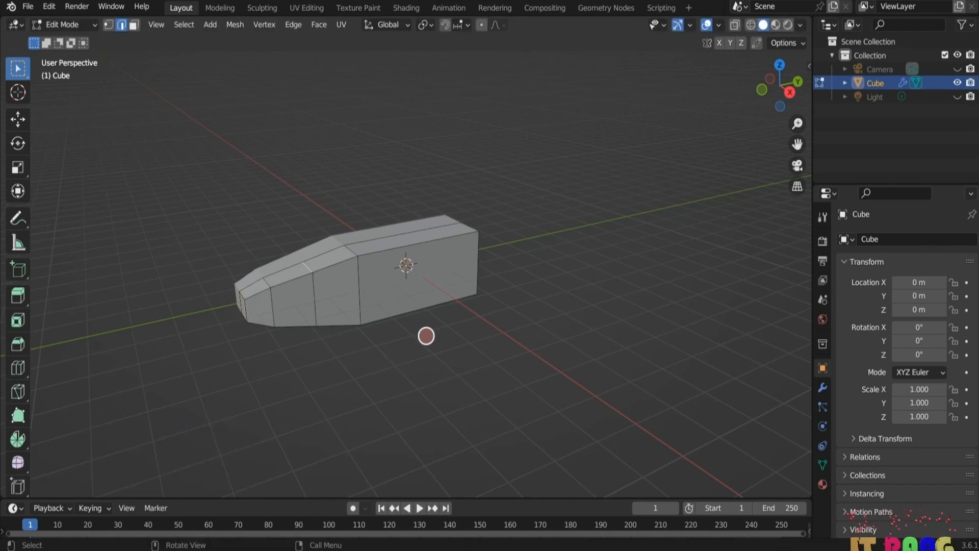
{"action": "key", "text": "g"}
{"action": "key", "text": "z"}
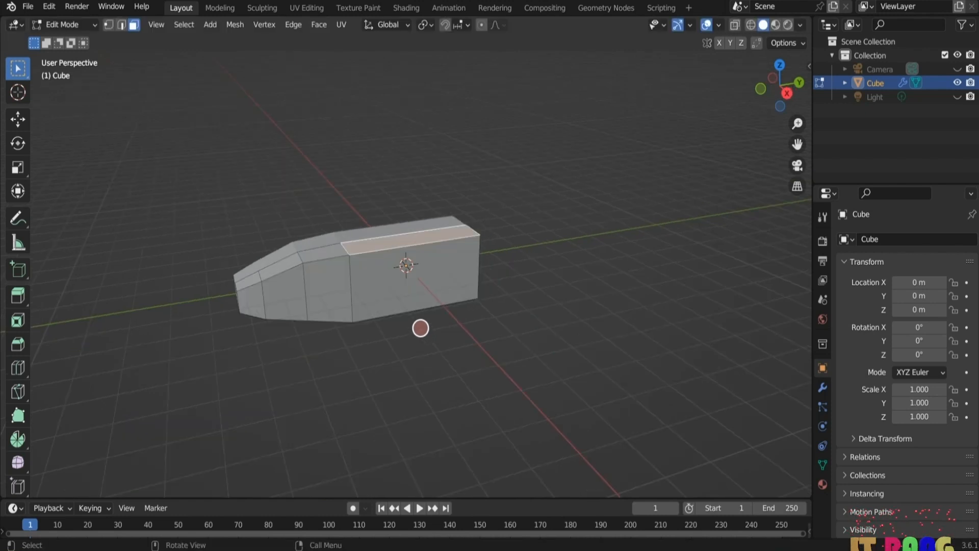
{"action": "key", "text": "g"}
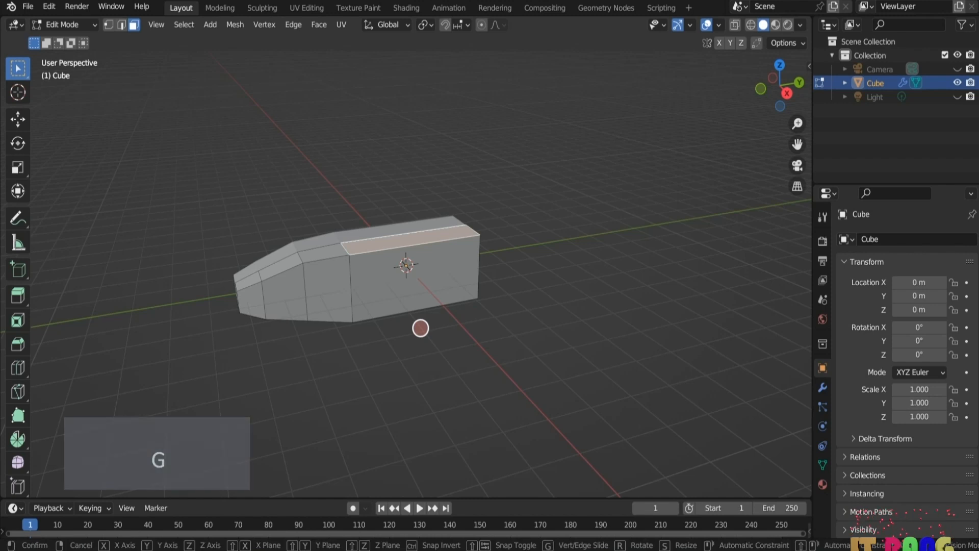
{"action": "key", "text": "z"}
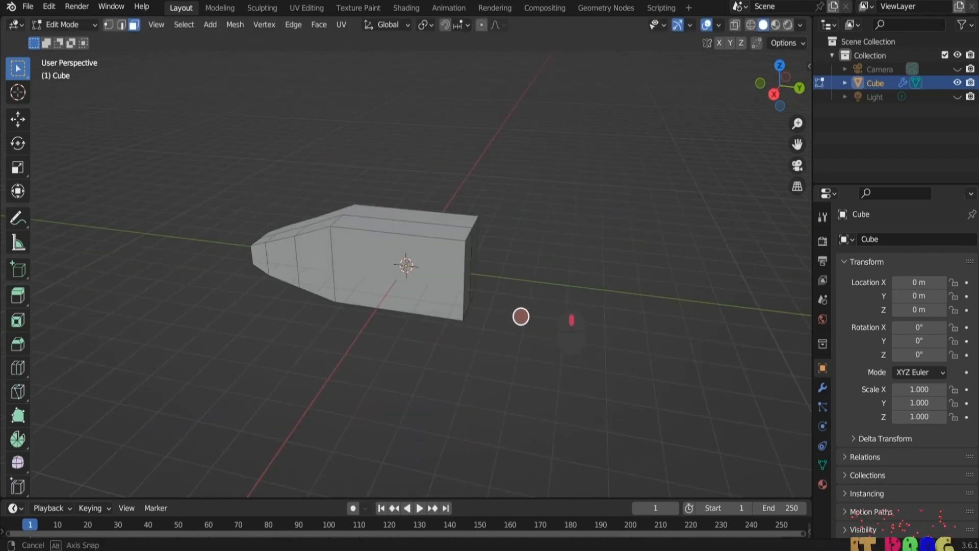
Step: Select the body's rear end face at positive Y, opposite the tapered tip
{"action": "middle_click_drag", "start_coordinate": [520, 315], "coordinate": [492, 317]}
{"action": "left_click", "coordinate": [458, 291]}
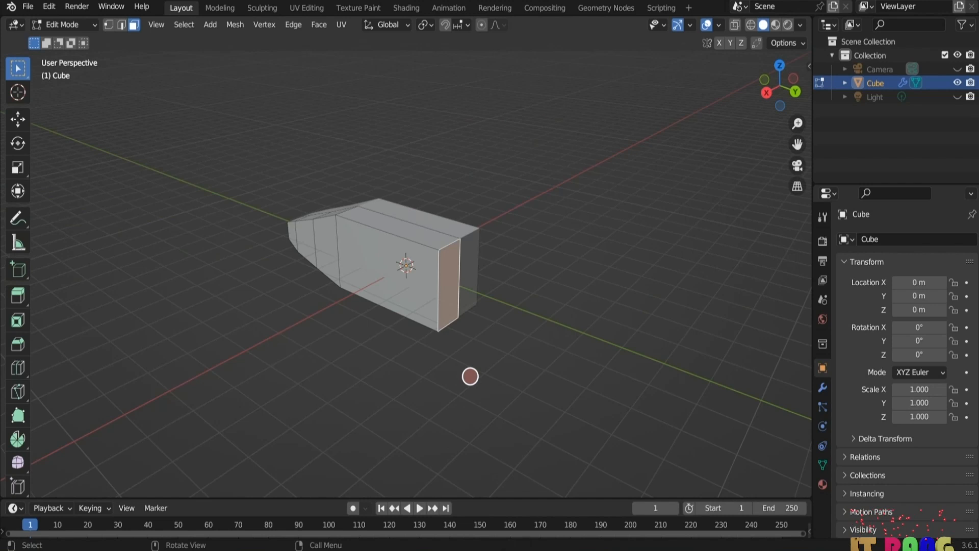
Step: Extrude the rear face of the body backward and scale the new end face down
{"action": "middle_click_drag", "start_coordinate": [460, 376], "coordinate": [563, 381]}
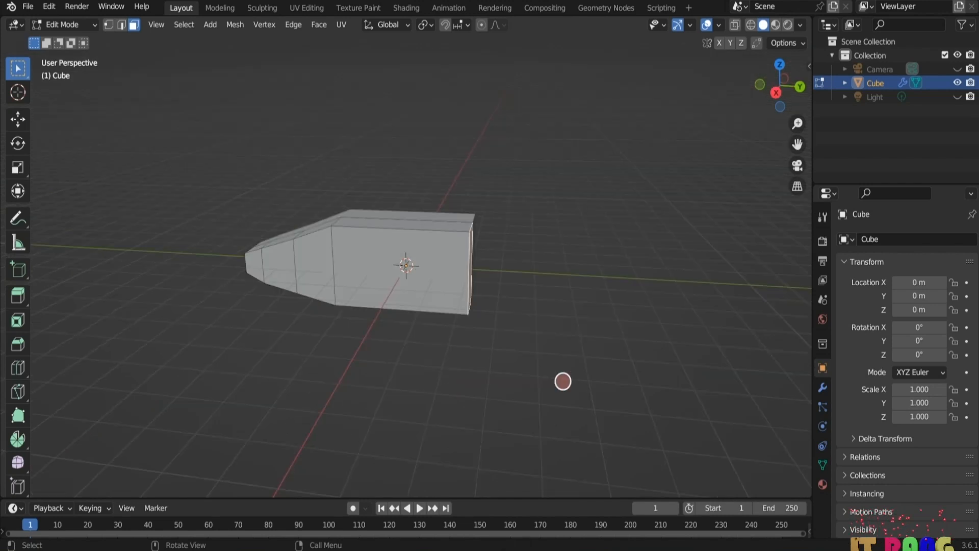
{"action": "key", "text": "e"}
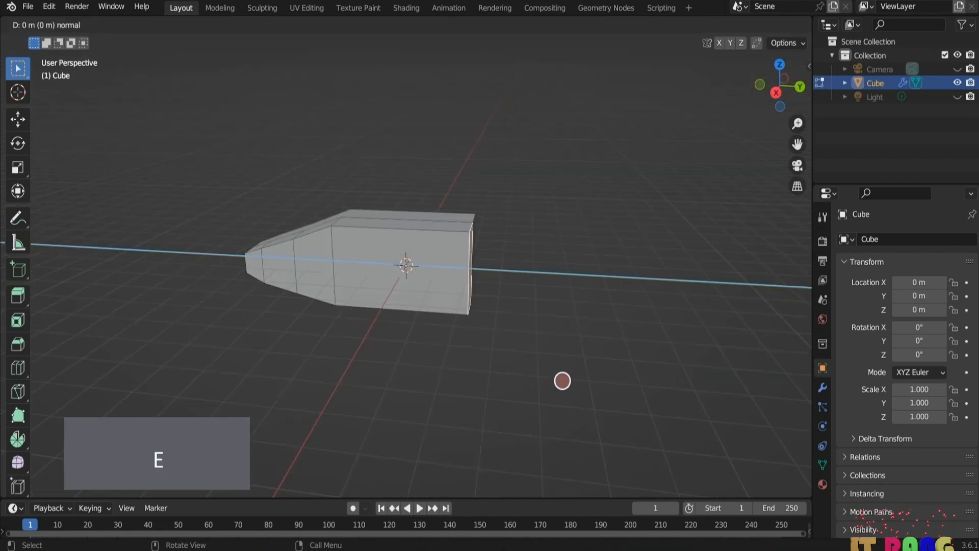
{"action": "left_click", "coordinate": [597, 383]}
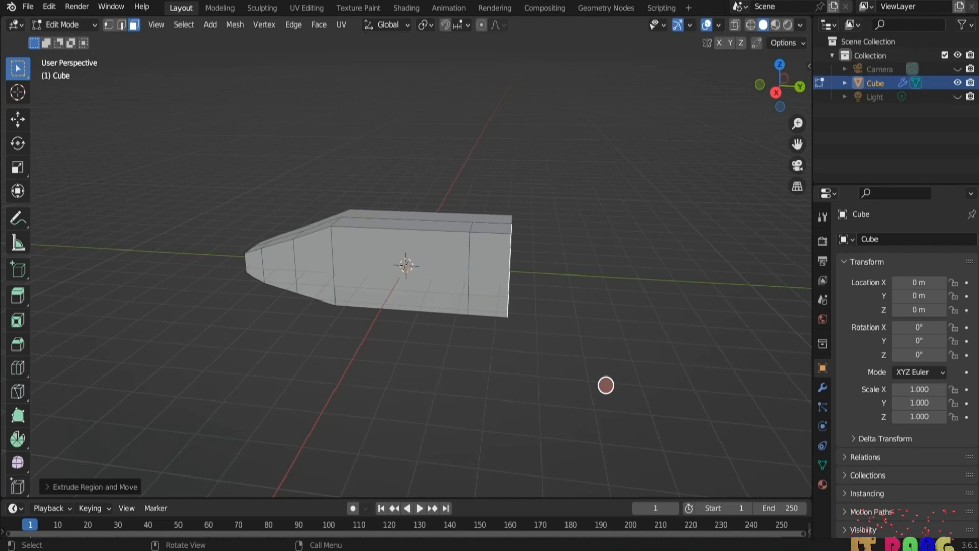
{"action": "key", "text": "s"}
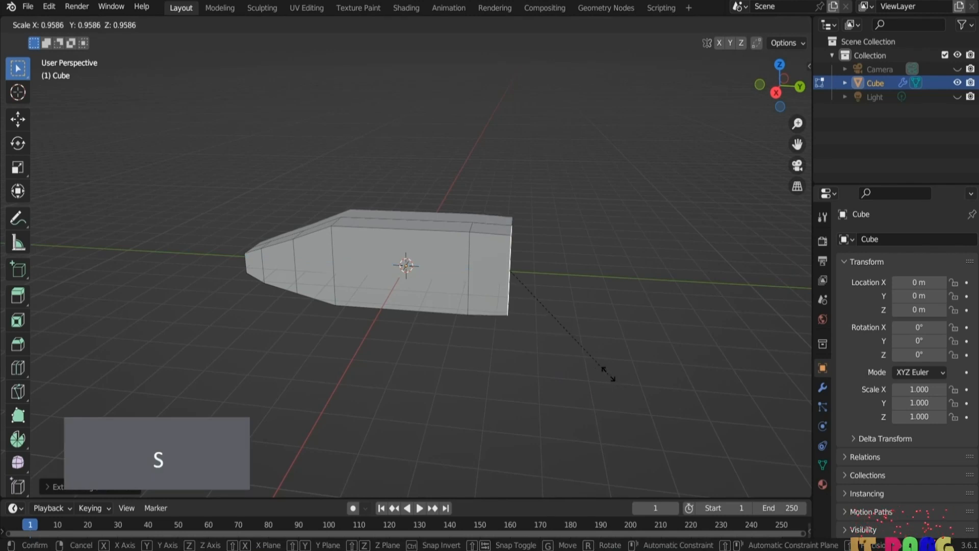
{"action": "left_click", "coordinate": [591, 356]}
Step: Extrude the rear face two more times, scaling the end down after each extrusion to taper the back of the body
{"action": "key", "text": "e"}
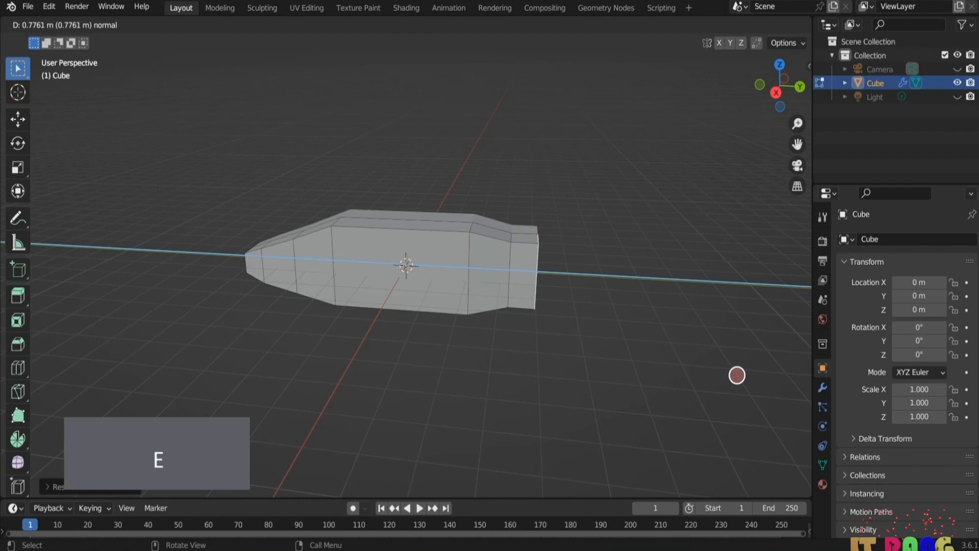
{"action": "left_click", "coordinate": [747, 377]}
{"action": "key", "text": "s"}
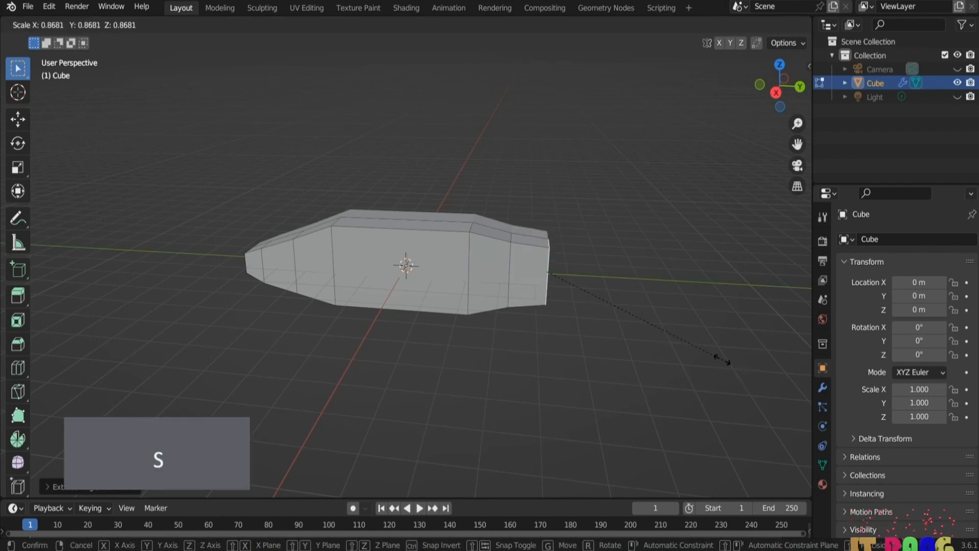
{"action": "left_click", "coordinate": [673, 337]}
{"action": "key", "text": "e"}
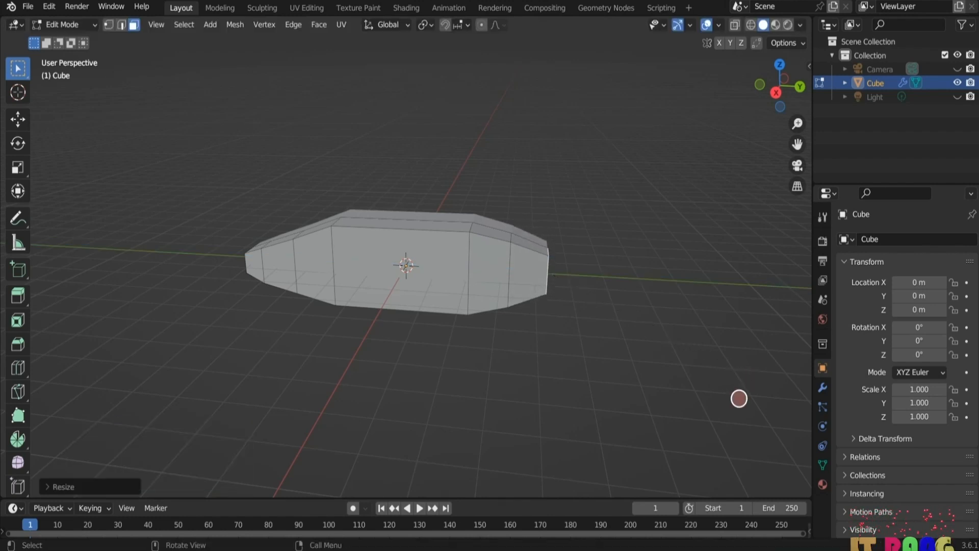
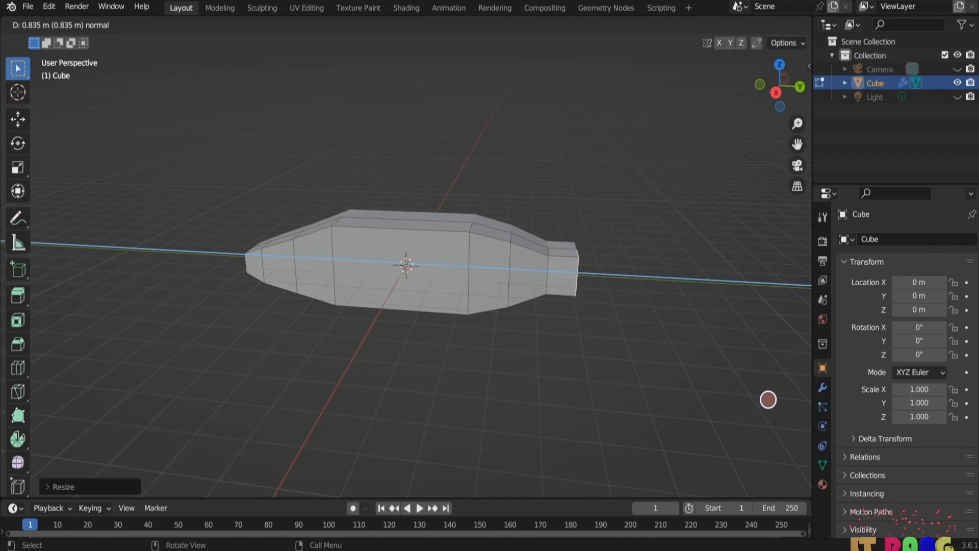
{"action": "left_click", "coordinate": [765, 399]}
{"action": "key", "text": "s"}
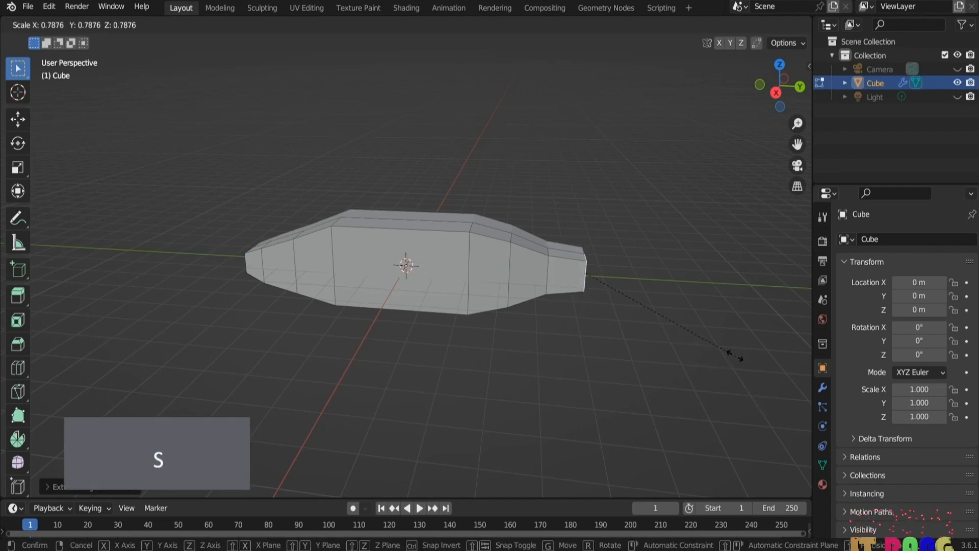
{"action": "left_click", "coordinate": [678, 318]}
Step: Extrude the small rear face about 6.6 m along its normal to form a long tail boom
{"action": "middle_click_drag", "start_coordinate": [678, 319], "coordinate": [407, 363], "text": "shift"}
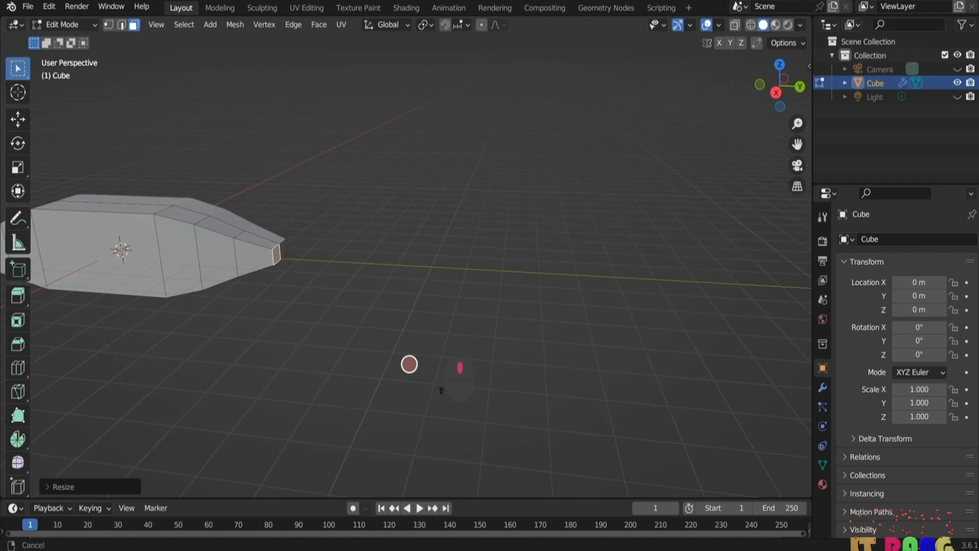
{"action": "key", "text": "e"}
{"action": "key", "text": "e"}
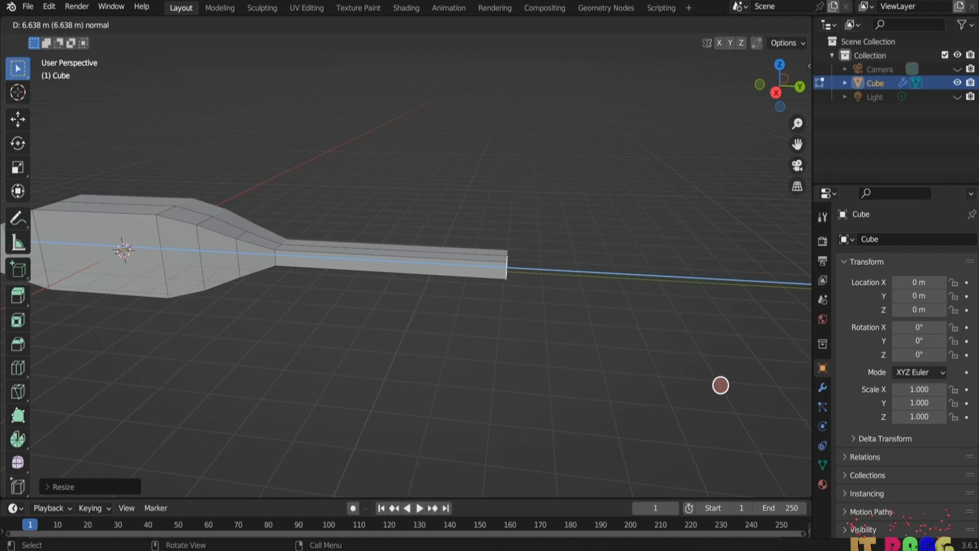
{"action": "left_click", "coordinate": [720, 385]}
Step: Scale the tail boom's end face down along the X axis to narrow the tip
{"action": "middle_click_drag", "start_coordinate": [678, 378], "coordinate": [601, 376]}
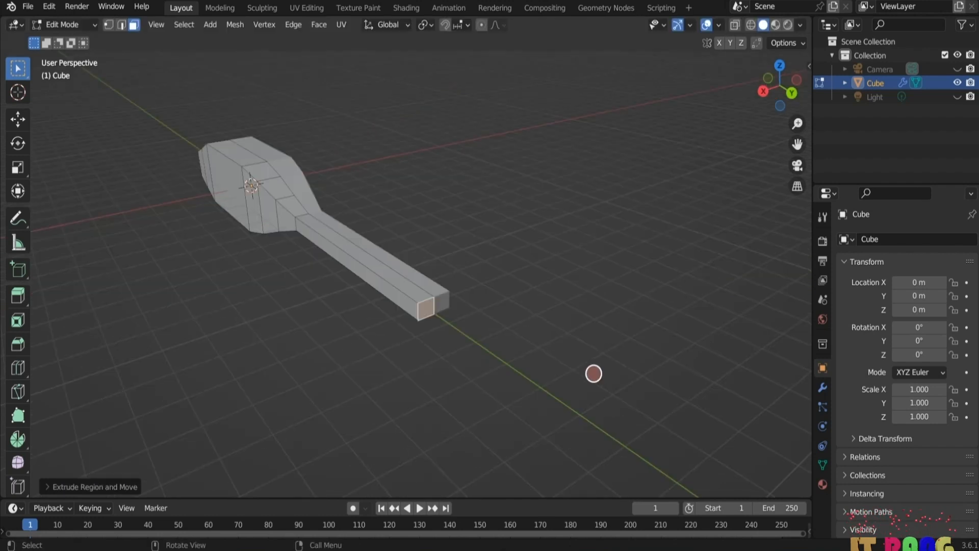
{"action": "key", "text": "s"}
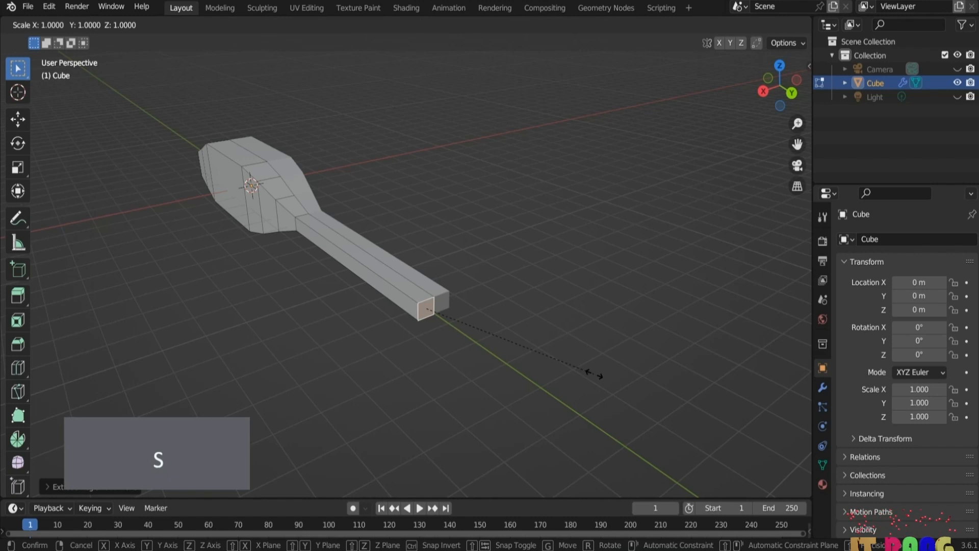
{"action": "key", "text": "x"}
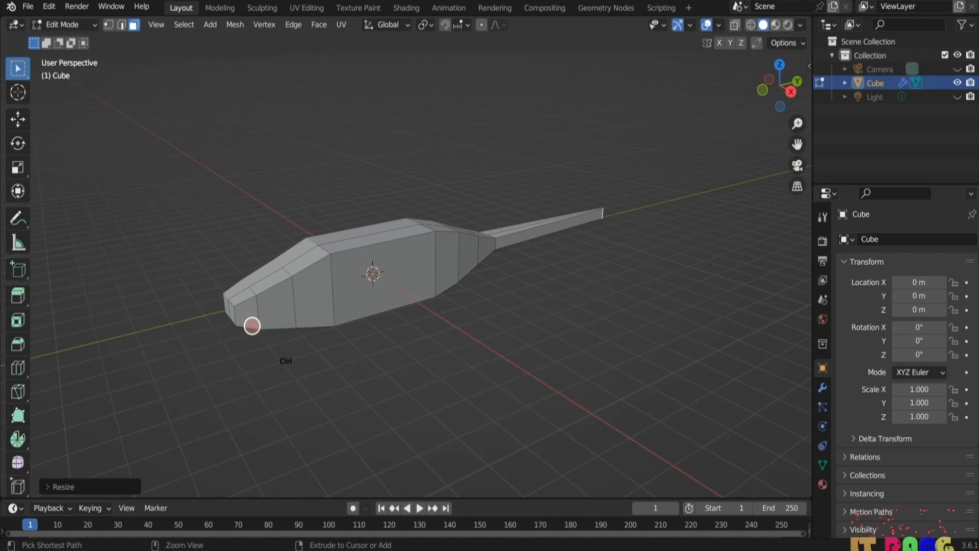
Step: Add a lengthwise loop cut along the sides of the body and tail and slide it toward the underside
{"action": "key", "text": "ctrl+r"}
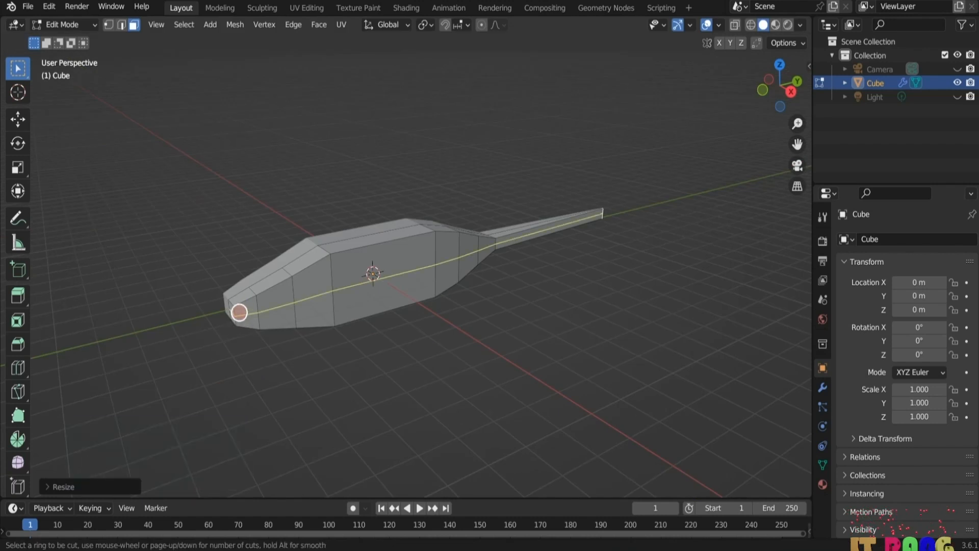
{"action": "left_click", "coordinate": [240, 312]}
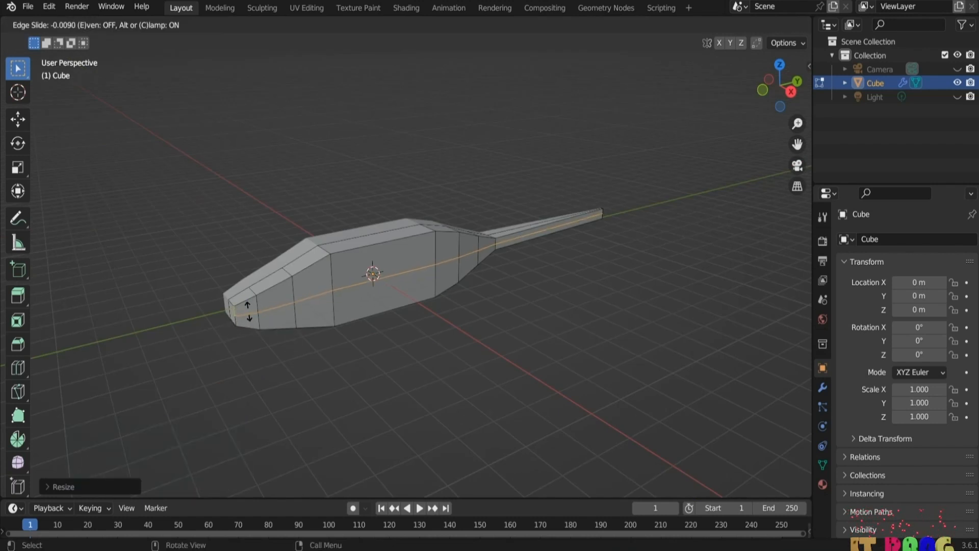
{"action": "left_click", "coordinate": [372, 377]}
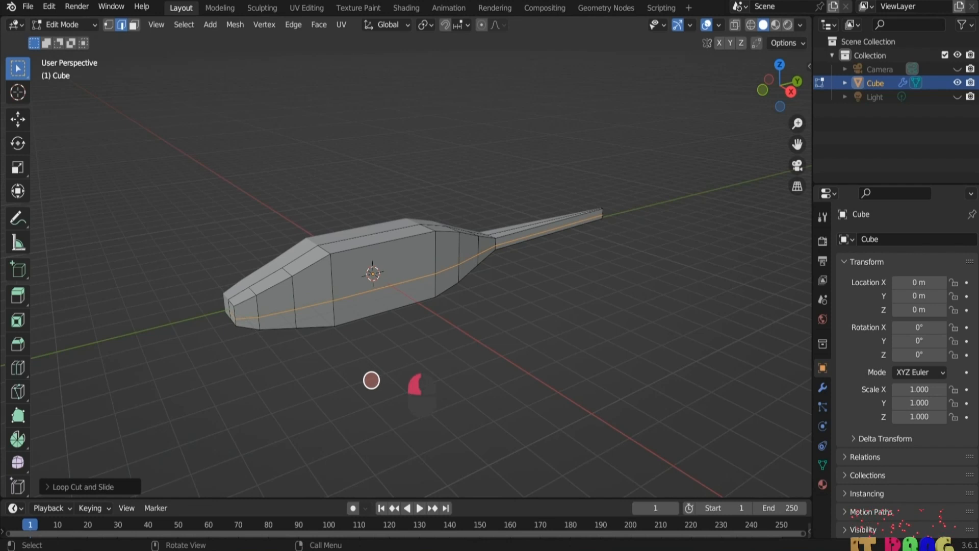
Step: Add a centred vertical loop cut across the long middle section of the body
{"action": "middle_click_drag", "start_coordinate": [372, 380], "coordinate": [393, 313]}
{"action": "key", "text": "ctrl+r"}
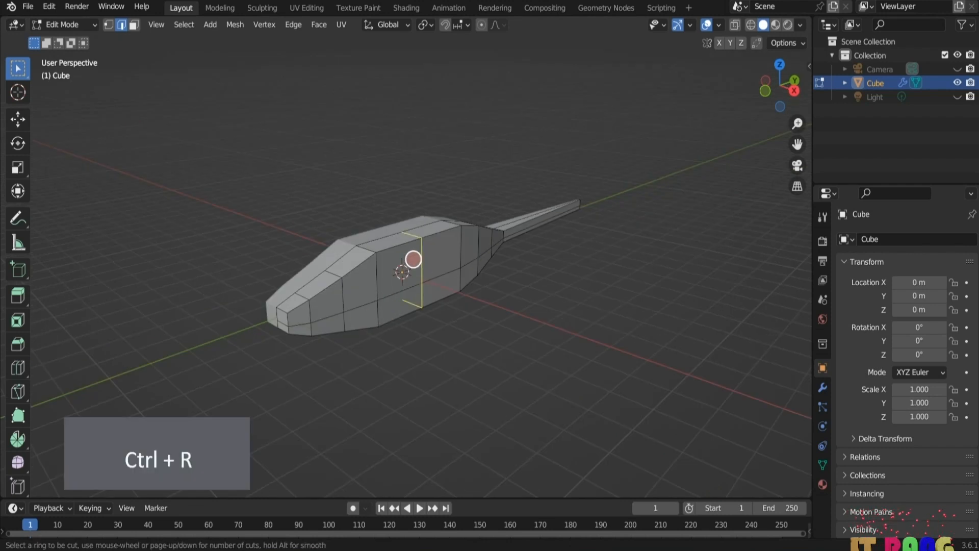
{"action": "left_click", "coordinate": [413, 259]}
{"action": "right_click", "coordinate": [413, 260]}
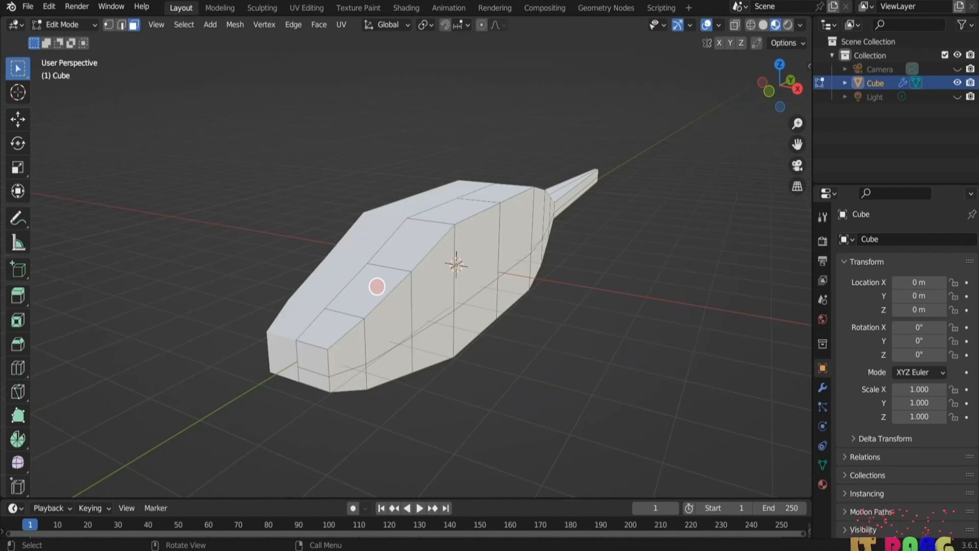
Step: Inset the two sloping windshield faces above the nose together, with Boundary turned off
{"action": "left_click", "coordinate": [379, 286]}
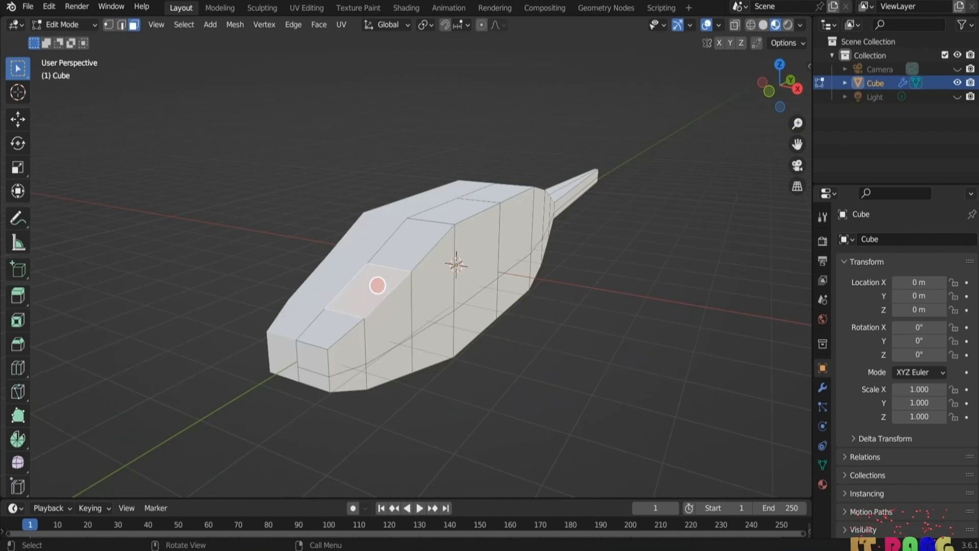
{"action": "left_click", "coordinate": [408, 244], "text": "shift"}
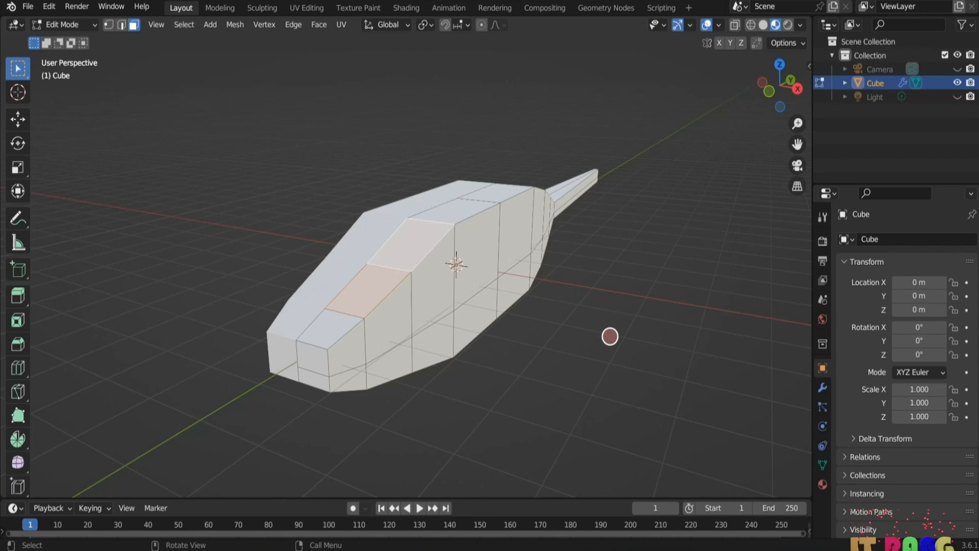
{"action": "key", "text": "i"}
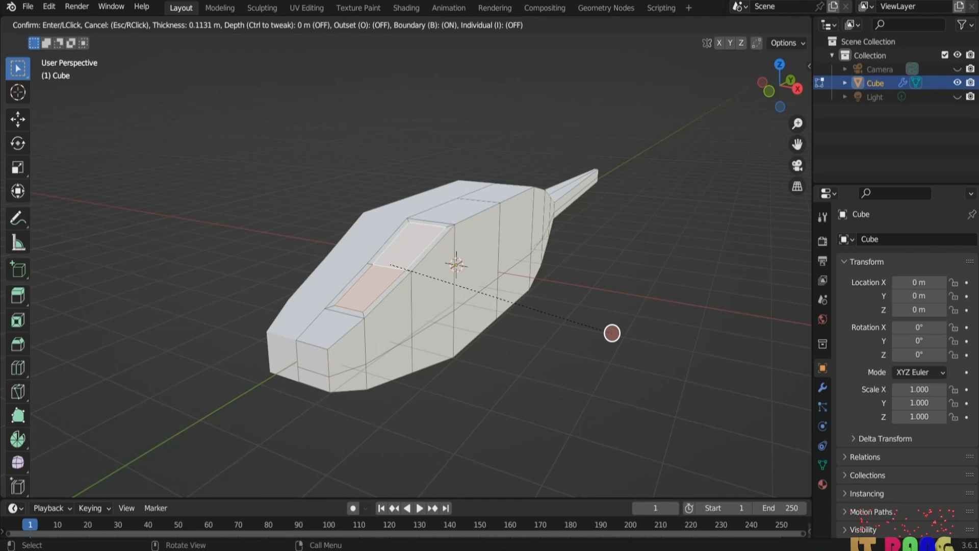
{"action": "key", "text": "b"}
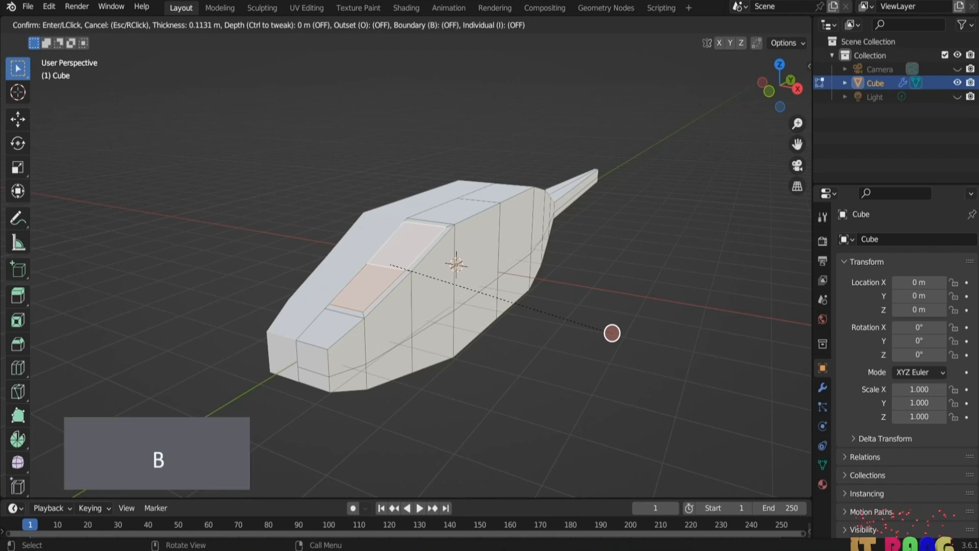
{"action": "left_click", "coordinate": [637, 338]}
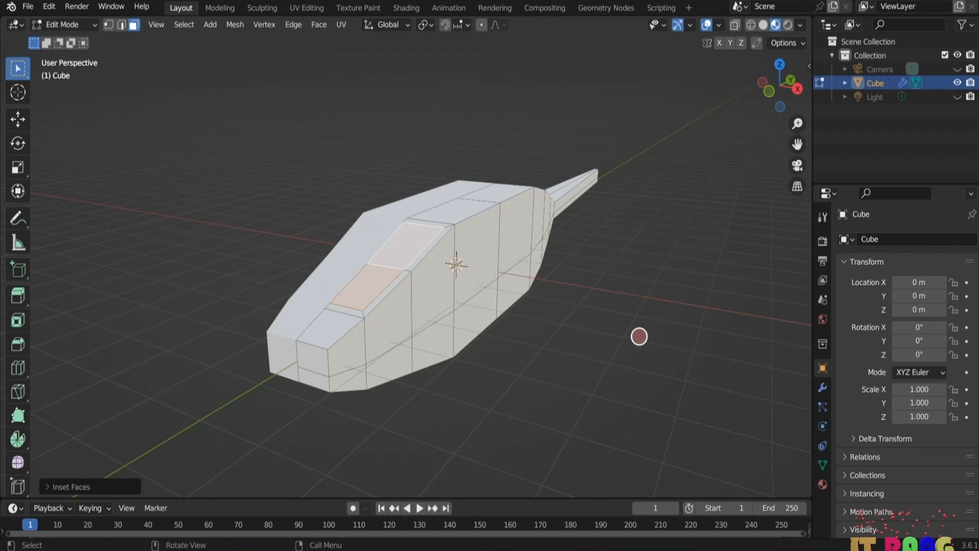
Step: Extrude the inset windshield faces along their normals about 0.05 m inward
{"action": "key", "text": "alt+e"}
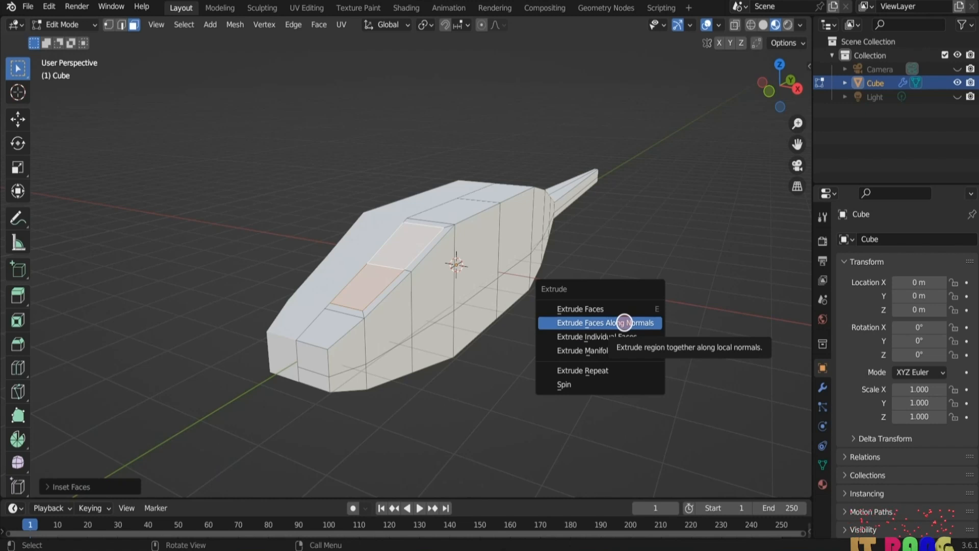
{"action": "left_click", "coordinate": [624, 322]}
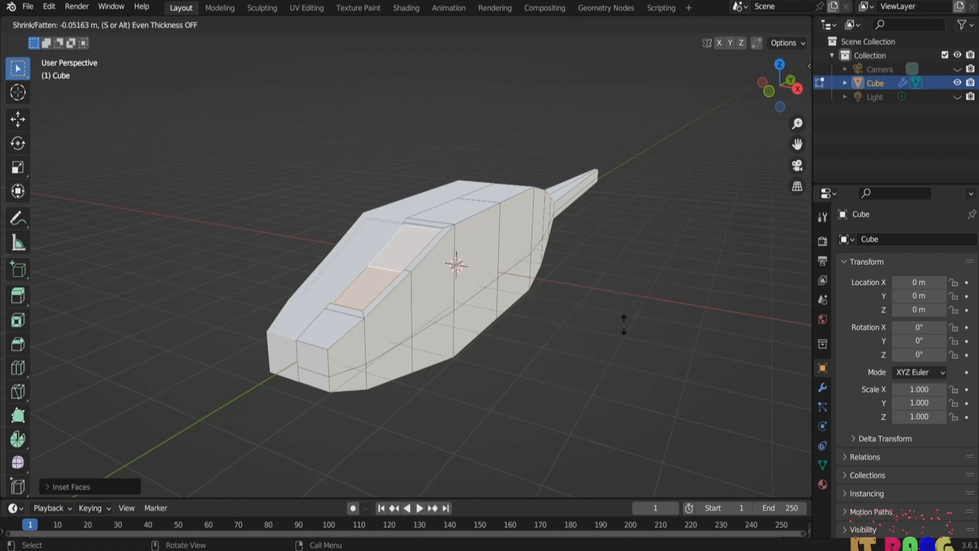
{"action": "left_click", "coordinate": [623, 325]}
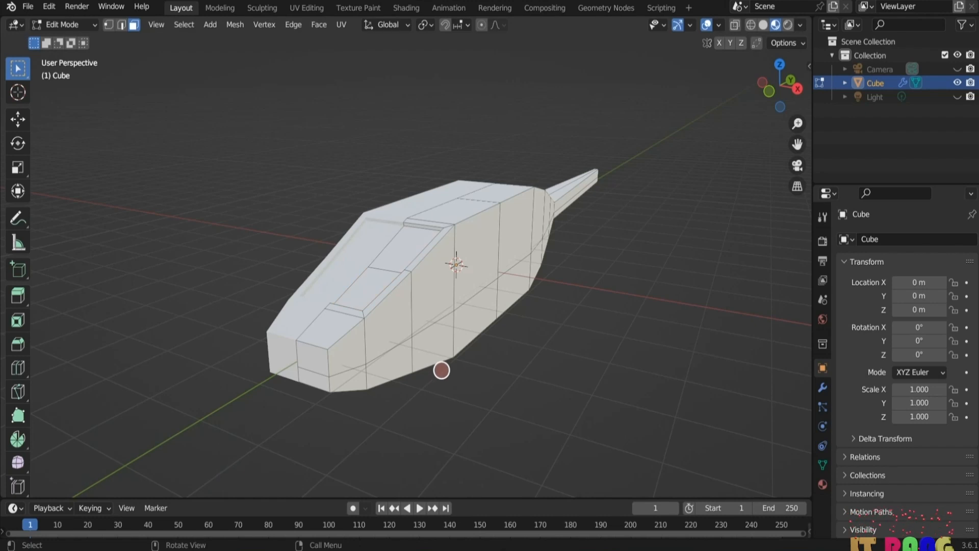
Step: Inset the three adjacent upper side faces one at a time, from the nose to mid-body, to form side windows
{"action": "left_click", "coordinate": [390, 326]}
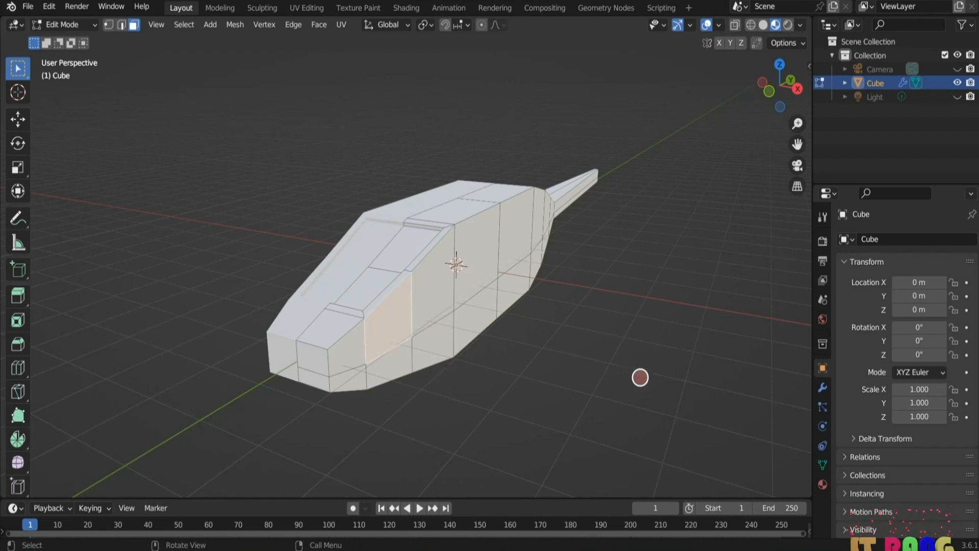
{"action": "key", "text": "i"}
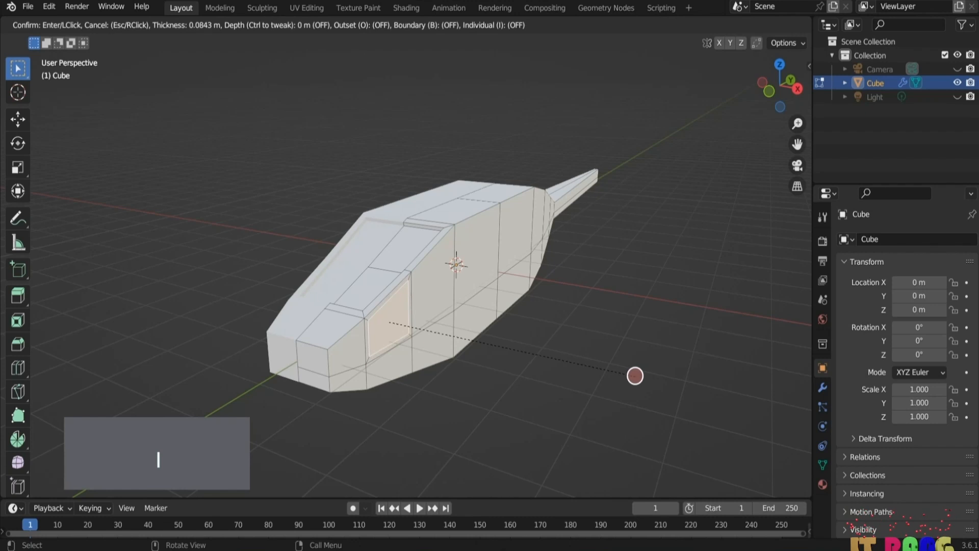
{"action": "key", "text": "Escape"}
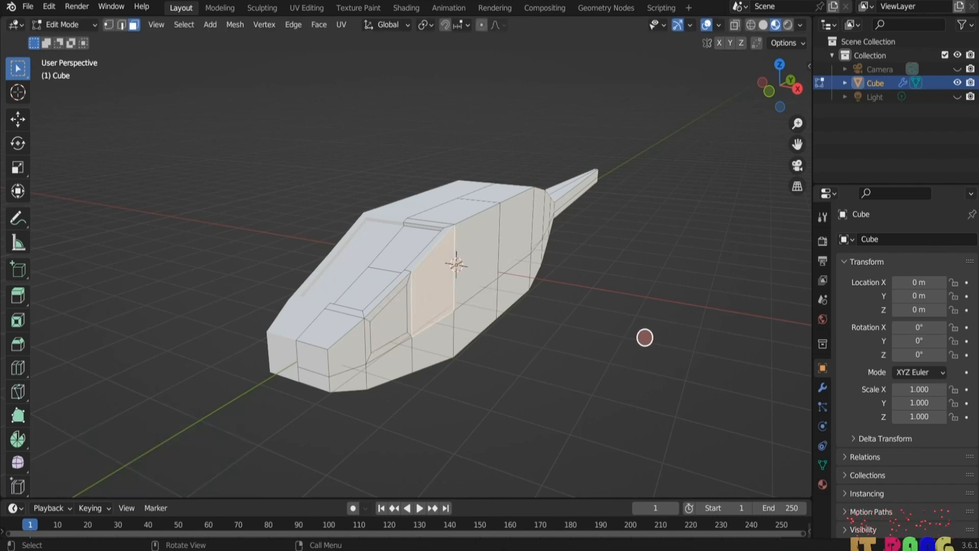
{"action": "key", "text": "i"}
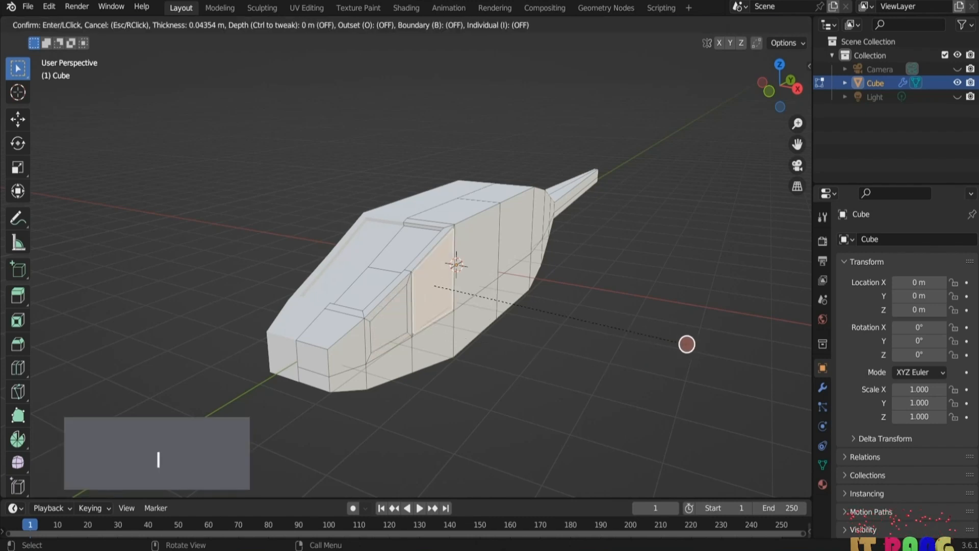
{"action": "left_click", "coordinate": [682, 344]}
{"action": "left_click", "coordinate": [487, 247]}
{"action": "key", "text": "i"}
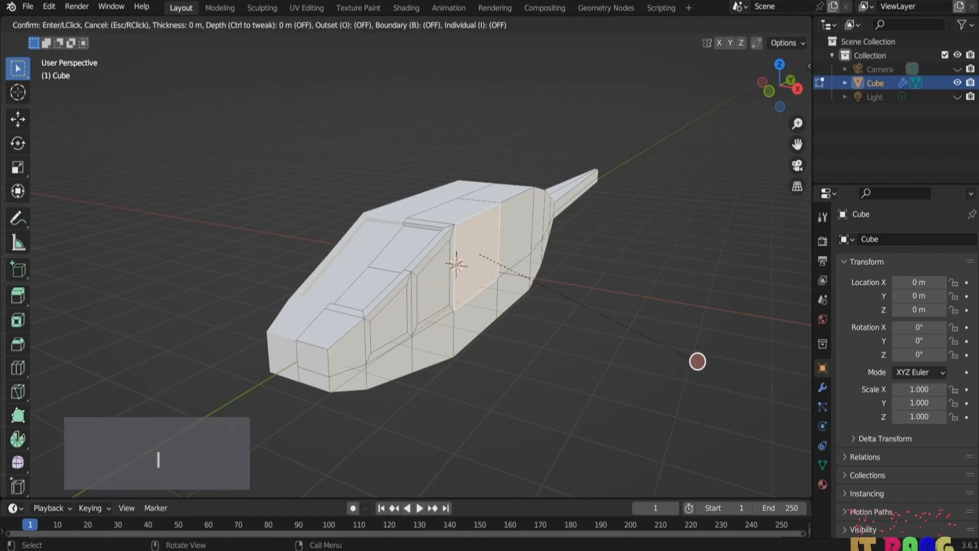
{"action": "left_click", "coordinate": [690, 358]}
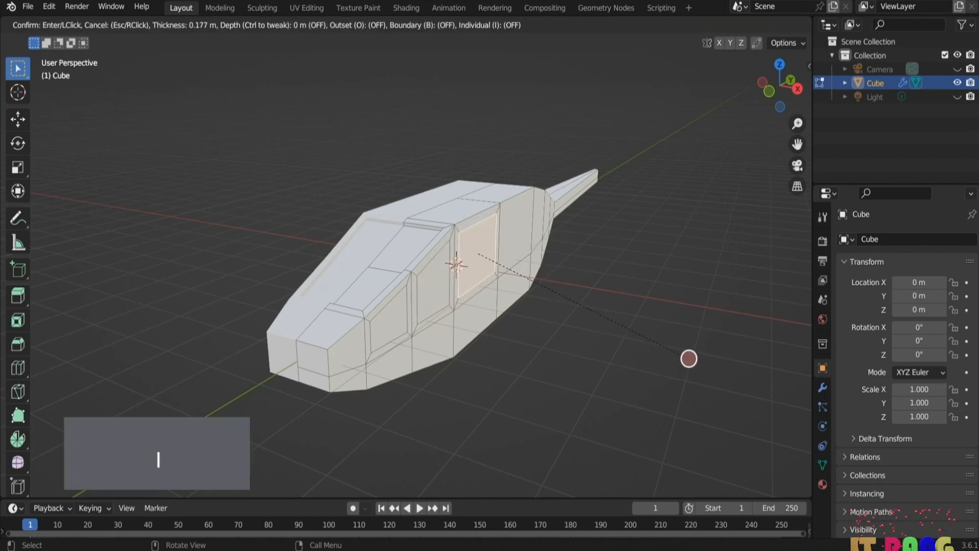
Step: Select the three inset side window faces together and recess them inward with Extrude Individual Faces
{"action": "left_click", "coordinate": [385, 320]}
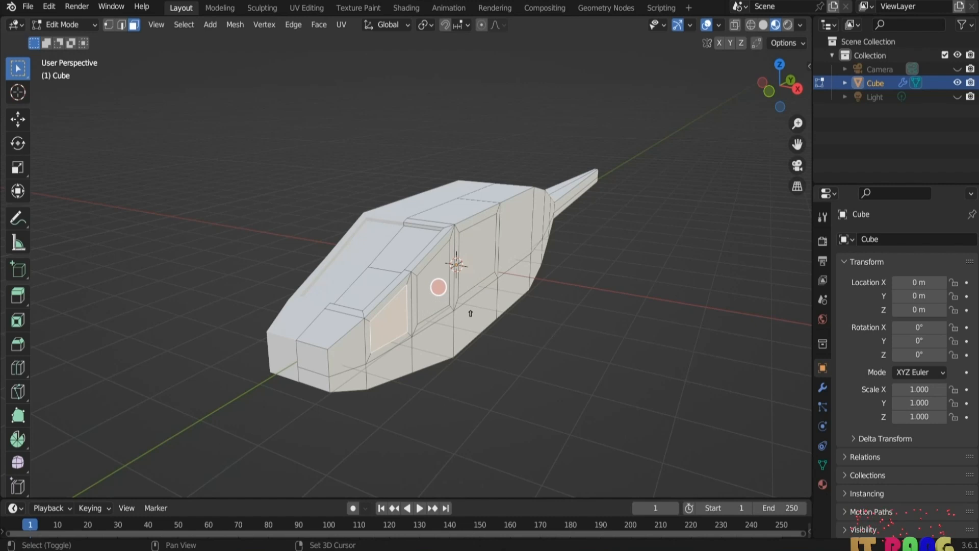
{"action": "left_click", "coordinate": [438, 286], "text": "shift"}
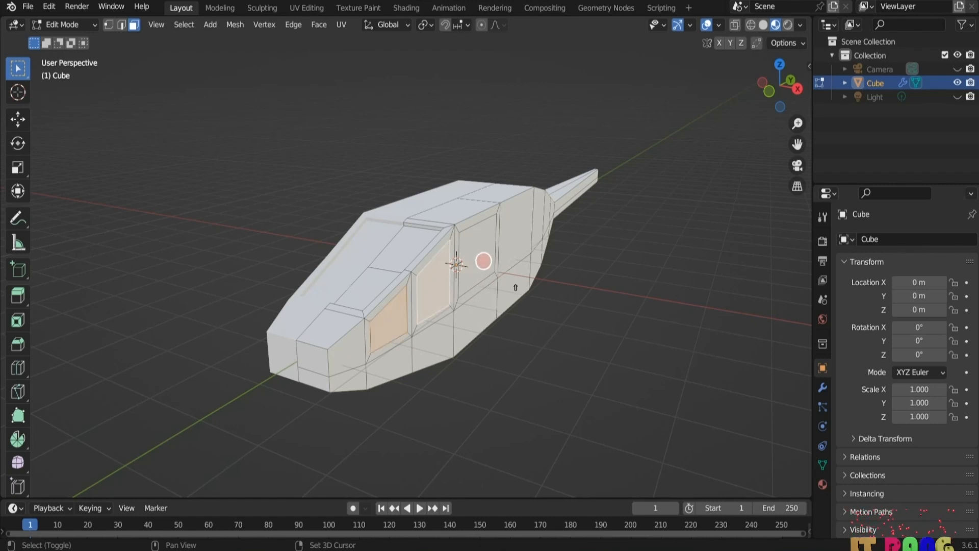
{"action": "left_click", "coordinate": [481, 258], "text": "shift"}
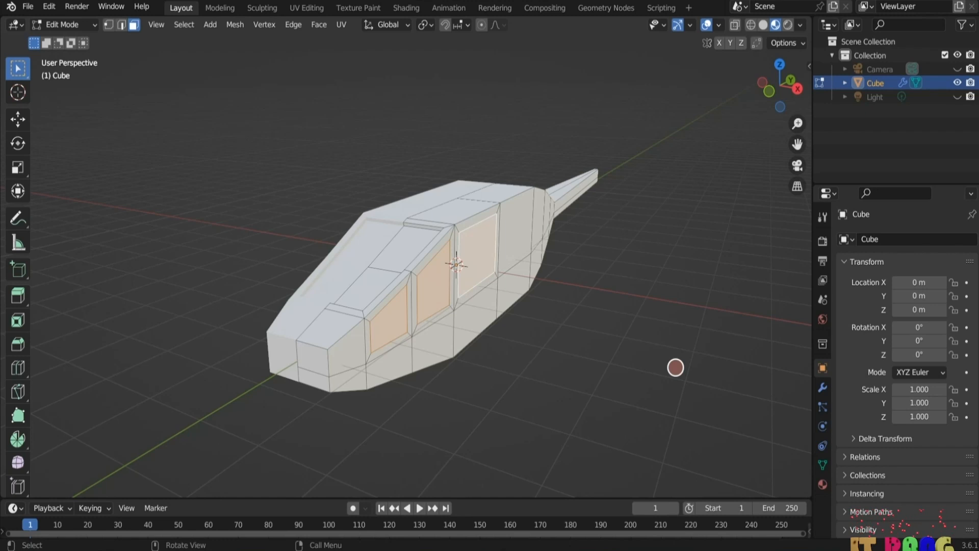
{"action": "key", "text": "alt+e"}
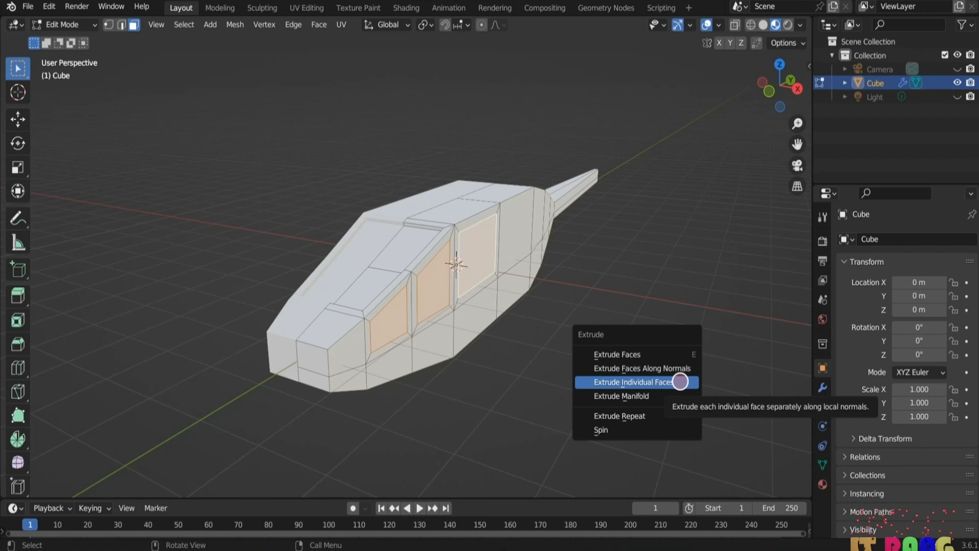
{"action": "left_click", "coordinate": [680, 382]}
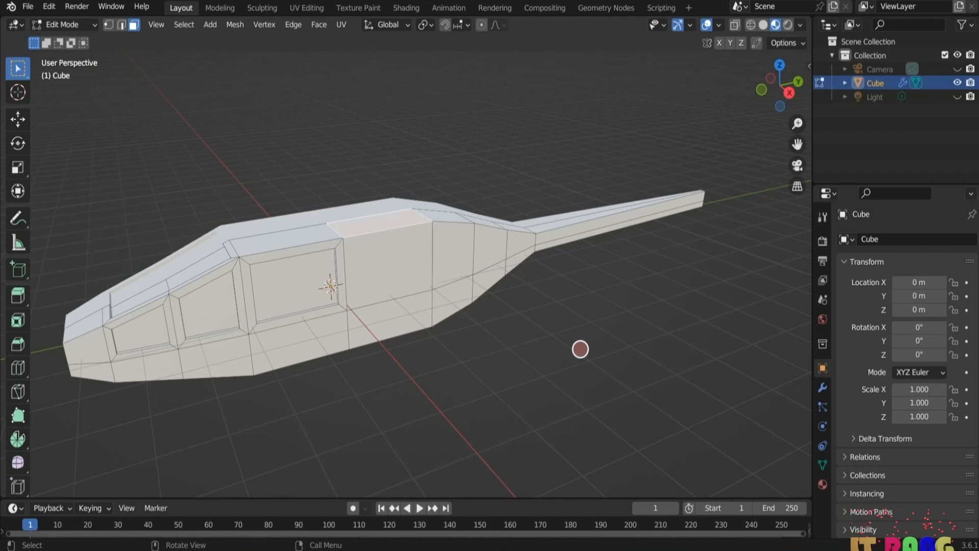
Step: Extrude the two adjacent roof faces behind mid-body upward about 0.41 m to form a raised engine block
{"action": "left_click", "coordinate": [378, 219]}
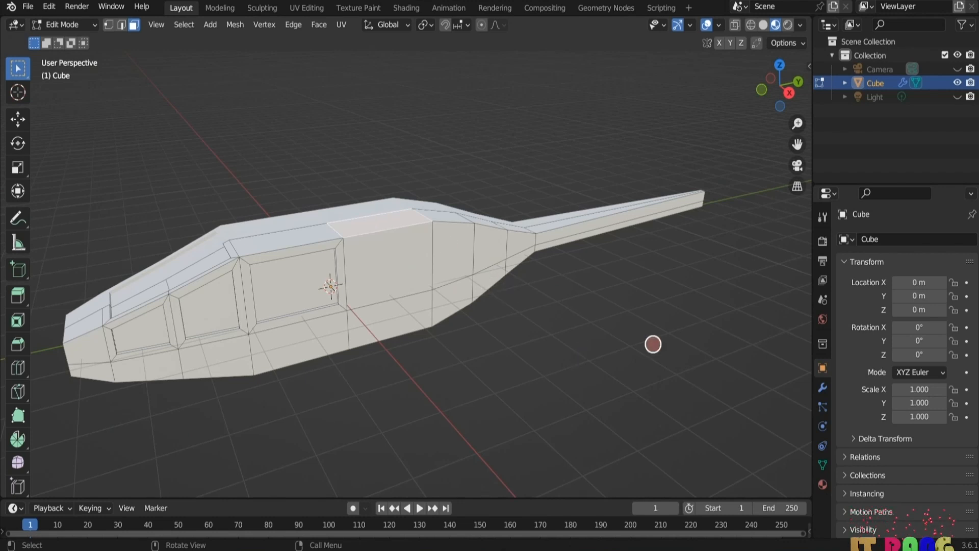
{"action": "left_click", "coordinate": [448, 217], "text": "shift"}
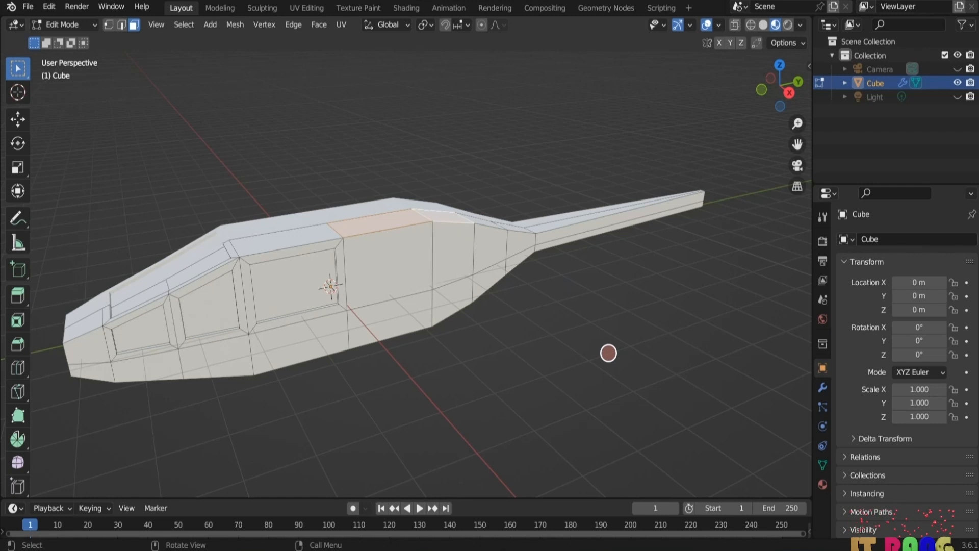
{"action": "key", "text": "e"}
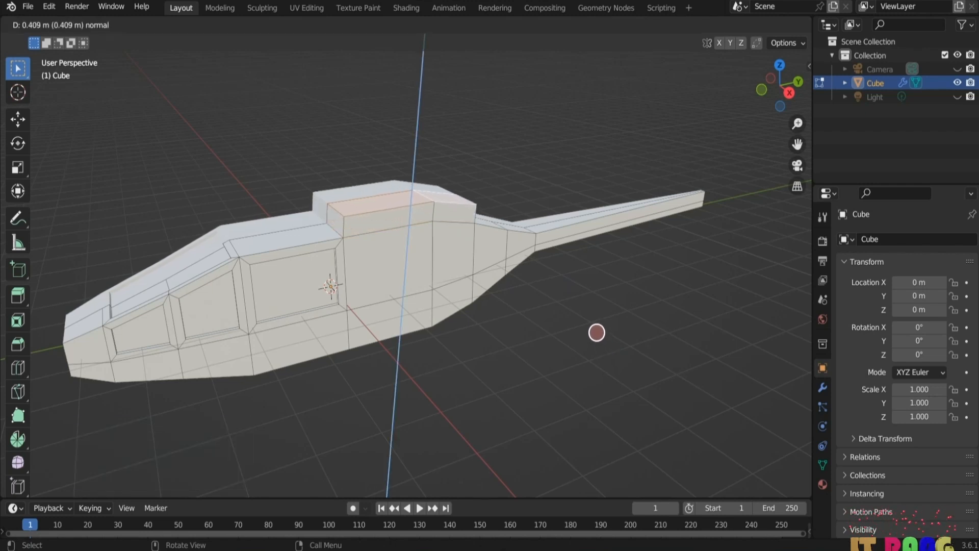
{"action": "left_click", "coordinate": [592, 332]}
Step: Scale the rear face of the raised roof block down to about 0.64
{"action": "middle_click_drag", "start_coordinate": [592, 332], "coordinate": [584, 350]}
{"action": "left_click", "coordinate": [295, 221]}
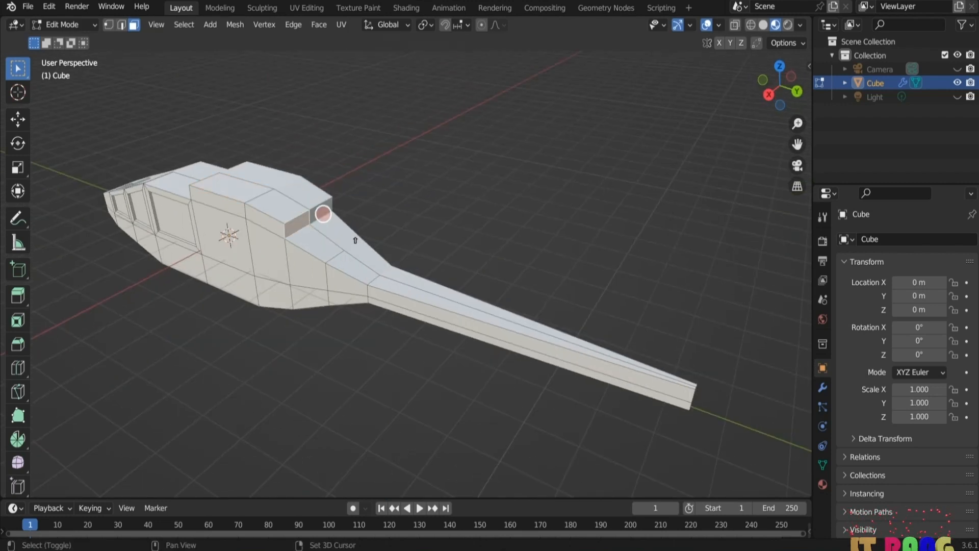
{"action": "left_click", "coordinate": [293, 370]}
{"action": "left_click", "coordinate": [296, 224]}
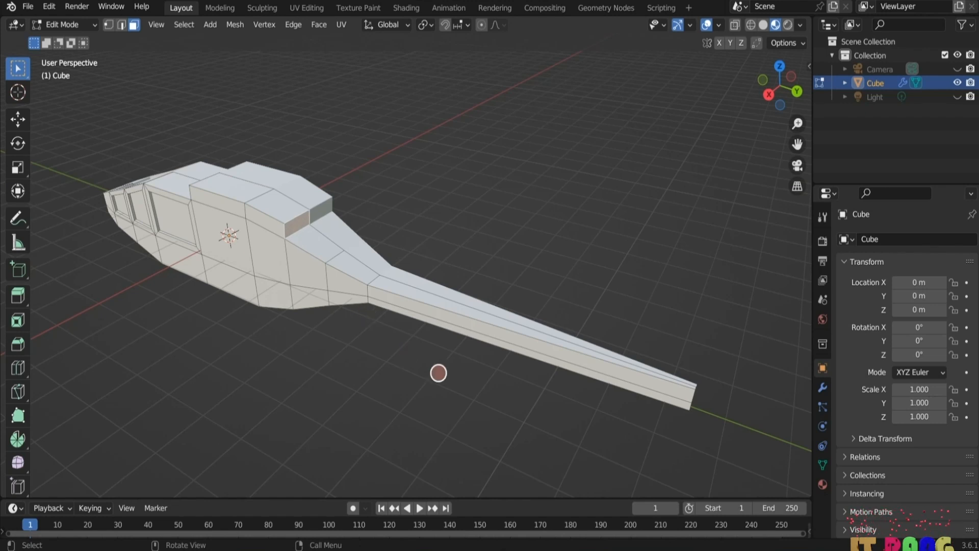
{"action": "key", "text": "s"}
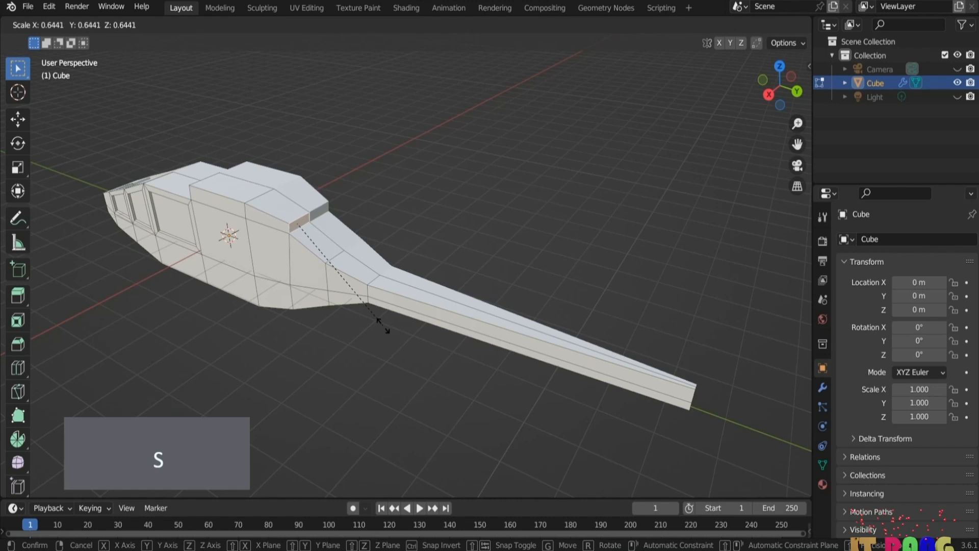
{"action": "left_click", "coordinate": [383, 324]}
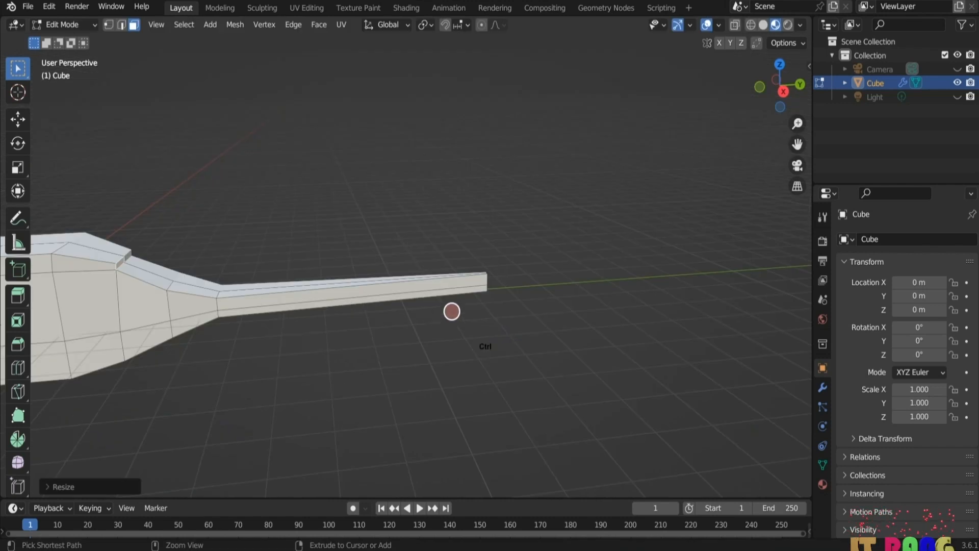
Step: Add a loop cut near the tail boom's end and extrude the lower side face behind it outward as a horizontal stabilizer
{"action": "key", "text": "ctrl+r"}
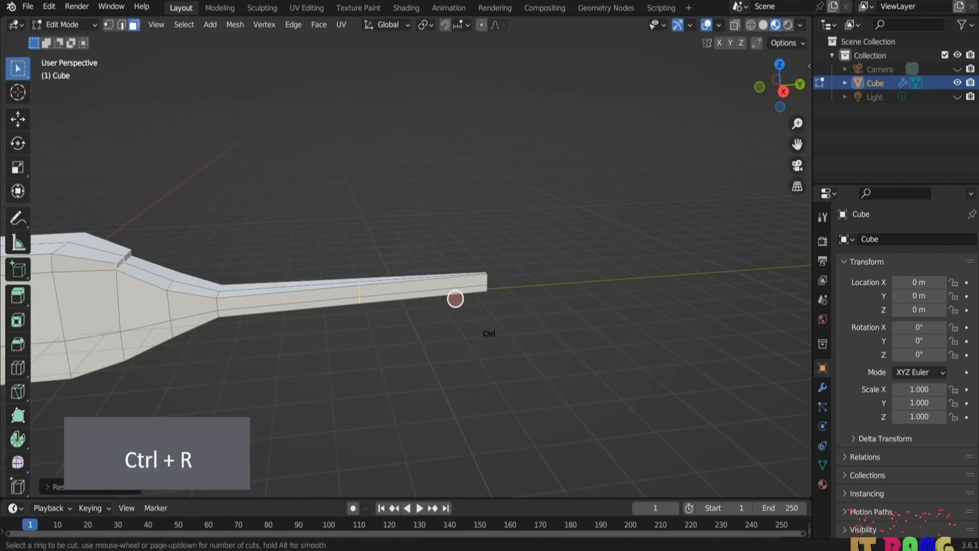
{"action": "left_click", "coordinate": [362, 286]}
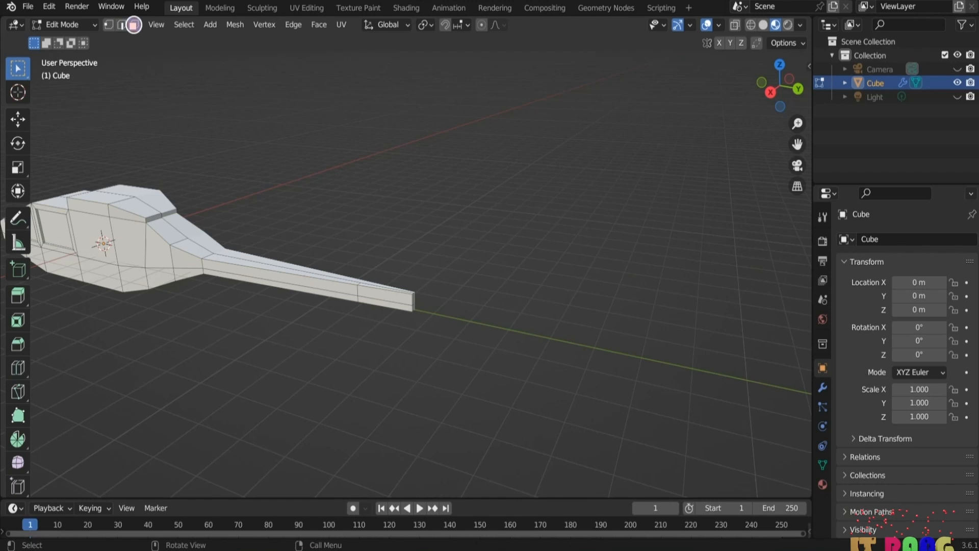
{"action": "left_click_drag", "start_coordinate": [366, 303], "coordinate": [394, 305]}
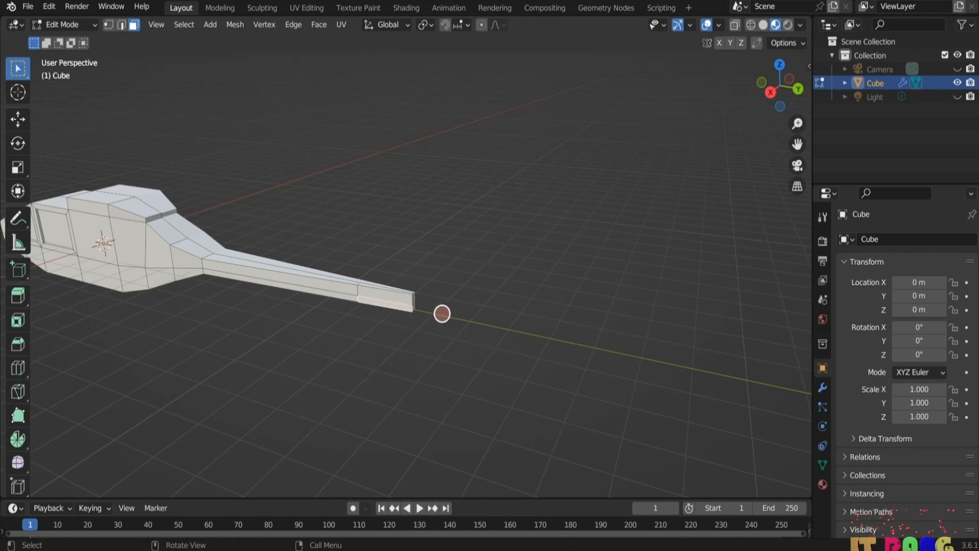
{"action": "left_click", "coordinate": [779, 64]}
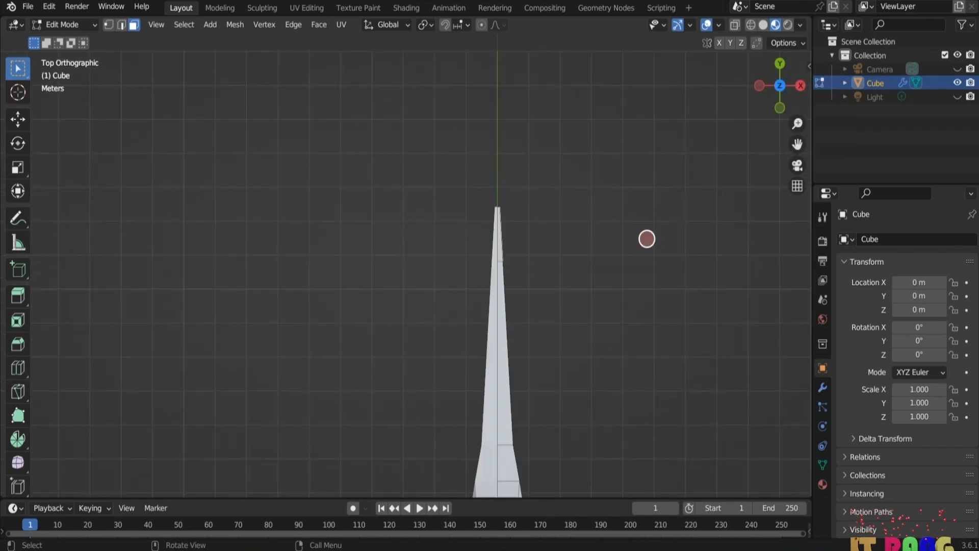
{"action": "key", "text": "e"}
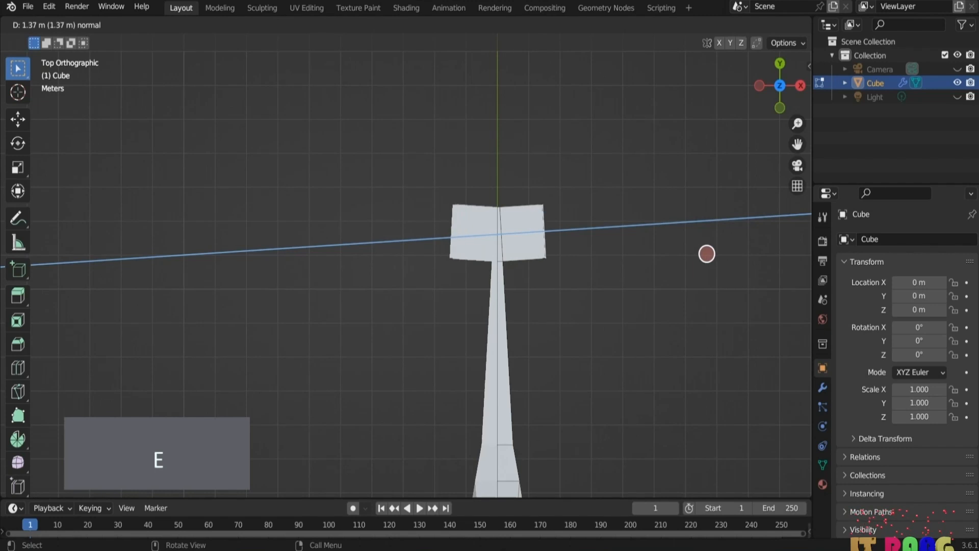
{"action": "left_click", "coordinate": [739, 249]}
Step: Taper the horizontal stabilizer by scaling down its tip face, and sweep the tip backward along Y
{"action": "key", "text": "s"}
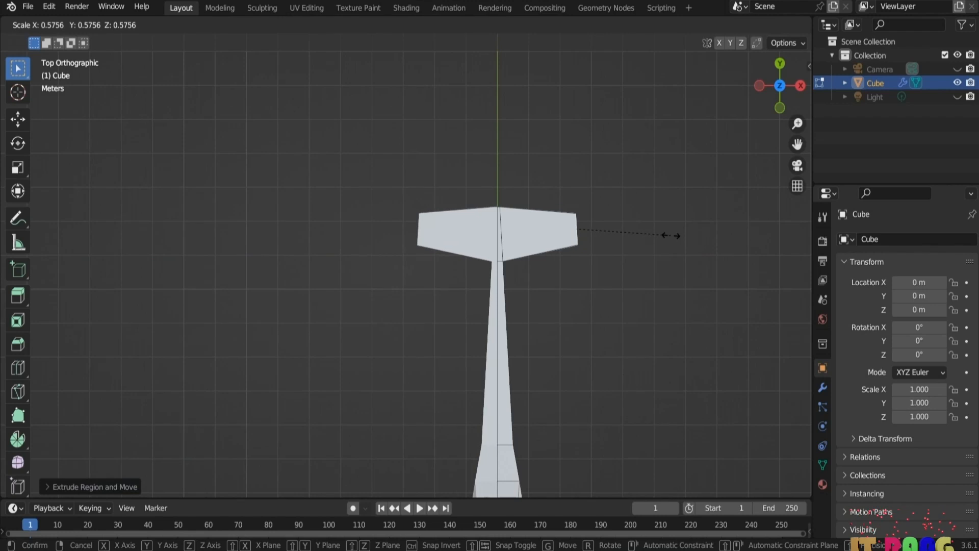
{"action": "left_click", "coordinate": [650, 231]}
{"action": "key", "text": "g"}
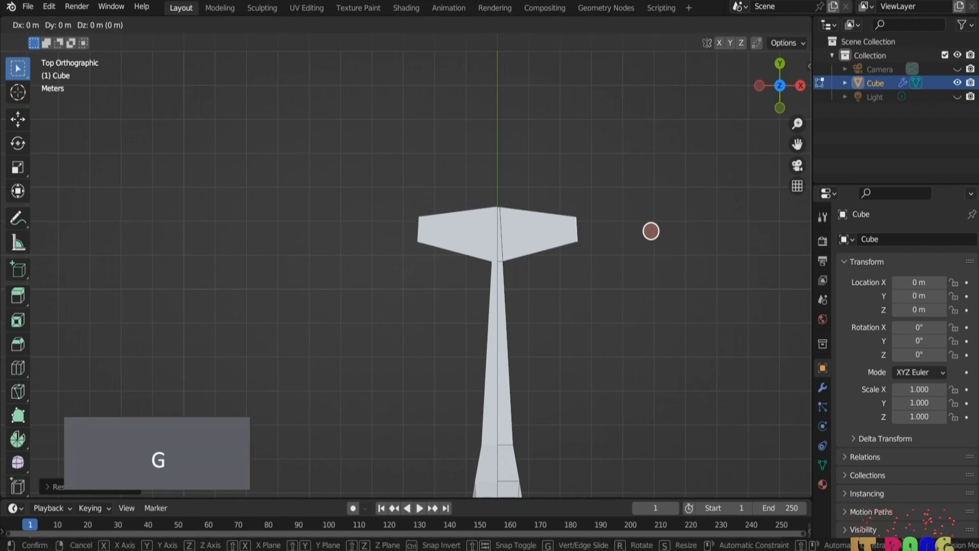
{"action": "key", "text": "y"}
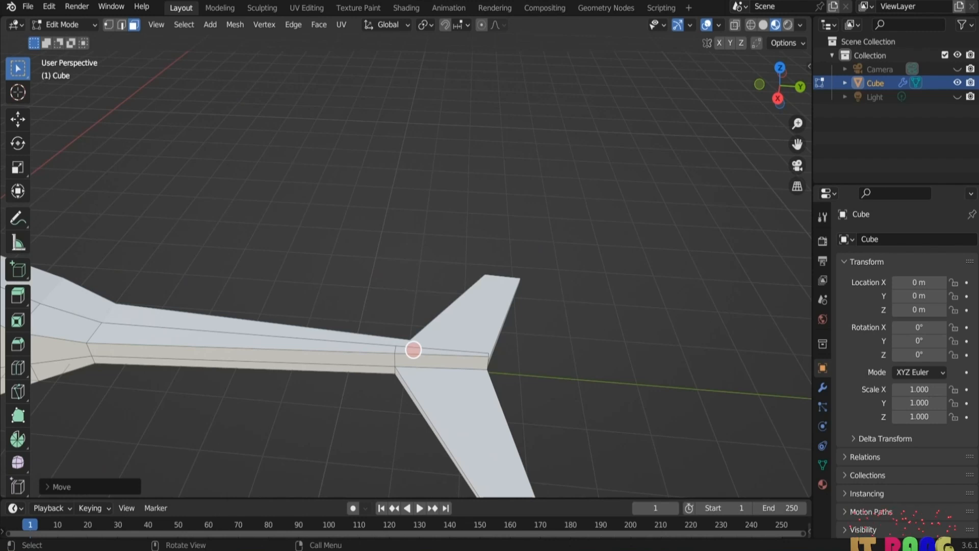
Step: Extrude the top face at the tail boom's end upward to form a tall vertical fin
{"action": "left_click", "coordinate": [459, 349]}
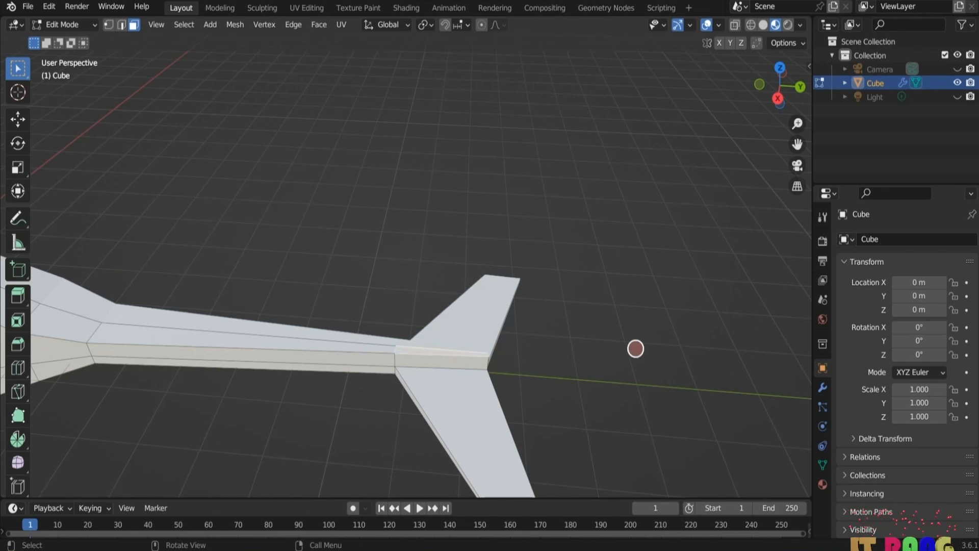
{"action": "middle_click_drag", "start_coordinate": [621, 358], "coordinate": [662, 306]}
{"action": "key", "text": "e"}
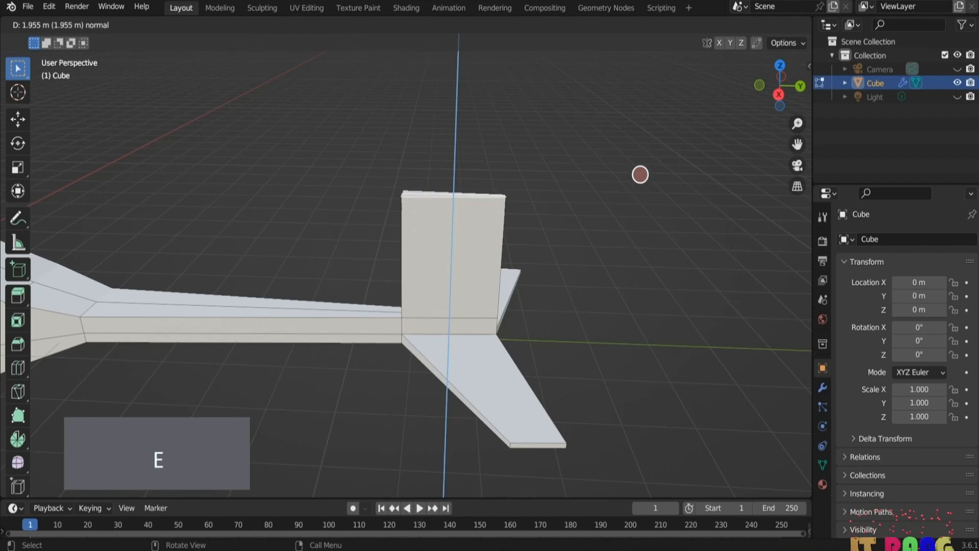
{"action": "left_click", "coordinate": [630, 110]}
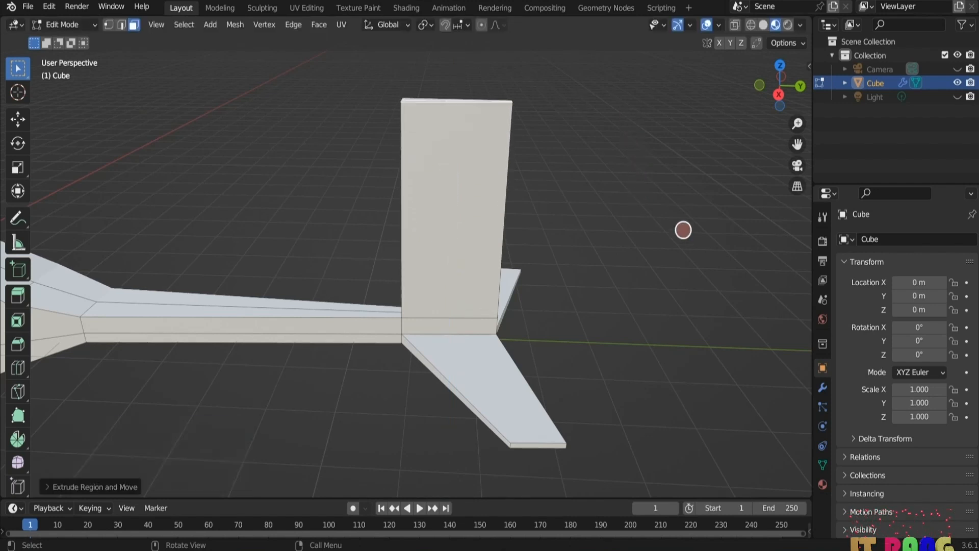
Step: Scale down the vertical fin's top face and move it backward along Y to sweep the fin
{"action": "key", "text": "s"}
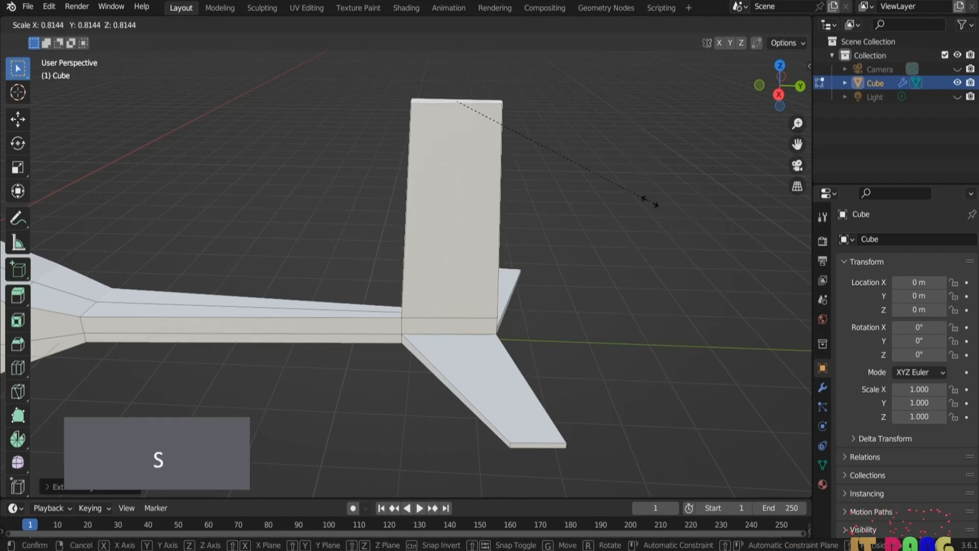
{"action": "left_click", "coordinate": [581, 163]}
{"action": "key", "text": "g"}
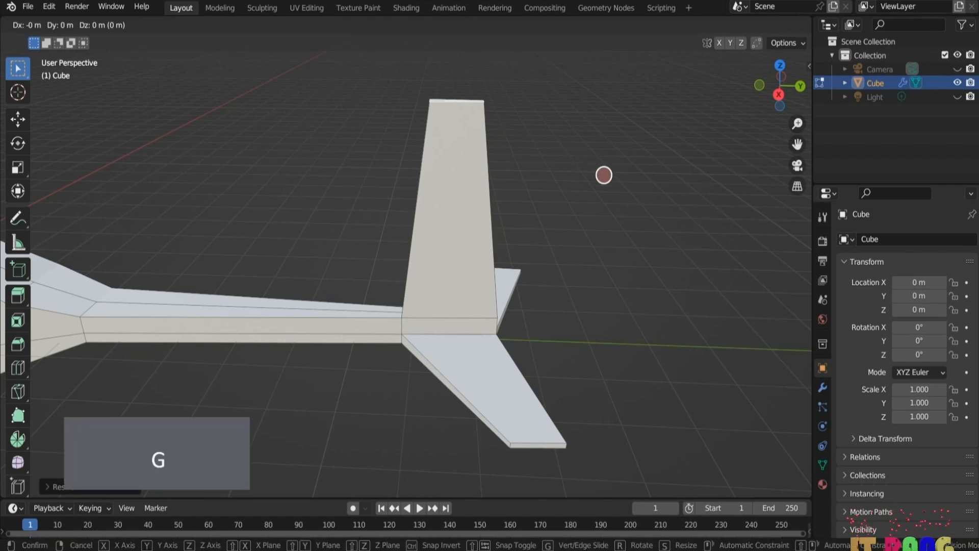
{"action": "key", "text": "y"}
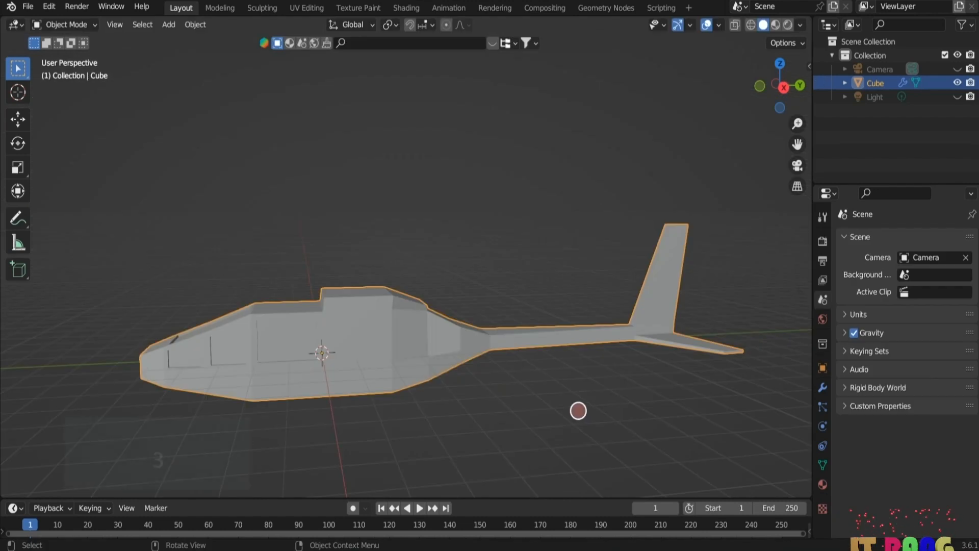
Step: Add a new cube and raise it about 3.04 m along Z so it sits above the body
{"action": "key", "text": "KP_3"}
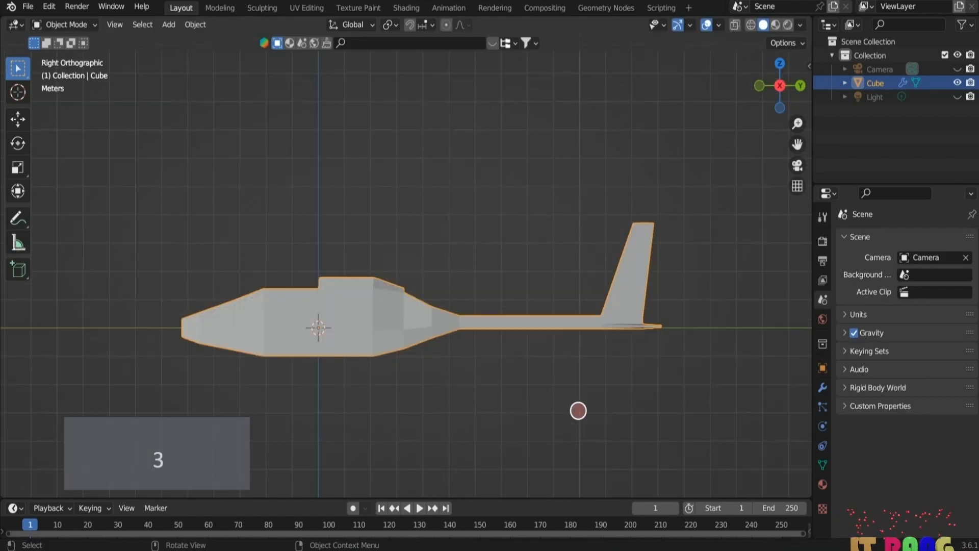
{"action": "scroll", "coordinate": [528, 396], "scroll_direction": "up", "scroll_amount": 1}
{"action": "key", "text": "shift+a"}
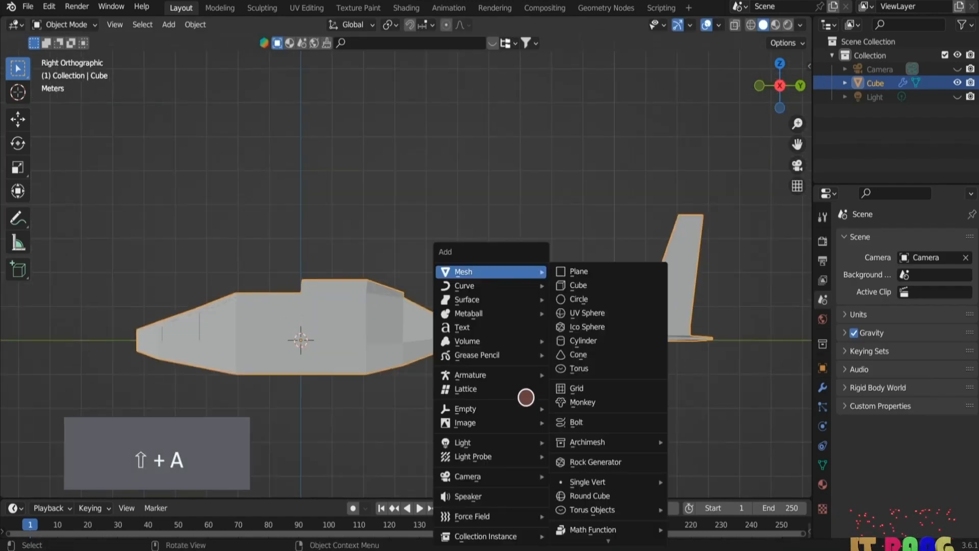
{"action": "mouse_move", "coordinate": [506, 273]}
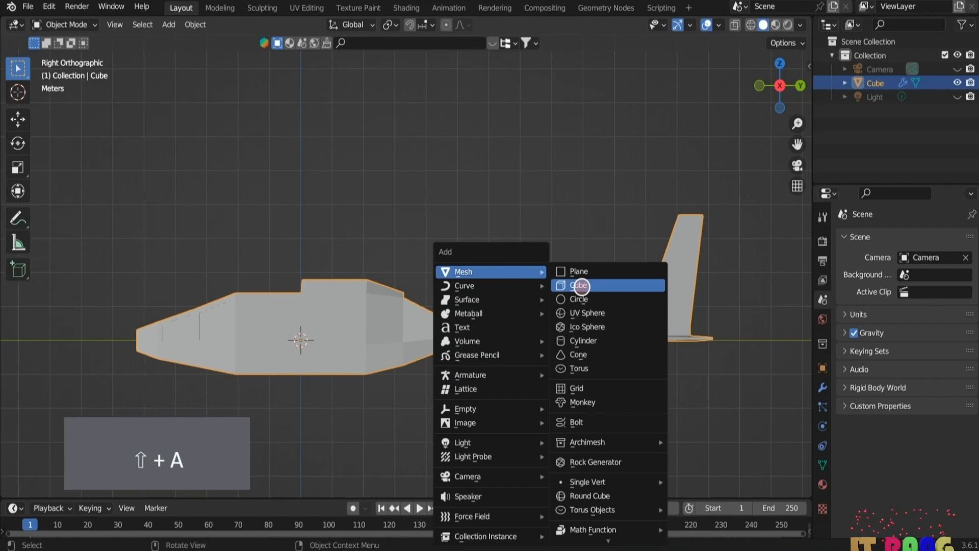
{"action": "left_click", "coordinate": [587, 284]}
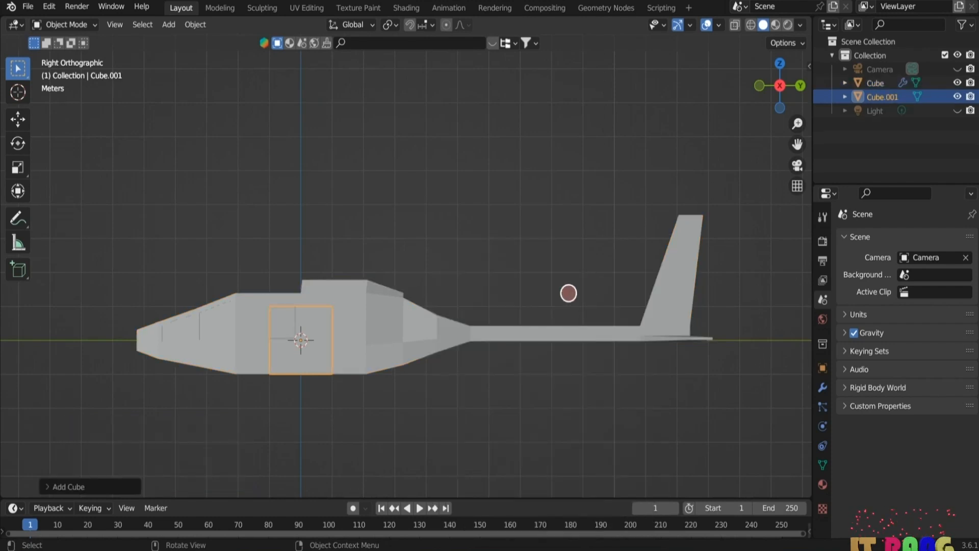
{"action": "key", "text": "g"}
{"action": "key", "text": "z"}
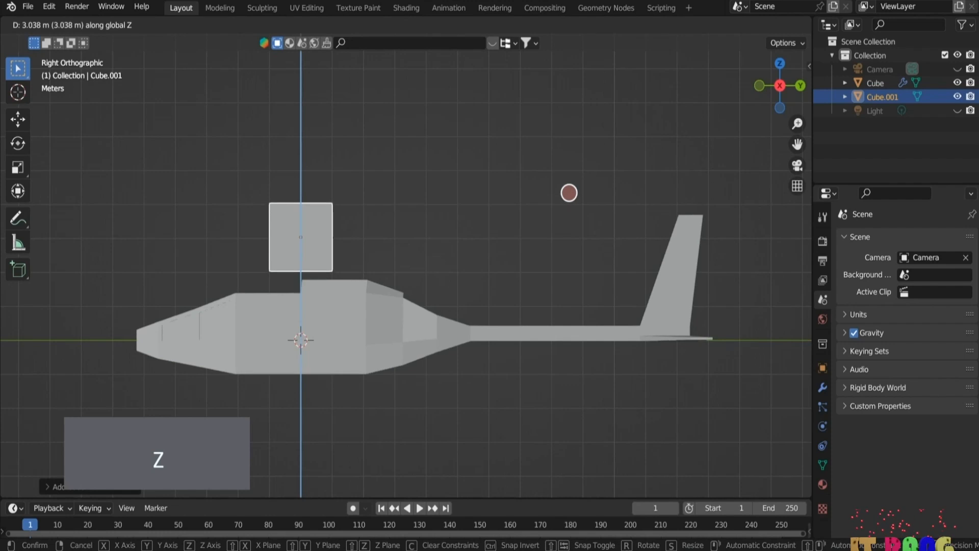
{"action": "left_click", "coordinate": [569, 192]}
Step: Scale the new cube down to a small block and move it about 0.46 m toward the tail along Y
{"action": "key", "text": "s"}
{"action": "left_click", "coordinate": [472, 271]}
{"action": "key", "text": "g"}
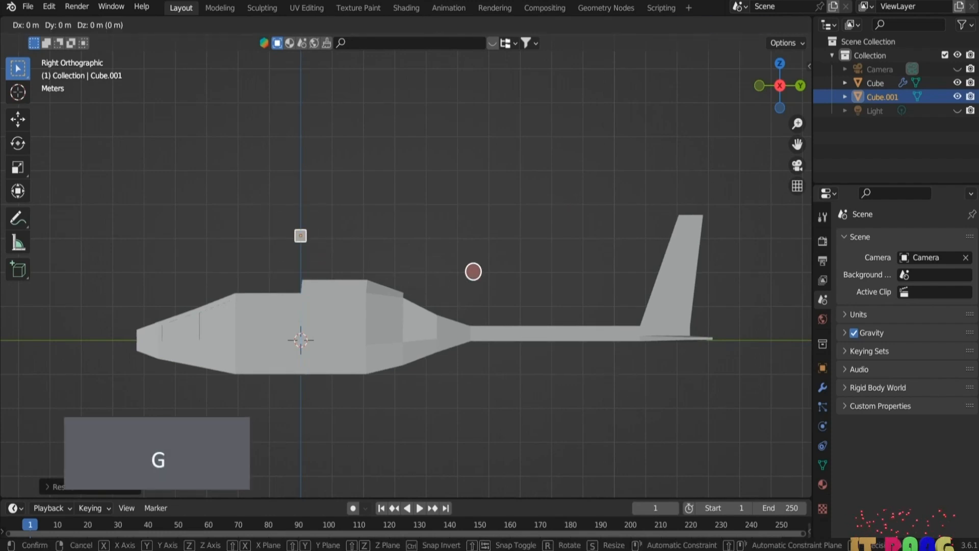
{"action": "key", "text": "y"}
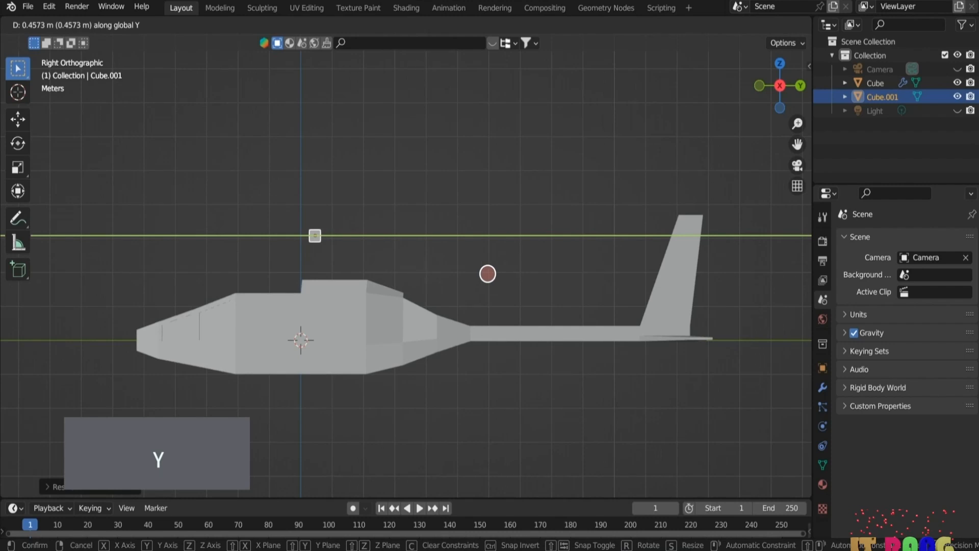
{"action": "left_click", "coordinate": [488, 274]}
Step: Lower the small cube about 0.93 m along Z onto the raised roof block and enter Edit Mode on it
{"action": "key", "text": "g"}
{"action": "key", "text": "z"}
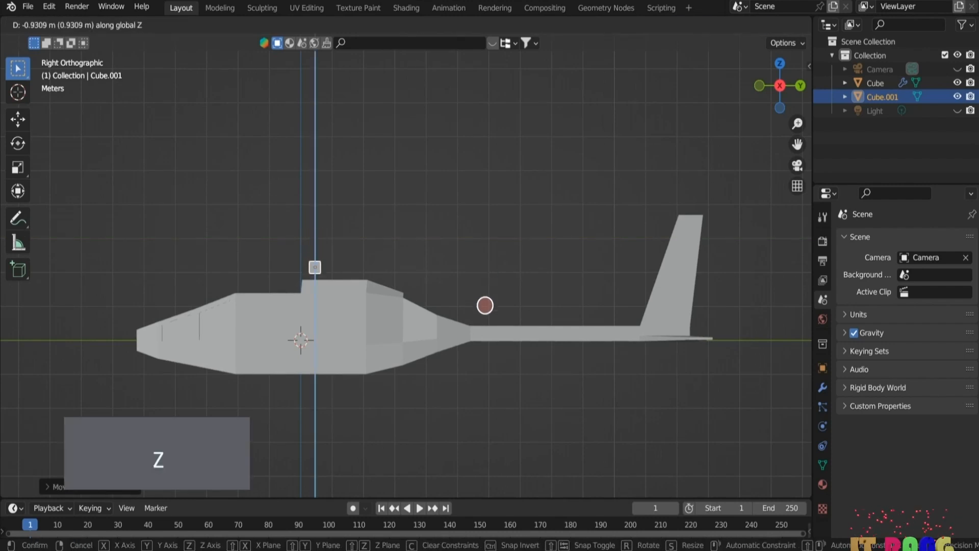
{"action": "left_click", "coordinate": [486, 306]}
{"action": "scroll", "coordinate": [539, 278], "scroll_direction": "up", "scroll_amount": 4}
{"action": "key", "text": "Tab"}
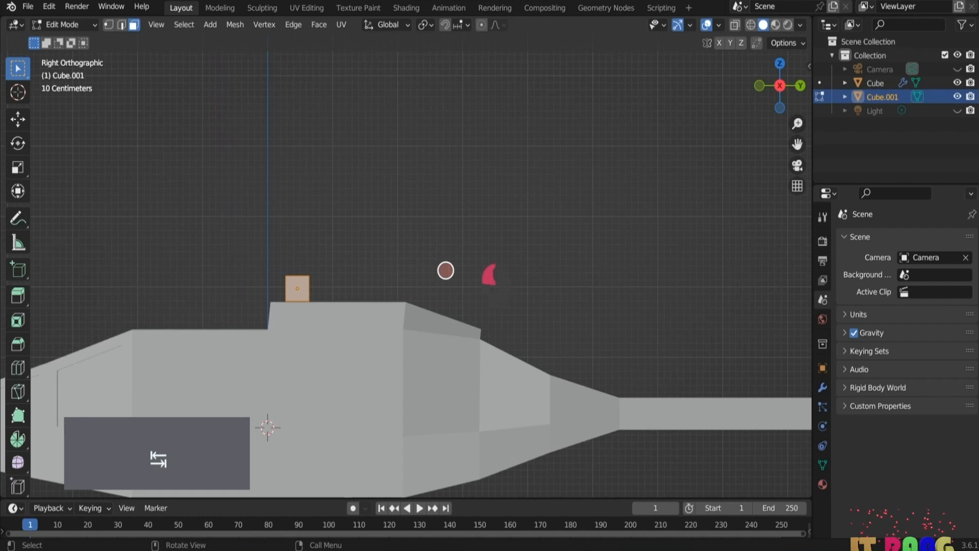
Step: Scale down the top face of the small cube on the roof block to taper it into a rotor mast
{"action": "middle_click_drag", "start_coordinate": [445, 271], "coordinate": [363, 293]}
{"action": "left_click", "coordinate": [339, 314]}
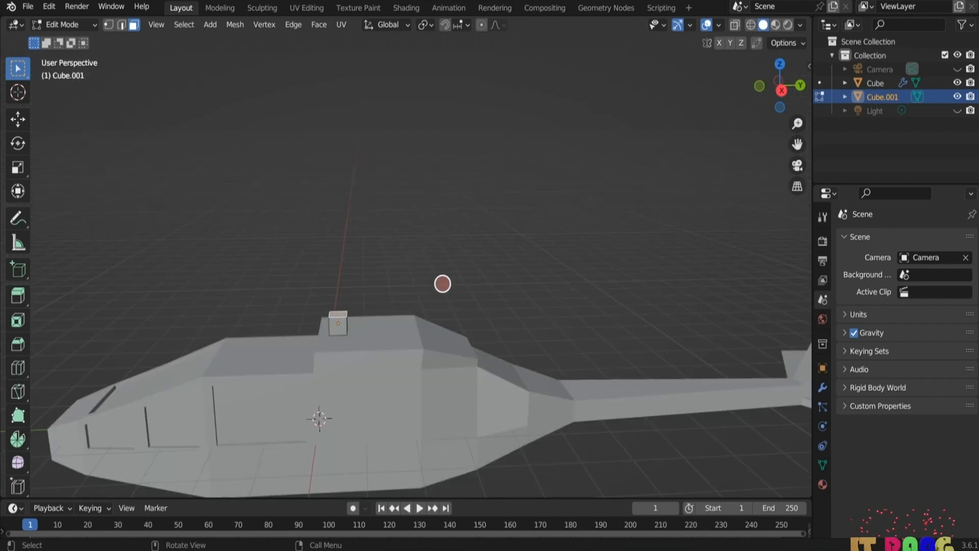
{"action": "key", "text": "s"}
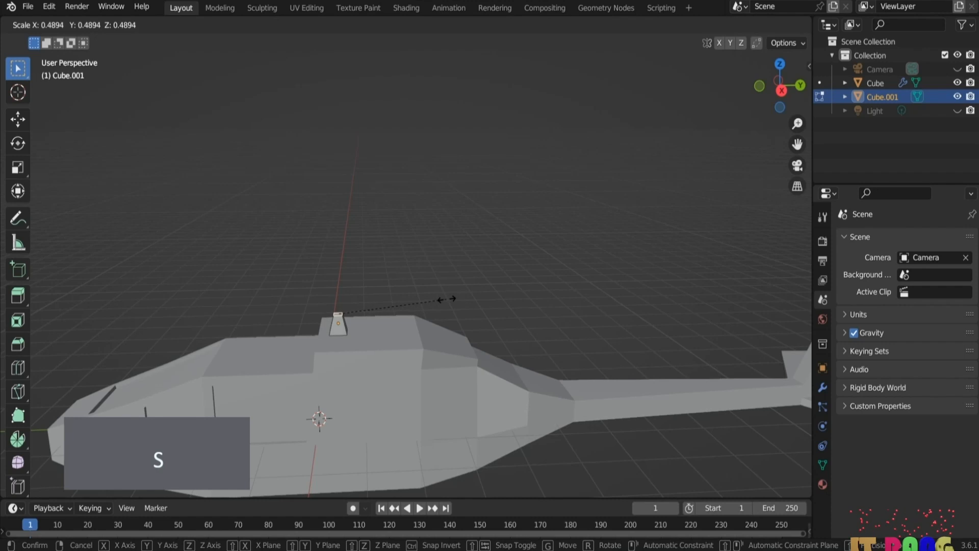
{"action": "left_click", "coordinate": [474, 299]}
{"action": "scroll", "coordinate": [474, 299], "scroll_direction": "up", "scroll_amount": 1}
Step: Extrude the mast's top face in place, scale it up, and extrude it about 0.05 m to form a thin hub plate
{"action": "key", "text": "e"}
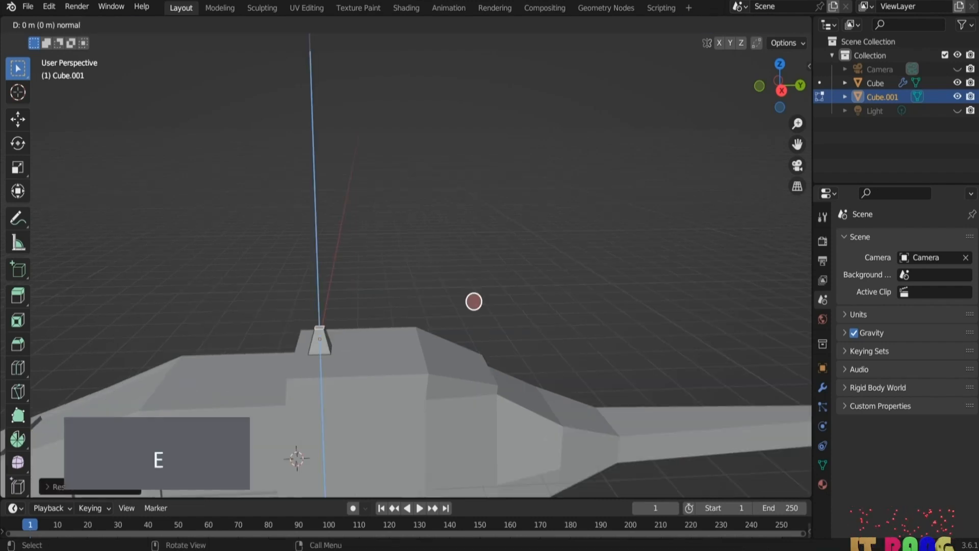
{"action": "right_click", "coordinate": [474, 301]}
{"action": "key", "text": "s"}
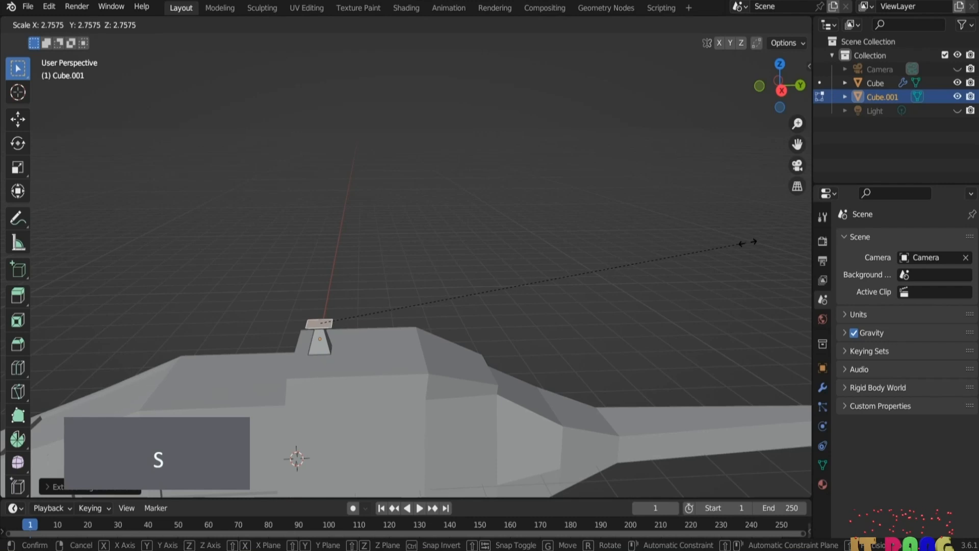
{"action": "left_click", "coordinate": [520, 299]}
{"action": "key", "text": "e"}
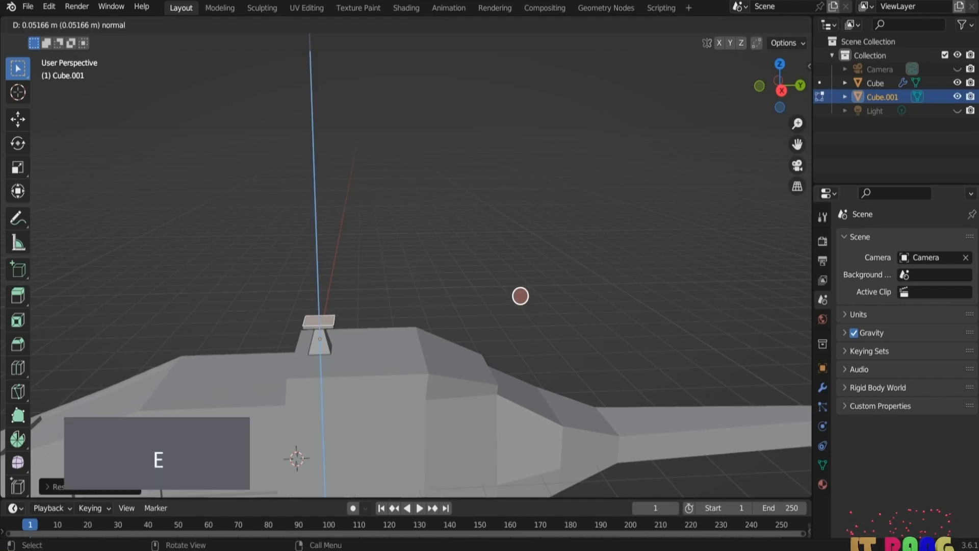
{"action": "left_click", "coordinate": [520, 294]}
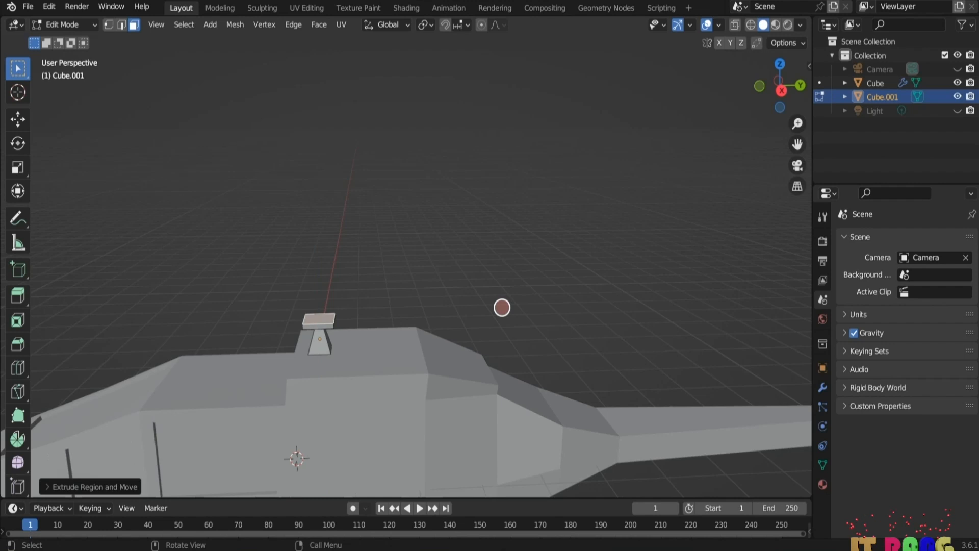
Step: Extrude the hub plate's top face upward into a taller cap and scale its top face up slightly
{"action": "key", "text": "e"}
{"action": "left_click", "coordinate": [533, 301]}
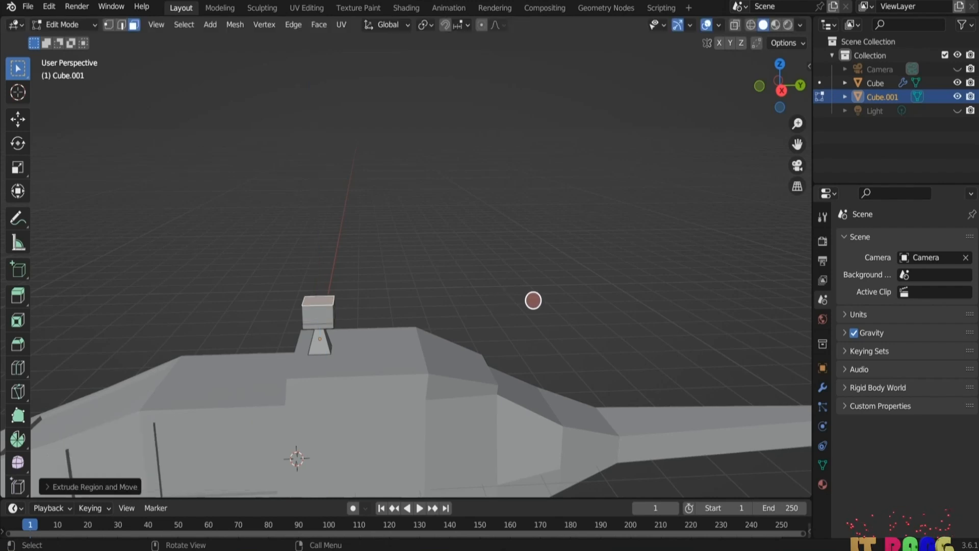
{"action": "key", "text": "s"}
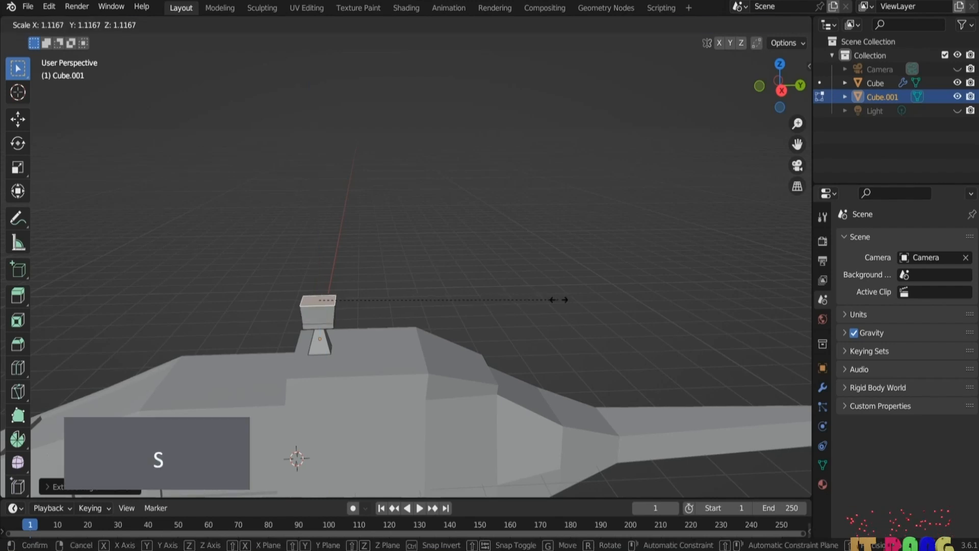
{"action": "left_click", "coordinate": [587, 304]}
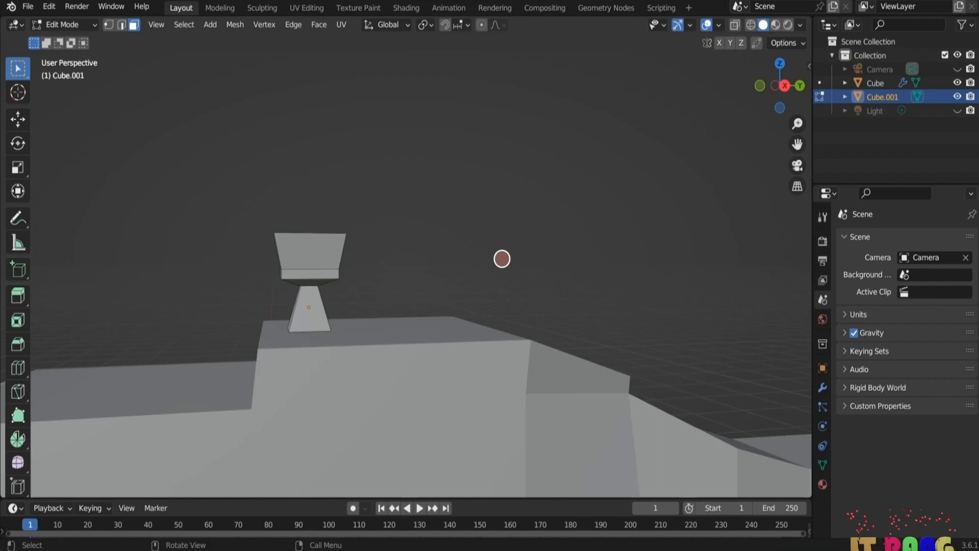
Step: Select the four side faces of the thin hub band in wireframe display, then return to solid shading
{"action": "left_click", "coordinate": [751, 25]}
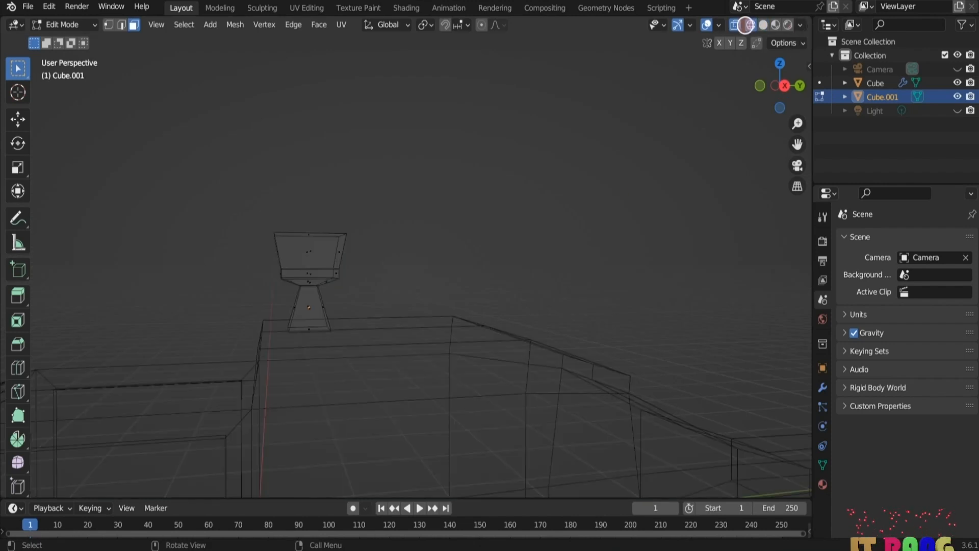
{"action": "key", "text": "ctrl+r"}
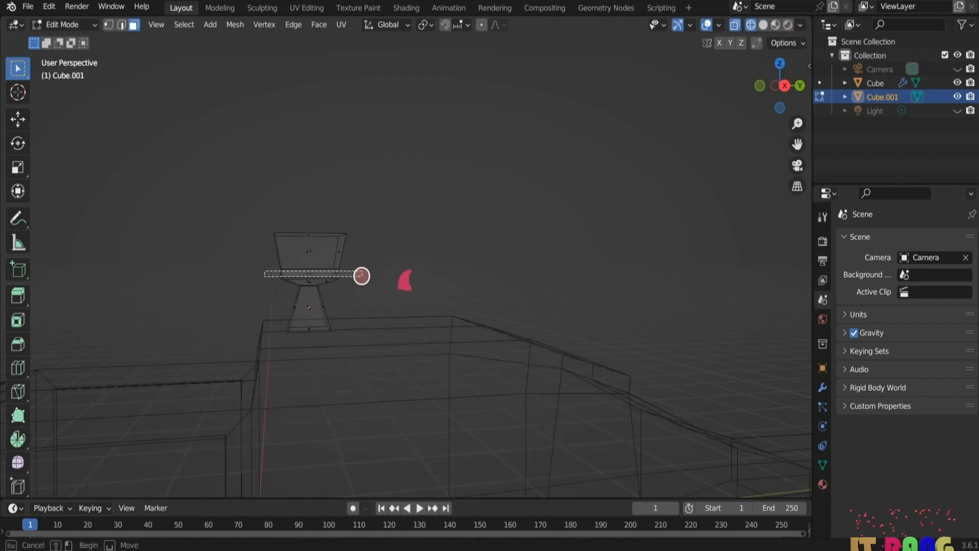
{"action": "left_click", "coordinate": [361, 275]}
{"action": "scroll", "coordinate": [448, 275], "scroll_direction": "down", "scroll_amount": 5}
{"action": "scroll", "coordinate": [449, 276], "scroll_direction": "down", "scroll_amount": 2}
{"action": "left_click", "coordinate": [764, 24]}
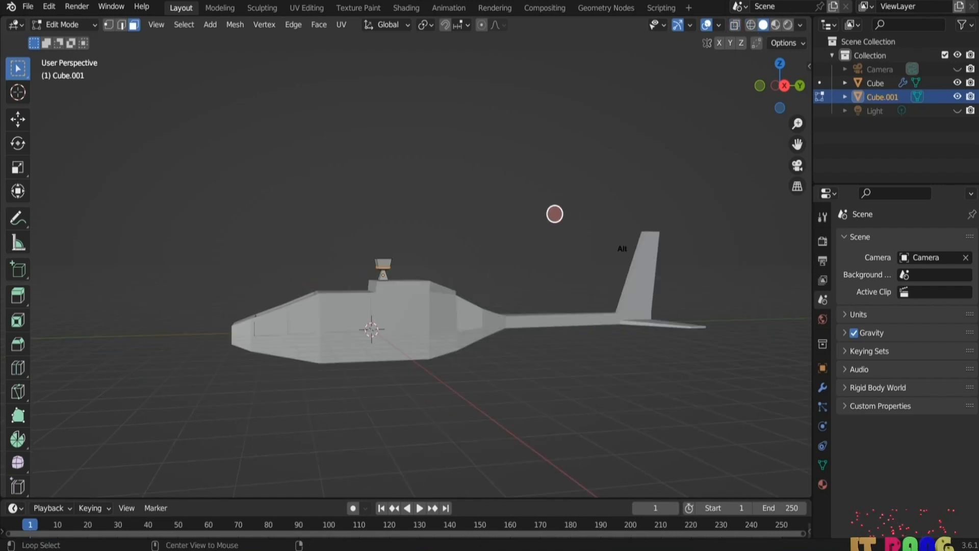
Step: Extrude the four hub side faces individually outward into long rotor blades and scale the blade ends along Z
{"action": "key", "text": "alt+e"}
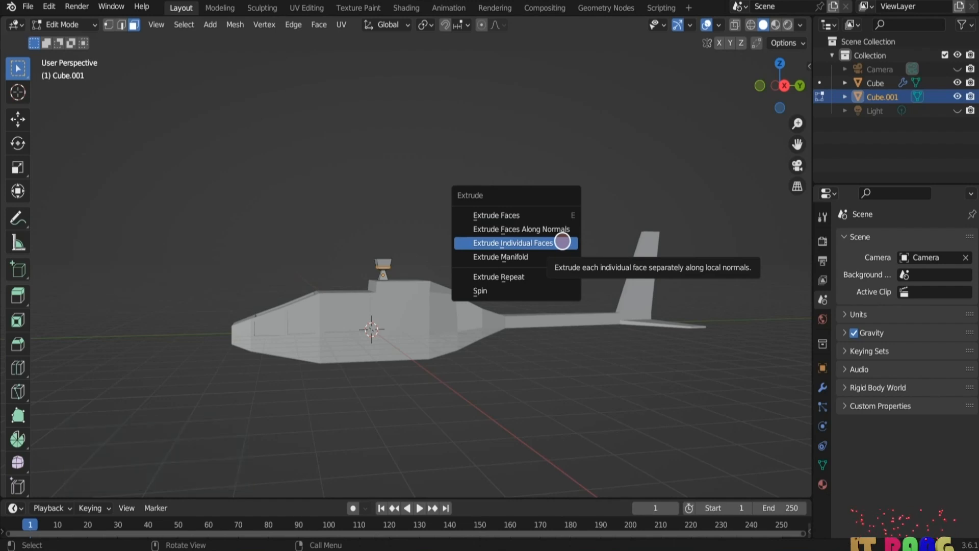
{"action": "left_click", "coordinate": [562, 242]}
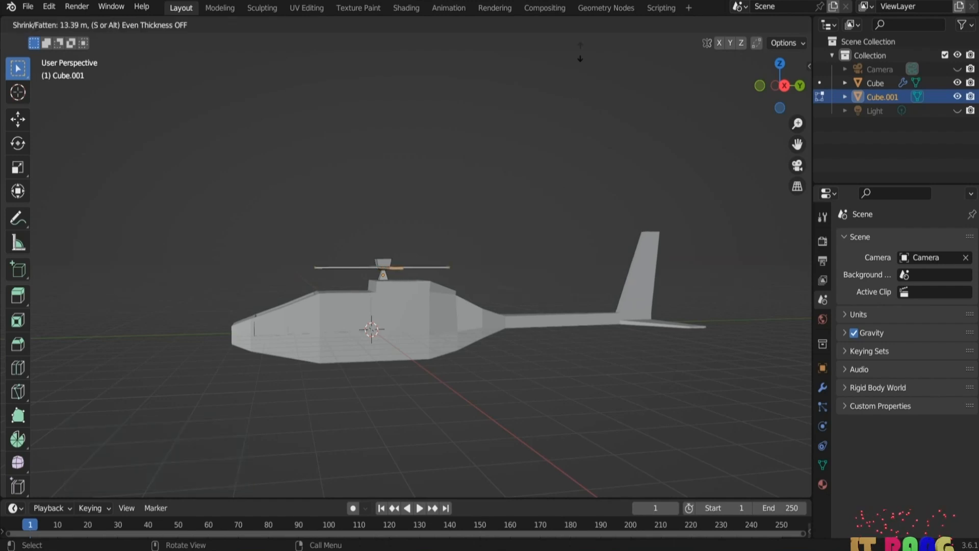
{"action": "left_click", "coordinate": [620, 61]}
{"action": "middle_click_drag", "start_coordinate": [619, 61], "coordinate": [590, 212]}
{"action": "key", "text": "s"}
{"action": "key", "text": "z"}
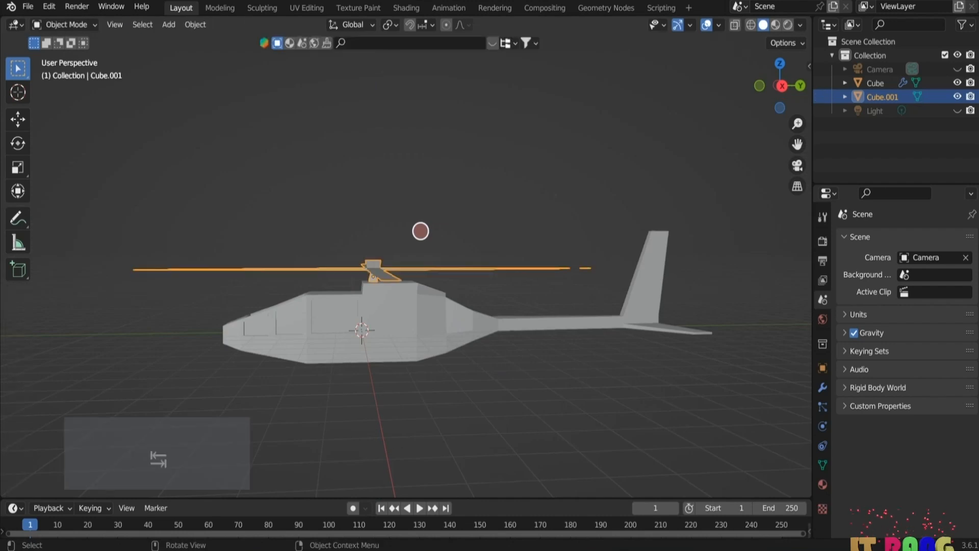
Step: Duplicate the whole rotor object and move the copy along Y to the vertical tail fin
{"action": "middle_click_drag", "start_coordinate": [420, 230], "coordinate": [402, 286]}
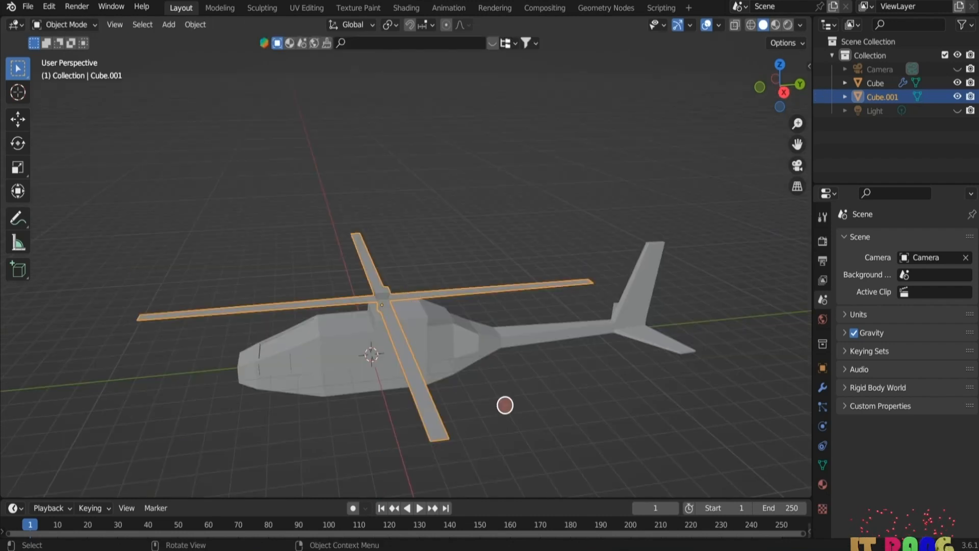
{"action": "middle_click_drag", "start_coordinate": [524, 408], "coordinate": [440, 317]}
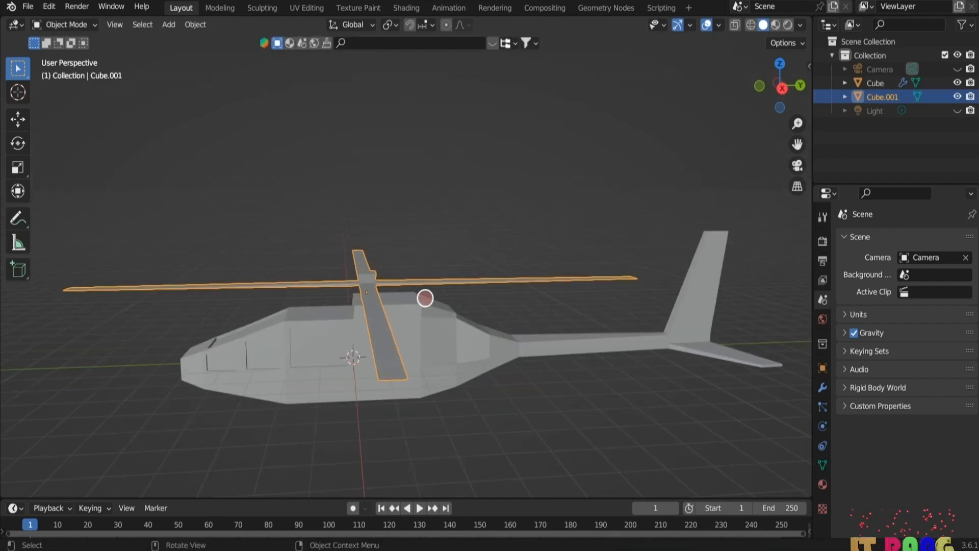
{"action": "key", "text": "shift+d"}
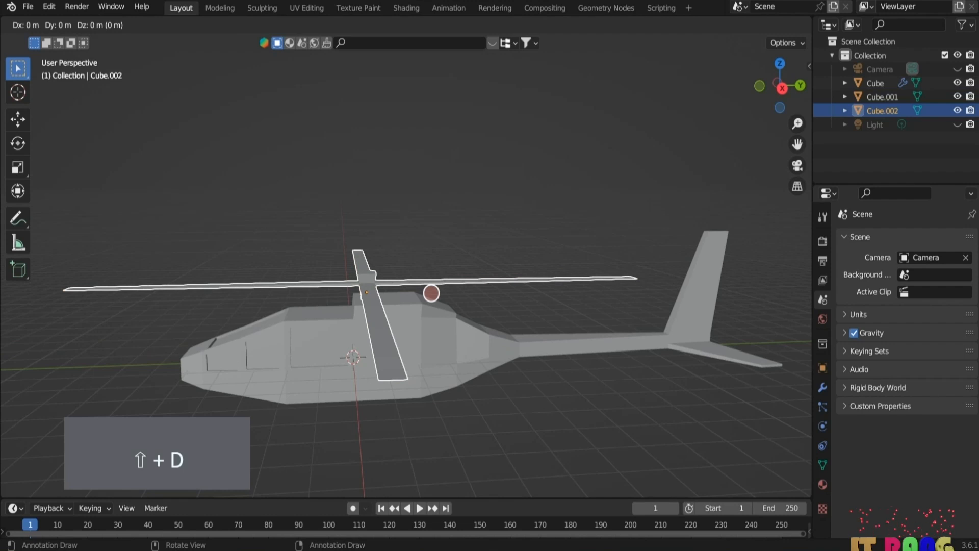
{"action": "key", "text": "y"}
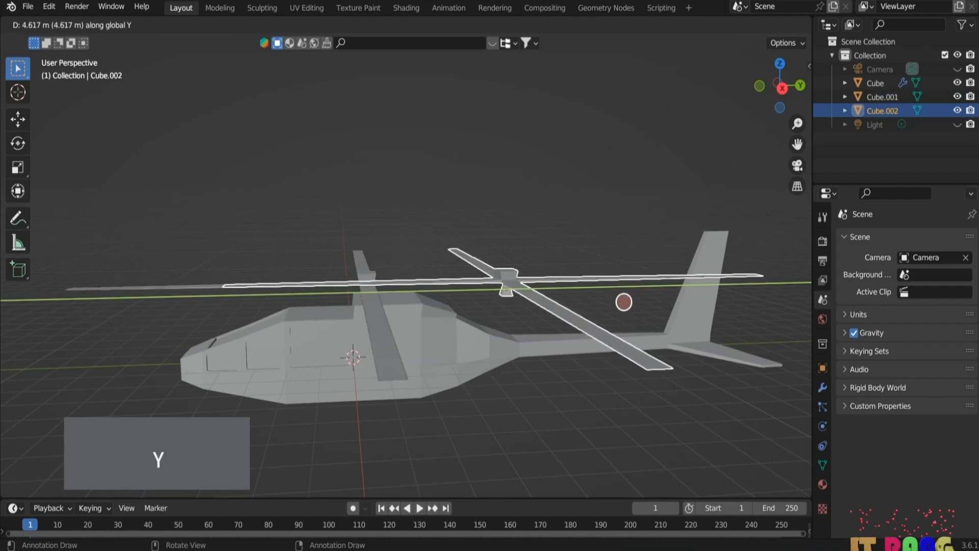
{"action": "left_click", "coordinate": [767, 304]}
{"action": "scroll", "coordinate": [496, 392], "scroll_direction": "down", "scroll_amount": 2}
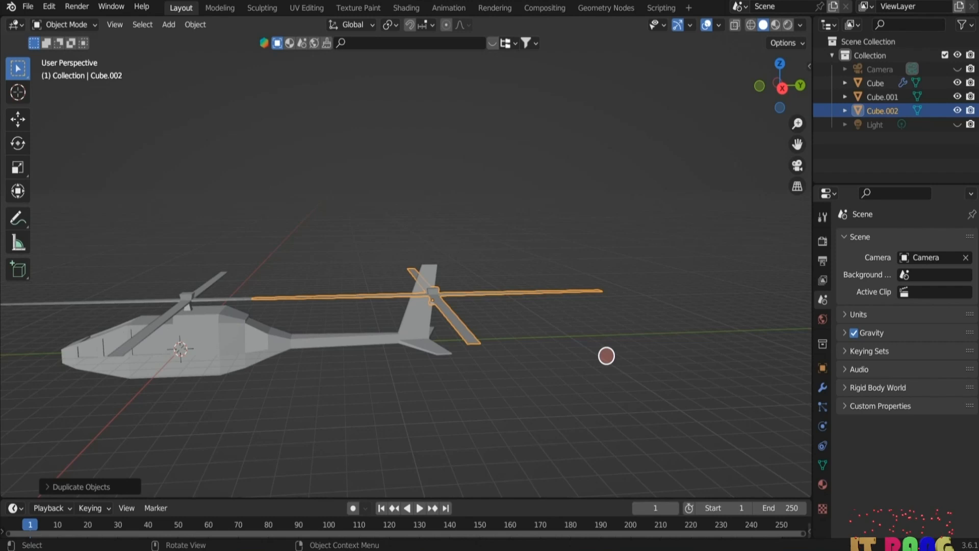
Step: Rotate the duplicated rotor 90° about the global Y axis so it stands upright beside the fin
{"action": "key", "text": "r"}
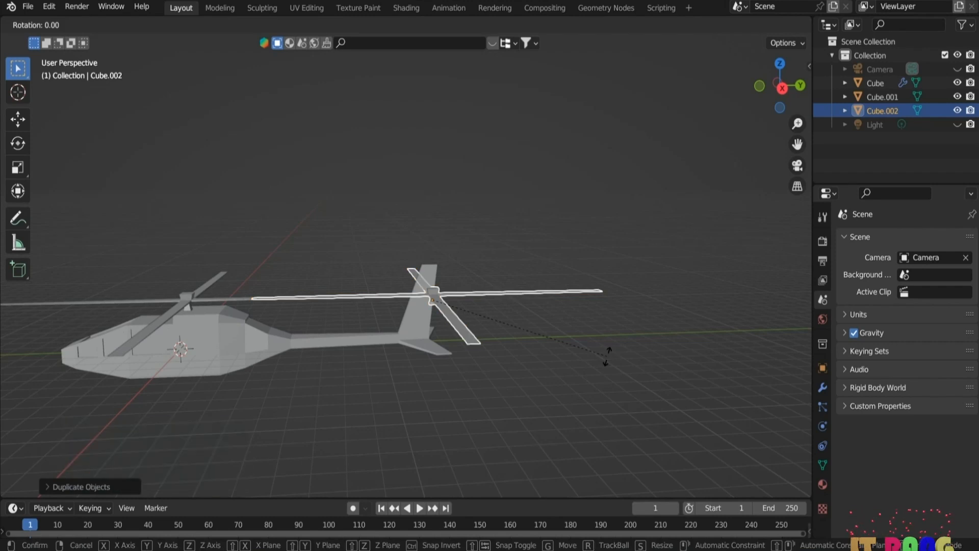
{"action": "key", "text": "y"}
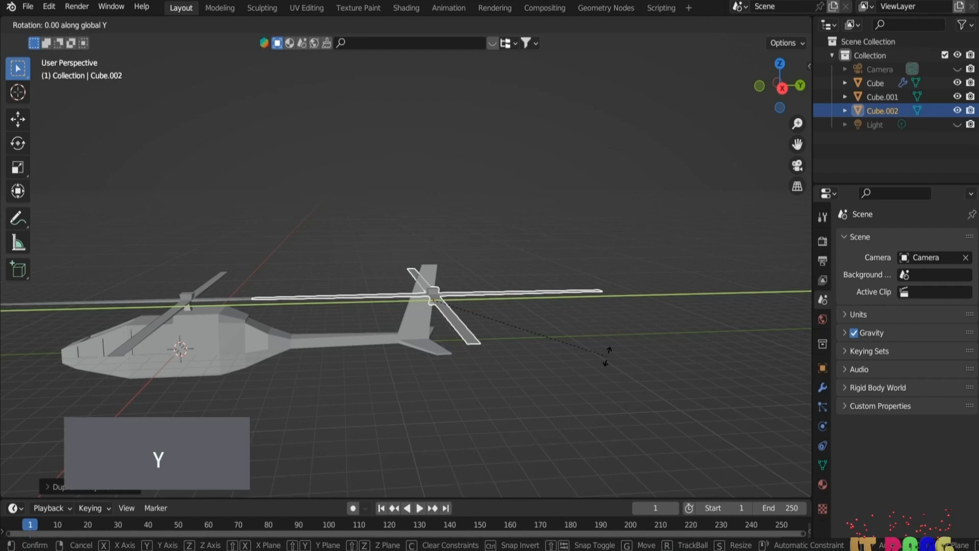
{"action": "key", "text": "9"}
{"action": "key", "text": "0"}
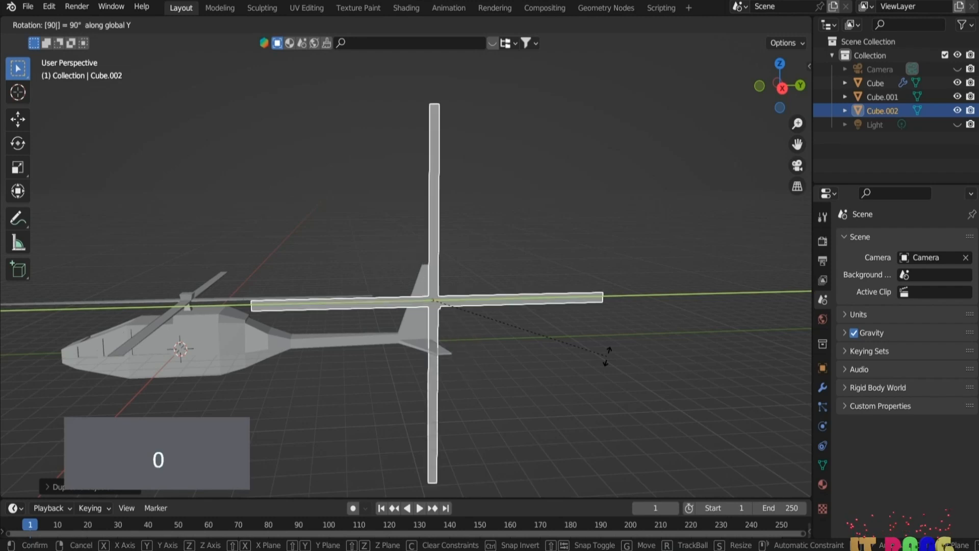
{"action": "key", "text": "Return"}
Step: Raise the upright tail rotor along Z so its hub sits near the top of the vertical fin
{"action": "scroll", "coordinate": [619, 365], "scroll_direction": "up", "scroll_amount": 1}
{"action": "key", "text": "g"}
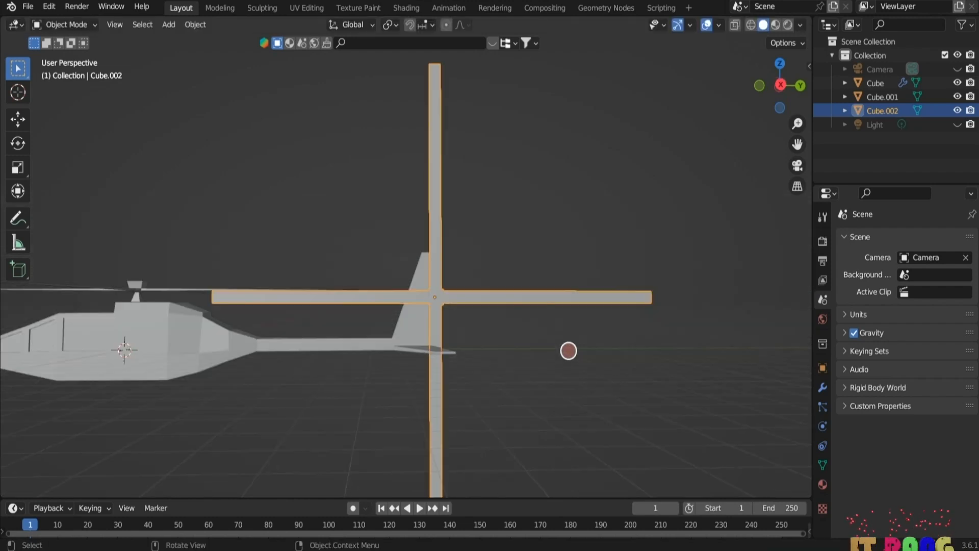
{"action": "key", "text": "z"}
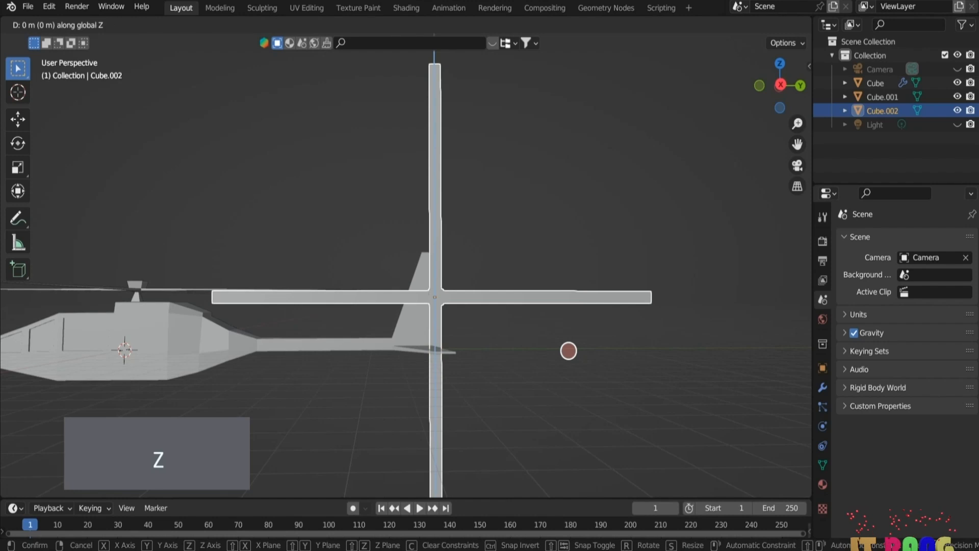
{"action": "left_click", "coordinate": [567, 324]}
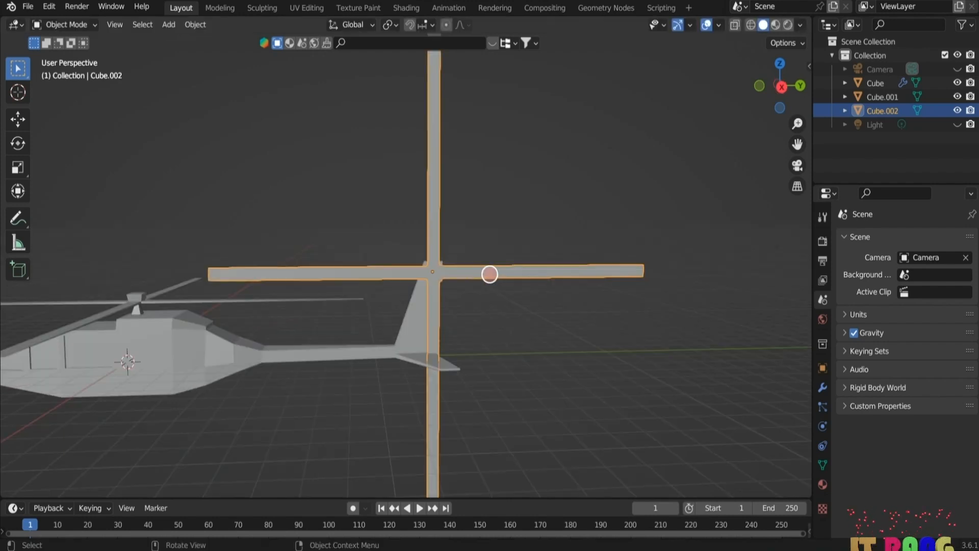
Step: Edit the tail rotor in wireframe display and add a loop cut across each horizontal blade, slid toward the hub
{"action": "key", "text": "Tab"}
{"action": "left_click", "coordinate": [751, 25]}
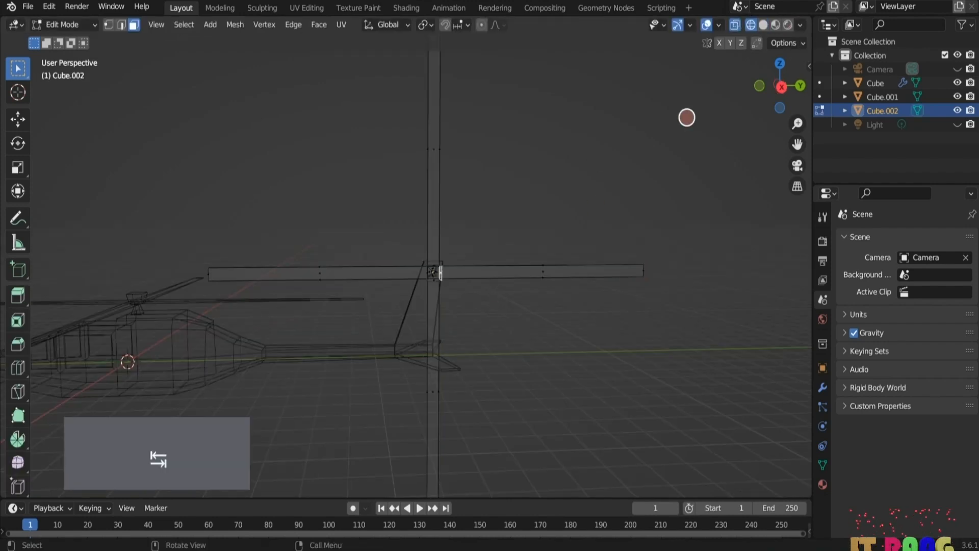
{"action": "key", "text": "ctrl+r"}
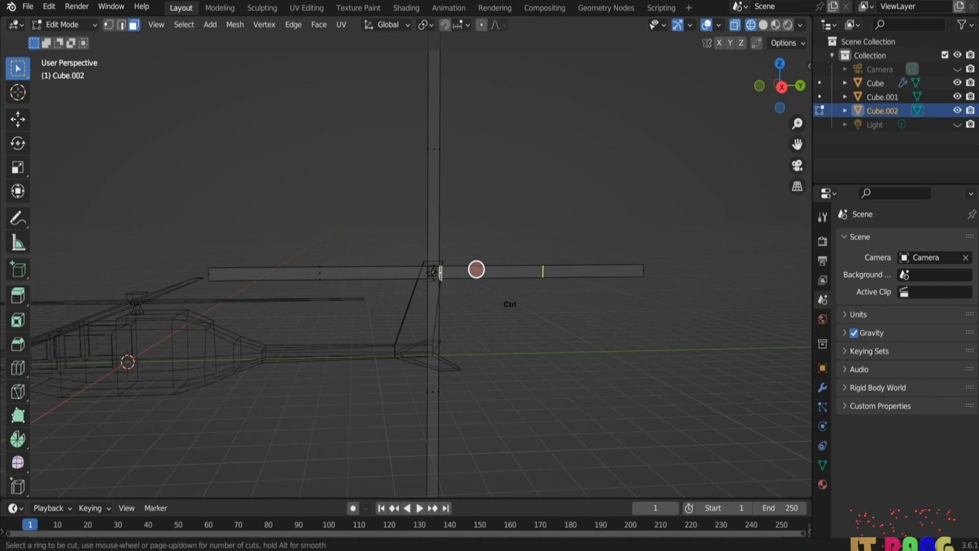
{"action": "left_click", "coordinate": [476, 270]}
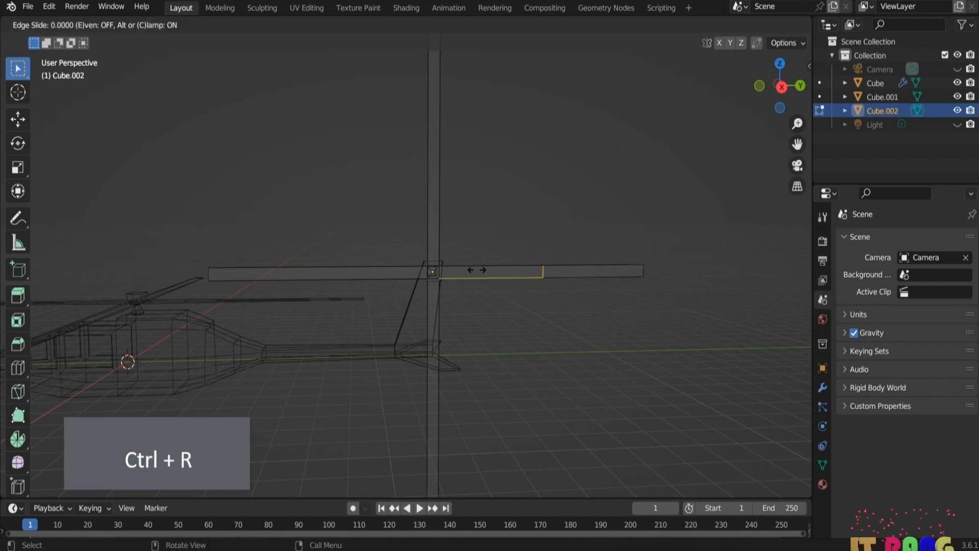
{"action": "left_click", "coordinate": [438, 271]}
{"action": "left_click", "coordinate": [396, 272]}
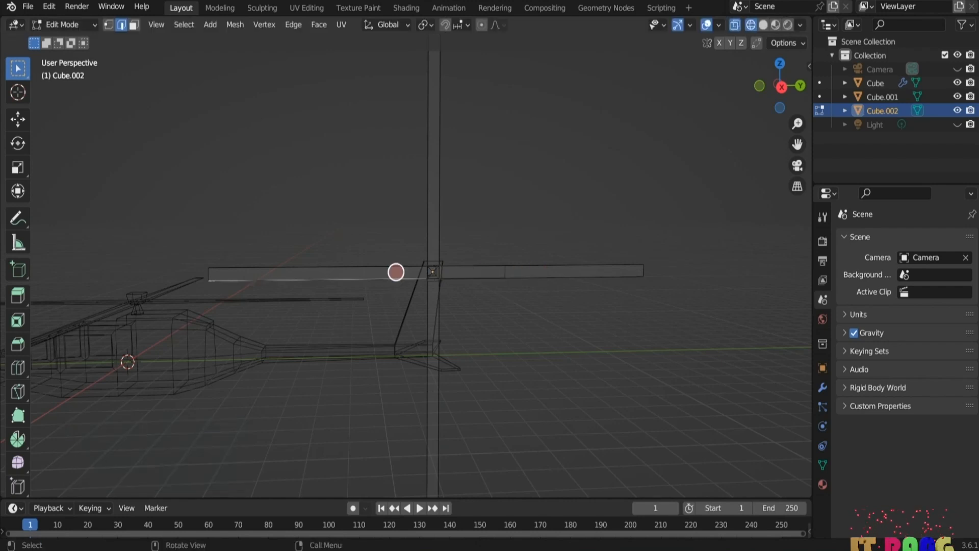
{"action": "key", "text": "ctrl+r"}
{"action": "left_click", "coordinate": [396, 272]}
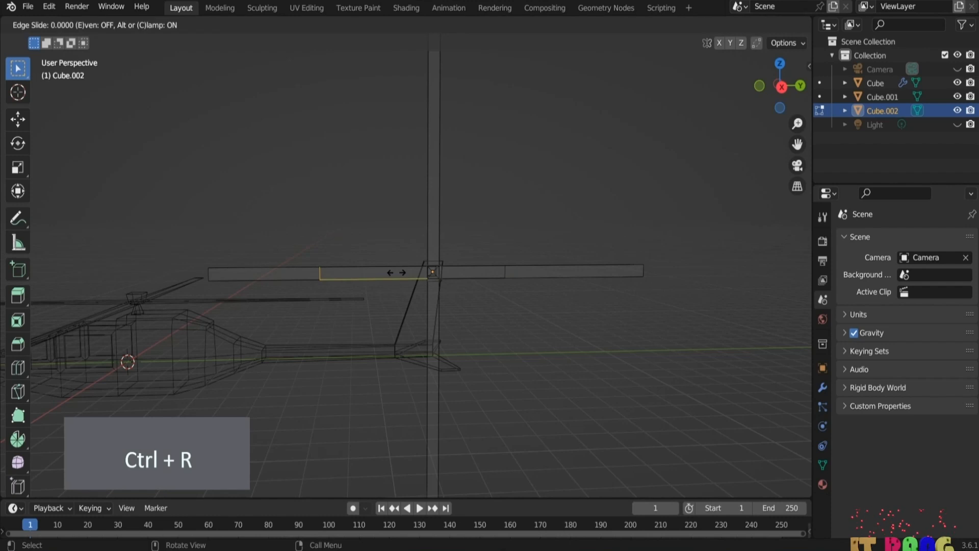
{"action": "left_click", "coordinate": [434, 244]}
Step: Add a loop cut across each vertical blade of the tail rotor, sliding each cut toward the hub
{"action": "key", "text": "ctrl+r"}
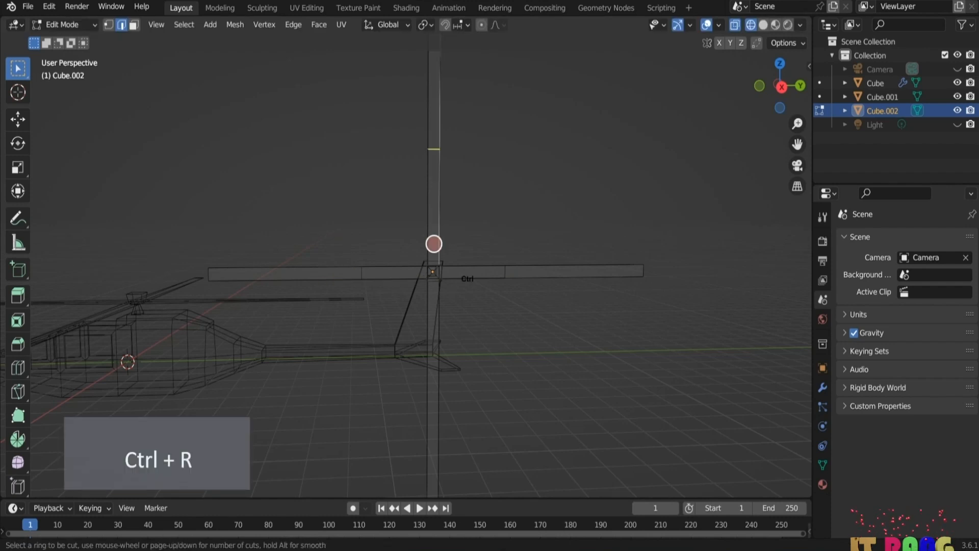
{"action": "left_click", "coordinate": [433, 244]}
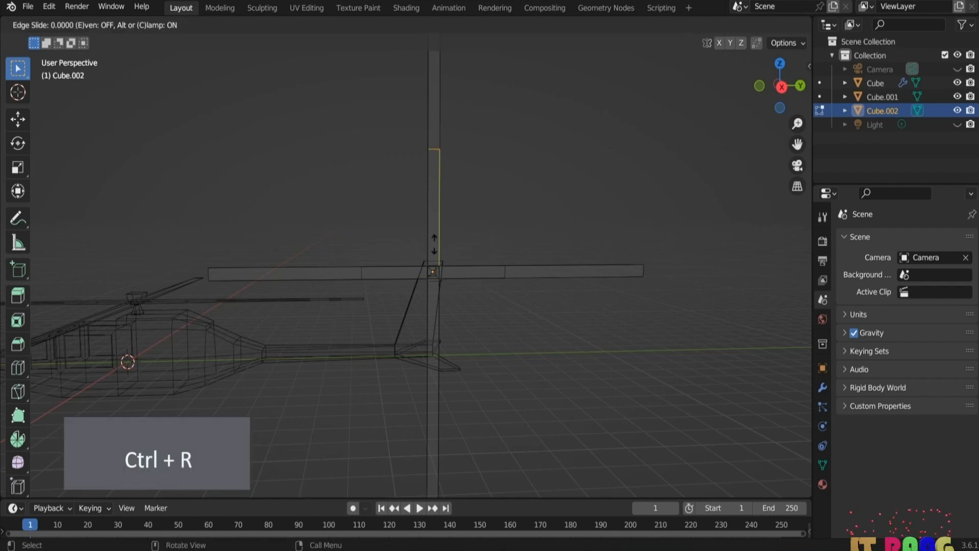
{"action": "left_click", "coordinate": [433, 290]}
{"action": "key", "text": "ctrl+r"}
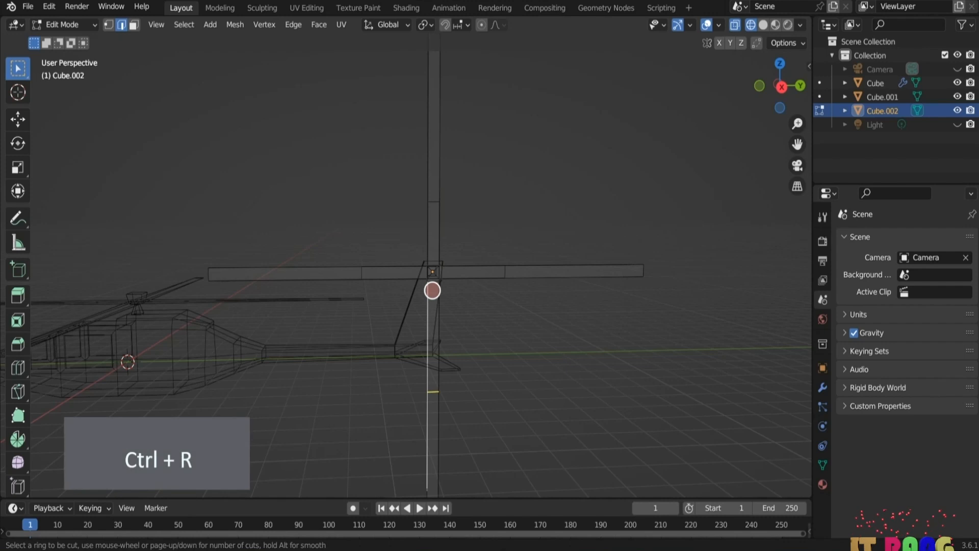
{"action": "left_click", "coordinate": [432, 290]}
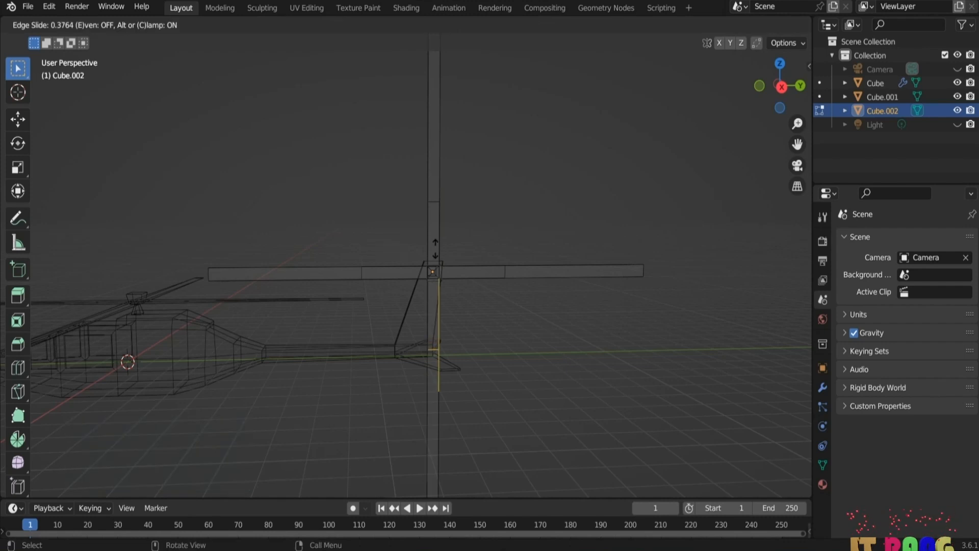
{"action": "left_click", "coordinate": [434, 249]}
Step: Delete the outer faces of the tail rotor's rear horizontal blade and upper vertical blade beyond their loop cuts
{"action": "key", "text": "b"}
{"action": "left_click_drag", "start_coordinate": [545, 231], "coordinate": [705, 344]}
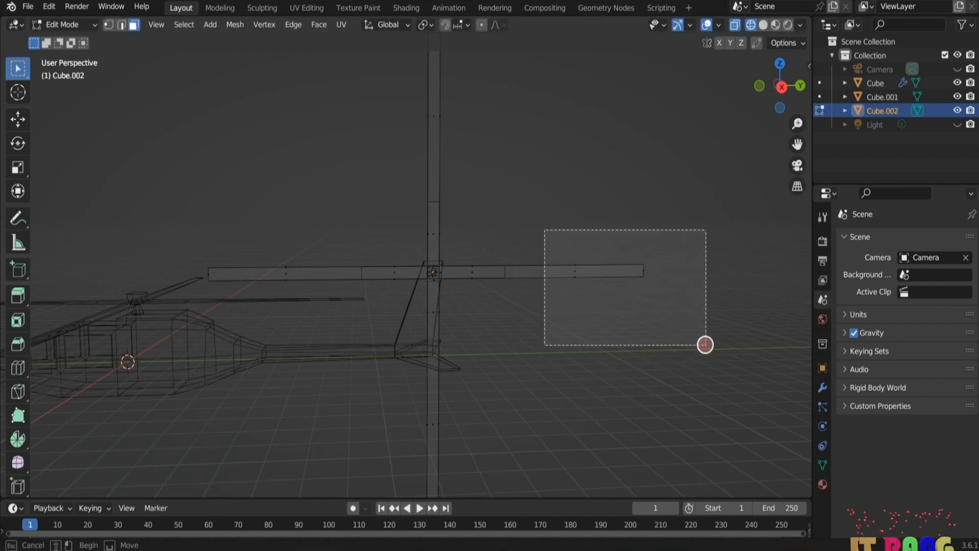
{"action": "key", "text": "x"}
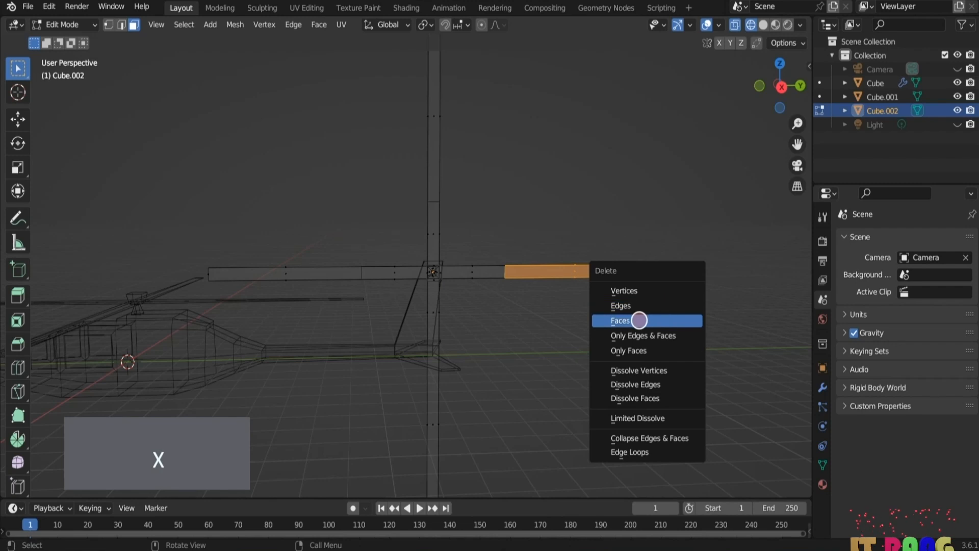
{"action": "left_click", "coordinate": [640, 319]}
{"action": "key", "text": "b"}
{"action": "left_click_drag", "start_coordinate": [384, 69], "coordinate": [501, 153]}
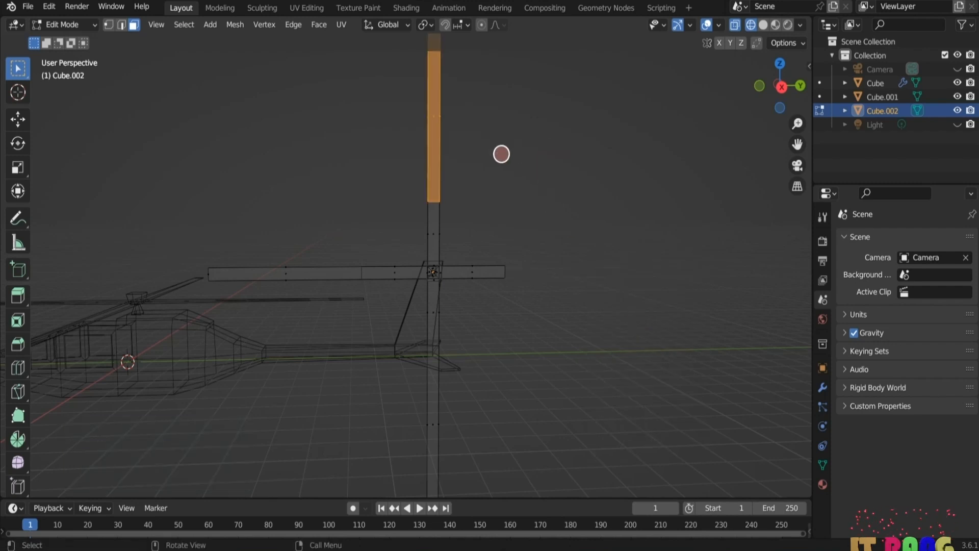
{"action": "key", "text": "x"}
{"action": "left_click", "coordinate": [500, 153]}
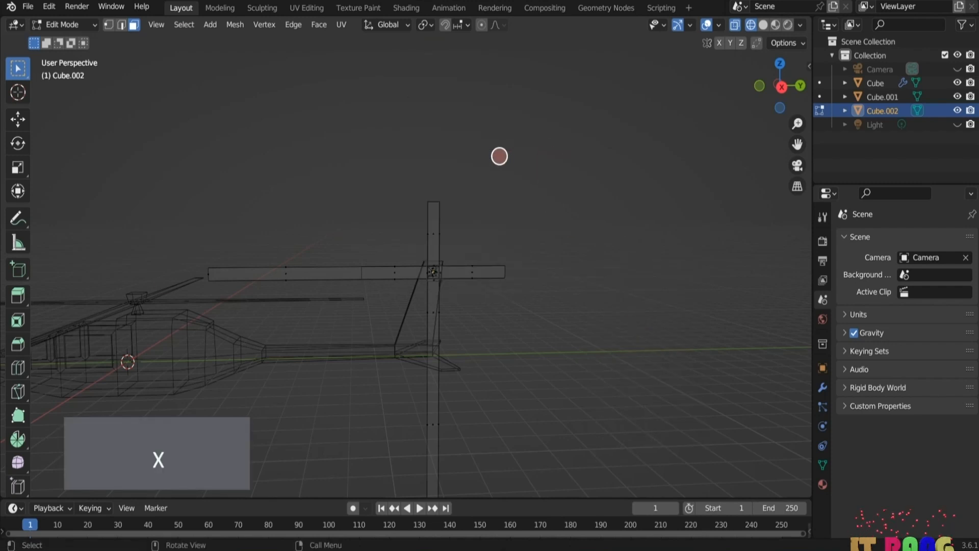
Step: Delete the outer faces of the tail rotor's front and lower blades, and return to Object Mode with solid shading
{"action": "left_click", "coordinate": [286, 275]}
{"action": "key", "text": "x"}
{"action": "left_click", "coordinate": [289, 299]}
{"action": "left_click_drag", "start_coordinate": [390, 384], "coordinate": [485, 448]}
{"action": "key", "text": "x"}
{"action": "left_click", "coordinate": [496, 421]}
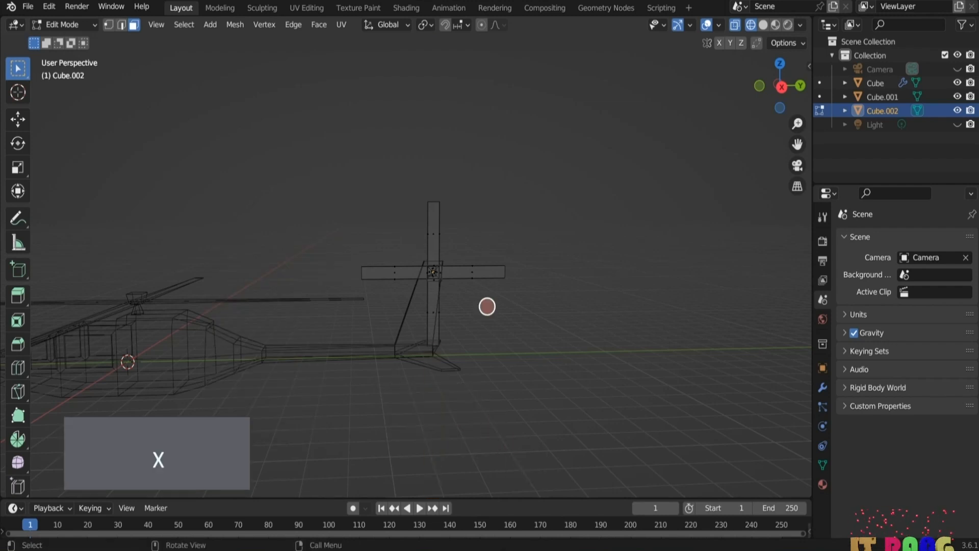
{"action": "left_click", "coordinate": [762, 25]}
{"action": "key", "text": "Tab"}
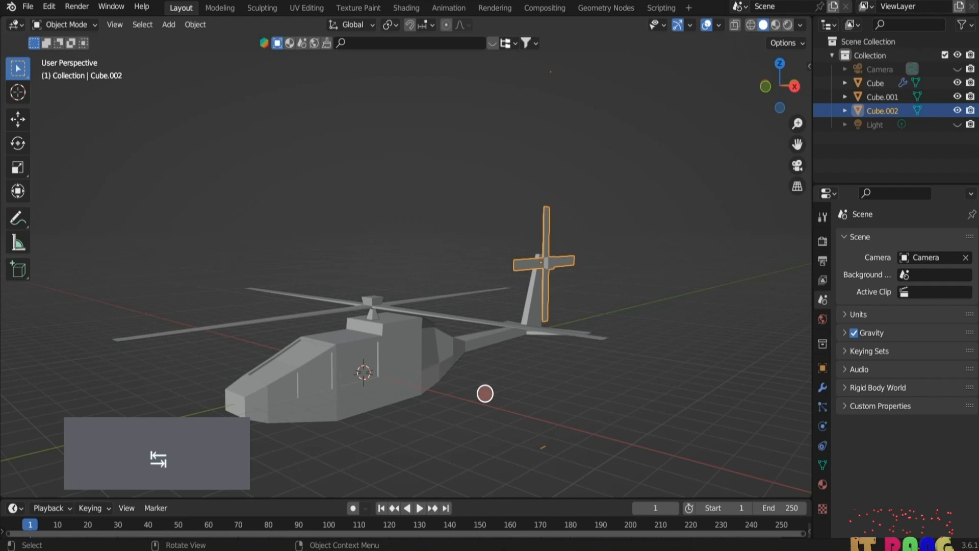
{"action": "left_click", "coordinate": [488, 390]}
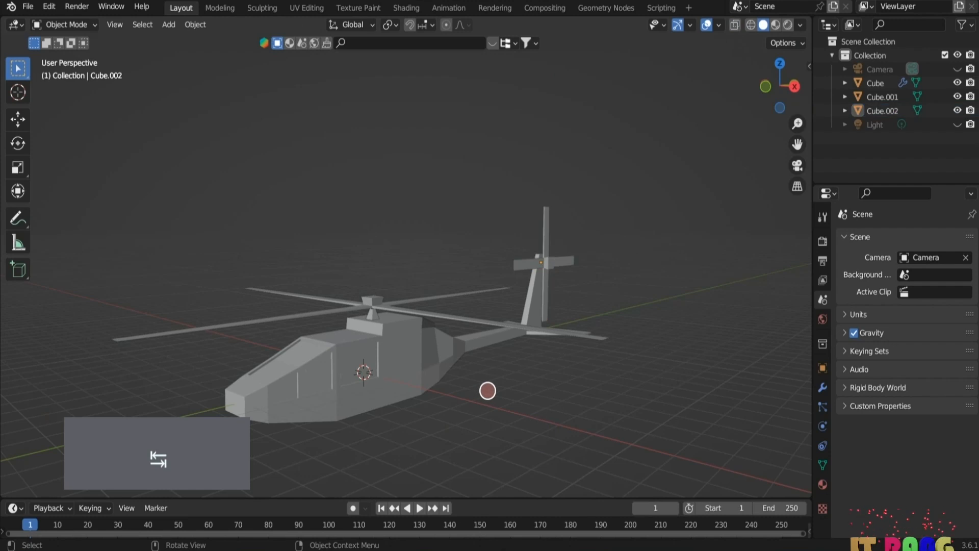
Step: Set the helicopter body material's base color to blue and show the viewport in Material Preview
{"action": "left_click", "coordinate": [363, 394]}
{"action": "left_click", "coordinate": [822, 484]}
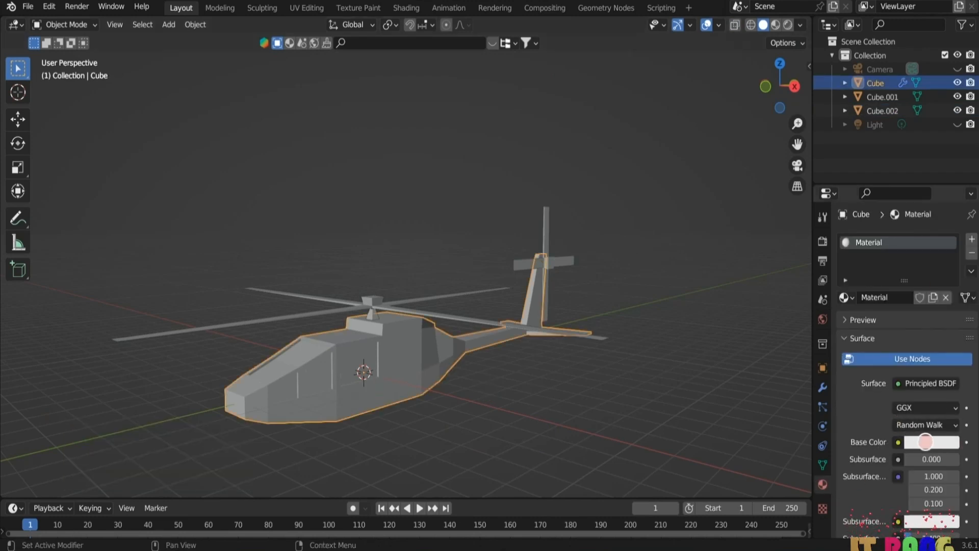
{"action": "left_click", "coordinate": [922, 440]}
{"action": "left_click", "coordinate": [927, 267]}
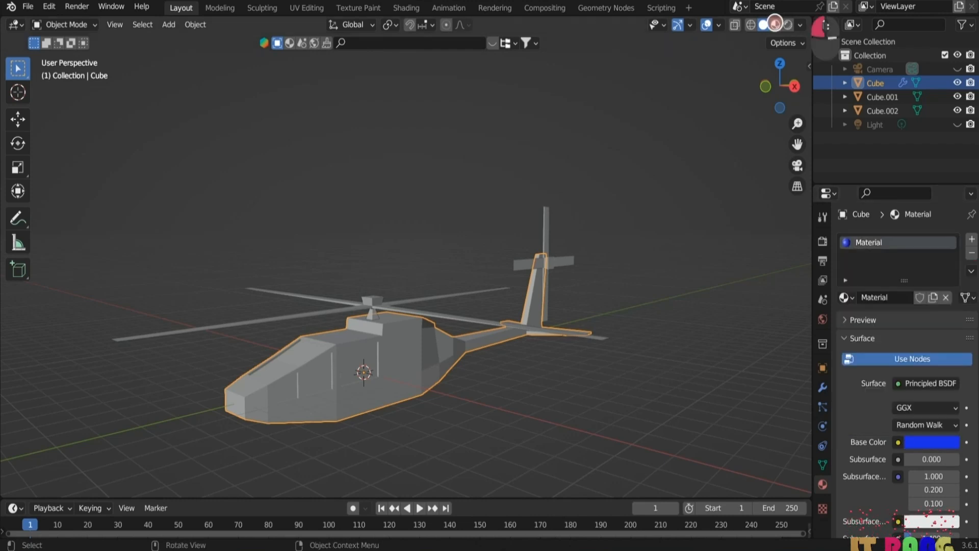
{"action": "left_click", "coordinate": [775, 24]}
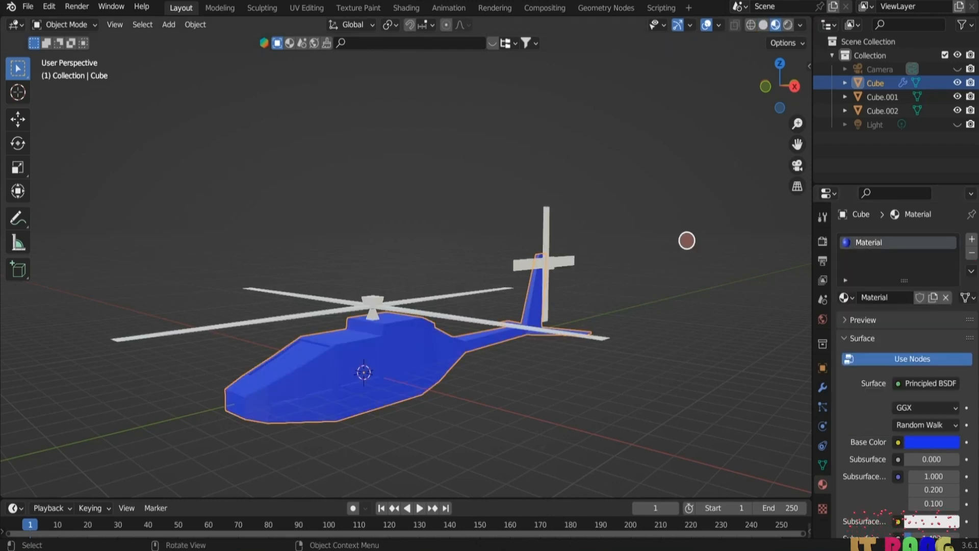
Step: Set the blue body material's Metallic to about 0.9 and its Roughness to 0.133
{"action": "key", "text": "Tab"}
{"action": "scroll", "coordinate": [863, 433], "scroll_direction": "down", "scroll_amount": 5}
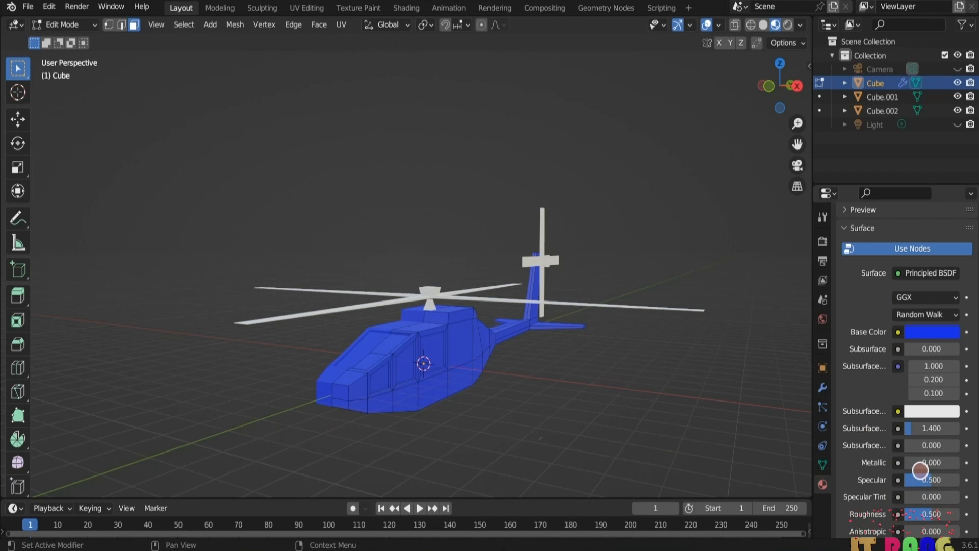
{"action": "mouse_move", "coordinate": [911, 462]}
{"action": "left_mouse_down"}
{"action": "mouse_move", "coordinate": [954, 462]}
{"action": "mouse_move", "coordinate": [911, 470]}
{"action": "left_mouse_up"}
{"action": "scroll", "coordinate": [939, 468], "scroll_direction": "down", "scroll_amount": 3}
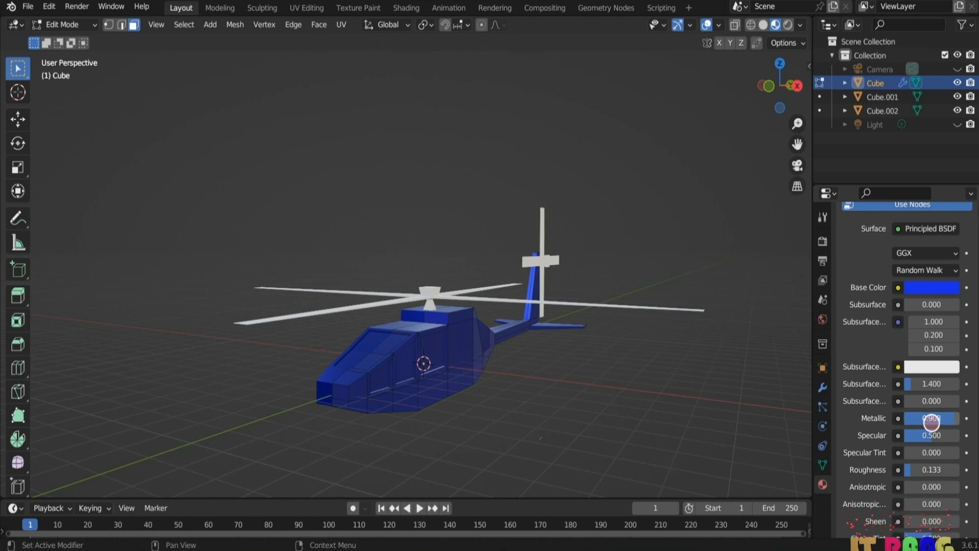
Step: Enable Ambient Occlusion, Bloom, and Screen Space Reflections with Refraction in the Eevee render settings
{"action": "left_click", "coordinate": [822, 241]}
{"action": "left_click", "coordinate": [854, 336]}
{"action": "left_click", "coordinate": [853, 354]}
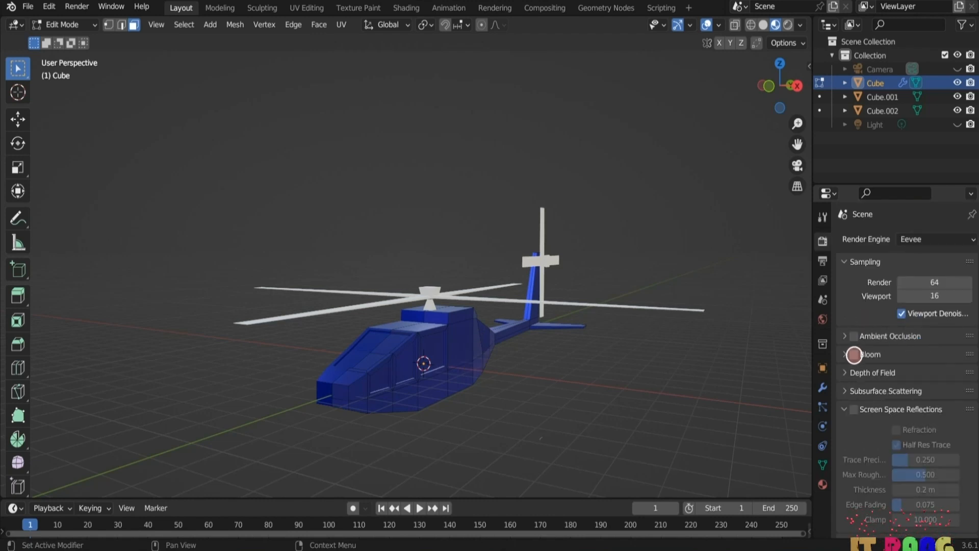
{"action": "left_click", "coordinate": [854, 409]}
{"action": "left_click", "coordinate": [896, 429]}
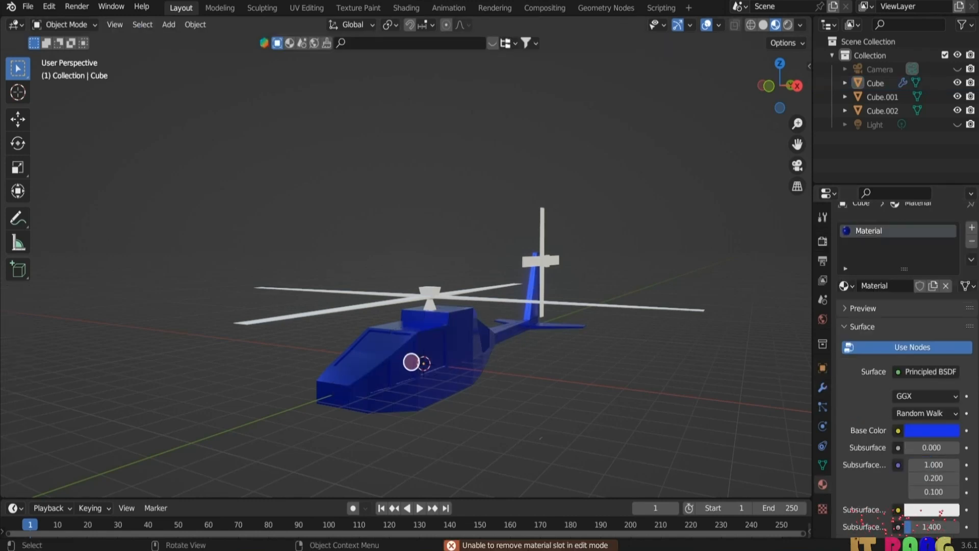
Step: Select the windshield and three side window faces of the body and add a second material slot
{"action": "left_click", "coordinate": [411, 361]}
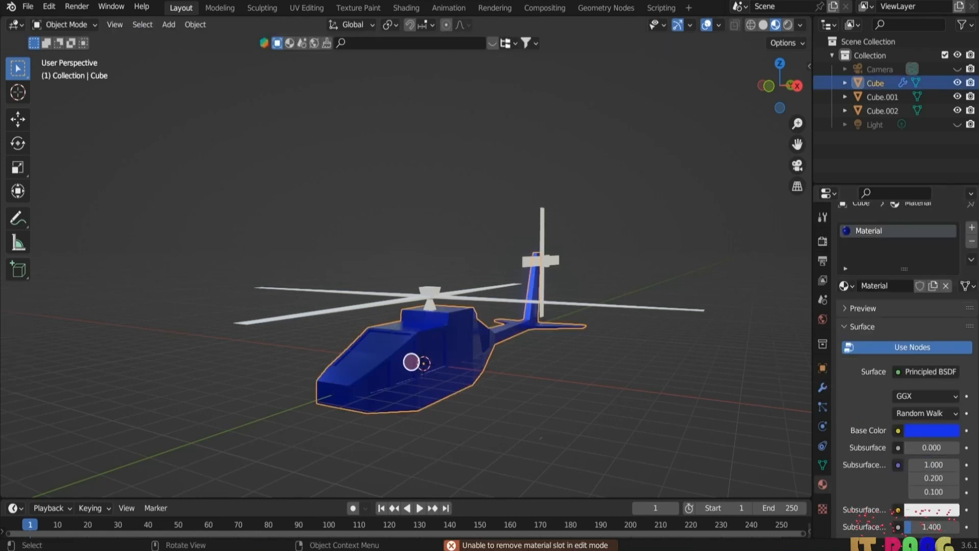
{"action": "key", "text": "Tab"}
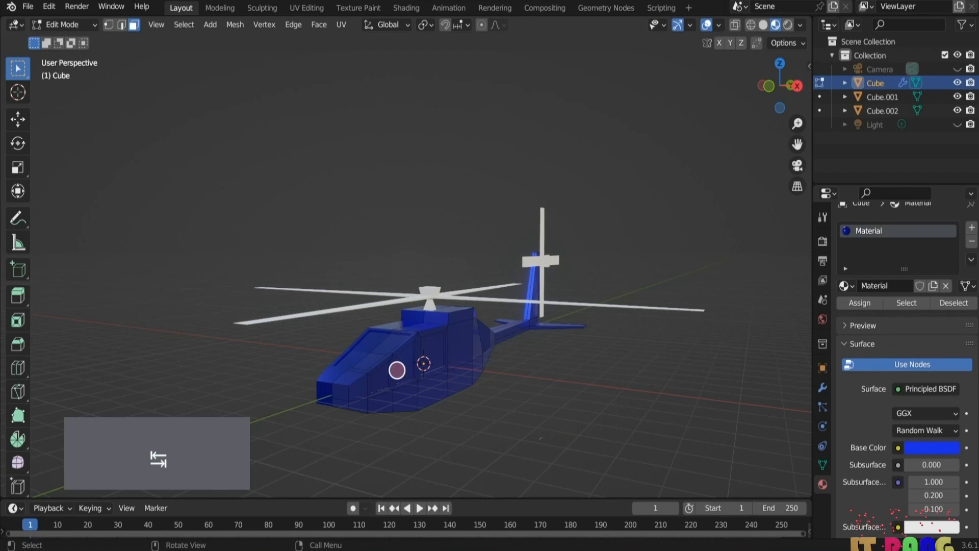
{"action": "left_click", "coordinate": [393, 343]}
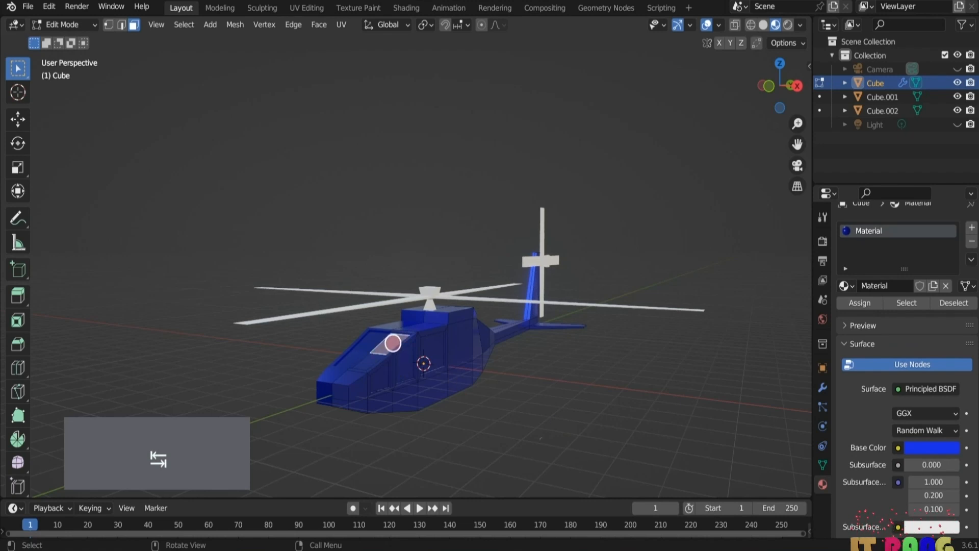
{"action": "left_click", "coordinate": [381, 368], "text": "shift"}
{"action": "left_click", "coordinate": [409, 360], "text": "shift"}
{"action": "left_click", "coordinate": [434, 351], "text": "shift"}
{"action": "left_click", "coordinate": [971, 226]}
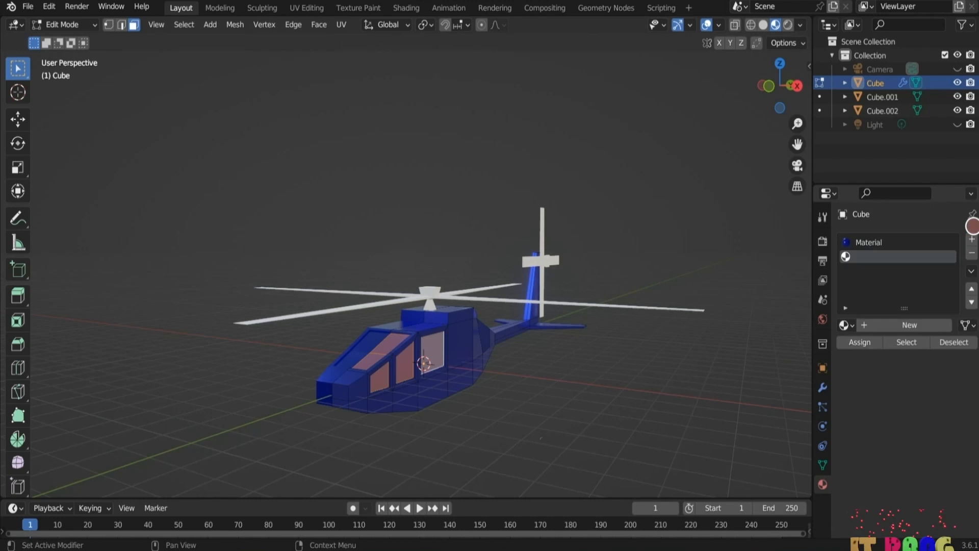
Step: Create a new window material with the Glass BSDF shader and a near-black color of value 0.005
{"action": "left_click", "coordinate": [912, 323]}
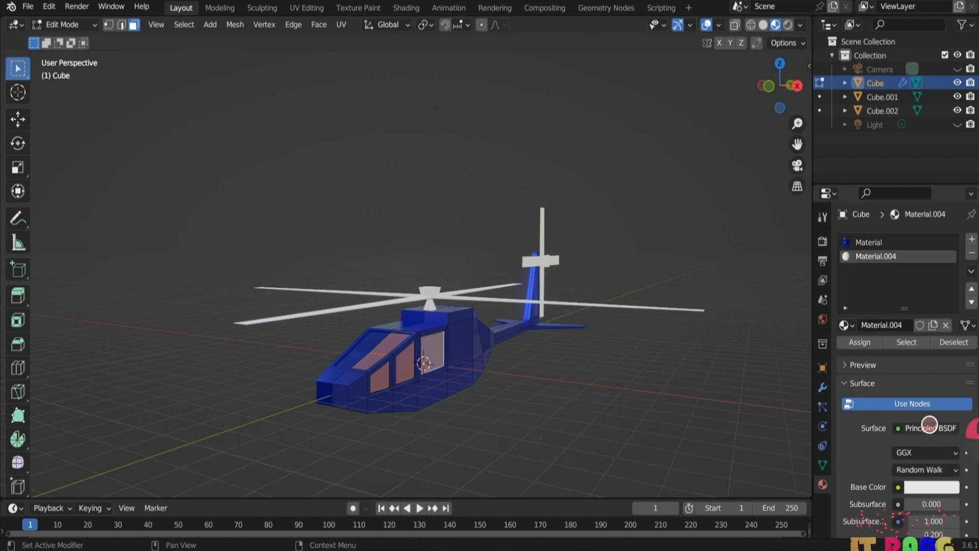
{"action": "left_click", "coordinate": [929, 427]}
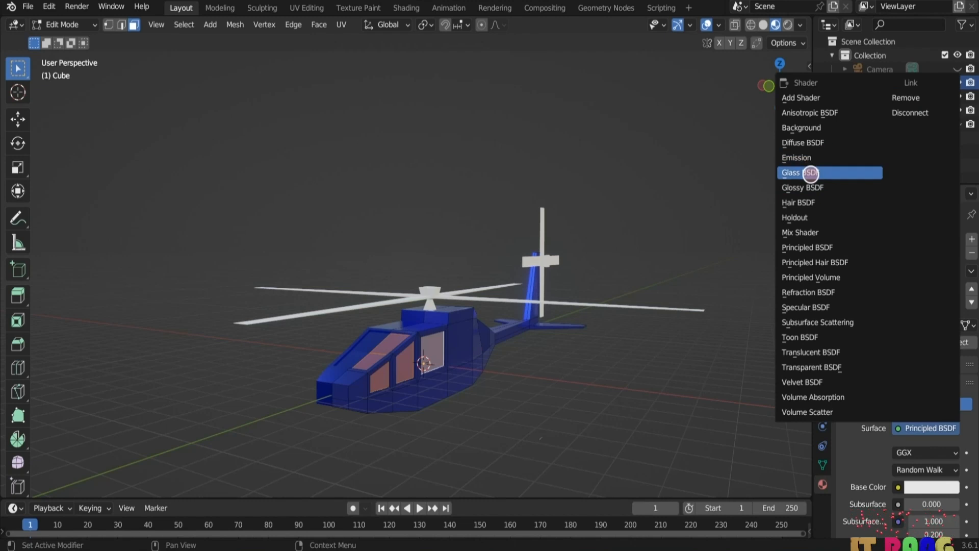
{"action": "left_click", "coordinate": [810, 171]}
{"action": "scroll", "coordinate": [925, 332], "scroll_direction": "down", "scroll_amount": 6}
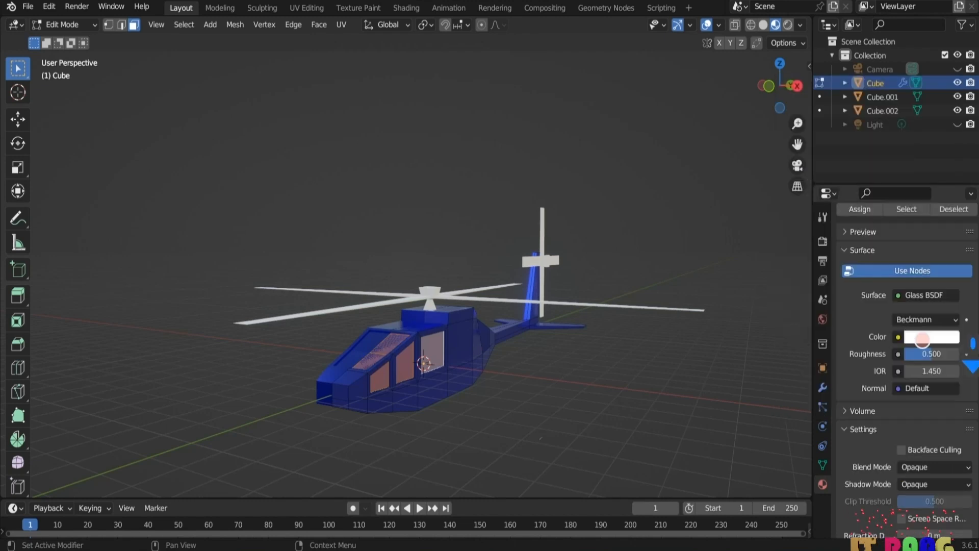
{"action": "left_click", "coordinate": [926, 332]}
{"action": "left_click", "coordinate": [949, 234]}
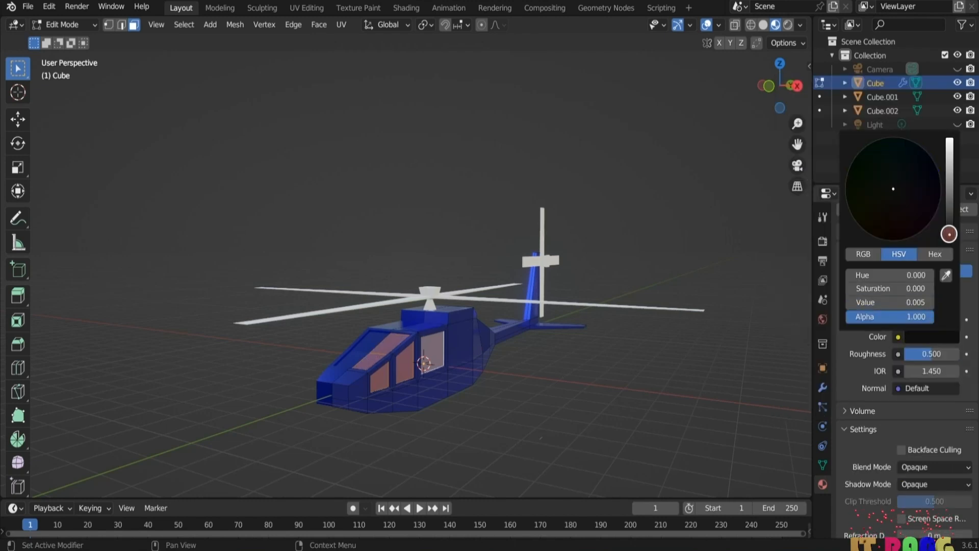
Step: Enable Screen Space Refraction for the glass material, assign it to the selected window faces, and return to Object Mode
{"action": "scroll", "coordinate": [906, 415], "scroll_direction": "down", "scroll_amount": 5}
{"action": "left_click", "coordinate": [903, 418]}
{"action": "scroll", "coordinate": [894, 328], "scroll_direction": "up", "scroll_amount": 9}
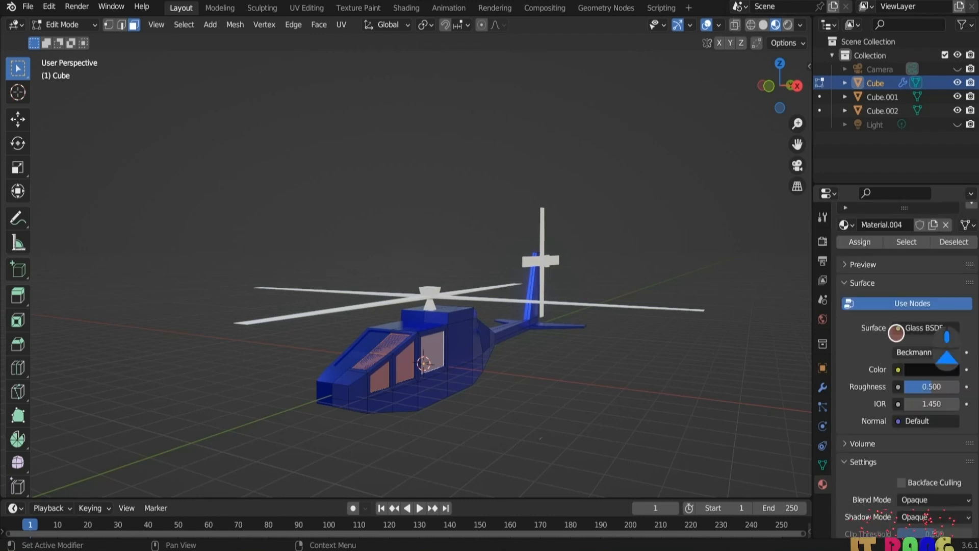
{"action": "left_click", "coordinate": [864, 331]}
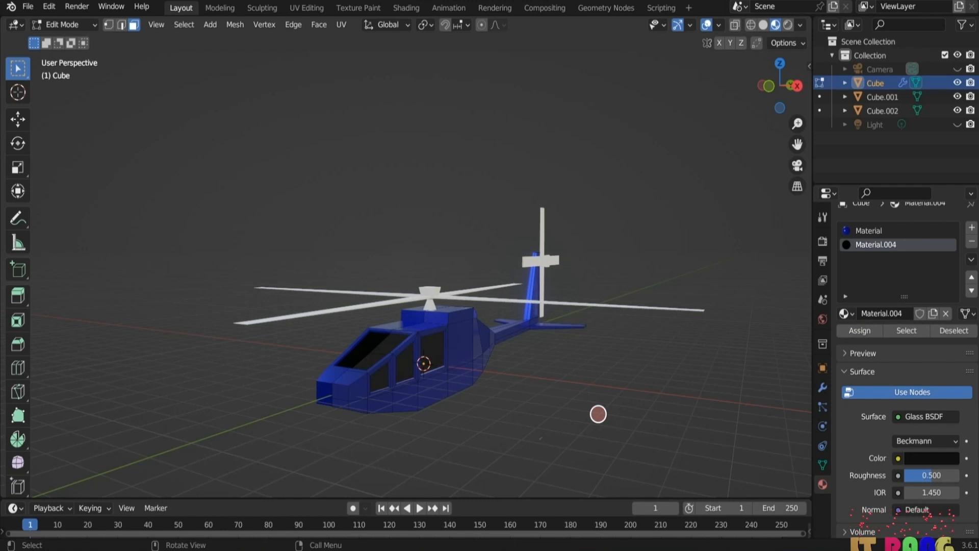
{"action": "key", "text": "Tab"}
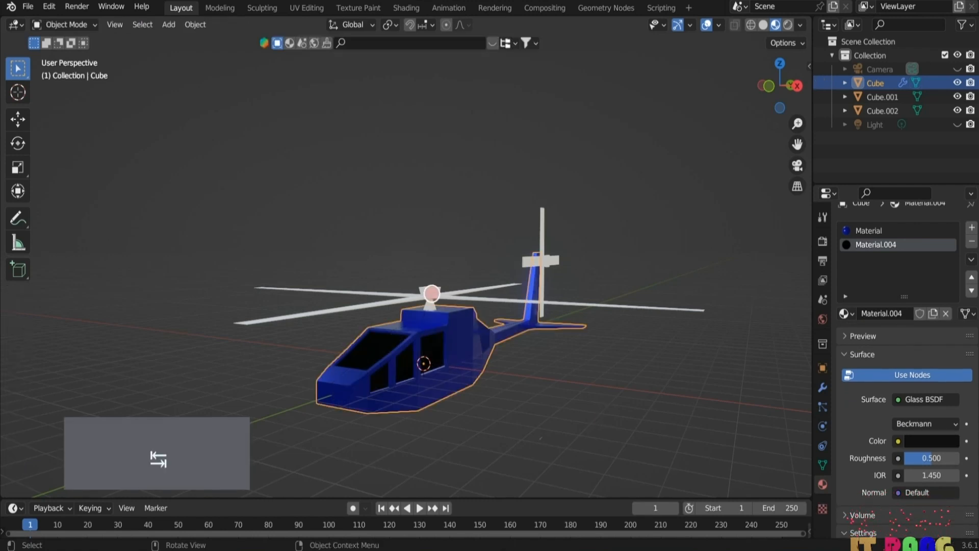
Step: Give the main rotor a new material with a black base color of value 0.001
{"action": "left_click", "coordinate": [432, 292]}
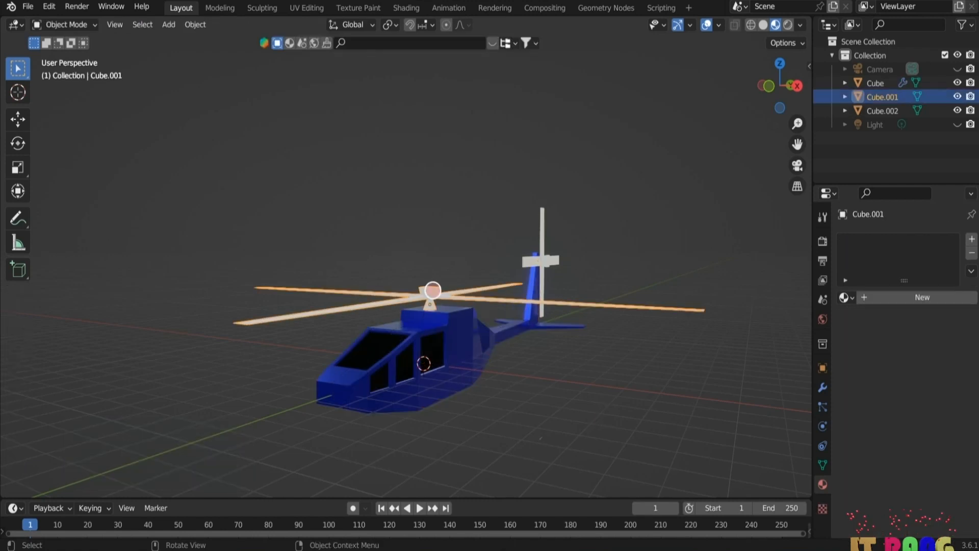
{"action": "left_click", "coordinate": [922, 297]}
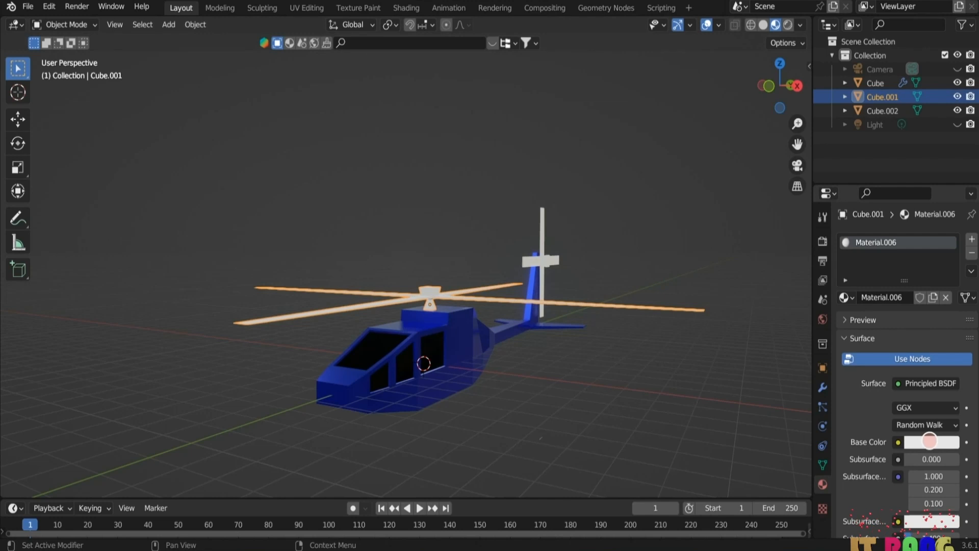
{"action": "left_click", "coordinate": [924, 438]}
{"action": "left_click", "coordinate": [950, 343]}
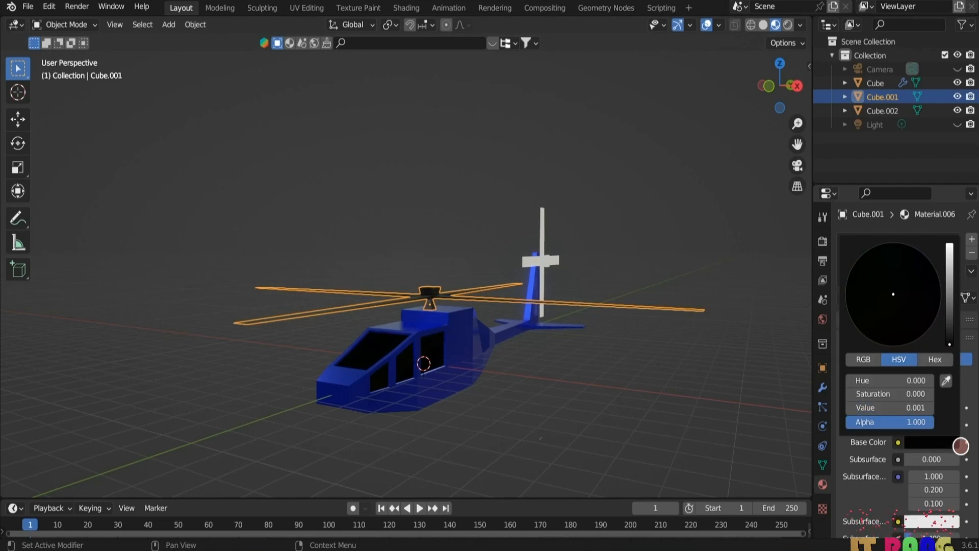
Step: Set the main rotor material's Metallic to 1.000 and Roughness to 0.142, and enable Screen Space Refraction
{"action": "scroll", "coordinate": [961, 446], "scroll_direction": "down", "scroll_amount": 5}
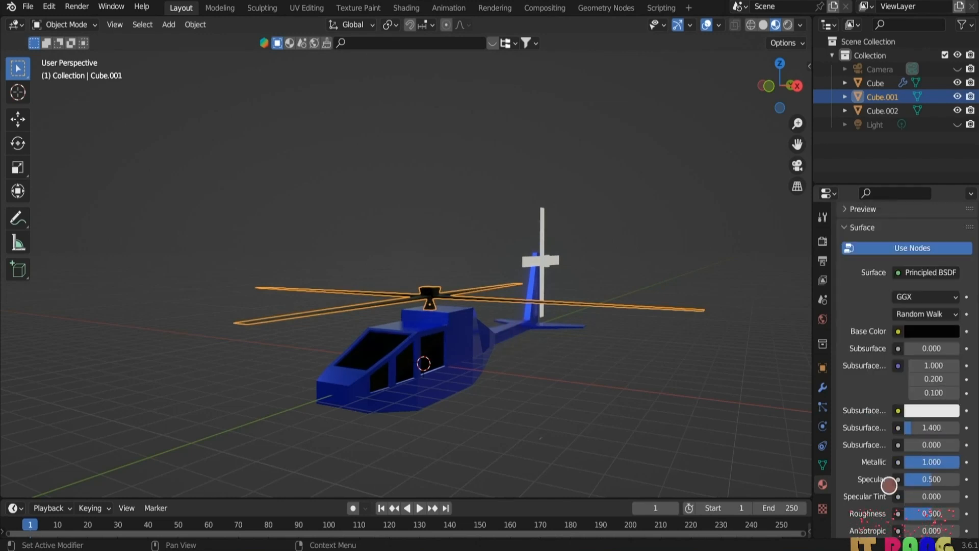
{"action": "scroll", "coordinate": [928, 495], "scroll_direction": "down", "scroll_amount": 1}
{"action": "left_click_drag", "start_coordinate": [932, 491], "coordinate": [920, 491]}
{"action": "scroll", "coordinate": [897, 415], "scroll_direction": "down", "scroll_amount": 13}
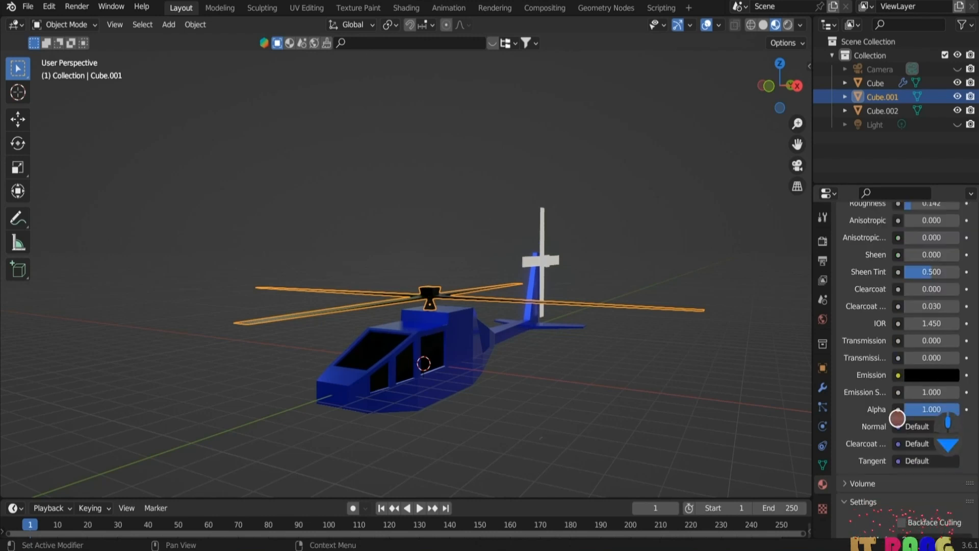
{"action": "scroll", "coordinate": [905, 438], "scroll_direction": "down", "scroll_amount": 7}
{"action": "left_click", "coordinate": [898, 457]}
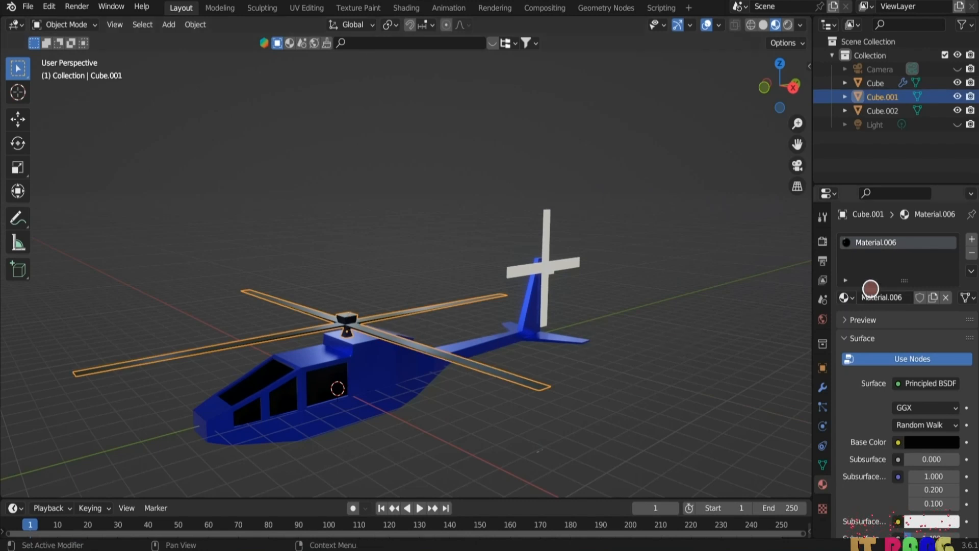
Step: Copy the main rotor's material and paste it onto the tail rotor
{"action": "left_click", "coordinate": [970, 270]}
{"action": "left_click", "coordinate": [914, 286]}
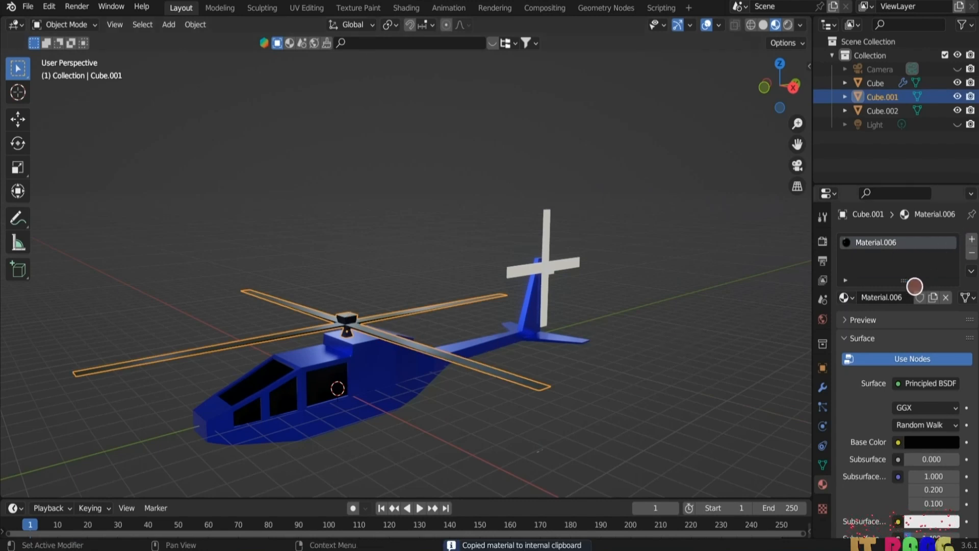
{"action": "left_click", "coordinate": [543, 267]}
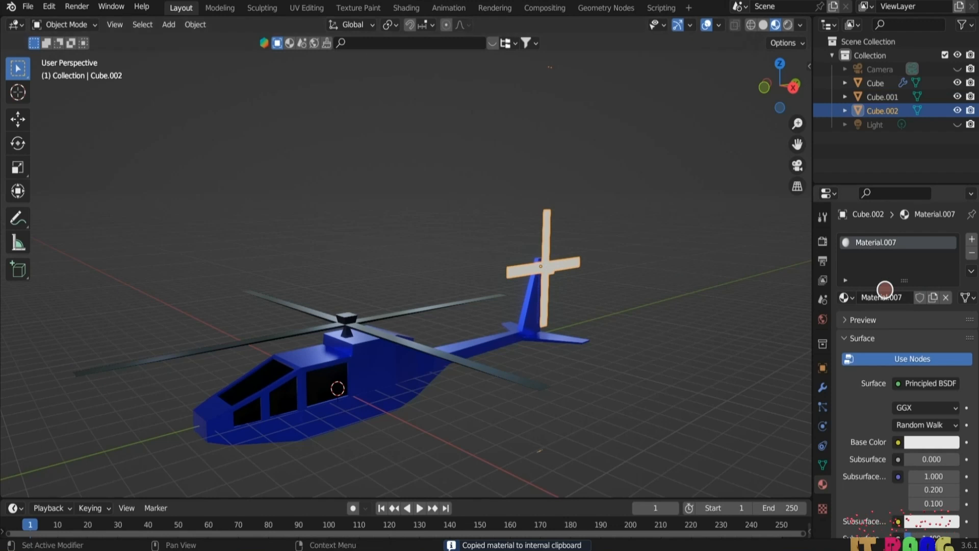
{"action": "left_click", "coordinate": [971, 270]}
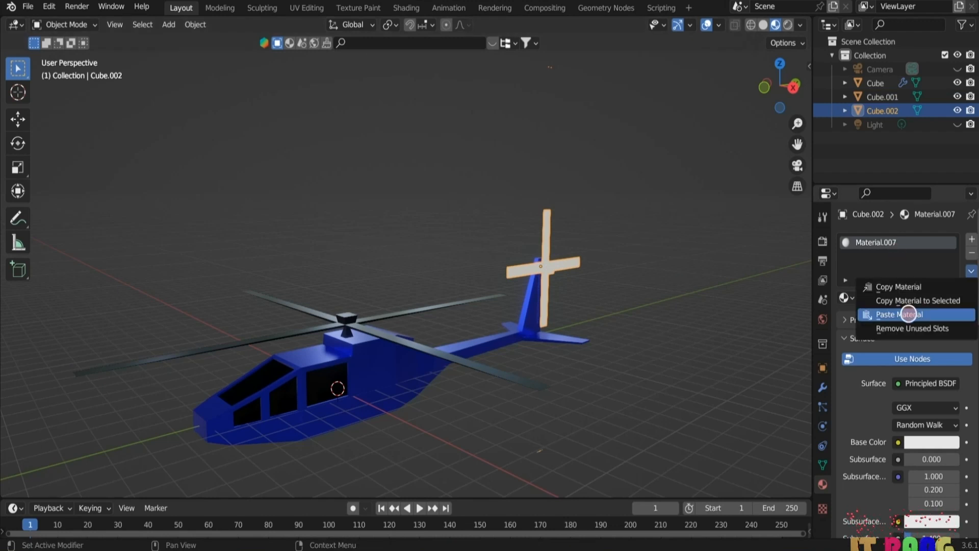
{"action": "left_click", "coordinate": [912, 312]}
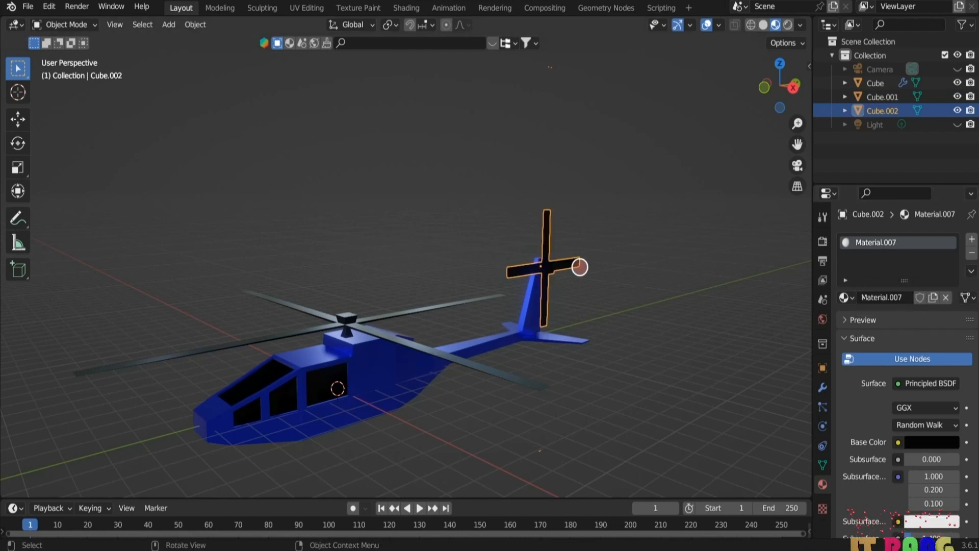
{"action": "left_click", "coordinate": [662, 316]}
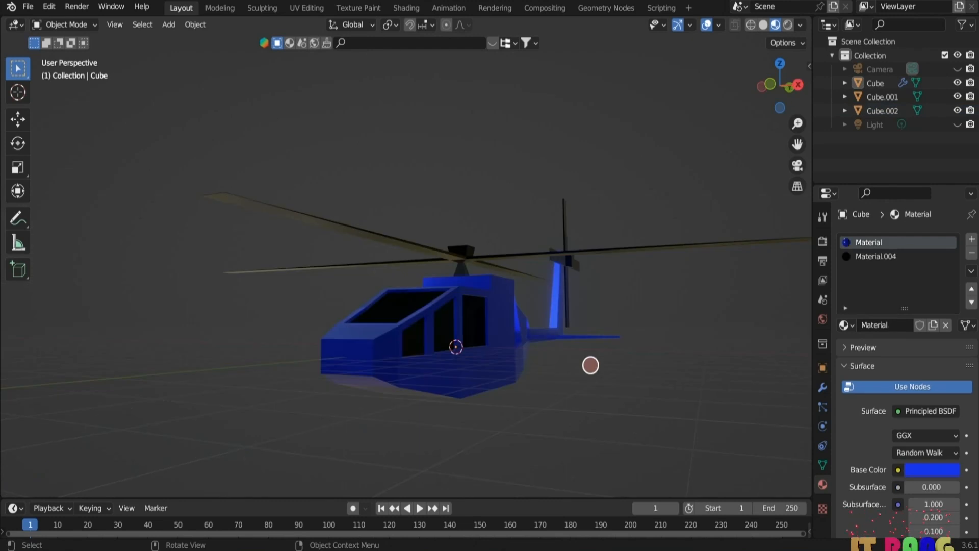
Step: Bevel all edges of the helicopter body by about 0.0284 m with 3 segments and return to Object Mode
{"action": "key", "text": "Tab"}
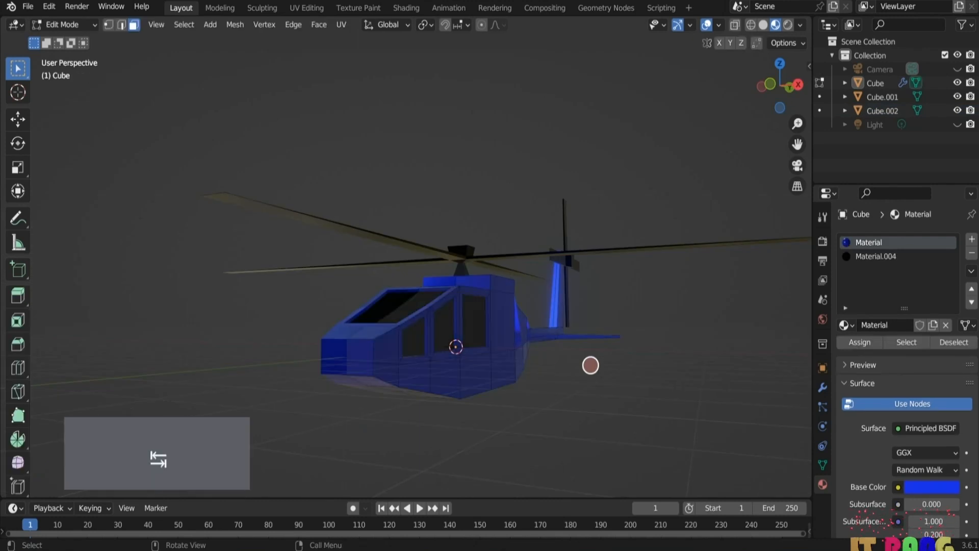
{"action": "key", "text": "a"}
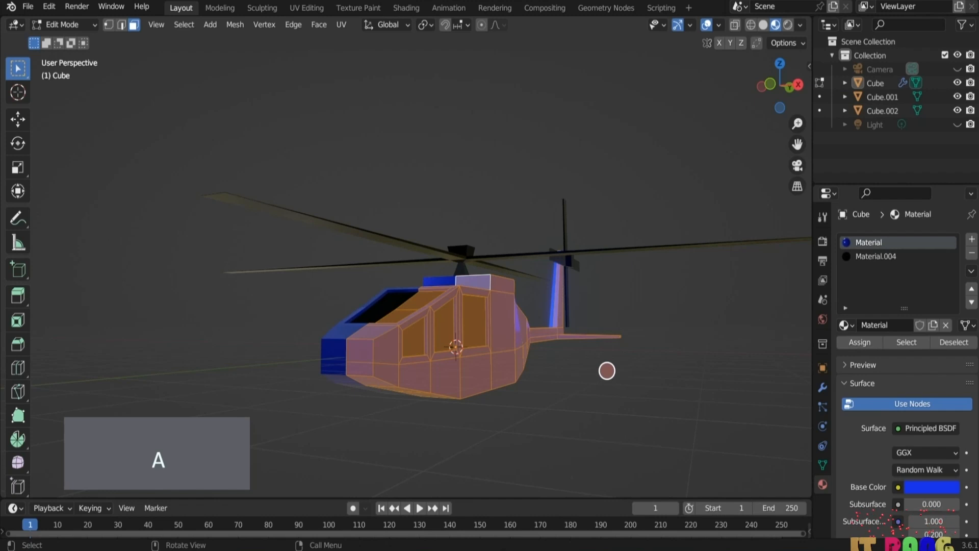
{"action": "key", "text": "ctrl+b"}
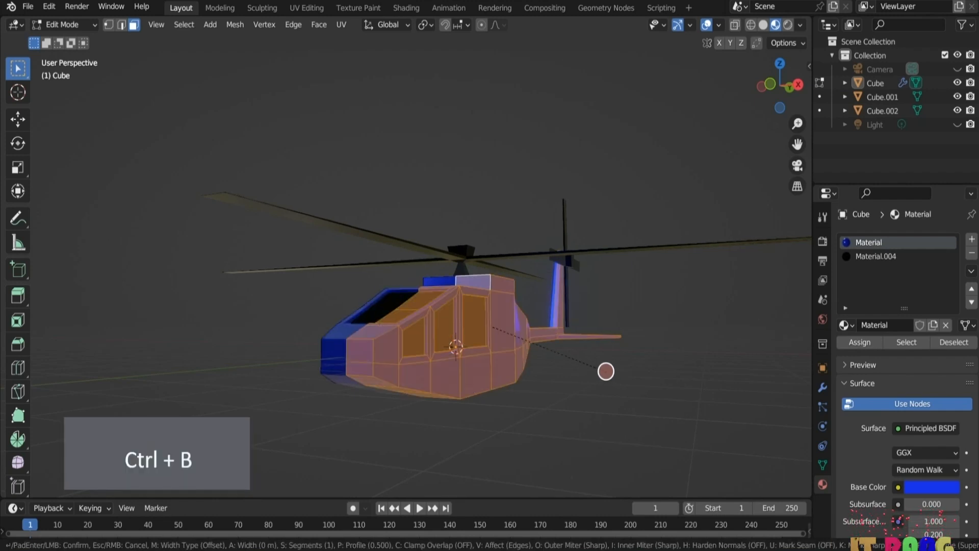
{"action": "left_click", "coordinate": [610, 371]}
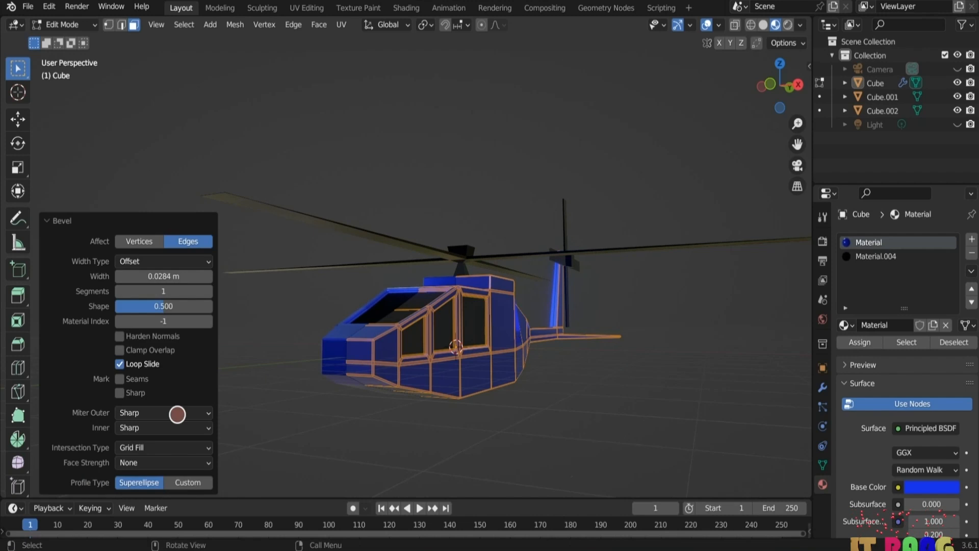
{"action": "left_click", "coordinate": [207, 291]}
{"action": "left_click", "coordinate": [208, 292]}
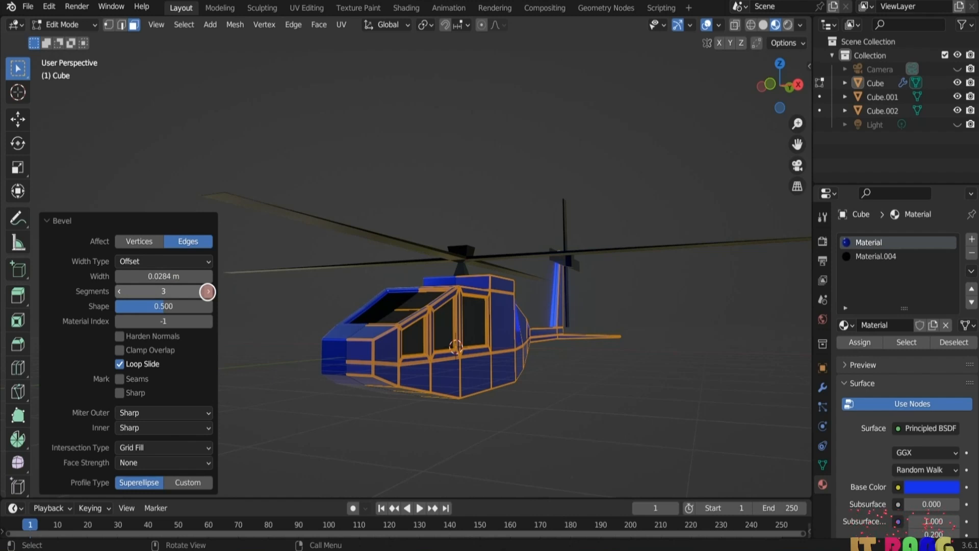
{"action": "left_click", "coordinate": [298, 414]}
{"action": "key", "text": "Tab"}
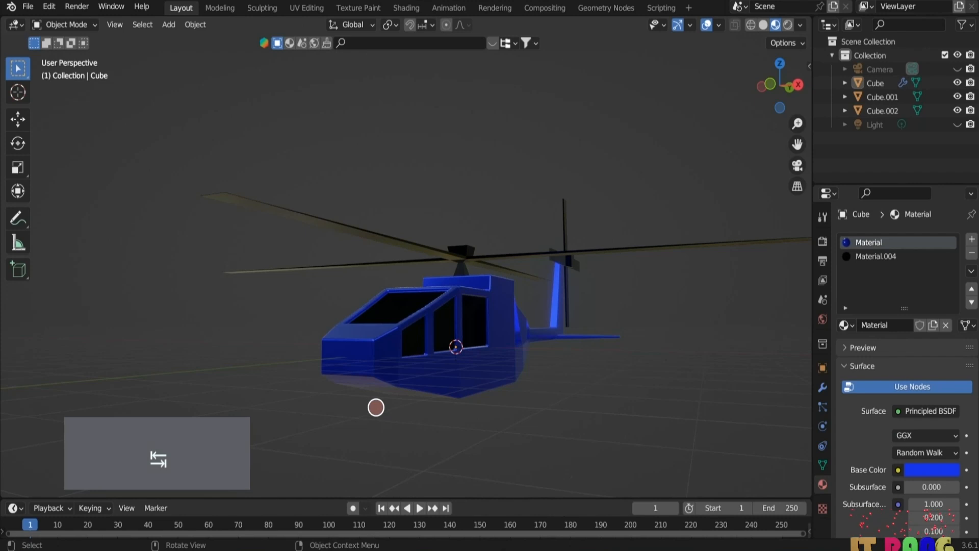
Step: Add a torus for a wheel and set its X location to 4.1 m, beside the fuselage
{"action": "middle_click_drag", "start_coordinate": [413, 413], "coordinate": [390, 396]}
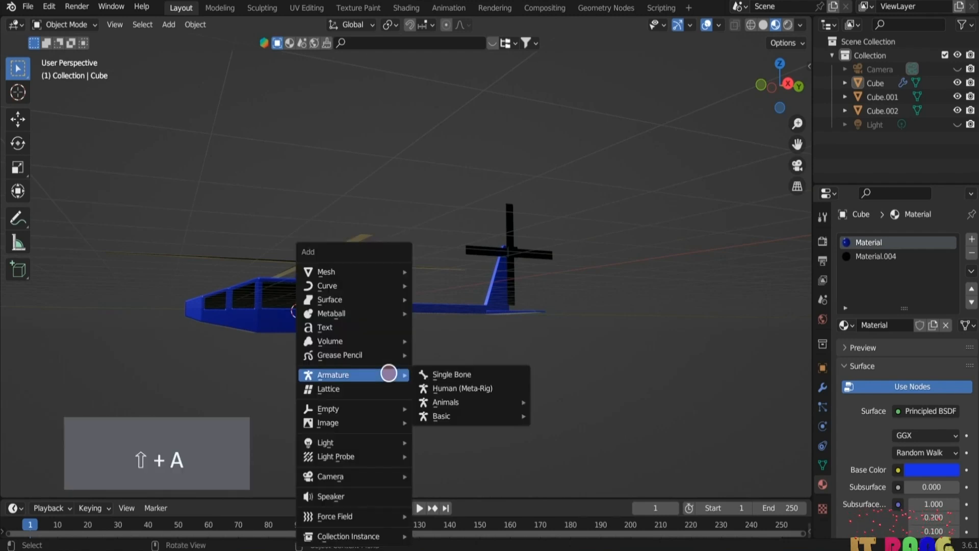
{"action": "mouse_move", "coordinate": [392, 274]}
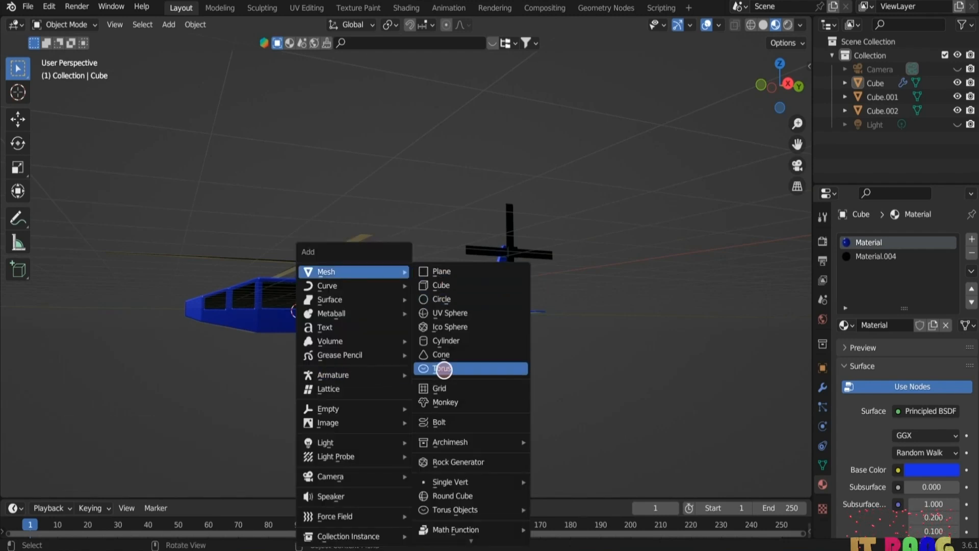
{"action": "left_click", "coordinate": [442, 368]}
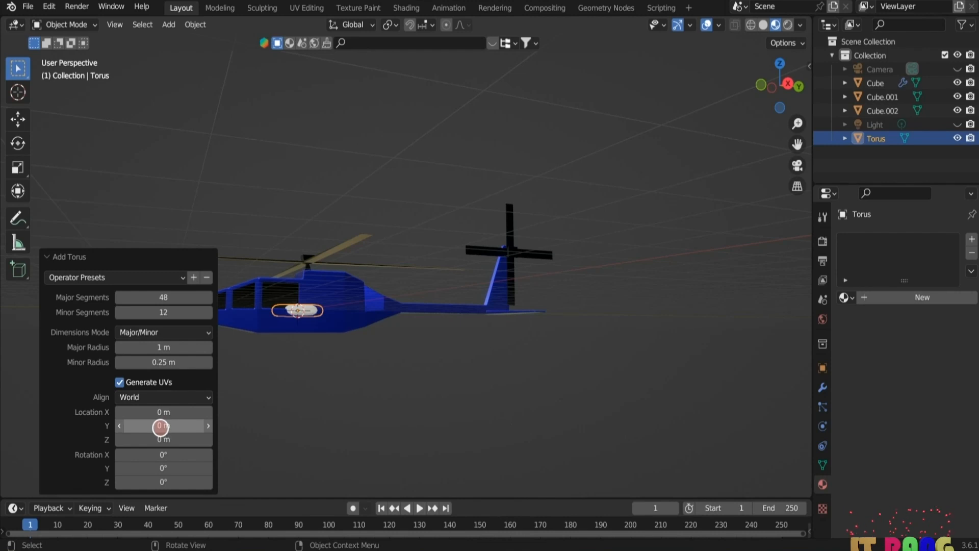
{"action": "left_click_drag", "start_coordinate": [158, 411], "coordinate": [556, 278]}
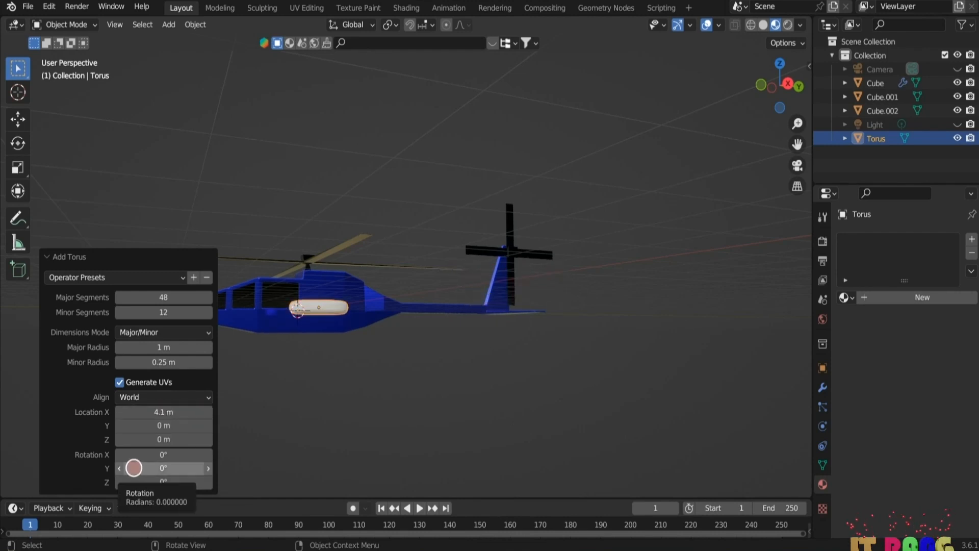
Step: Rotate the new torus 90° about Y and reduce its major radius to form a small upright wheel
{"action": "left_click_drag", "start_coordinate": [133, 468], "coordinate": [443, 337]}
{"action": "left_click", "coordinate": [149, 467]}
{"action": "type", "text": "90"}
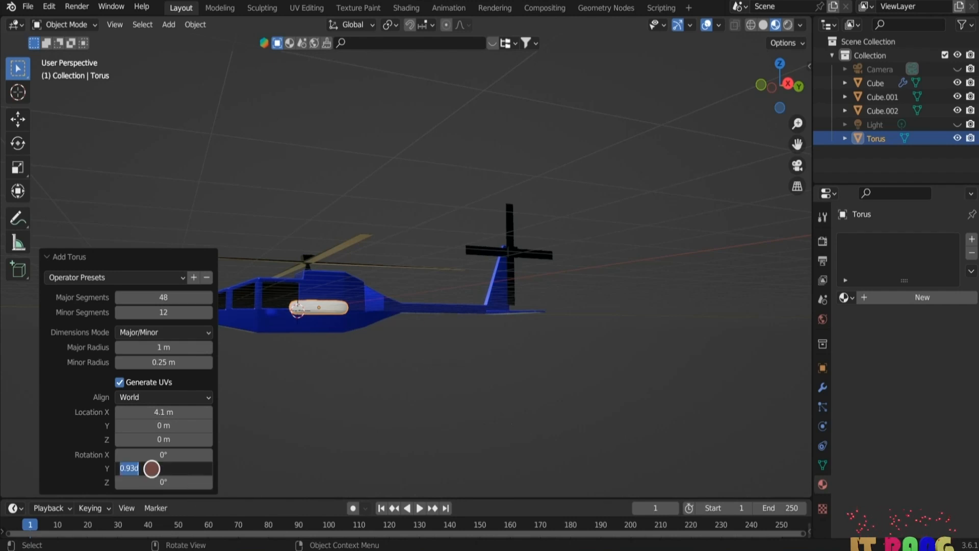
{"action": "key", "text": "Return"}
{"action": "left_click_drag", "start_coordinate": [138, 345], "coordinate": [414, 352]}
{"action": "left_click", "coordinate": [415, 351]}
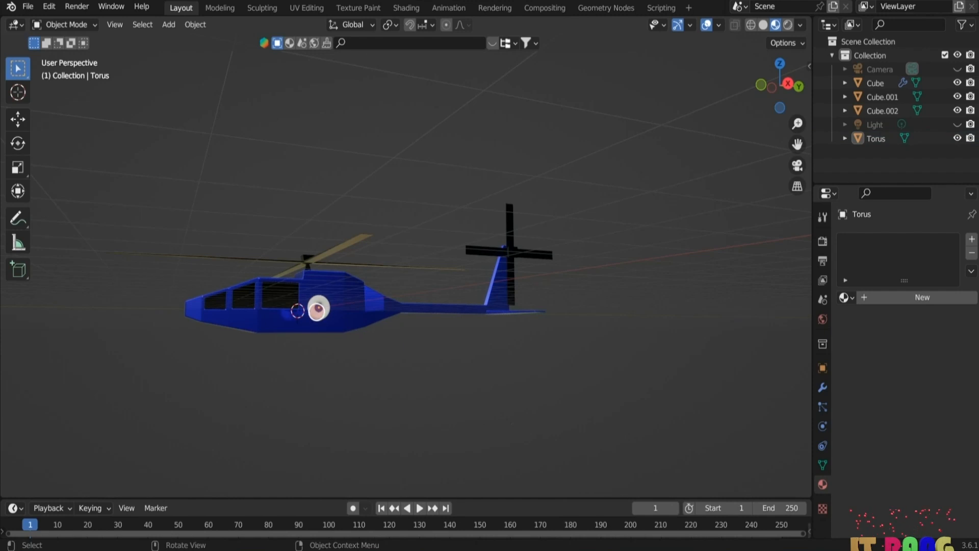
Step: Give the wheel a new material with a near-black base color
{"action": "left_click", "coordinate": [318, 308]}
{"action": "left_click", "coordinate": [909, 297]}
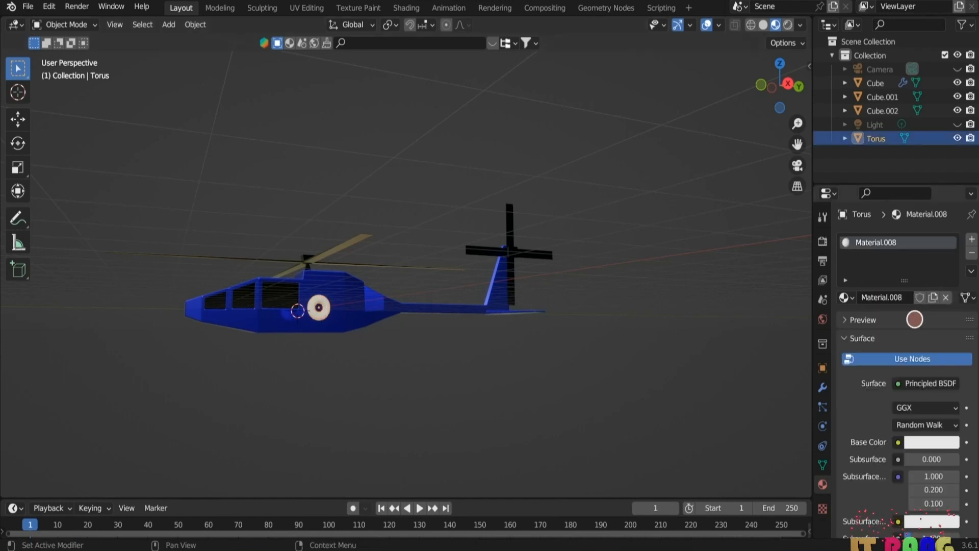
{"action": "left_click", "coordinate": [924, 441]}
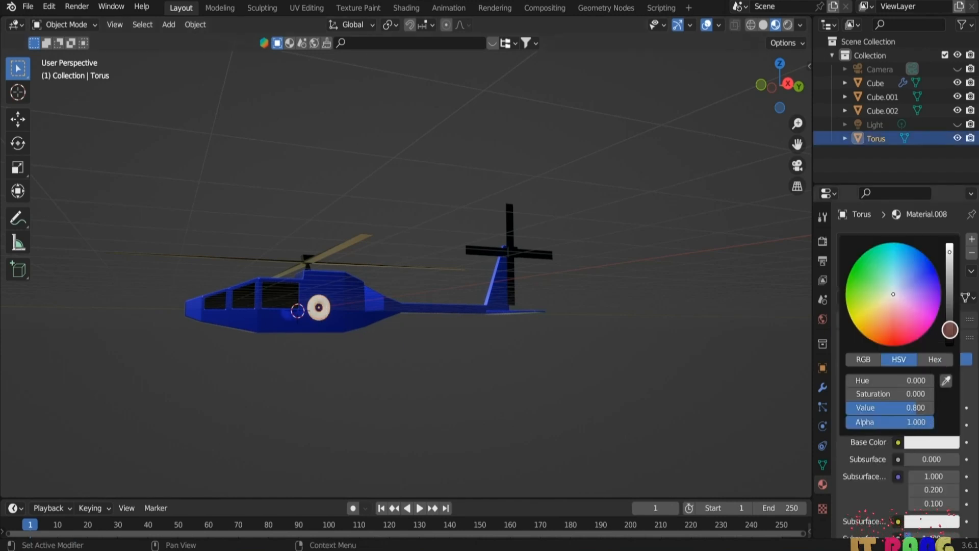
{"action": "left_click", "coordinate": [949, 339]}
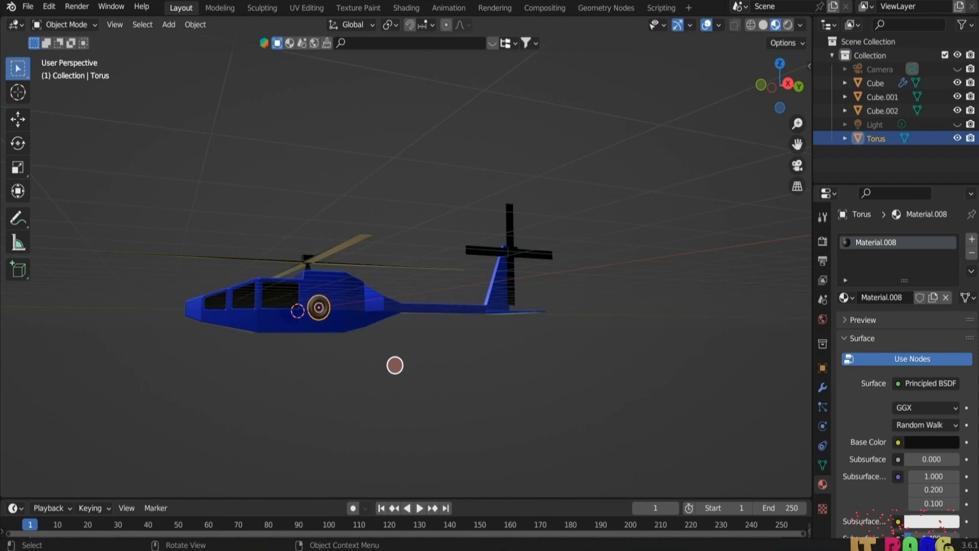
Step: Duplicate the wheel along Y and position both wheels beneath the fuselage, moving them about -3.49 m along X and downward along Z
{"action": "key", "text": "shift+d"}
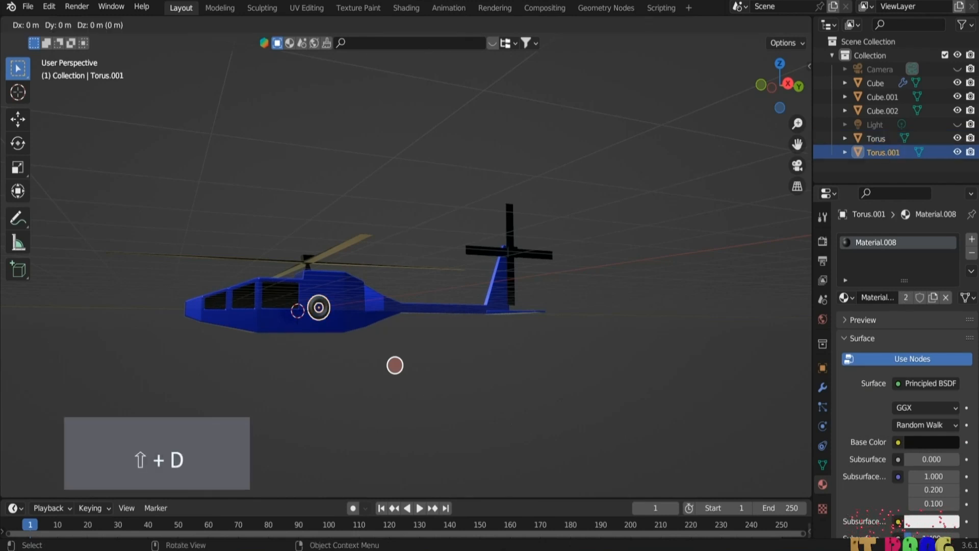
{"action": "key", "text": "y"}
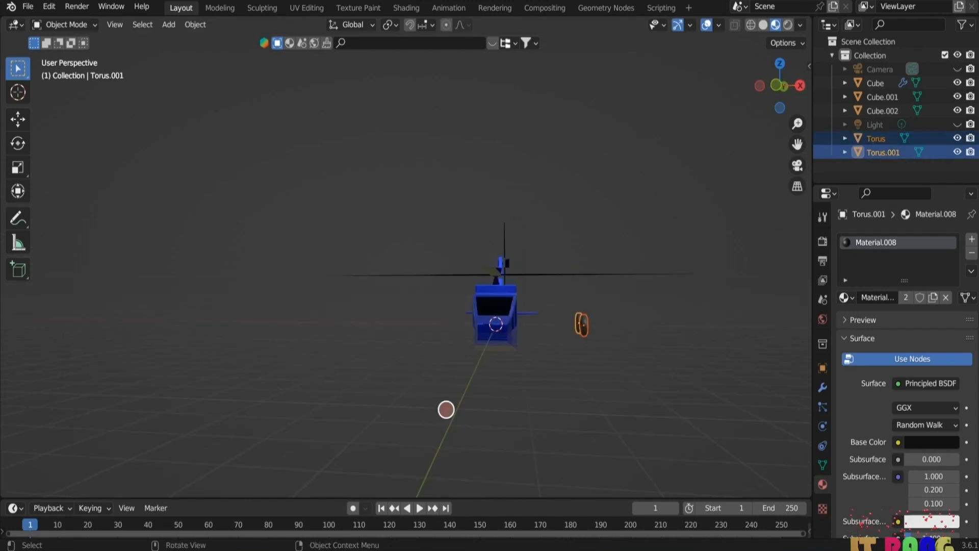
{"action": "key", "text": "g"}
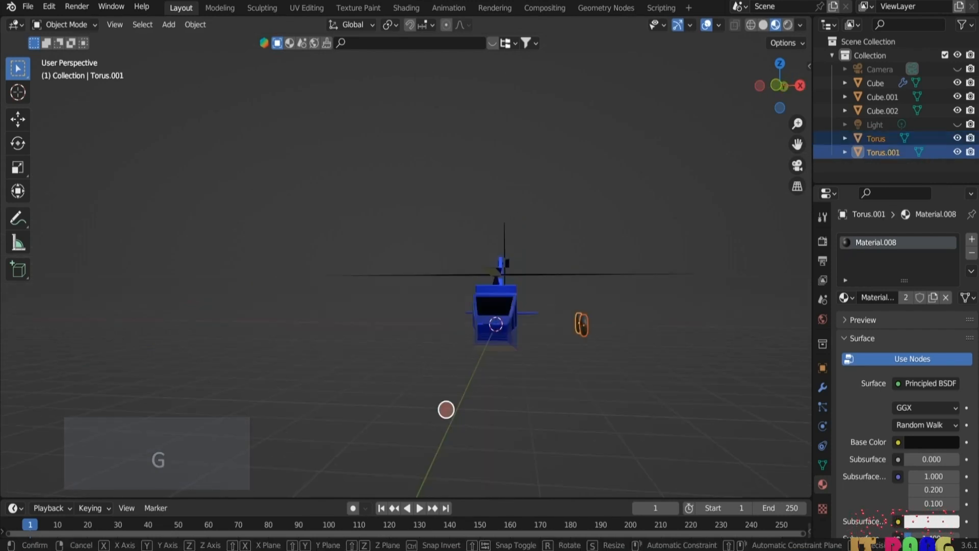
{"action": "key", "text": "x"}
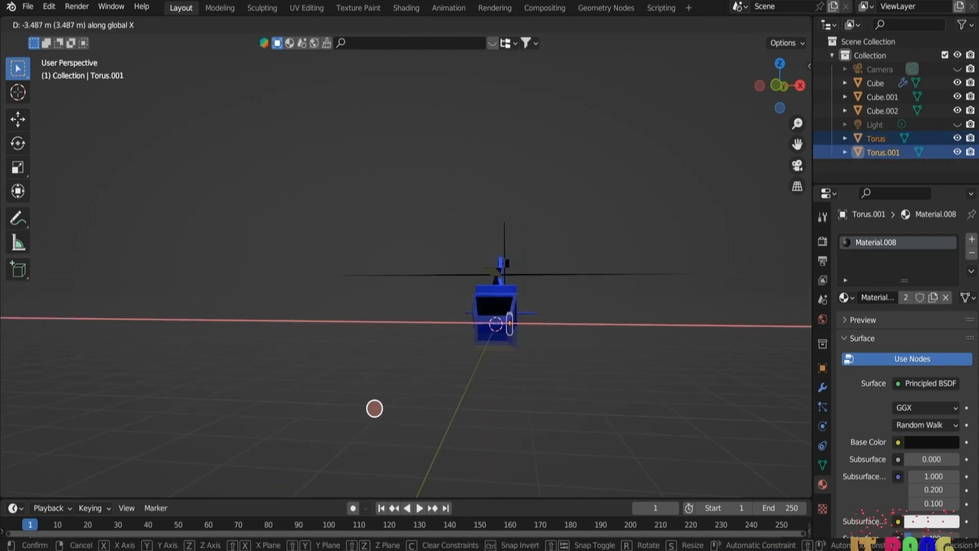
{"action": "left_click", "coordinate": [375, 408]}
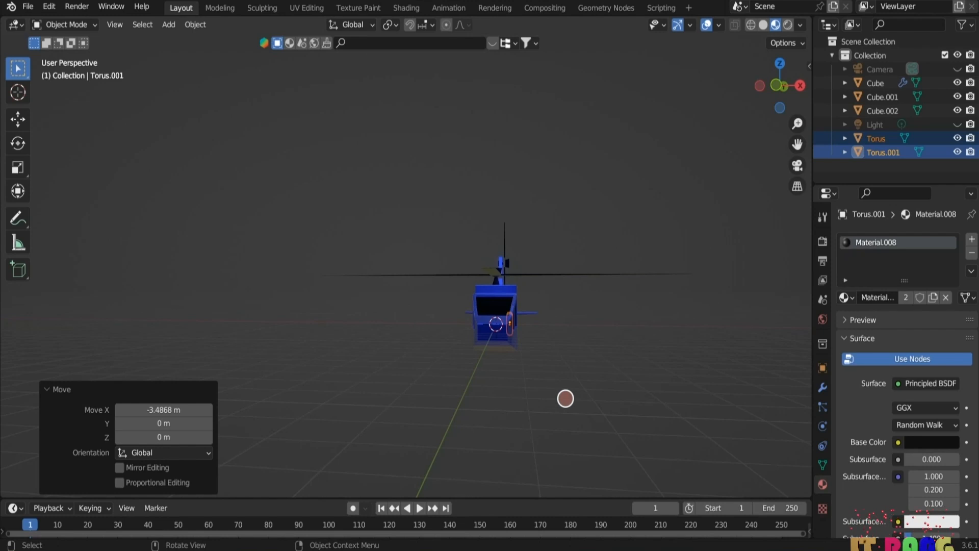
{"action": "key", "text": "g"}
{"action": "key", "text": "z"}
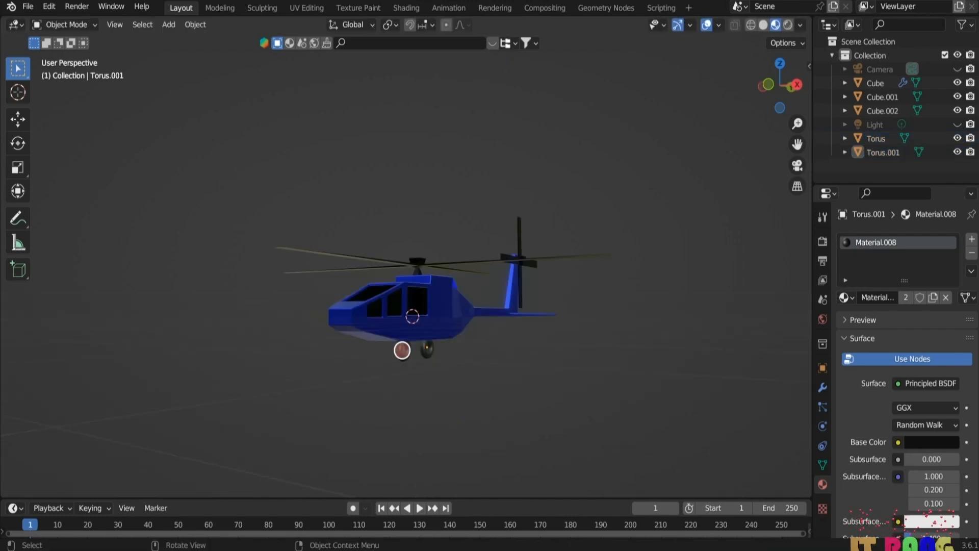
Step: Add a Mirror modifier on the X axis to the front wheel, using the helicopter body as the mirror object
{"action": "left_click", "coordinate": [402, 349]}
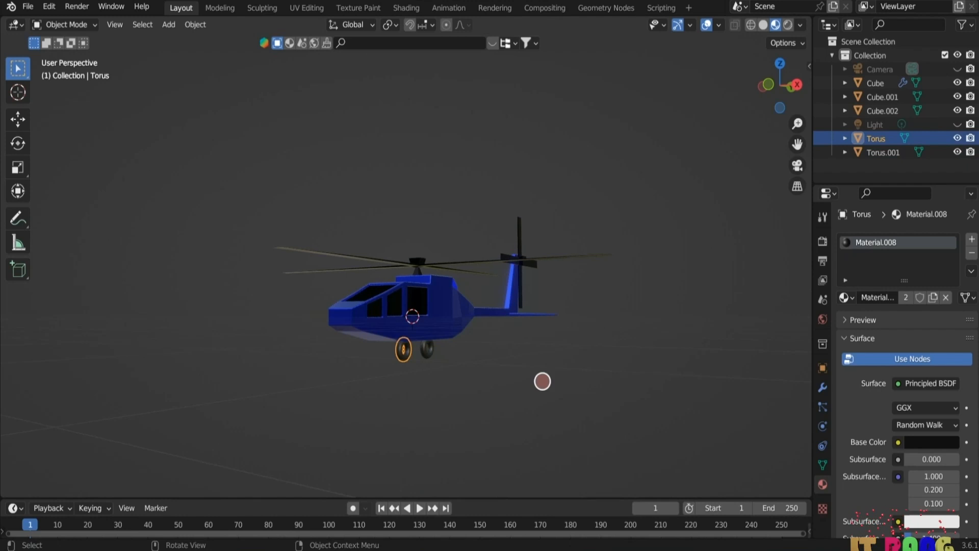
{"action": "left_click", "coordinate": [823, 387]}
{"action": "left_click", "coordinate": [944, 246]}
{"action": "left_click", "coordinate": [758, 394]}
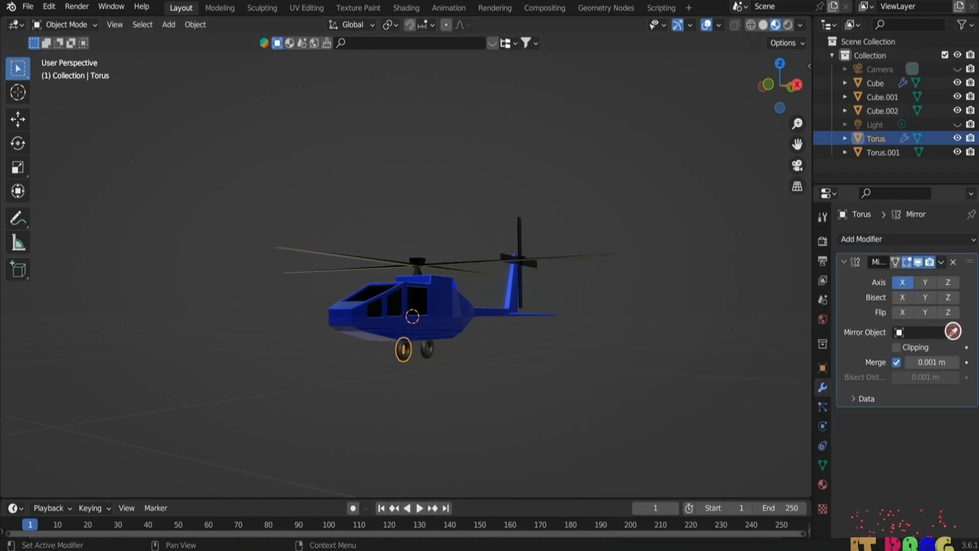
{"action": "left_click", "coordinate": [953, 332]}
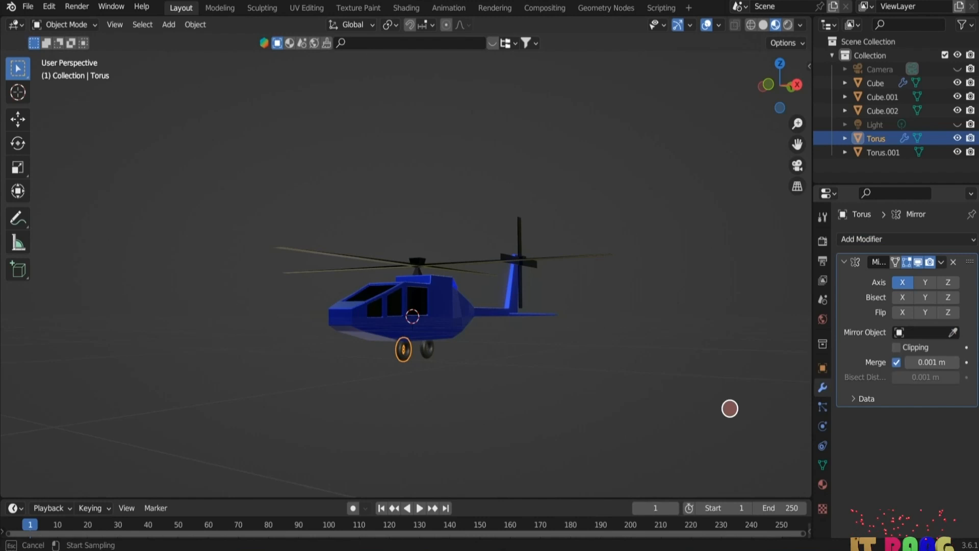
{"action": "left_click", "coordinate": [356, 323]}
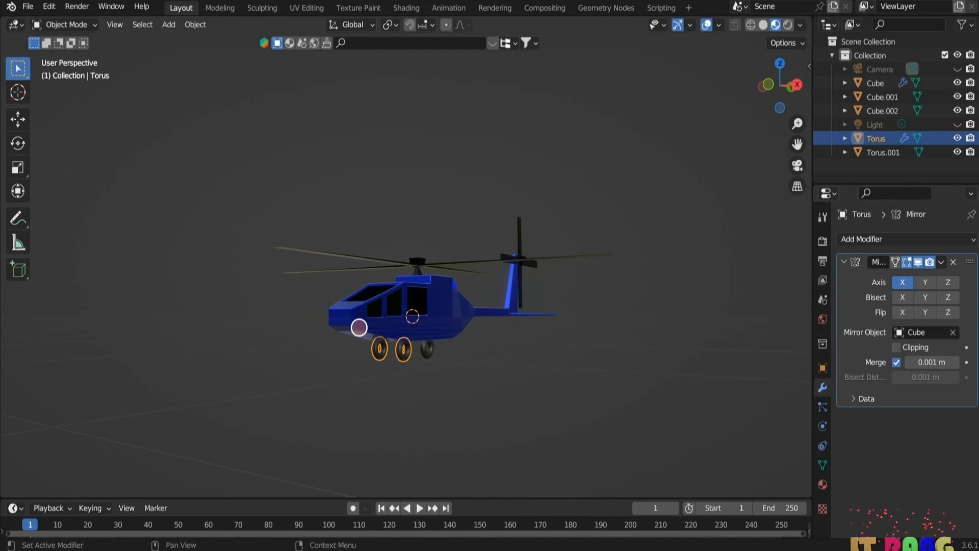
{"action": "middle_click_drag", "start_coordinate": [426, 416], "coordinate": [472, 415]}
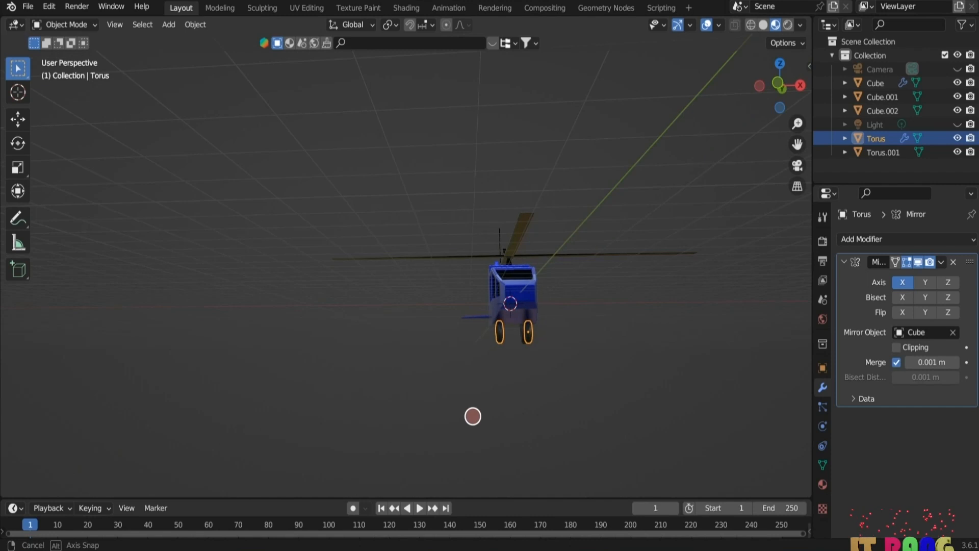
Step: Move the rear wheel about -0.57 m along X to centre it under the body, and shift it along Y toward the tail
{"action": "left_click", "coordinate": [523, 333]}
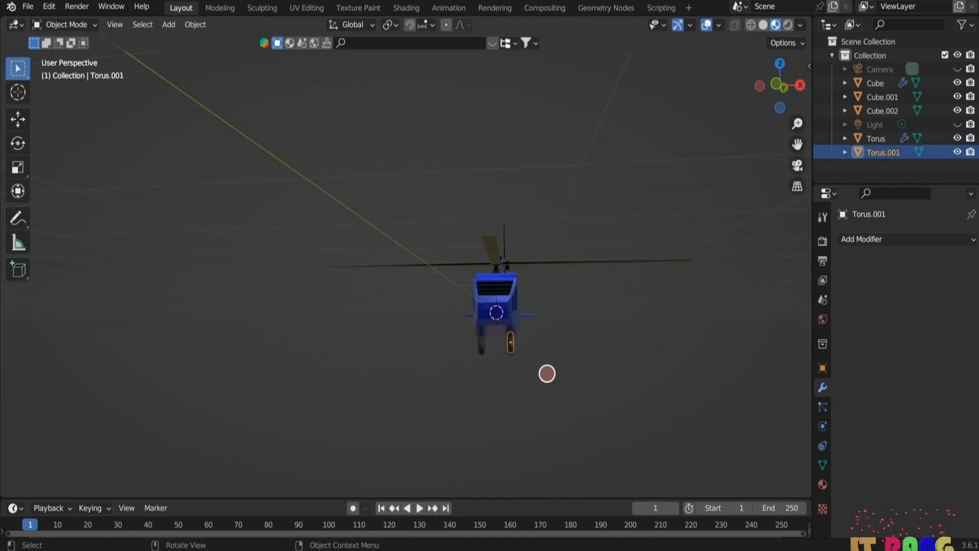
{"action": "key", "text": "g"}
{"action": "key", "text": "x"}
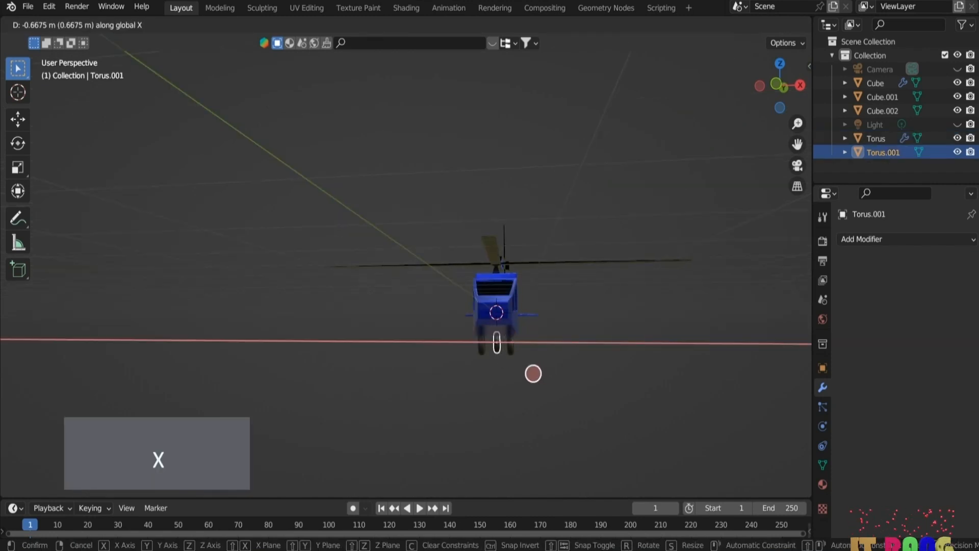
{"action": "left_click", "coordinate": [533, 373]}
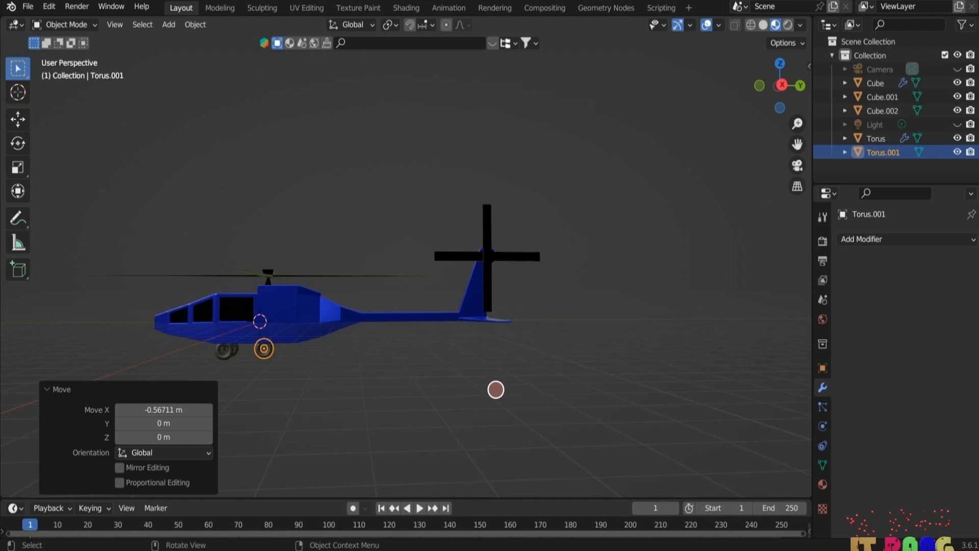
{"action": "key", "text": "g"}
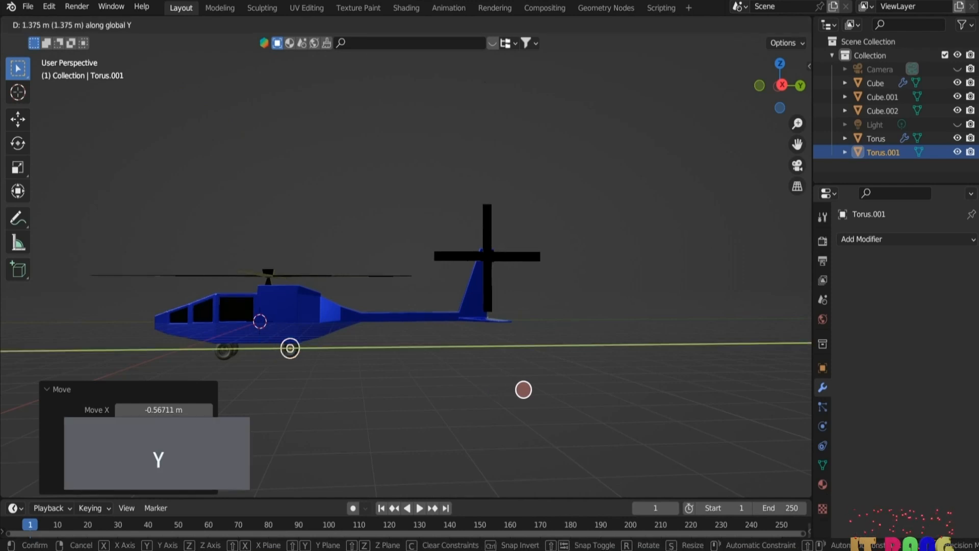
Step: Apply Shade Smooth to the helicopter body
{"action": "left_click", "coordinate": [377, 331]}
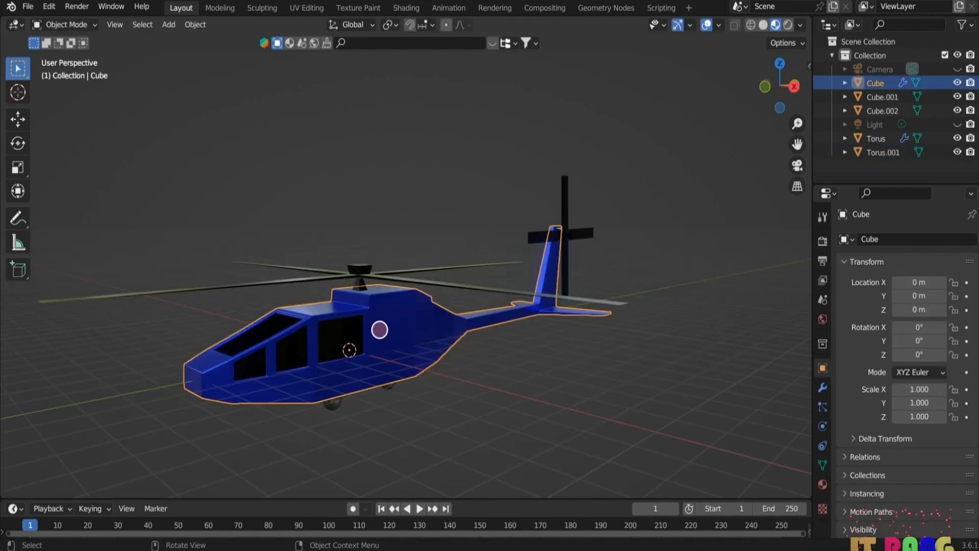
{"action": "right_click", "coordinate": [379, 326]}
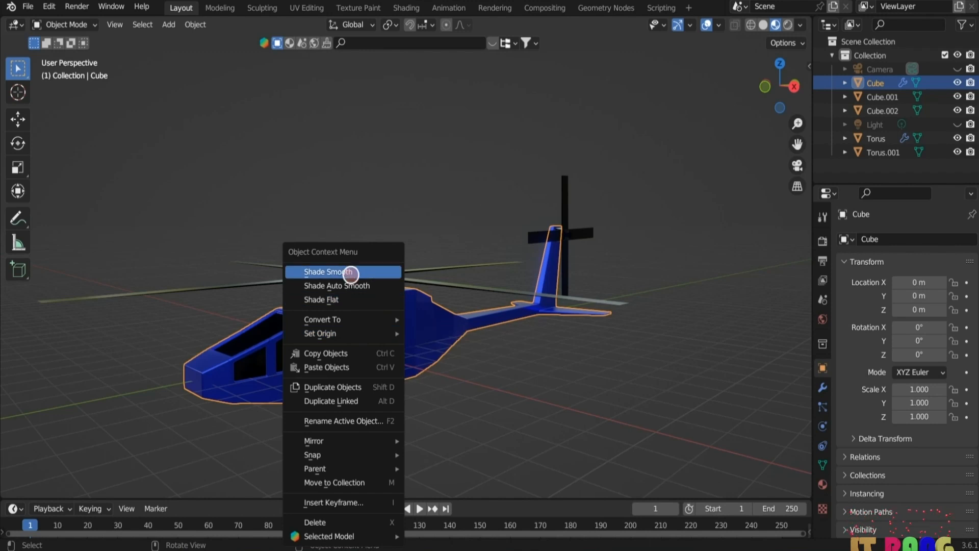
{"action": "left_click", "coordinate": [347, 270]}
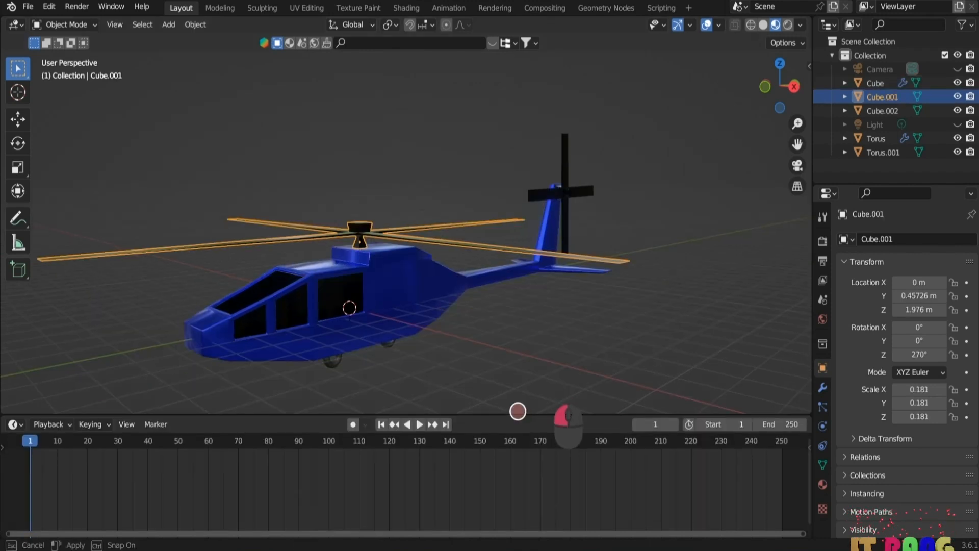
Step: Enlarge the timeline area and insert a Rotation keyframe for the main rotor at frame 1
{"action": "left_click_drag", "start_coordinate": [516, 411], "coordinate": [518, 411]}
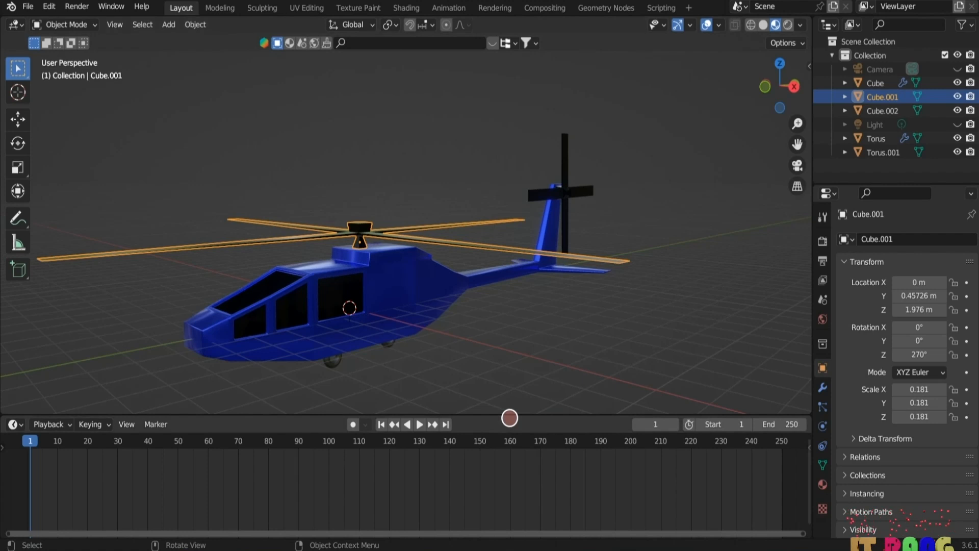
{"action": "scroll", "coordinate": [599, 321], "scroll_direction": "down", "scroll_amount": 2}
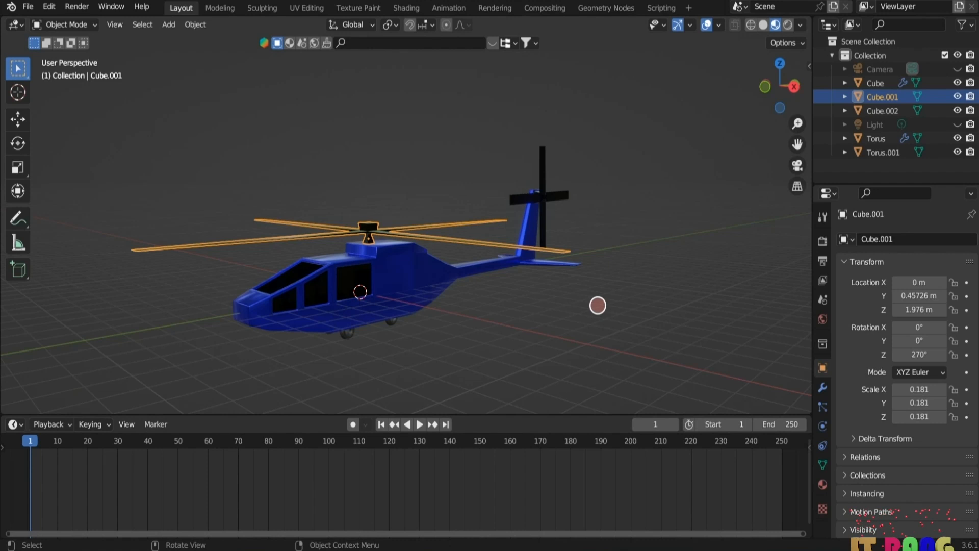
{"action": "key", "text": "i"}
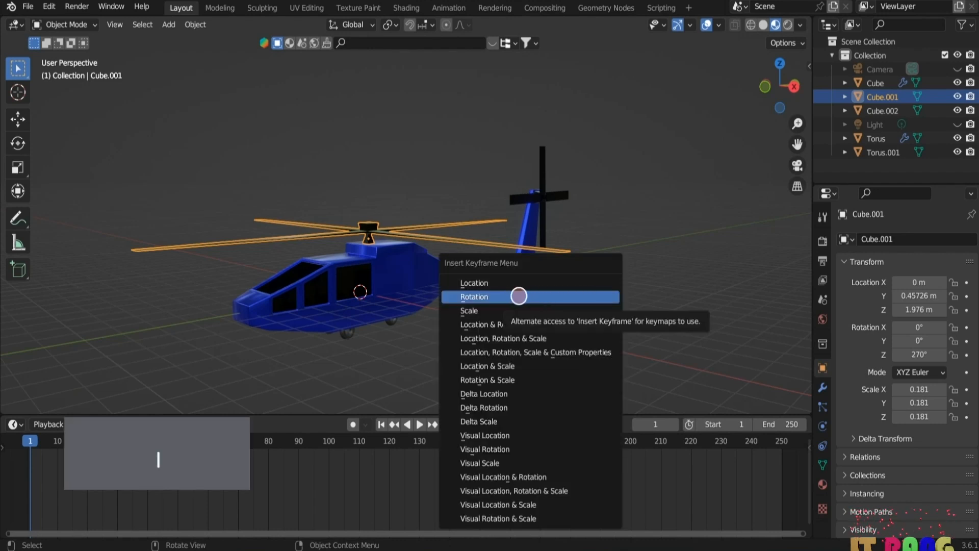
{"action": "left_click", "coordinate": [518, 295]}
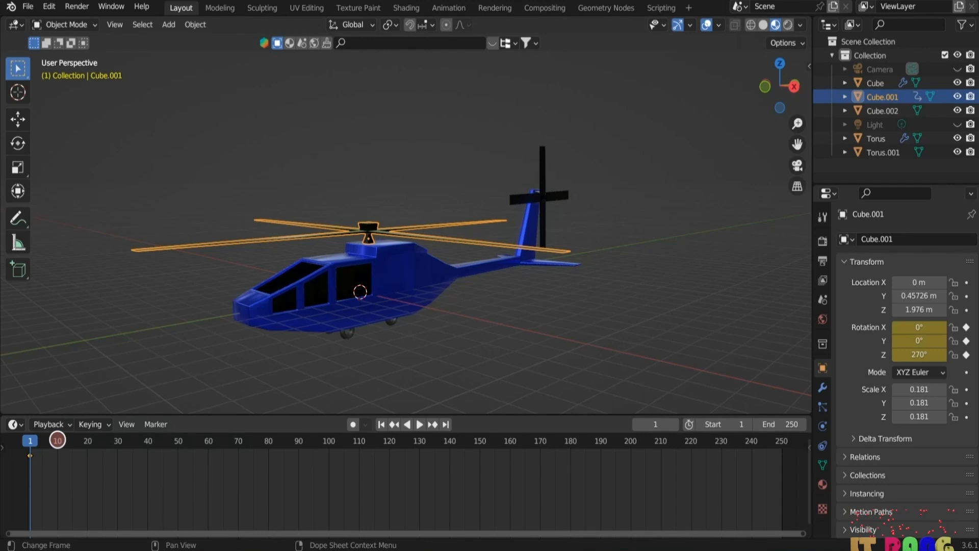
Step: At frame 10, rotate the main rotor 360° about the global Z axis and insert a Rotation keyframe
{"action": "left_click", "coordinate": [57, 440]}
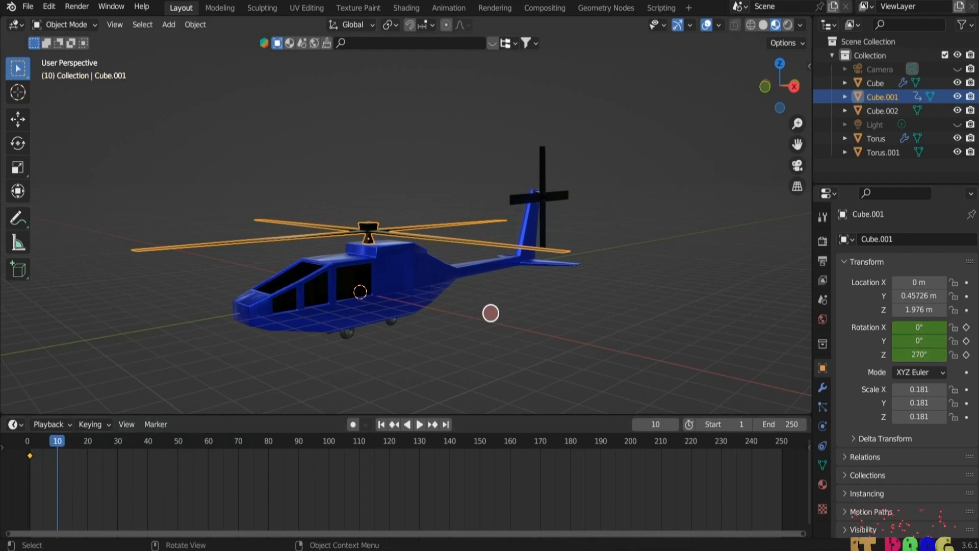
{"action": "key", "text": "r"}
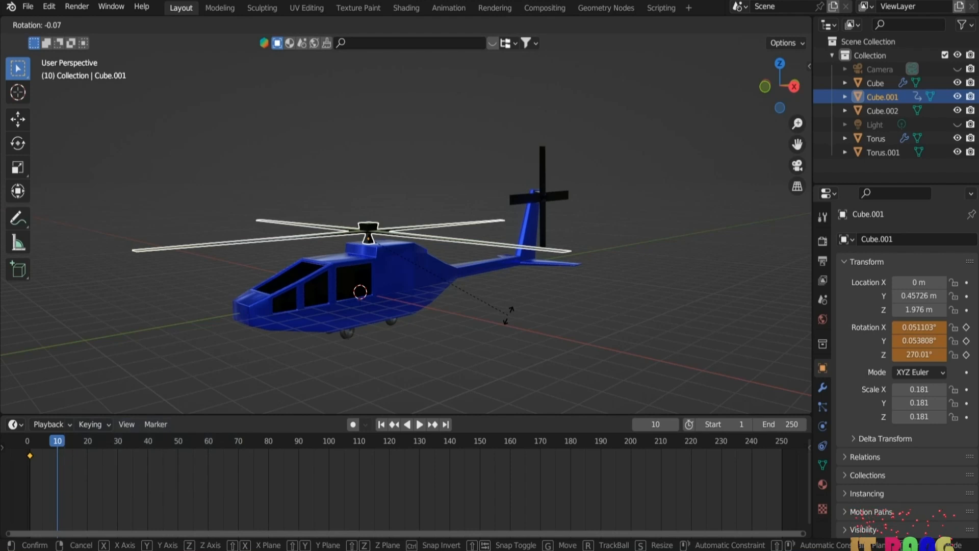
{"action": "key", "text": "z"}
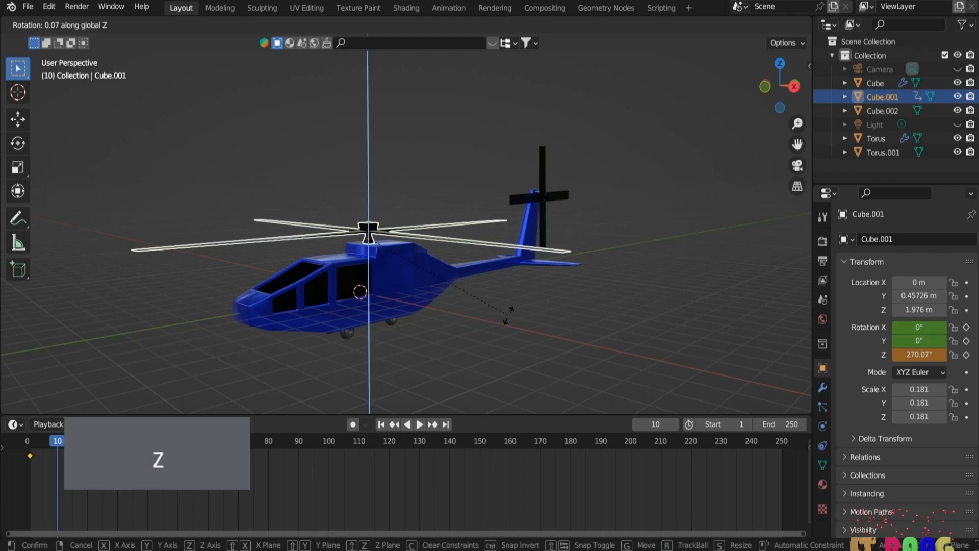
{"action": "type", "text": "36"}
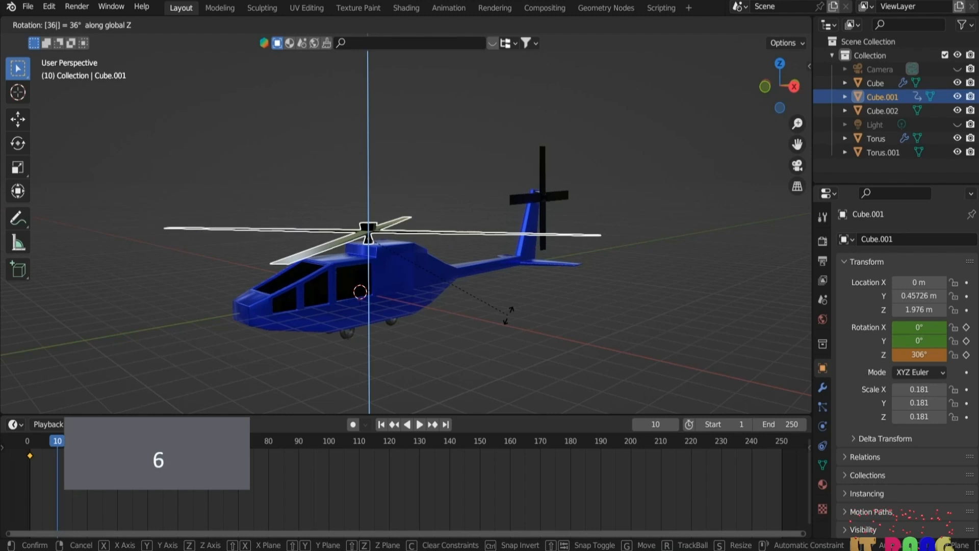
{"action": "type", "text": "0"}
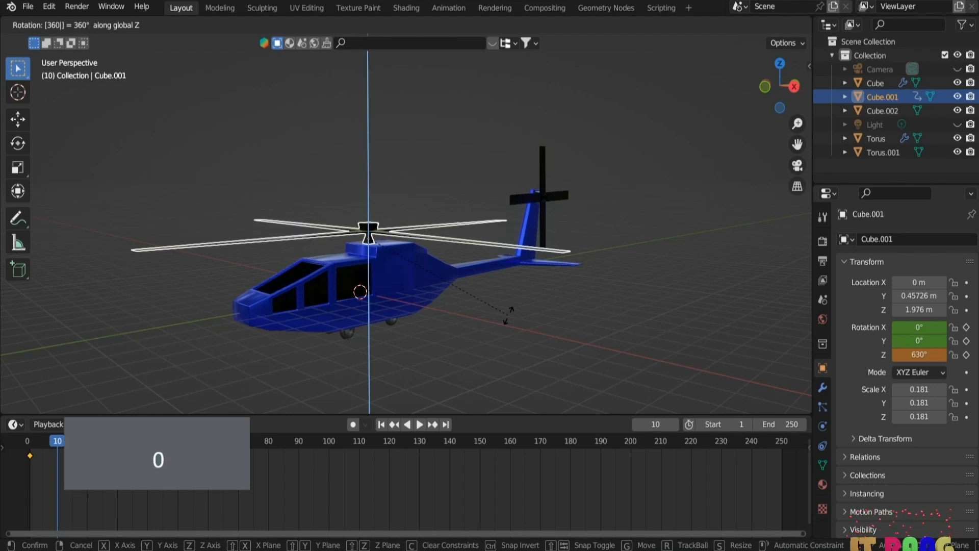
{"action": "key", "text": "Return"}
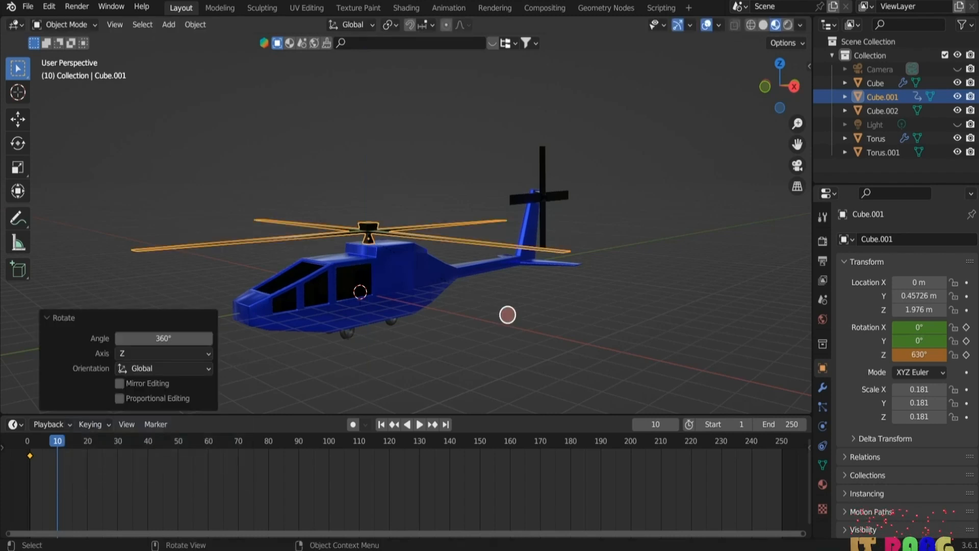
{"action": "key", "text": "i"}
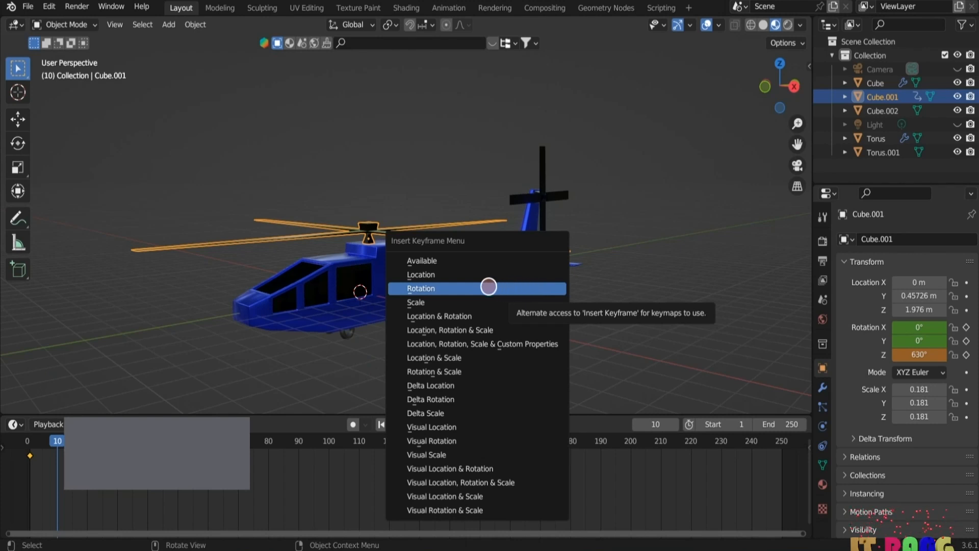
{"action": "left_click", "coordinate": [488, 286]}
Step: Make the main rotor's rotation curves cyclic in the Graph Editor using Make Cyclic (F-Modifier), and play back the animation
{"action": "left_click_drag", "start_coordinate": [61, 444], "coordinate": [28, 444]}
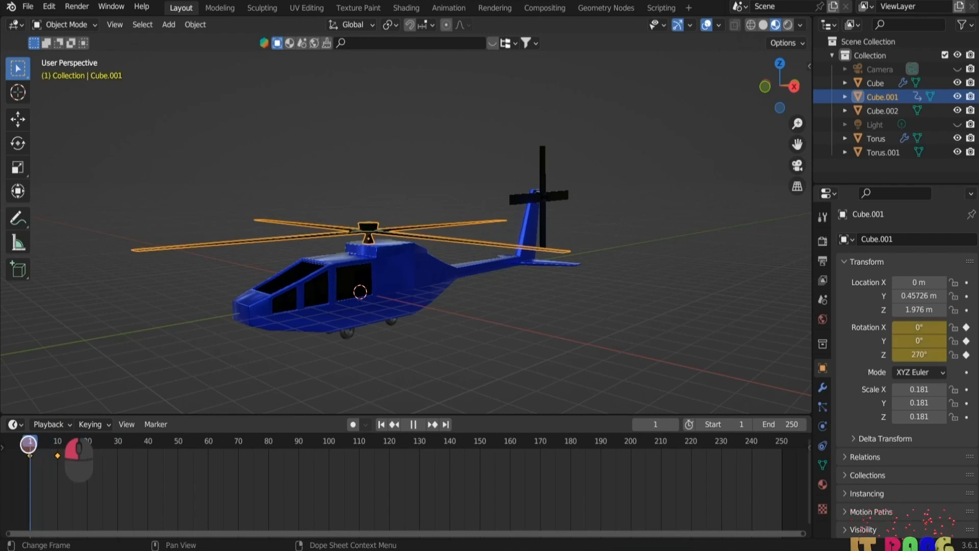
{"action": "left_click", "coordinate": [13, 424]}
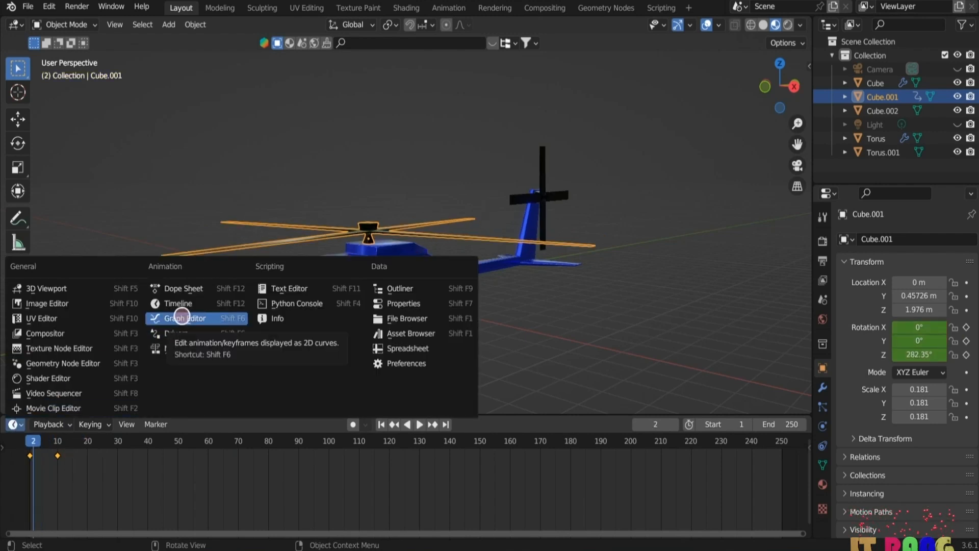
{"action": "left_click", "coordinate": [189, 319]}
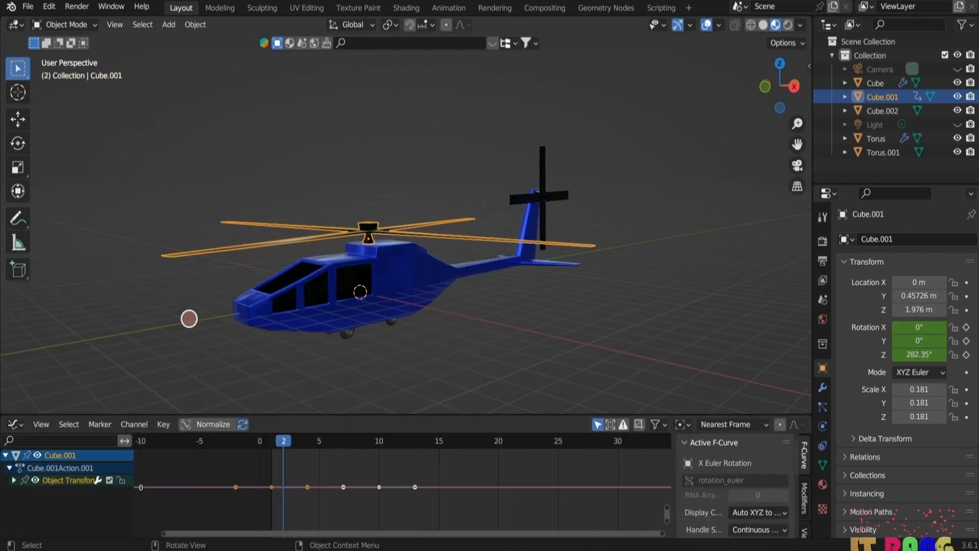
{"action": "left_click", "coordinate": [131, 425]}
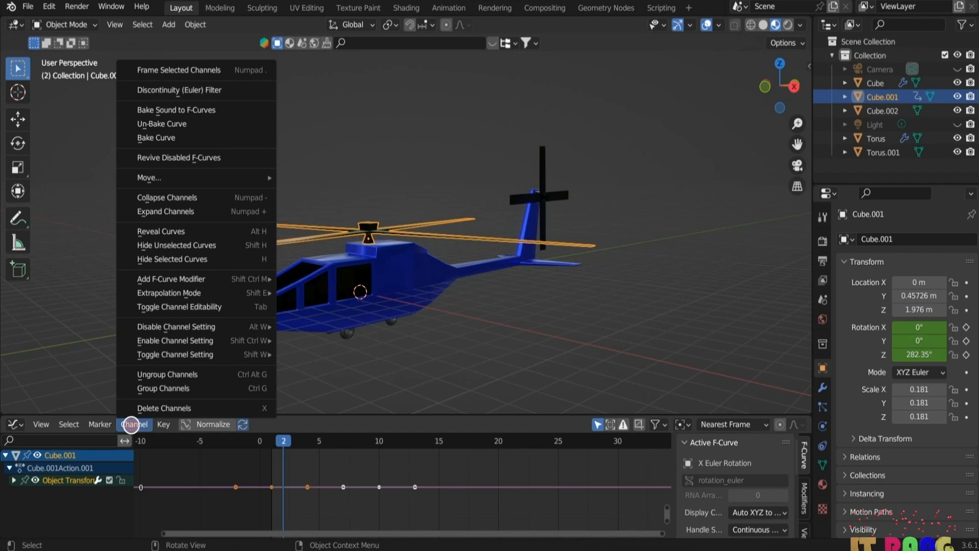
{"action": "mouse_move", "coordinate": [169, 294]}
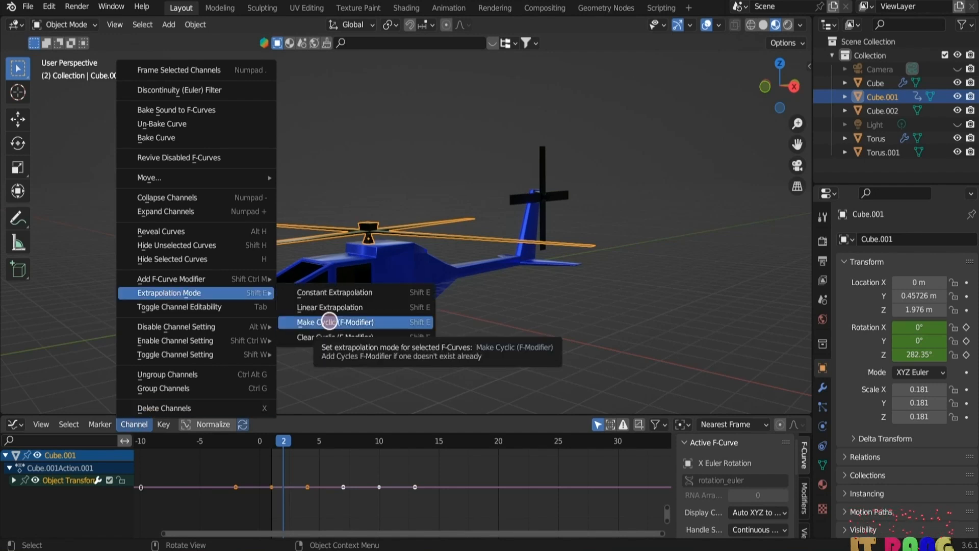
{"action": "left_click", "coordinate": [329, 321]}
{"action": "key", "text": "space"}
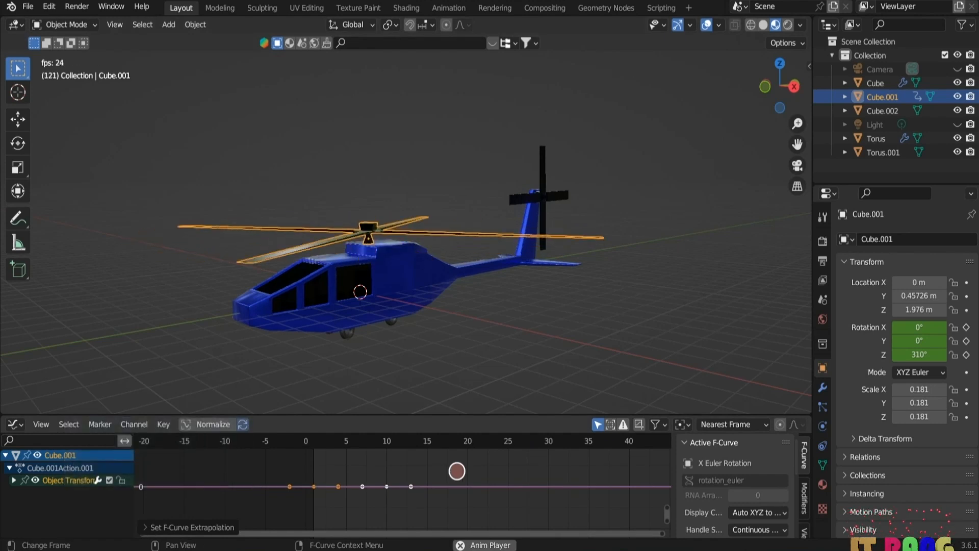
{"action": "key", "text": "space"}
Step: Return to the Timeline and insert a Rotation keyframe for the tail rotor at frame 1
{"action": "left_click", "coordinate": [20, 424]}
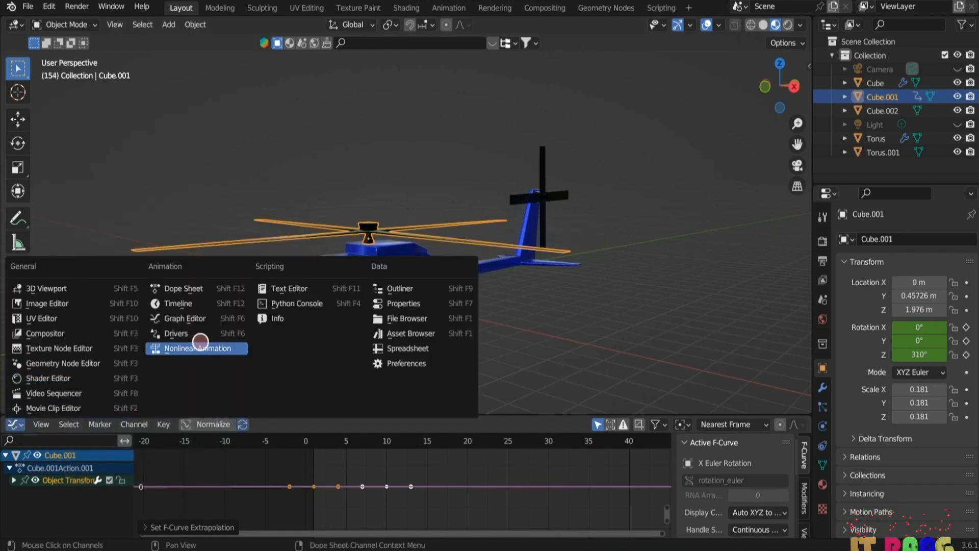
{"action": "left_click", "coordinate": [184, 305]}
{"action": "left_click", "coordinate": [541, 196]}
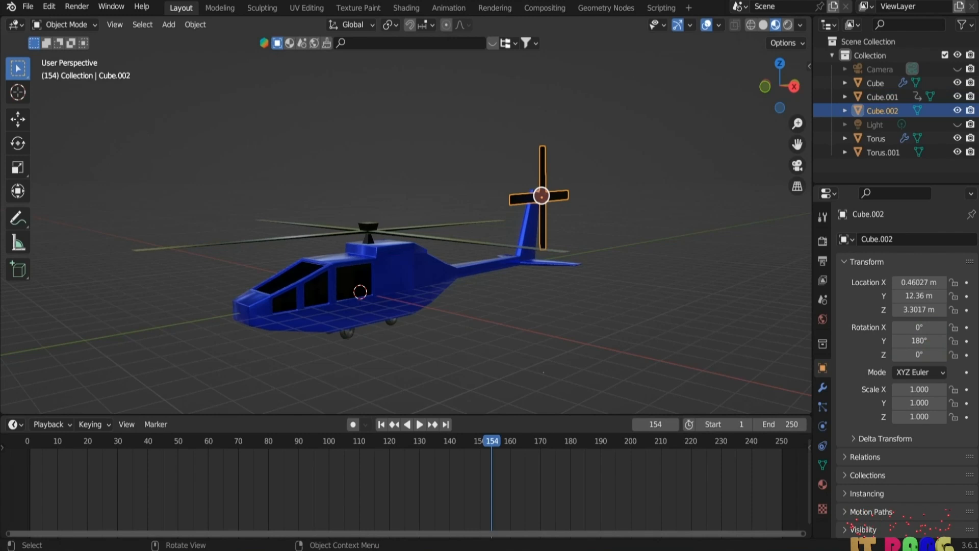
{"action": "left_click", "coordinate": [382, 424]}
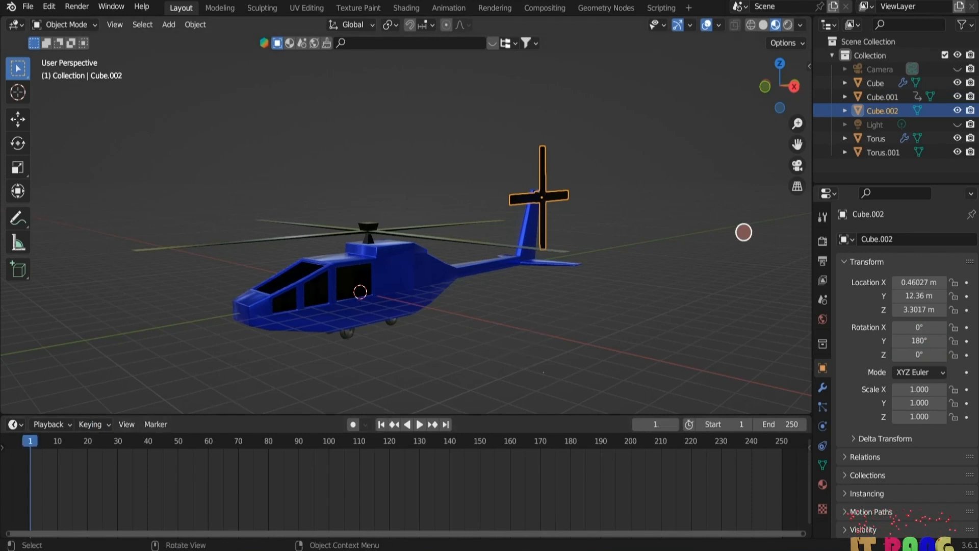
{"action": "key", "text": "i"}
{"action": "left_click", "coordinate": [656, 237]}
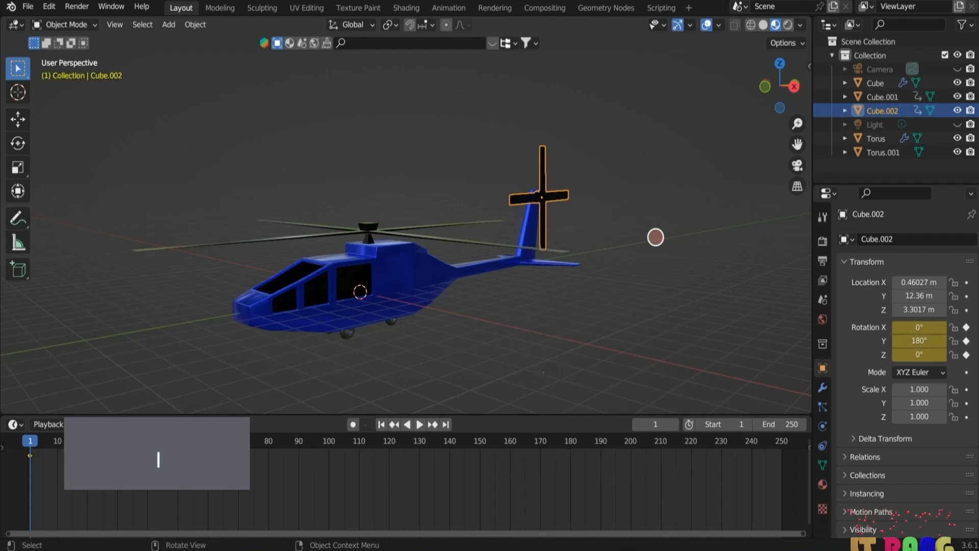
Step: At frame 10, rotate the tail rotor 360° about the global X axis and insert a Rotation keyframe
{"action": "left_click", "coordinate": [56, 440]}
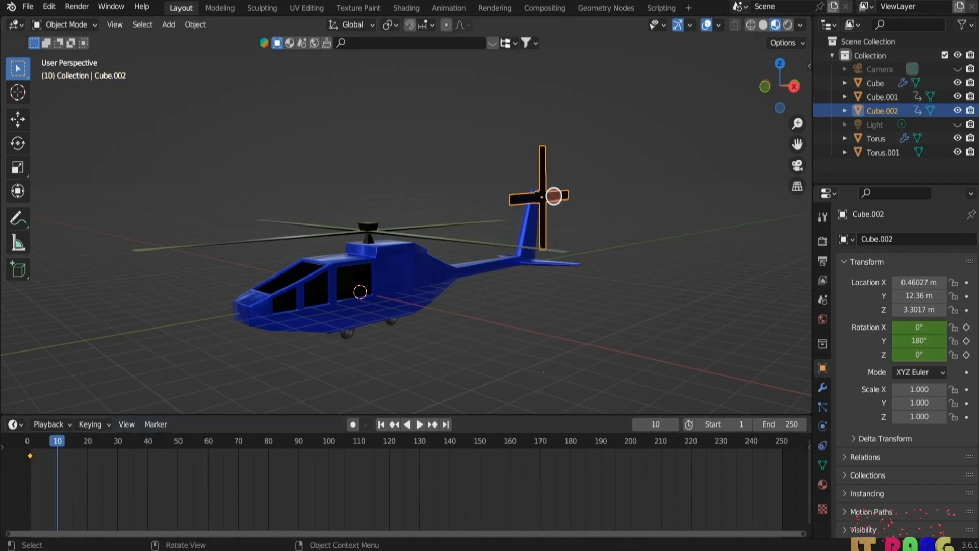
{"action": "key", "text": "r"}
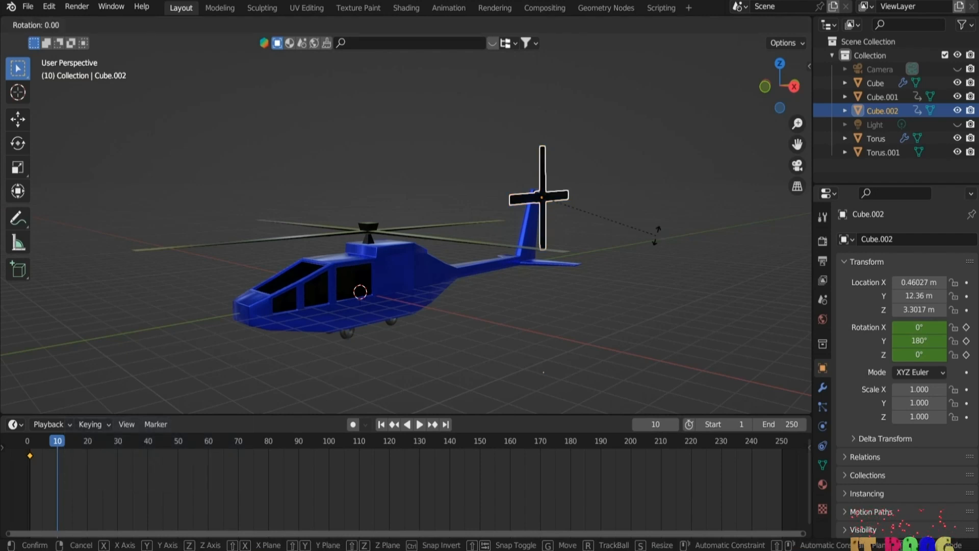
{"action": "key", "text": "x"}
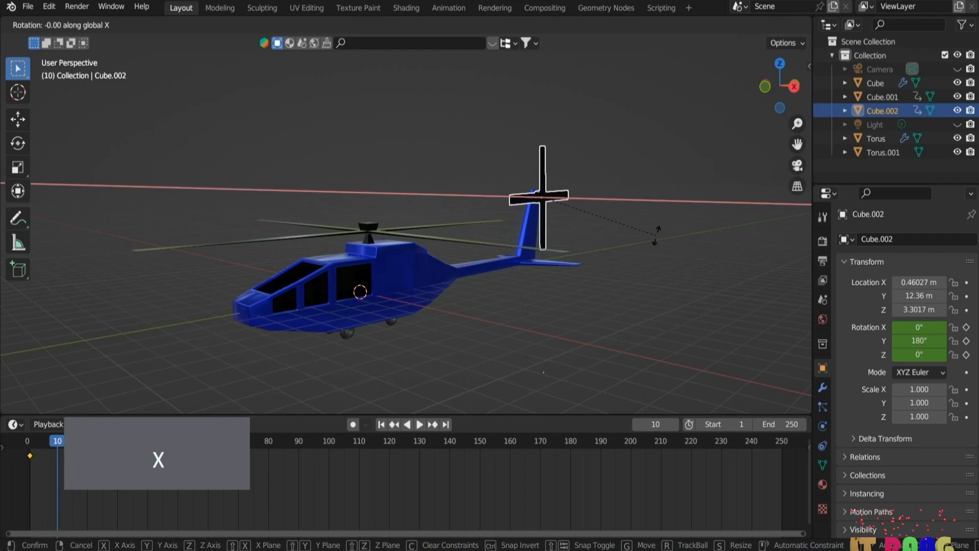
{"action": "type", "text": "360"}
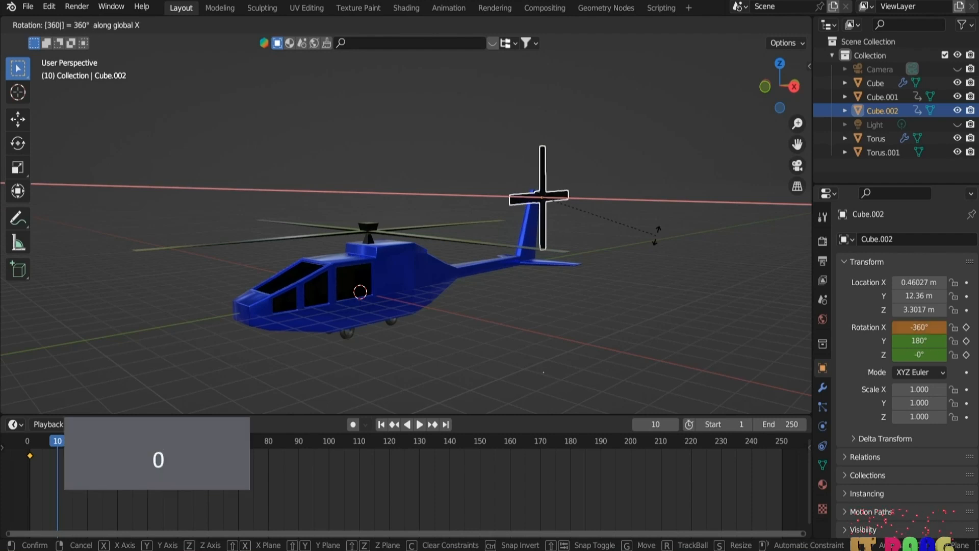
{"action": "key", "text": "Return"}
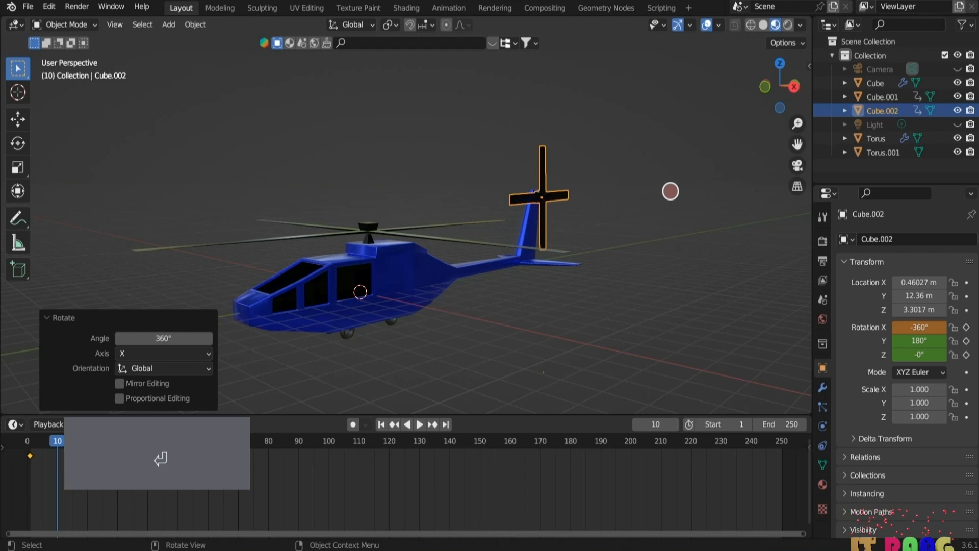
{"action": "key", "text": "i"}
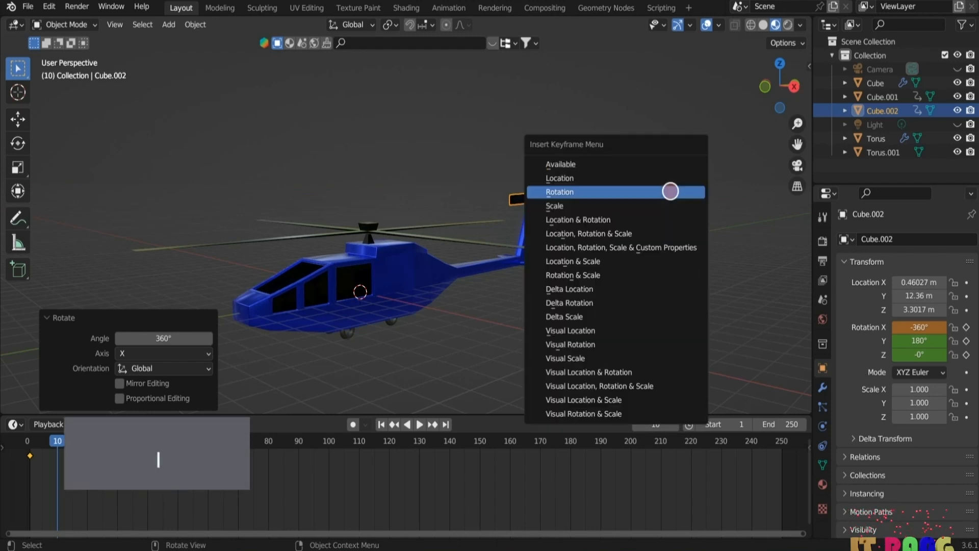
{"action": "left_click", "coordinate": [670, 191]}
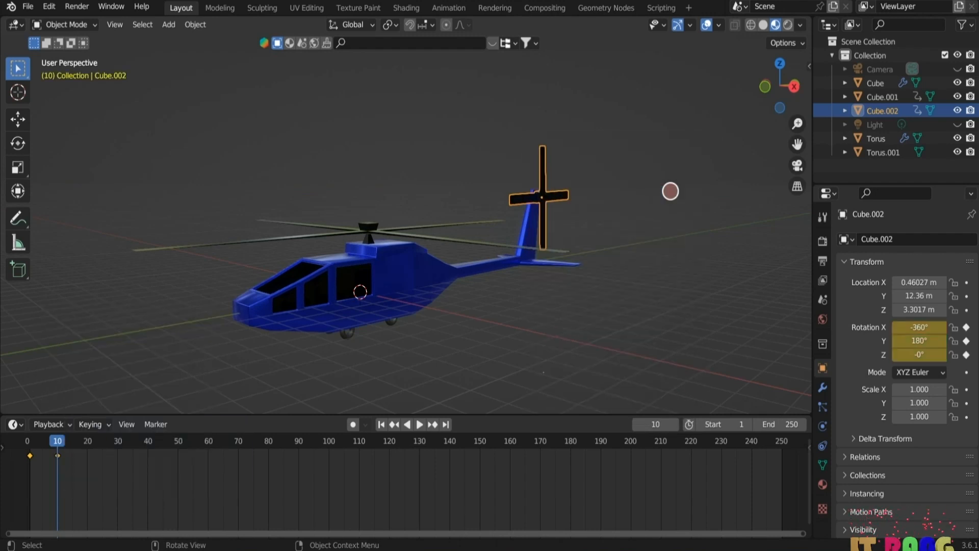
Step: Make the tail rotor's rotation curves cyclic with Make Cyclic (F-Modifier) in the Graph Editor, and check the spin in playback
{"action": "key", "text": "Left"}
{"action": "left_click", "coordinate": [18, 424]}
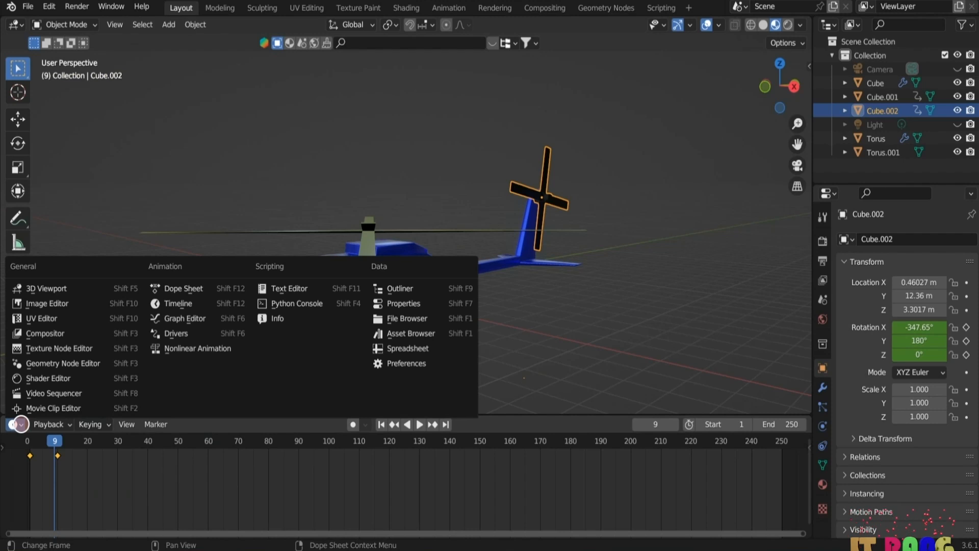
{"action": "left_click", "coordinate": [196, 318]}
{"action": "left_click", "coordinate": [134, 423]}
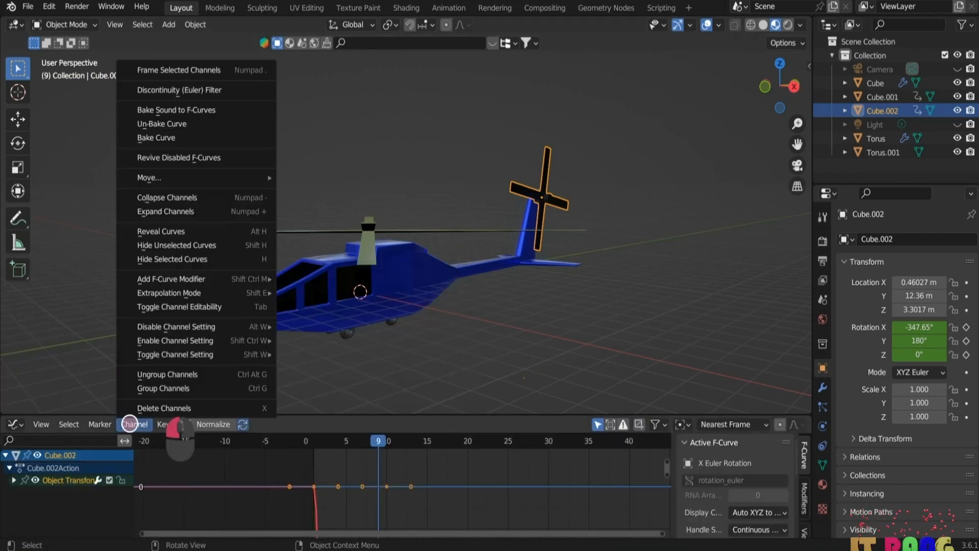
{"action": "mouse_move", "coordinate": [192, 292]}
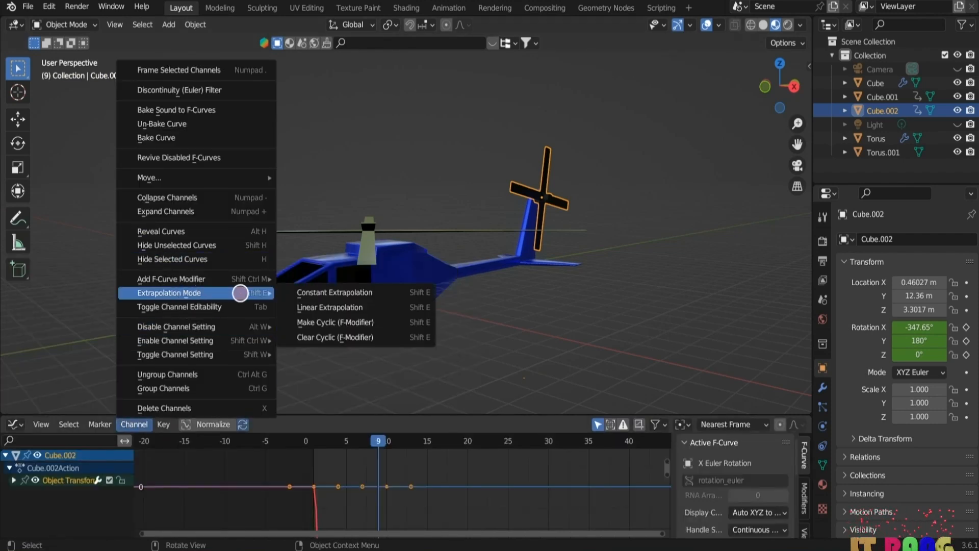
{"action": "left_click", "coordinate": [377, 322]}
{"action": "key", "text": "space"}
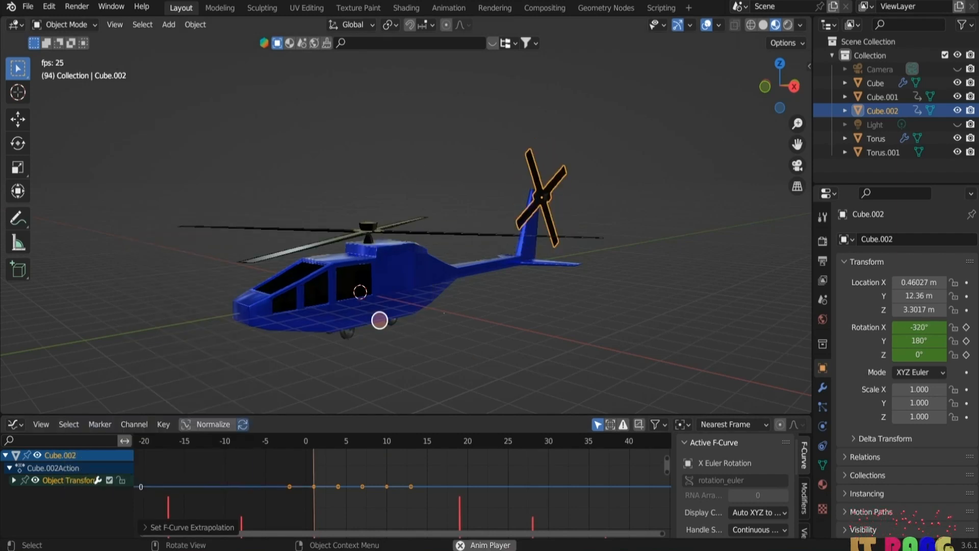
{"action": "key", "text": "space"}
{"action": "left_click", "coordinate": [16, 424]}
{"action": "left_click", "coordinate": [199, 303]}
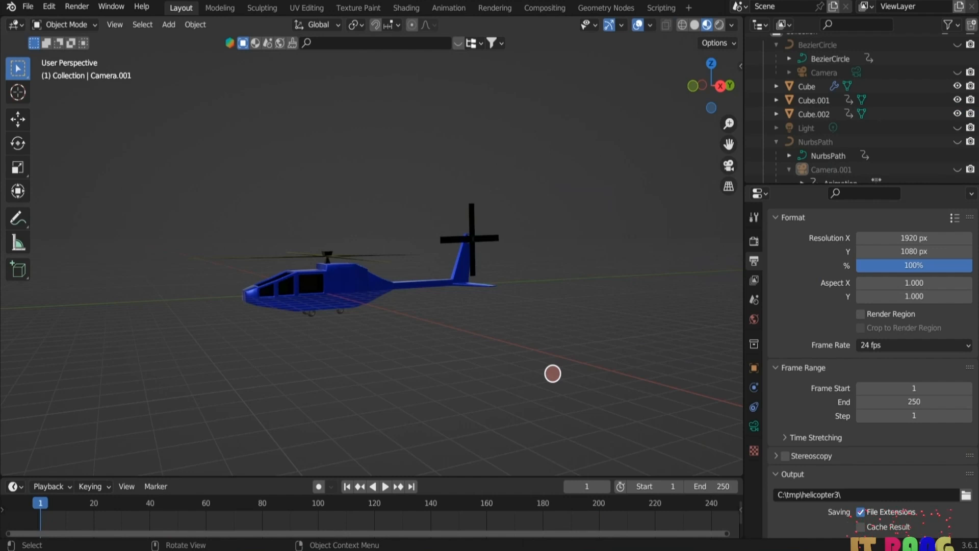
Step: In the World shader, add an Environment Texture node and connect its Color output to the Background node's Color input
{"action": "left_click", "coordinate": [406, 7]}
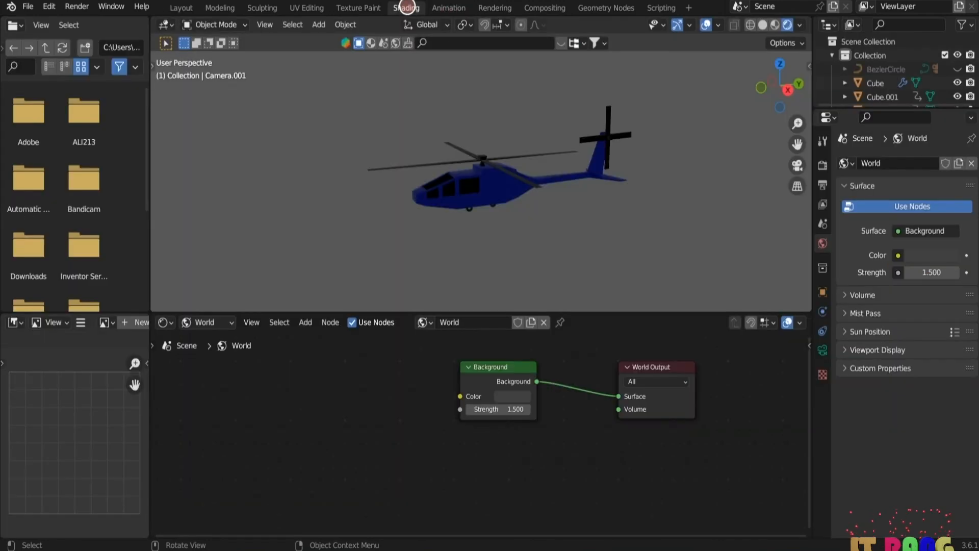
{"action": "left_click", "coordinate": [210, 321]}
{"action": "left_click", "coordinate": [212, 322]}
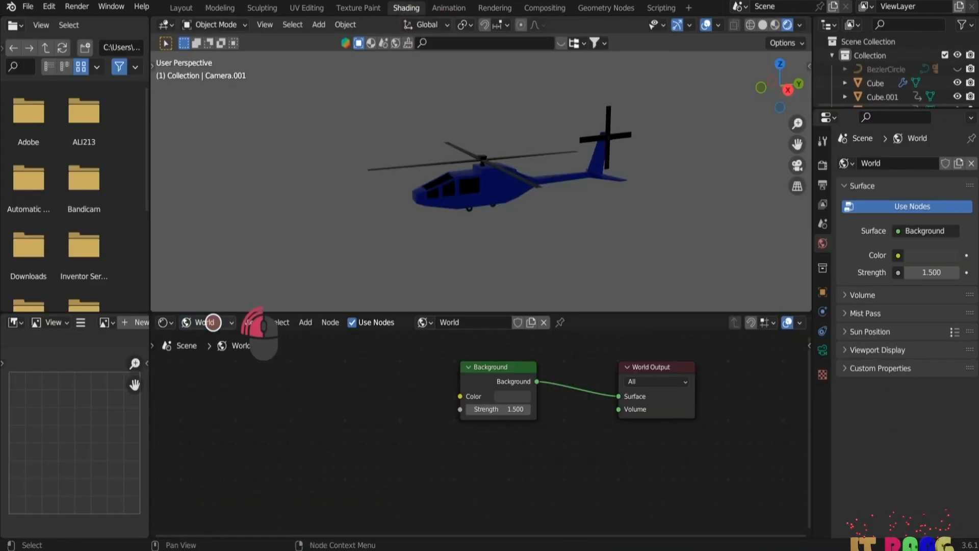
{"action": "left_click", "coordinate": [304, 322]}
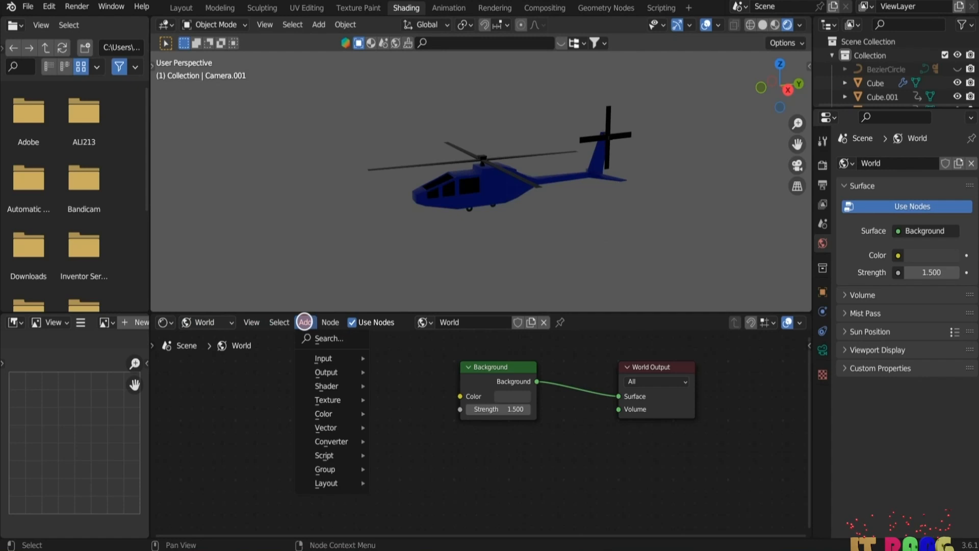
{"action": "left_click", "coordinate": [328, 338]}
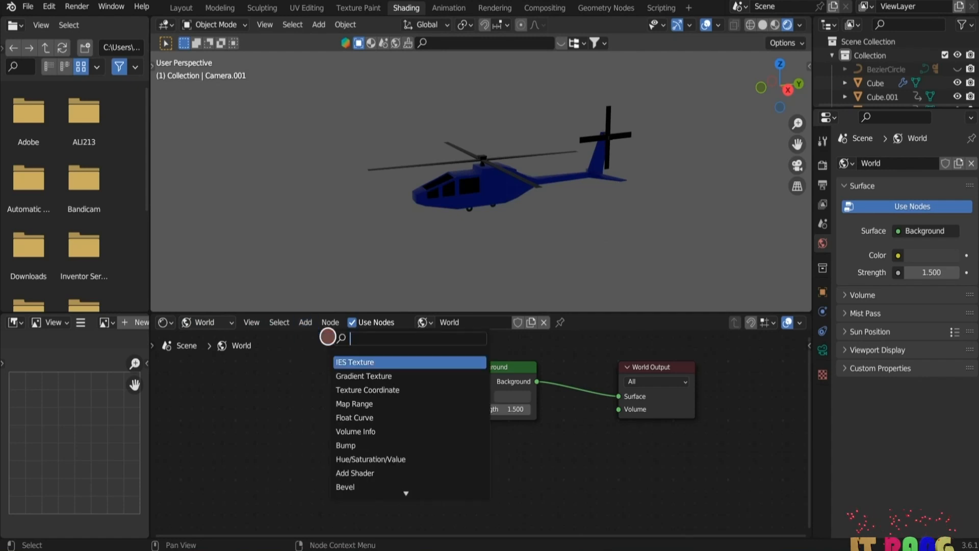
{"action": "type", "text": "en"}
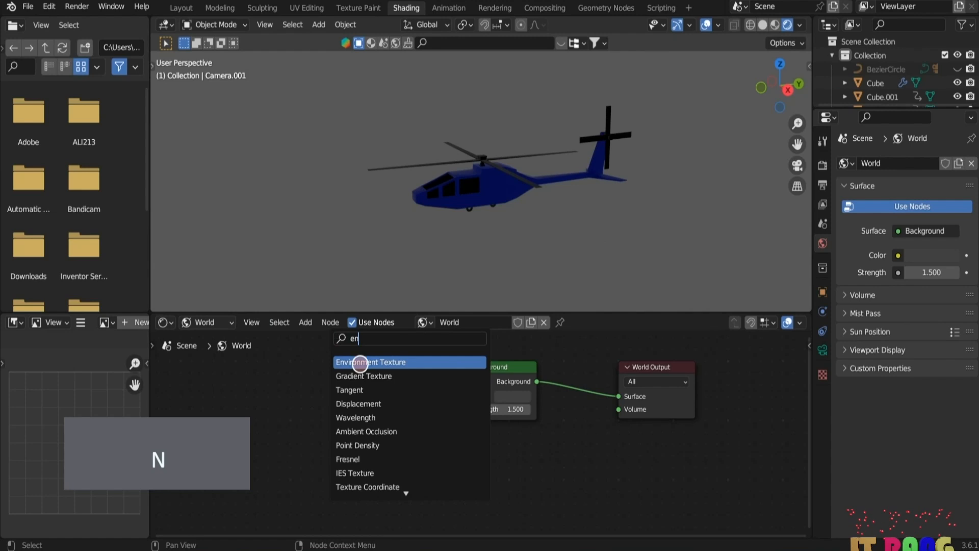
{"action": "left_click", "coordinate": [360, 362]}
{"action": "left_click", "coordinate": [317, 349]}
{"action": "left_click_drag", "start_coordinate": [417, 382], "coordinate": [458, 396]}
Step: Load kloofendal_48d_partly_cloudy_puresky_8k.hdr from the desktop's hdri folder into the Environment Texture node
{"action": "left_click", "coordinate": [392, 399]}
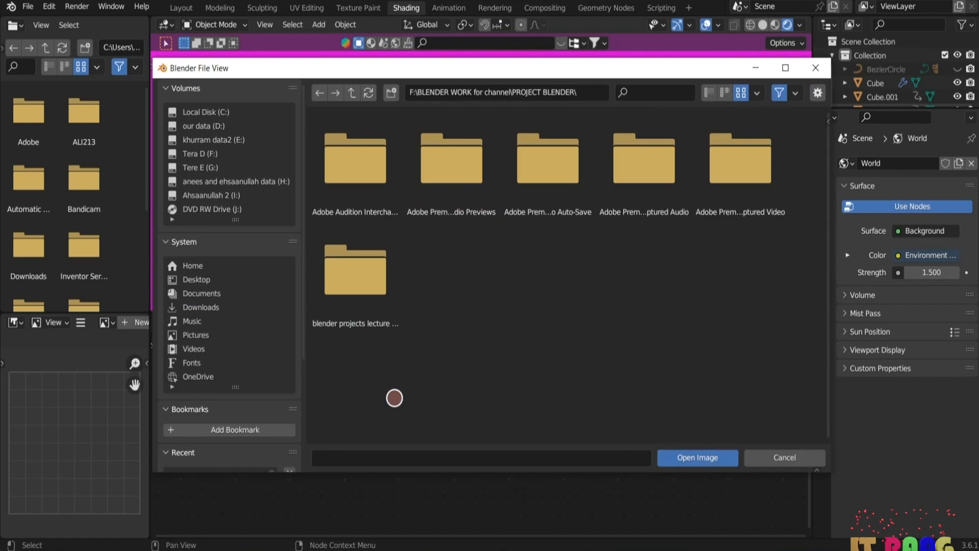
{"action": "left_click", "coordinate": [240, 279]}
{"action": "double_click", "coordinate": [362, 174]}
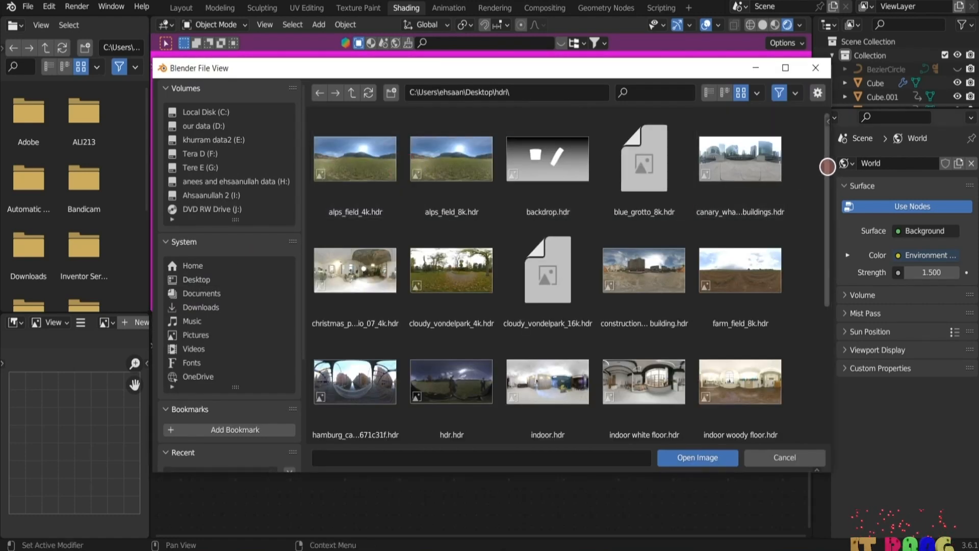
{"action": "left_click_drag", "start_coordinate": [827, 166], "coordinate": [819, 206]}
{"action": "scroll", "coordinate": [371, 284], "scroll_direction": "down", "scroll_amount": 3}
{"action": "left_click", "coordinate": [372, 265]}
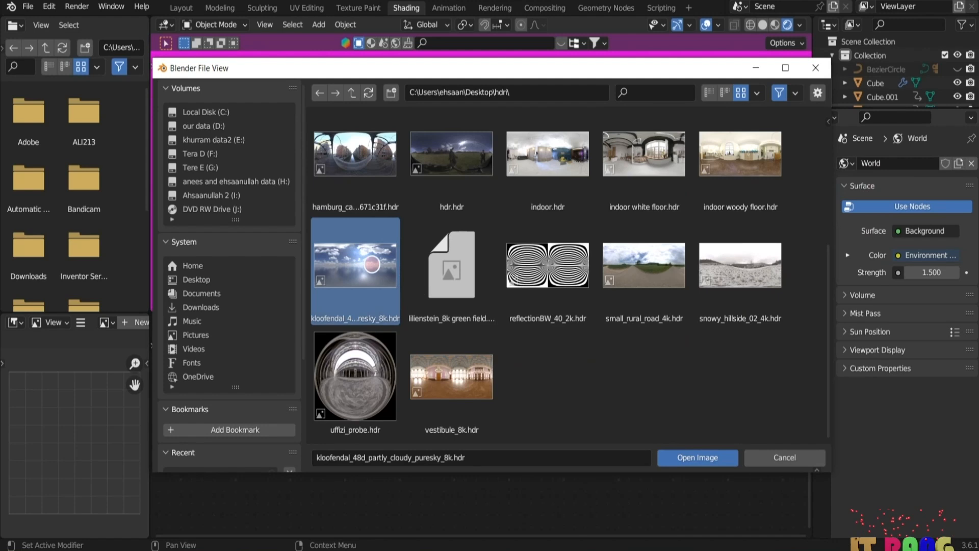
{"action": "left_click", "coordinate": [697, 458]}
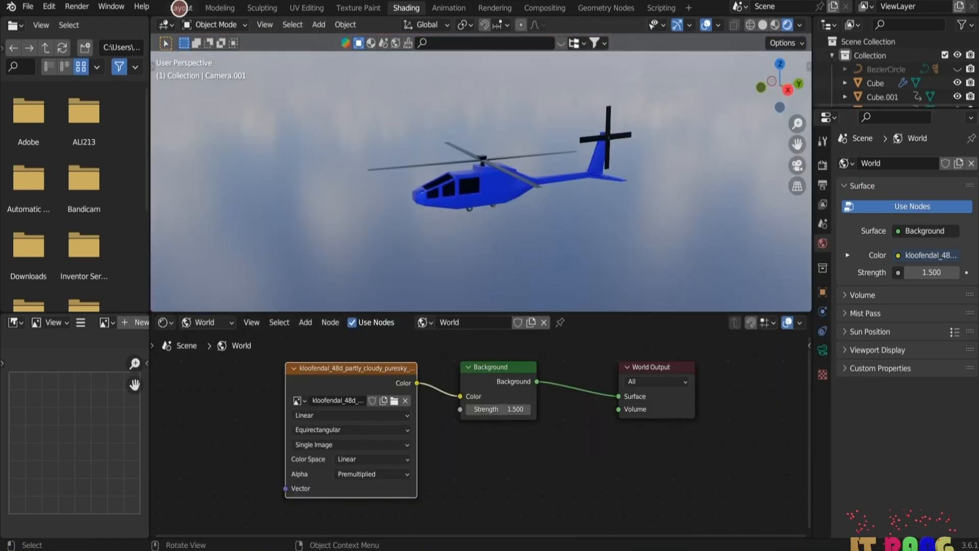
Step: Return to the Layout workspace and play the helicopter animation against the sky in Rendered shading
{"action": "left_click", "coordinate": [180, 8]}
{"action": "left_click", "coordinate": [718, 24]}
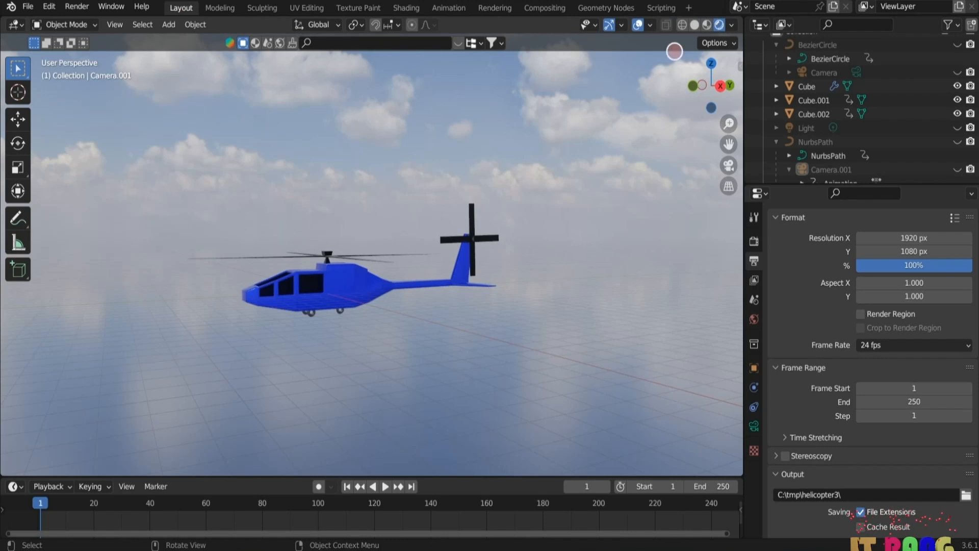
{"action": "key", "text": "space"}
{"action": "middle_click_drag", "start_coordinate": [235, 330], "coordinate": [252, 349]}
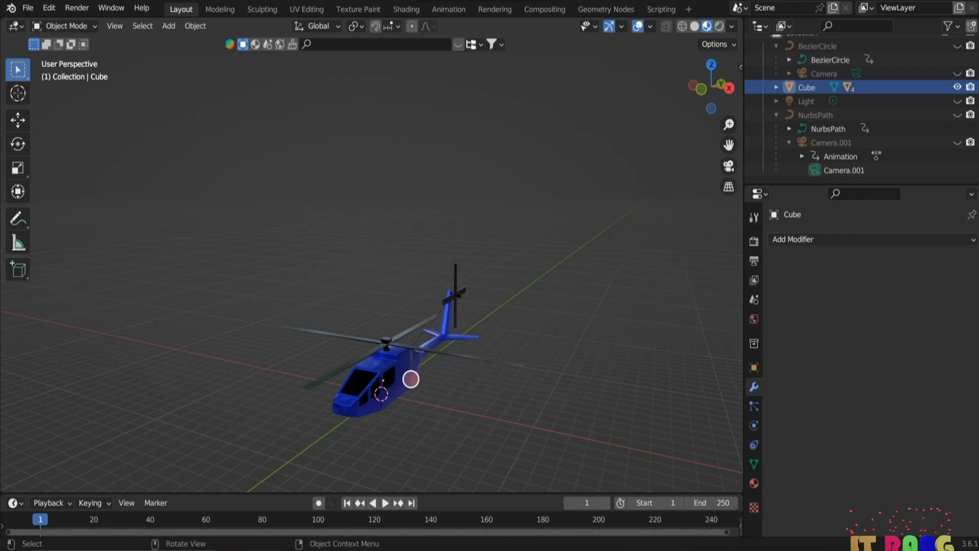
Step: Add a cylinder mesh and move it along the global X axis in the negative direction, clear of the helicopter
{"action": "key", "text": "shift+a"}
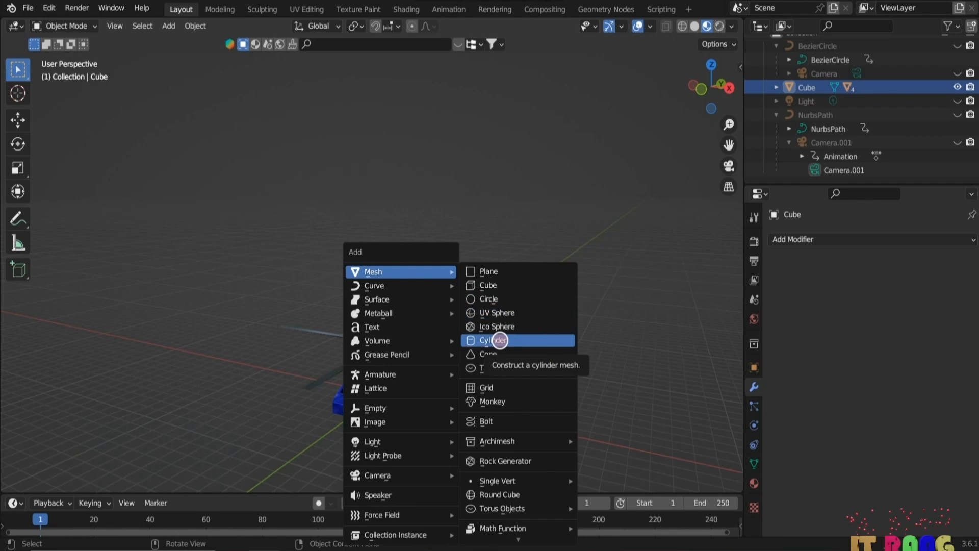
{"action": "left_click", "coordinate": [500, 340]}
{"action": "middle_click_drag", "start_coordinate": [499, 342], "coordinate": [371, 439]}
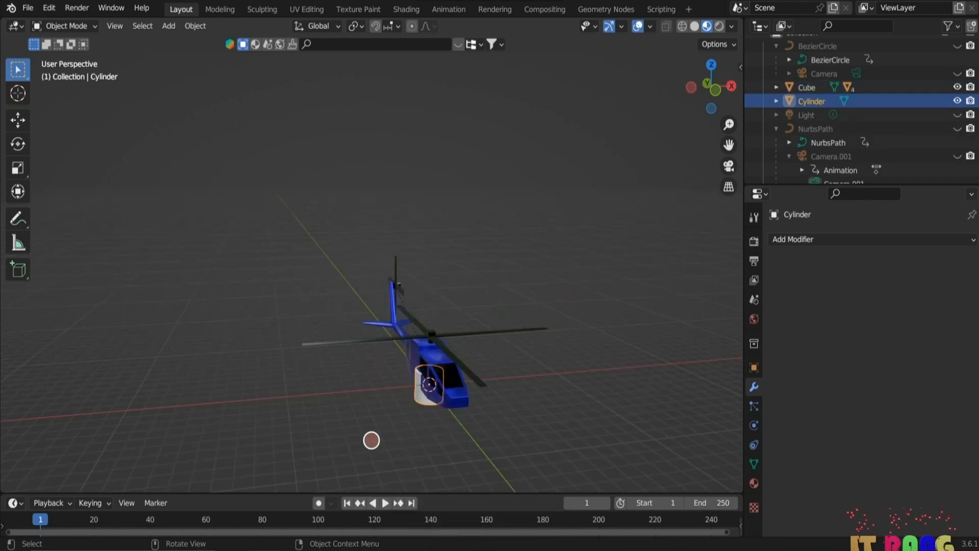
{"action": "key", "text": "g"}
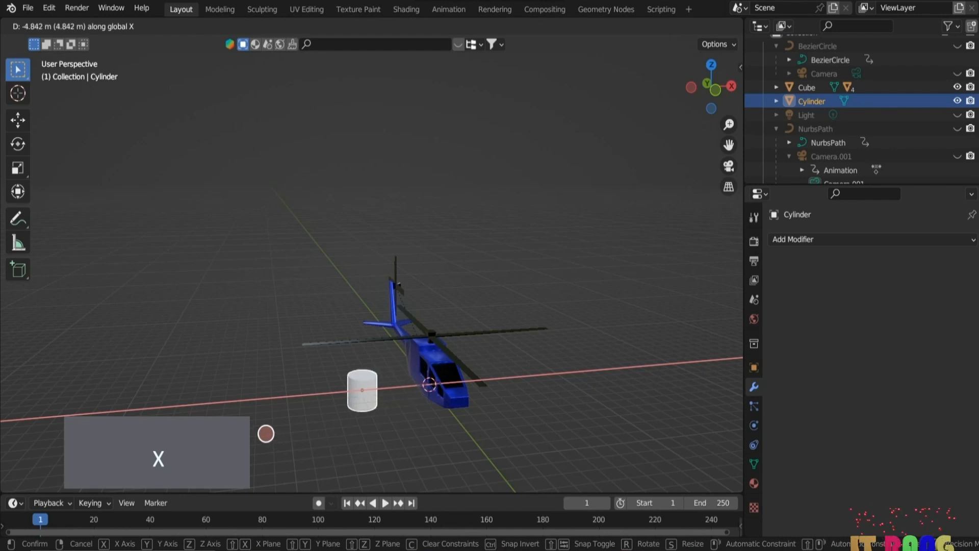
{"action": "left_click", "coordinate": [283, 427]}
{"action": "key", "text": "KP_Decimal"}
{"action": "scroll", "coordinate": [402, 390], "scroll_direction": "down", "scroll_amount": 1}
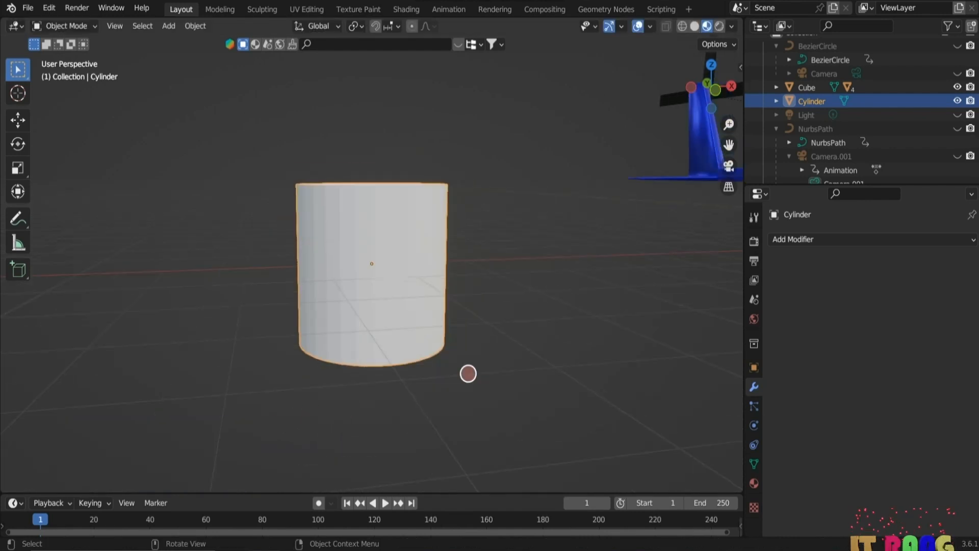
Step: Rotate the cylinder 90° about the global Y axis so it lies horizontally
{"action": "key", "text": "r"}
{"action": "key", "text": "y"}
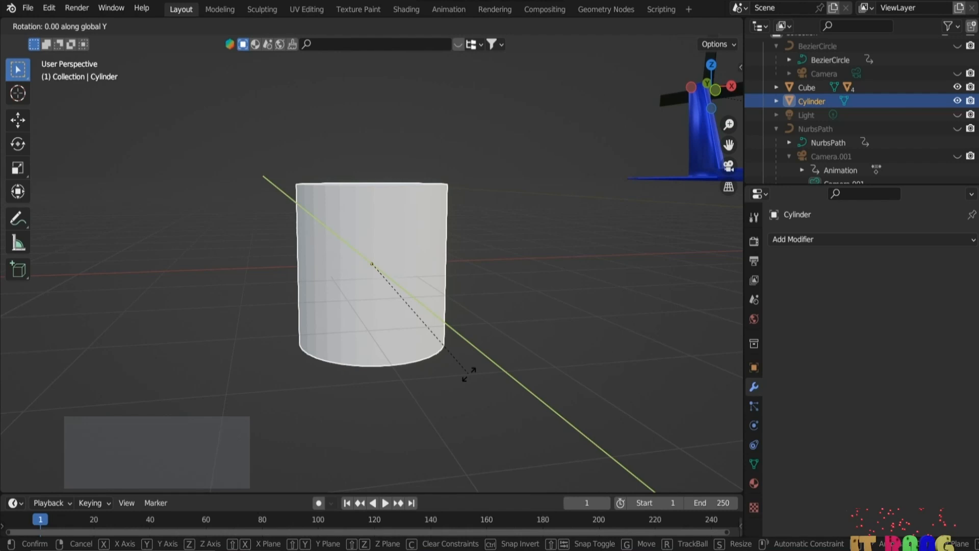
{"action": "type", "text": "90"}
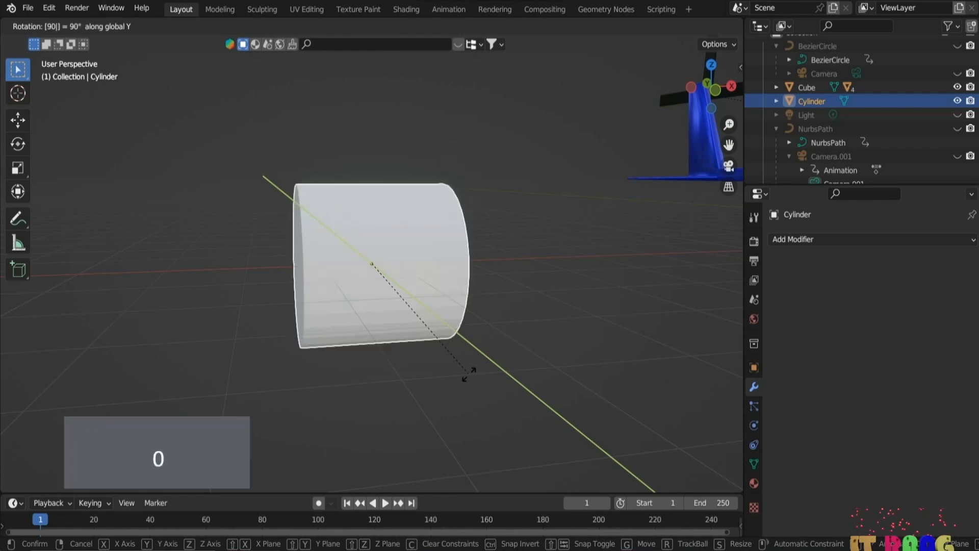
{"action": "left_click", "coordinate": [468, 374]}
Step: Narrow the cylinder across Y and Z into a slim rod, and scale the whole rod by about 1.46
{"action": "key", "text": "s"}
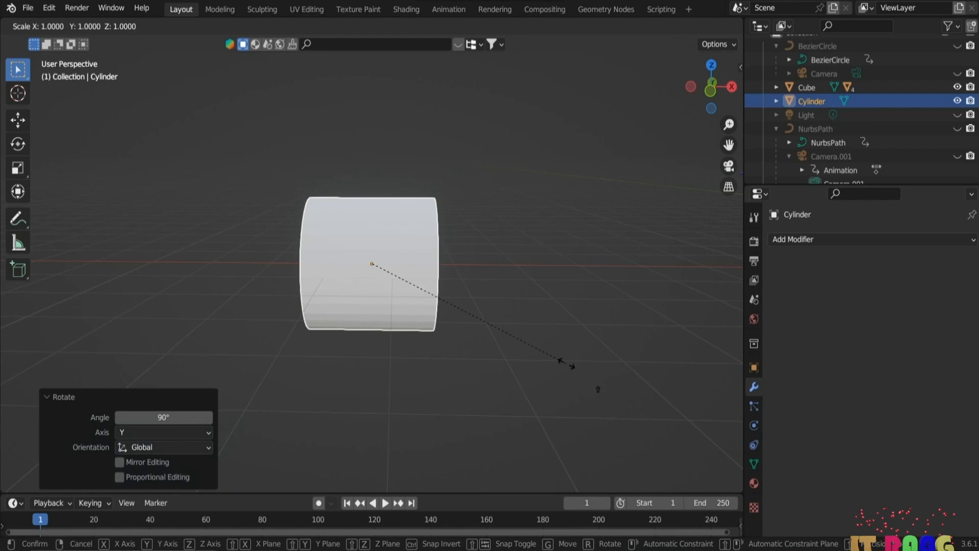
{"action": "key", "text": "shift+x"}
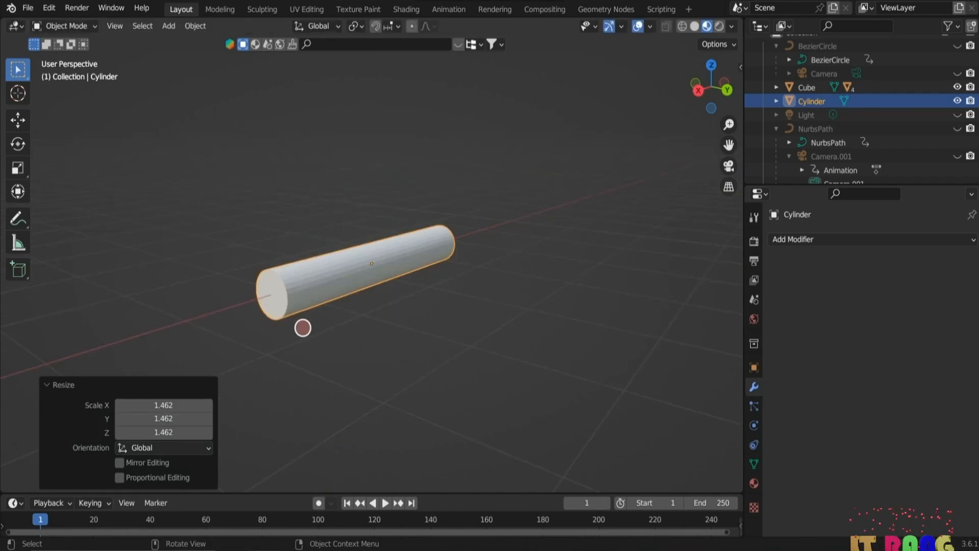
Step: Extrude one end face of the cylinder about 0.34 m and scale it to about 0.043 to form a pointed tip
{"action": "key", "text": "Tab"}
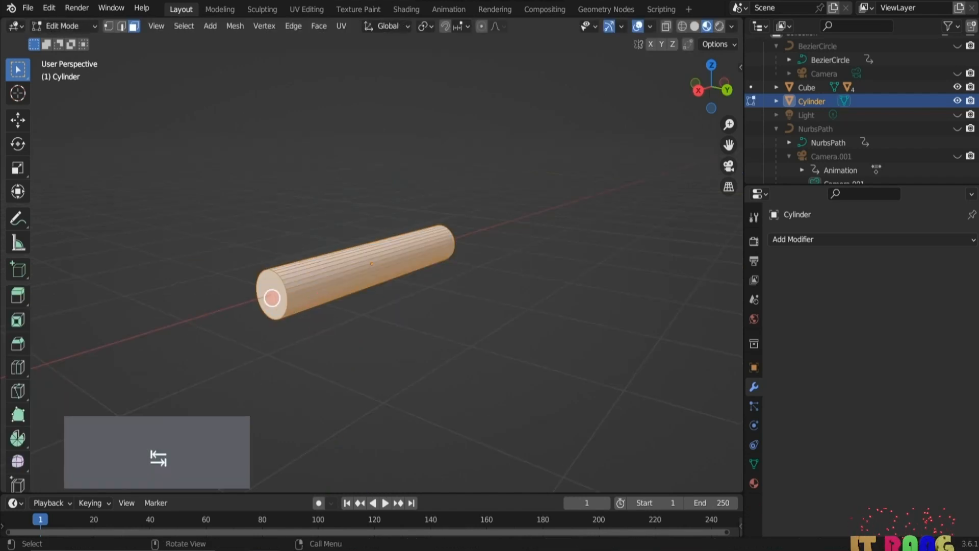
{"action": "left_click", "coordinate": [272, 298]}
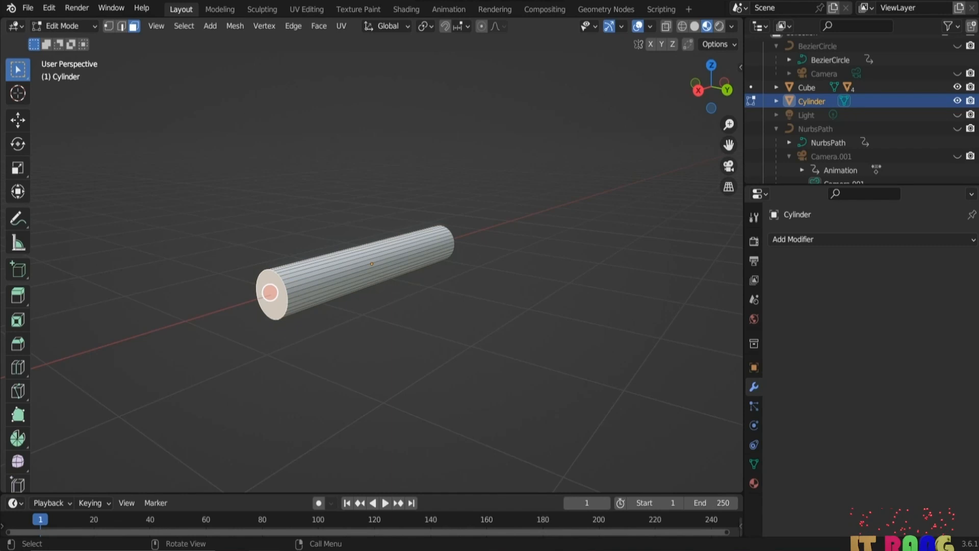
{"action": "key", "text": "e"}
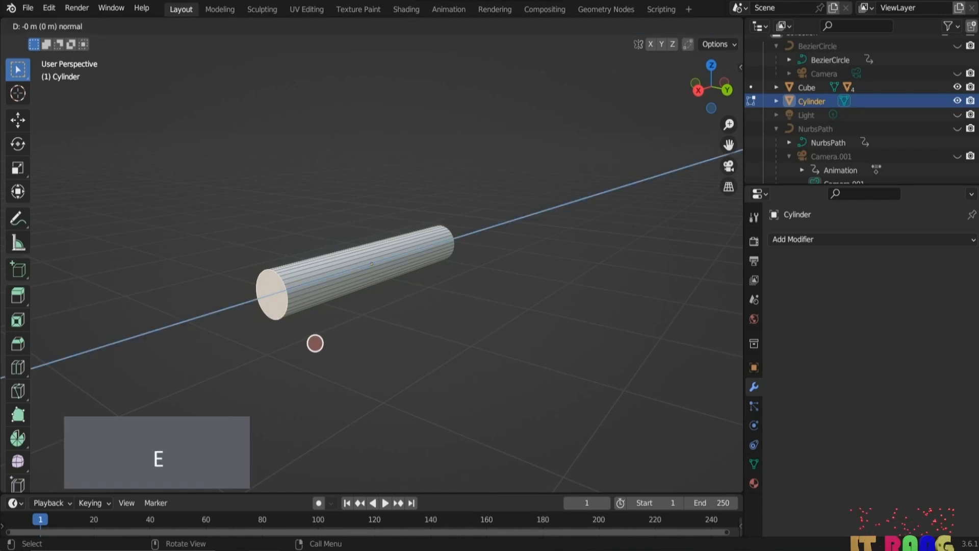
{"action": "left_click", "coordinate": [301, 365]}
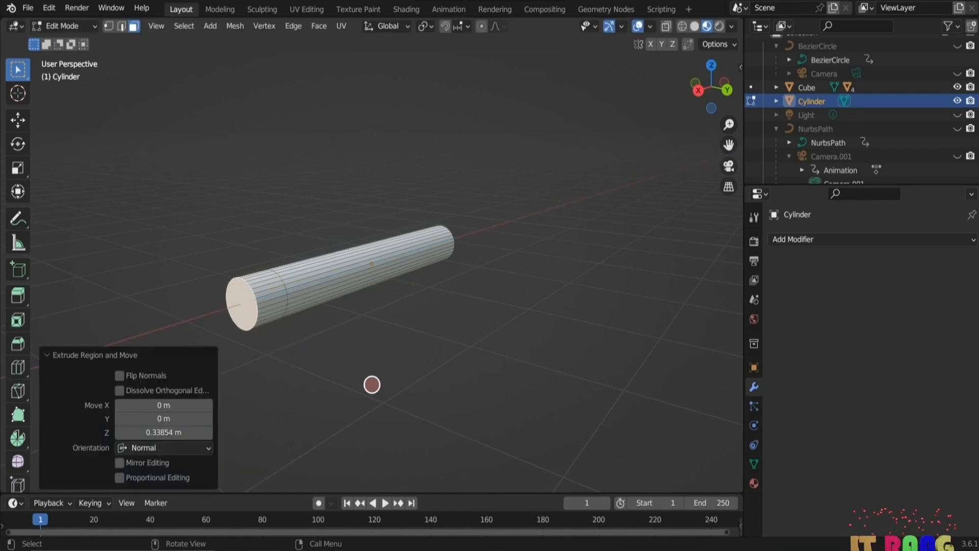
{"action": "key", "text": "s"}
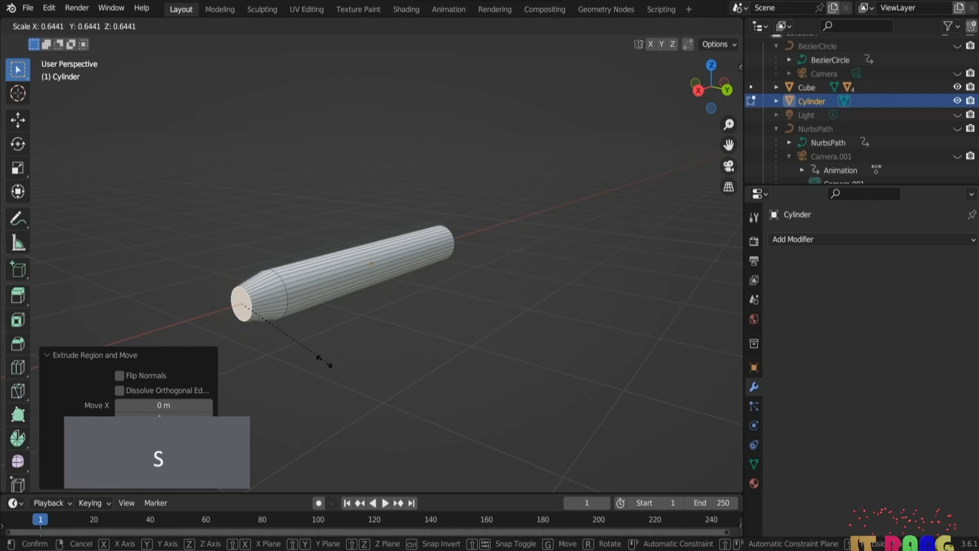
{"action": "left_click", "coordinate": [247, 309]}
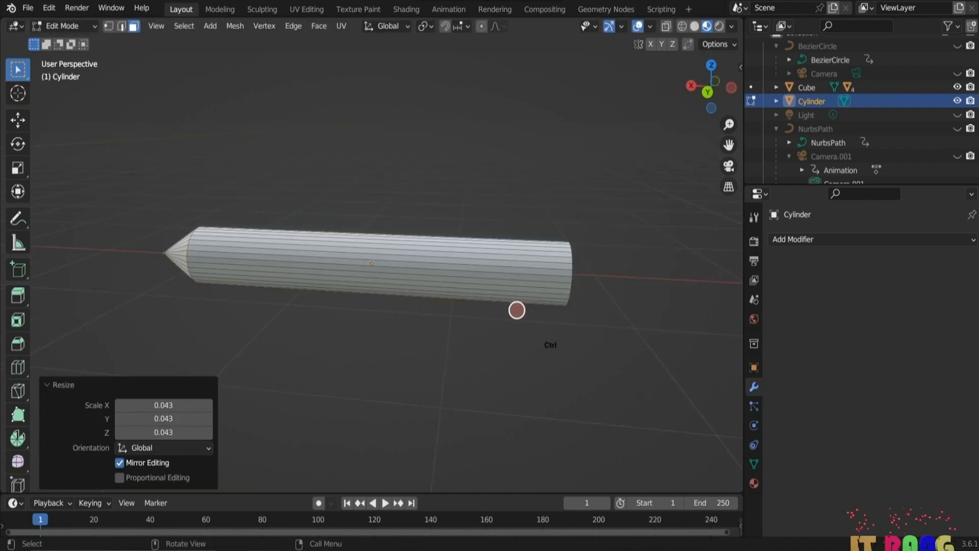
Step: Add a loop cut around the cylinder and slide it close to the flat end opposite the pointed tip
{"action": "key", "text": "ctrl+r"}
{"action": "left_click", "coordinate": [498, 278]}
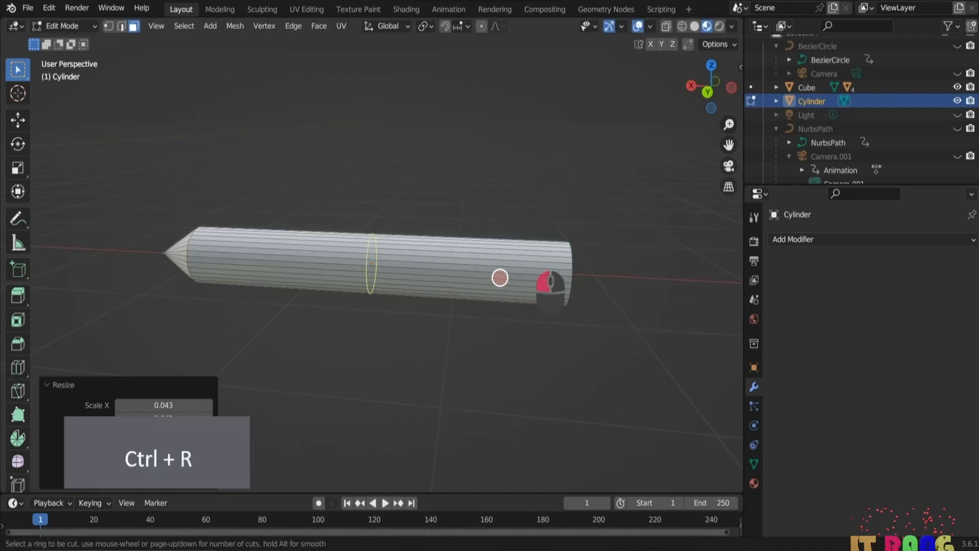
{"action": "left_click", "coordinate": [611, 275]}
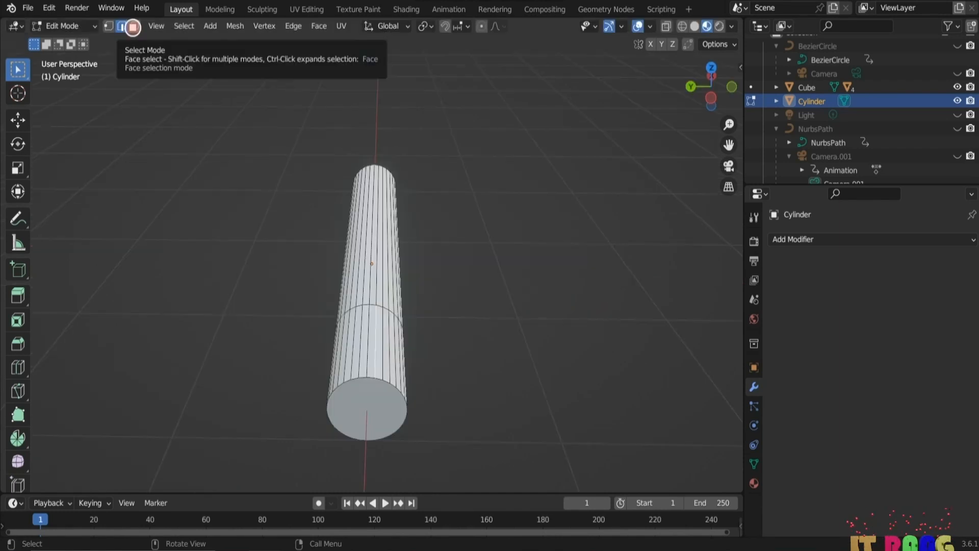
Step: Select one narrow face on the front, top, back and underside of the cylinder's short tail section
{"action": "left_click", "coordinate": [133, 27]}
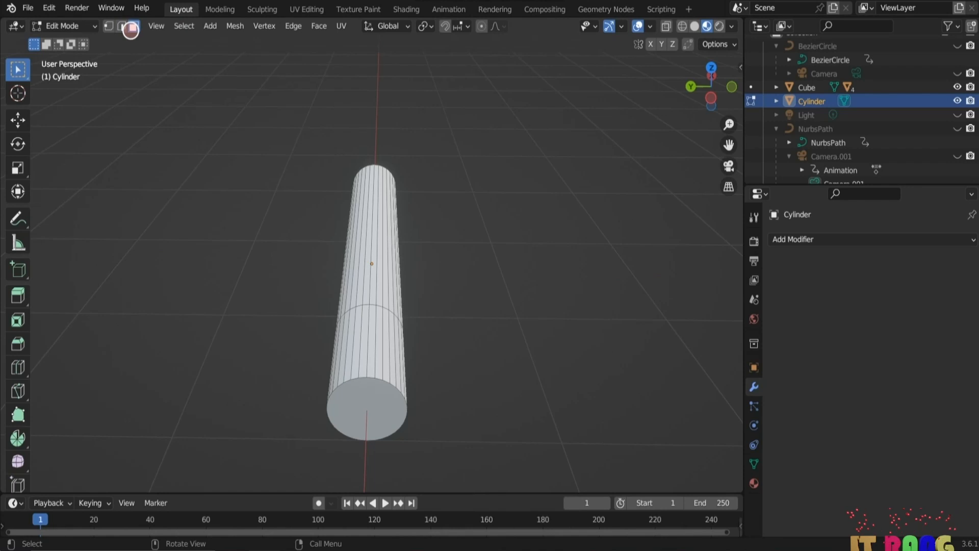
{"action": "left_click", "coordinate": [363, 369]}
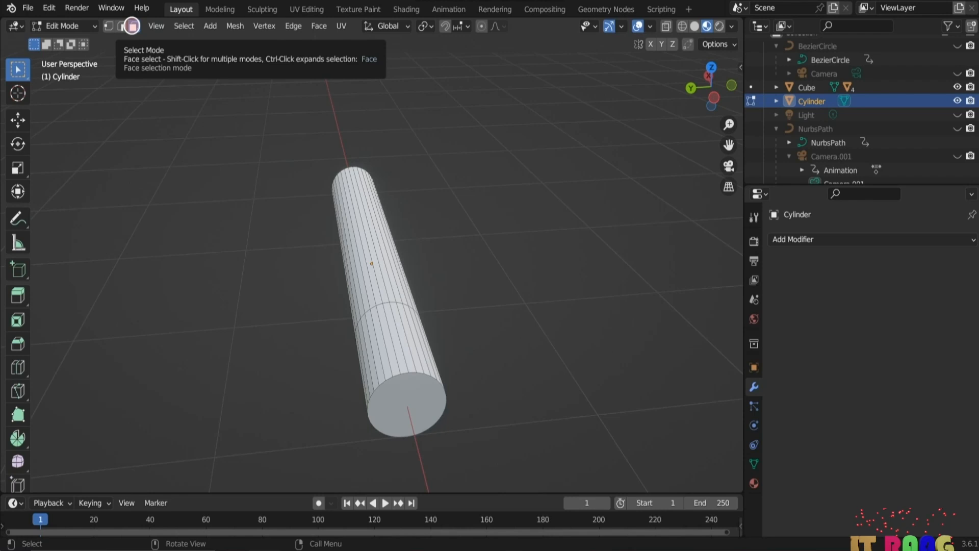
{"action": "left_click", "coordinate": [132, 25]}
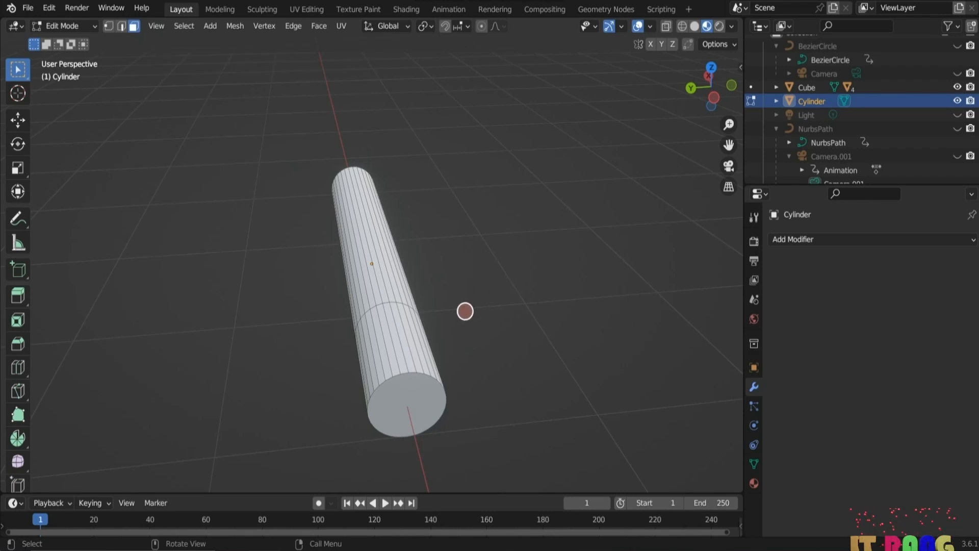
{"action": "key", "text": "KP_1"}
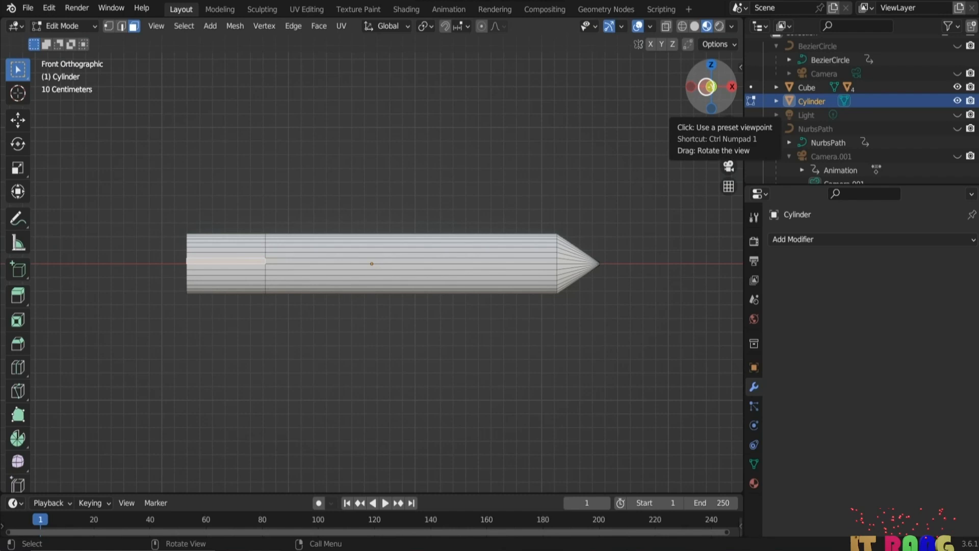
{"action": "left_click", "coordinate": [711, 65]}
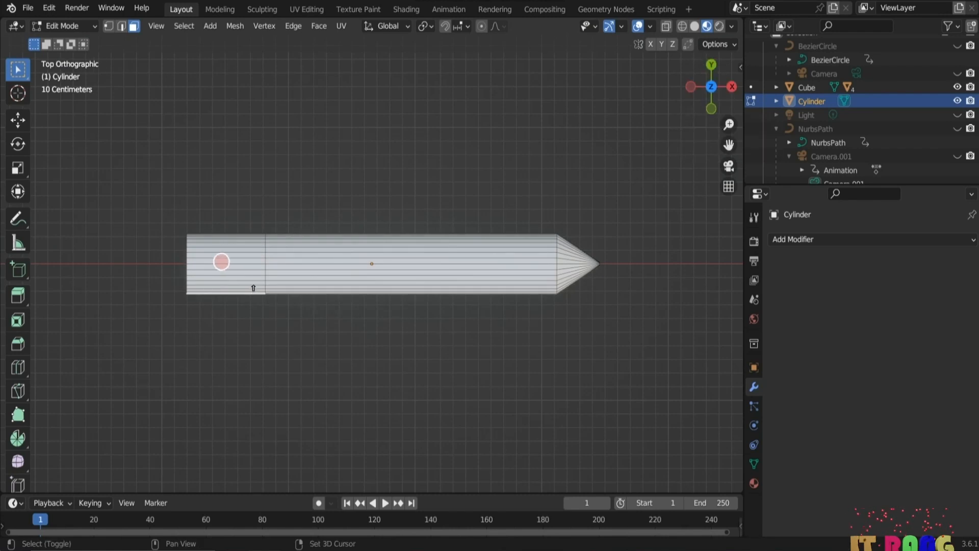
{"action": "left_click", "coordinate": [222, 260], "text": "shift"}
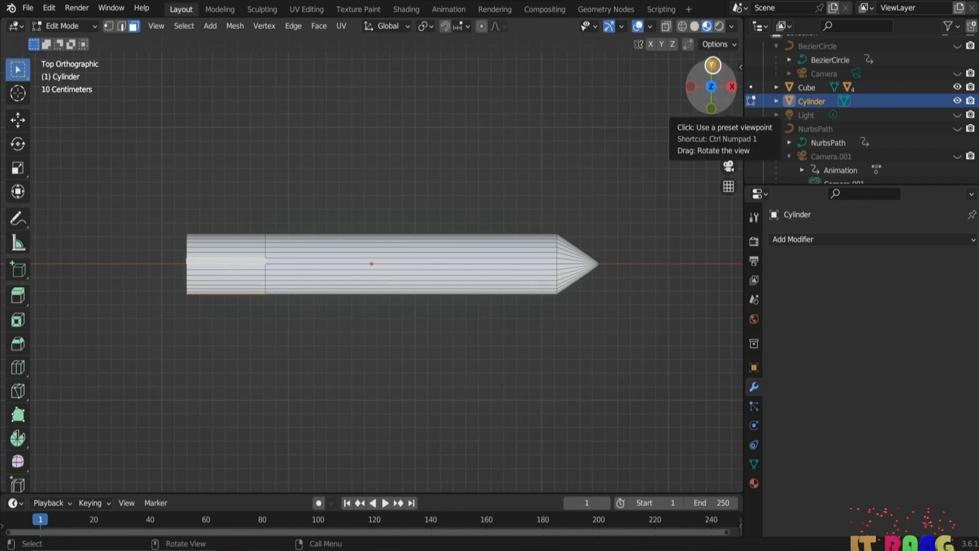
{"action": "left_click", "coordinate": [713, 64]}
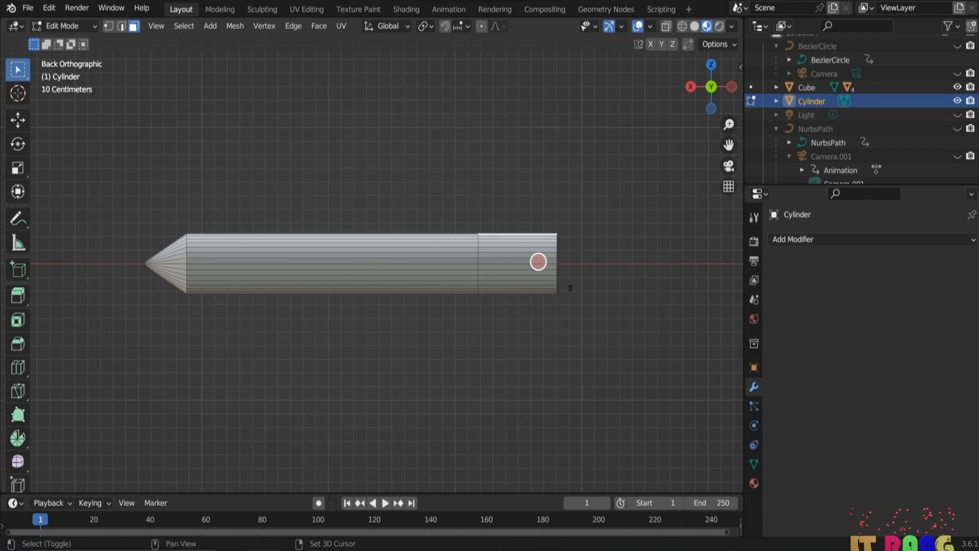
{"action": "left_click", "coordinate": [534, 261], "text": "alt+shift"}
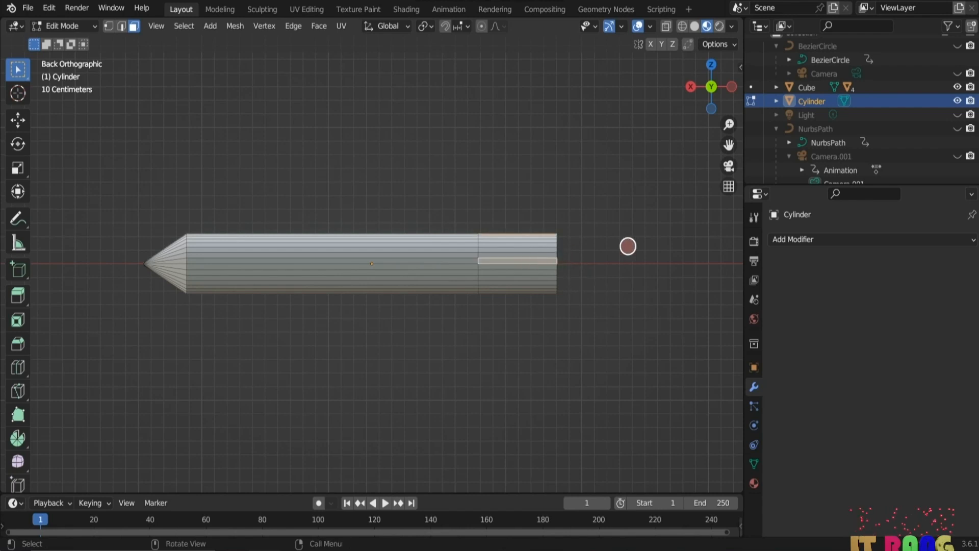
{"action": "left_click", "coordinate": [711, 107]}
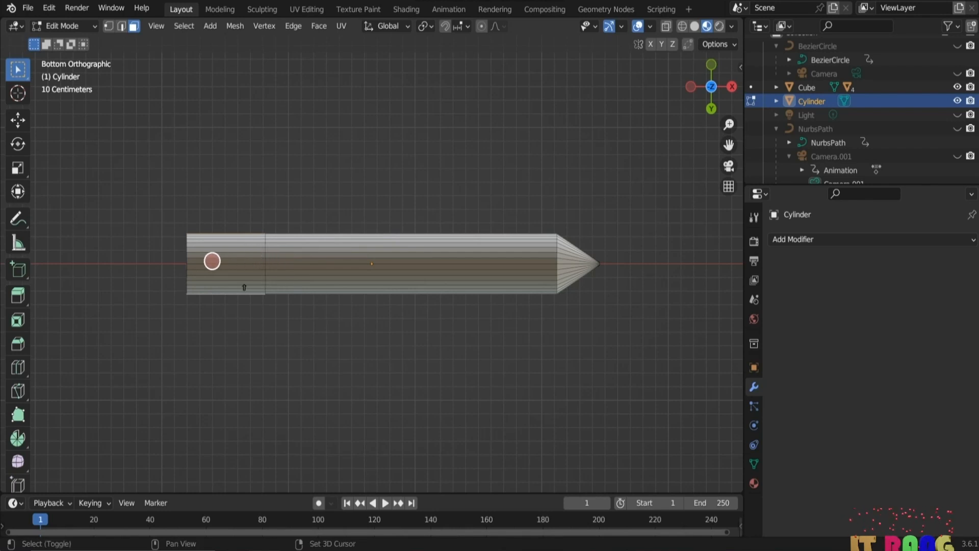
{"action": "left_click", "coordinate": [210, 260], "text": "shift"}
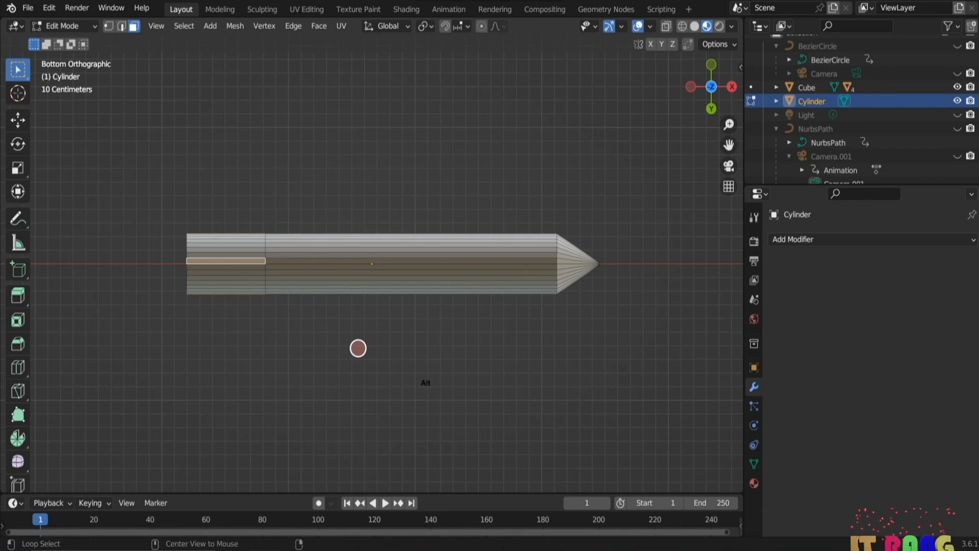
Step: Extrude the four selected tail faces individually about 2.29 m and scale their ends to about 0.404 around individual origins
{"action": "key", "text": "alt+e"}
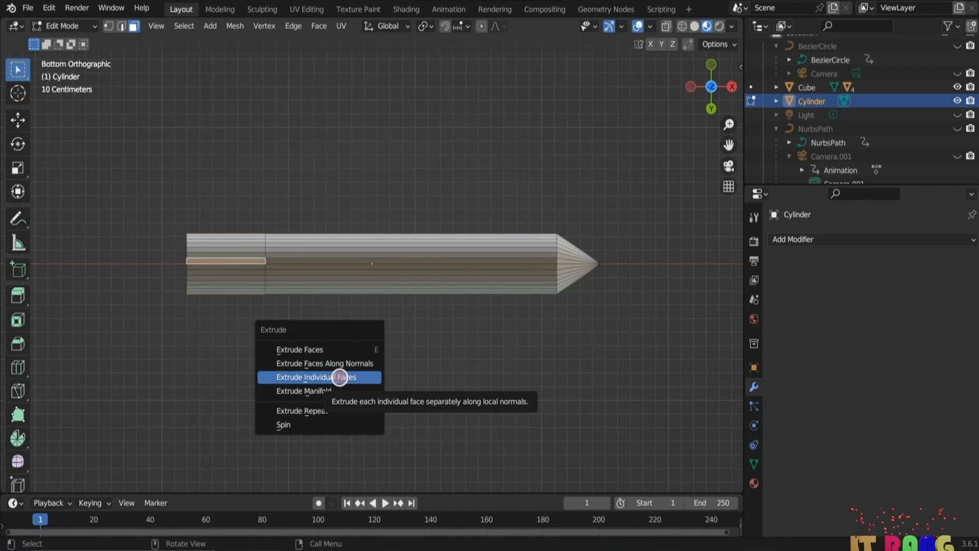
{"action": "left_click", "coordinate": [339, 377]}
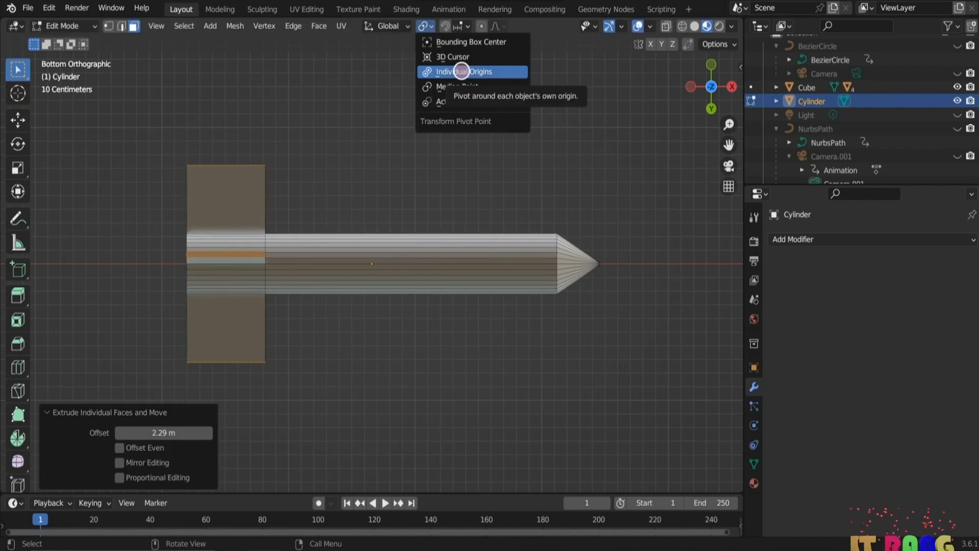
{"action": "left_click", "coordinate": [462, 72]}
{"action": "key", "text": "s"}
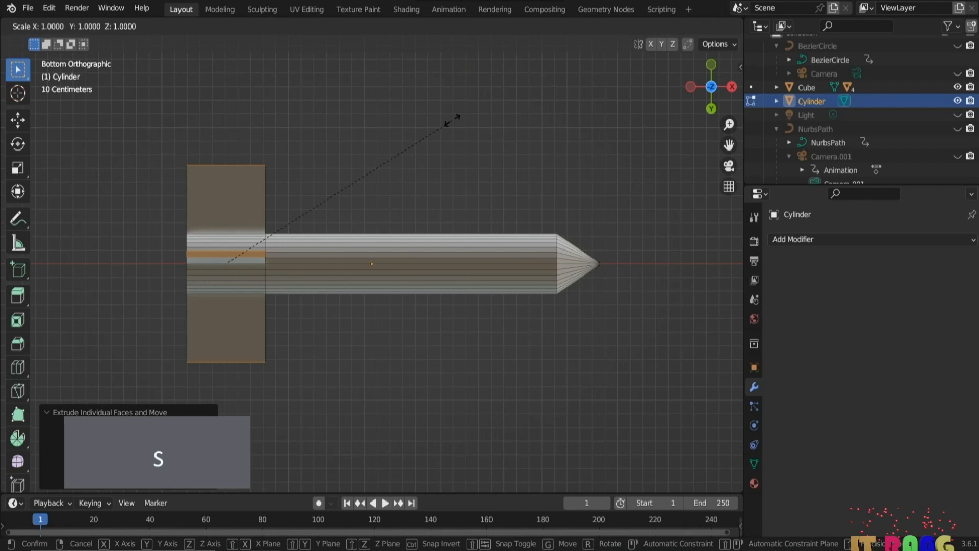
{"action": "left_click", "coordinate": [288, 155]}
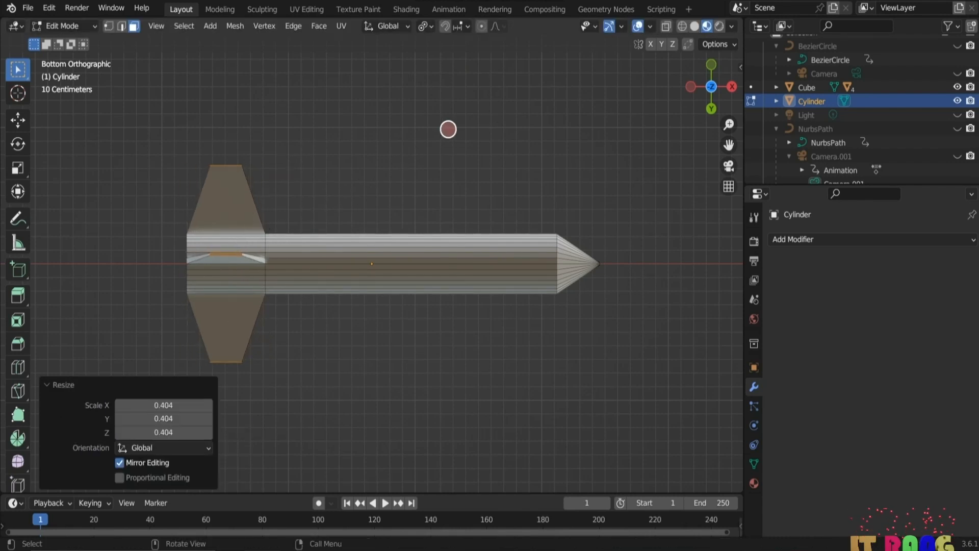
Step: Move the fin ends about -0.505 m along global X to sweep the fins backward past the tail
{"action": "key", "text": "g"}
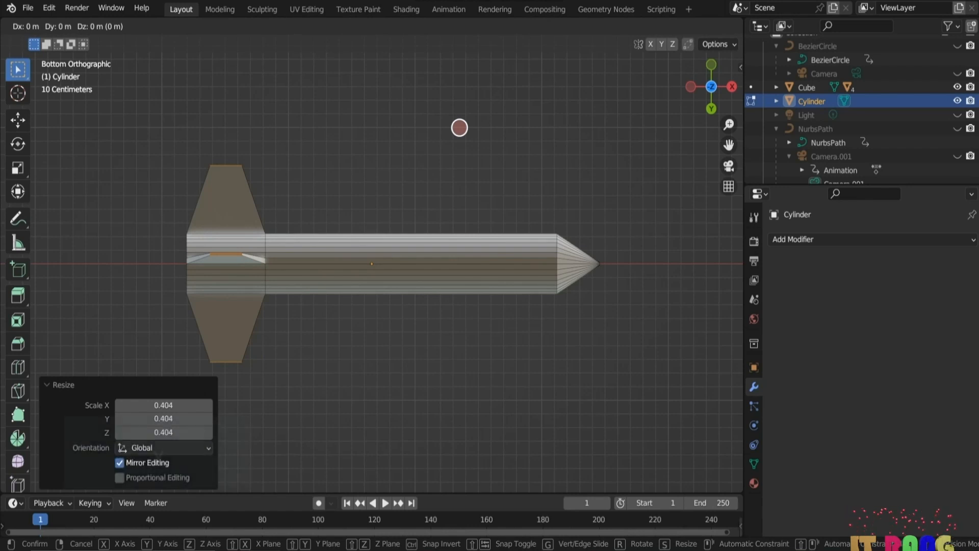
{"action": "key", "text": "x"}
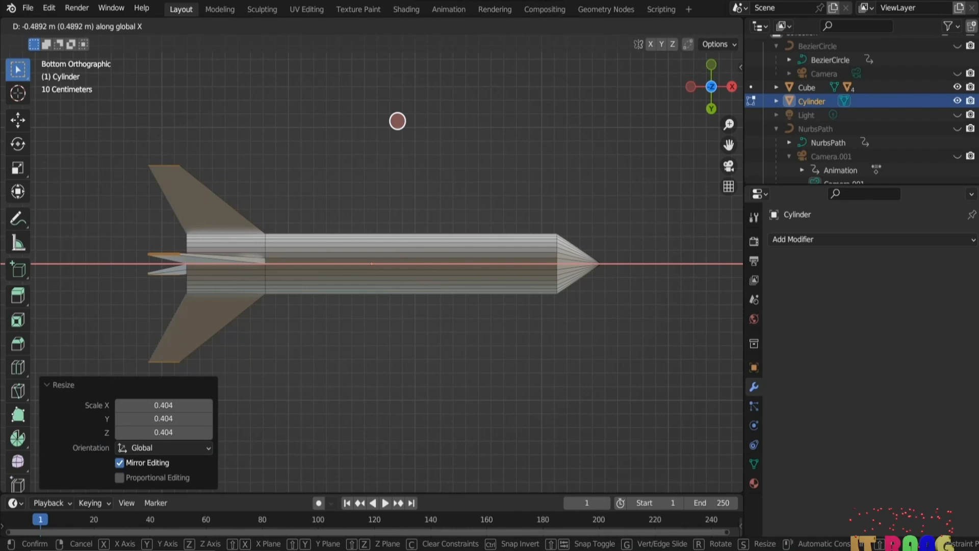
{"action": "left_click", "coordinate": [400, 121]}
{"action": "middle_click_drag", "start_coordinate": [400, 122], "coordinate": [311, 256]}
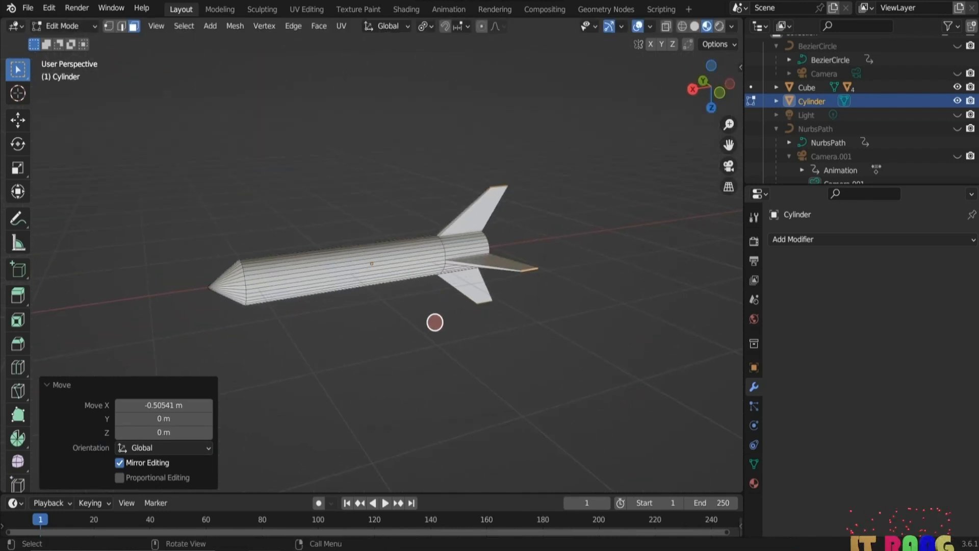
Step: Return to Object Mode and apply Shade Smooth to the missile
{"action": "key", "text": "Tab"}
{"action": "right_click", "coordinate": [352, 266]}
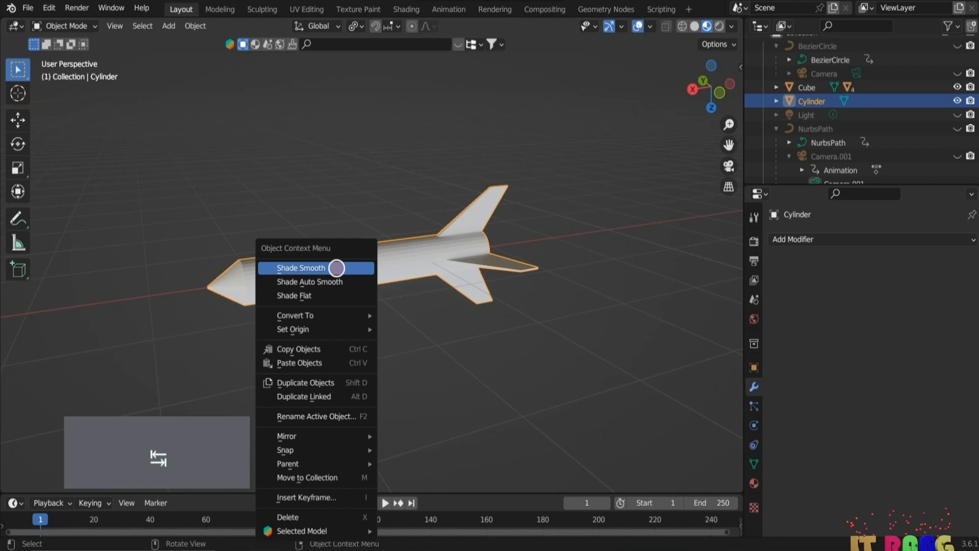
{"action": "left_click", "coordinate": [334, 267]}
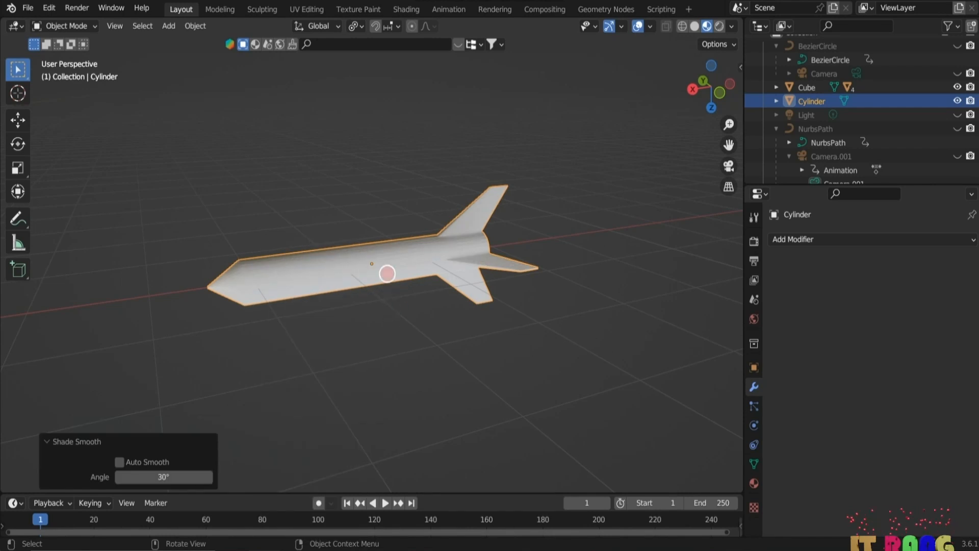
Step: Create a new material for the missile and set its base color to red
{"action": "left_click", "coordinate": [753, 483]}
{"action": "left_click", "coordinate": [878, 300]}
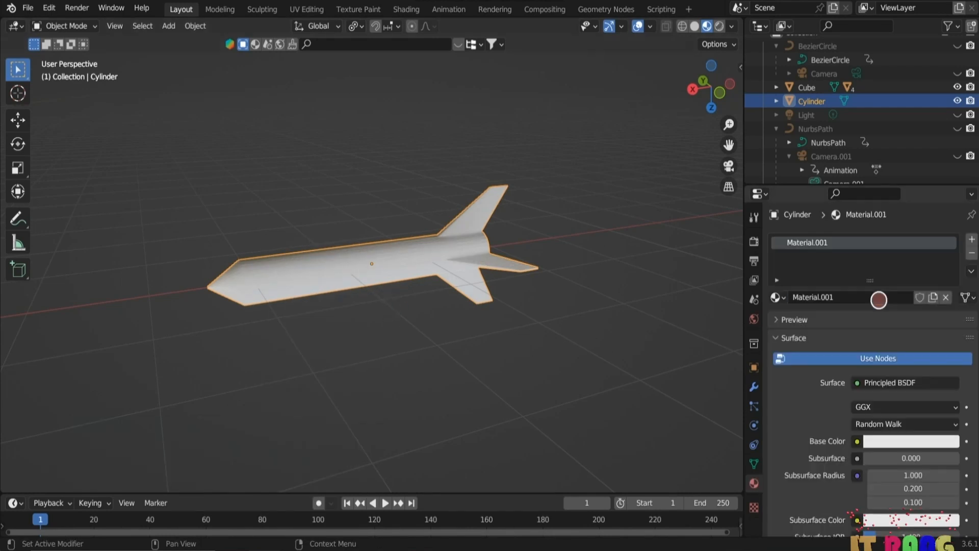
{"action": "left_click", "coordinate": [897, 435]}
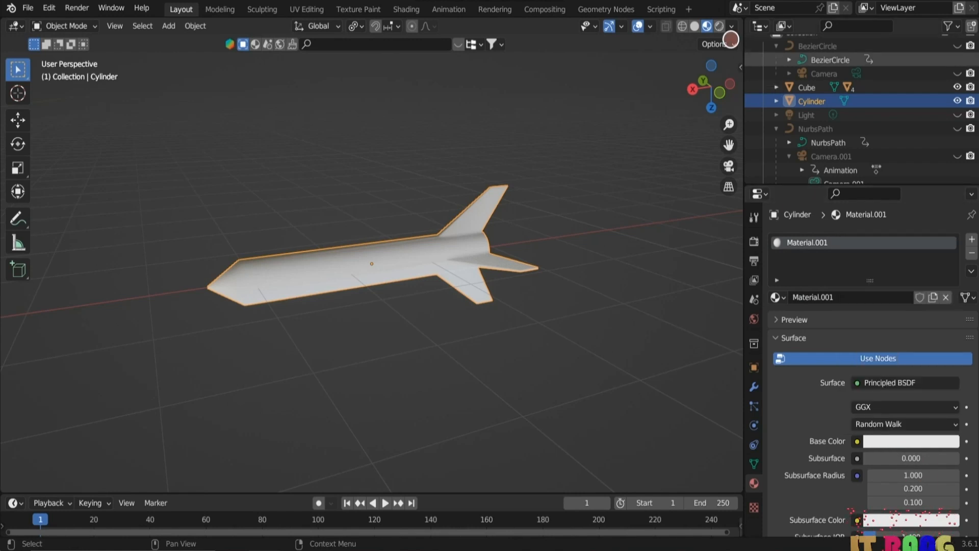
{"action": "left_click", "coordinate": [890, 440]}
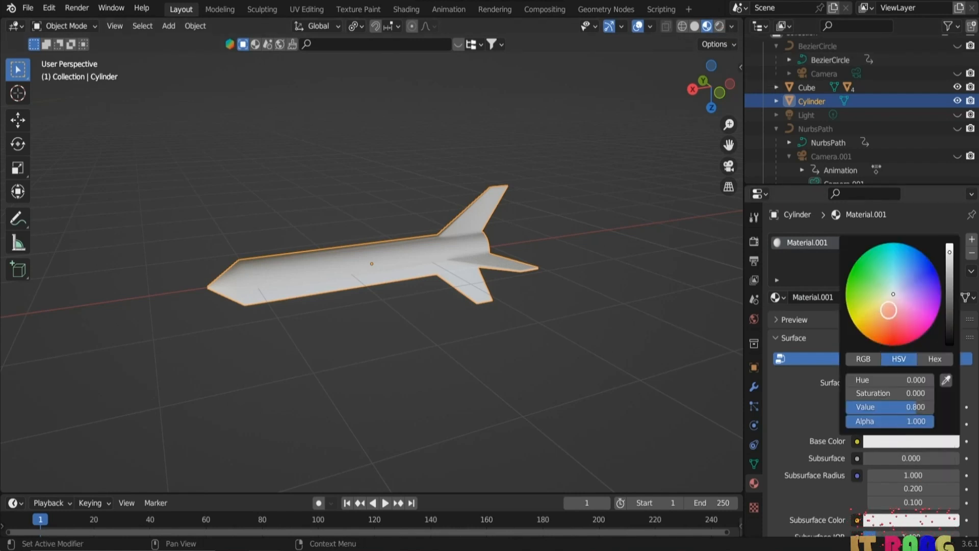
{"action": "left_click", "coordinate": [898, 336]}
{"action": "left_click", "coordinate": [891, 339]}
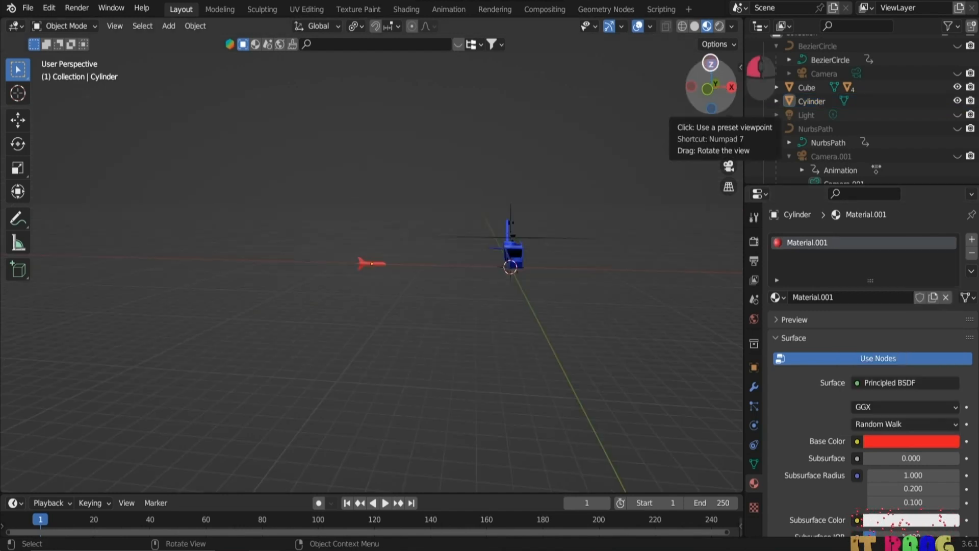
Step: Move the missile about -59.68 m along global X from the top view and insert a location keyframe at frame 1
{"action": "left_click", "coordinate": [710, 64]}
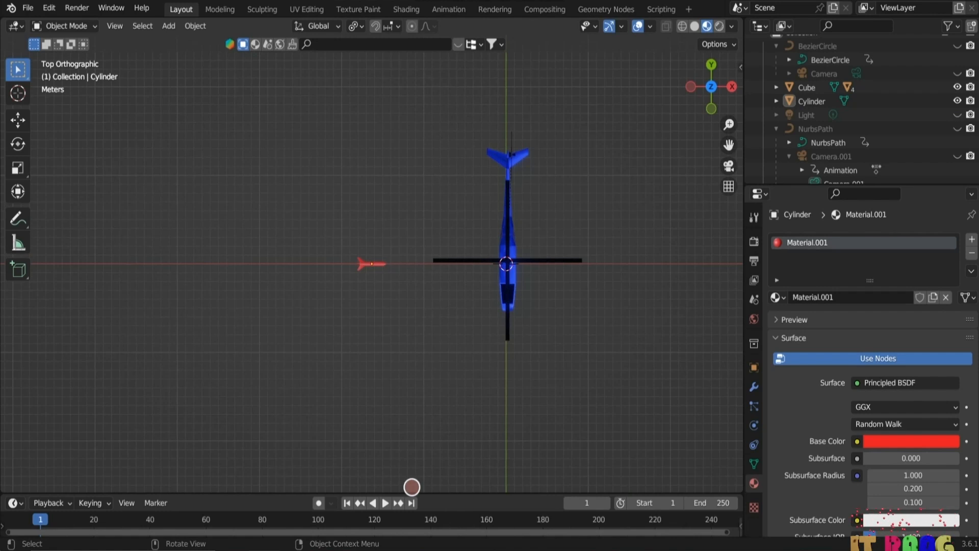
{"action": "left_click_drag", "start_coordinate": [444, 492], "coordinate": [458, 435]}
{"action": "left_click", "coordinate": [373, 237]}
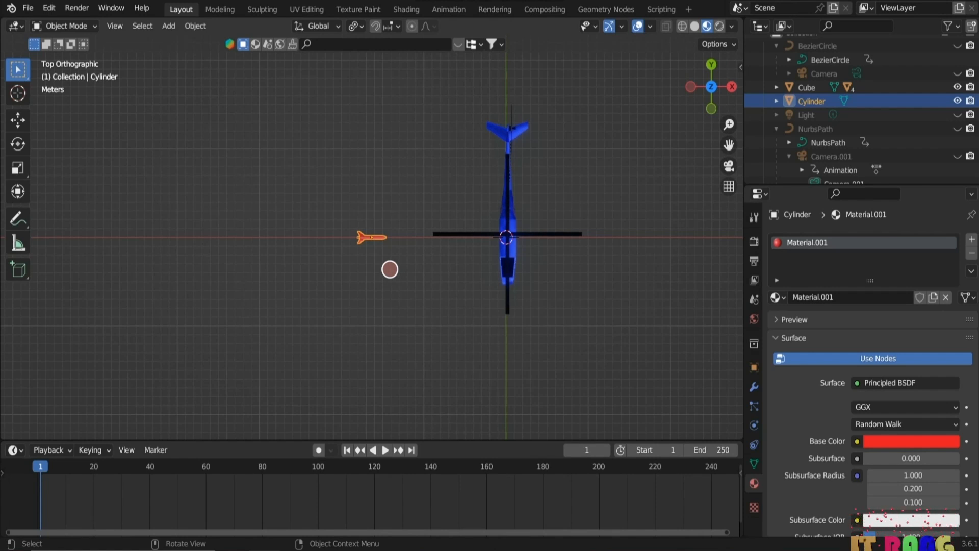
{"action": "key", "text": "g"}
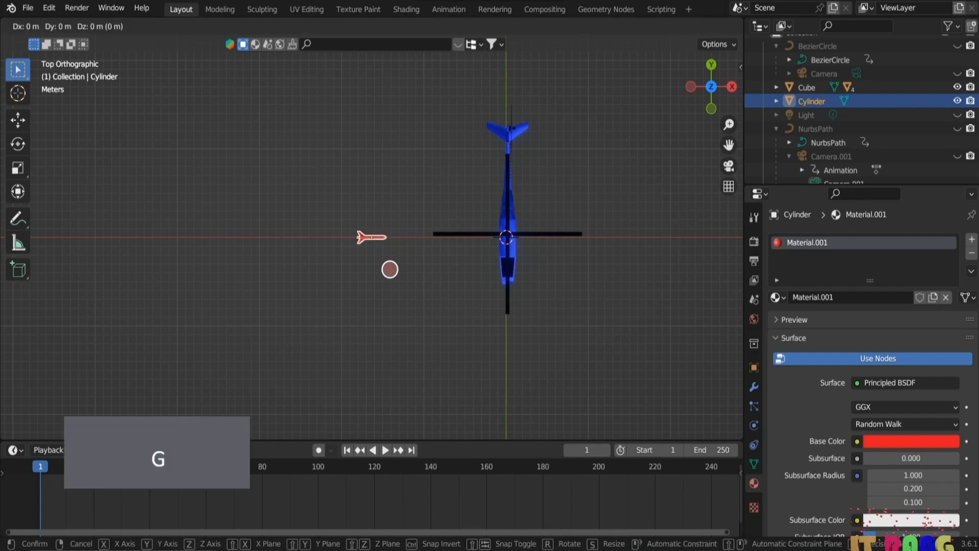
{"action": "key", "text": "x"}
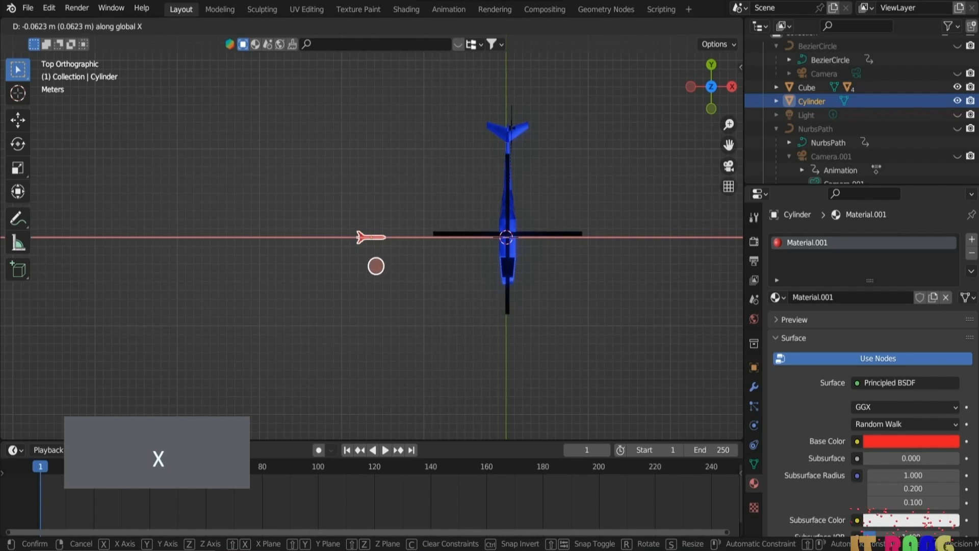
{"action": "scroll", "coordinate": [86, 250], "scroll_direction": "down", "scroll_amount": 3}
{"action": "left_click", "coordinate": [75, 258]}
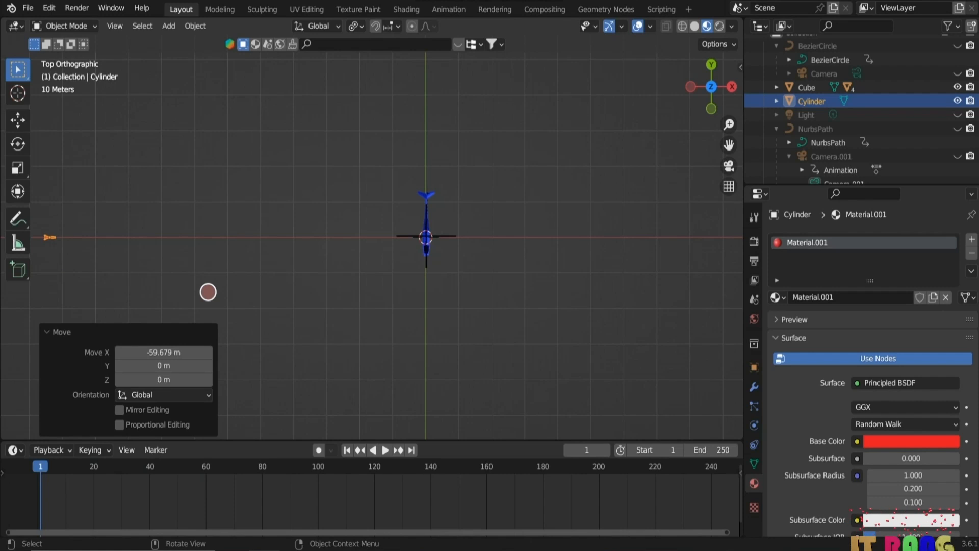
{"action": "key", "text": "i"}
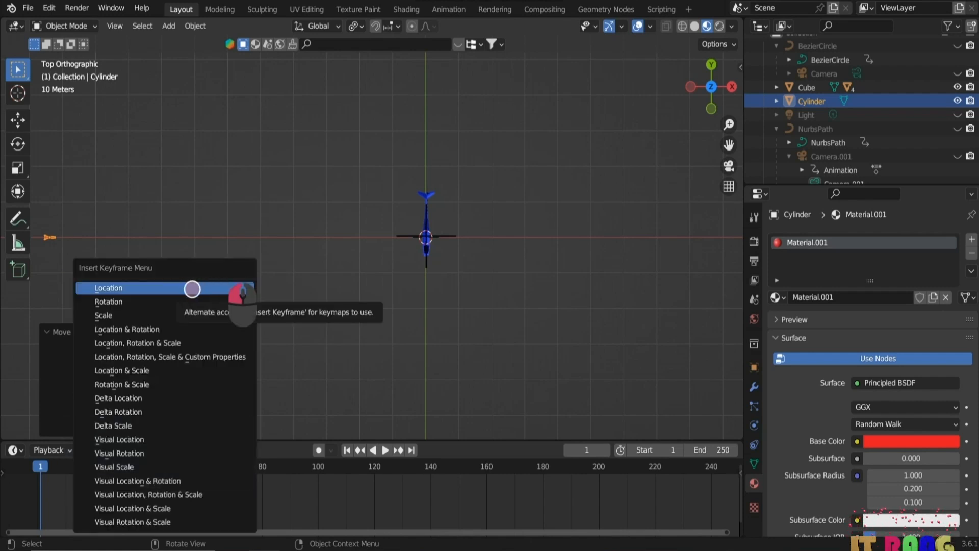
{"action": "left_click", "coordinate": [192, 287]}
Step: At frame 50, move the missile about 115.17 m along global X to the helicopter and insert a location keyframe
{"action": "left_click", "coordinate": [177, 465]}
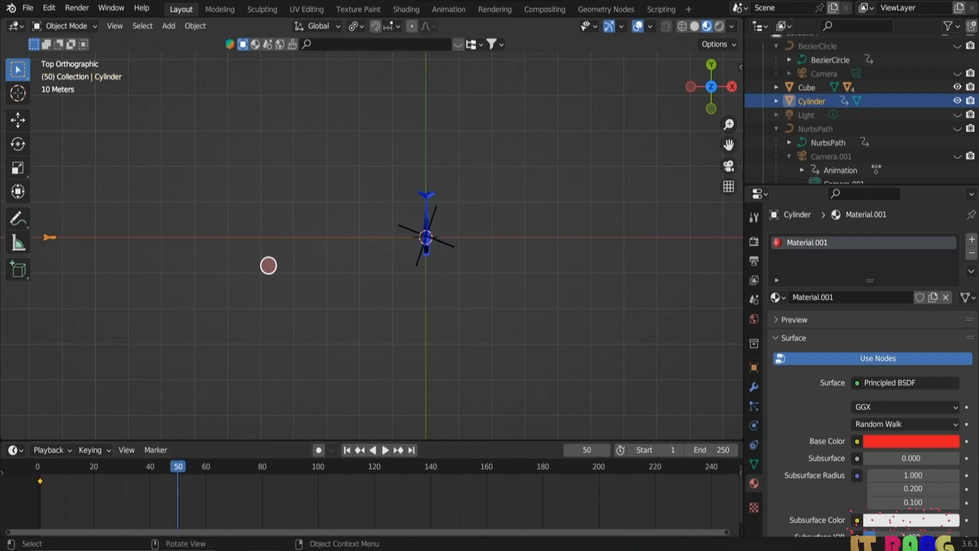
{"action": "key", "text": "g"}
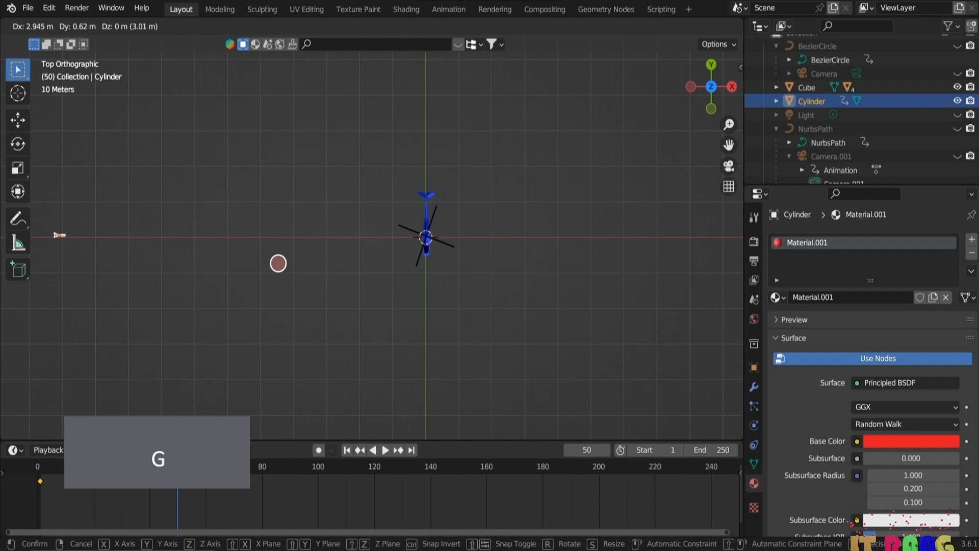
{"action": "key", "text": "x"}
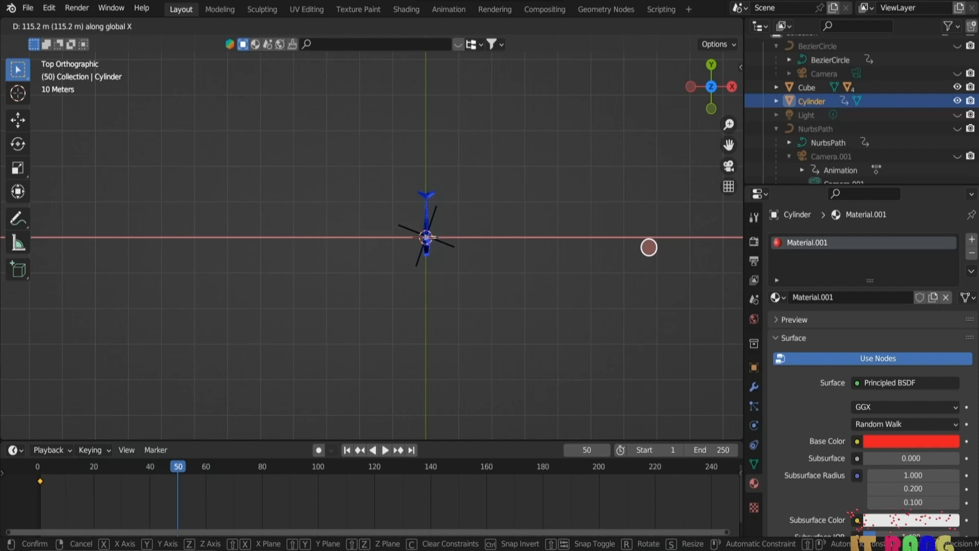
{"action": "left_click", "coordinate": [649, 247]}
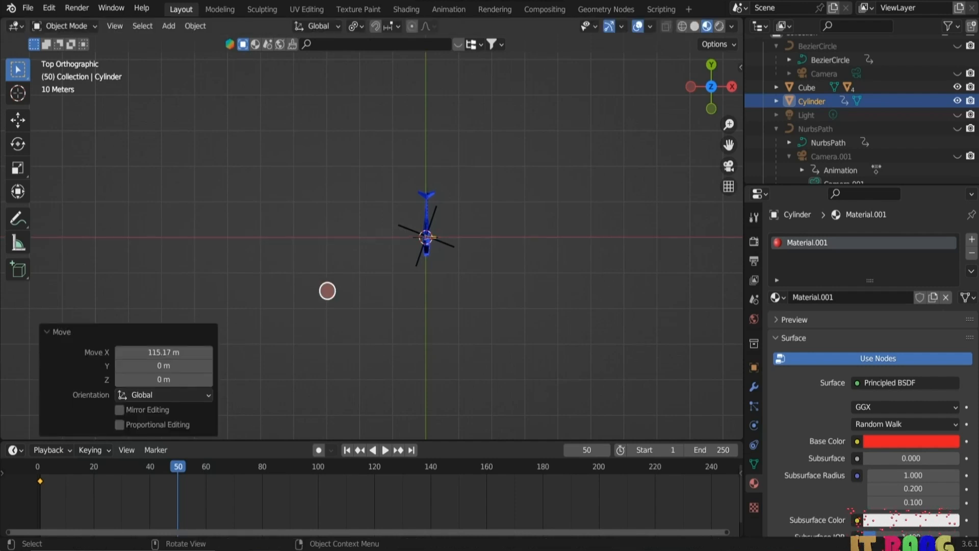
{"action": "key", "text": "i"}
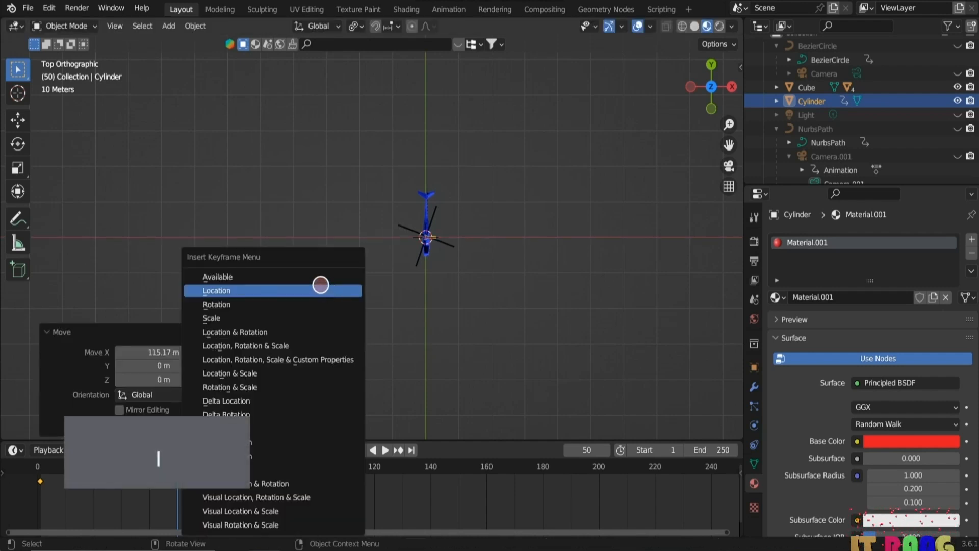
{"action": "left_click", "coordinate": [302, 292]}
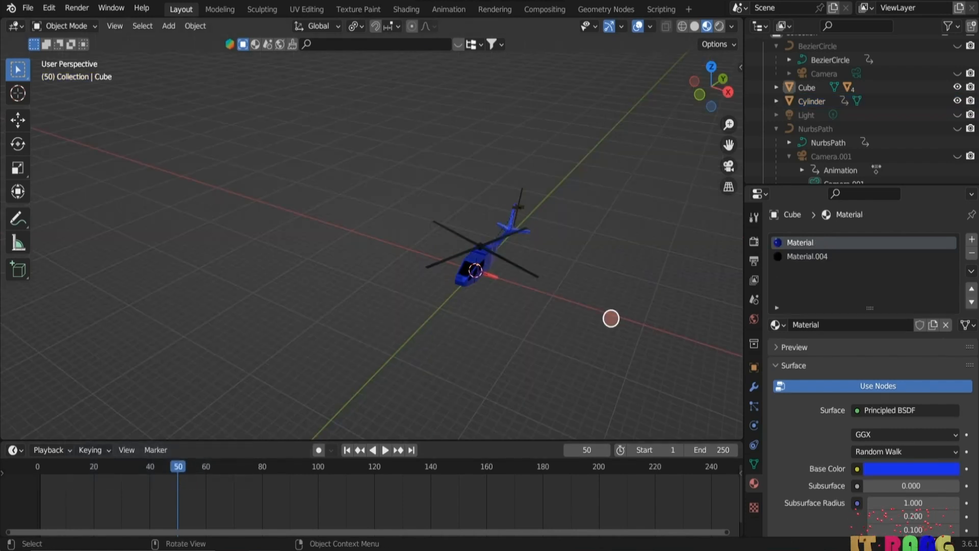
Step: Apply Quick Explode to the helicopter and the missile, and set an earlier start frame for the explosion
{"action": "key", "text": "a"}
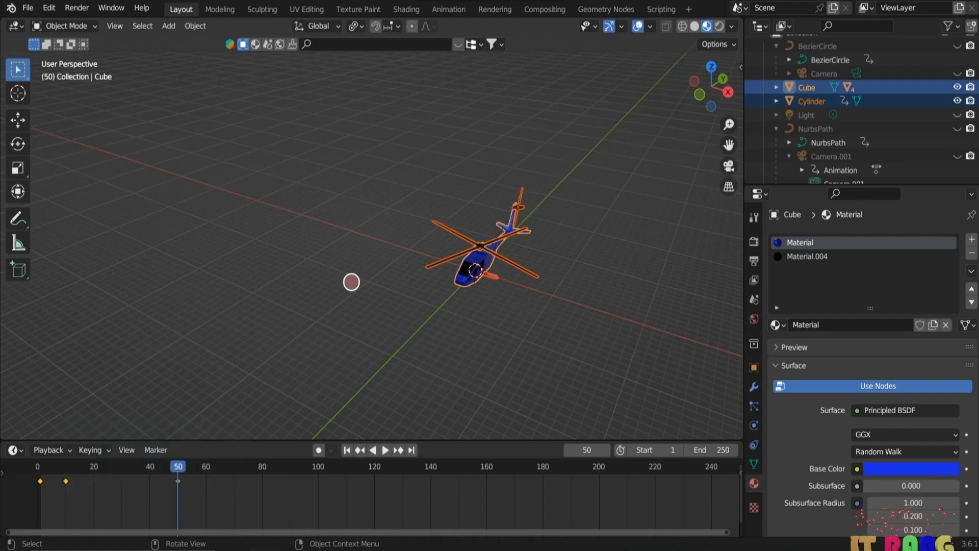
{"action": "left_click", "coordinate": [197, 26]}
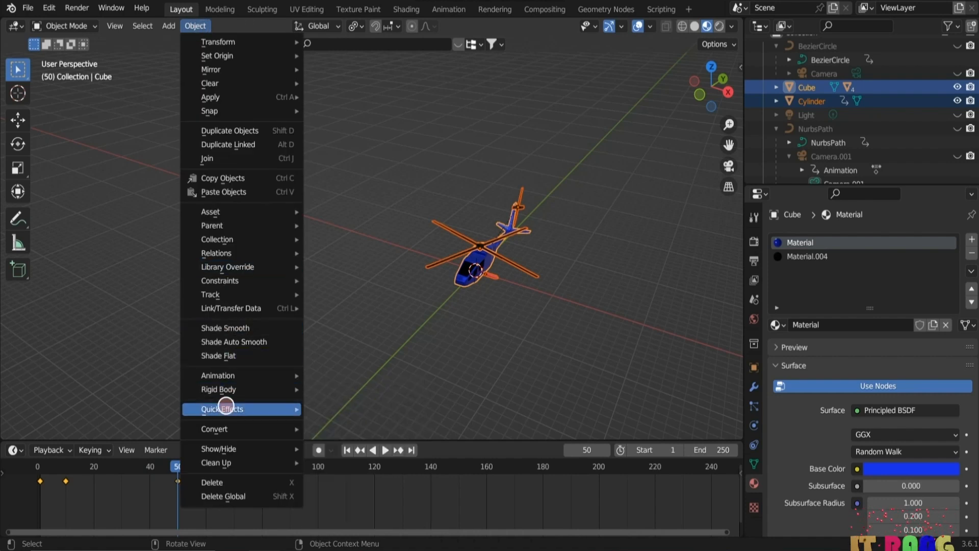
{"action": "mouse_move", "coordinate": [228, 409]}
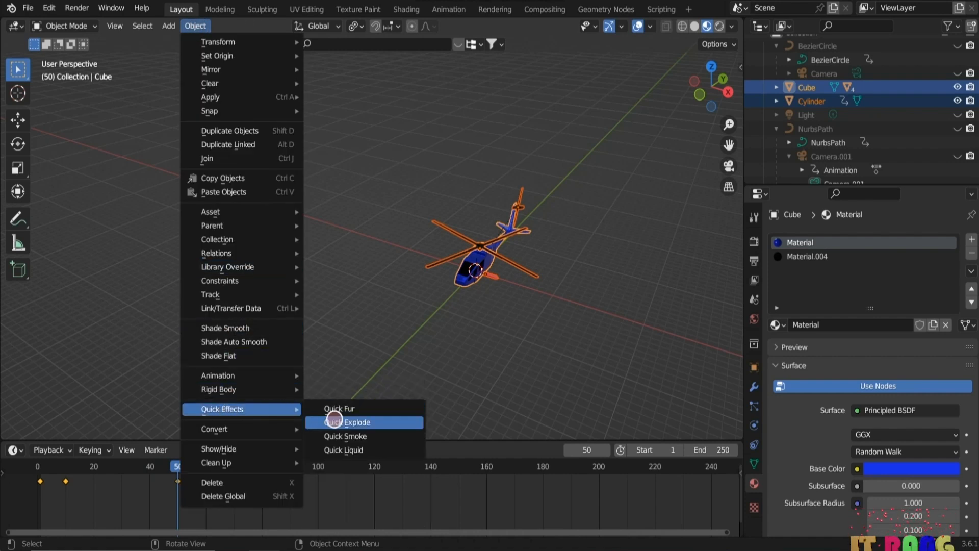
{"action": "left_click", "coordinate": [375, 422]}
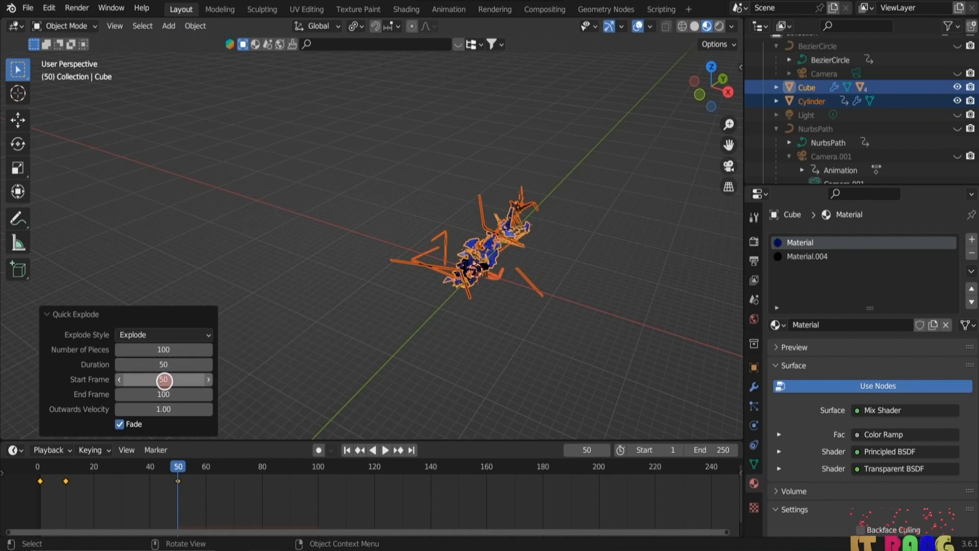
{"action": "left_click", "coordinate": [164, 380]}
{"action": "type", "text": "4"}
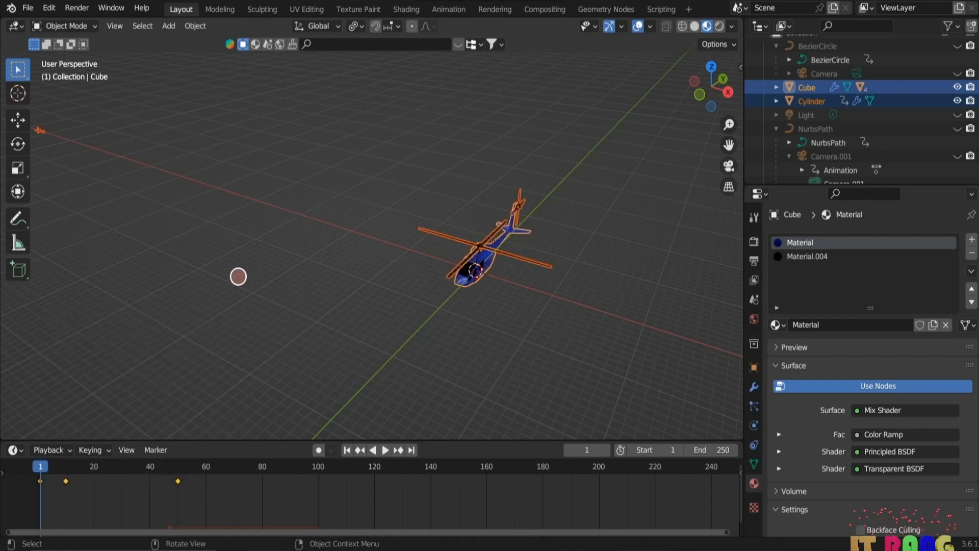
Step: Play back the animation to check the missile hit and the explosion, and stop it again
{"action": "key", "text": "space"}
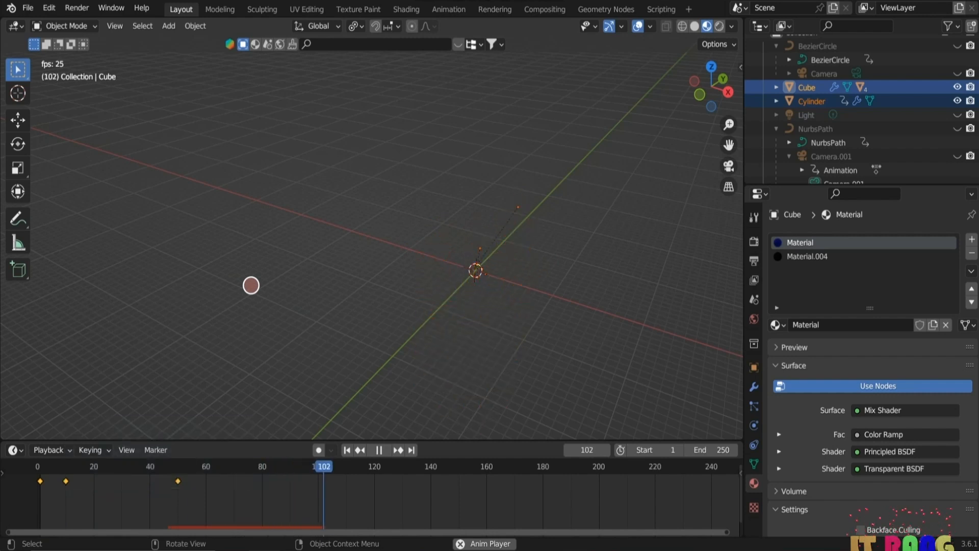
{"action": "left_click", "coordinate": [375, 450]}
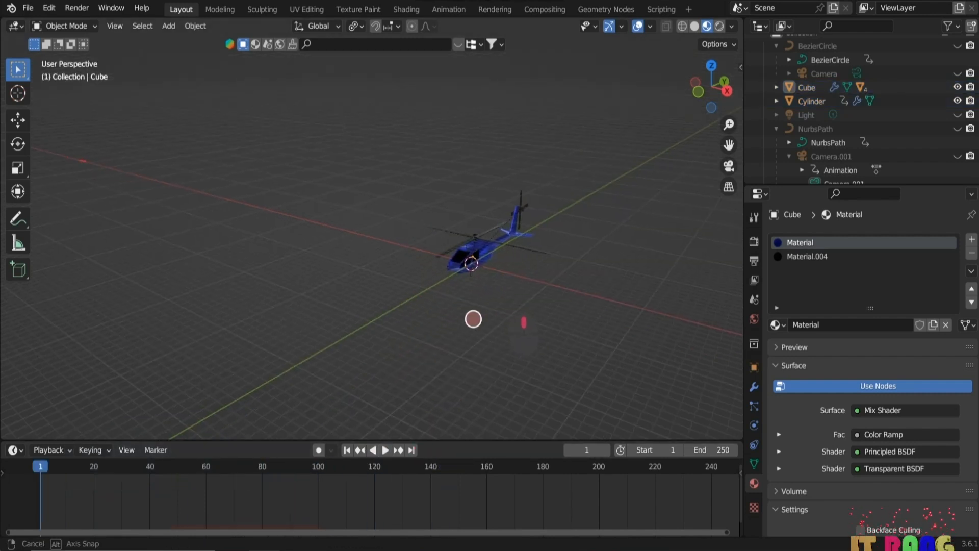
{"action": "middle_click_drag", "start_coordinate": [472, 319], "coordinate": [469, 316]}
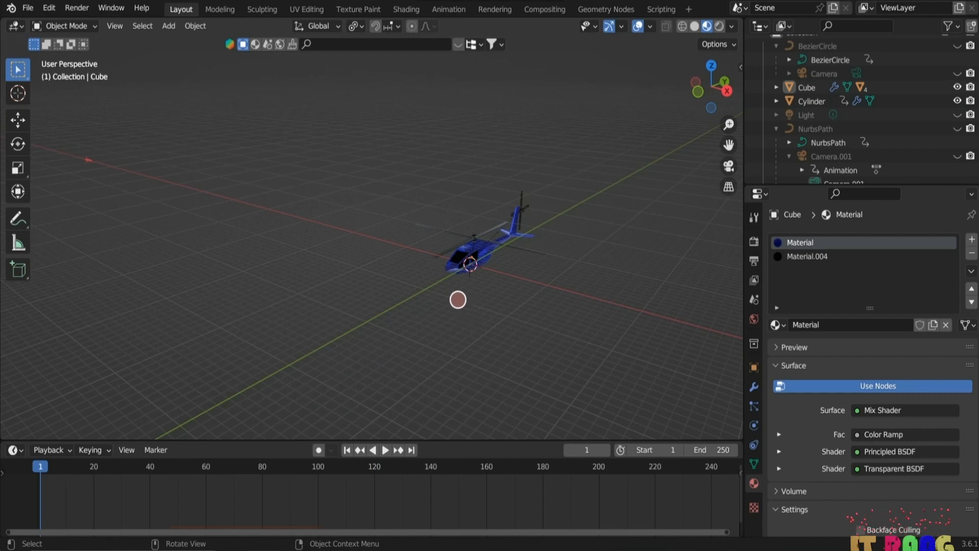
Step: Apply Quick Smoke to the helicopter with the Smoke & Fire style and Render Smoke Objects enabled
{"action": "left_click_drag", "start_coordinate": [369, 163], "coordinate": [579, 307]}
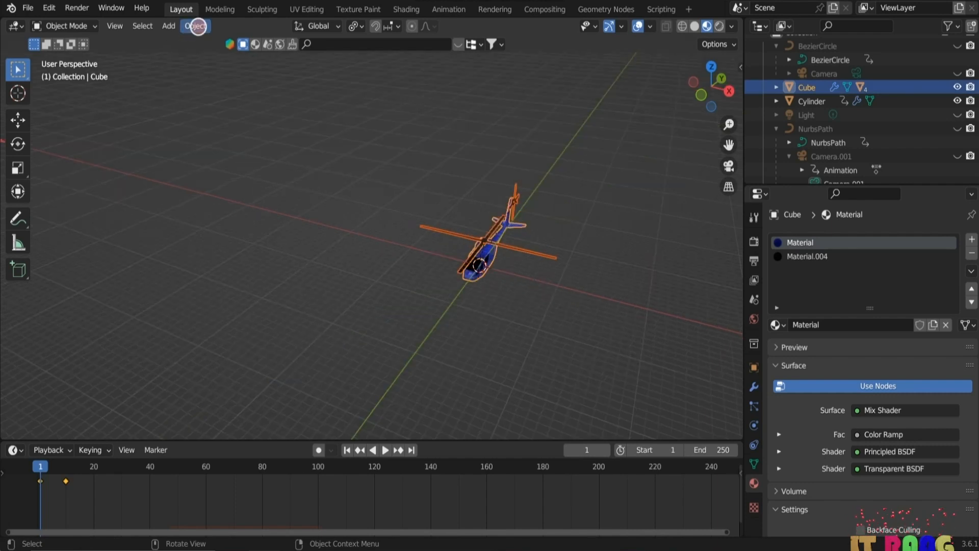
{"action": "left_click", "coordinate": [196, 26]}
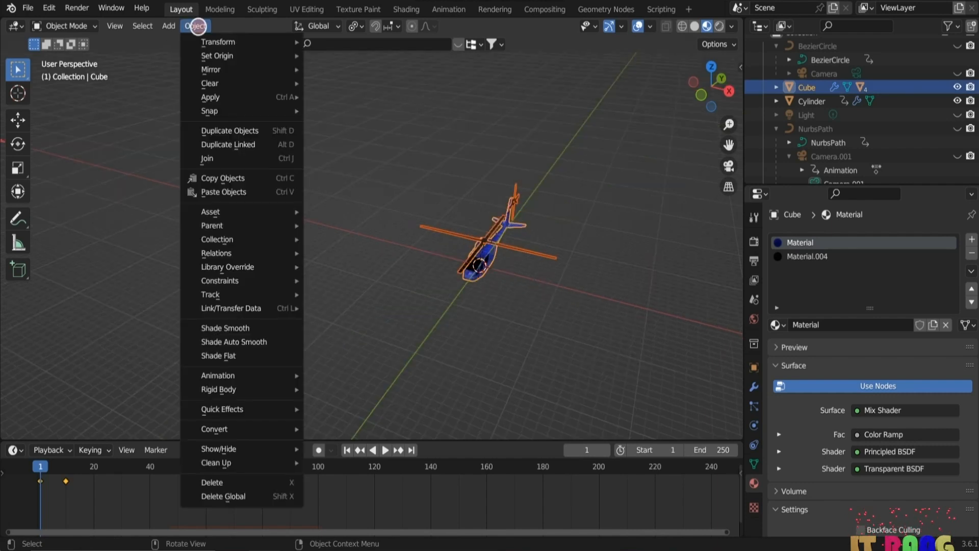
{"action": "mouse_move", "coordinate": [232, 408]}
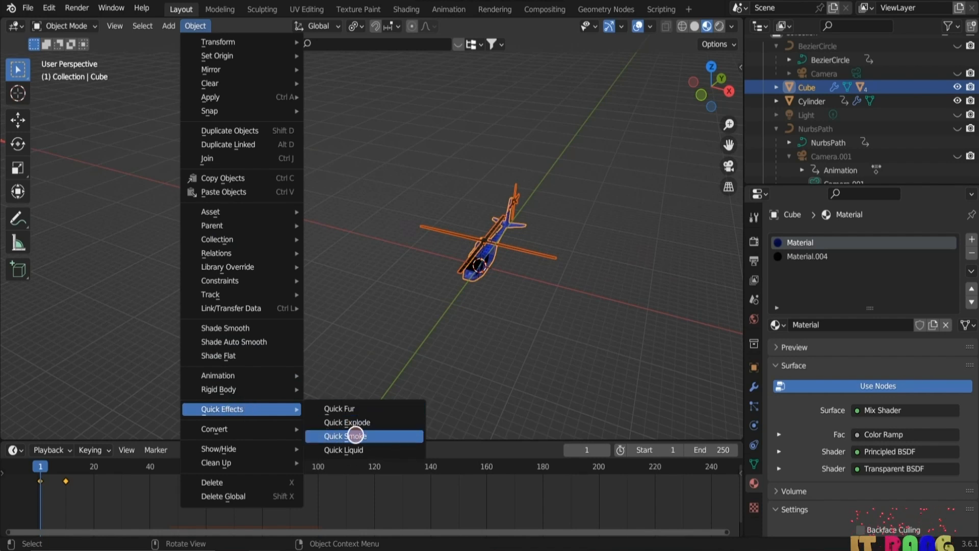
{"action": "left_click", "coordinate": [355, 435]}
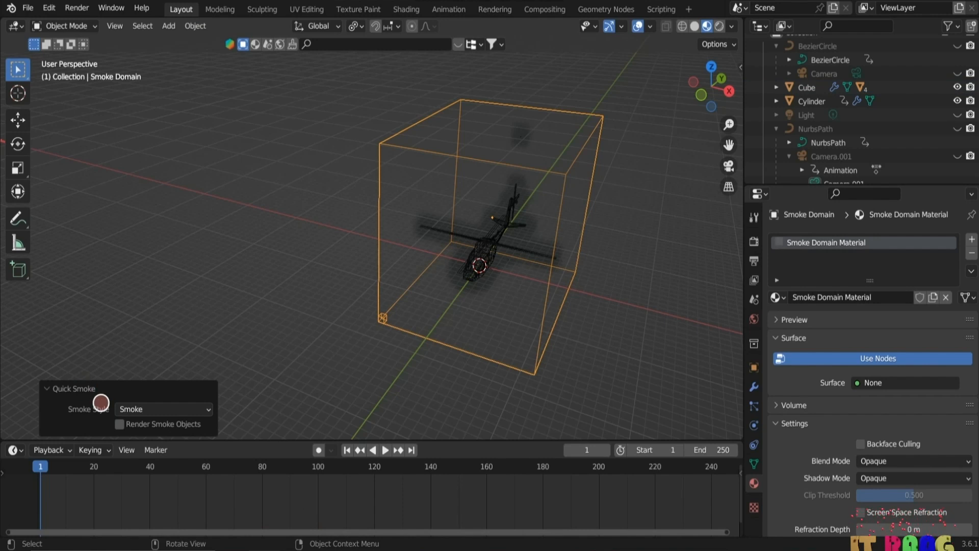
{"action": "left_click", "coordinate": [206, 409]}
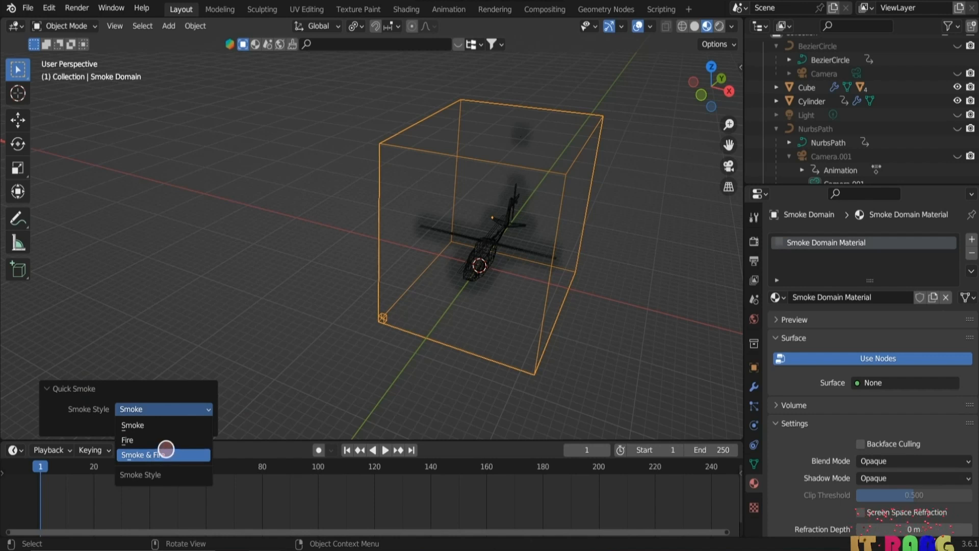
{"action": "left_click", "coordinate": [165, 450]}
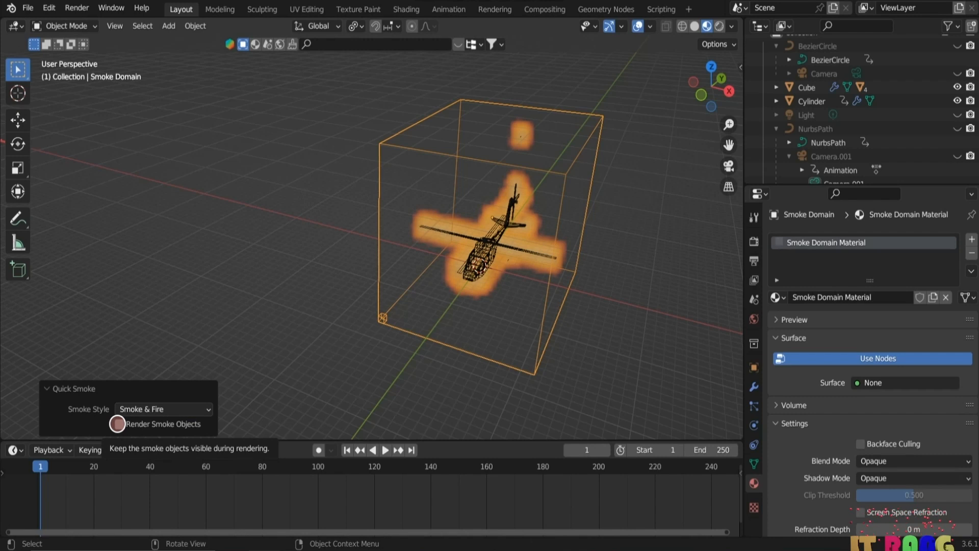
{"action": "left_click", "coordinate": [118, 424]}
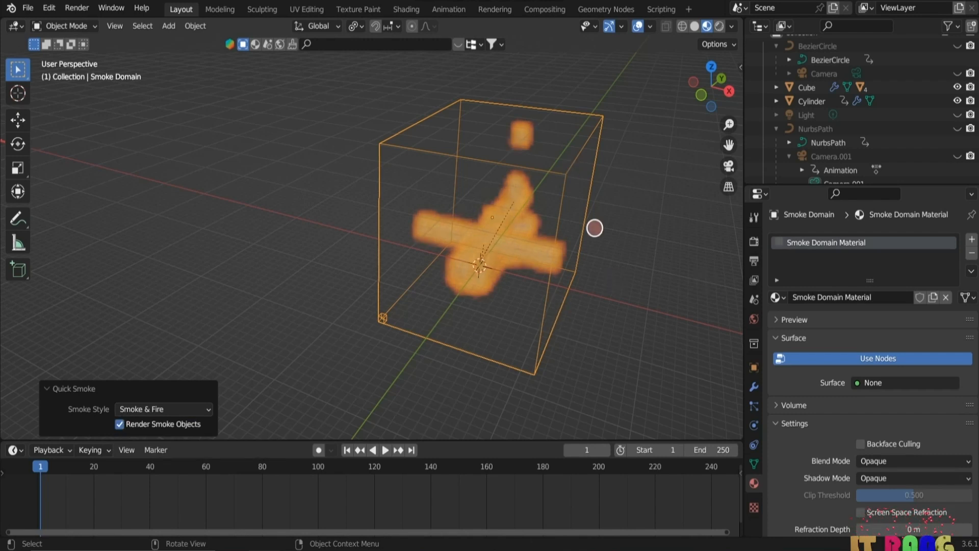
Step: Scale the smoke domain up uniformly by about 1.269 around the helicopter
{"action": "scroll", "coordinate": [806, 152], "scroll_direction": "down", "scroll_amount": 2}
{"action": "scroll", "coordinate": [807, 151], "scroll_direction": "down", "scroll_amount": 1}
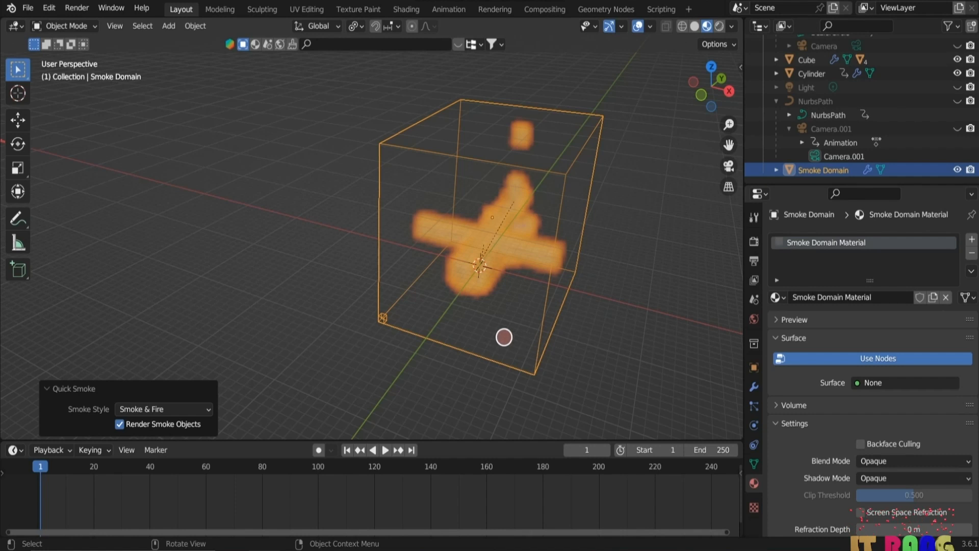
{"action": "key", "text": "s"}
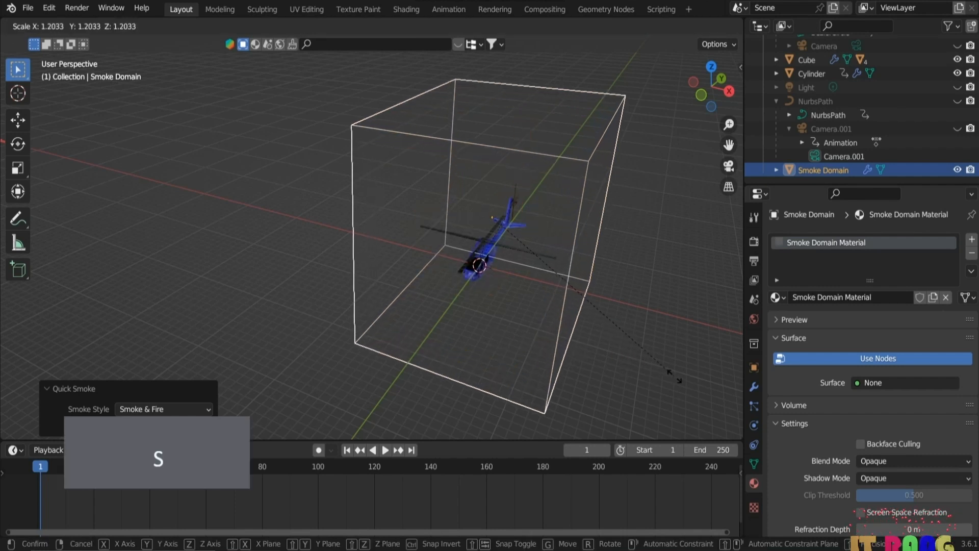
{"action": "left_click", "coordinate": [494, 302]}
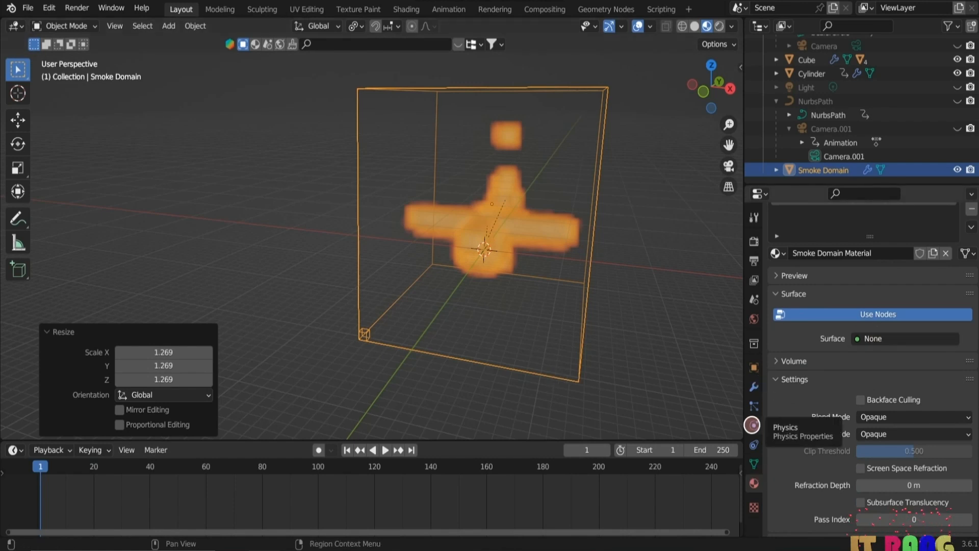
Step: Set the smoke domain's fluid Resolution Divisions to 70
{"action": "left_click", "coordinate": [748, 424]}
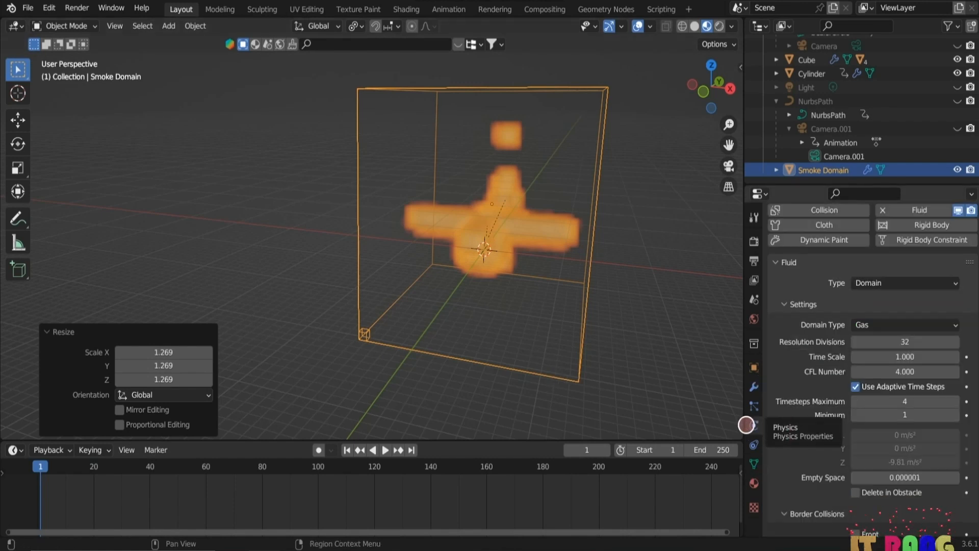
{"action": "scroll", "coordinate": [874, 331], "scroll_direction": "down", "scroll_amount": 1}
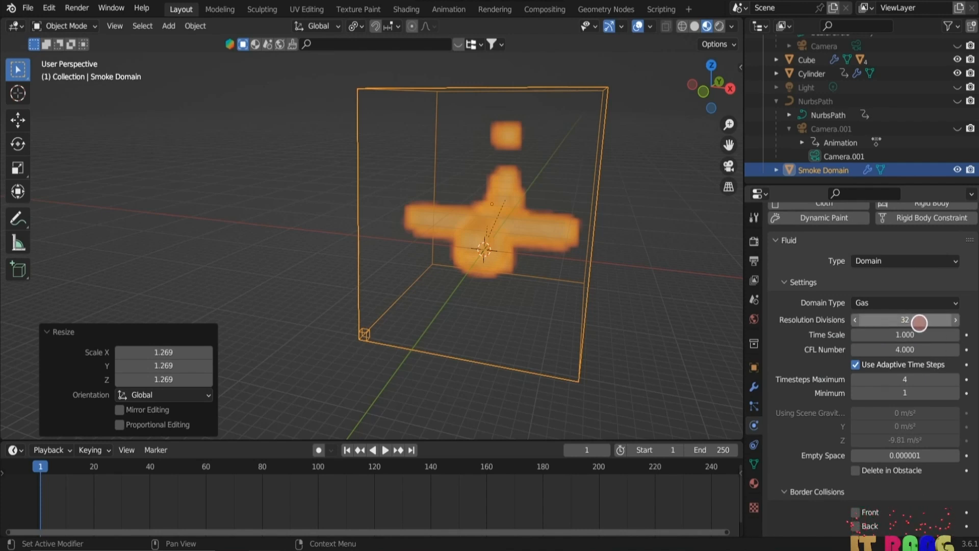
{"action": "left_click", "coordinate": [903, 320]}
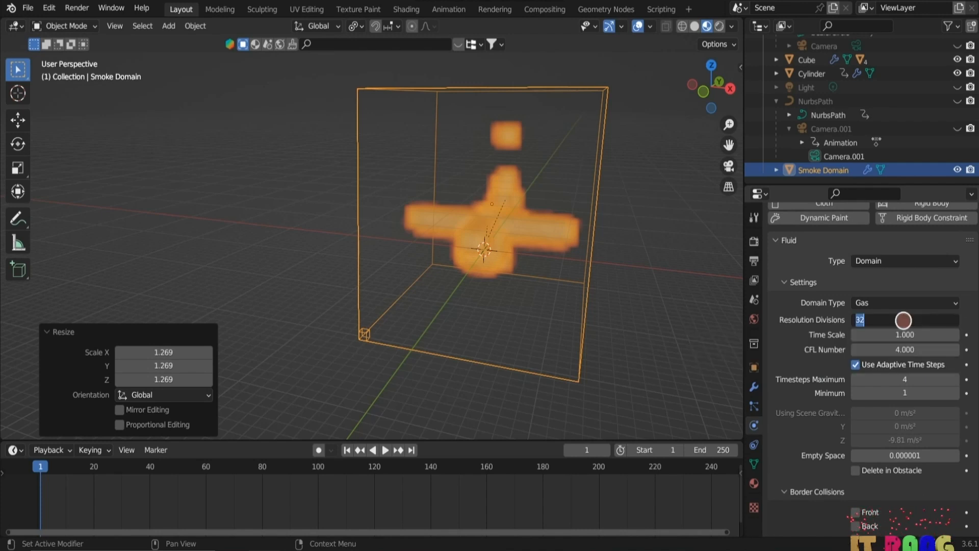
{"action": "type", "text": "7"}
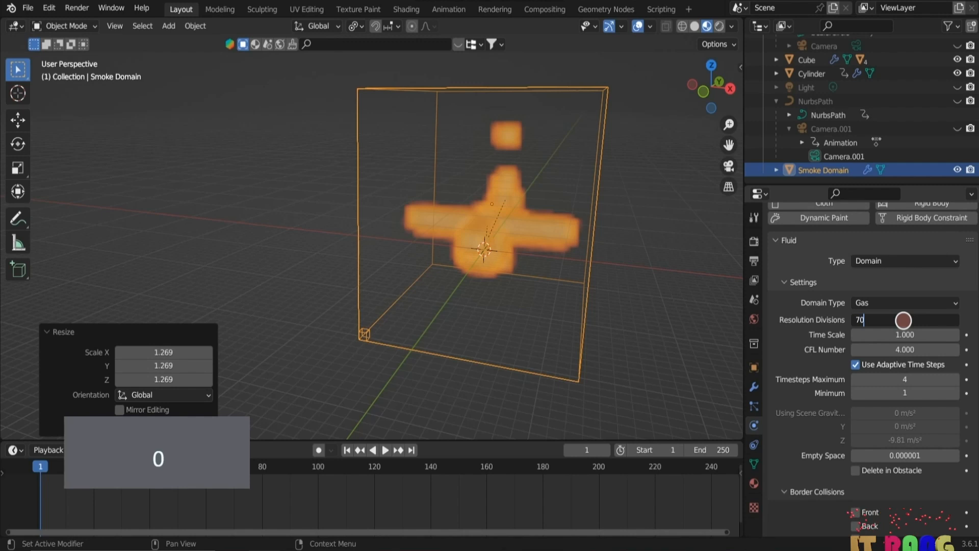
{"action": "type", "text": "0"}
{"action": "key", "text": "Return"}
Step: Set the domain's fire reaction speed to 0.26, its maximum temperature to 5.0 and its minimum temperature to 2.5
{"action": "scroll", "coordinate": [836, 403], "scroll_direction": "down", "scroll_amount": 10}
{"action": "scroll", "coordinate": [792, 399], "scroll_direction": "down", "scroll_amount": 3}
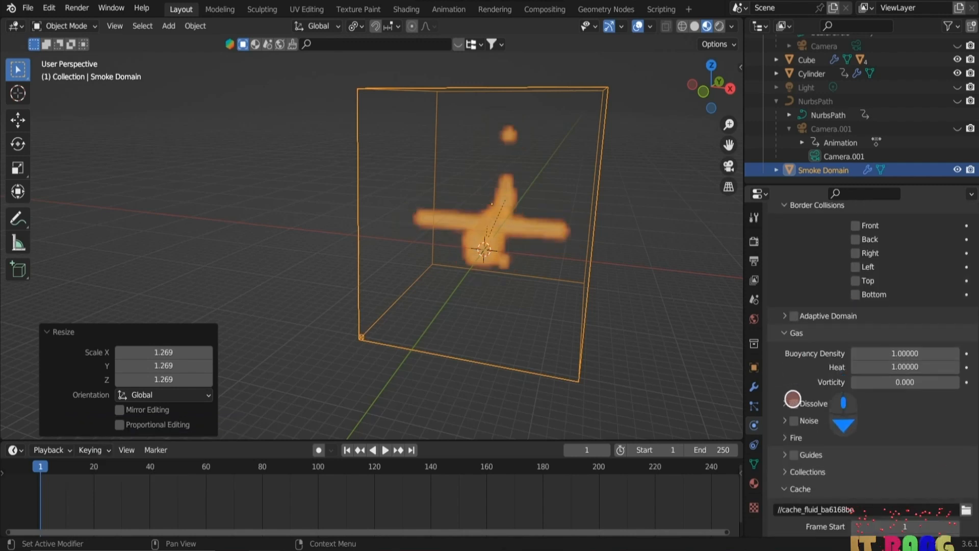
{"action": "scroll", "coordinate": [792, 399], "scroll_direction": "down", "scroll_amount": 2}
{"action": "left_click", "coordinate": [788, 389]}
{"action": "scroll", "coordinate": [813, 389], "scroll_direction": "down", "scroll_amount": 2}
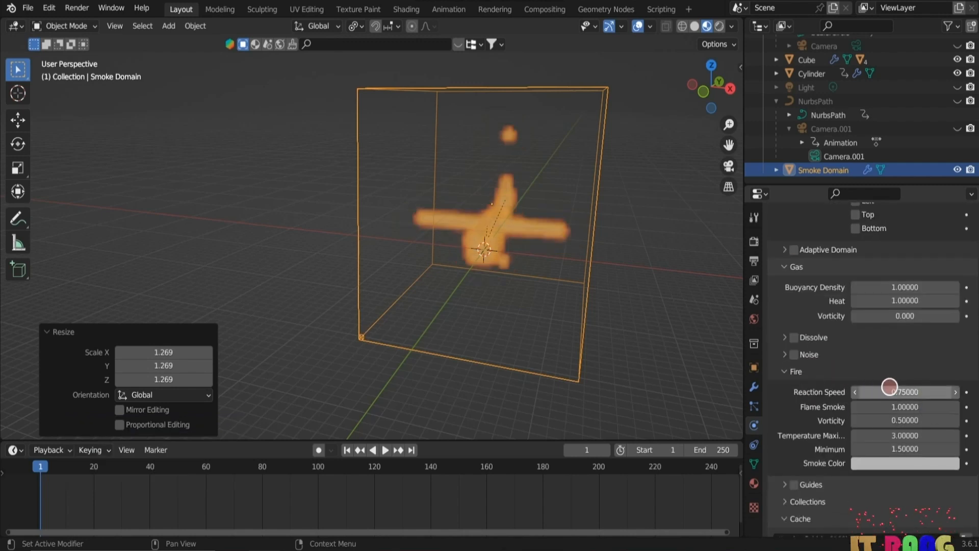
{"action": "mouse_move", "coordinate": [914, 392]}
{"action": "left_mouse_down"}
{"action": "mouse_move", "coordinate": [962, 393]}
{"action": "mouse_move", "coordinate": [836, 392]}
{"action": "mouse_move", "coordinate": [920, 395]}
{"action": "left_mouse_up"}
{"action": "left_click", "coordinate": [855, 393]}
{"action": "left_click", "coordinate": [855, 393]}
{"action": "left_click_drag", "start_coordinate": [855, 393], "coordinate": [805, 394]}
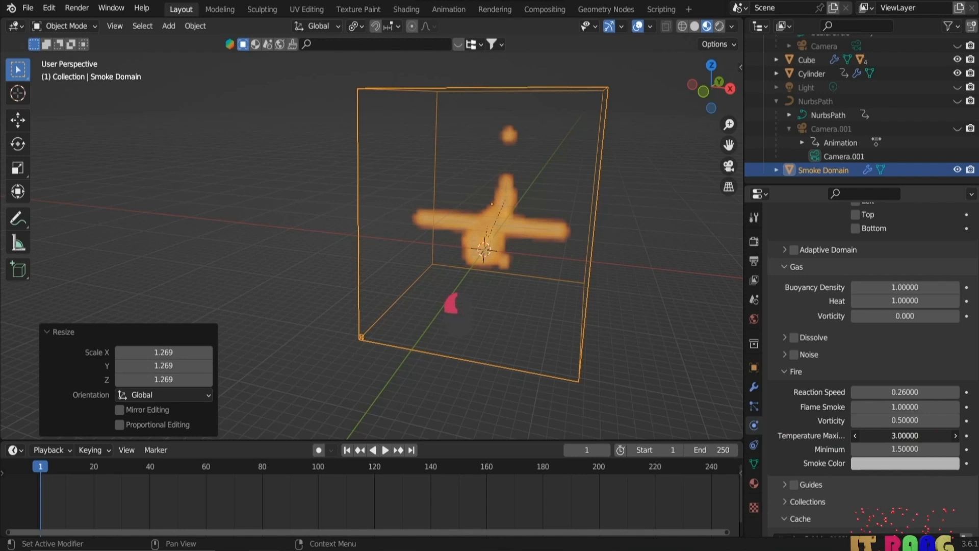
{"action": "left_click_drag", "start_coordinate": [926, 436], "coordinate": [953, 436]}
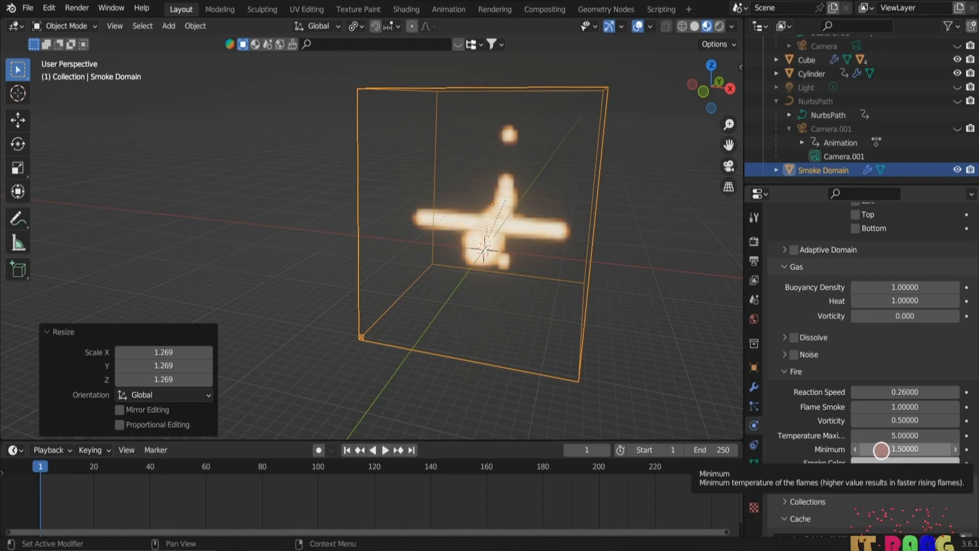
{"action": "left_click_drag", "start_coordinate": [905, 449], "coordinate": [938, 449]}
Step: Set the fluid cache to start at frame 49 and end at frame 150, and make it resumable
{"action": "scroll", "coordinate": [787, 312], "scroll_direction": "down", "scroll_amount": 7}
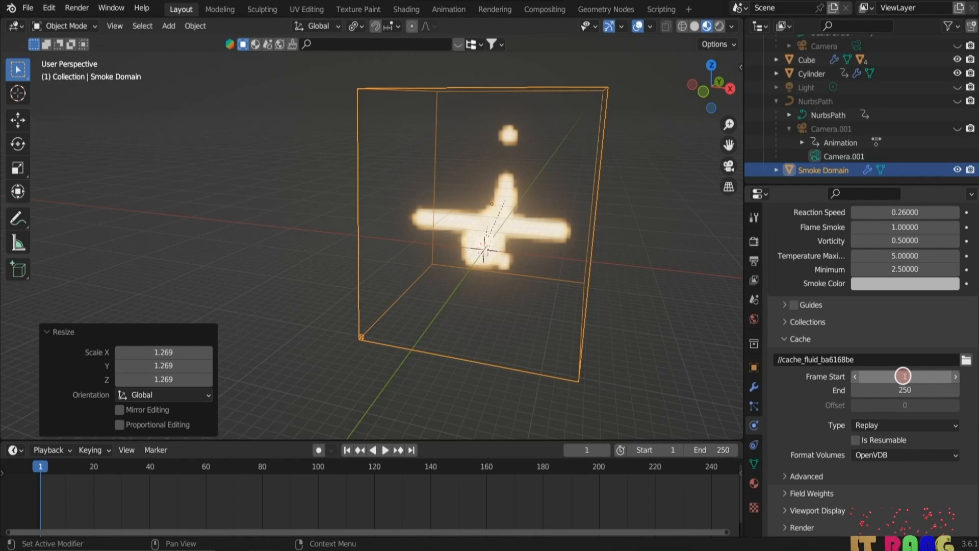
{"action": "left_click", "coordinate": [907, 375]}
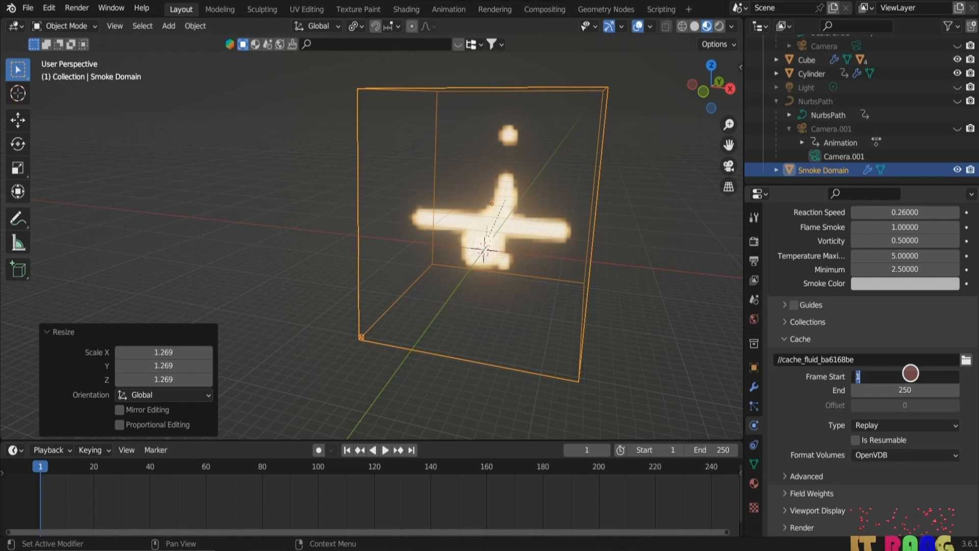
{"action": "type", "text": "49"}
{"action": "key", "text": "Return"}
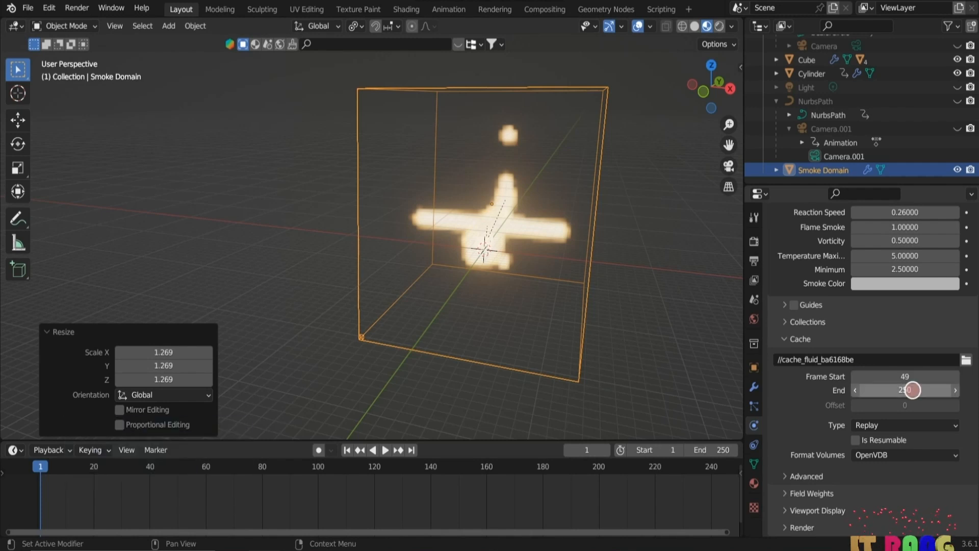
{"action": "key", "text": "0"}
{"action": "left_click", "coordinate": [911, 389]}
{"action": "type", "text": "1"}
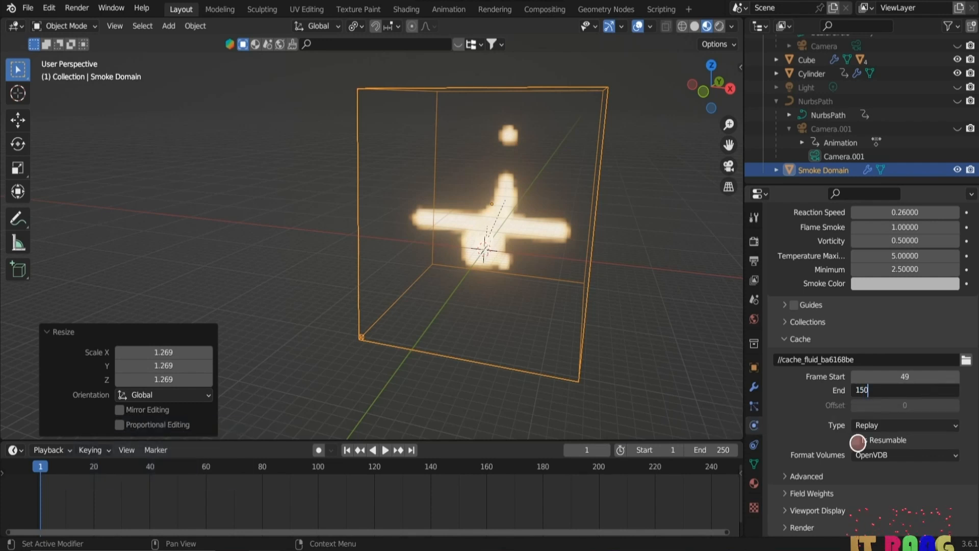
{"action": "left_click", "coordinate": [857, 442]}
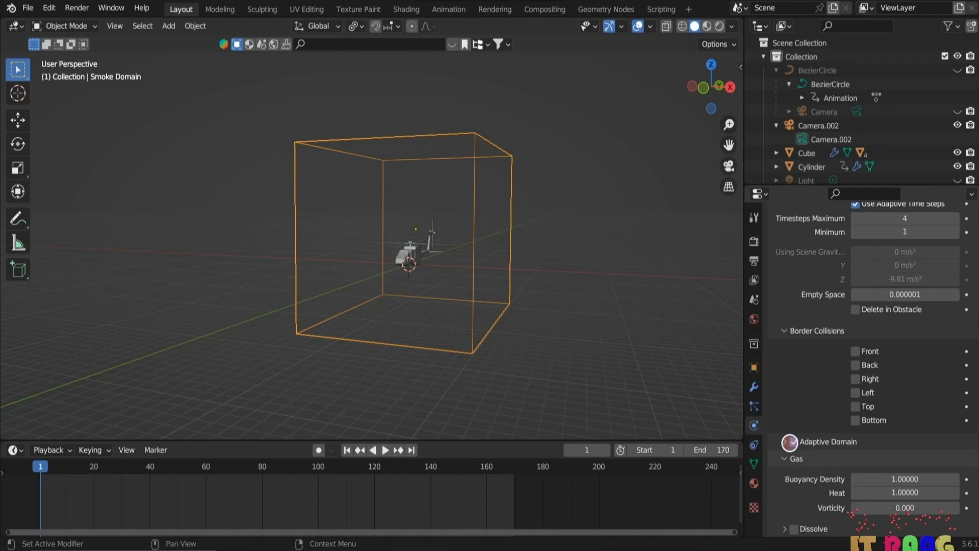
Step: Enable Adaptive Domain for the smoke domain and show the 3D view in rendered shading
{"action": "left_click", "coordinate": [790, 441]}
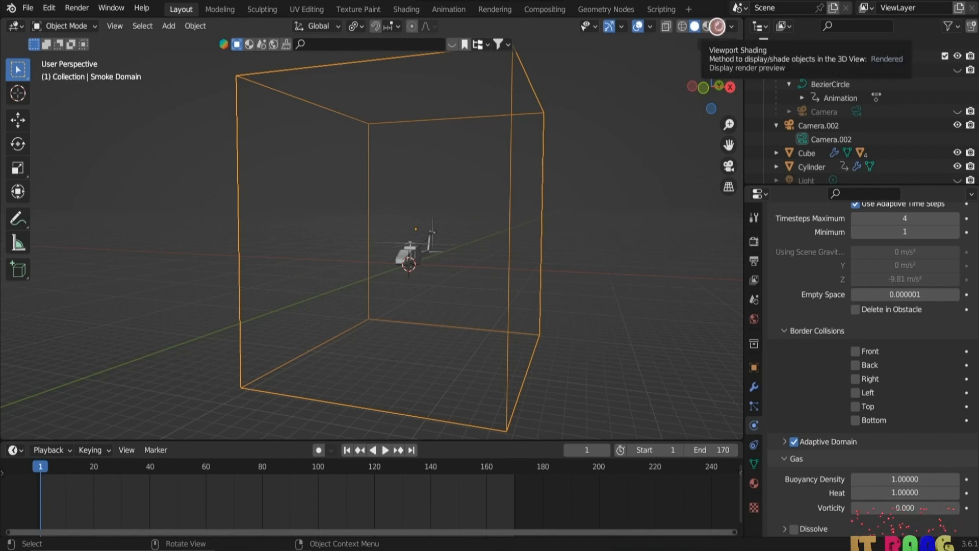
{"action": "left_click", "coordinate": [717, 26]}
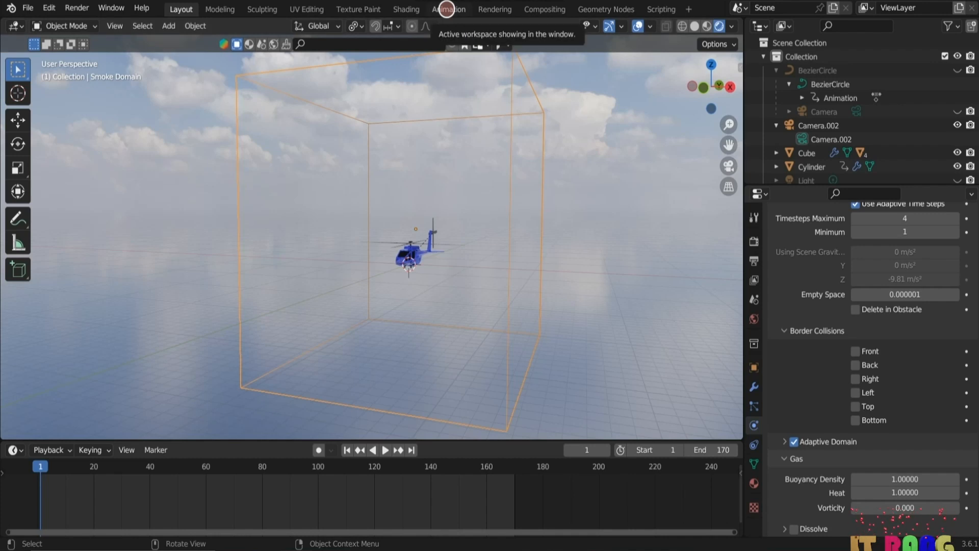
Step: Switch to the Animation workspace and play the animation from frame 1
{"action": "left_click", "coordinate": [451, 9]}
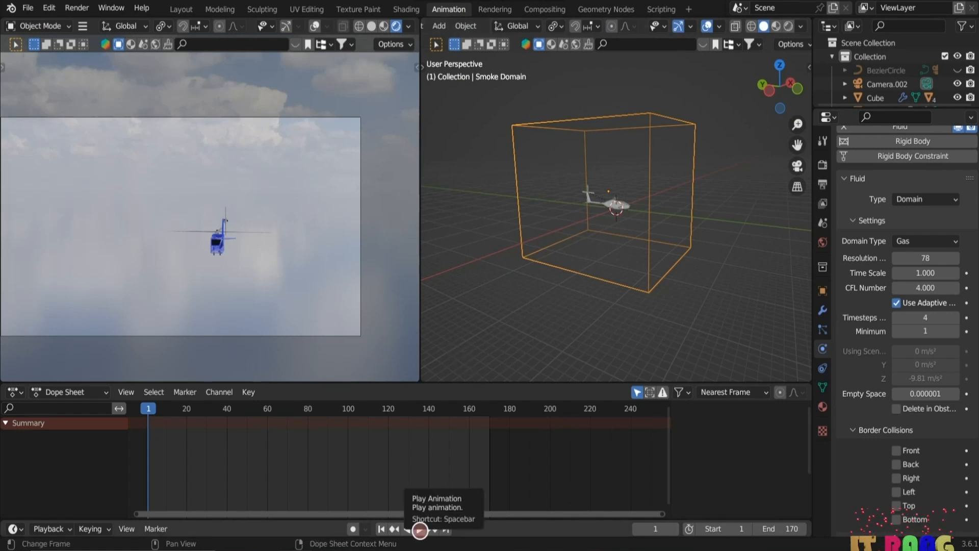
{"action": "left_click", "coordinate": [419, 528]}
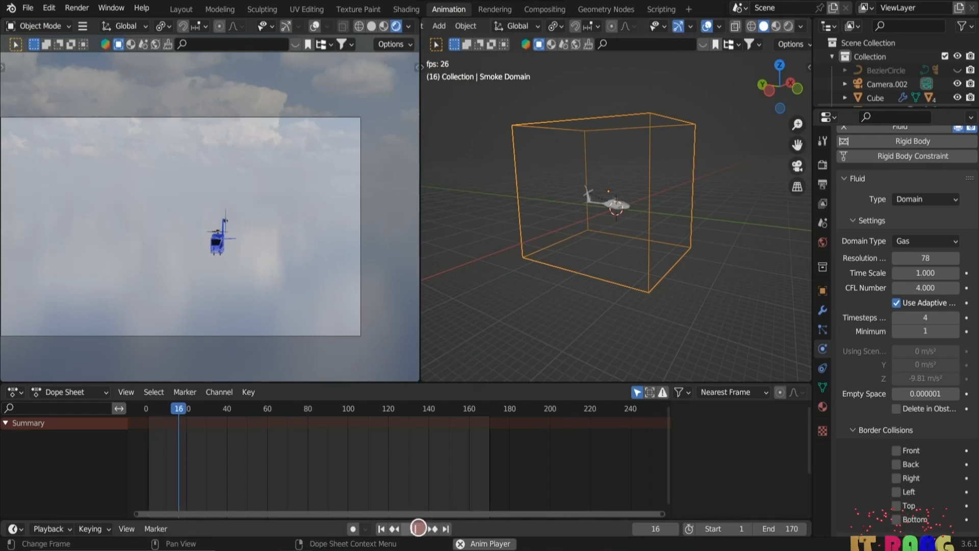
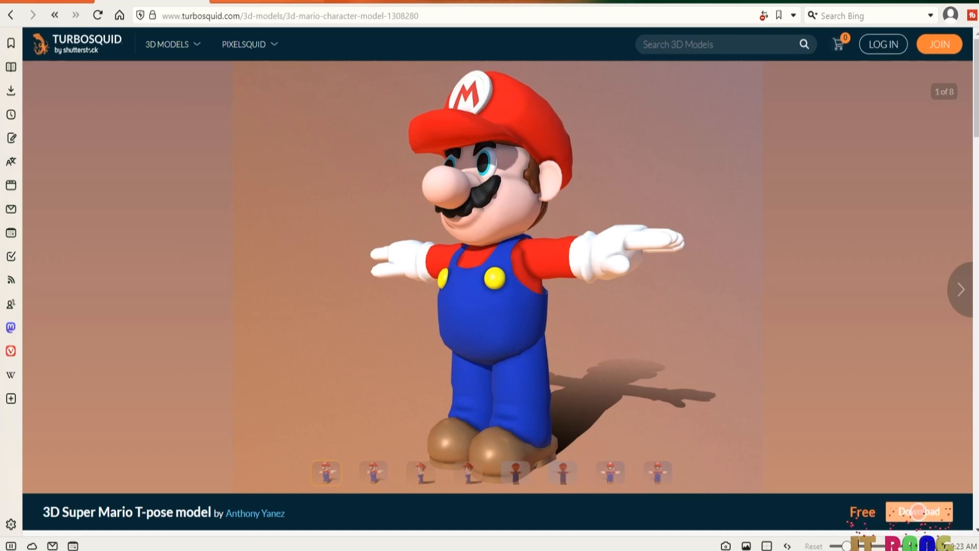
Step: Download the free Super Mario T-pose model from TurboSquid as Mario.FBX
{"action": "left_click", "coordinate": [918, 511]}
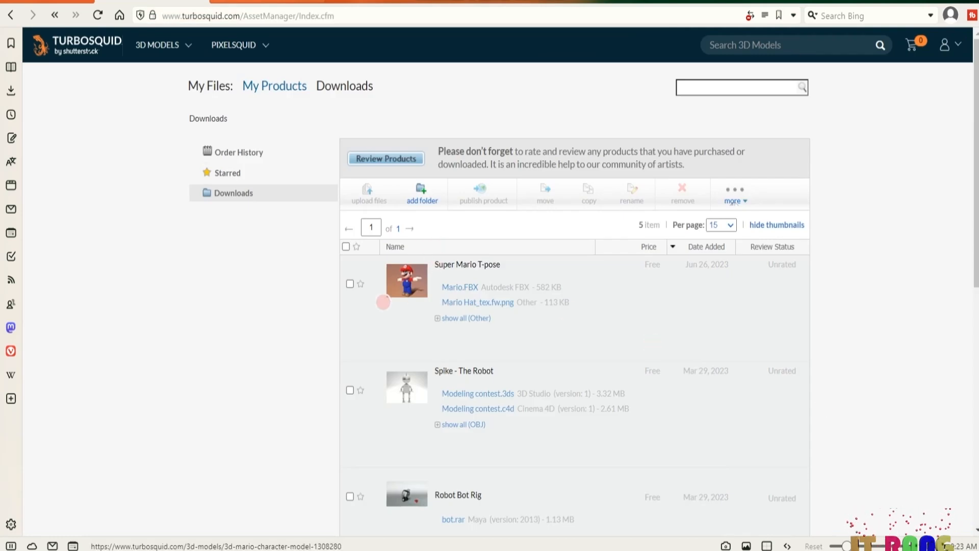
{"action": "left_click", "coordinate": [462, 287]}
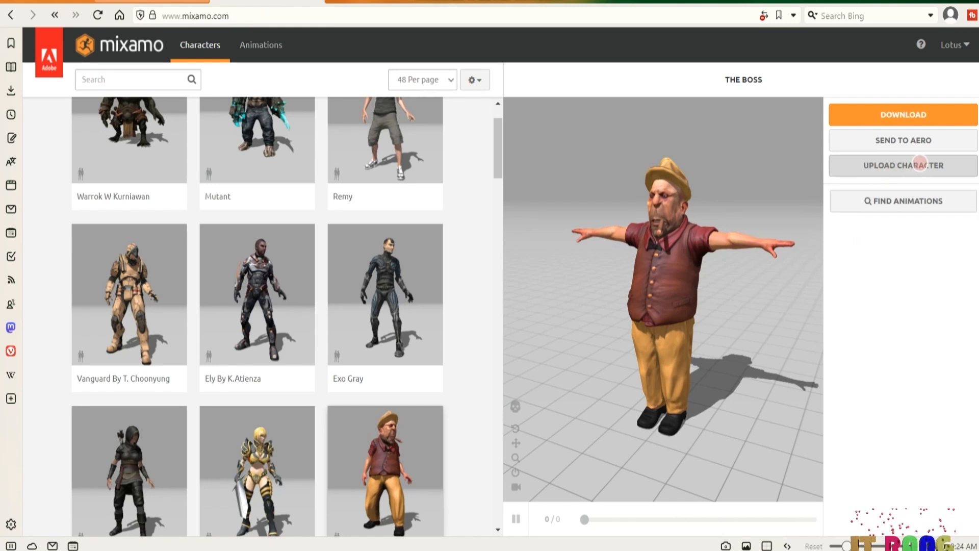
Step: Upload the Mario file from Downloads to Mixamo as a new character and accept its front-facing orientation in the Auto-Rigger
{"action": "left_click", "coordinate": [903, 165]}
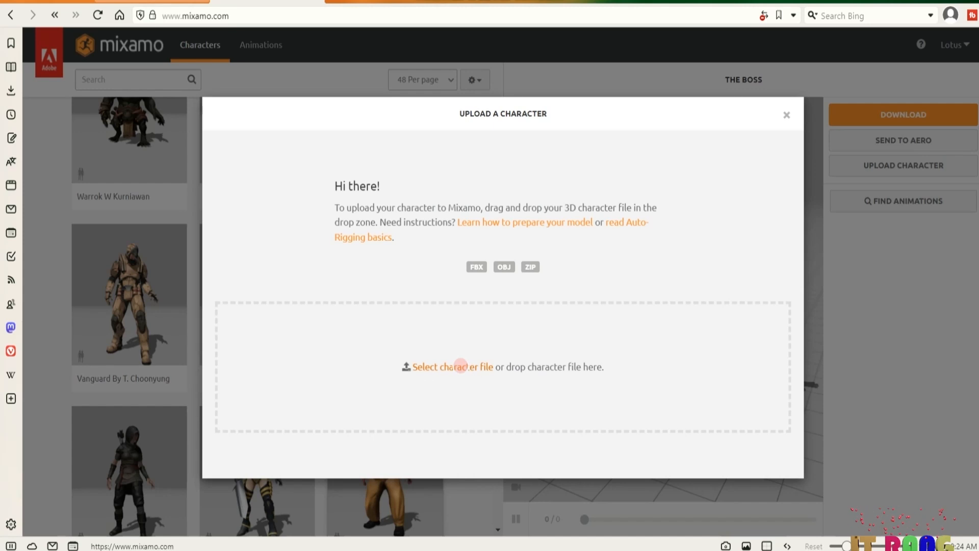
{"action": "left_click", "coordinate": [459, 366]}
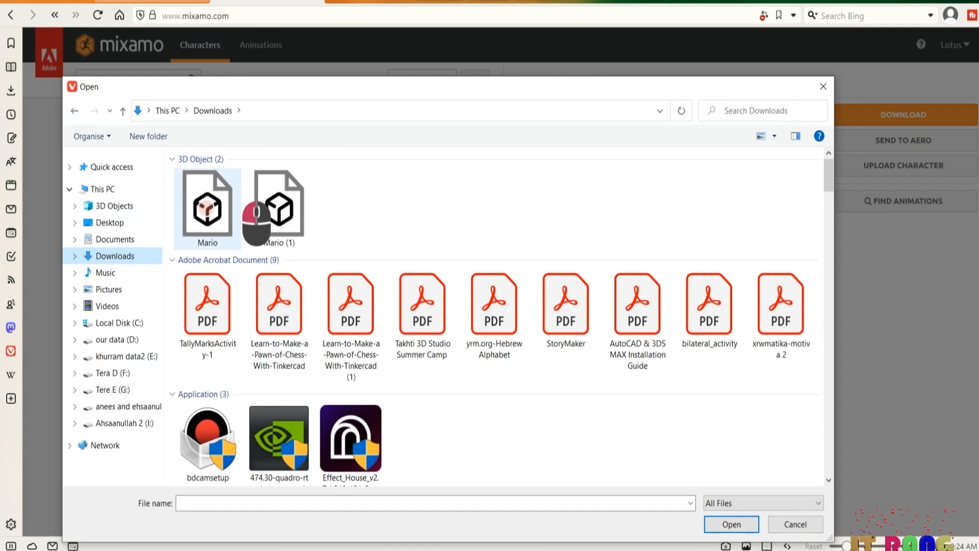
{"action": "left_click", "coordinate": [207, 210]}
{"action": "left_click", "coordinate": [730, 524]}
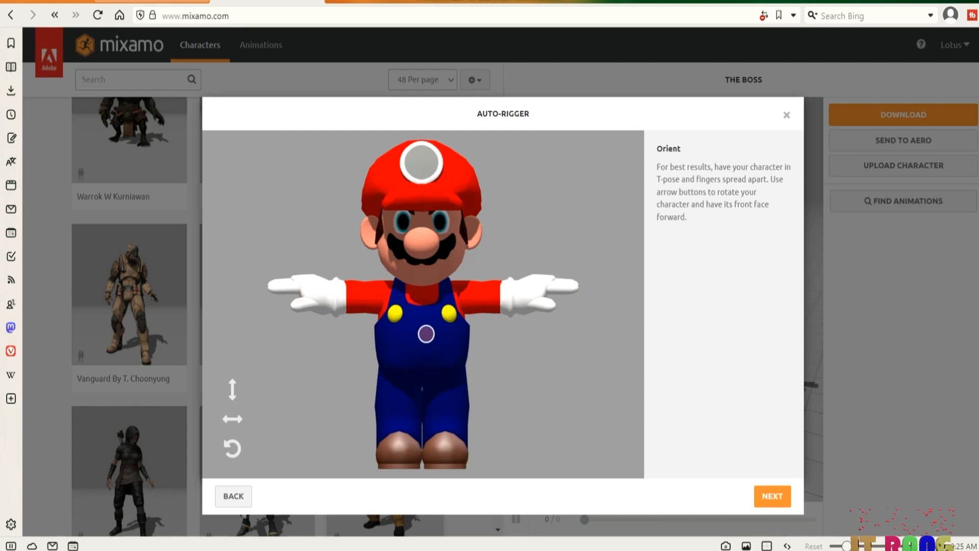
{"action": "left_click", "coordinate": [772, 495]}
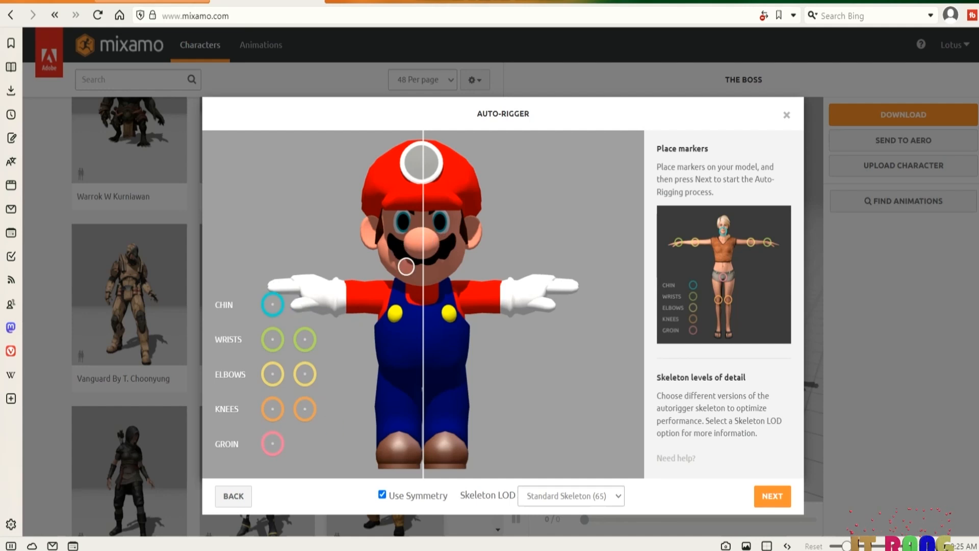
Step: Place the chin, wrist, elbow, knee and groin markers on Mario with symmetry, generate the rig and accept the rigged character
{"action": "mouse_move", "coordinate": [271, 304]}
{"action": "left_mouse_down"}
{"action": "mouse_move", "coordinate": [393, 265]}
{"action": "mouse_move", "coordinate": [423, 271]}
{"action": "left_mouse_up"}
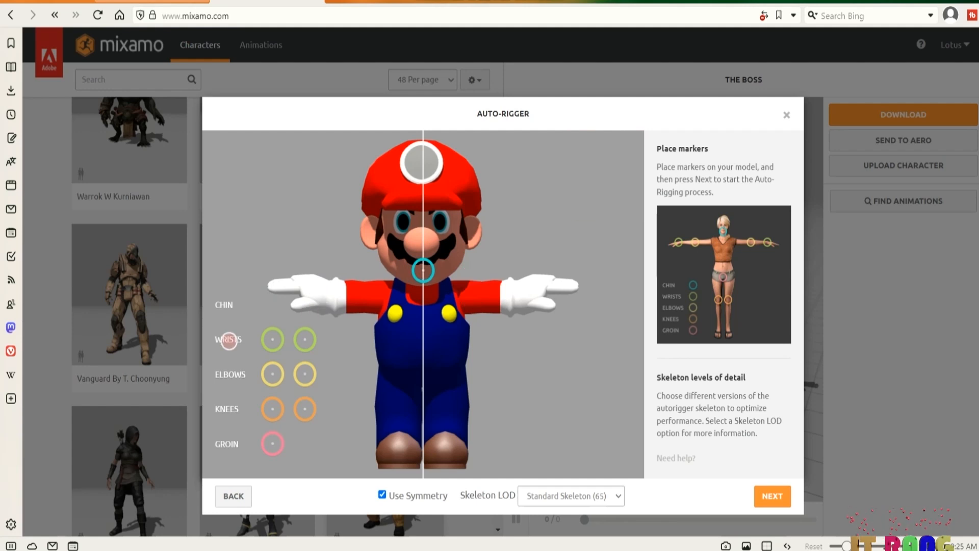
{"action": "left_click_drag", "start_coordinate": [274, 340], "coordinate": [336, 292]}
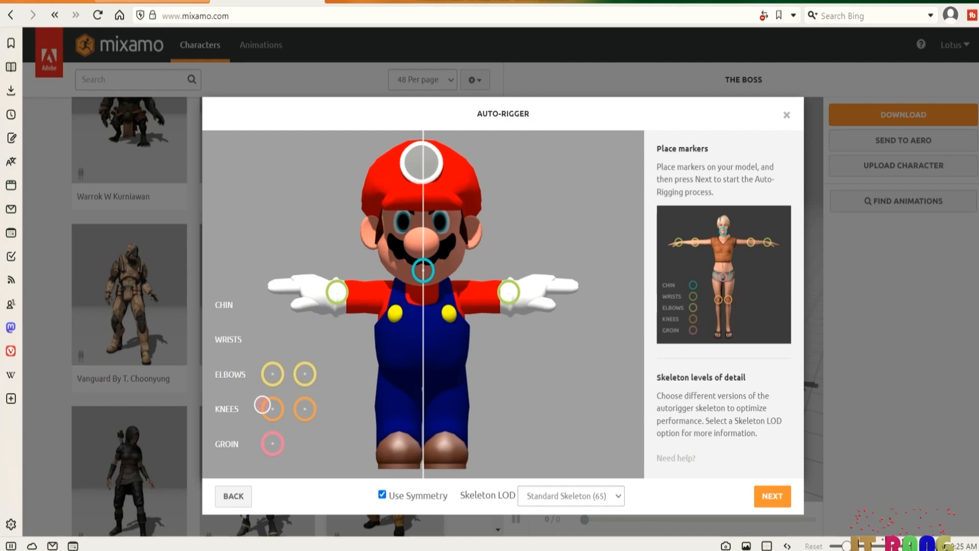
{"action": "mouse_move", "coordinate": [272, 374]}
{"action": "left_mouse_down"}
{"action": "mouse_move", "coordinate": [317, 354]}
{"action": "mouse_move", "coordinate": [364, 291]}
{"action": "left_mouse_up"}
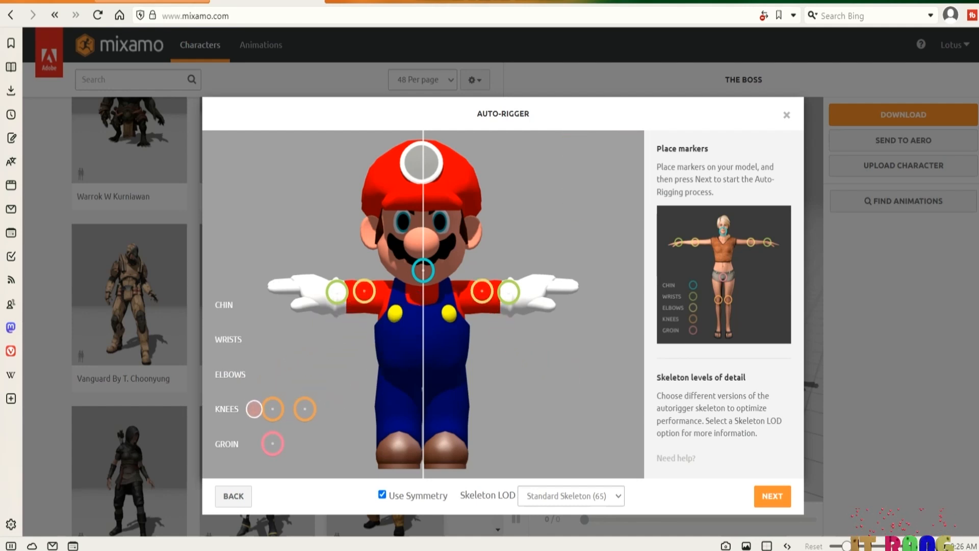
{"action": "left_click_drag", "start_coordinate": [304, 408], "coordinate": [447, 410]}
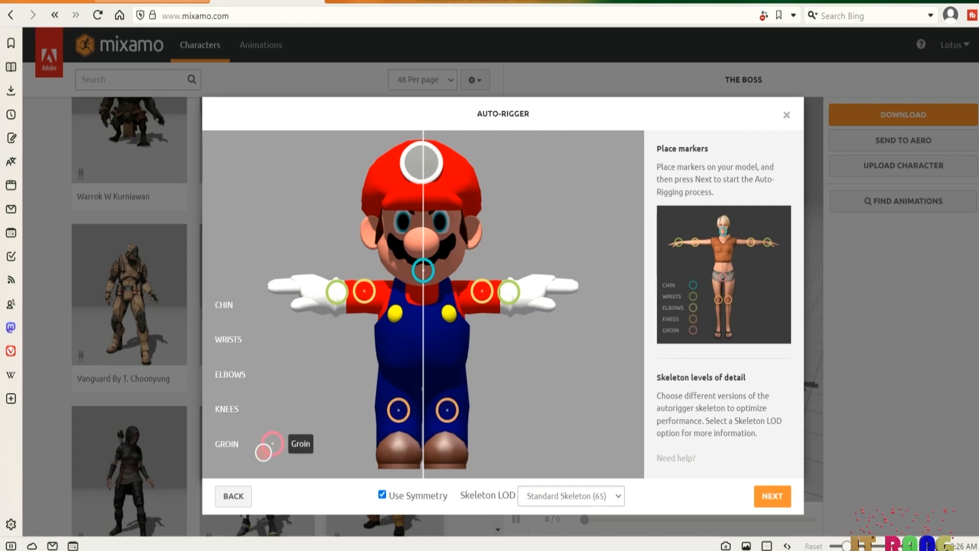
{"action": "left_click_drag", "start_coordinate": [272, 443], "coordinate": [423, 391]}
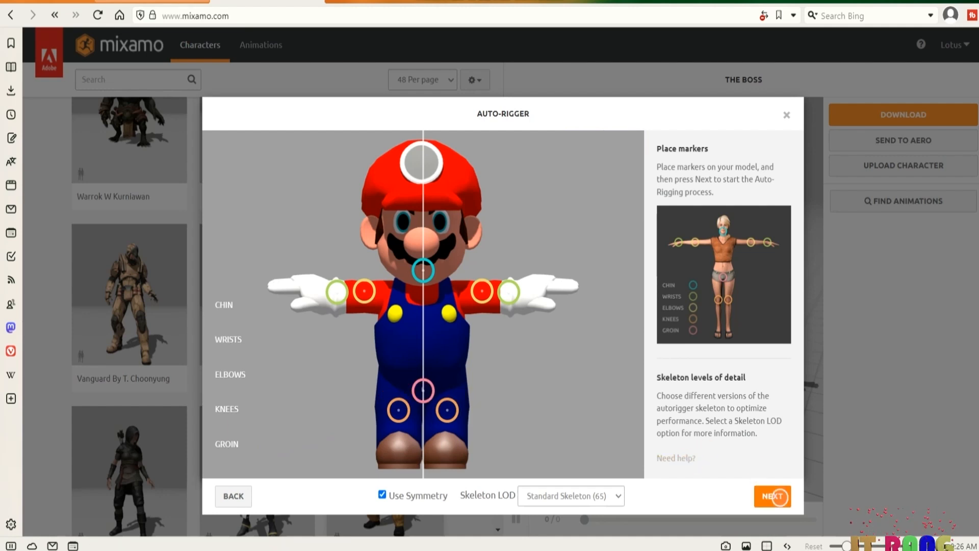
{"action": "left_click", "coordinate": [771, 496]}
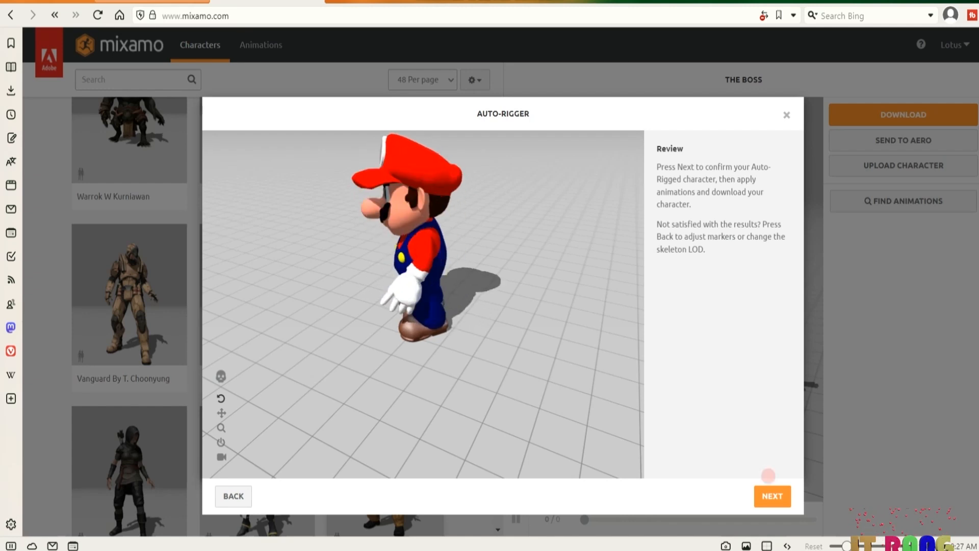
{"action": "left_click", "coordinate": [774, 499]}
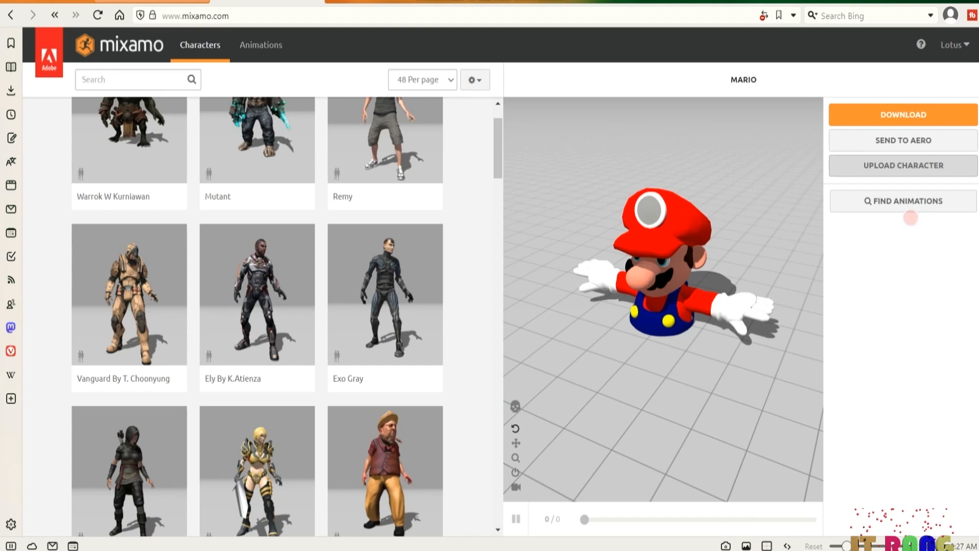
Step: Find the Jog In Circle animation, apply it to Mario and download the animated character
{"action": "left_click", "coordinate": [912, 202]}
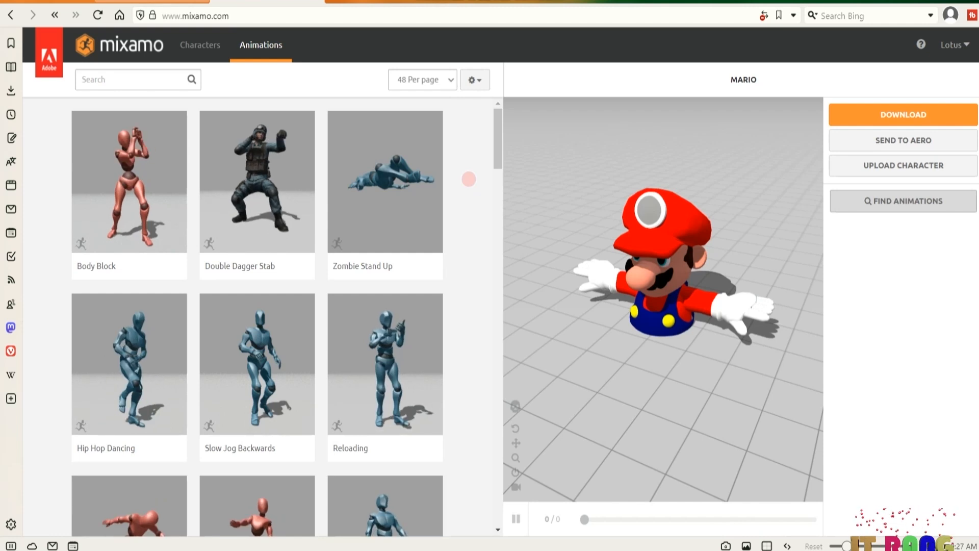
{"action": "scroll", "coordinate": [464, 183], "scroll_direction": "down", "scroll_amount": 10}
{"action": "scroll", "coordinate": [461, 185], "scroll_direction": "down", "scroll_amount": 15}
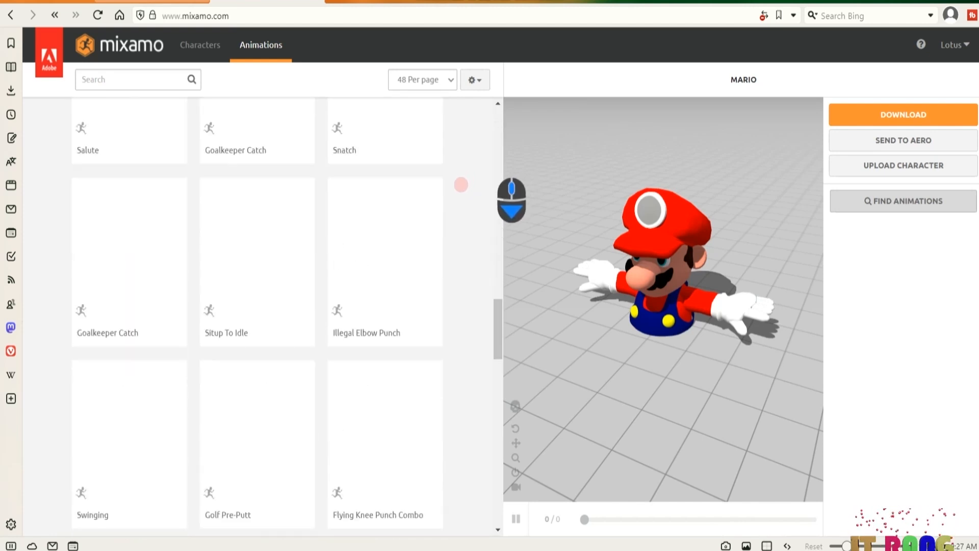
{"action": "scroll", "coordinate": [443, 210], "scroll_direction": "down", "scroll_amount": 7}
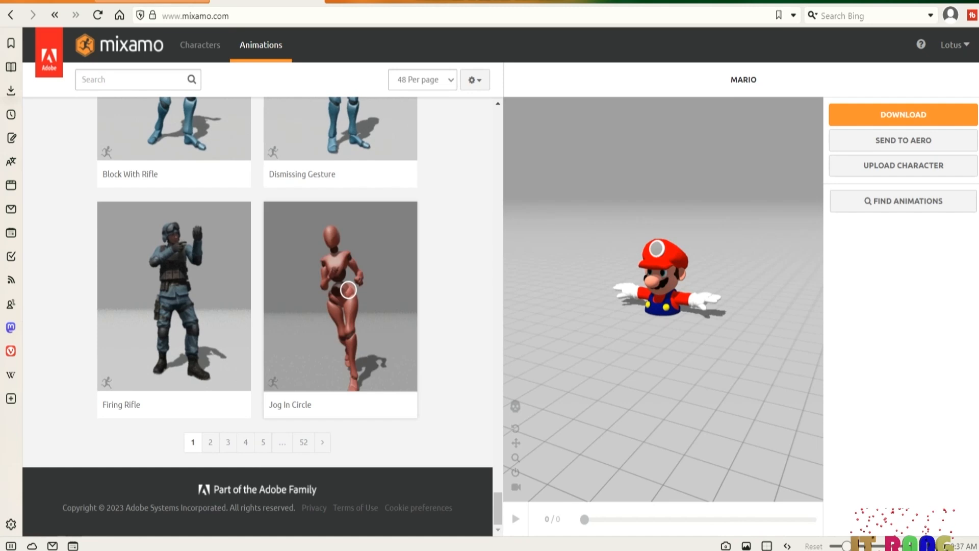
{"action": "left_click", "coordinate": [340, 278]}
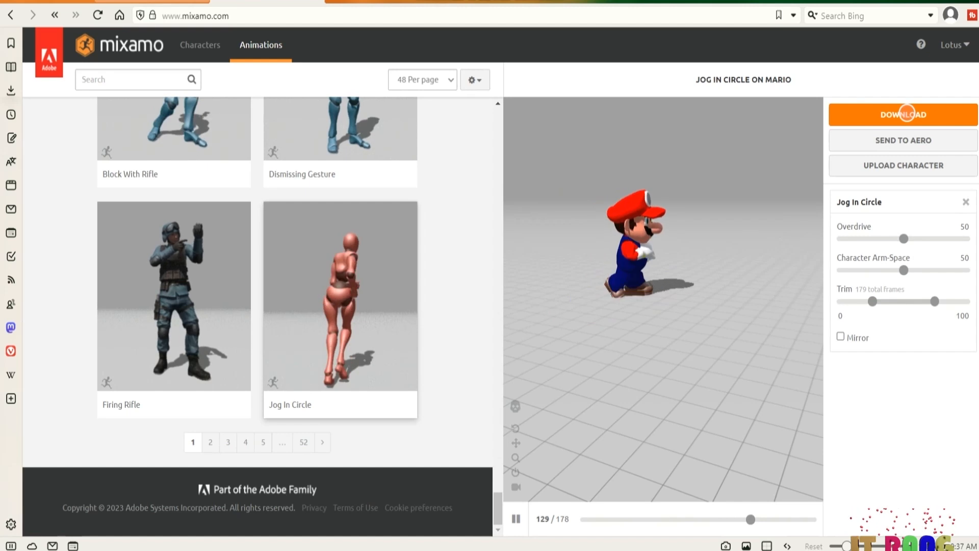
{"action": "left_click", "coordinate": [906, 113]}
{"action": "left_click", "coordinate": [683, 274]}
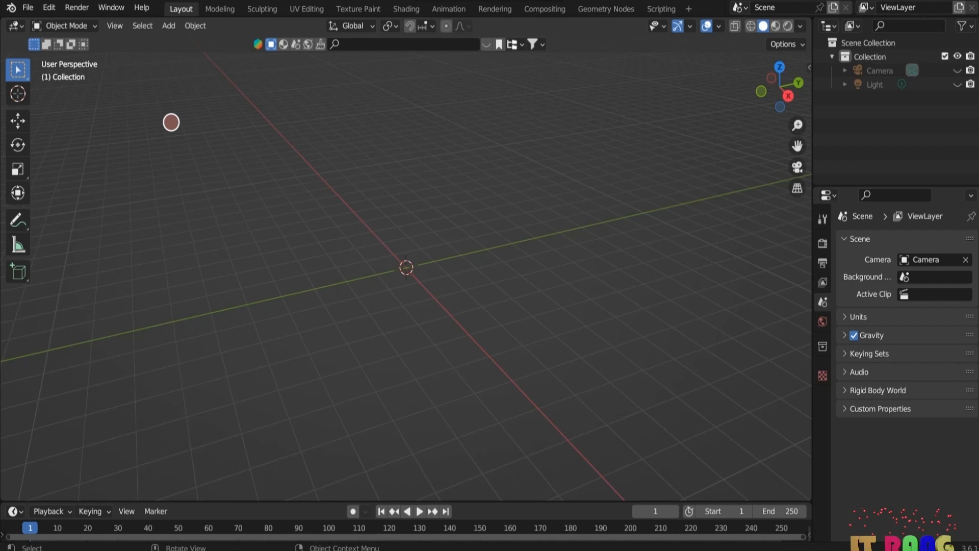
Step: Switch to Blender and import Jog In Circle.fbx from the Downloads folder
{"action": "left_click", "coordinate": [29, 6]}
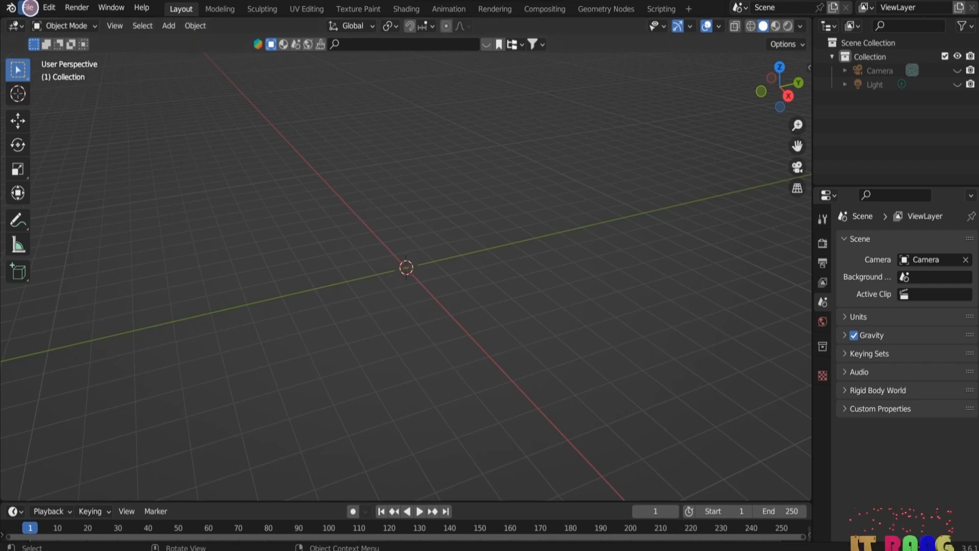
{"action": "mouse_move", "coordinate": [54, 190]}
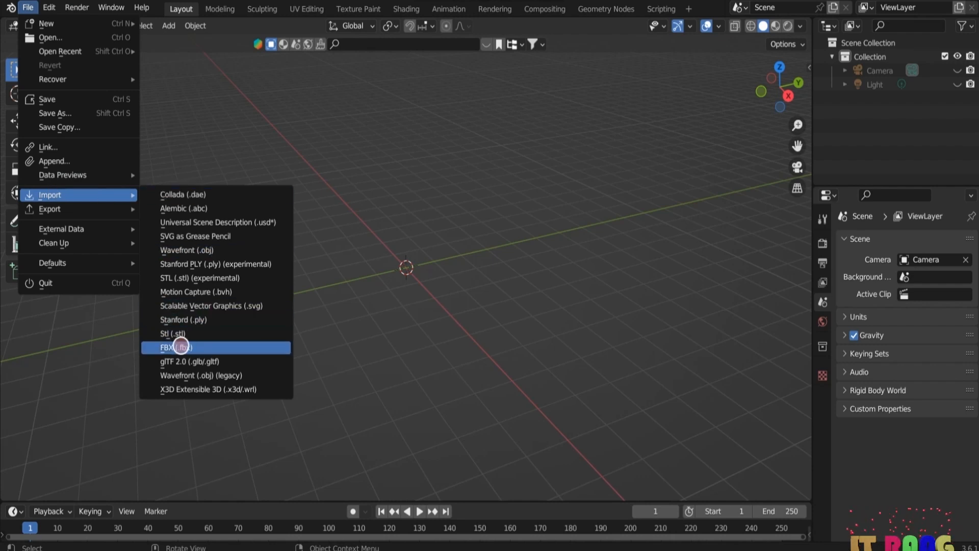
{"action": "left_click", "coordinate": [203, 347]}
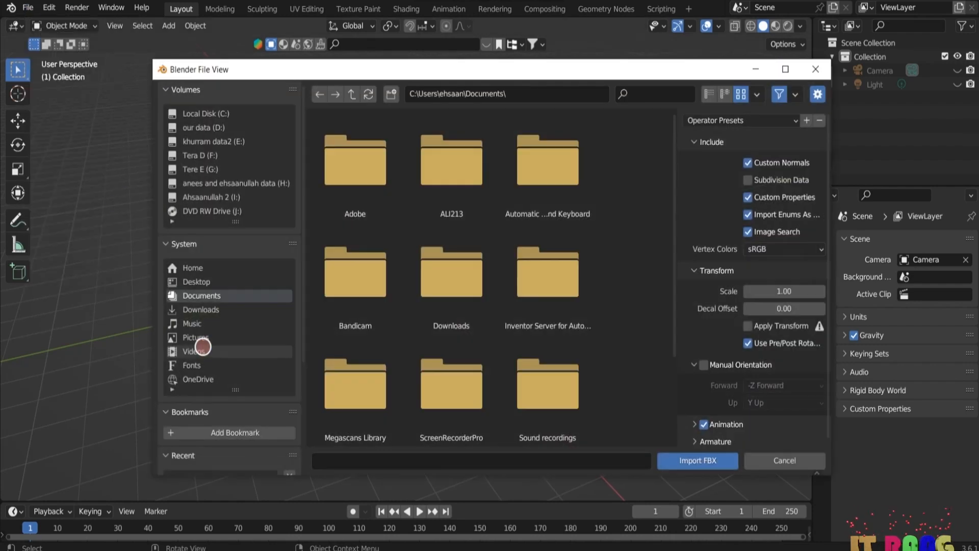
{"action": "left_click", "coordinate": [201, 309]}
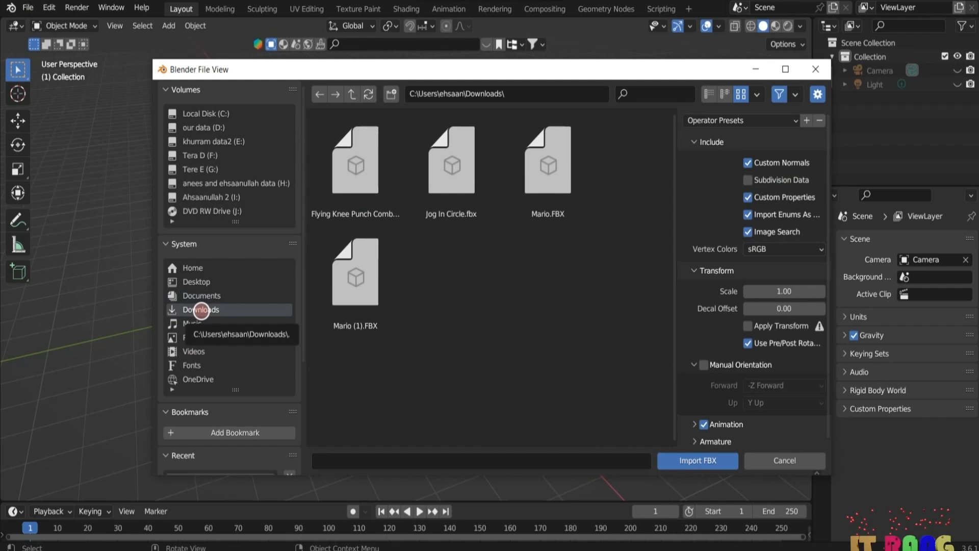
{"action": "left_click", "coordinate": [451, 168]}
{"action": "left_click", "coordinate": [684, 460]}
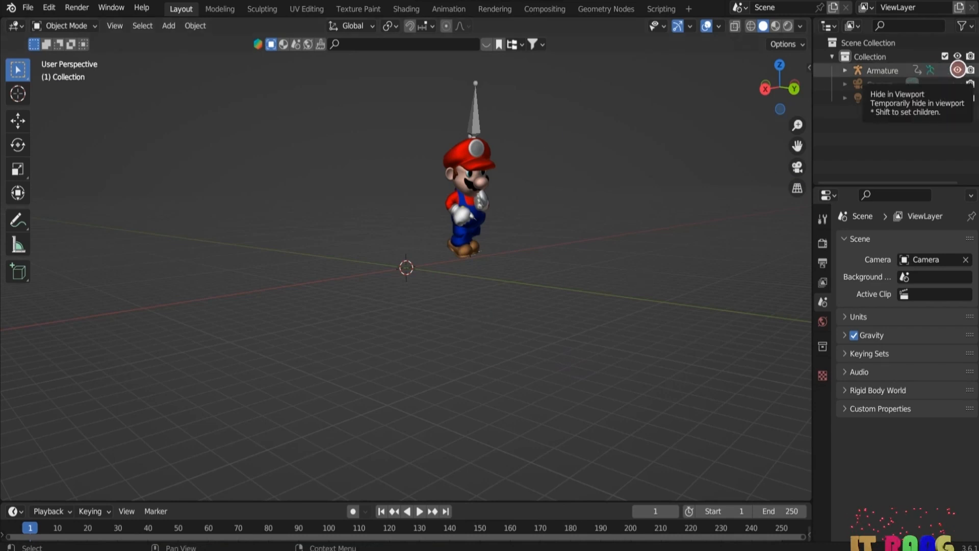
Step: Hide the imported armature in the viewport and play Mario's jogging animation
{"action": "left_click", "coordinate": [957, 70]}
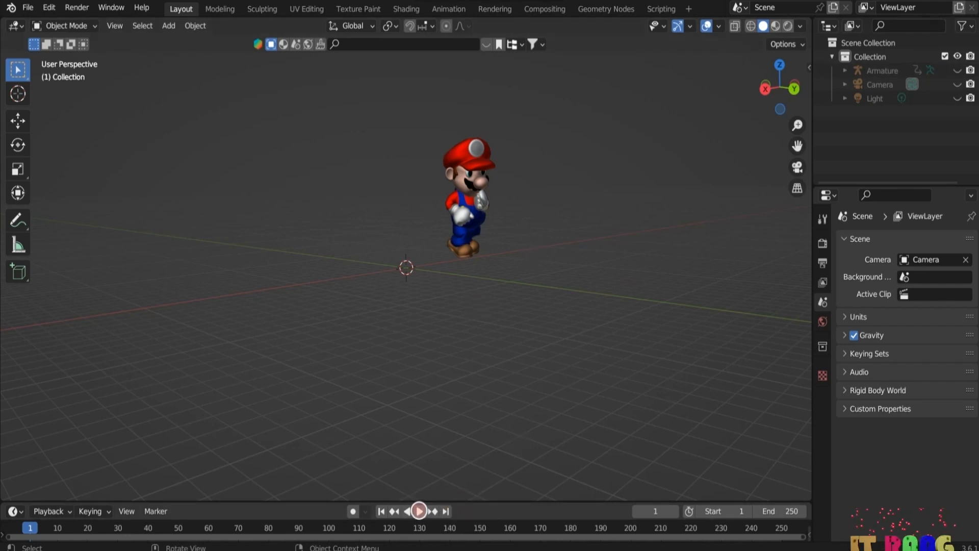
{"action": "left_click", "coordinate": [419, 511]}
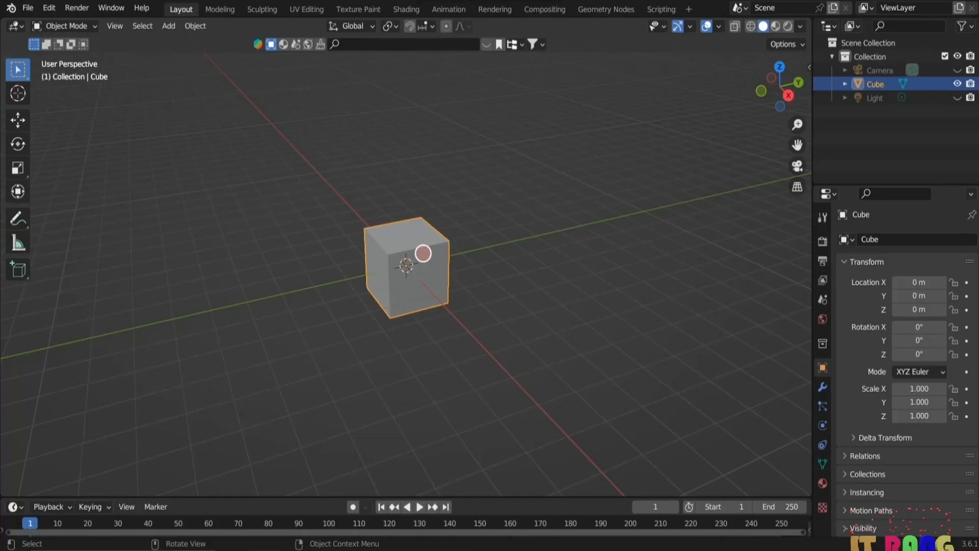
Step: Delete the default cube from the new scene
{"action": "key", "text": "x"}
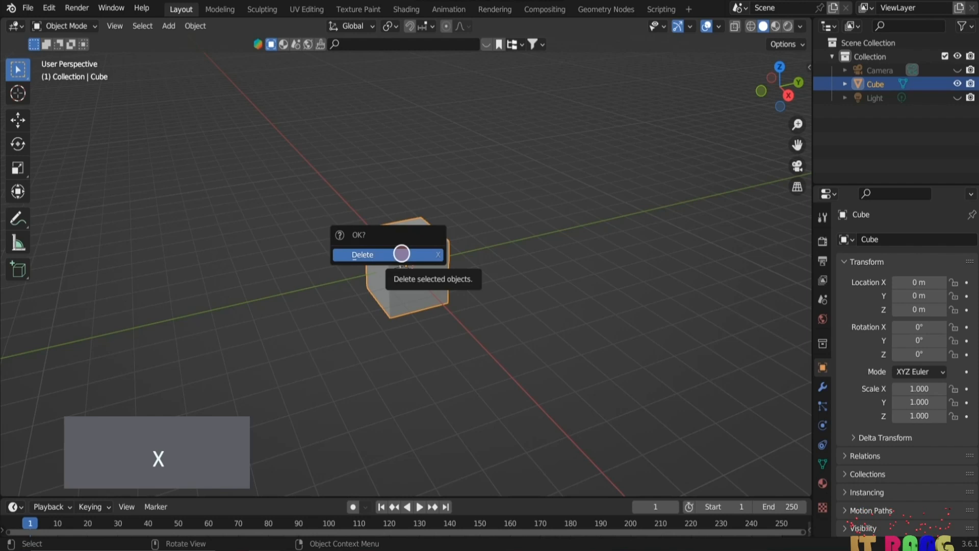
{"action": "left_click", "coordinate": [401, 252]}
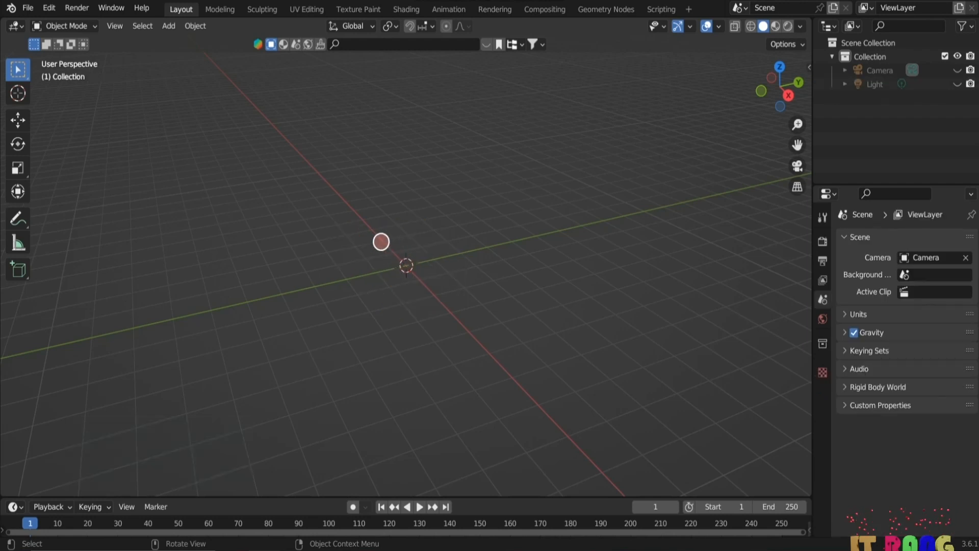
Step: Search the add-ons in Blender Preferences for "lan" to locate the A.N.T.Landscape add-on
{"action": "left_click", "coordinate": [49, 7]}
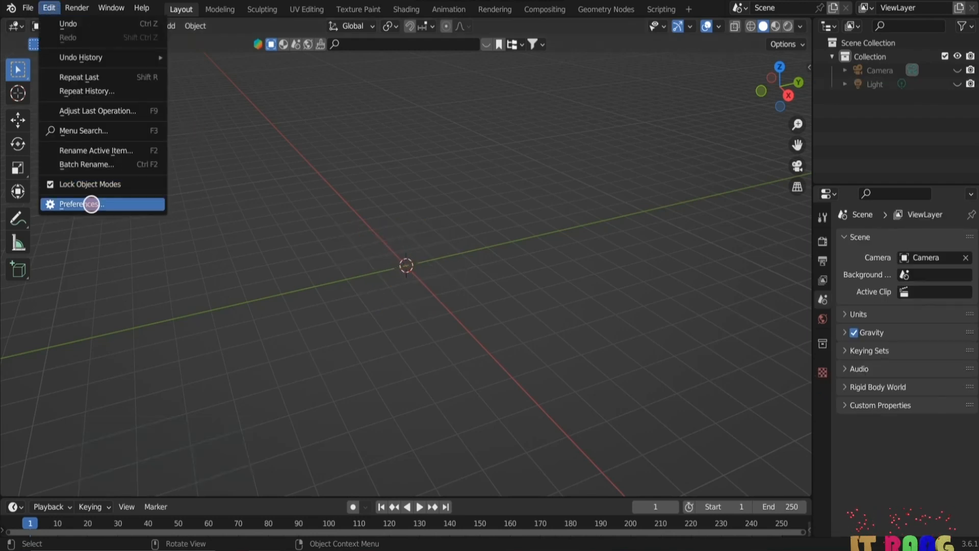
{"action": "left_click", "coordinate": [91, 204]}
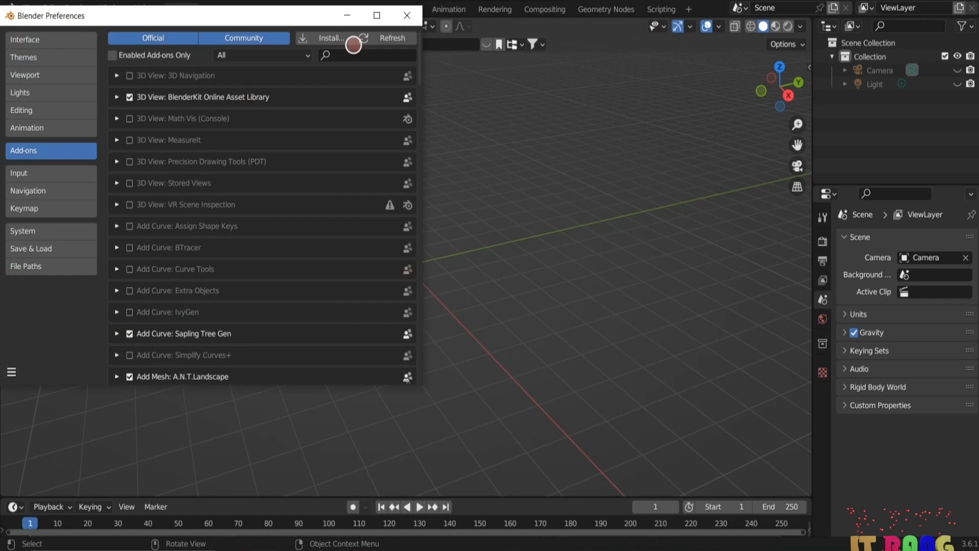
{"action": "left_click", "coordinate": [352, 53]}
{"action": "type", "text": "lan"}
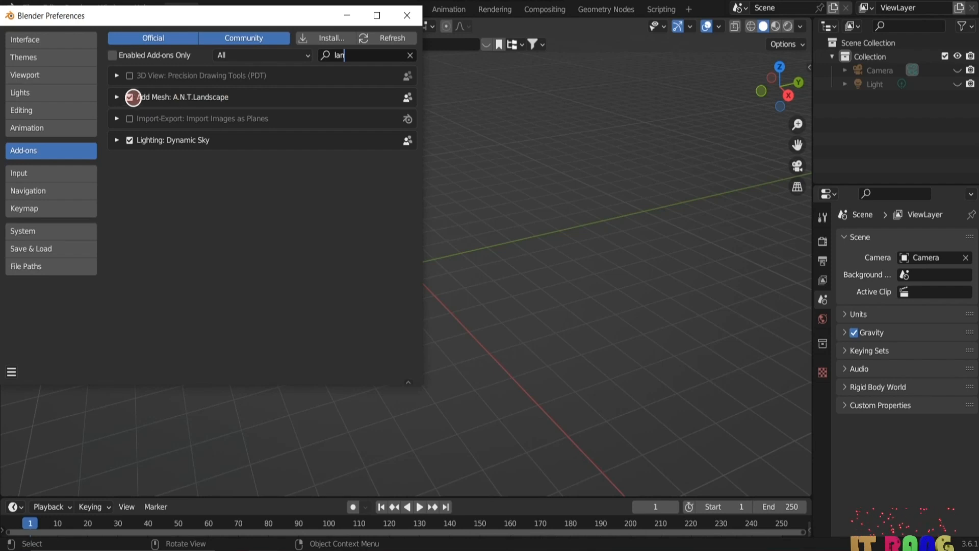
Step: Close the preferences, add a Landscape mesh to the scene and apply the "lakes 2" preset to it
{"action": "left_click", "coordinate": [407, 15]}
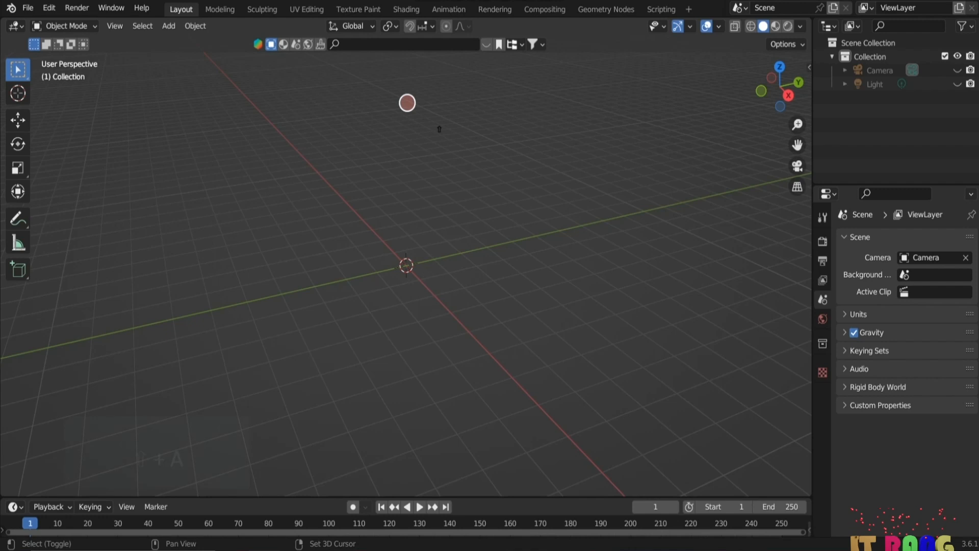
{"action": "key", "text": "shift+a"}
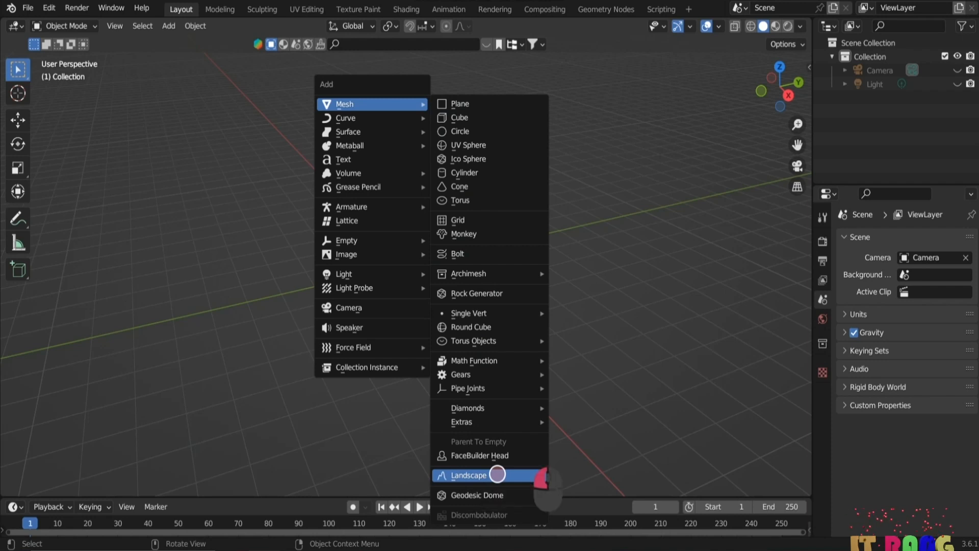
{"action": "left_click", "coordinate": [497, 474]}
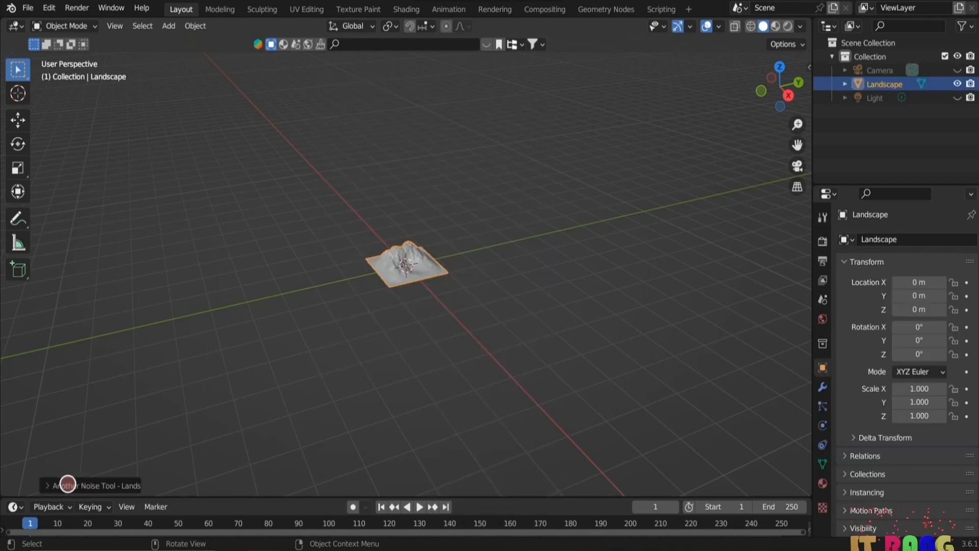
{"action": "left_click", "coordinate": [68, 484]}
{"action": "left_click", "coordinate": [138, 84]}
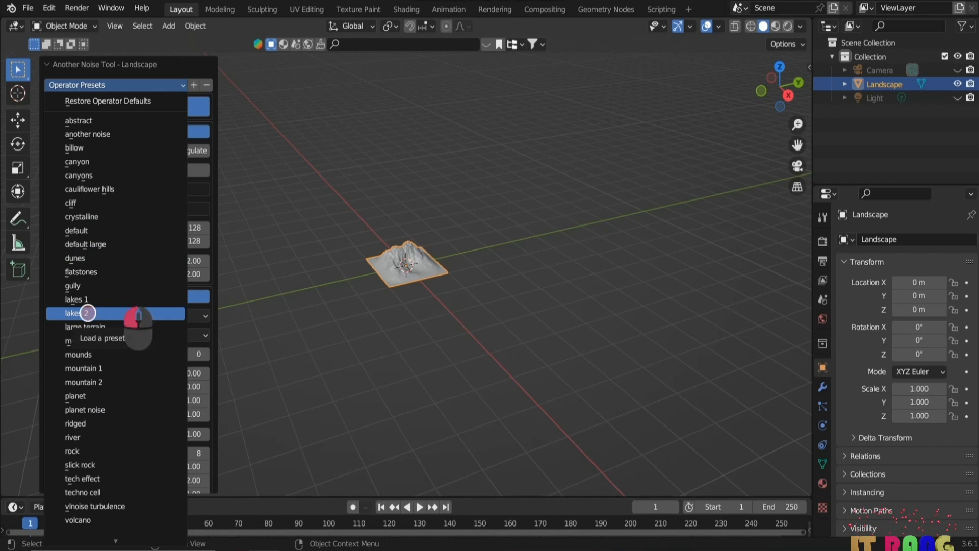
{"action": "left_click", "coordinate": [87, 312]}
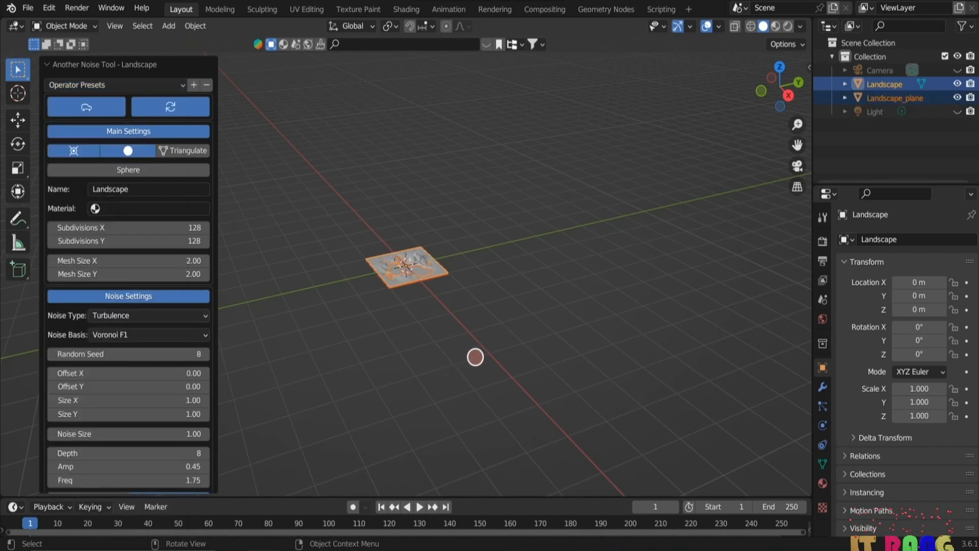
Step: Select the Landscape_plane water surface and add an Ocean modifier to it
{"action": "scroll", "coordinate": [468, 357], "scroll_direction": "up", "scroll_amount": 7}
{"action": "middle_click_drag", "start_coordinate": [502, 416], "coordinate": [482, 402]}
{"action": "left_click", "coordinate": [481, 402]}
{"action": "scroll", "coordinate": [369, 416], "scroll_direction": "up", "scroll_amount": 4}
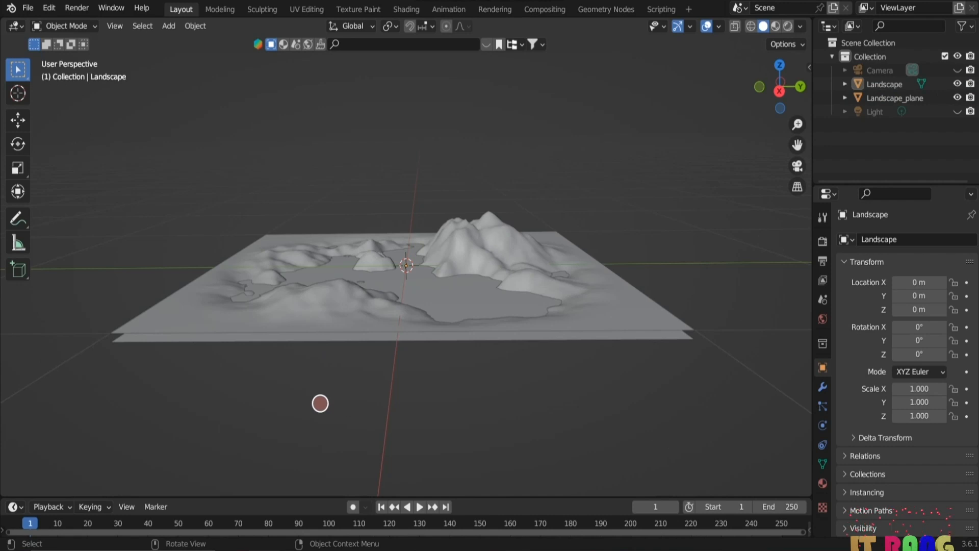
{"action": "left_click", "coordinate": [488, 255]}
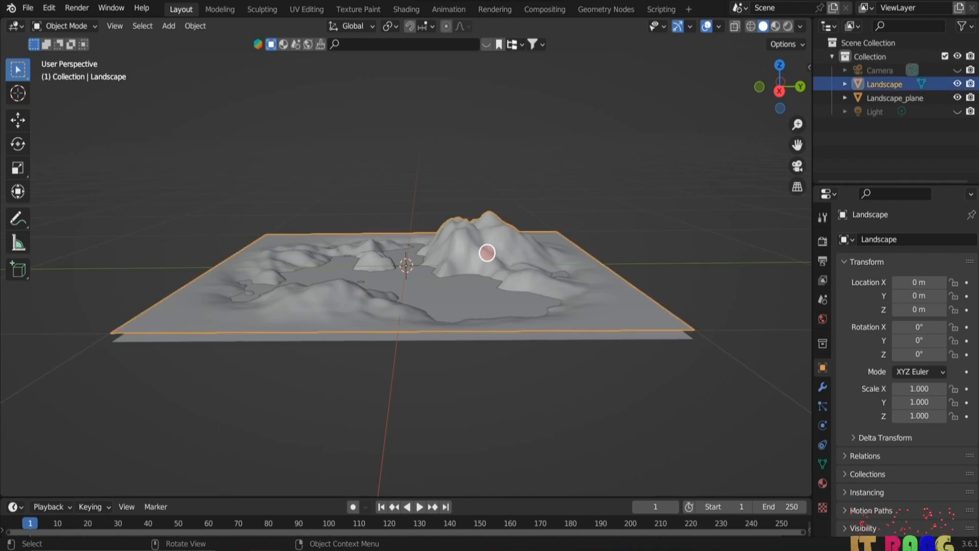
{"action": "left_click", "coordinate": [428, 284]}
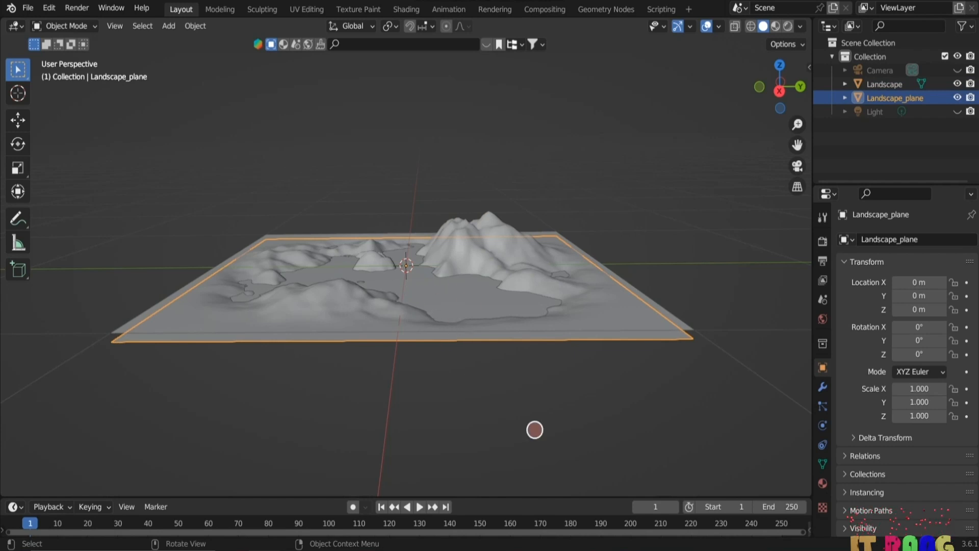
{"action": "middle_click_drag", "start_coordinate": [487, 407], "coordinate": [482, 428]}
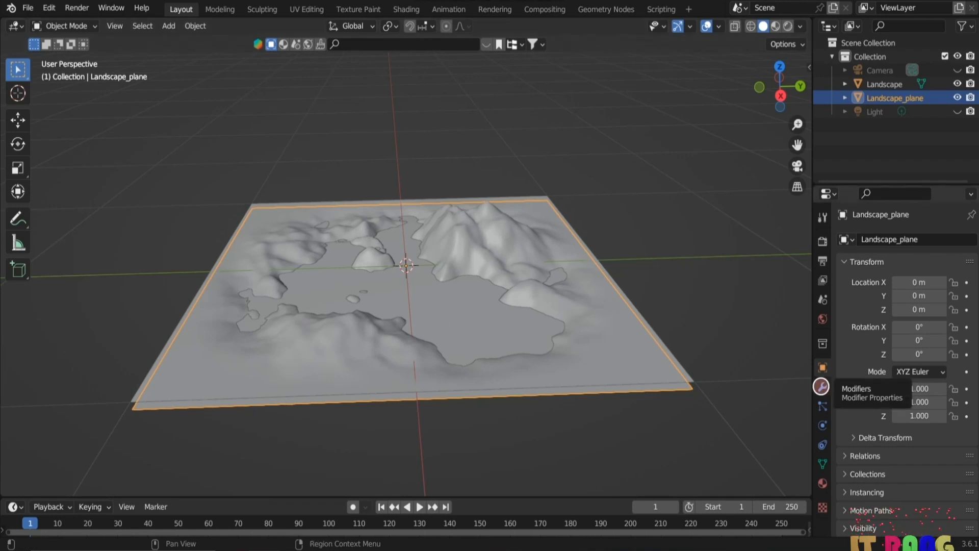
{"action": "left_click", "coordinate": [821, 386]}
{"action": "left_click", "coordinate": [893, 239]}
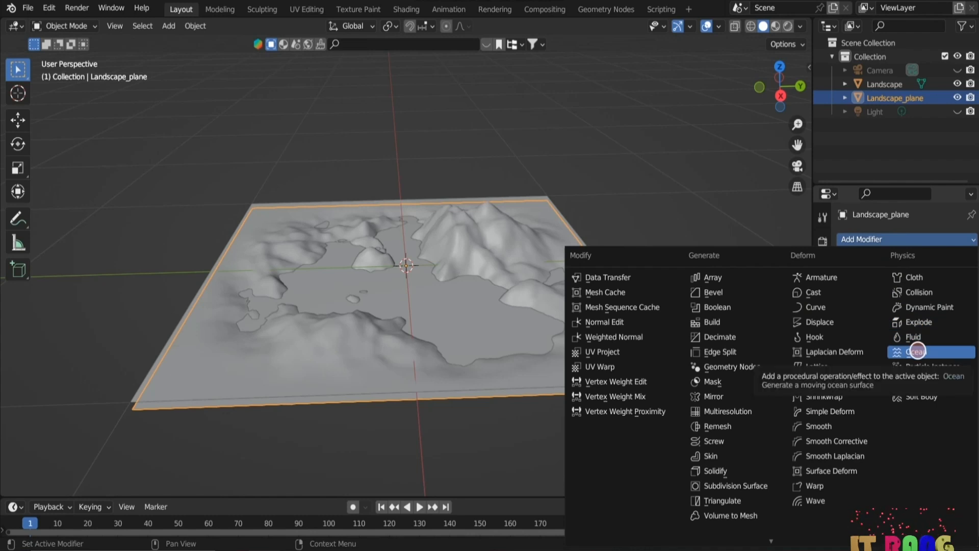
{"action": "left_click", "coordinate": [917, 351]}
Step: Change the Ocean modifier's spectrum to Shallow Water
{"action": "scroll", "coordinate": [706, 283], "scroll_direction": "down", "scroll_amount": 3}
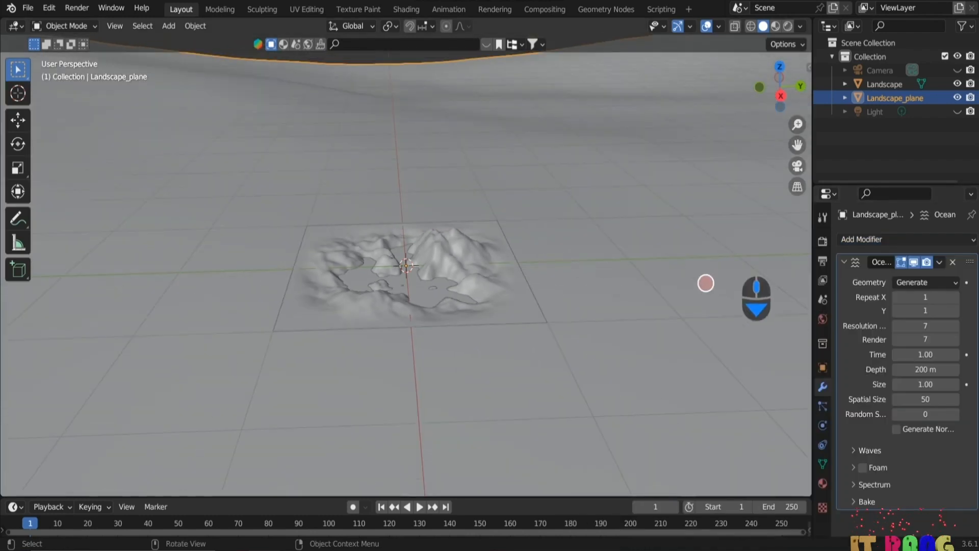
{"action": "scroll", "coordinate": [706, 283], "scroll_direction": "down", "scroll_amount": 3}
{"action": "scroll", "coordinate": [701, 284], "scroll_direction": "down", "scroll_amount": 3}
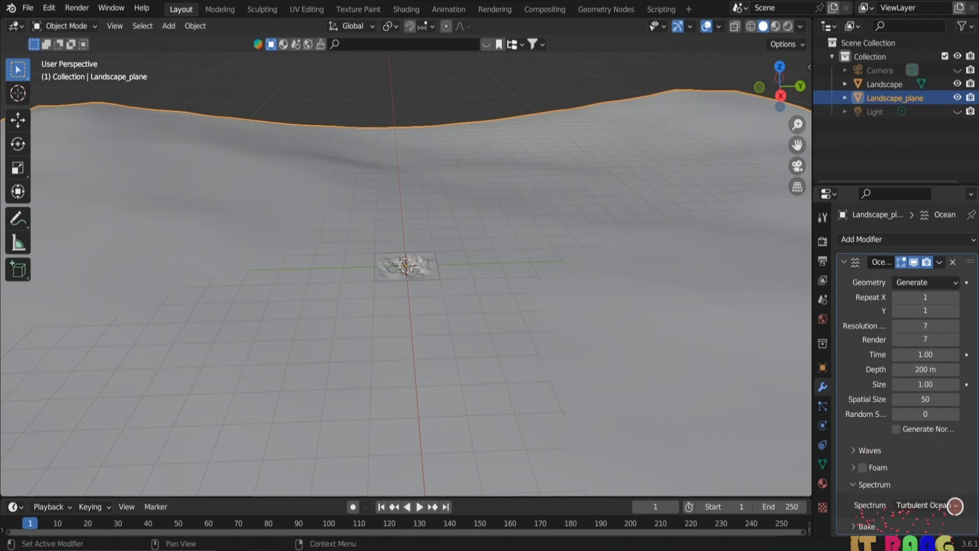
{"action": "left_click", "coordinate": [955, 505]}
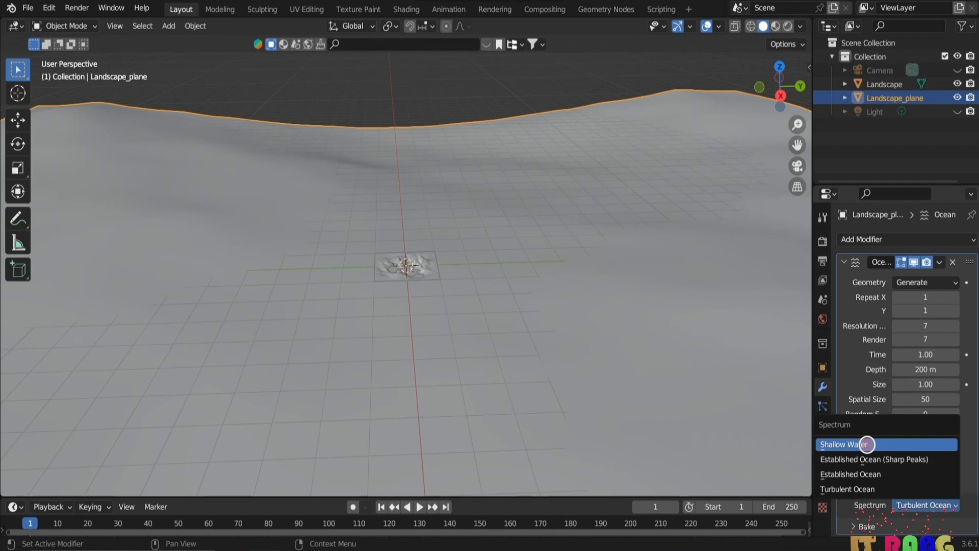
{"action": "left_click", "coordinate": [868, 443]}
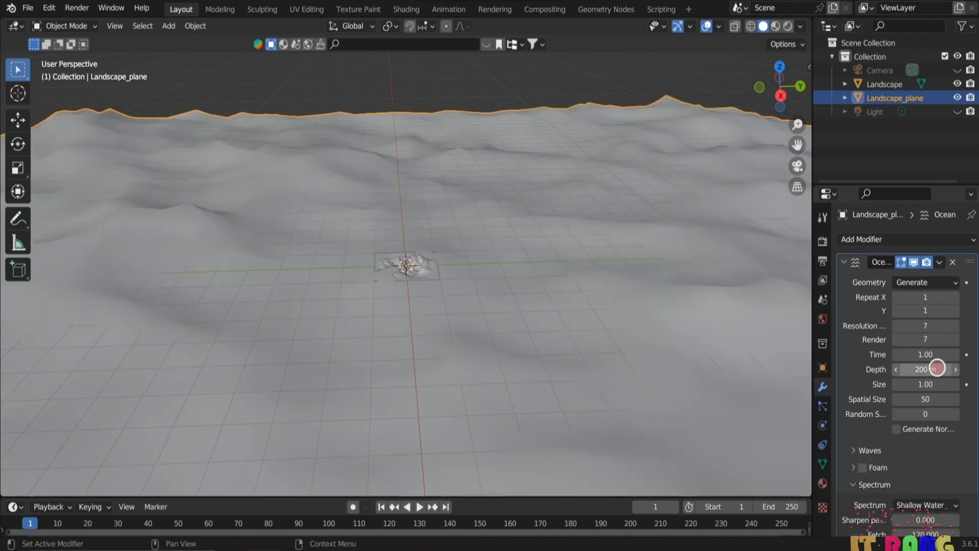
Step: Set the Ocean modifier's depth to 7 m
{"action": "left_click", "coordinate": [917, 370]}
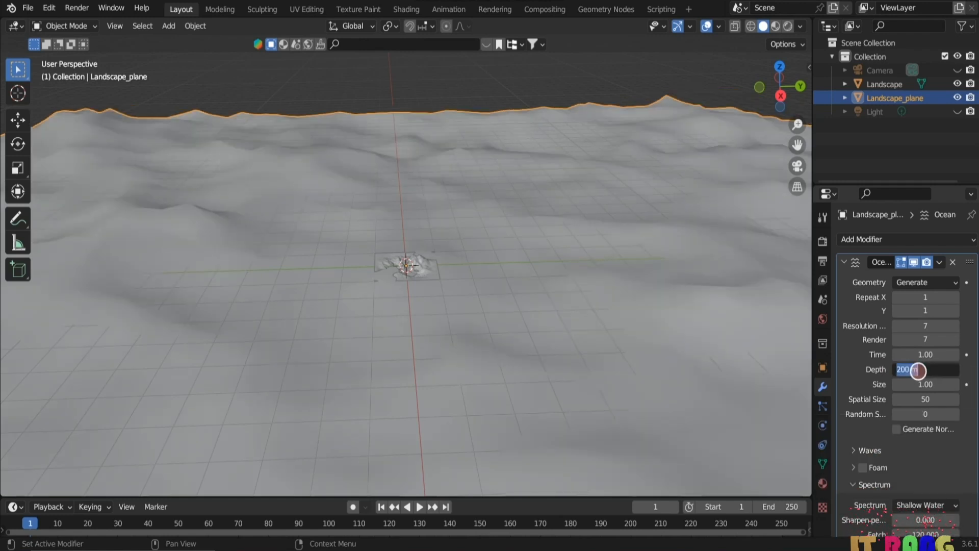
{"action": "type", "text": "7"}
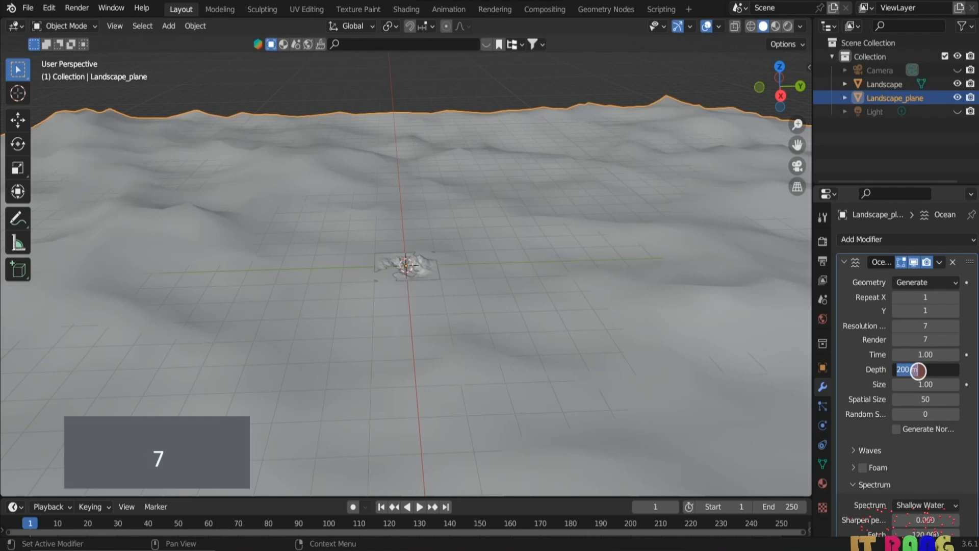
{"action": "key", "text": "BackSpace"}
{"action": "type", "text": "7"}
{"action": "key", "text": "Return"}
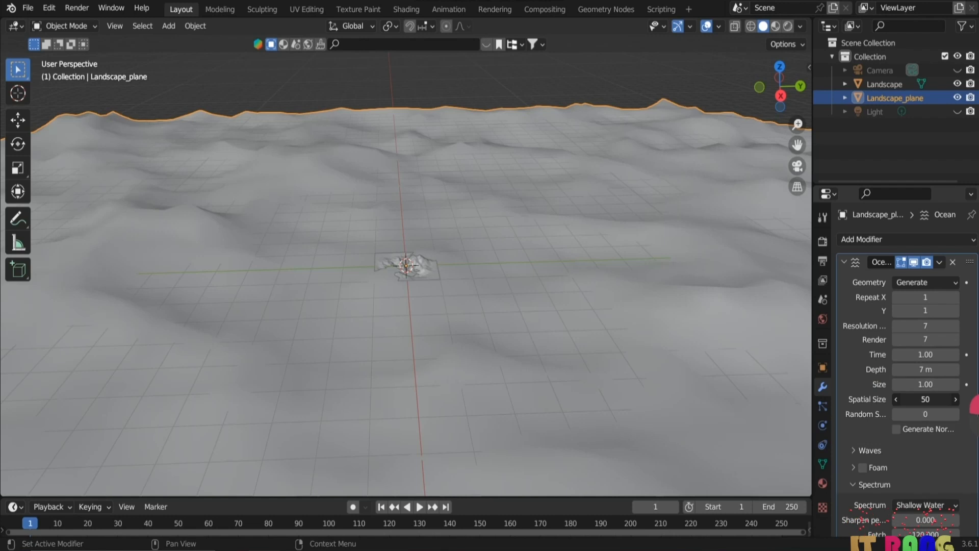
Step: Reduce the ocean's spatial size to 13 and size to 0.13, with a wave scale of 0.1
{"action": "left_click_drag", "start_coordinate": [939, 399], "coordinate": [900, 384]}
{"action": "scroll", "coordinate": [874, 439], "scroll_direction": "down", "scroll_amount": 2}
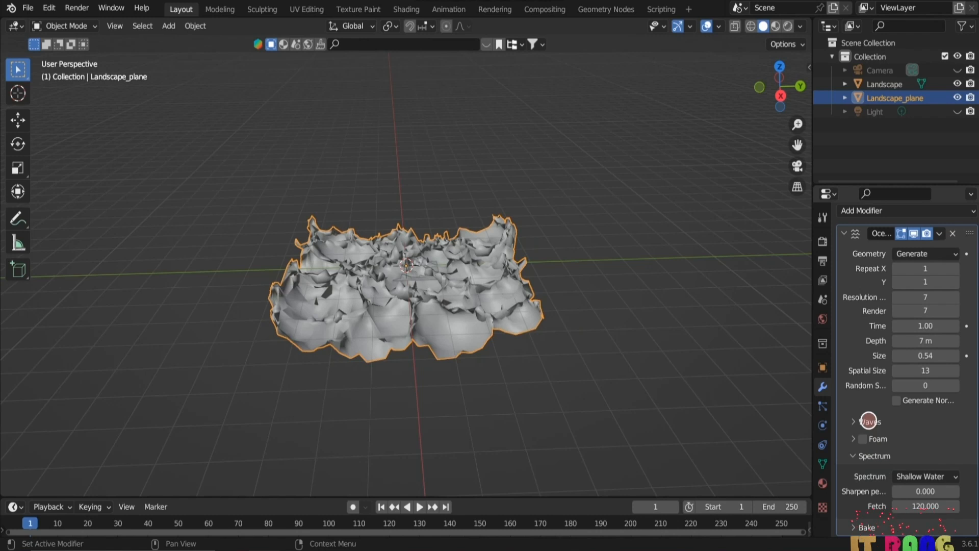
{"action": "left_click", "coordinate": [858, 422]}
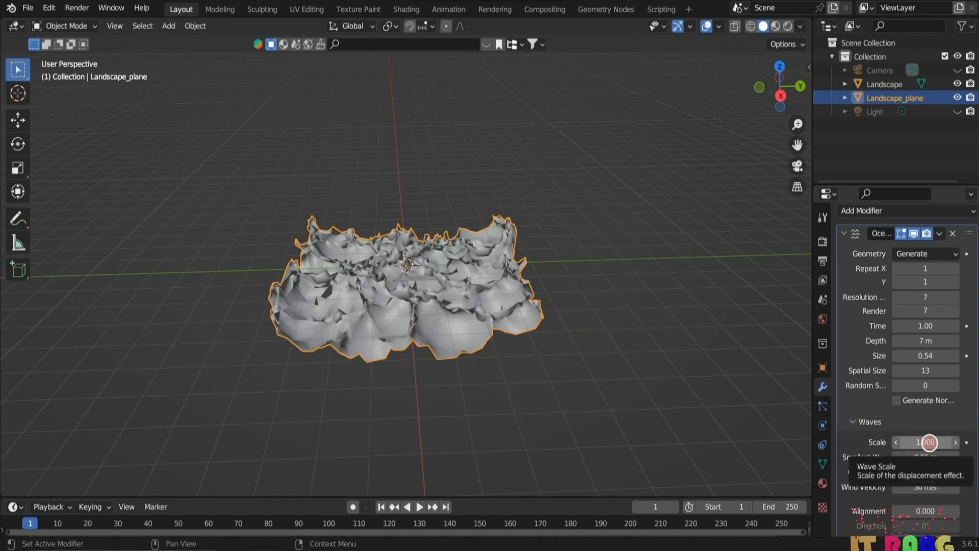
{"action": "left_click_drag", "start_coordinate": [925, 442], "coordinate": [916, 442]}
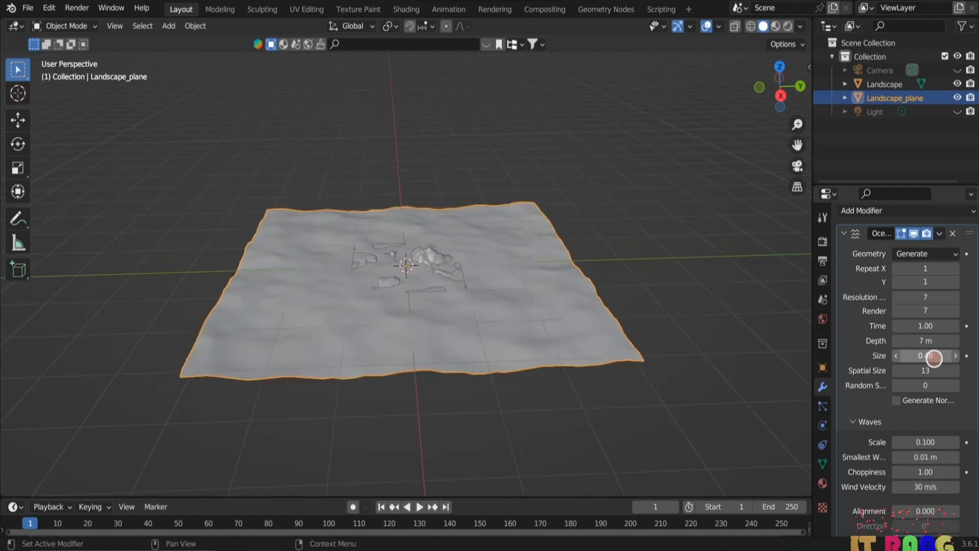
{"action": "left_click_drag", "start_coordinate": [933, 357], "coordinate": [886, 361]}
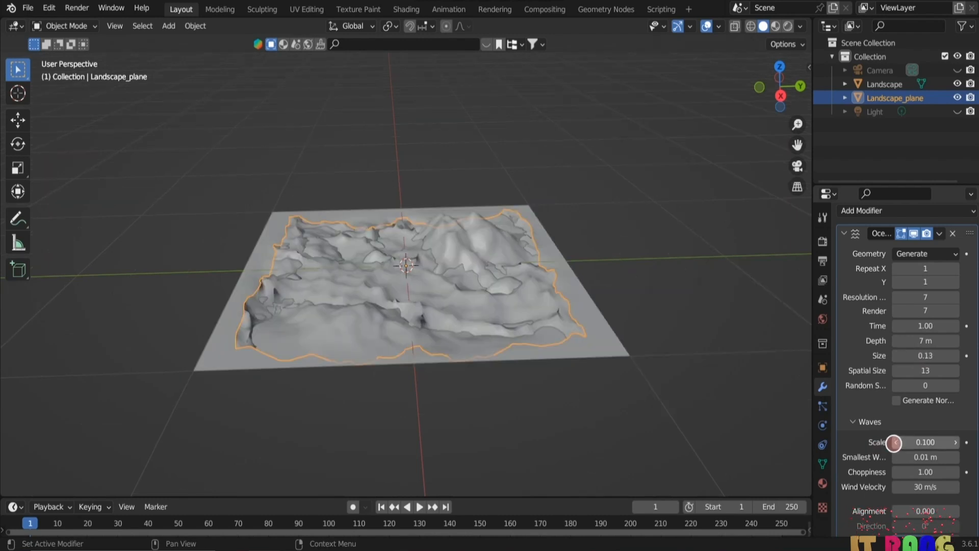
Step: Calm the ocean waves with scale 0.03, choppiness 0.43 and wind velocity 17.6 m/s
{"action": "left_click", "coordinate": [926, 442]}
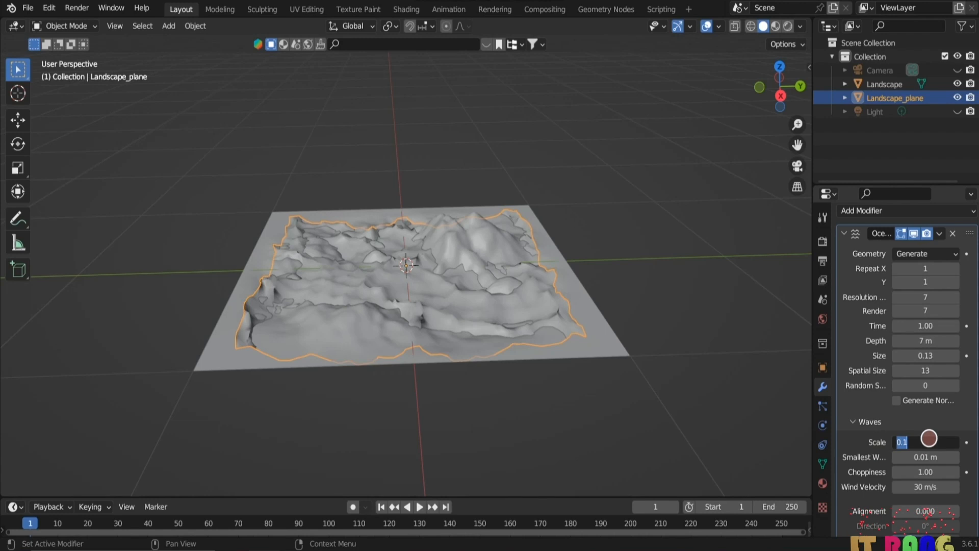
{"action": "type", "text": "0."}
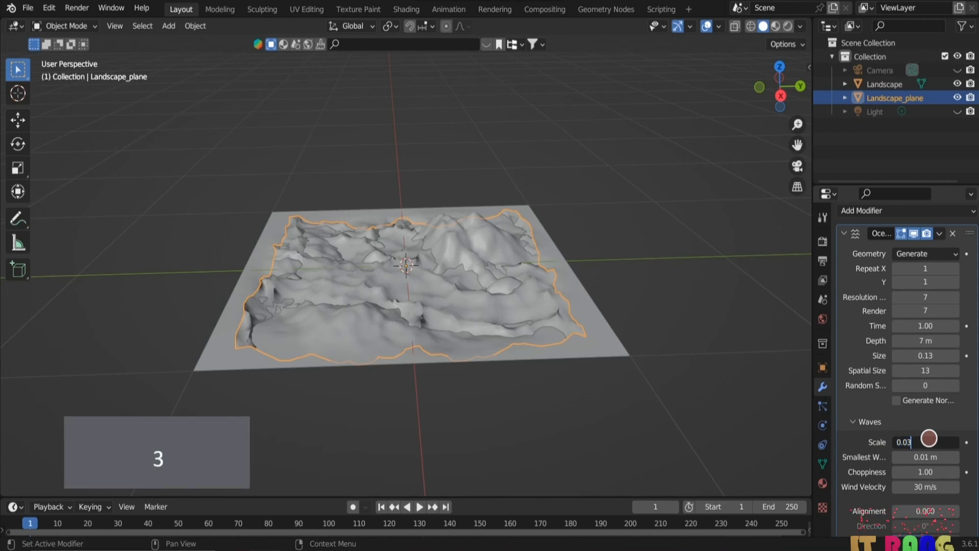
{"action": "key", "text": "Return"}
{"action": "left_click_drag", "start_coordinate": [933, 471], "coordinate": [898, 487]}
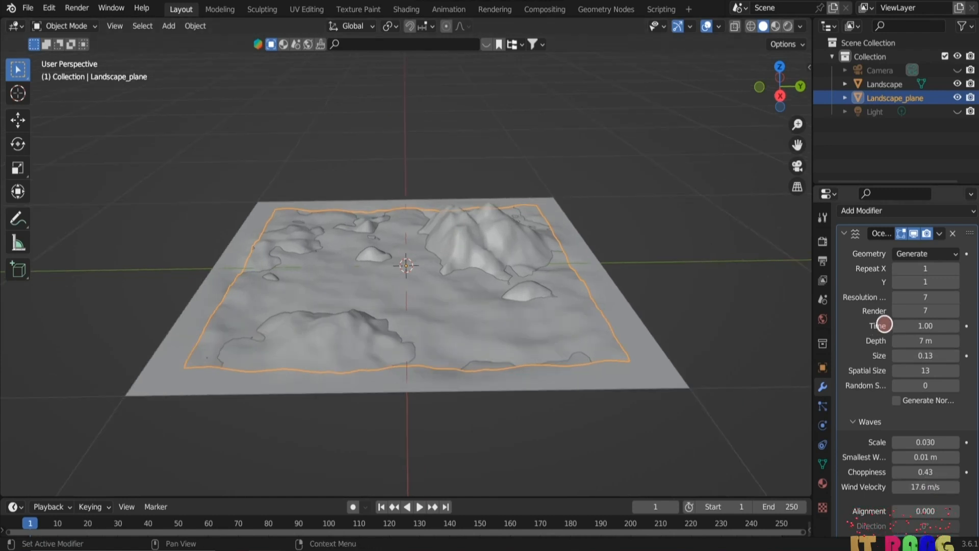
Step: Drive the ocean's time with the expression #frame/170 and play the animation to check the waves
{"action": "left_click", "coordinate": [923, 325]}
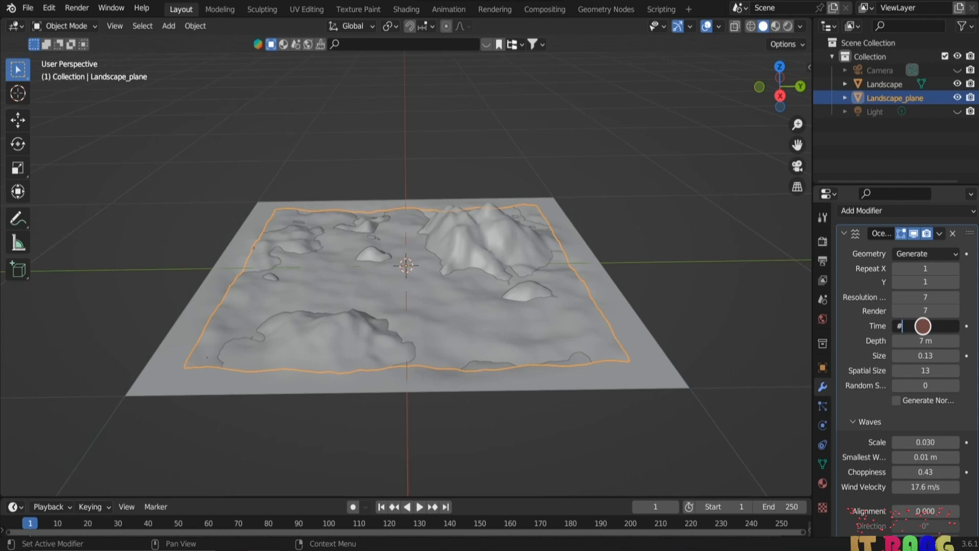
{"action": "type", "text": "#frame"}
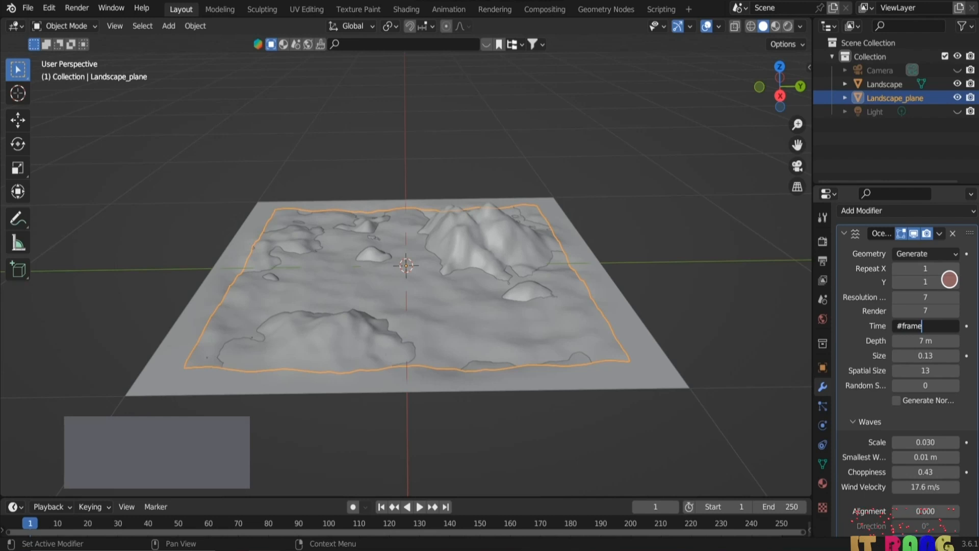
{"action": "type", "text": "/170"}
{"action": "key", "text": "Return"}
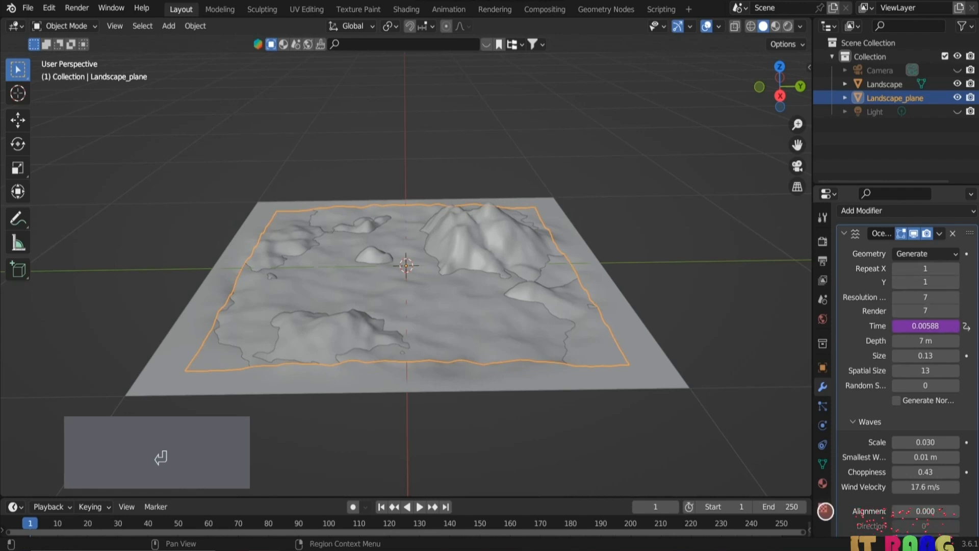
{"action": "left_click", "coordinate": [417, 507]}
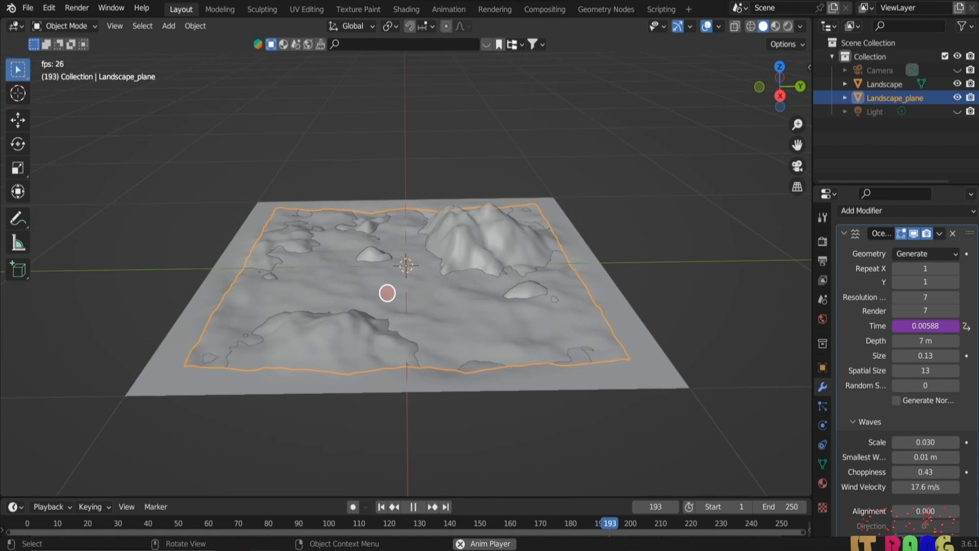
{"action": "key", "text": "Escape"}
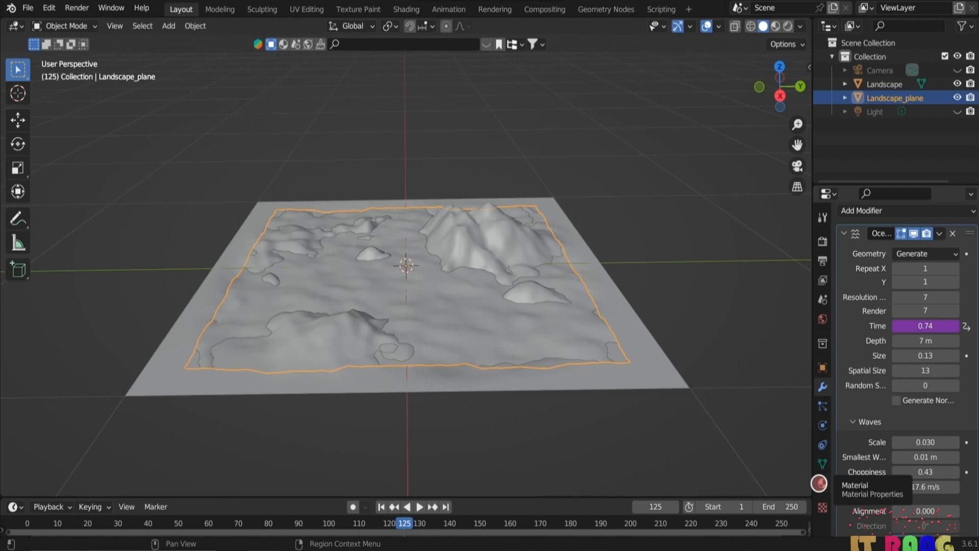
Step: Create a new material for the water plane and change its surface shader to Glass BSDF
{"action": "left_click", "coordinate": [818, 483]}
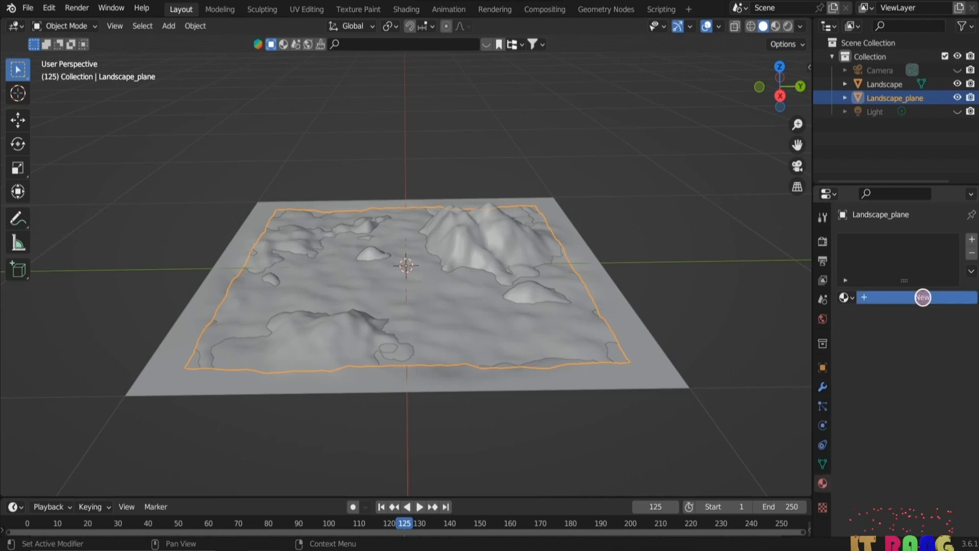
{"action": "left_click", "coordinate": [922, 297]}
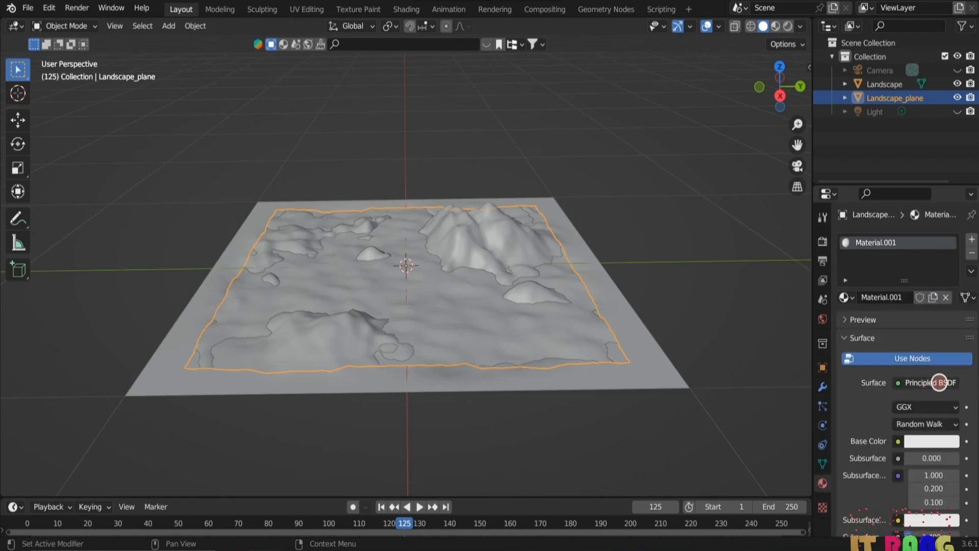
{"action": "left_click", "coordinate": [940, 383]}
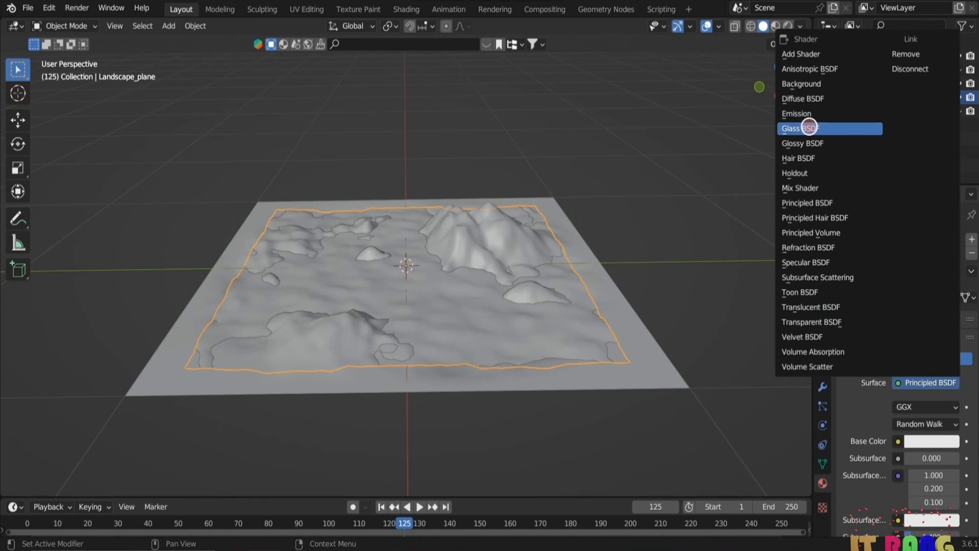
{"action": "left_click", "coordinate": [809, 127]}
Step: Set the glass water material's roughness to 0 and its IOR to 1.33
{"action": "scroll", "coordinate": [884, 285], "scroll_direction": "down", "scroll_amount": 2}
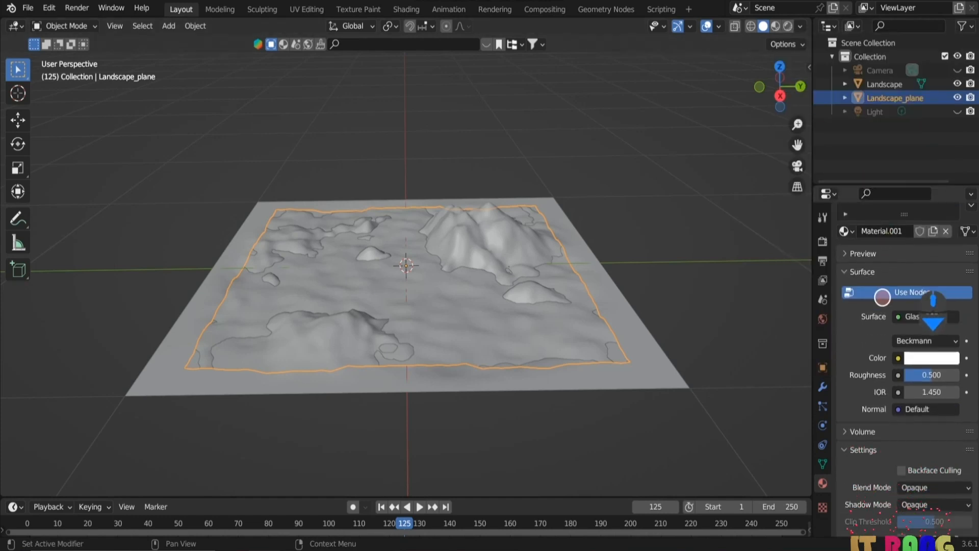
{"action": "scroll", "coordinate": [882, 297], "scroll_direction": "down", "scroll_amount": 1}
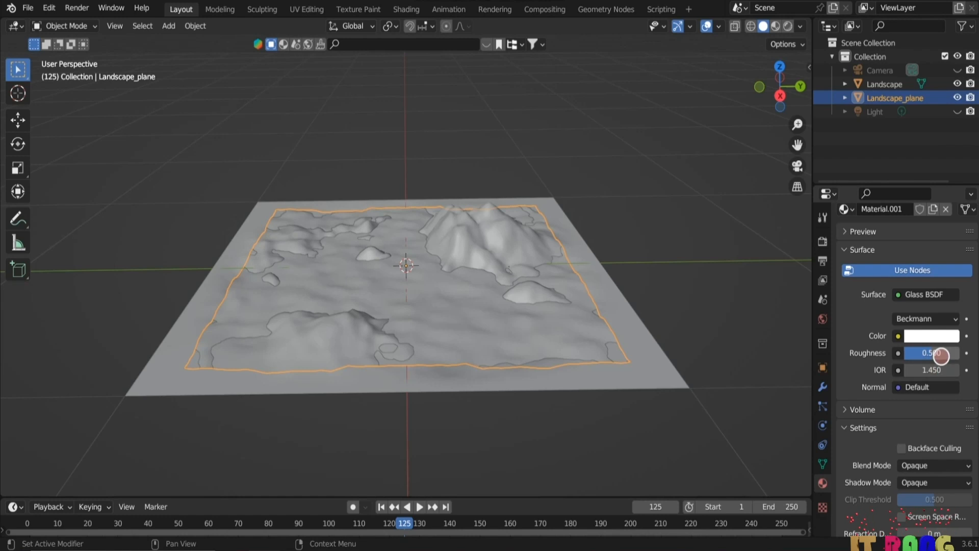
{"action": "left_click_drag", "start_coordinate": [929, 352], "coordinate": [902, 352]}
{"action": "left_click", "coordinate": [924, 370]}
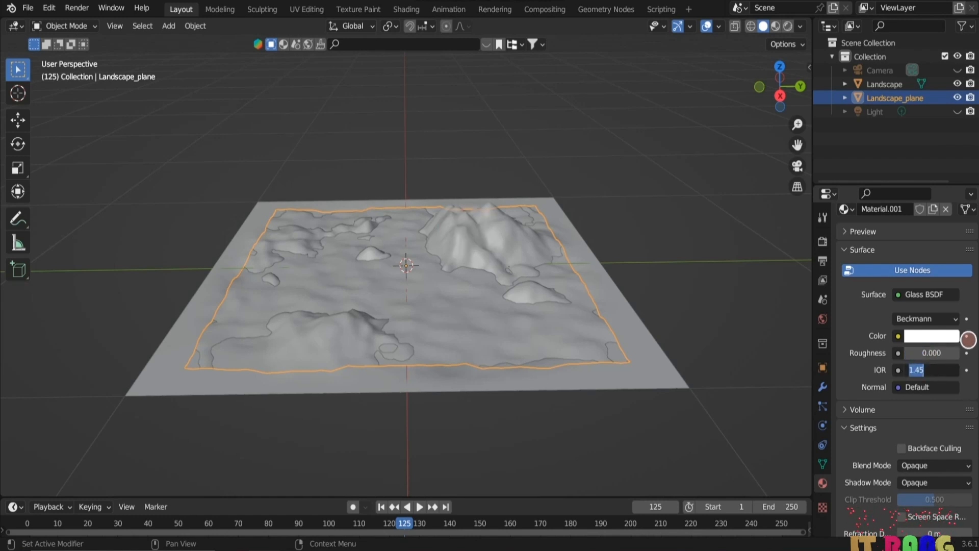
{"action": "type", "text": "1"}
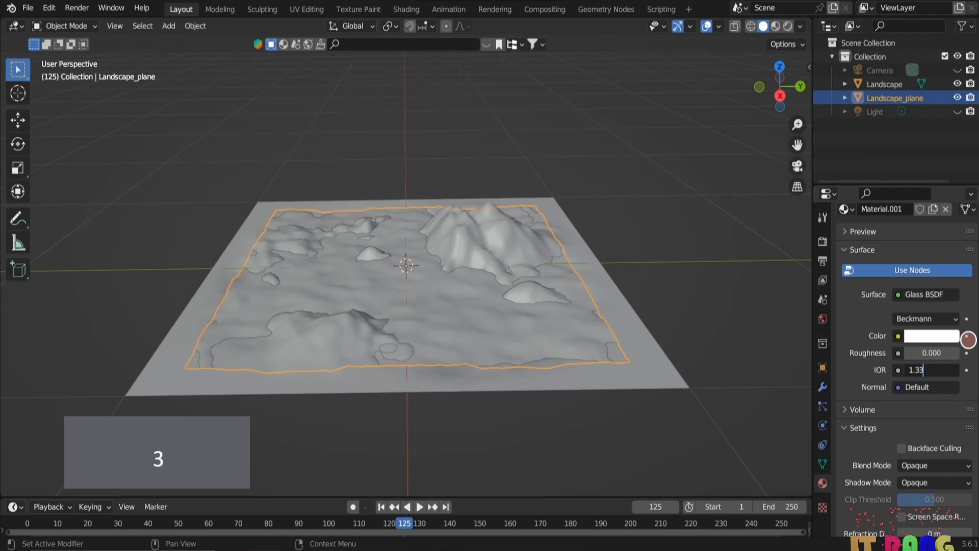
{"action": "type", "text": ".33"}
Step: Tint the glass water material light blue and show the viewport in material preview
{"action": "left_click", "coordinate": [922, 329]}
{"action": "left_click", "coordinate": [925, 336]}
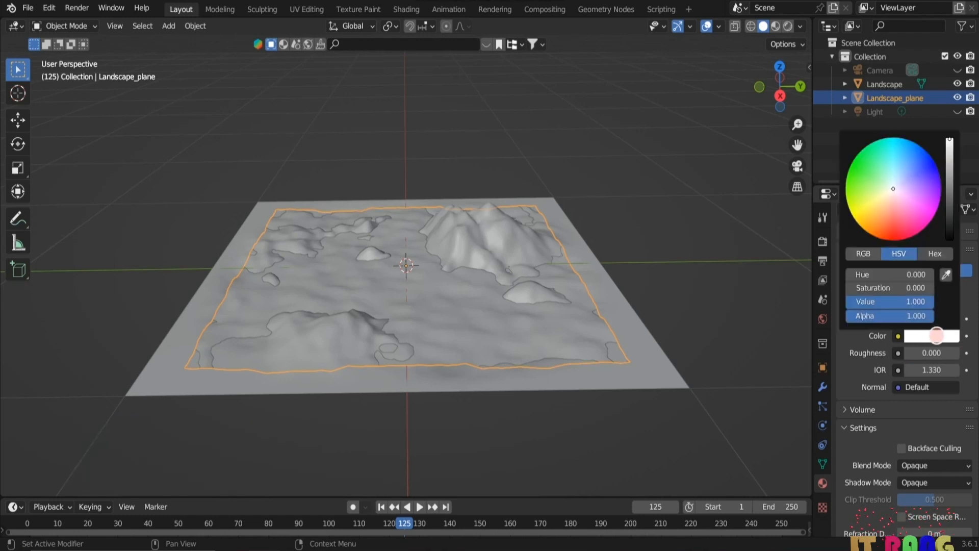
{"action": "left_click", "coordinate": [896, 218]}
{"action": "left_click", "coordinate": [776, 25]}
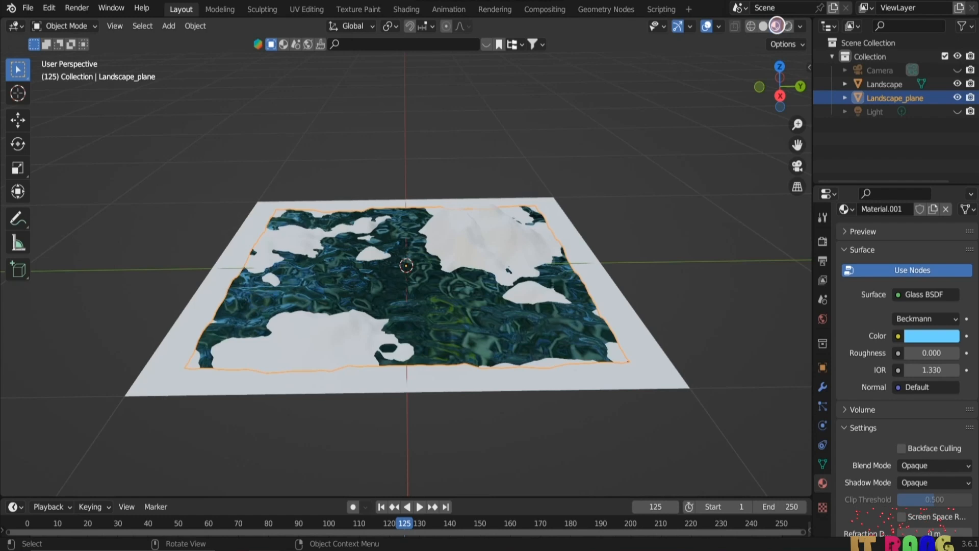
{"action": "left_click", "coordinate": [922, 332]}
{"action": "left_click", "coordinate": [907, 162]}
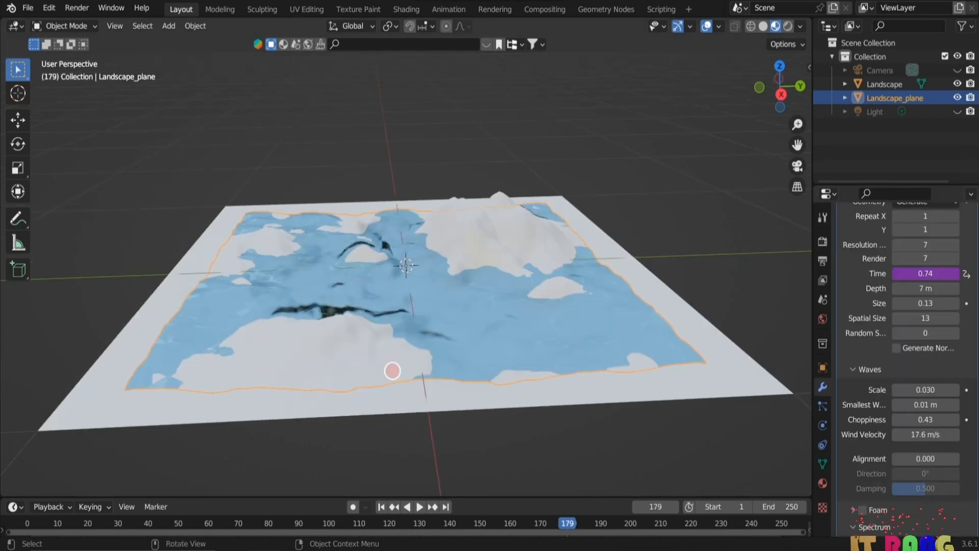
Step: Search the online material library for grass and apply the bright green Grass material to the landscape
{"action": "left_click", "coordinate": [332, 355]}
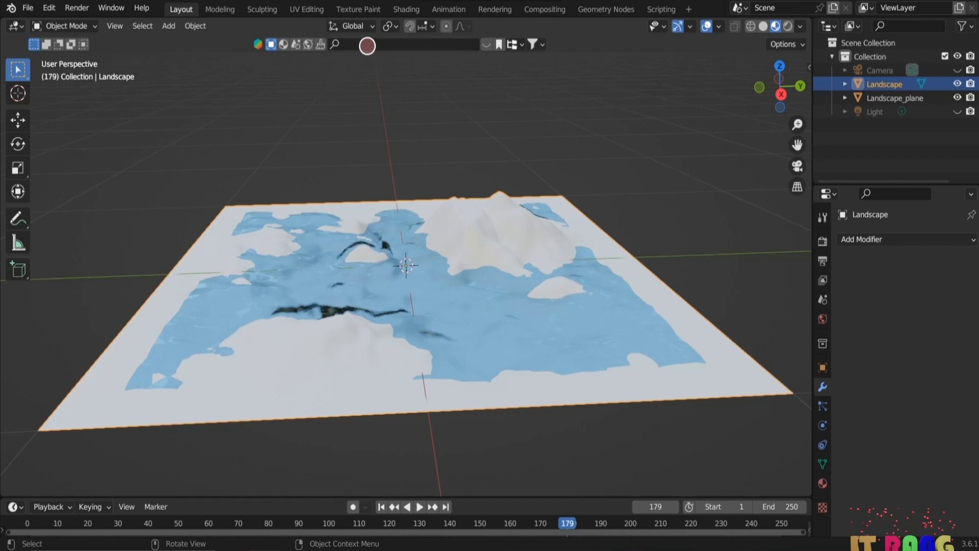
{"action": "left_click", "coordinate": [283, 45]}
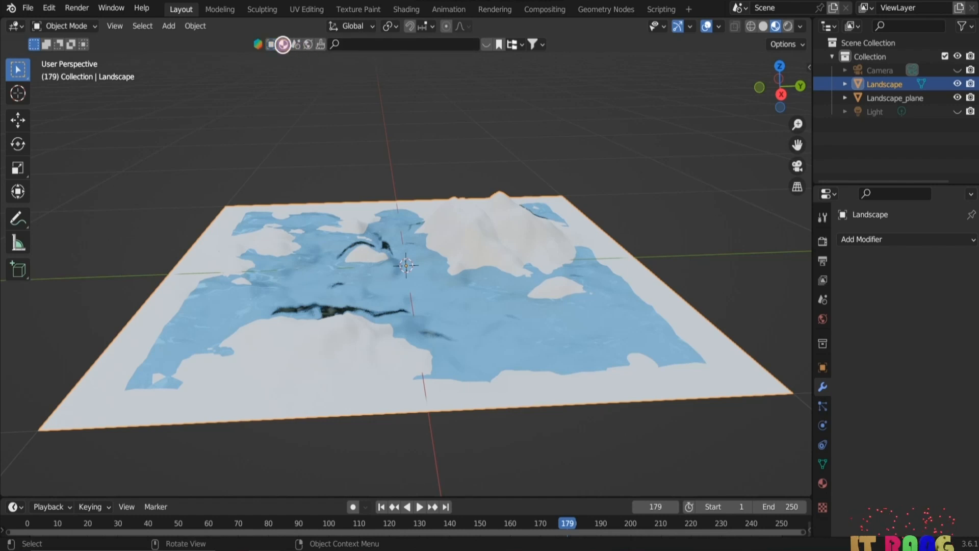
{"action": "left_click", "coordinate": [371, 44]}
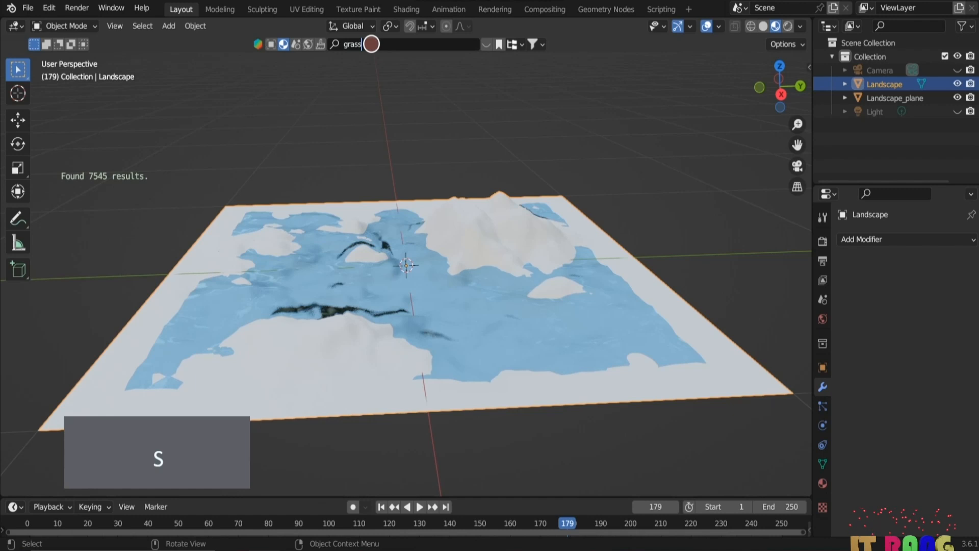
{"action": "key", "text": "Return"}
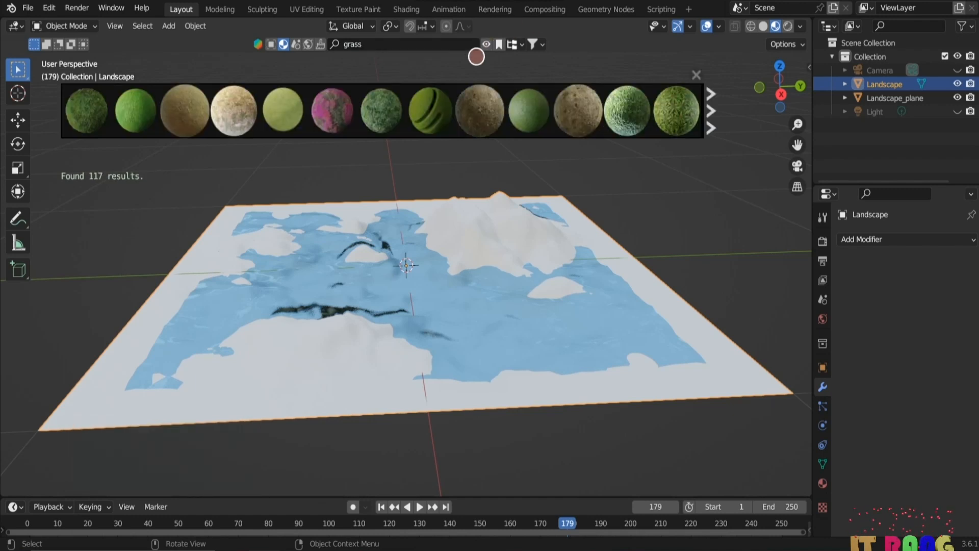
{"action": "mouse_move", "coordinate": [250, 90]}
{"action": "mouse_move", "coordinate": [652, 121]}
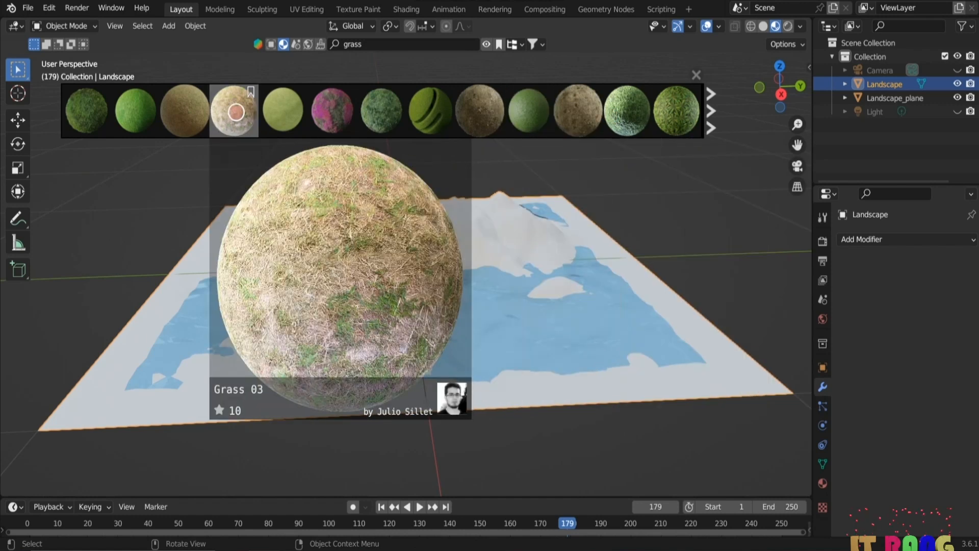
{"action": "mouse_move", "coordinate": [126, 113]}
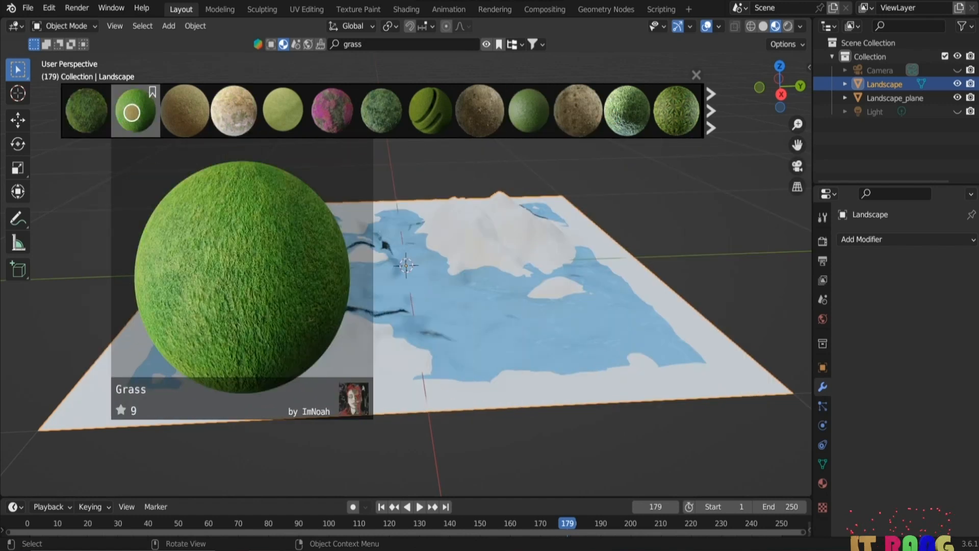
{"action": "left_click", "coordinate": [132, 113]}
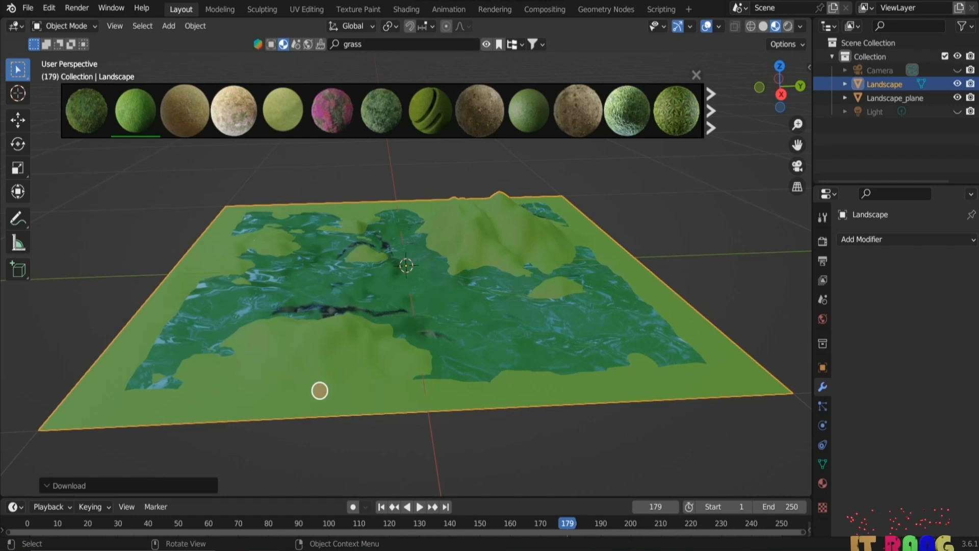
{"action": "scroll", "coordinate": [256, 406], "scroll_direction": "up", "scroll_amount": 5}
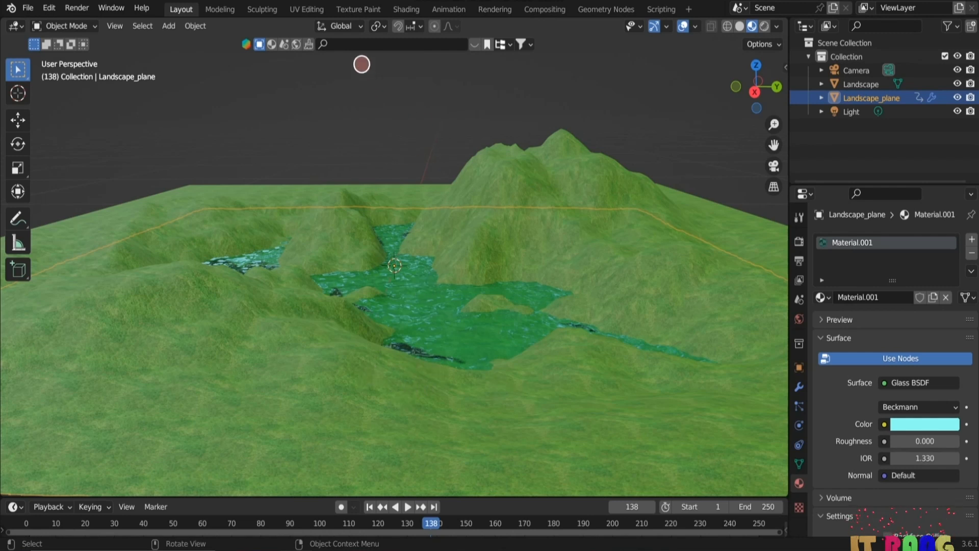
Step: Add an Environment Texture node to the World shader and connect its color to the Background color
{"action": "left_click", "coordinate": [408, 8]}
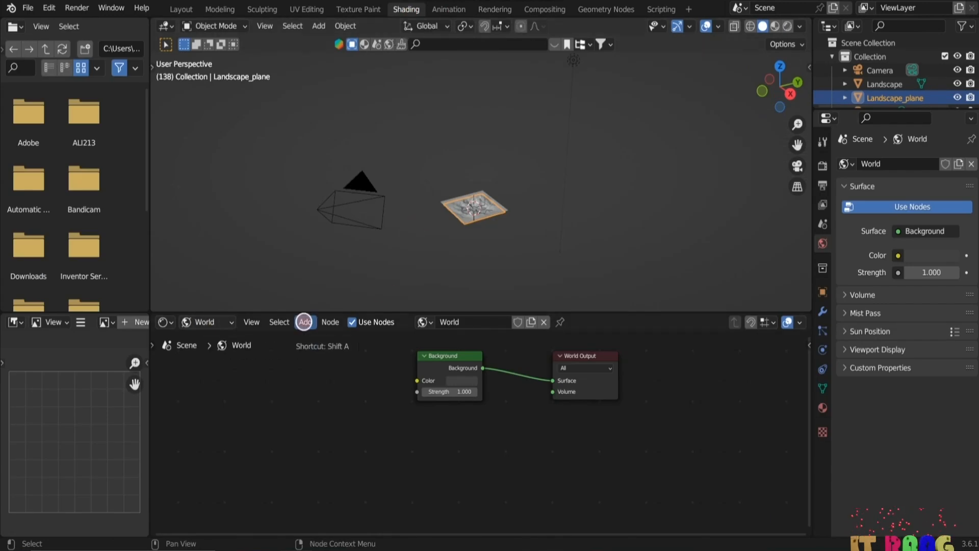
{"action": "left_click", "coordinate": [304, 322]}
{"action": "left_click", "coordinate": [325, 337]}
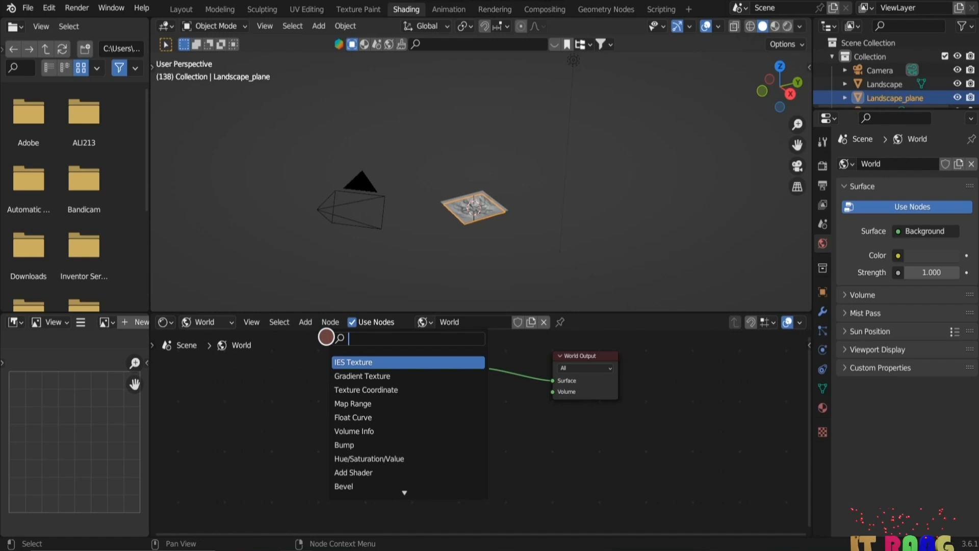
{"action": "type", "text": "env"}
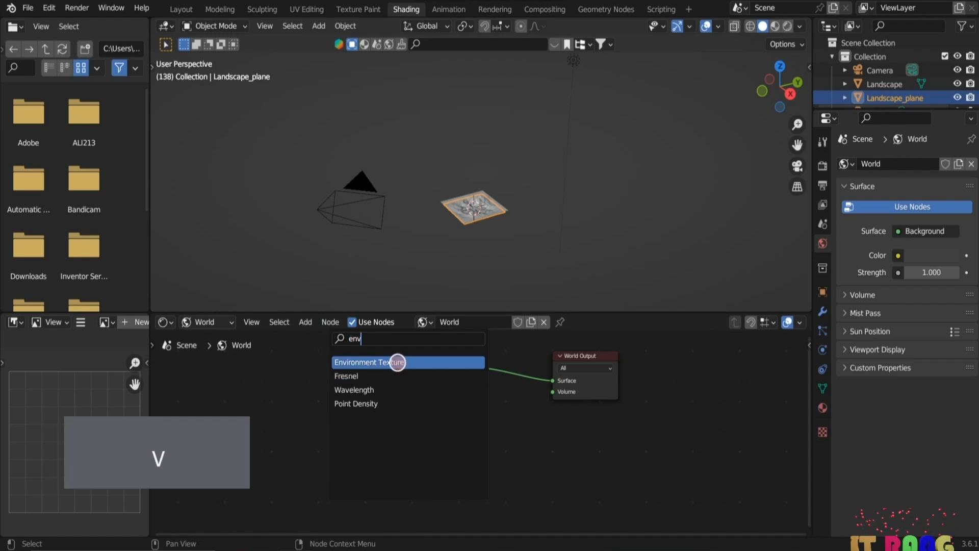
{"action": "left_click", "coordinate": [400, 363]}
{"action": "left_click", "coordinate": [342, 386]}
{"action": "left_click_drag", "start_coordinate": [383, 366], "coordinate": [417, 380]}
Step: Load kloofendal_48d_partly_cloudy_puresky_8k.hdr from the desktop's hdri folder into the environment texture
{"action": "left_click", "coordinate": [360, 381]}
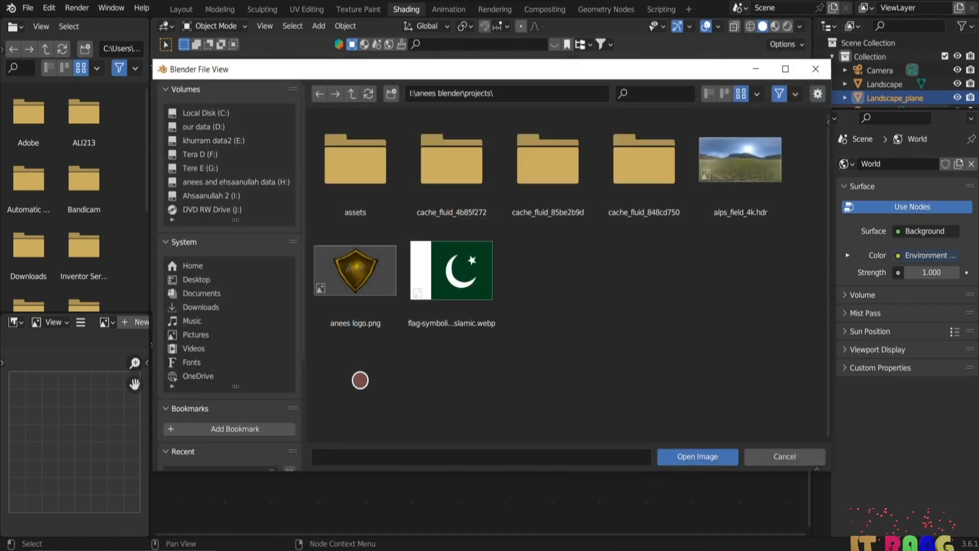
{"action": "left_click", "coordinate": [211, 278]}
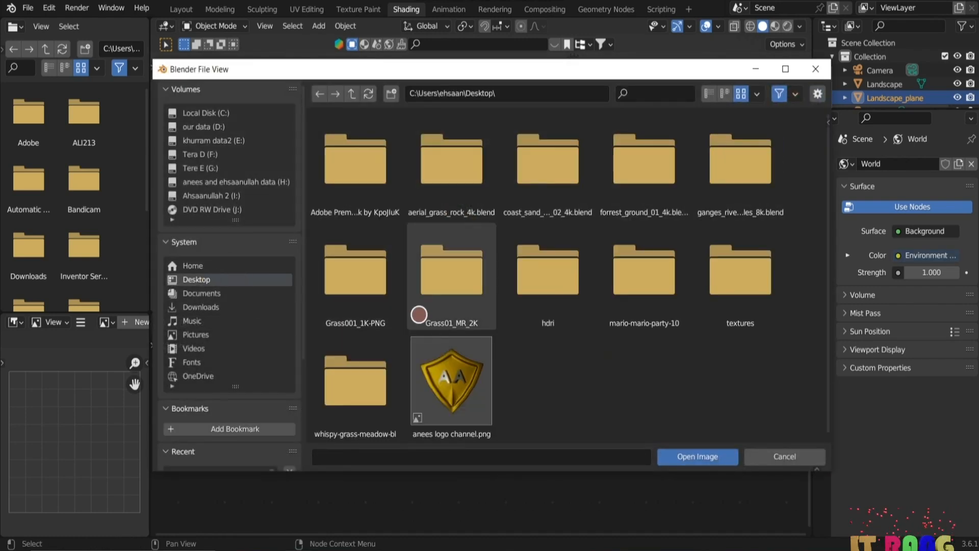
{"action": "left_click", "coordinate": [541, 282]}
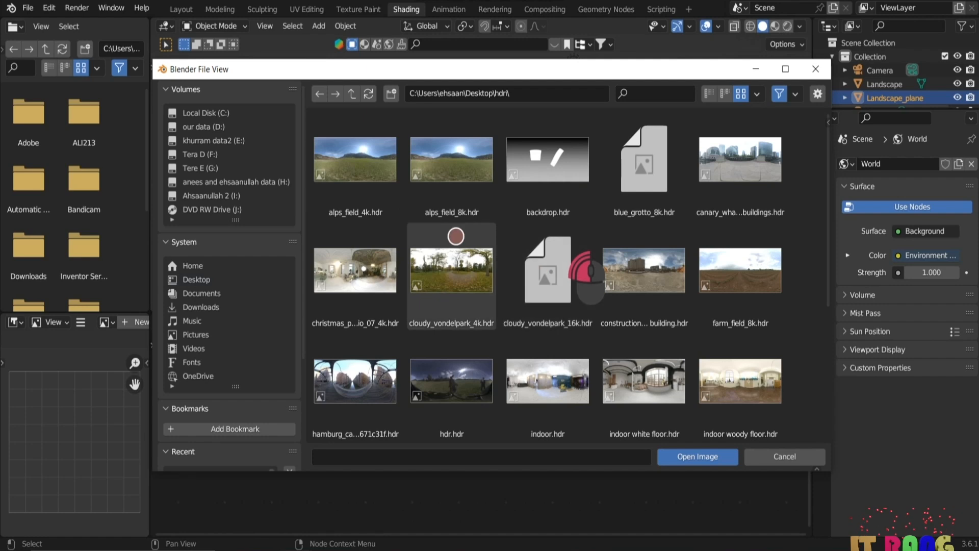
{"action": "scroll", "coordinate": [376, 262], "scroll_direction": "down", "scroll_amount": 3}
{"action": "scroll", "coordinate": [376, 285], "scroll_direction": "down", "scroll_amount": 2}
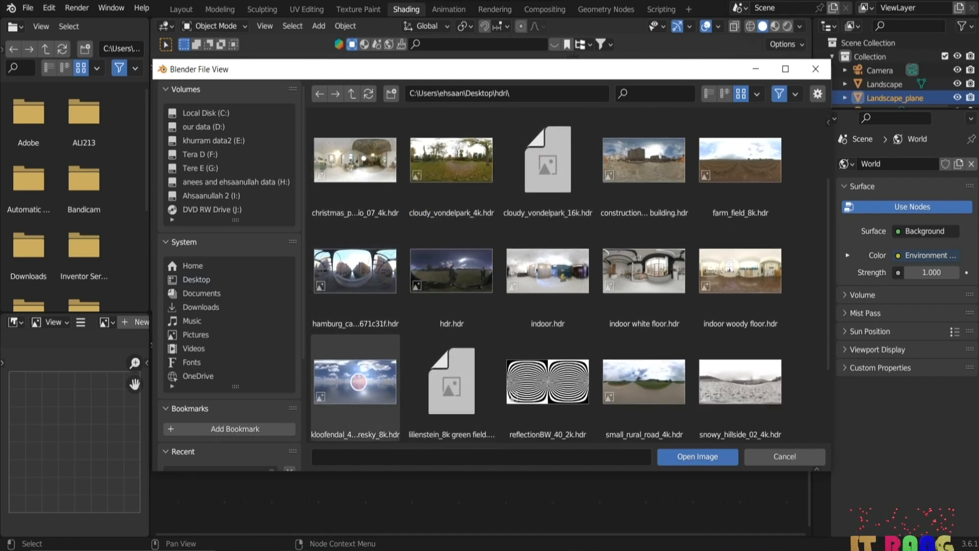
{"action": "left_click", "coordinate": [358, 381]}
{"action": "left_click", "coordinate": [697, 456]}
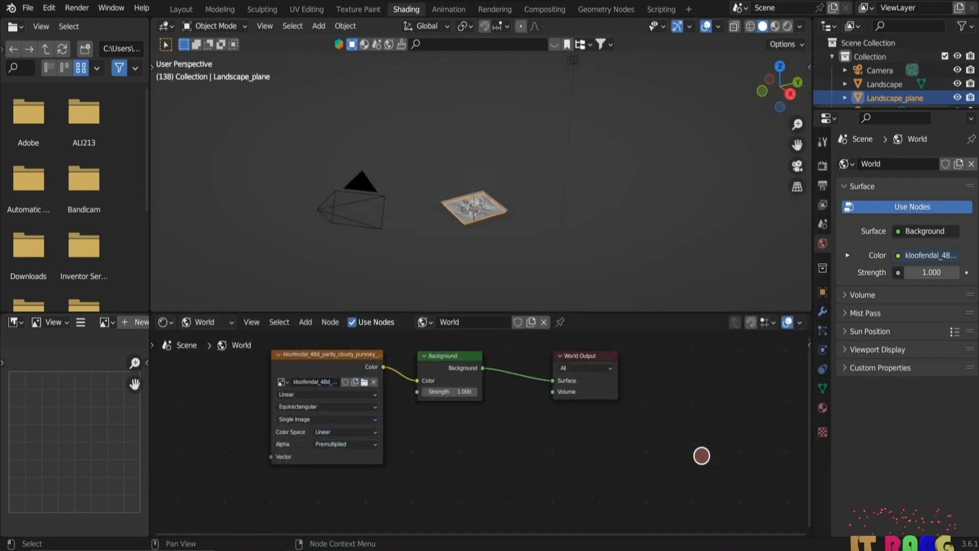
Step: Show the lake scene in rendered view from a low angle and play the water animation
{"action": "left_click", "coordinate": [181, 9]}
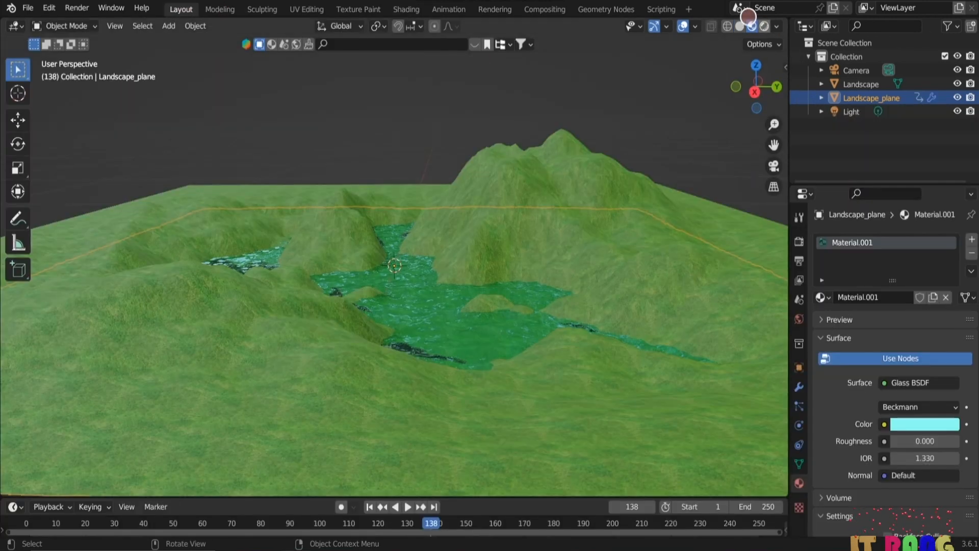
{"action": "left_click", "coordinate": [764, 25]}
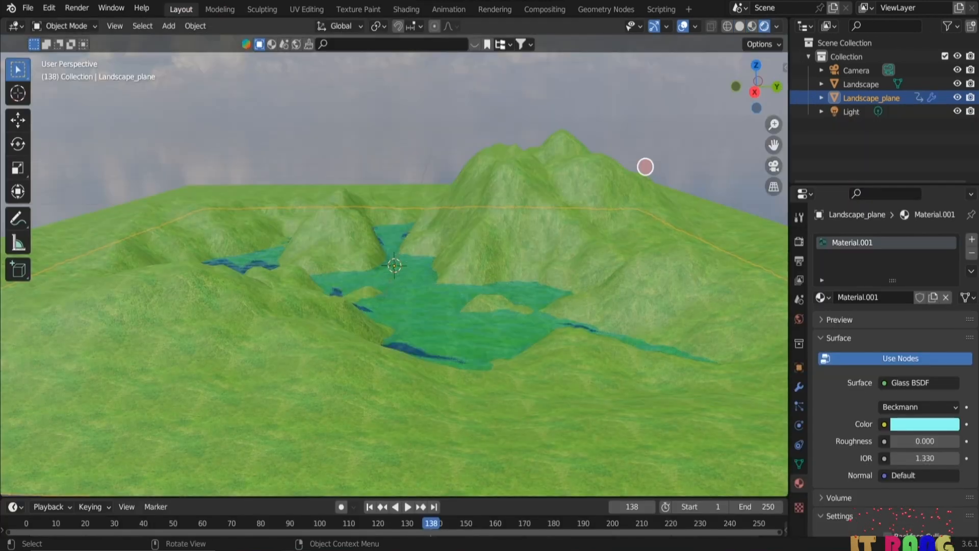
{"action": "middle_click_drag", "start_coordinate": [627, 249], "coordinate": [631, 246]}
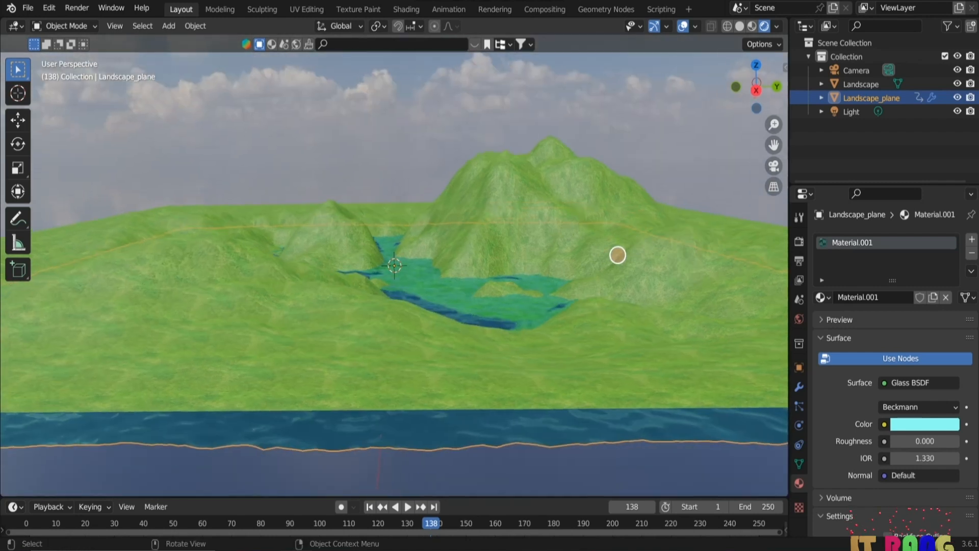
{"action": "scroll", "coordinate": [609, 254], "scroll_direction": "up", "scroll_amount": 1}
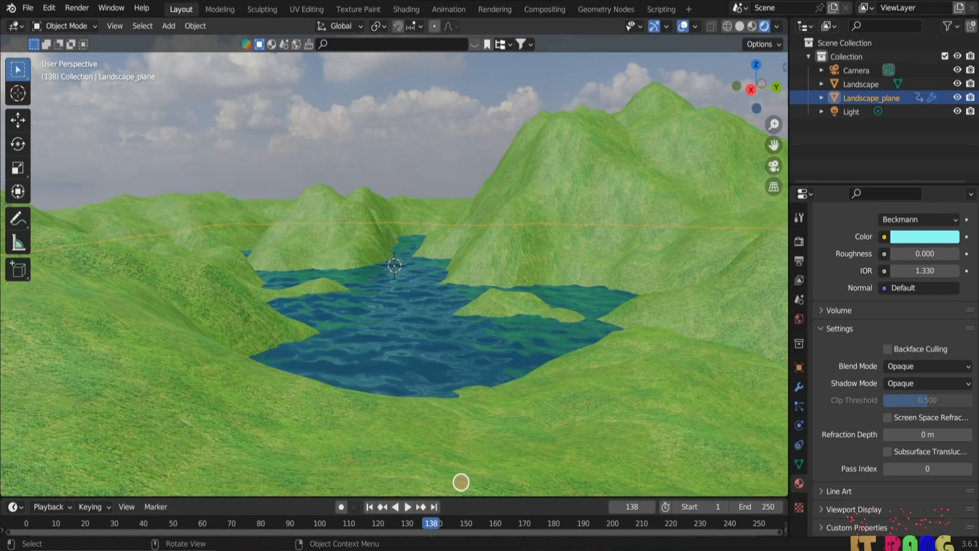
{"action": "left_click", "coordinate": [408, 505]}
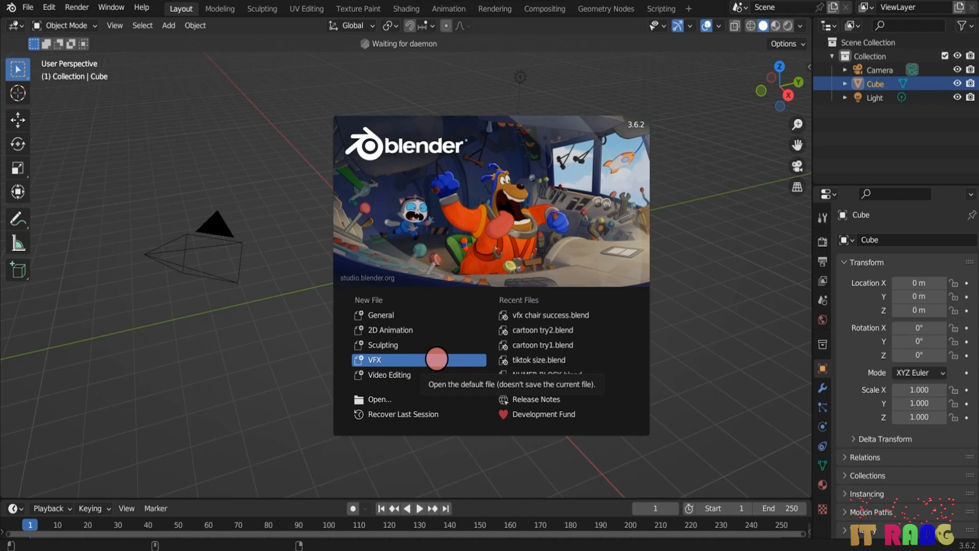
Step: Start a new VFX file and open the chair clip hm1.mp4 from the desktop for motion tracking
{"action": "left_click", "coordinate": [437, 358]}
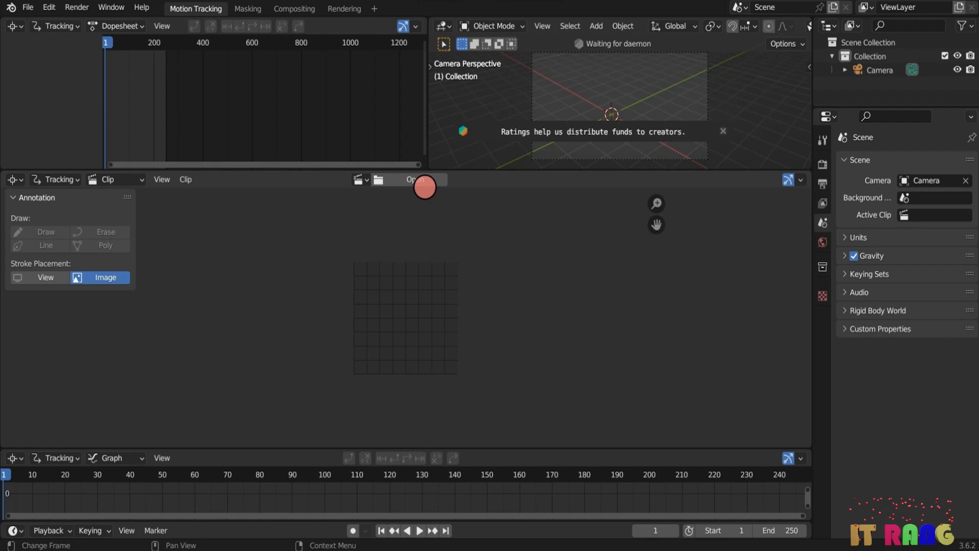
{"action": "left_click", "coordinate": [418, 180]}
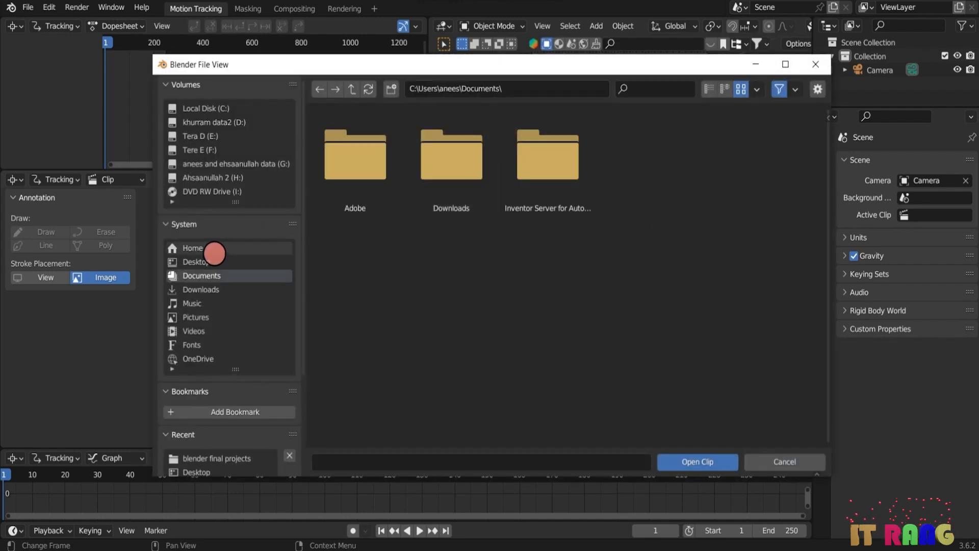
{"action": "left_click", "coordinate": [207, 260]}
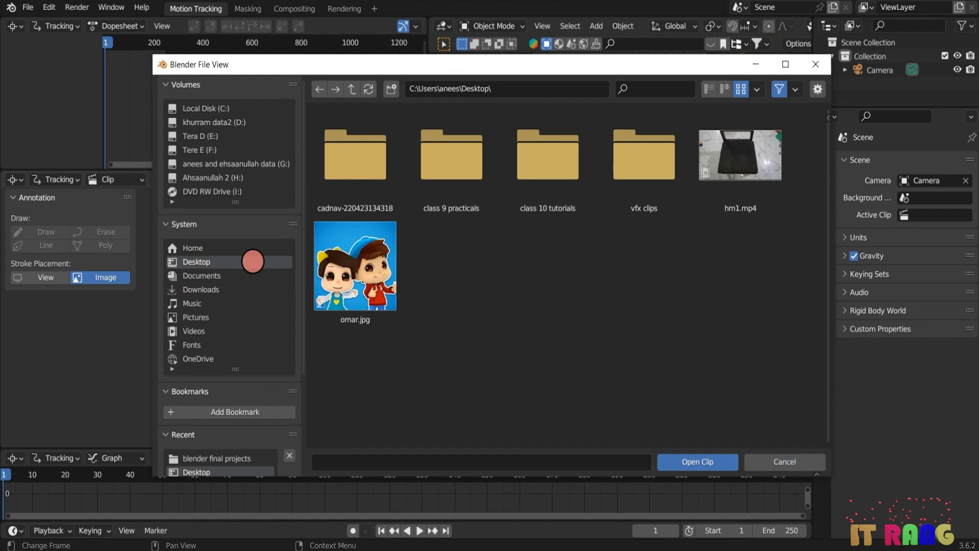
{"action": "left_click", "coordinate": [736, 167]}
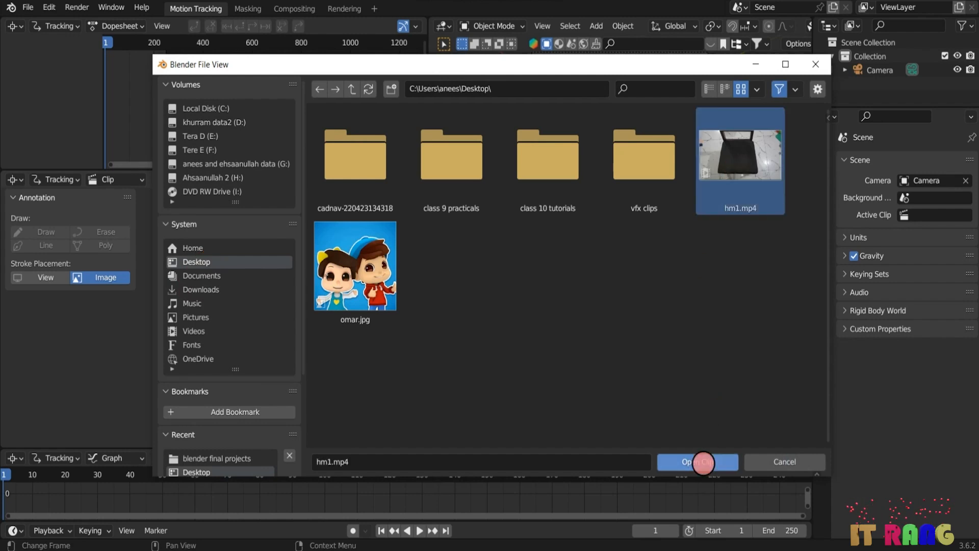
{"action": "left_click", "coordinate": [703, 463]}
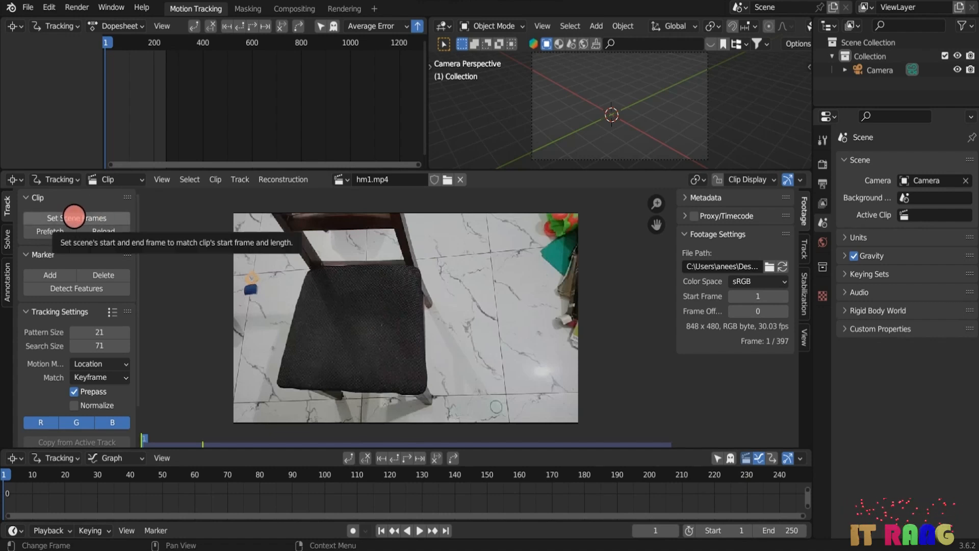
Step: Match the scene's frame range to the chair clip's start frame and length
{"action": "left_click", "coordinate": [74, 217]}
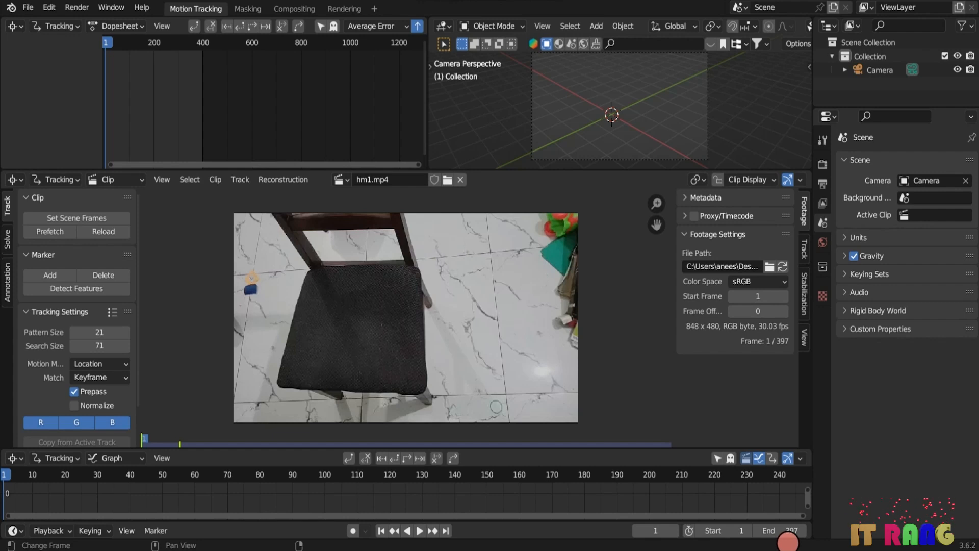
{"action": "left_click_drag", "start_coordinate": [798, 513], "coordinate": [938, 516]}
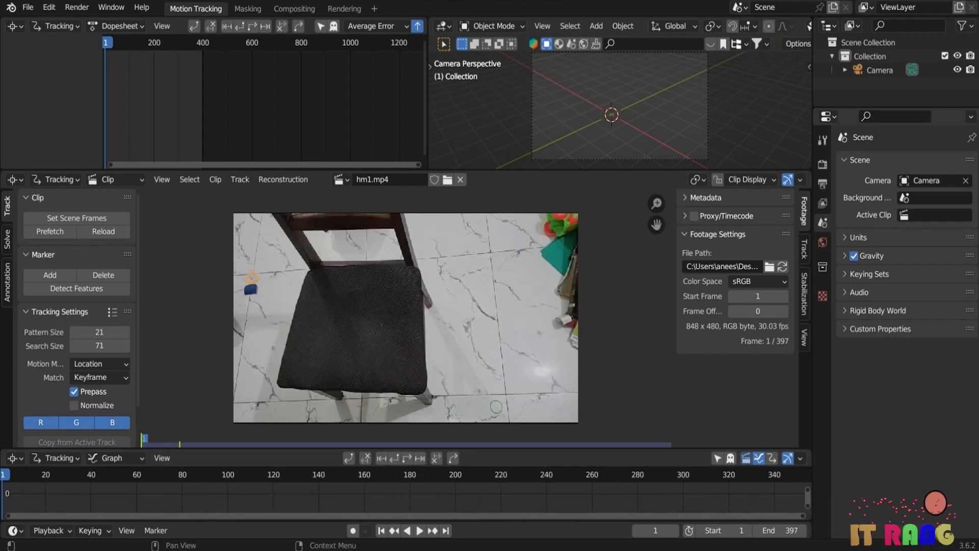
Step: Prefetch the chair clip's frames, play the clip to check the footage, and return to frame 1
{"action": "left_click_drag", "start_coordinate": [802, 516], "coordinate": [922, 505]}
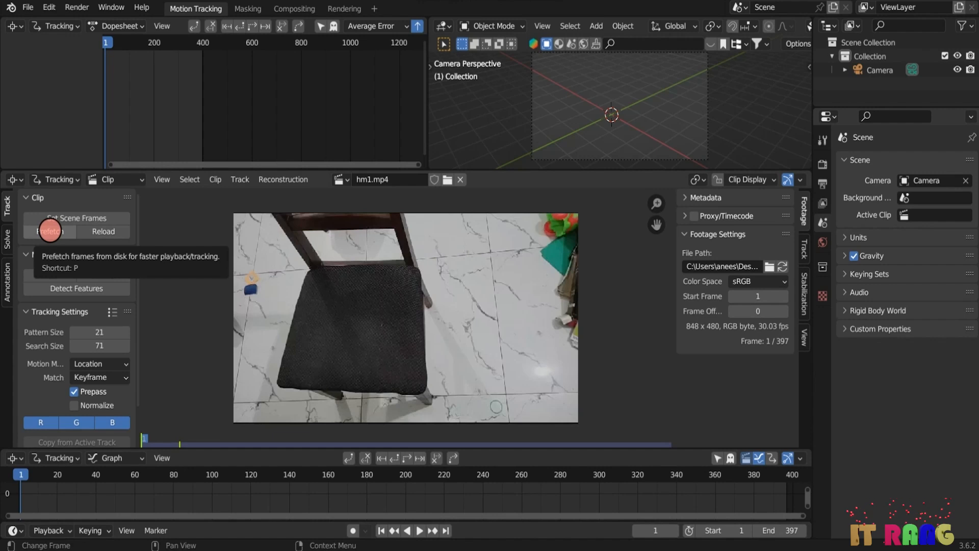
{"action": "left_click", "coordinate": [49, 230]}
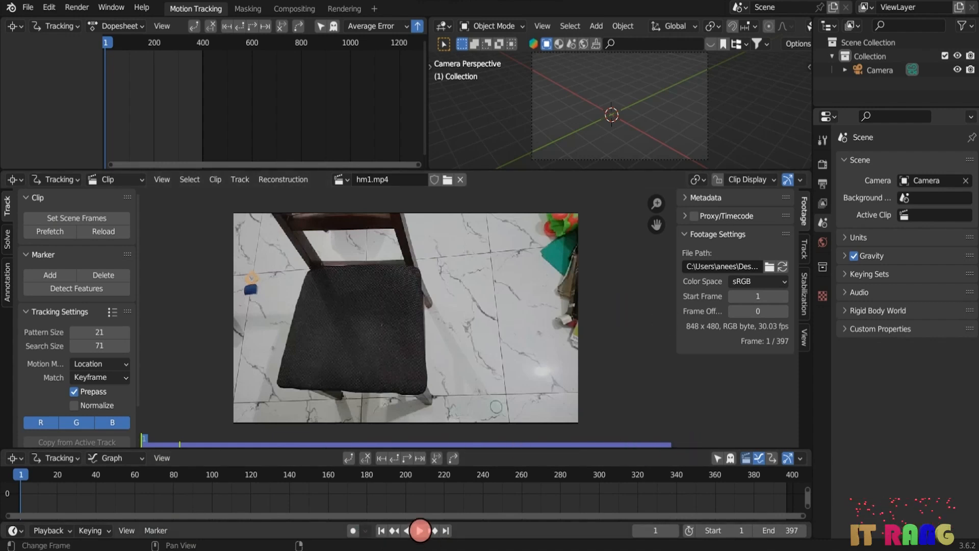
{"action": "left_click", "coordinate": [420, 530]}
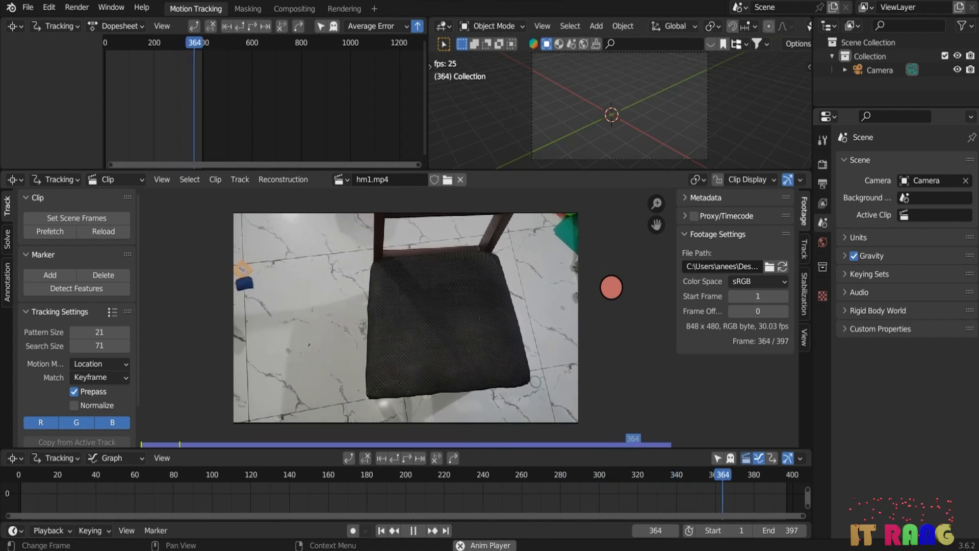
{"action": "key", "text": "Escape"}
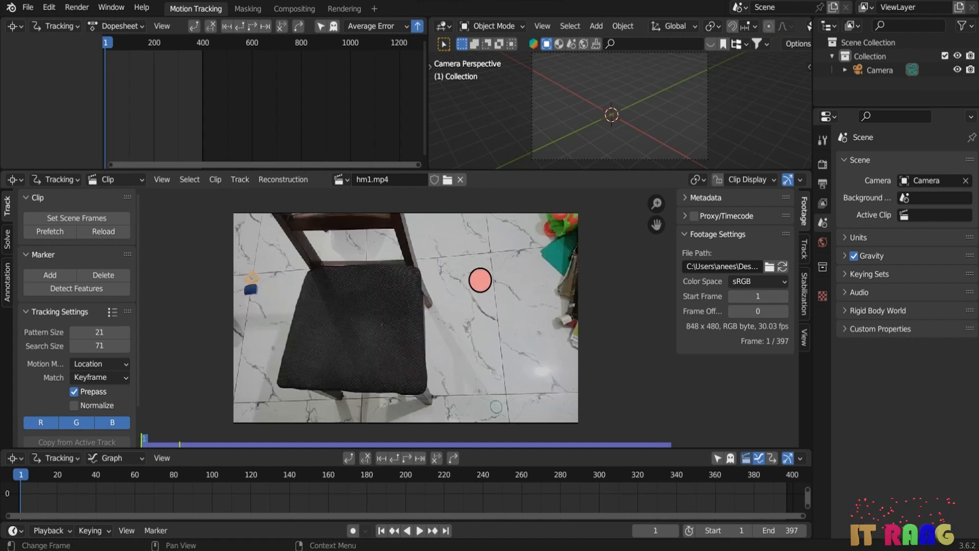
Step: Add markers at the seat's rear-right and front-left corners on frame 1, tracking each forward through the entire clip
{"action": "key", "text": "ctrl"}
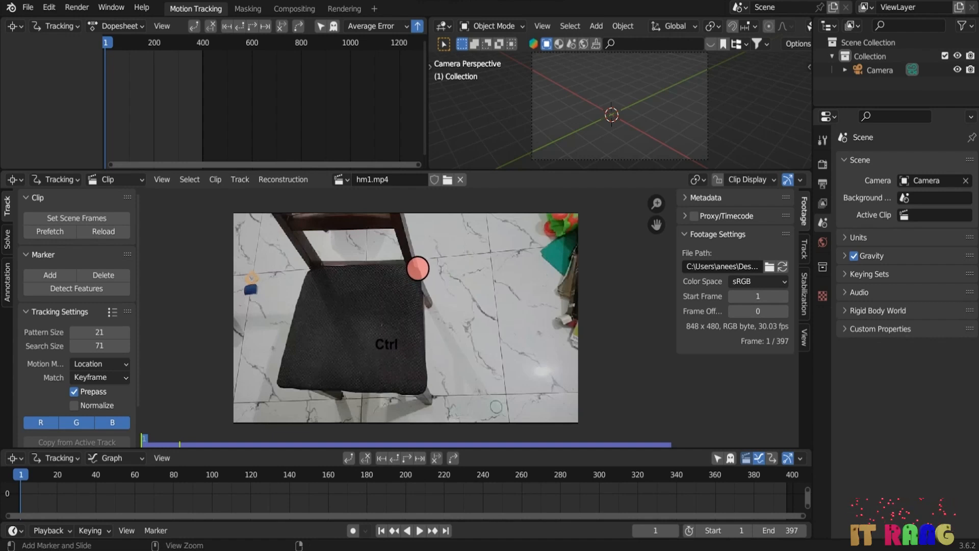
{"action": "left_click", "coordinate": [417, 269], "text": "ctrl"}
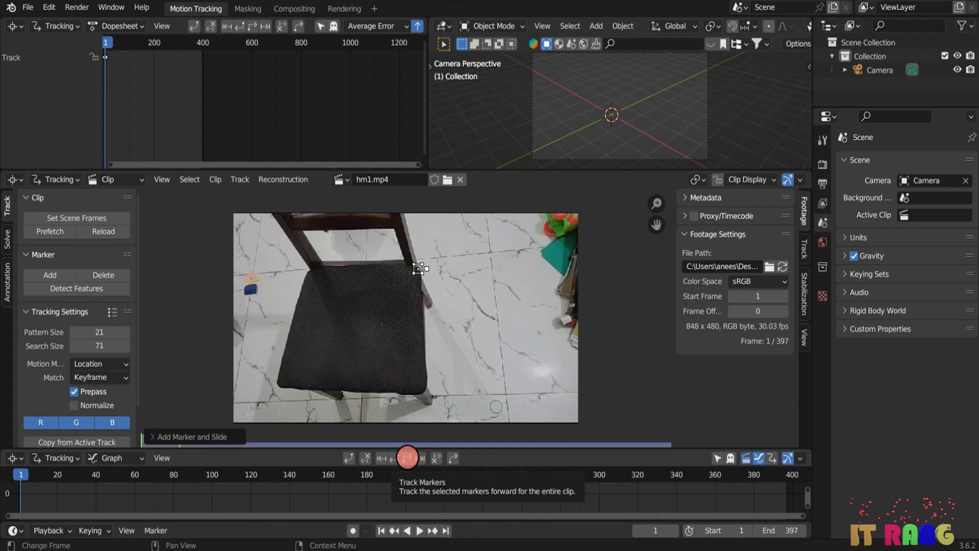
{"action": "left_click", "coordinate": [407, 457]}
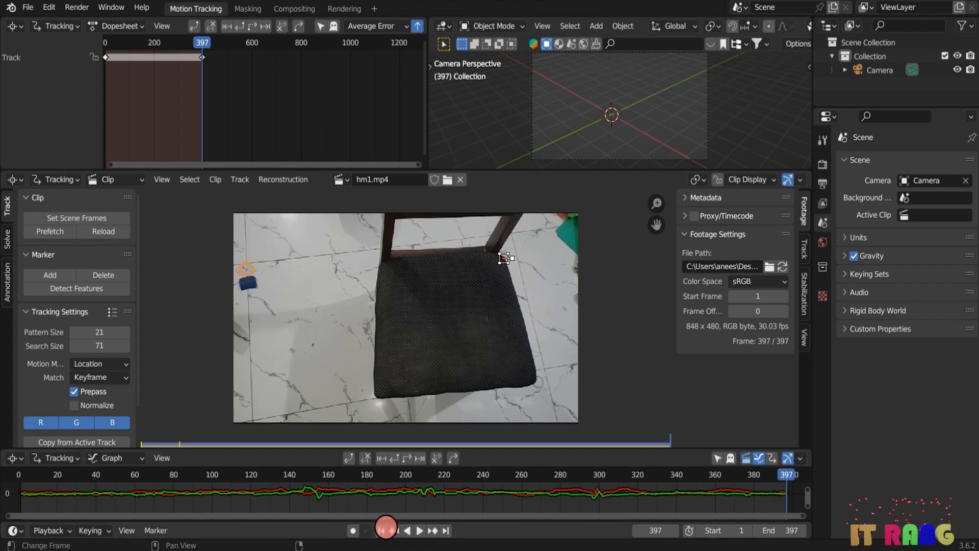
{"action": "left_click", "coordinate": [381, 529]}
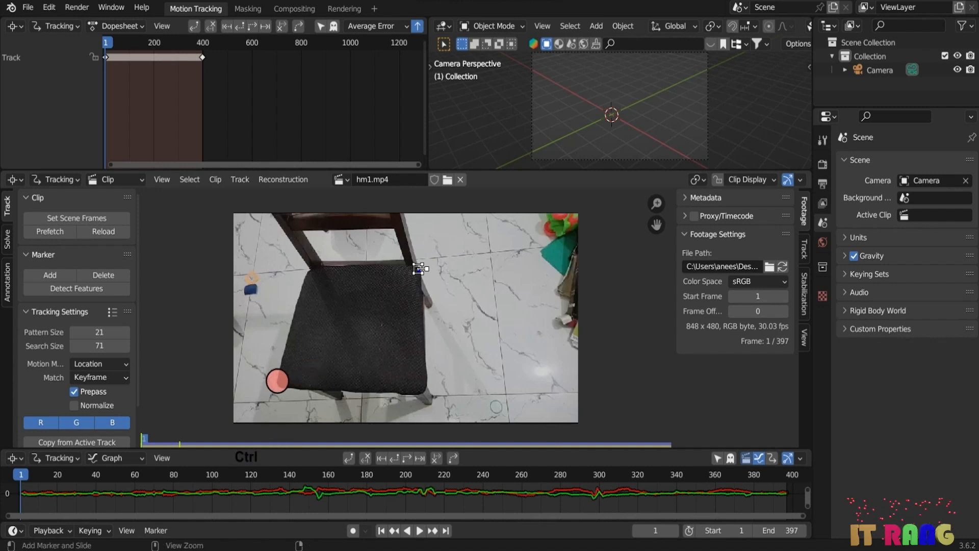
{"action": "left_click", "coordinate": [418, 269], "text": "ctrl"}
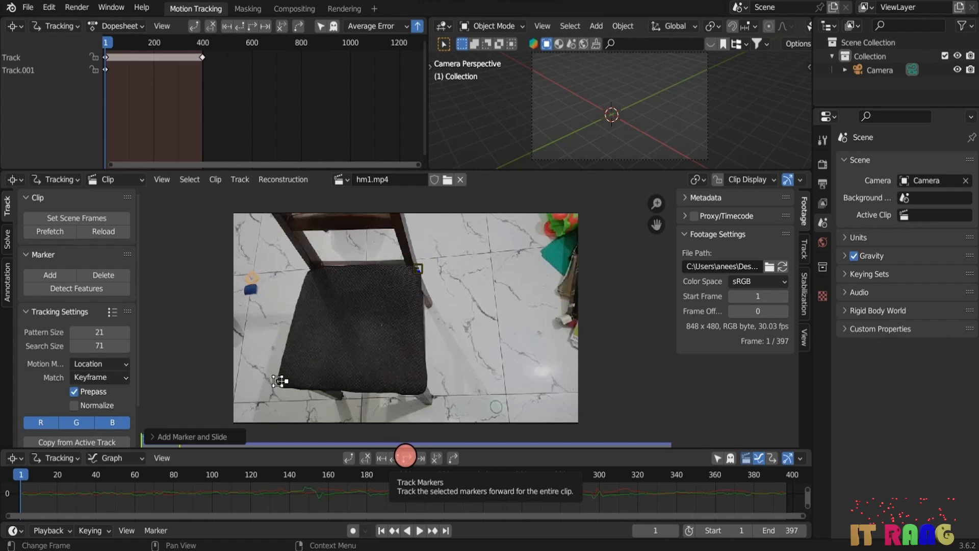
{"action": "left_click", "coordinate": [405, 457]}
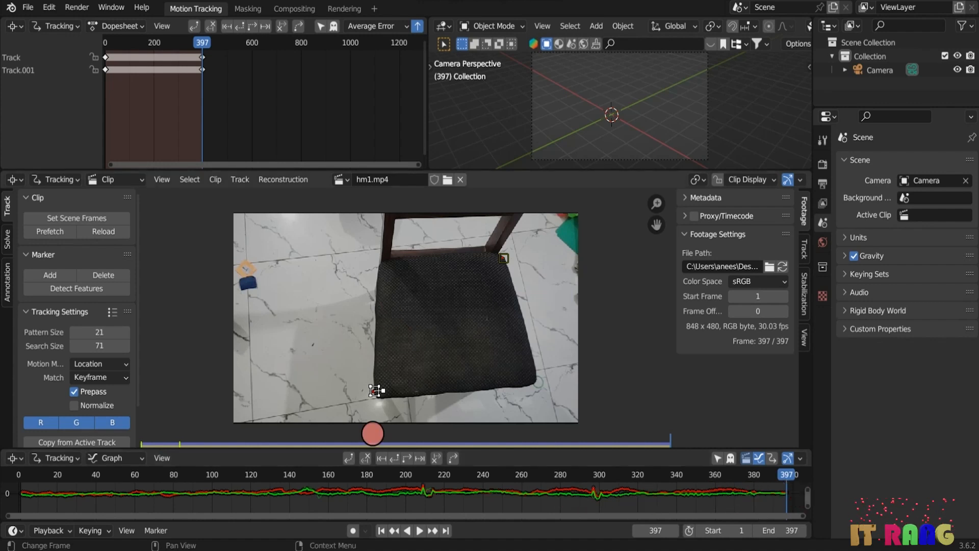
{"action": "left_click", "coordinate": [381, 530]}
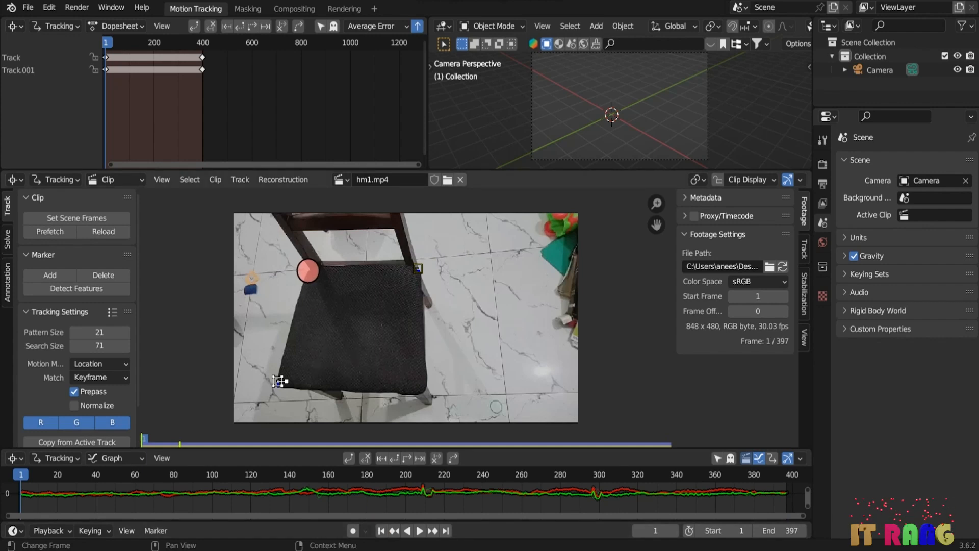
Step: Add a marker at the seat's rear-left corner on frame 1, track it forward through the entire clip, and return to the start
{"action": "key", "text": "ctrl"}
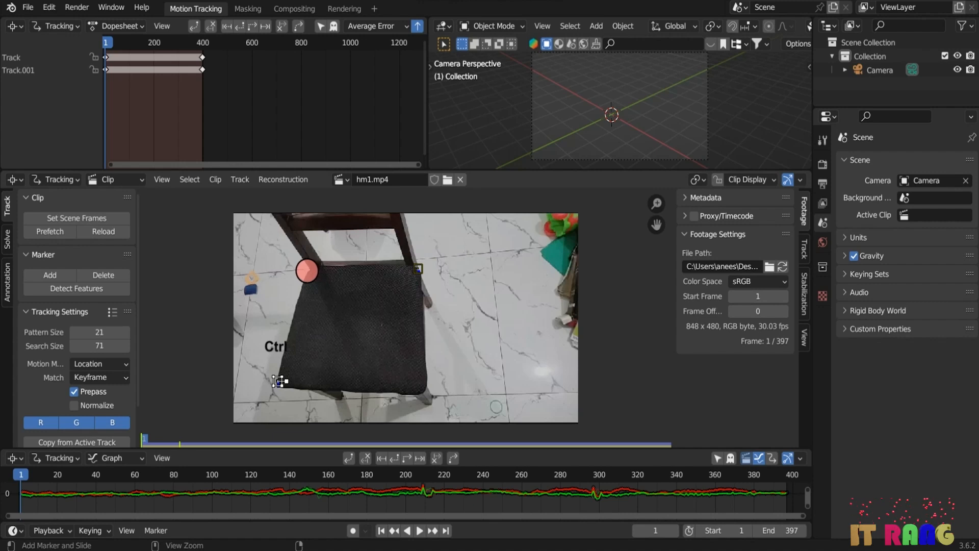
{"action": "left_click", "coordinate": [308, 271], "text": "ctrl"}
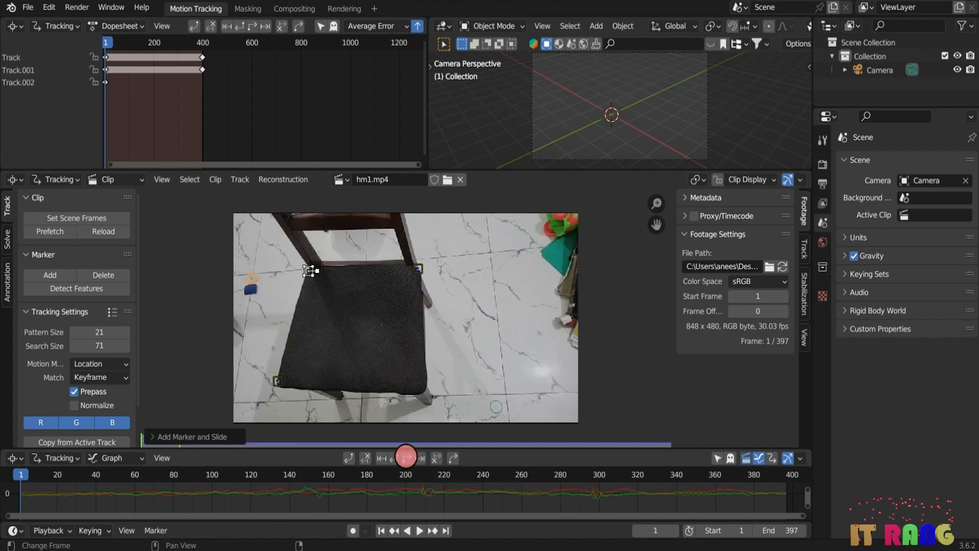
{"action": "left_click", "coordinate": [406, 455]}
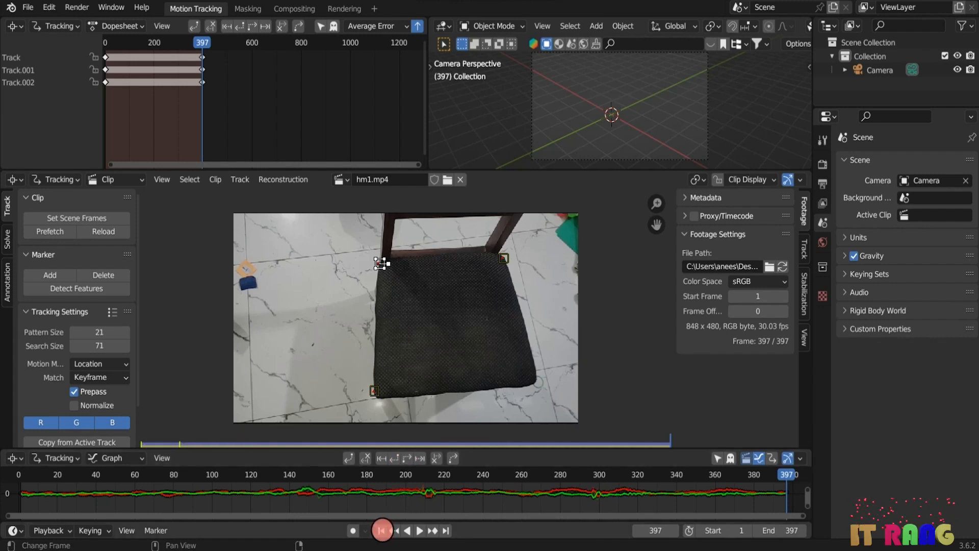
{"action": "left_click", "coordinate": [382, 530]}
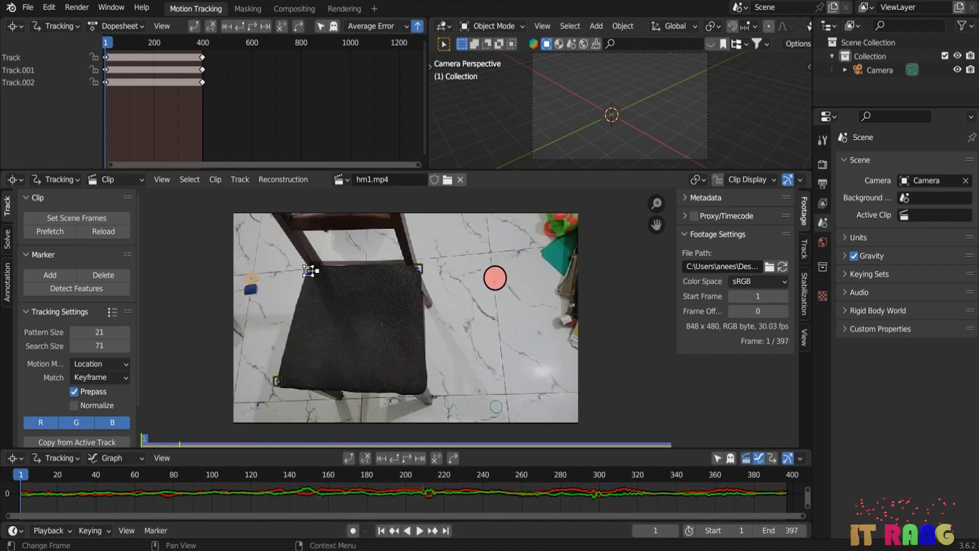
Step: Add two floor markers along the tile joint to the right of the chair, tracking each forward through the entire clip from frame 1
{"action": "key", "text": "ctrl"}
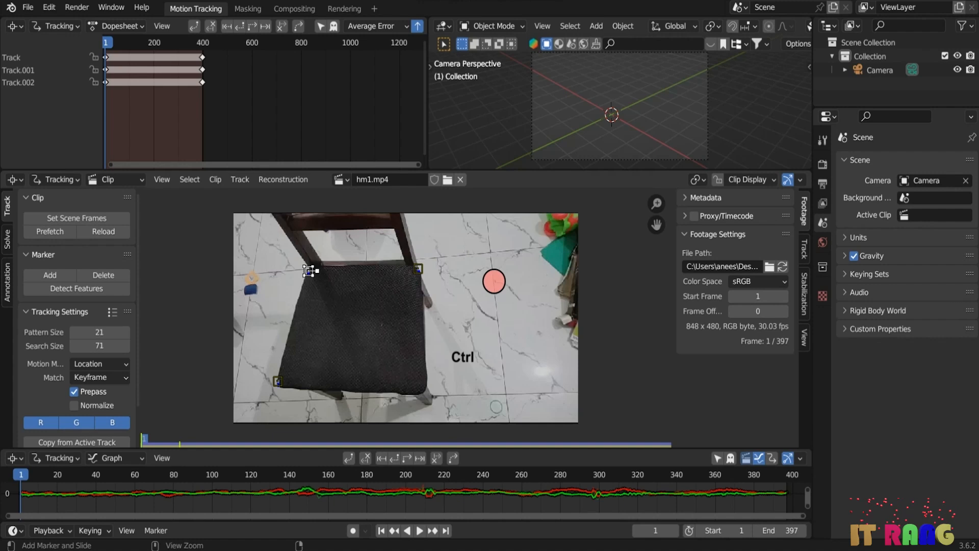
{"action": "left_click", "coordinate": [494, 281], "text": "ctrl"}
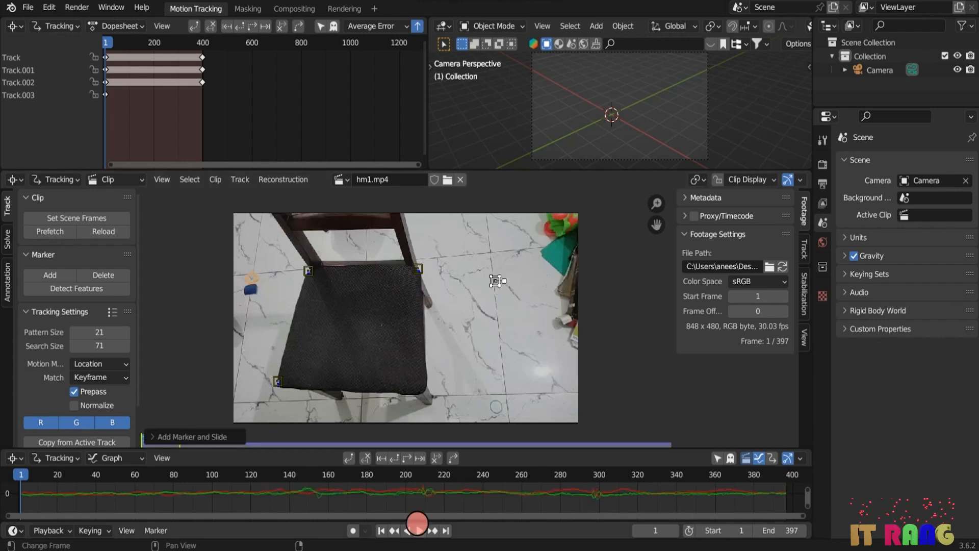
{"action": "left_click", "coordinate": [407, 456]}
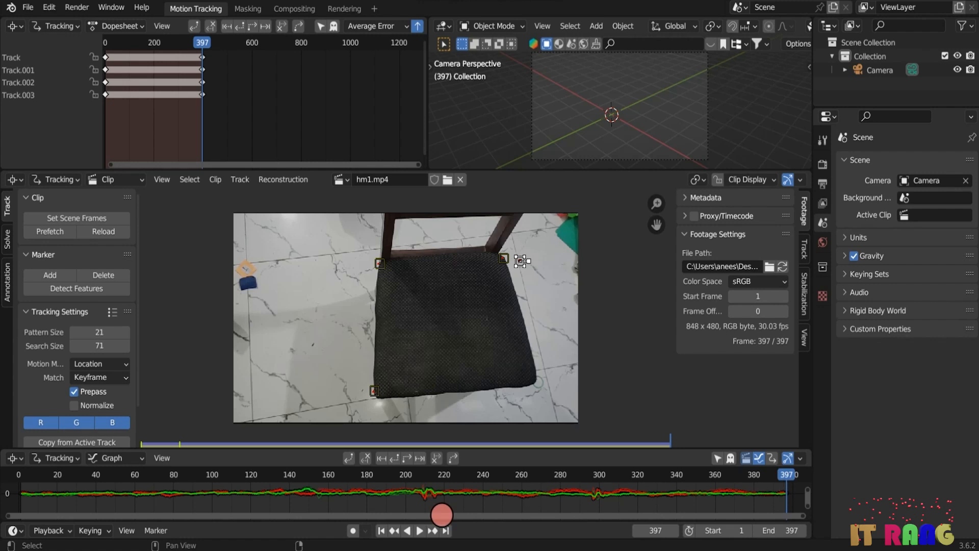
{"action": "left_click", "coordinate": [382, 530]}
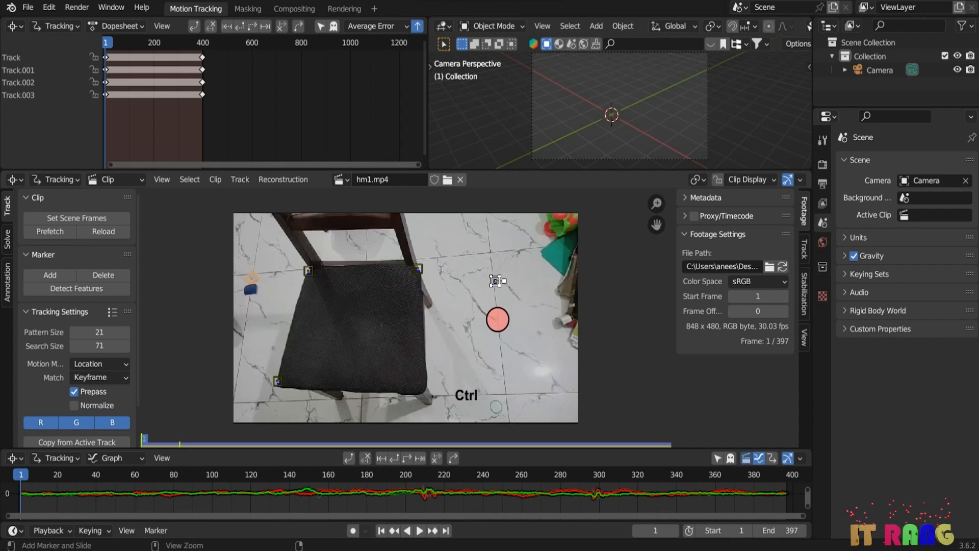
{"action": "left_click", "coordinate": [495, 281], "text": "ctrl"}
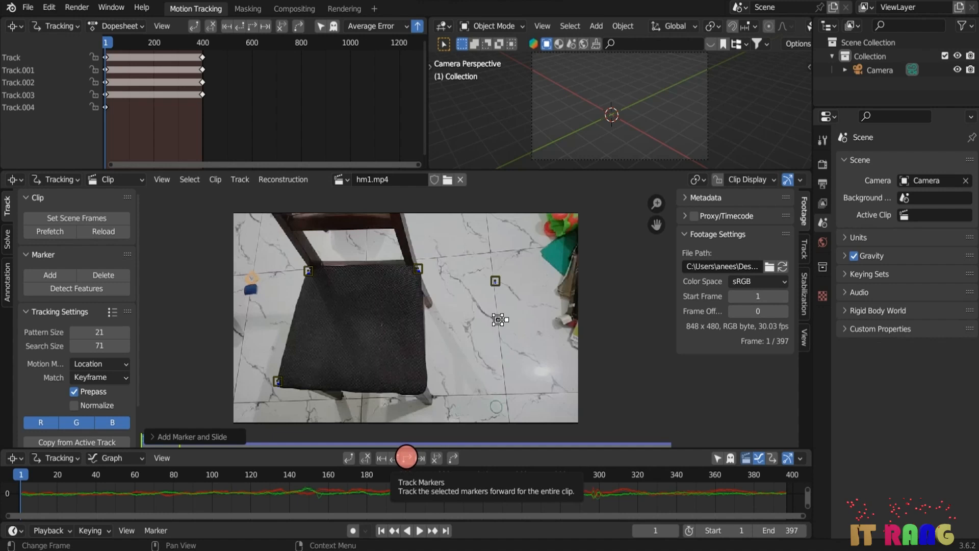
{"action": "left_click", "coordinate": [406, 457]}
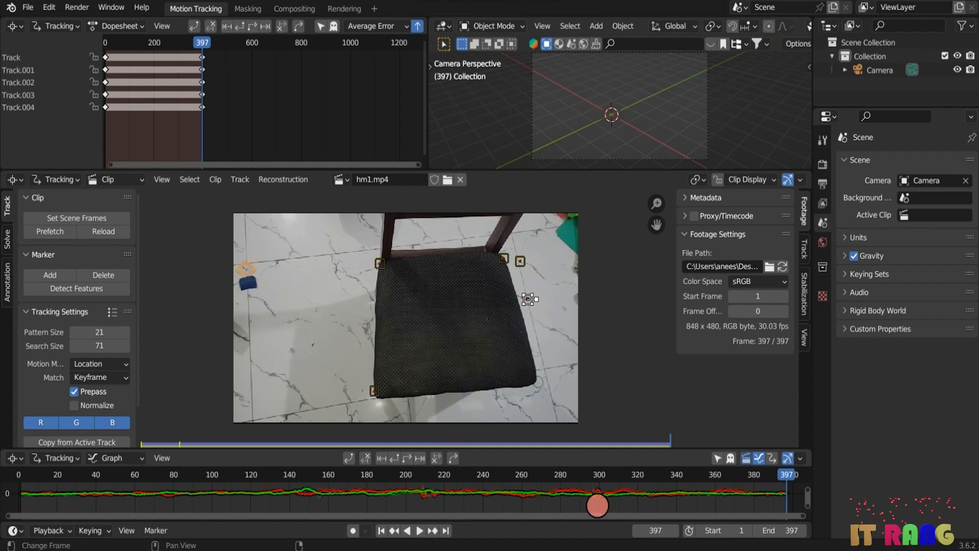
{"action": "left_click", "coordinate": [380, 531]}
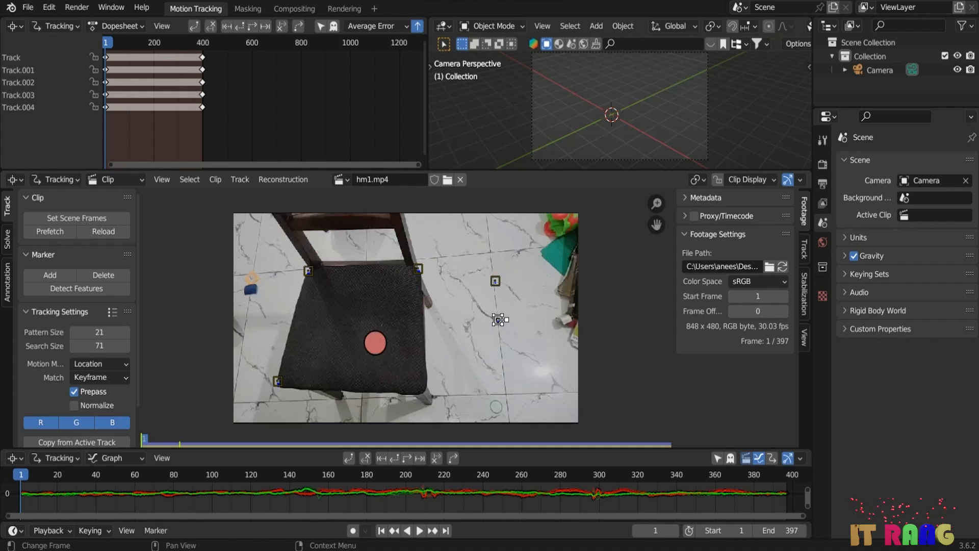
Step: Add floor markers beside the teal object and at the marble vein below the tile-joint markers, tracking each forward through the entire clip
{"action": "left_click", "coordinate": [498, 320], "text": "ctrl"}
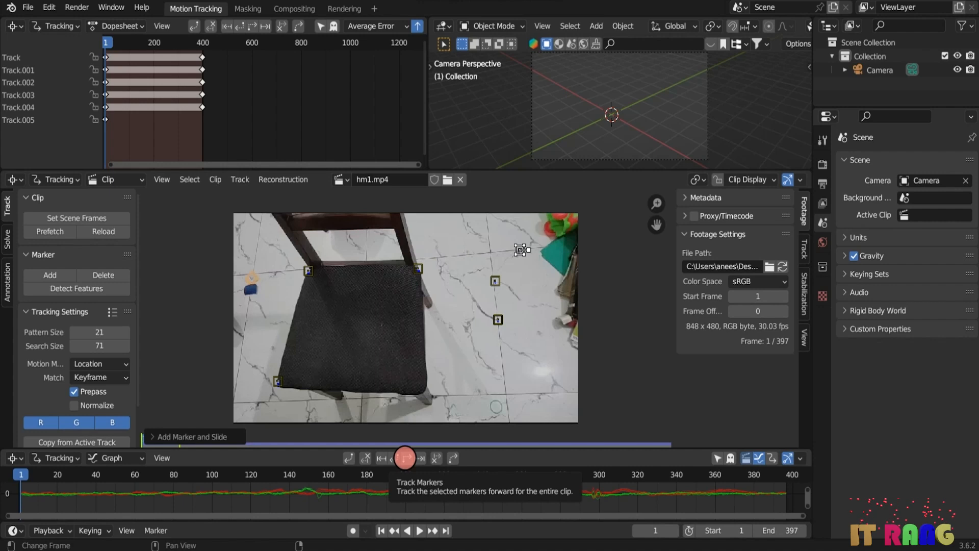
{"action": "left_click", "coordinate": [405, 458]}
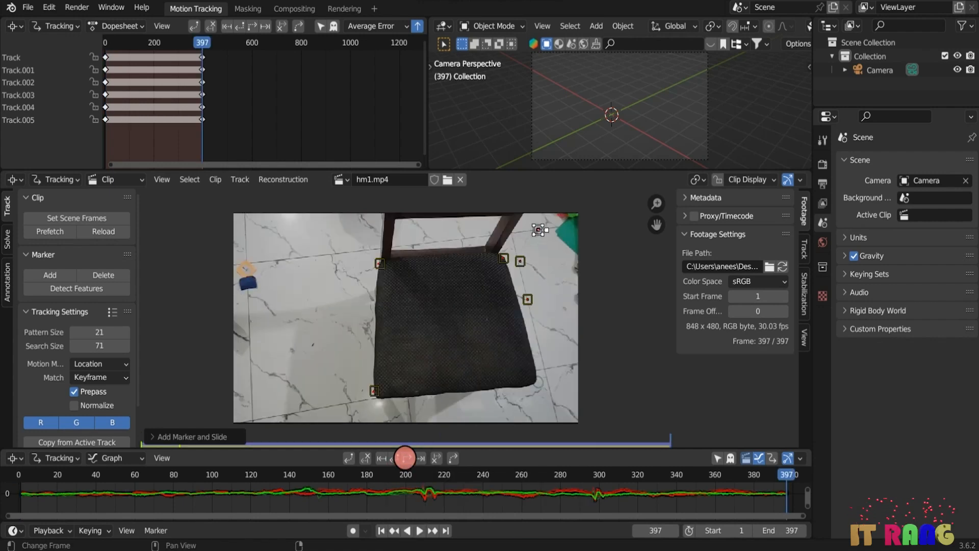
{"action": "left_click", "coordinate": [404, 458]}
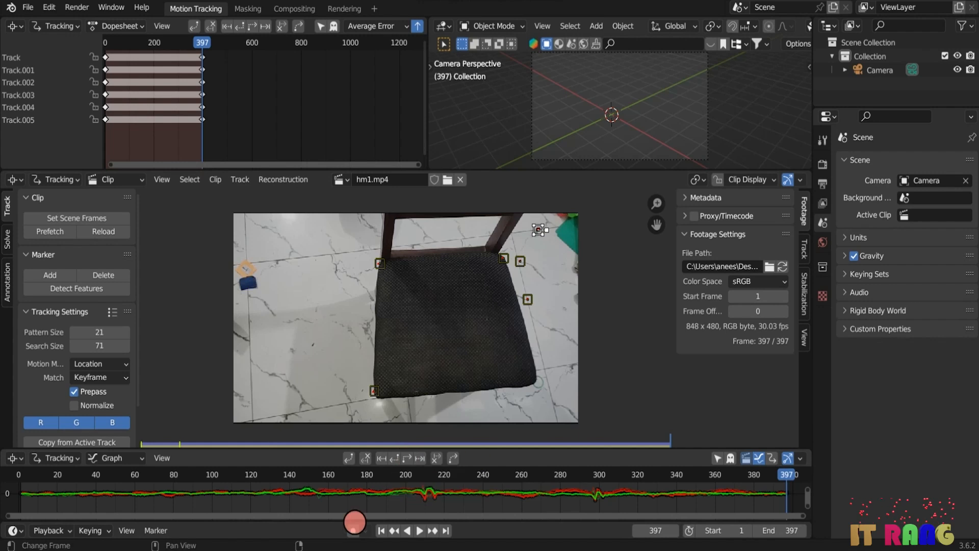
{"action": "left_click", "coordinate": [381, 531]}
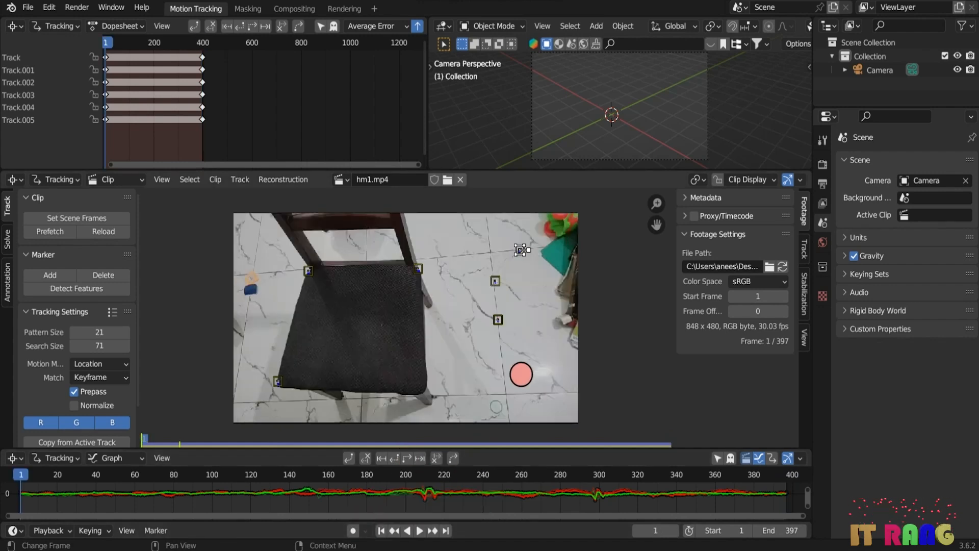
{"action": "key", "text": "ctrl"}
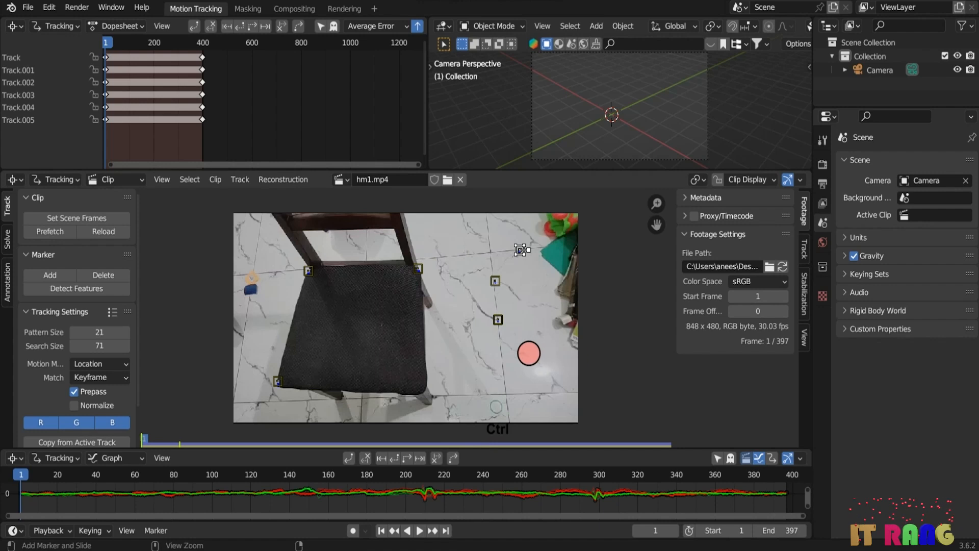
{"action": "left_click", "coordinate": [523, 353], "text": "ctrl"}
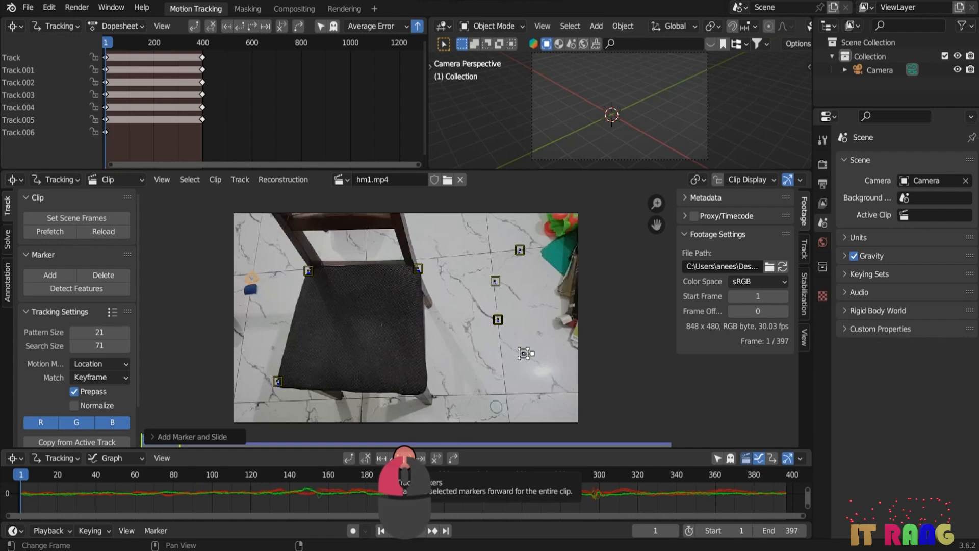
{"action": "left_click", "coordinate": [405, 458]}
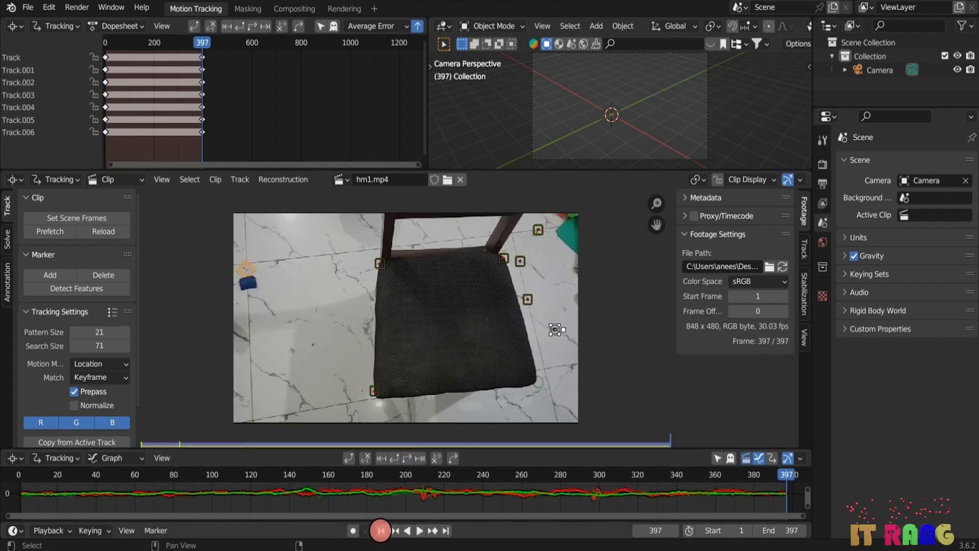
{"action": "left_click", "coordinate": [381, 531]}
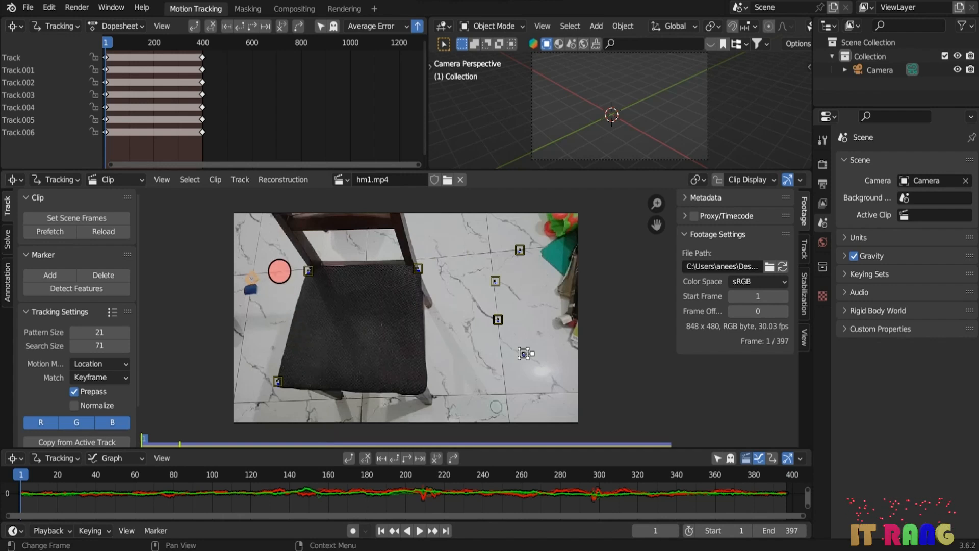
Step: Add two floor markers on the left side of the chair, tracking each forward through the entire clip from frame 1, and return to the start
{"action": "key", "text": "ctrl"}
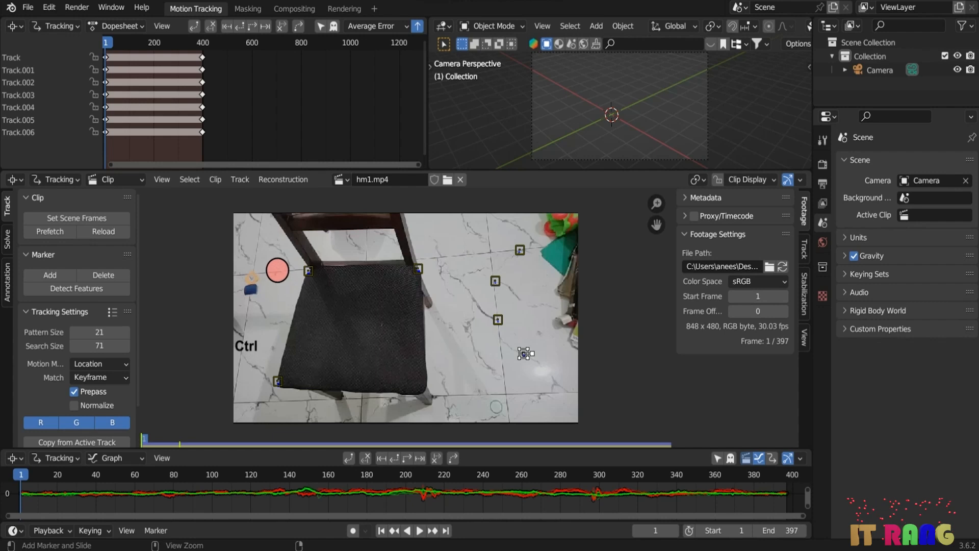
{"action": "left_click", "coordinate": [276, 272], "text": "ctrl"}
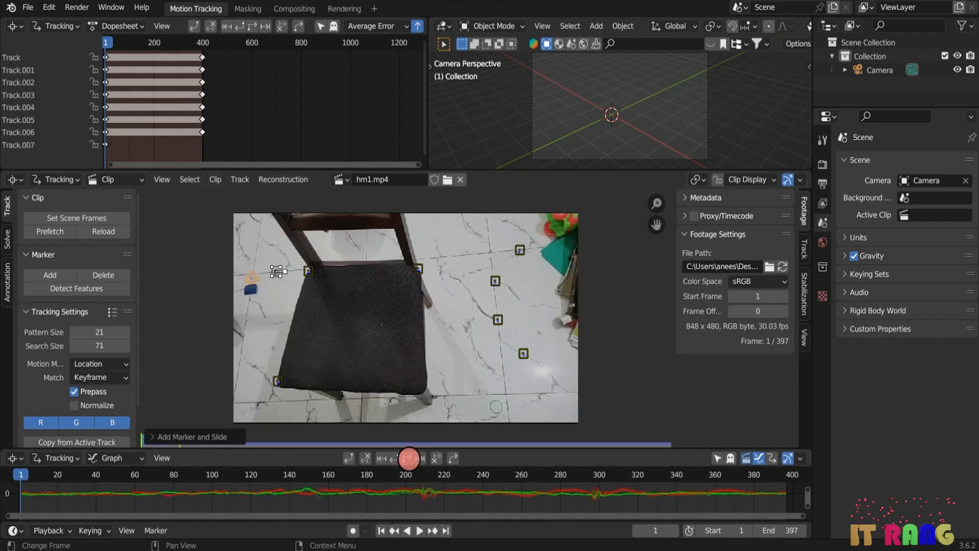
{"action": "left_click", "coordinate": [409, 458]}
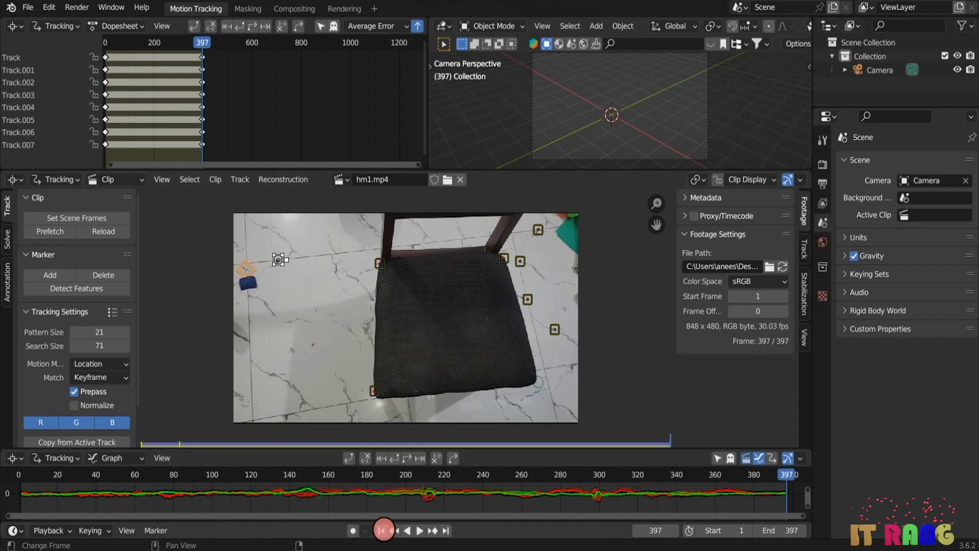
{"action": "left_click", "coordinate": [381, 530]}
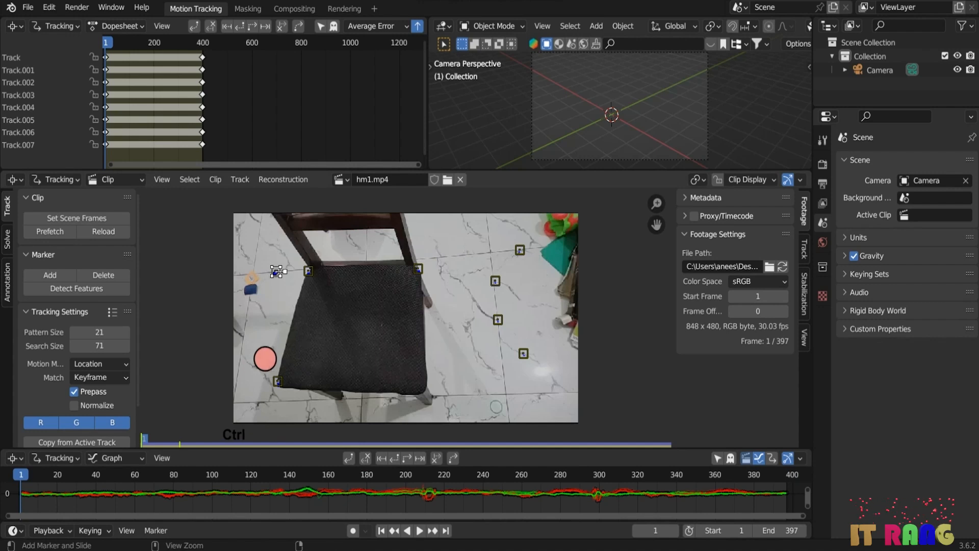
{"action": "left_click", "coordinate": [254, 366], "text": "ctrl"}
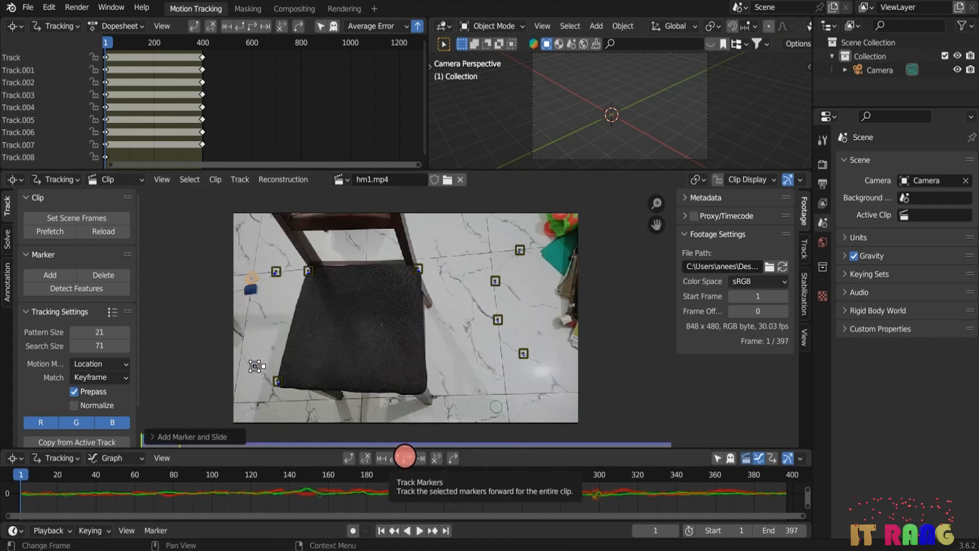
{"action": "left_click", "coordinate": [404, 456]}
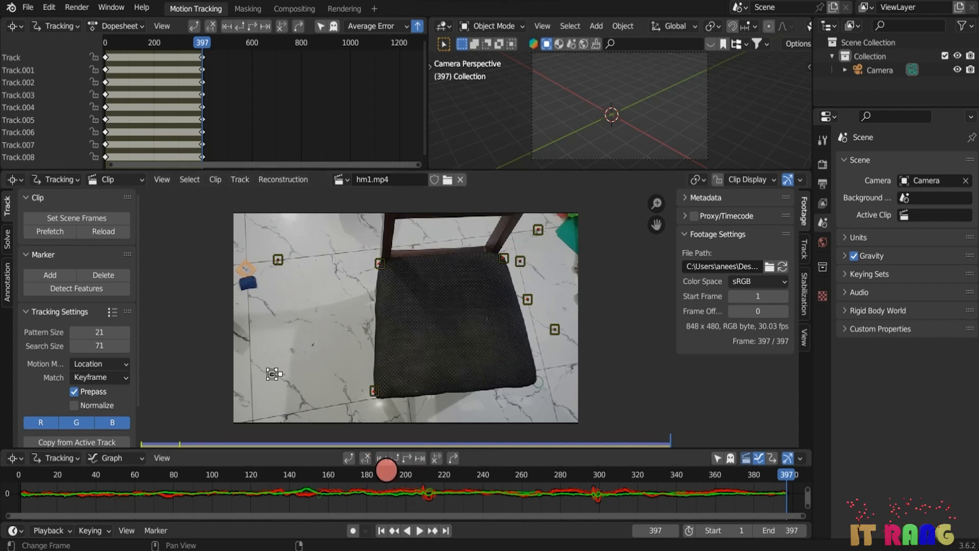
{"action": "key", "text": "shift+Left"}
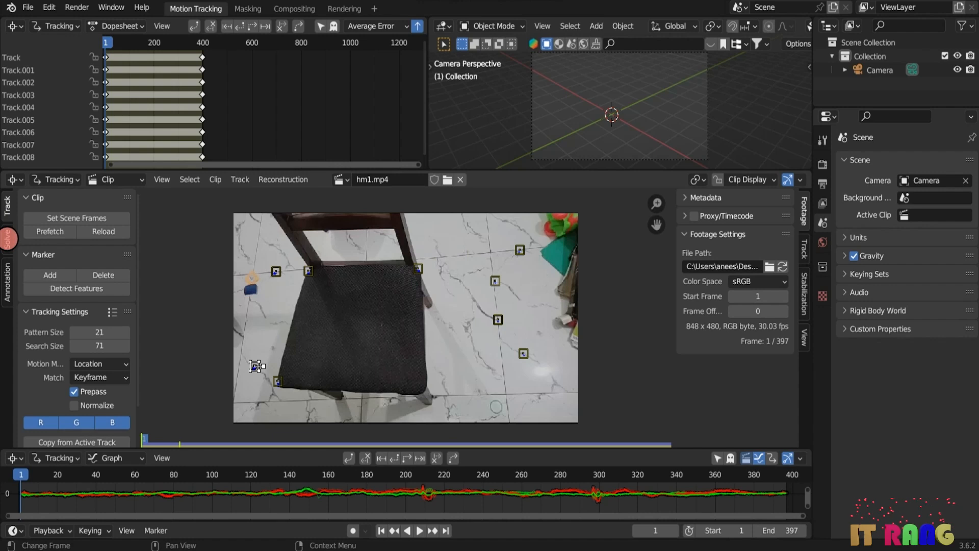
Step: Set the solver's Keyframe B to 300, keeping Keyframe A at 1, and solve the camera motion
{"action": "left_click", "coordinate": [8, 239]}
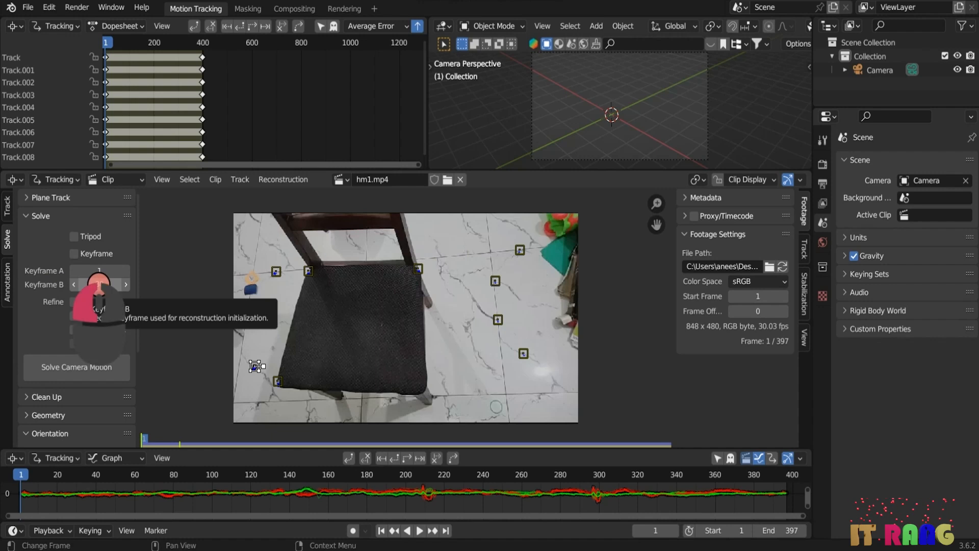
{"action": "left_click", "coordinate": [90, 287]}
{"action": "key", "text": "BackSpace"}
{"action": "key", "text": "BackSpace"}
{"action": "key", "text": "BackSpace"}
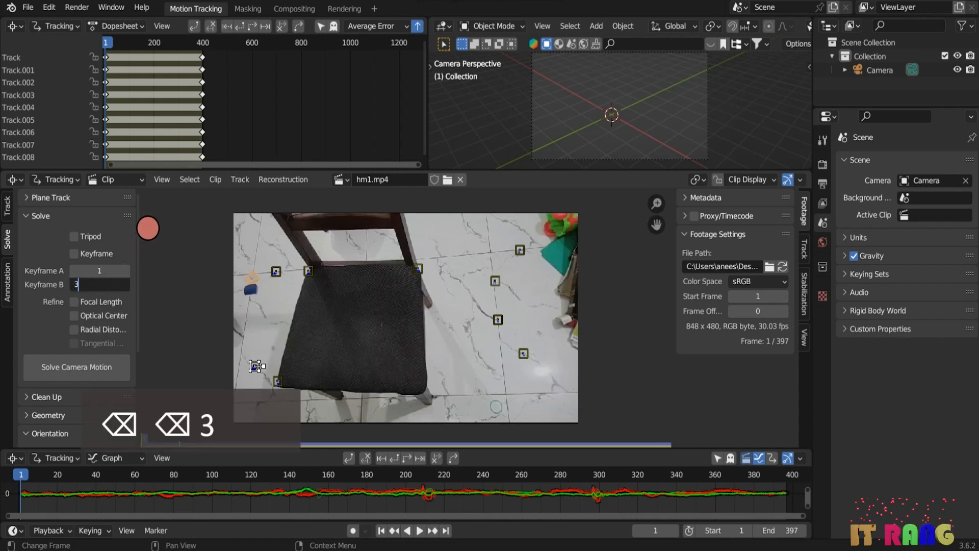
{"action": "key", "text": "Return"}
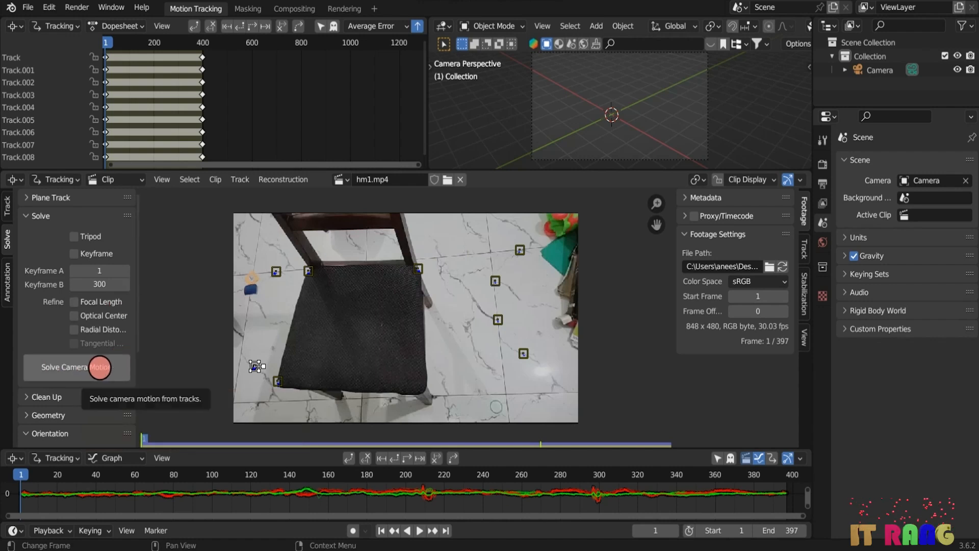
{"action": "left_click", "coordinate": [80, 366]}
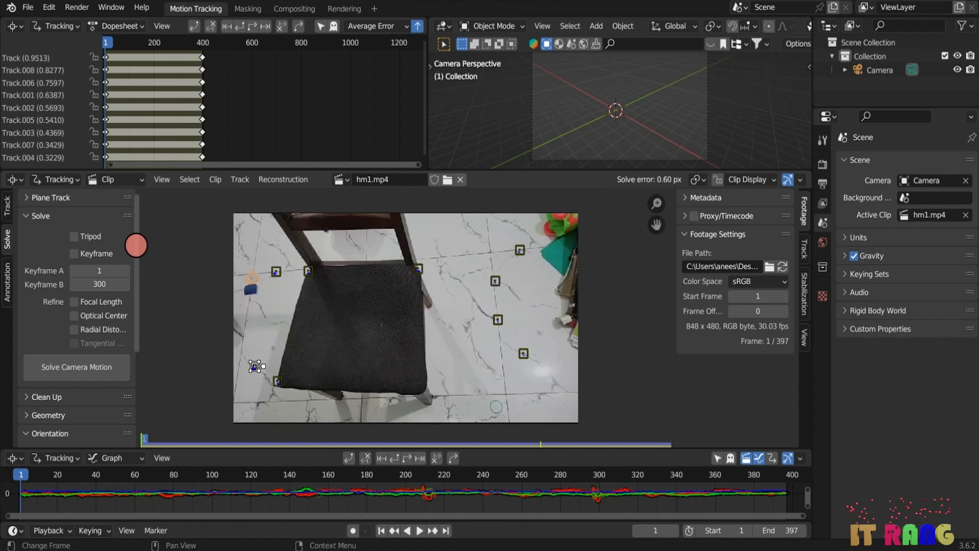
Step: Set up the tracking scene from the solved camera motion
{"action": "left_click_drag", "start_coordinate": [136, 245], "coordinate": [136, 249]}
{"action": "left_click_drag", "start_coordinate": [136, 249], "coordinate": [136, 258]}
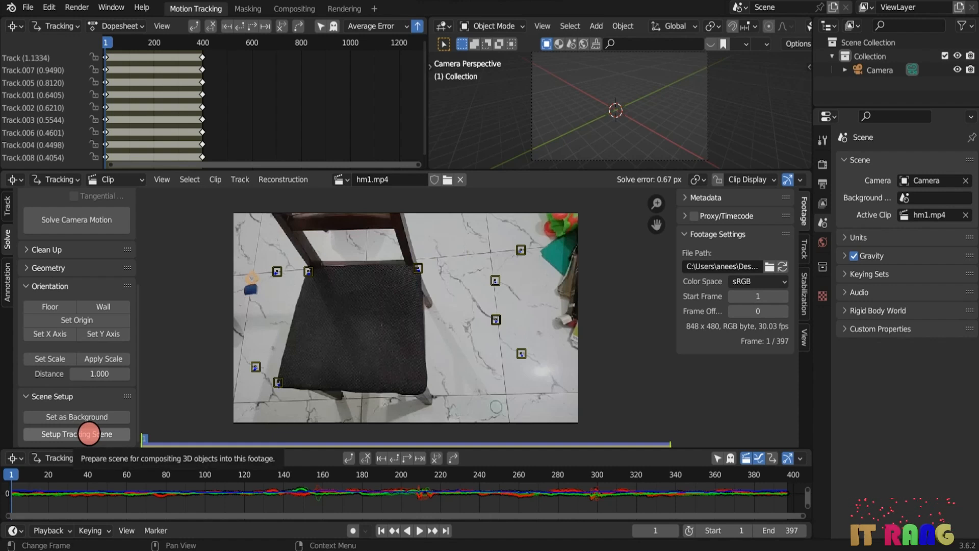
{"action": "left_click", "coordinate": [88, 434]}
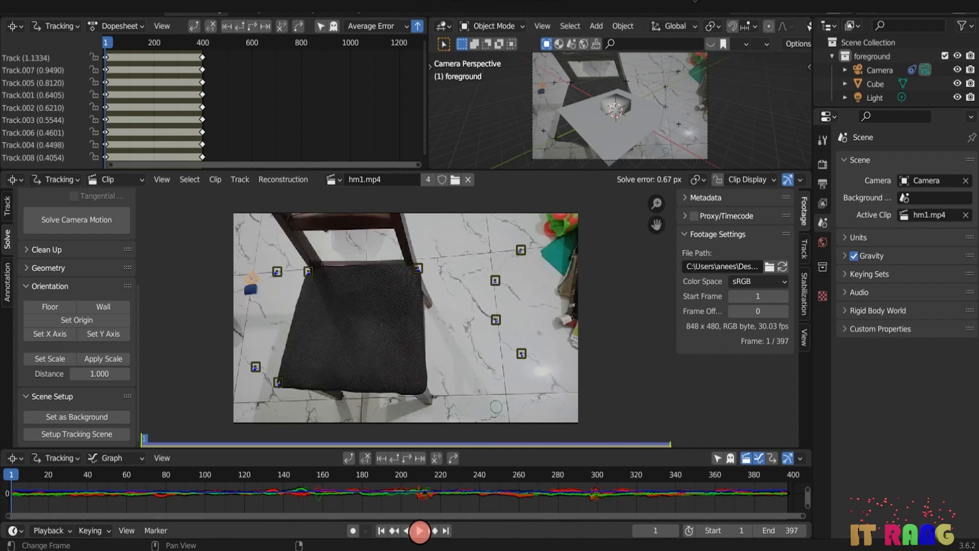
Step: Play the tracked scene to check how the cube and ground follow the footage, and return to frame 1
{"action": "left_click", "coordinate": [419, 530]}
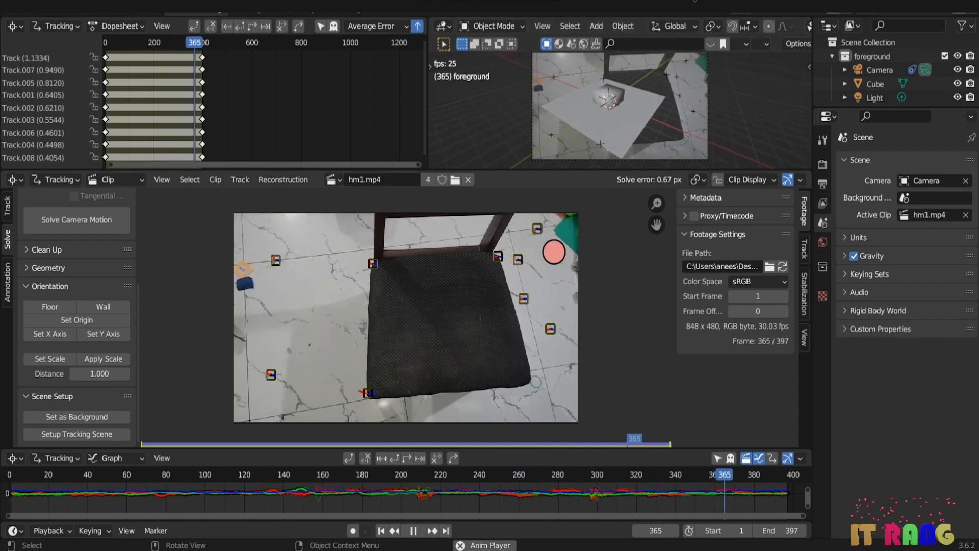
{"action": "left_click", "coordinate": [413, 530]}
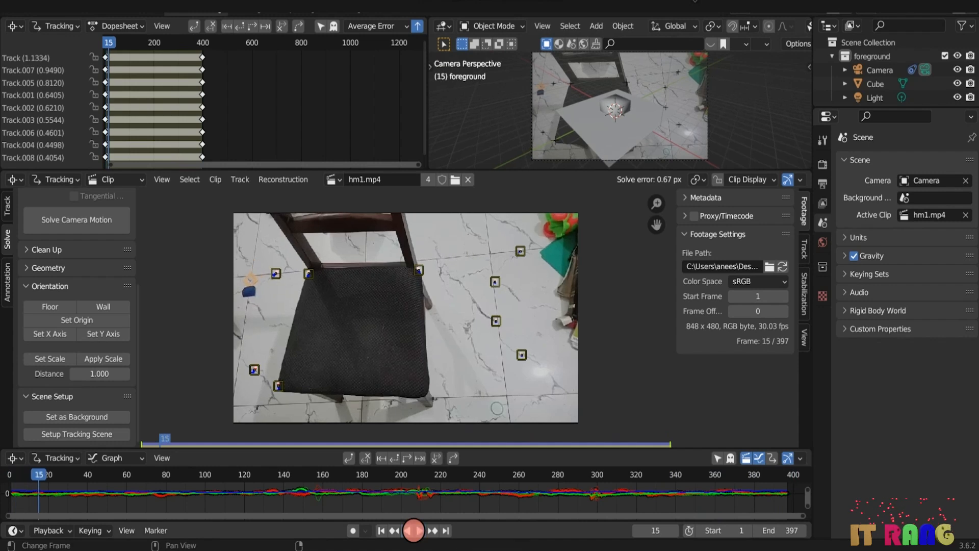
{"action": "left_click", "coordinate": [380, 531]}
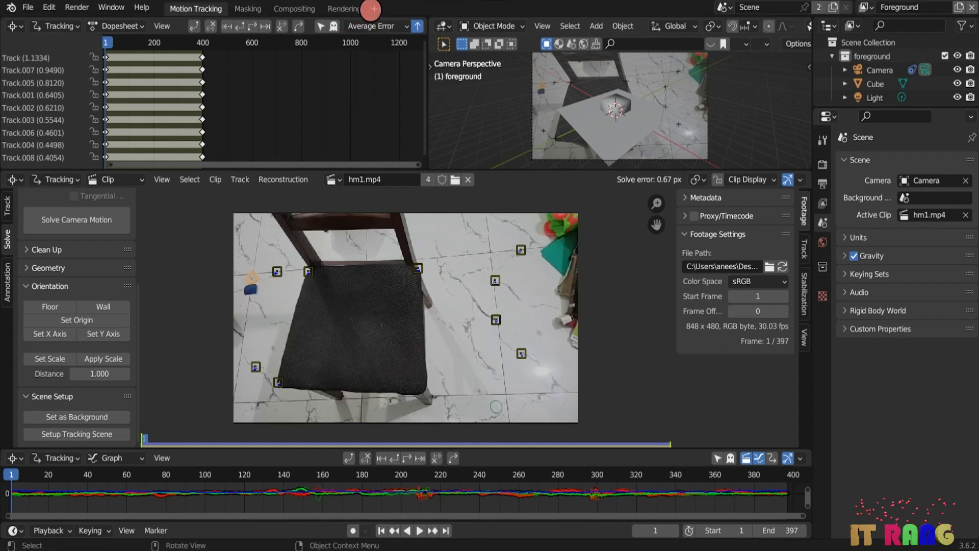
Step: Add a General Layout workspace and check the scene through the camera
{"action": "left_click", "coordinate": [374, 8]}
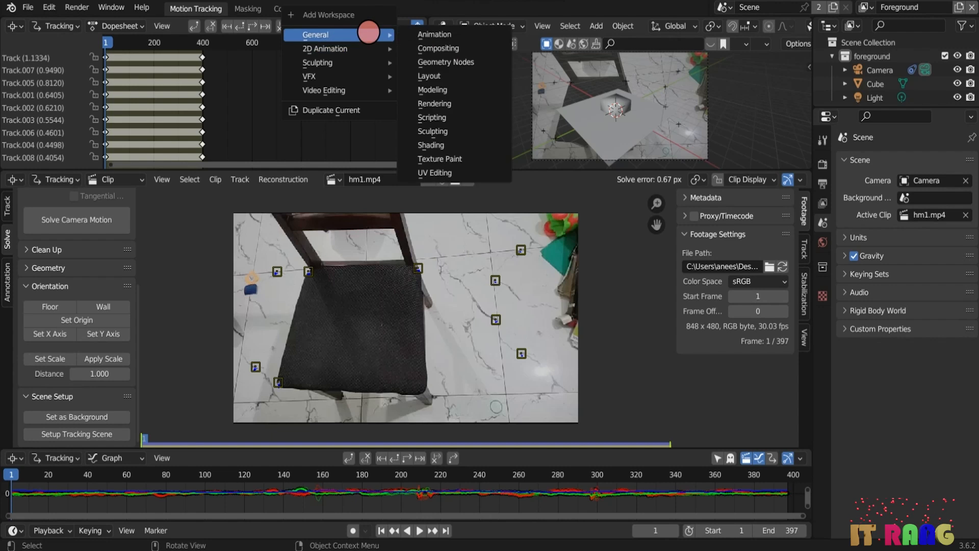
{"action": "left_click", "coordinate": [432, 76]}
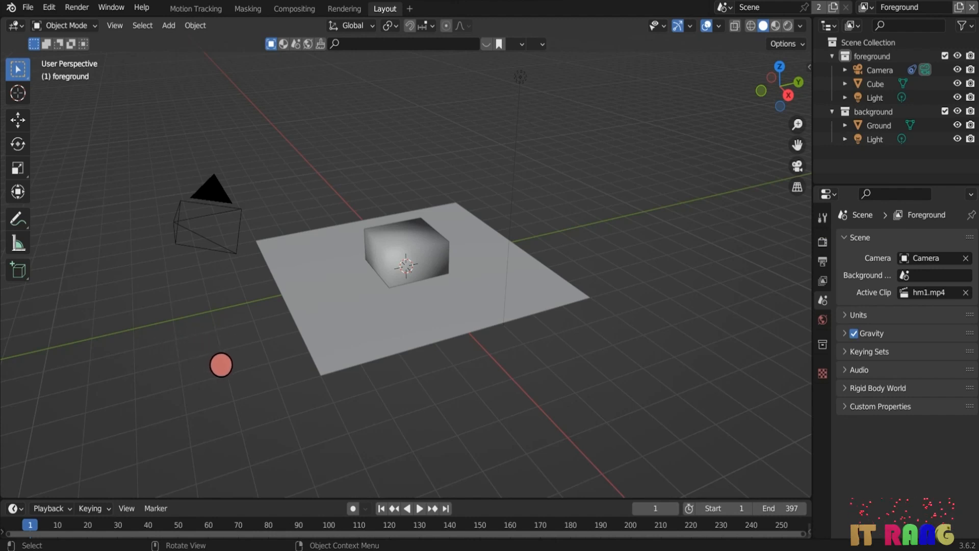
{"action": "key", "text": "KP_0"}
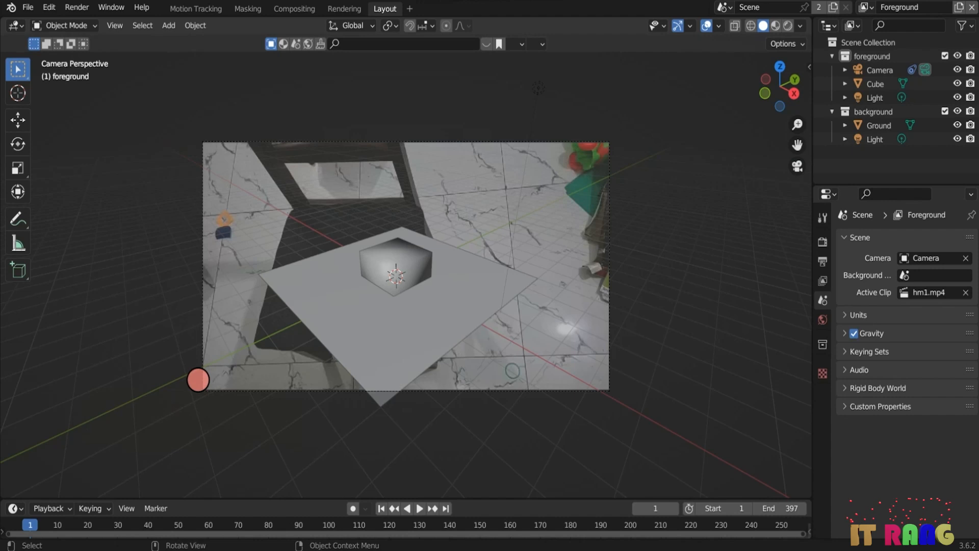
{"action": "key", "text": "KP_0"}
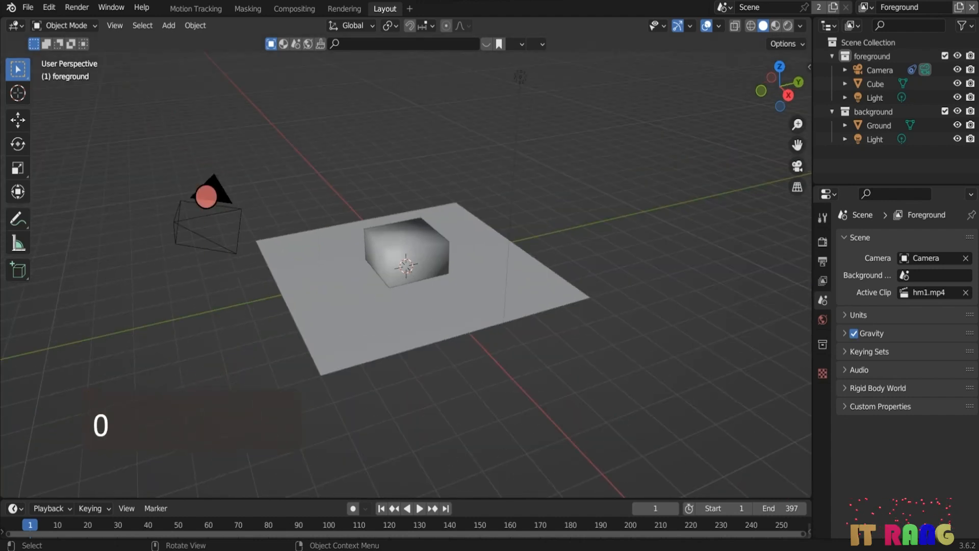
Step: Select the camera and enable the Motion Tracking overlay in the 3D viewport
{"action": "left_click", "coordinate": [206, 197]}
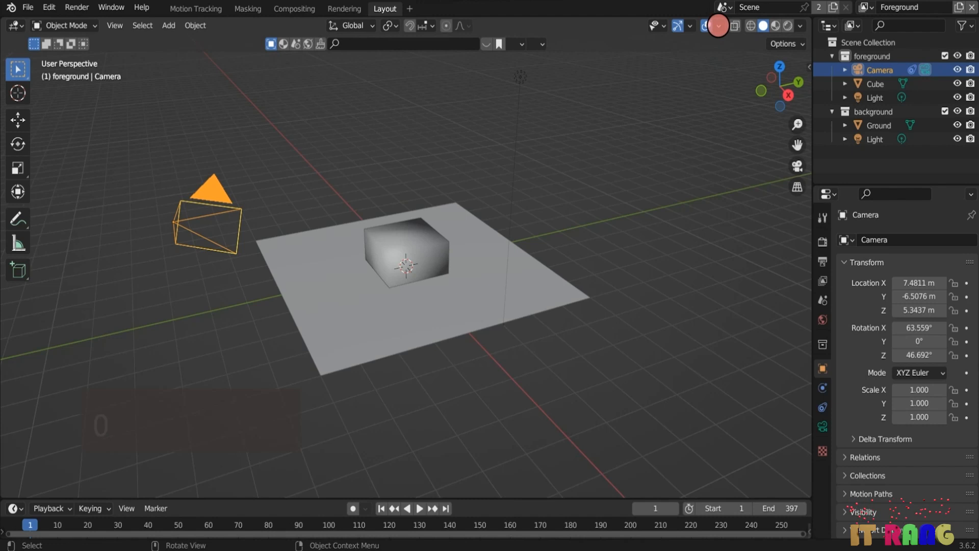
{"action": "left_click", "coordinate": [718, 26]}
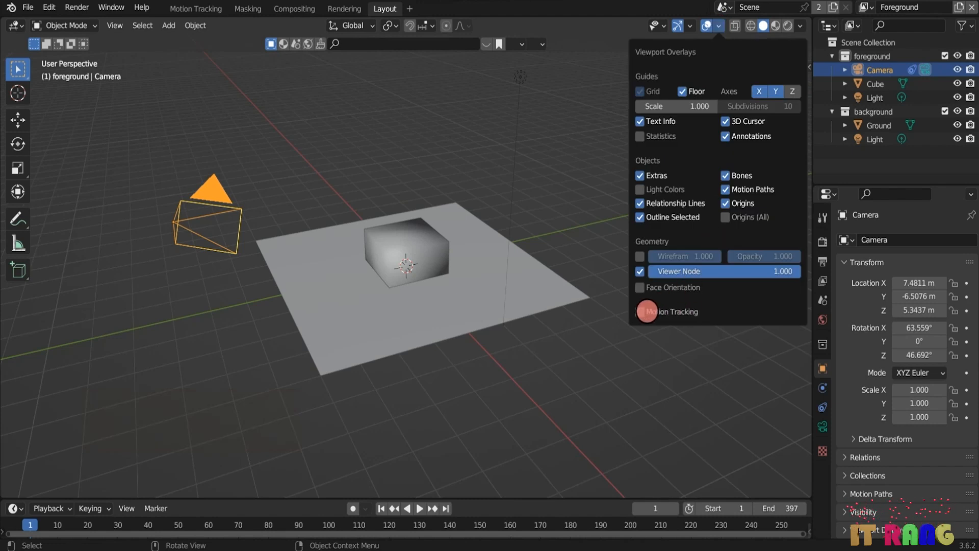
{"action": "left_click", "coordinate": [647, 311]}
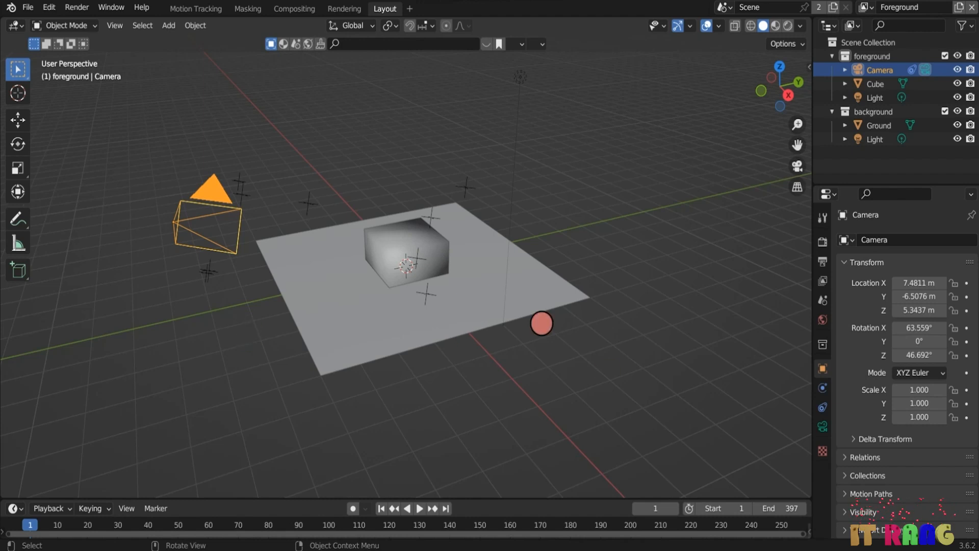
Step: Scale the camera and its track points up uniformly in two passes to about 3.516
{"action": "key", "text": "s"}
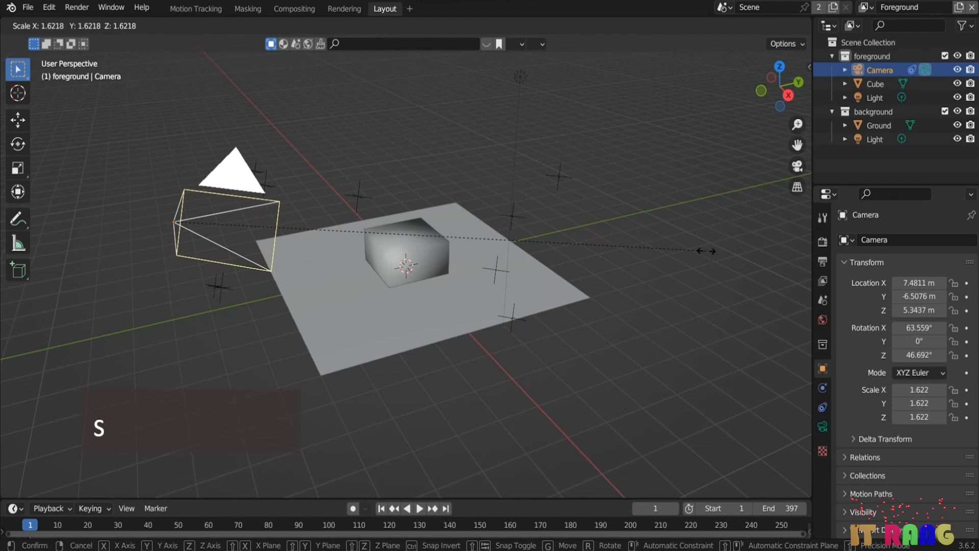
{"action": "left_click", "coordinate": [34, 273]}
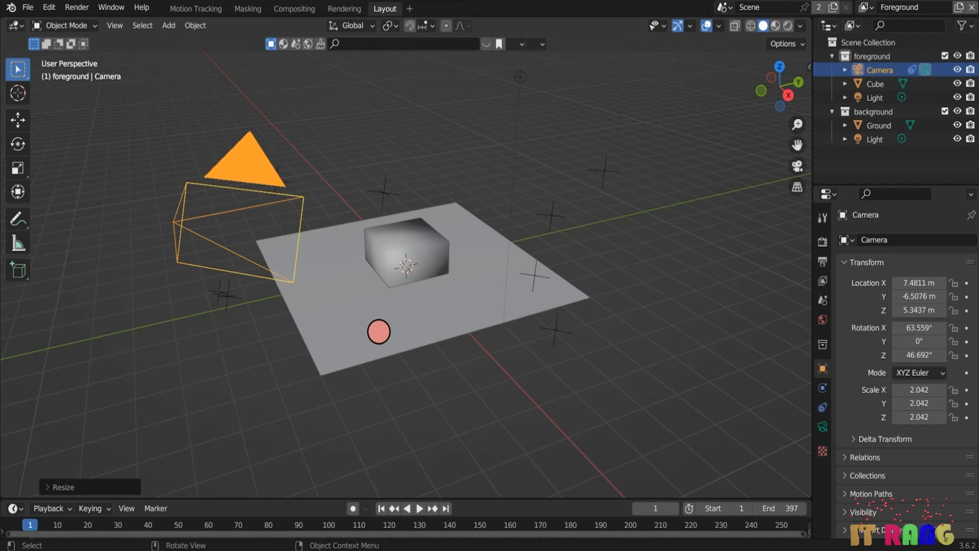
{"action": "key", "text": "s"}
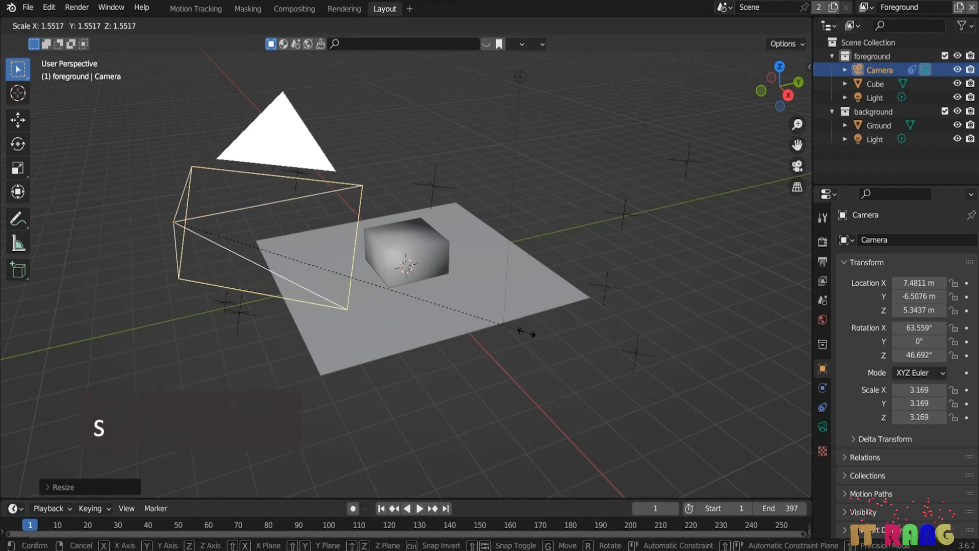
{"action": "left_click", "coordinate": [566, 338]}
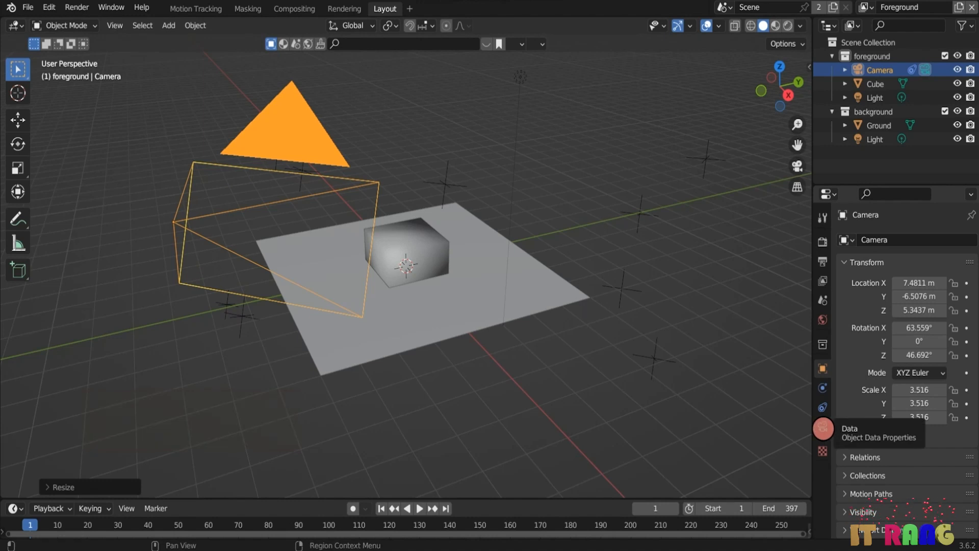
Step: Set the camera's viewport display size to 0.1 m and return to the Motion Tracking workspace
{"action": "left_click", "coordinate": [822, 427]}
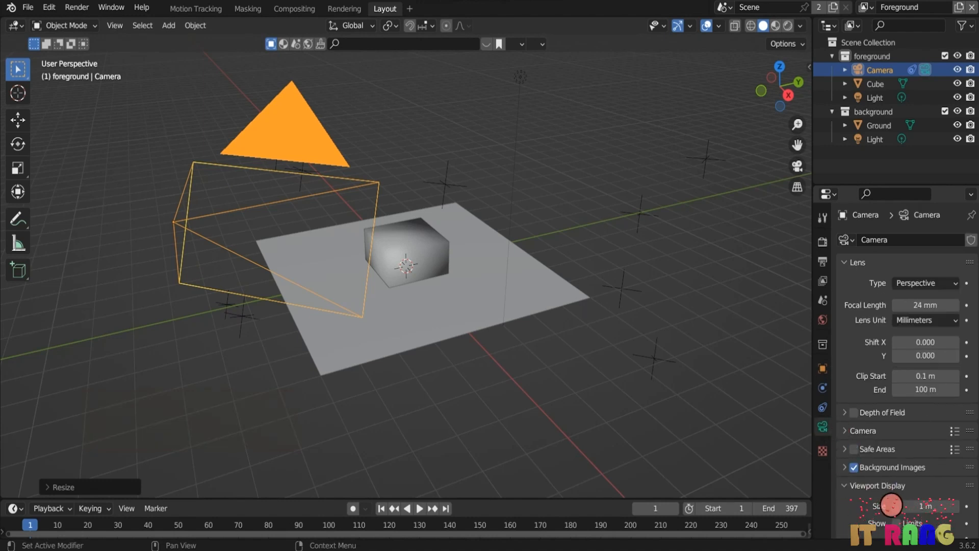
{"action": "left_click_drag", "start_coordinate": [924, 506], "coordinate": [877, 506]}
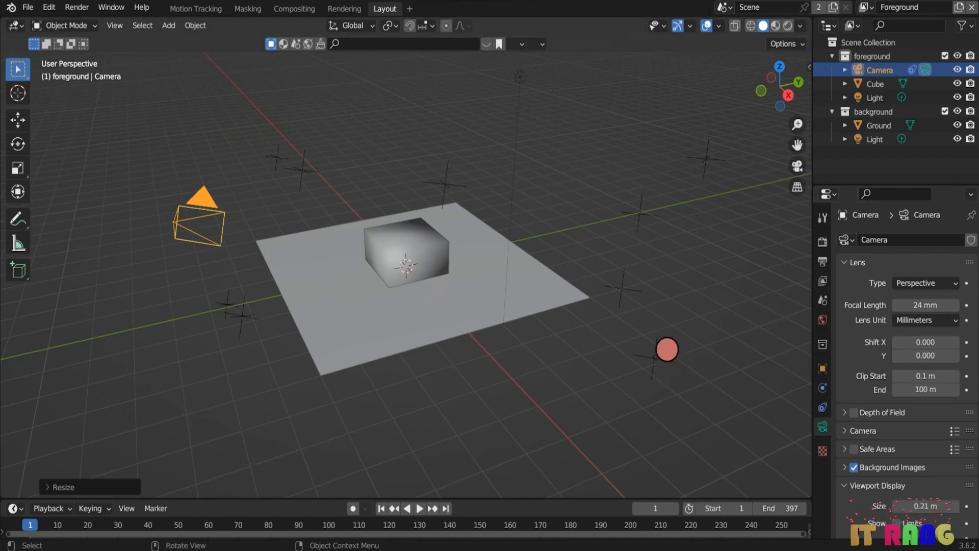
{"action": "key", "text": "KP_0"}
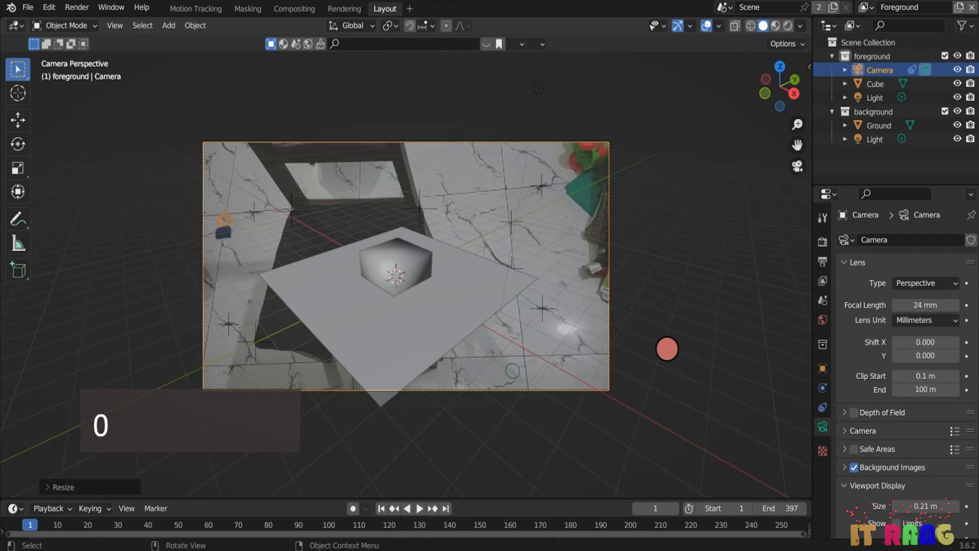
{"action": "key", "text": "KP_0"}
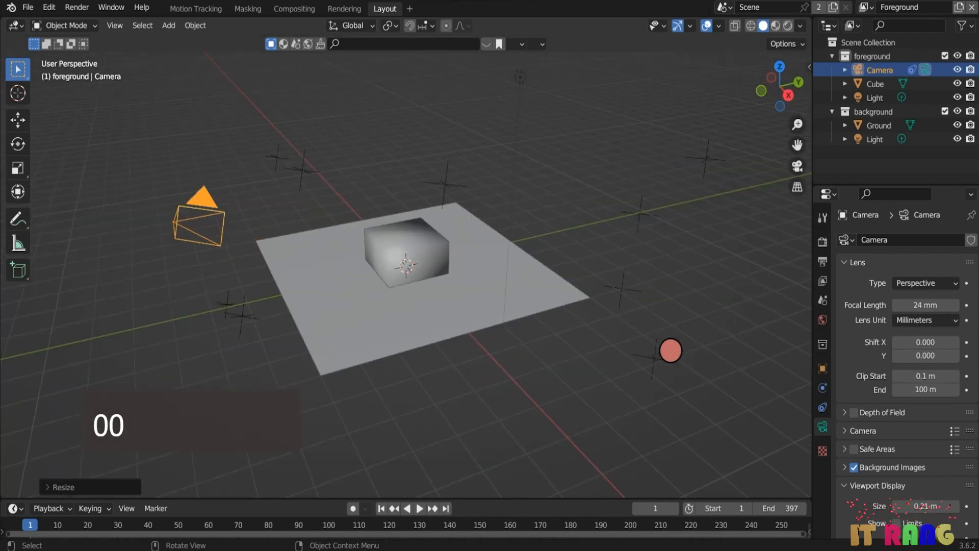
{"action": "left_click_drag", "start_coordinate": [898, 509], "coordinate": [896, 503]}
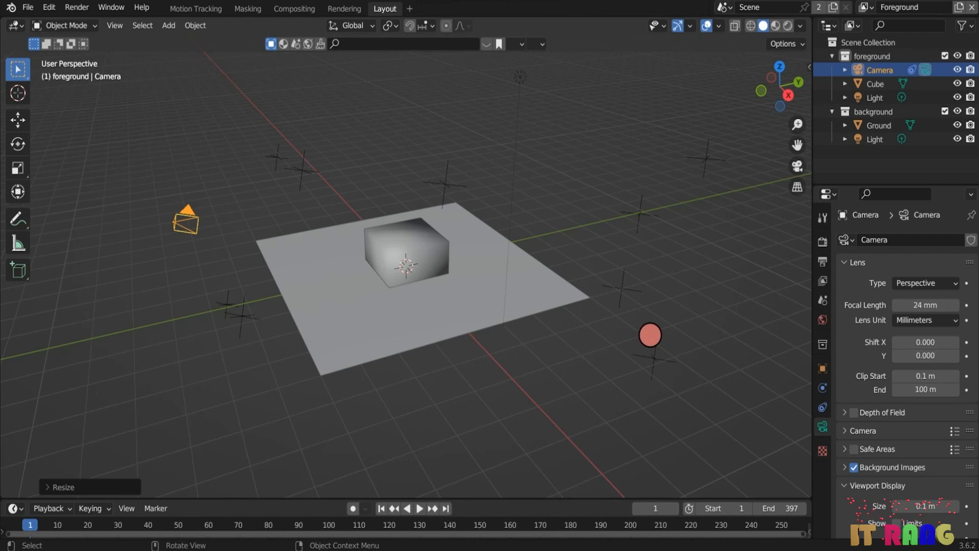
{"action": "key", "text": "KP_0"}
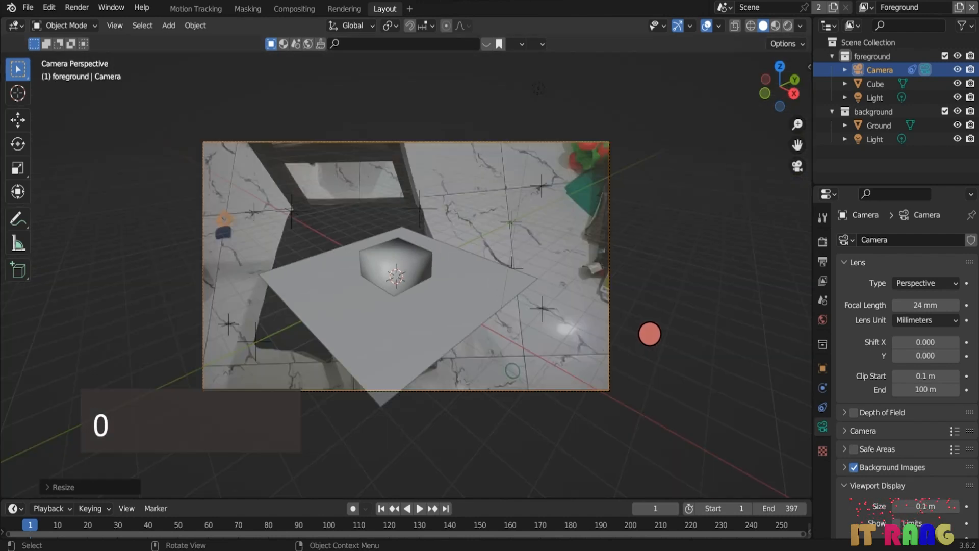
{"action": "key", "text": "KP_0"}
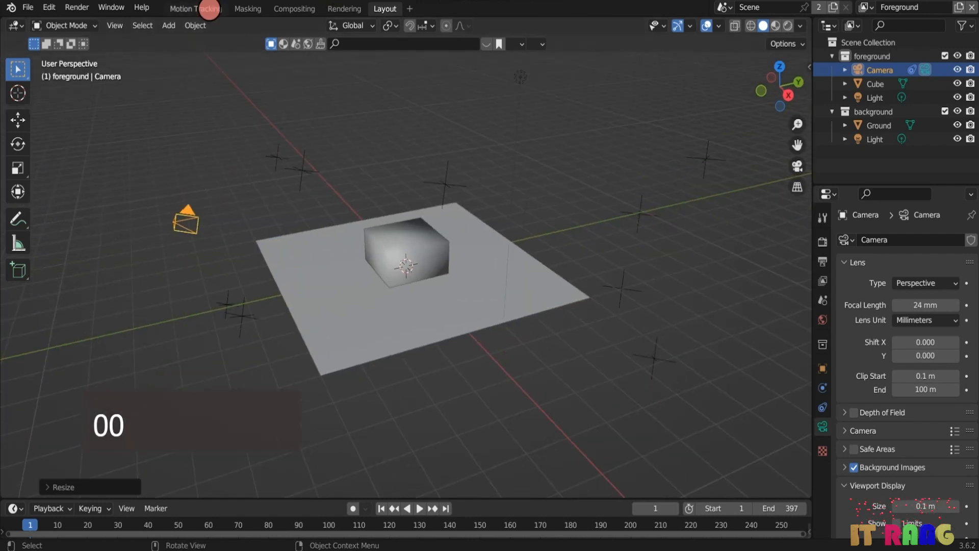
{"action": "left_click", "coordinate": [204, 9]}
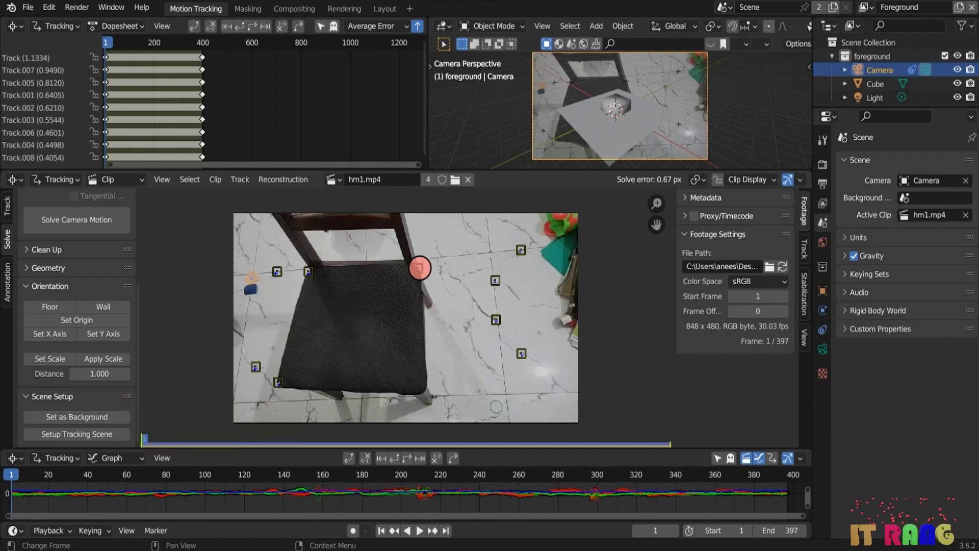
Step: Select the three track markers on the chair seat's corners and set them as the floor plane
{"action": "left_click", "coordinate": [417, 268]}
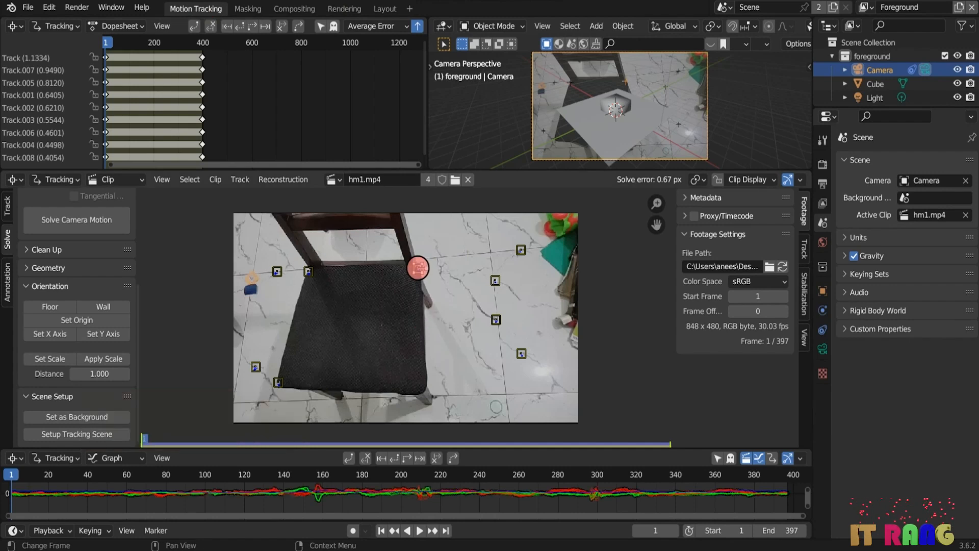
{"action": "left_click", "coordinate": [308, 273], "text": "shift"}
{"action": "left_click", "coordinate": [277, 383], "text": "shift"}
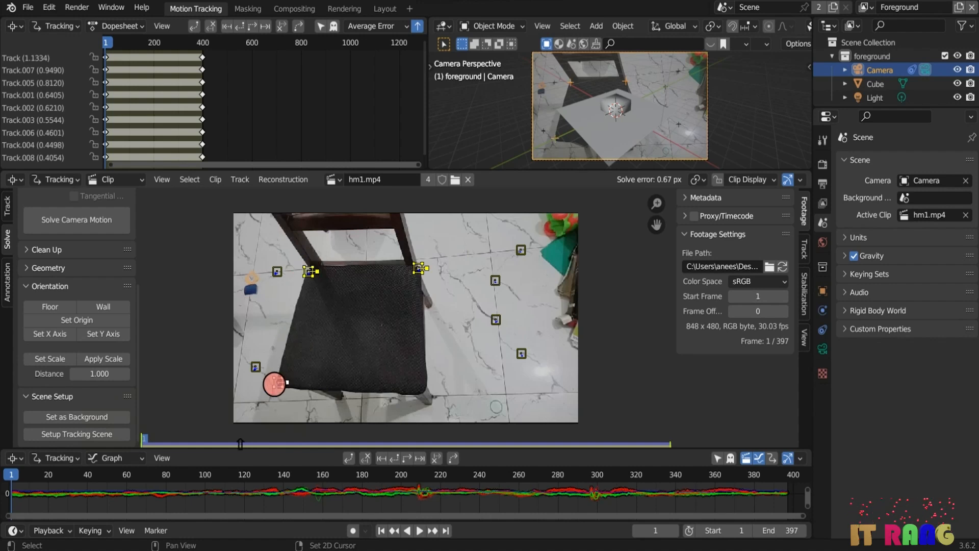
{"action": "left_click", "coordinate": [51, 308]}
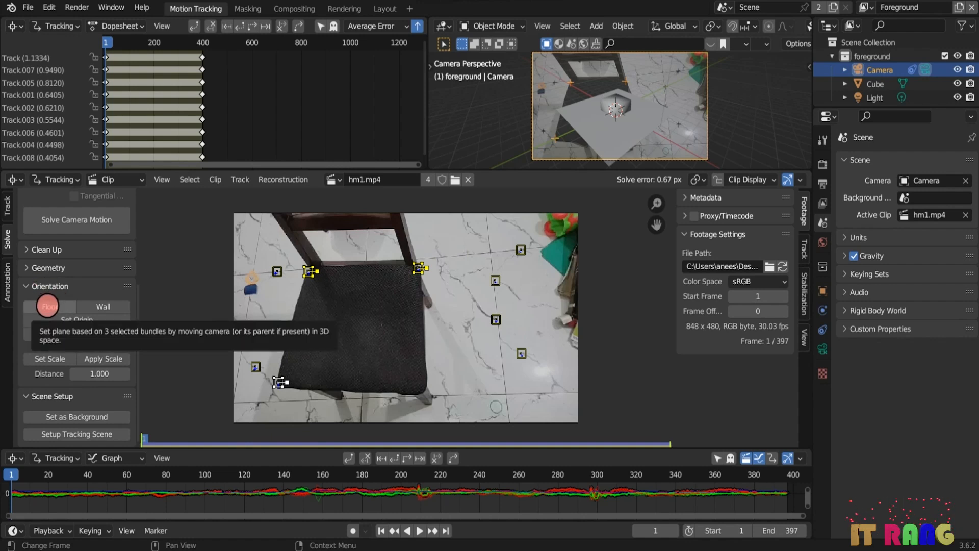
{"action": "left_click", "coordinate": [47, 305]}
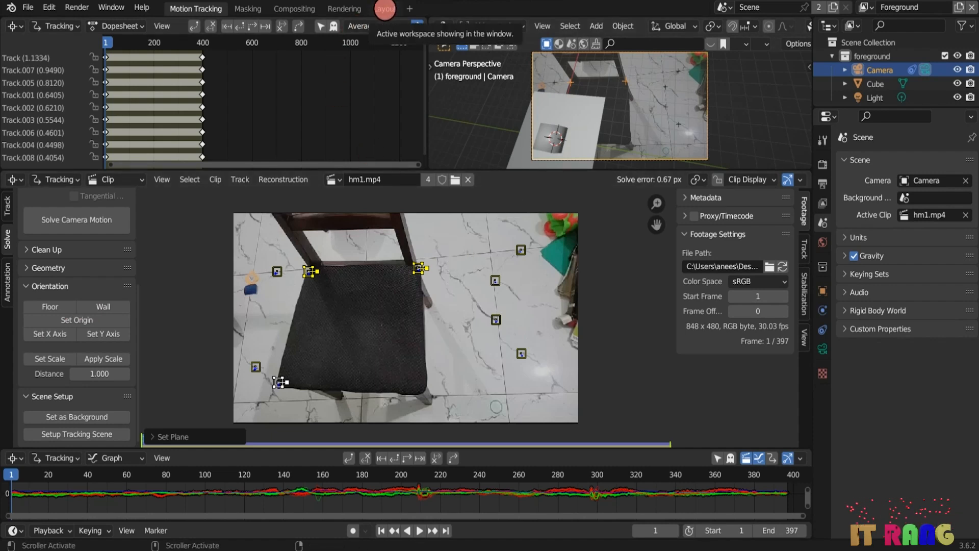
Step: Switch to the Layout workspace and view the scene through the camera
{"action": "left_click", "coordinate": [384, 9]}
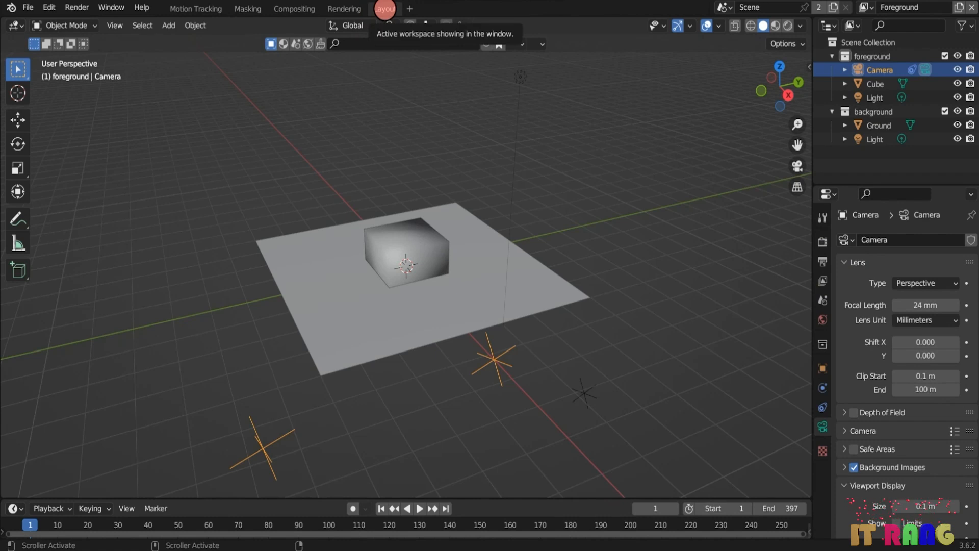
{"action": "key", "text": "KP_0"}
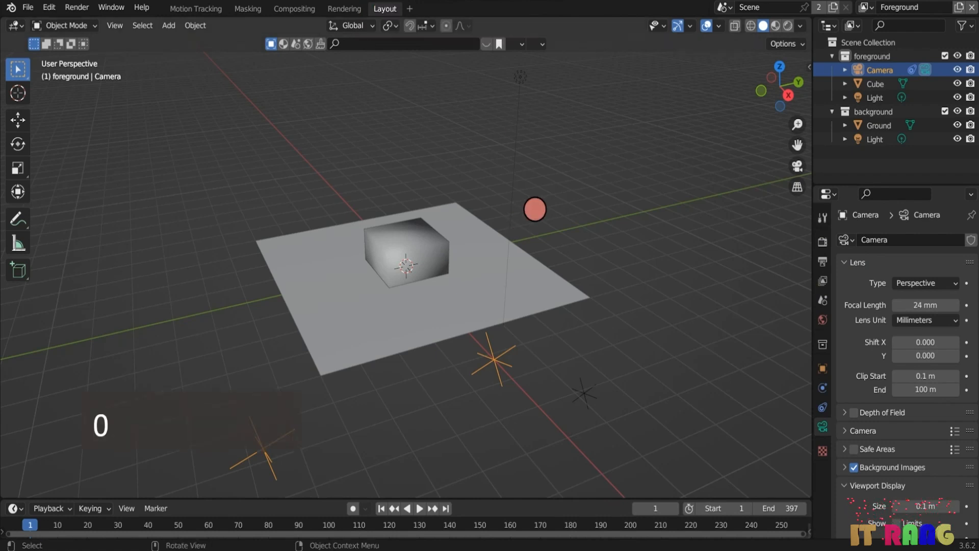
{"action": "key", "text": "KP_0"}
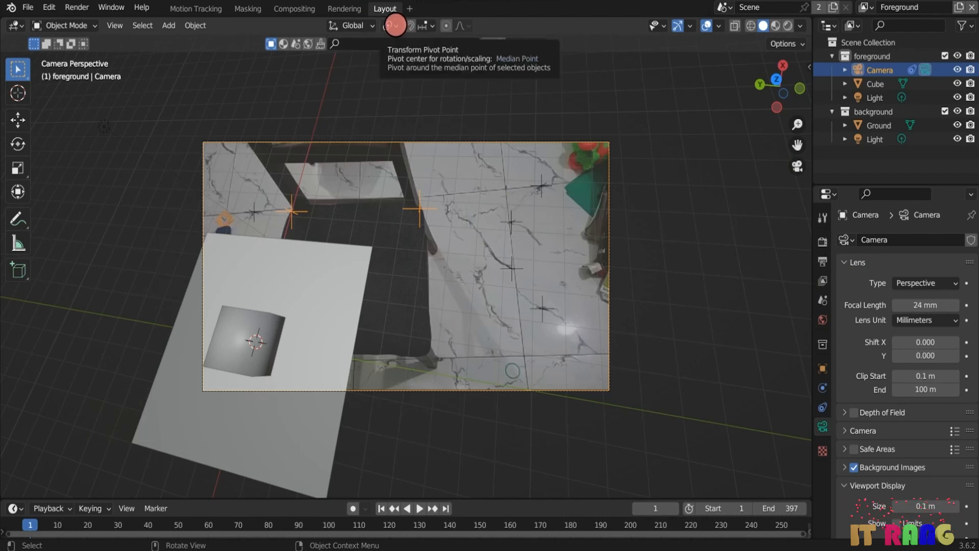
Step: Rotate the camera around the 3D Cursor pivot to align the Y axis with the seat's front edge, and restore the Median Point pivot
{"action": "left_click", "coordinate": [395, 25]}
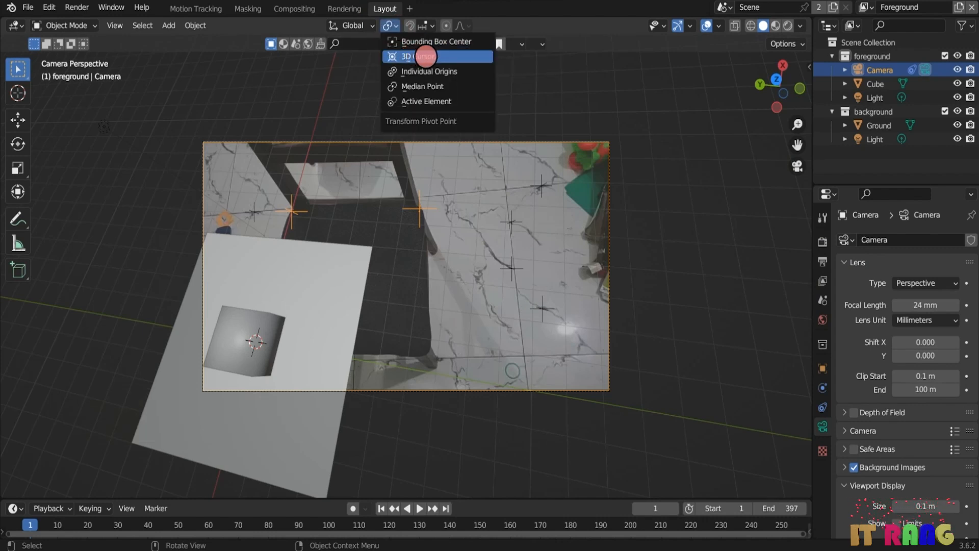
{"action": "left_click", "coordinate": [426, 56]}
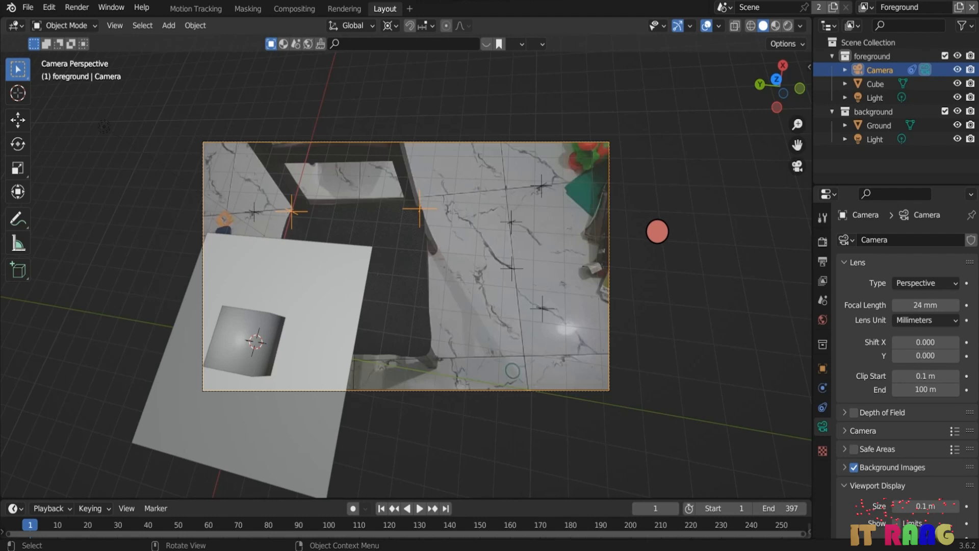
{"action": "key", "text": "r"}
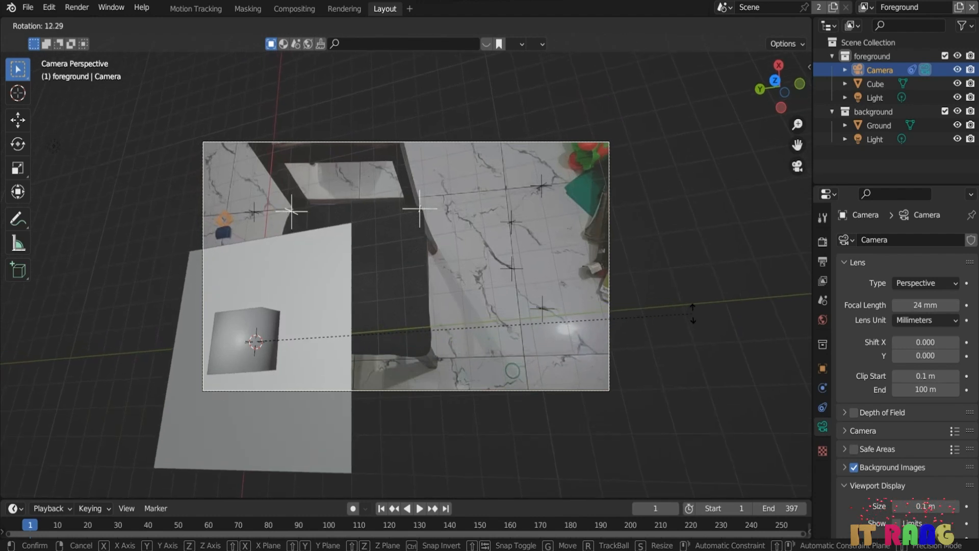
{"action": "left_click", "coordinate": [692, 285]}
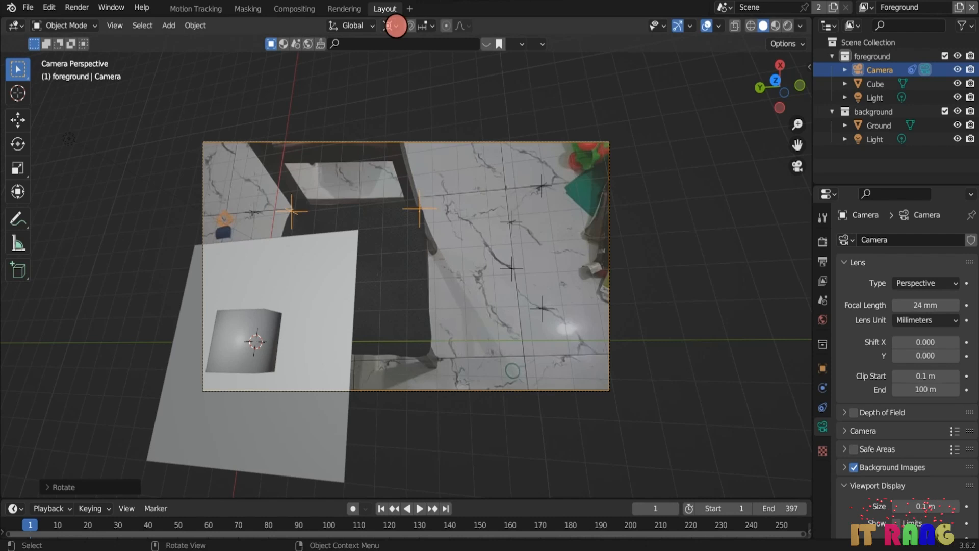
{"action": "left_click", "coordinate": [390, 25]}
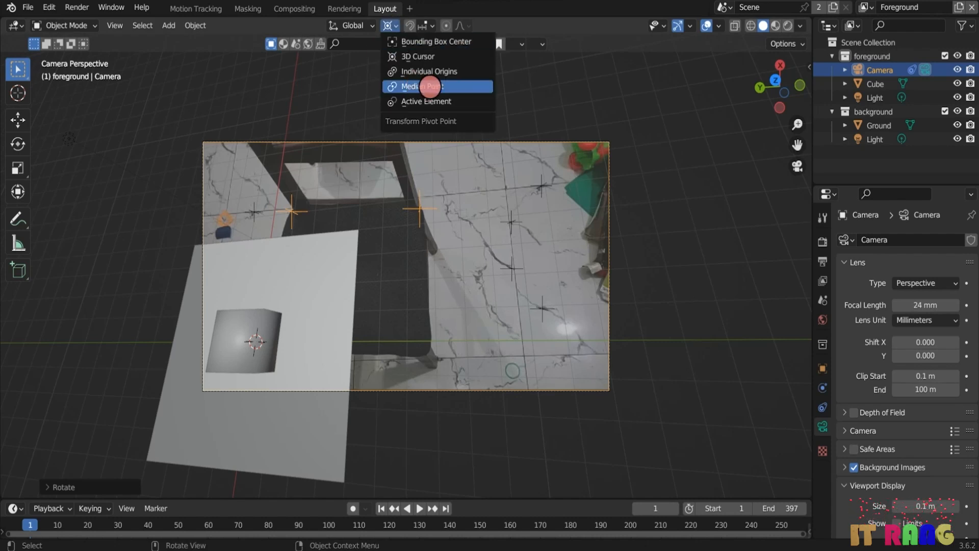
{"action": "left_click", "coordinate": [417, 86]}
Step: Delete the cube and the Ground plane from the scene
{"action": "left_click", "coordinate": [242, 329]}
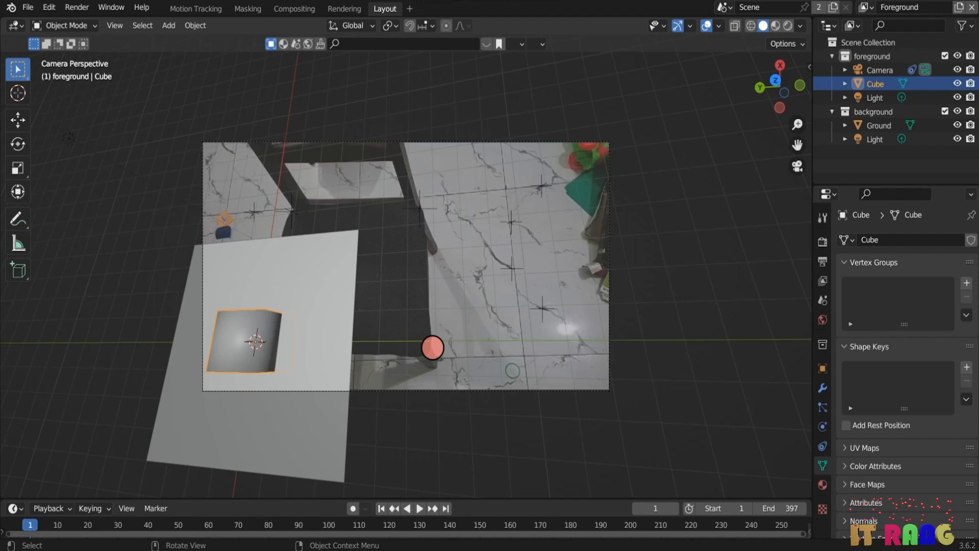
{"action": "key", "text": "x"}
{"action": "left_click", "coordinate": [395, 349]}
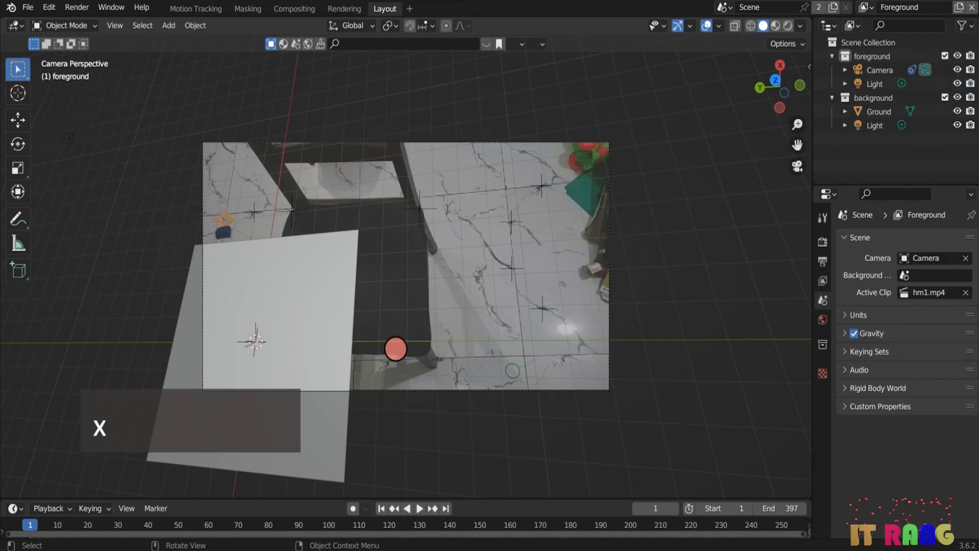
{"action": "left_click", "coordinate": [343, 329]}
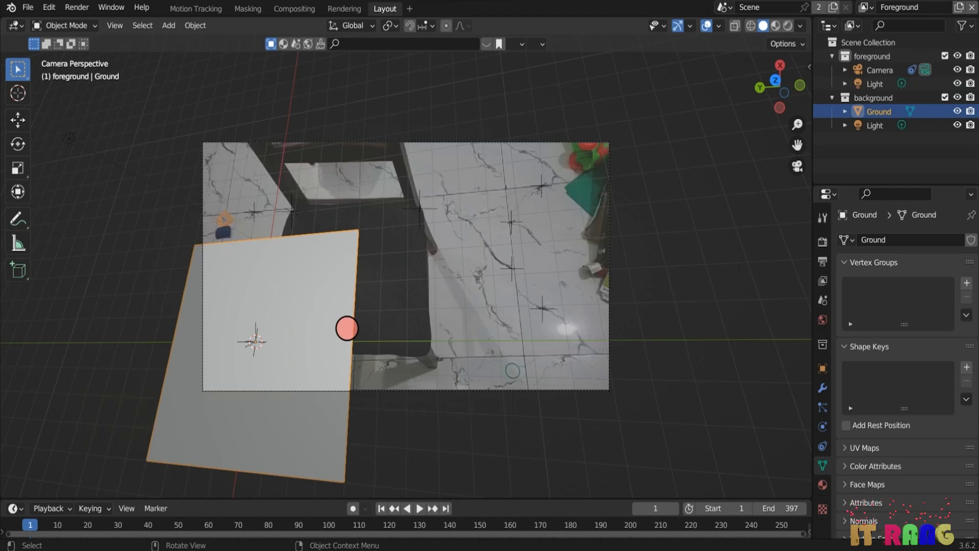
{"action": "key", "text": "x"}
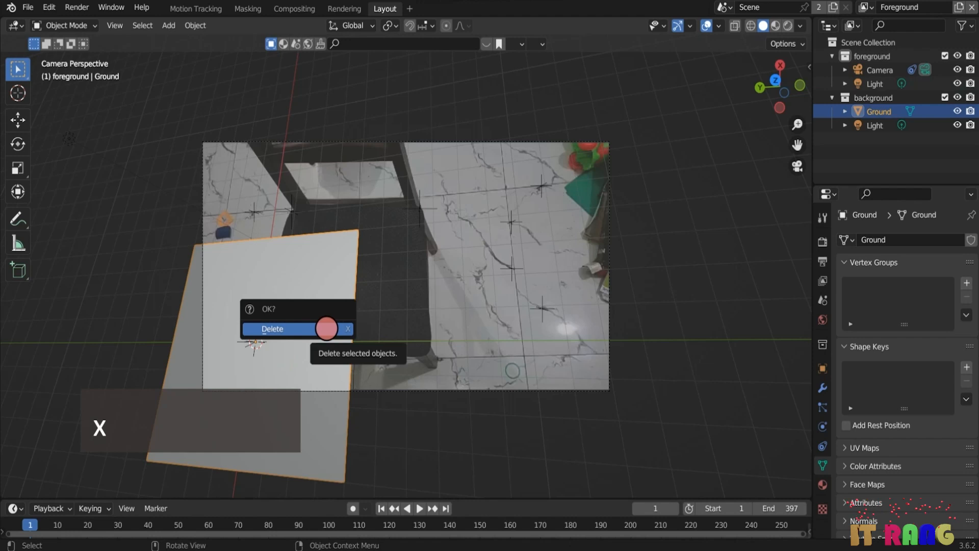
{"action": "left_click", "coordinate": [326, 328]}
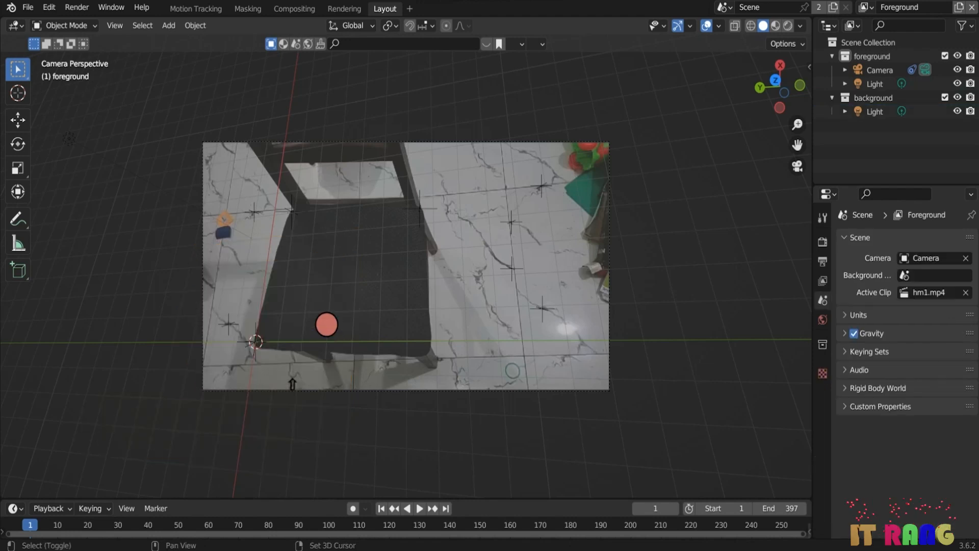
Step: Add a Monkey mesh at the 3D cursor and rotate it -90° around the global Z axis
{"action": "key", "text": "shift+a"}
{"action": "mouse_move", "coordinate": [313, 267]}
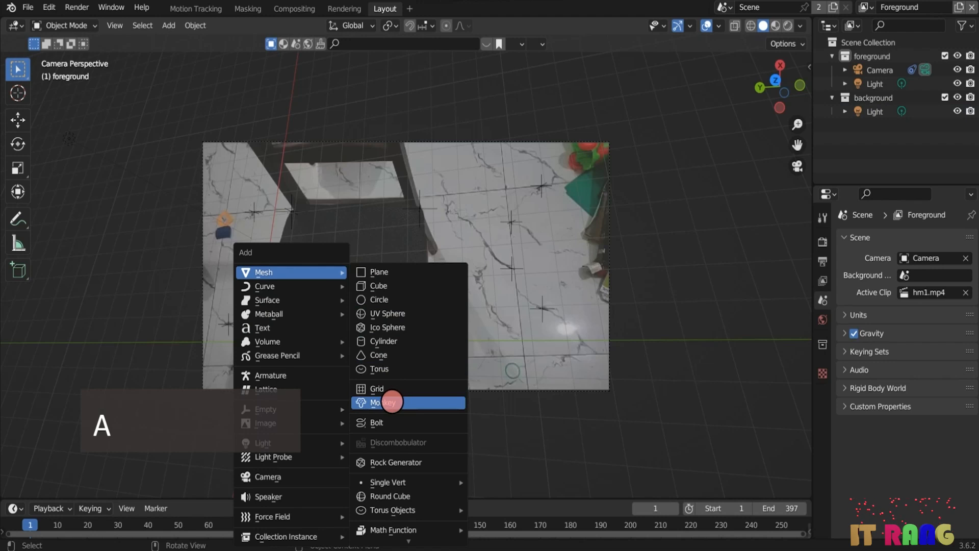
{"action": "left_click", "coordinate": [391, 402]}
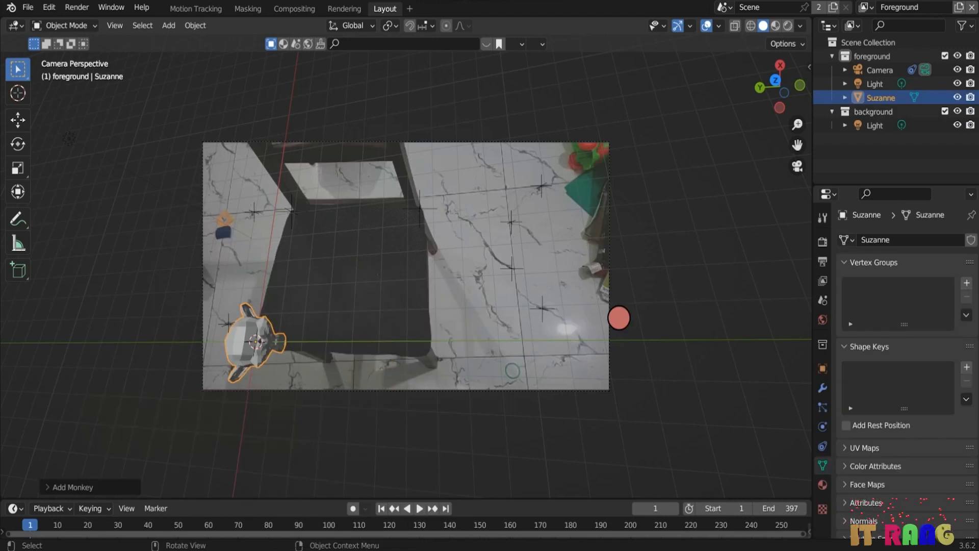
{"action": "key", "text": "r"}
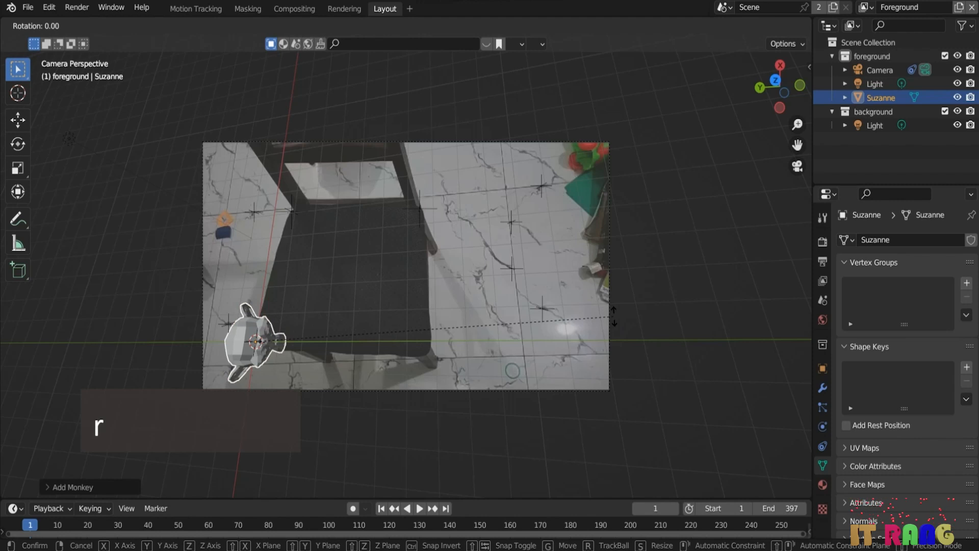
{"action": "key", "text": "z"}
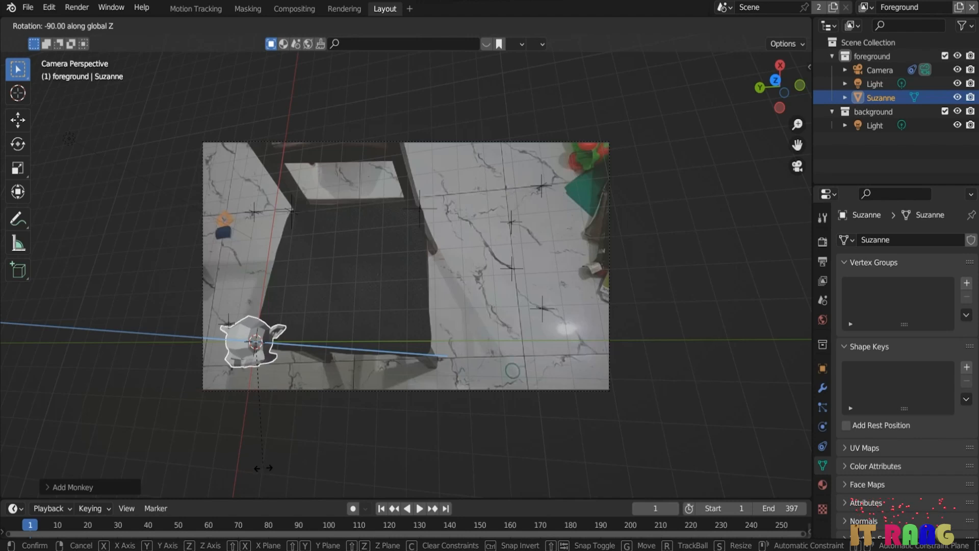
{"action": "left_click", "coordinate": [671, 266]}
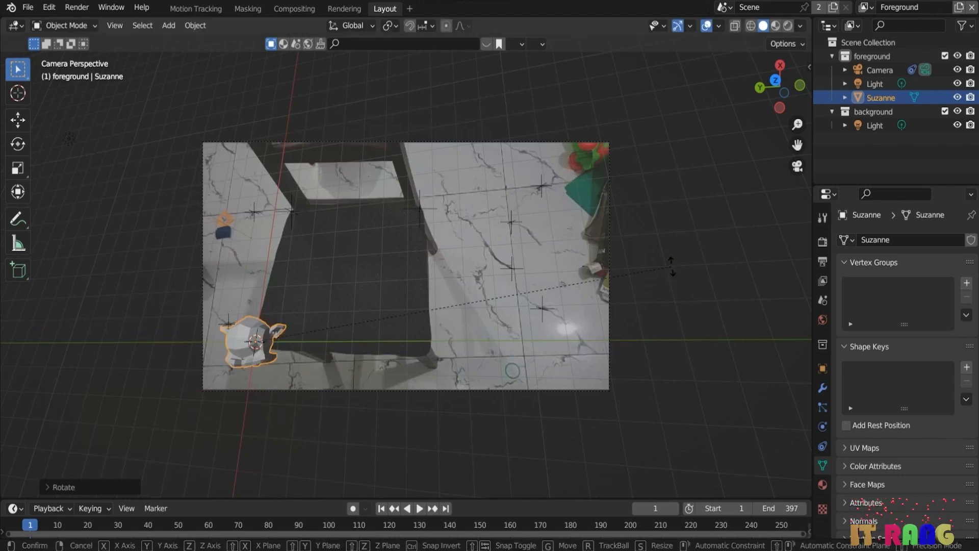
Step: Rotate the monkey about 95° around the global Y axis and scale it up uniformly to about 2
{"action": "key", "text": "r"}
{"action": "key", "text": "y"}
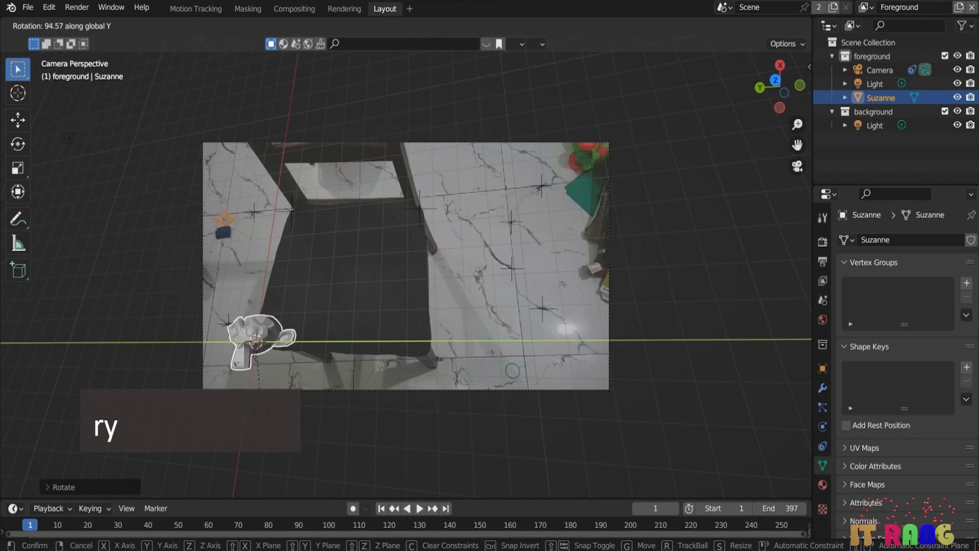
{"action": "left_click", "coordinate": [447, 396]}
{"action": "key", "text": "s"}
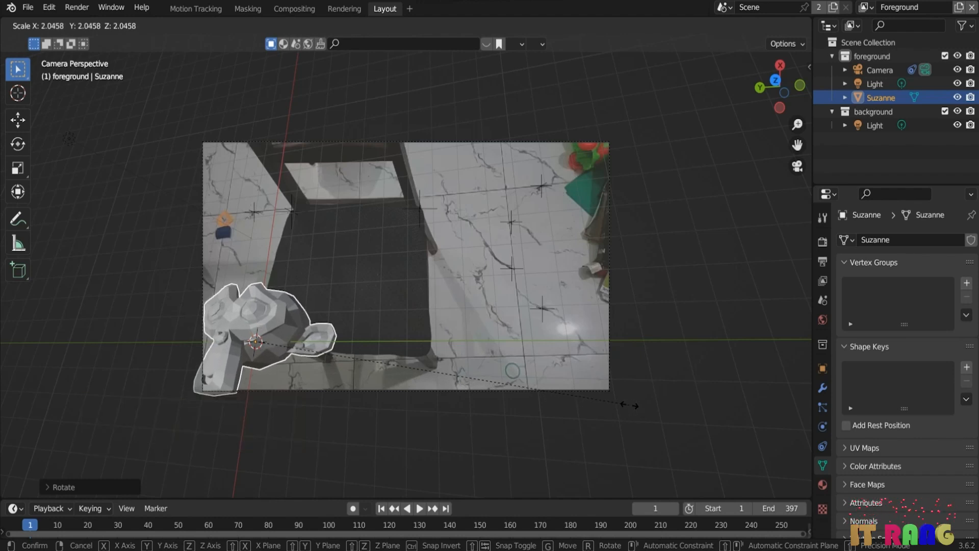
{"action": "left_click", "coordinate": [406, 448]}
Step: Rotate the monkey about 28° around the global X axis so its face points straight towards the seat's front
{"action": "key", "text": "r"}
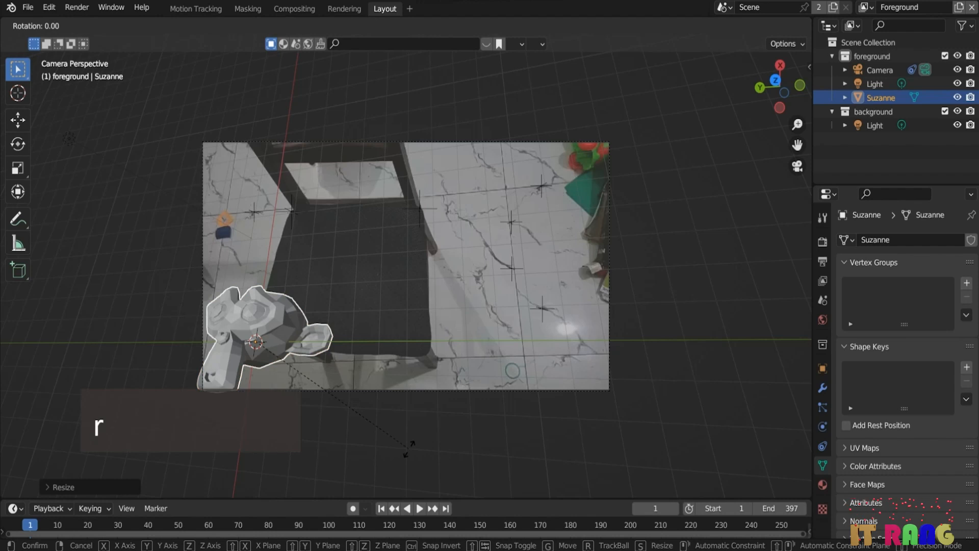
{"action": "key", "text": "x"}
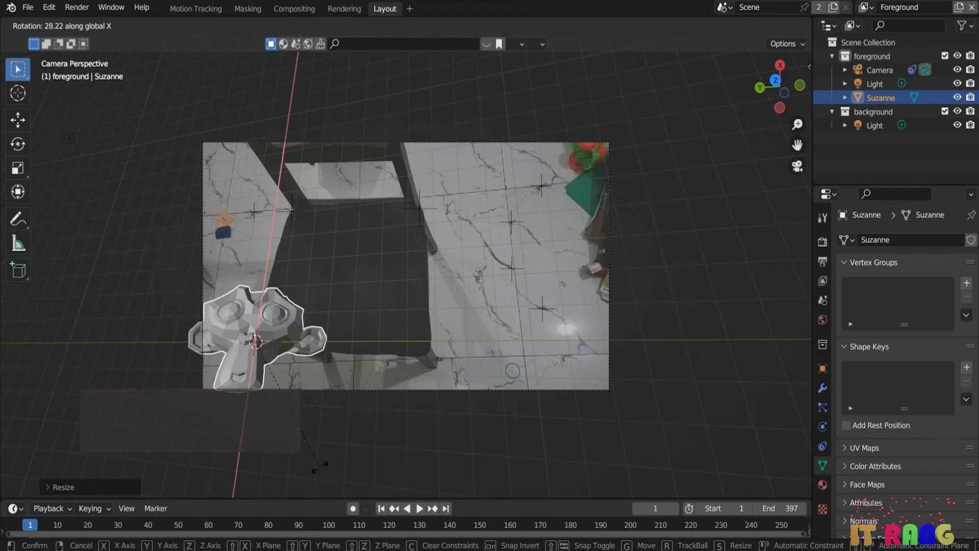
{"action": "left_click", "coordinate": [320, 466]}
Step: Move the monkey along global X and Y onto the middle of the chair seat and rotate it about -7° around global X
{"action": "key", "text": "g"}
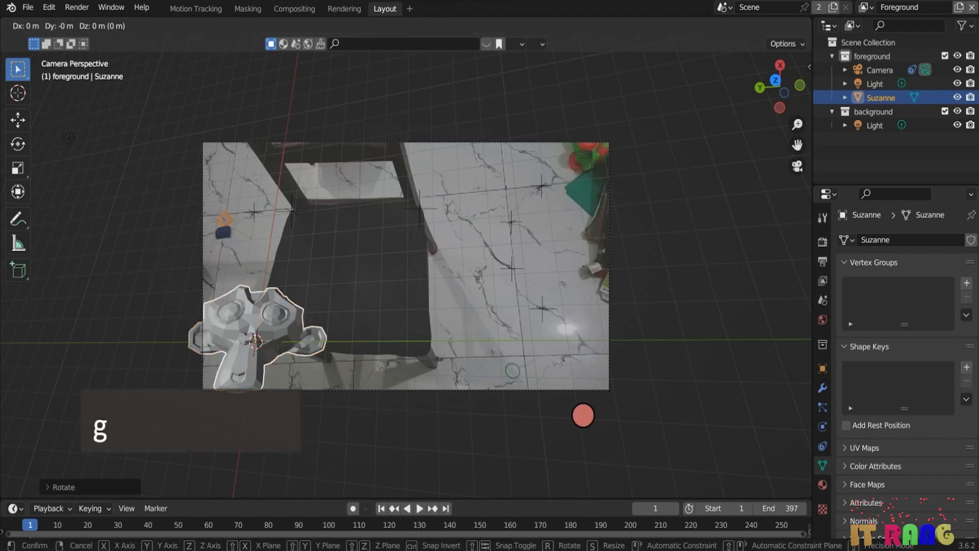
{"action": "key", "text": "x"}
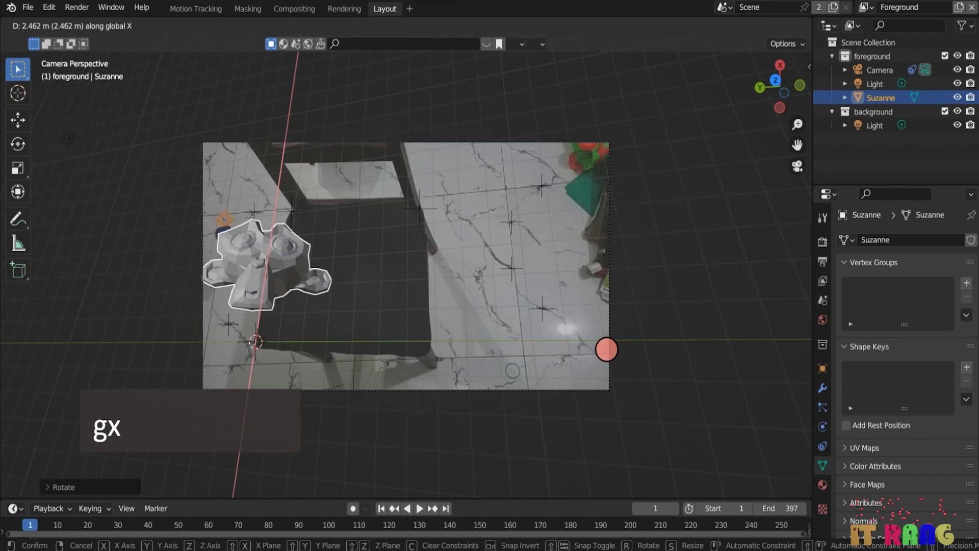
{"action": "left_click", "coordinate": [590, 386]}
{"action": "key", "text": "g"}
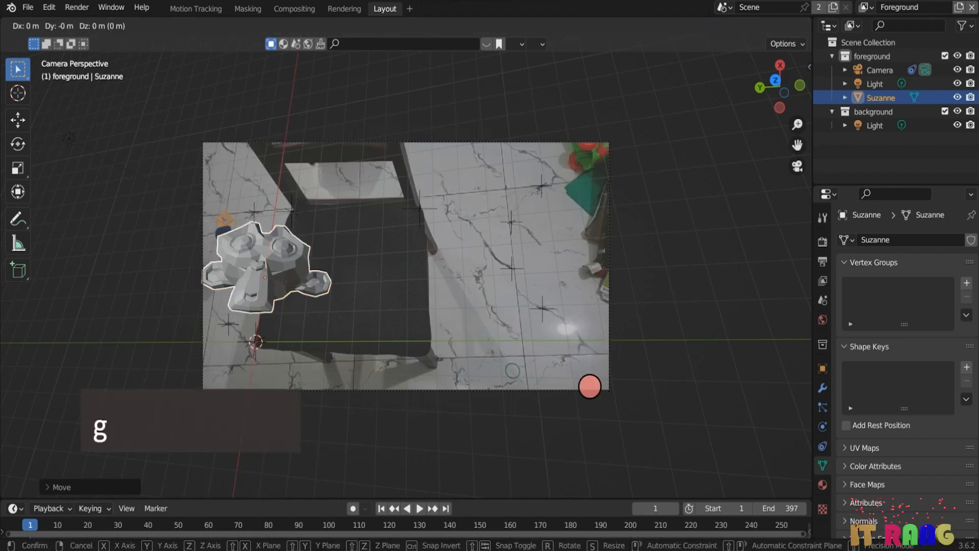
{"action": "key", "text": "y"}
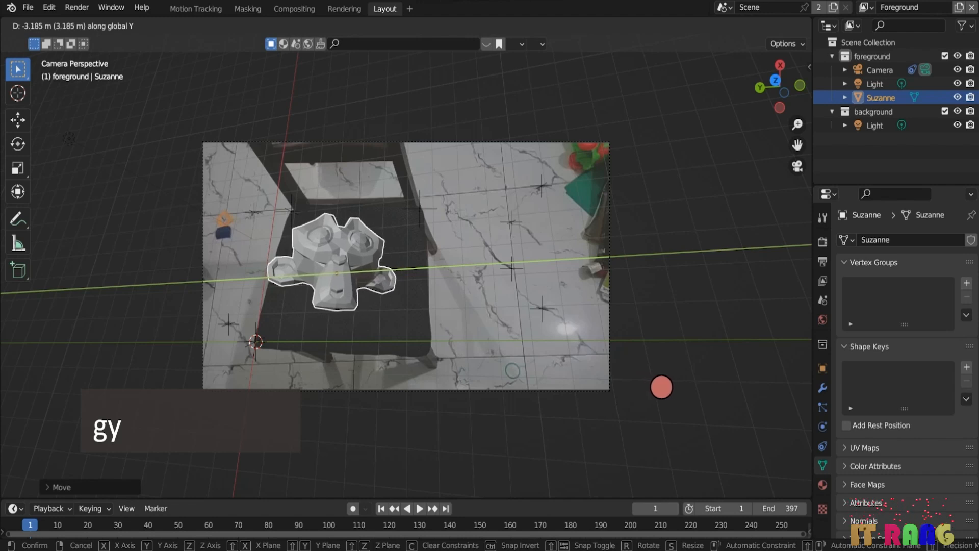
{"action": "key", "text": "r"}
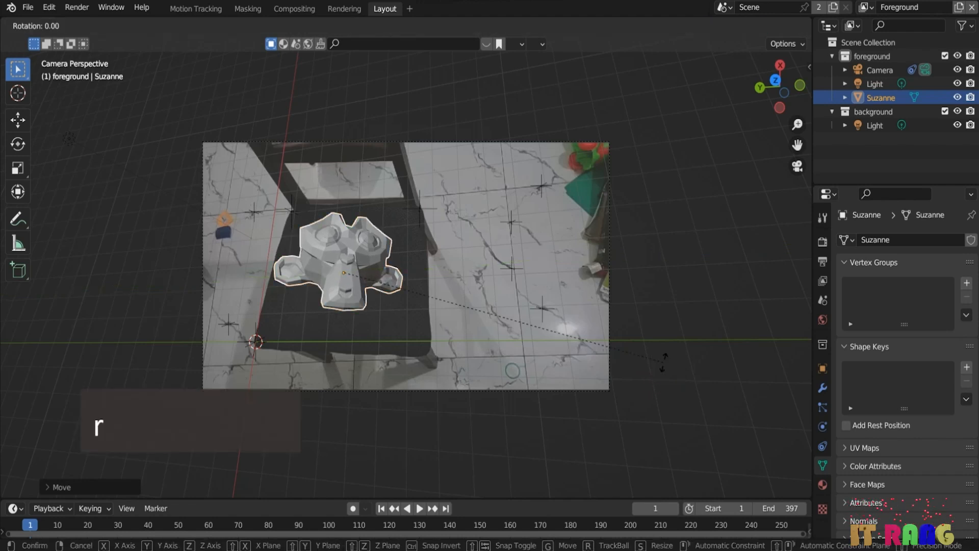
{"action": "key", "text": "x"}
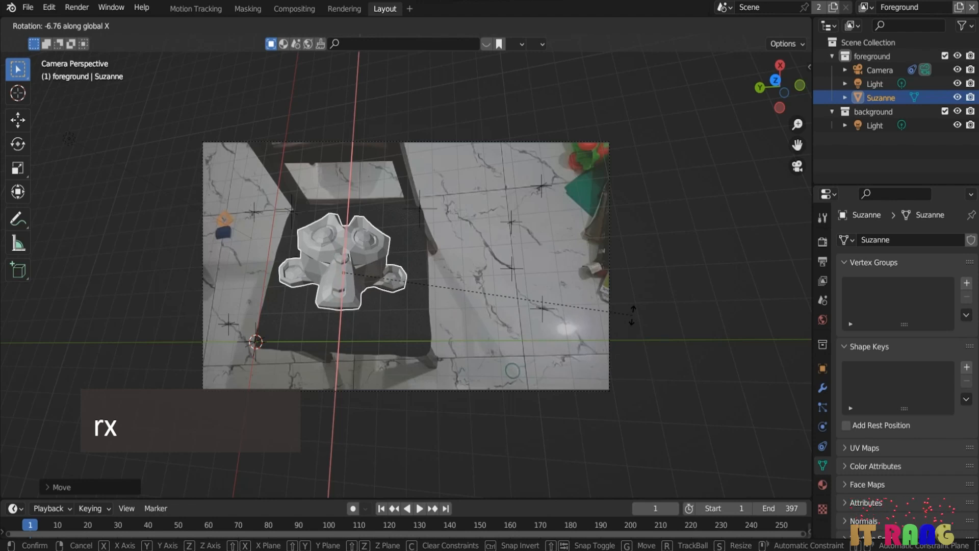
{"action": "left_click", "coordinate": [632, 315]}
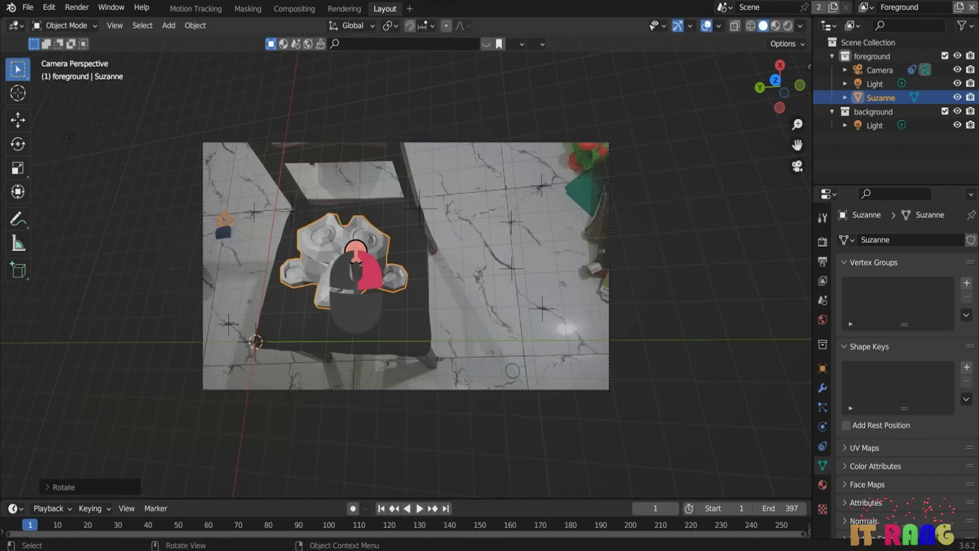
Step: Shade the monkey smooth and play the animation to check how it follows the tracked footage
{"action": "right_click", "coordinate": [355, 250]}
{"action": "left_click", "coordinate": [334, 252]}
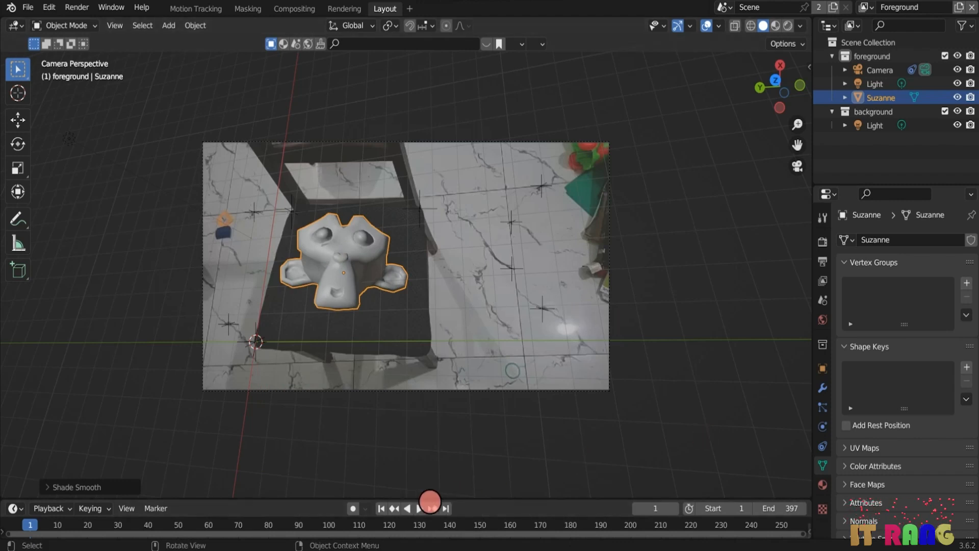
{"action": "left_click", "coordinate": [420, 508]}
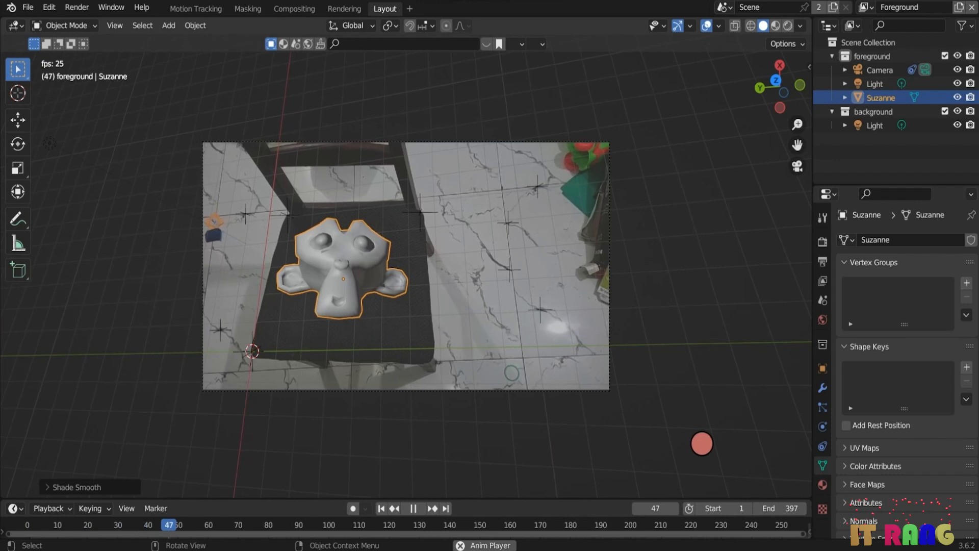
Step: Deselect the monkey, stop the playback and return to frame 1
{"action": "left_click", "coordinate": [39, 129]}
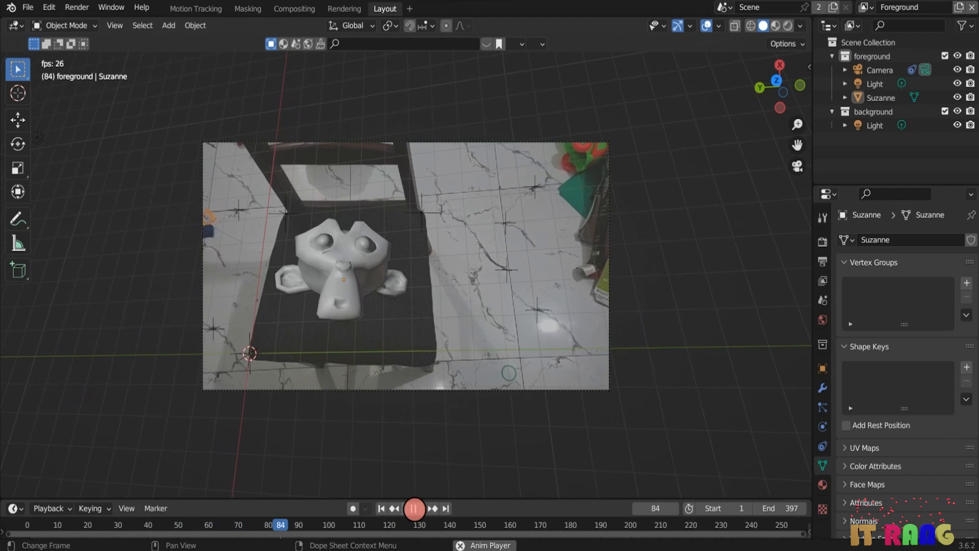
{"action": "left_click", "coordinate": [413, 508]}
{"action": "left_click", "coordinate": [383, 508]}
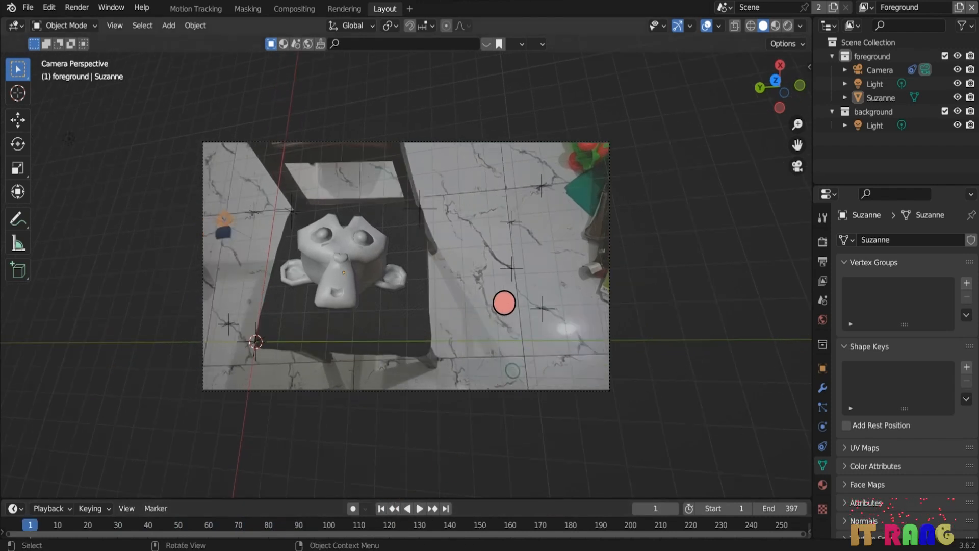
Step: Rotate the monkey about -24° around global Y, and slightly around global Z so its face sits straight on the seat
{"action": "left_click", "coordinate": [344, 262]}
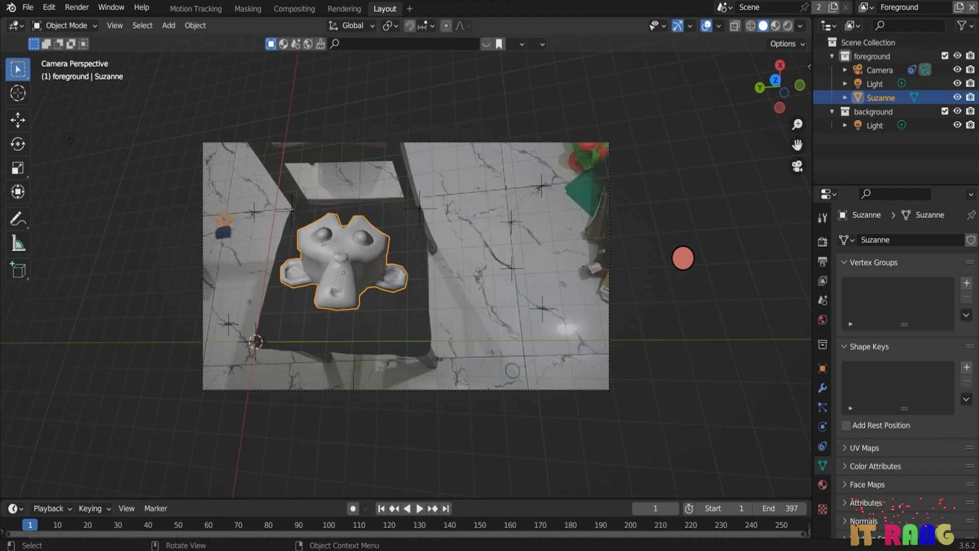
{"action": "key", "text": "r"}
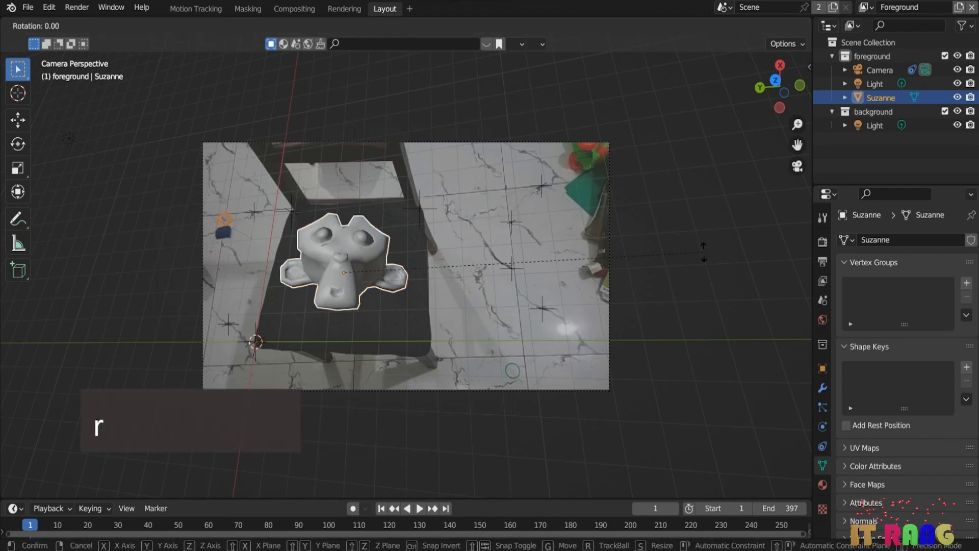
{"action": "key", "text": "y"}
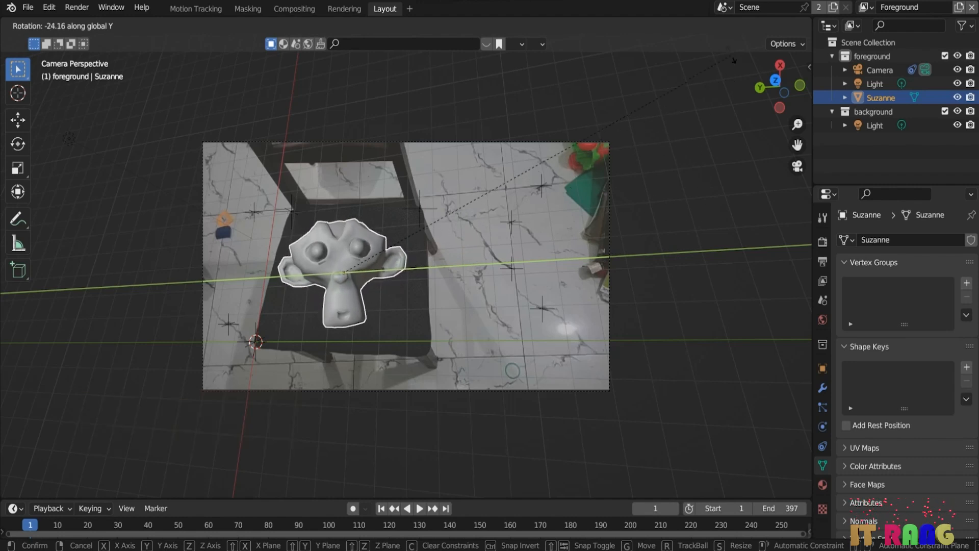
{"action": "left_click", "coordinate": [345, 254]}
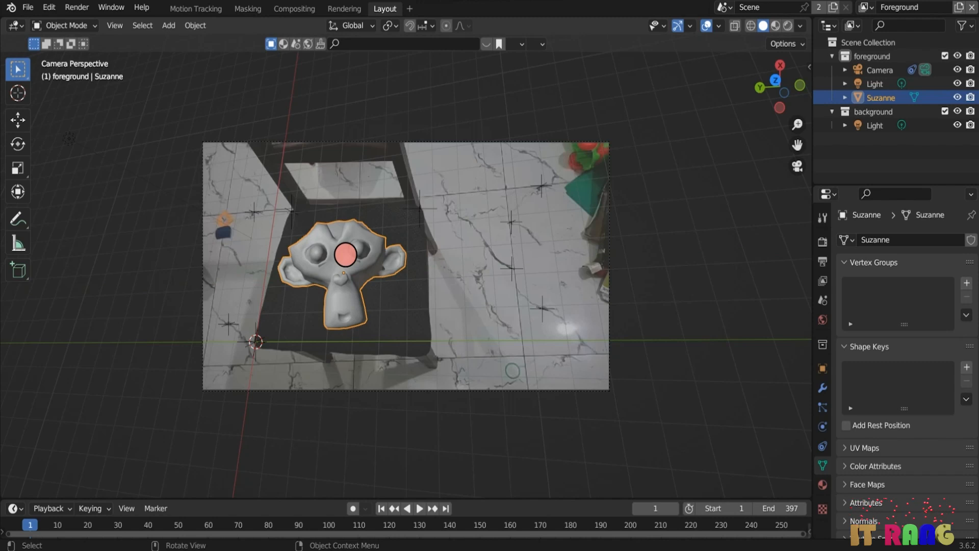
{"action": "key", "text": "r"}
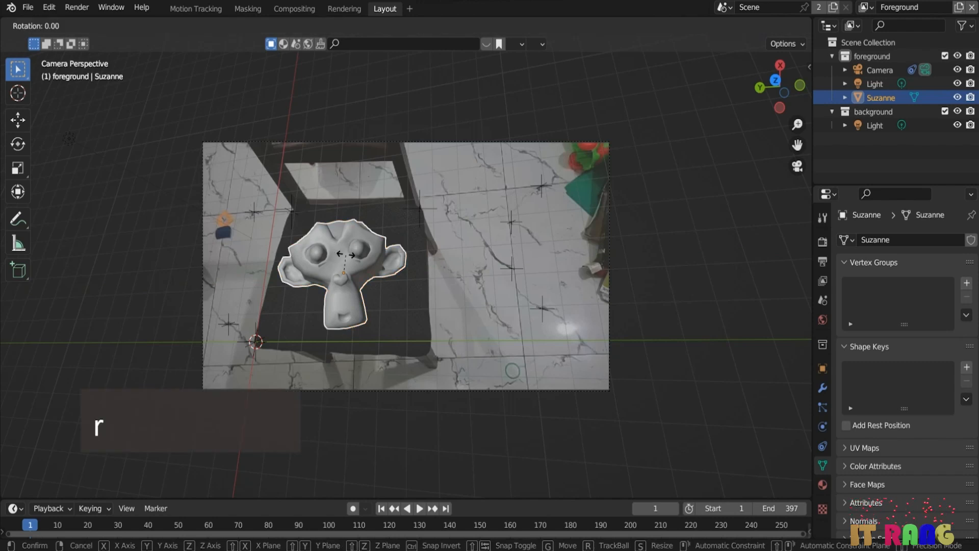
{"action": "key", "text": "z"}
{"action": "right_click", "coordinate": [339, 262]}
{"action": "left_click", "coordinate": [646, 266]}
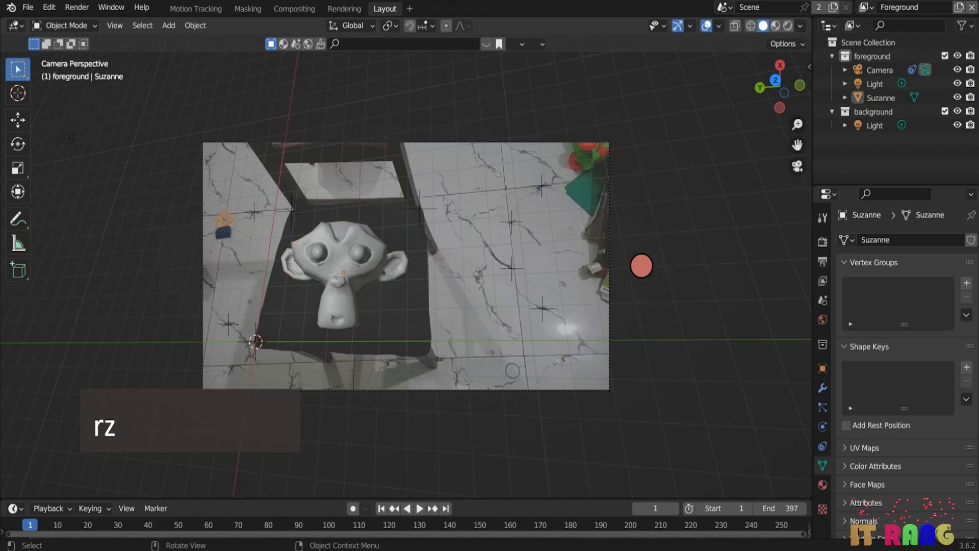
Step: Render a still of frame 1 to check the monkey's lighting, and close the result
{"action": "left_click", "coordinate": [71, 8]}
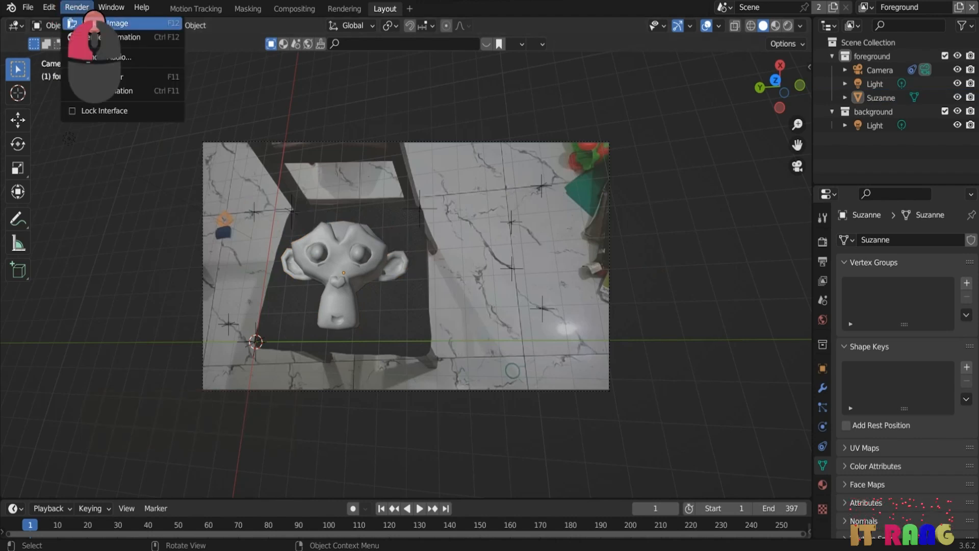
{"action": "left_click", "coordinate": [94, 23]}
{"action": "left_click", "coordinate": [408, 2]}
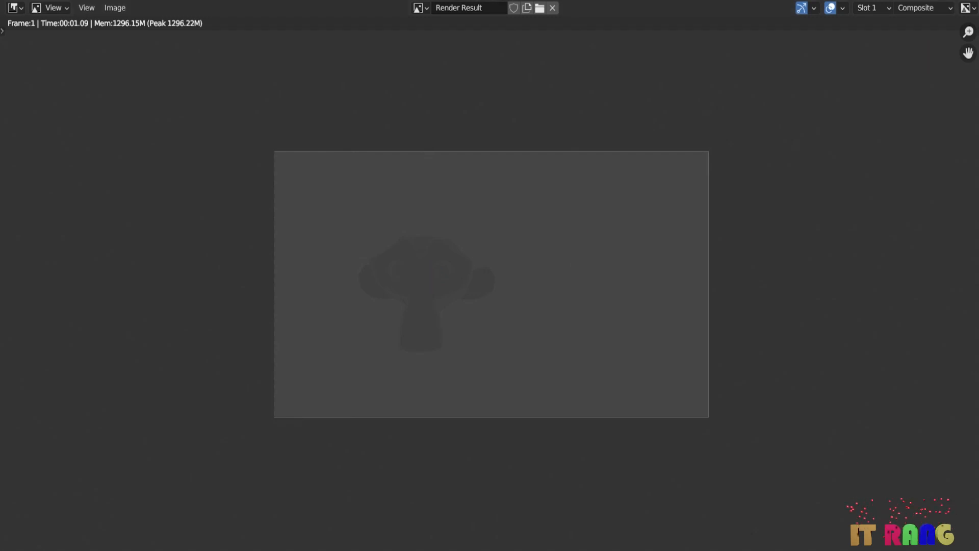
{"action": "key", "text": "Escape"}
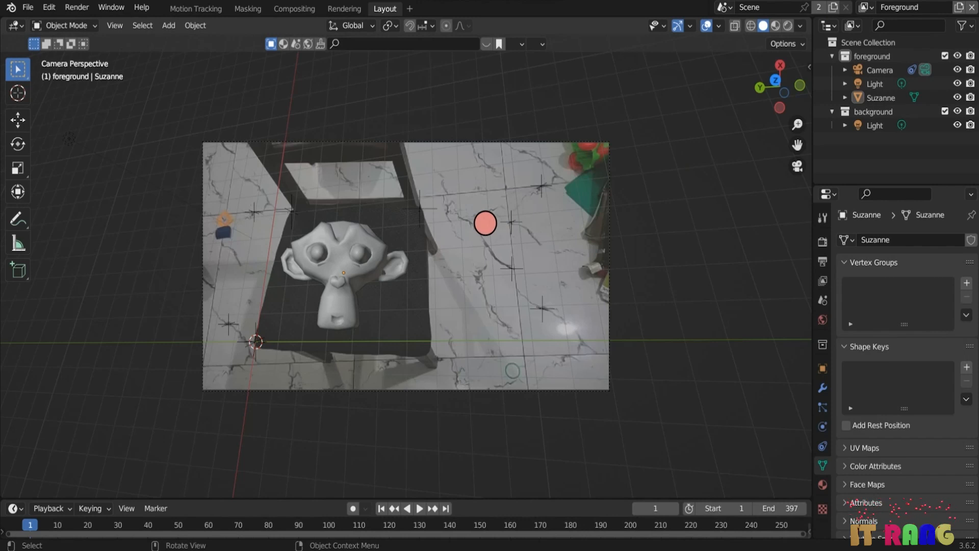
Step: Set the point light's power to 5000 W and place a duplicate of it above the other side of the monkey
{"action": "key", "text": "0"}
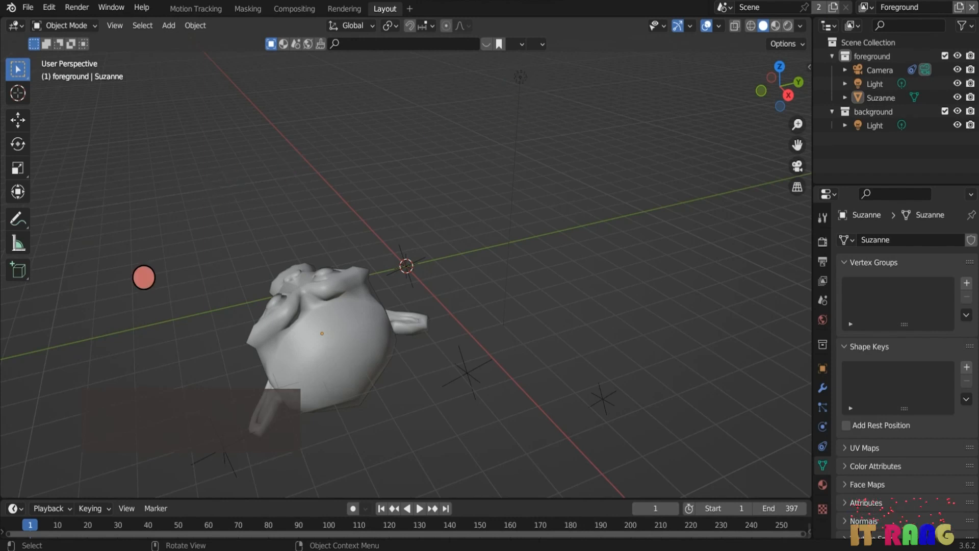
{"action": "middle_click_drag", "start_coordinate": [139, 305], "coordinate": [388, 278]}
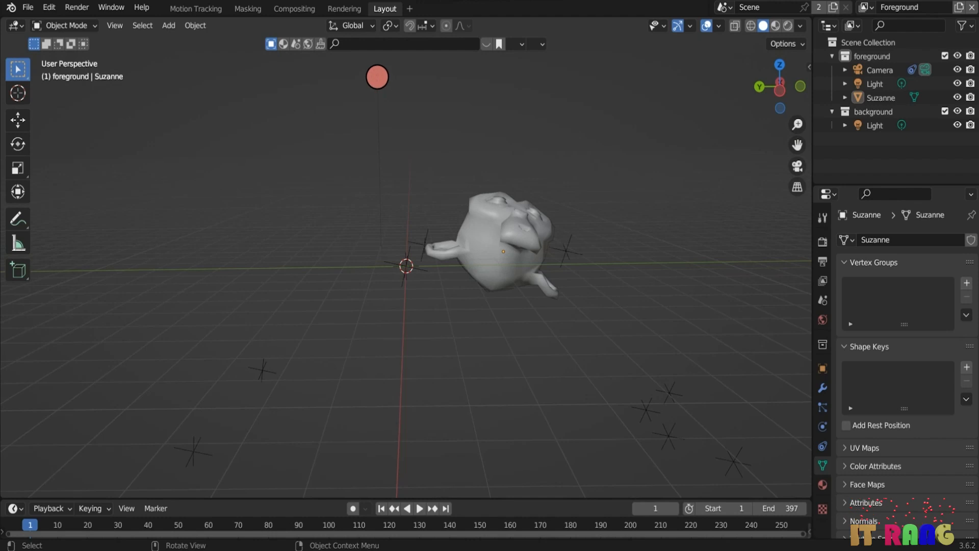
{"action": "left_click", "coordinate": [377, 77]}
{"action": "left_click_drag", "start_coordinate": [919, 334], "coordinate": [919, 337]}
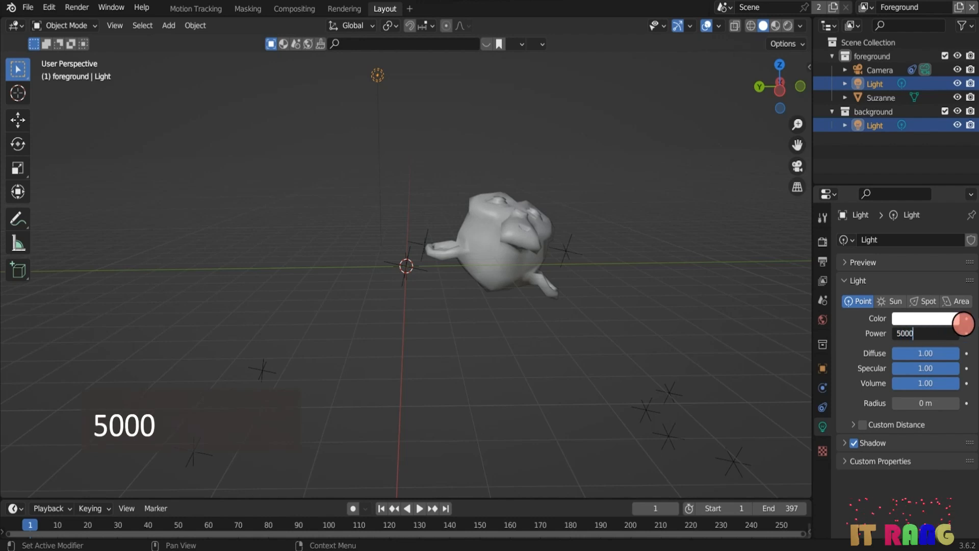
{"action": "key", "text": "Return"}
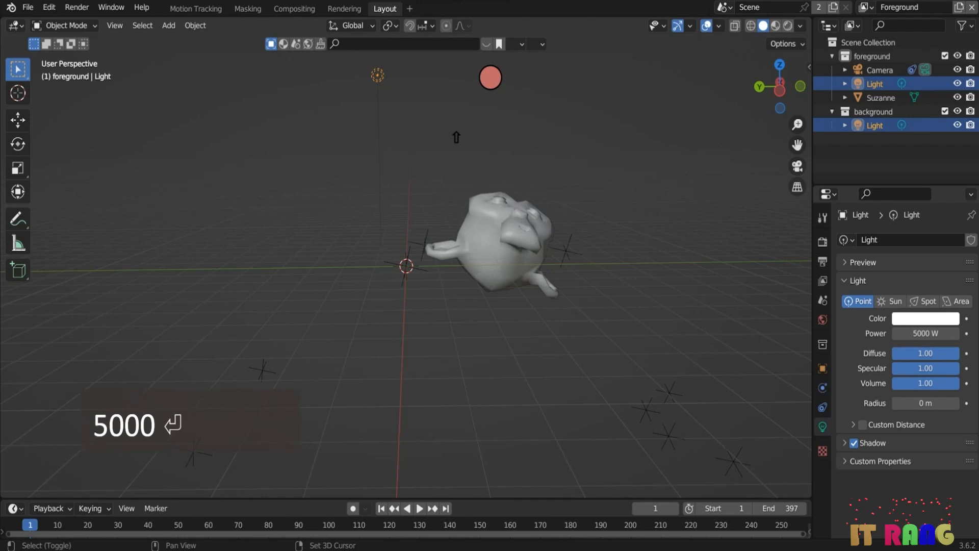
{"action": "key", "text": "shift+d"}
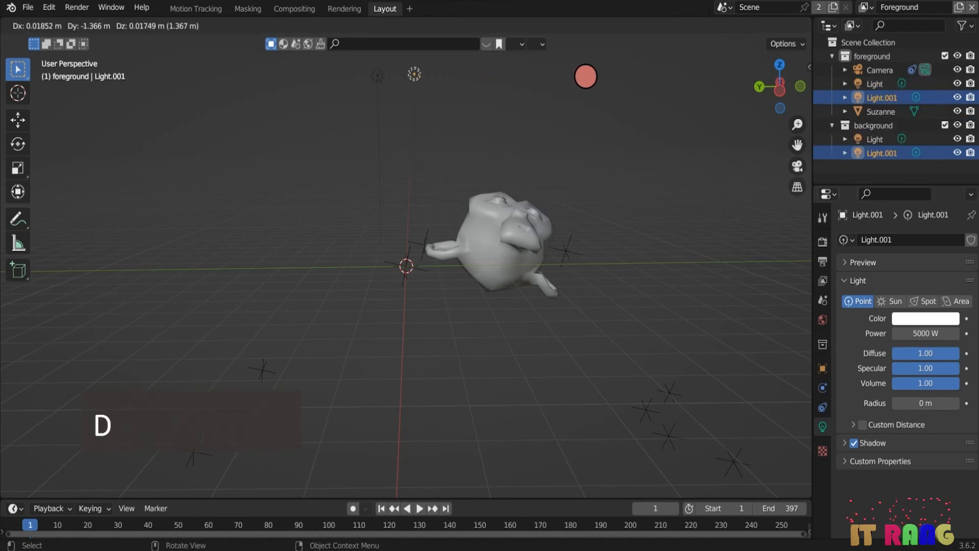
{"action": "left_click", "coordinate": [753, 77]}
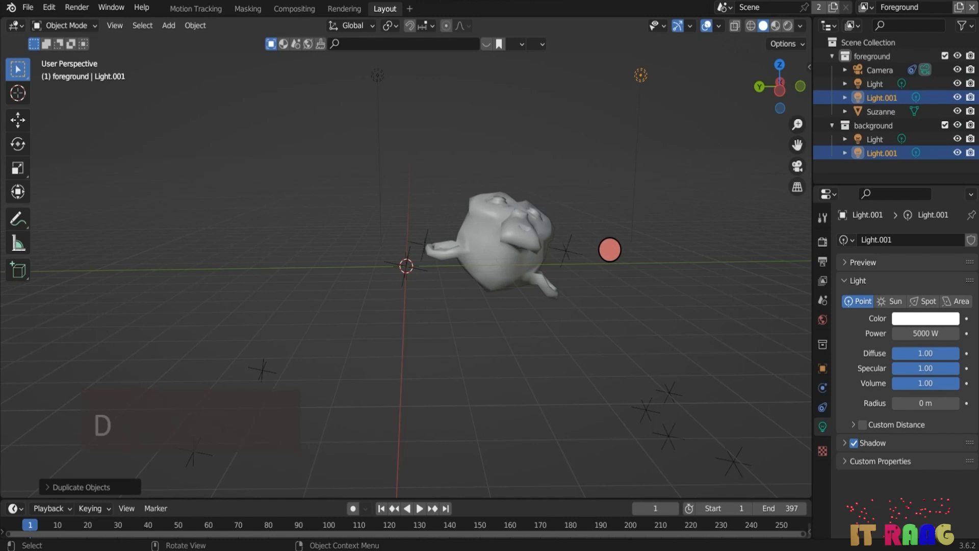
Step: Render frame 1 again to check the monkey under the two lights, and close the result
{"action": "left_click", "coordinate": [77, 7]}
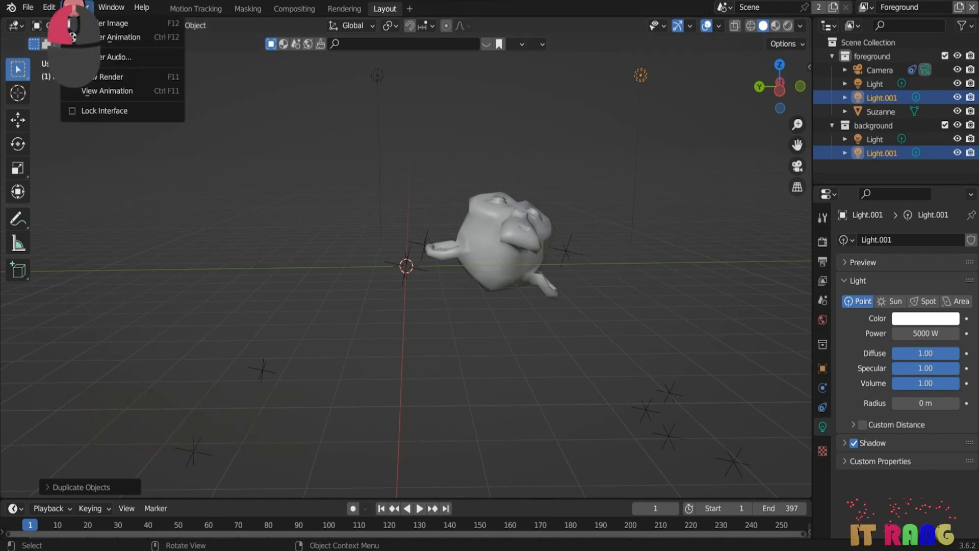
{"action": "left_click", "coordinate": [95, 23]}
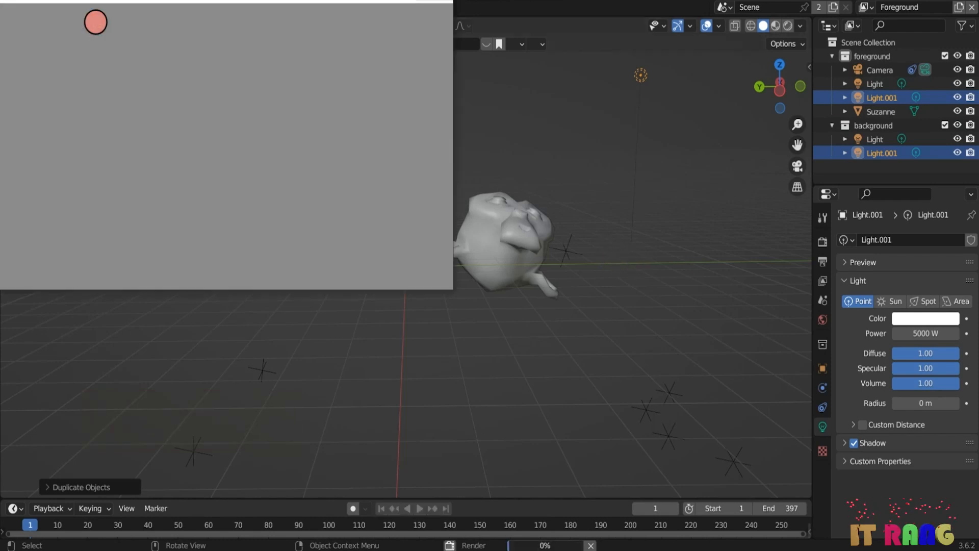
{"action": "double_click", "coordinate": [407, 2]}
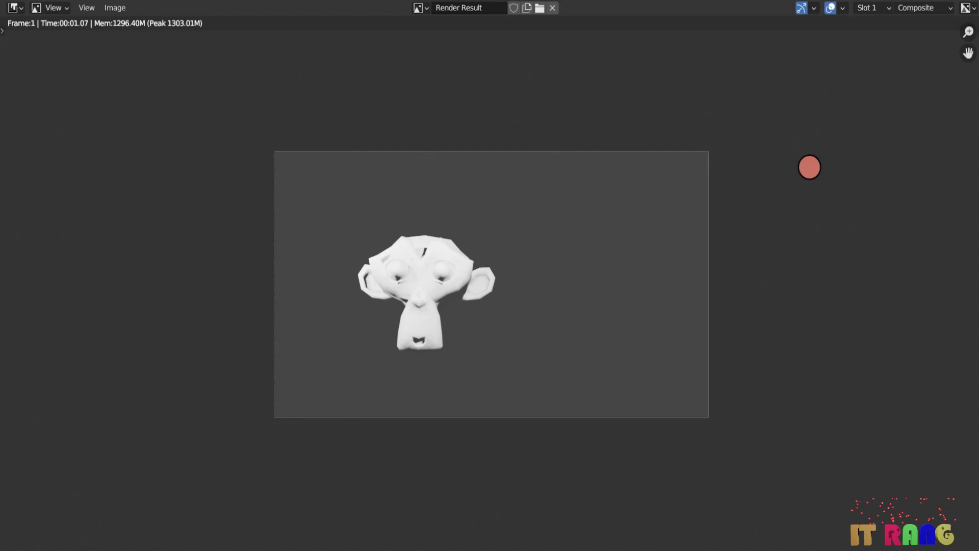
{"action": "key", "text": "Escape"}
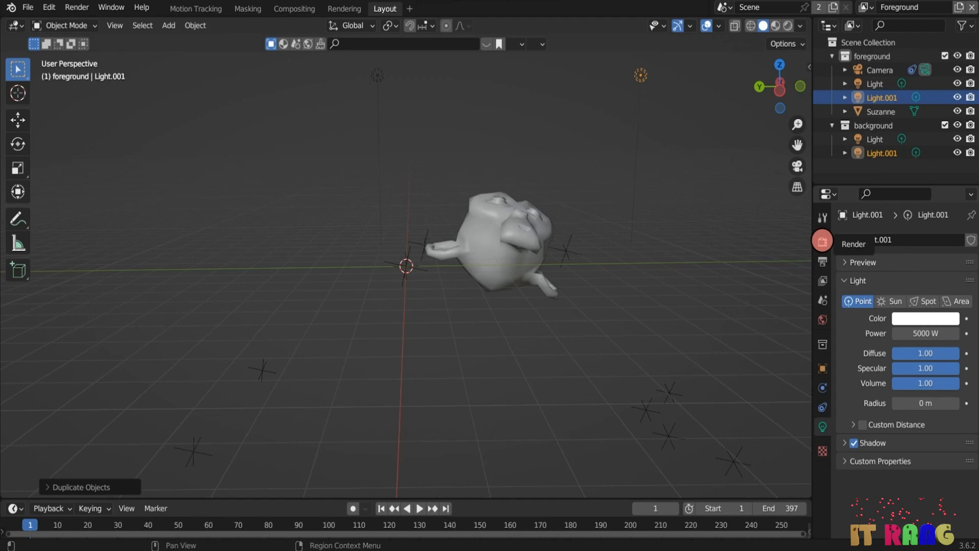
Step: Enable the transparent film background in the Eevee render settings
{"action": "left_click", "coordinate": [822, 241]}
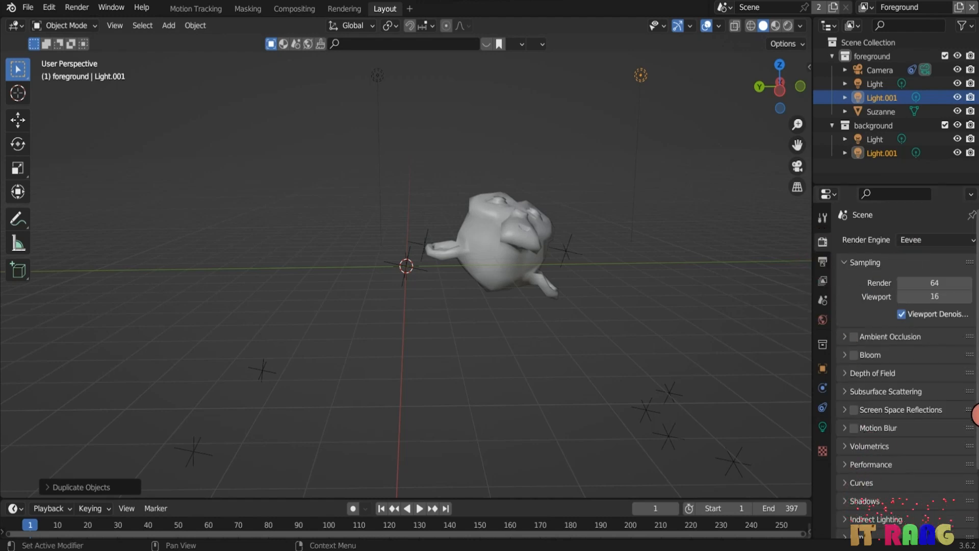
{"action": "scroll", "coordinate": [972, 439], "scroll_direction": "down", "scroll_amount": 3}
{"action": "scroll", "coordinate": [972, 449], "scroll_direction": "down", "scroll_amount": 1}
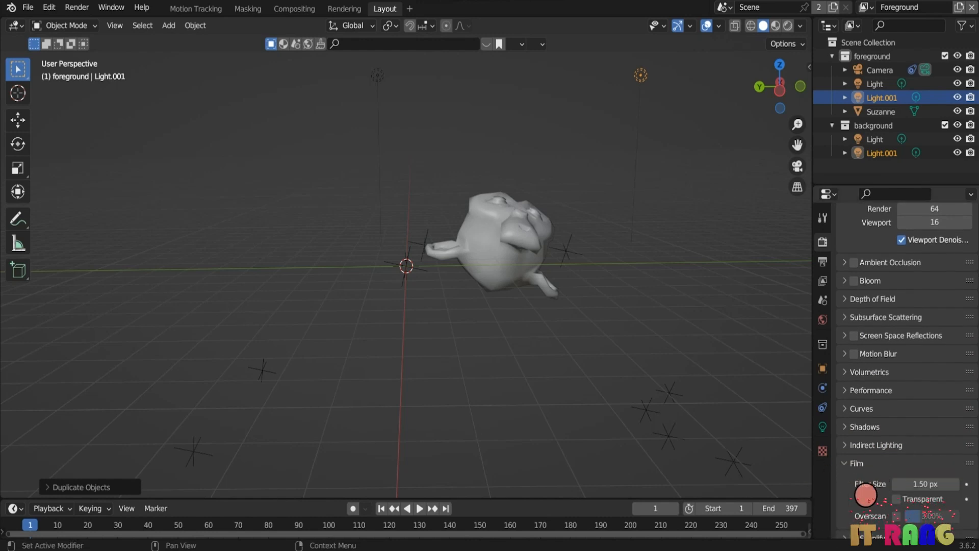
{"action": "left_click", "coordinate": [897, 499]}
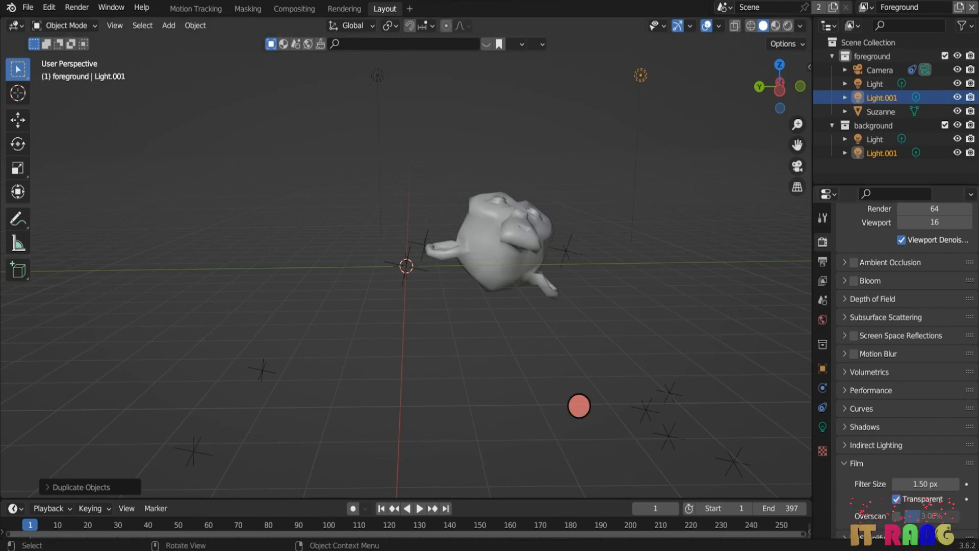
Step: Render frame 1 to check the monkey composited over the chair footage, and close the result
{"action": "left_click", "coordinate": [74, 7]}
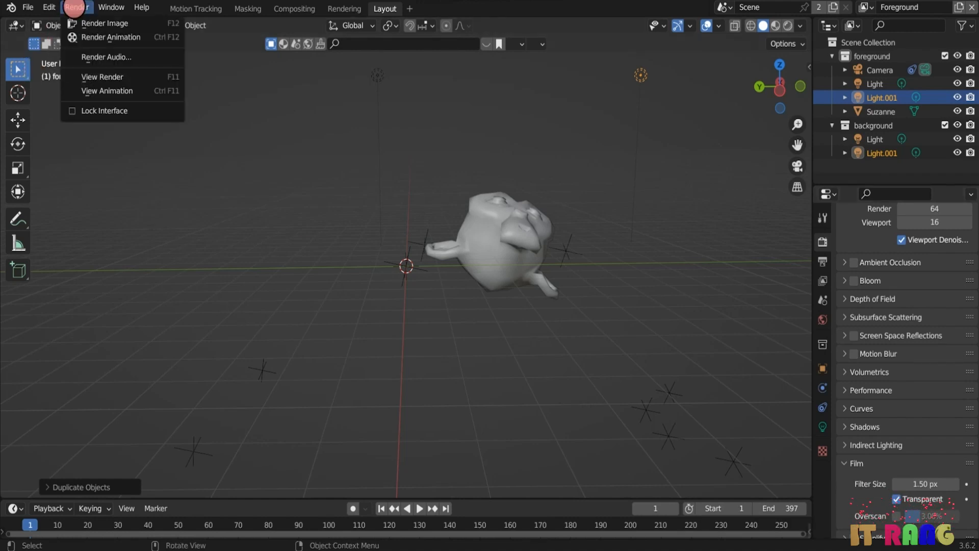
{"action": "left_click", "coordinate": [91, 23]}
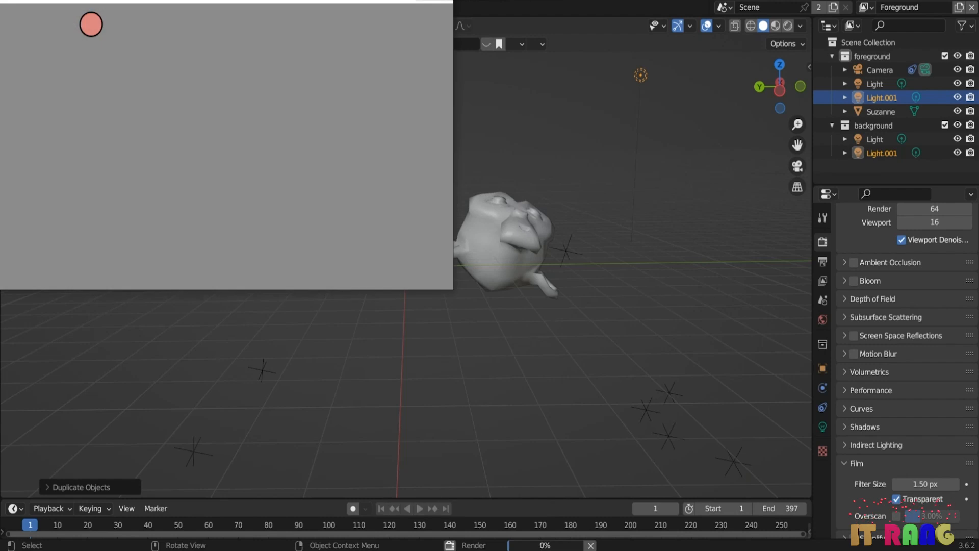
{"action": "left_click", "coordinate": [407, 0]}
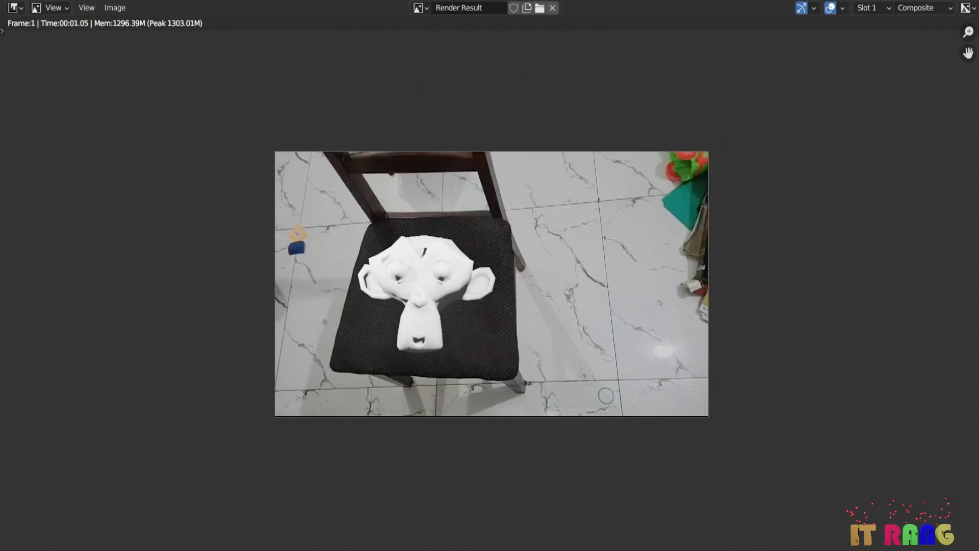
{"action": "left_click", "coordinate": [963, 0]}
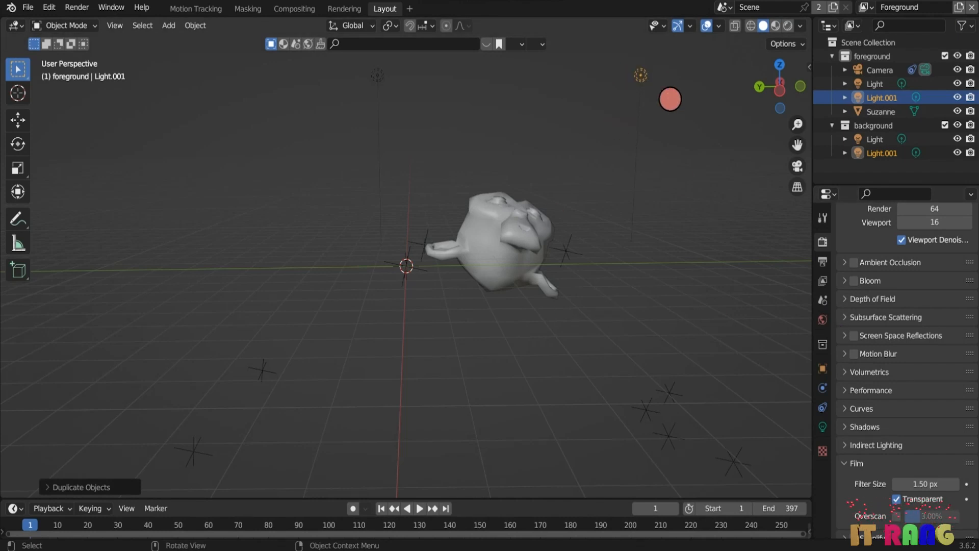
Step: Set the power of both point lights, first the duplicate and then the original, to 3000 W
{"action": "left_click", "coordinate": [822, 426]}
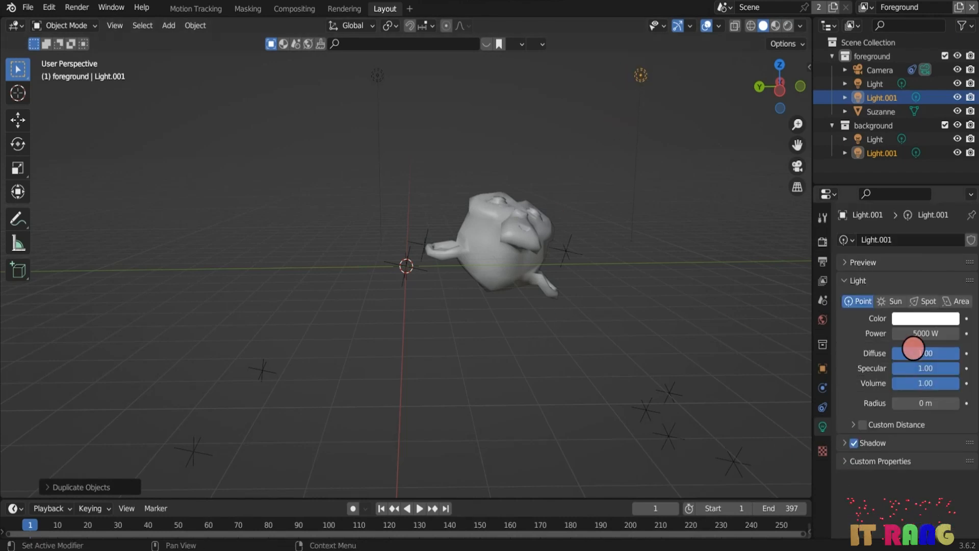
{"action": "left_click", "coordinate": [918, 334]}
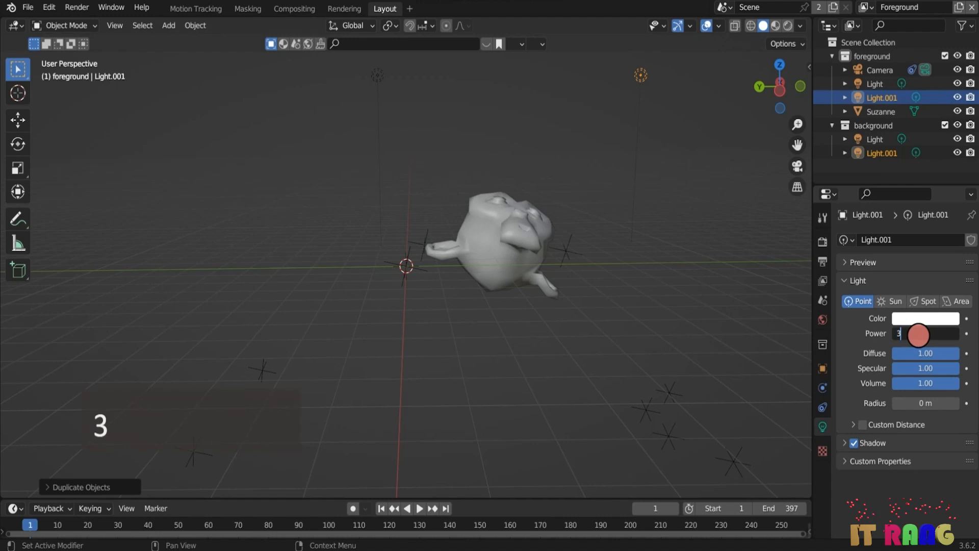
{"action": "key", "text": "Return"}
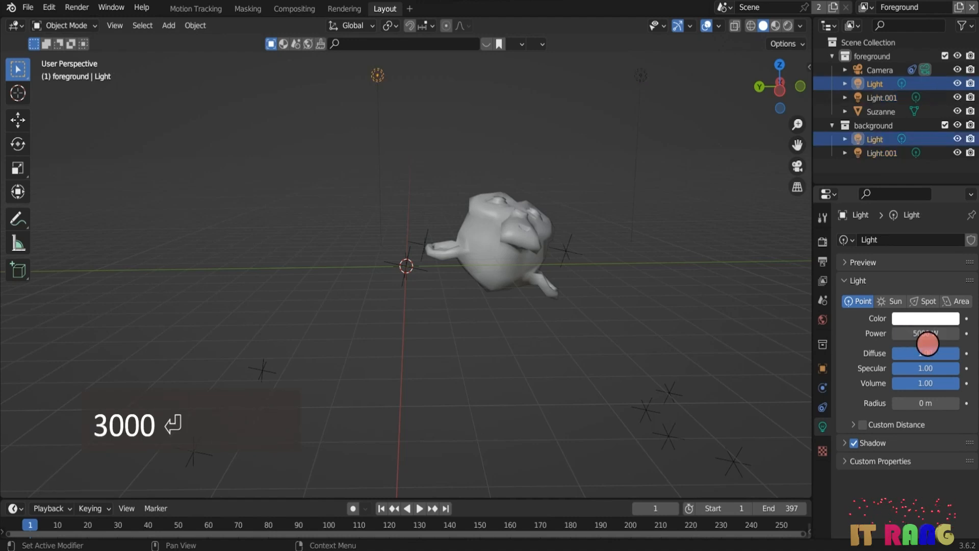
{"action": "left_click", "coordinate": [926, 334]}
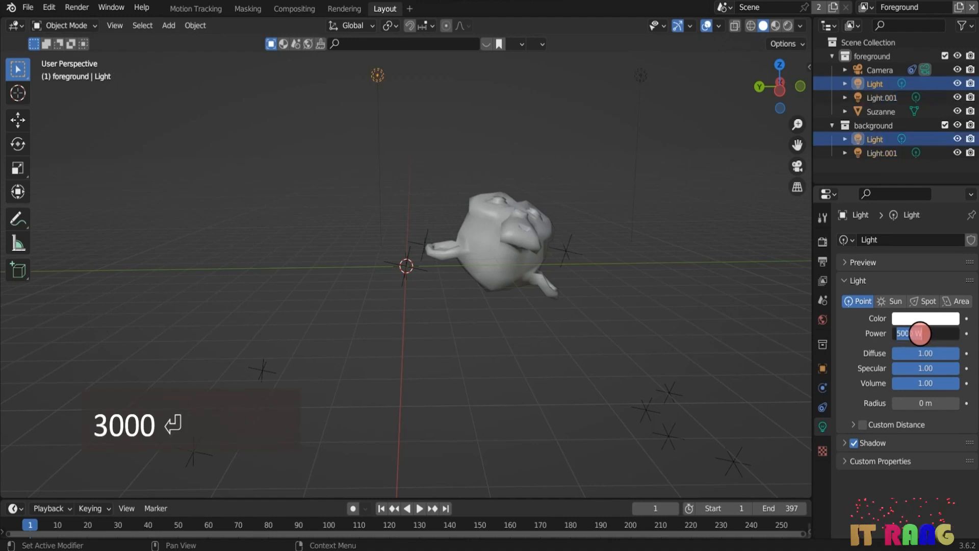
{"action": "type", "text": "3000"}
{"action": "key", "text": "Return"}
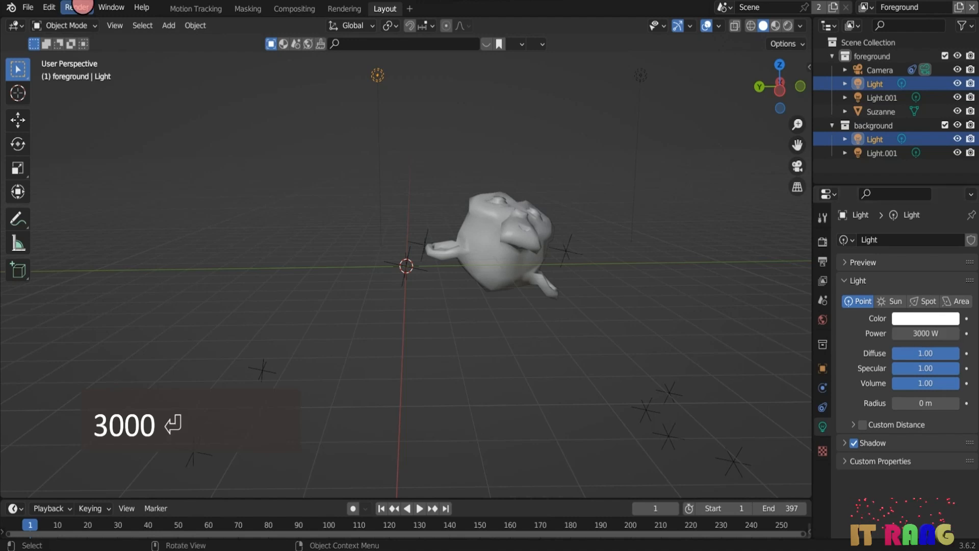
Step: Render frame 1 to check the composited monkey with the adjusted light power
{"action": "left_click", "coordinate": [76, 7]}
{"action": "left_click", "coordinate": [101, 19]}
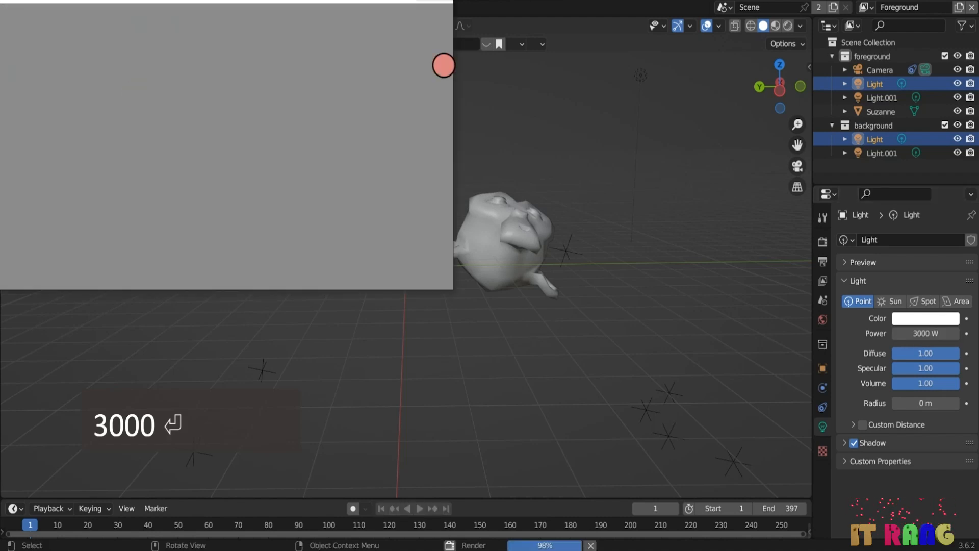
{"action": "left_click", "coordinate": [412, 2]}
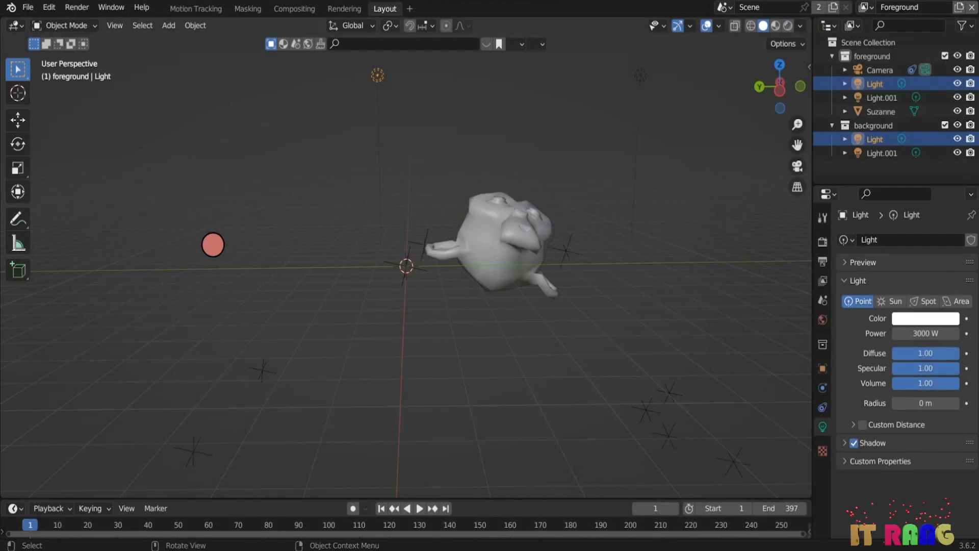
{"action": "left_click", "coordinate": [76, 7]}
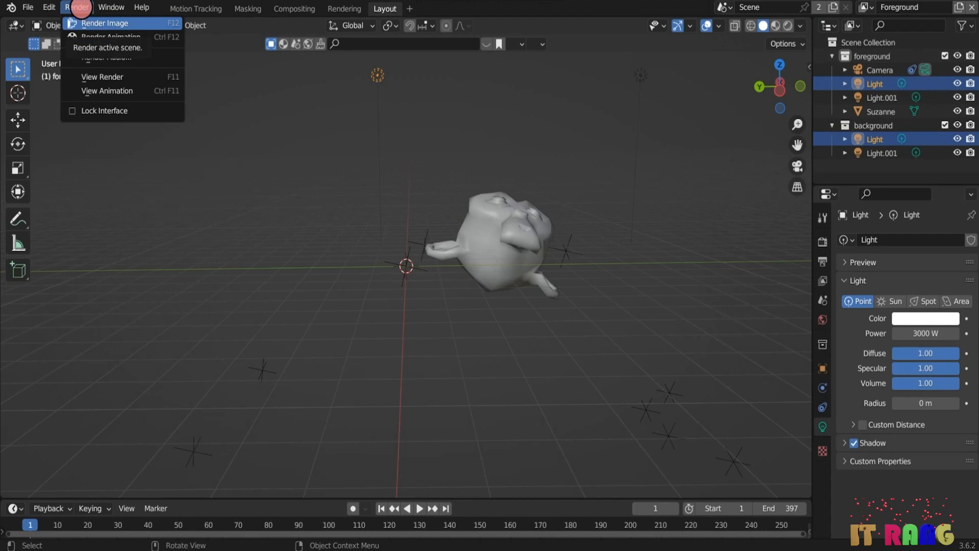
{"action": "left_click", "coordinate": [77, 8]}
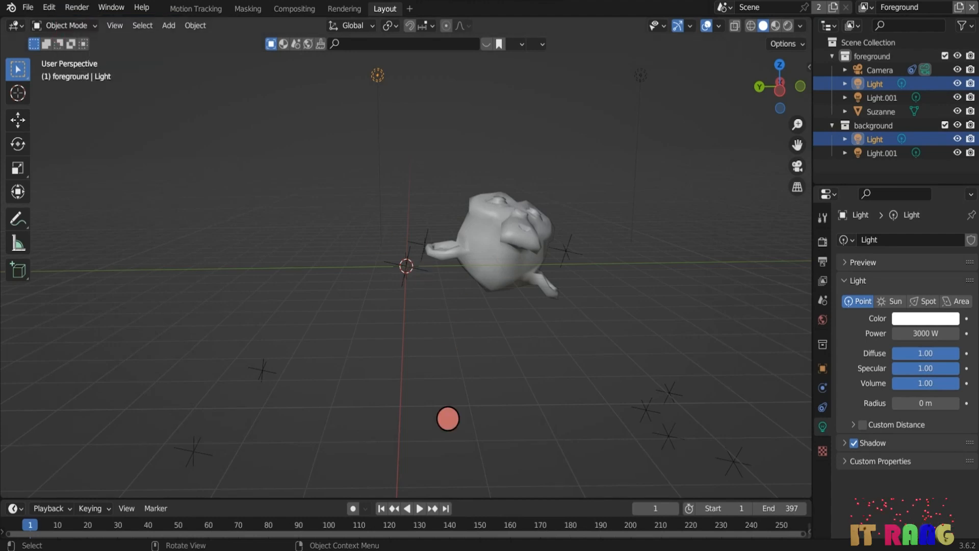
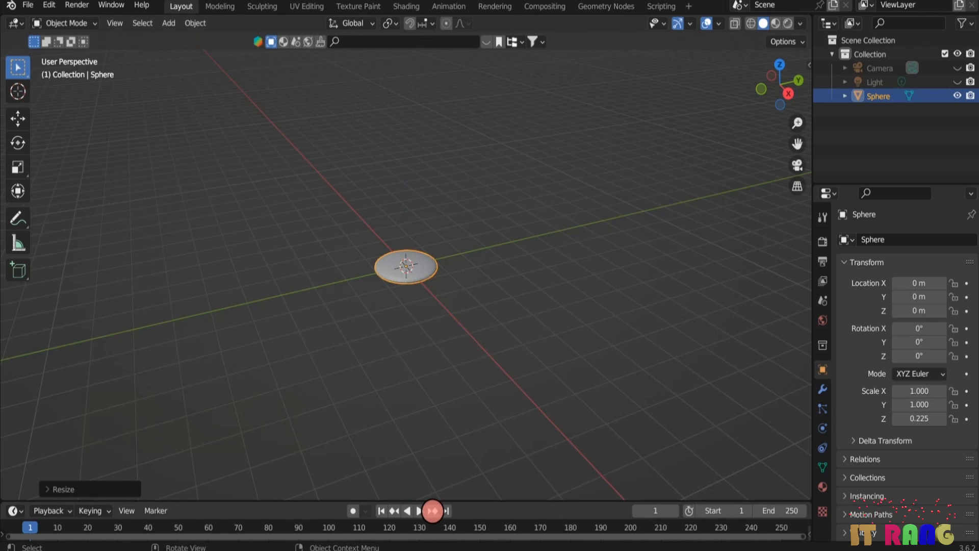
Step: Enlarge the timeline area and insert a Location, Rotation & Scale keyframe for the flattened sphere at frame 1
{"action": "left_click_drag", "start_coordinate": [490, 501], "coordinate": [490, 467]}
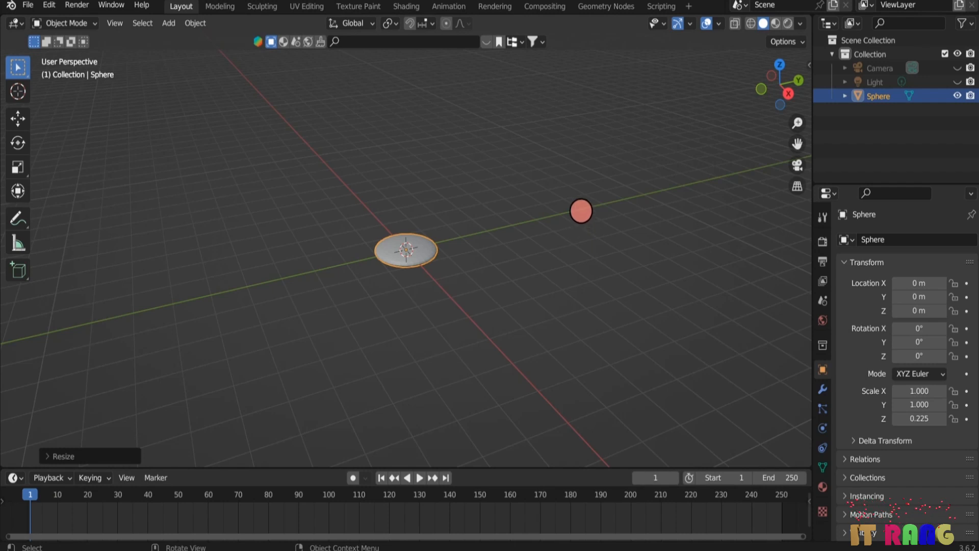
{"action": "key", "text": "i"}
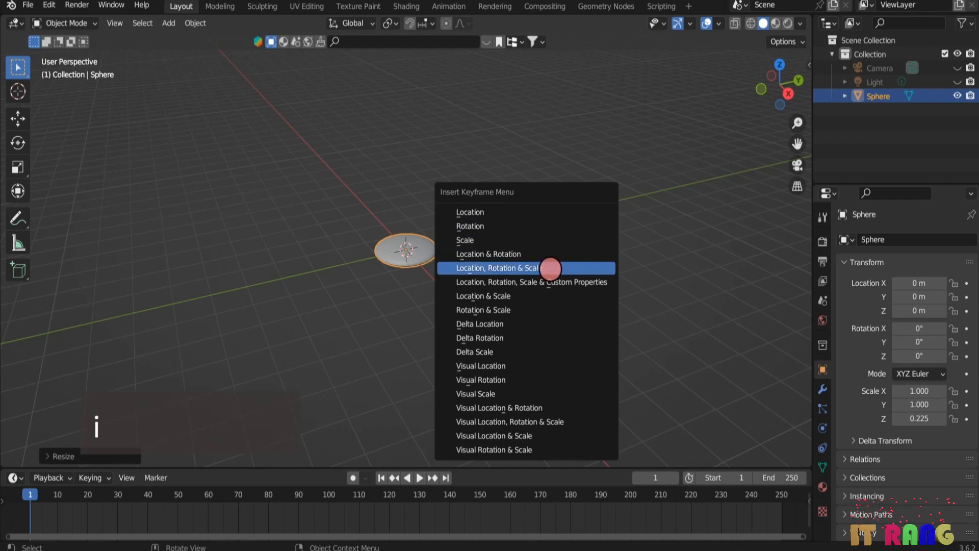
{"action": "left_click", "coordinate": [553, 266]}
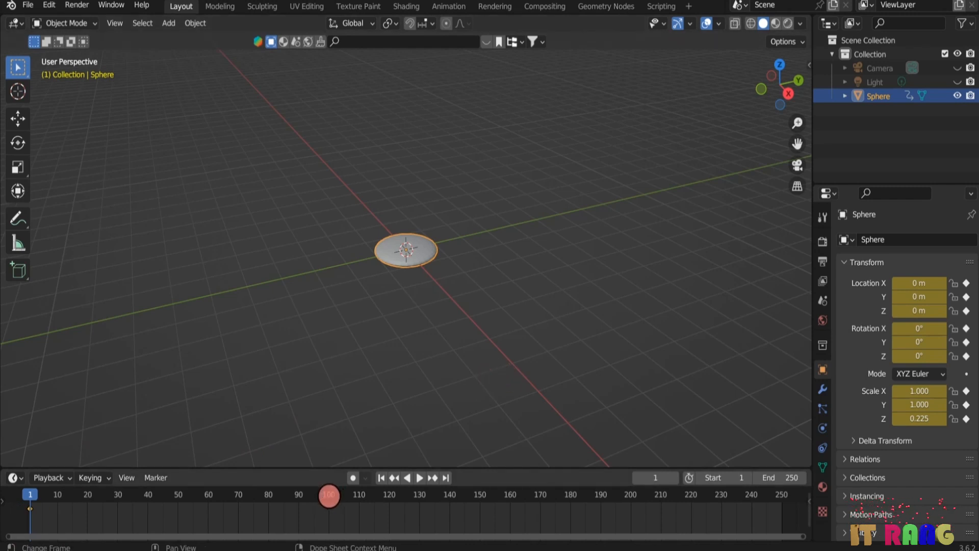
Step: At frame 100, scale the flattened sphere to about 6.06 in X and Y only and insert a Location, Rotation & Scale keyframe
{"action": "left_click", "coordinate": [329, 495]}
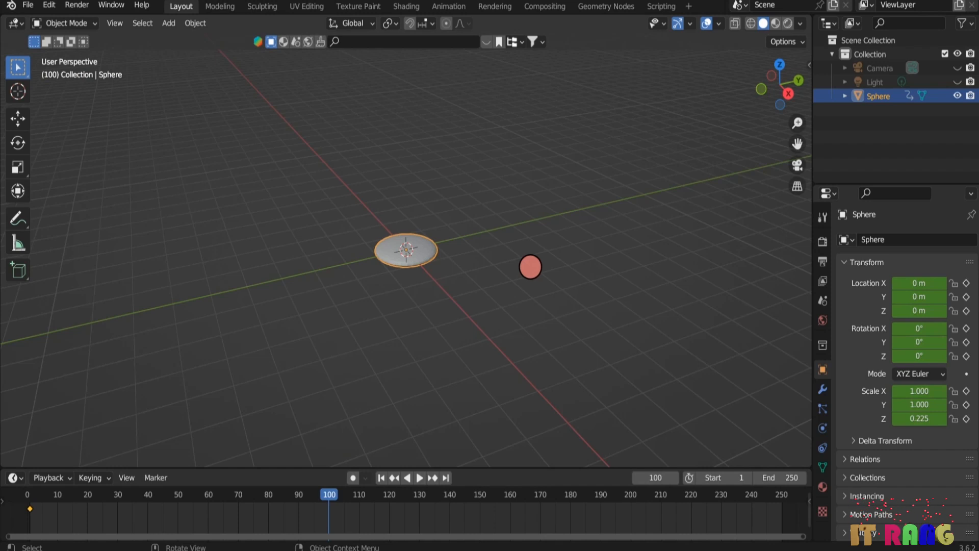
{"action": "key", "text": "s"}
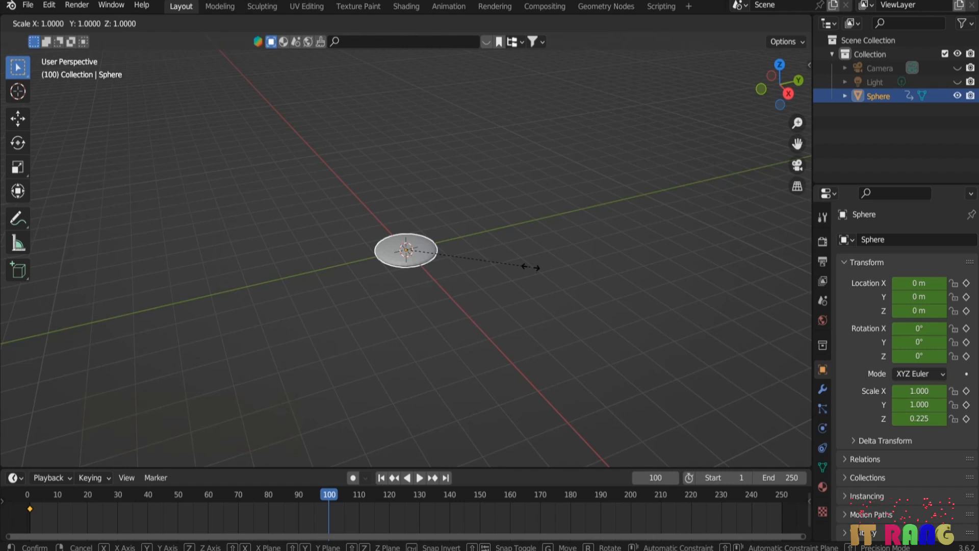
{"action": "key", "text": "shift+z"}
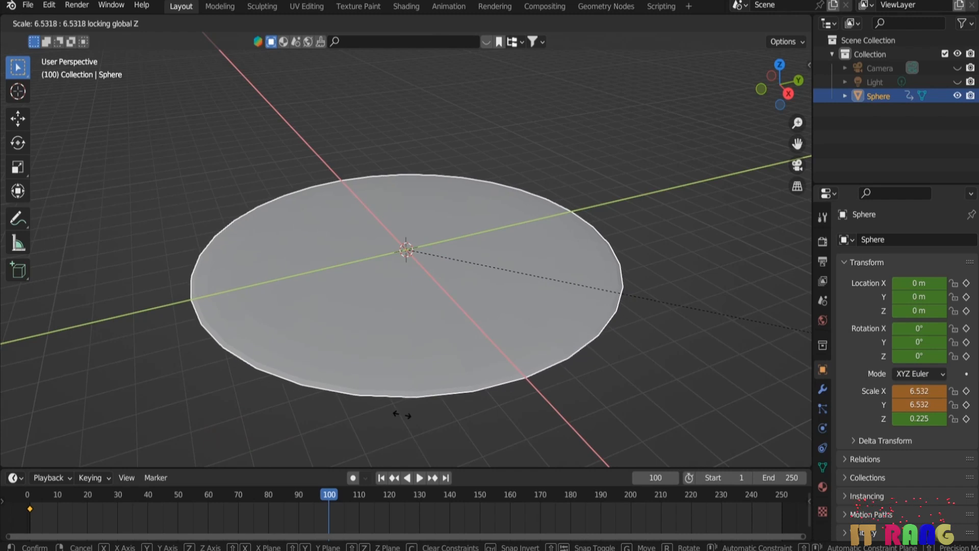
{"action": "left_click", "coordinate": [377, 407]}
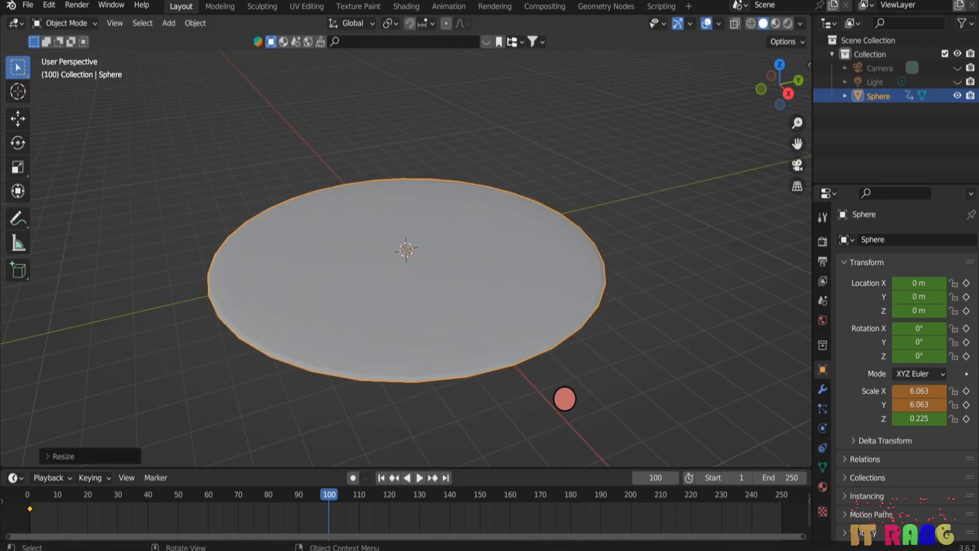
{"action": "key", "text": "i"}
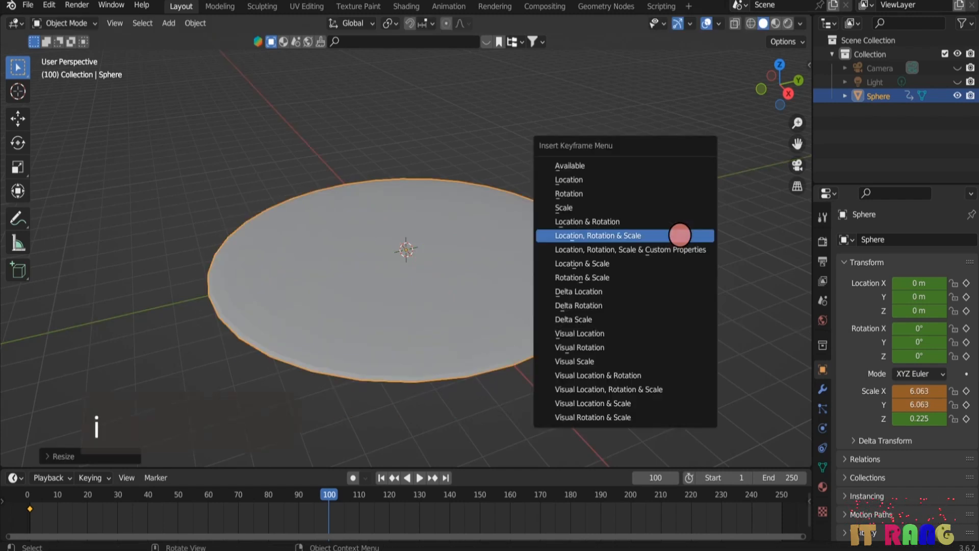
{"action": "left_click", "coordinate": [679, 235]}
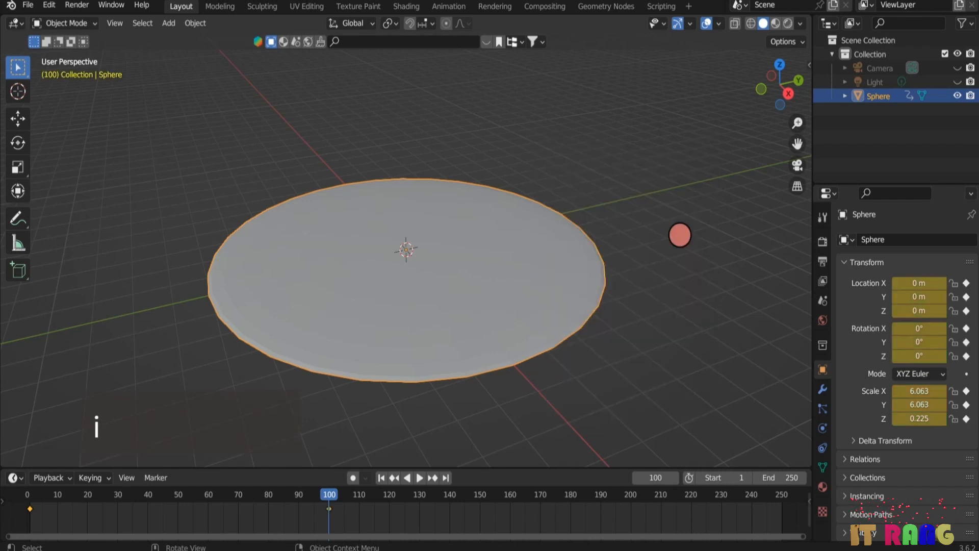
Step: Play the flattened sphere's scaling animation from frame 1, stop it, and return to frame 1
{"action": "left_click", "coordinate": [381, 478]}
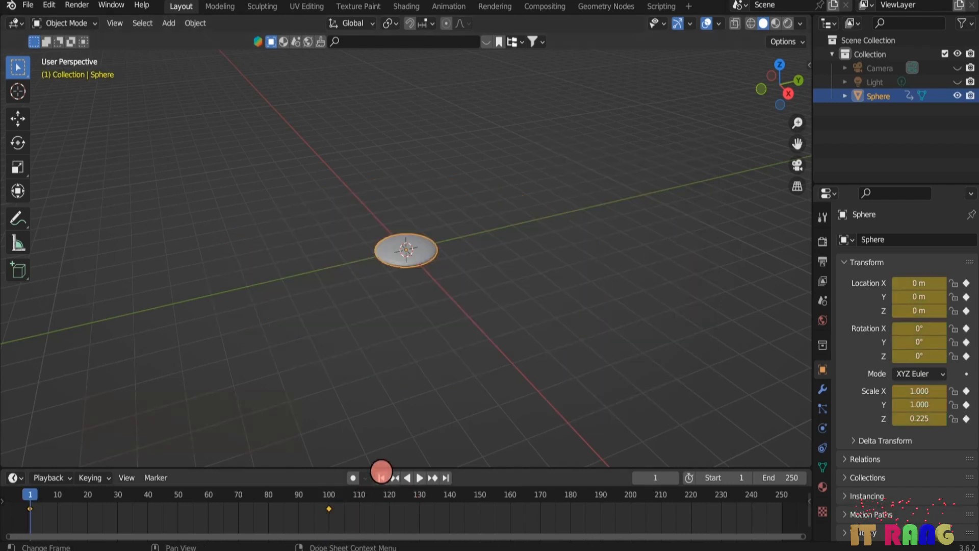
{"action": "left_click", "coordinate": [419, 477]}
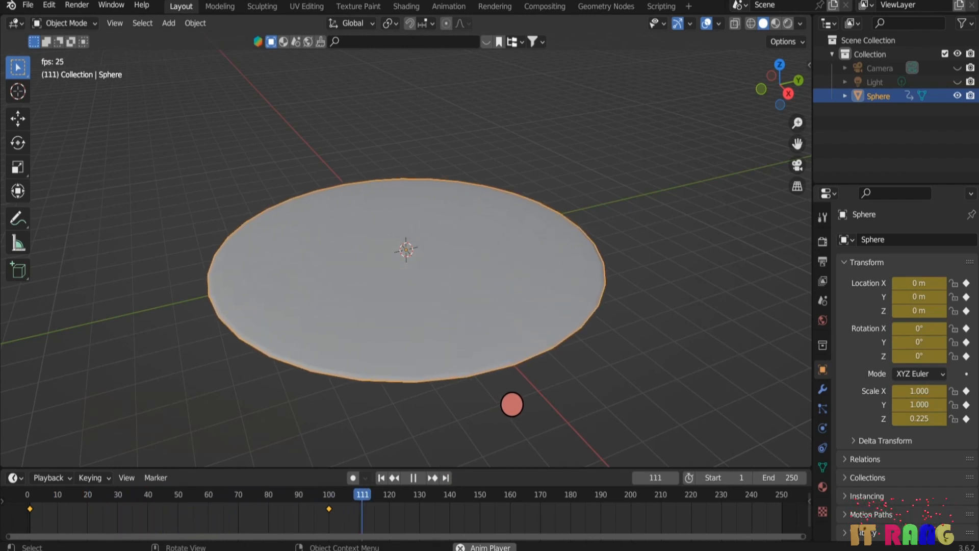
{"action": "key", "text": "space"}
{"action": "left_click", "coordinate": [382, 477]}
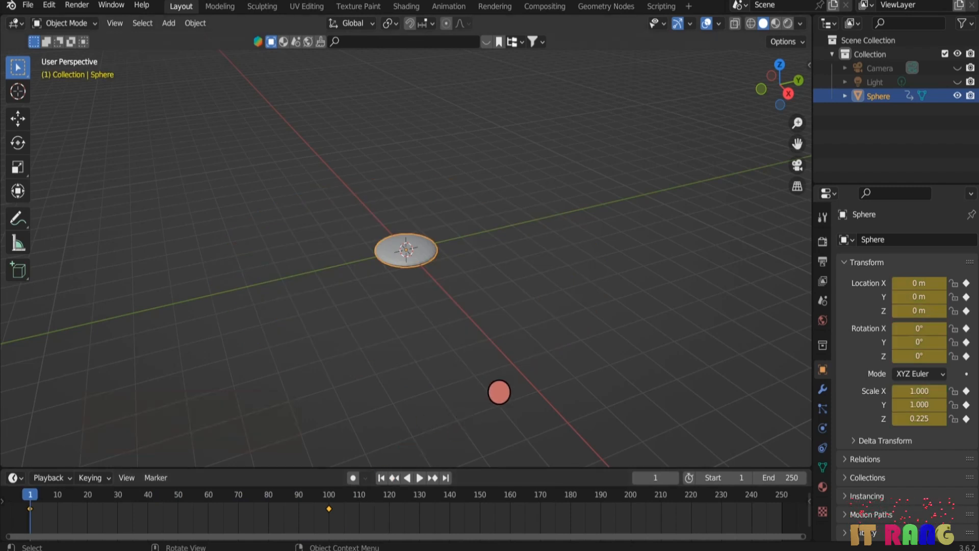
Step: Add a UV sphere at the centre of the flattened disc and scale it uniformly to about 0.527
{"action": "key", "text": "shift+a"}
{"action": "mouse_move", "coordinate": [600, 206]}
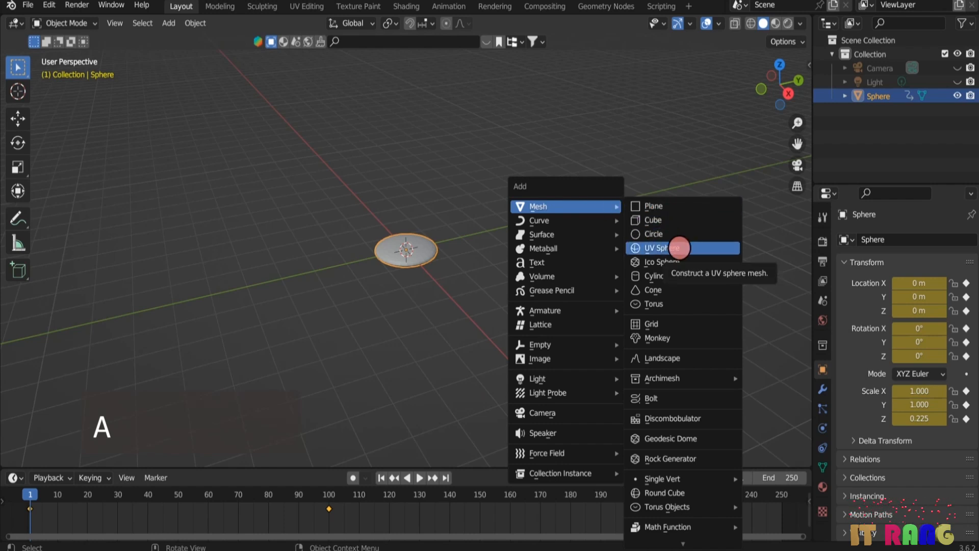
{"action": "left_click", "coordinate": [680, 247]}
{"action": "key", "text": "s"}
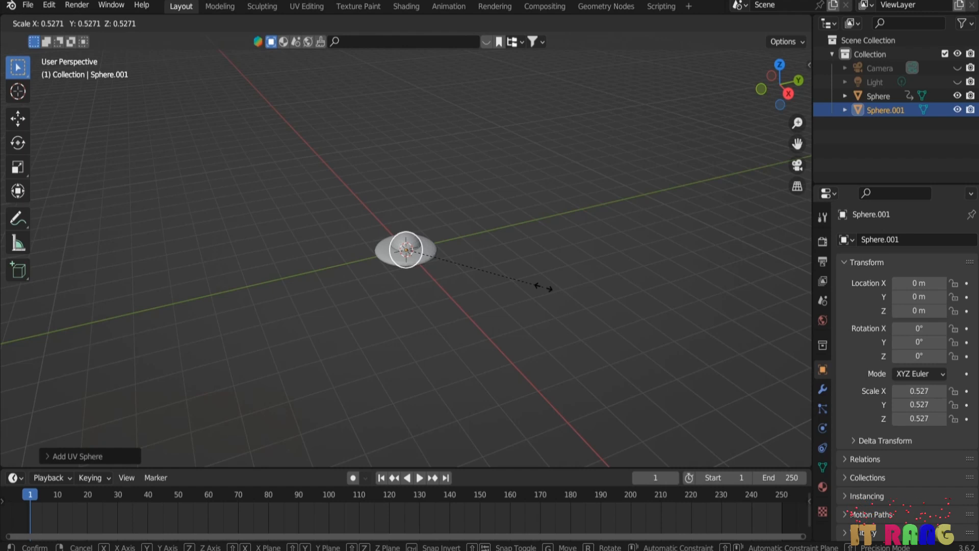
{"action": "left_click", "coordinate": [543, 286]}
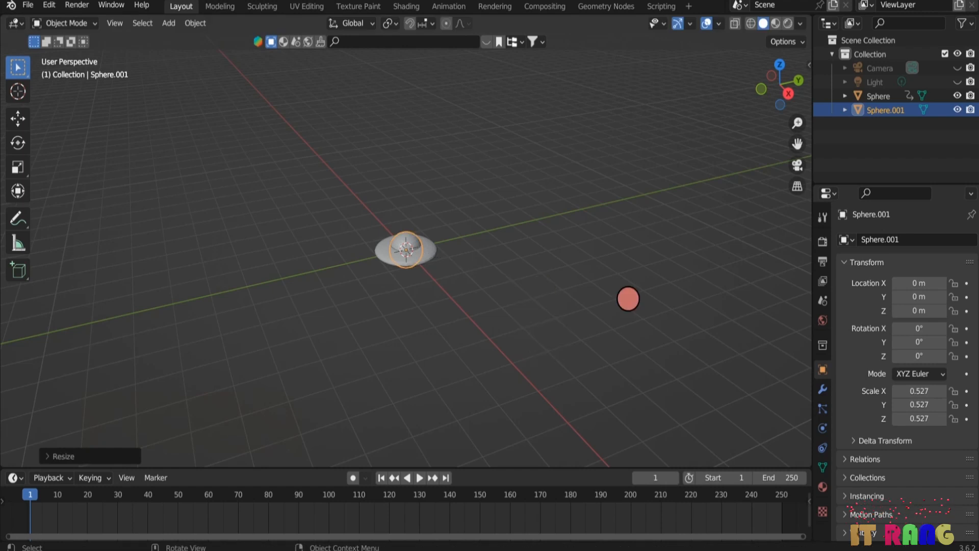
Step: In front view, insert a Location, Rotation & Scale keyframe for the new small sphere at frame 1
{"action": "key", "text": "KP_1"}
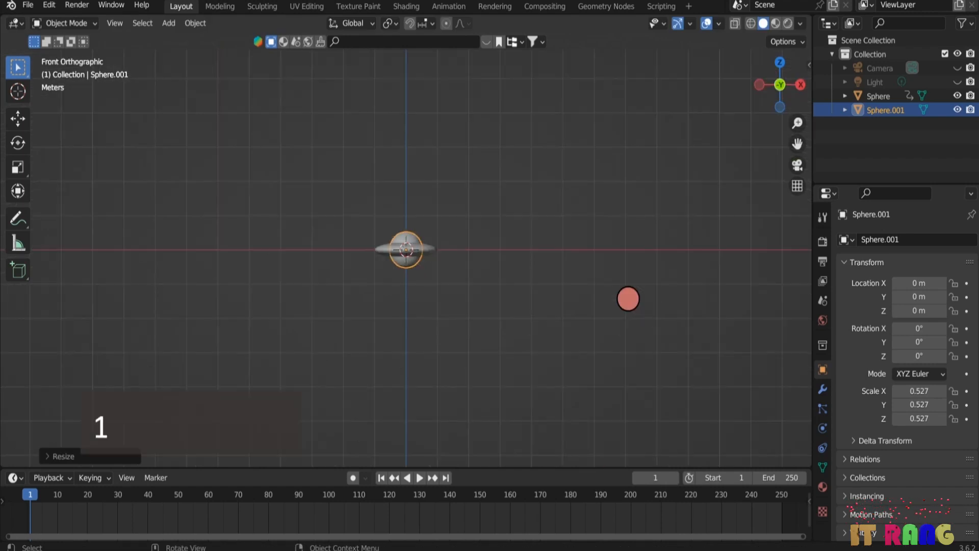
{"action": "middle_click_drag", "start_coordinate": [592, 356], "coordinate": [586, 437], "text": "shift"}
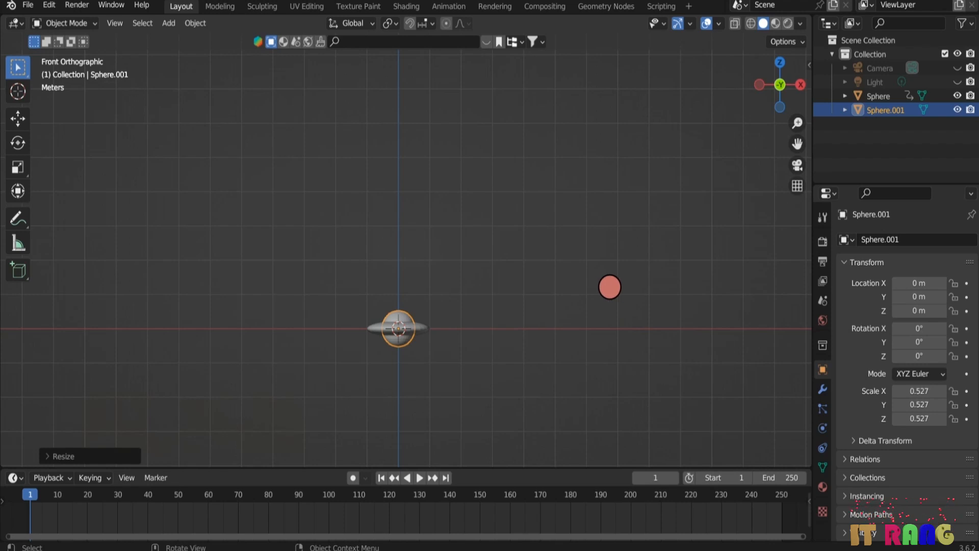
{"action": "key", "text": "i"}
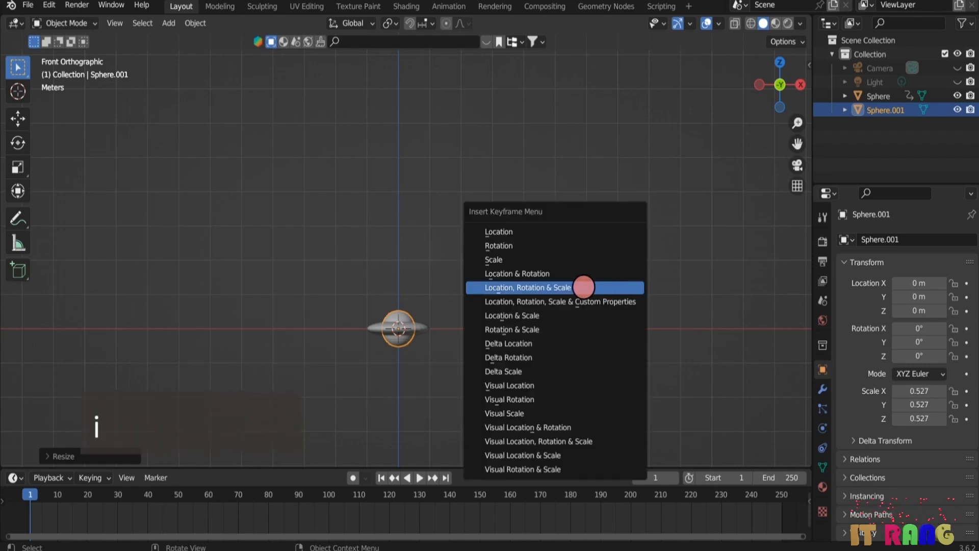
{"action": "left_click", "coordinate": [575, 287]}
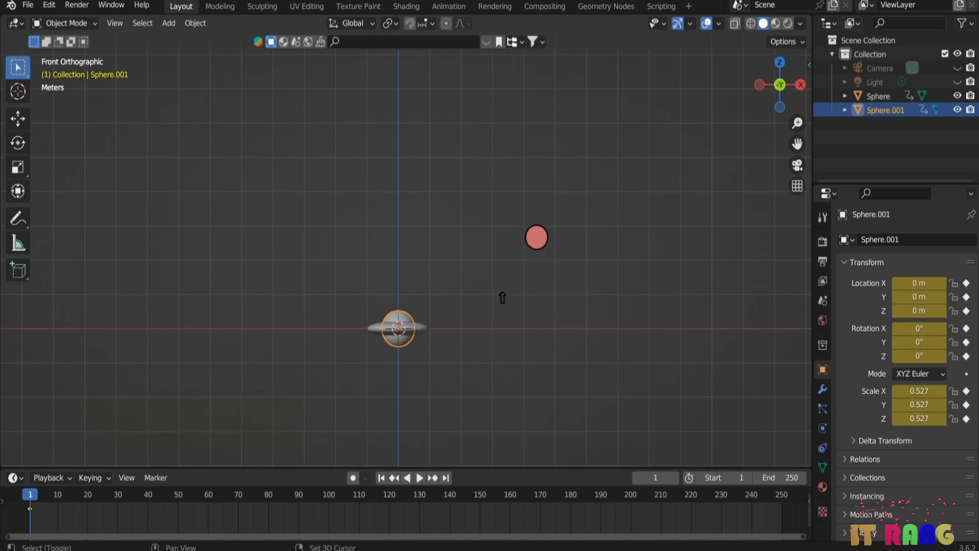
Step: At frame 100, raise the small sphere above the disc along the Z axis by about 5.32 m
{"action": "middle_click_drag", "start_coordinate": [535, 236], "coordinate": [525, 286], "text": "shift"}
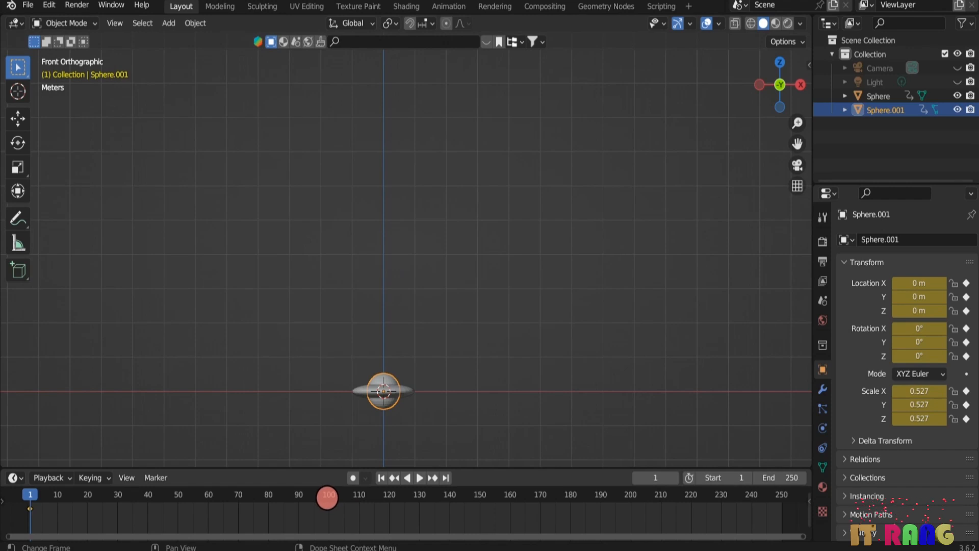
{"action": "left_click", "coordinate": [328, 494]}
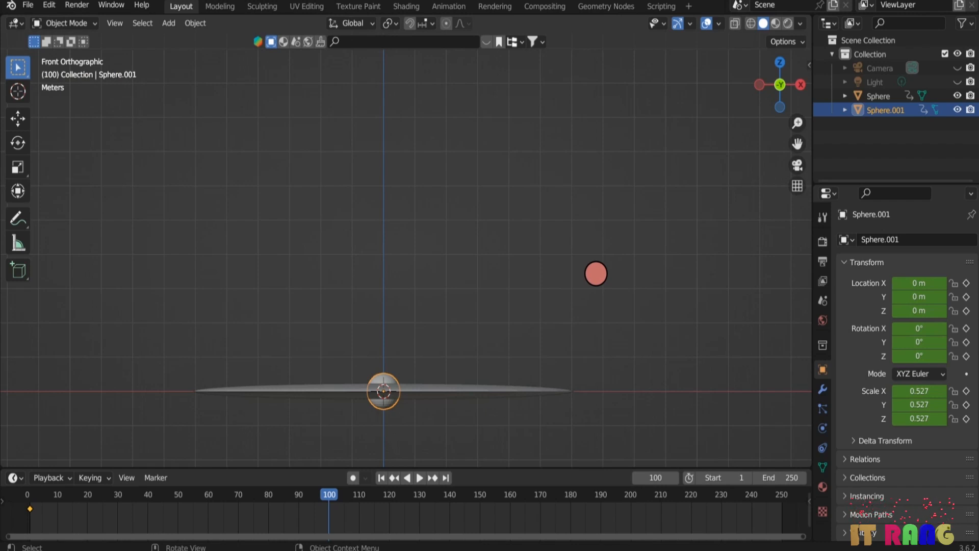
{"action": "key", "text": "g"}
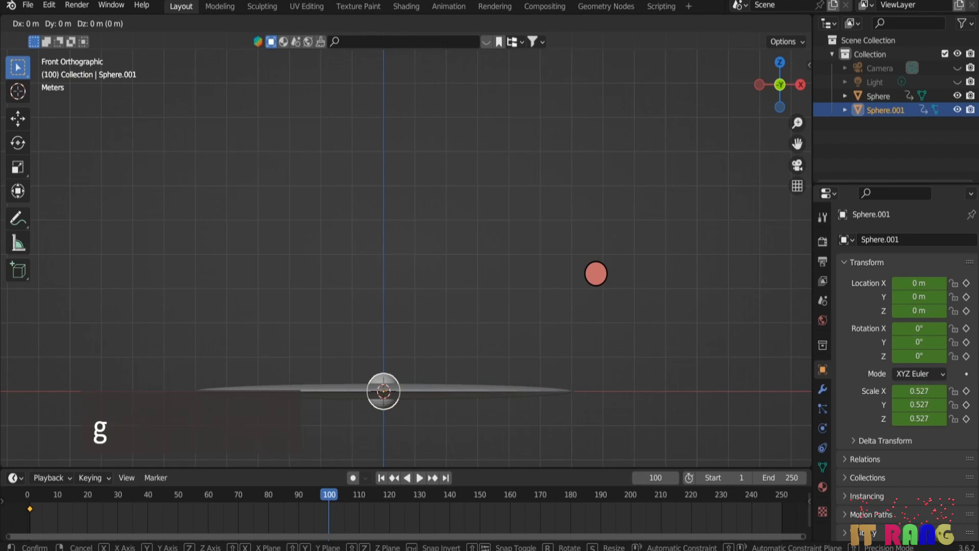
{"action": "key", "text": "z"}
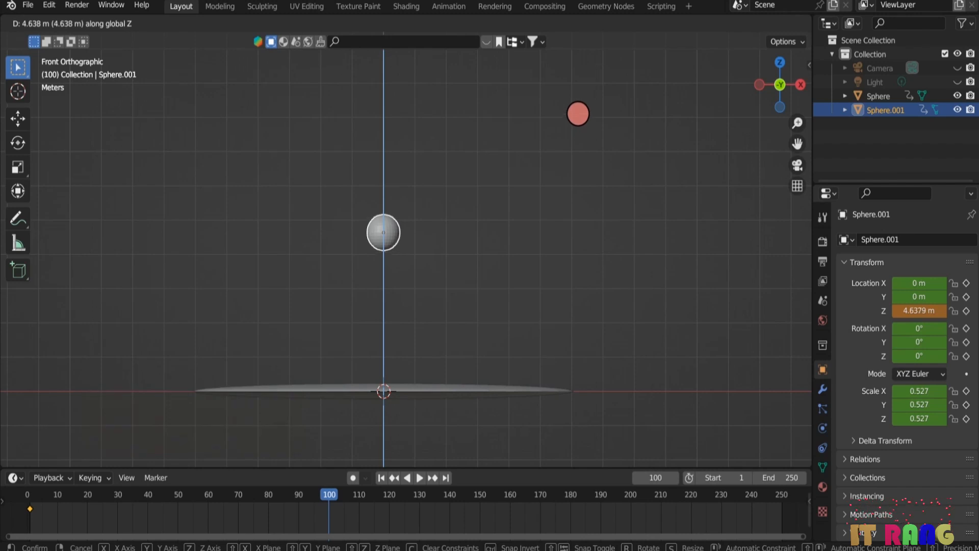
{"action": "left_click", "coordinate": [578, 109]}
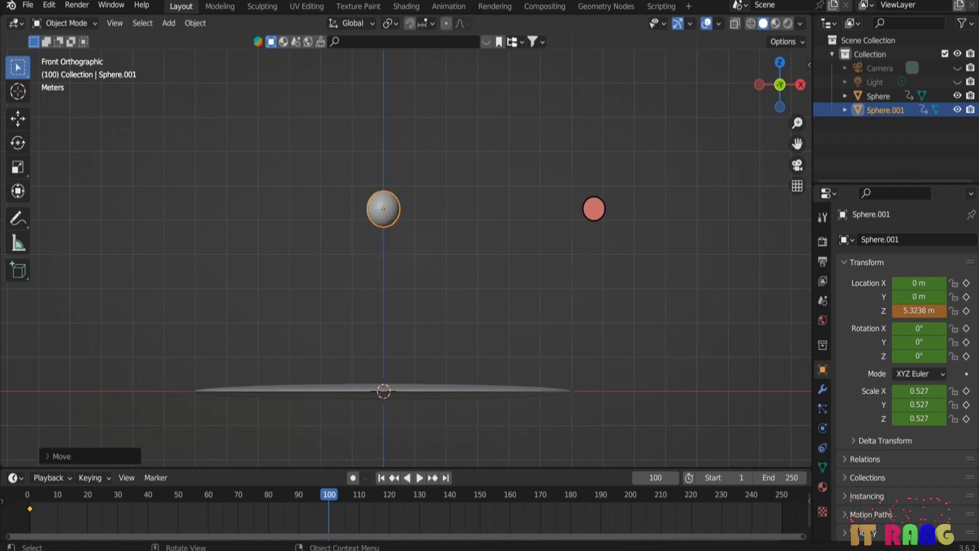
Step: Enlarge the raised sphere uniformly to a scale of about 2.305 and insert a Location, Rotation & Scale keyframe at frame 100
{"action": "key", "text": "s"}
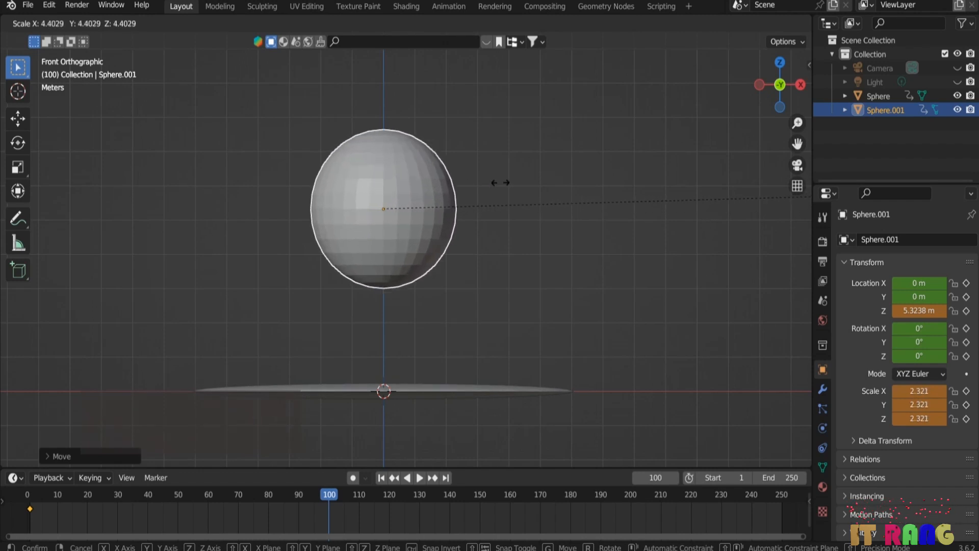
{"action": "left_click", "coordinate": [547, 188]}
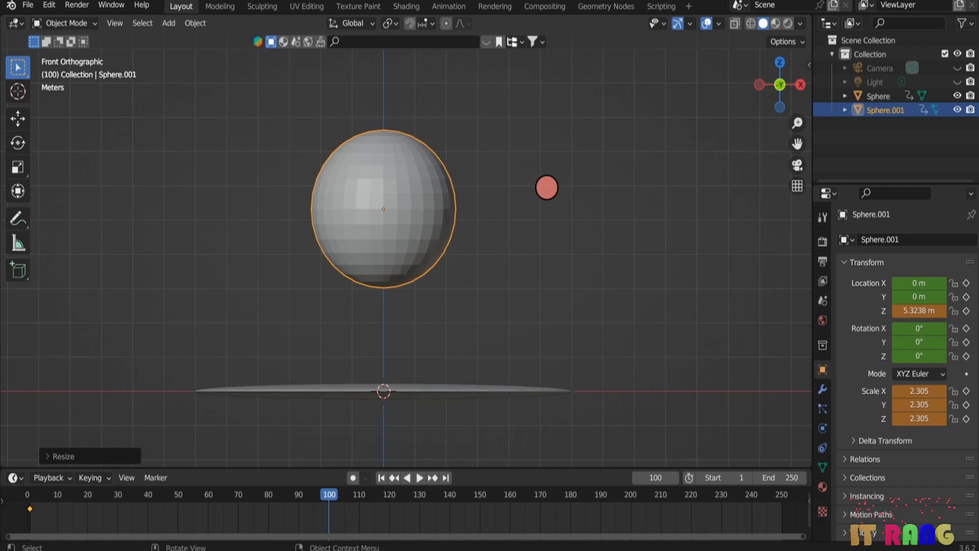
{"action": "key", "text": "i"}
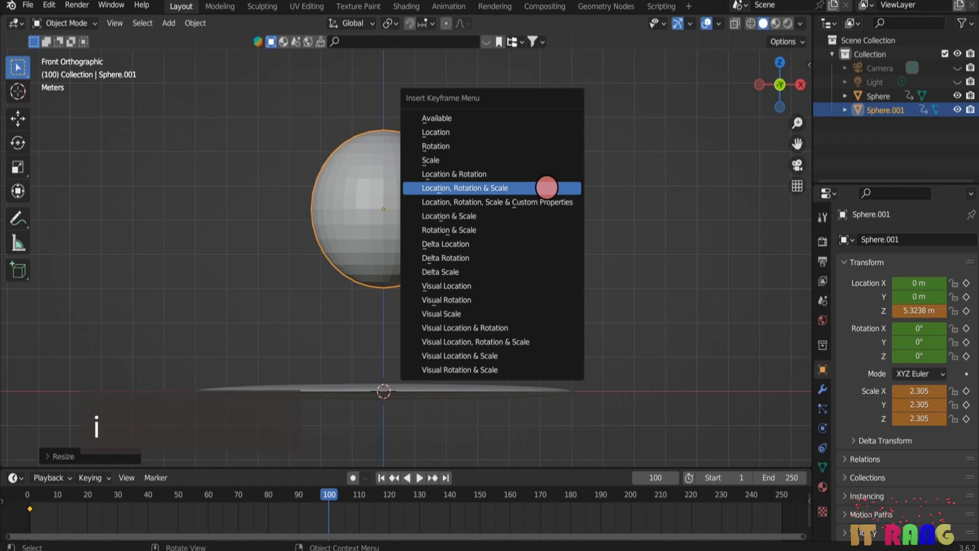
{"action": "left_click", "coordinate": [547, 187]}
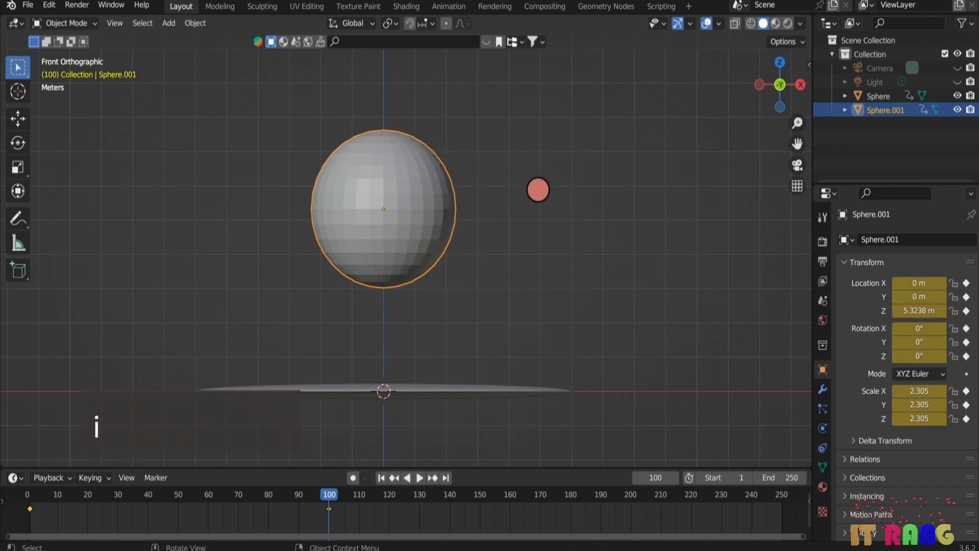
Step: At frame 150, raise the upper sphere along the Z axis to a height of about 9.22 m
{"action": "scroll", "coordinate": [544, 185], "scroll_direction": "down", "scroll_amount": 3}
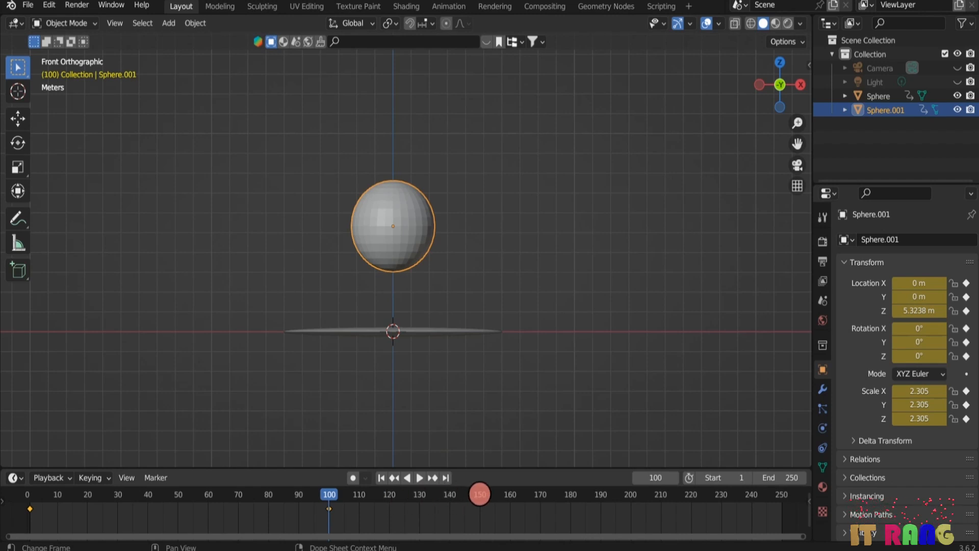
{"action": "left_click", "coordinate": [480, 493]}
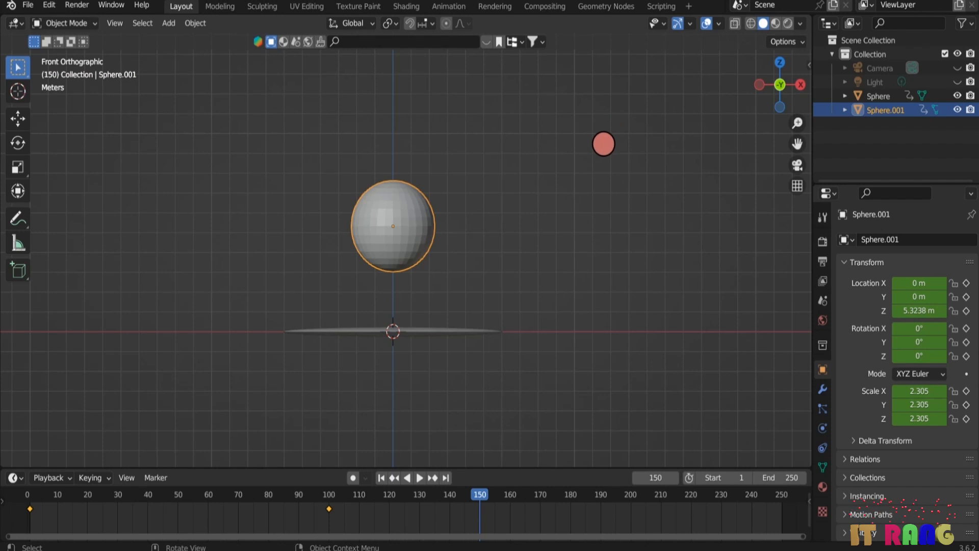
{"action": "key", "text": "g"}
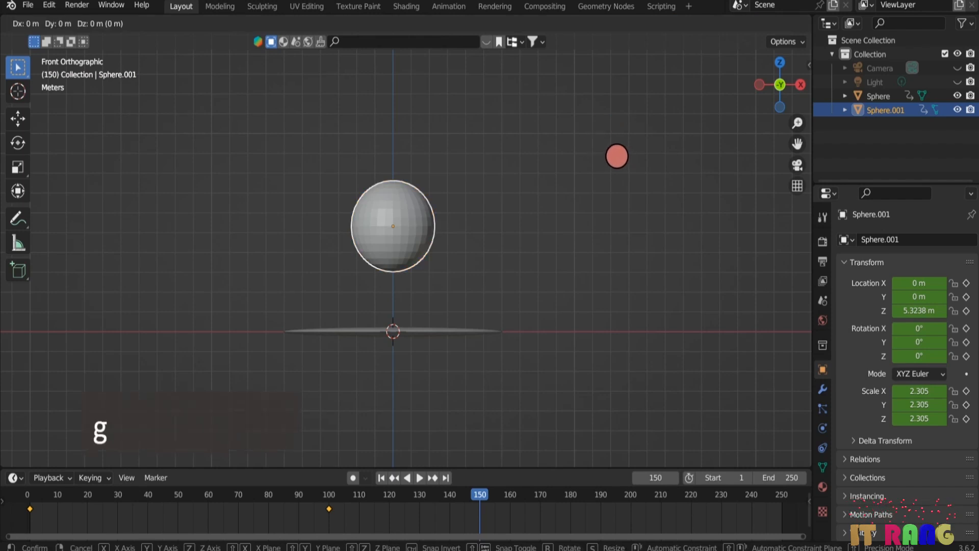
{"action": "key", "text": "z"}
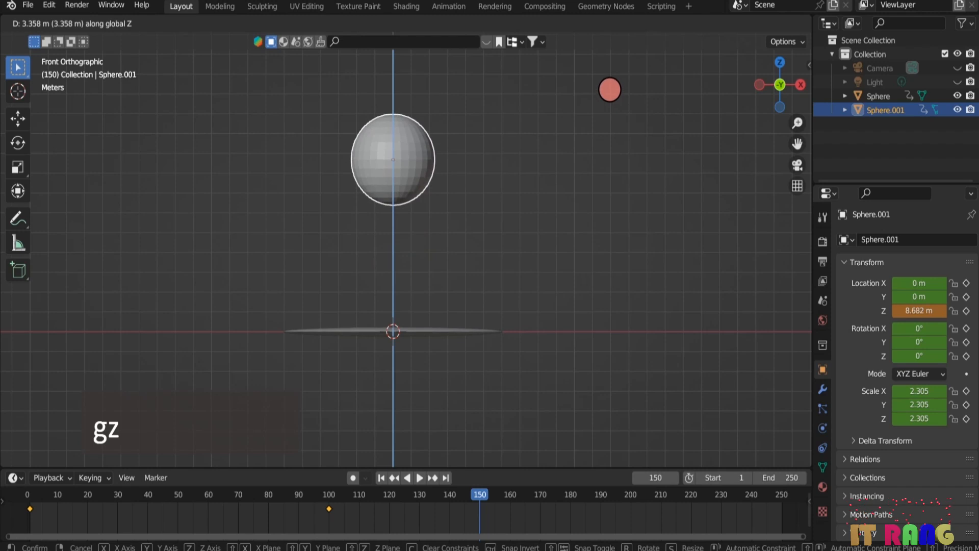
{"action": "left_click", "coordinate": [610, 81]}
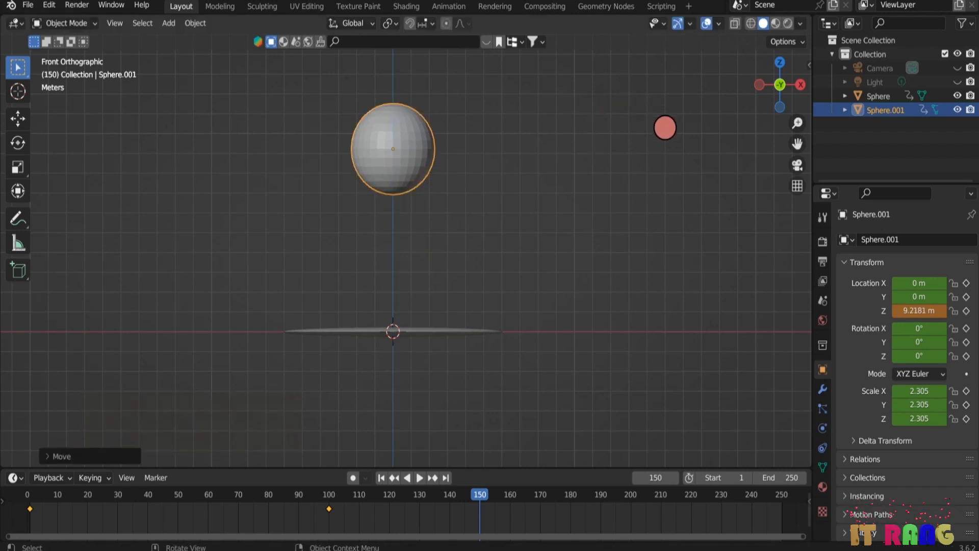
Step: Flatten the raised sphere along the Z axis to a Z scale of about 0.952
{"action": "key", "text": "s"}
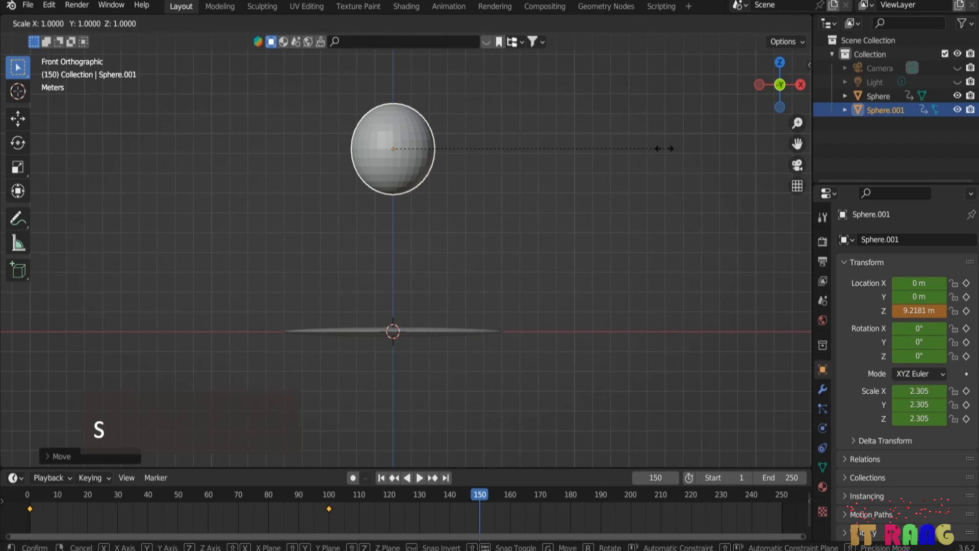
{"action": "key", "text": "z"}
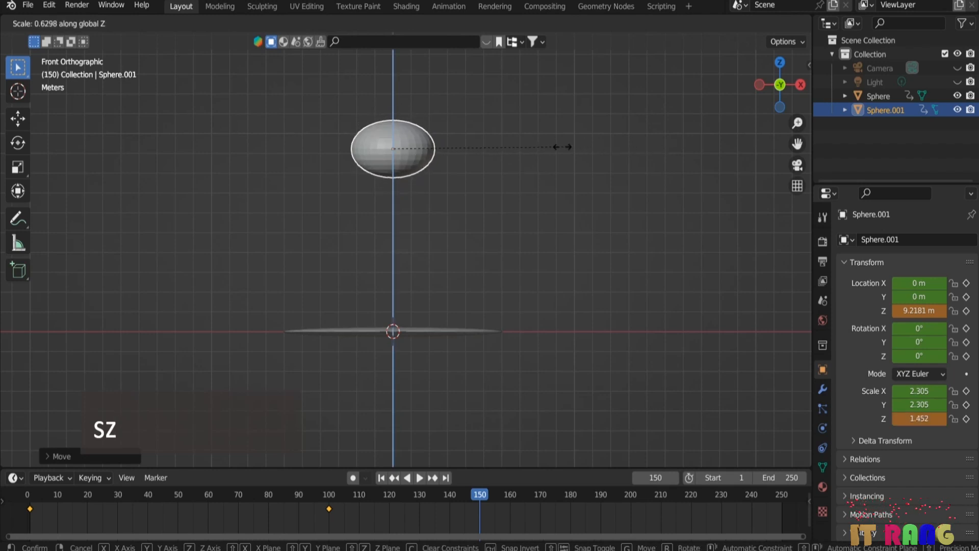
{"action": "left_click", "coordinate": [505, 153]}
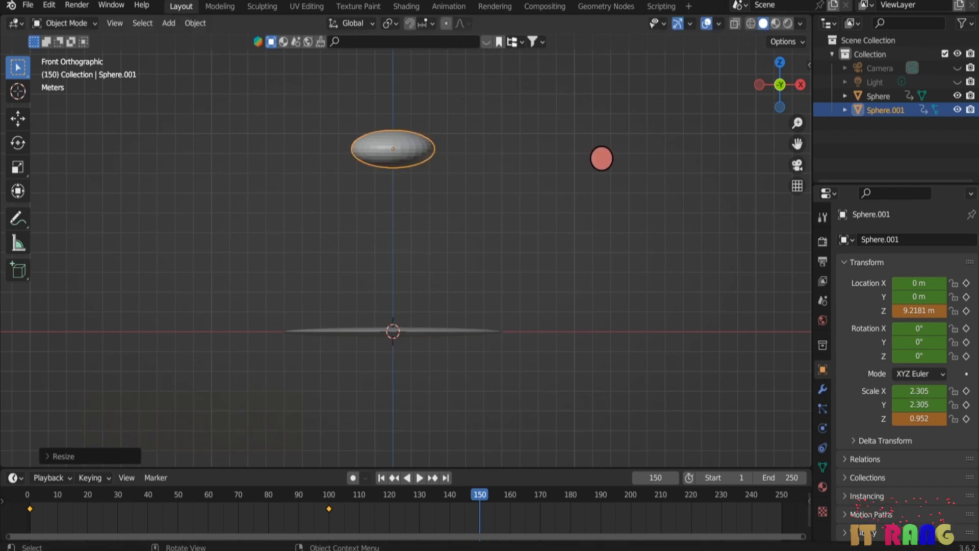
Step: Widen the flattened upper sphere in X and Y to a scale of about 8.682 and insert a Location, Rotation & Scale keyframe at frame 150
{"action": "key", "text": "s"}
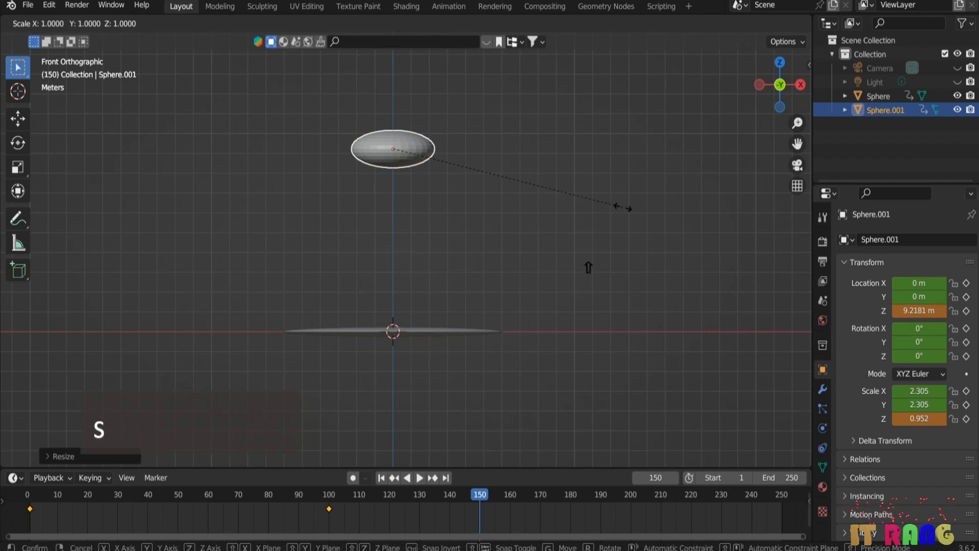
{"action": "key", "text": "shift+z"}
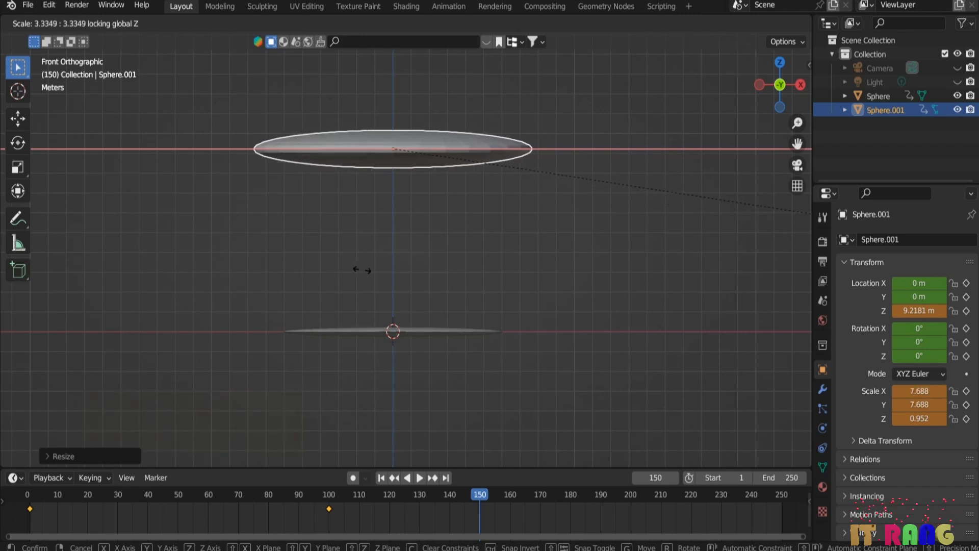
{"action": "left_click", "coordinate": [465, 267]}
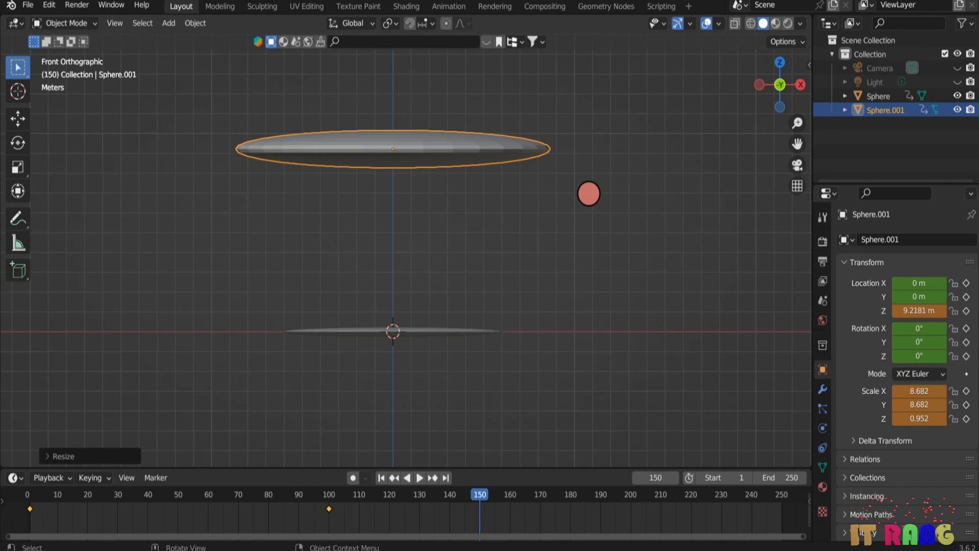
{"action": "key", "text": "i"}
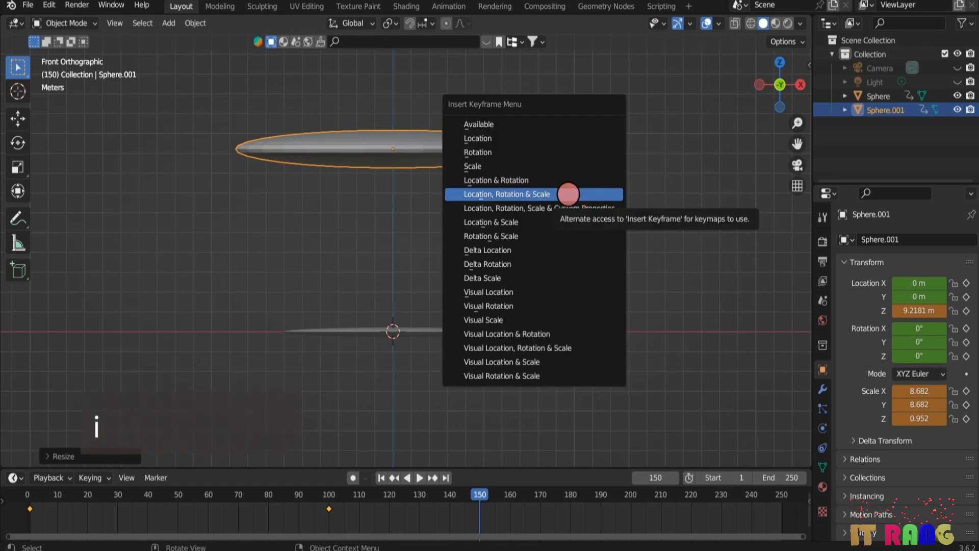
{"action": "left_click", "coordinate": [565, 196]}
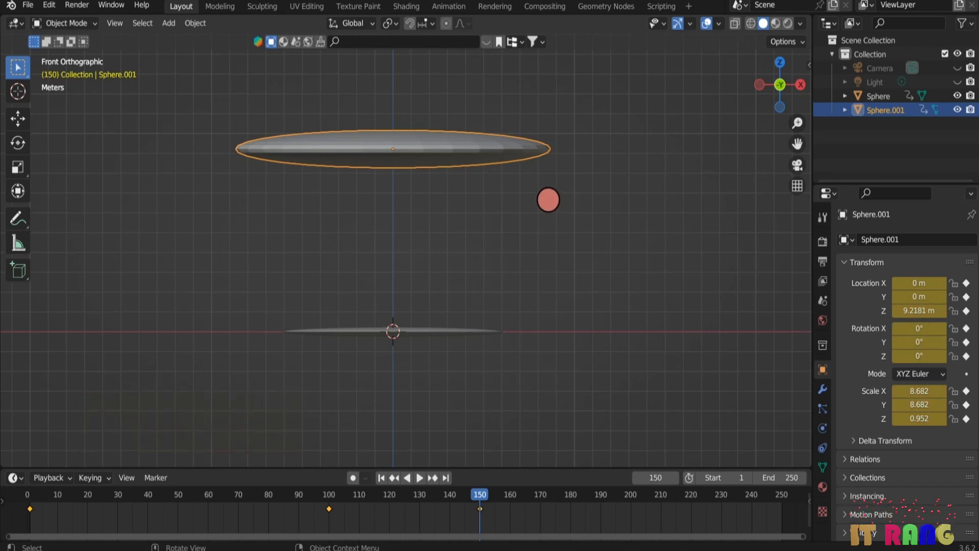
Step: Play the animation from frame 1 to check both spheres' motion, stop it and return to frame 1
{"action": "left_click", "coordinate": [381, 478]}
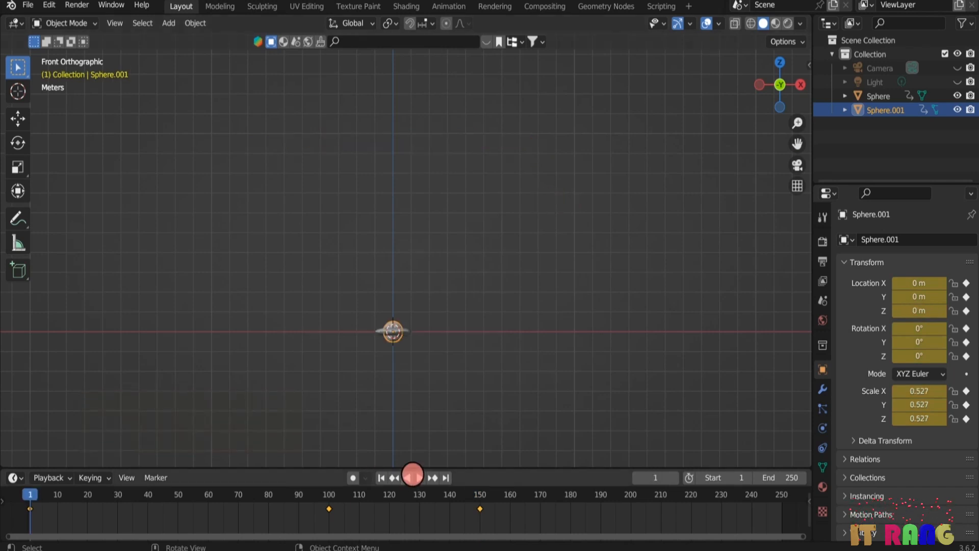
{"action": "left_click", "coordinate": [413, 477]}
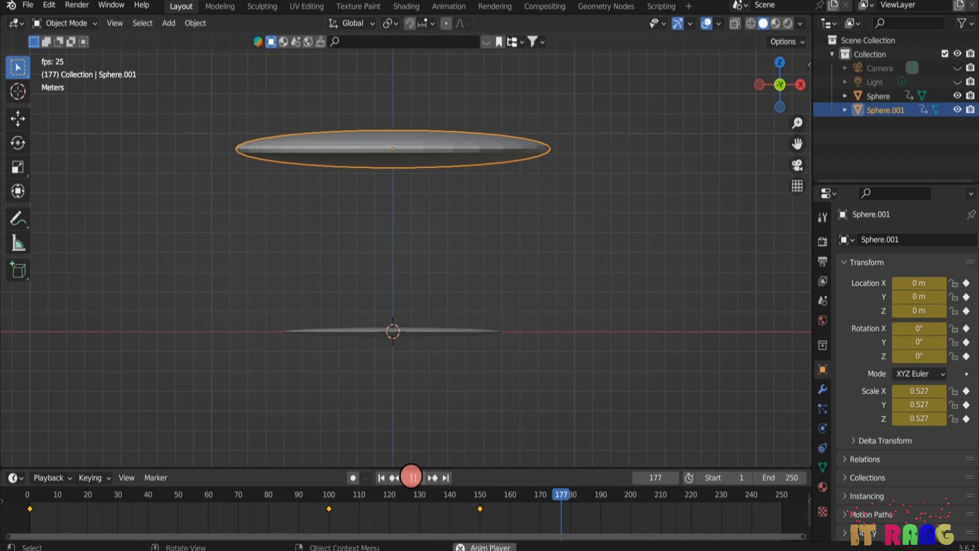
{"action": "left_click", "coordinate": [411, 477]}
{"action": "left_click", "coordinate": [381, 478]}
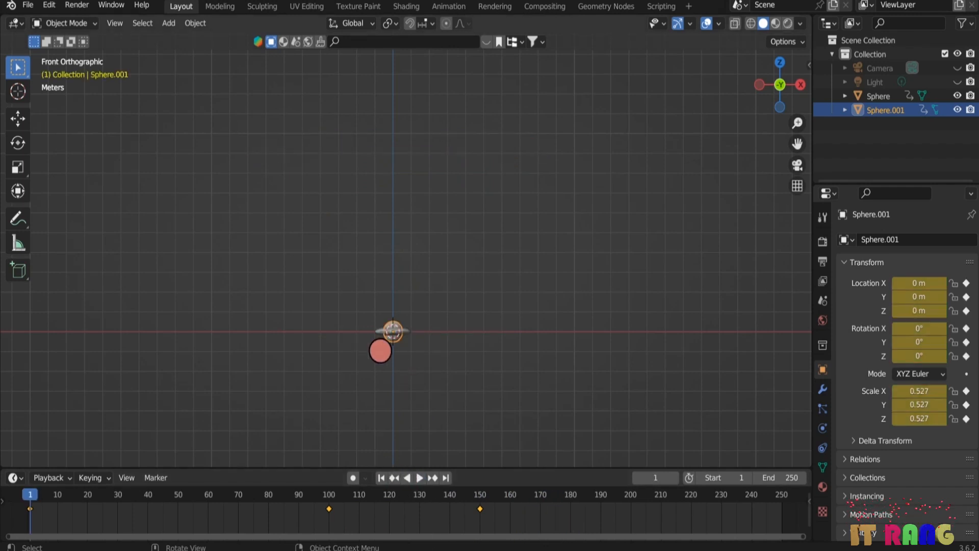
Step: Apply the Quick Smoke effect to the flattened disc at the origin with the Smoke & Fire style
{"action": "middle_click_drag", "start_coordinate": [271, 323], "coordinate": [330, 371]}
{"action": "scroll", "coordinate": [325, 367], "scroll_direction": "down", "scroll_amount": 5}
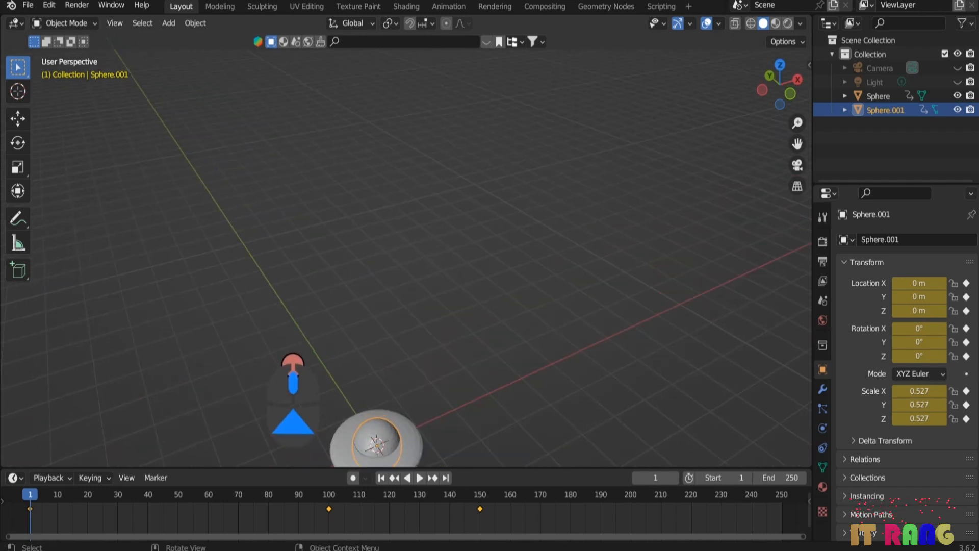
{"action": "middle_click_drag", "start_coordinate": [525, 321], "coordinate": [486, 290]}
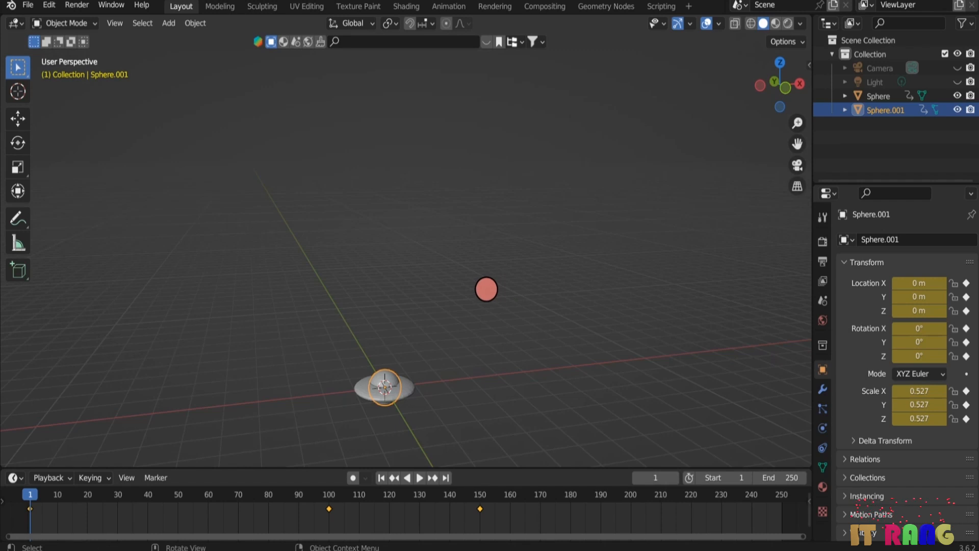
{"action": "scroll", "coordinate": [487, 288], "scroll_direction": "down", "scroll_amount": 2}
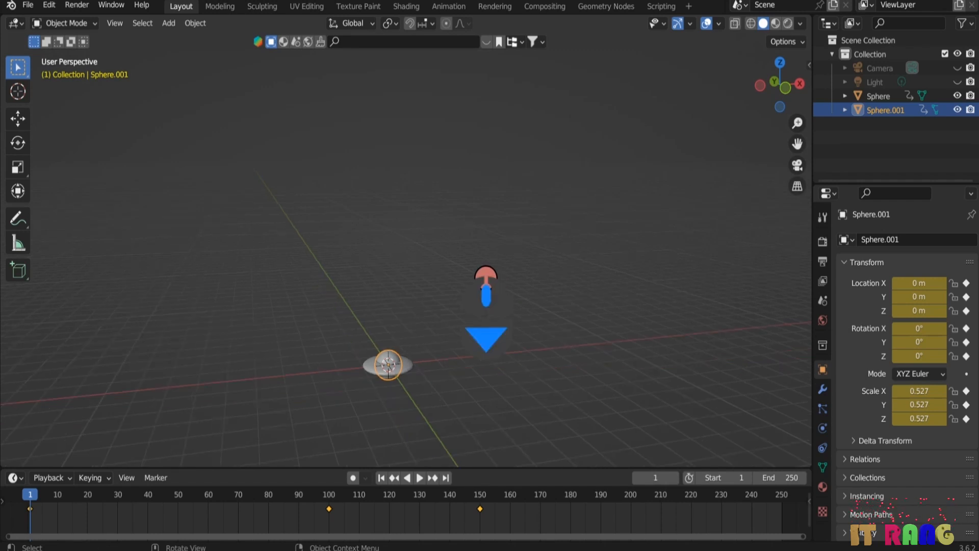
{"action": "left_click", "coordinate": [405, 363]}
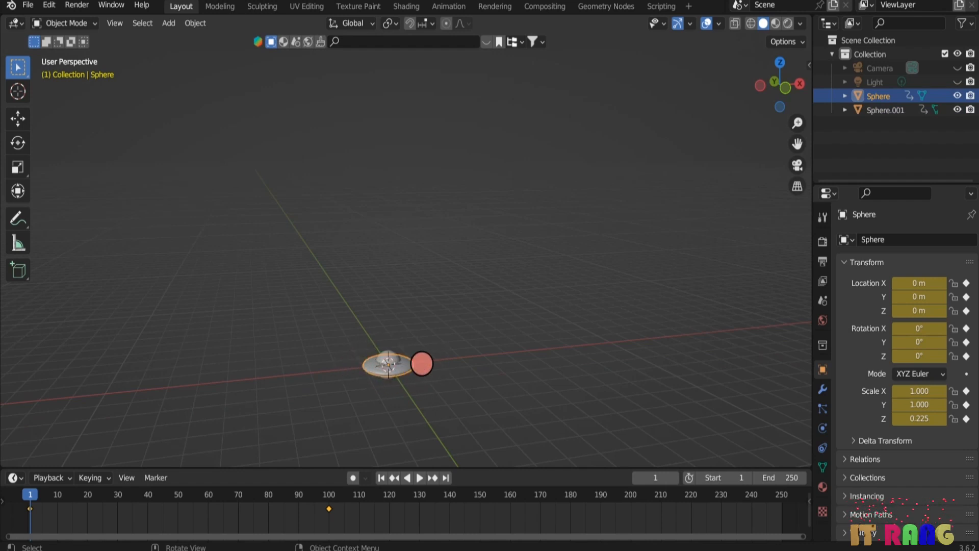
{"action": "left_click", "coordinate": [193, 24]}
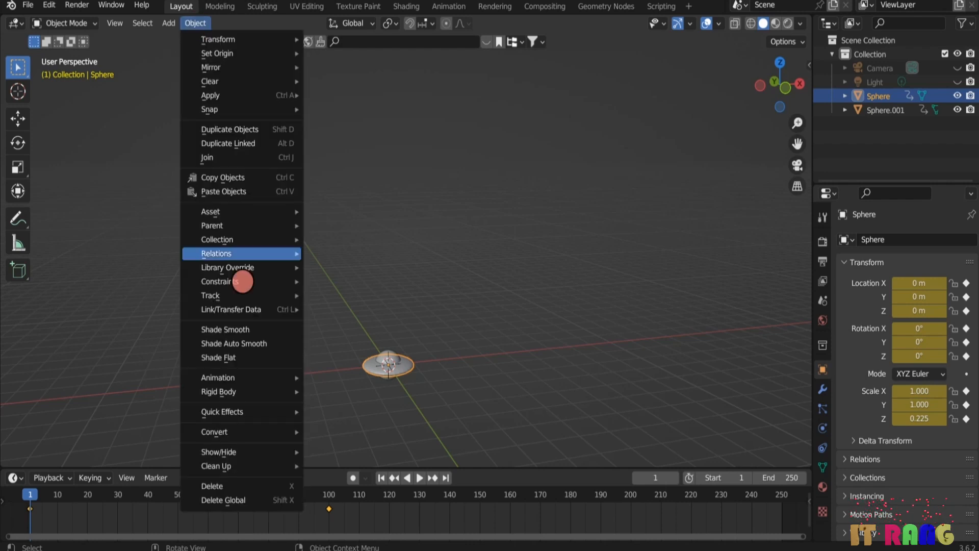
{"action": "mouse_move", "coordinate": [234, 377]}
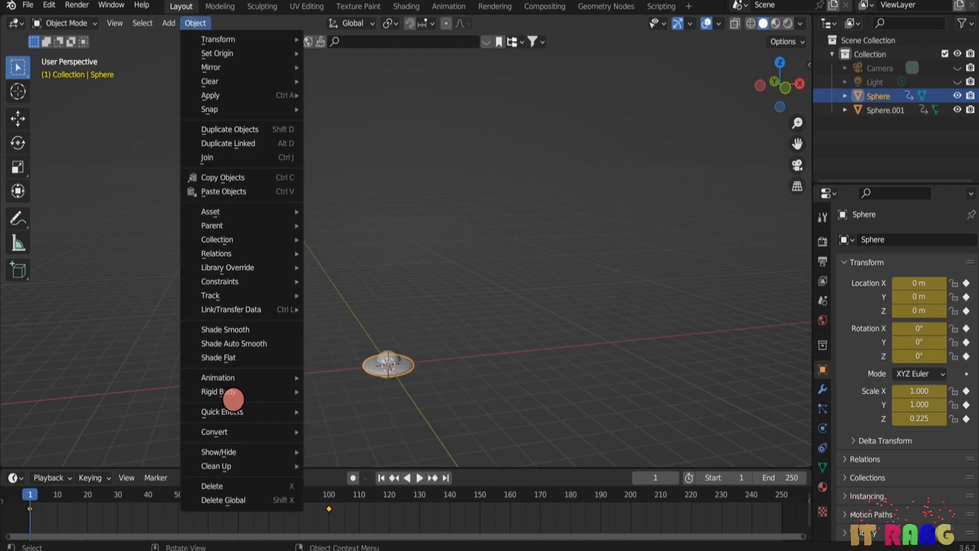
{"action": "mouse_move", "coordinate": [232, 411]}
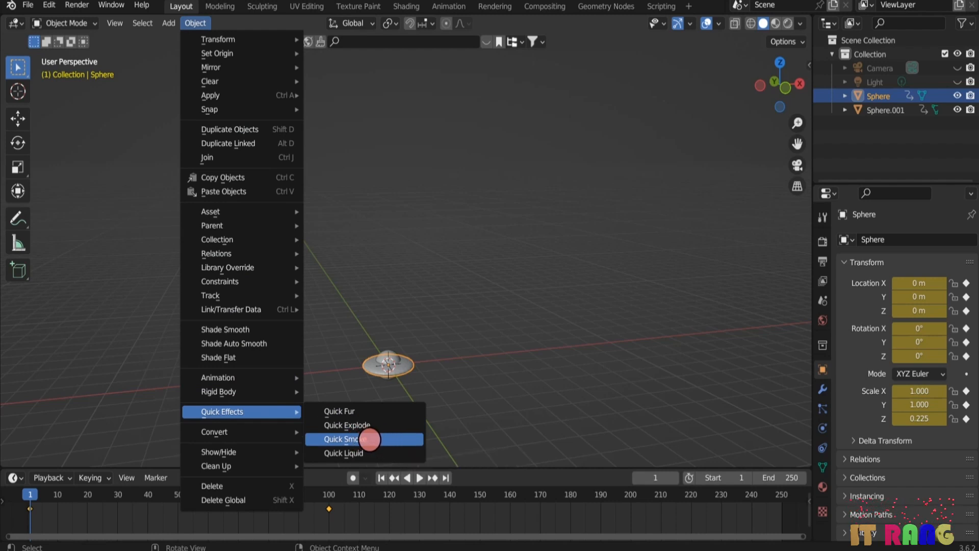
{"action": "left_click", "coordinate": [369, 439]}
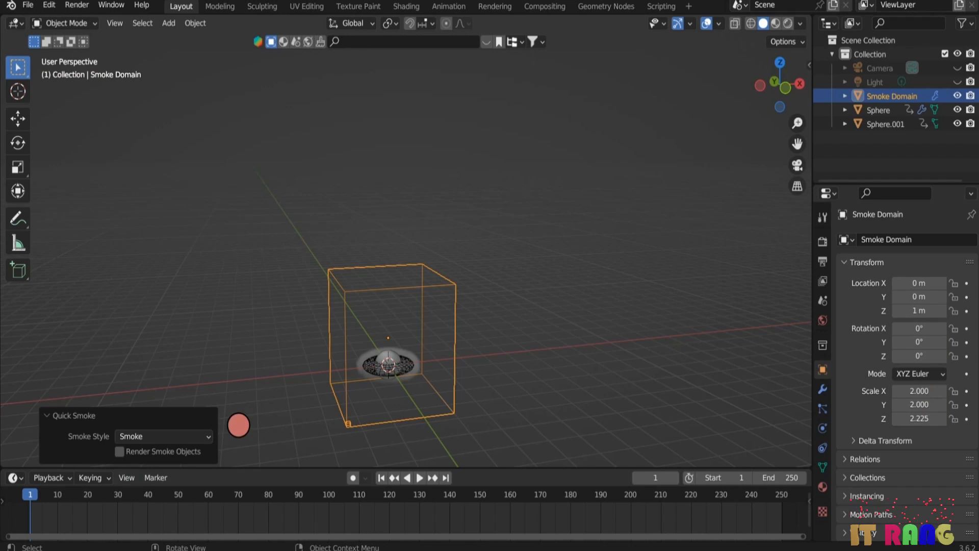
{"action": "left_click", "coordinate": [210, 436]}
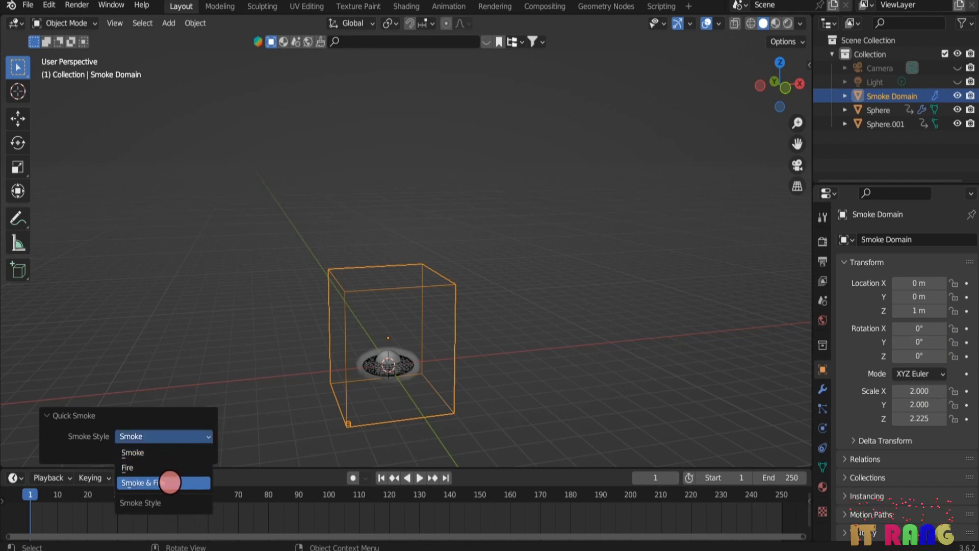
{"action": "left_click", "coordinate": [170, 482]}
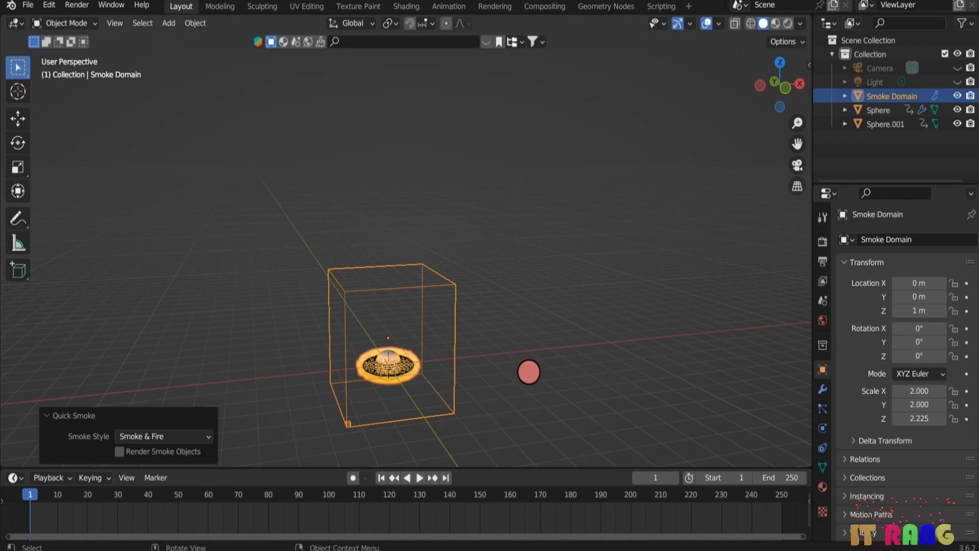
Step: Flatten the smoke domain along the Z axis to a Z scale of about 0.333
{"action": "middle_click_drag", "start_coordinate": [529, 377], "coordinate": [522, 378]}
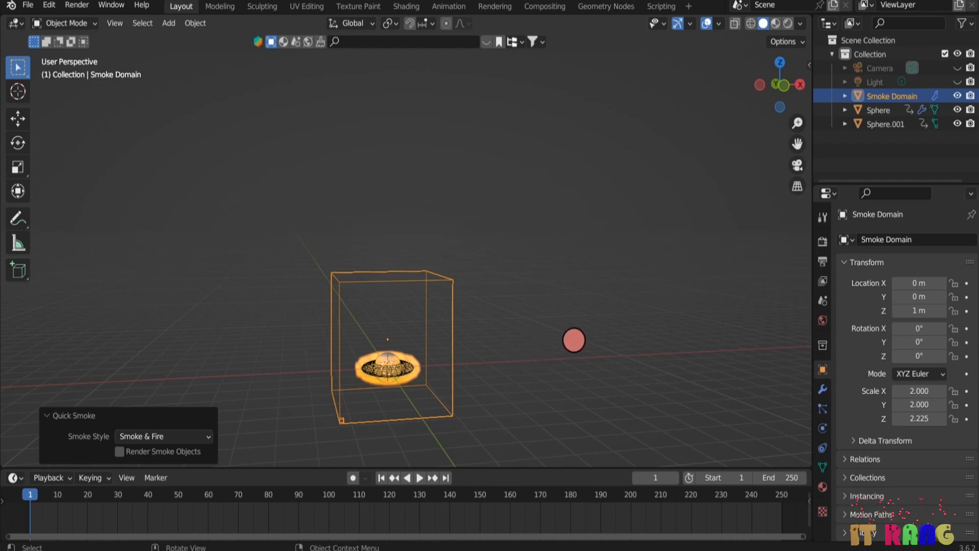
{"action": "key", "text": "s"}
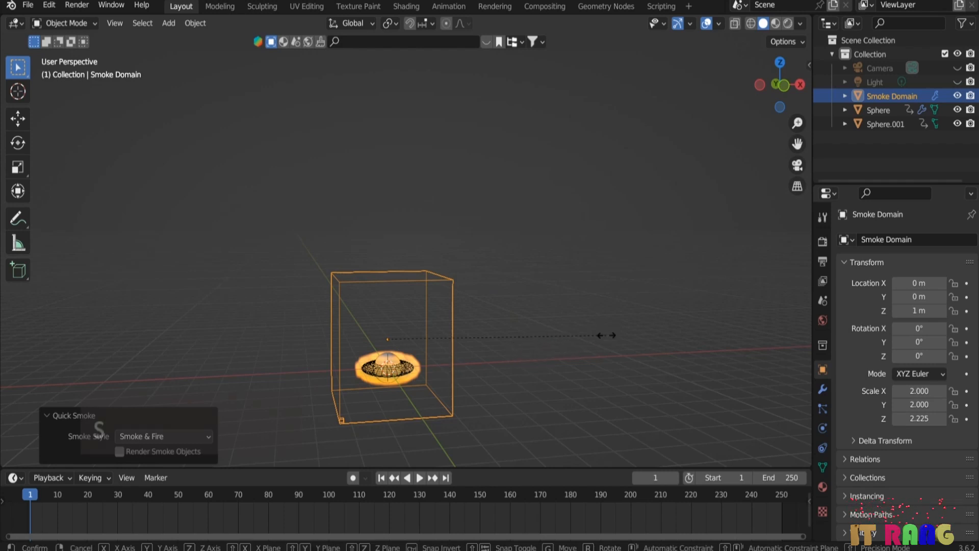
{"action": "key", "text": "z"}
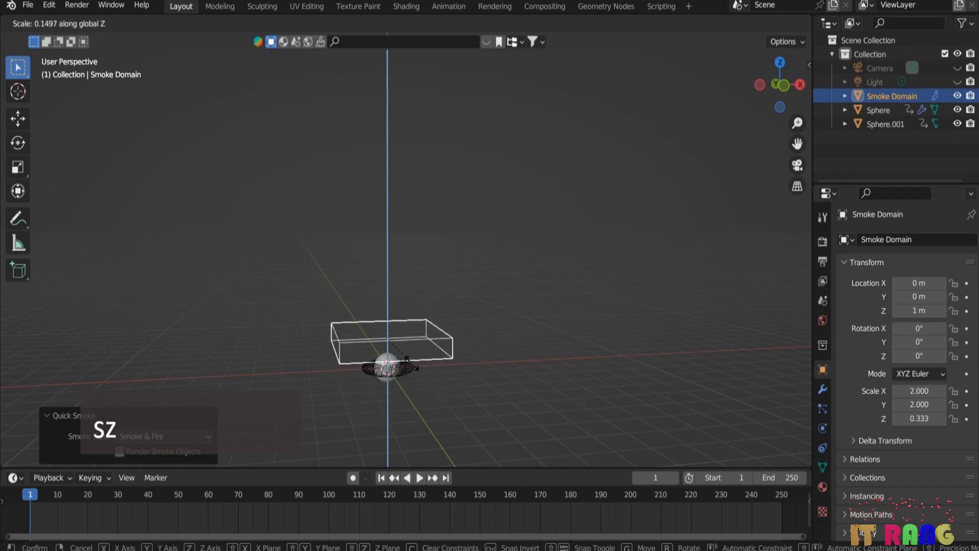
{"action": "left_click", "coordinate": [406, 359]}
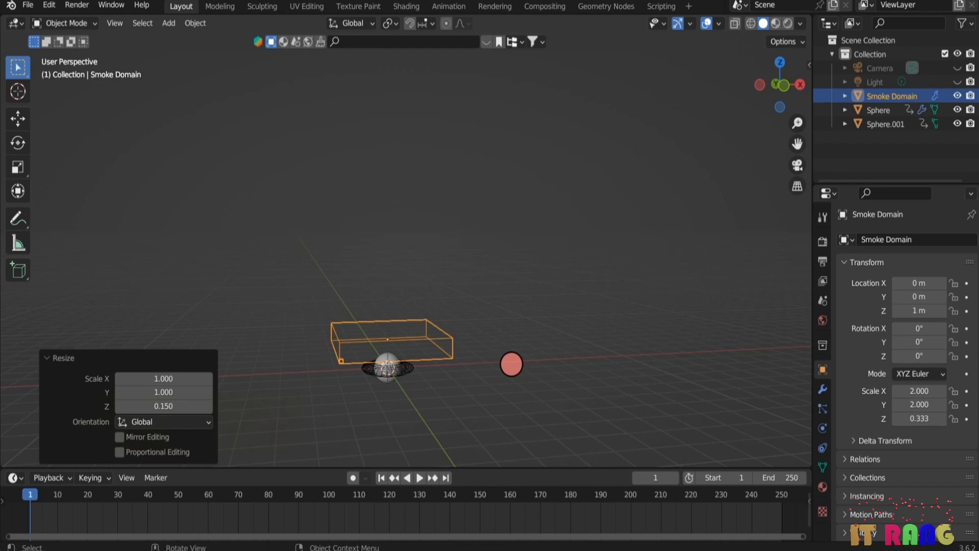
Step: In front view, lower the smoke domain along the Z axis by about 1.02 m so it encloses the disc
{"action": "key", "text": "1"}
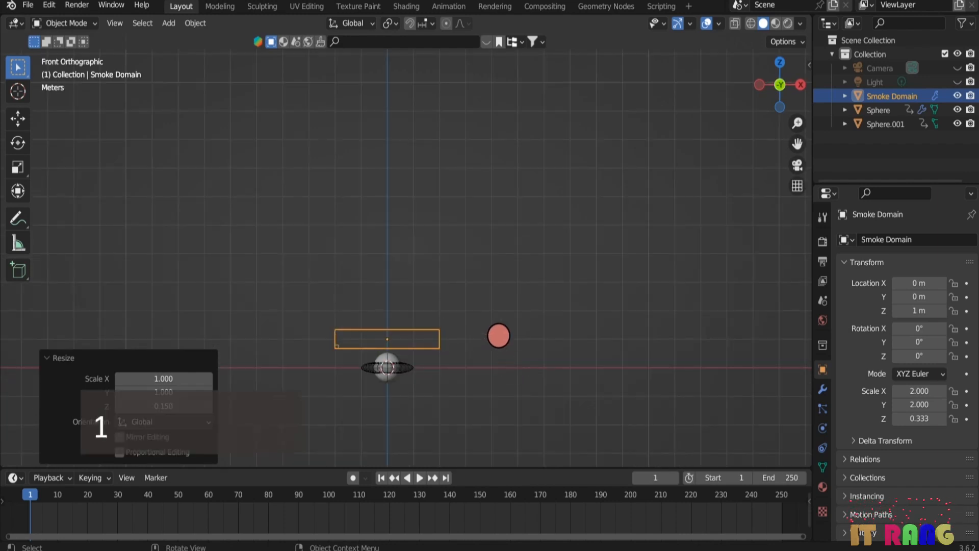
{"action": "key", "text": "g"}
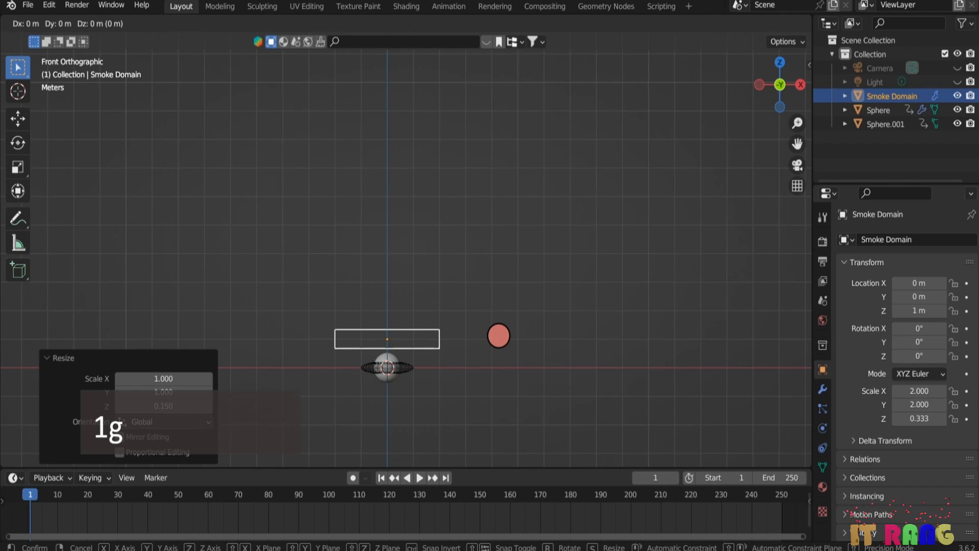
{"action": "key", "text": "z"}
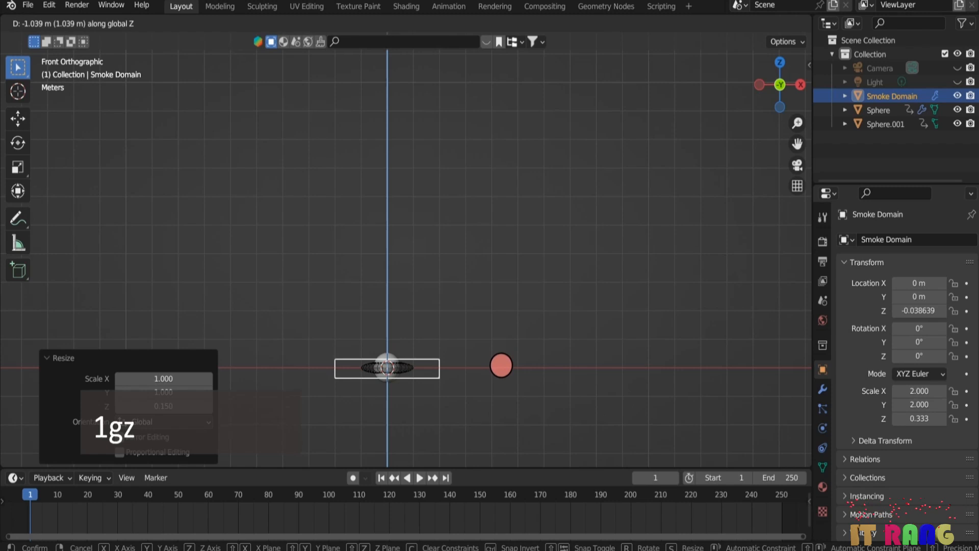
{"action": "left_click", "coordinate": [494, 374]}
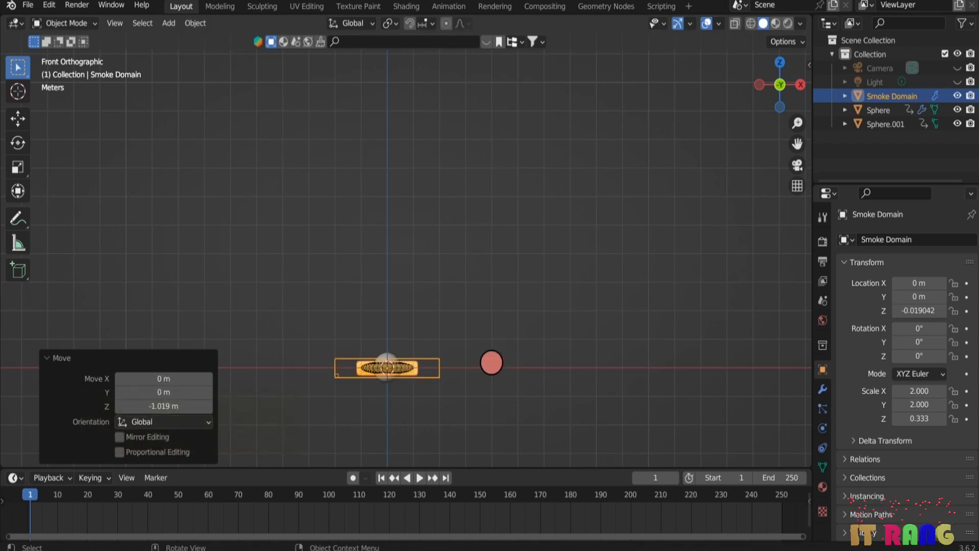
Step: At frame 100, widen the flat smoke domain in X and Y to a scale of about 7.309, and return to frame 1
{"action": "left_click_drag", "start_coordinate": [32, 495], "coordinate": [329, 492]}
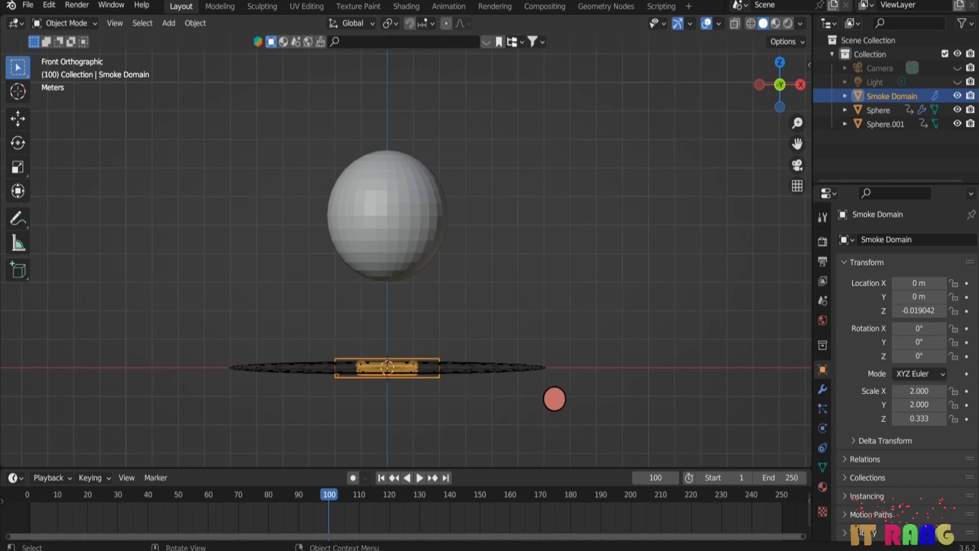
{"action": "key", "text": "s"}
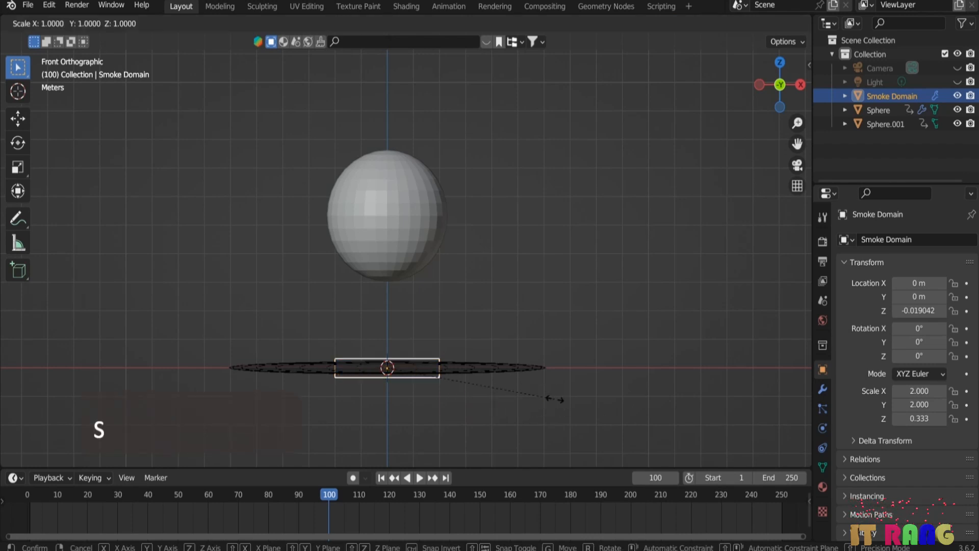
{"action": "key", "text": "shift+z"}
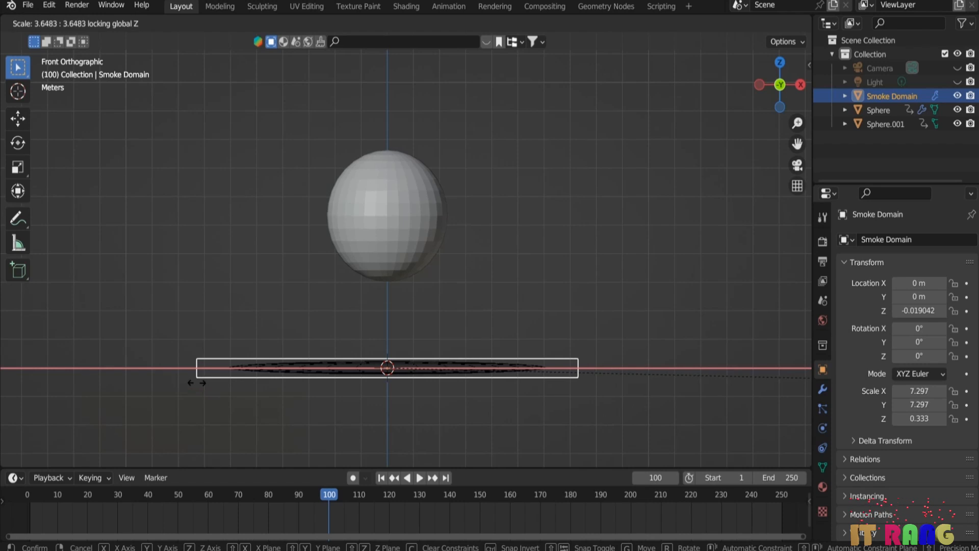
{"action": "left_click", "coordinate": [197, 382]}
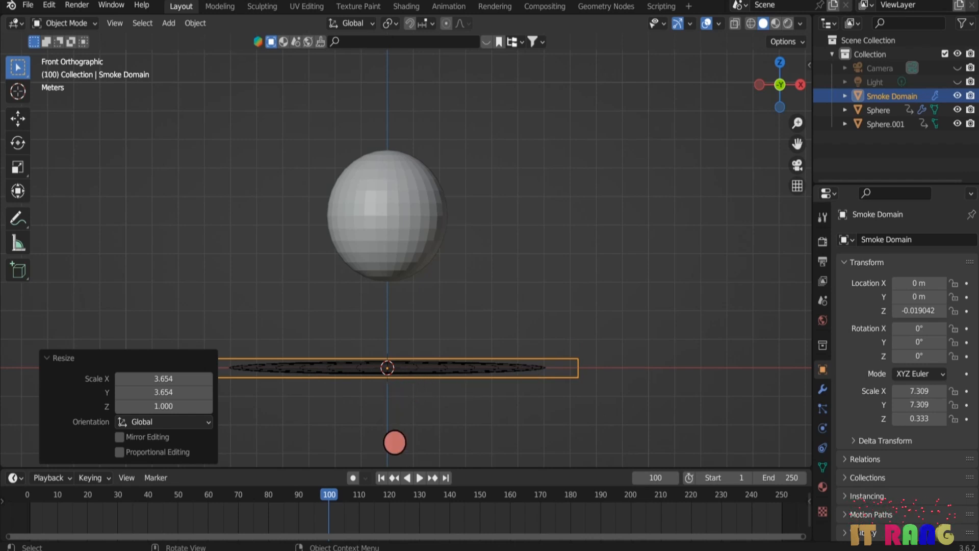
{"action": "left_click", "coordinate": [381, 477]}
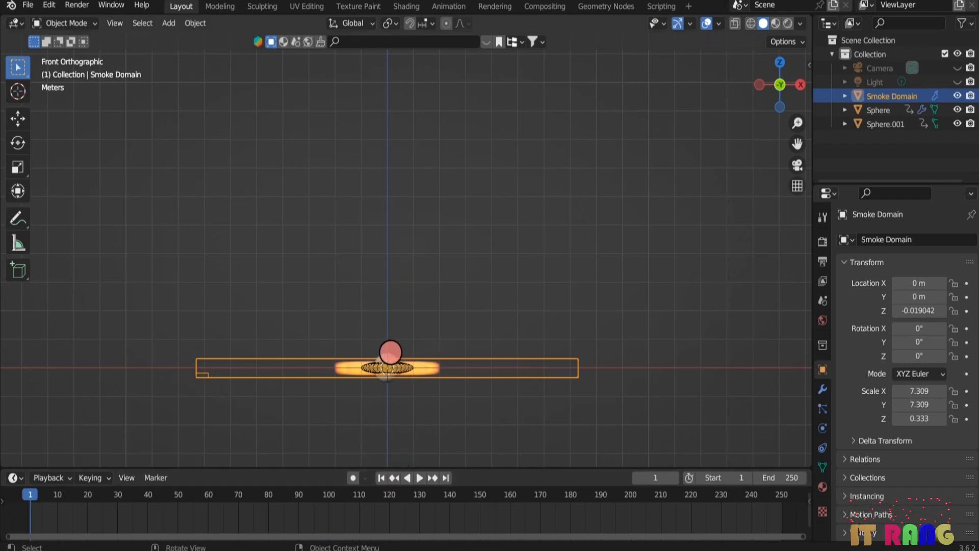
Step: Apply the Quick Smoke effect to the small rising sphere at the origin with the Smoke & Fire style
{"action": "left_click", "coordinate": [391, 353]}
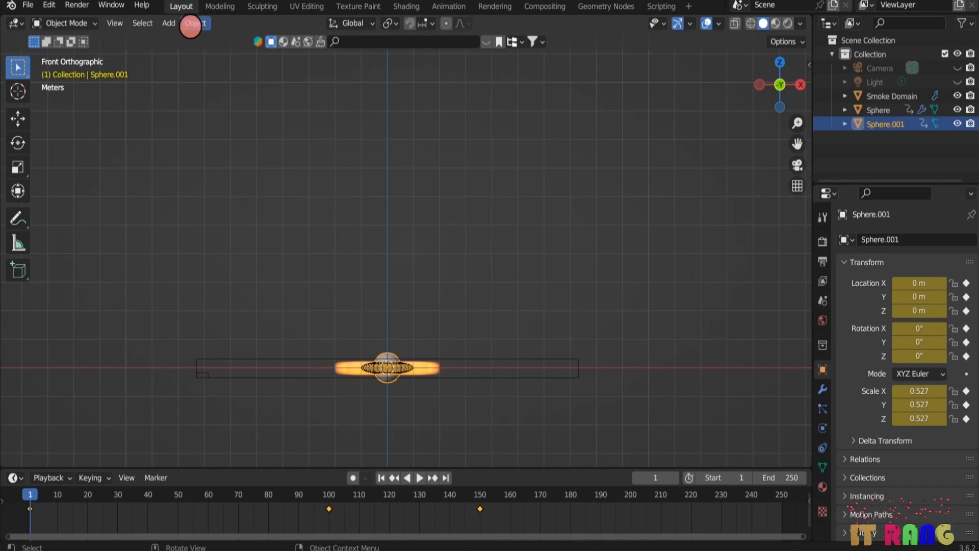
{"action": "left_click", "coordinate": [194, 23]}
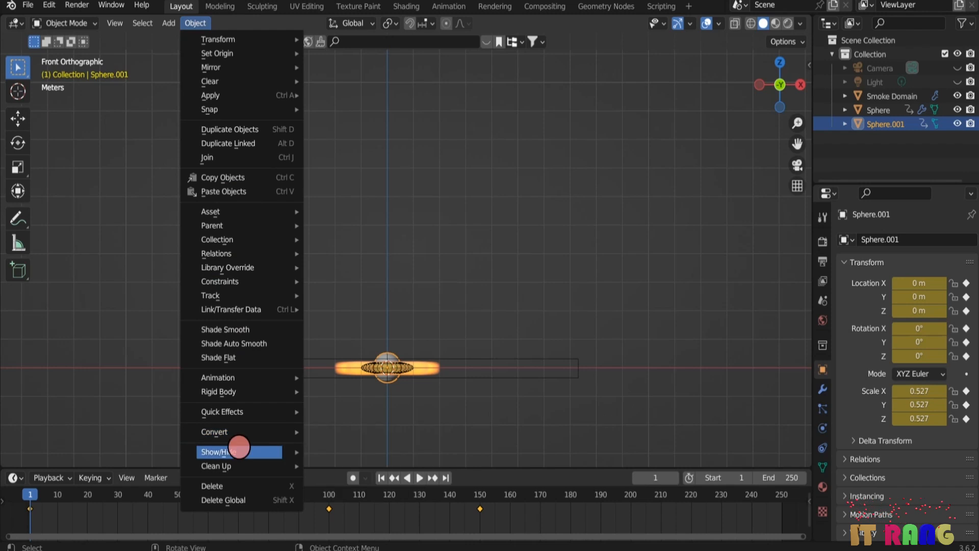
{"action": "mouse_move", "coordinate": [236, 433]}
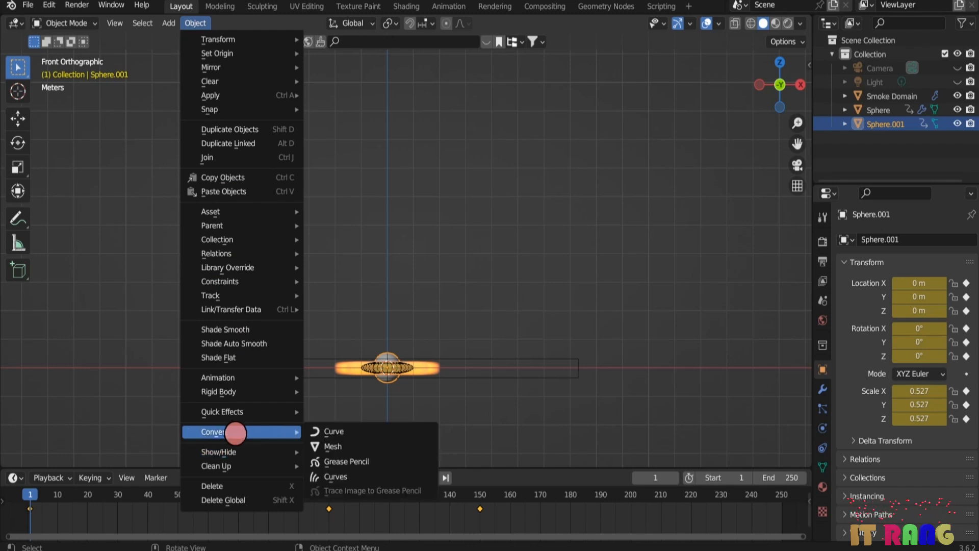
{"action": "mouse_move", "coordinate": [253, 413]}
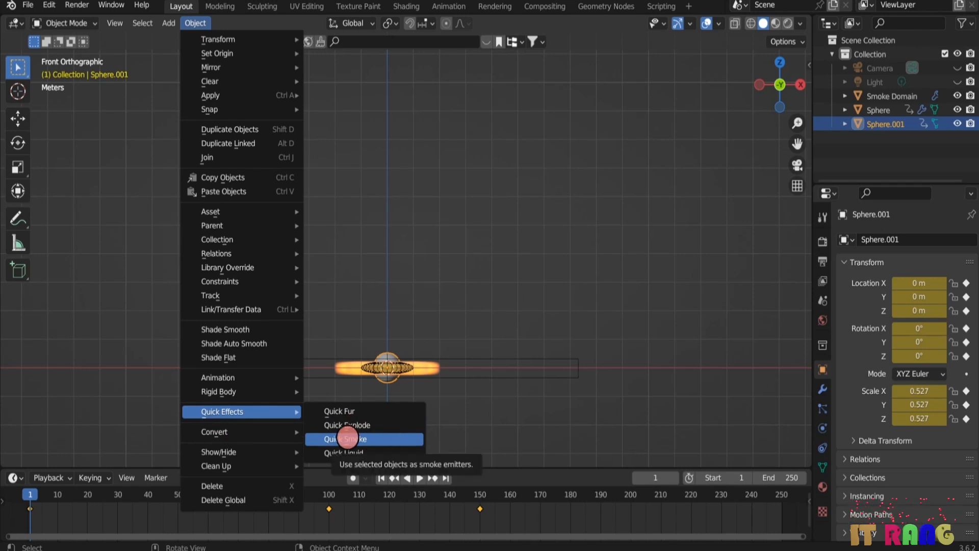
{"action": "left_click", "coordinate": [347, 439]}
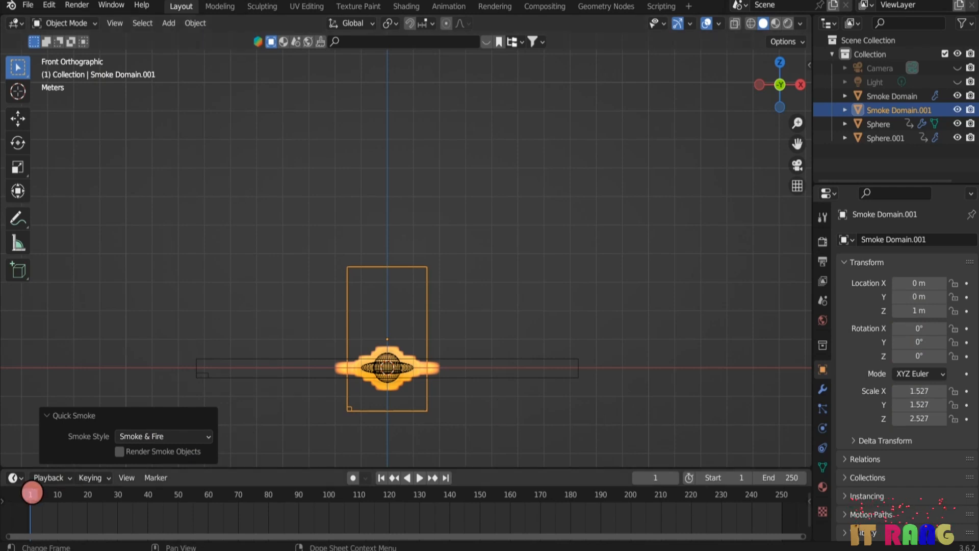
Step: At frame 150, widen the rising sphere's smoke domain in X and Y to a scale of about 10.951
{"action": "left_click_drag", "start_coordinate": [32, 493], "coordinate": [329, 492]}
{"action": "left_click", "coordinate": [413, 478]}
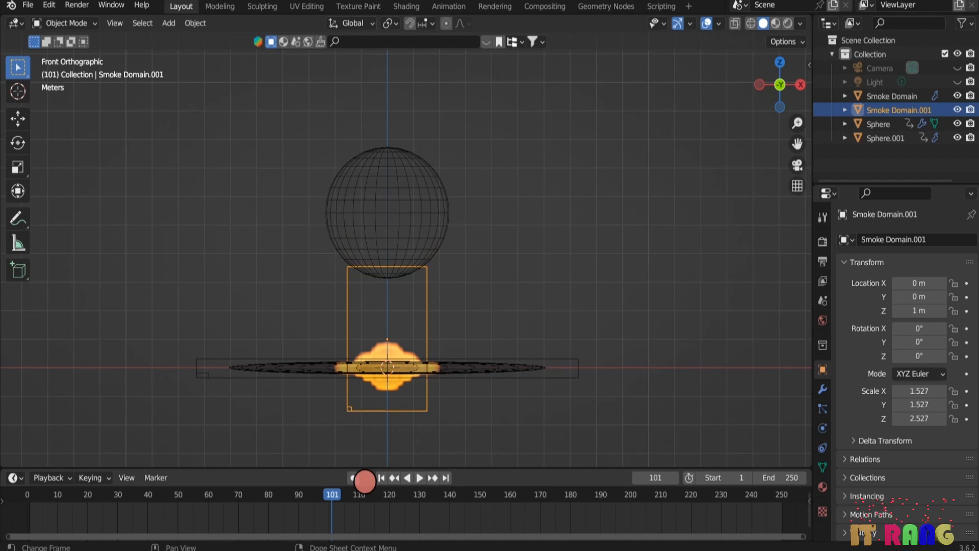
{"action": "left_click", "coordinate": [329, 493]}
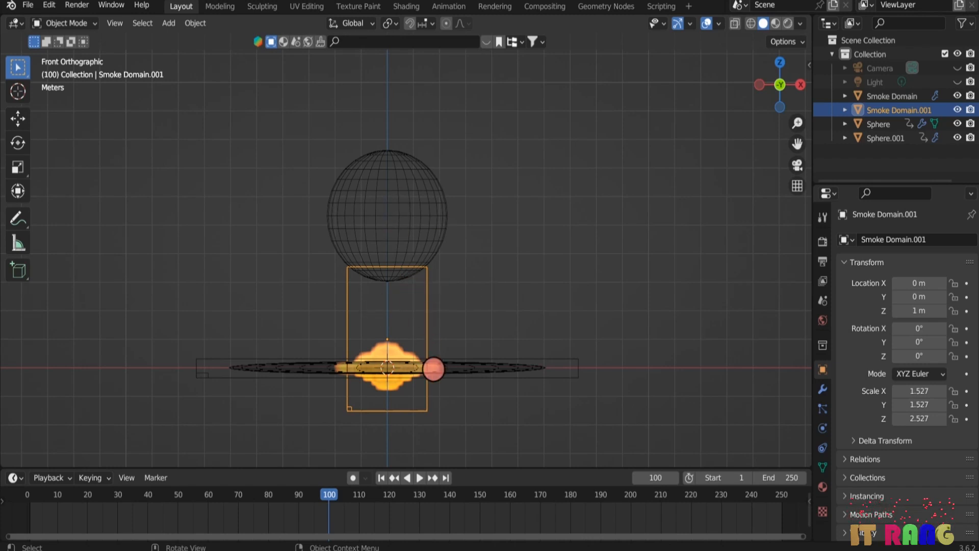
{"action": "left_click", "coordinate": [420, 478]}
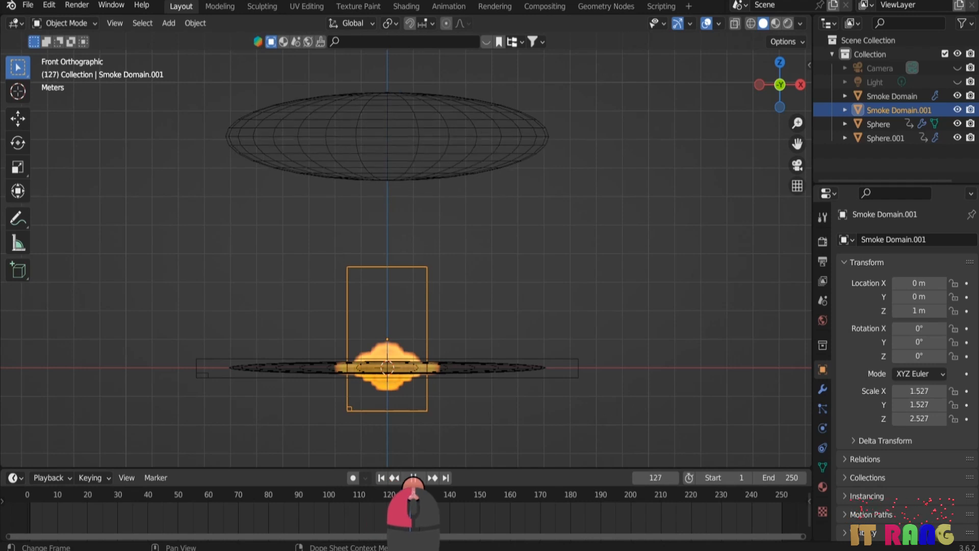
{"action": "left_click_drag", "start_coordinate": [433, 482], "coordinate": [483, 486]}
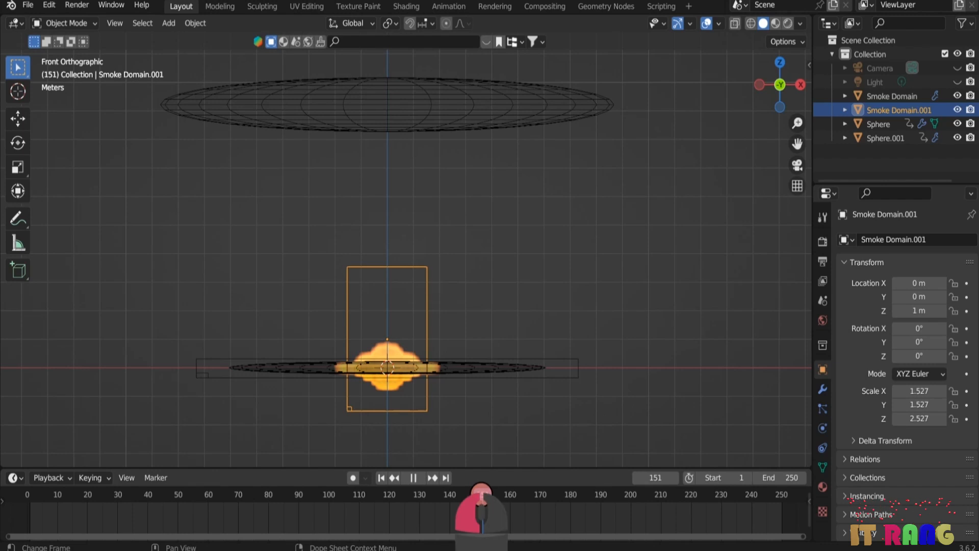
{"action": "left_click", "coordinate": [479, 494]}
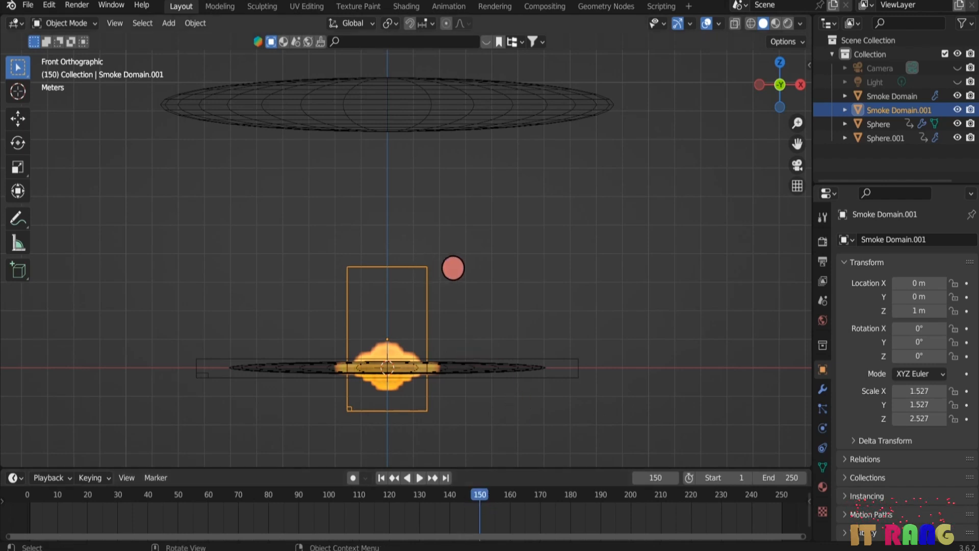
{"action": "middle_click_drag", "start_coordinate": [469, 218], "coordinate": [487, 288], "text": "shift"}
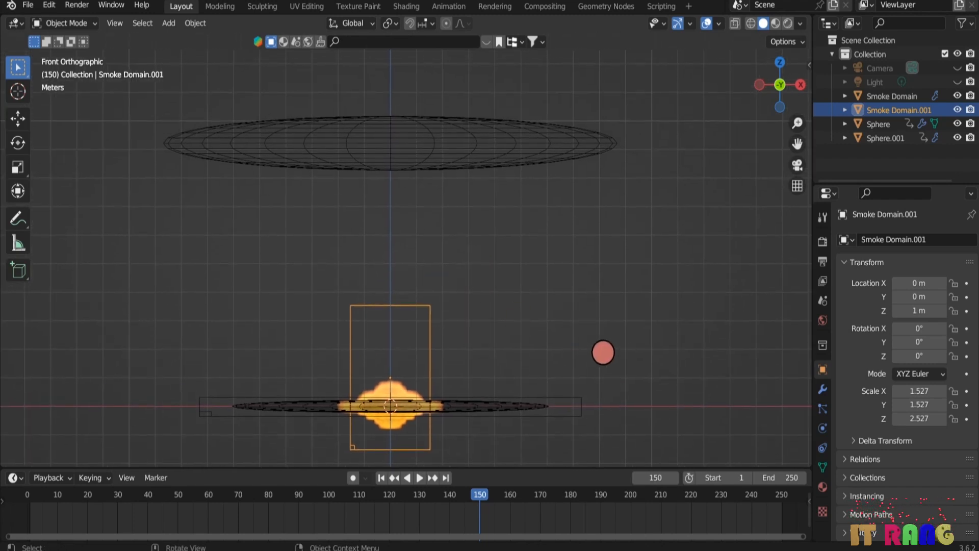
{"action": "key", "text": "s"}
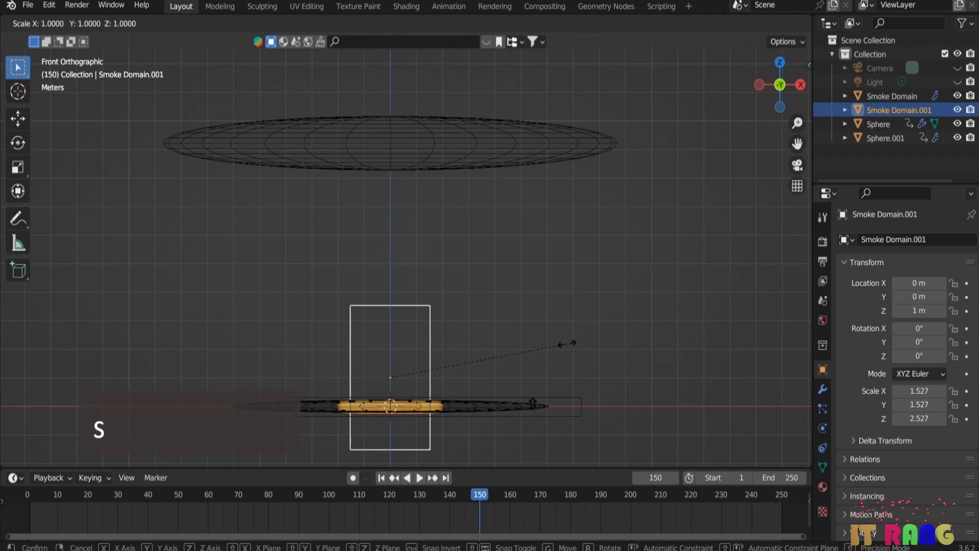
{"action": "key", "text": "shift+z"}
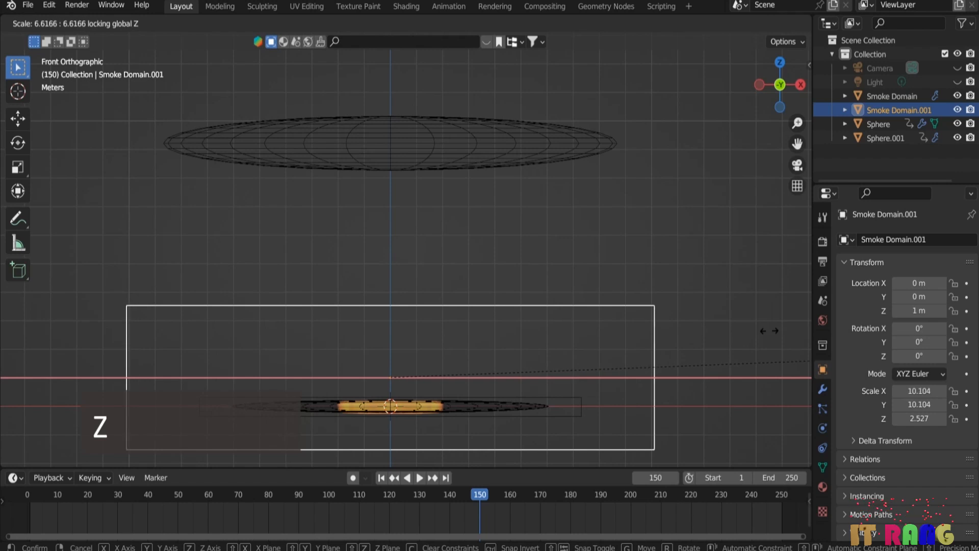
{"action": "left_click", "coordinate": [55, 328]}
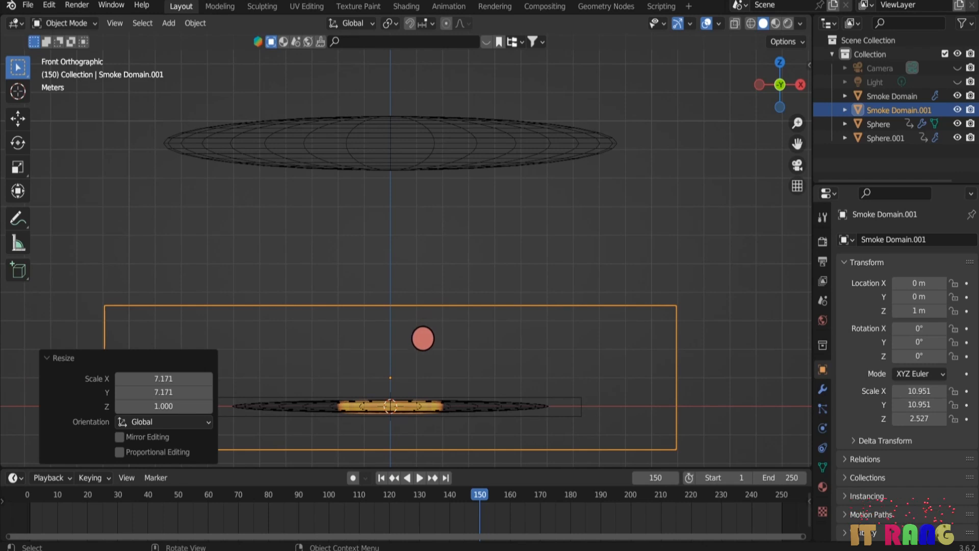
Step: Raise the rising sphere's smoke domain along the Z axis by about 1.274 m so its base meets the disc
{"action": "key", "text": "g"}
{"action": "key", "text": "z"}
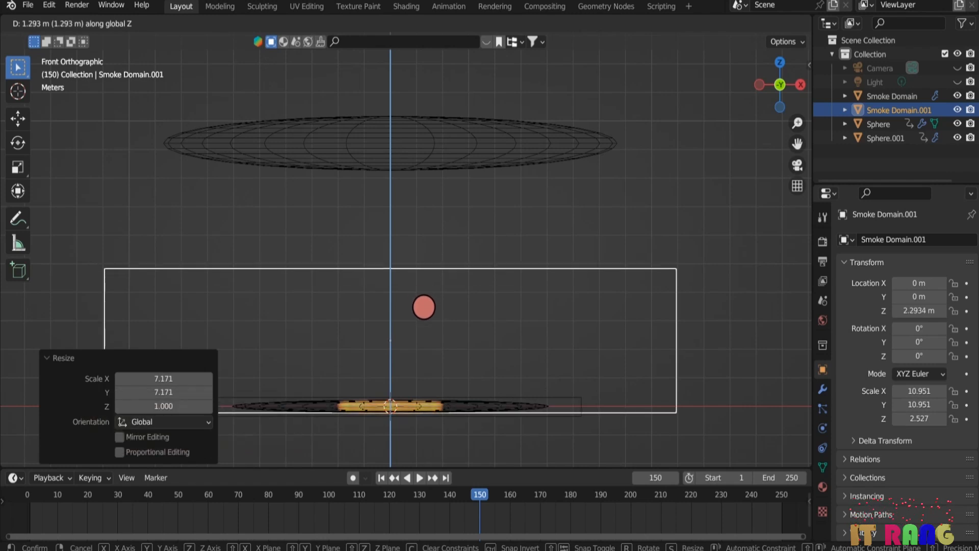
{"action": "left_click", "coordinate": [423, 307]}
Step: Stretch the rising sphere's smoke domain along the Z axis to a Z scale of about 8.387
{"action": "scroll", "coordinate": [407, 316], "scroll_direction": "down", "scroll_amount": 4}
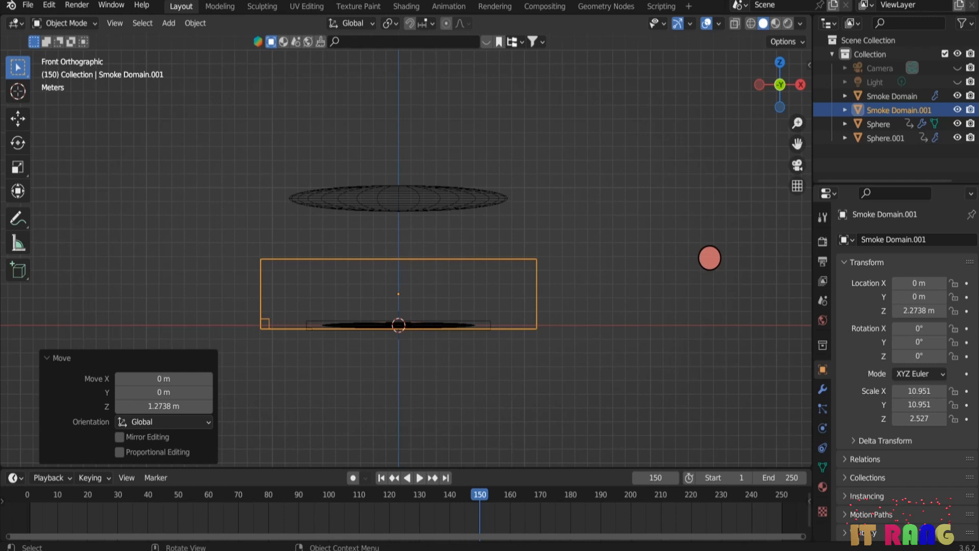
{"action": "key", "text": "s"}
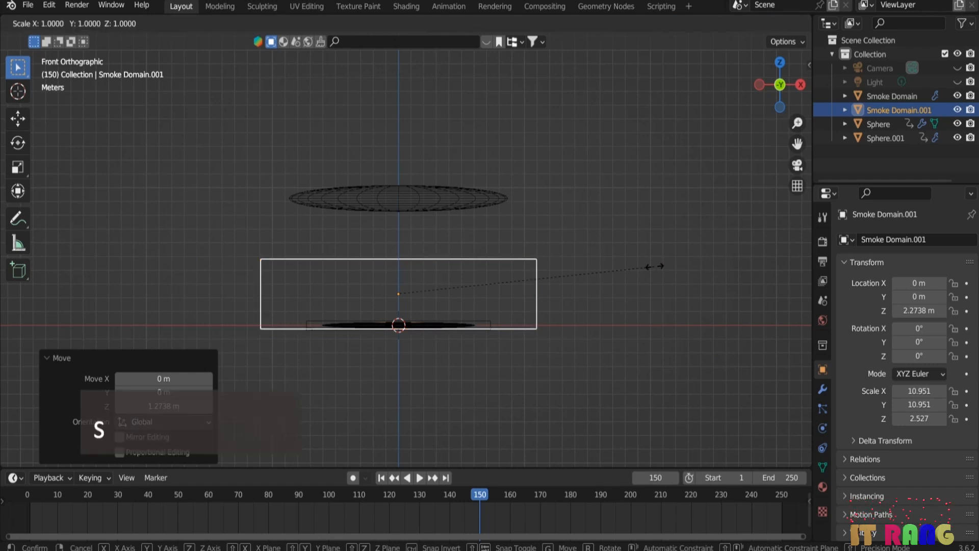
{"action": "key", "text": "z"}
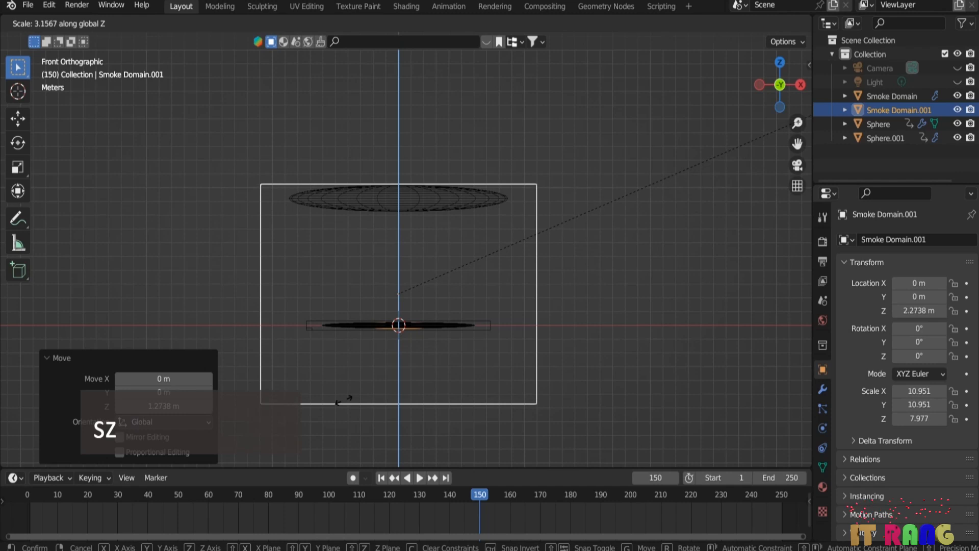
{"action": "left_click", "coordinate": [383, 394]}
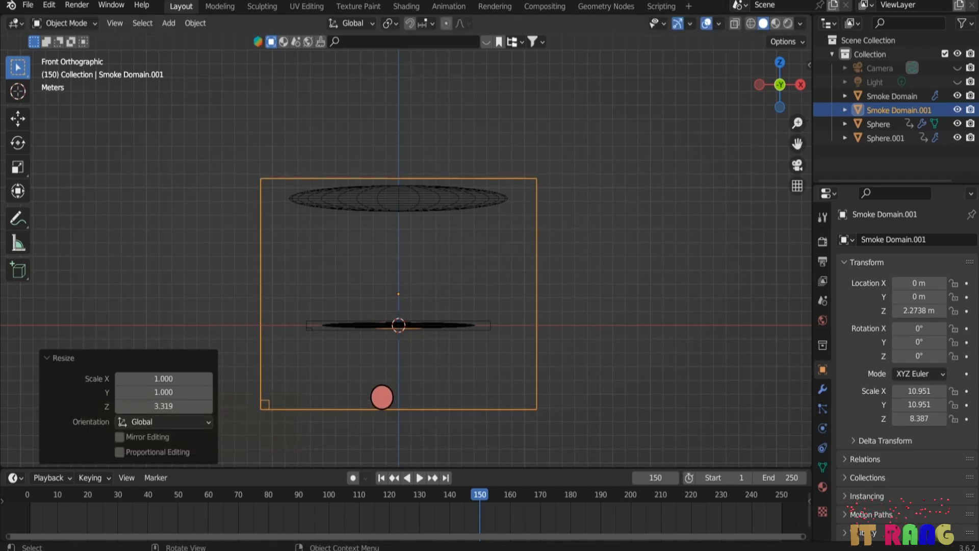
Step: Raise the tall smoke domain about 5.85 m along the Z axis to enclose the flattened sphere, and return to frame 1
{"action": "key", "text": "g"}
{"action": "key", "text": "z"}
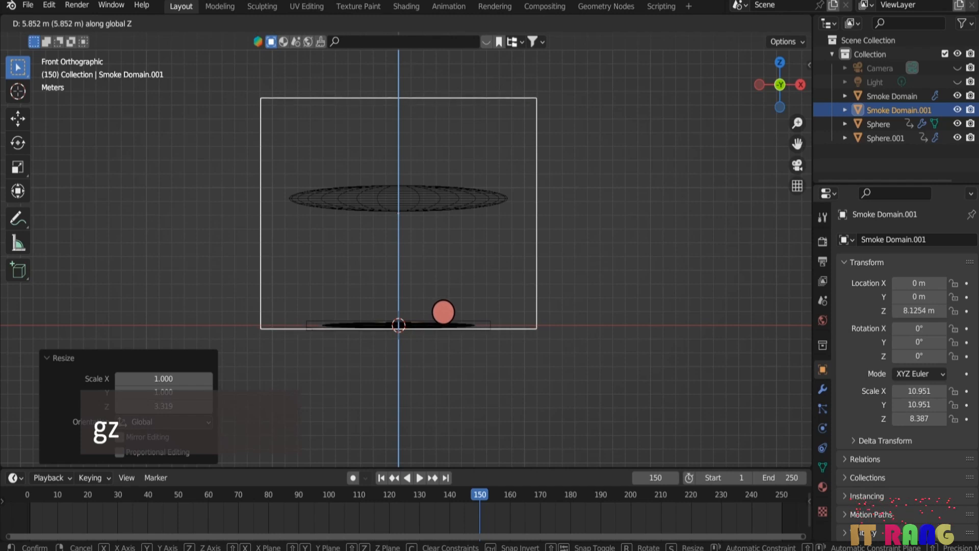
{"action": "left_click", "coordinate": [443, 311]}
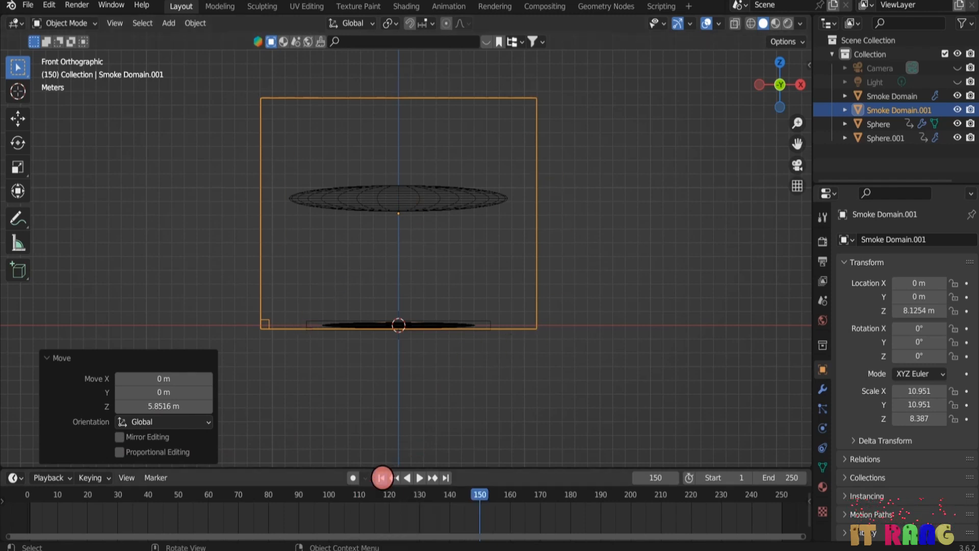
{"action": "left_click", "coordinate": [383, 478]}
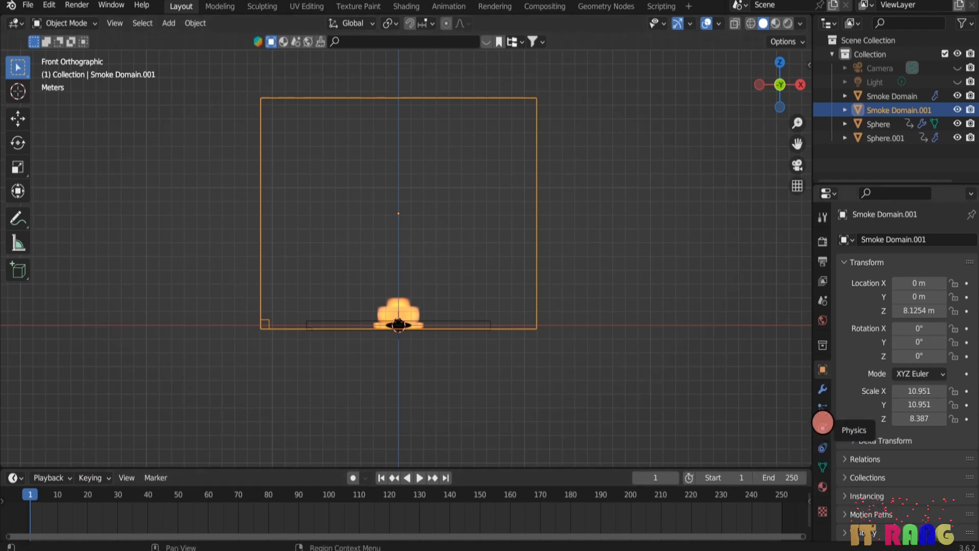
Step: Set the tall smoke domain's fluid resolution to 46 divisions
{"action": "left_click", "coordinate": [823, 427]}
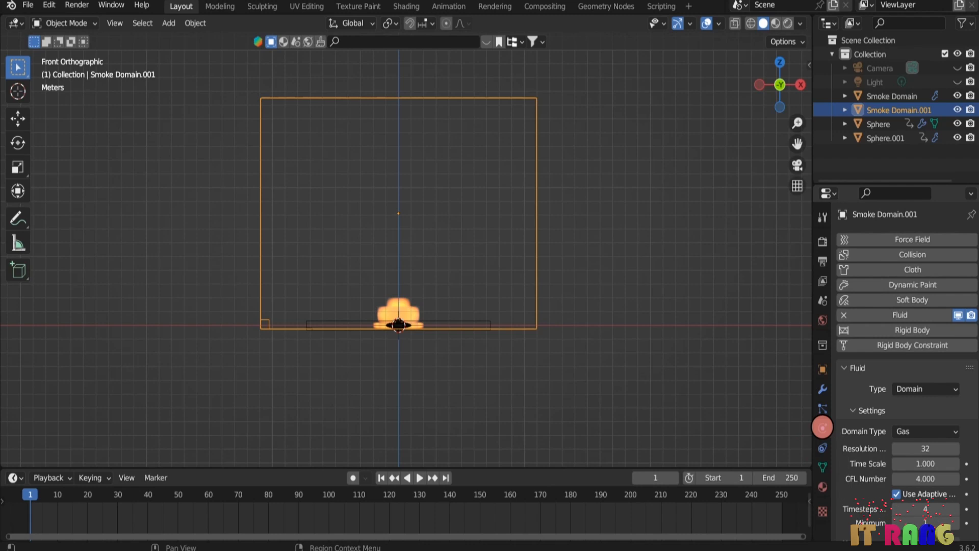
{"action": "scroll", "coordinate": [972, 306], "scroll_direction": "down", "scroll_amount": 5}
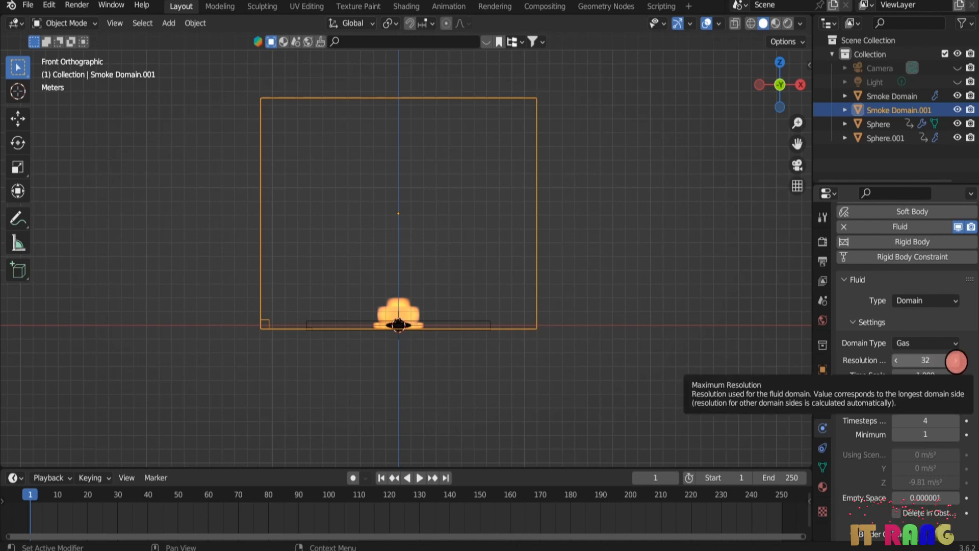
{"action": "left_click", "coordinate": [956, 361]}
{"action": "left_click", "coordinate": [956, 362]}
{"action": "left_click", "coordinate": [957, 362]}
{"action": "left_click", "coordinate": [956, 362]}
{"action": "left_click", "coordinate": [956, 362]}
{"action": "left_click", "coordinate": [956, 361]}
{"action": "left_click", "coordinate": [956, 362]}
{"action": "left_click", "coordinate": [956, 361]}
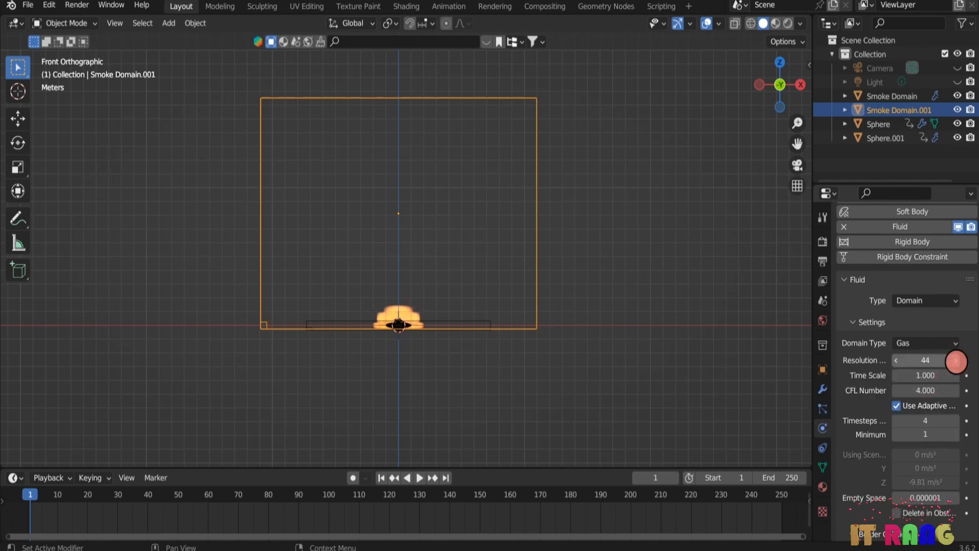
{"action": "key", "text": "ctrl+z"}
{"action": "key", "text": "ctrl+z"}
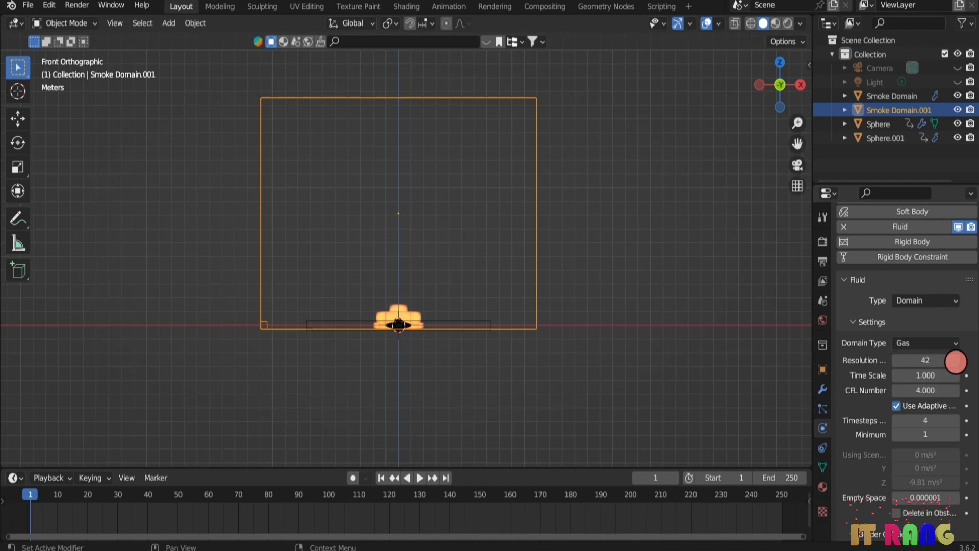
{"action": "left_click", "coordinate": [956, 362]}
{"action": "left_click", "coordinate": [956, 361]}
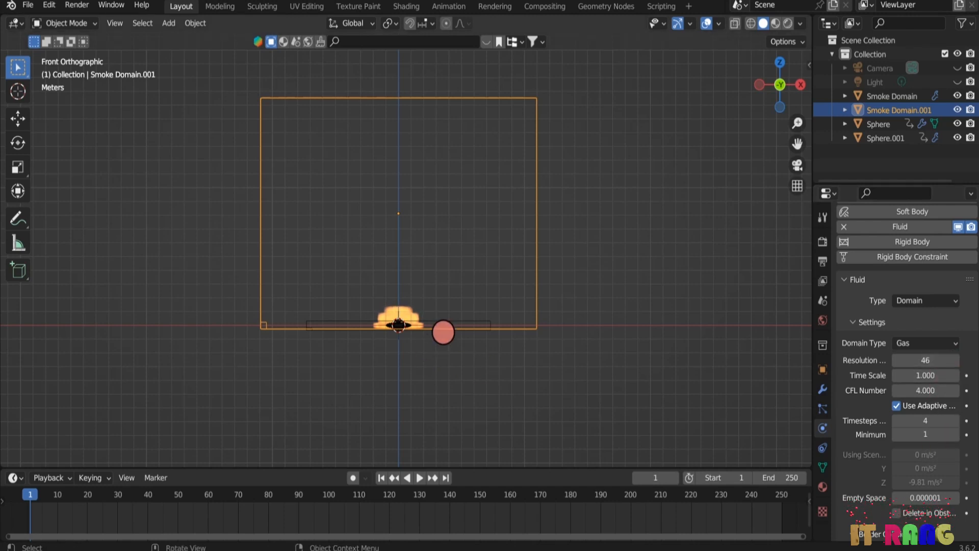
Step: Select the flat smoke domain around the disc and set its fluid resolution to 40 divisions
{"action": "left_click", "coordinate": [449, 325]}
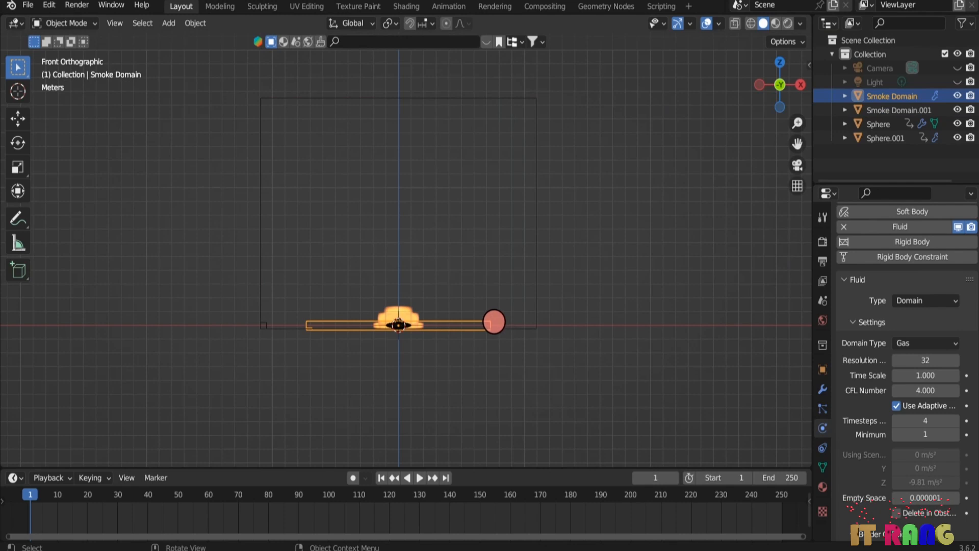
{"action": "left_click", "coordinate": [954, 360]}
{"action": "left_click", "coordinate": [954, 360]}
{"action": "left_click", "coordinate": [954, 360]}
{"action": "left_click", "coordinate": [954, 360]}
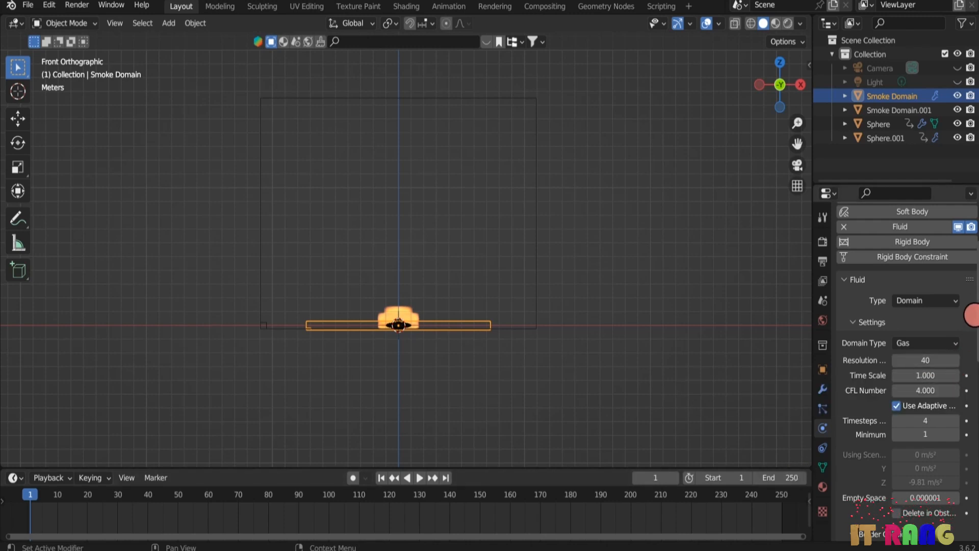
{"action": "scroll", "coordinate": [972, 301], "scroll_direction": "down", "scroll_amount": 6}
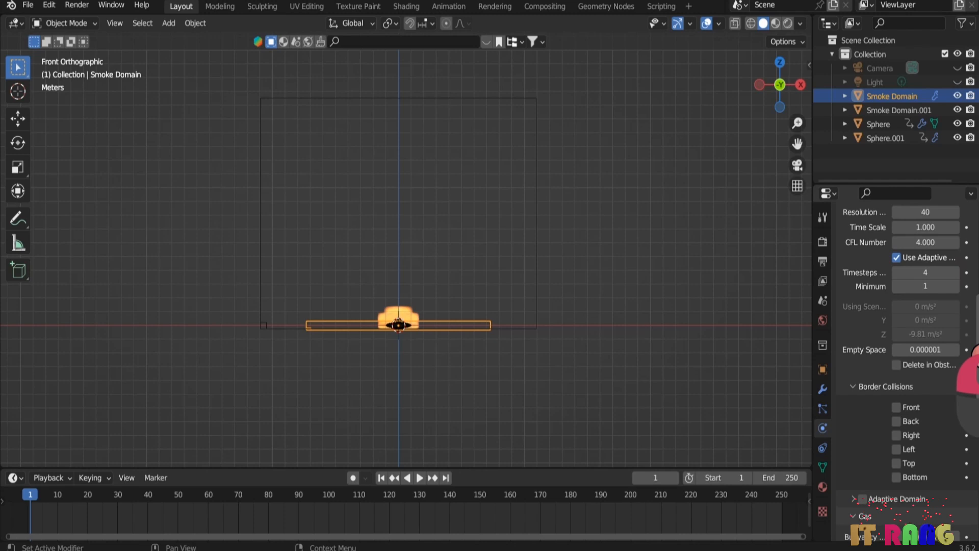
{"action": "scroll", "coordinate": [907, 332], "scroll_direction": "down", "scroll_amount": 10}
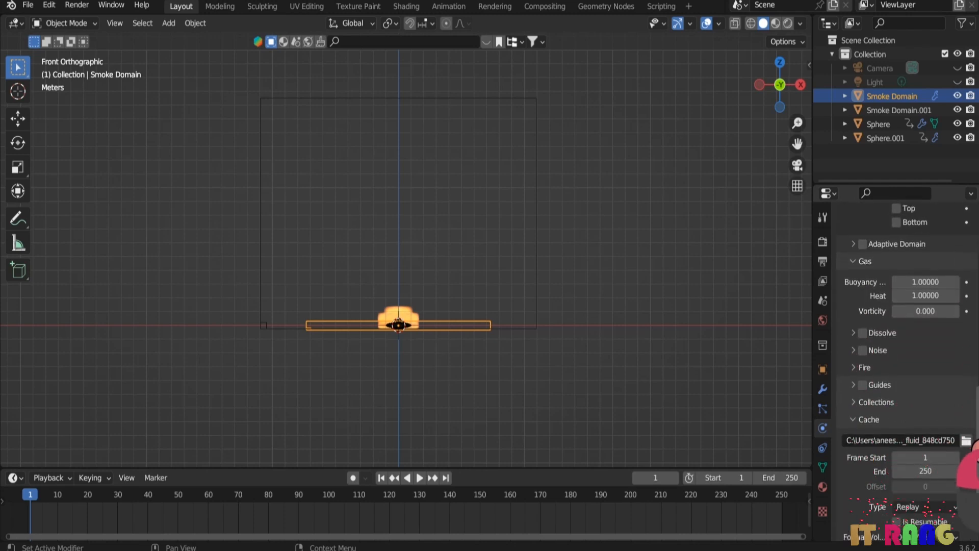
{"action": "scroll", "coordinate": [969, 454], "scroll_direction": "down", "scroll_amount": 3}
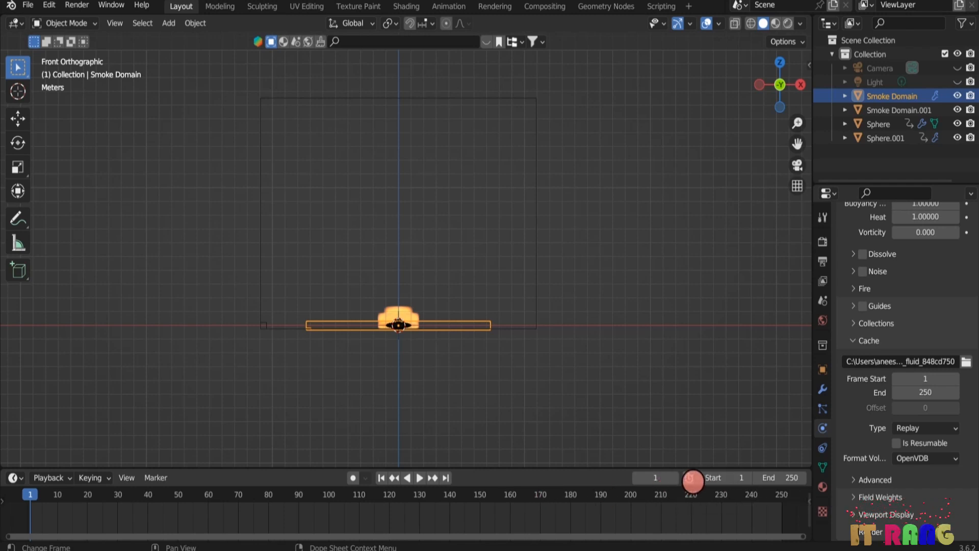
{"action": "middle_click_drag", "start_coordinate": [491, 367], "coordinate": [618, 334]}
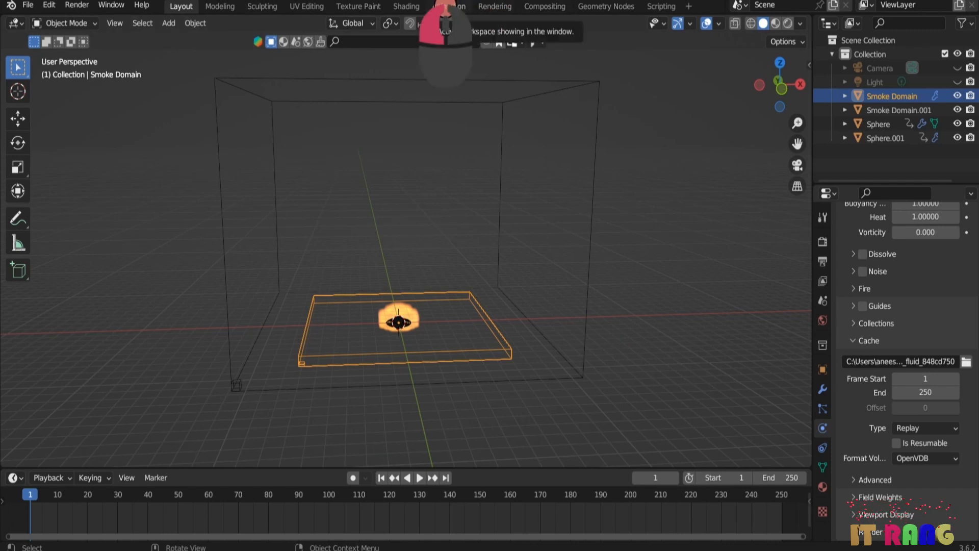
Step: Unhide the camera in the Layout workspace and check how it frames the smoke domains
{"action": "left_click", "coordinate": [445, 7]}
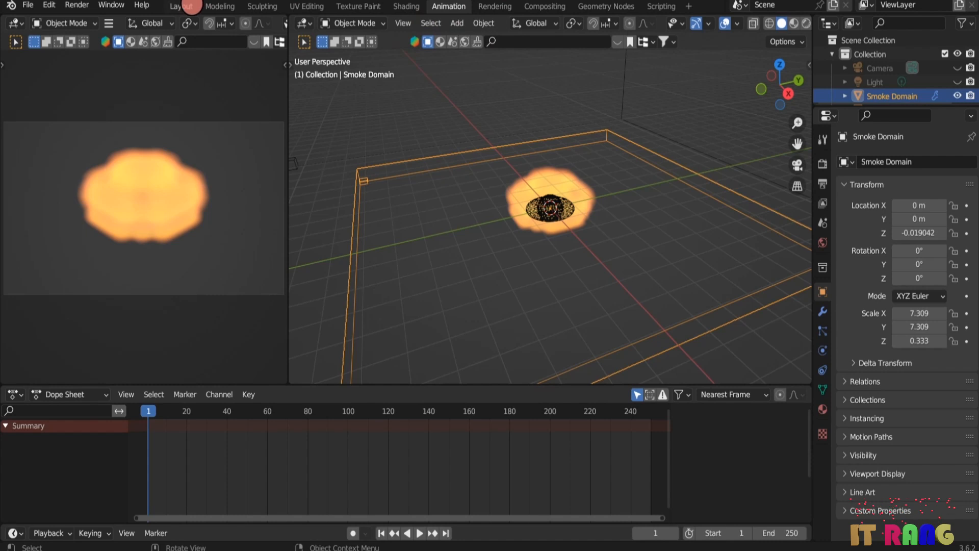
{"action": "left_click", "coordinate": [188, 6]}
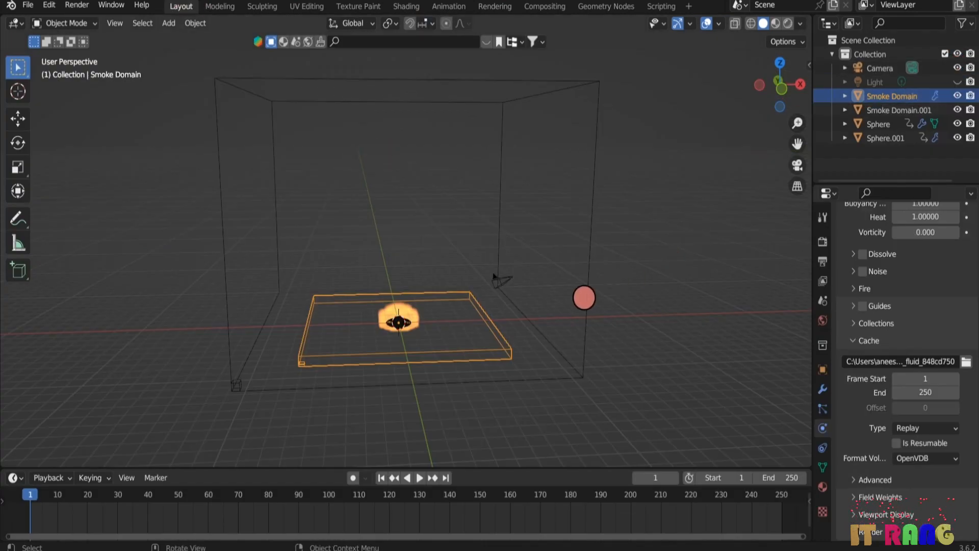
{"action": "middle_click_drag", "start_coordinate": [643, 337], "coordinate": [625, 349]}
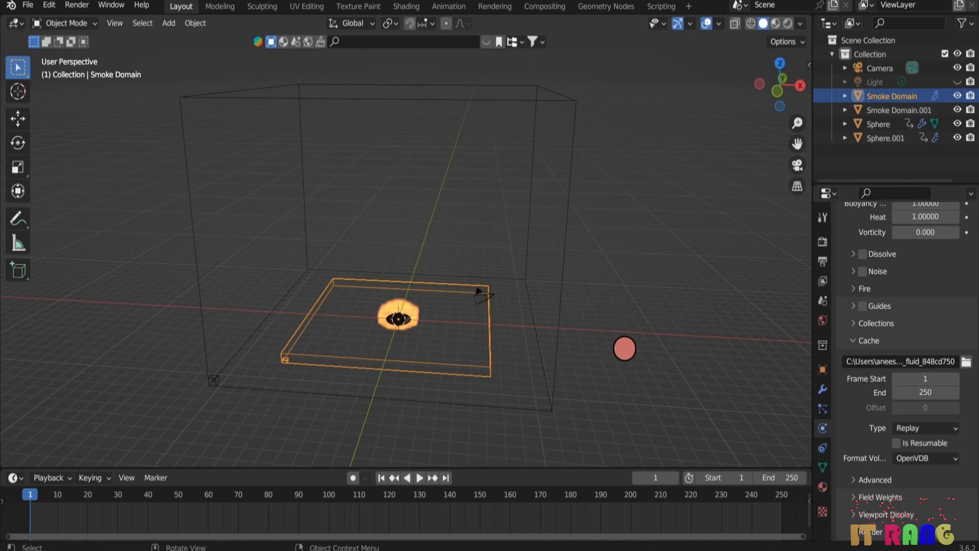
{"action": "key", "text": "KP_0"}
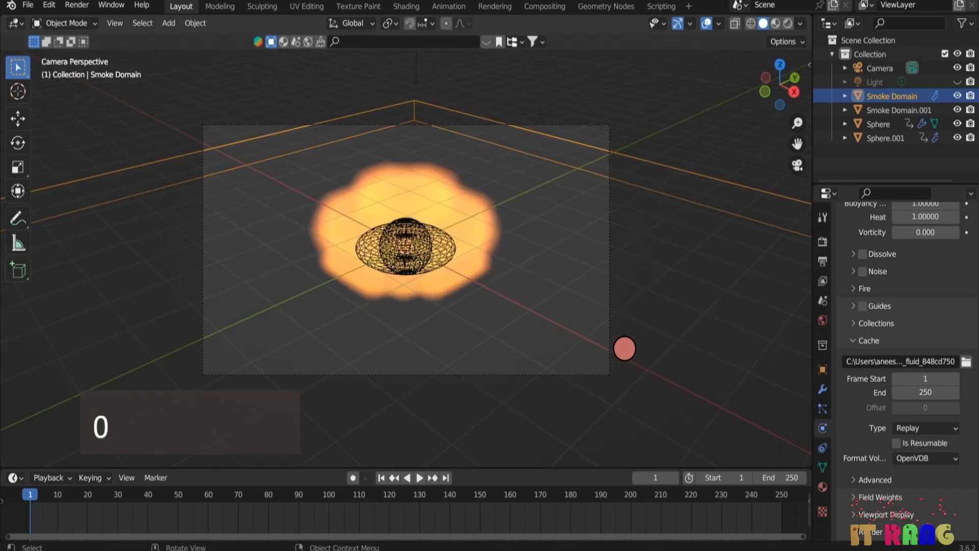
{"action": "key", "text": "KP_0"}
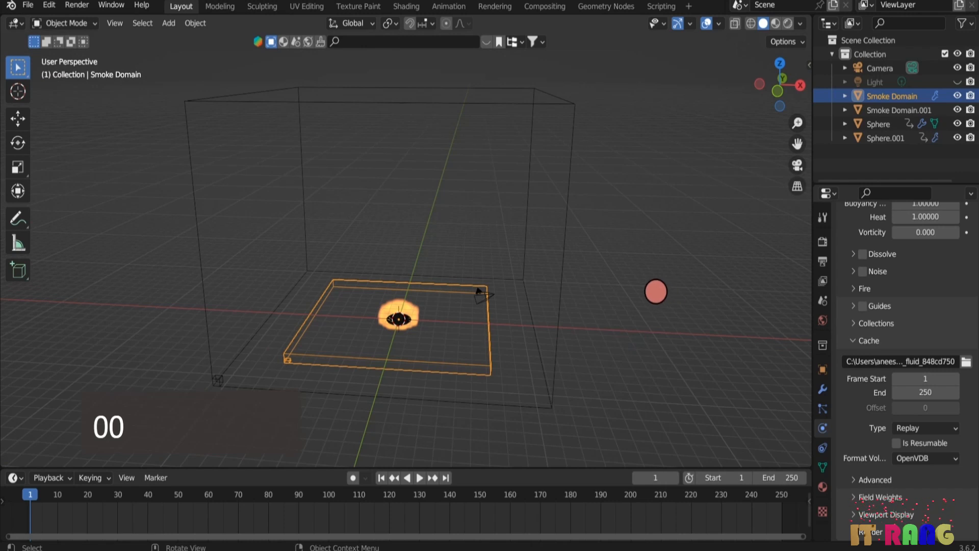
Step: Lock the camera to the view so that viewport navigation moves it
{"action": "key", "text": "n"}
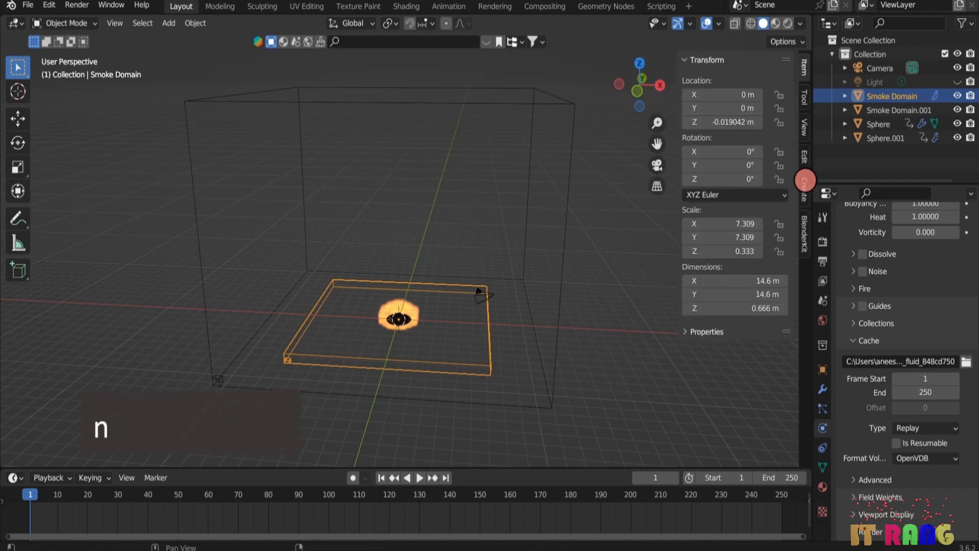
{"action": "left_click", "coordinate": [804, 135]}
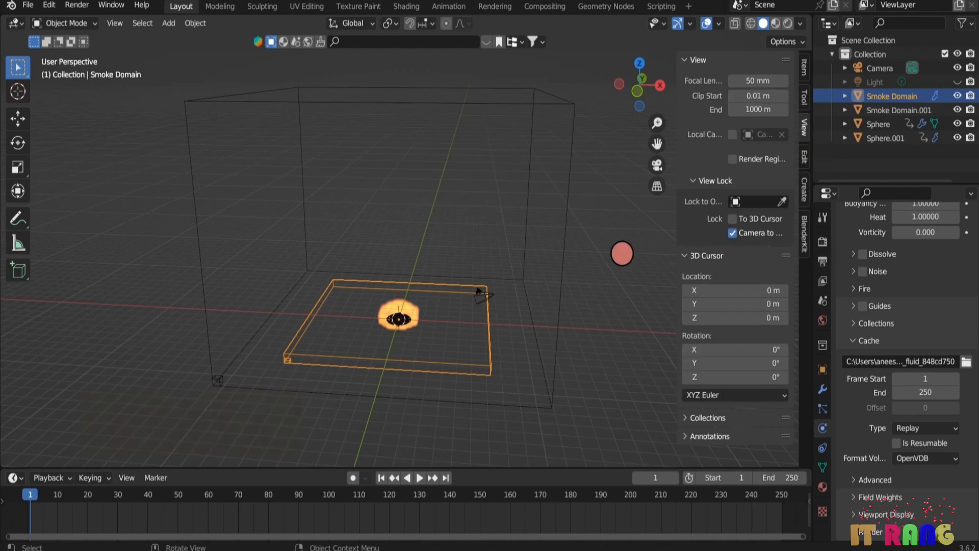
{"action": "key", "text": "n"}
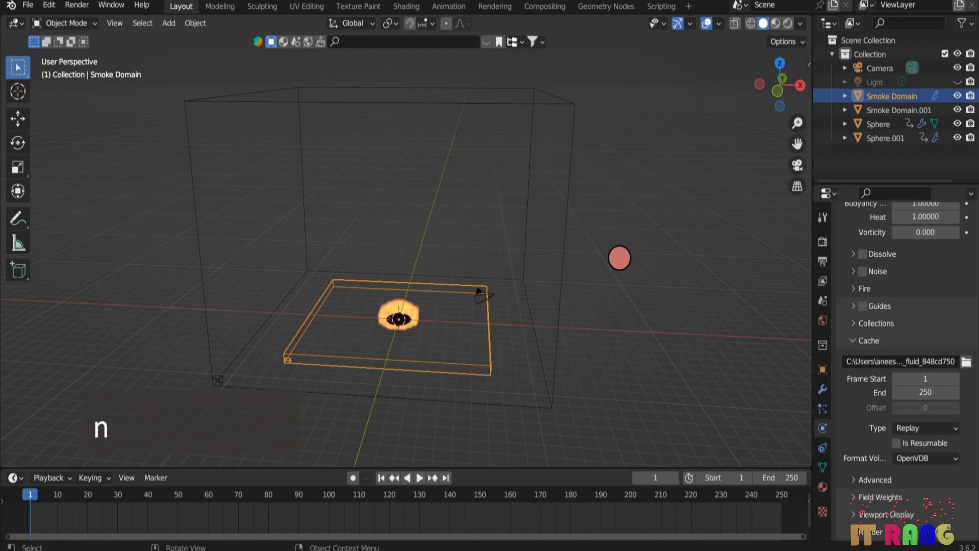
Step: Frame both smoke domains from a low, head-on camera angle, with the tall domain filling the frame's height
{"action": "key", "text": "KP_0"}
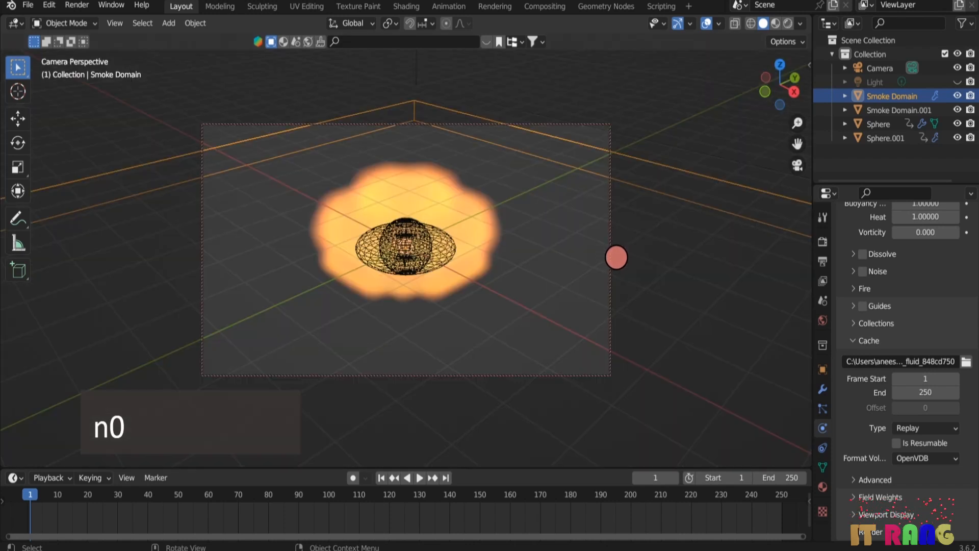
{"action": "scroll", "coordinate": [644, 256], "scroll_direction": "down", "scroll_amount": 5}
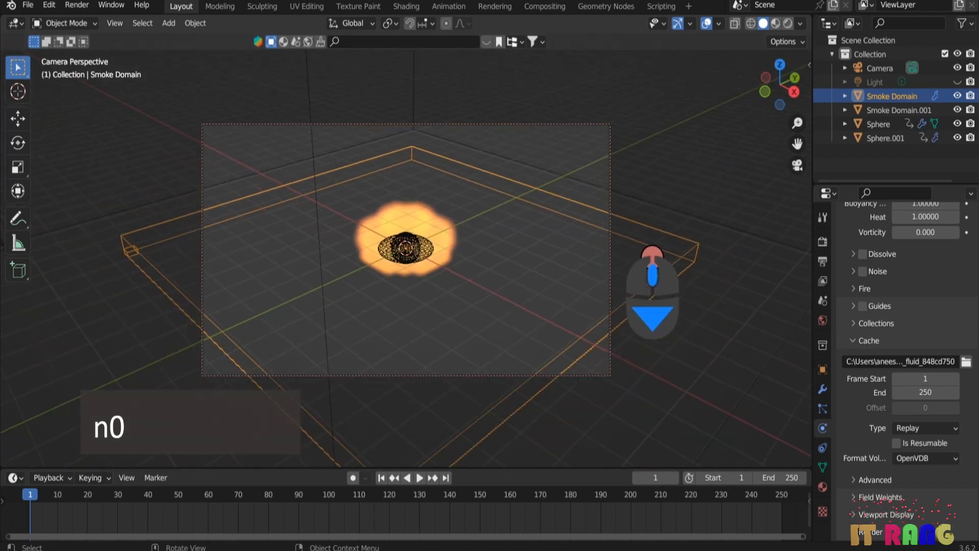
{"action": "scroll", "coordinate": [653, 252], "scroll_direction": "down", "scroll_amount": 2}
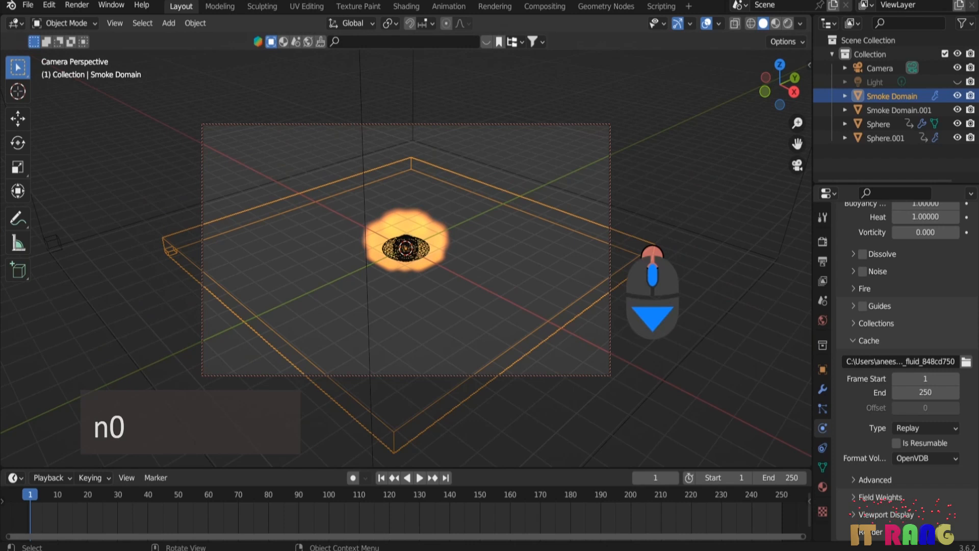
{"action": "scroll", "coordinate": [645, 255], "scroll_direction": "down", "scroll_amount": 2}
{"action": "scroll", "coordinate": [659, 269], "scroll_direction": "down", "scroll_amount": 2}
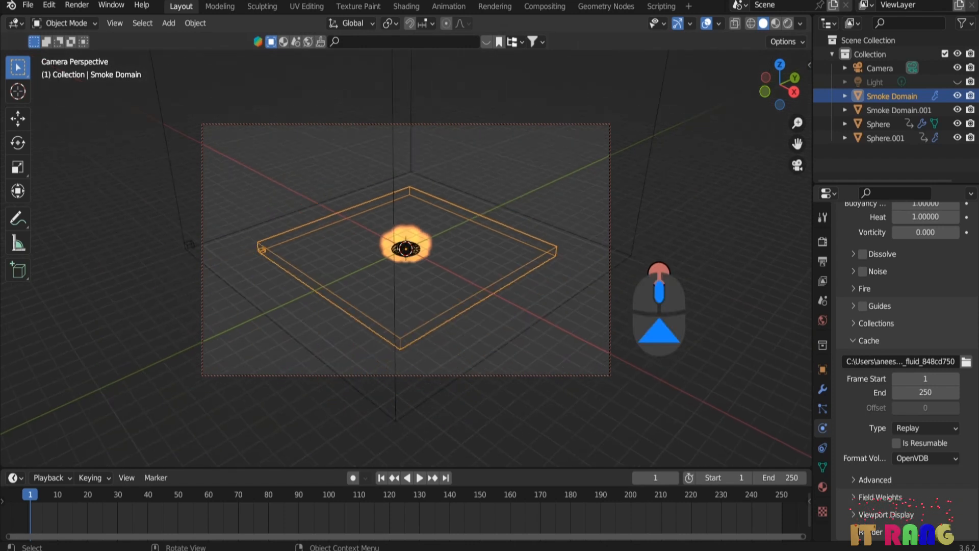
{"action": "scroll", "coordinate": [658, 272], "scroll_direction": "up", "scroll_amount": 1}
{"action": "scroll", "coordinate": [658, 272], "scroll_direction": "down", "scroll_amount": 1}
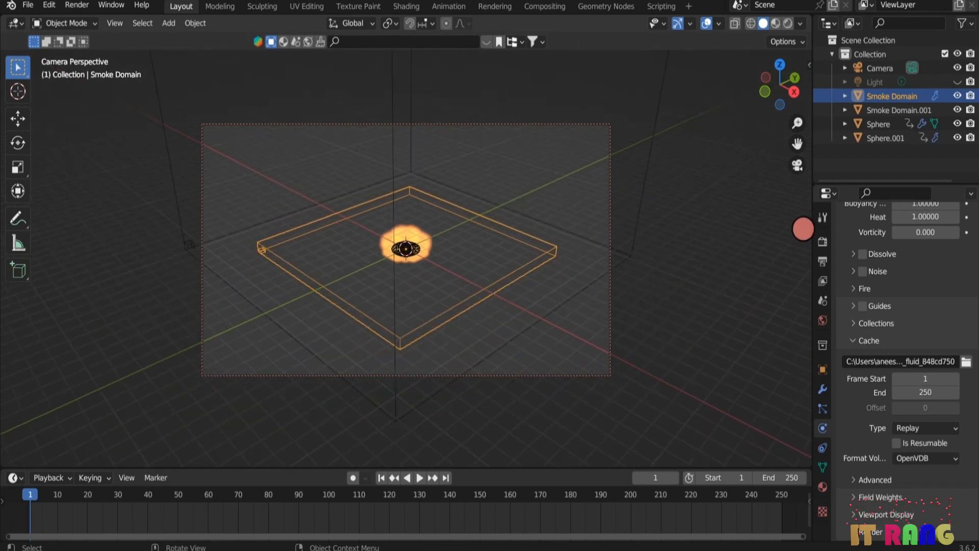
{"action": "middle_click_drag", "start_coordinate": [684, 262], "coordinate": [617, 253]}
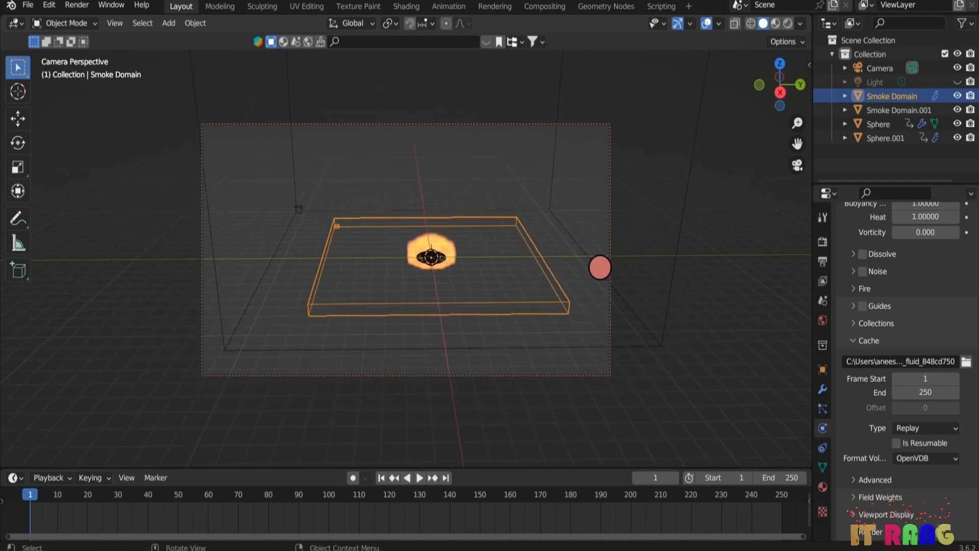
{"action": "scroll", "coordinate": [599, 268], "scroll_direction": "down", "scroll_amount": 2}
{"action": "middle_click_drag", "start_coordinate": [586, 267], "coordinate": [588, 231]}
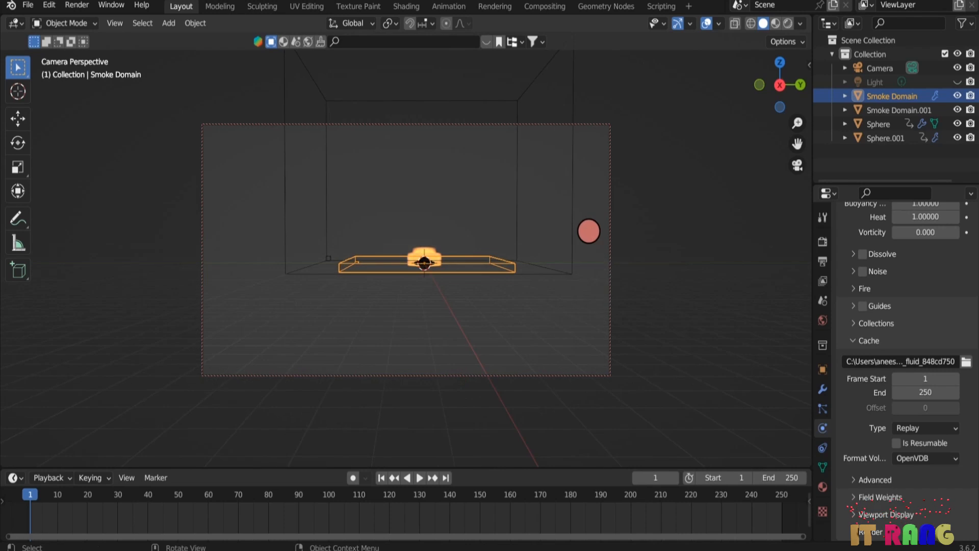
{"action": "middle_click_drag", "start_coordinate": [633, 279], "coordinate": [630, 345]}
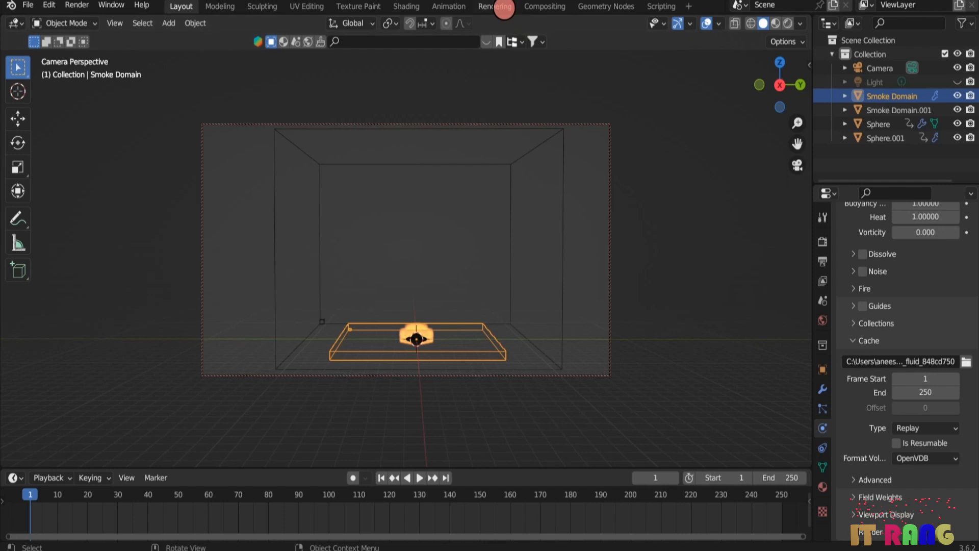
Step: Play the smoke simulation in the Animation workspace with both domains in the 3D view
{"action": "left_click", "coordinate": [459, 6]}
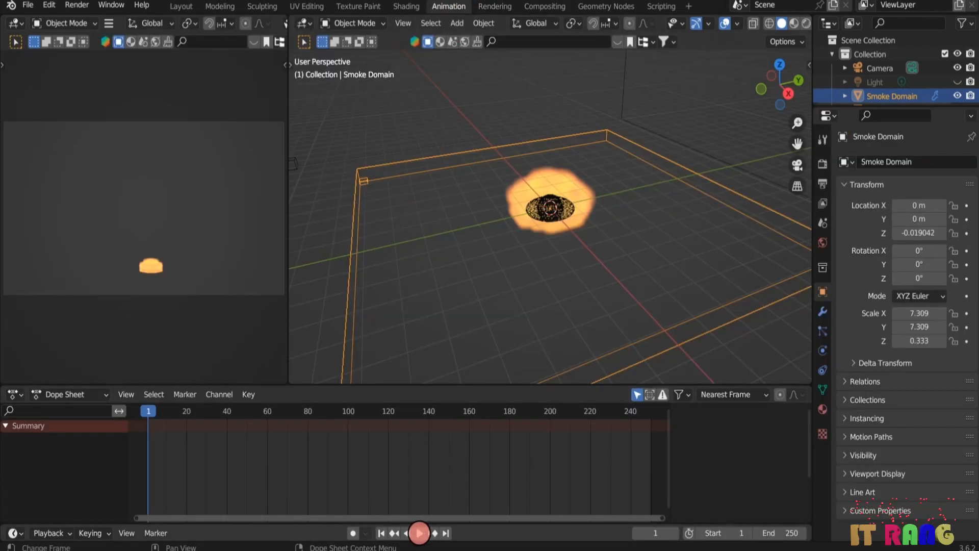
{"action": "left_click", "coordinate": [419, 532]}
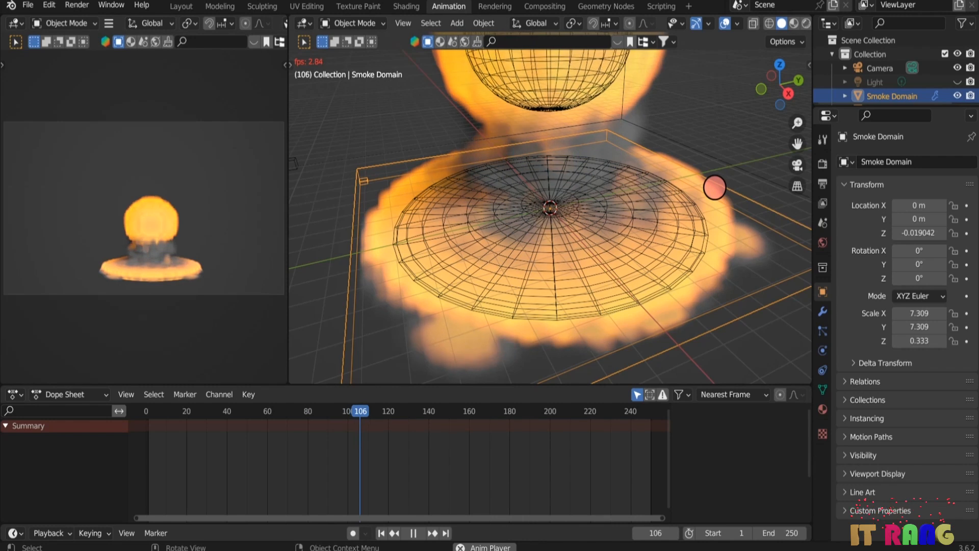
{"action": "scroll", "coordinate": [715, 187], "scroll_direction": "down", "scroll_amount": 2}
{"action": "scroll", "coordinate": [714, 187], "scroll_direction": "down", "scroll_amount": 1}
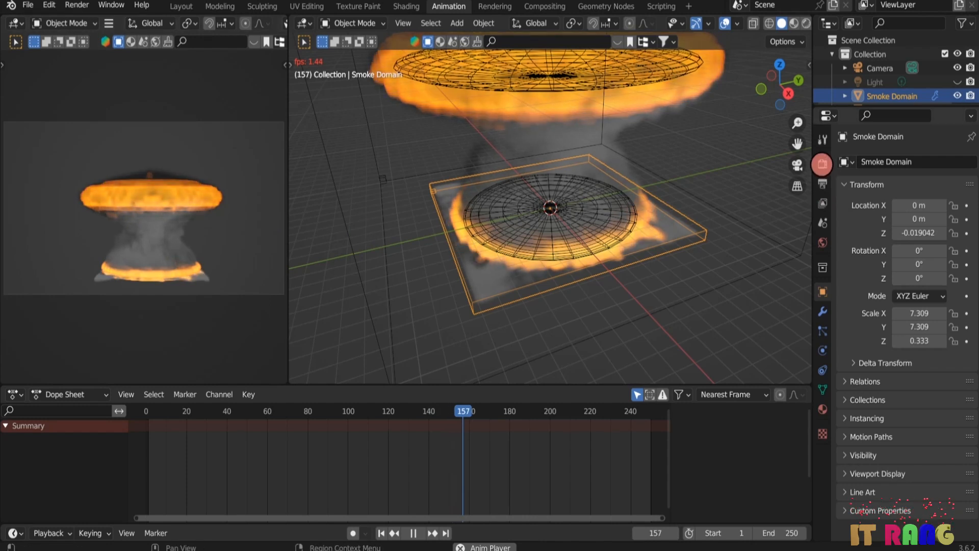
{"action": "left_click", "coordinate": [822, 163]}
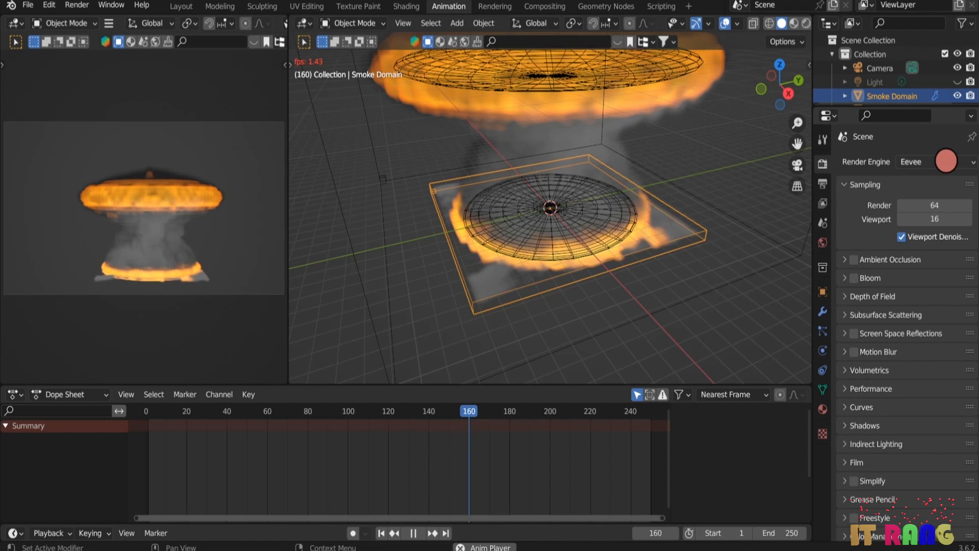
{"action": "left_click", "coordinate": [952, 161]}
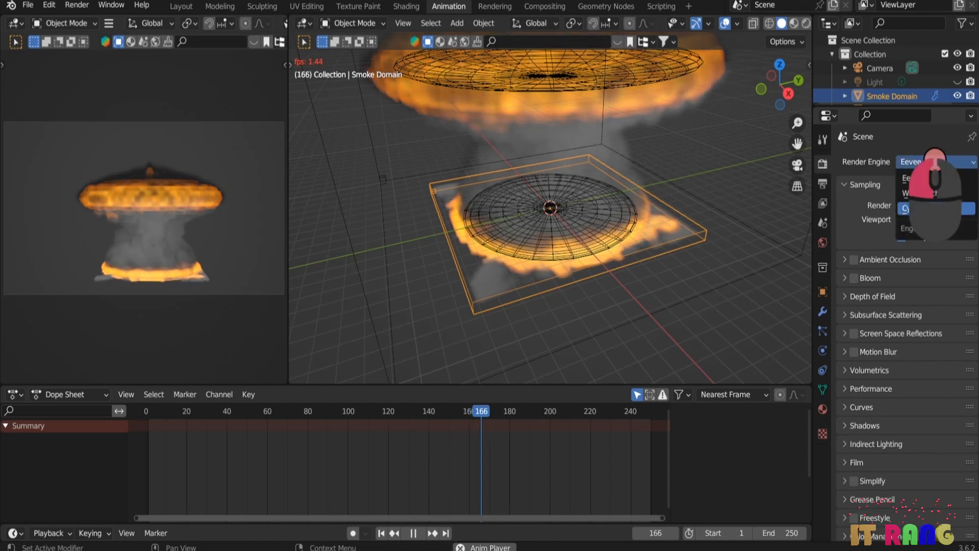
{"action": "left_click", "coordinate": [935, 159]}
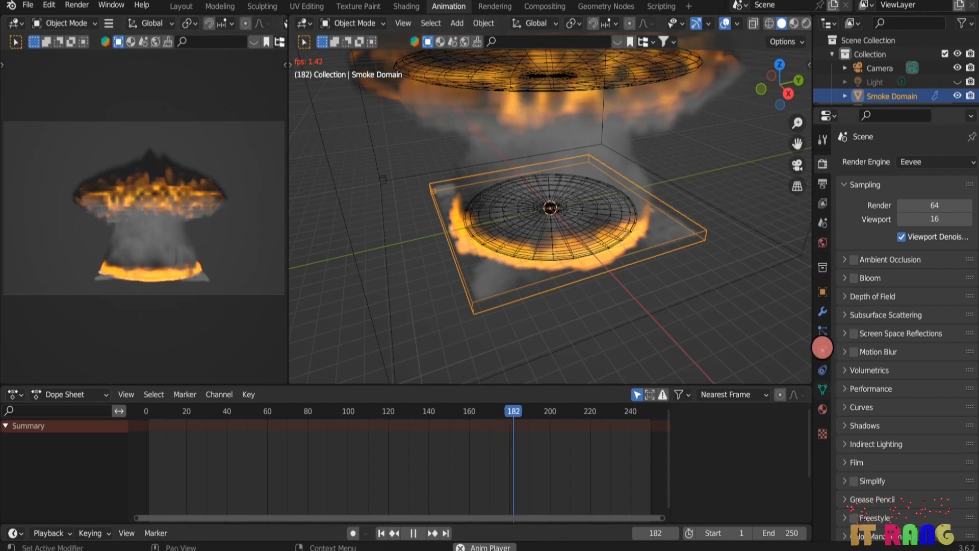
Step: Widen the camera viewport for a larger preview of the explosion and set the render engine to Cycles
{"action": "left_click", "coordinate": [826, 349]}
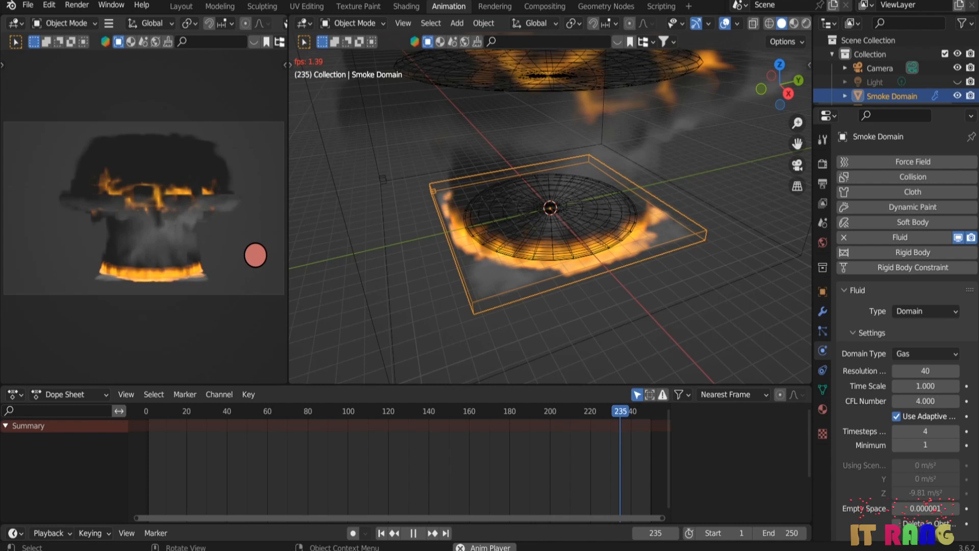
{"action": "left_click_drag", "start_coordinate": [288, 295], "coordinate": [444, 305]}
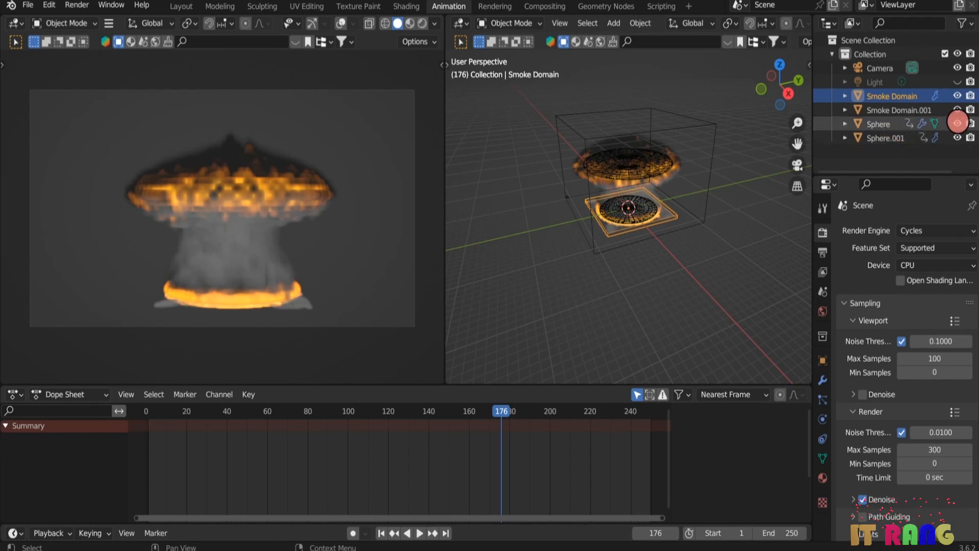
Step: Hide both emitter spheres in the viewport and replay the simulation from frame 1
{"action": "left_click", "coordinate": [957, 123]}
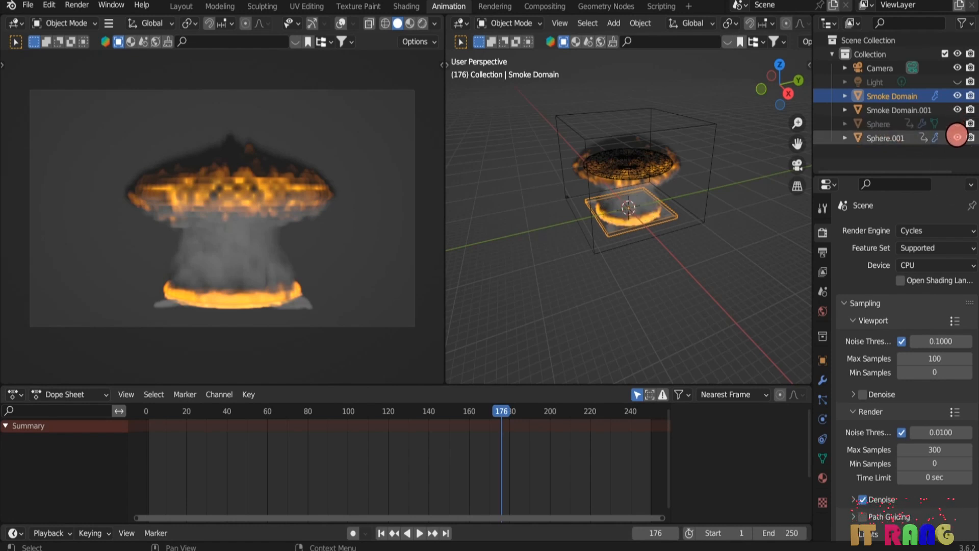
{"action": "left_click", "coordinate": [957, 137]}
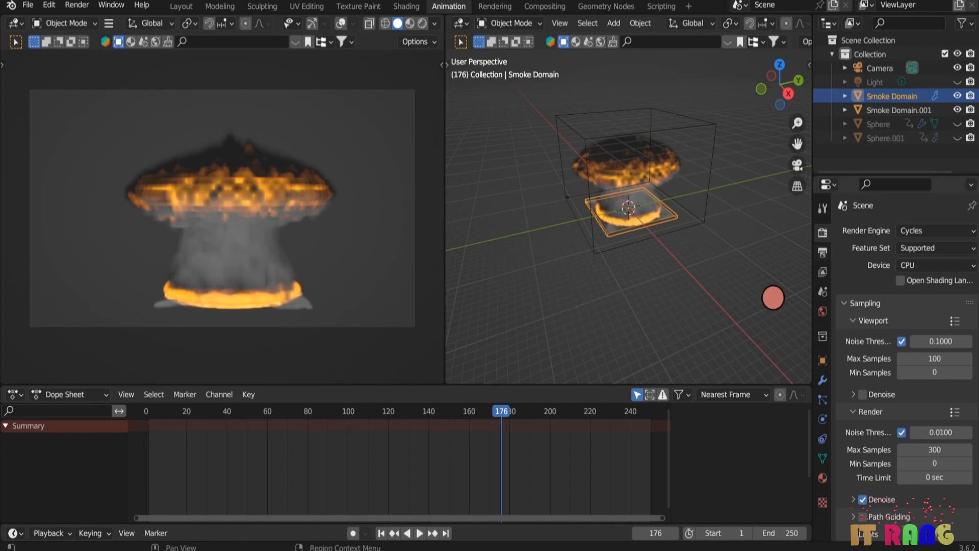
{"action": "left_click", "coordinate": [380, 533]}
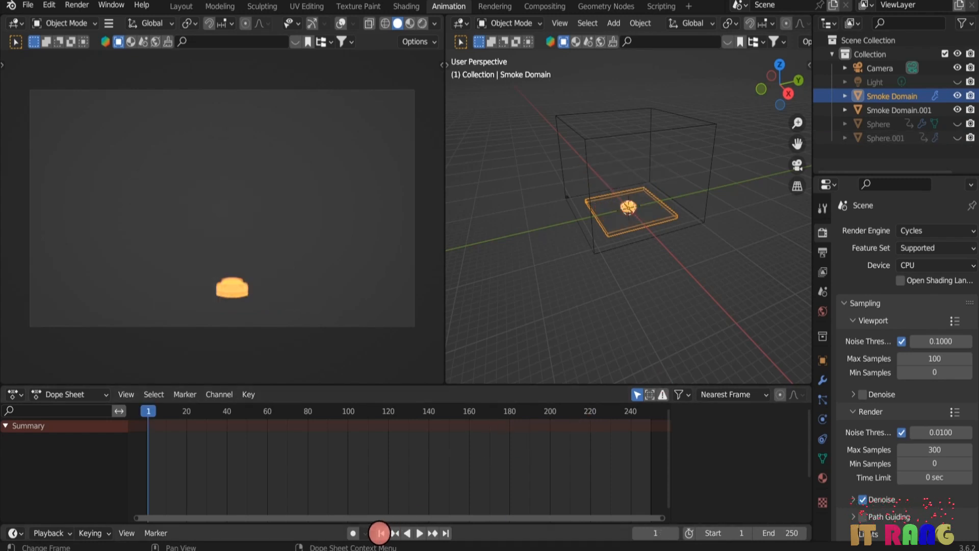
{"action": "left_click", "coordinate": [413, 533]}
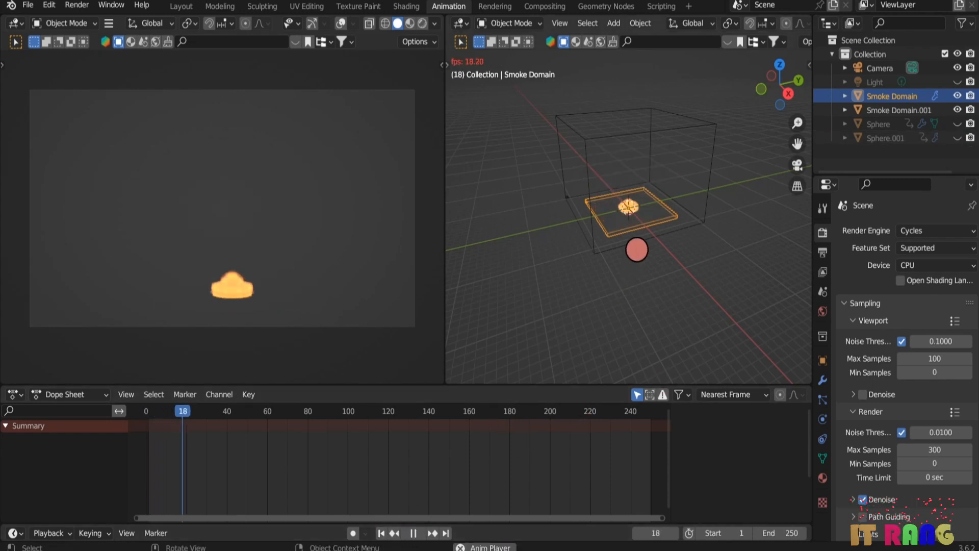